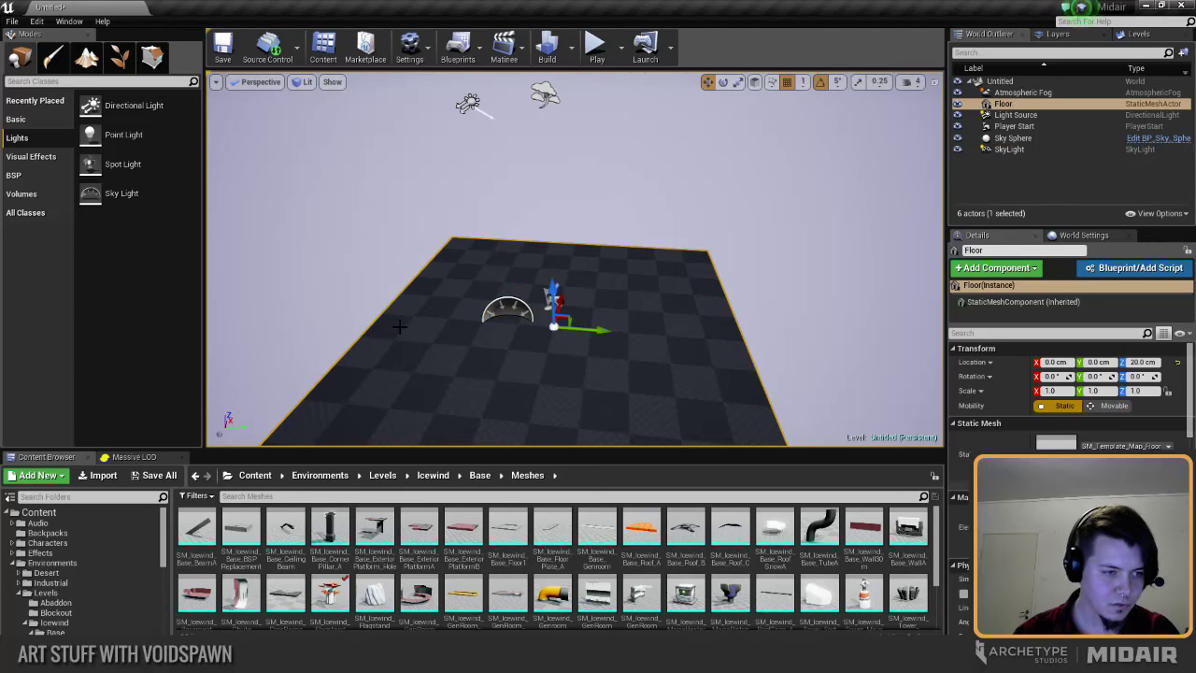
Step: Delete the default Floor mesh from the level and switch to the landscape creation mode
key(Delete)
right_drag(382, 328, 405, 293)
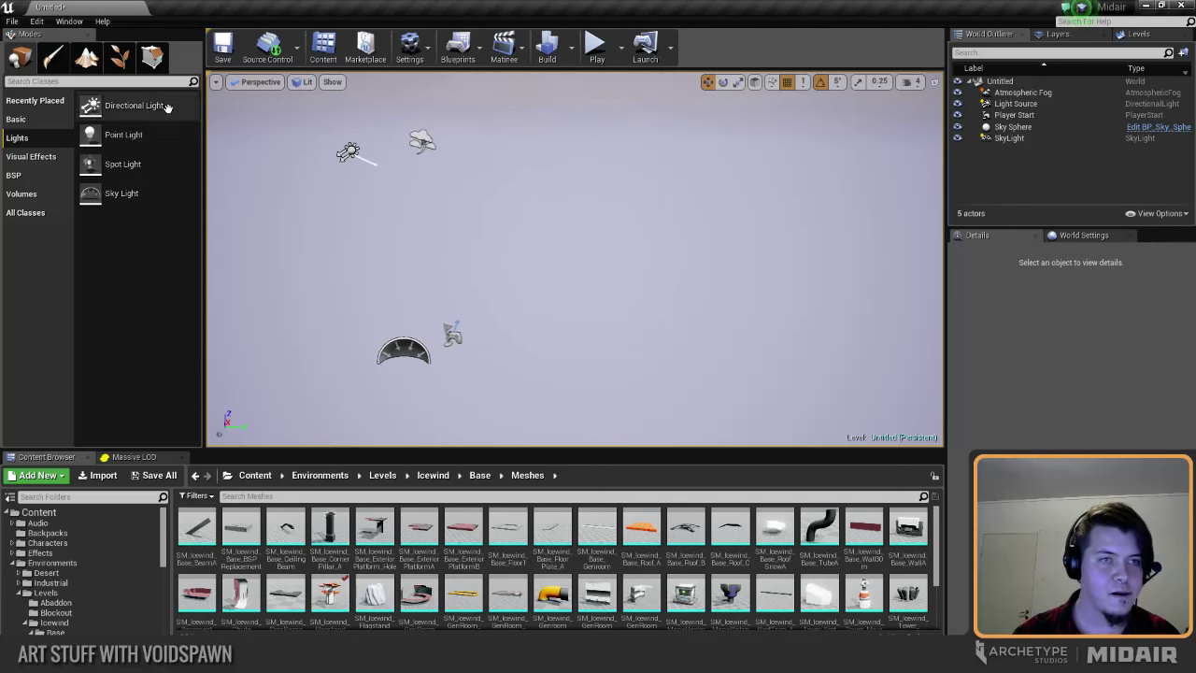
click(42, 107)
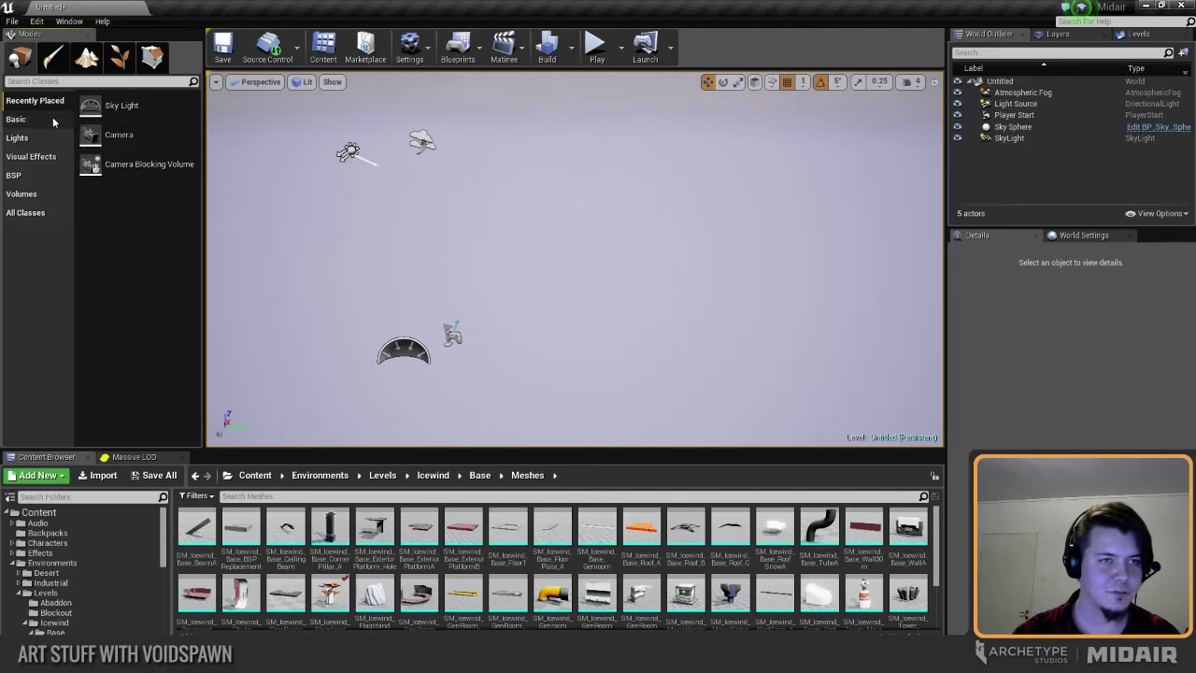
click(86, 57)
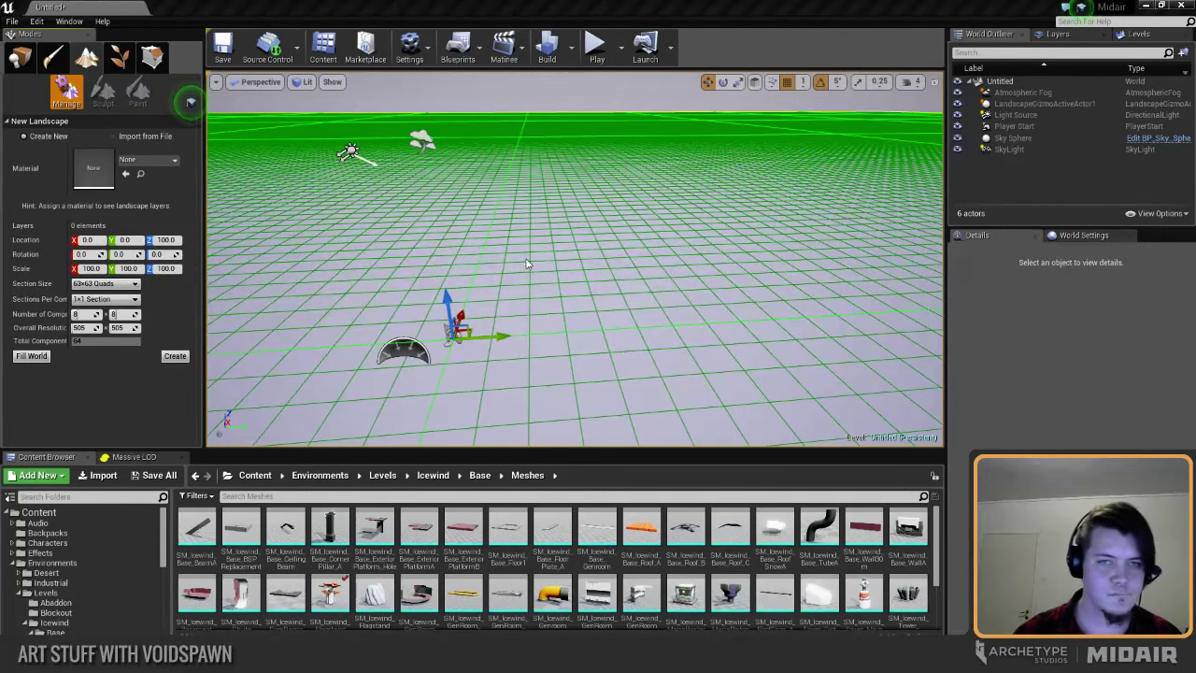
Step: Set the new landscape's section size to 255×255 quads
right_drag(574, 215, 617, 304)
key(Down)
key(Down)
key(Down)
key(Down)
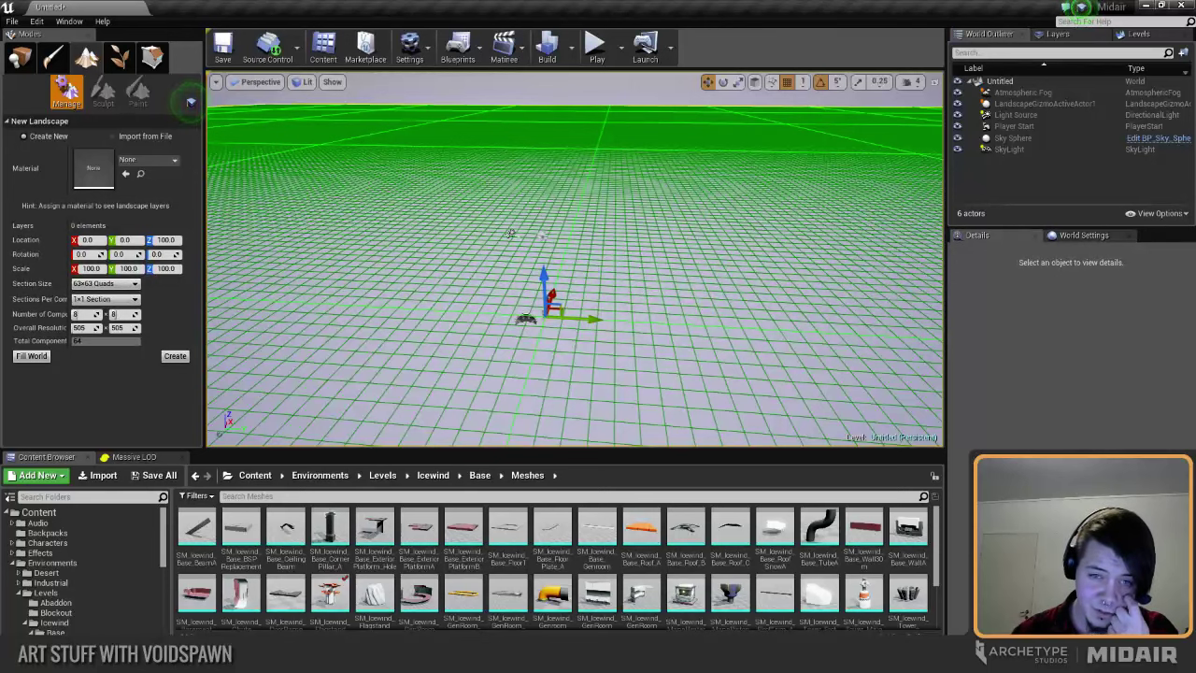
right_drag(575, 262, 572, 262)
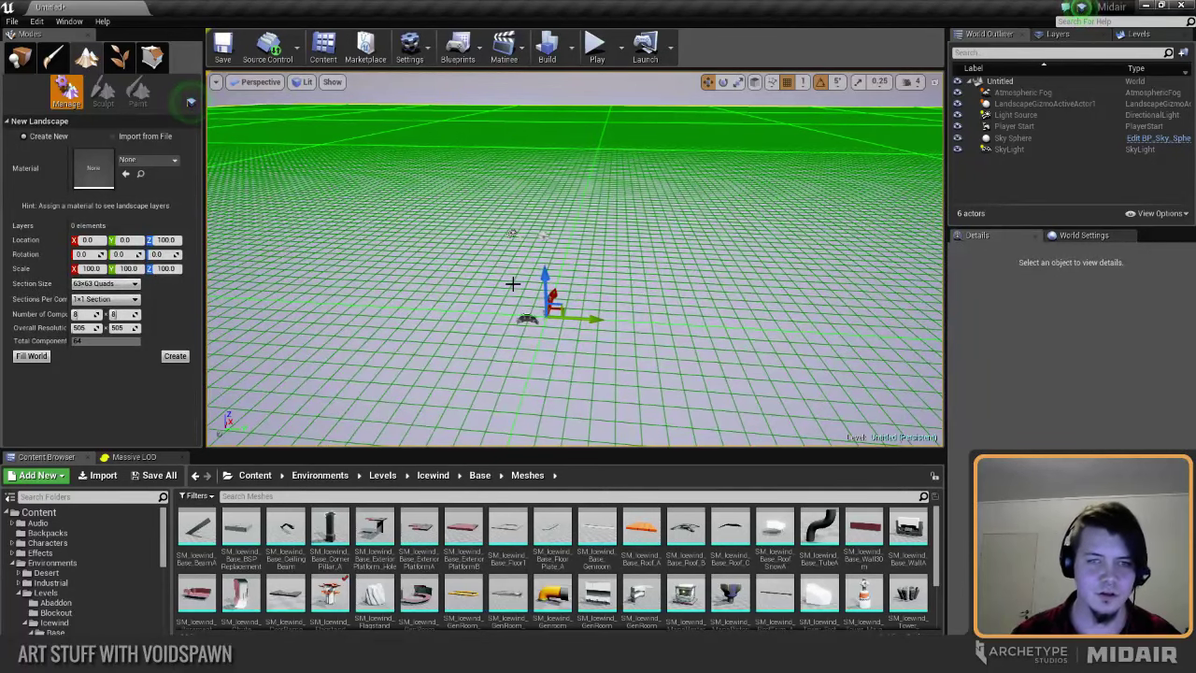
click(105, 284)
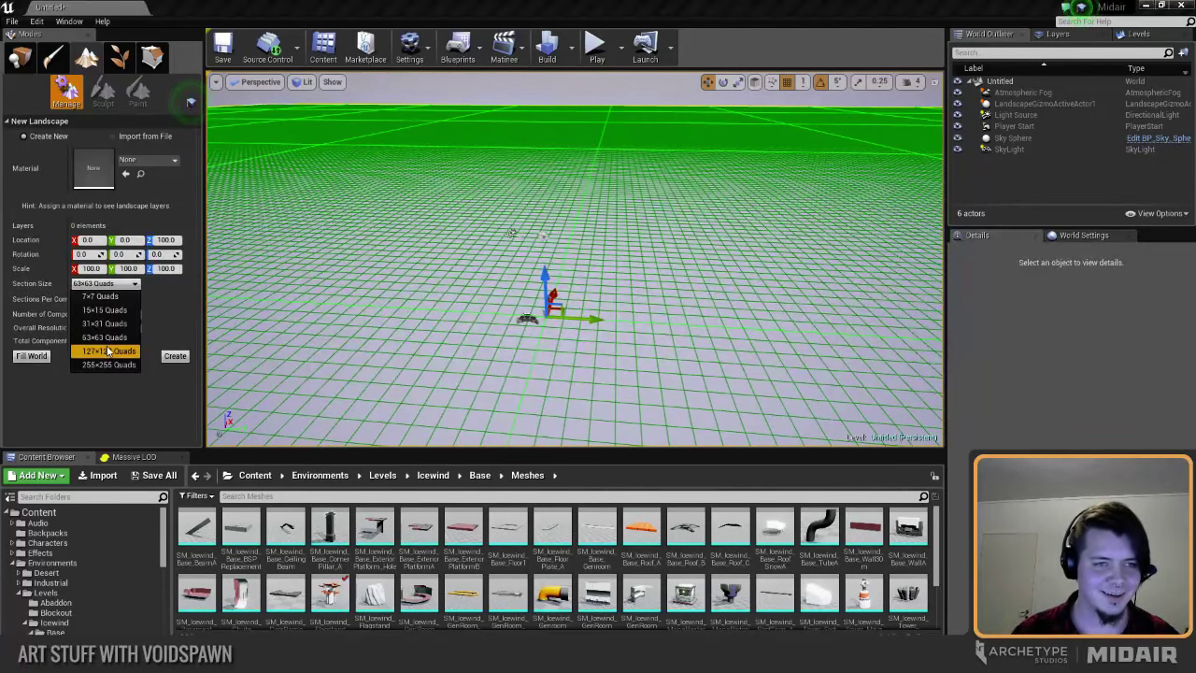
click(103, 350)
right_drag(523, 280, 536, 341)
key(w)
click(105, 283)
click(103, 363)
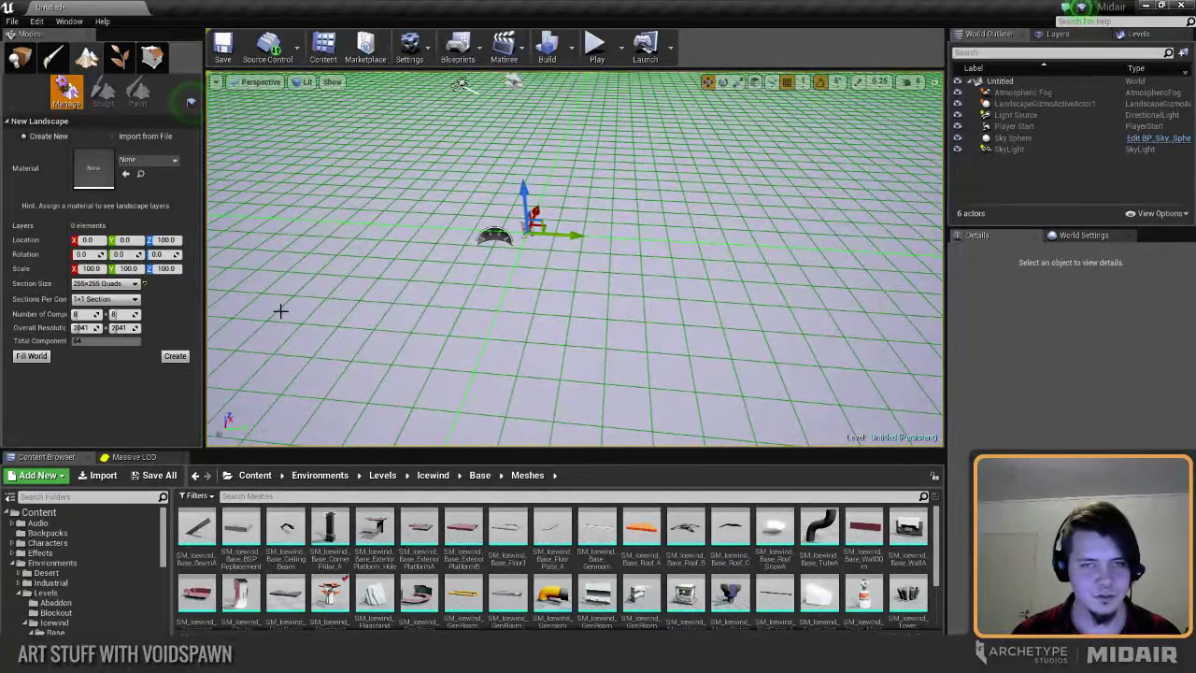
Step: Set the new landscape's number of components to 2 by 2
right_drag(280, 312, 252, 323)
key(s)
right_drag(575, 280, 411, 229)
key(d)
key(w)
mouse_move(261, 285)
right_down()
mouse_move(263, 266)
mouse_move(268, 285)
right_up()
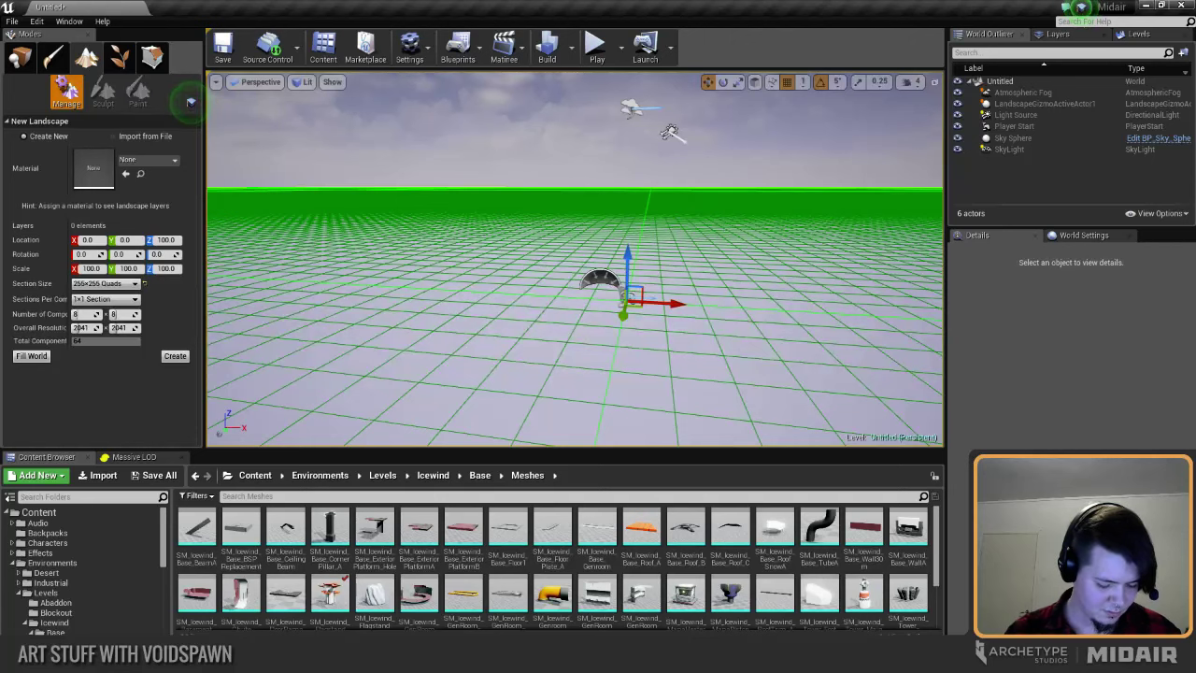
right_drag(268, 285, 268, 283)
right_drag(190, 102, 191, 101)
right_drag(468, 278, 416, 284)
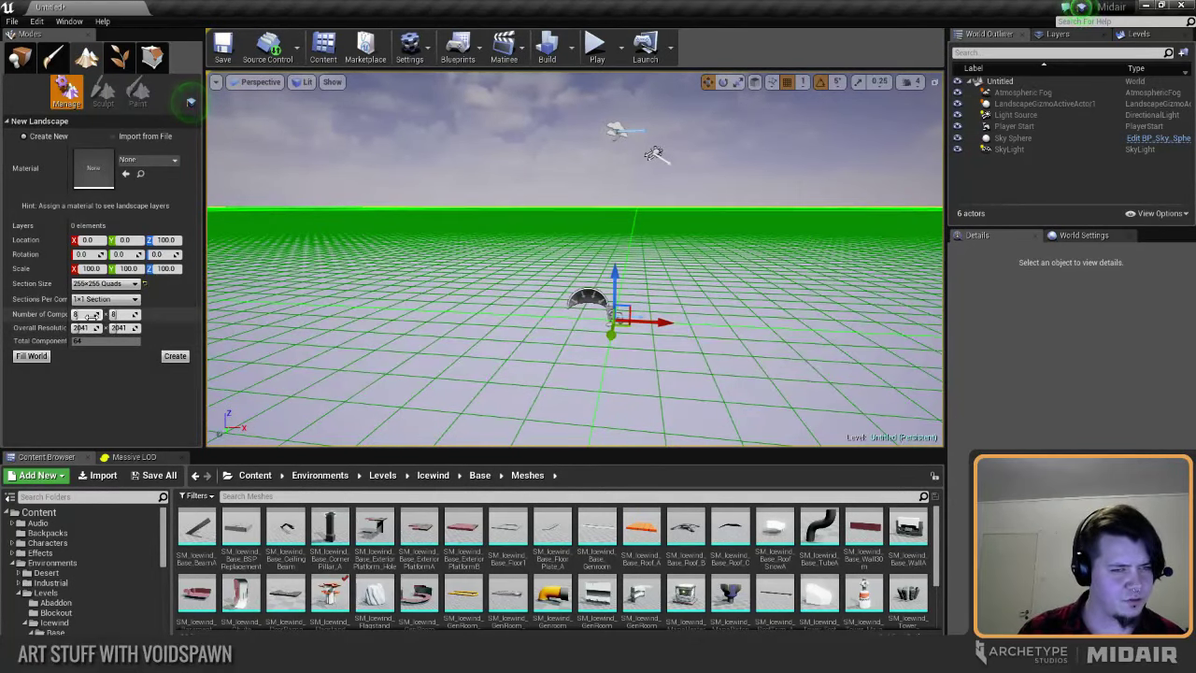
text(2)
key(Tab)
text(2)
key(Return)
Step: Widen the viewport slightly and create the landscape with the chosen section and component settings
right_drag(937, 272, 936, 273)
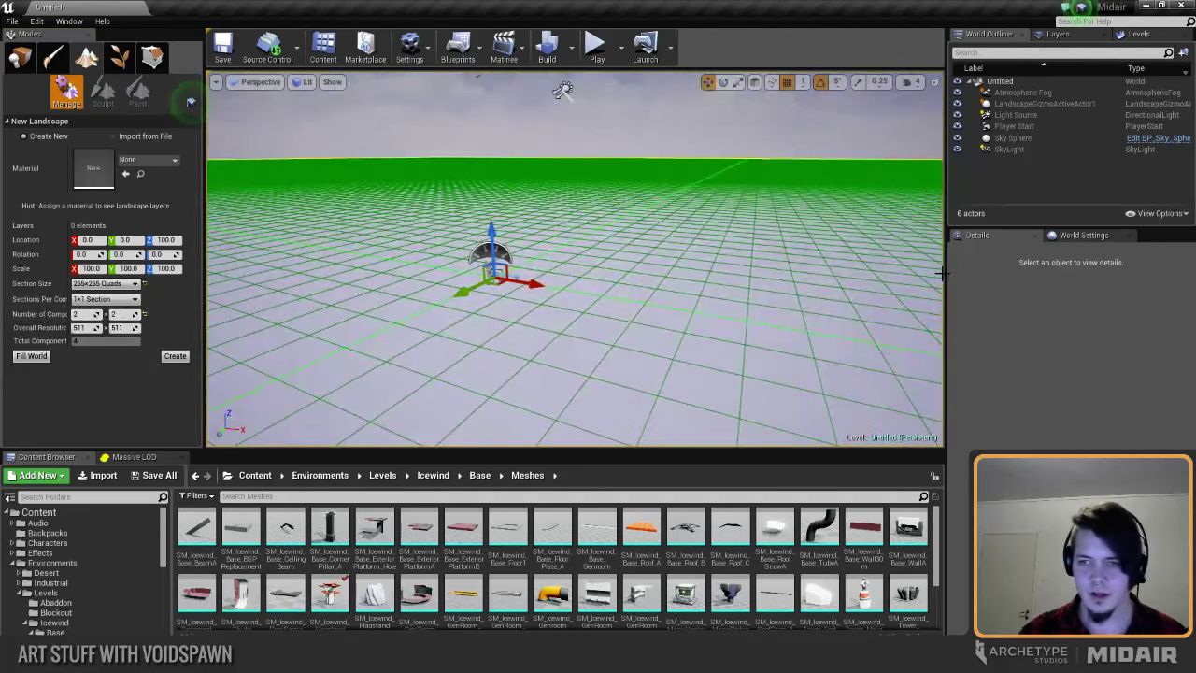
drag(947, 282, 972, 283)
right_drag(914, 284, 841, 280)
mouse_move(690, 306)
right_down()
mouse_move(694, 332)
mouse_move(689, 307)
right_up()
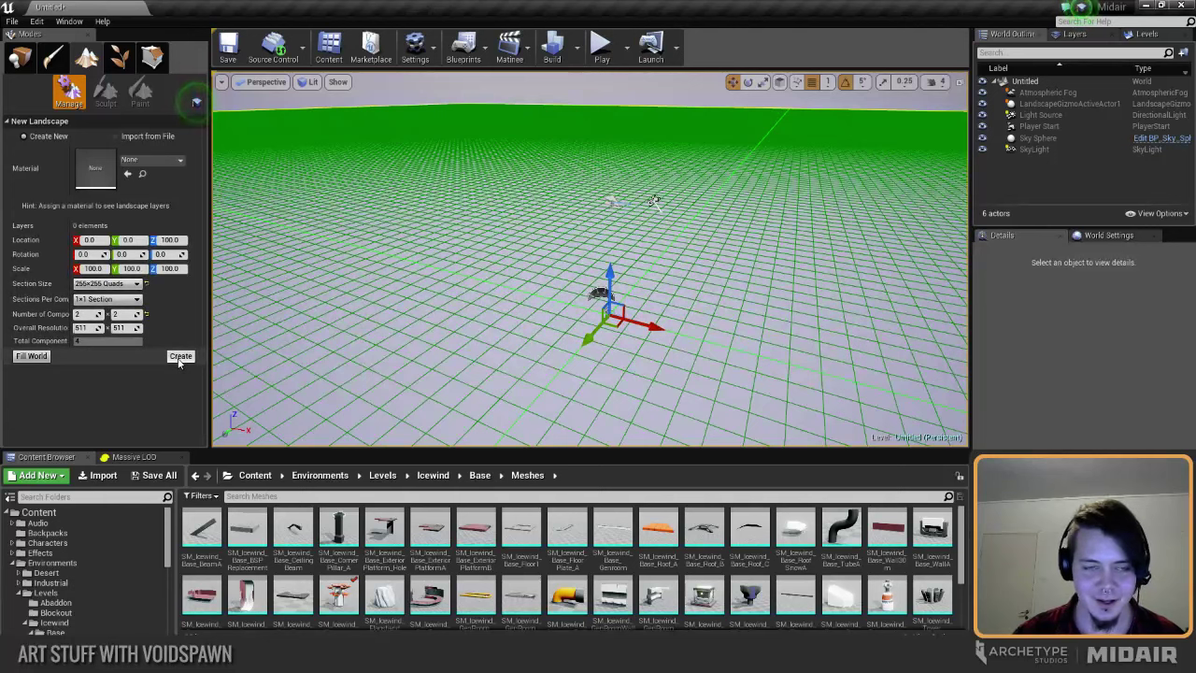
right_drag(321, 358, 339, 354)
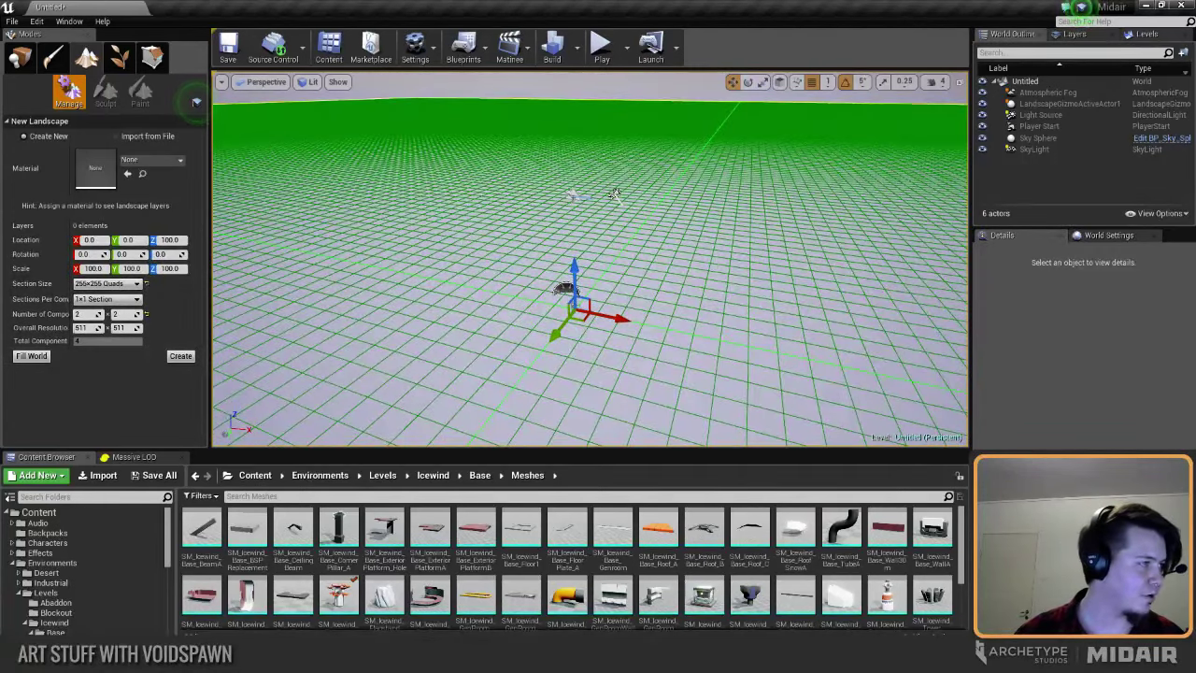
right_drag(556, 277, 618, 274)
key(a)
key(d)
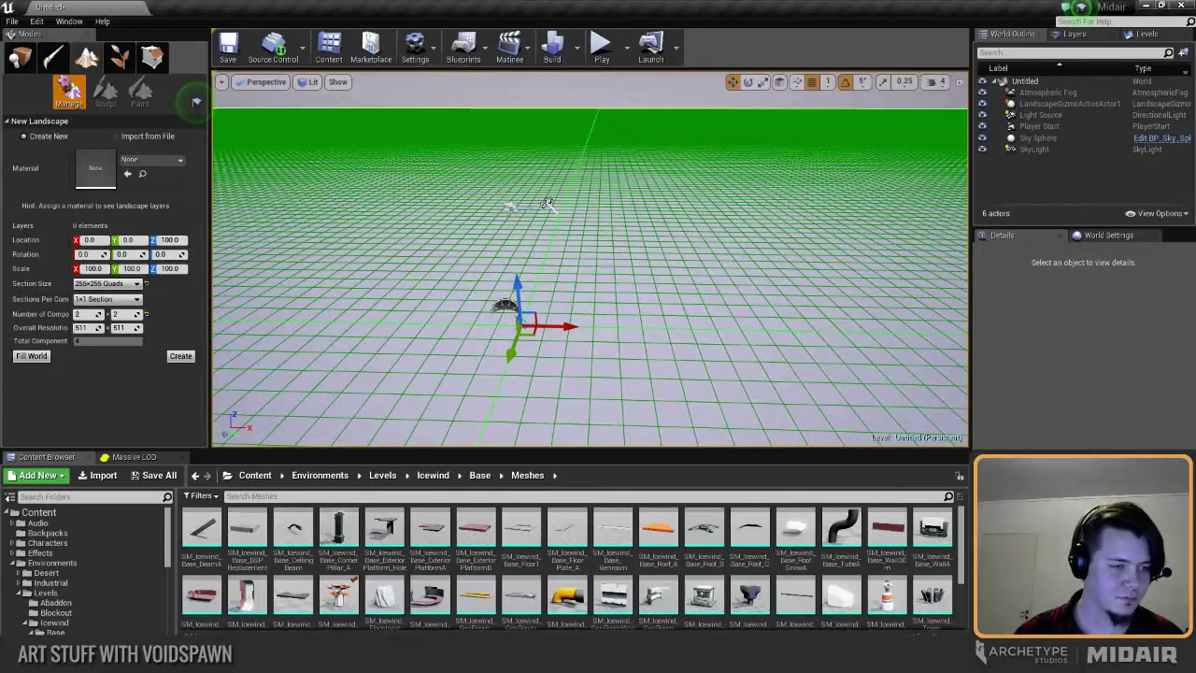
right_drag(547, 282, 533, 257)
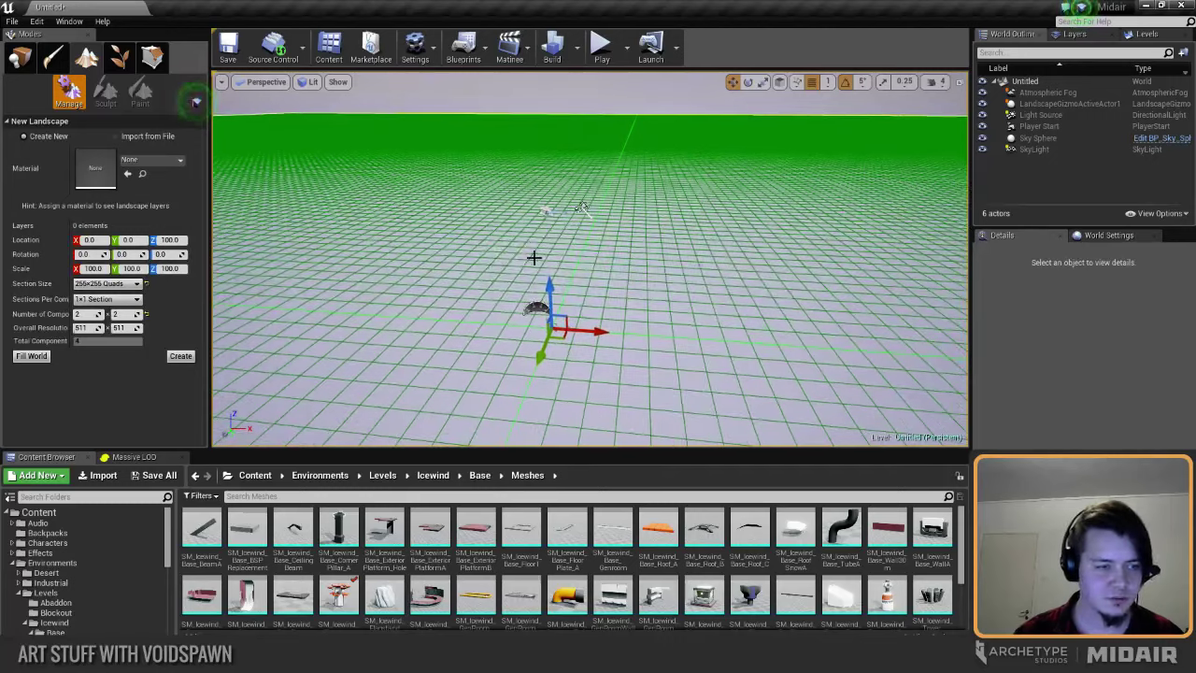
click(181, 356)
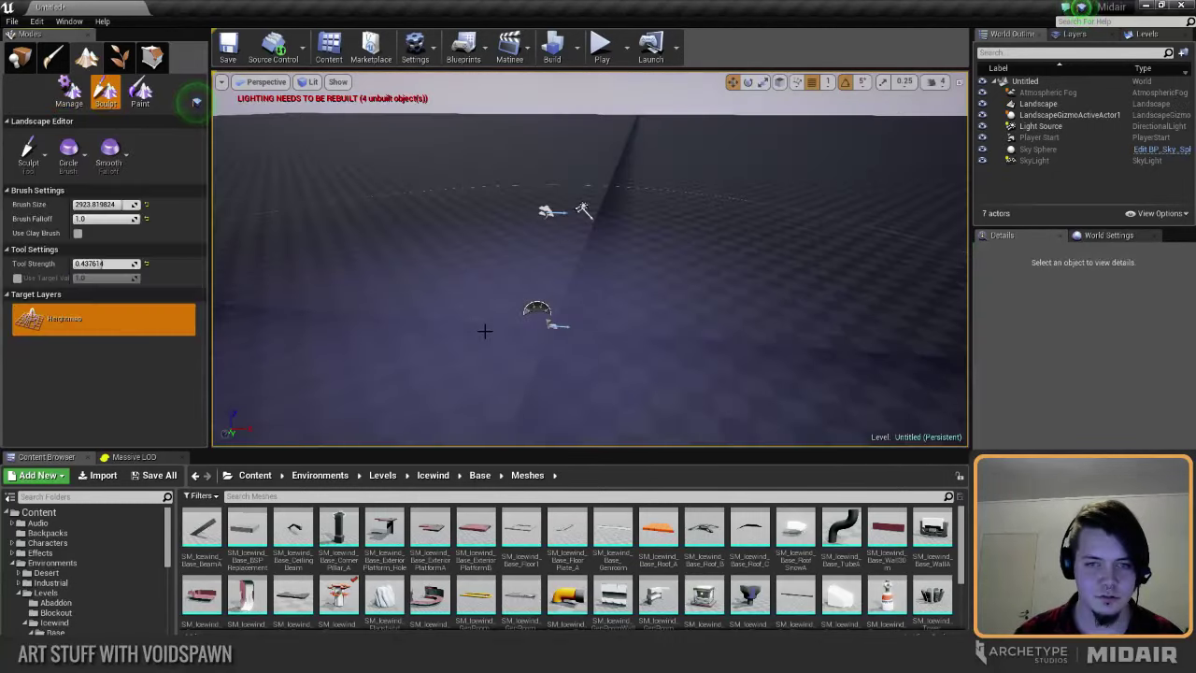
Step: Leave landscape sculpting and return to the actor placement mode
right_drag(589, 301, 647, 291)
key(shift+2)
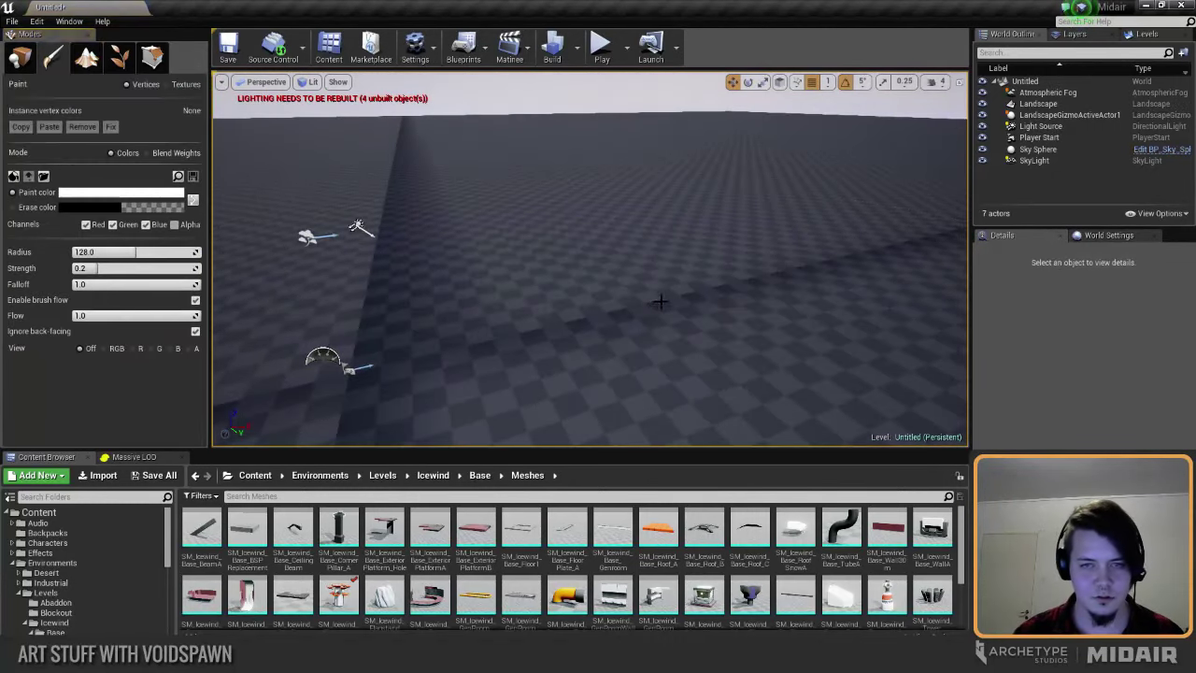
click(13, 57)
Step: Inspect the landscape in wireframe and return the viewport to lit shading in placement mode
right_drag(582, 263, 538, 291)
key(alt+2)
key(shift+2)
key(shift+1)
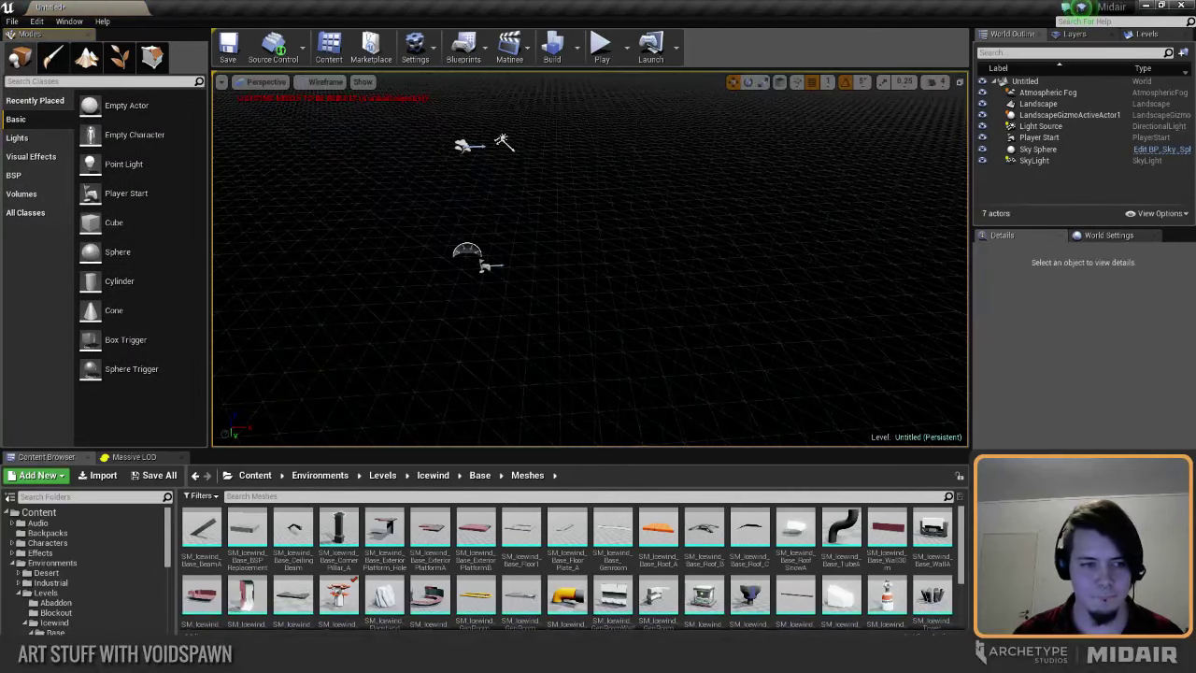
key(shift+3)
click(18, 58)
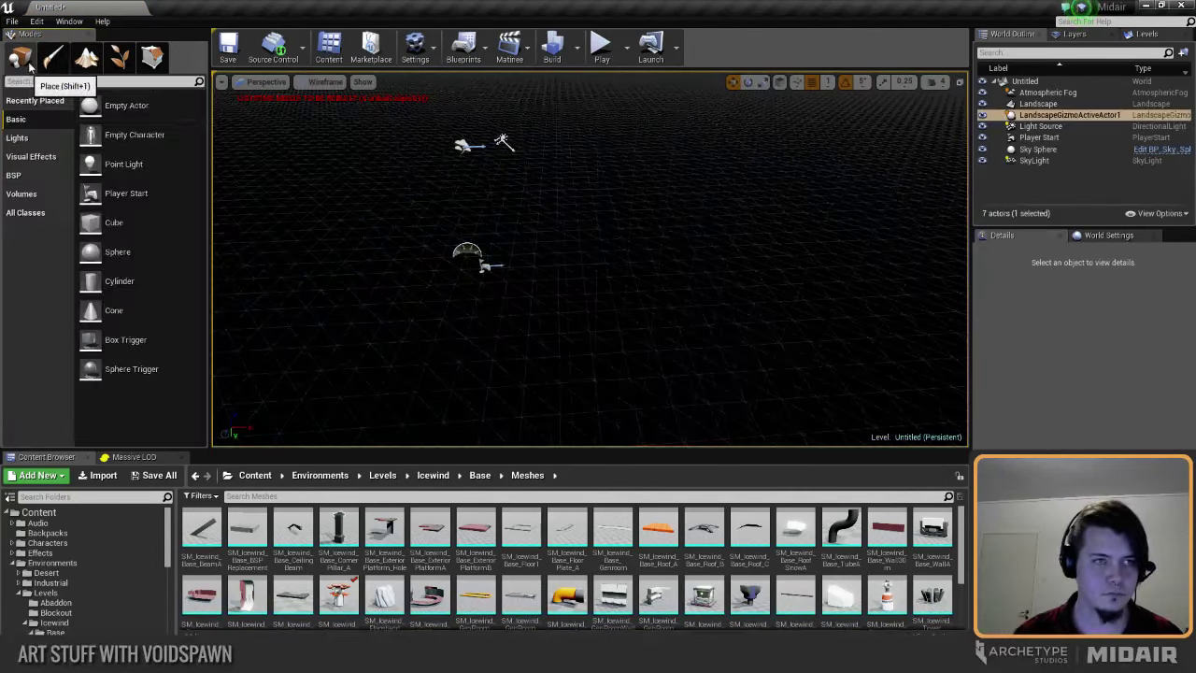
key(alt+4)
right_drag(507, 213, 520, 196)
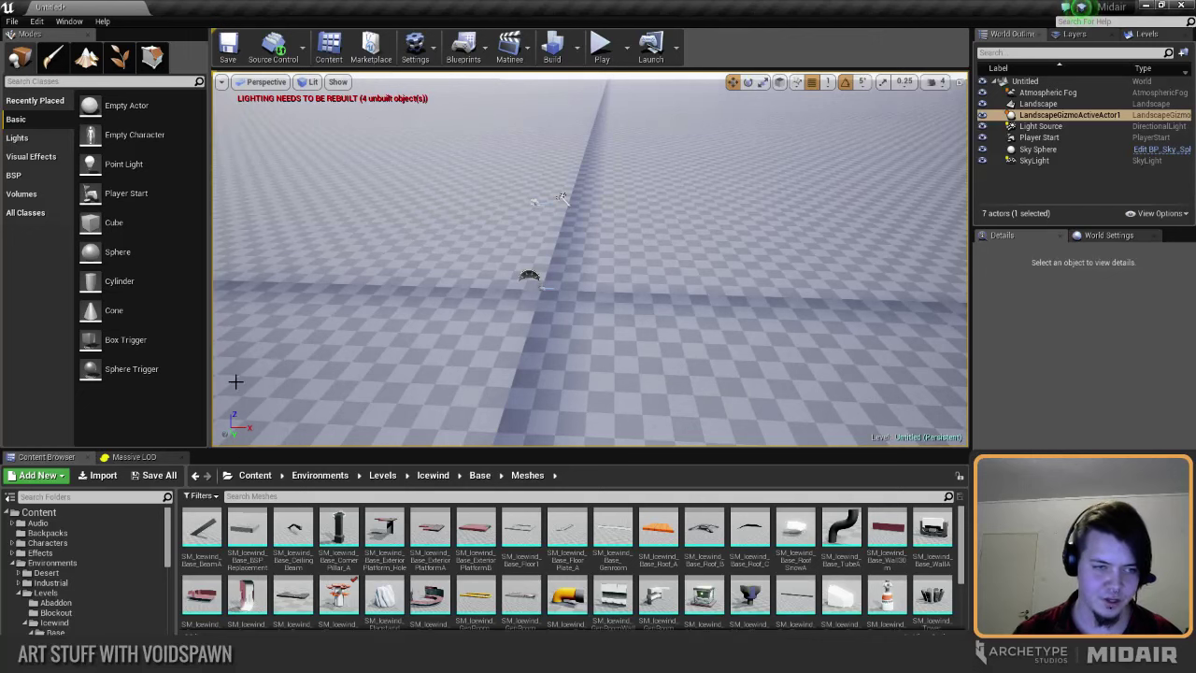
Step: Make the content browser slightly taller and open the Engine C++ Classes folder
drag(351, 461, 352, 449)
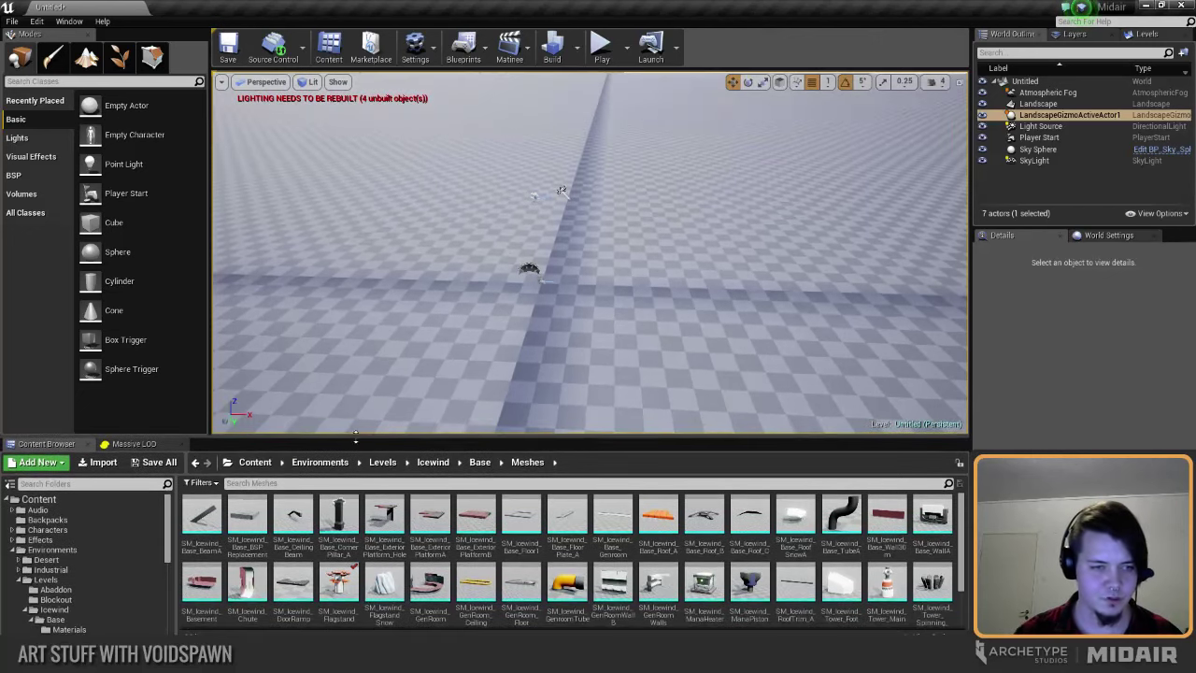
scroll(163, 553, down, 4)
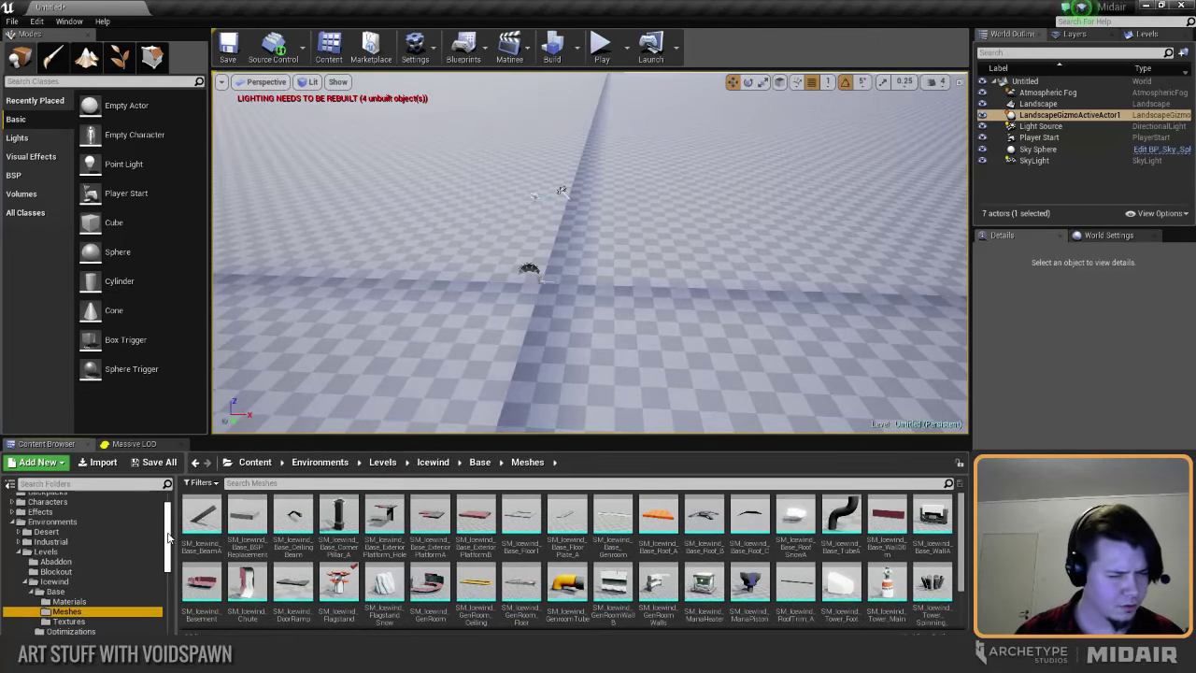
scroll(149, 561, down, 8)
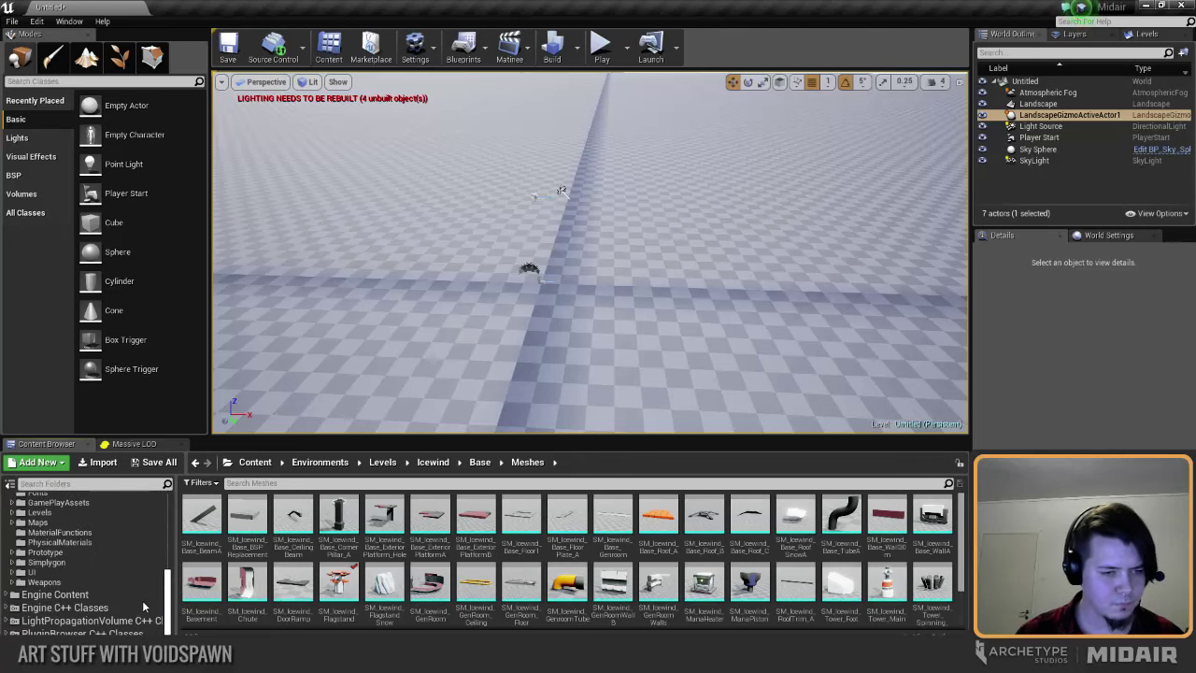
scroll(145, 608, down, 1)
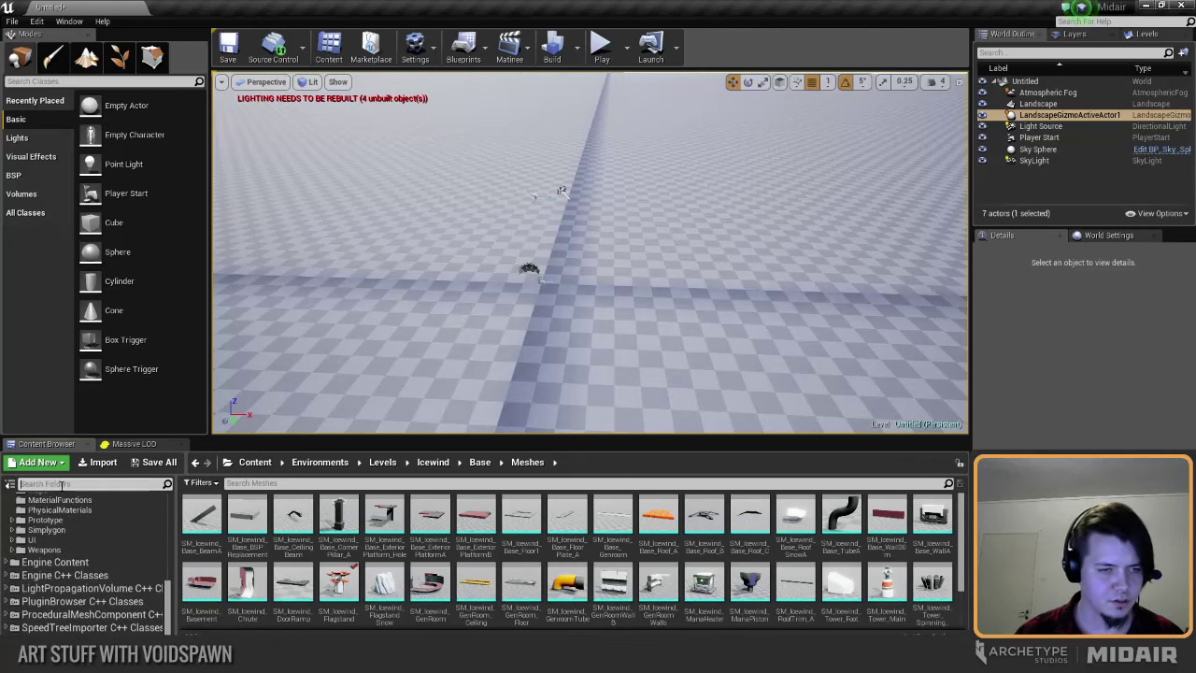
click(49, 574)
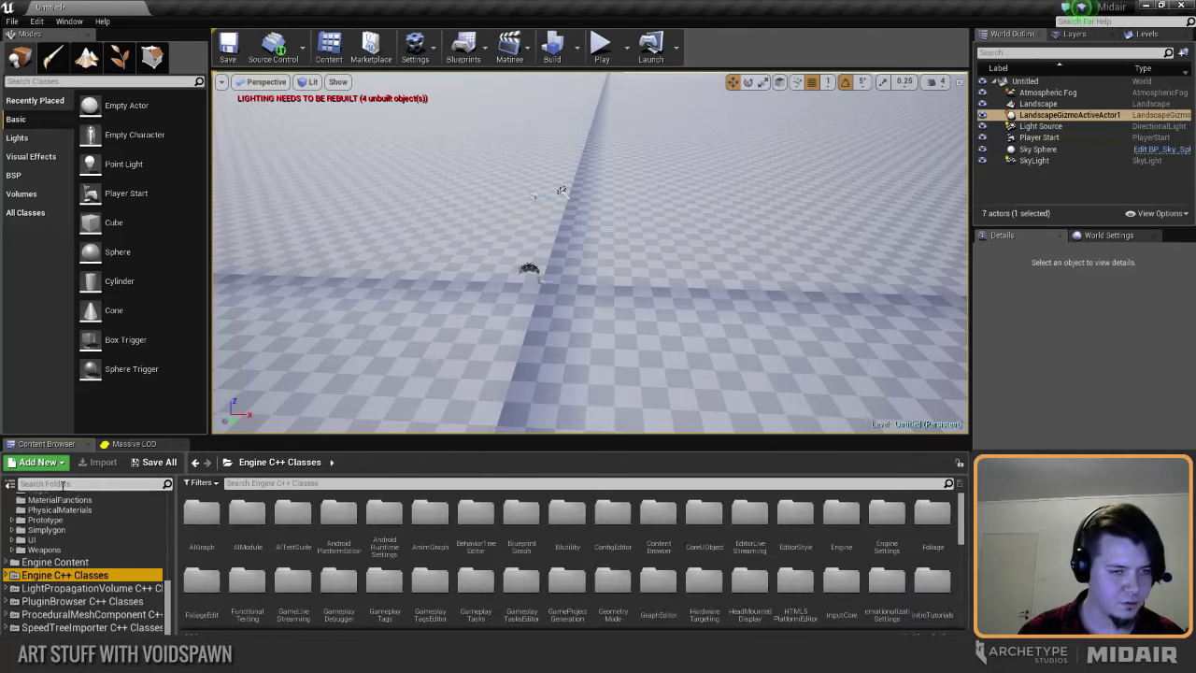
click(62, 486)
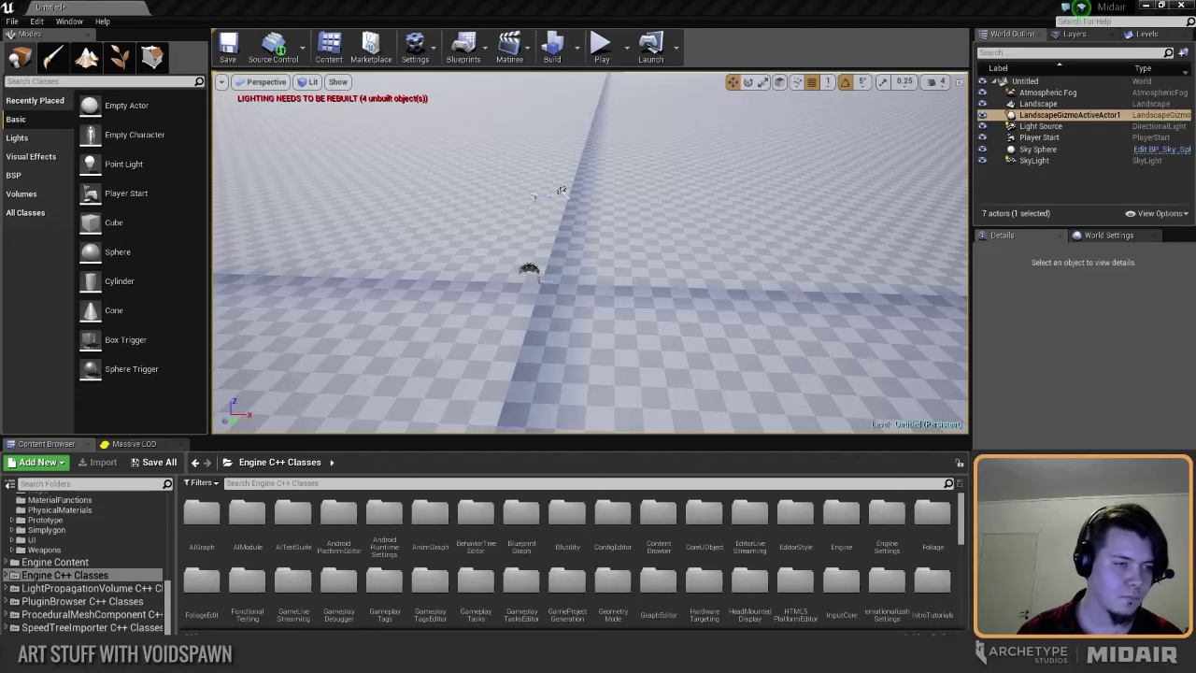
Step: Search the engine classes for "start" and place an MAPlayerStart near the landscape's centre, raised to a height of about 218 cm
right_drag(518, 286, 509, 286)
right_drag(371, 279, 325, 295)
key(w)
key(s)
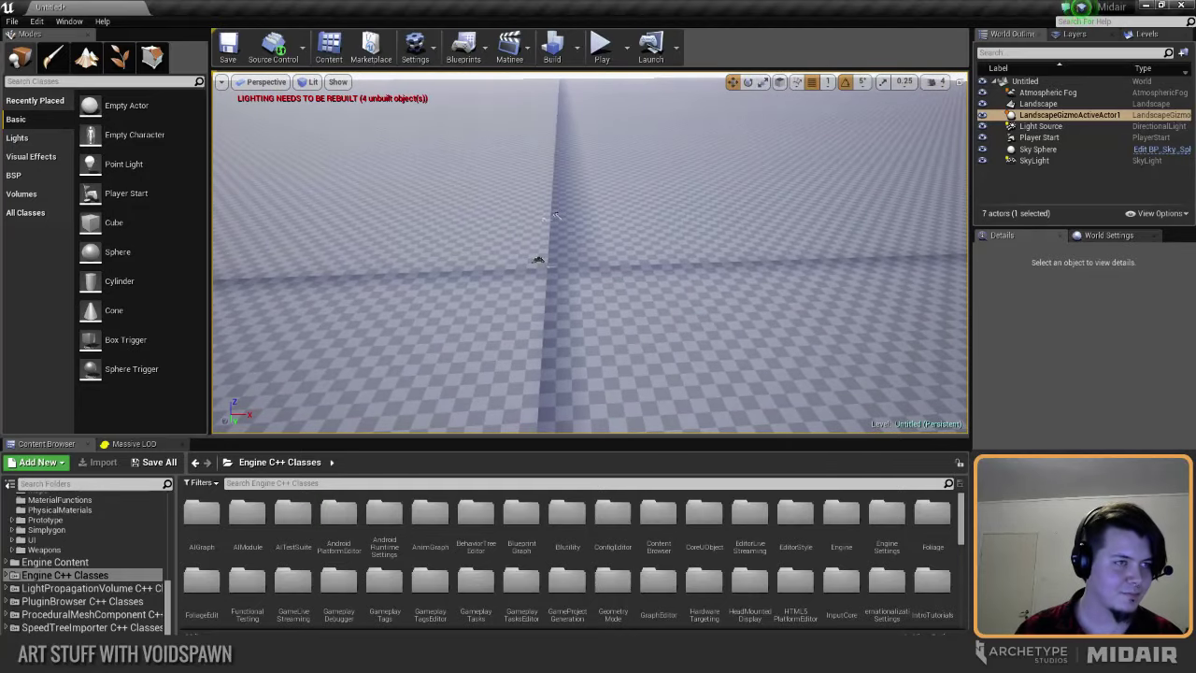
right_drag(459, 286, 459, 289)
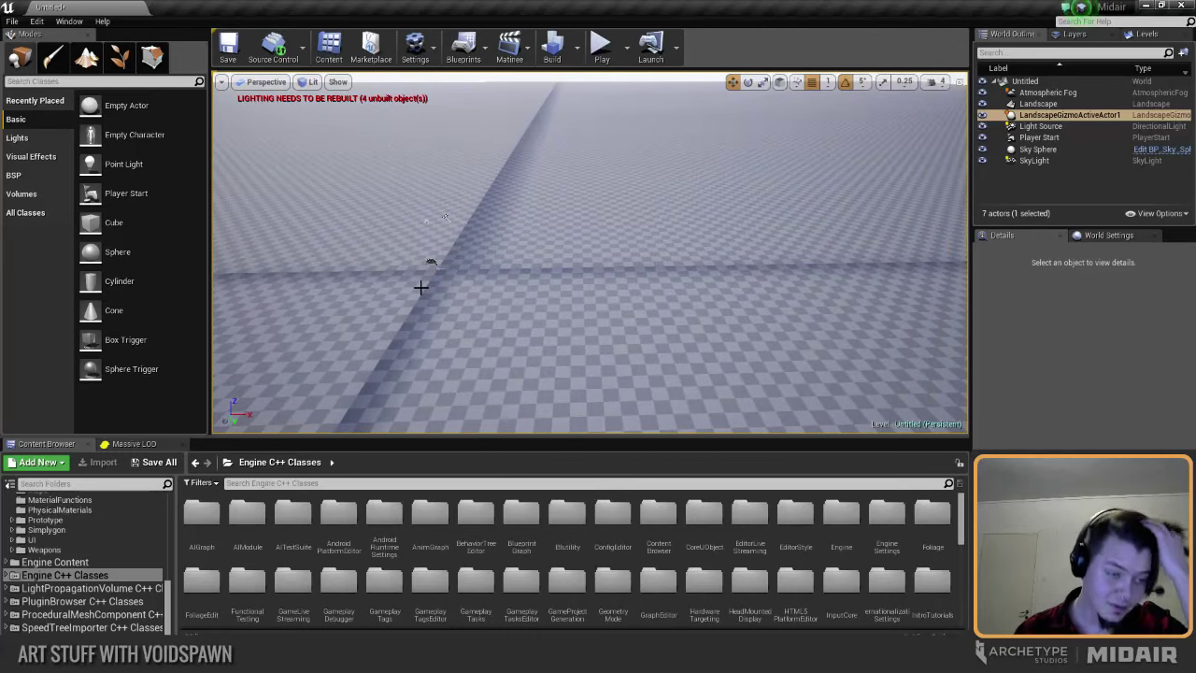
right_drag(526, 218, 532, 230)
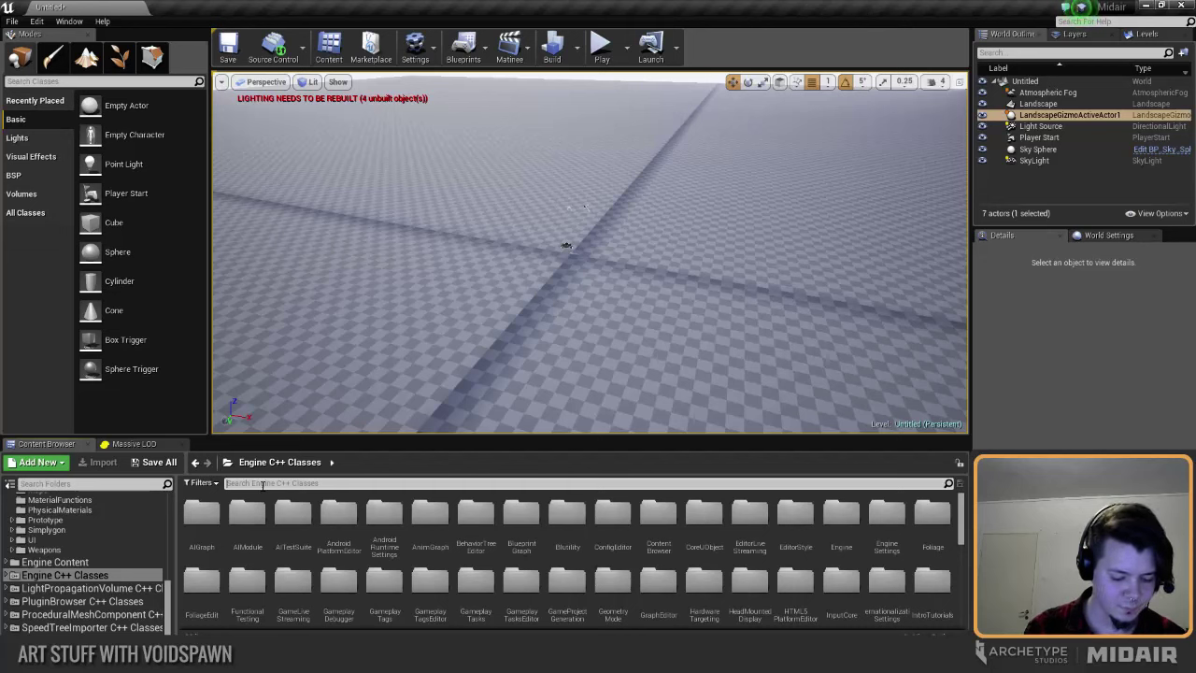
text(start)
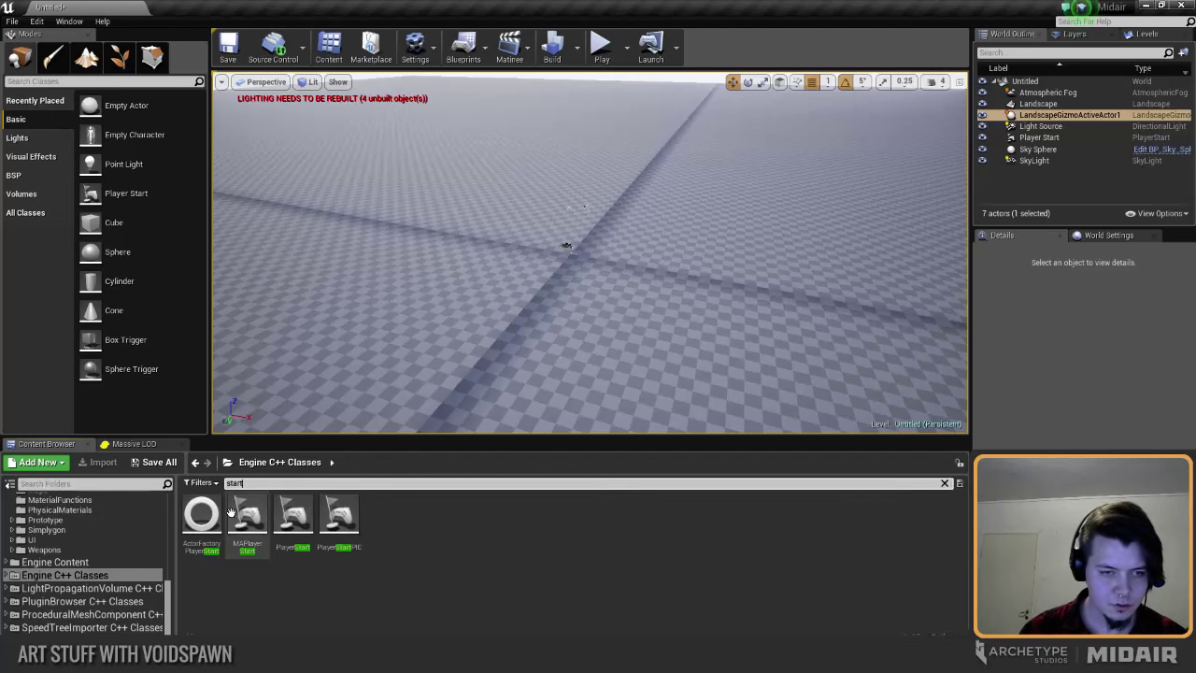
drag(252, 526, 502, 297)
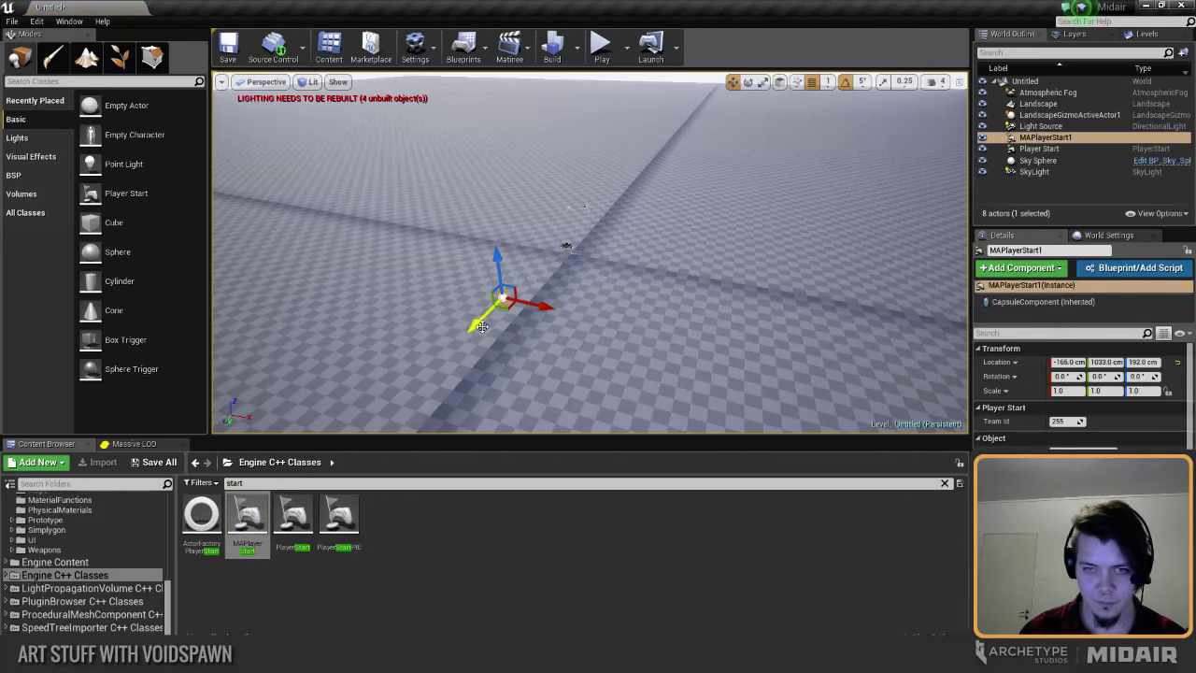
mouse_move(504, 253)
mouse_down()
mouse_move(502, 239)
mouse_move(503, 252)
mouse_up()
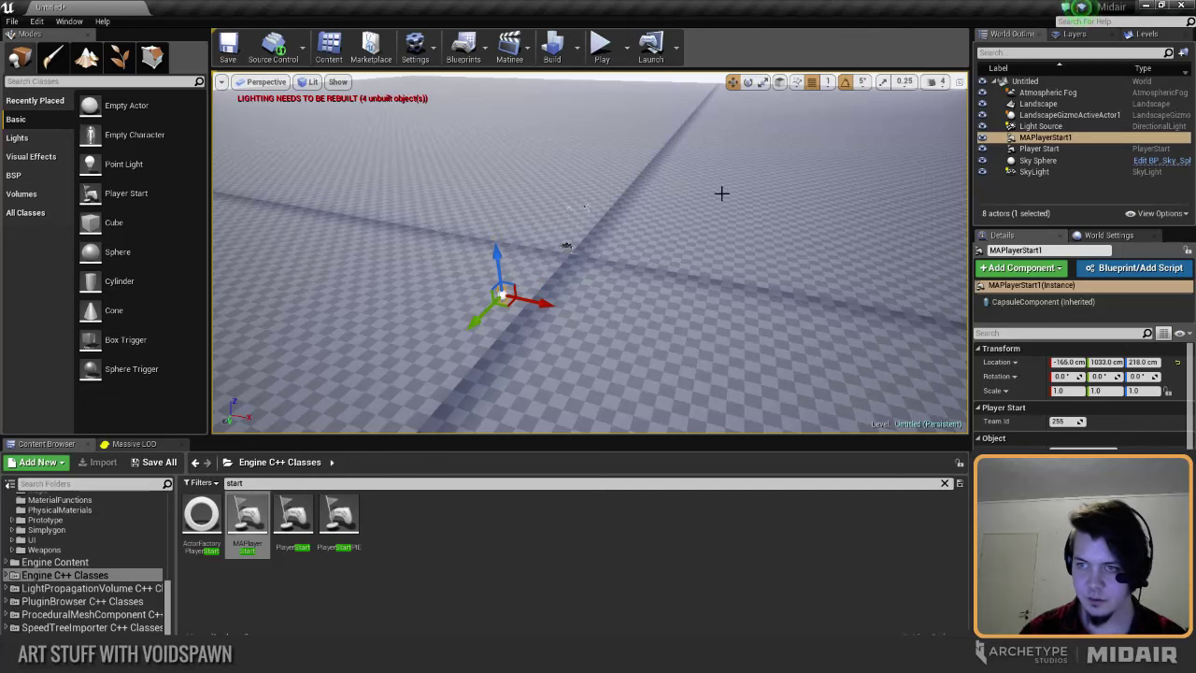
Step: Move the fog, landscape, landscape gizmo, light source, sky sphere and skylight into a new outliner folder named World
right_drag(424, 318, 406, 317)
scroll(556, 290, up, 1)
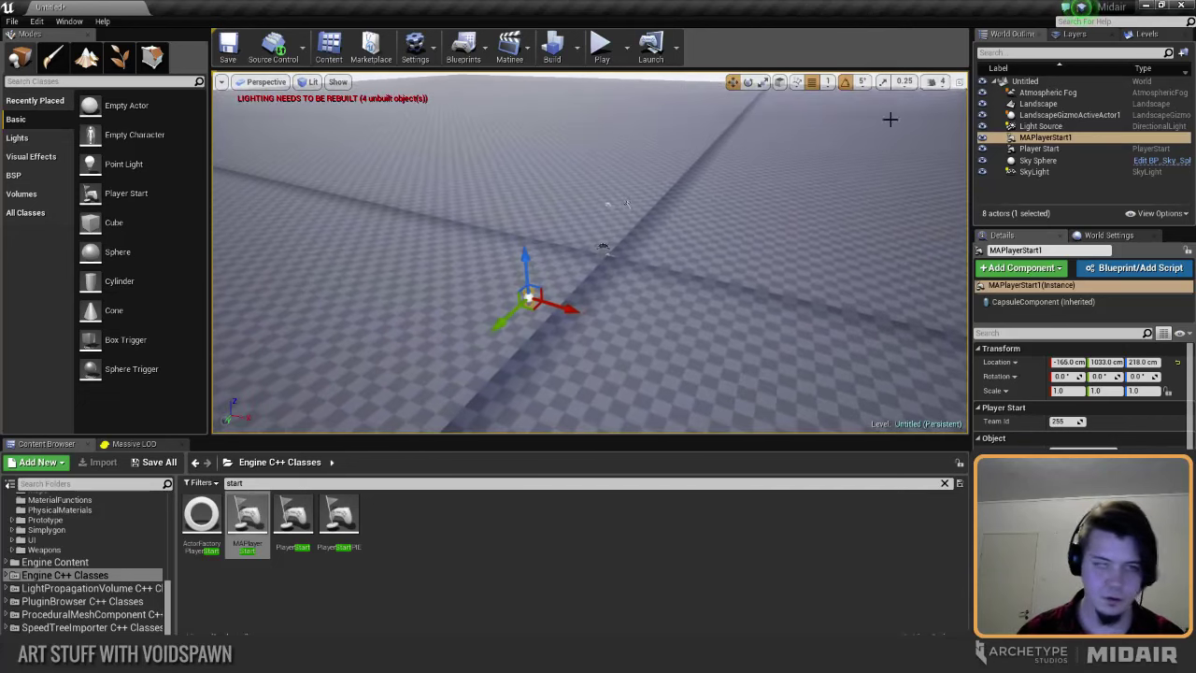
click(1047, 92)
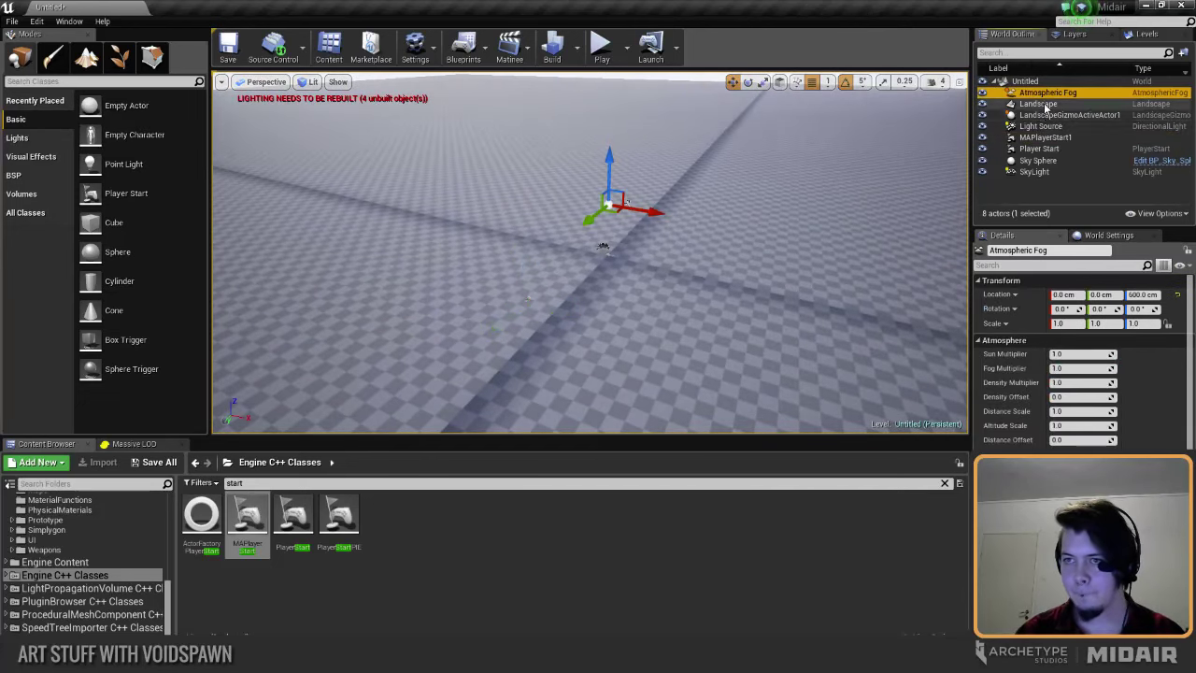
ctrl+click(1040, 104)
ctrl+click(1048, 115)
ctrl+click(1042, 126)
ctrl+click(1037, 161)
ctrl+click(1038, 172)
right_click(1042, 168)
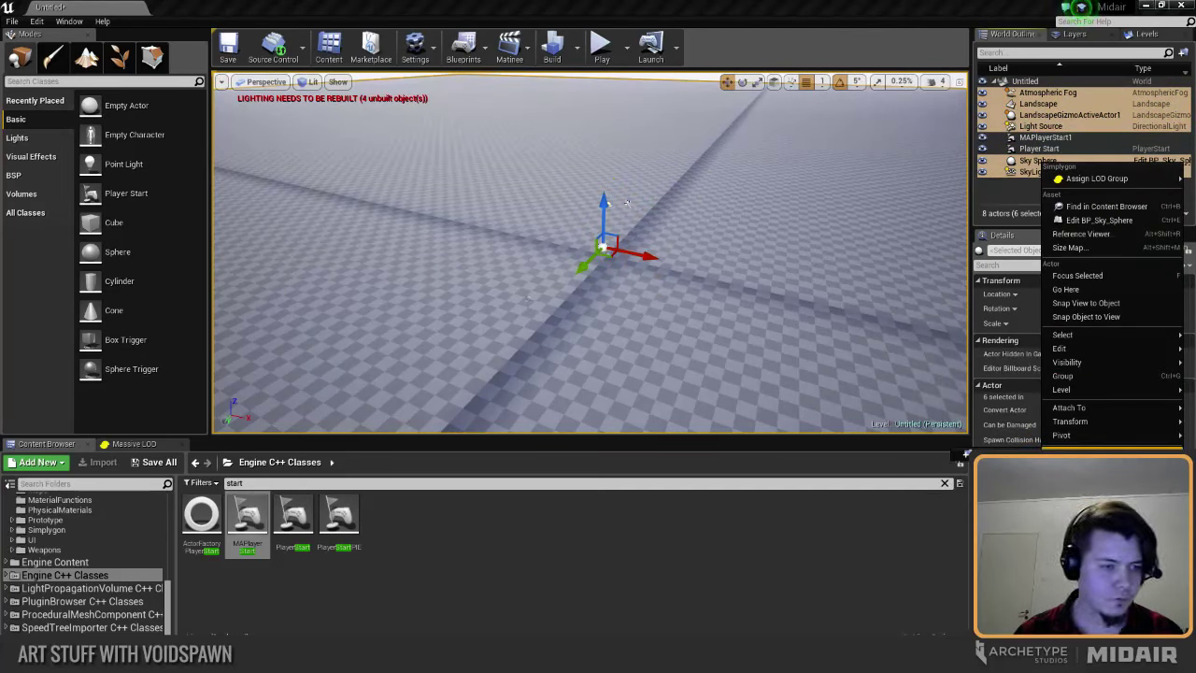
click(1008, 456)
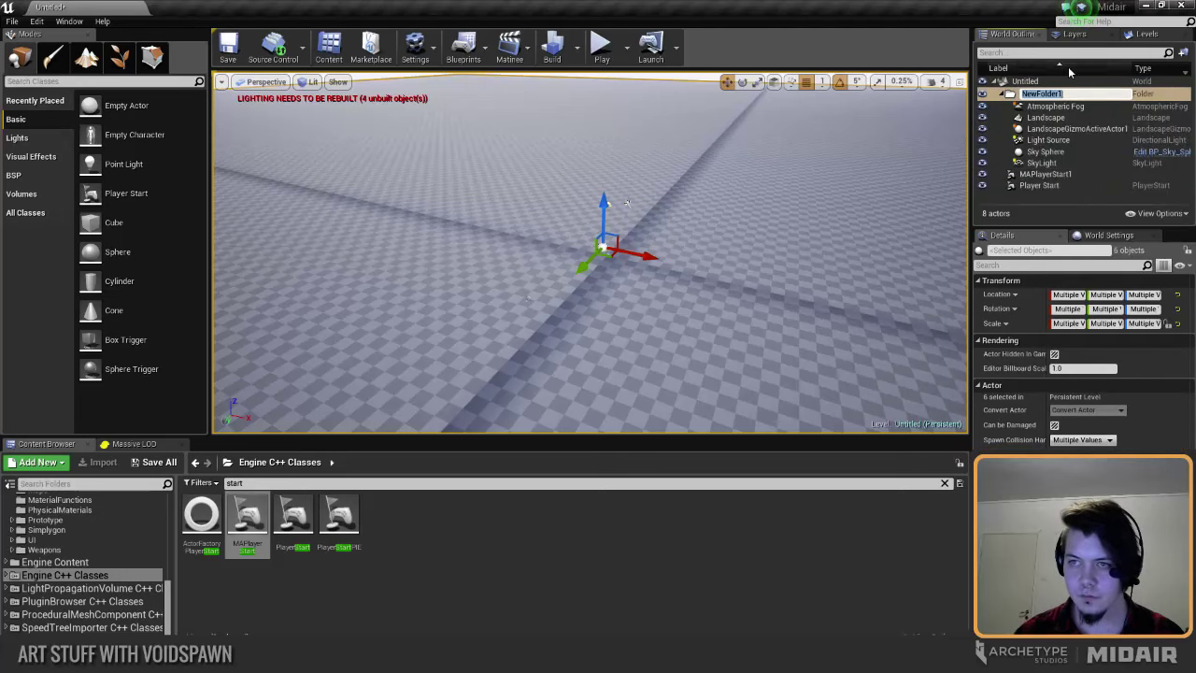
text(World)
key(Return)
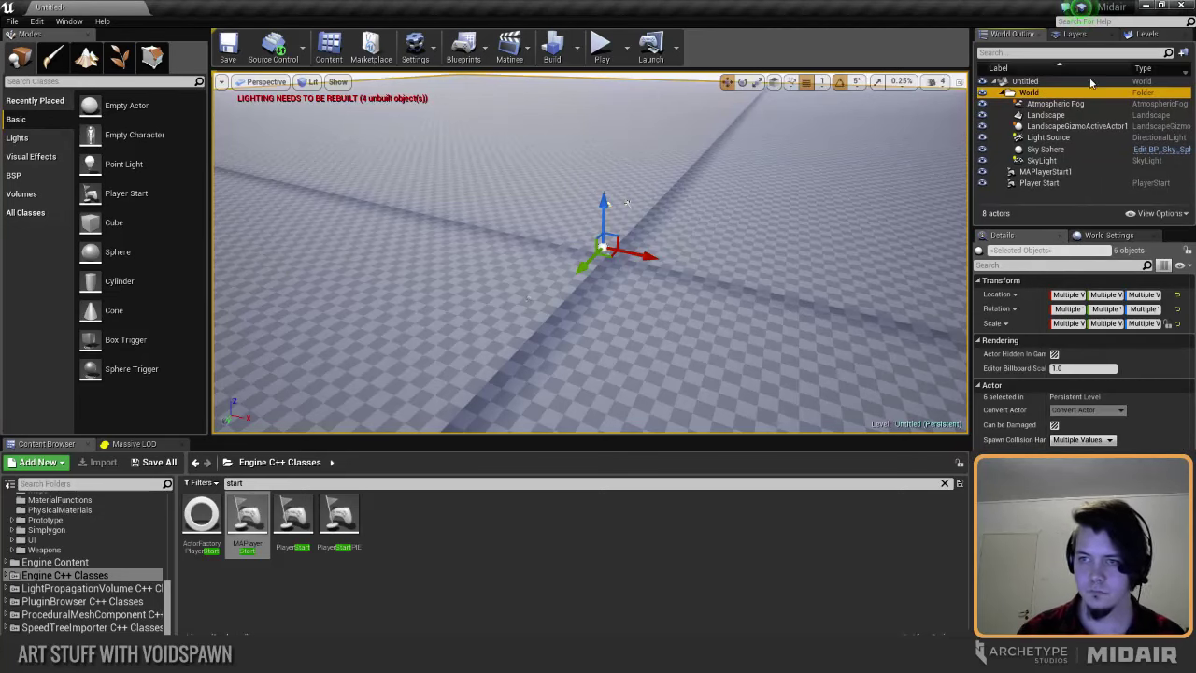
Step: Delete the default Player Start and move MAPlayerStart1 into a new folder named Spawns
click(1089, 182)
key(Delete)
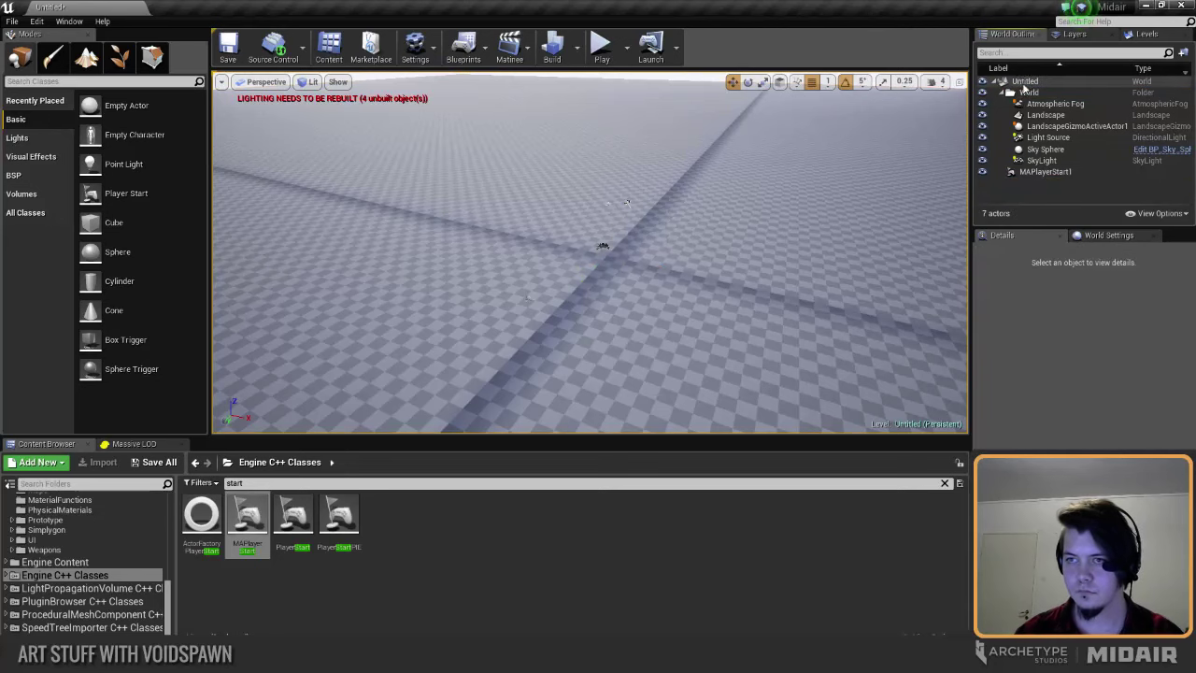
right_click(1045, 173)
mouse_move(1075, 402)
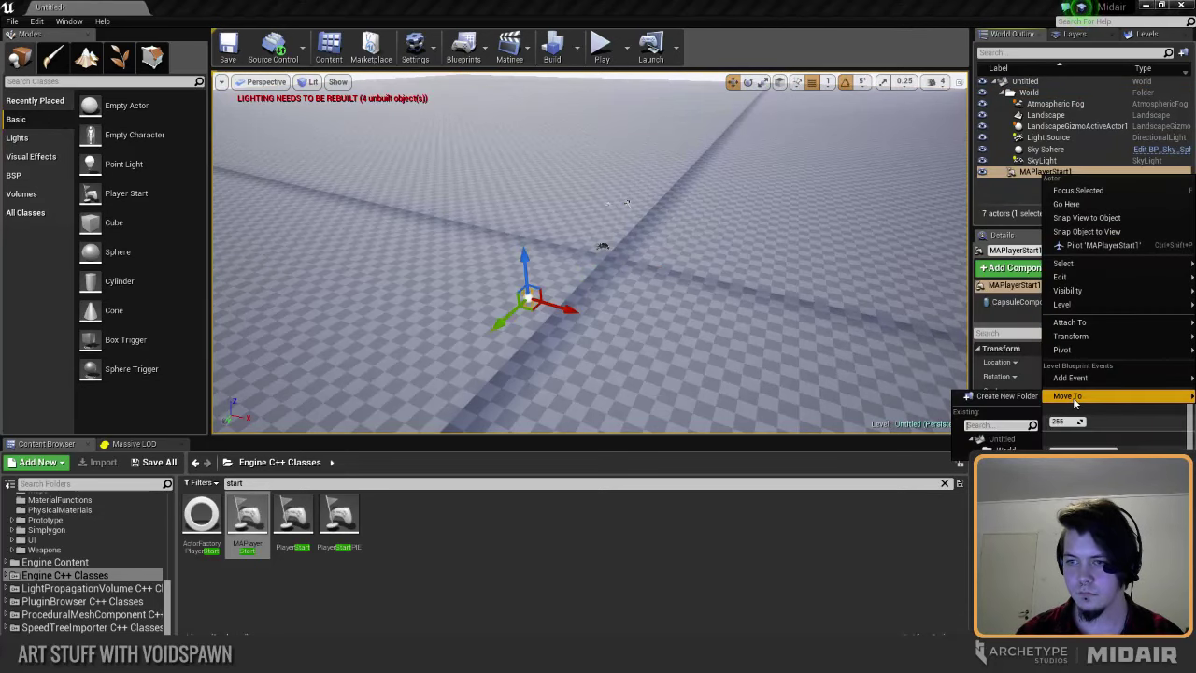
click(1033, 400)
text(Spawns)
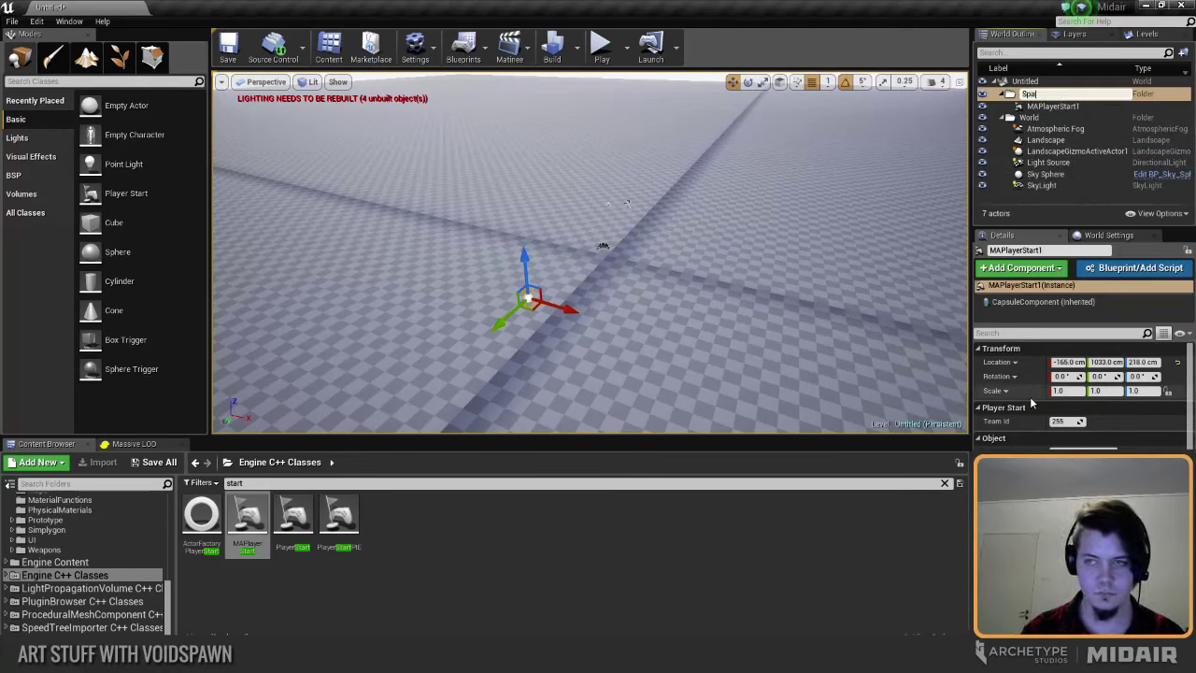
key(Return)
Step: Set MAPlayerStart1's Team Id to 1 and move it into a new subfolder named Blue inside Spawns
click(1070, 105)
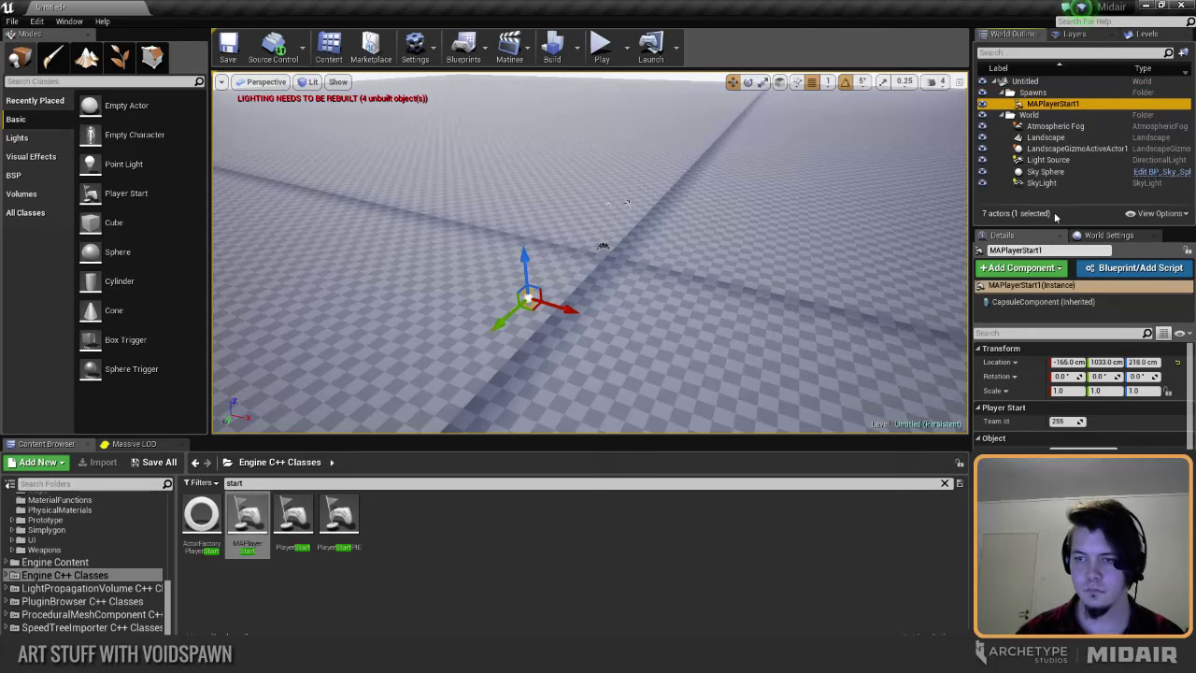
click(1067, 421)
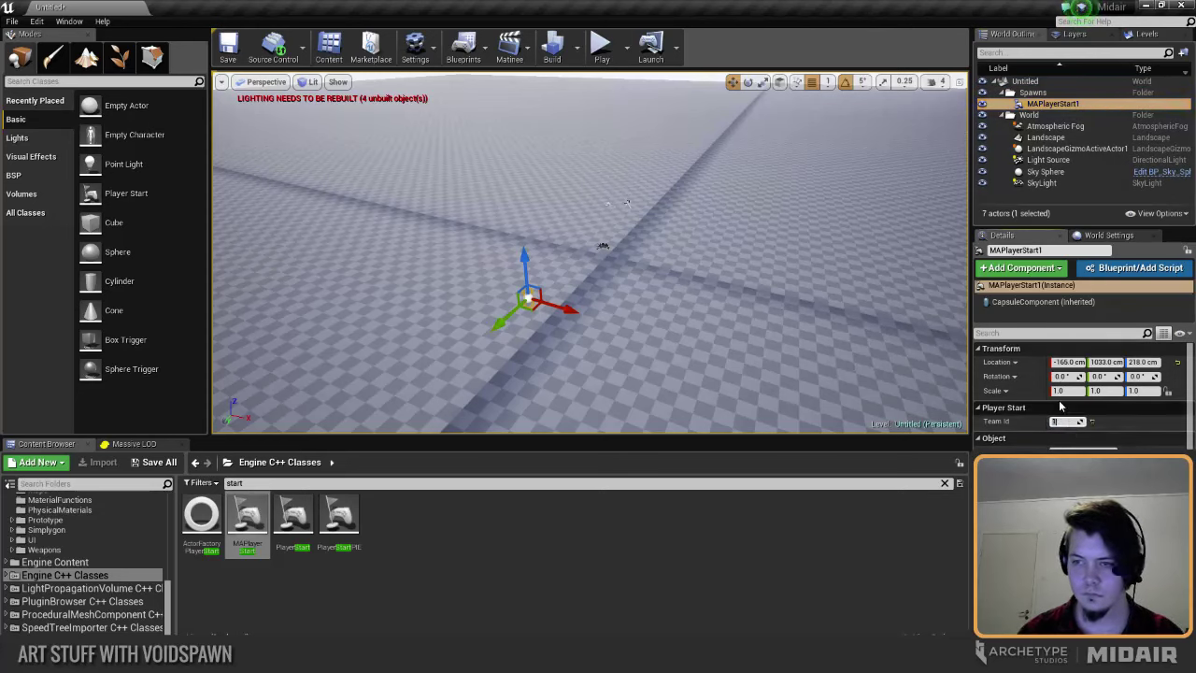
right_click(1047, 104)
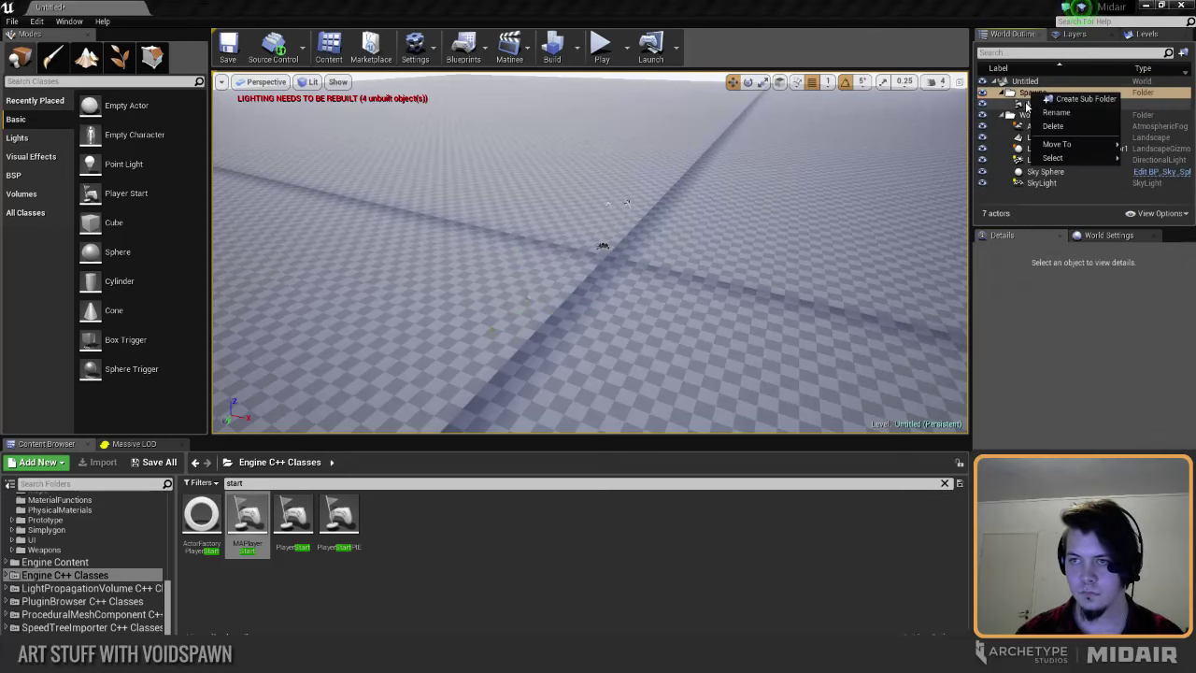
mouse_move(1054, 327)
click(988, 325)
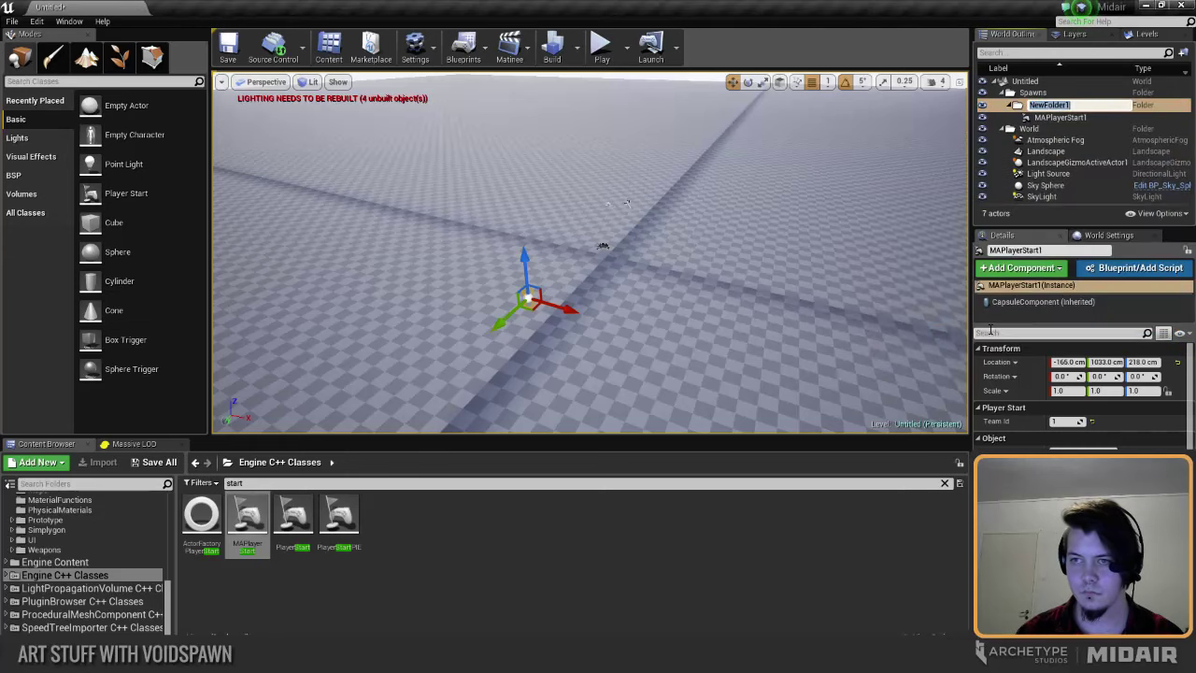
text(Blue)
key(Return)
Step: Duplicate MAPlayerStart1 and set the copy's Team Id to 0
click(1052, 115)
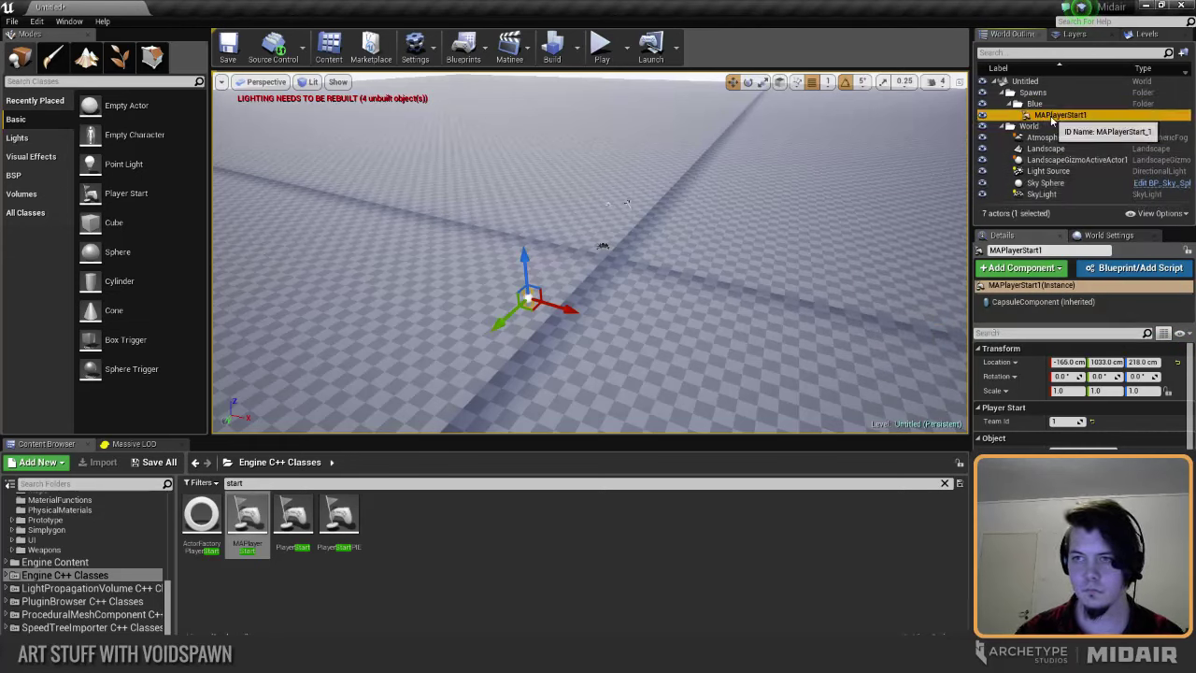
key(ctrl+w)
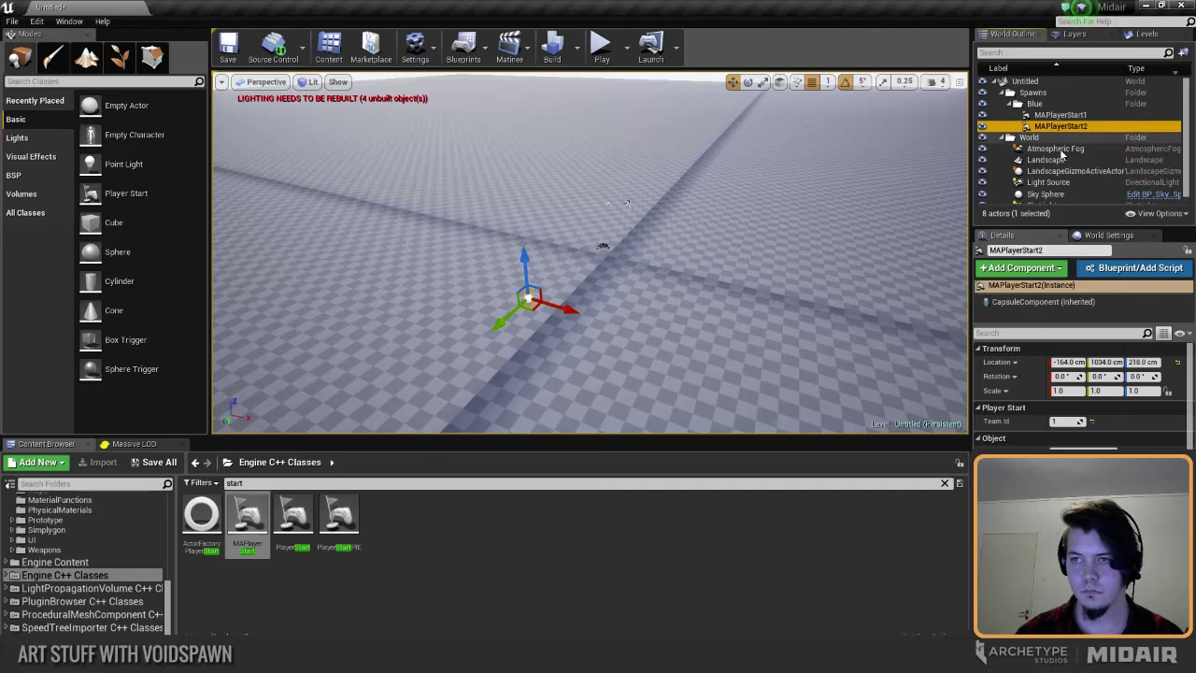
click(1063, 422)
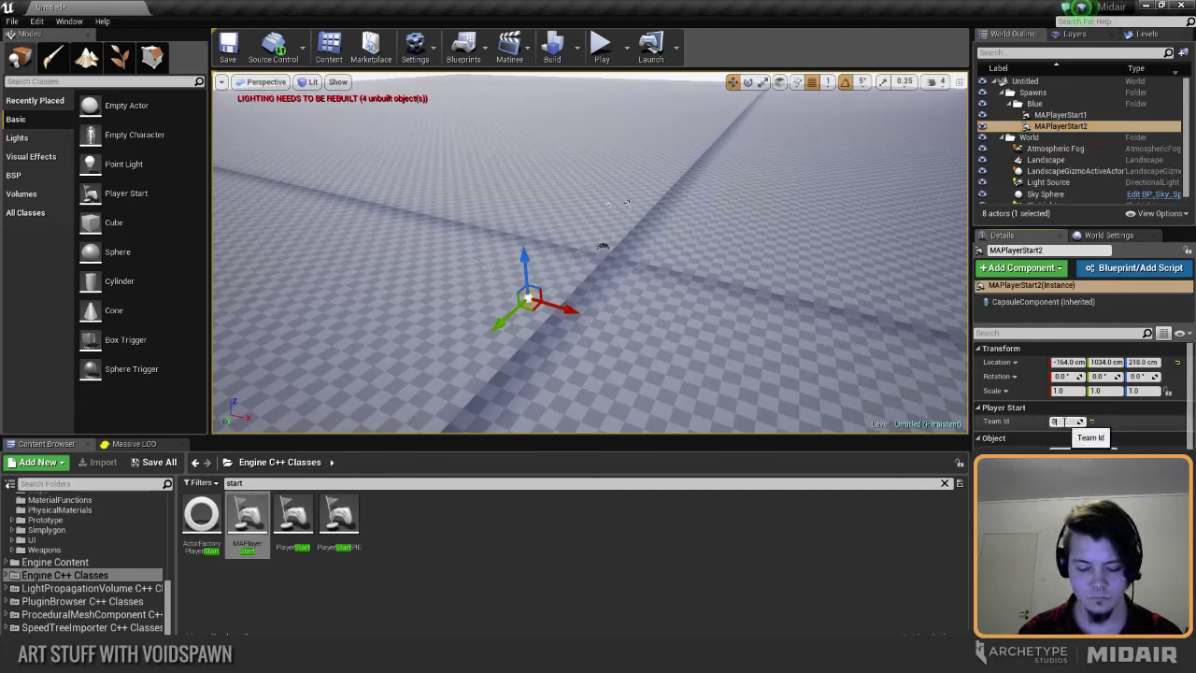
Step: Move MAPlayerStart2 into a new subfolder named Red inside the Blue folder
right_click(1045, 126)
mouse_move(1068, 348)
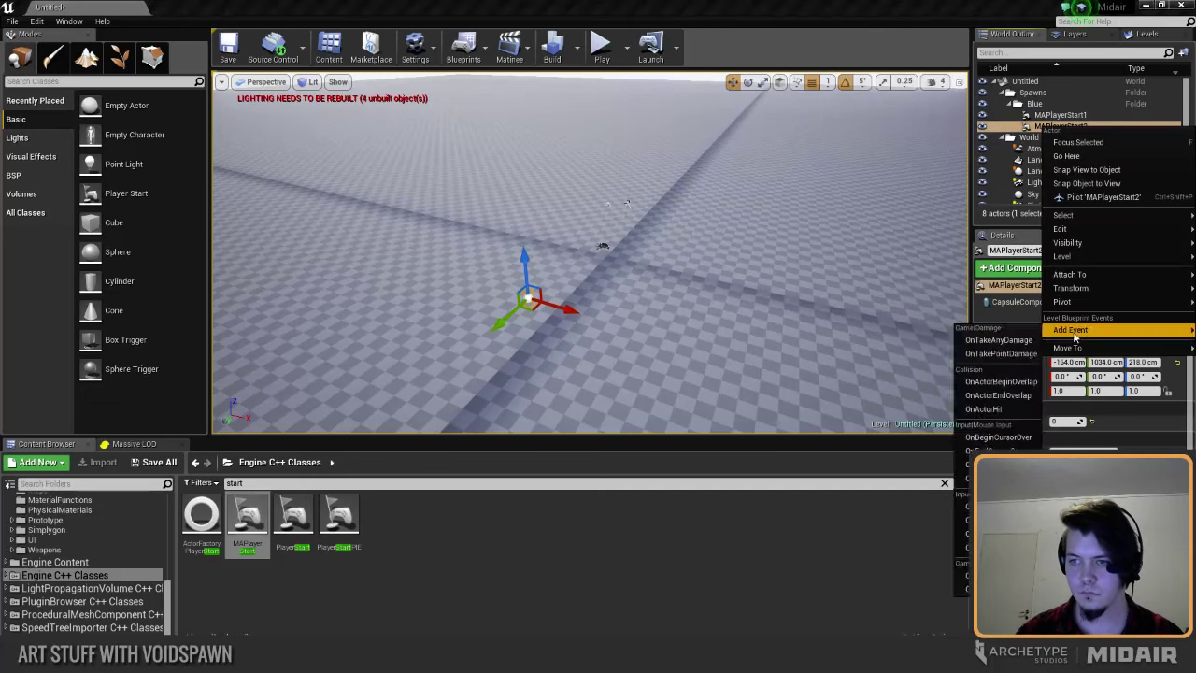
click(1028, 348)
text(R)
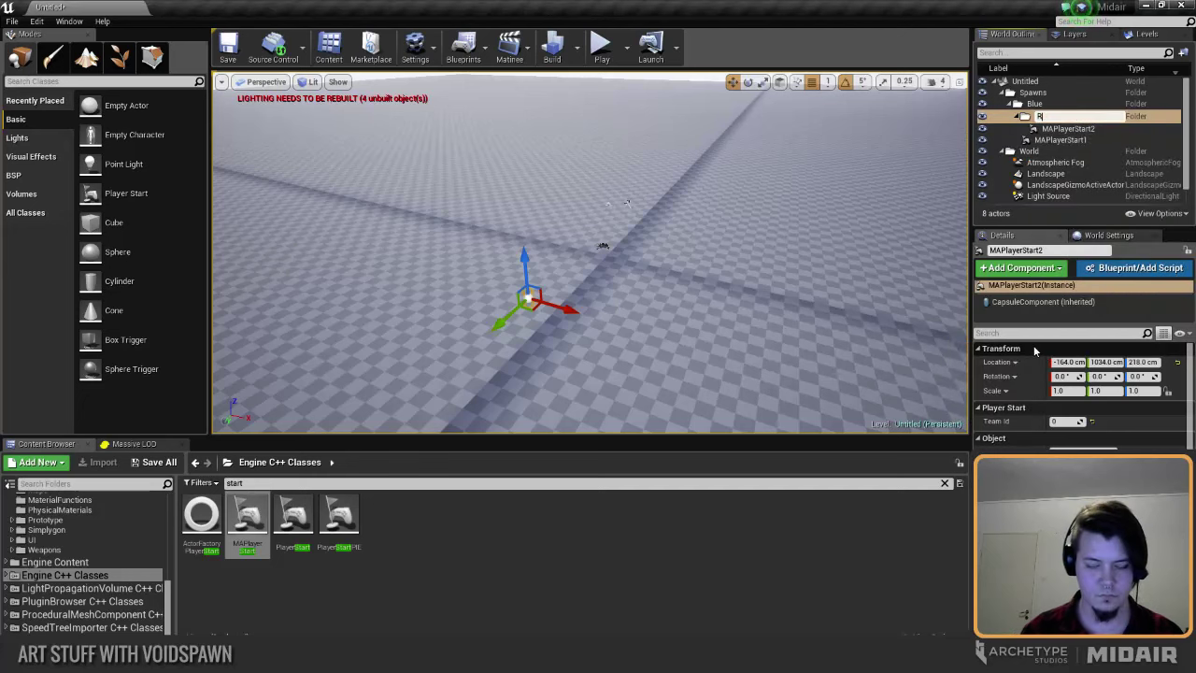
text(ed)
key(Return)
Step: Move MAPlayerStart2 away from the first start along X, to an X location of about -1473 cm
right_drag(533, 308, 581, 243)
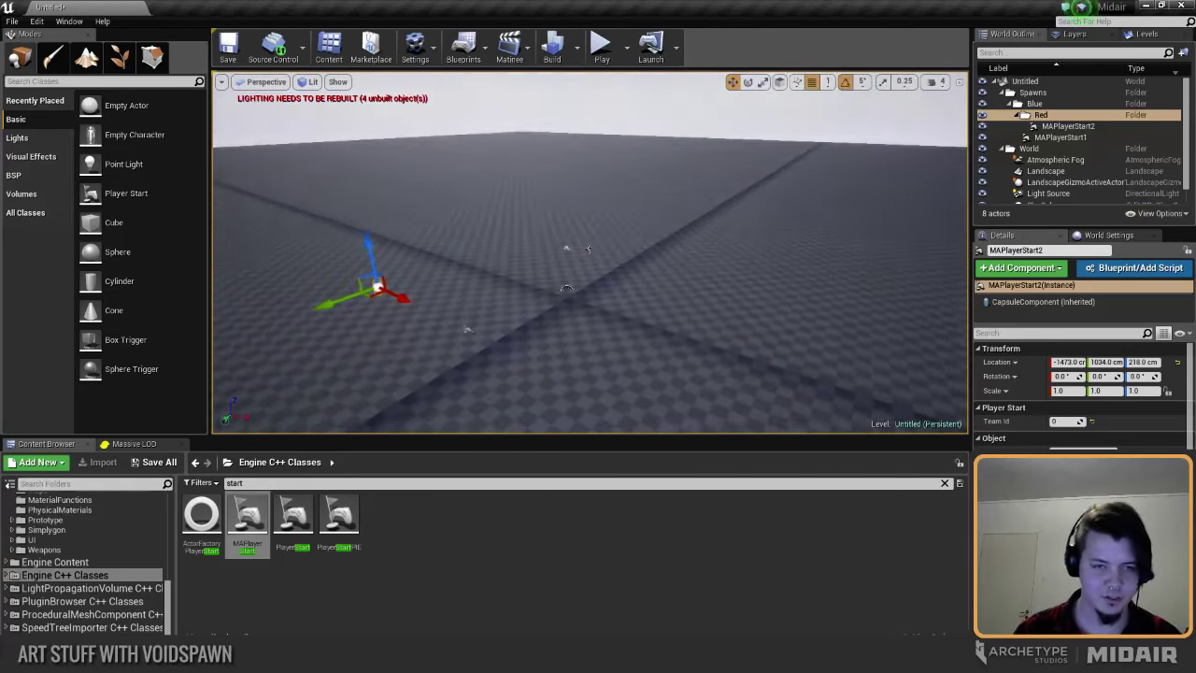
right_drag(645, 318, 626, 322)
click(368, 334)
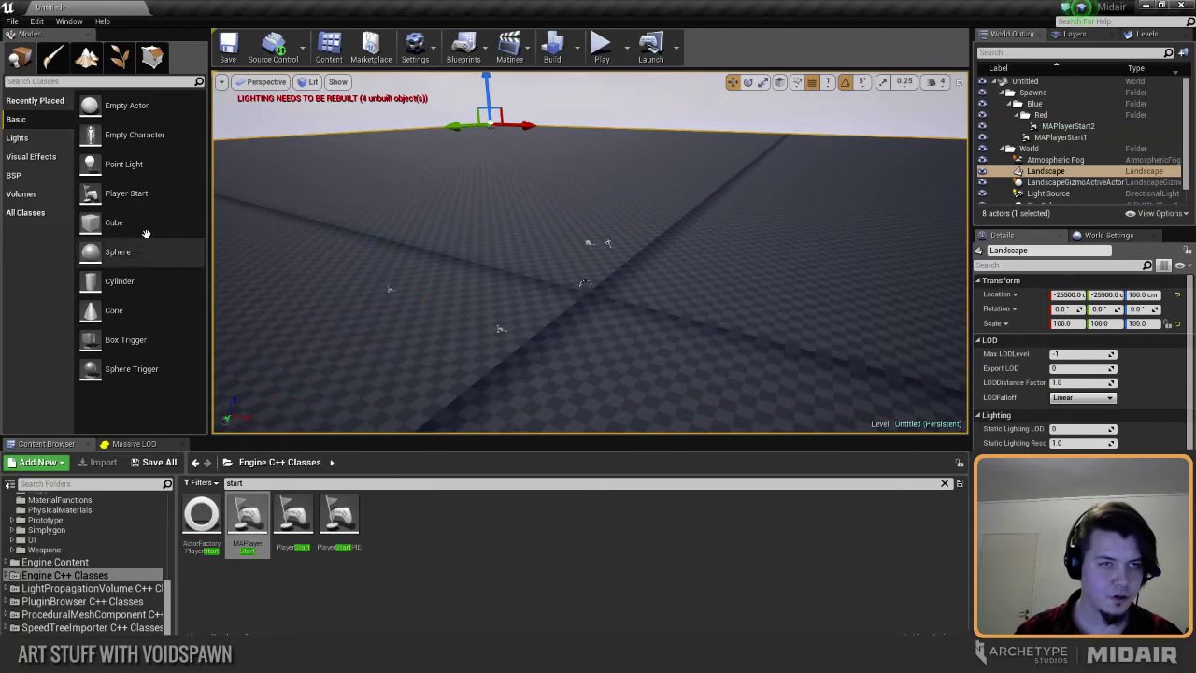
Step: Switch to landscape sculpting and make a trial sculpt stroke on the terrain, undoing it again
click(94, 68)
mouse_move(468, 241)
mouse_down()
mouse_move(582, 274)
mouse_move(524, 345)
mouse_up()
mouse_move(523, 346)
right_down()
mouse_move(495, 357)
mouse_move(512, 396)
right_up()
key(ctrl+z)
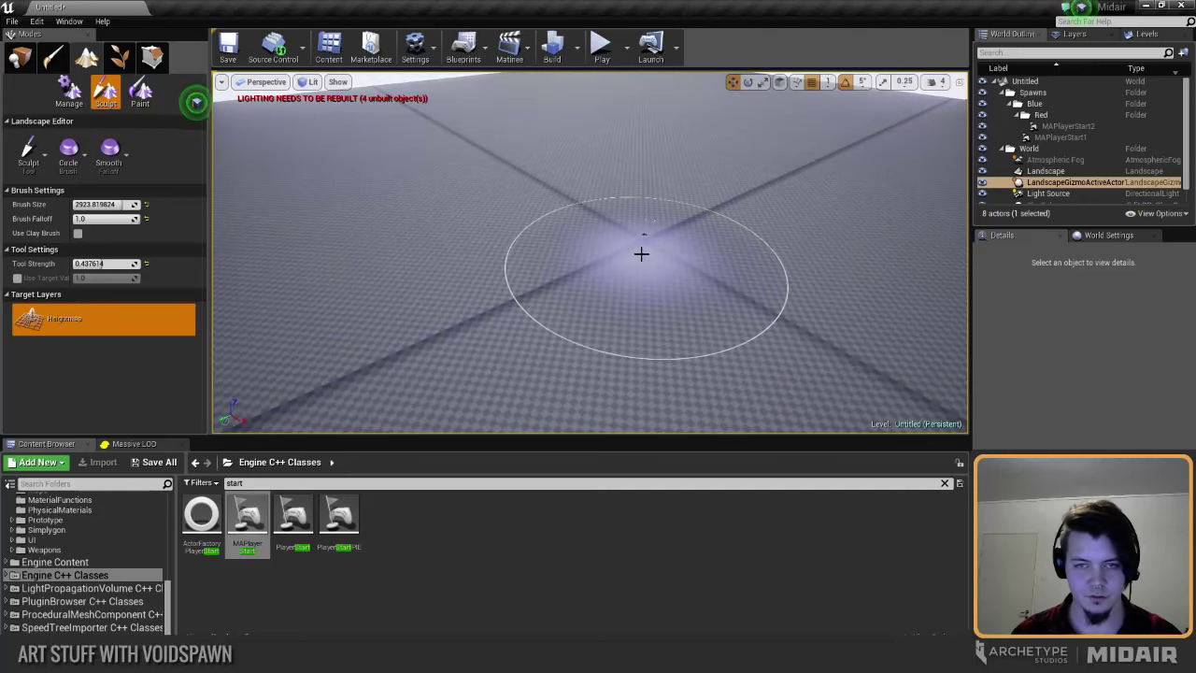
Step: Inspect the landscape in wireframe and unlit shading and return the viewport to lit shading
key(alt+2)
mouse_move(583, 249)
right_down()
mouse_move(584, 308)
mouse_move(582, 208)
right_up()
mouse_move(670, 263)
right_down()
mouse_move(729, 241)
mouse_move(675, 241)
mouse_move(669, 255)
right_up()
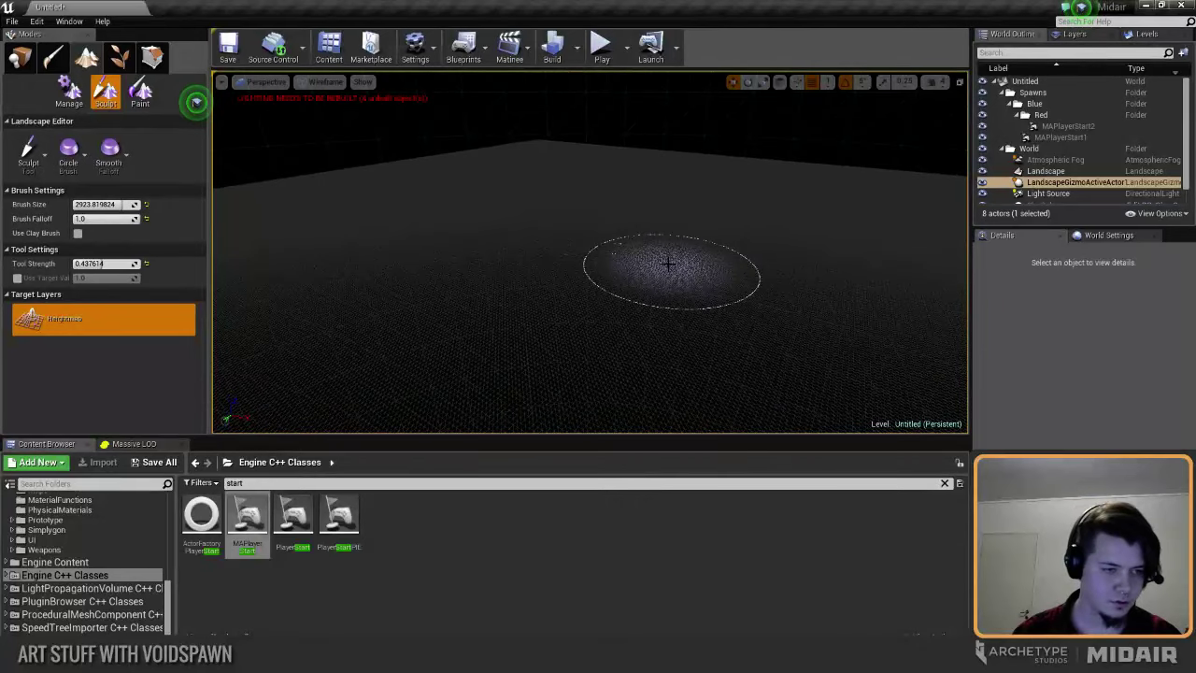
key(alt+3)
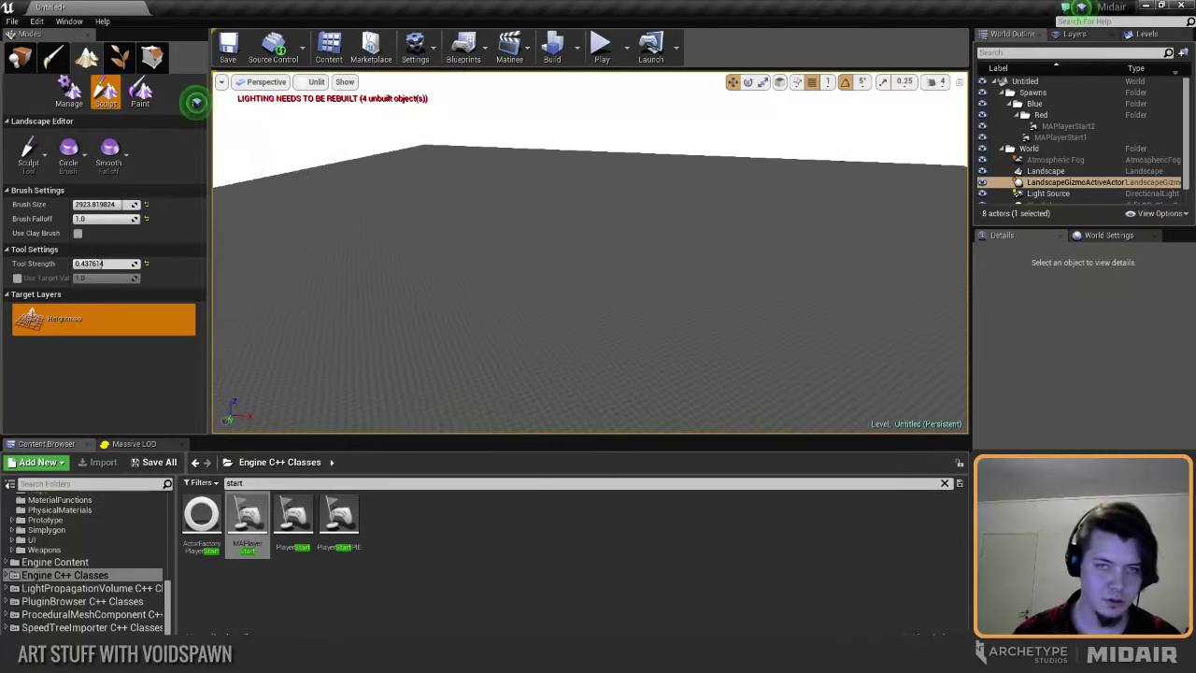
key(alt+4)
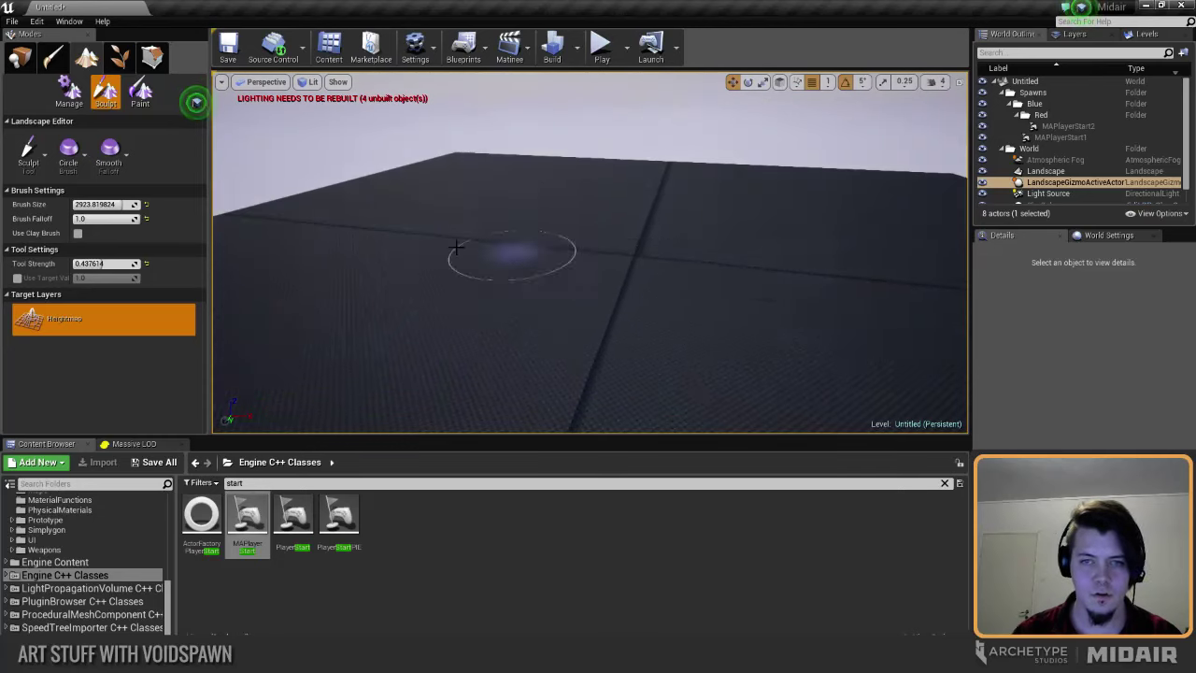
Step: Raise the sculpt tool strength to about 0.65 and sculpt the terrain along one edge of the landscape
mouse_move(457, 247)
right_down()
mouse_move(460, 290)
mouse_move(524, 295)
mouse_move(417, 286)
right_up()
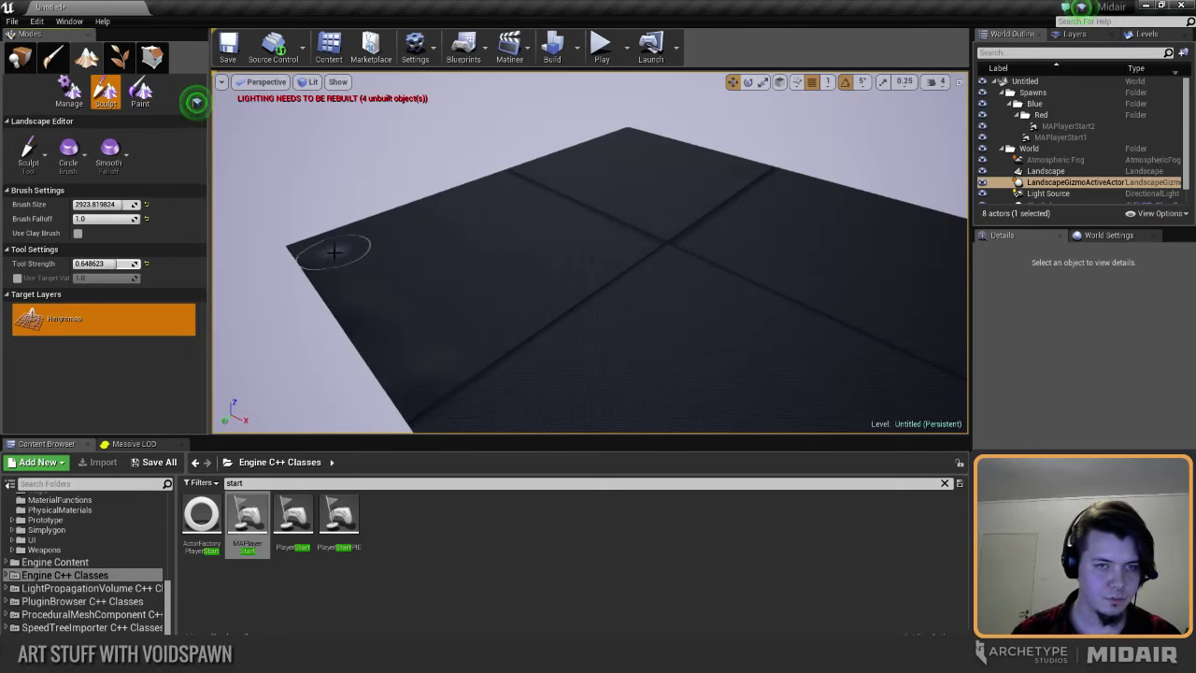
mouse_move(400, 282)
right_down()
mouse_move(318, 282)
mouse_move(399, 282)
right_up()
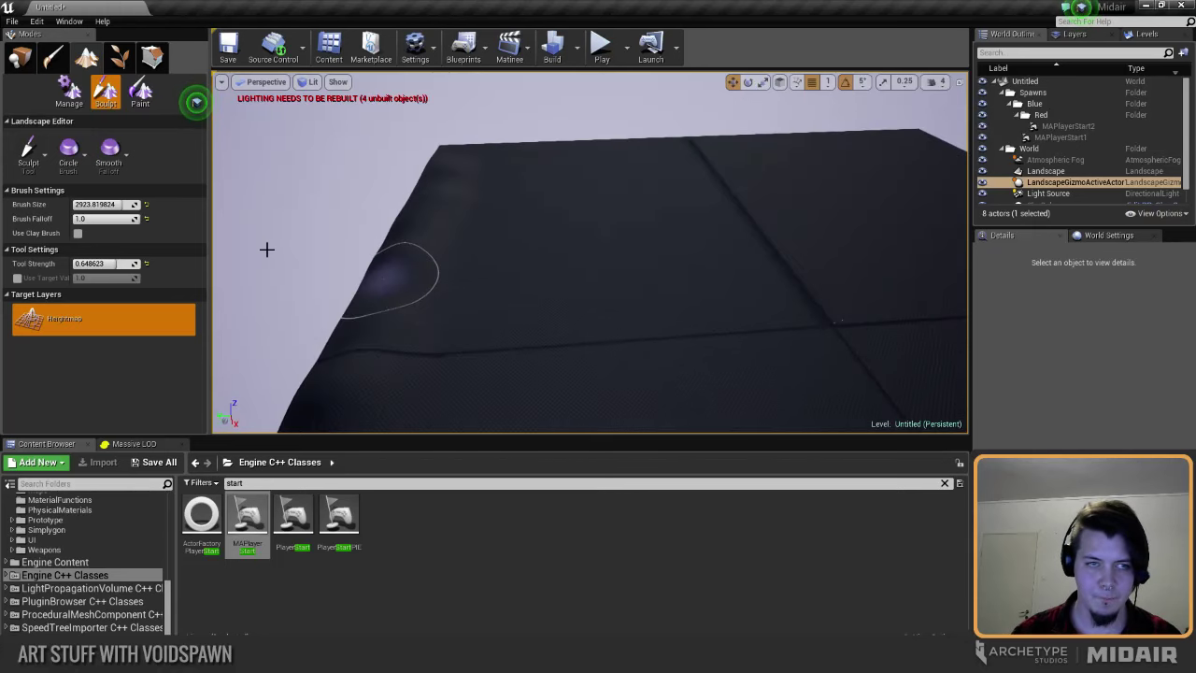
Step: Set the sculpt brush size to 8192 and shape broad hills and hollows across the landscape and along its edges
drag(101, 205, 142, 207)
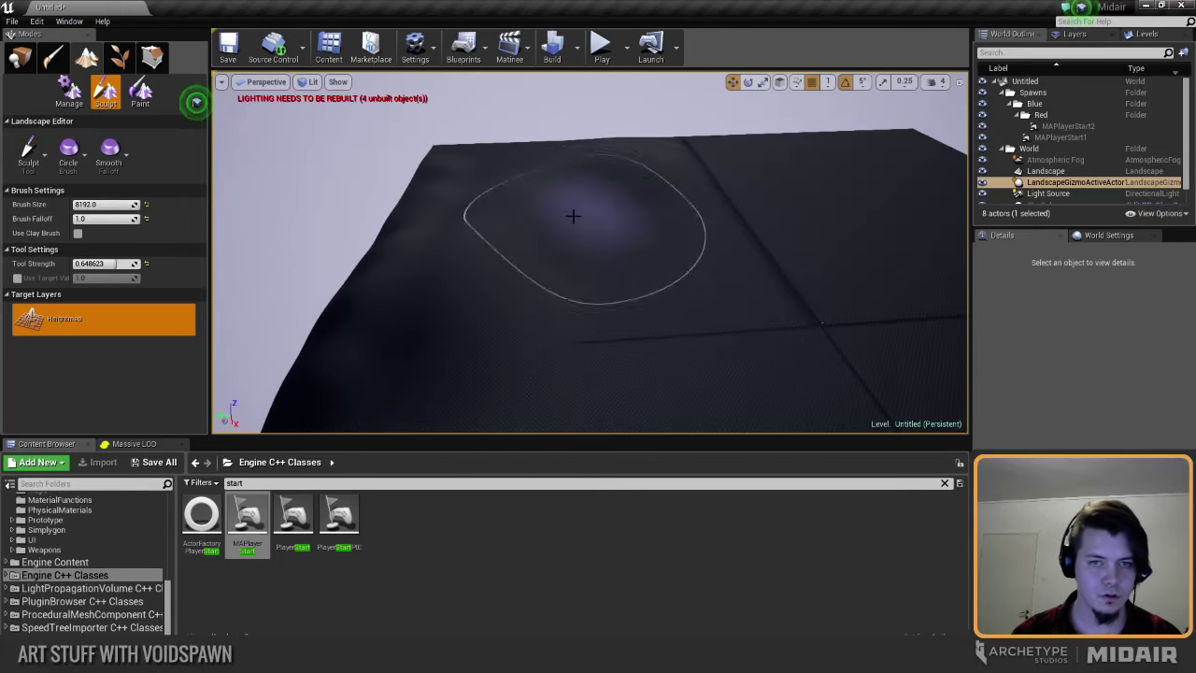
right_drag(574, 214, 523, 252)
mouse_move(411, 177)
mouse_down()
mouse_move(417, 136)
mouse_move(382, 401)
mouse_move(402, 412)
mouse_up()
mouse_move(402, 411)
right_down()
mouse_move(560, 392)
mouse_move(481, 401)
right_up()
mouse_move(695, 217)
mouse_down()
mouse_move(793, 329)
mouse_move(804, 393)
mouse_up()
mouse_move(804, 392)
right_down()
mouse_move(636, 402)
mouse_move(664, 406)
right_up()
mouse_move(448, 237)
mouse_down()
mouse_move(567, 368)
mouse_move(446, 299)
mouse_move(519, 220)
mouse_up()
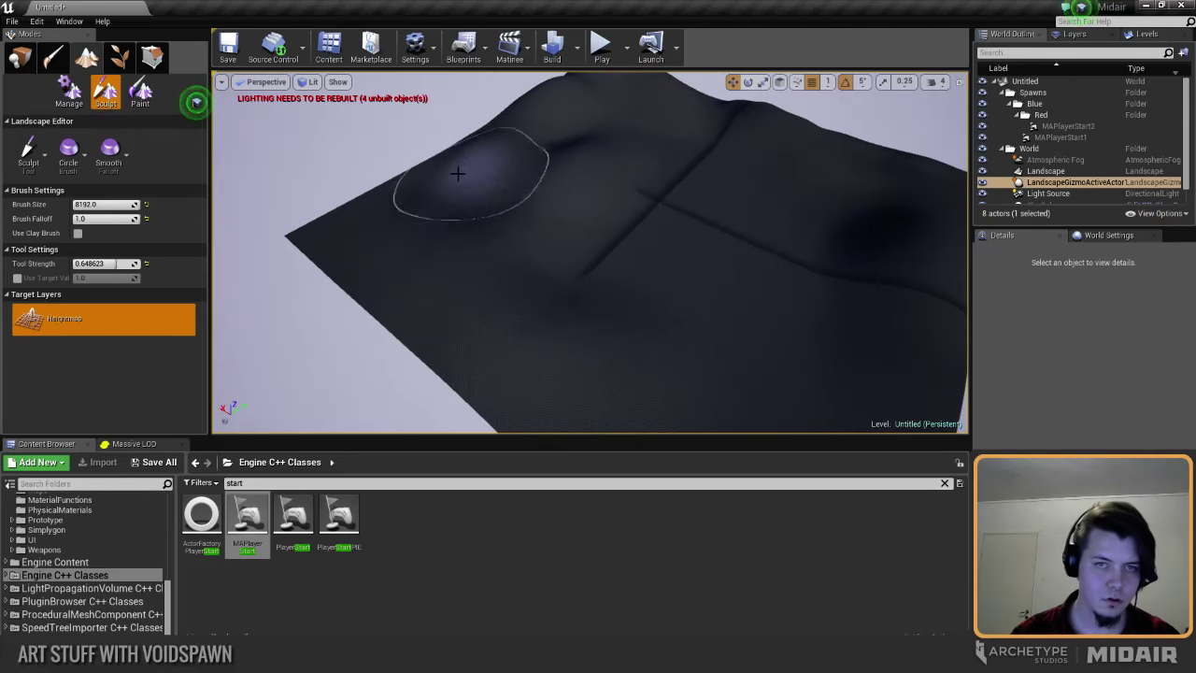
mouse_move(453, 324)
right_down()
mouse_move(598, 336)
mouse_move(570, 314)
right_up()
drag(512, 312, 671, 298)
right_drag(658, 222, 633, 271)
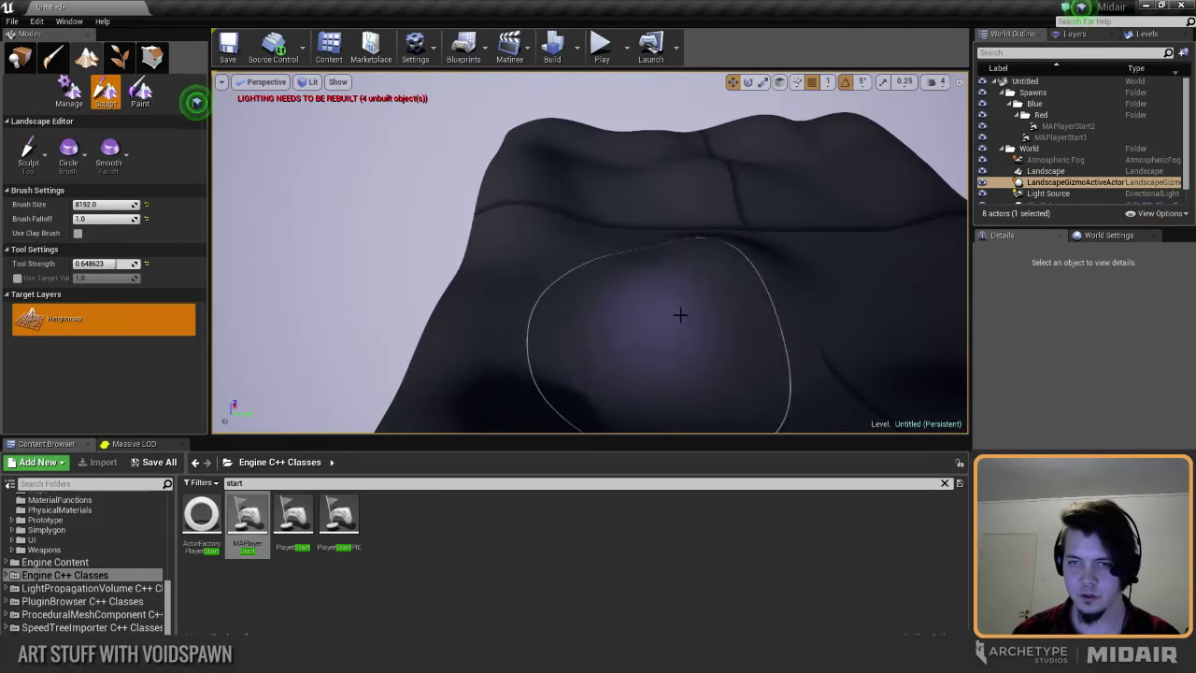
mouse_move(679, 315)
right_down()
mouse_move(700, 289)
mouse_move(753, 294)
right_up()
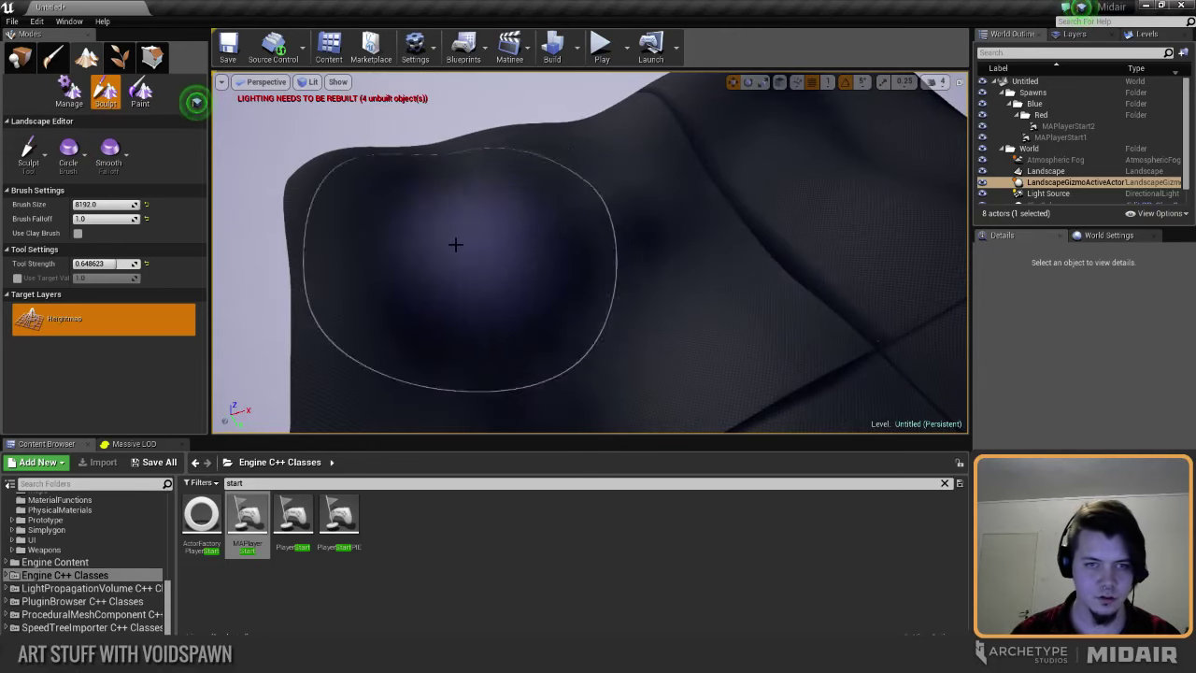
right_drag(454, 243, 454, 243)
Step: Reduce the sculpt brush size to about 4625 and refine the terrain with smaller hills and dips
drag(116, 204, 105, 204)
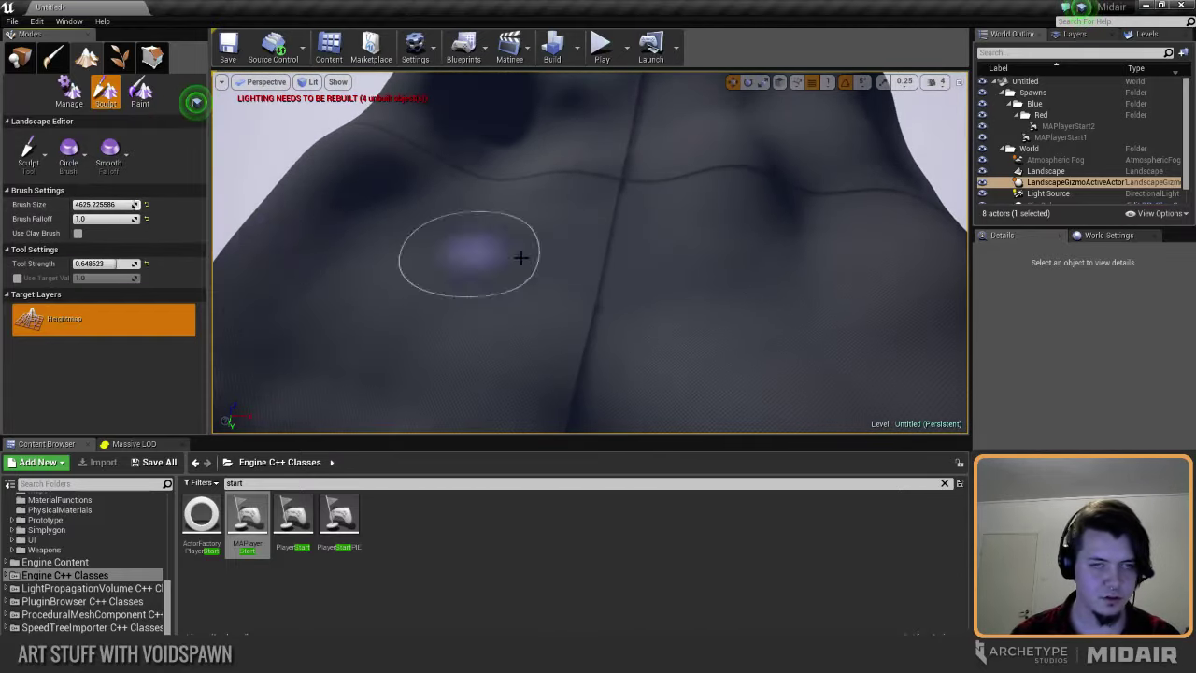
right_drag(762, 248, 760, 249)
right_drag(697, 275, 681, 333)
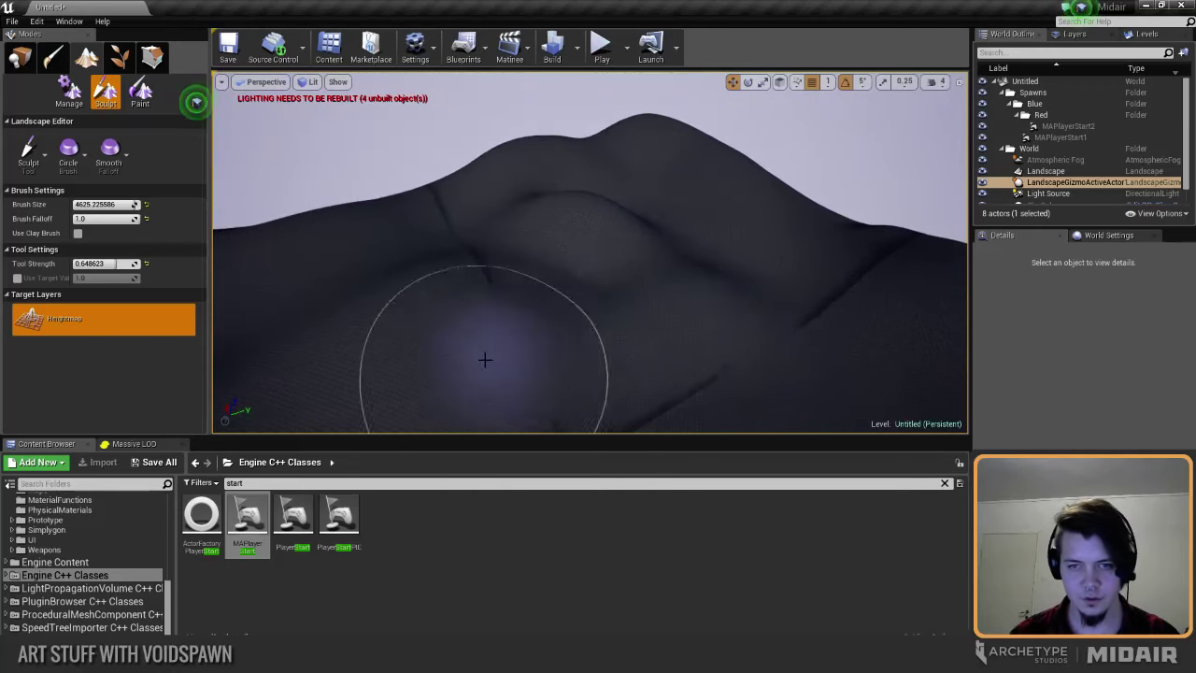
right_drag(485, 360, 665, 252)
right_drag(535, 193, 535, 193)
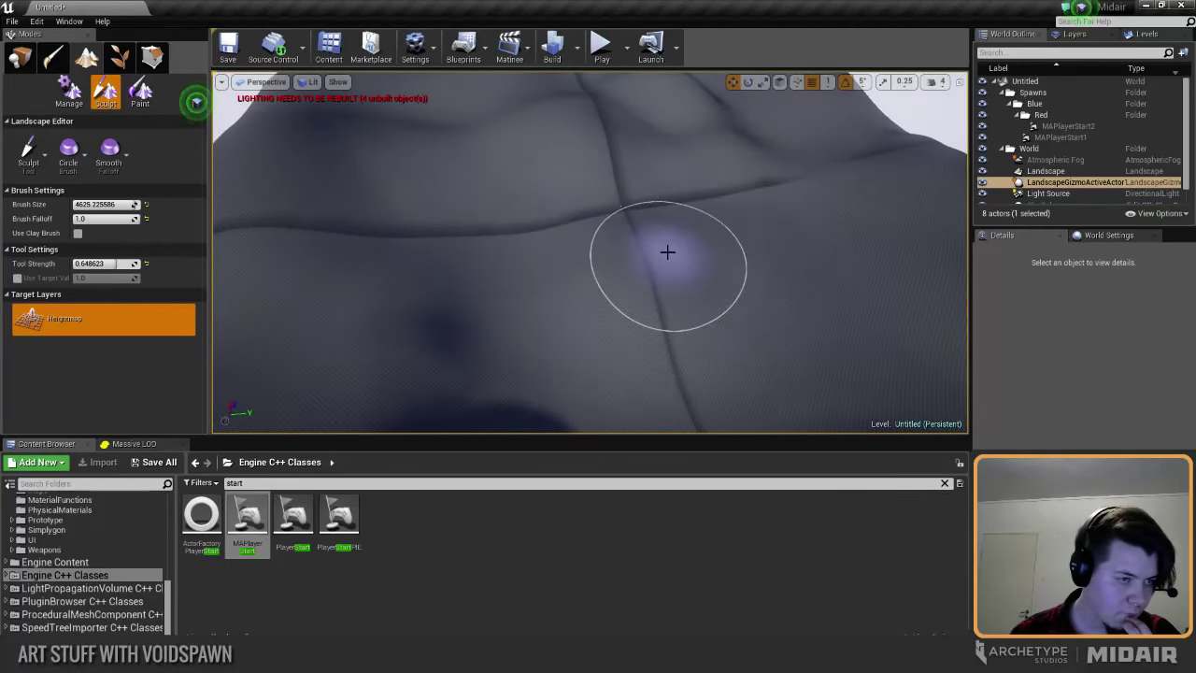
right_drag(680, 251, 680, 251)
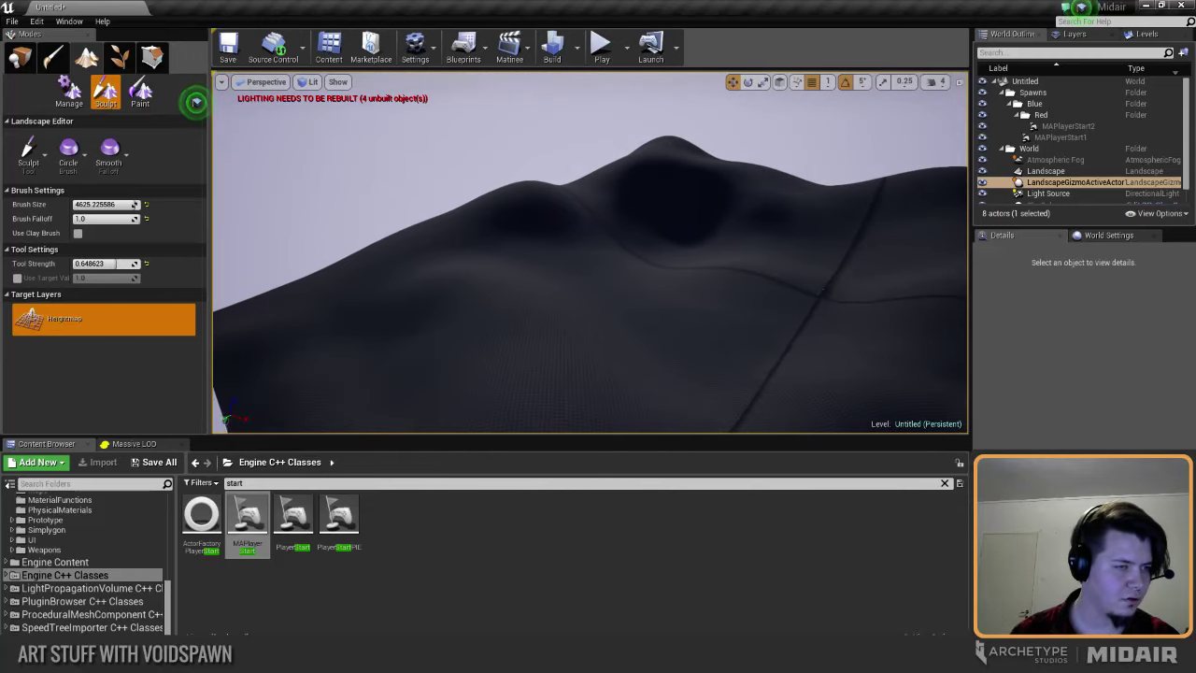
right_drag(196, 101, 196, 101)
right_drag(676, 246, 675, 245)
right_drag(196, 101, 196, 101)
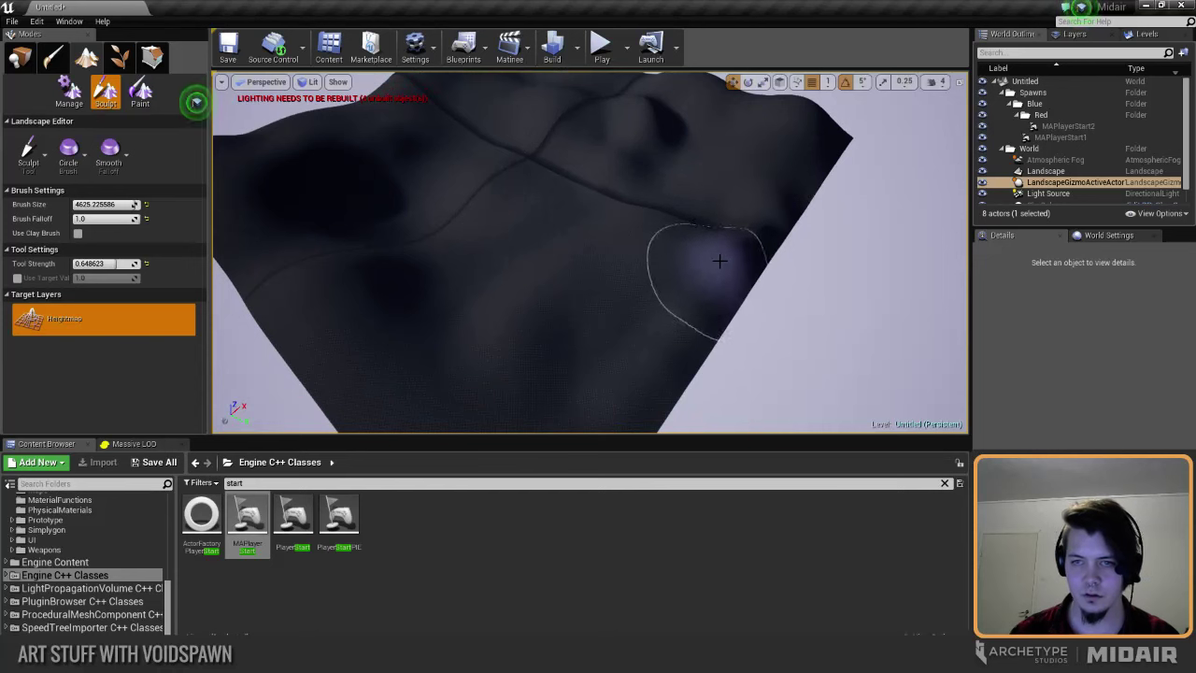
right_drag(799, 210, 800, 211)
right_drag(731, 299, 730, 299)
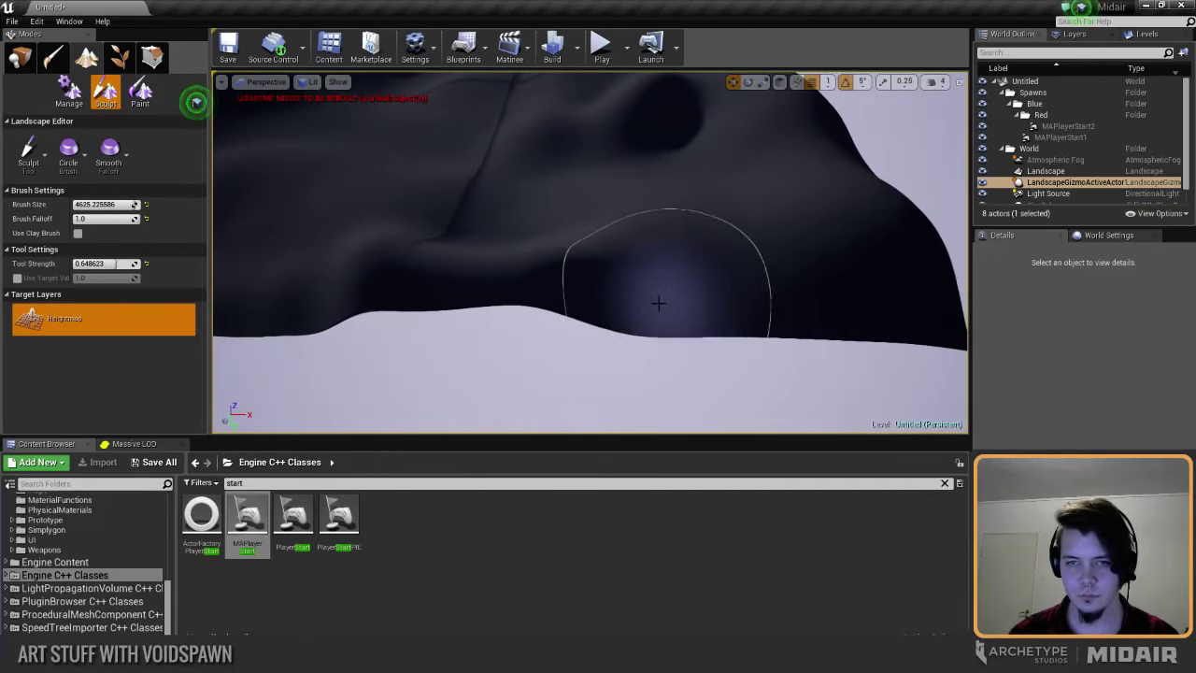
Step: Sculpt another broad rise along the edge of the landscape with the current brush
drag(812, 305, 539, 272)
right_drag(637, 280, 637, 280)
right_drag(853, 291, 853, 290)
right_drag(585, 274, 585, 274)
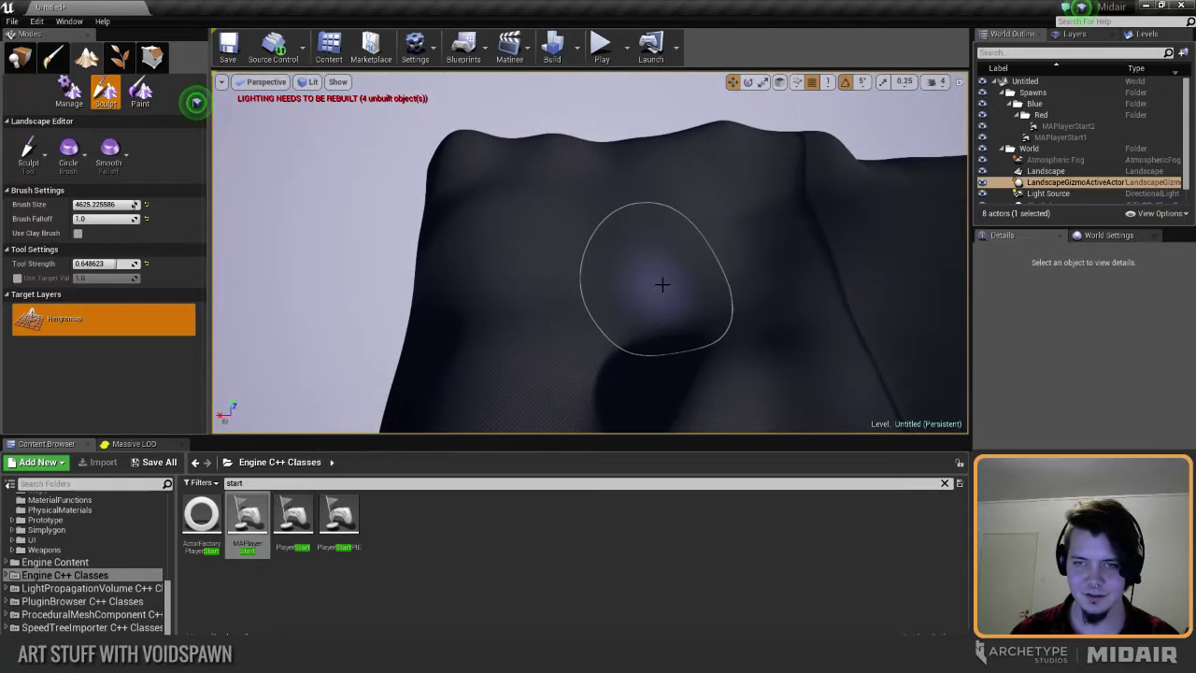
mouse_move(755, 268)
right_down()
mouse_move(641, 299)
mouse_move(654, 293)
mouse_move(537, 242)
mouse_move(589, 252)
right_up()
Step: Leave landscape sculpting, clear the asset search and open the Environments/Snow/Landscape/Materials folder
click(21, 61)
right_drag(468, 298, 467, 298)
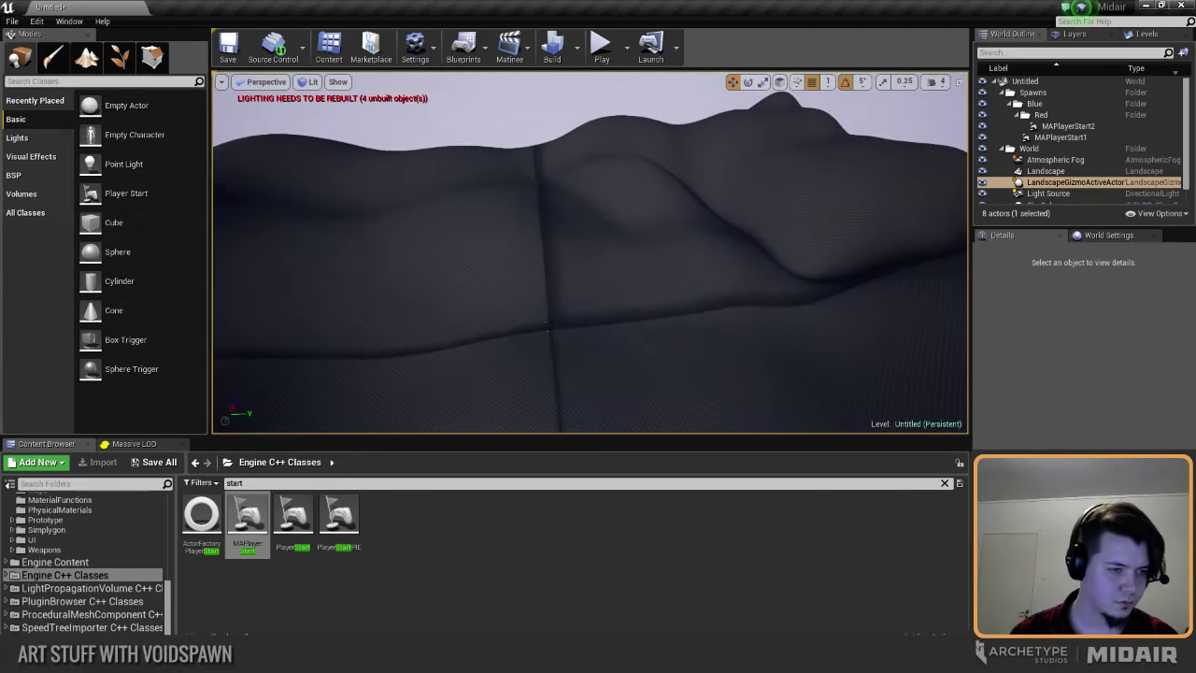
right_drag(547, 327, 488, 306)
scroll(78, 553, up, 3)
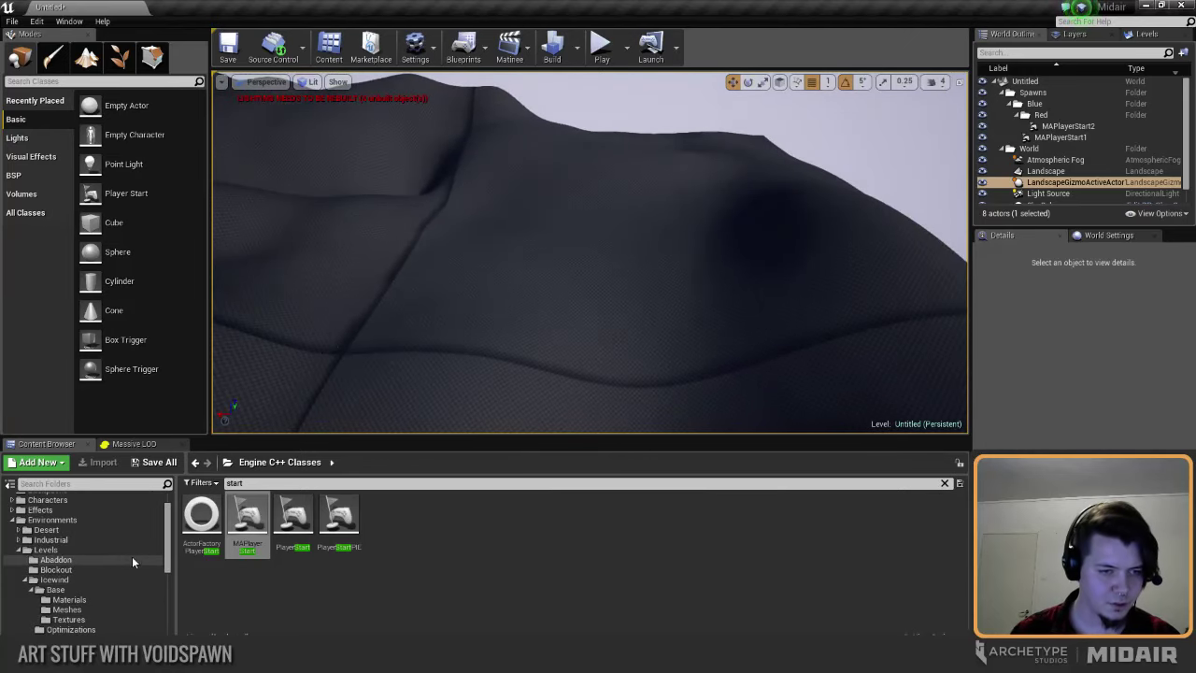
click(18, 550)
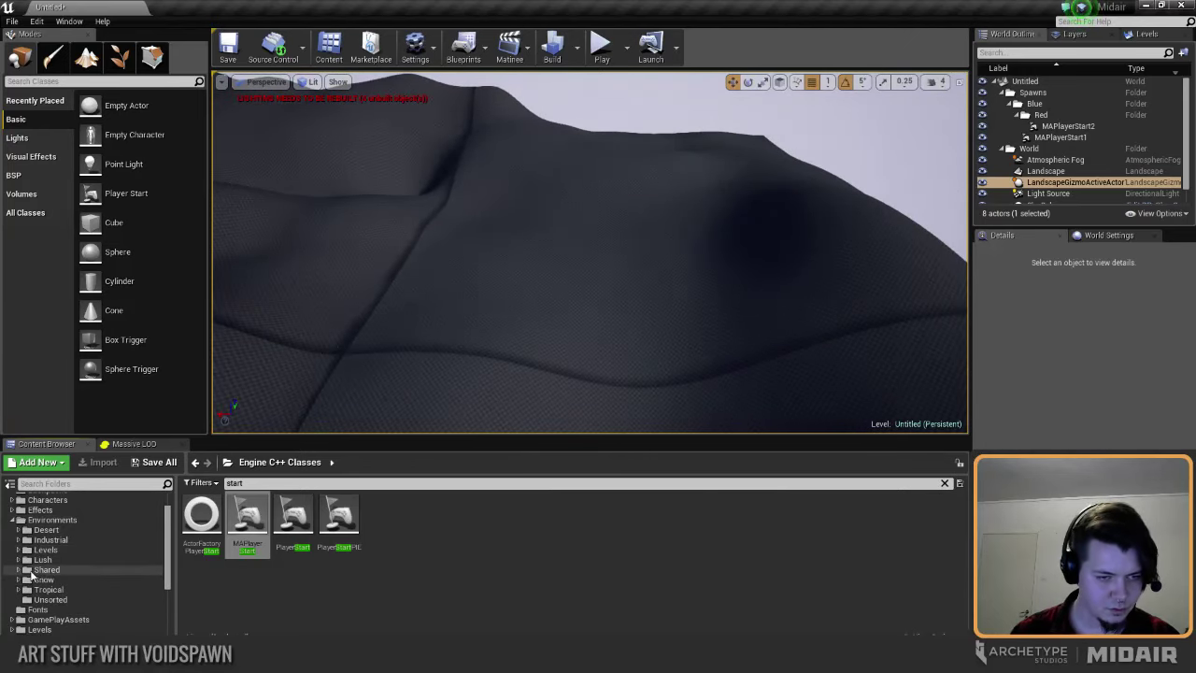
click(44, 580)
click(255, 483)
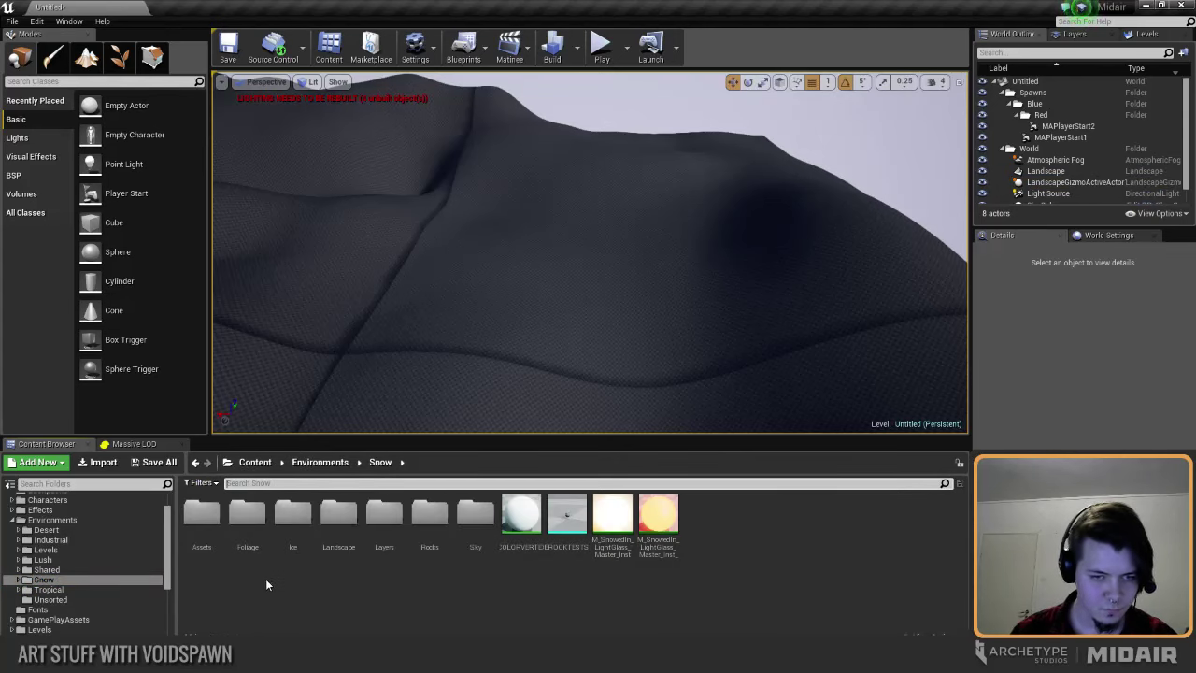
double_click(338, 514)
double_click(248, 514)
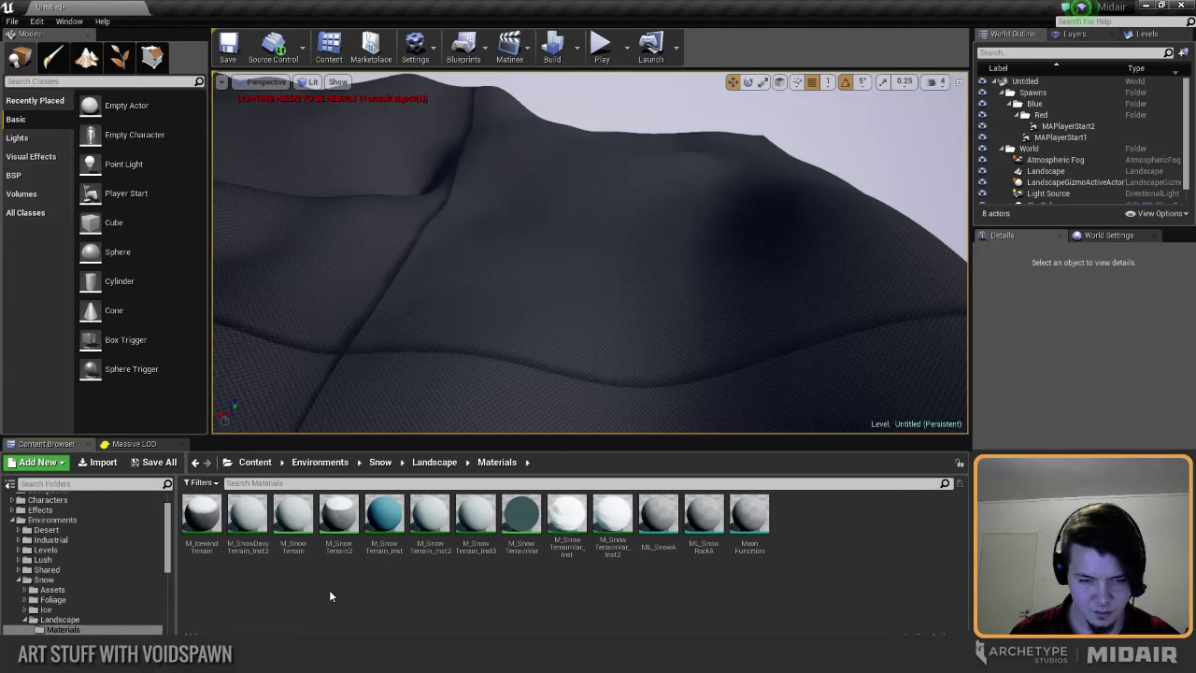
Step: Apply the M_IcewindTerrain material to the landscape and select the landscape
click(202, 524)
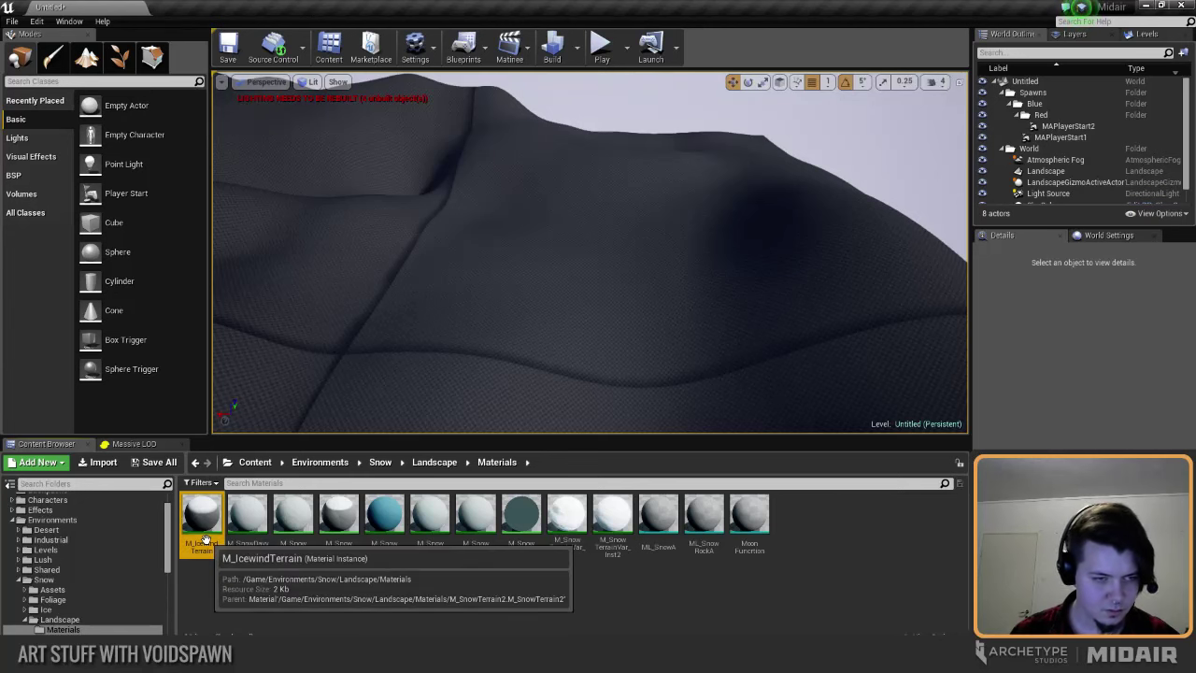
drag(203, 533, 408, 354)
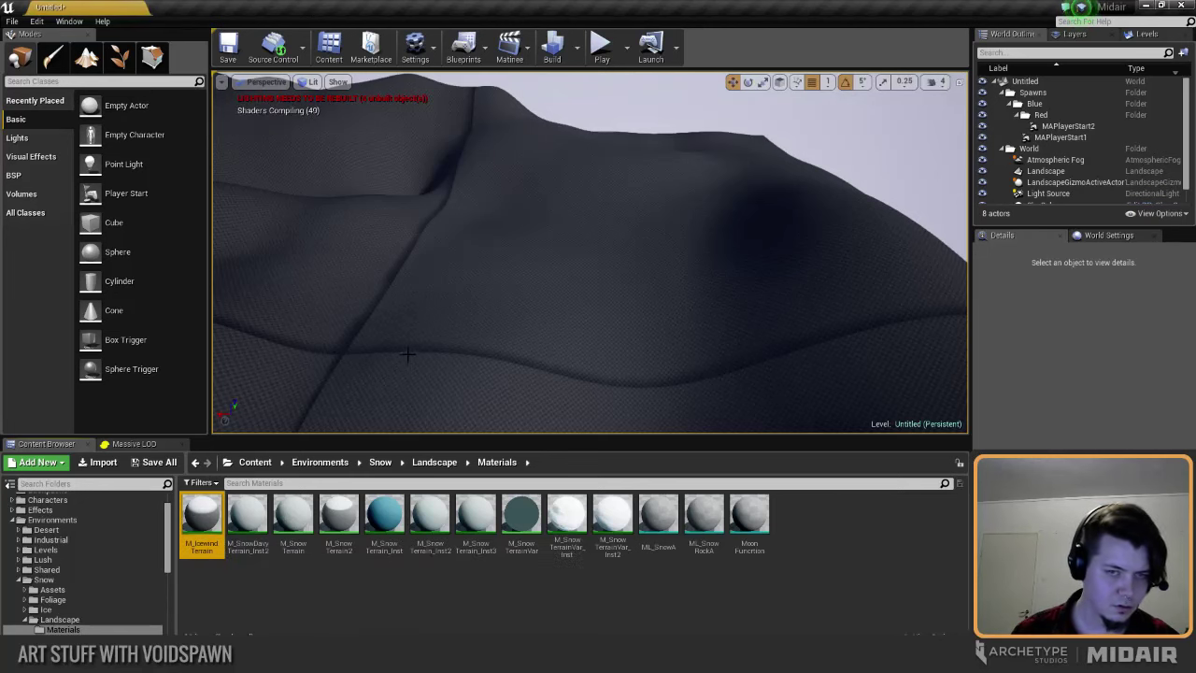
click(361, 405)
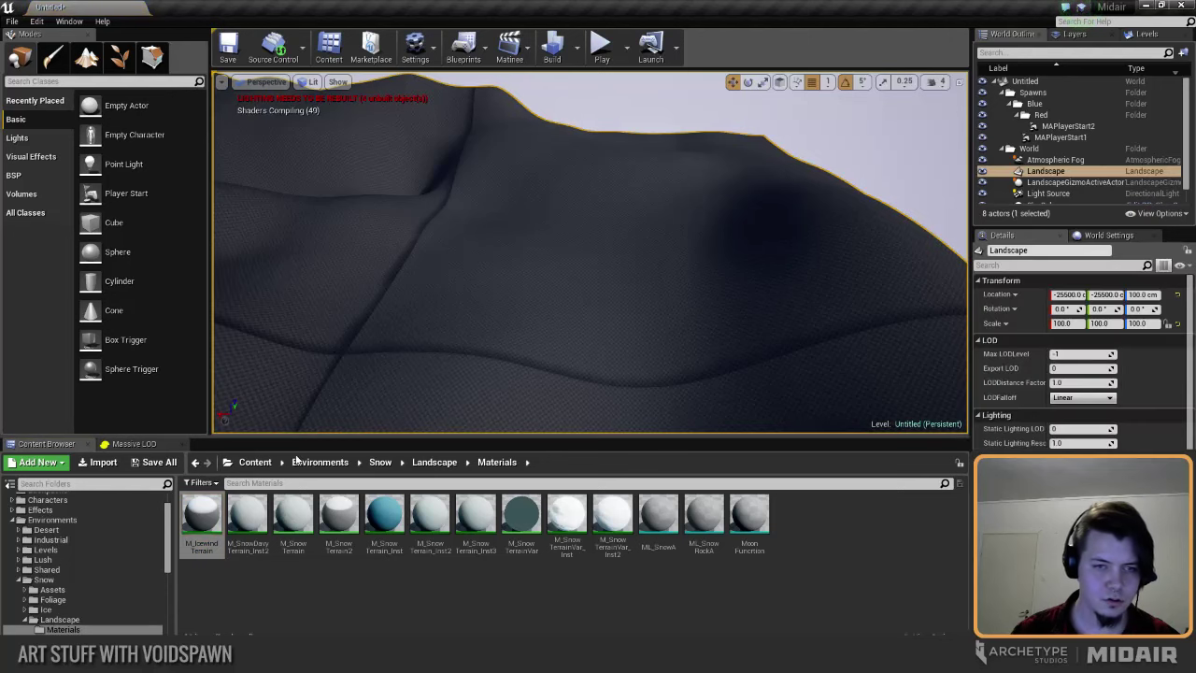
click(205, 512)
right_drag(761, 416, 733, 392)
Step: Try the M_SnowTerrain2 and M_SnowTerrain materials on the landscape
drag(341, 513, 486, 397)
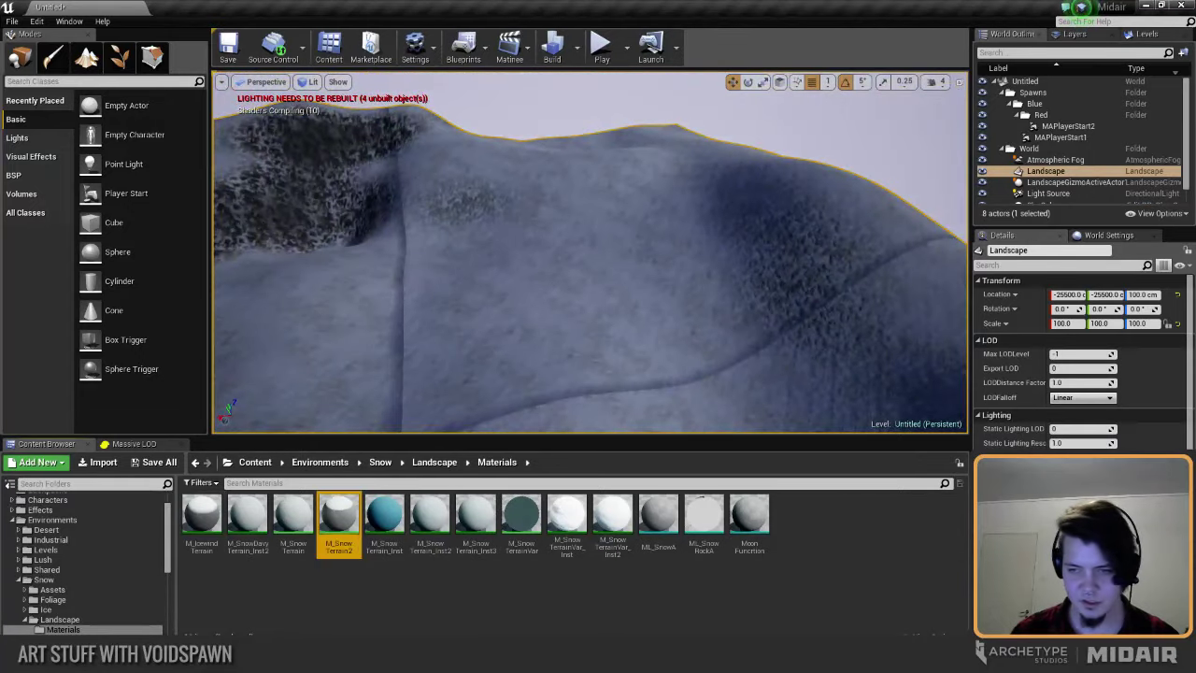
right_drag(841, 402, 692, 417)
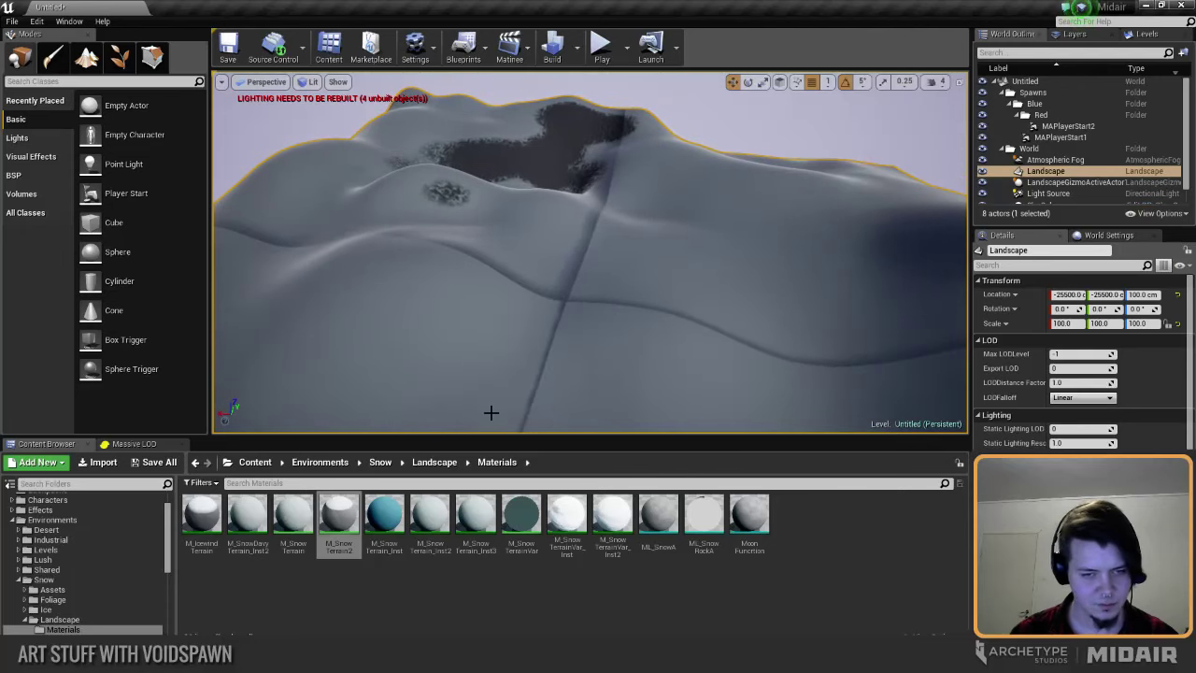
drag(293, 521, 448, 383)
right_drag(449, 383, 454, 367)
right_drag(678, 339, 711, 337)
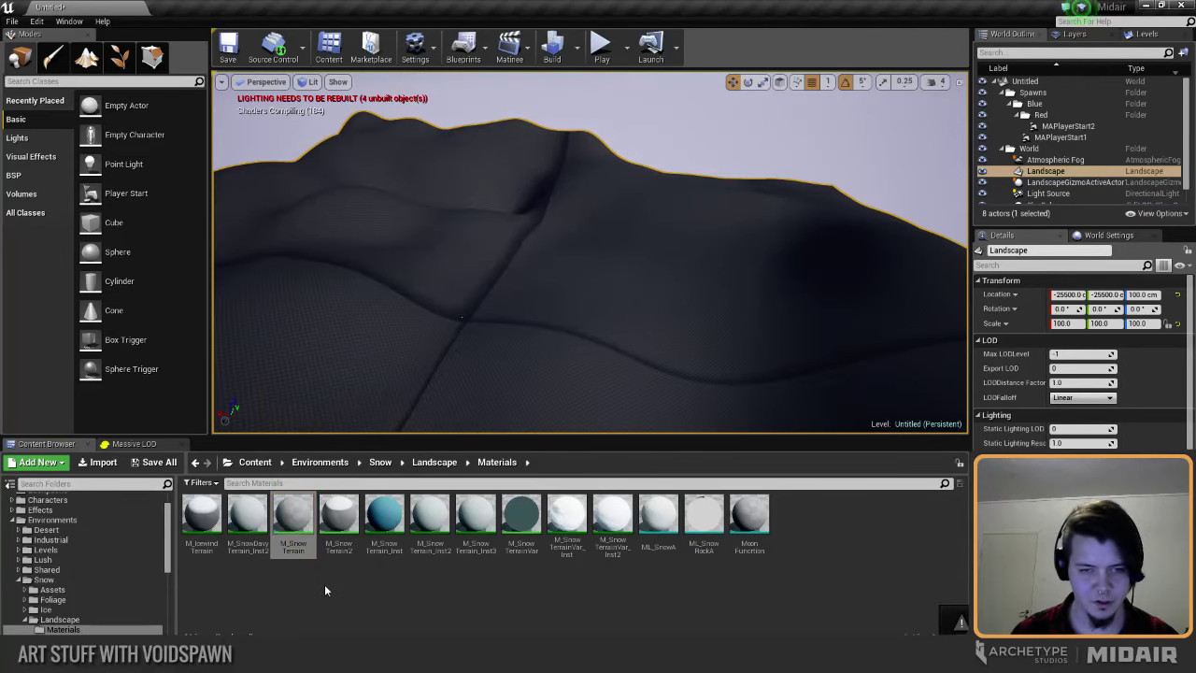
mouse_move(537, 375)
right_down()
mouse_move(512, 337)
mouse_move(536, 376)
right_up()
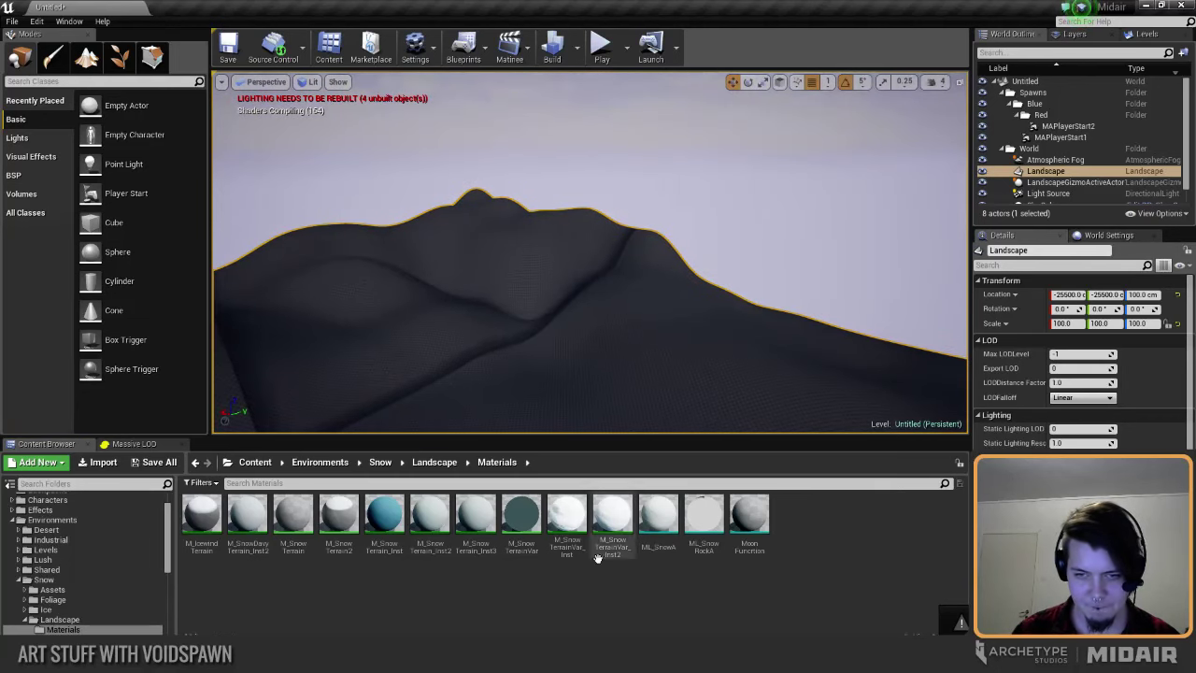
right_drag(462, 373, 457, 410)
mouse_move(520, 374)
right_down()
mouse_move(509, 375)
mouse_move(540, 370)
right_up()
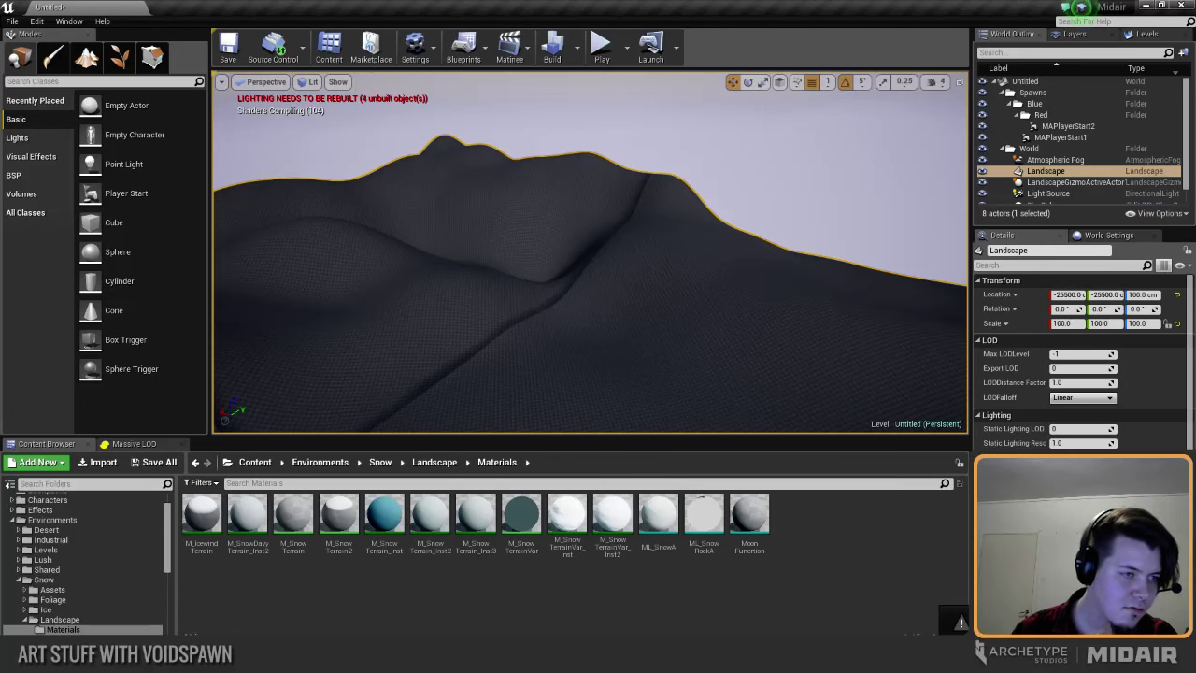
right_drag(561, 356, 561, 355)
Step: Put the M_IcewindTerrain material back on the landscape and duplicate the material asset as M_ArenaMap
drag(202, 531, 628, 303)
right_drag(628, 302, 641, 334)
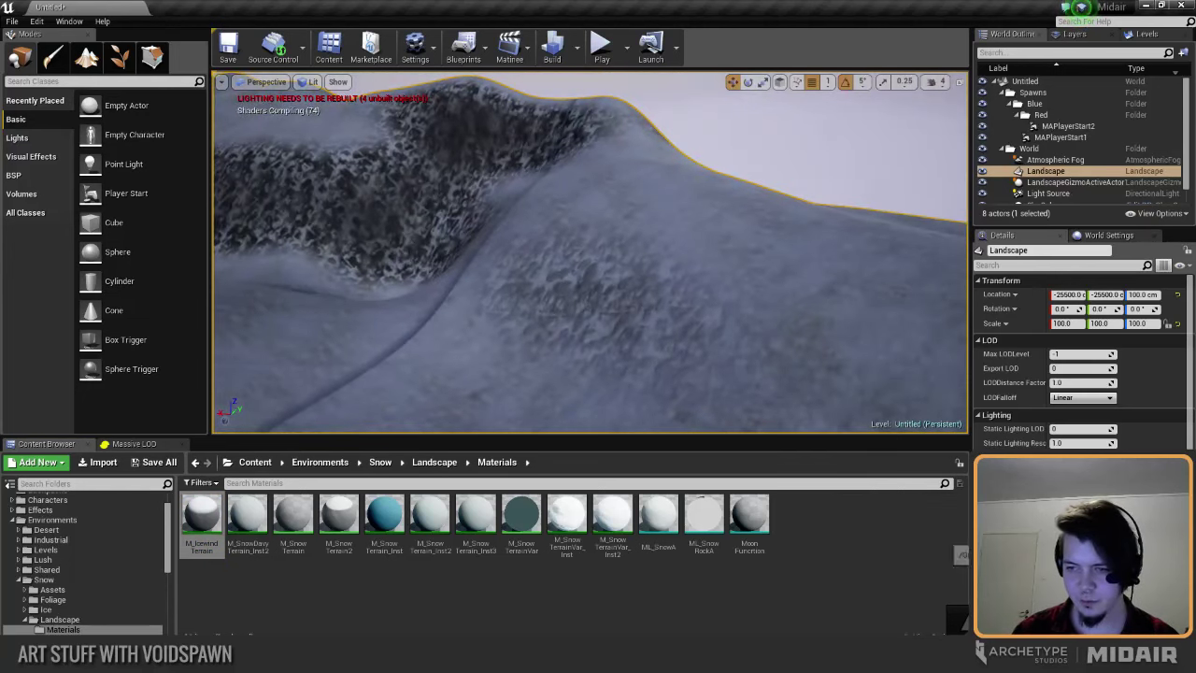
right_click(211, 514)
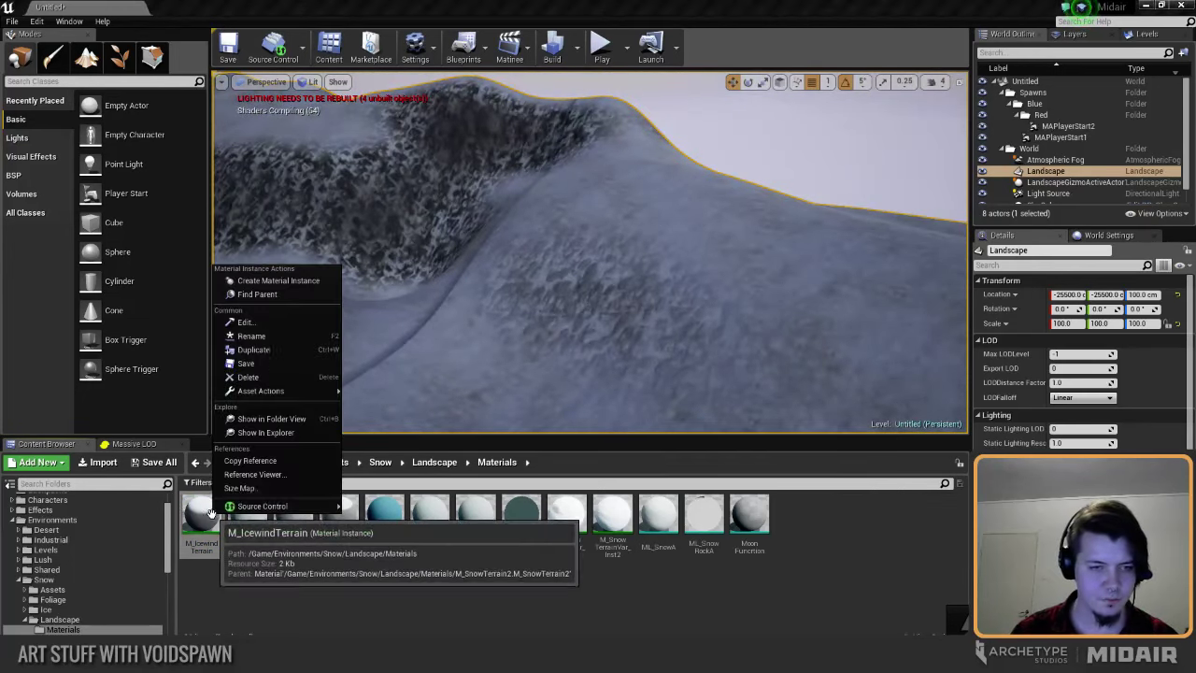
click(253, 350)
text(M_Icewin)
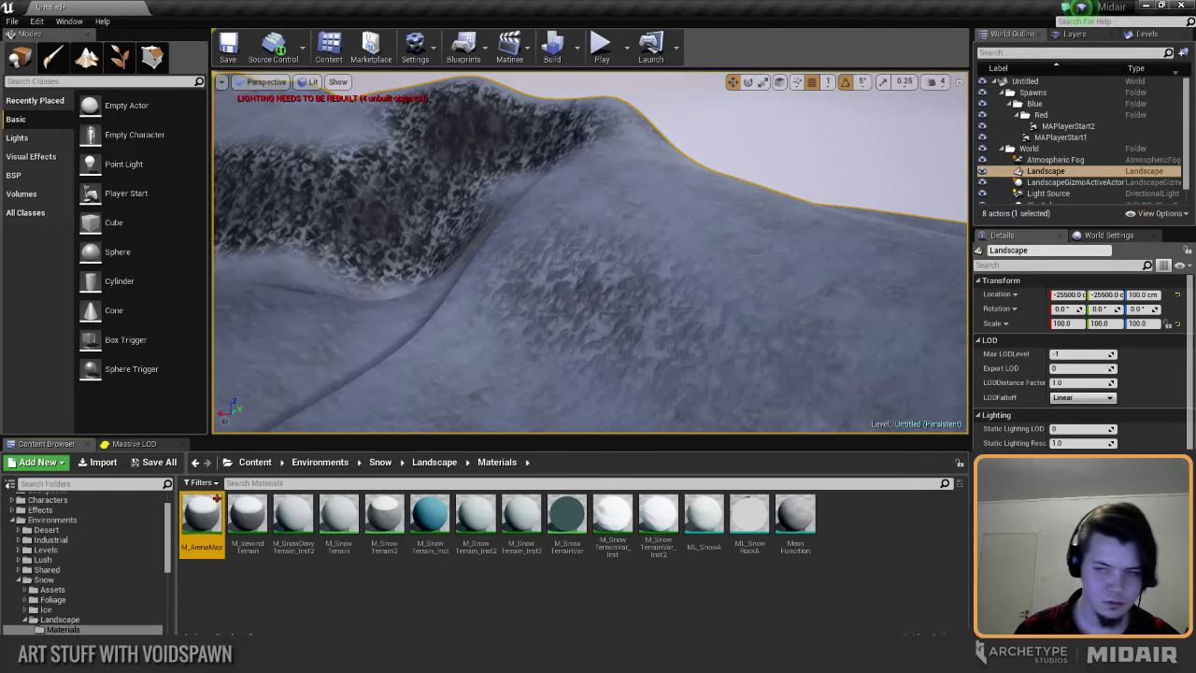
Step: Examine the snow and rock coverage on the landscape's hills, hollows and edges from several viewpoints
right_drag(527, 254, 442, 217)
right_drag(570, 238, 503, 239)
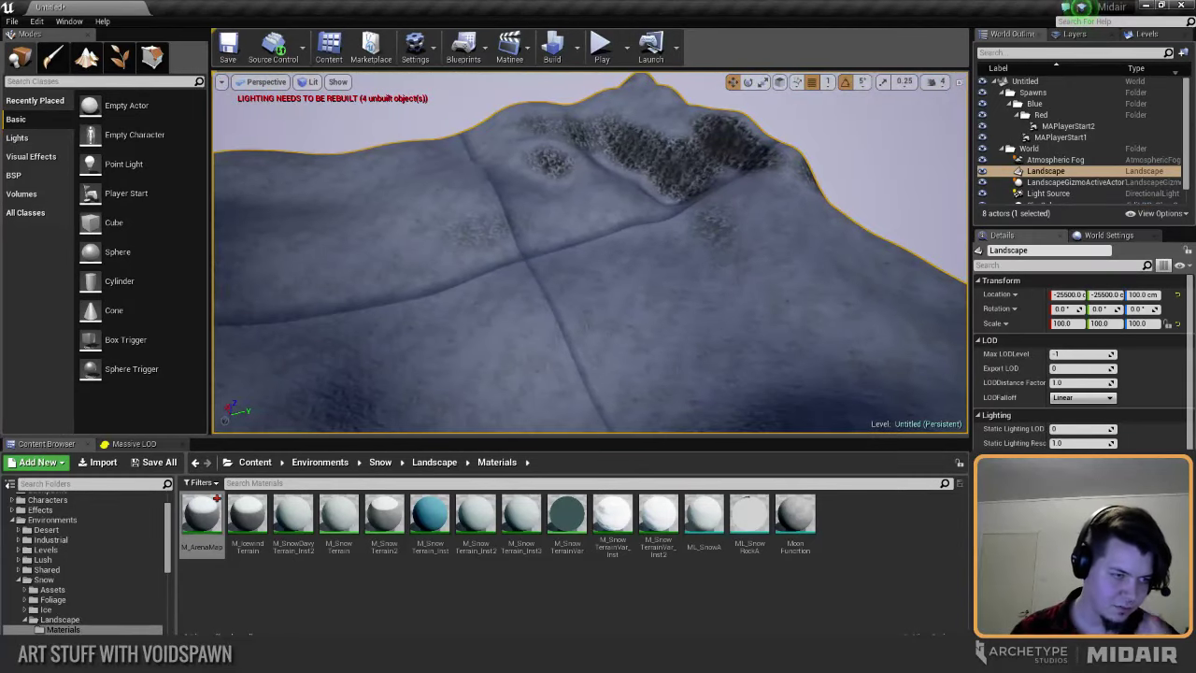
right_drag(441, 214, 441, 214)
right_drag(552, 235, 572, 237)
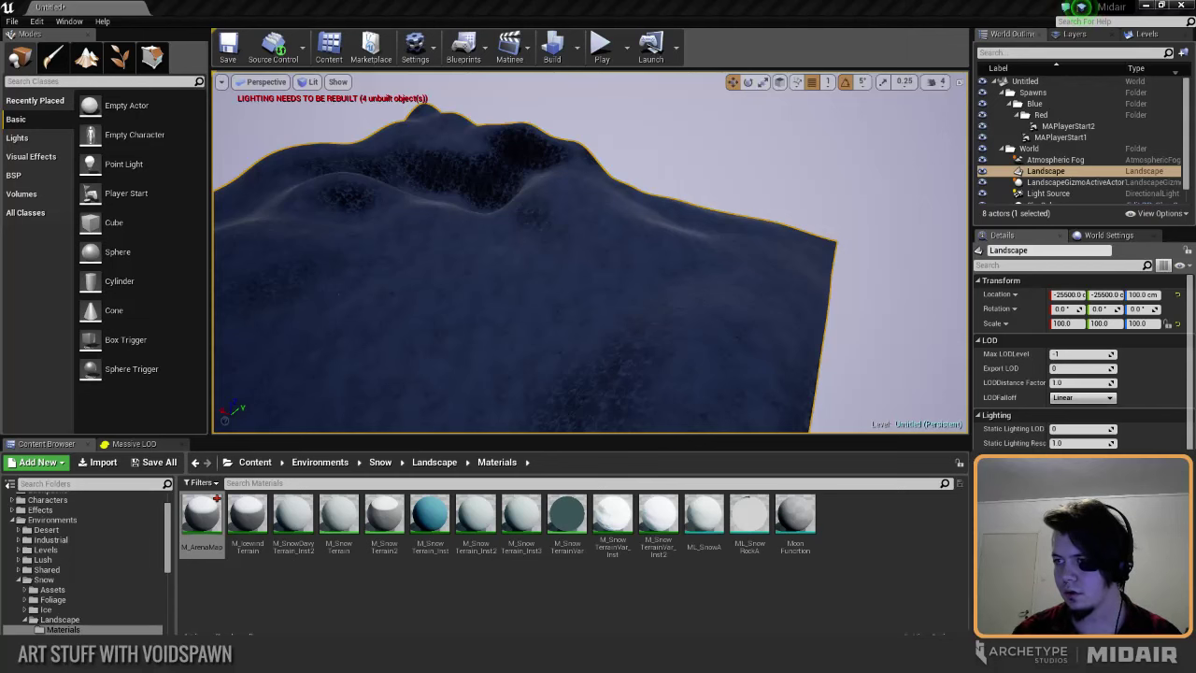
right_drag(823, 198, 823, 198)
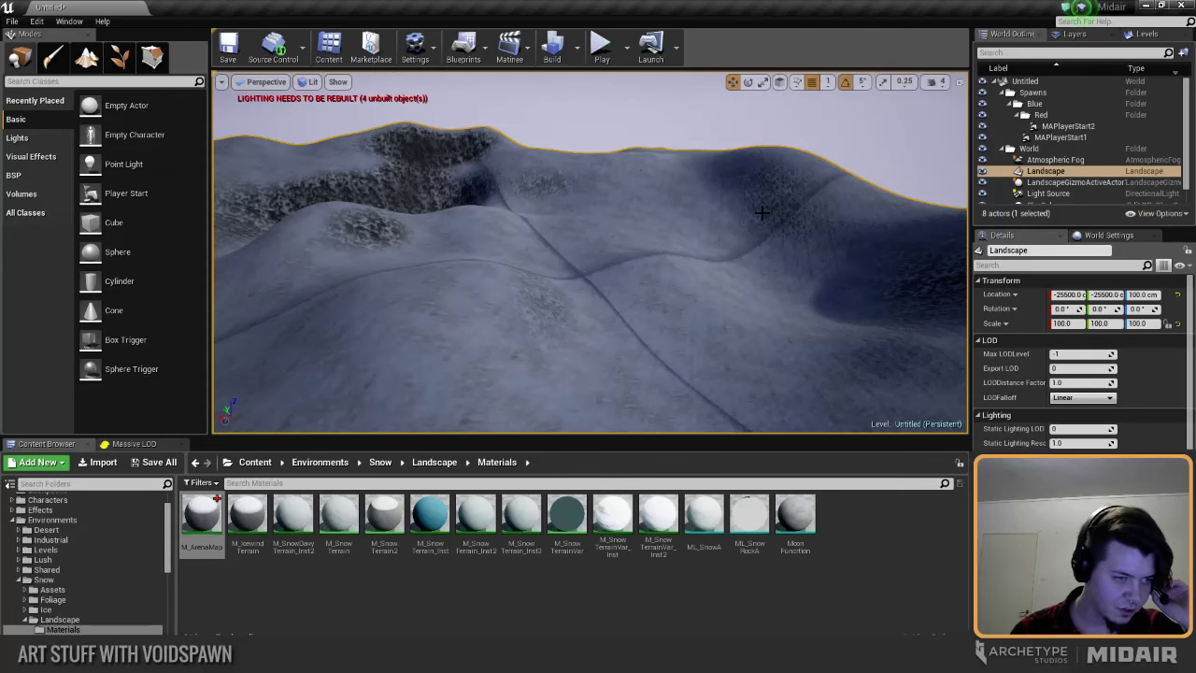
right_drag(763, 213, 762, 213)
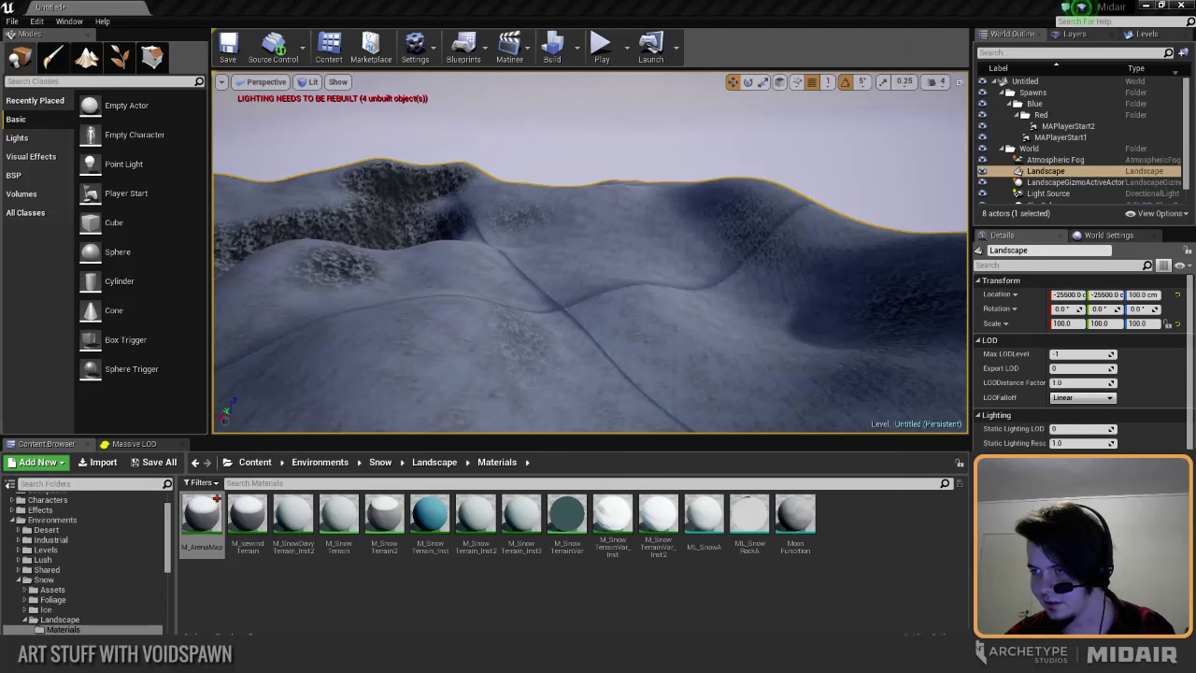
right_drag(667, 235, 832, 288)
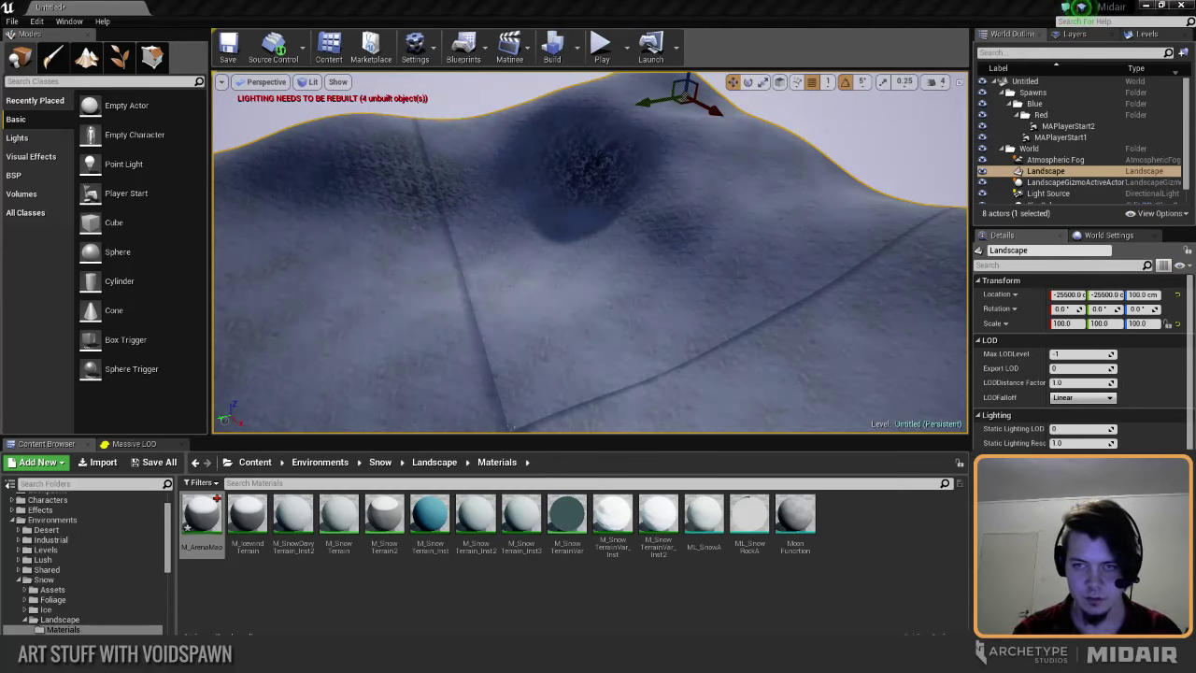
right_drag(530, 340, 804, 388)
Step: Move the Red folder out of the Blue folder so it sits directly under Spawns
click(1065, 126)
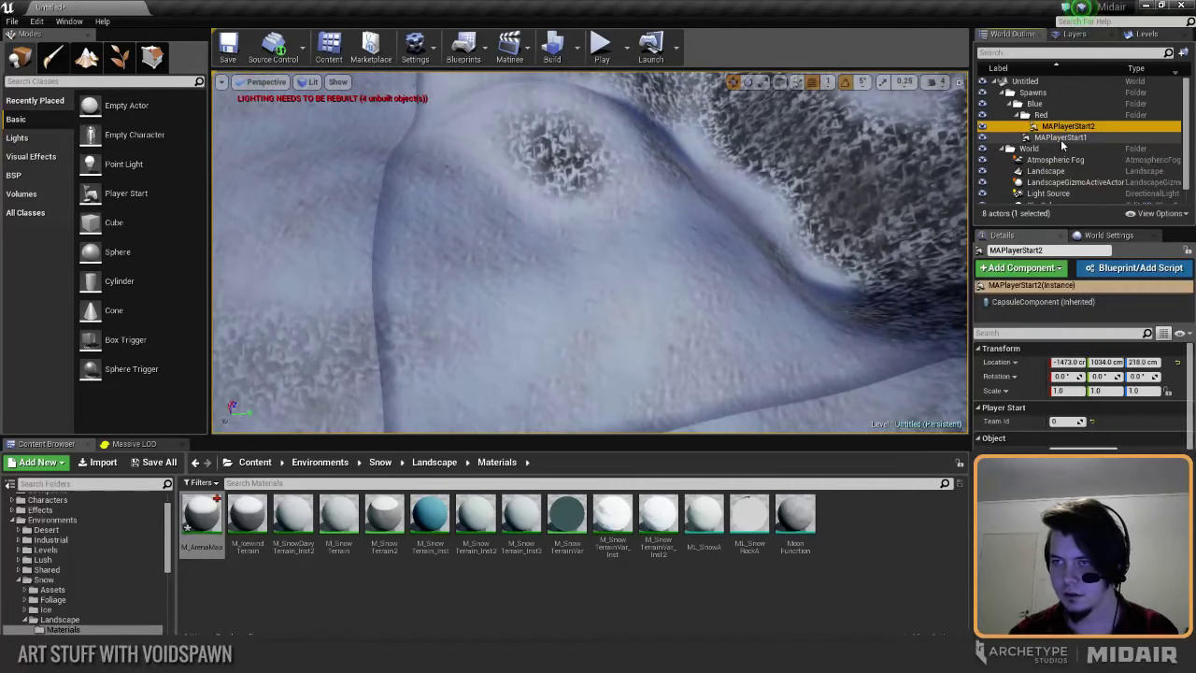
drag(1040, 114, 1034, 92)
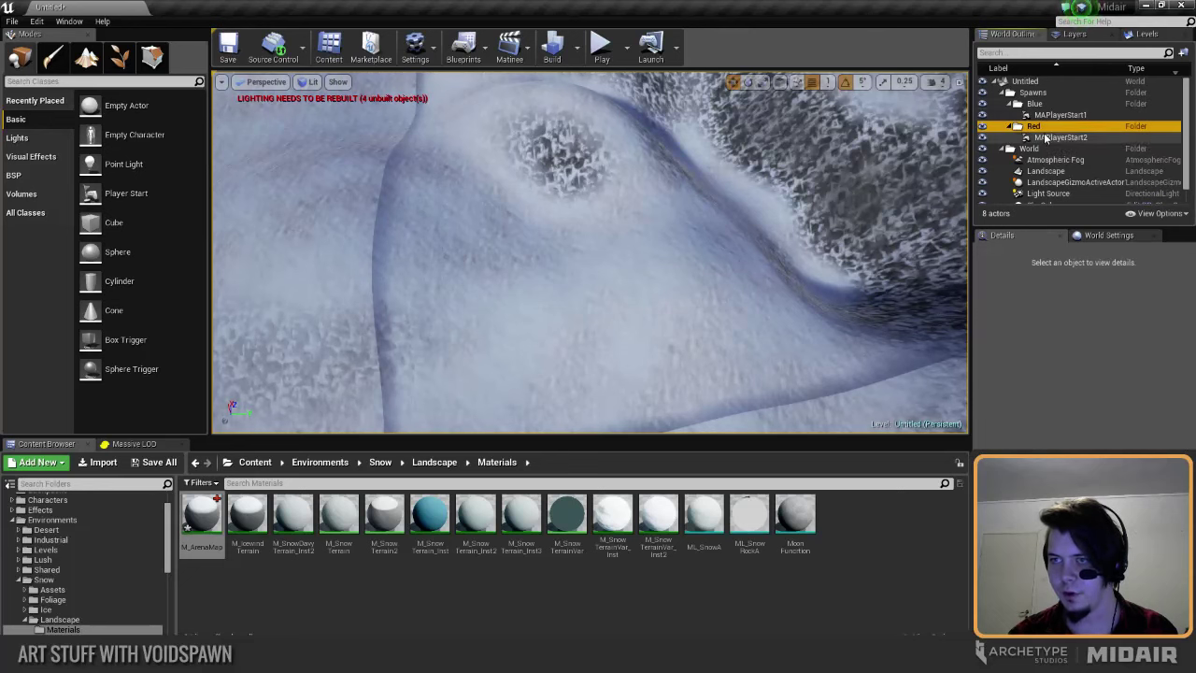
Step: Move MAPlayerStart2 along Y to 2658 cm and set it down near the terrain at a height of 106 cm
click(1048, 138)
right_drag(716, 240, 647, 261)
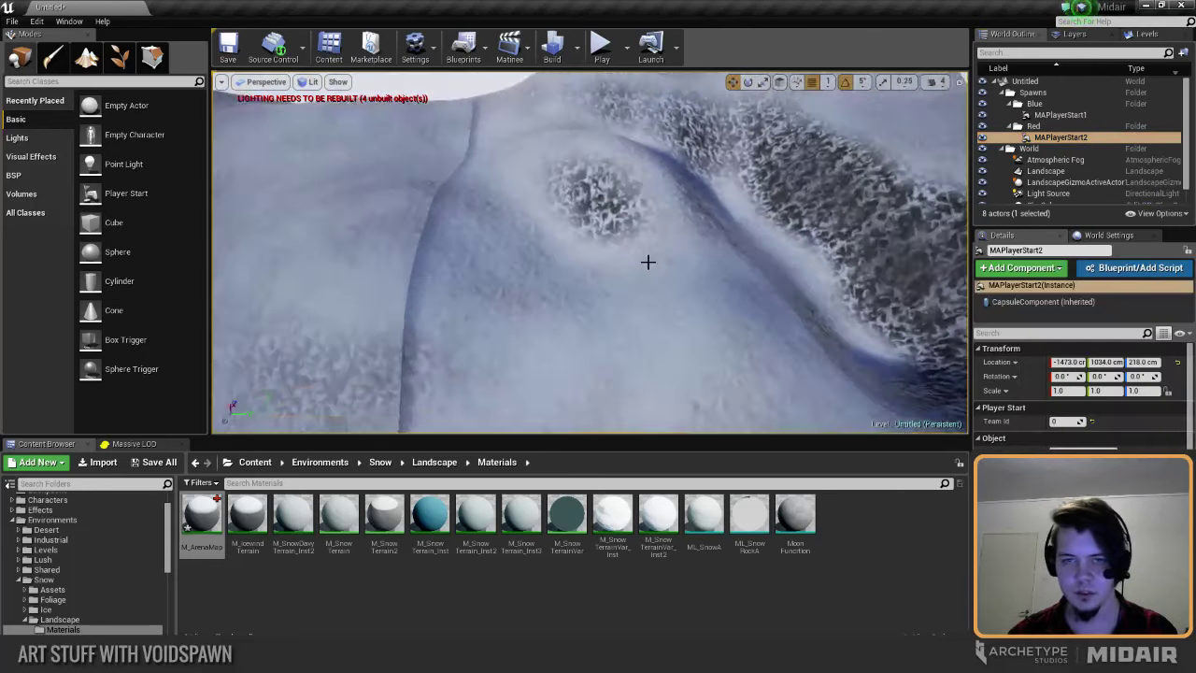
right_drag(561, 282, 584, 248)
drag(586, 240, 586, 208)
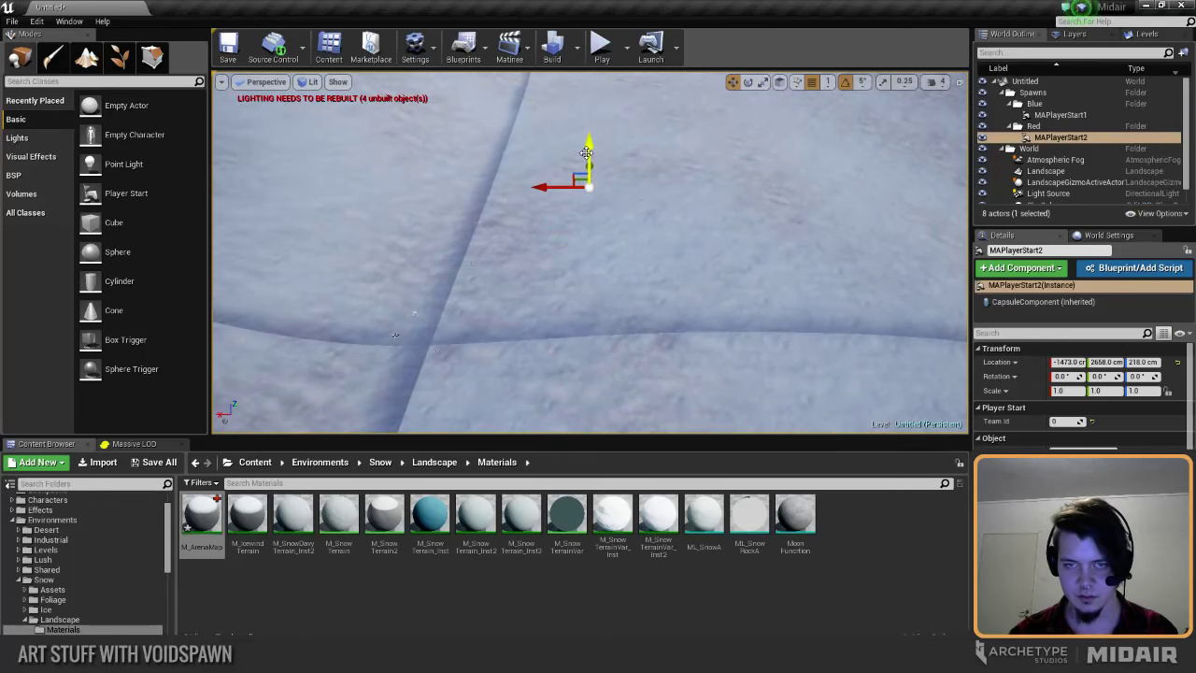
right_drag(586, 163, 561, 211)
drag(540, 195, 540, 152)
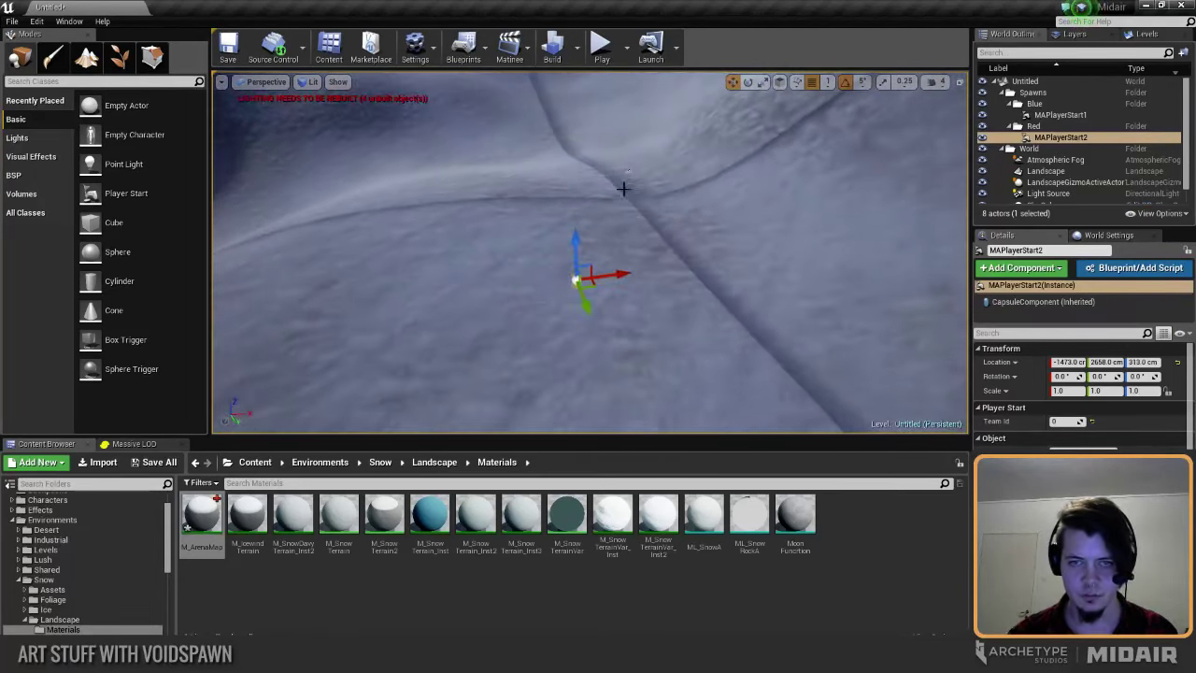
right_drag(574, 256, 613, 243)
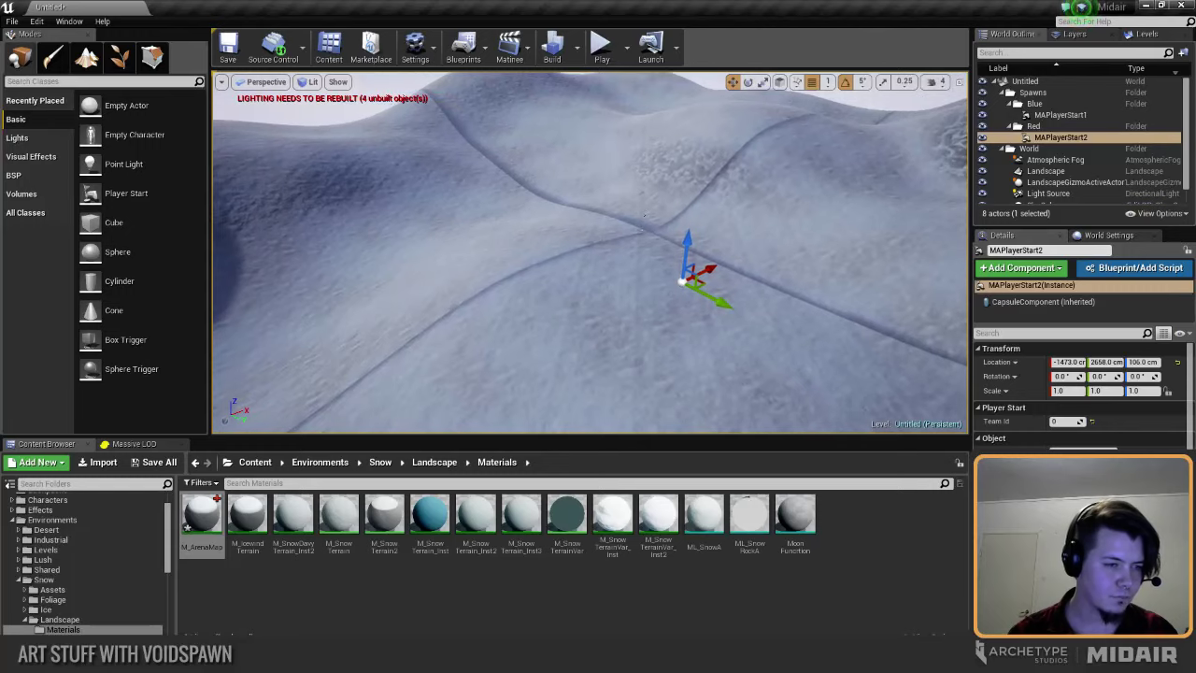
Step: Playtest the level in a full-screen viewport, moving across the hills and switching to the second weapon, and end the session
key(F11)
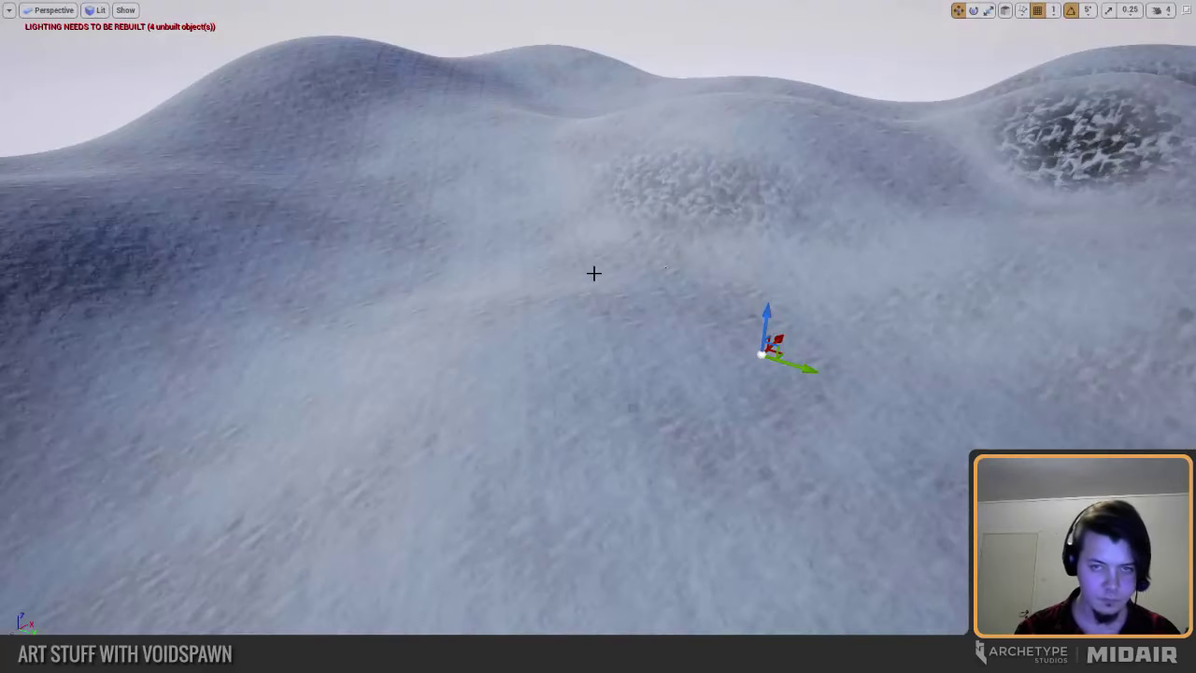
key(alt+p)
key(w)
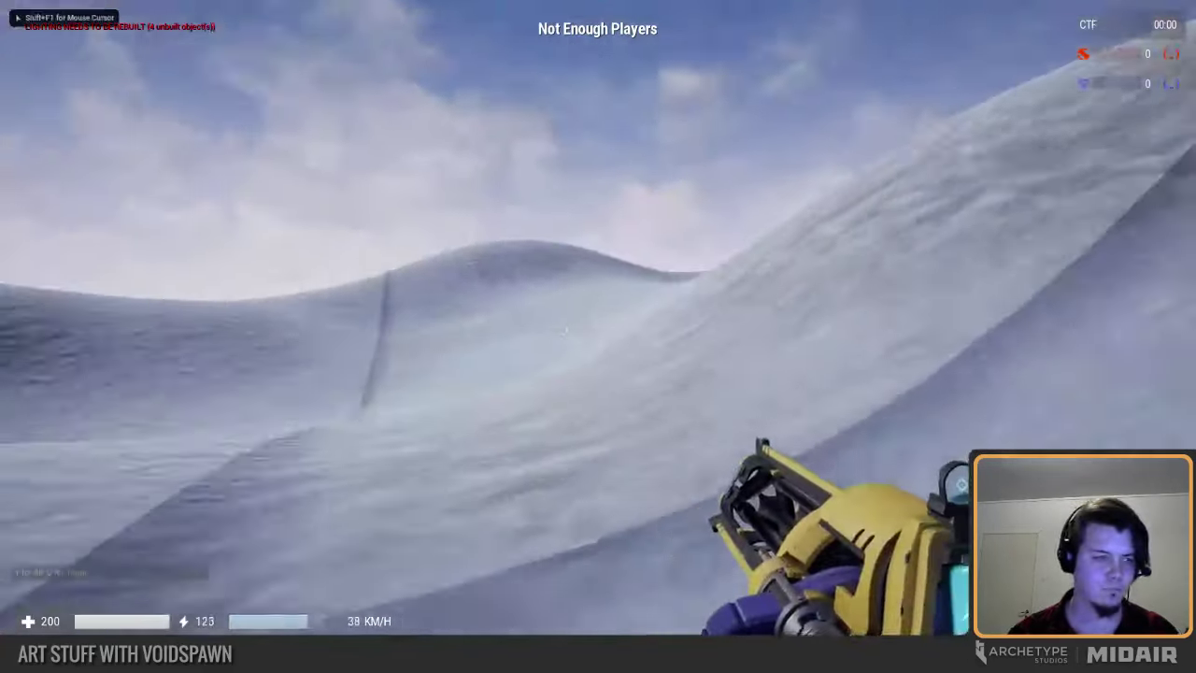
key(2)
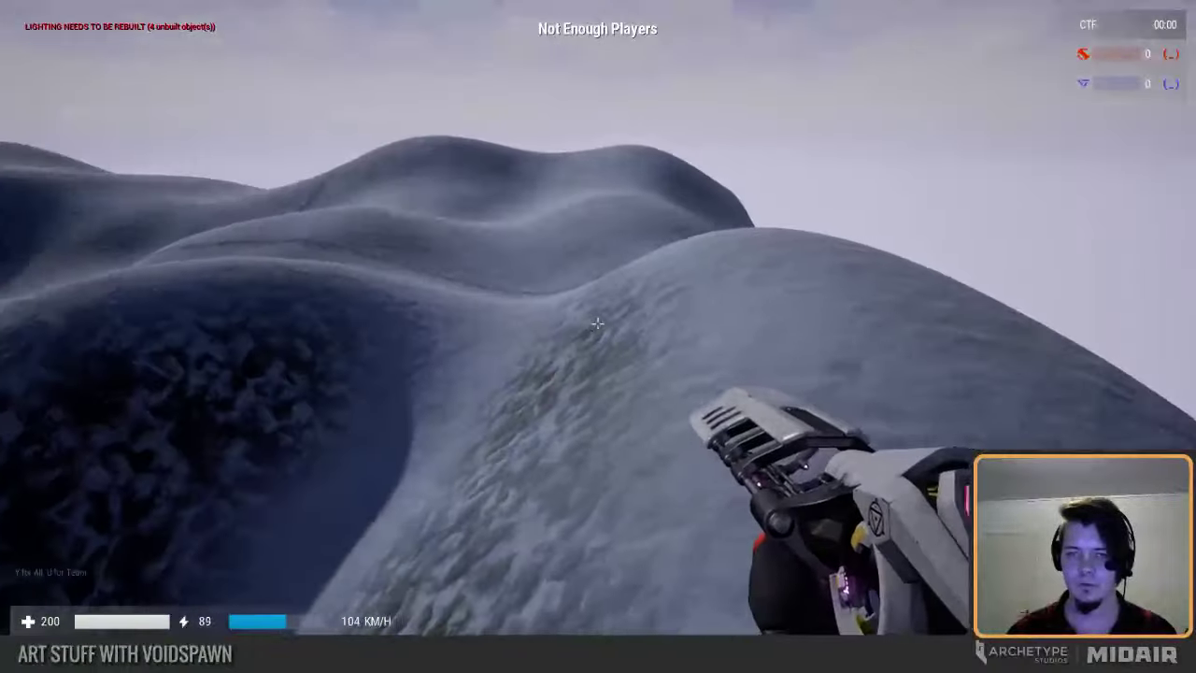
key(Escape)
Step: Select the landscape, restore the viewport from full screen and return to the landscape sculpting tools
right_drag(776, 326, 542, 280)
right_drag(682, 225, 569, 255)
mouse_move(747, 248)
right_down()
mouse_move(748, 271)
mouse_move(747, 245)
right_up()
right_drag(537, 365, 537, 351)
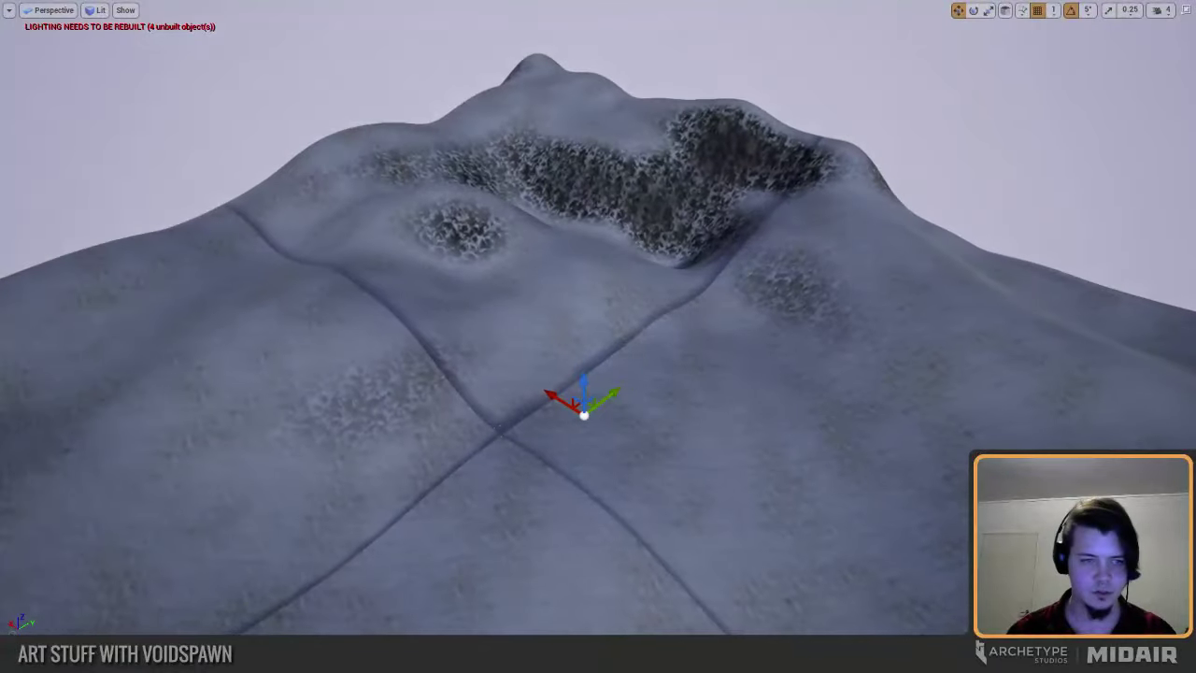
right_drag(582, 393, 724, 344)
click(710, 400)
key(F11)
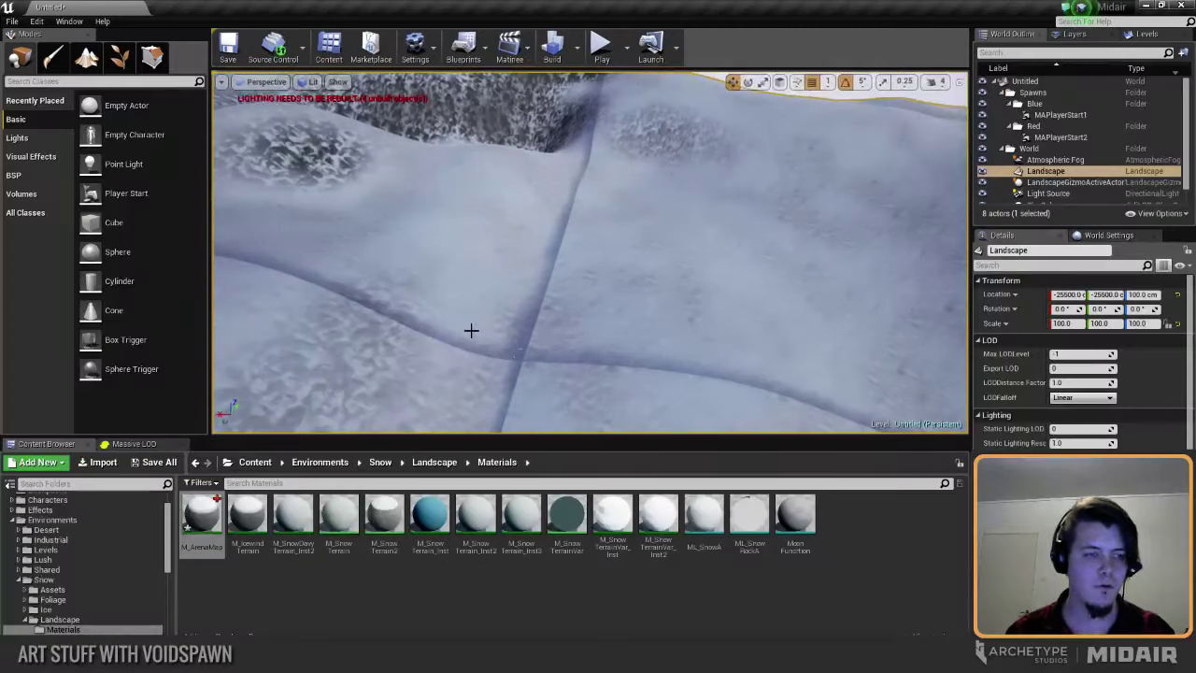
right_drag(519, 353, 512, 358)
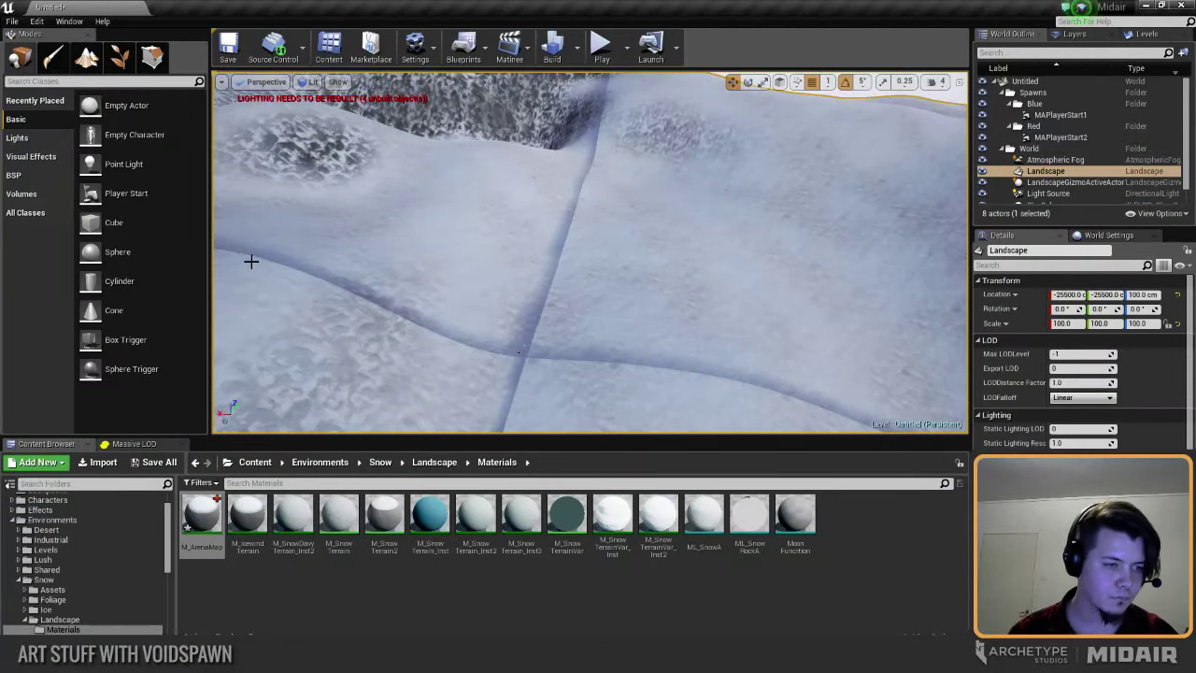
click(87, 57)
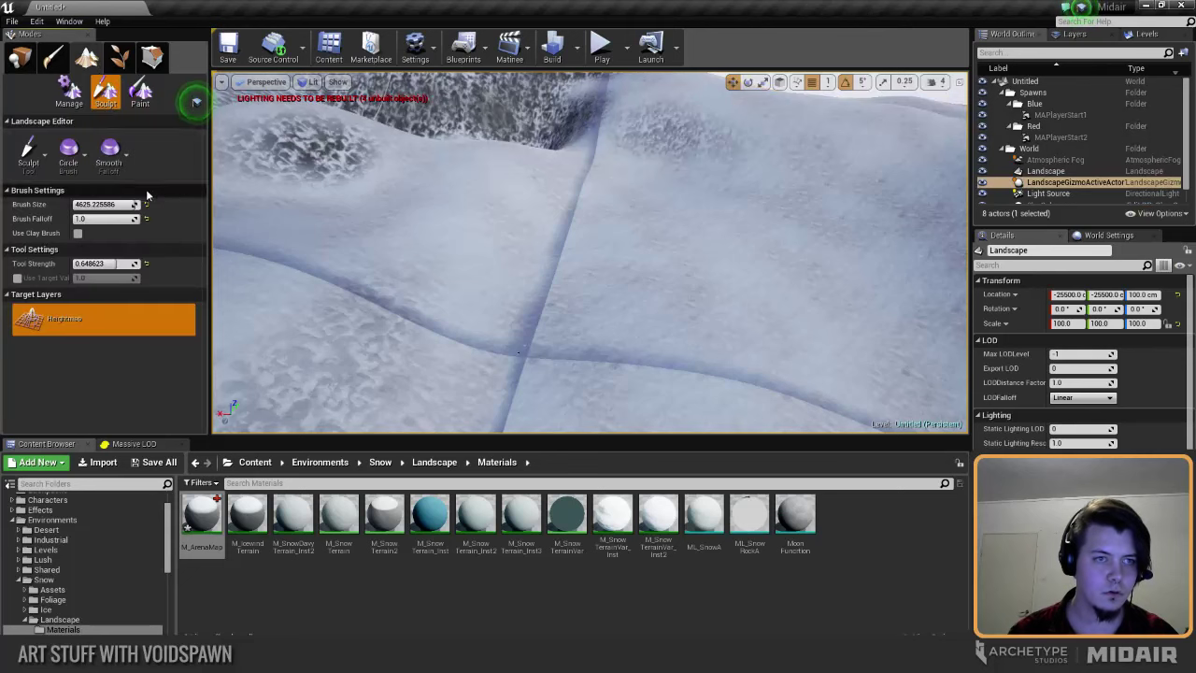
Step: Sculpt broad hills and hollows around the landscape's seam crossing with the existing 4625 brush
mouse_move(542, 272)
right_down()
mouse_move(570, 272)
mouse_move(542, 272)
right_up()
key(s)
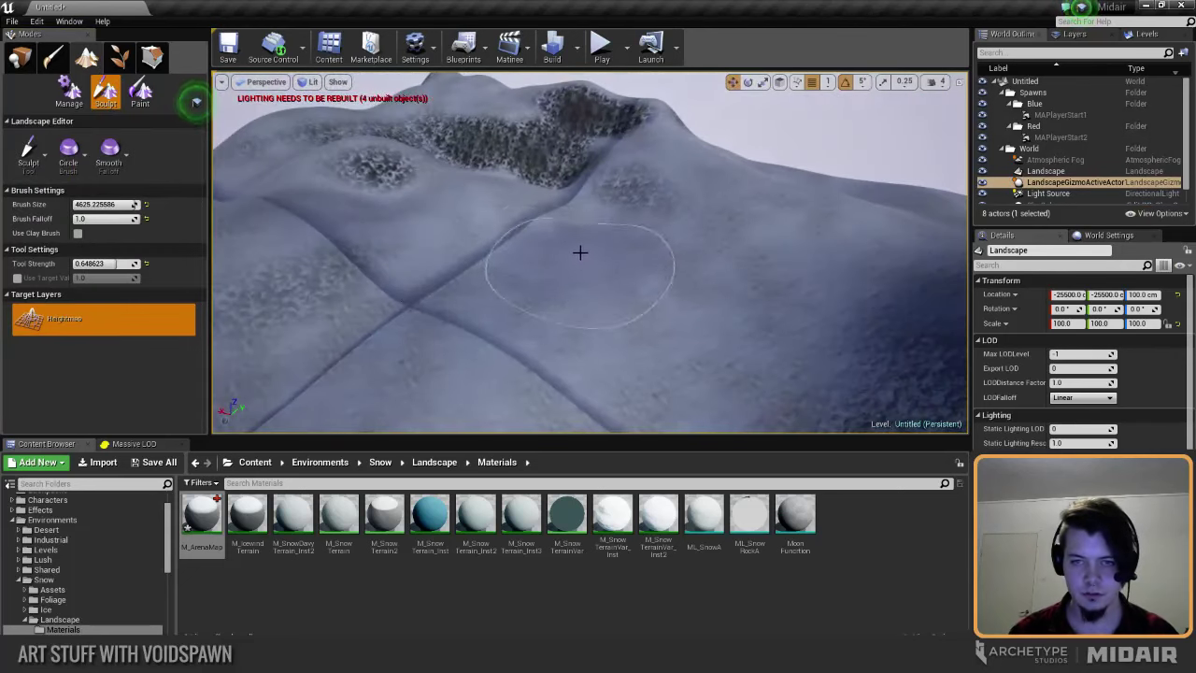
right_drag(663, 317, 622, 312)
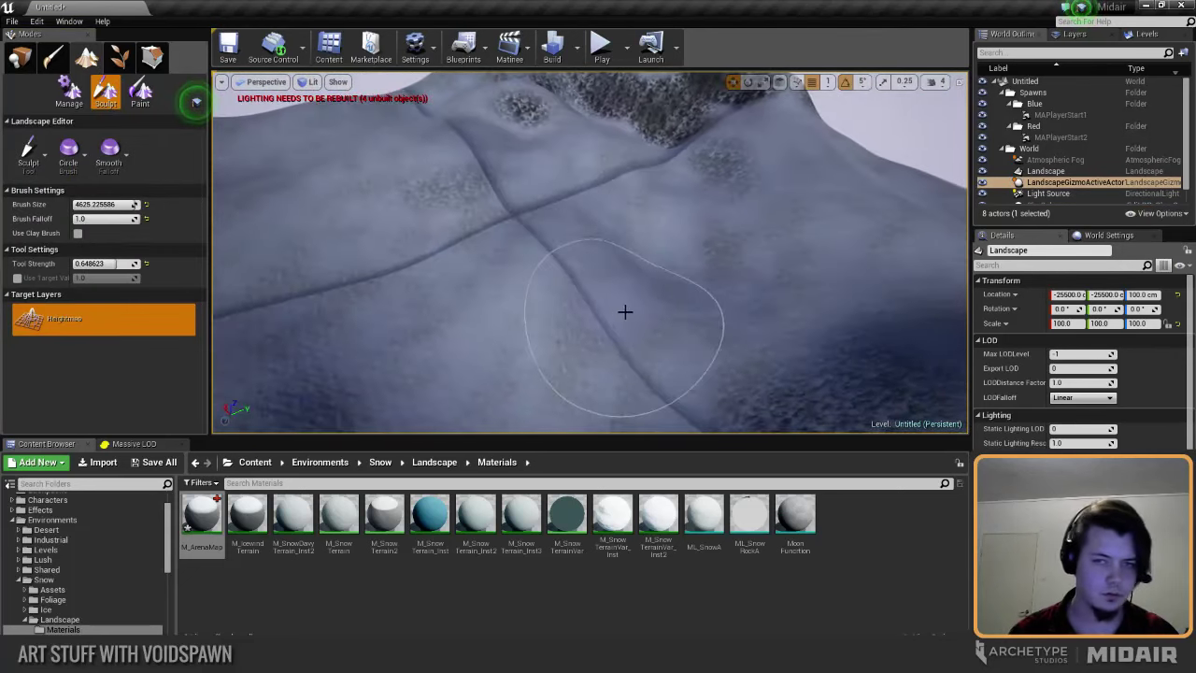
drag(623, 313, 621, 296)
right_drag(465, 318, 545, 233)
right_drag(649, 323, 492, 277)
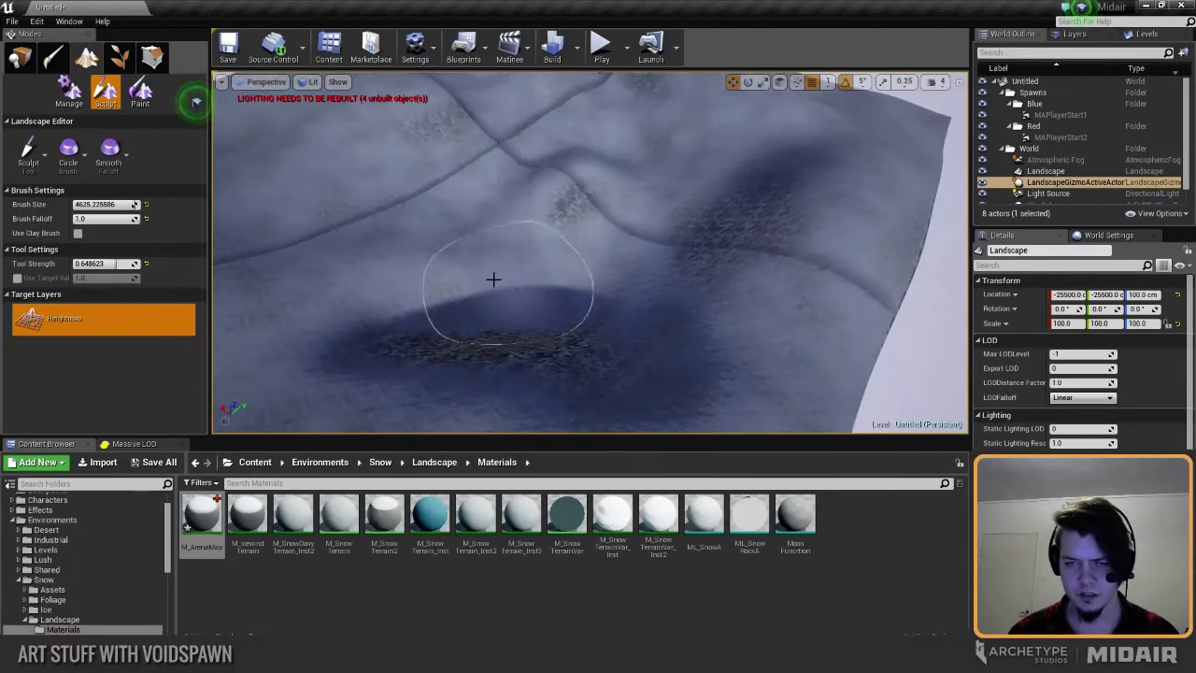
Step: Raise more wide mounds and steeper slopes on the outer side of the landscape with the large sculpt brush
mouse_move(412, 250)
right_down()
mouse_move(458, 241)
mouse_move(499, 262)
right_up()
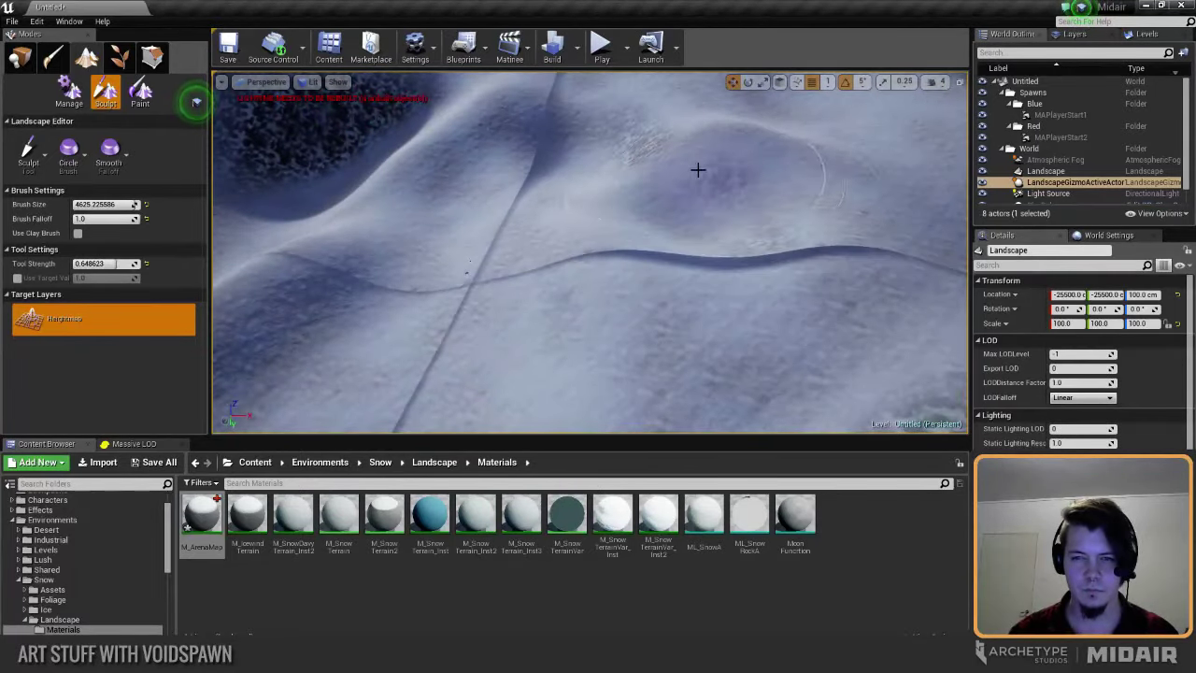
right_drag(700, 171, 711, 242)
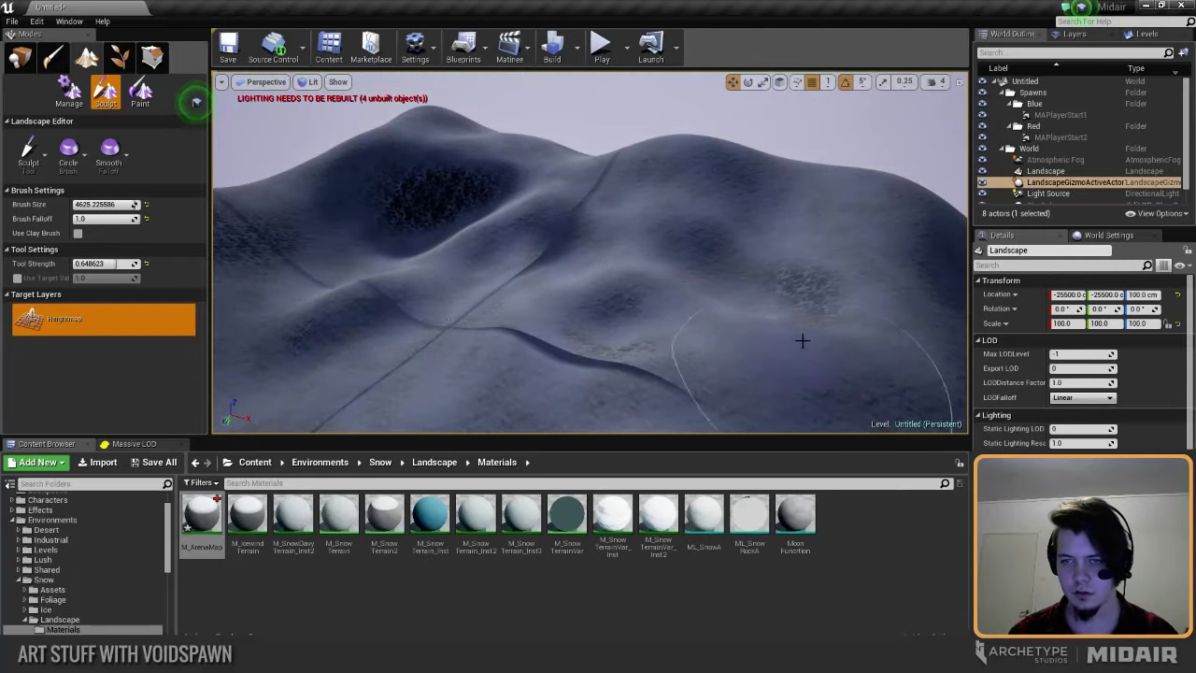
right_drag(734, 293, 619, 289)
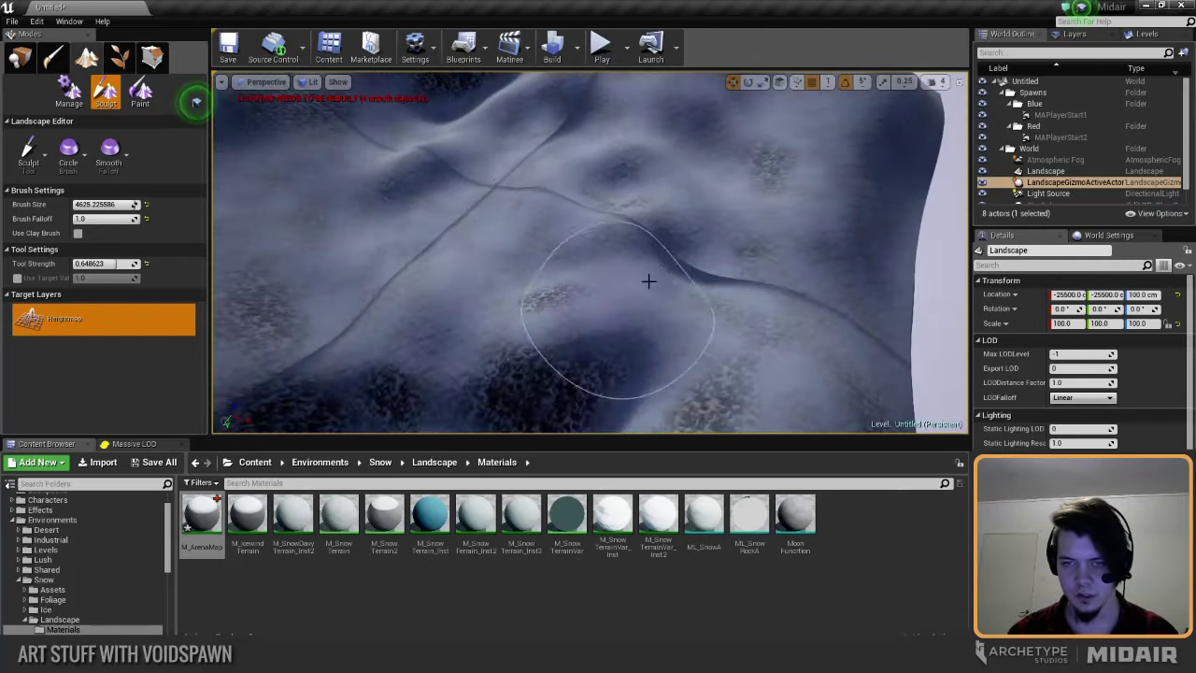
mouse_move(423, 284)
right_down()
mouse_move(496, 286)
mouse_move(461, 263)
right_up()
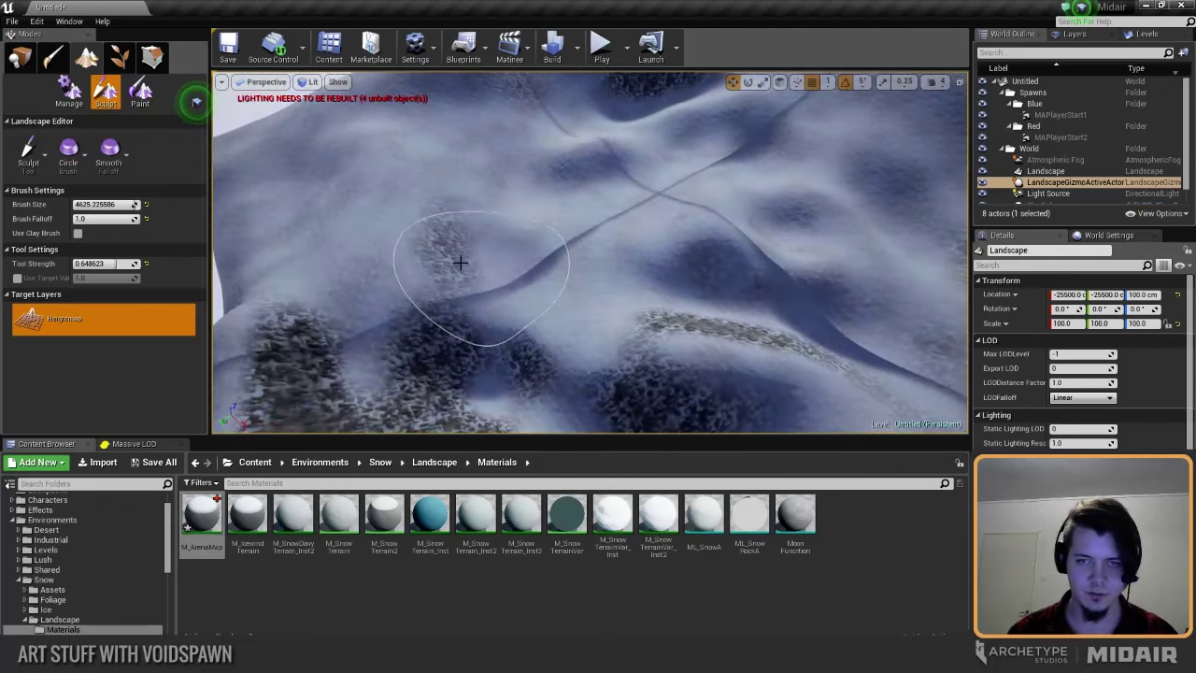
right_drag(466, 174, 449, 107)
Step: Reduce the sculpt brush size to about 3246 and shape medium-sized rises along the rocky slopes
drag(121, 204, 111, 204)
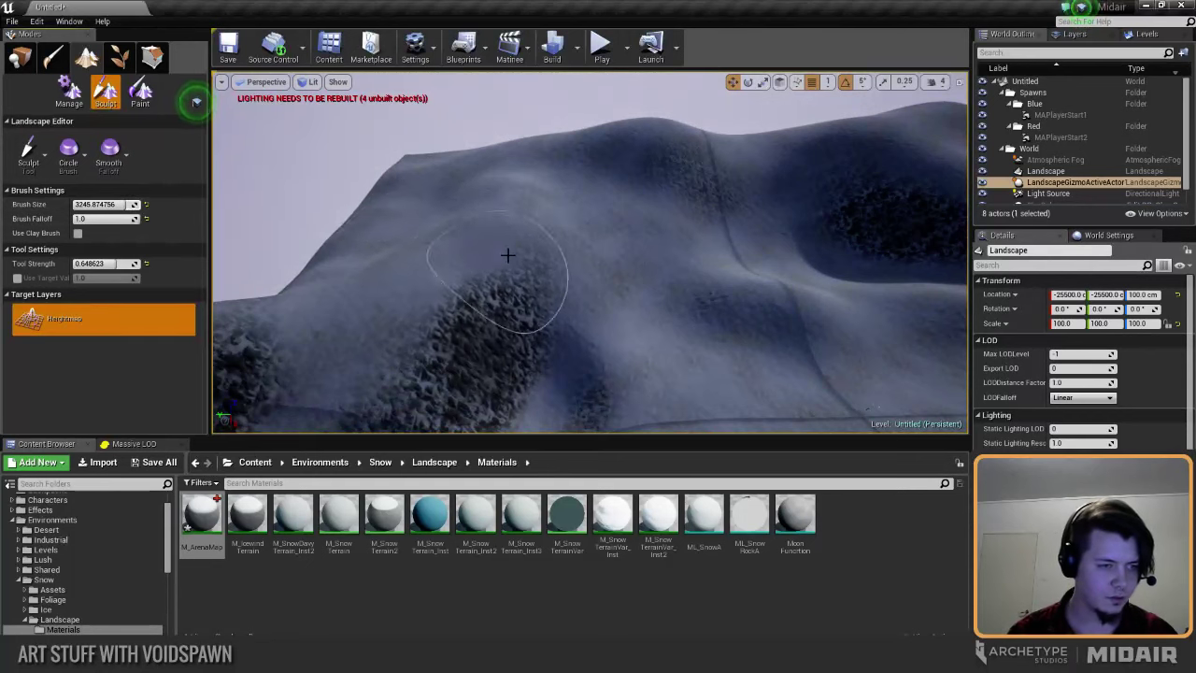
key(w)
mouse_move(509, 257)
right_down()
mouse_move(519, 267)
mouse_move(511, 258)
right_up()
drag(512, 258, 797, 318)
mouse_move(713, 291)
right_down()
mouse_move(553, 345)
mouse_move(547, 364)
mouse_move(536, 323)
mouse_move(552, 290)
mouse_move(580, 301)
mouse_move(654, 280)
right_up()
mouse_move(775, 264)
right_down()
mouse_move(725, 261)
mouse_move(699, 202)
right_up()
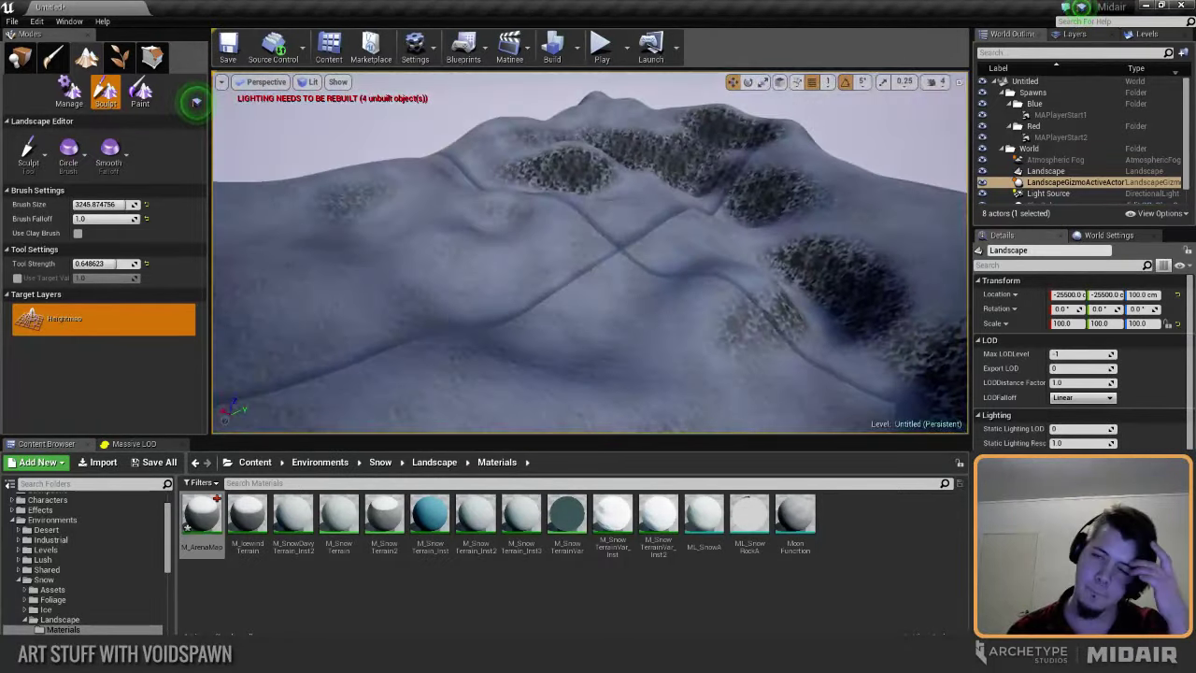
Step: Sculpt steep mounds and a winding ridge beside the seam crossing with the medium brush
right_drag(744, 282, 700, 283)
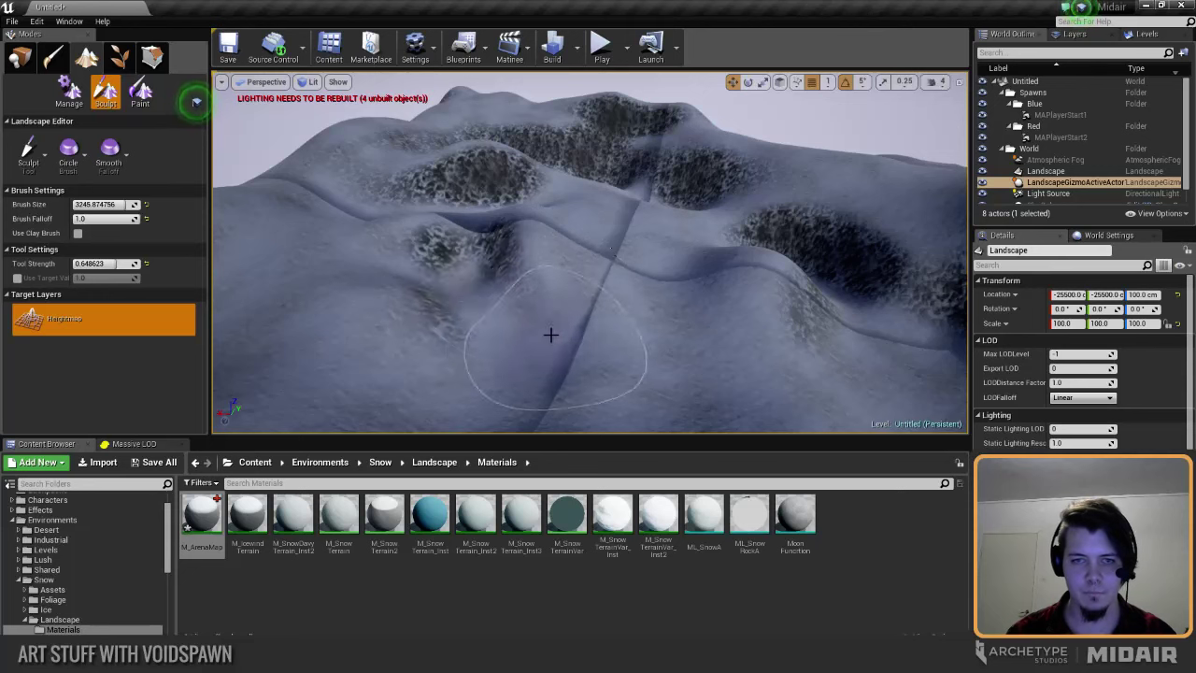
right_drag(576, 349, 561, 311)
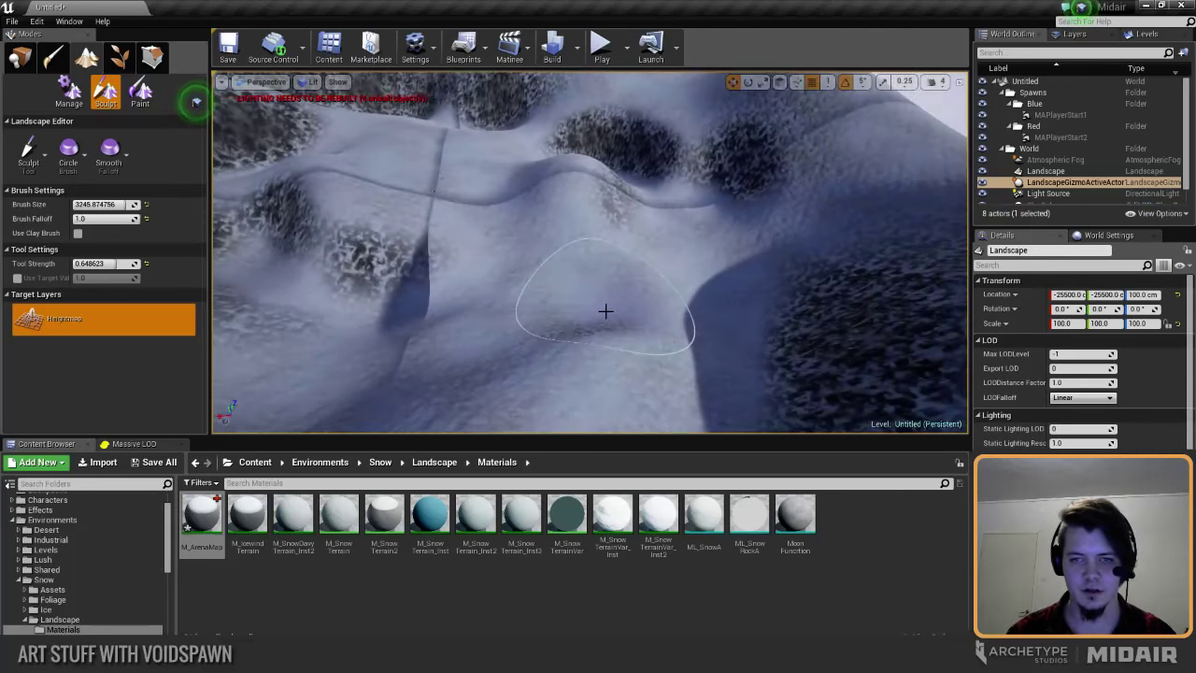
right_drag(683, 299, 678, 296)
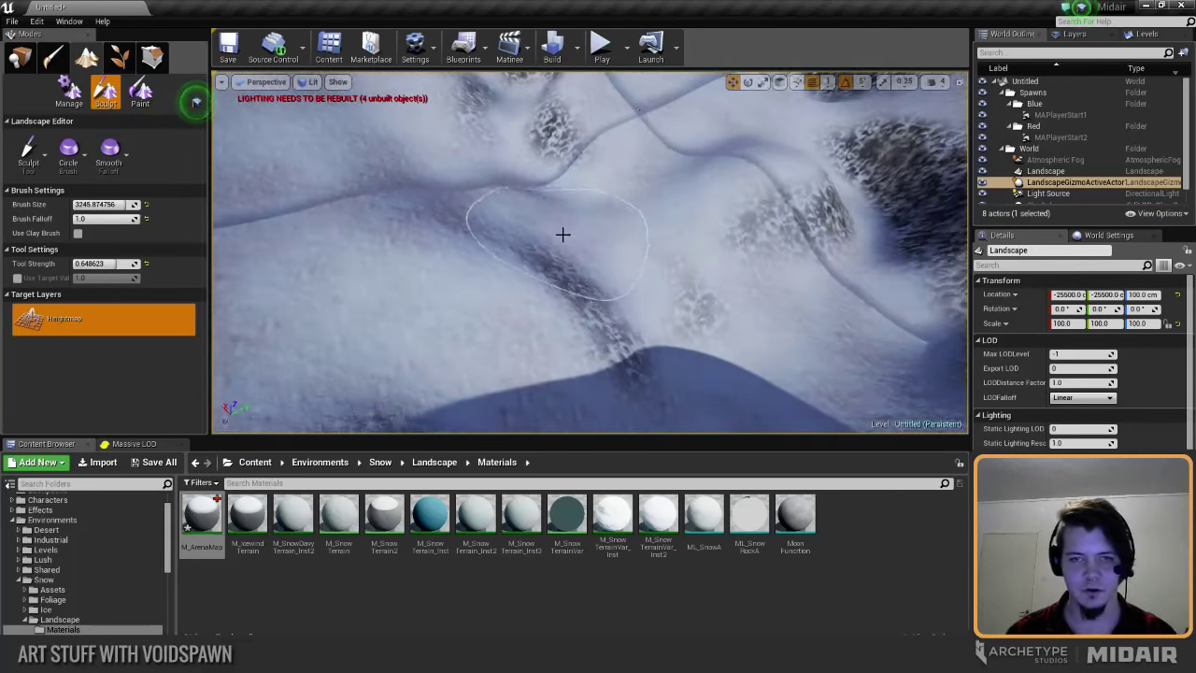
right_drag(532, 314, 643, 228)
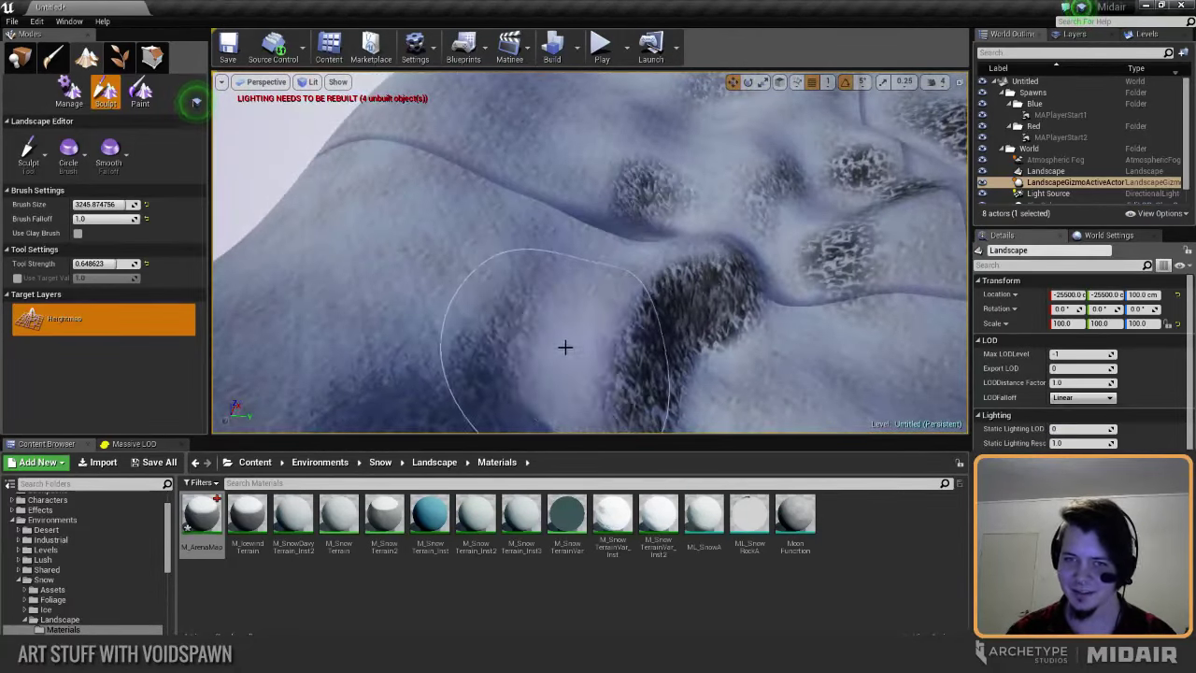
right_drag(617, 349, 610, 356)
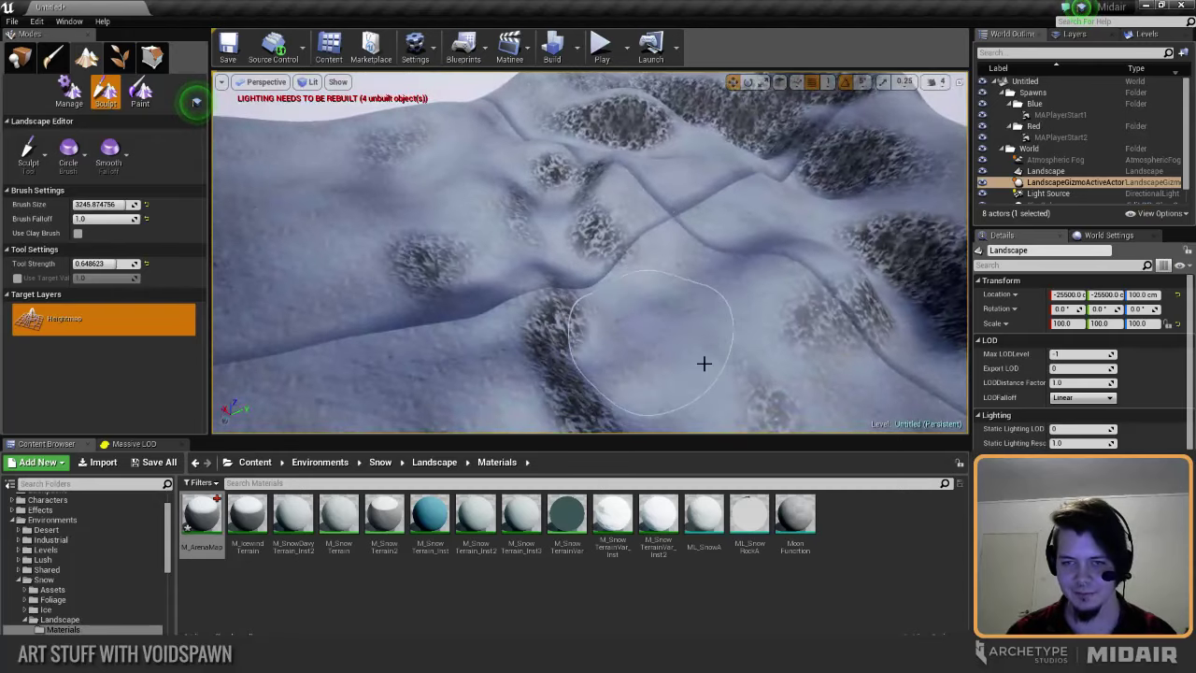
mouse_move(704, 364)
right_down()
mouse_move(720, 342)
mouse_move(641, 318)
right_up()
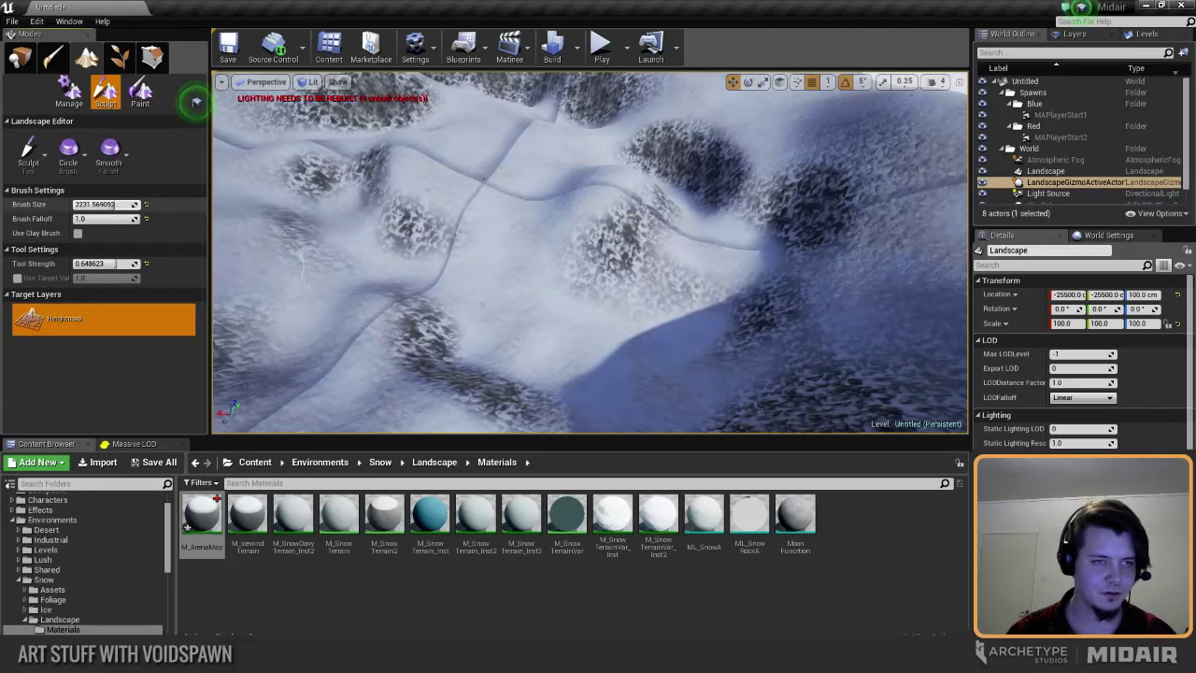
Step: Reduce the sculpt brush size to about 2048 and raise small steep hills on the shaded slope near the crossing
drag(115, 205, 111, 205)
mouse_move(759, 305)
right_down()
mouse_move(763, 286)
mouse_move(759, 305)
right_up()
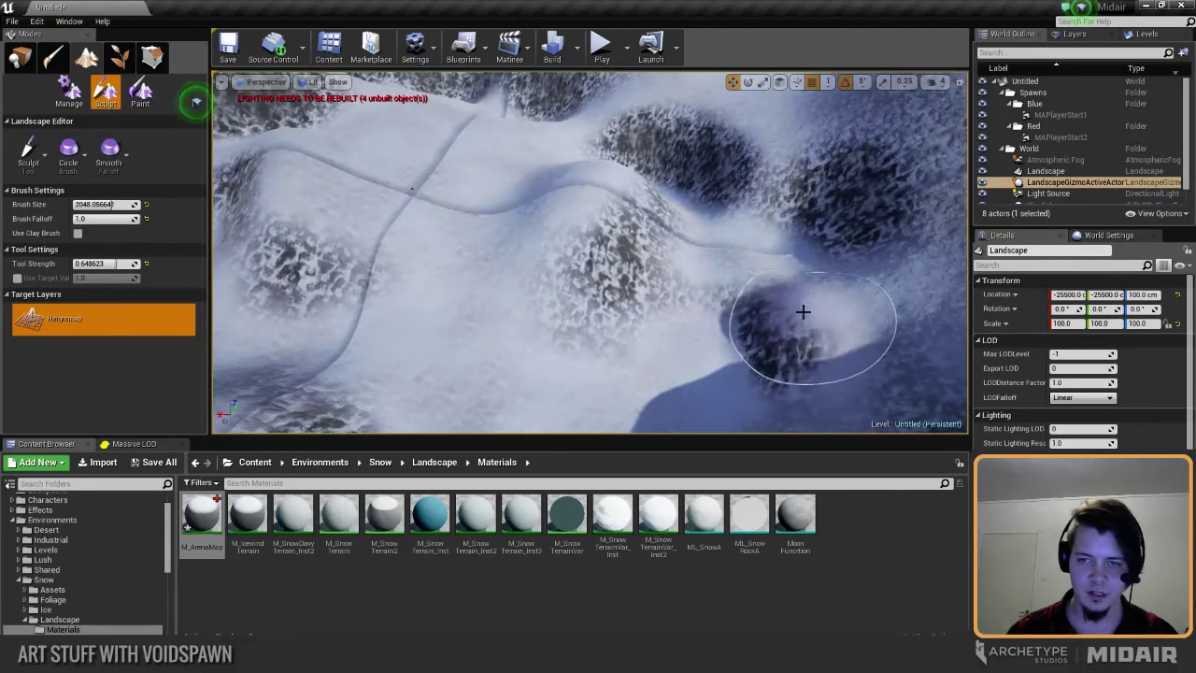
mouse_move(808, 329)
right_down()
mouse_move(823, 230)
mouse_move(766, 236)
right_up()
drag(849, 247, 814, 283)
right_drag(704, 321, 683, 301)
right_drag(531, 274, 486, 271)
mouse_move(601, 272)
right_down()
mouse_move(706, 297)
mouse_move(703, 262)
mouse_move(668, 234)
mouse_move(654, 230)
mouse_move(661, 252)
mouse_move(630, 275)
right_up()
key(s)
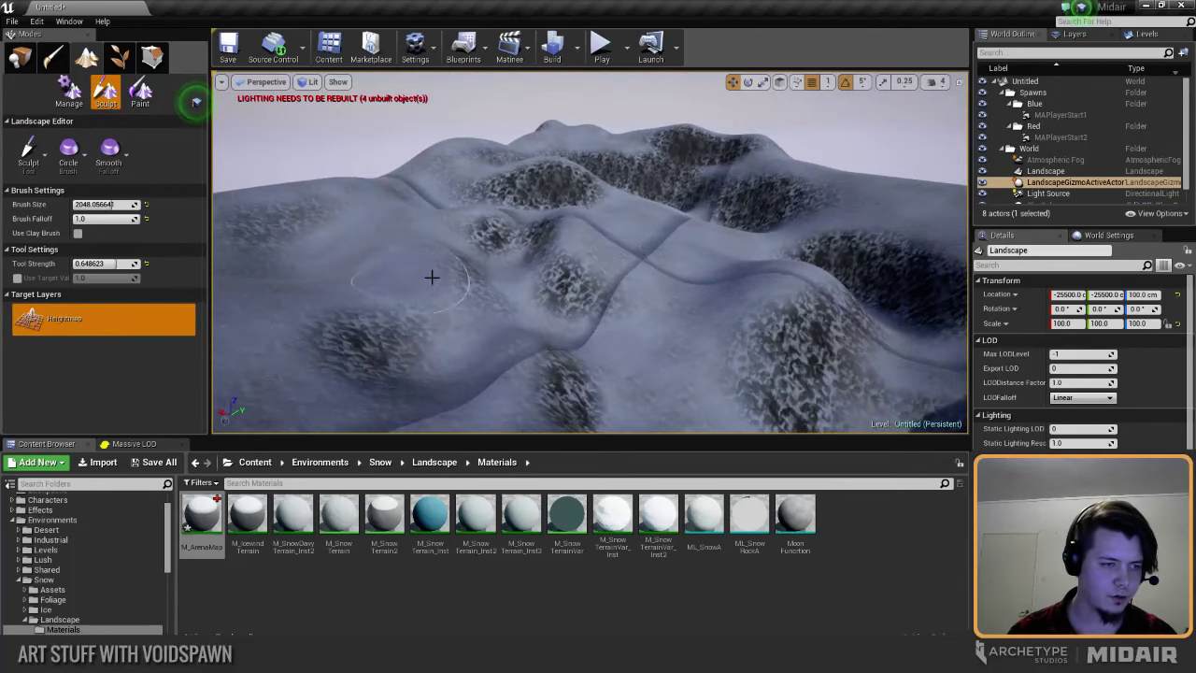
Step: Sculpt a curved ridge and smaller rocky spurs across the hills around the crossing with the small brush
mouse_move(432, 277)
right_down()
mouse_move(411, 271)
mouse_move(482, 281)
mouse_move(488, 310)
mouse_move(467, 280)
mouse_move(434, 275)
mouse_move(460, 295)
mouse_move(540, 280)
right_up()
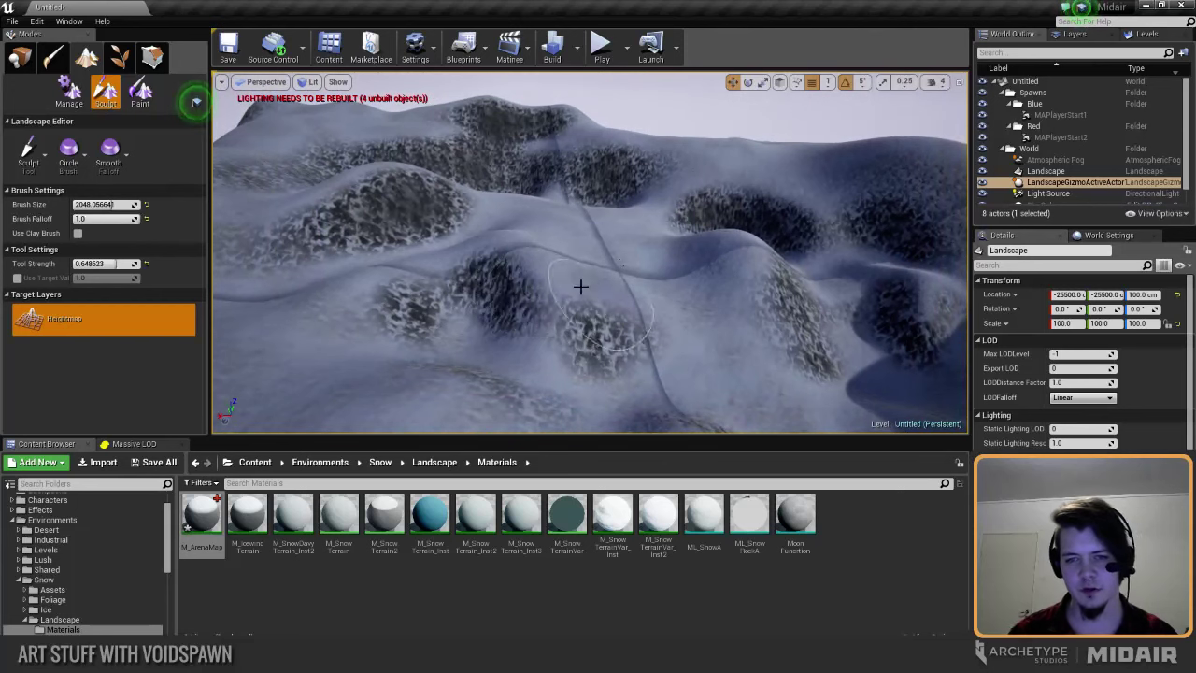
right_drag(707, 262, 712, 264)
mouse_move(641, 321)
right_down()
mouse_move(628, 300)
mouse_move(641, 286)
mouse_move(619, 253)
right_up()
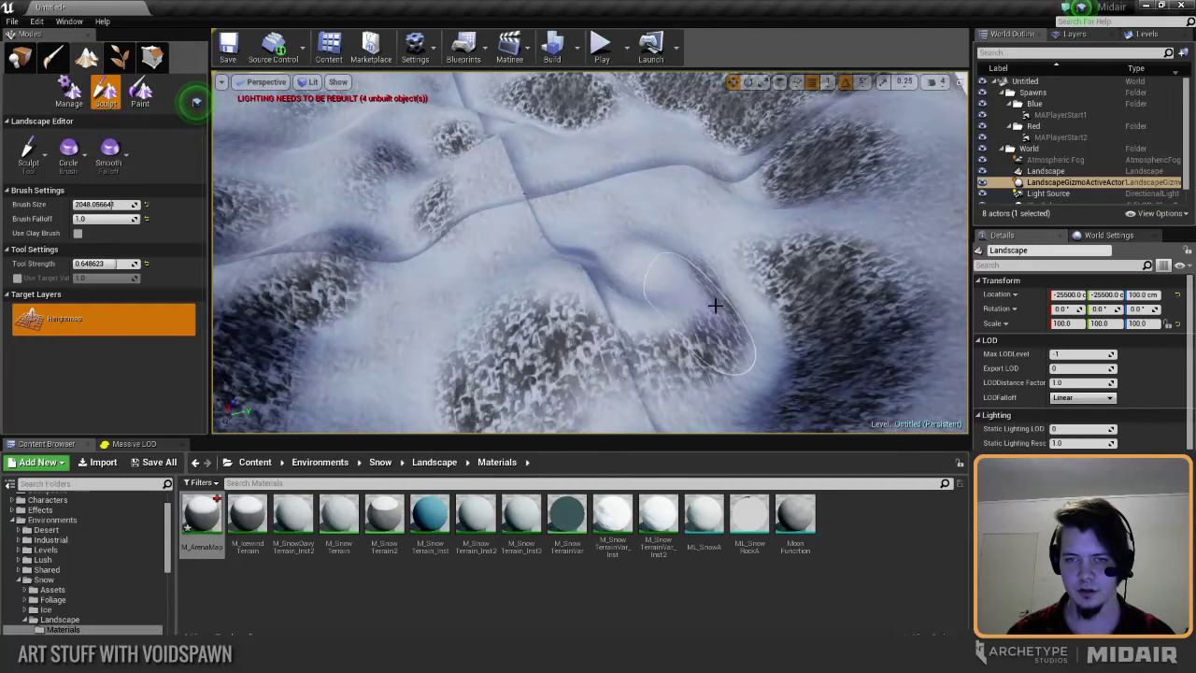
right_drag(690, 287, 684, 247)
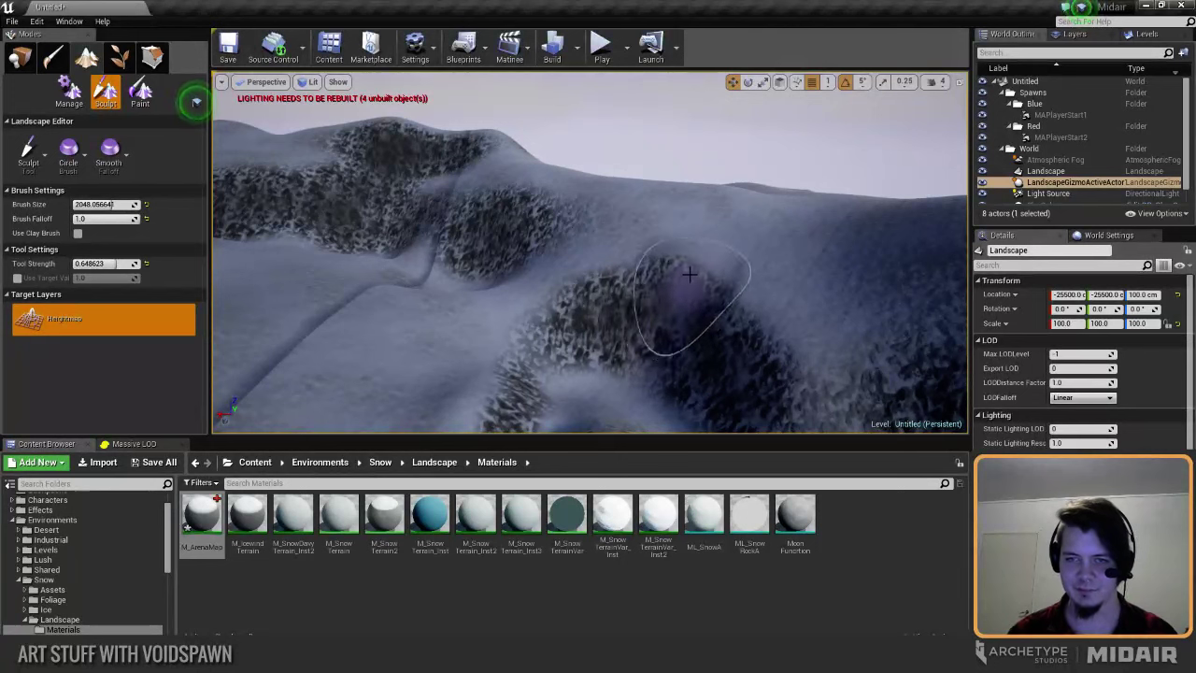
right_drag(687, 318, 687, 317)
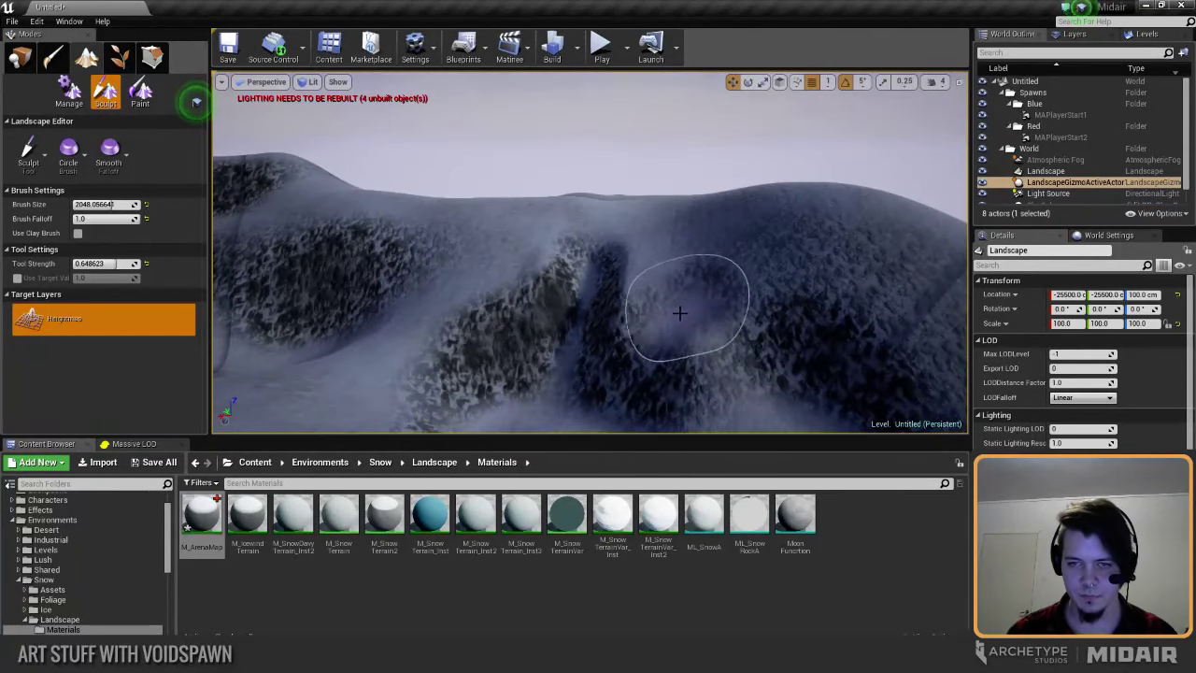
right_drag(603, 327, 603, 327)
right_drag(638, 222, 638, 222)
right_drag(492, 233, 492, 233)
right_drag(565, 277, 564, 277)
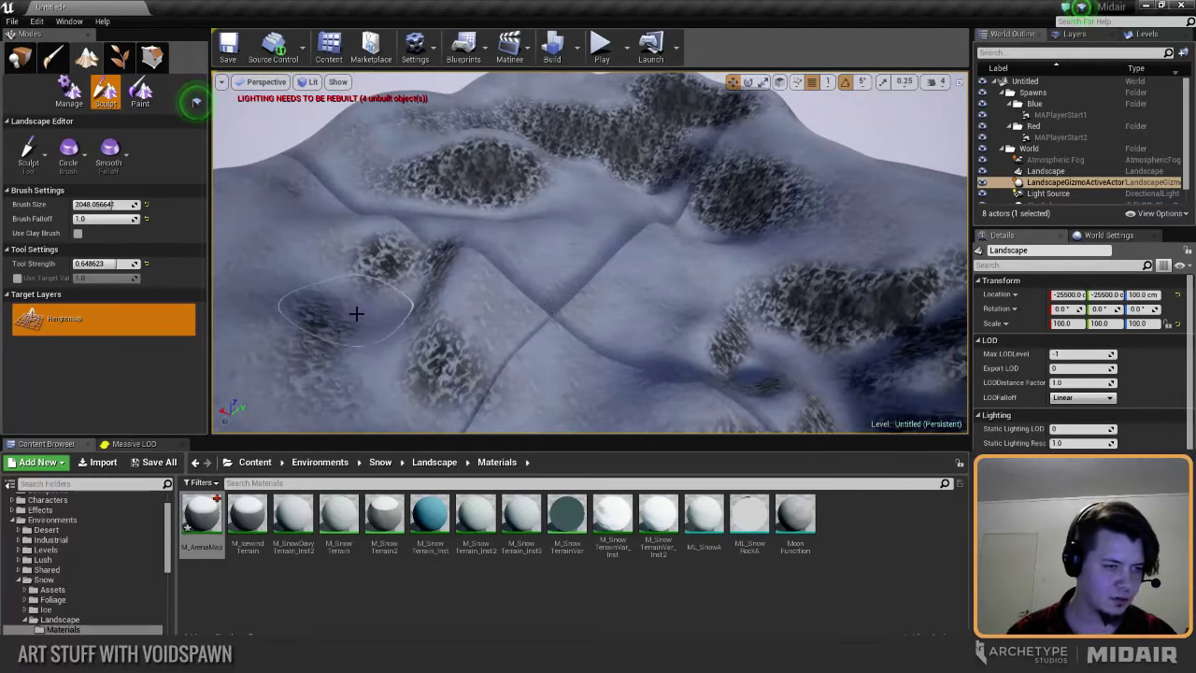
click(19, 57)
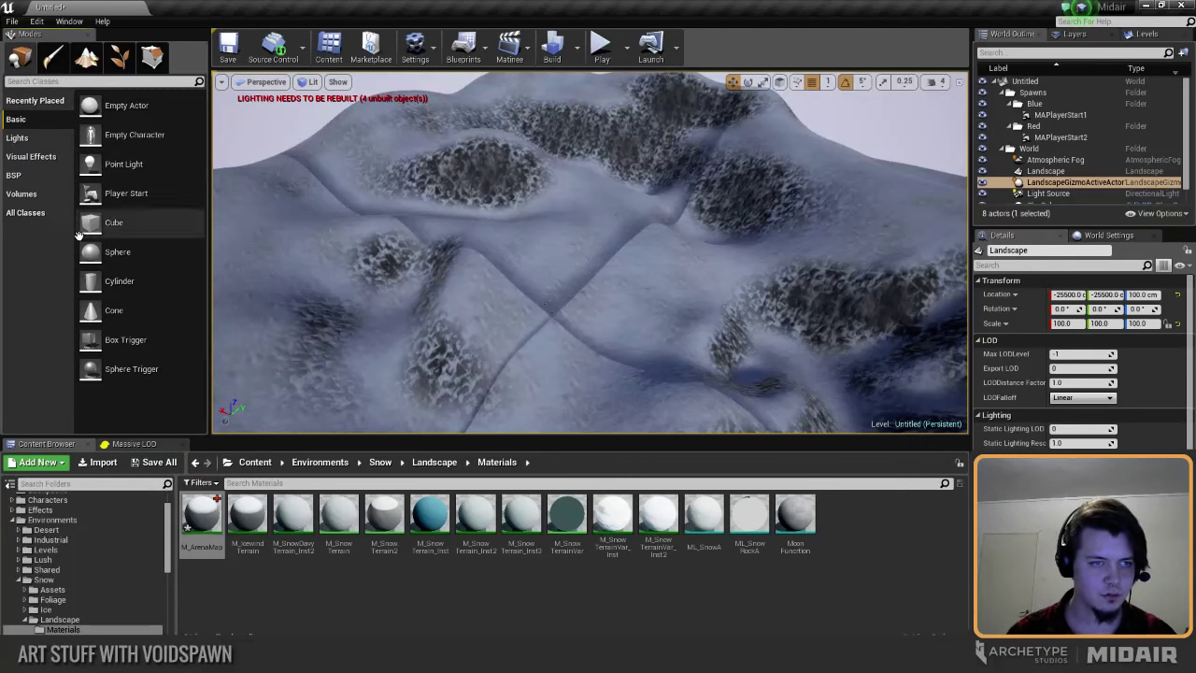
drag(84, 224, 563, 281)
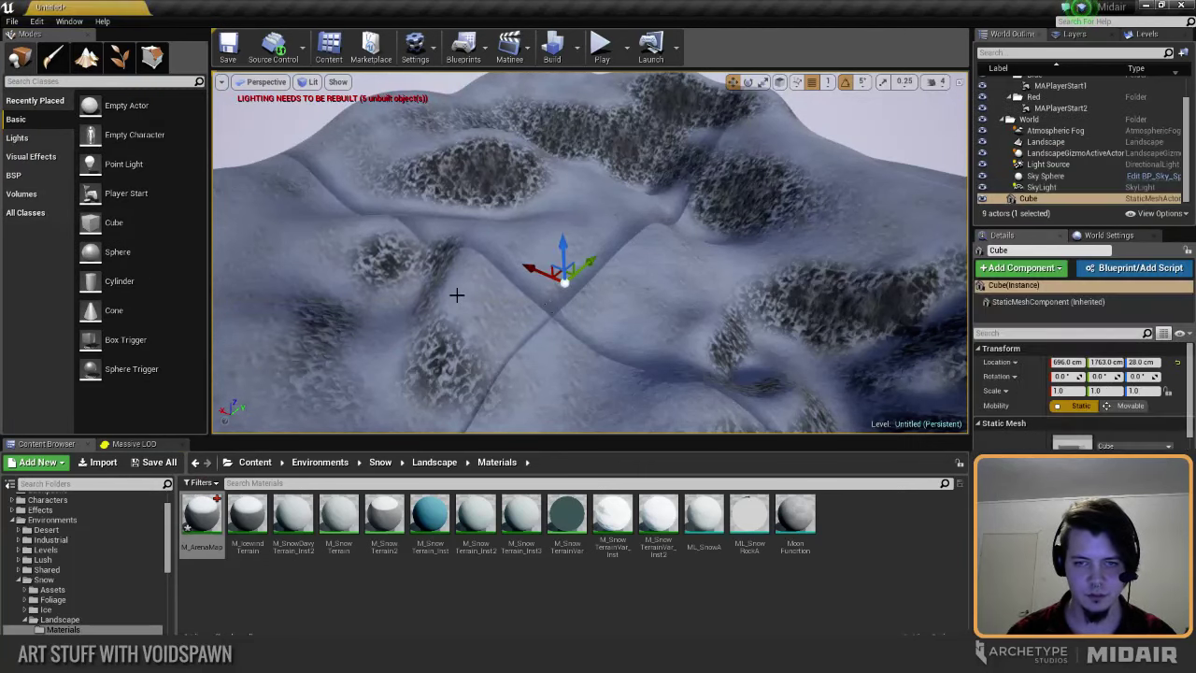
key(Delete)
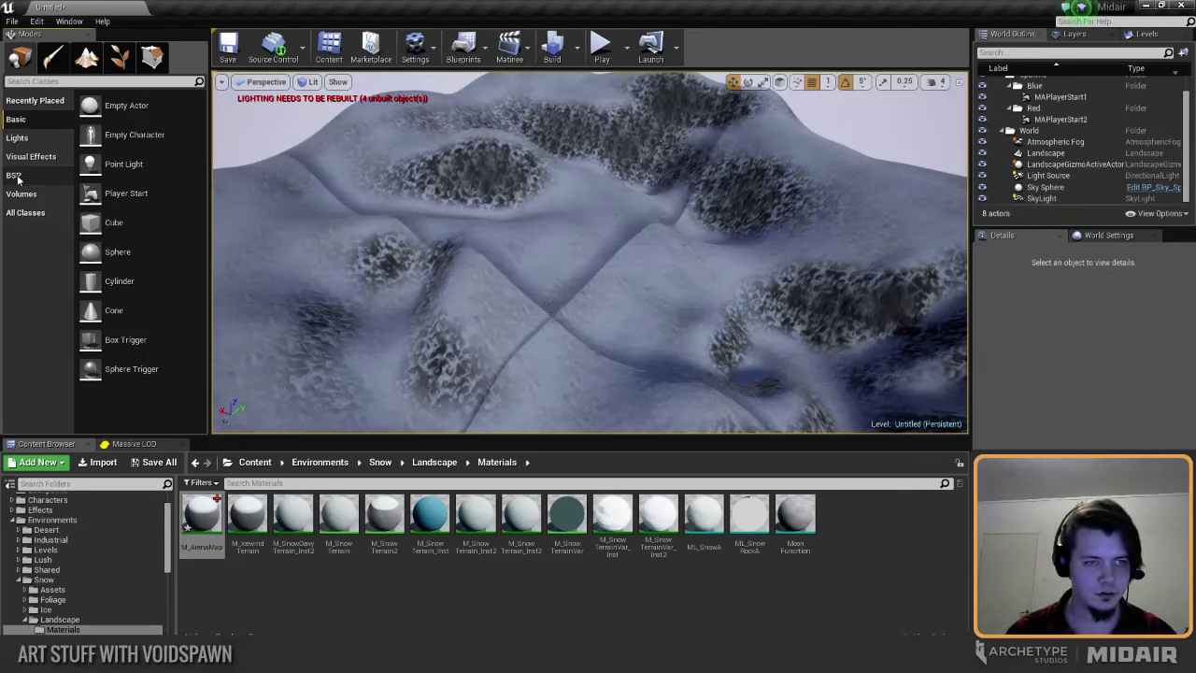
Step: Place an additive BSP box brush on the terrain near the seam crossing at about 583, 2385, 167 cm
click(14, 175)
mouse_move(109, 105)
mouse_down()
mouse_move(324, 234)
mouse_move(575, 274)
mouse_up()
key(w)
mouse_move(575, 274)
right_down()
mouse_move(595, 330)
mouse_move(647, 272)
right_up()
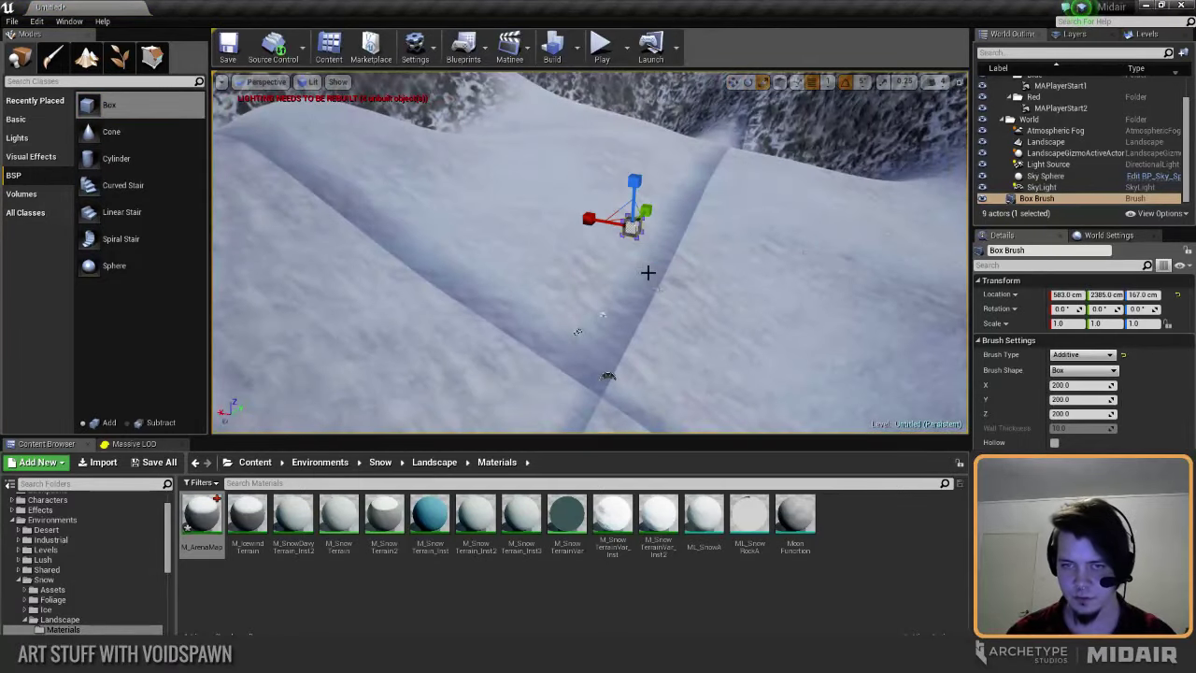
Step: Try enlarging the box brush with scale factors of about 11.9, 8.1 and 18.3, and reset its scale to default
drag(687, 236, 723, 242)
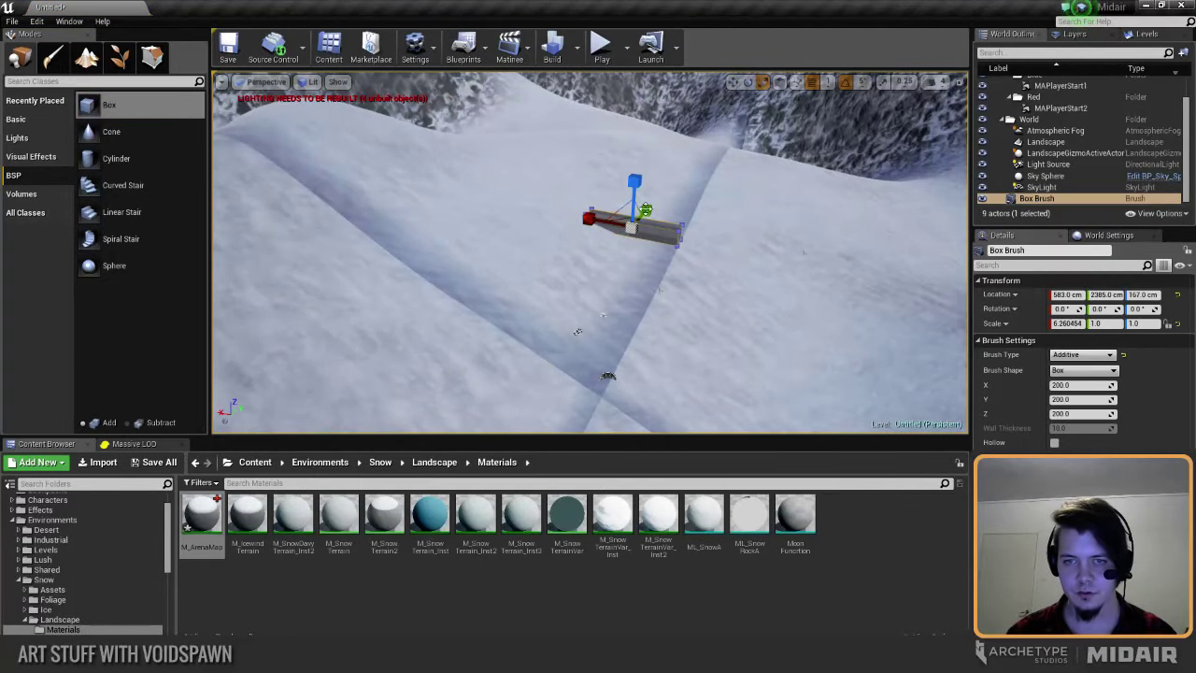
mouse_move(645, 211)
mouse_down()
mouse_move(665, 204)
mouse_move(561, 216)
mouse_up()
key(s)
right_drag(608, 224, 624, 213)
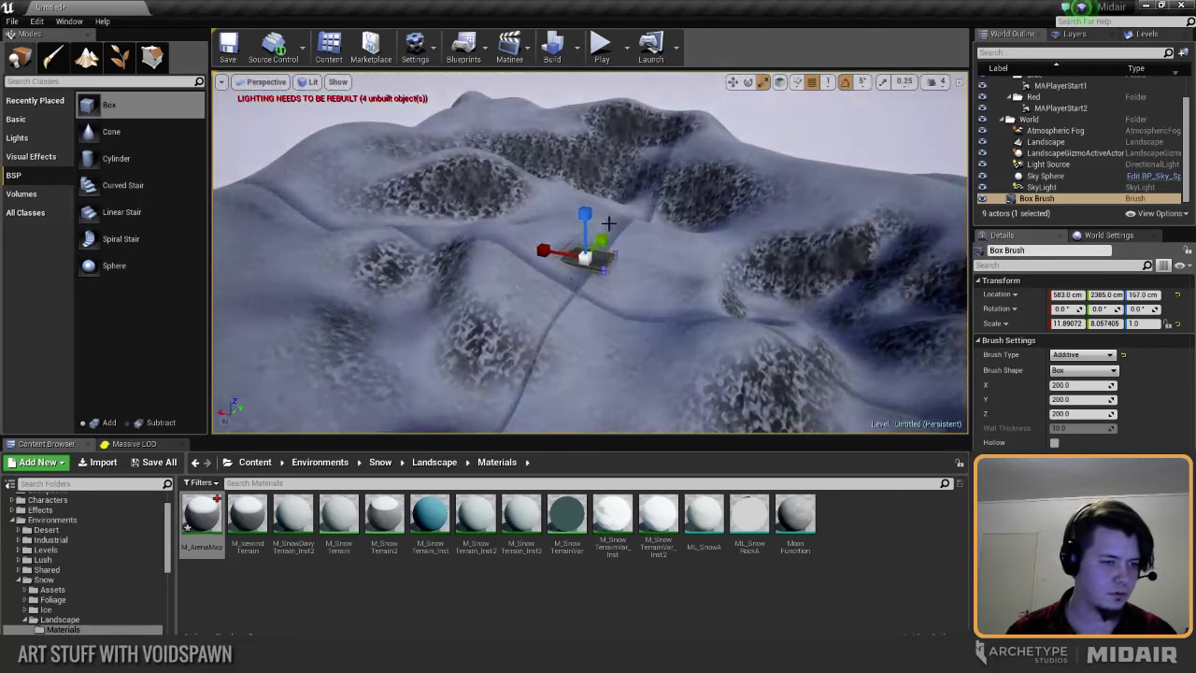
drag(584, 216, 584, 192)
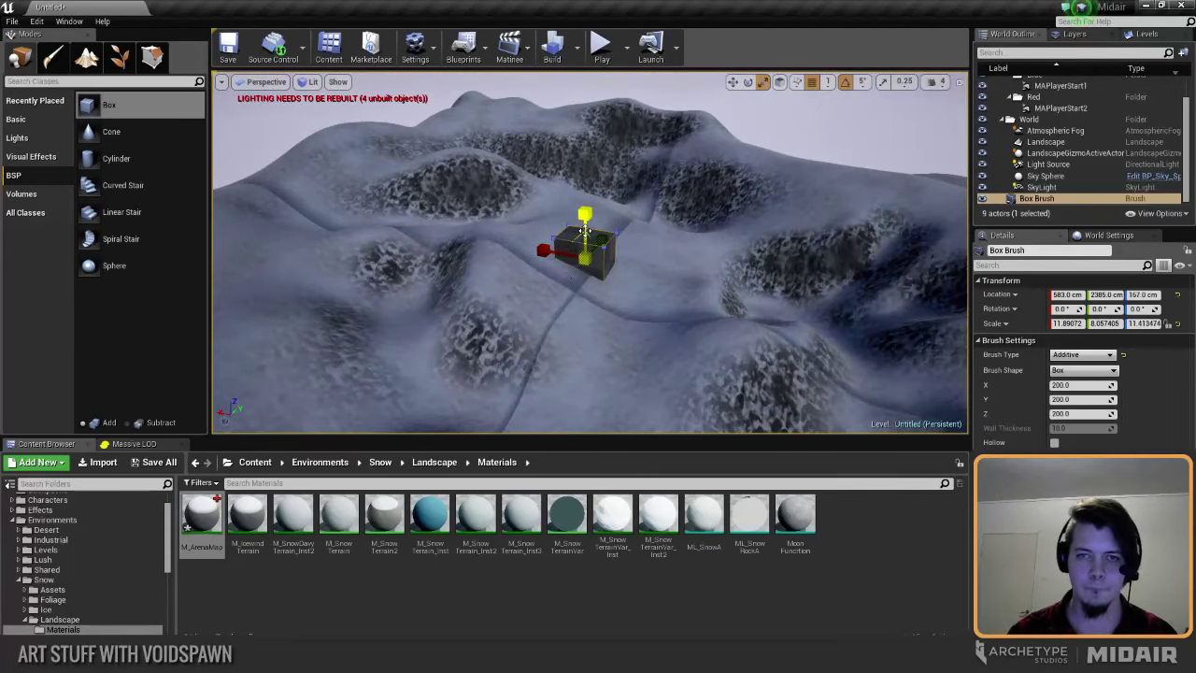
right_drag(567, 382, 565, 357)
key(w)
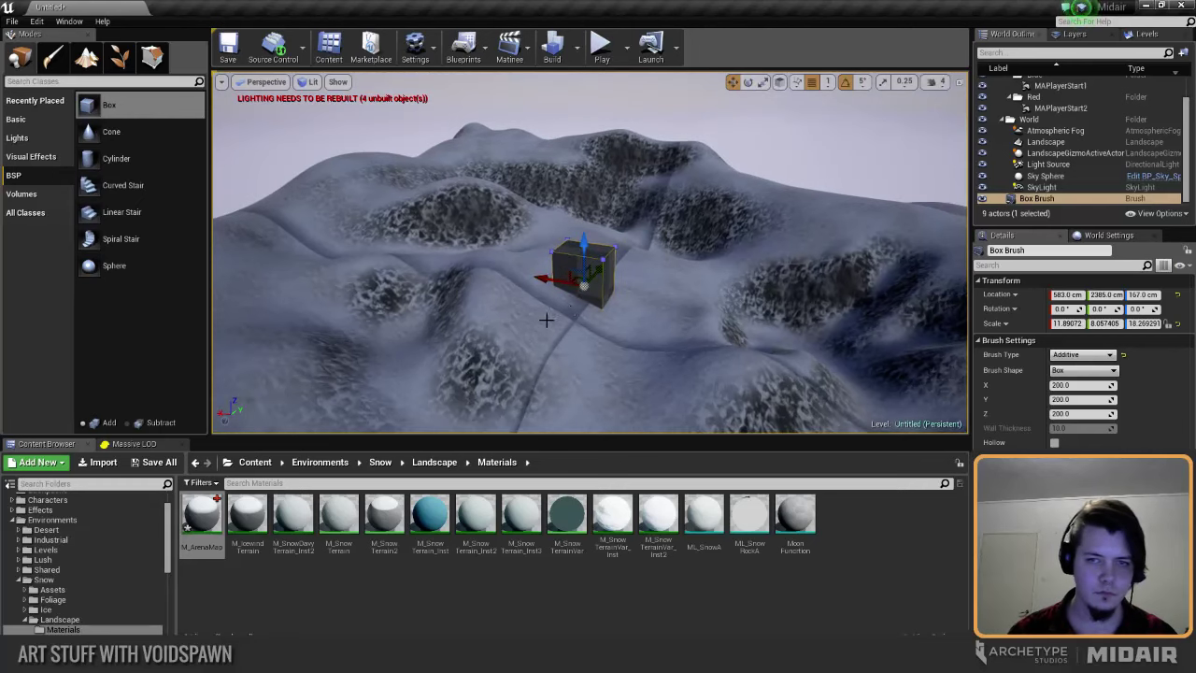
right_drag(689, 326, 673, 350)
key(w)
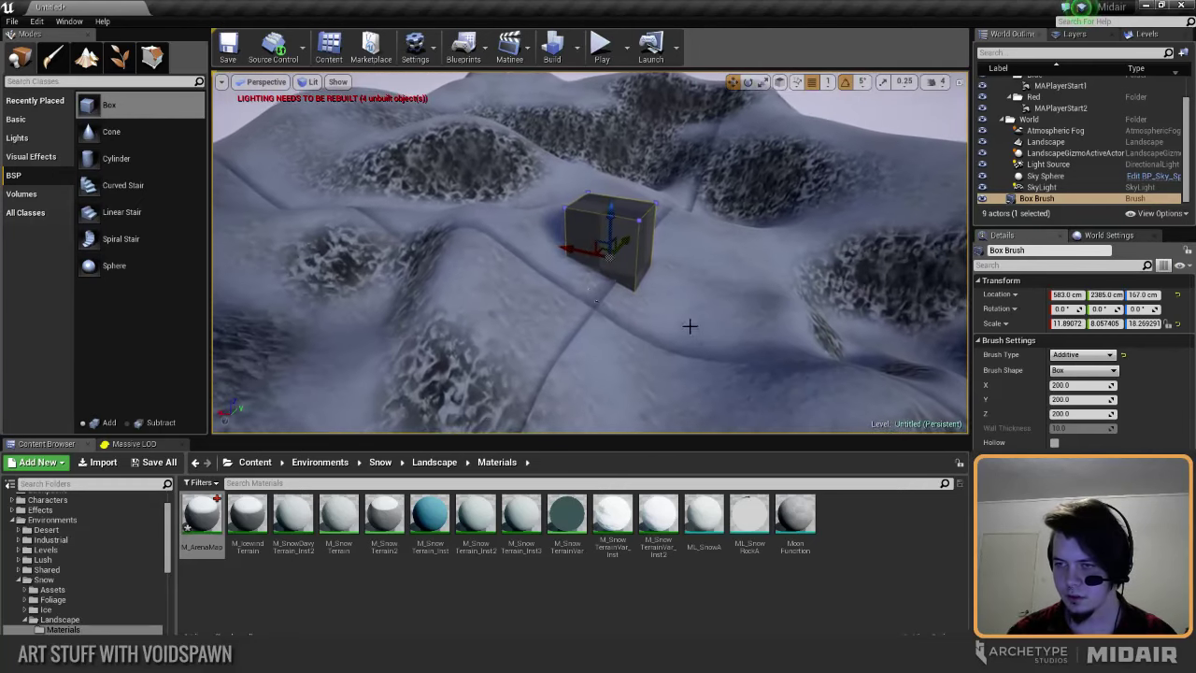
click(1177, 324)
Step: Set the box brush's X, Y and Z dimensions to 1000, raise it slightly above the snow and deselect it
click(1099, 386)
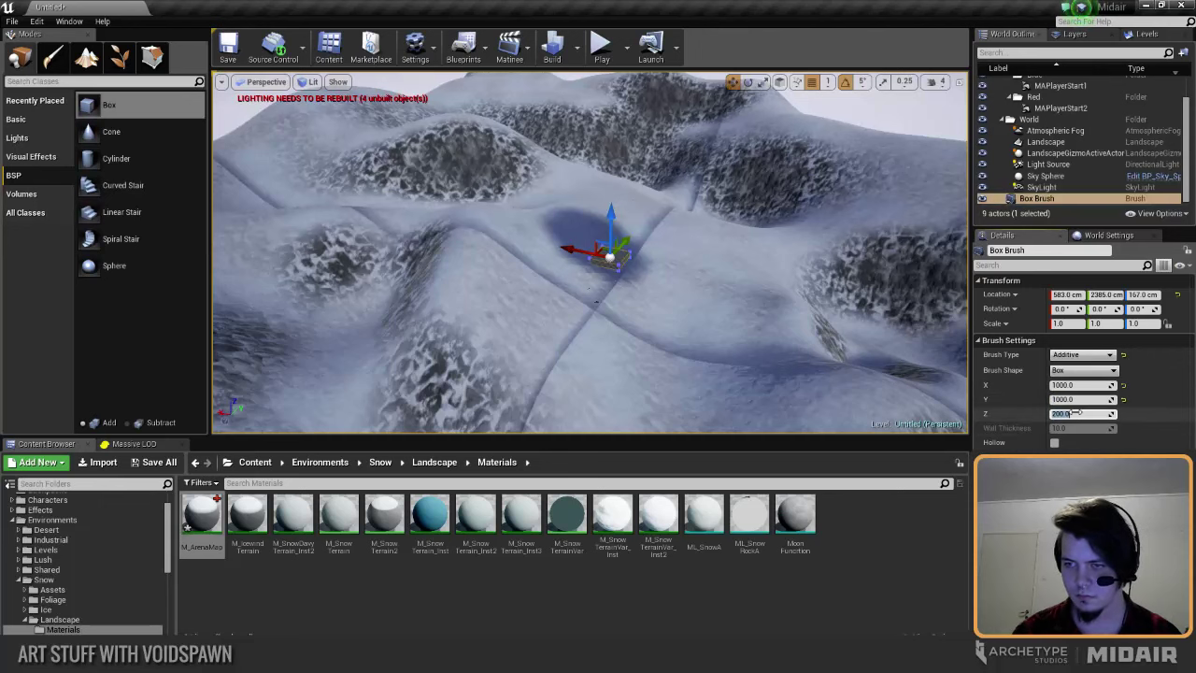
click(1077, 415)
right_drag(606, 247, 608, 258)
key(w)
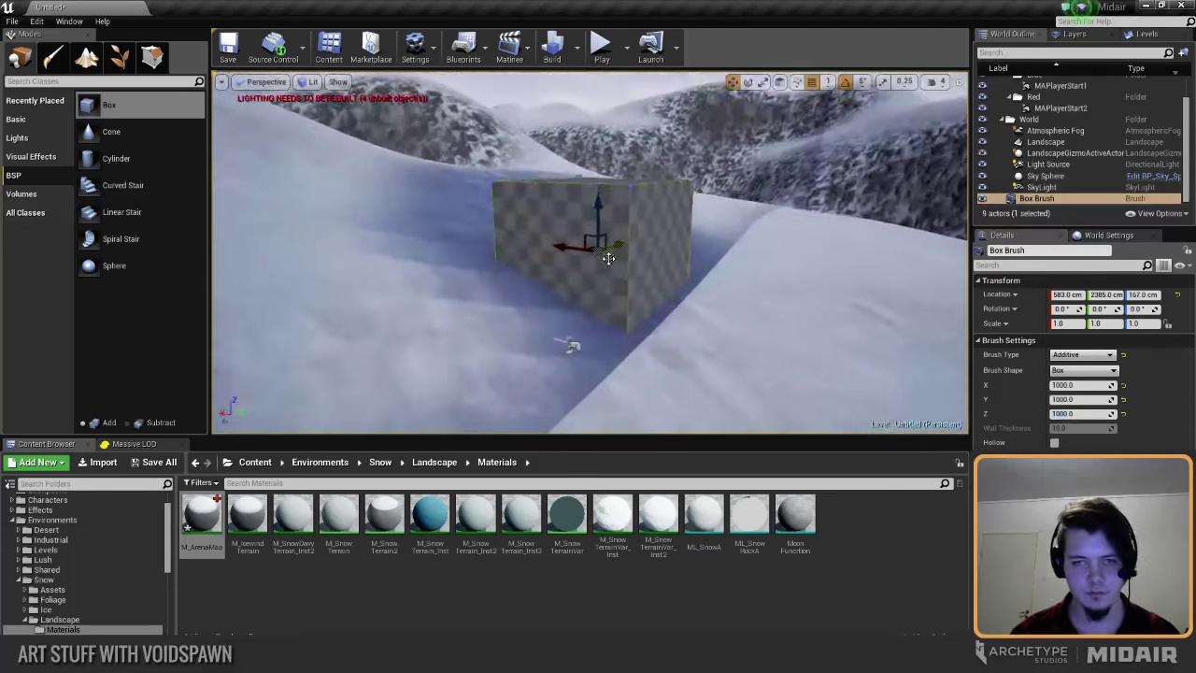
mouse_move(600, 206)
mouse_down()
mouse_move(593, 142)
mouse_move(586, 182)
mouse_up()
key(s)
mouse_move(433, 216)
right_down()
mouse_move(399, 223)
mouse_move(409, 220)
right_up()
key(Escape)
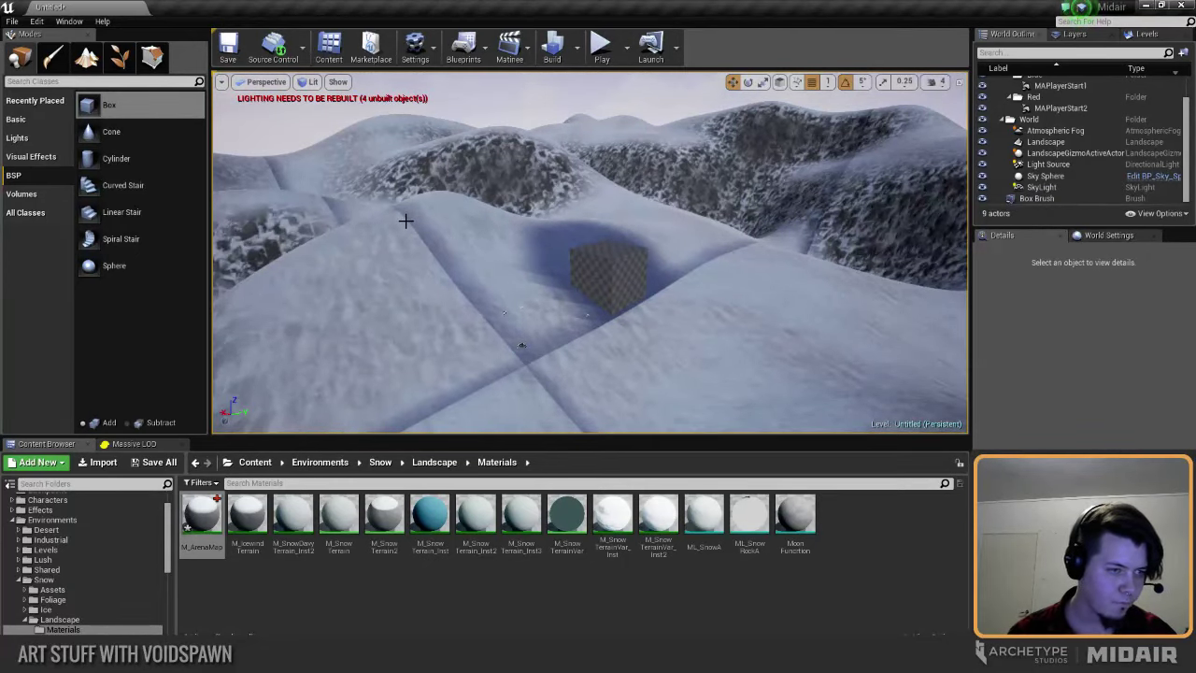
key(a)
mouse_move(483, 252)
right_down()
mouse_move(719, 262)
mouse_move(241, 269)
right_up()
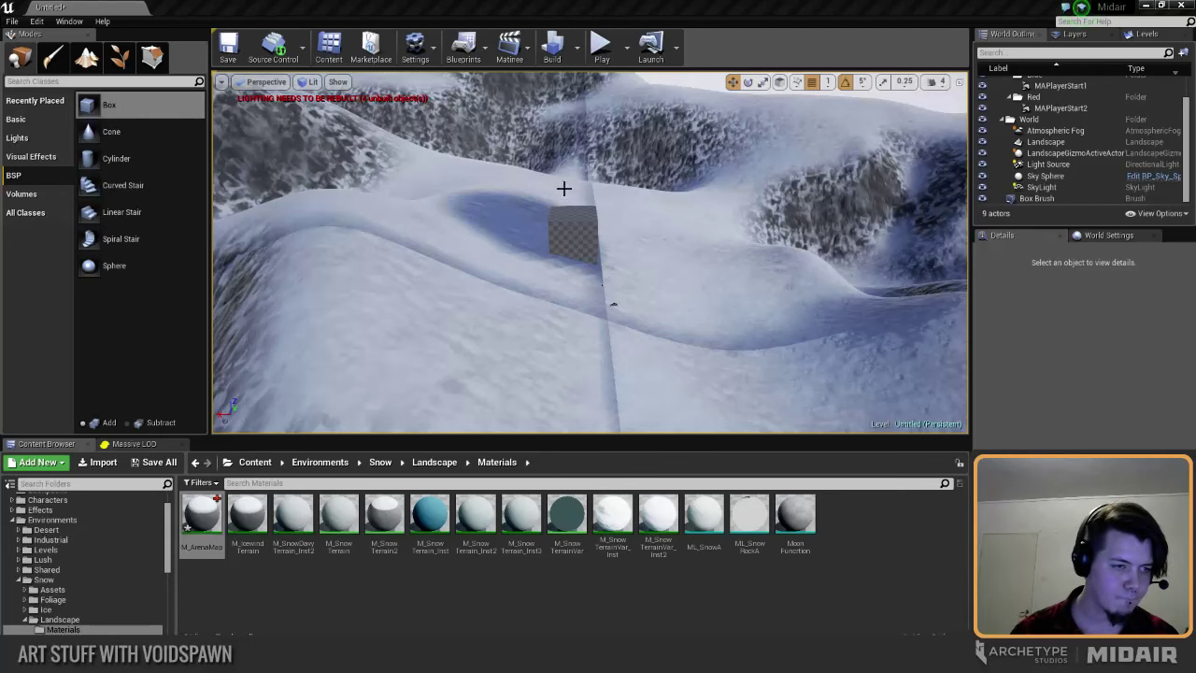
Step: Set the box brush's Z dimension to 10000 and raise the tower to a height of about 4118 cm
mouse_move(565, 189)
right_down()
mouse_move(561, 243)
mouse_move(598, 149)
mouse_move(596, 207)
right_up()
click(500, 281)
right_drag(500, 281, 402, 279)
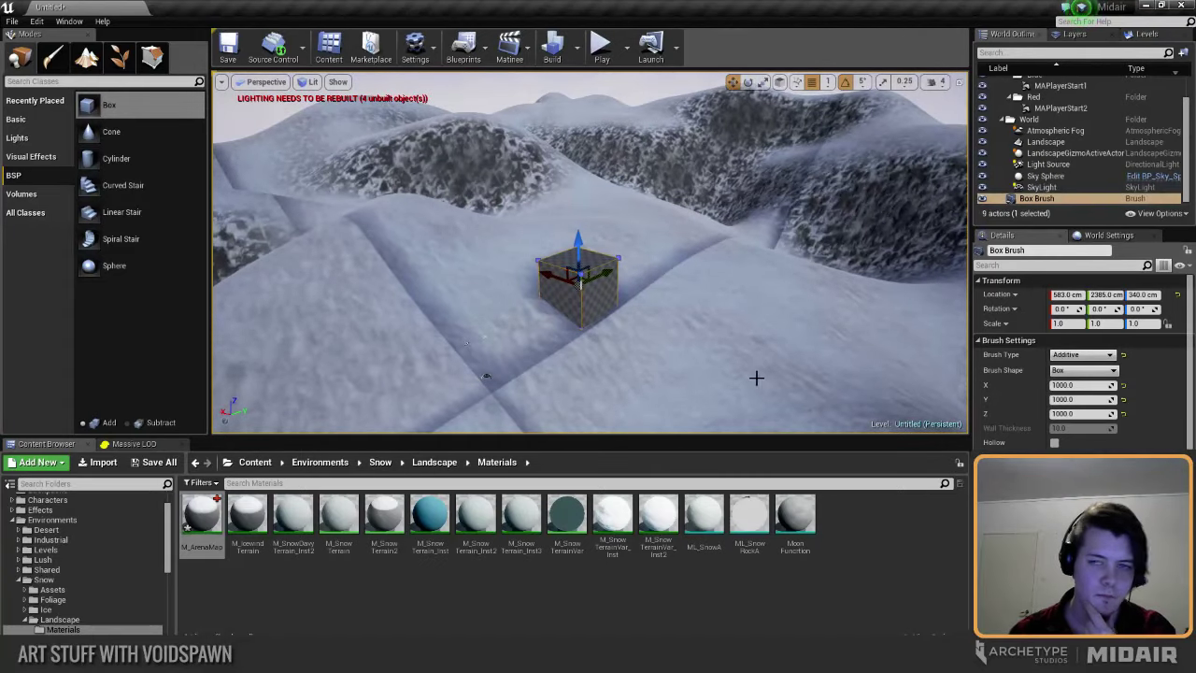
click(1072, 414)
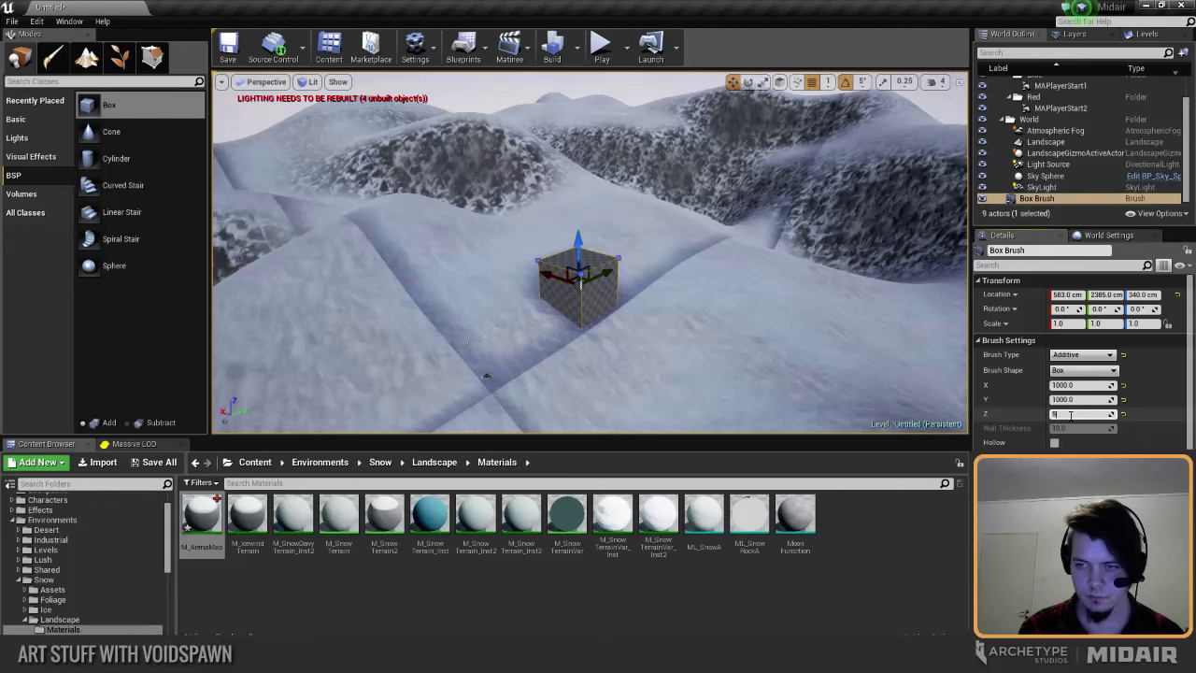
key(Return)
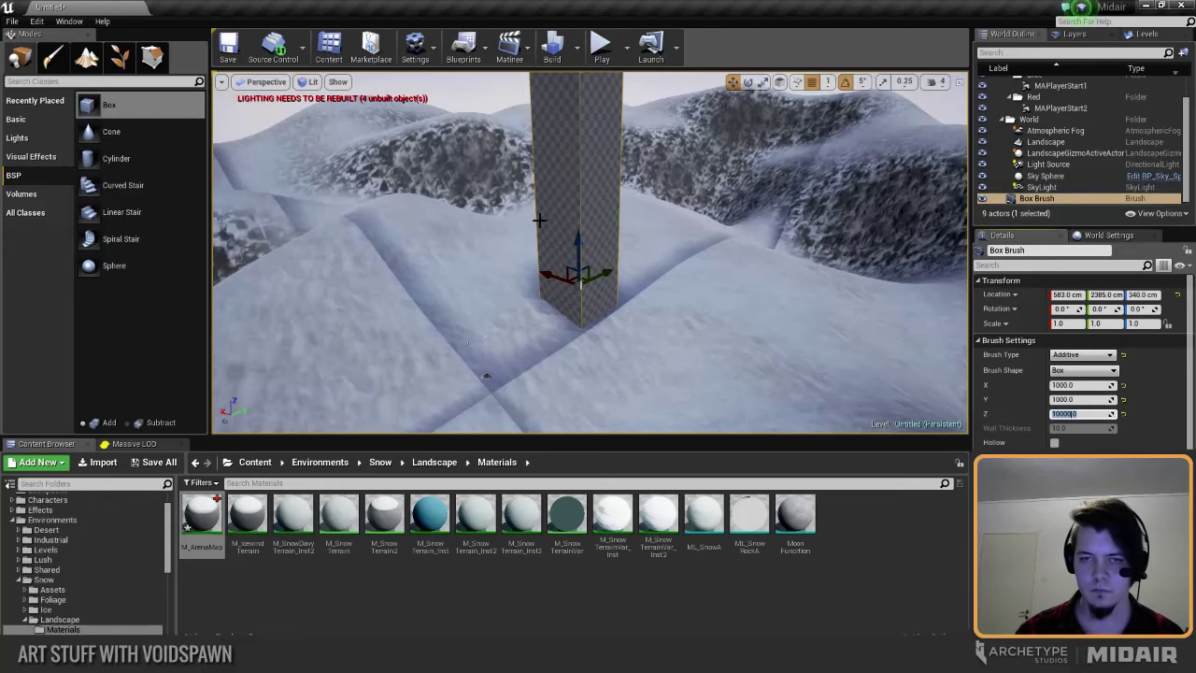
right_drag(539, 221, 617, 196)
drag(607, 206, 610, 108)
right_drag(611, 108, 611, 76)
Step: Set the tower brush's X and Y dimensions to 2000
click(1073, 386)
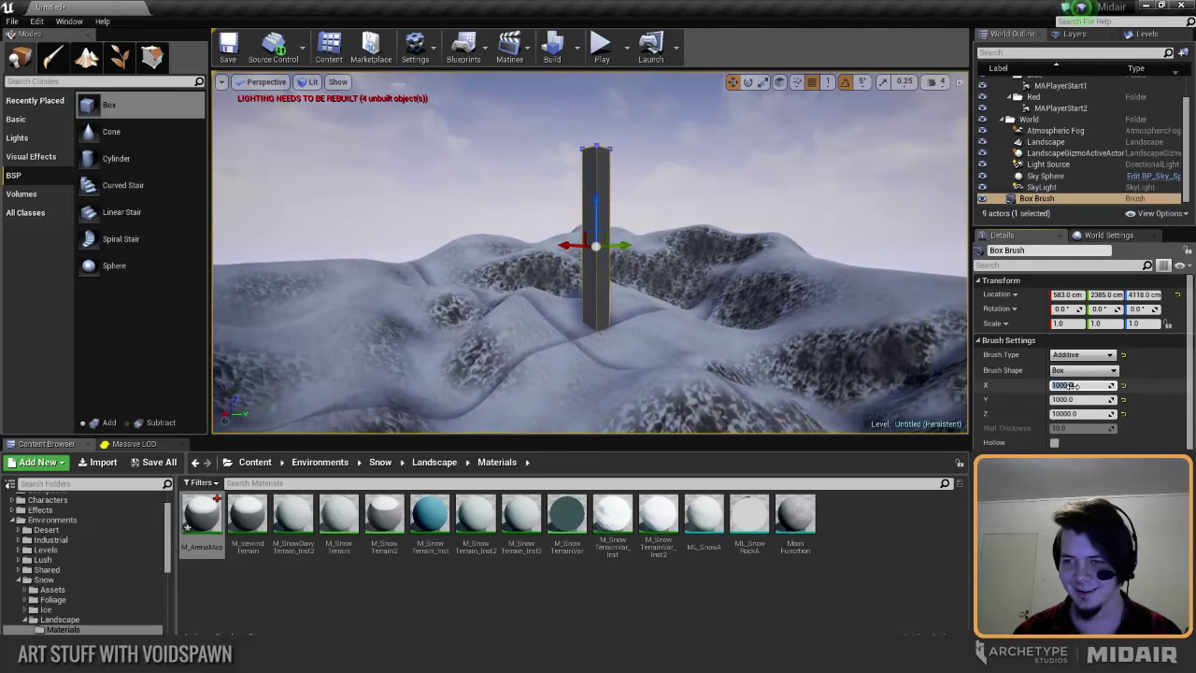
text(2000)
key(Tab)
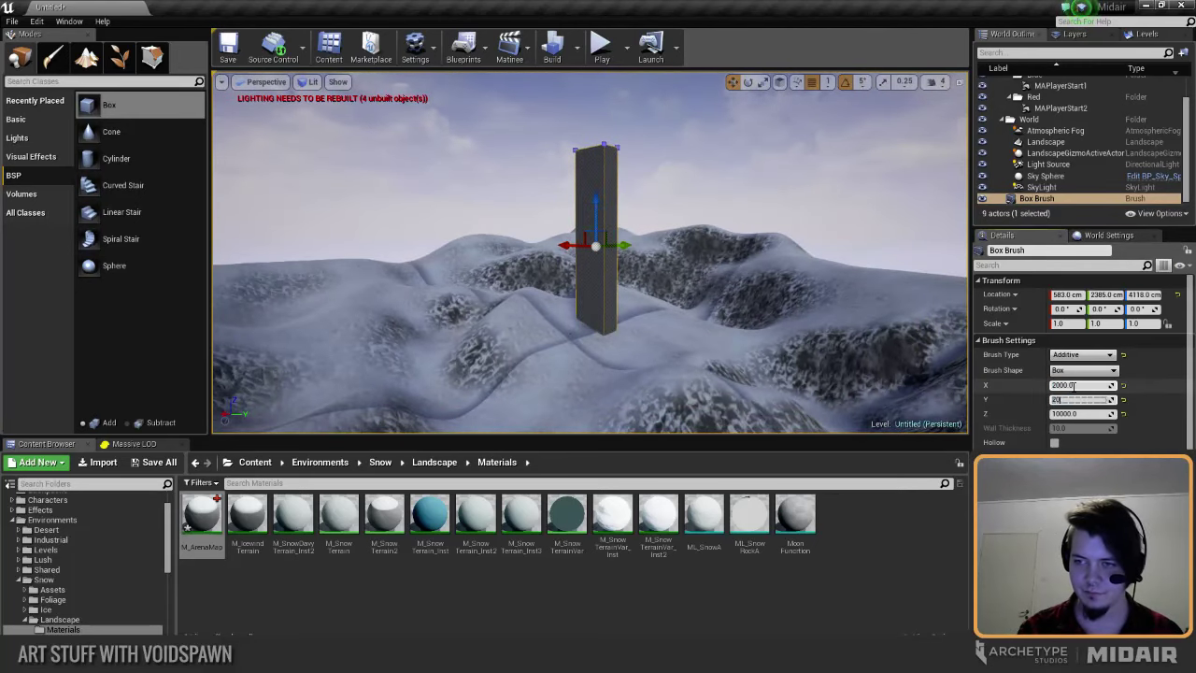
text(2000)
key(Return)
mouse_move(574, 385)
right_down()
mouse_move(522, 371)
mouse_move(538, 327)
mouse_move(577, 378)
mouse_move(581, 368)
right_up()
right_drag(561, 305, 563, 321)
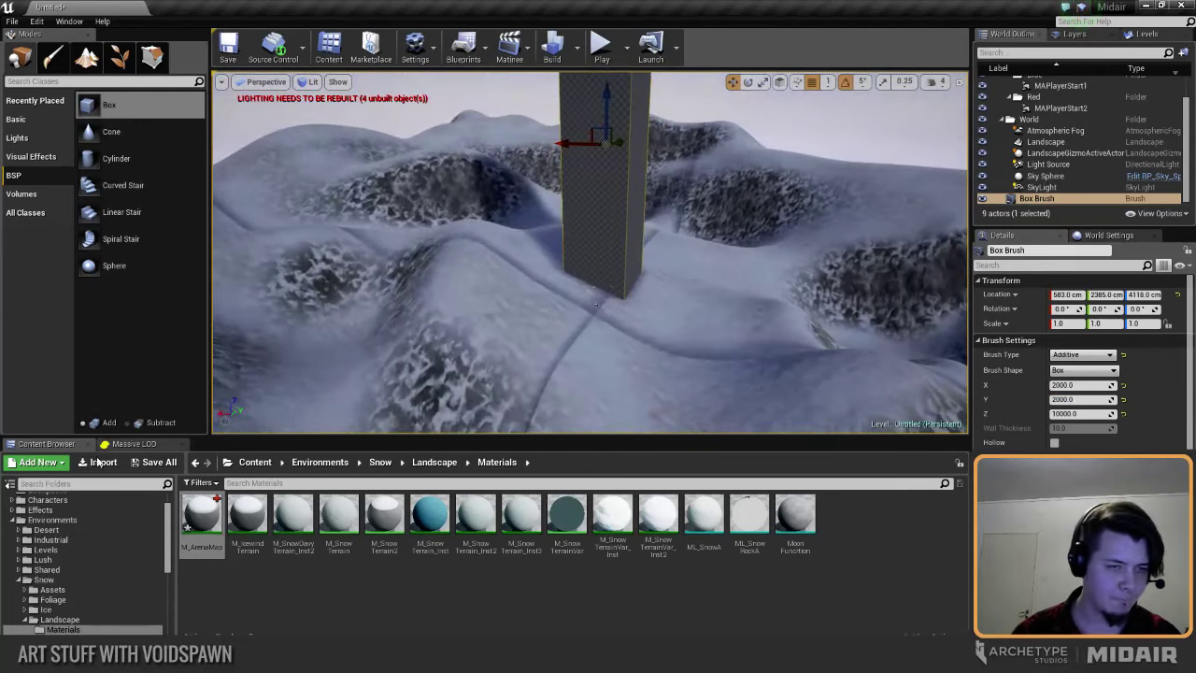
Step: In landscape sculpting, open Characters > Light > Mesh in the project content and place the SKM_LightMale_3P mesh on the snow near the tower
click(86, 58)
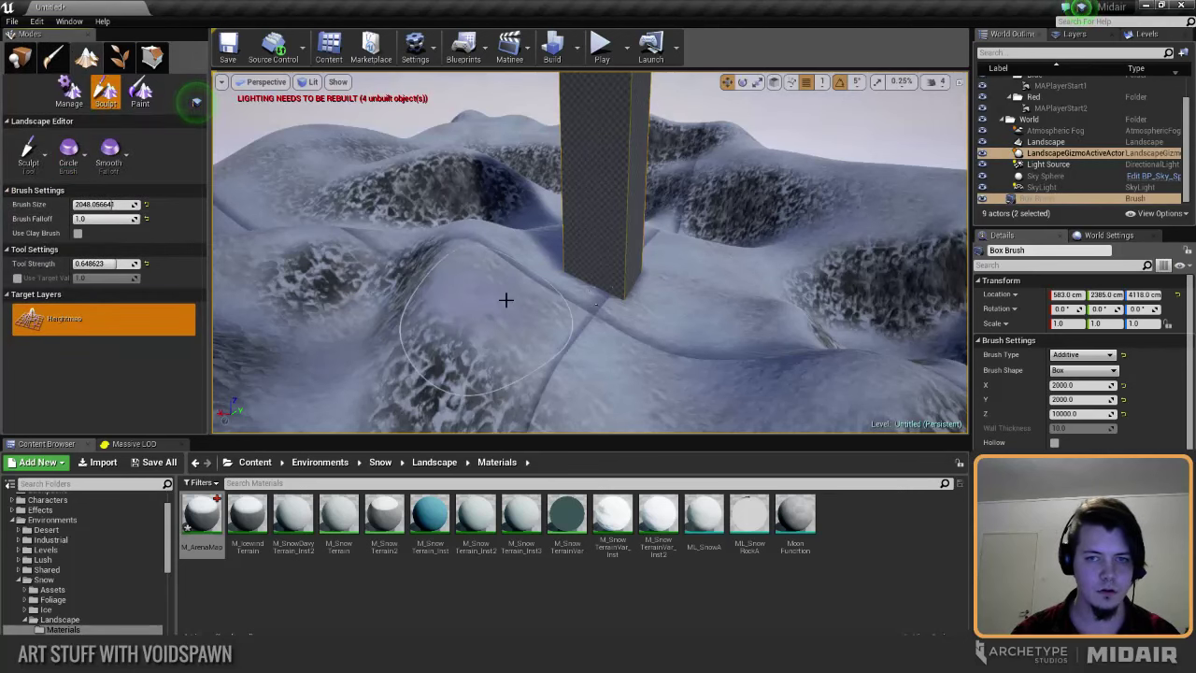
right_drag(506, 299, 512, 295)
scroll(83, 570, up, 2)
click(49, 530)
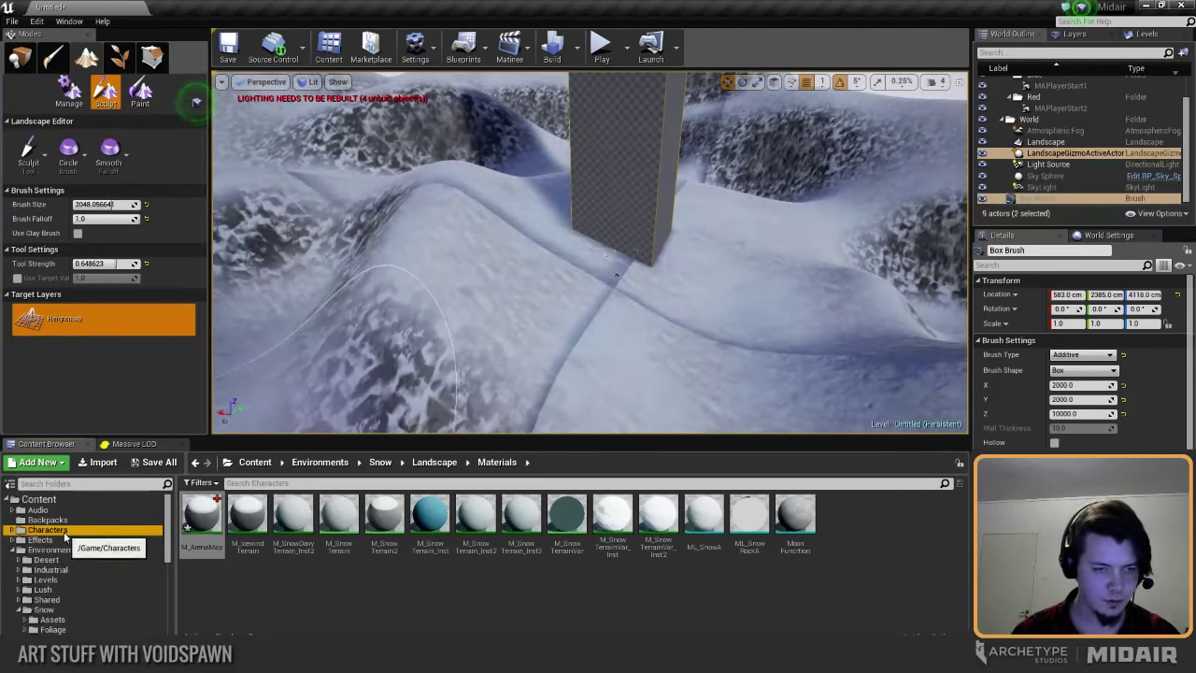
double_click(247, 516)
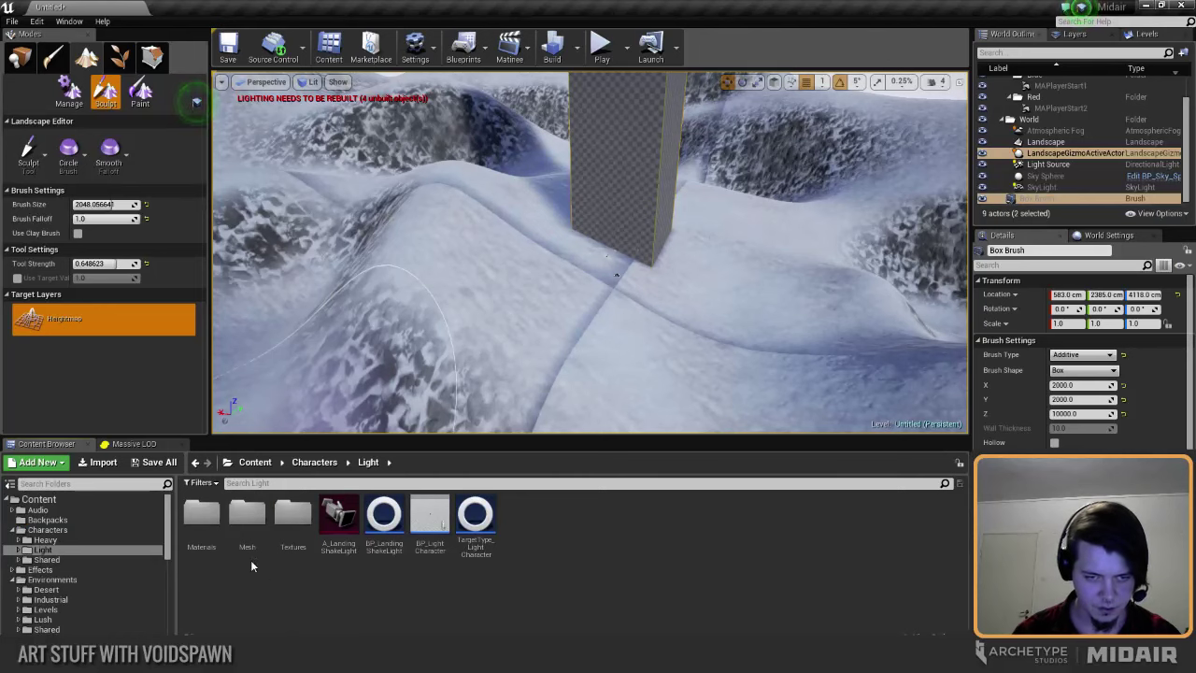
double_click(247, 524)
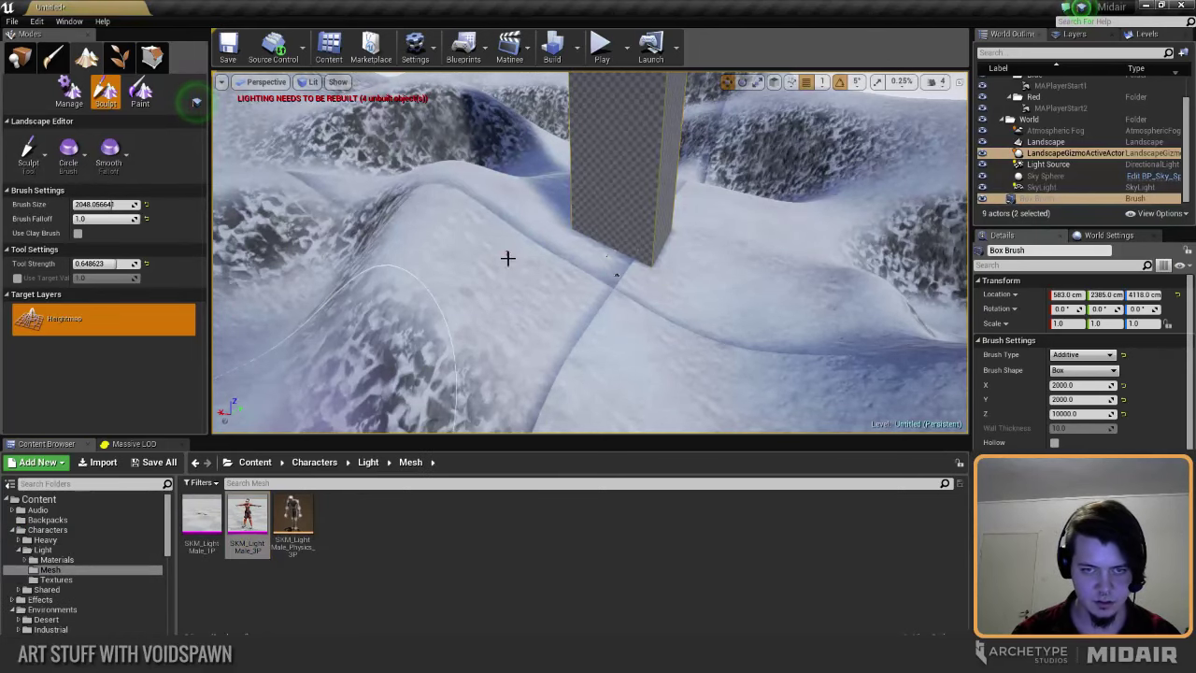
mouse_move(508, 258)
right_down()
mouse_move(493, 260)
mouse_move(497, 280)
mouse_move(523, 250)
mouse_move(543, 338)
right_up()
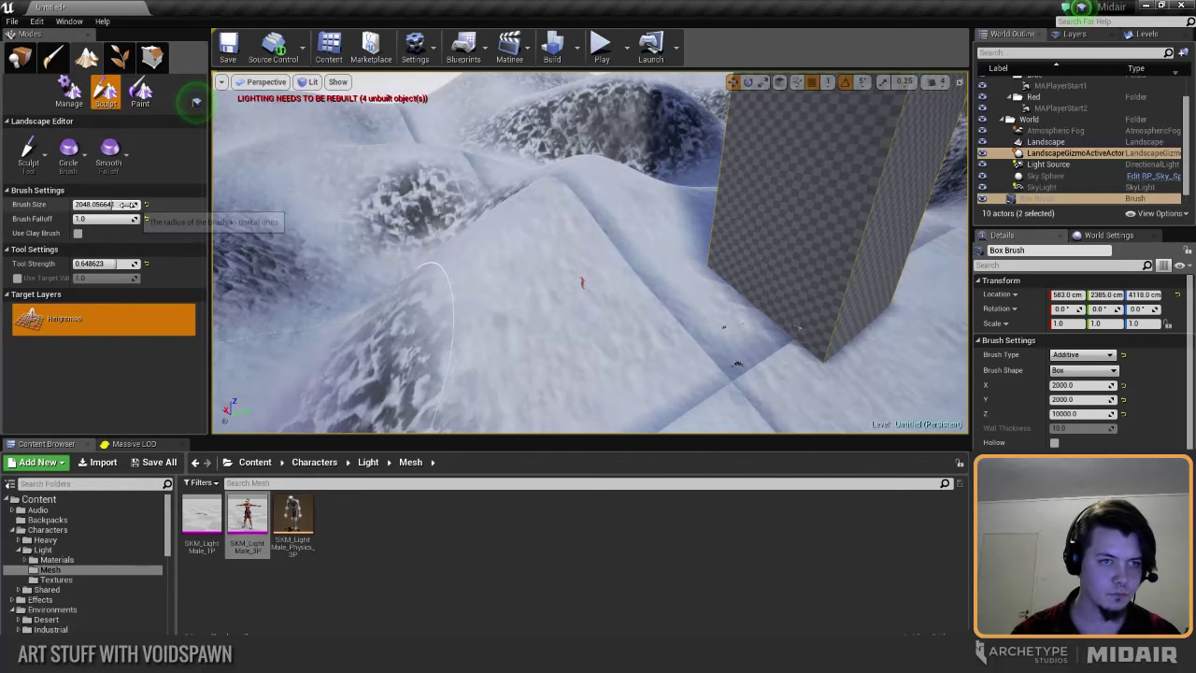
Step: Reduce the sculpt brush size to about 897 and sculpt small rocky bumps on the slopes around the character mesh
drag(126, 204, 89, 205)
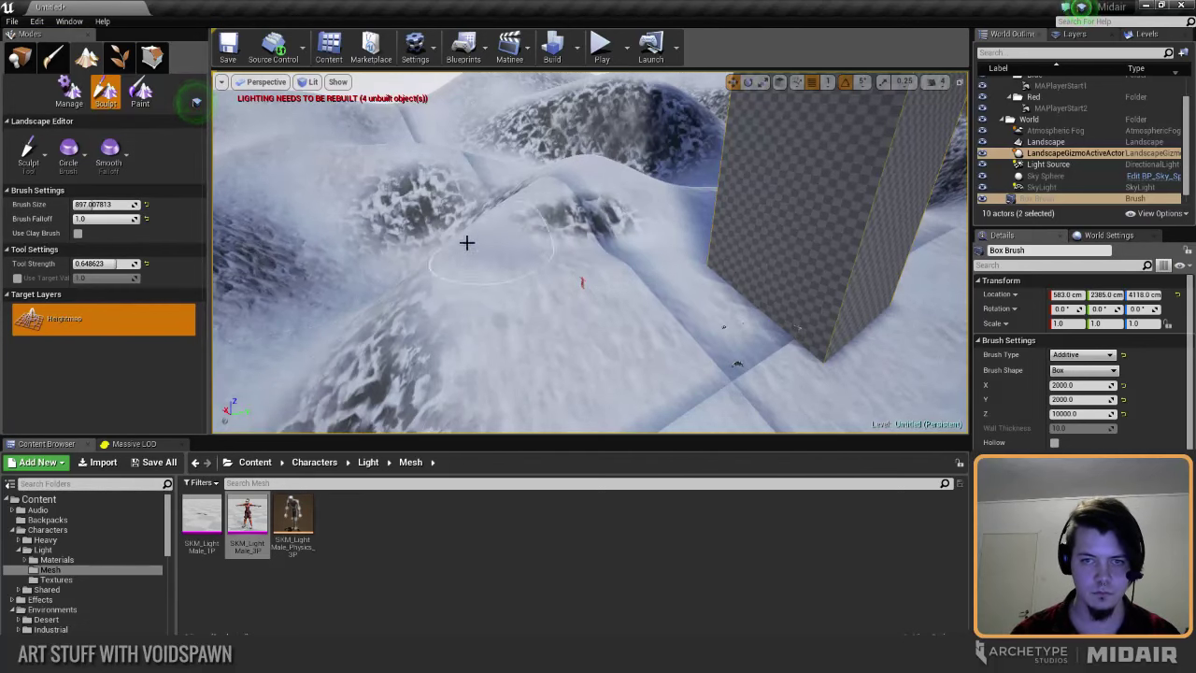
right_drag(466, 242, 558, 188)
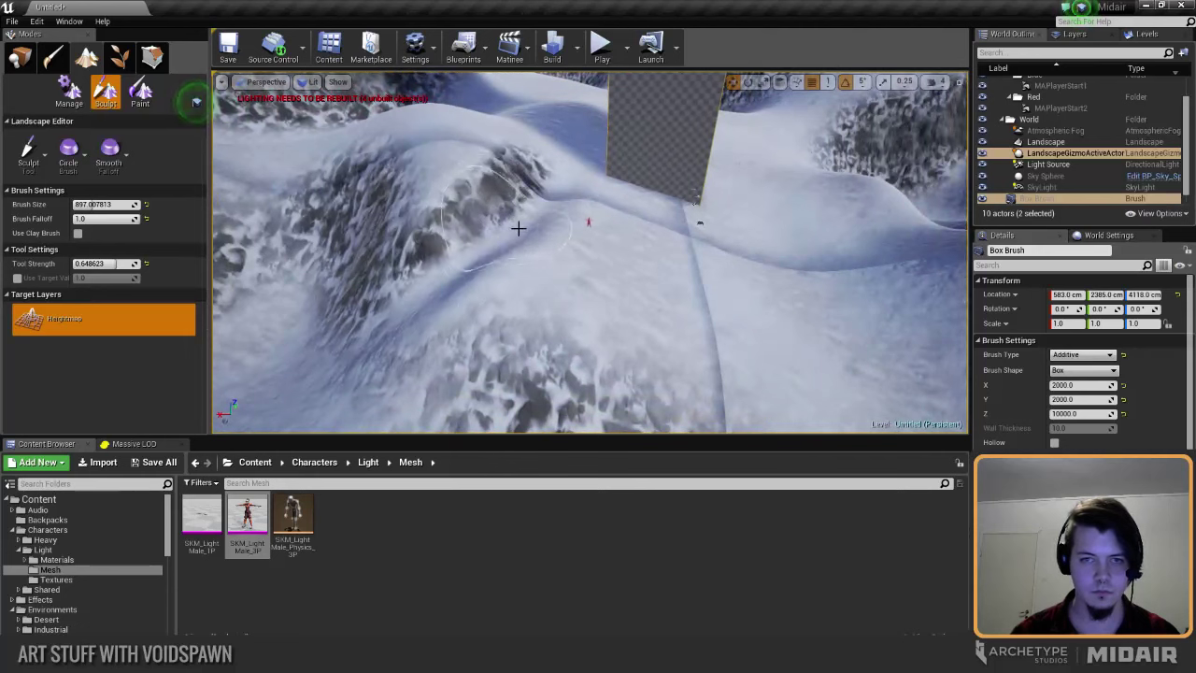
right_drag(491, 271, 502, 275)
drag(502, 275, 563, 273)
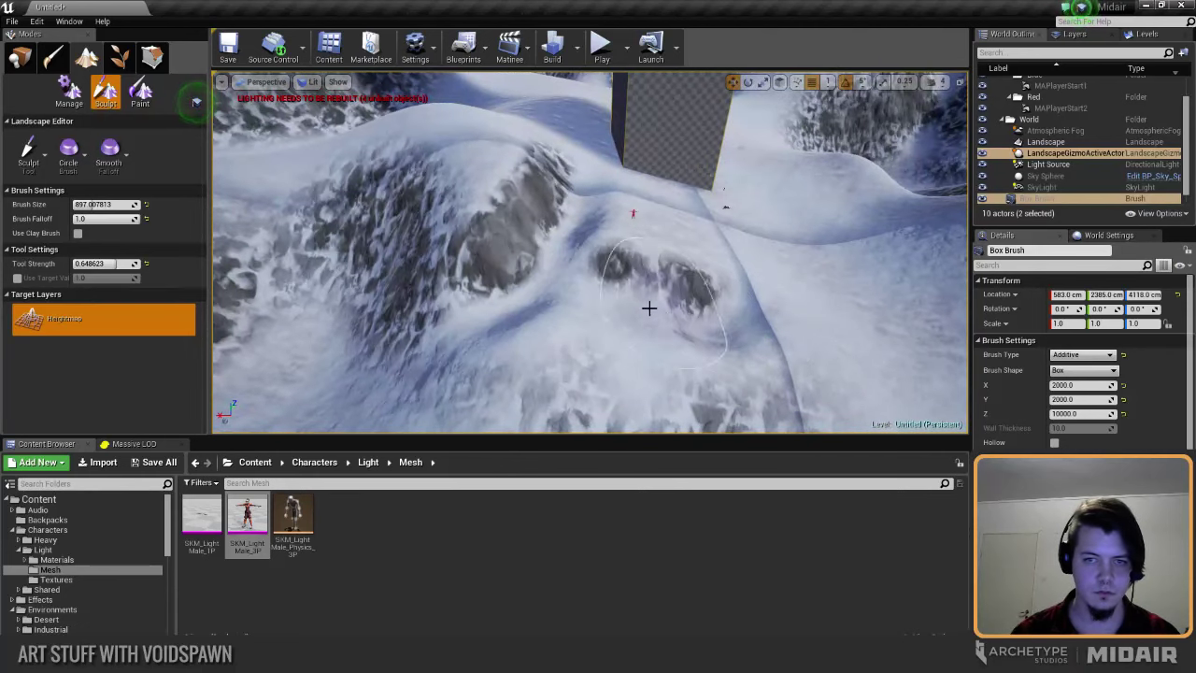
right_drag(533, 340, 517, 297)
mouse_move(762, 349)
right_down()
mouse_move(832, 342)
mouse_move(716, 267)
right_up()
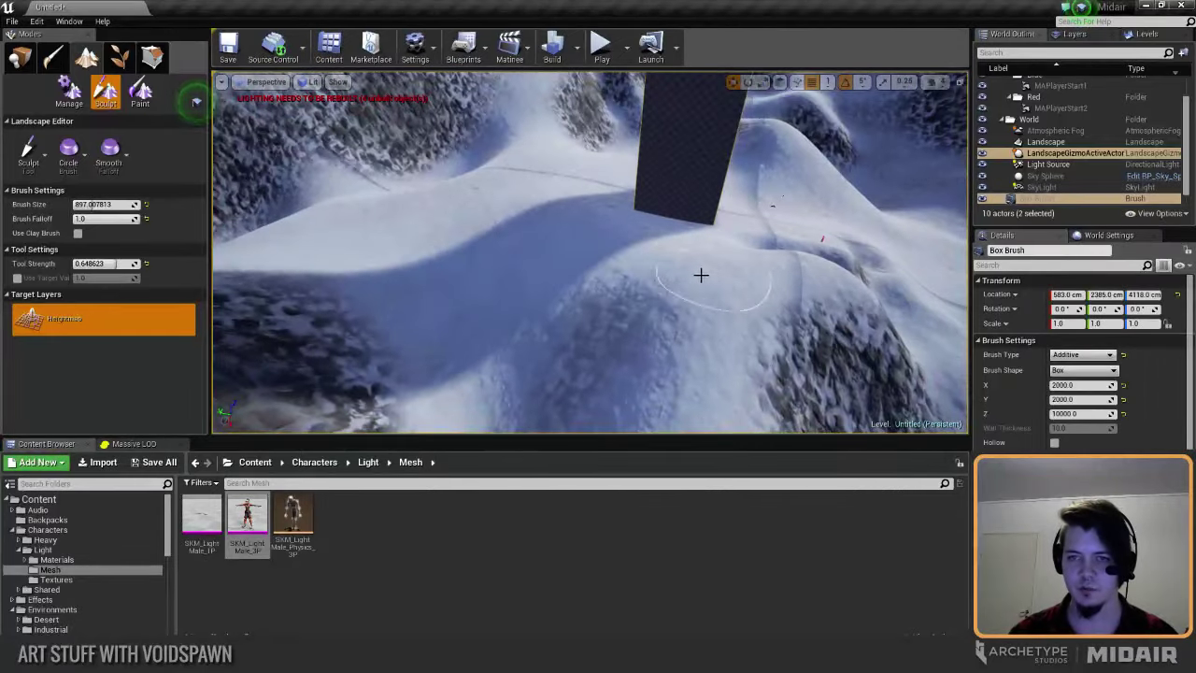
right_drag(484, 298, 651, 269)
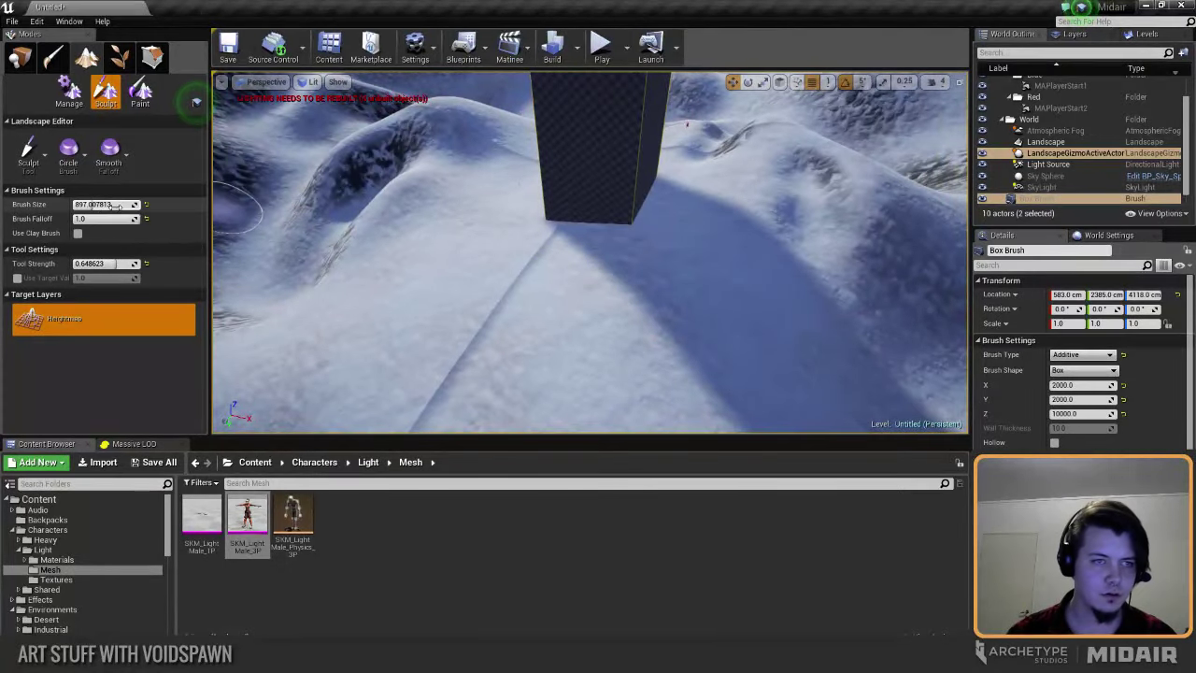
Step: Enlarge the sculpt brush to about 1671 and raise rocky mounds against the tower's base
drag(92, 205, 96, 205)
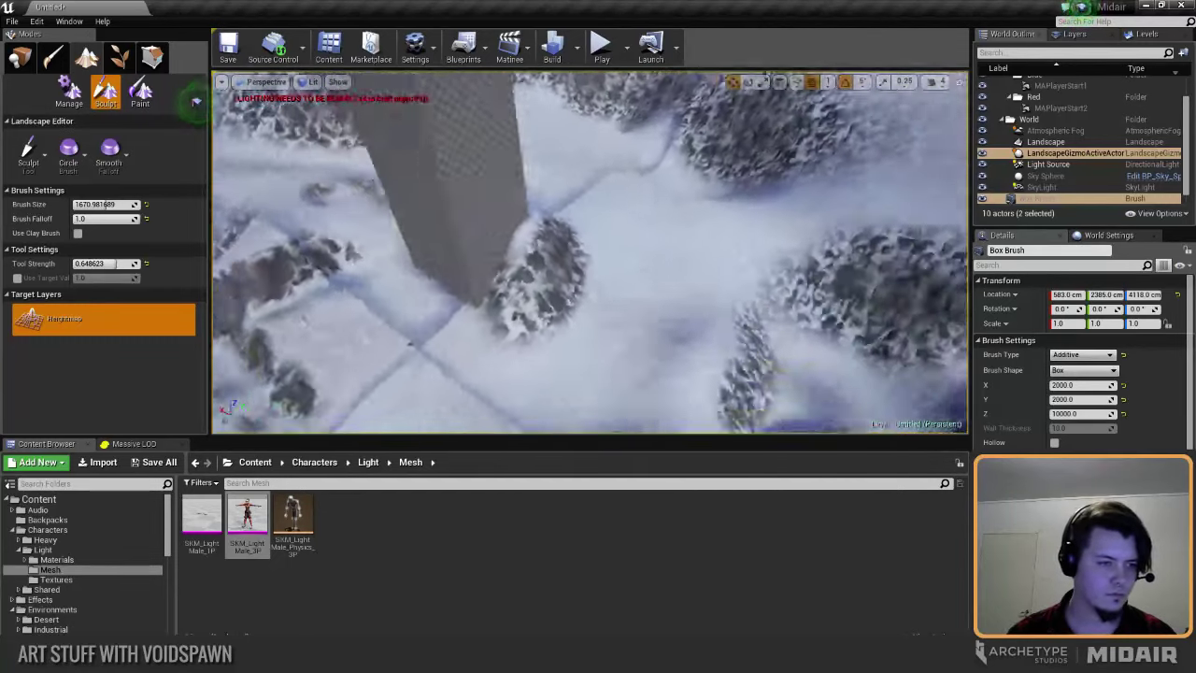
right_drag(546, 285, 523, 253)
drag(523, 254, 561, 249)
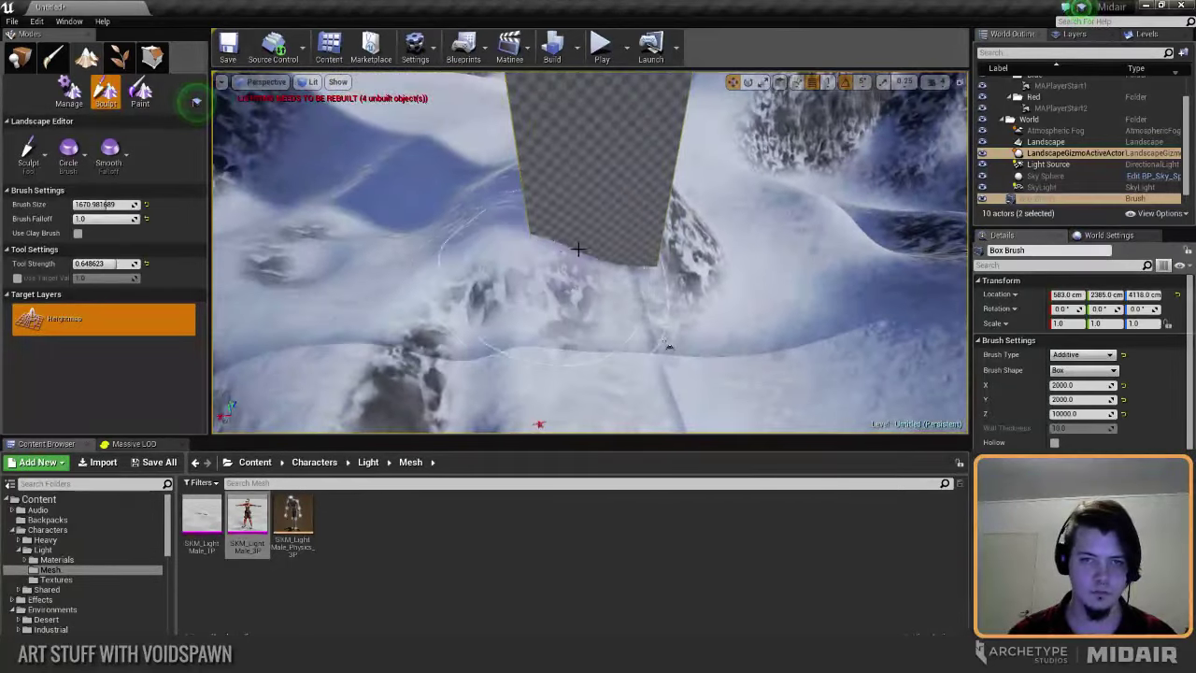
right_drag(560, 249, 470, 227)
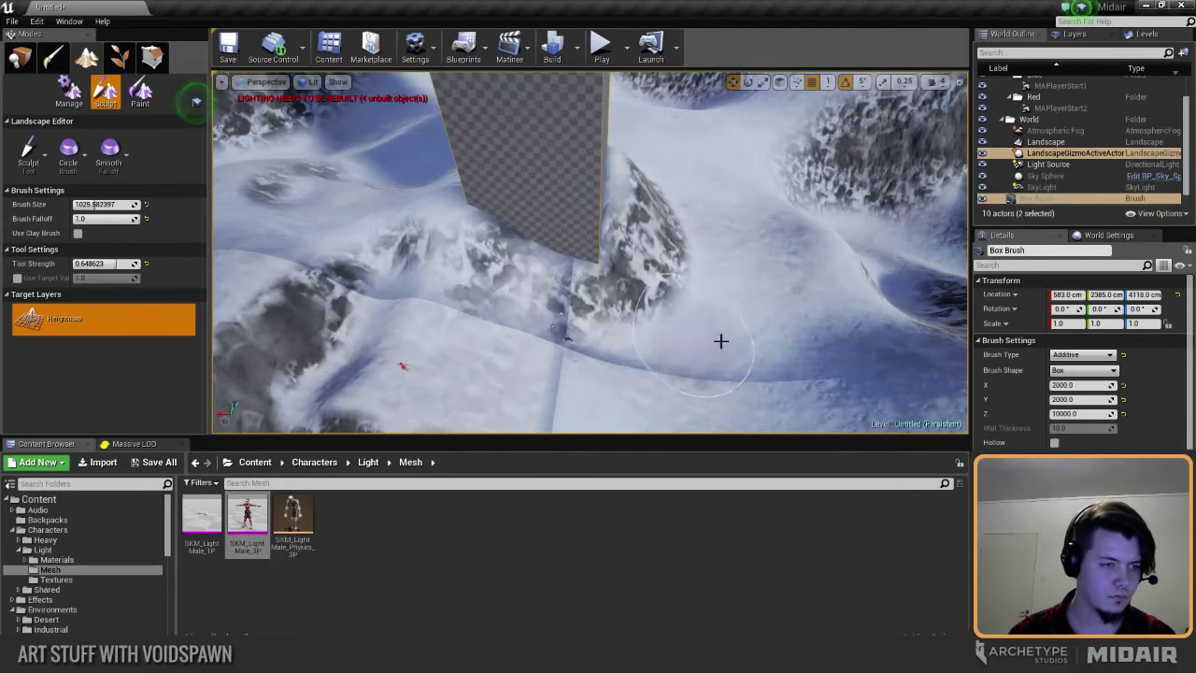
Step: With a brush size of about 1026, sculpt smaller rocky outcrops and spurs running downhill from the tower's base
right_drag(721, 341, 603, 297)
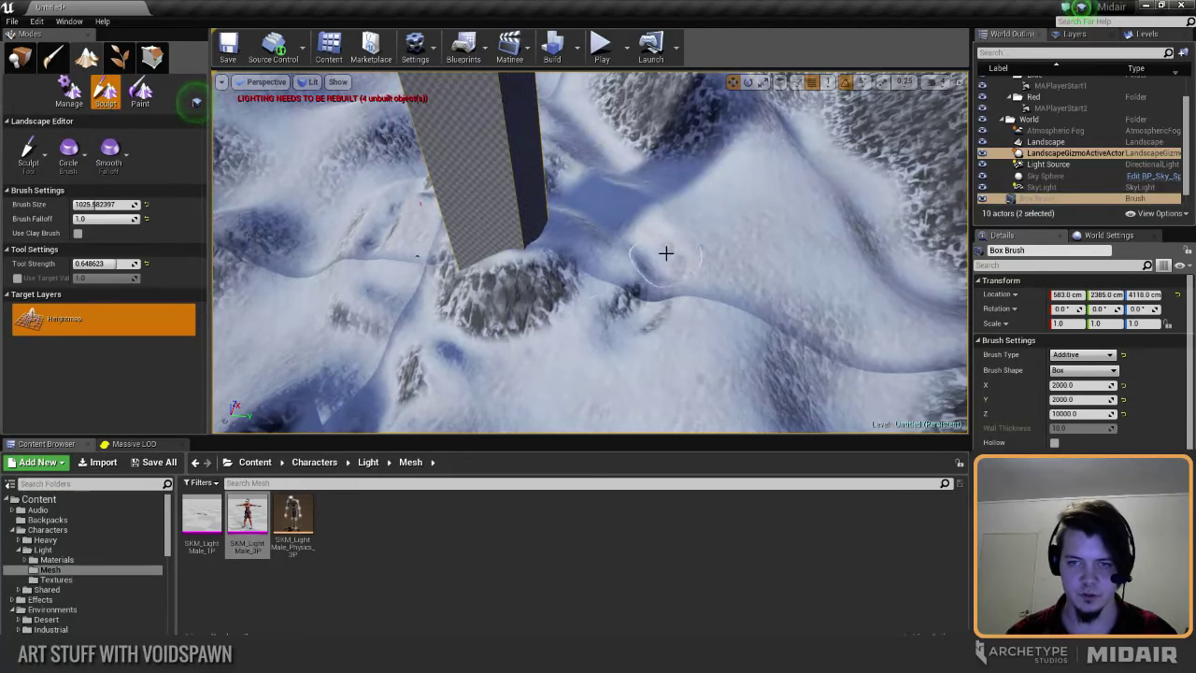
mouse_move(651, 294)
right_down()
mouse_move(622, 359)
mouse_move(620, 320)
right_up()
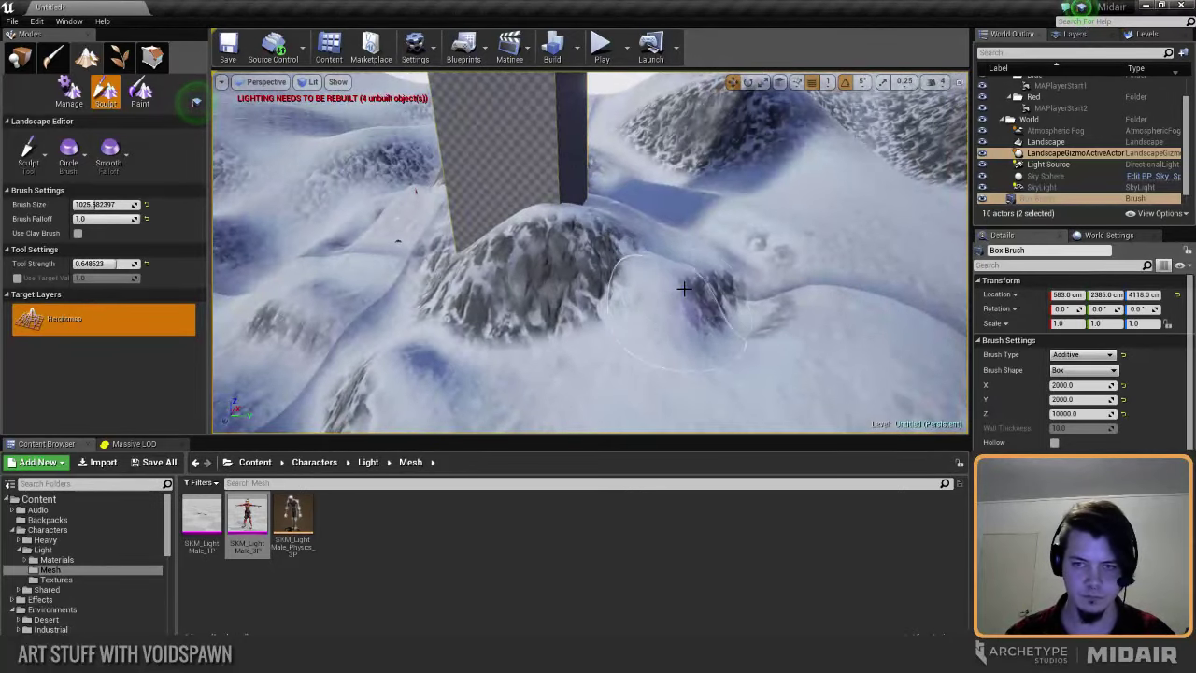
mouse_move(687, 284)
right_down()
mouse_move(604, 252)
mouse_move(579, 288)
right_up()
mouse_move(620, 246)
right_down()
mouse_move(457, 227)
mouse_move(718, 236)
mouse_move(713, 278)
mouse_move(707, 259)
mouse_move(561, 234)
mouse_move(570, 415)
right_up()
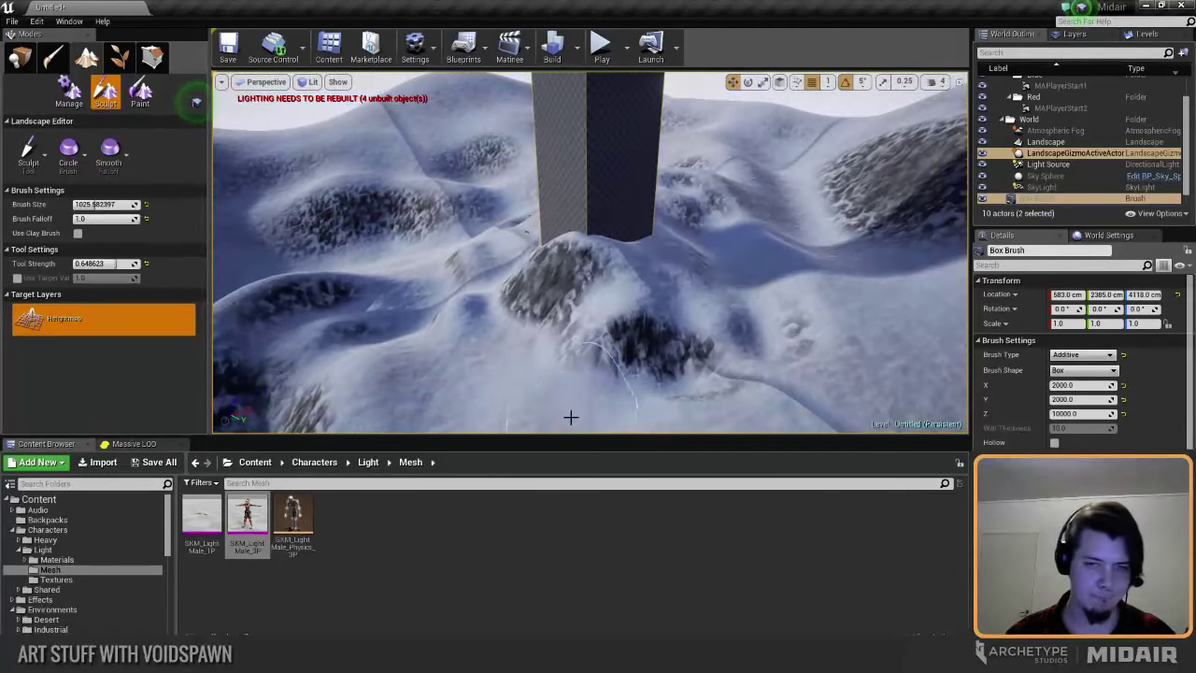
Step: Enlarge the viewport's height and sculpt further rocky detail on the snowy slope below the tower mound
drag(569, 436, 568, 497)
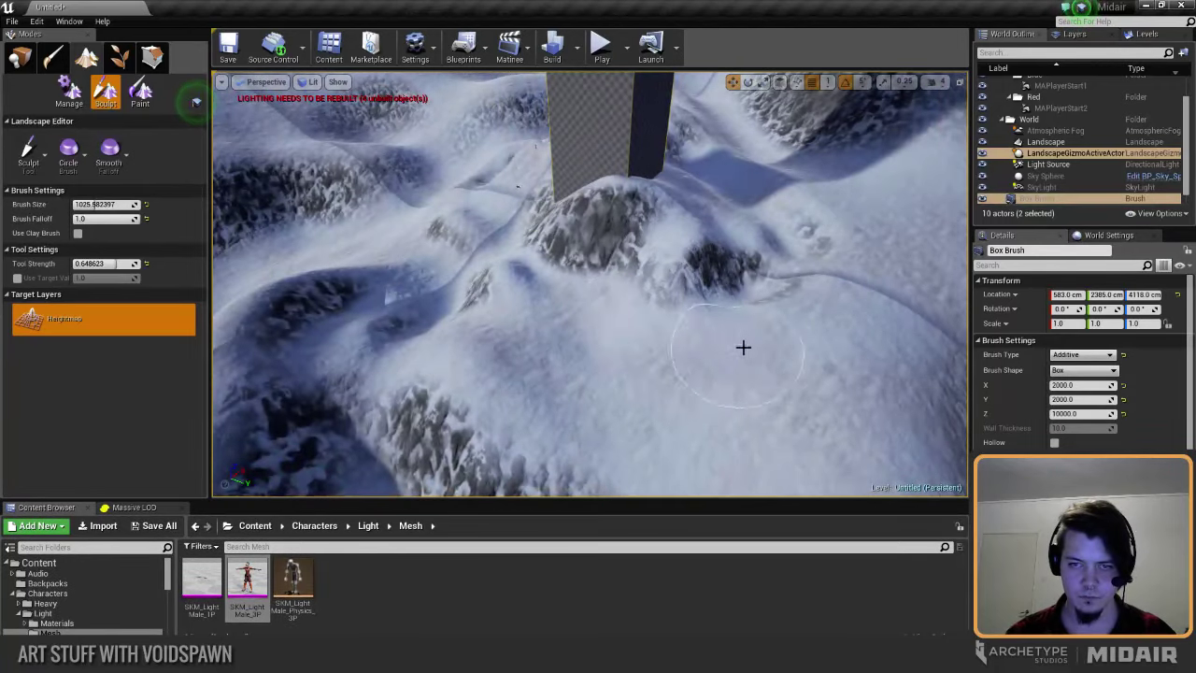
mouse_move(743, 347)
mouse_down()
mouse_move(614, 356)
mouse_move(564, 318)
mouse_move(571, 342)
mouse_up()
mouse_move(571, 342)
right_down()
mouse_move(611, 310)
mouse_move(596, 350)
mouse_move(613, 333)
right_up()
mouse_move(916, 351)
right_down()
mouse_move(934, 359)
mouse_move(921, 383)
mouse_move(933, 344)
right_up()
Step: Apply the Noise tool at brush size 8192 and strength about 0.65 to the slopes around the tower, undoing the last stroke
click(36, 149)
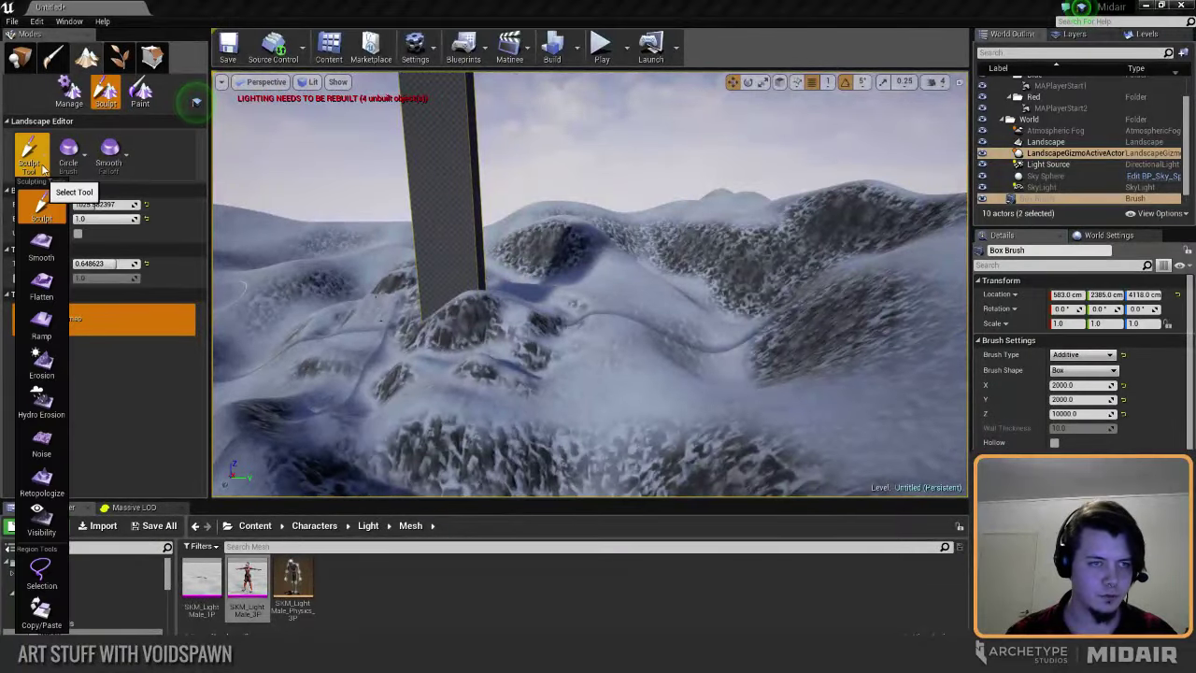
click(42, 446)
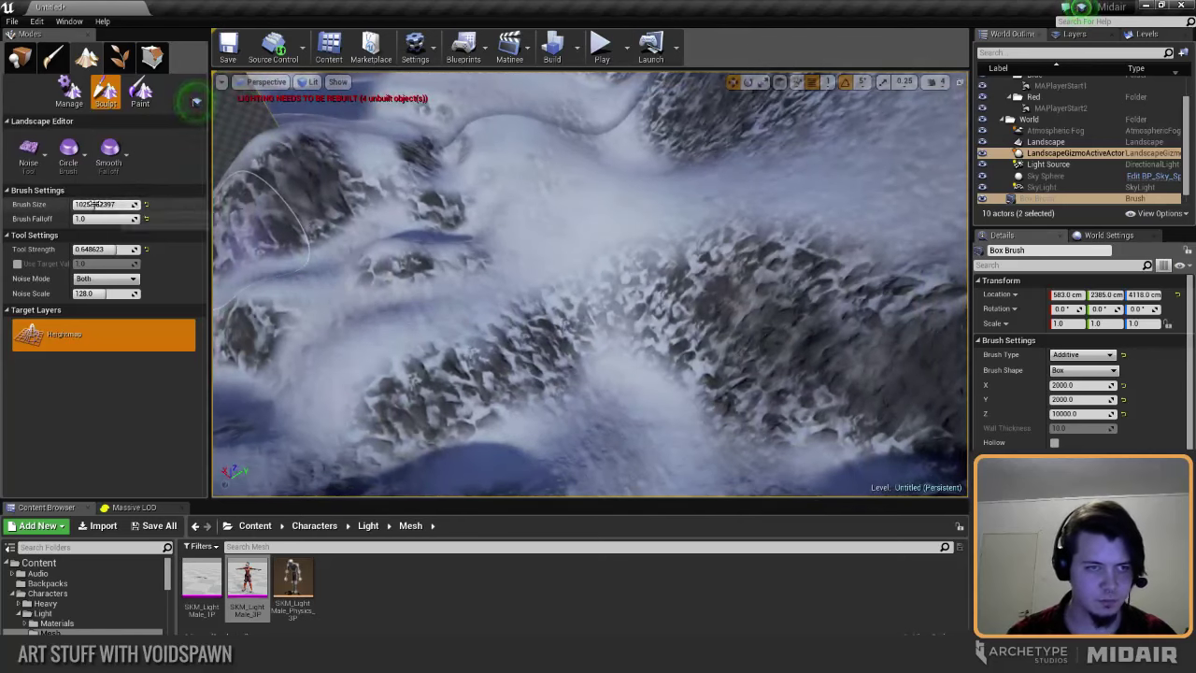
drag(97, 204, 140, 205)
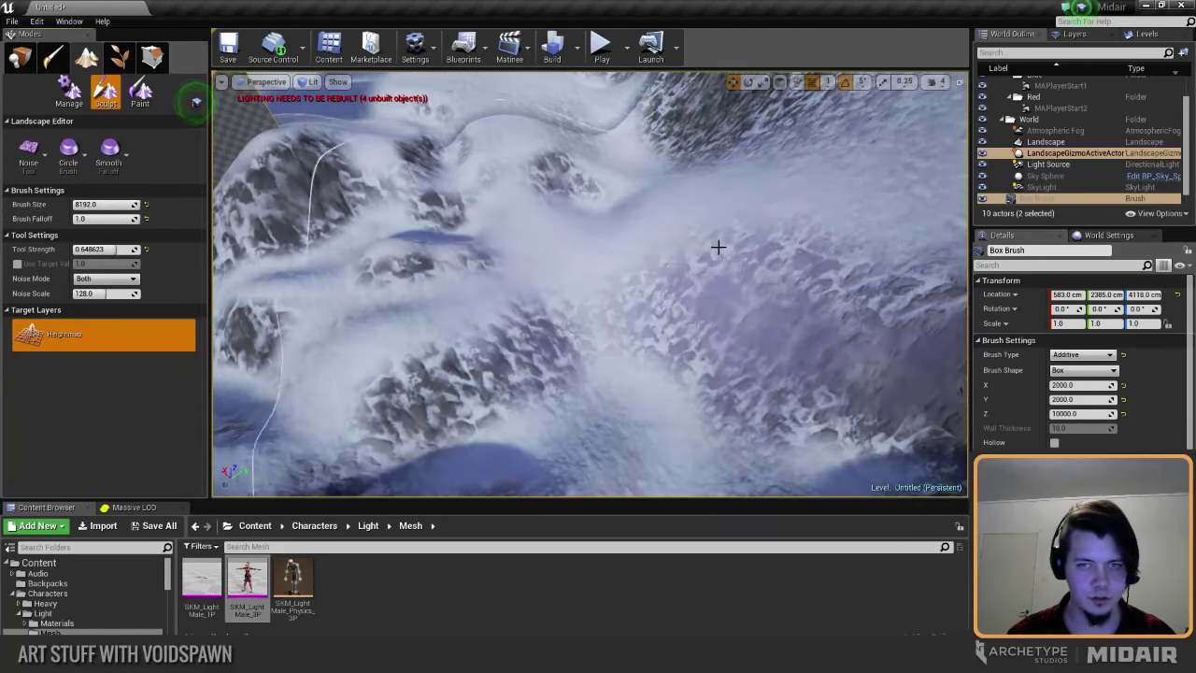
drag(716, 247, 694, 250)
mouse_move(693, 251)
right_down()
mouse_move(691, 239)
mouse_move(689, 253)
right_up()
drag(126, 205, 139, 204)
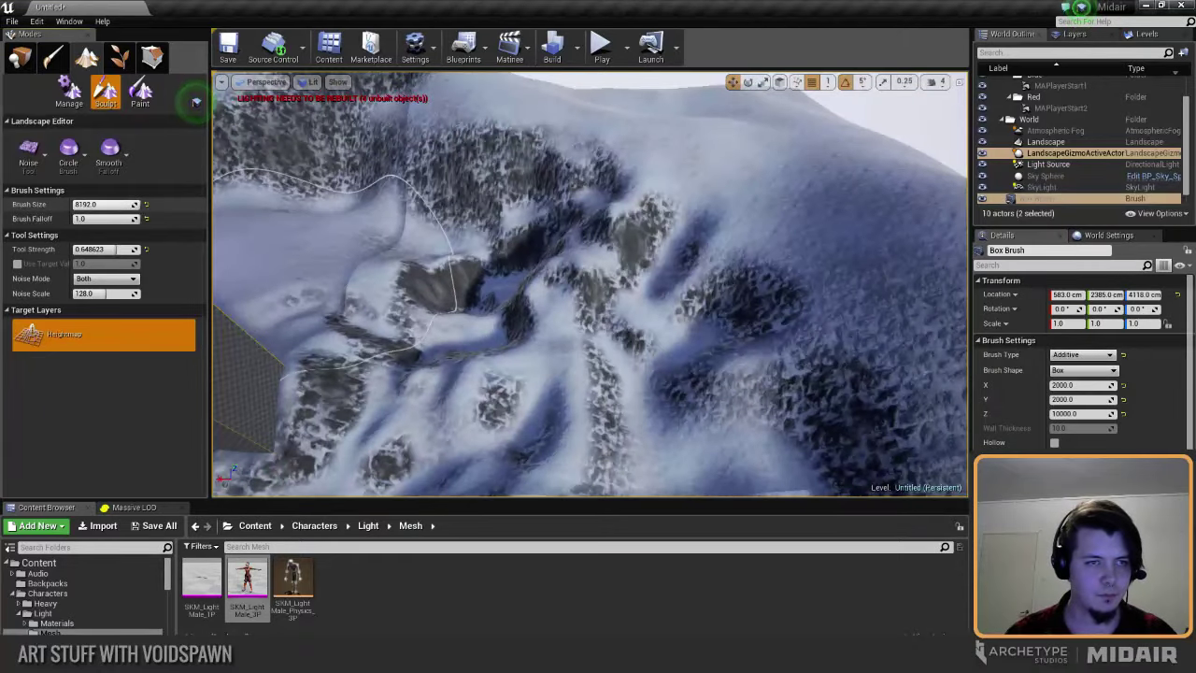
click(564, 262)
key(ctrl+z)
Step: Lower the noise strength to about 0.28 and apply noise to the hills surrounding the tower
drag(109, 249, 91, 250)
mouse_move(540, 187)
right_down()
mouse_move(523, 193)
mouse_move(559, 198)
mouse_move(547, 203)
right_up()
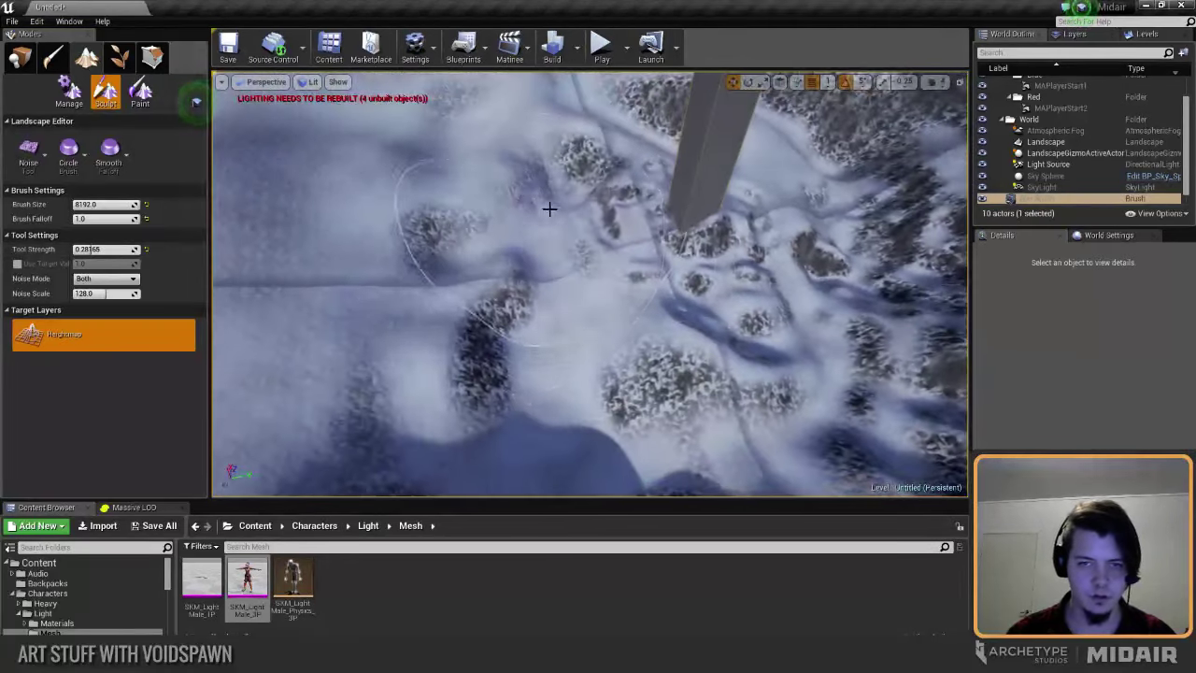
mouse_move(486, 329)
right_down()
mouse_move(492, 248)
mouse_move(487, 337)
right_up()
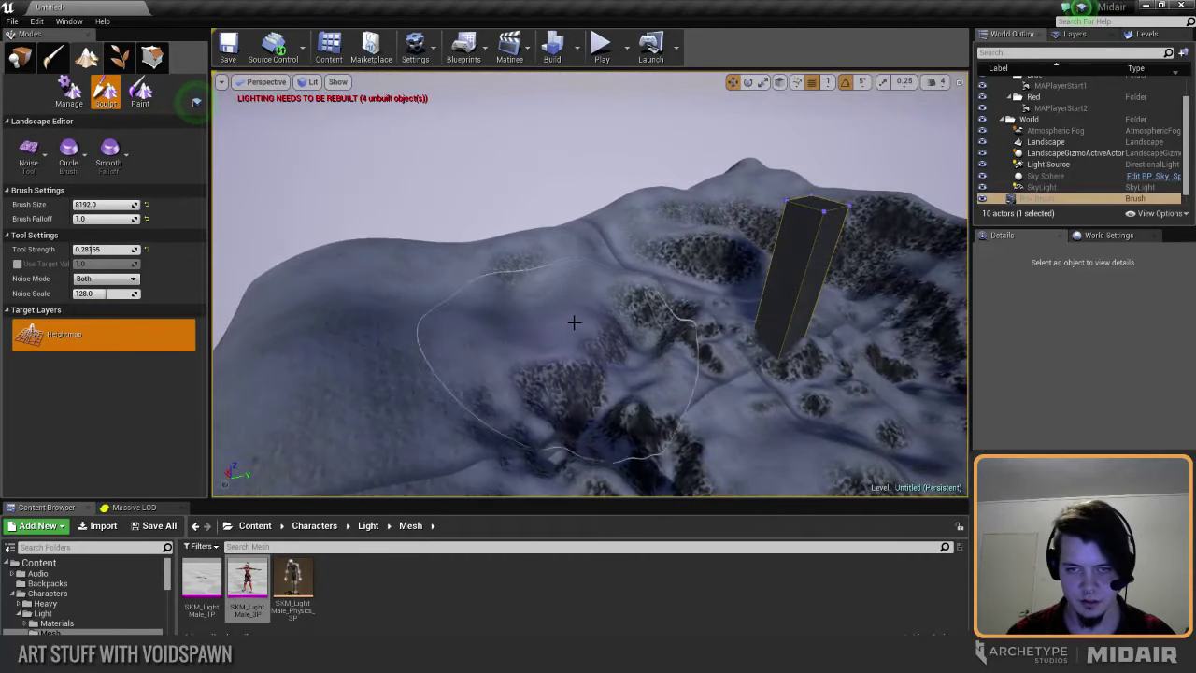
Step: Reduce the noise strength to about 0.17 and roughen the outer slopes and smooth snow areas farther from the tower
right_drag(434, 390, 549, 346)
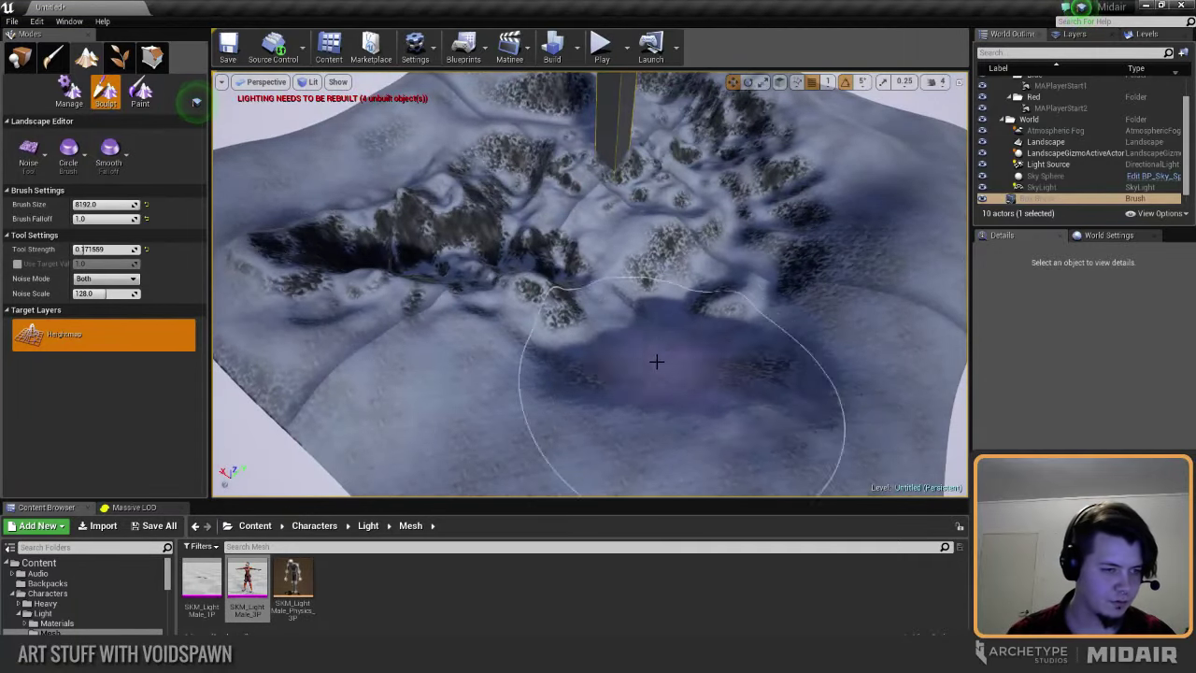
mouse_move(628, 362)
right_down()
mouse_move(641, 363)
mouse_move(649, 325)
right_up()
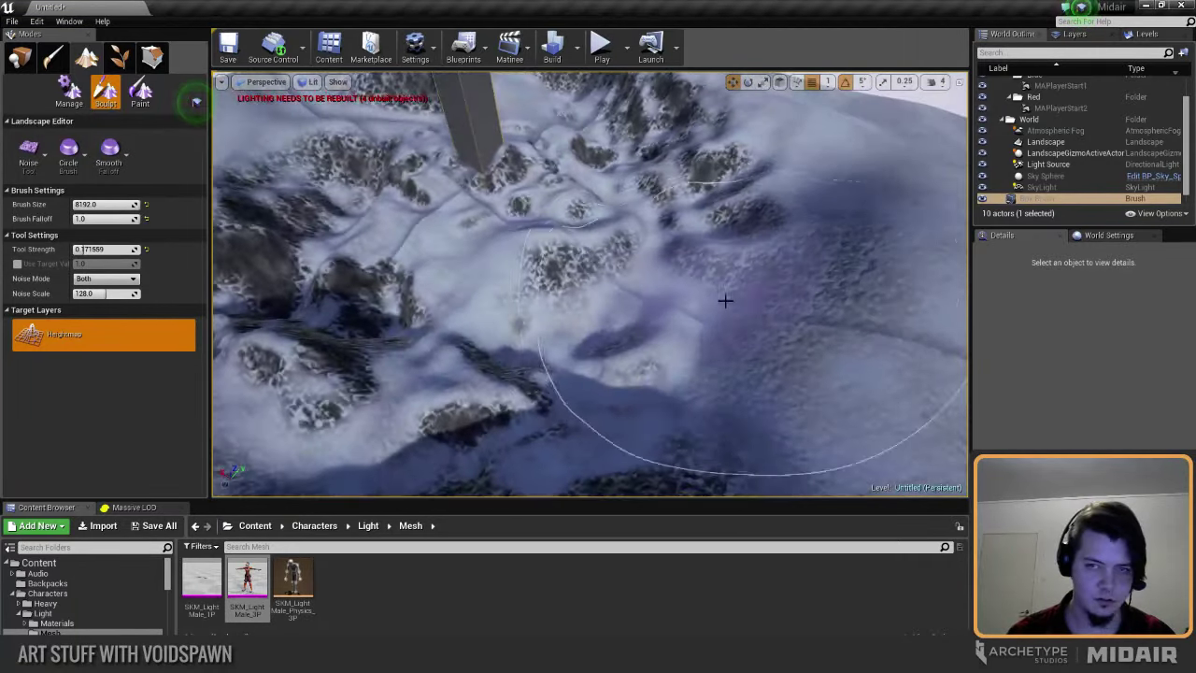
right_drag(705, 299, 722, 280)
mouse_move(523, 336)
right_down()
mouse_move(523, 358)
mouse_move(529, 323)
right_up()
click(523, 358)
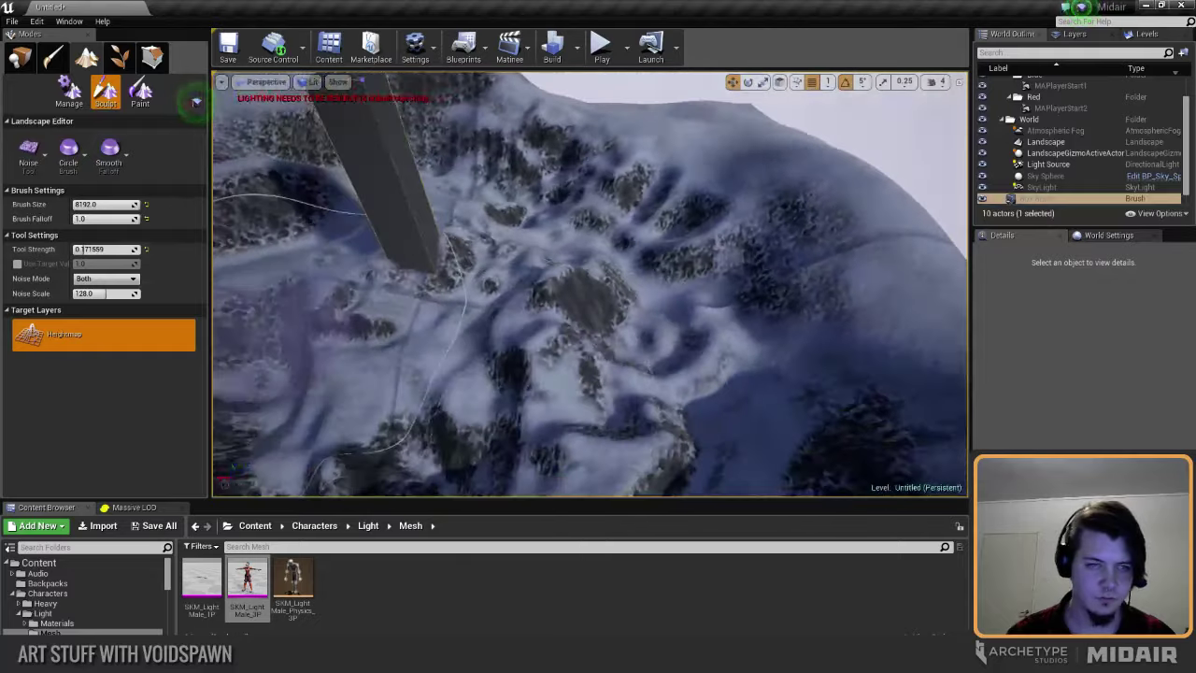
Step: Flatten the bumpy terrain beside the tower with the Flatten tool at brush size 8192
click(34, 155)
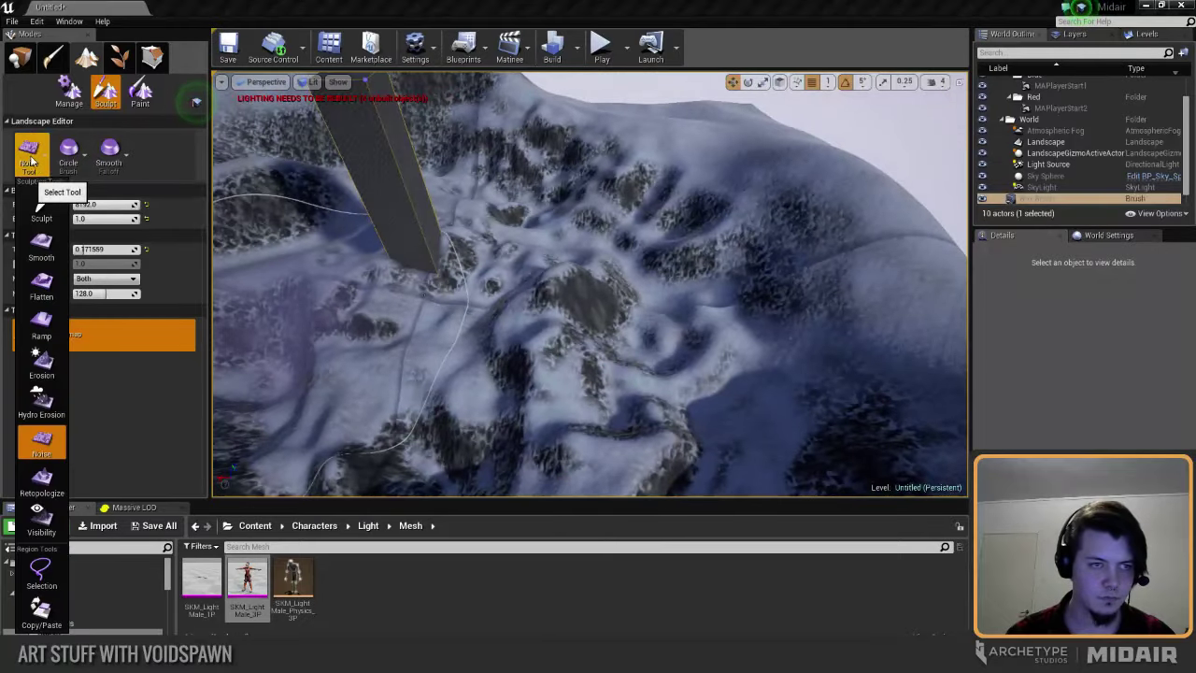
click(47, 282)
right_drag(374, 290, 457, 290)
drag(457, 291, 626, 311)
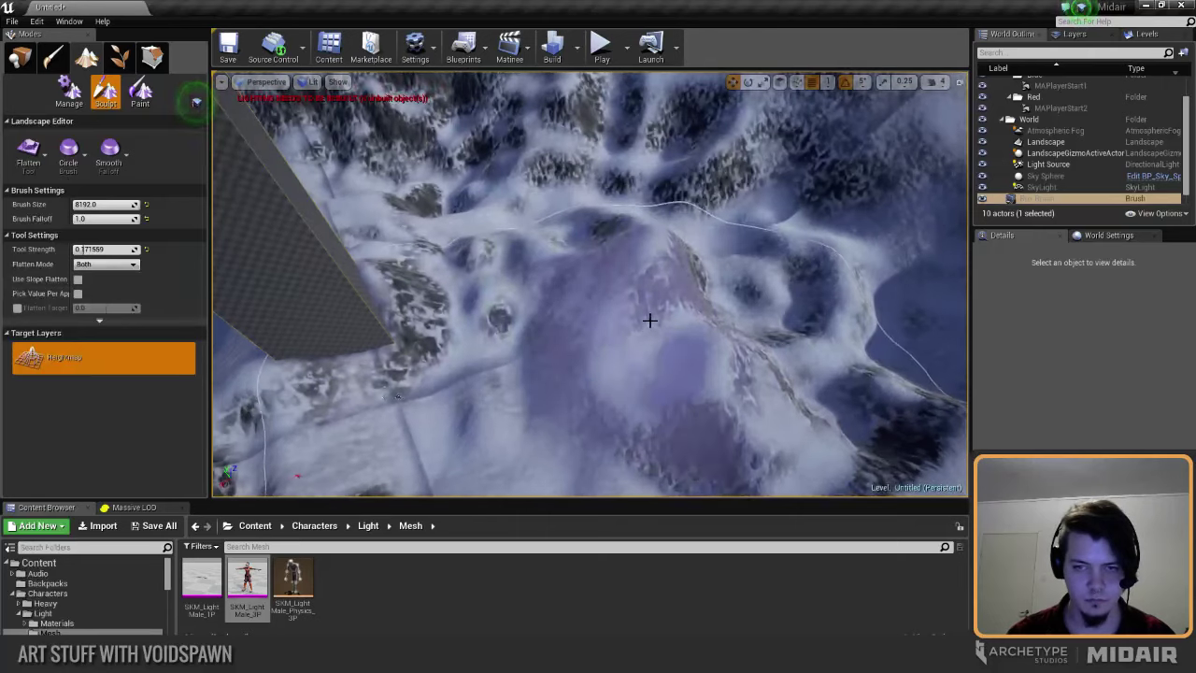
right_drag(482, 335, 400, 320)
Step: Switch to placing actors and duplicate the tower's box brush to a spot beside the tower
click(20, 58)
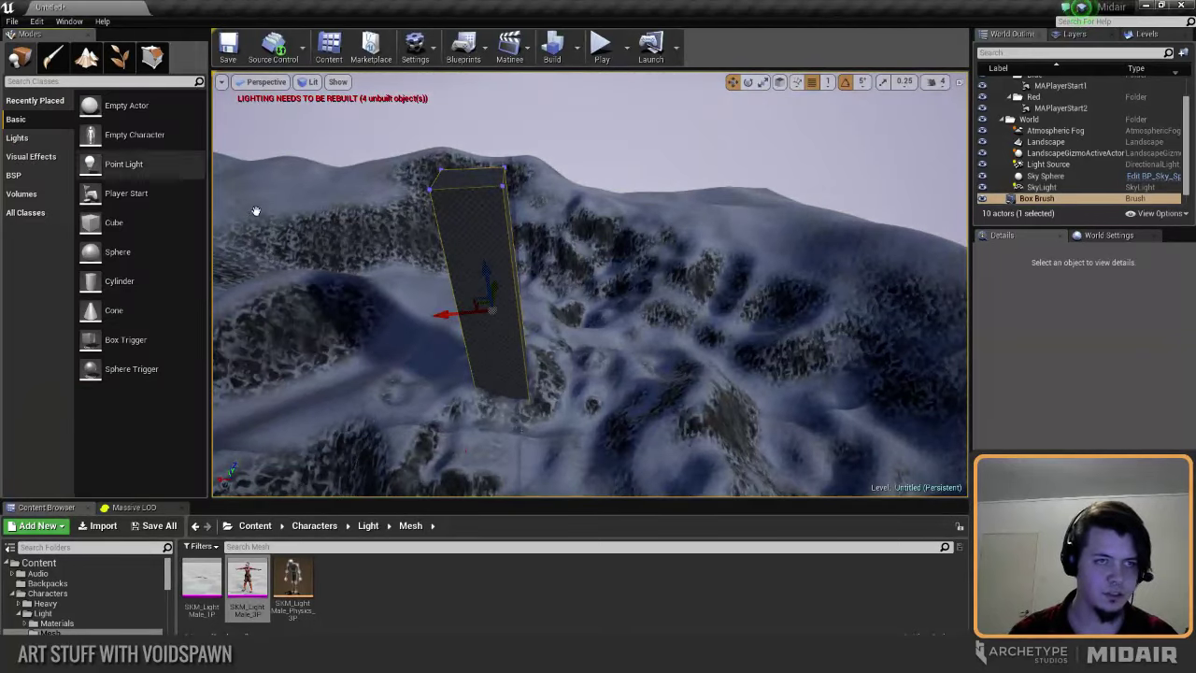
right_drag(392, 271, 328, 260)
mouse_move(561, 346)
right_down()
mouse_move(572, 374)
mouse_move(578, 359)
mouse_move(617, 365)
mouse_move(532, 333)
right_up()
alt+drag(507, 256, 711, 271)
right_drag(710, 278, 551, 307)
Step: Scale the duplicated brush's height to about 0.41 and move it away from the tower down onto the hillside
key(e)
key(r)
drag(519, 208, 521, 267)
key(w)
right_drag(520, 271, 463, 271)
drag(559, 257, 667, 250)
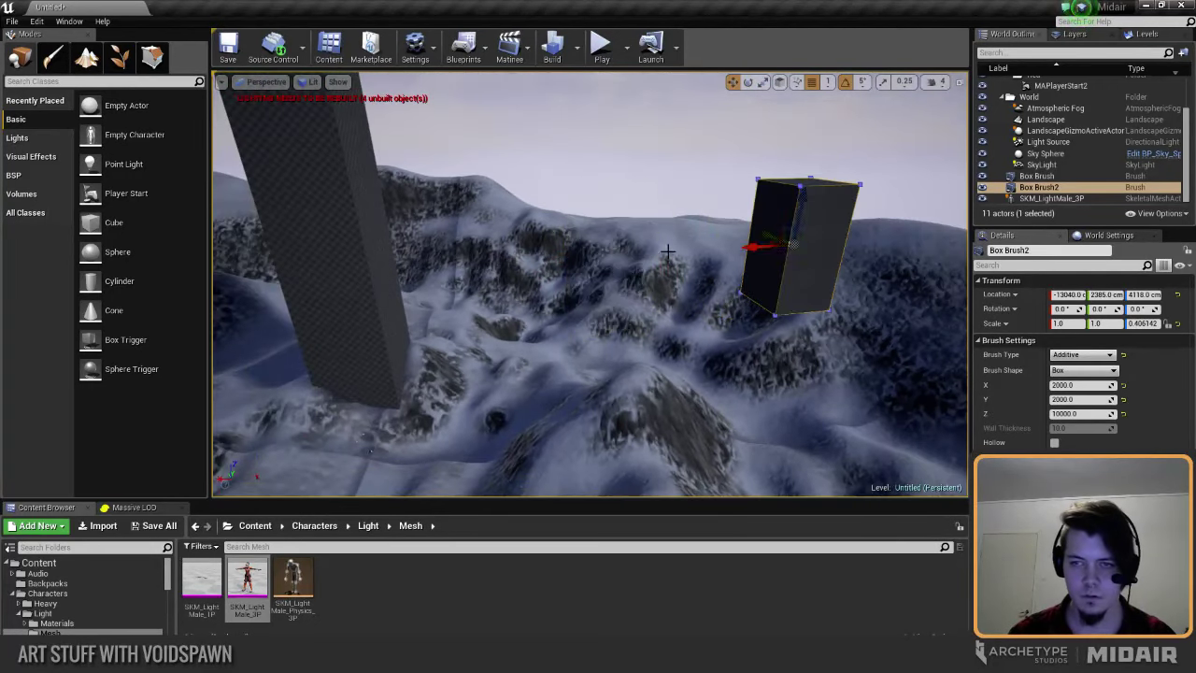
mouse_move(805, 205)
mouse_down()
mouse_move(783, 213)
mouse_move(776, 322)
mouse_move(840, 332)
mouse_up()
key(s)
mouse_move(841, 335)
right_down()
mouse_move(823, 337)
mouse_move(851, 335)
right_up()
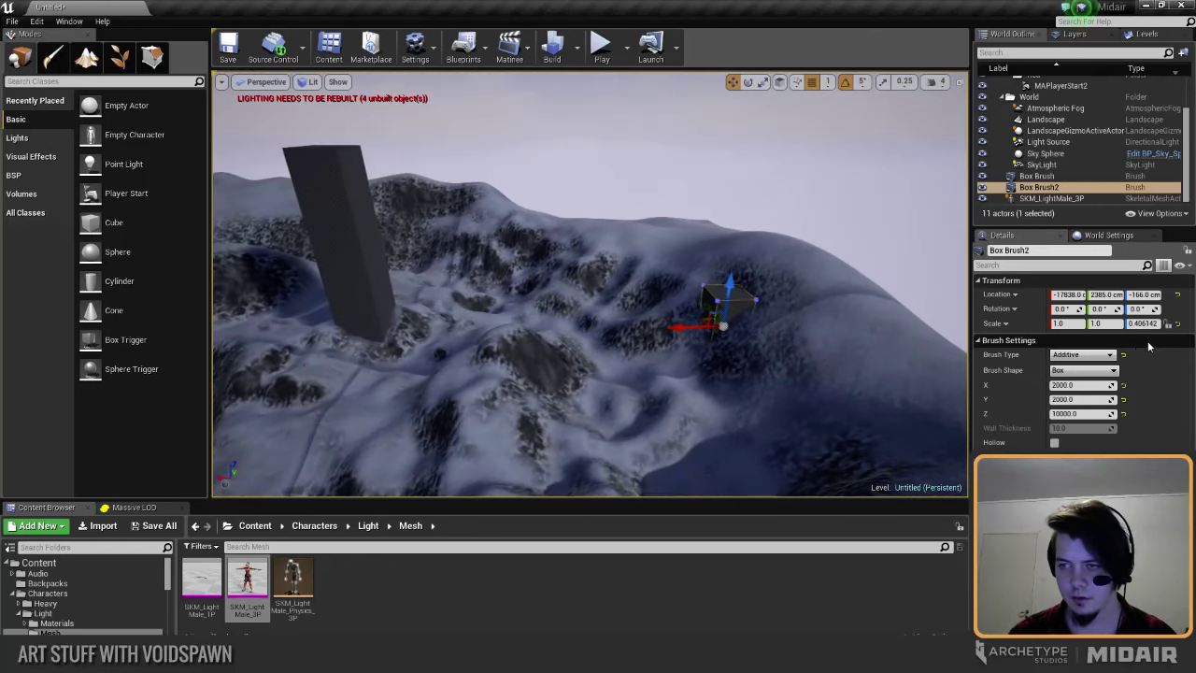
Step: Reset the duplicated brush's scale to 1.0, set its Z size to 2000, and raise it to about Z 1638 cm
scroll(777, 307, up, 3)
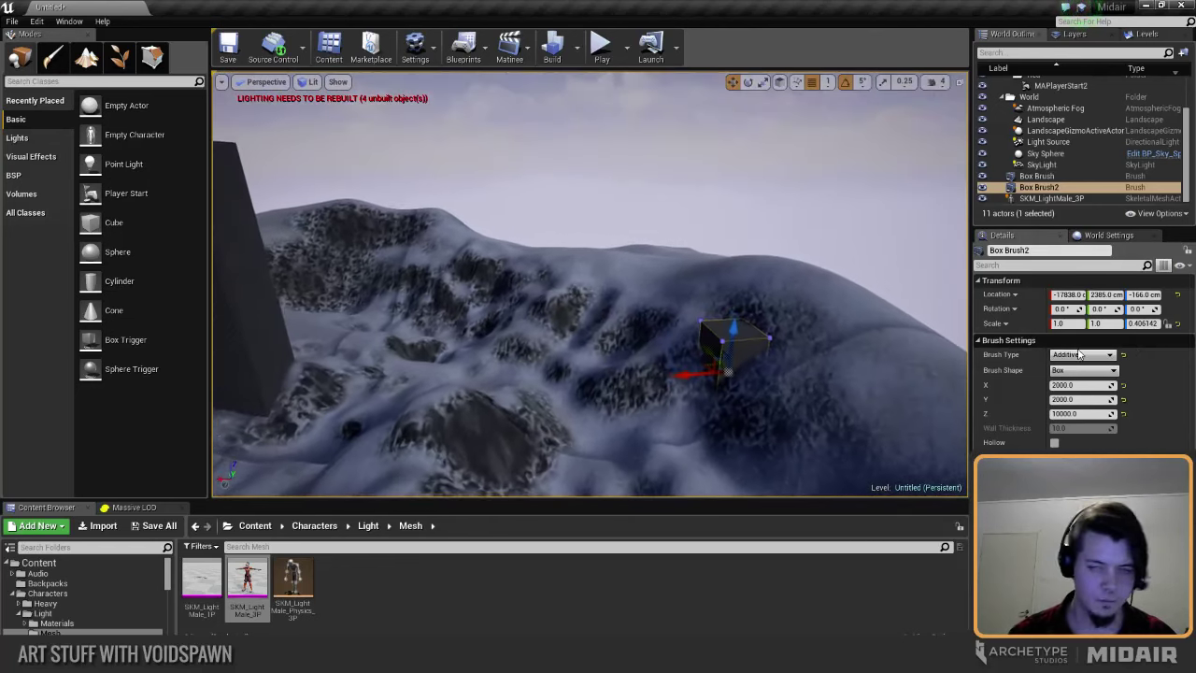
click(1177, 323)
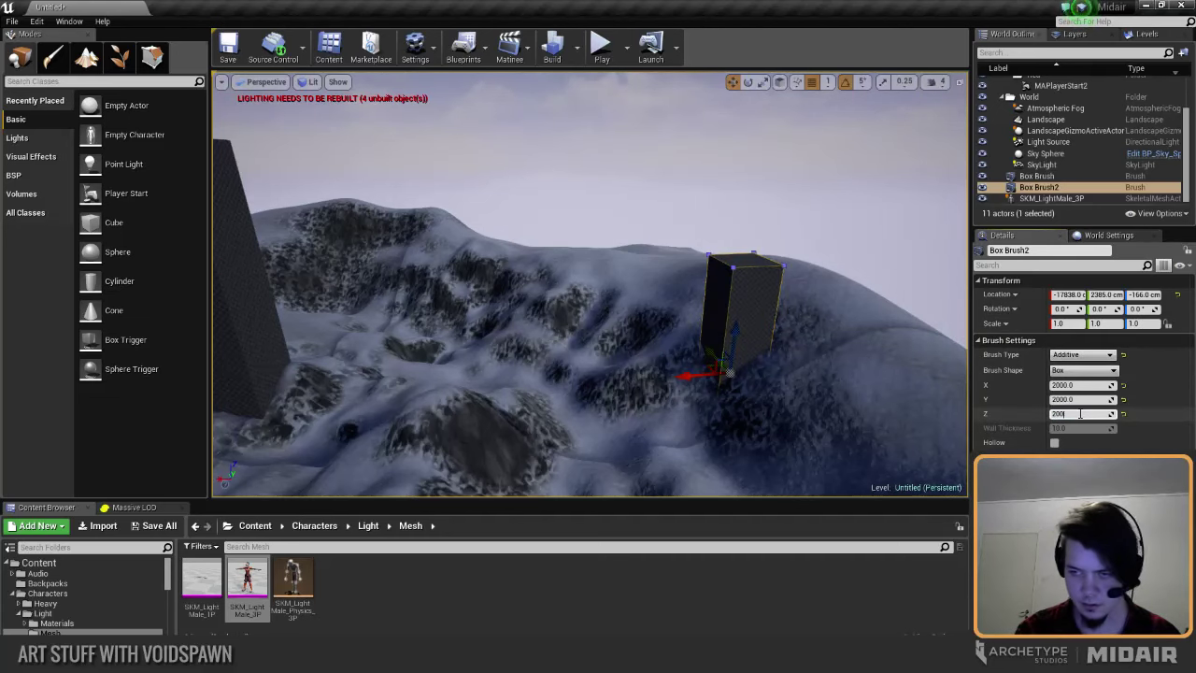
key(Return)
drag(732, 331, 735, 275)
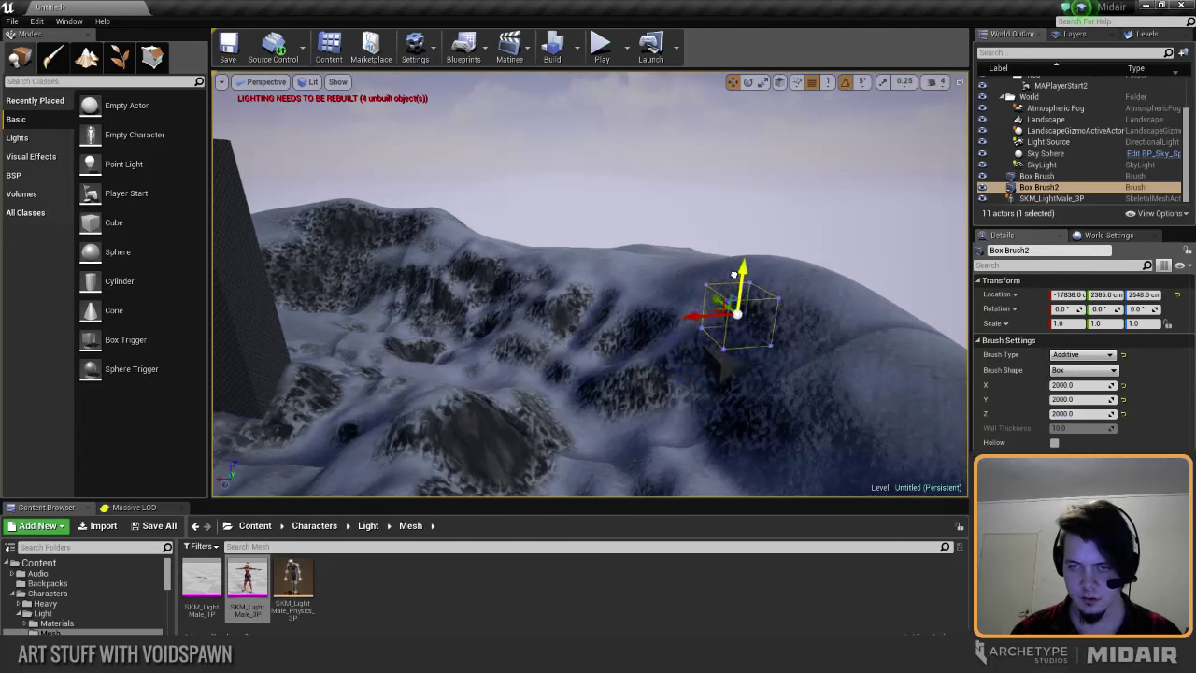
mouse_move(882, 362)
right_down()
mouse_move(920, 346)
mouse_move(935, 420)
mouse_move(878, 397)
mouse_move(913, 351)
right_up()
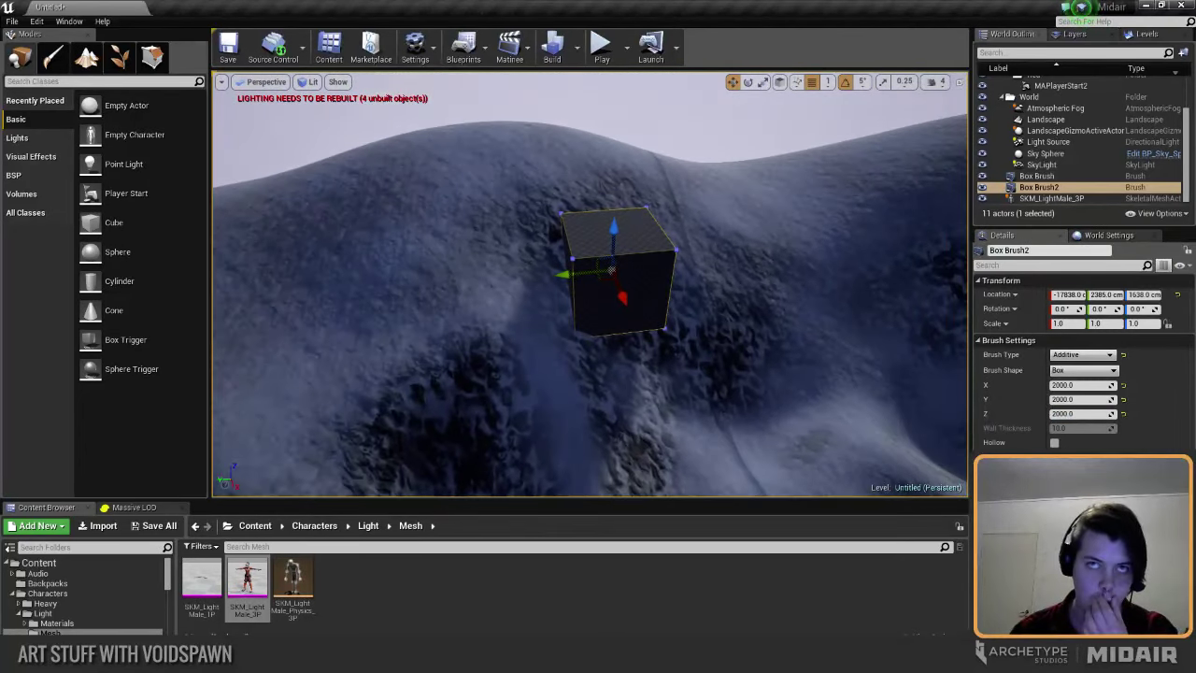
Step: Compare the box with the character and tower, and lower it into the hillside to about Z 617 cm
mouse_move(694, 321)
right_down()
mouse_move(748, 357)
mouse_move(826, 357)
mouse_move(822, 339)
mouse_move(815, 359)
mouse_move(791, 346)
mouse_move(781, 322)
mouse_move(802, 327)
mouse_move(720, 348)
right_up()
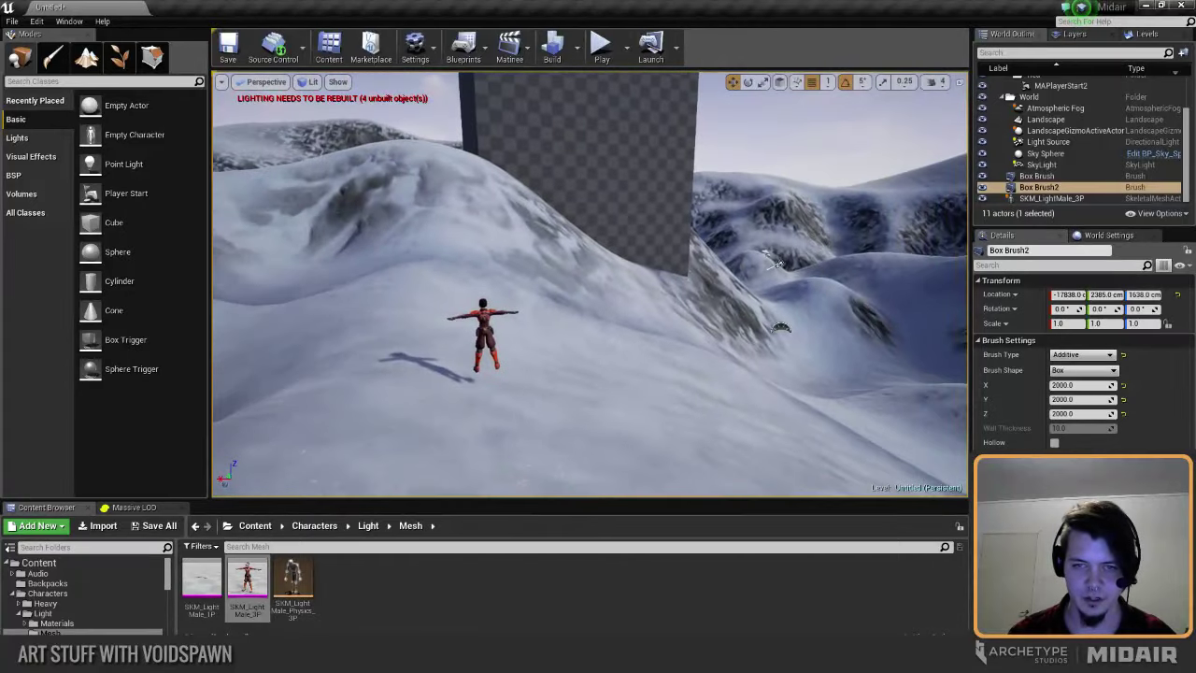
mouse_move(774, 263)
right_down()
mouse_move(738, 323)
mouse_move(751, 289)
right_up()
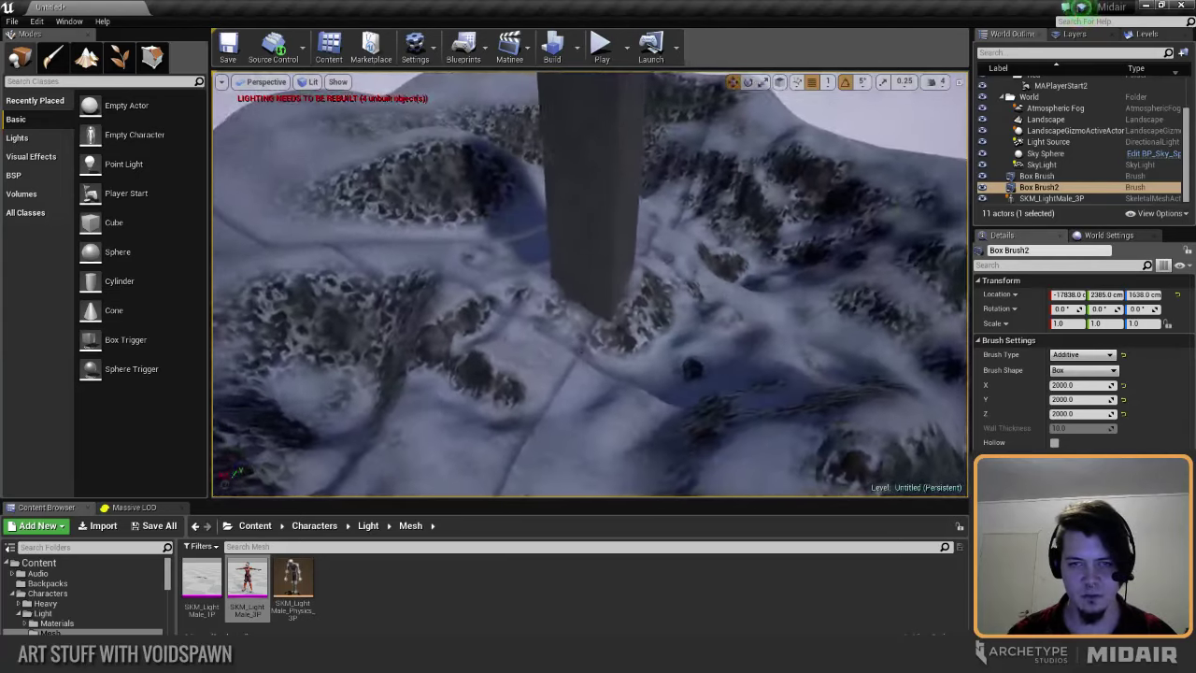
right_drag(591, 285, 393, 206)
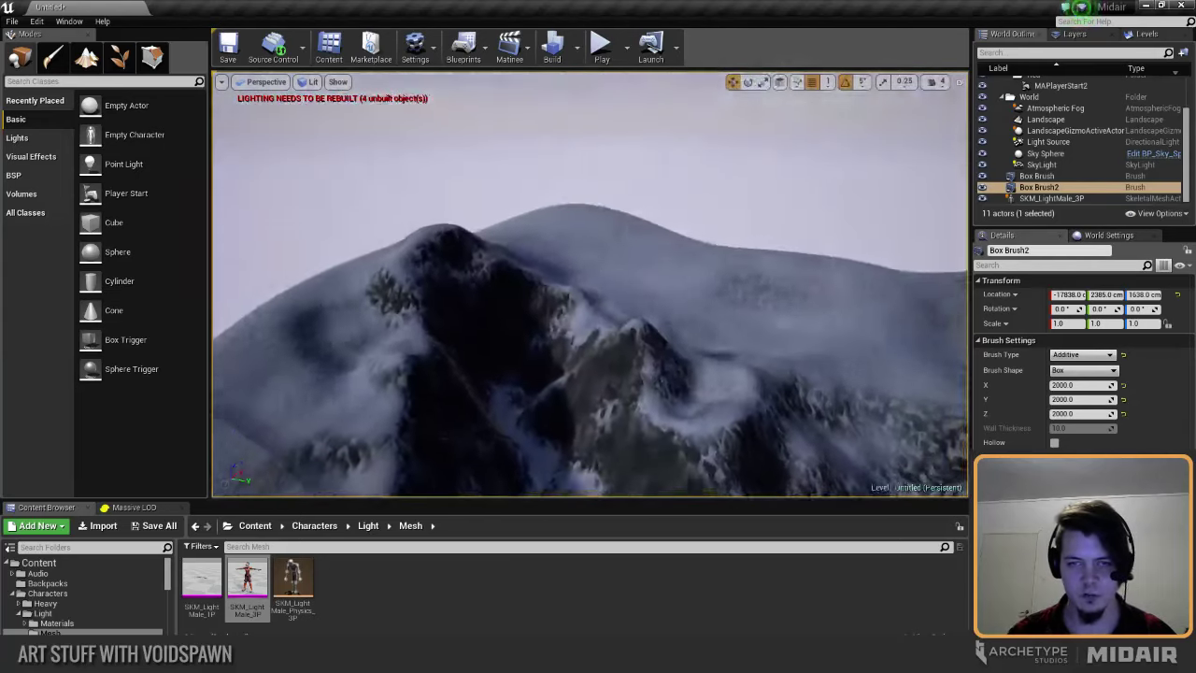
mouse_move(591, 284)
right_down()
mouse_move(692, 327)
mouse_move(748, 383)
mouse_move(729, 289)
mouse_move(598, 271)
right_up()
mouse_move(449, 206)
right_down()
mouse_move(524, 261)
mouse_move(453, 267)
mouse_move(505, 267)
mouse_move(486, 281)
right_up()
key(f)
drag(625, 245, 628, 297)
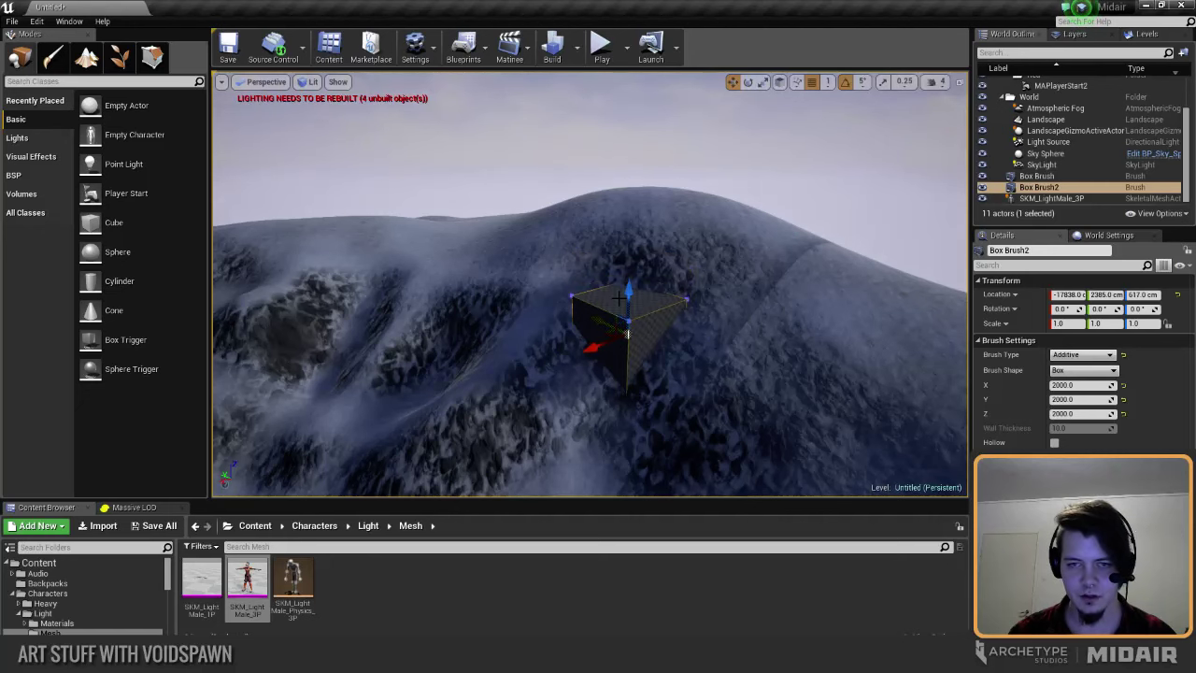
right_drag(619, 299, 687, 301)
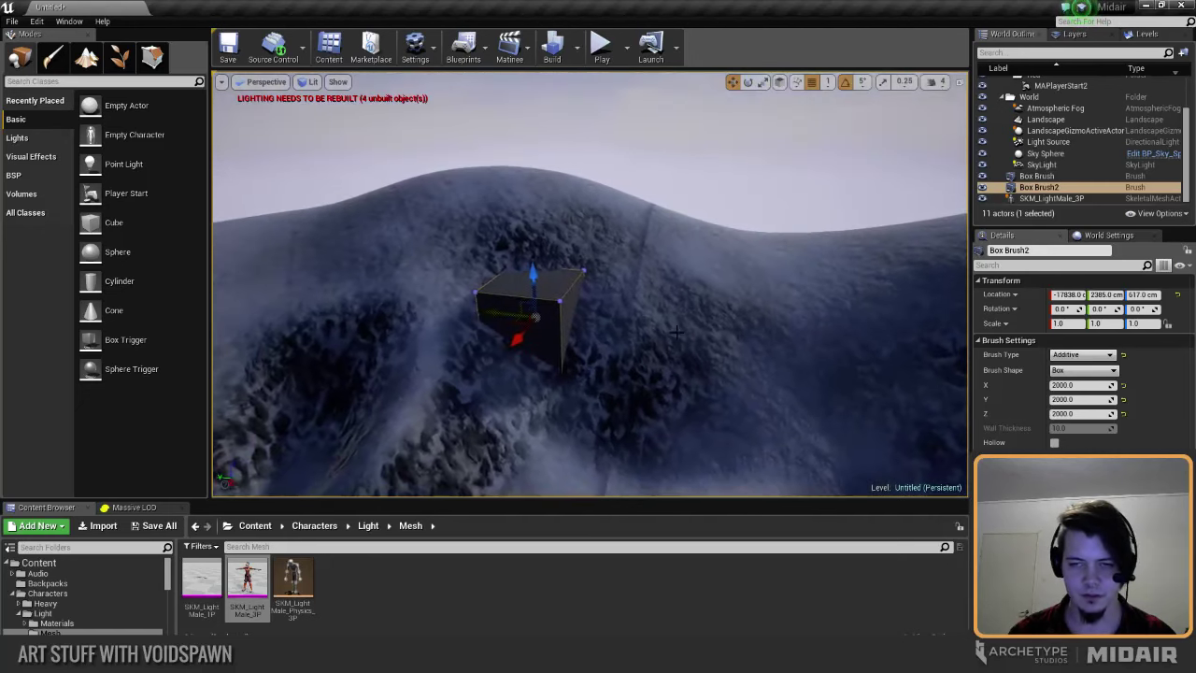
Step: Set the hillside box brush's size to X 3000, Y 5000 and Z 3000
click(1077, 400)
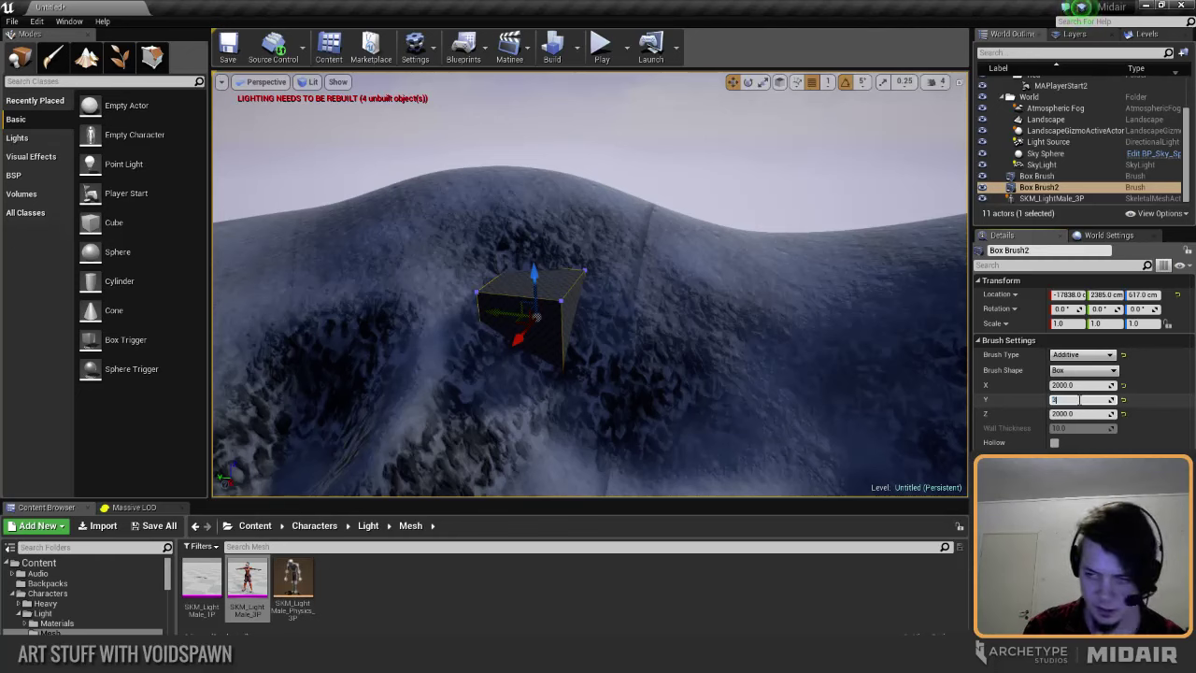
text(3000)
key(Return)
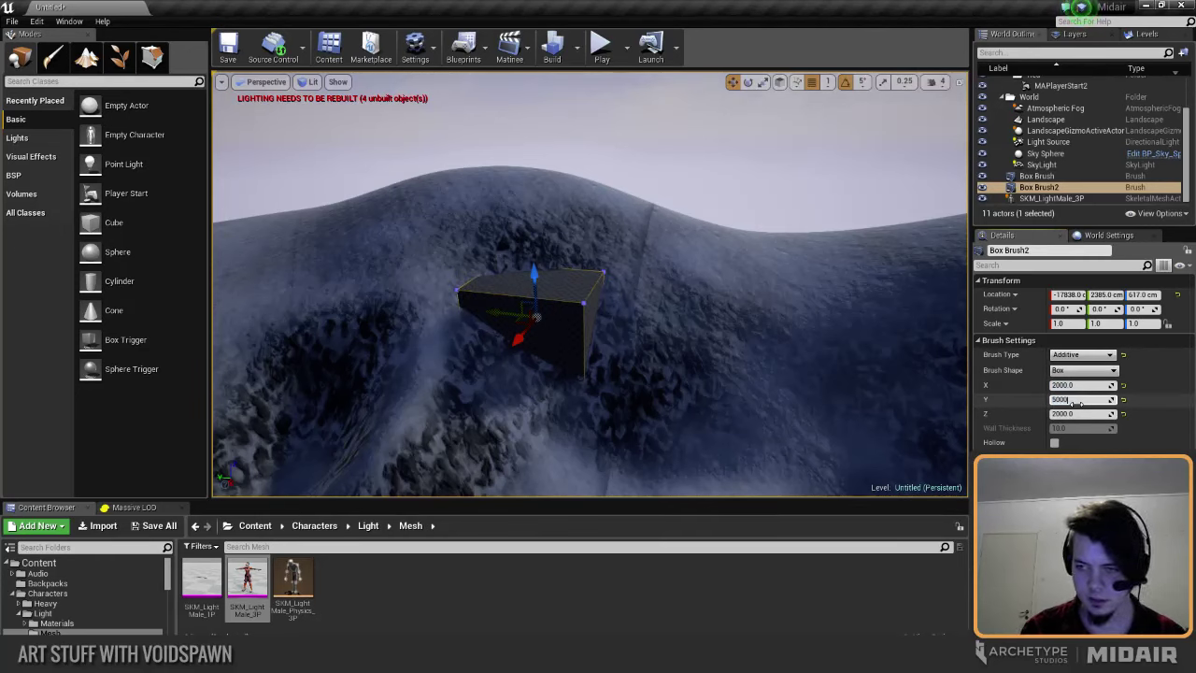
key(Return)
click(1077, 387)
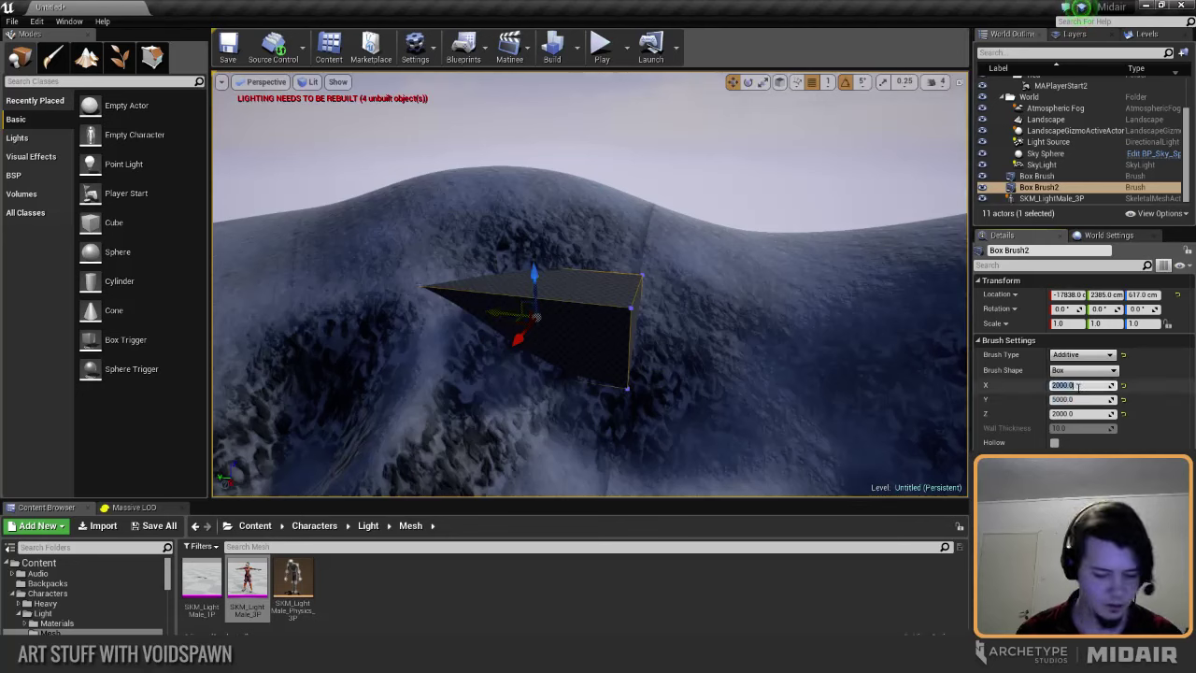
key(Return)
click(1072, 414)
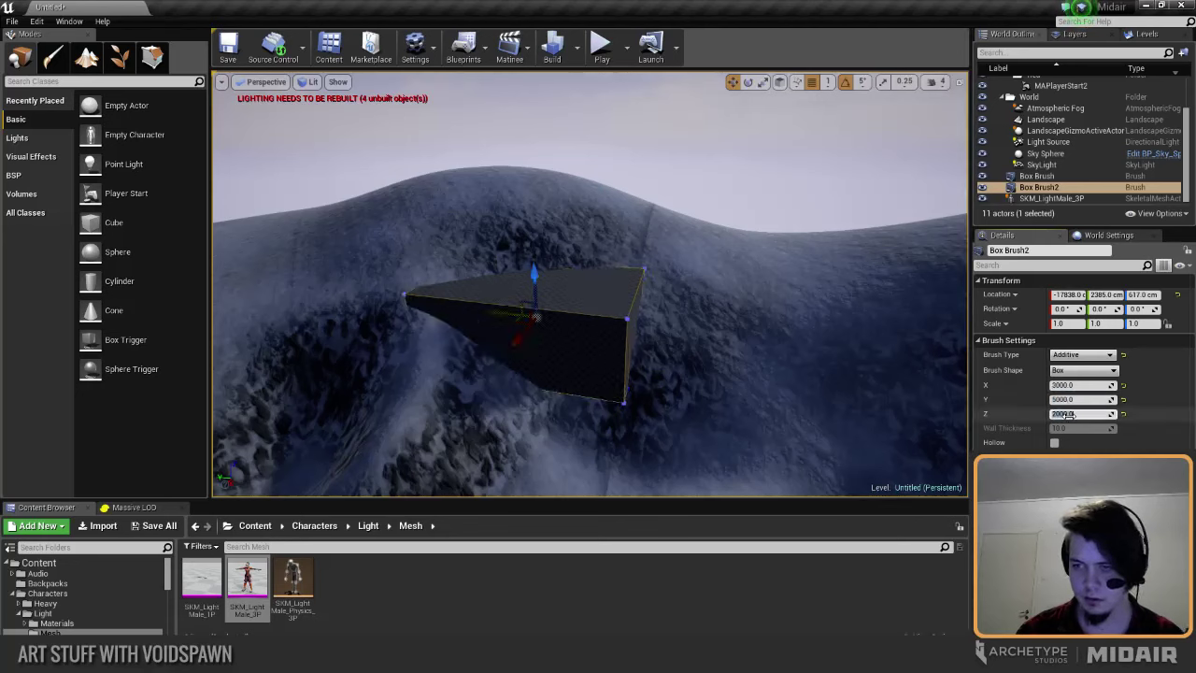
text(3000)
key(Return)
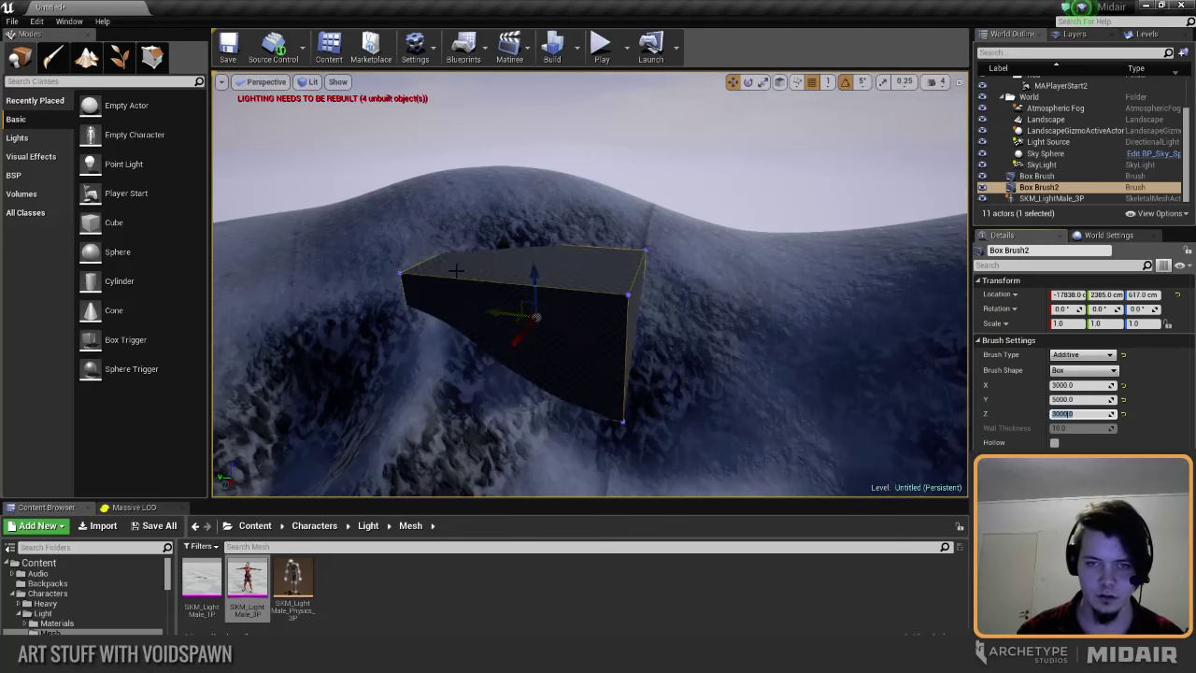
Step: Shift the enlarged box along the slope and adjust its height so it sits embedded in the hillside
mouse_move(501, 321)
mouse_down()
mouse_move(592, 285)
mouse_move(593, 315)
mouse_up()
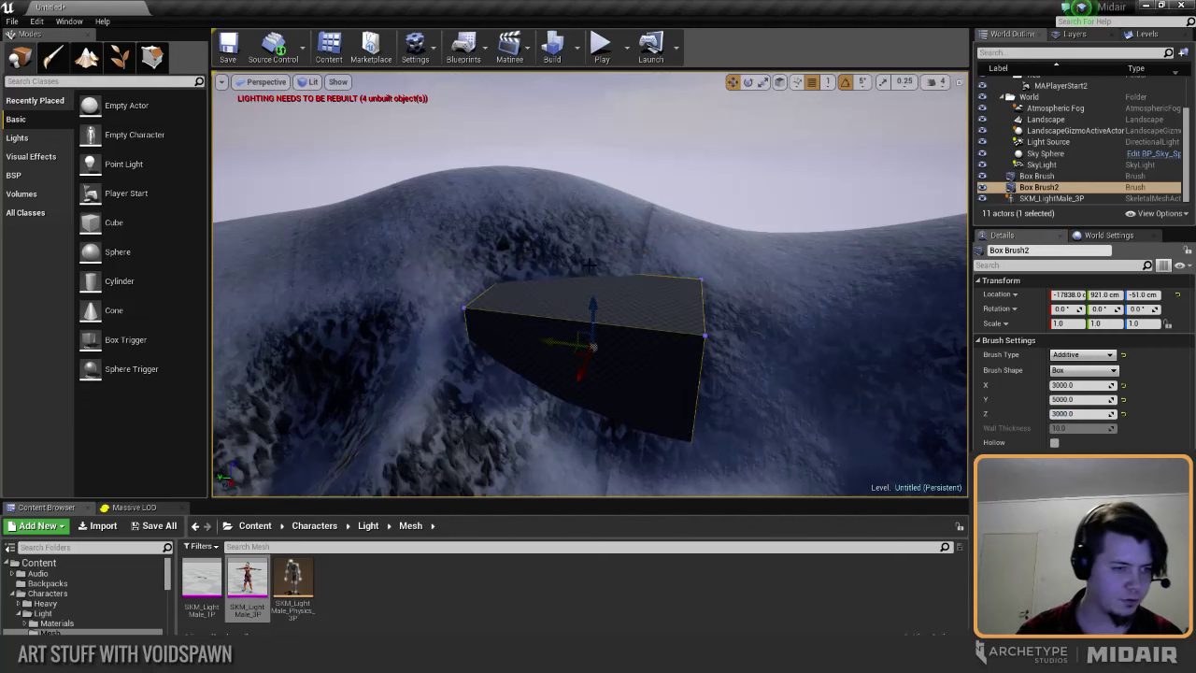
right_drag(592, 315, 523, 312)
key(Escape)
mouse_move(551, 271)
right_down()
mouse_move(617, 323)
mouse_move(608, 273)
mouse_move(552, 269)
right_up()
click(552, 271)
drag(537, 312, 606, 321)
mouse_move(605, 321)
right_down()
mouse_move(663, 355)
mouse_move(710, 346)
right_up()
mouse_move(512, 281)
mouse_down()
mouse_move(561, 271)
mouse_move(515, 264)
mouse_up()
right_drag(514, 264, 624, 329)
drag(394, 329, 388, 313)
right_drag(400, 312, 511, 353)
Step: Duplicate the hillside box, move the copy in front of the tower, and rotate it about -90° around Z
alt+drag(553, 338, 711, 351)
right_drag(700, 342, 643, 346)
mouse_move(591, 338)
mouse_down()
mouse_move(719, 131)
mouse_move(687, 174)
mouse_move(707, 179)
mouse_move(693, 175)
mouse_up()
mouse_move(692, 174)
right_down()
mouse_move(703, 159)
mouse_move(687, 155)
mouse_move(724, 177)
right_up()
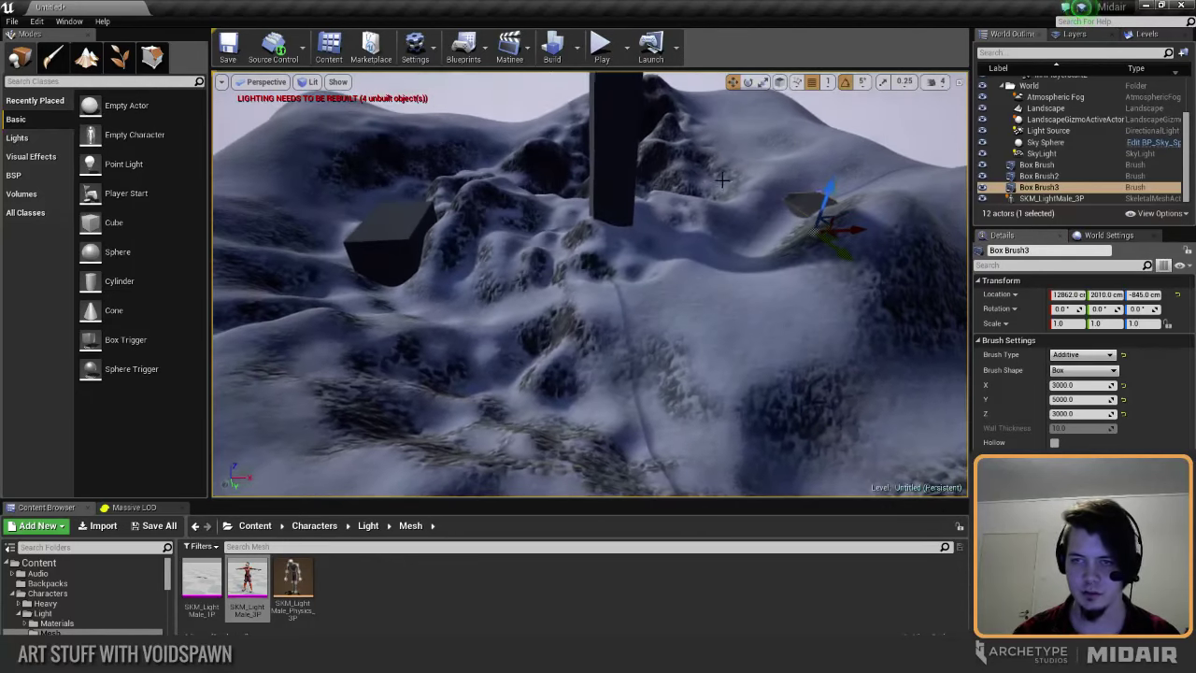
drag(831, 193, 835, 161)
mouse_move(849, 227)
mouse_down()
mouse_move(766, 226)
mouse_move(823, 221)
mouse_move(944, 281)
mouse_move(665, 318)
mouse_up()
key(e)
key(w)
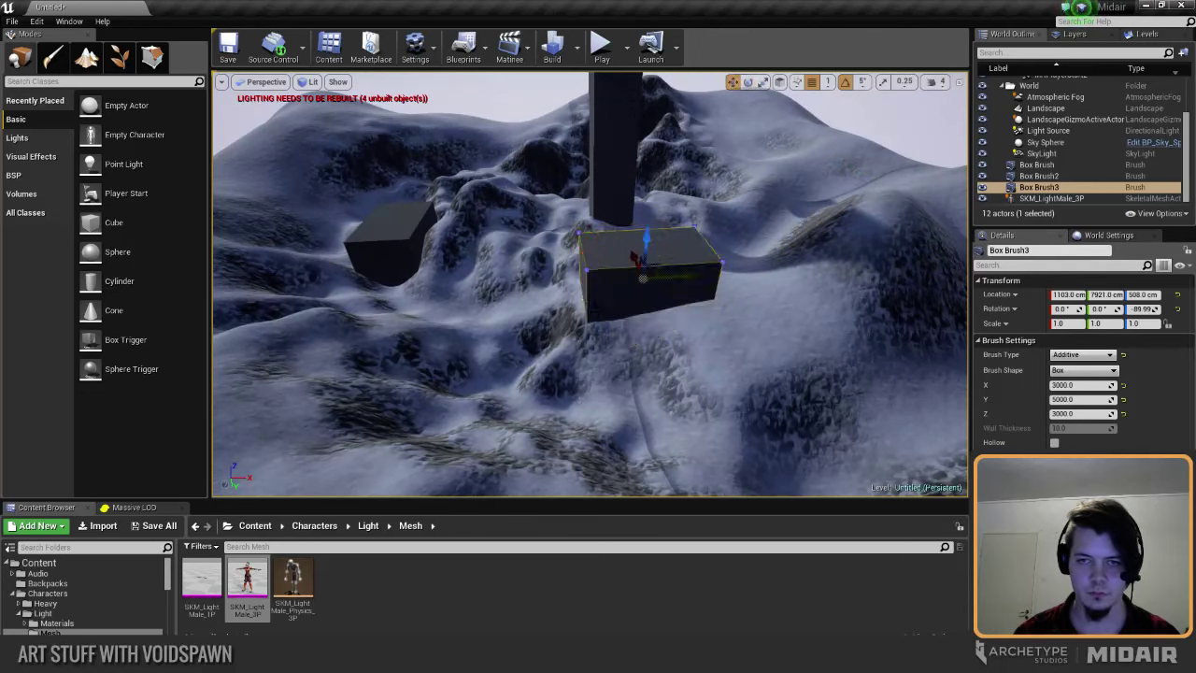
Step: Move the rotated box farther from the tower to about Y 11681 cm, settle it into the terrain, and deselect it
drag(629, 251, 671, 332)
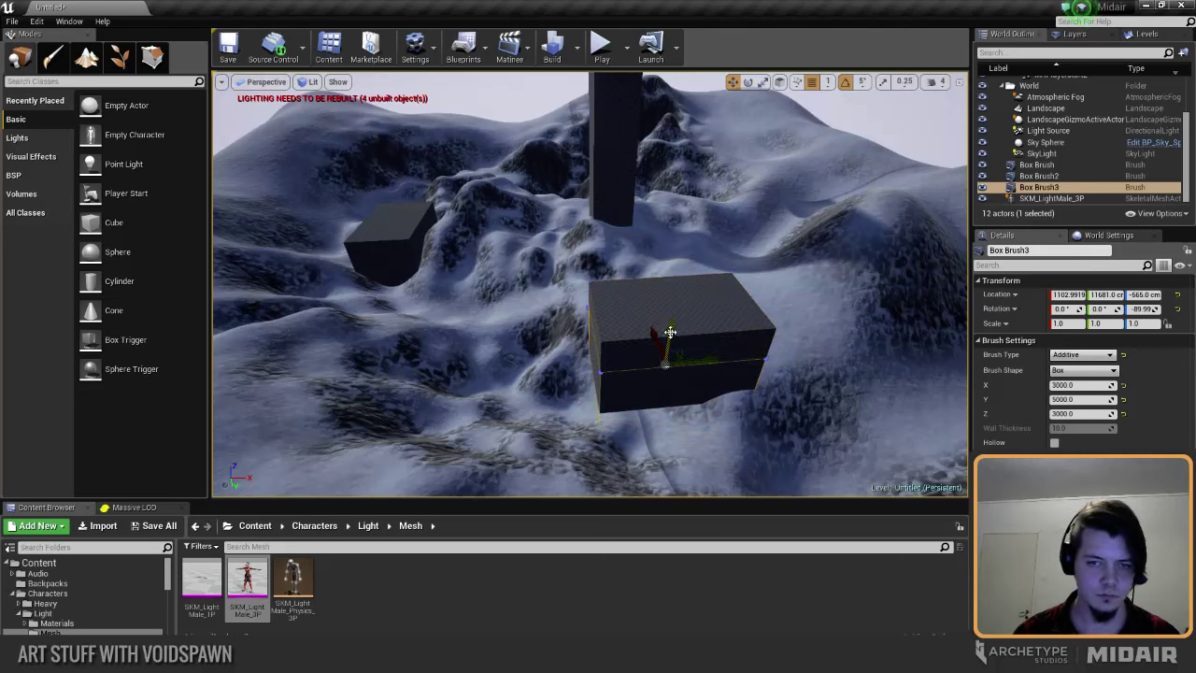
right_drag(671, 332, 725, 332)
mouse_move(663, 304)
right_down()
mouse_move(645, 303)
mouse_move(738, 308)
right_up()
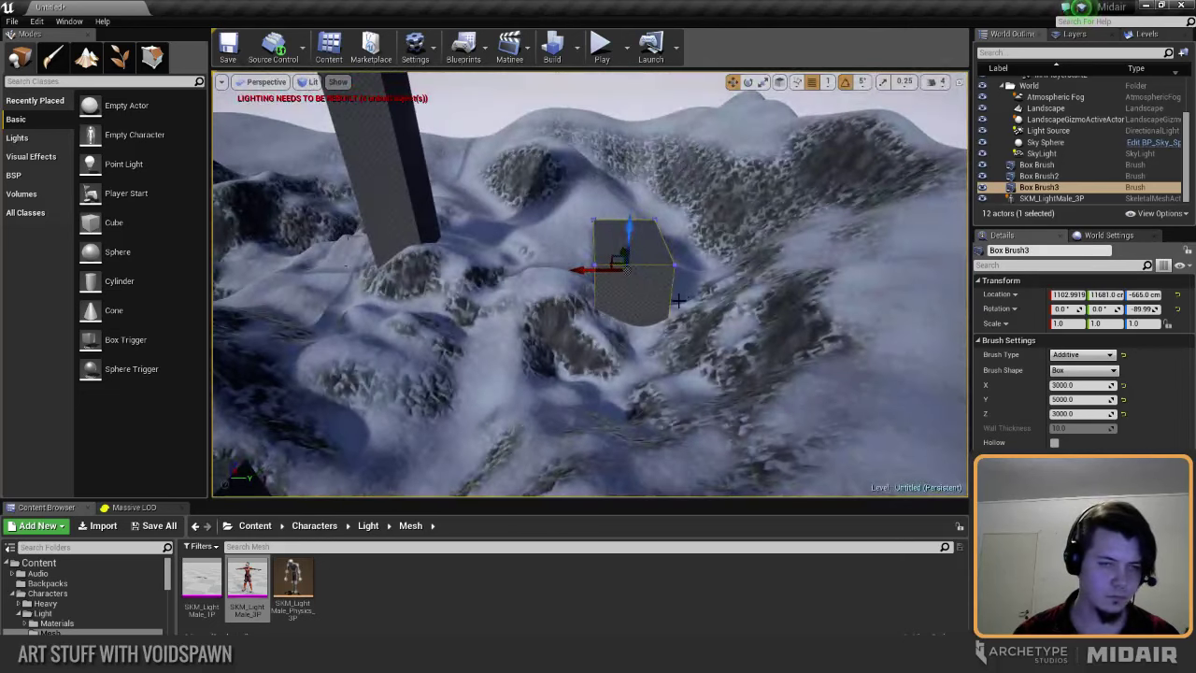
drag(629, 240, 627, 238)
mouse_move(621, 262)
right_down()
mouse_move(540, 309)
mouse_move(584, 327)
mouse_move(552, 325)
right_up()
key(Escape)
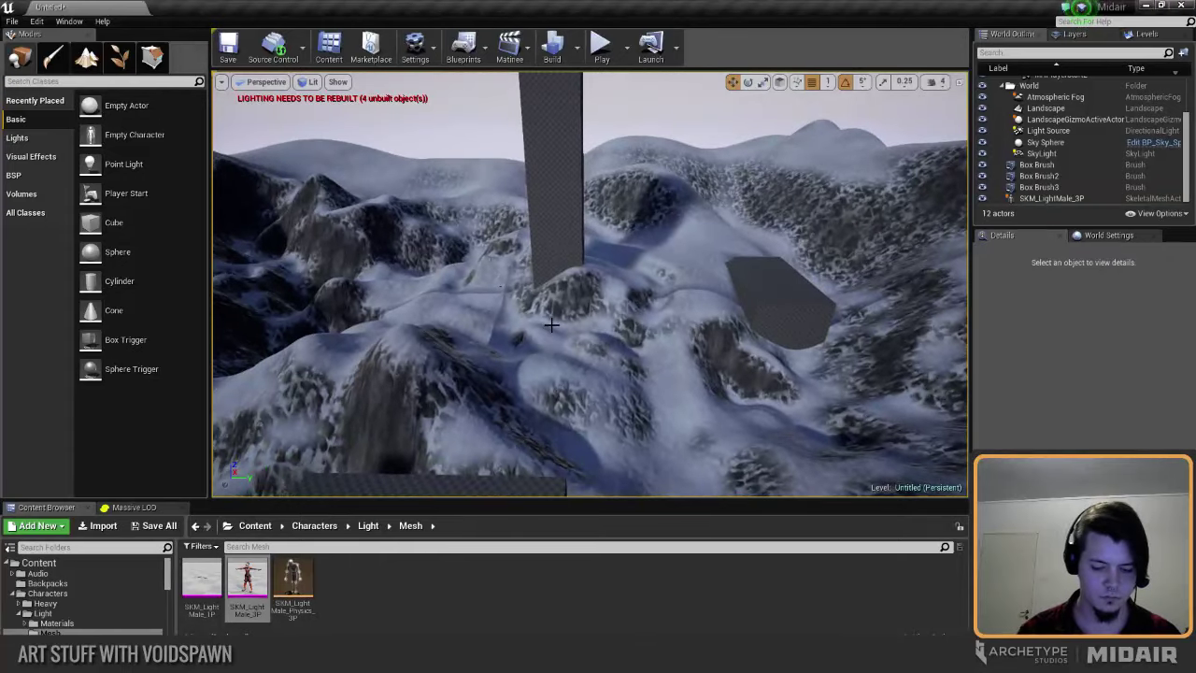
Step: Play the level full screen and examine the terrain and box placement from the player's view
key(F11)
key(alt+p)
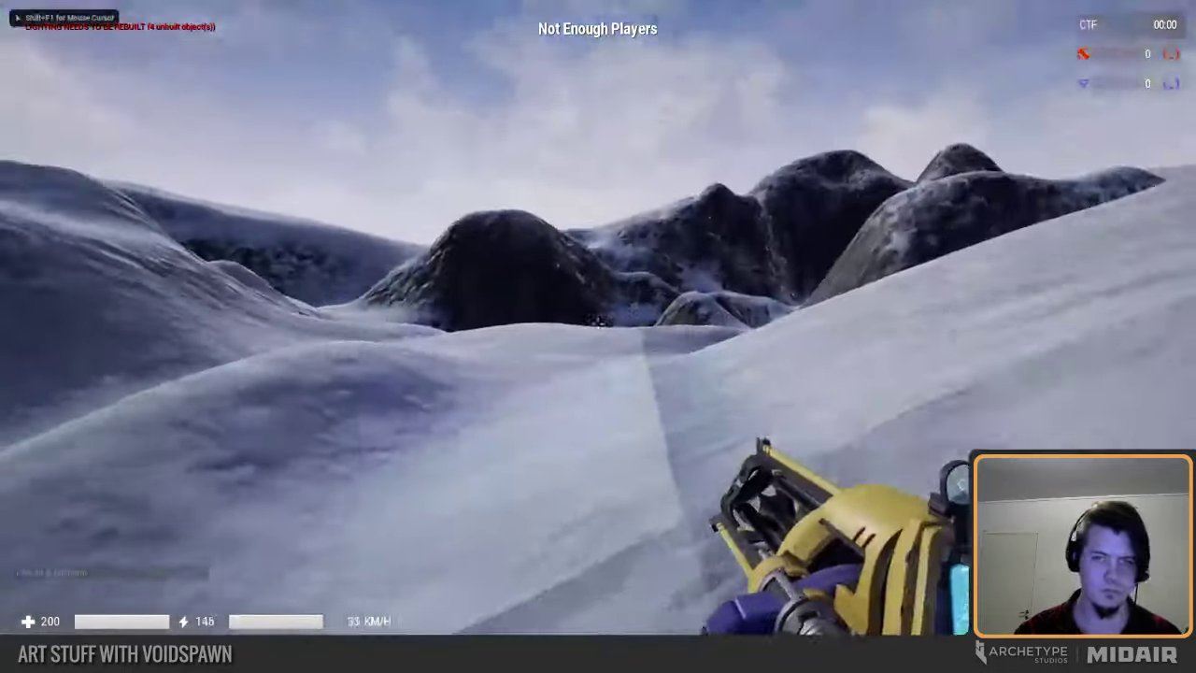
key(w)
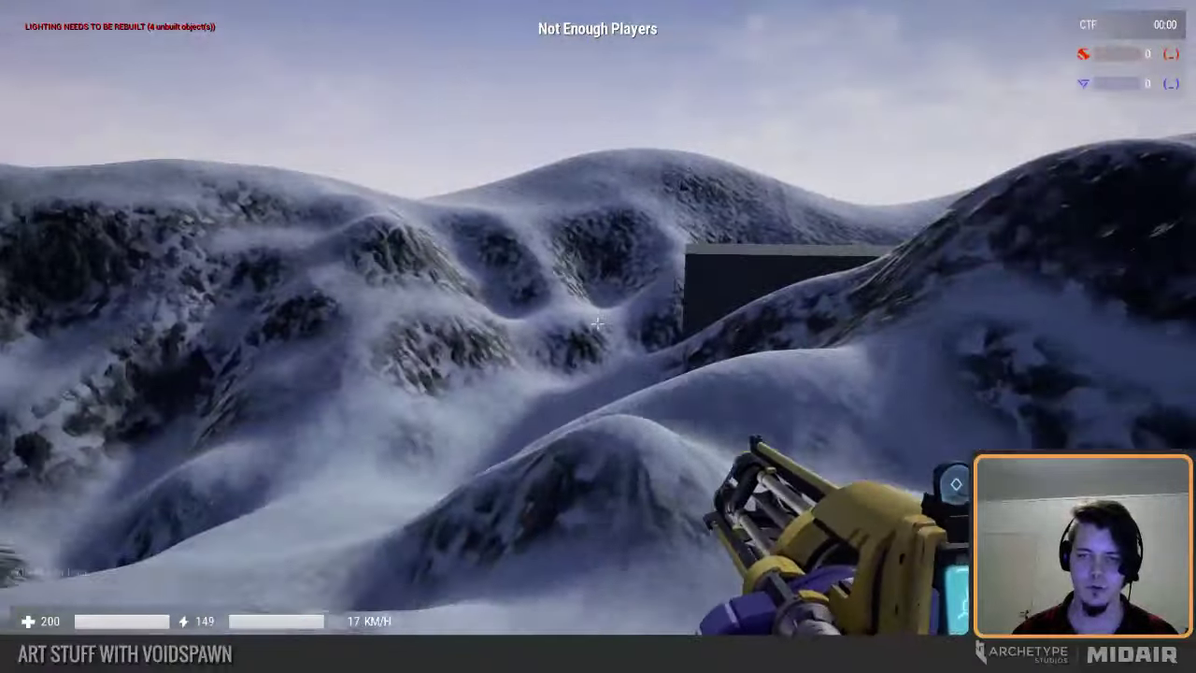
key(w)
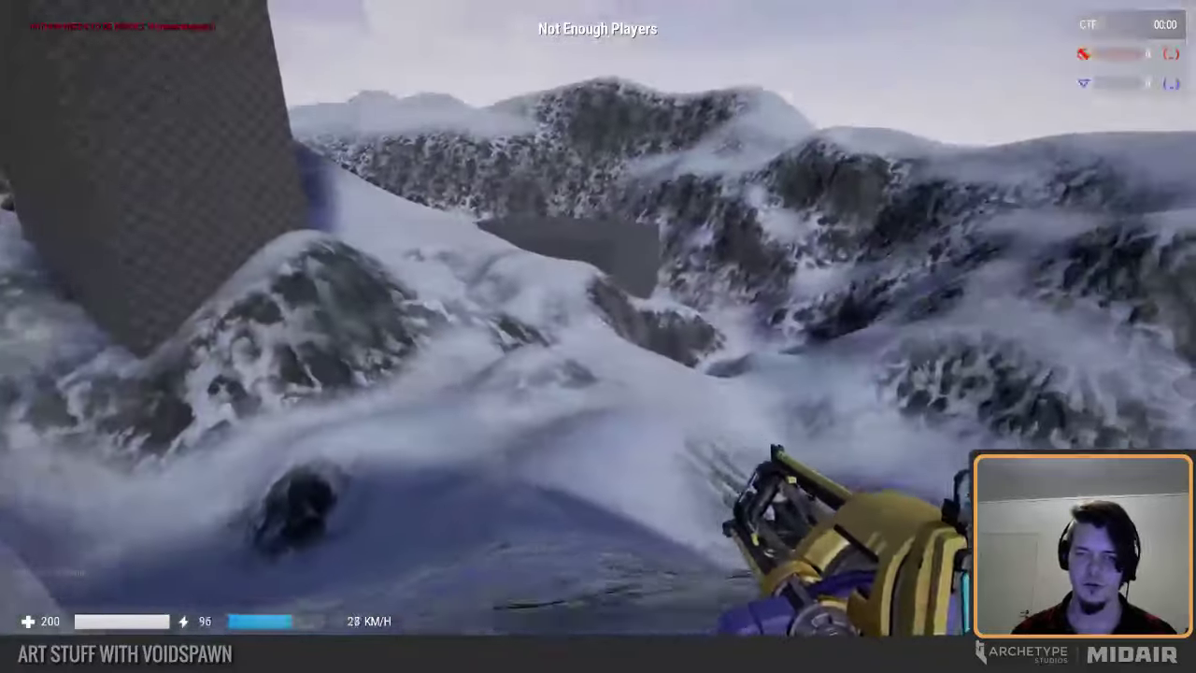
key(Escape)
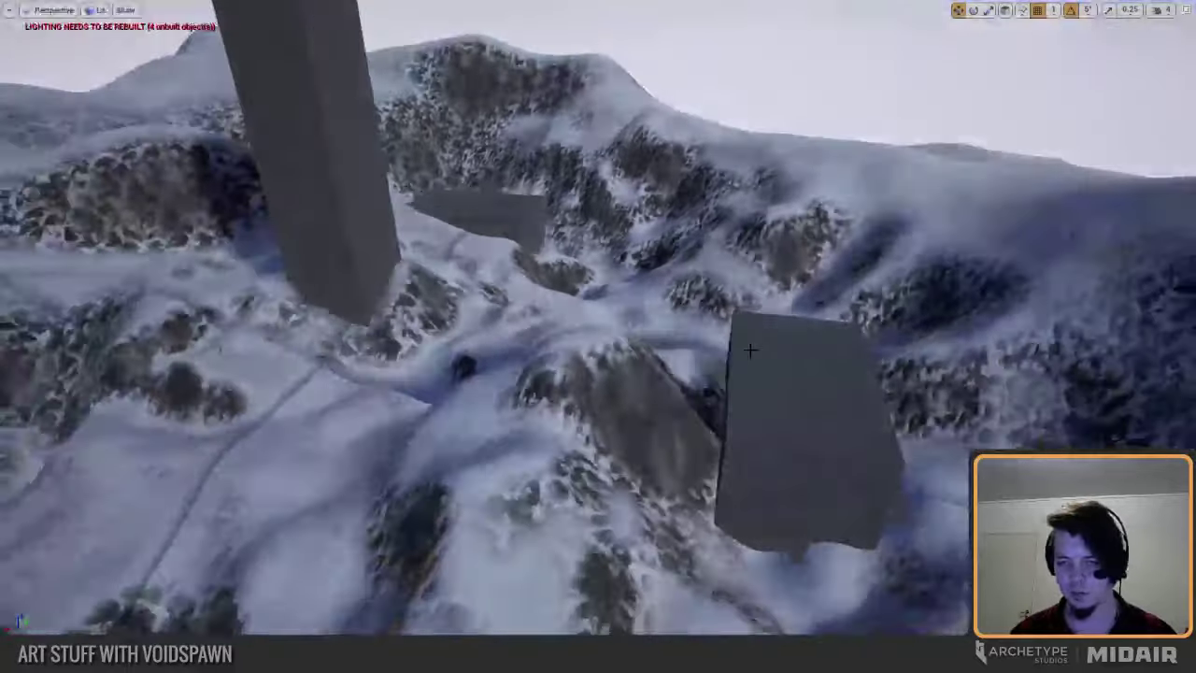
Step: Select the rotated box near the steep hill, fine-tune its sideways position on the snow, and clear the selection
click(738, 344)
drag(756, 422, 708, 416)
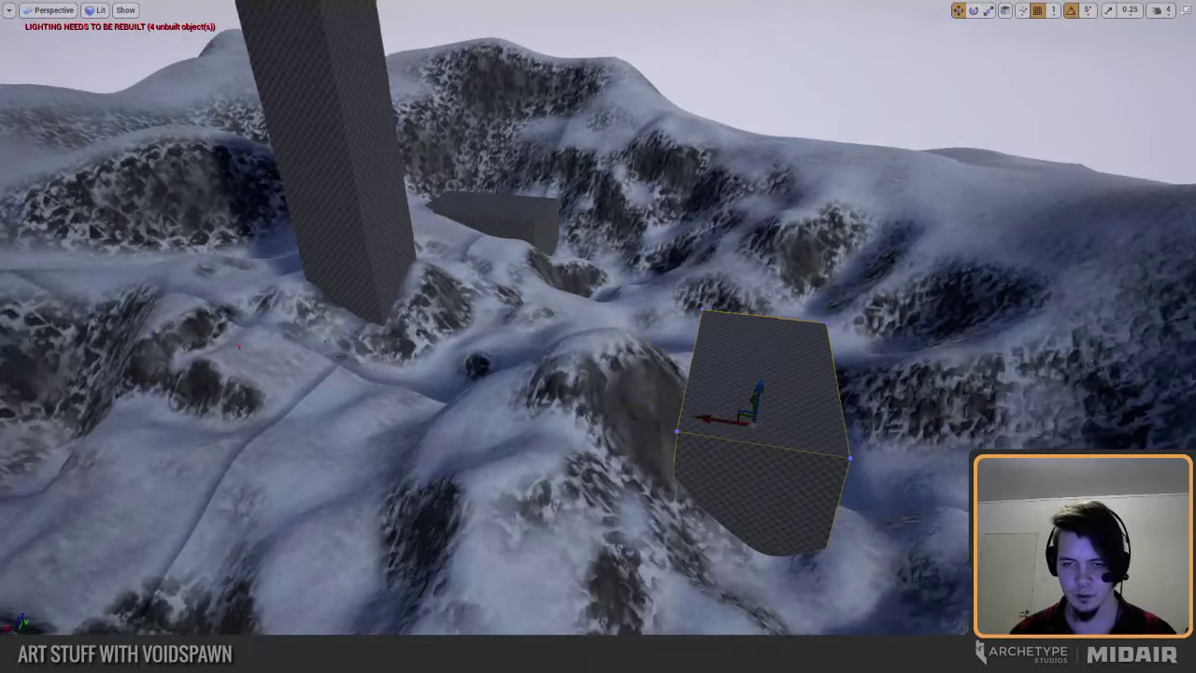
right_drag(707, 416, 662, 461)
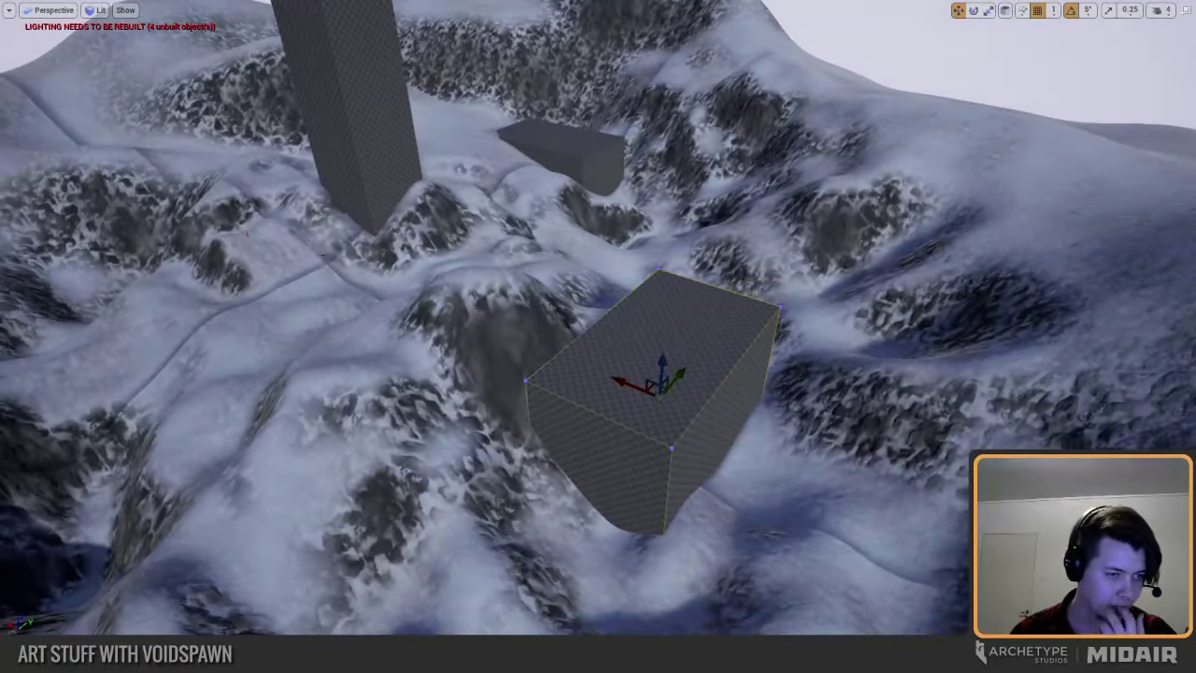
right_drag(713, 417, 745, 412)
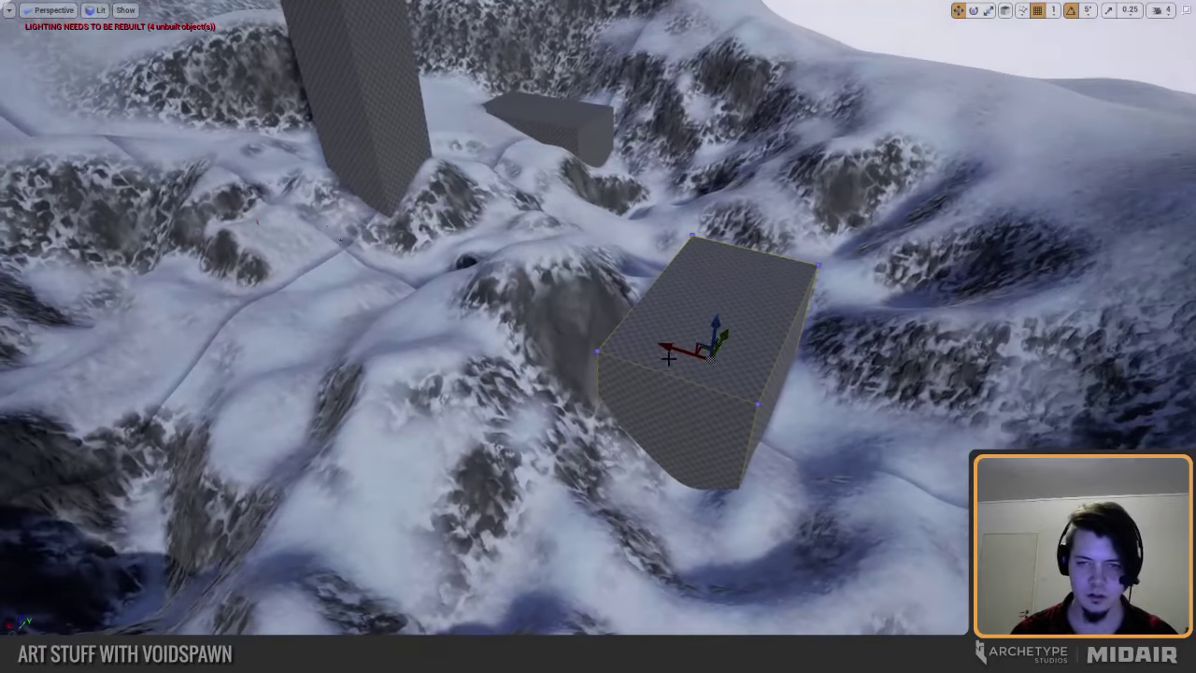
right_drag(667, 358, 710, 355)
drag(632, 349, 653, 354)
mouse_move(663, 380)
right_down()
mouse_move(524, 354)
mouse_move(552, 313)
mouse_move(540, 314)
mouse_move(542, 297)
mouse_move(564, 295)
mouse_move(550, 295)
mouse_move(524, 330)
mouse_move(589, 337)
mouse_move(423, 353)
mouse_move(520, 323)
mouse_move(574, 347)
right_up()
click(505, 326)
key(Escape)
Step: Leave the immersive view and smooth the hill beside the rotated box with the Smooth tool at strength about 0.17
key(F11)
click(94, 60)
click(29, 147)
click(37, 245)
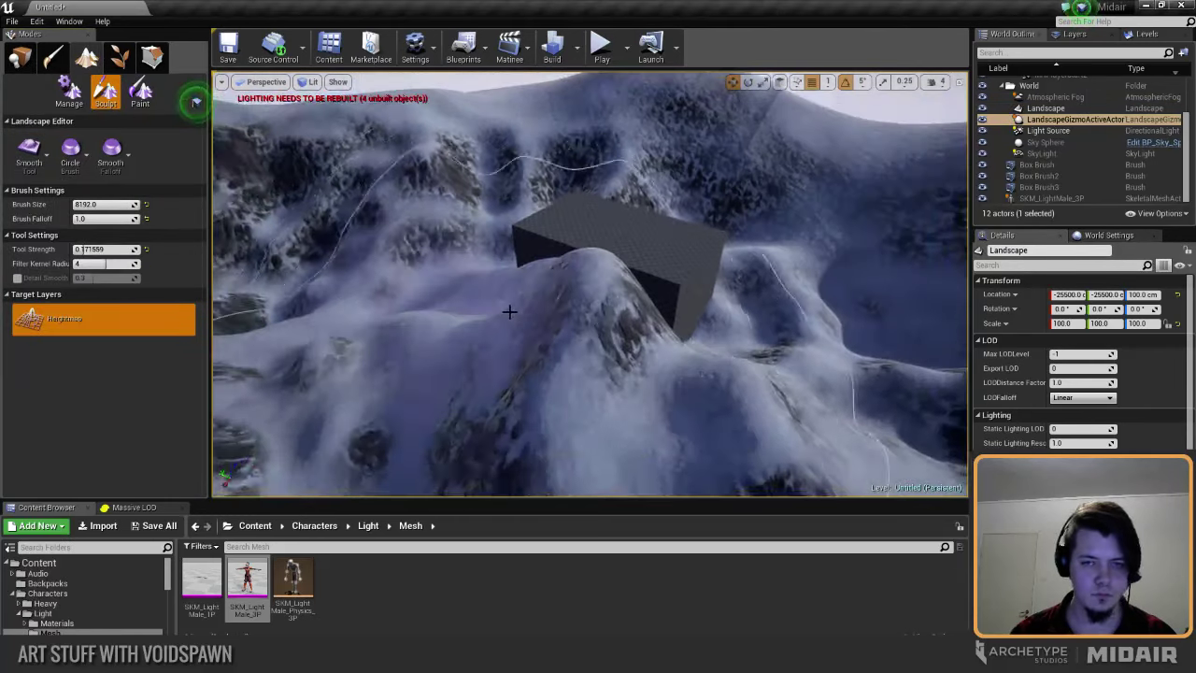
click(574, 331)
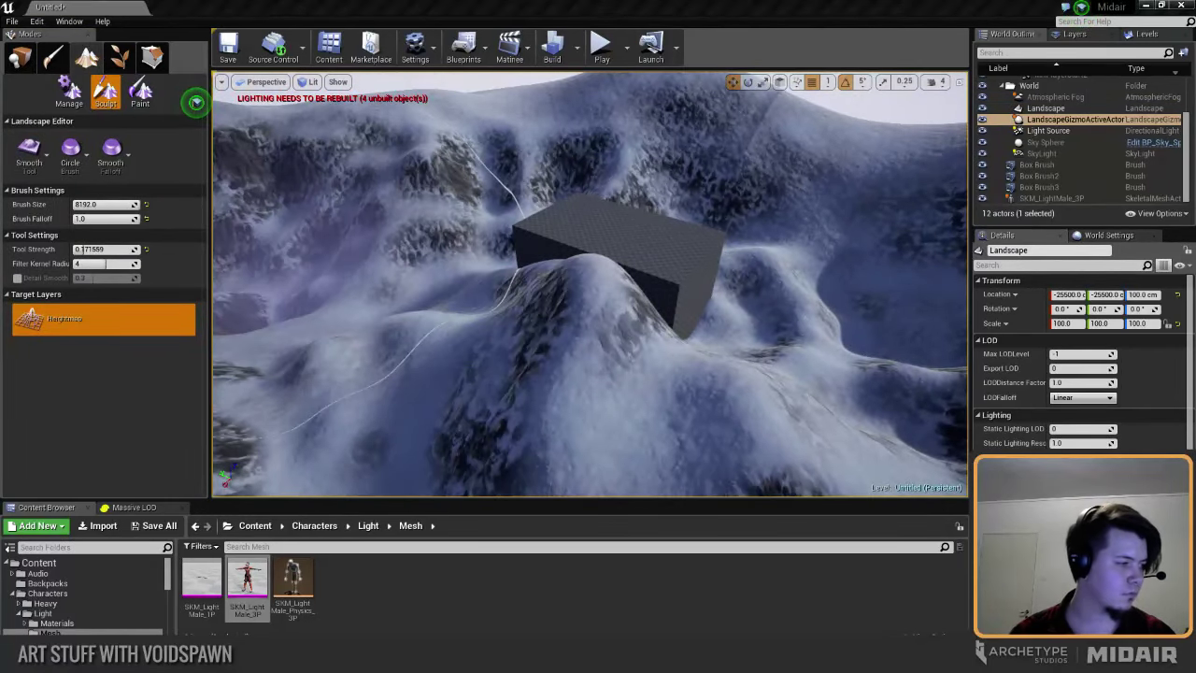
right_drag(452, 333, 509, 398)
right_drag(588, 309, 588, 316)
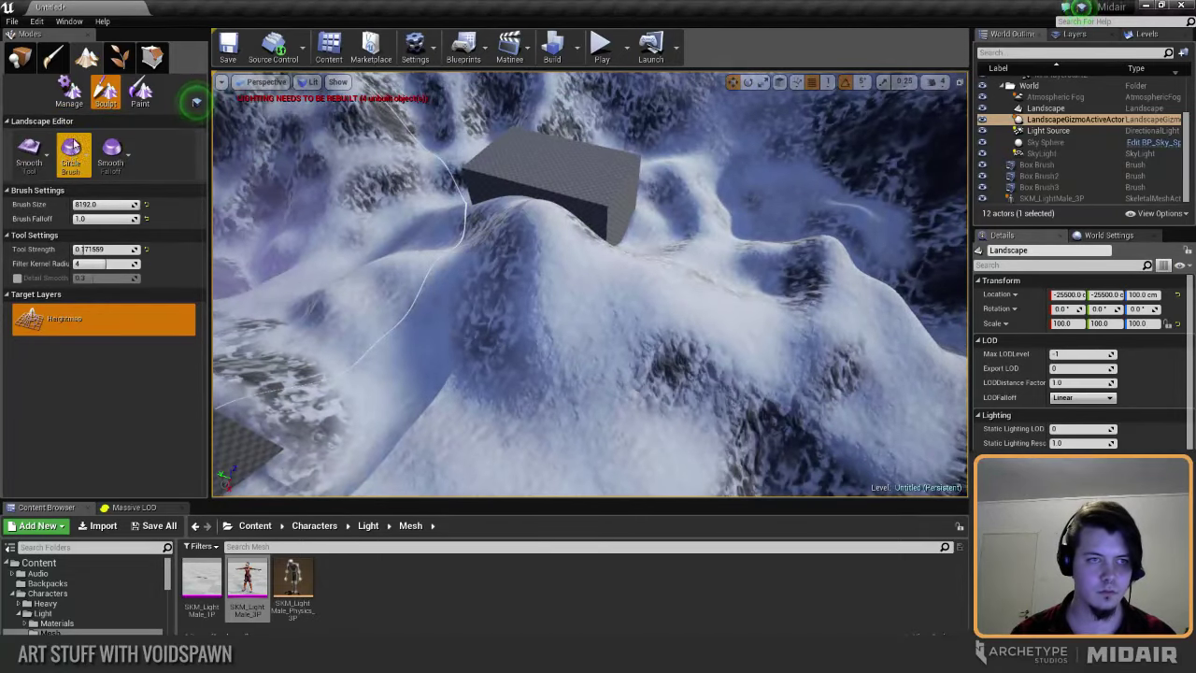
Step: Raise the smoothing strength to about 0.47 and soften the steep hill between the tower and the rotated box
drag(83, 249, 103, 249)
mouse_move(540, 289)
mouse_down()
mouse_move(627, 270)
mouse_move(551, 259)
mouse_up()
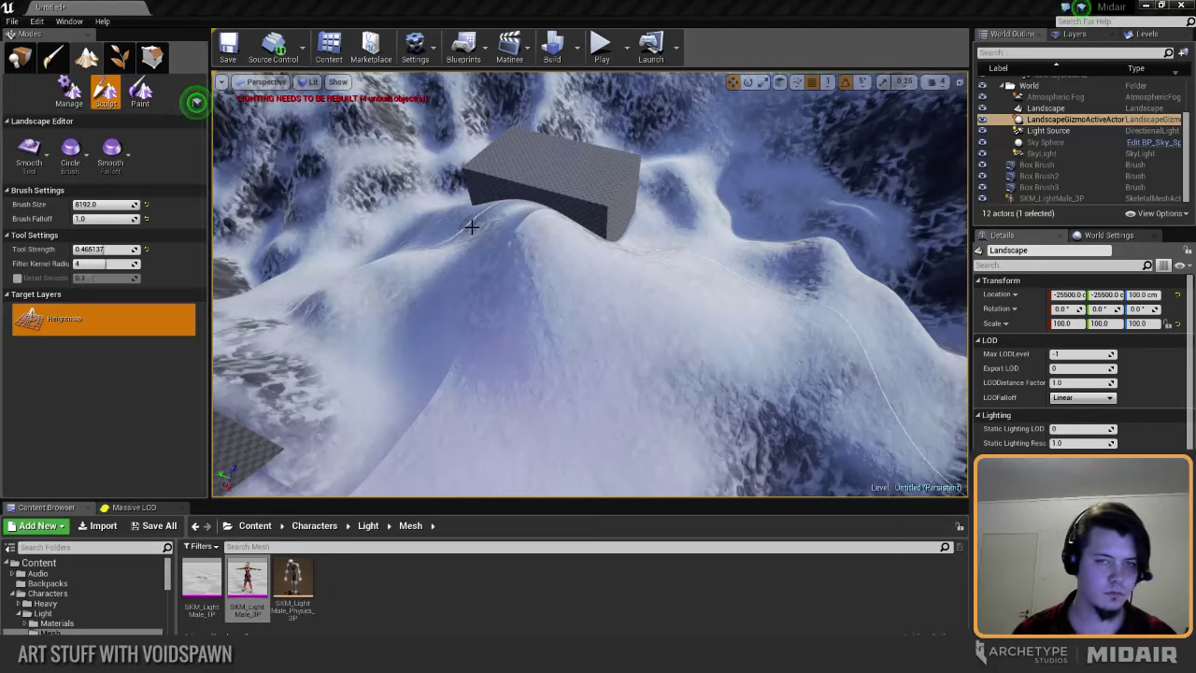
right_drag(472, 228, 461, 248)
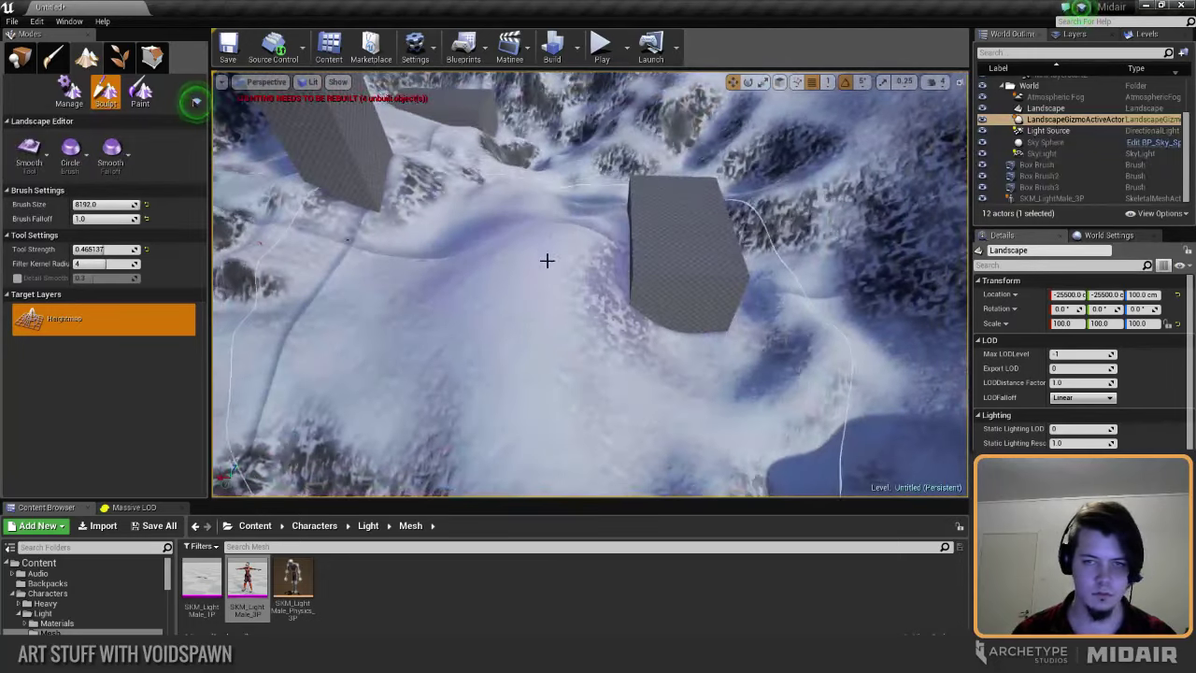
Step: Switch to the Flatten tool, reduce the brush size to about 2864, and work on the hill beside the rotated box
right_drag(548, 260, 548, 260)
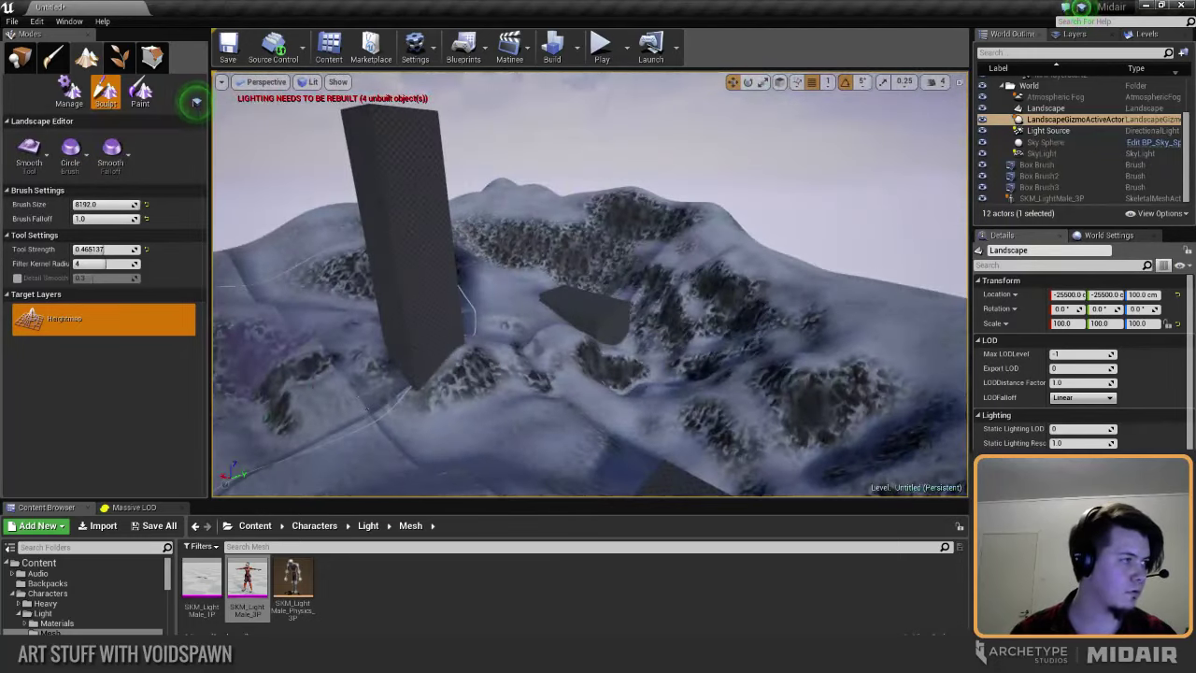
right_drag(511, 394, 511, 393)
right_drag(532, 283, 538, 338)
click(113, 157)
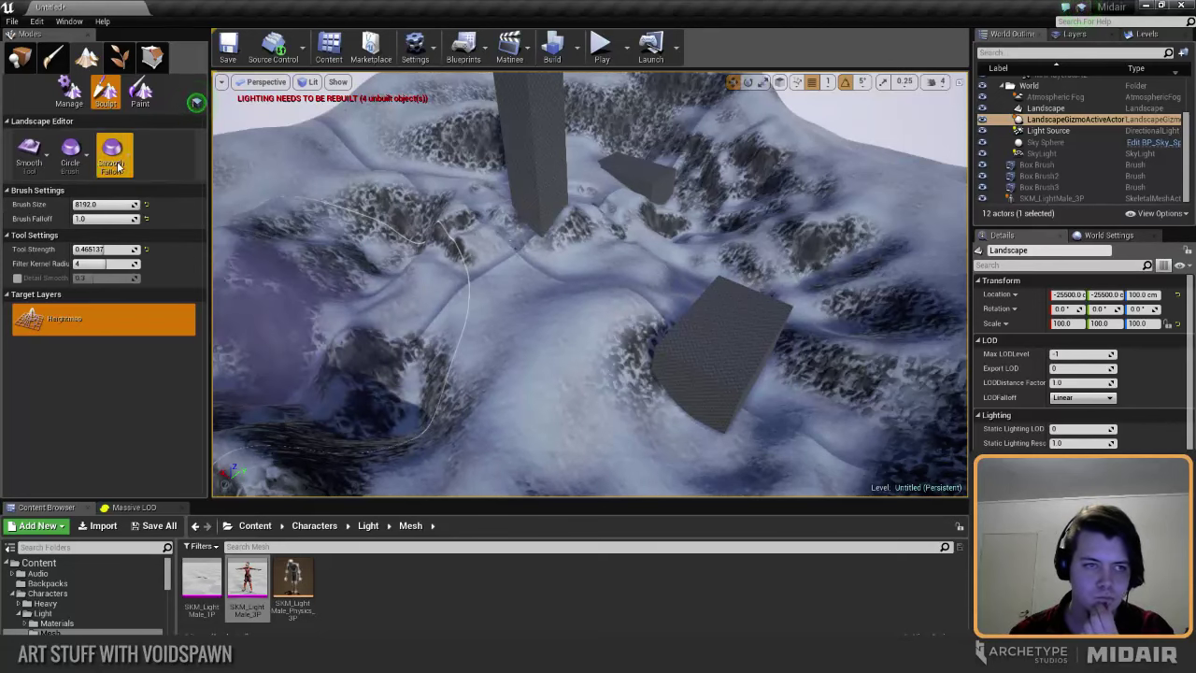
click(41, 154)
click(44, 283)
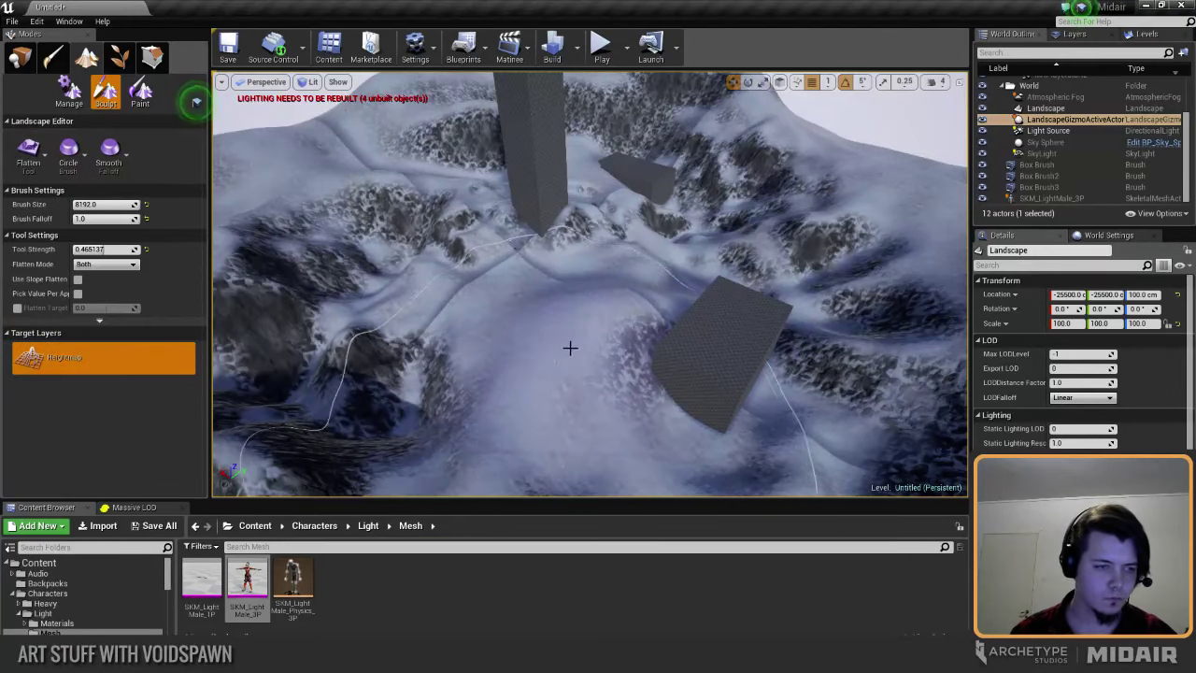
drag(136, 205, 118, 204)
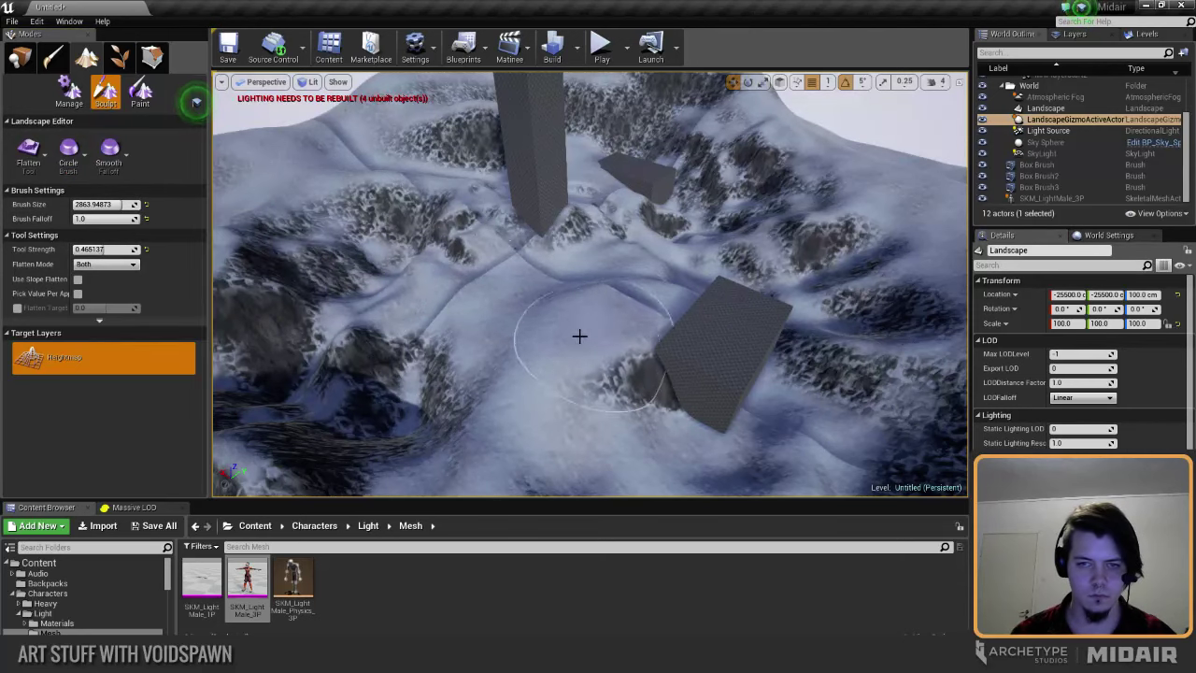
mouse_move(531, 320)
right_down()
mouse_move(552, 346)
mouse_move(532, 319)
mouse_move(542, 349)
mouse_move(526, 371)
mouse_move(489, 350)
mouse_move(578, 311)
right_up()
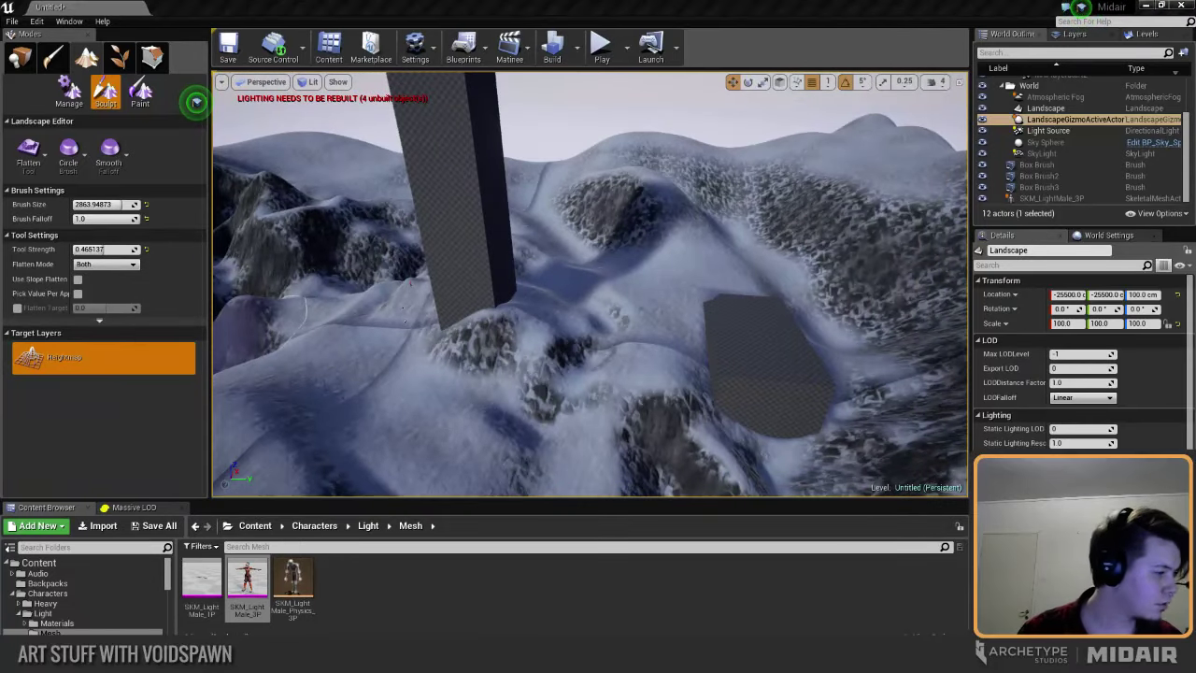
Step: Return to the Smooth tool, reduce the brush size to about 1555, and soften the snowy ridge between the box and the tower
click(37, 151)
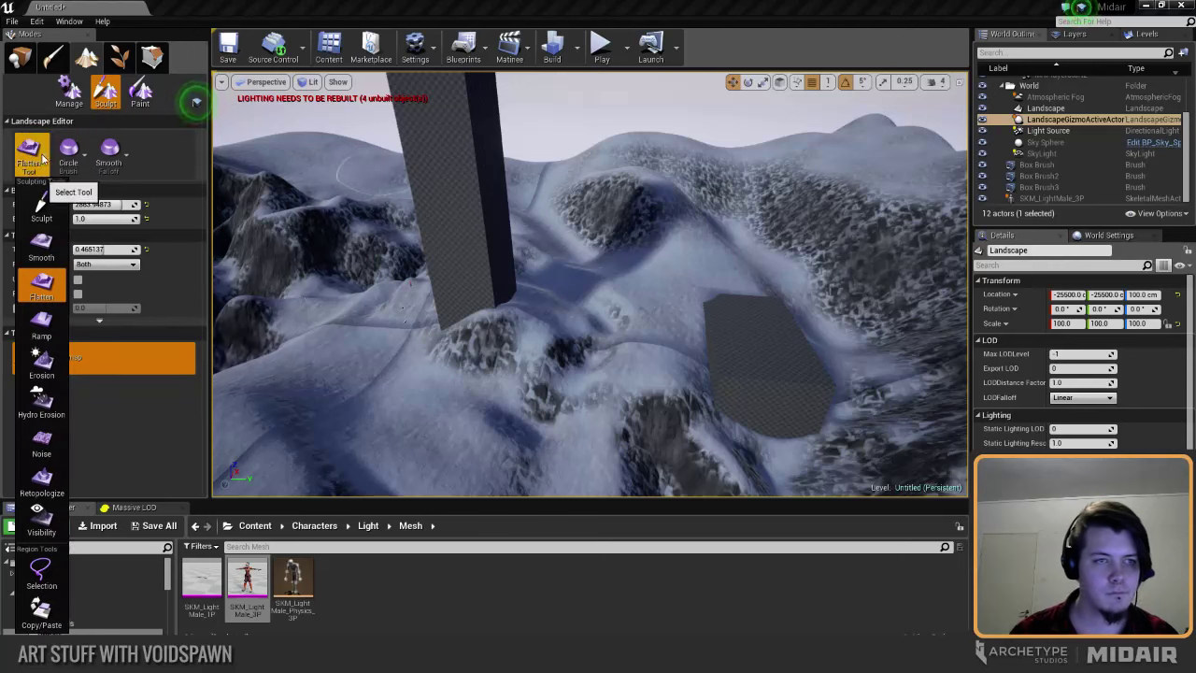
click(47, 247)
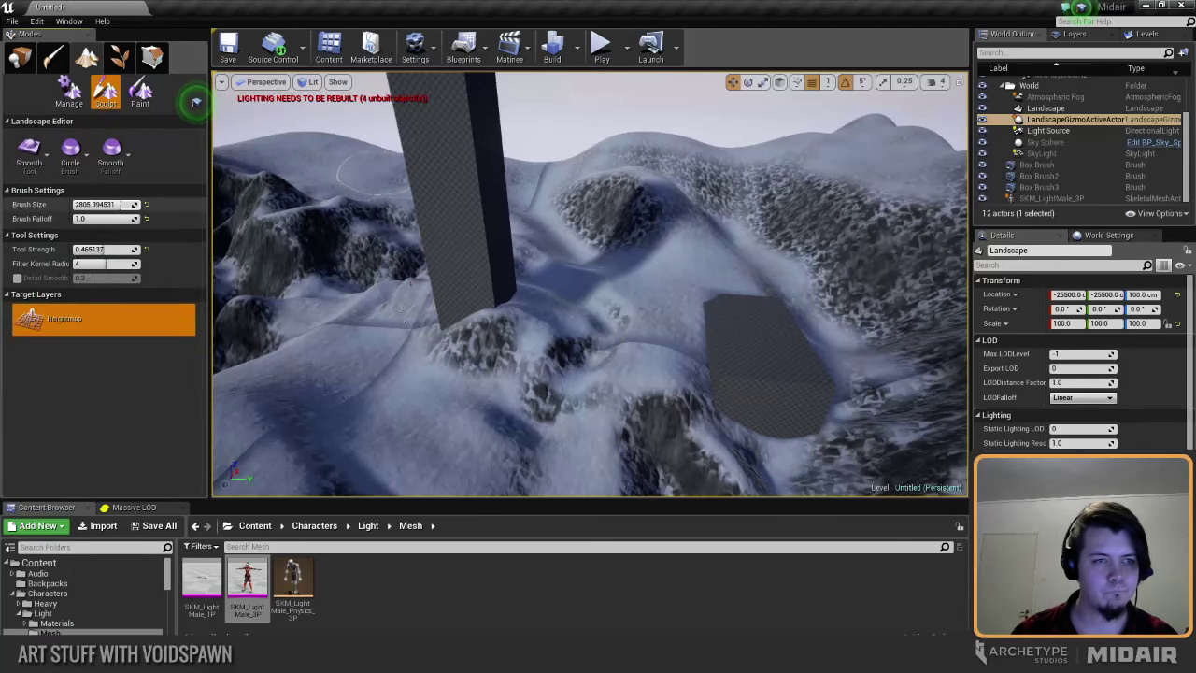
right_drag(308, 225, 224, 225)
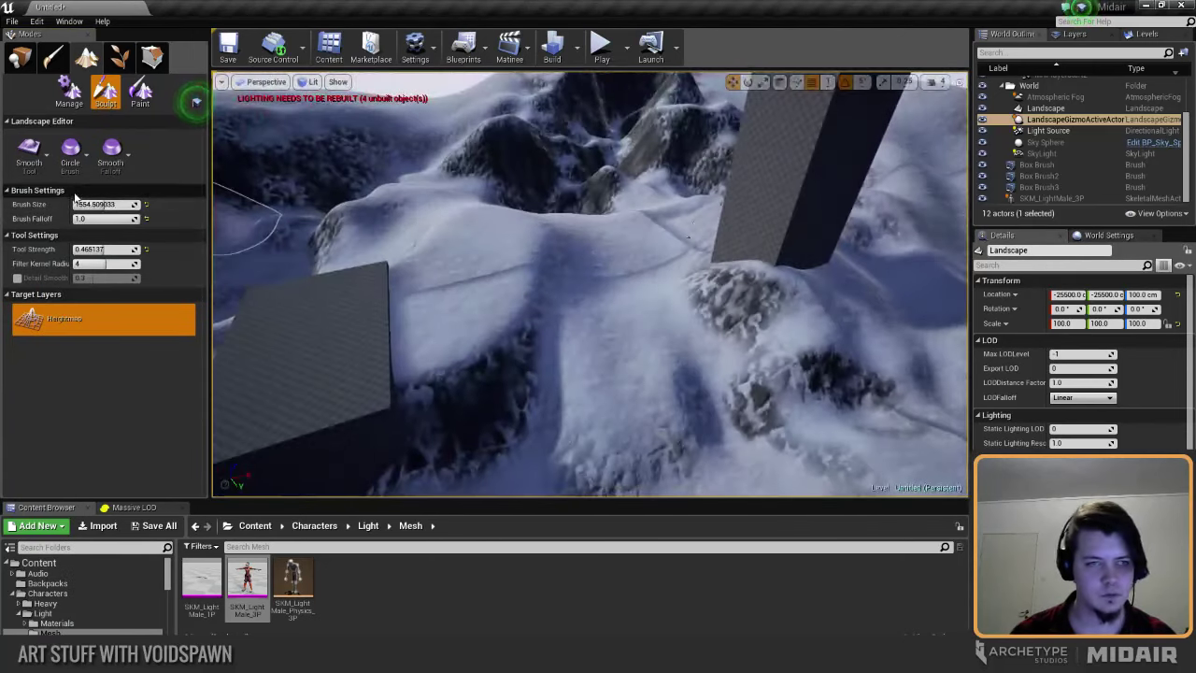
click(43, 161)
mouse_move(589, 266)
right_down()
mouse_move(552, 220)
mouse_move(584, 280)
mouse_move(598, 267)
right_up()
key(w)
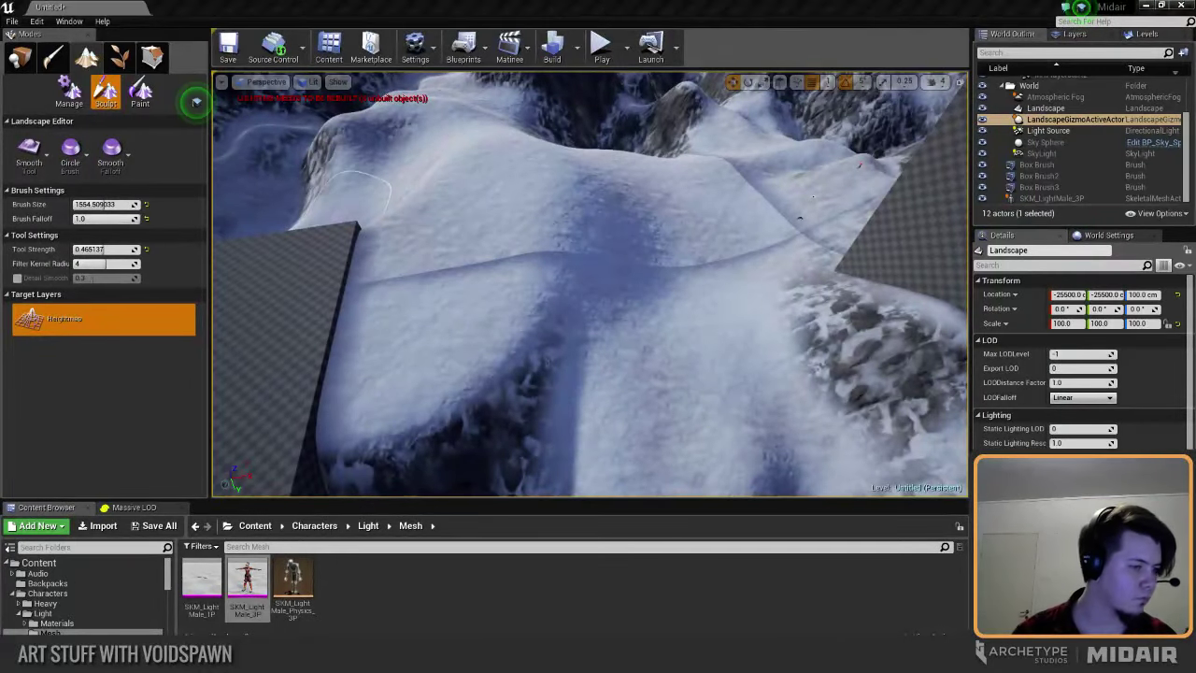
Step: Examine the slopes around the tower and the hillside boxes from several sides, from afar and close up
right_drag(605, 263, 439, 252)
key(s)
key(s)
right_drag(645, 273, 588, 273)
right_drag(712, 355, 591, 346)
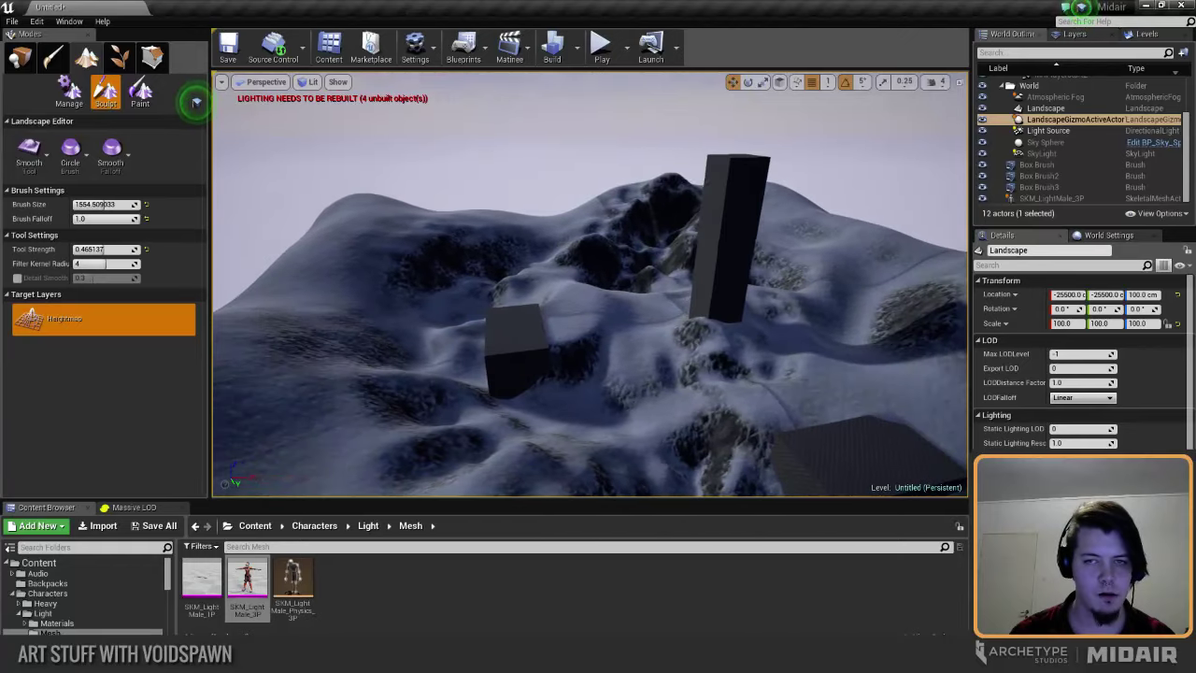
right_drag(591, 346, 669, 337)
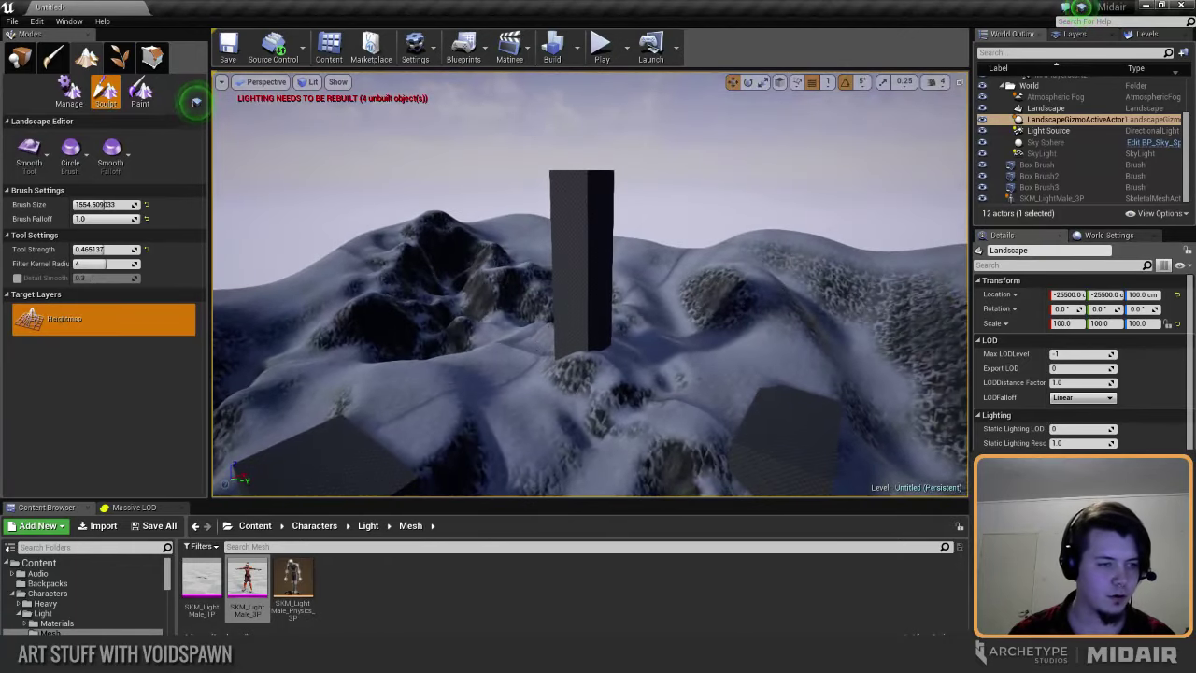
mouse_move(591, 280)
right_down()
mouse_move(640, 292)
mouse_move(647, 365)
right_up()
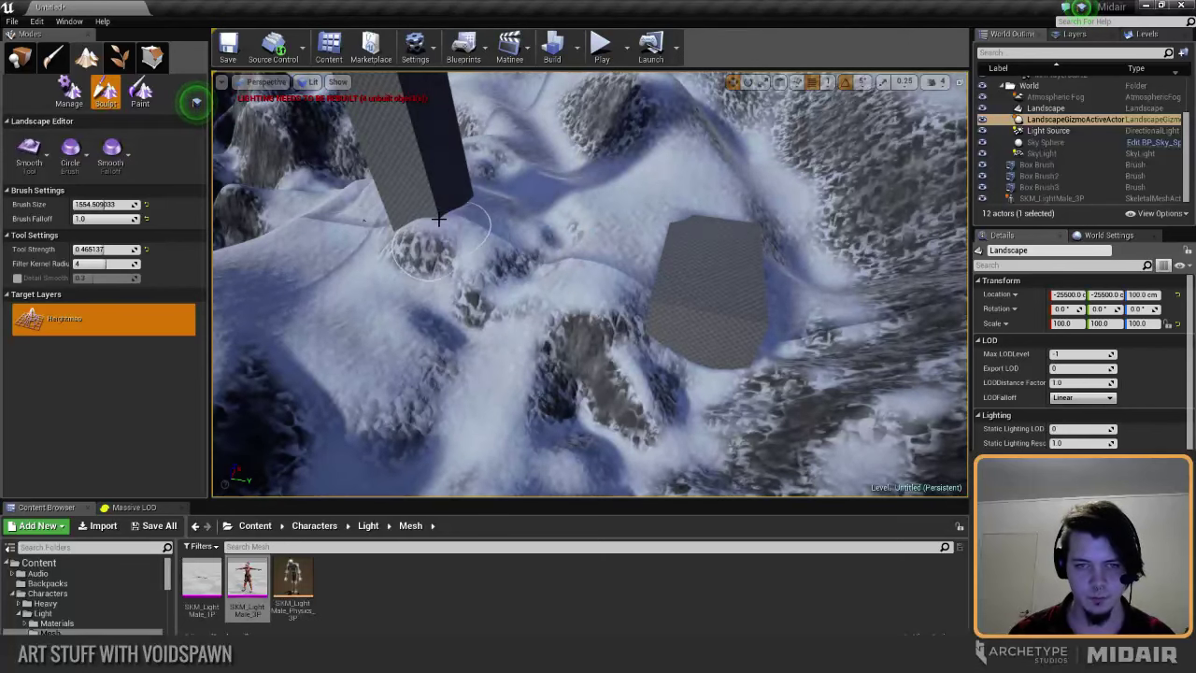
right_drag(379, 268, 290, 249)
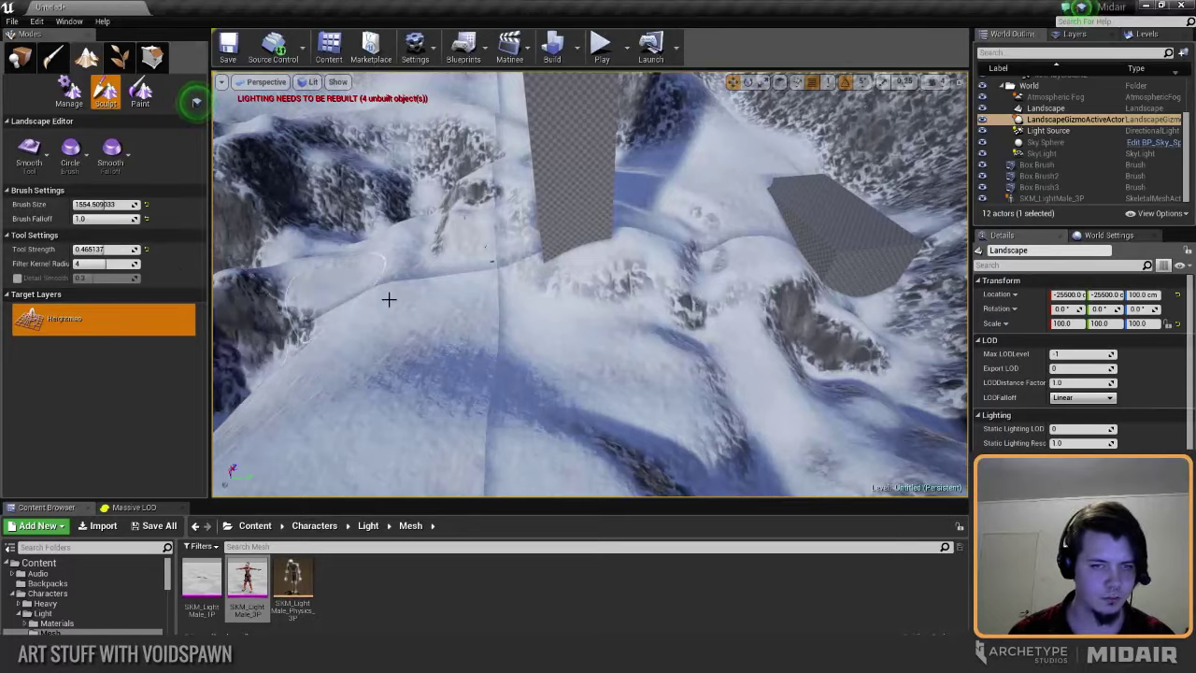
mouse_move(387, 300)
right_down()
mouse_move(378, 339)
mouse_move(448, 323)
mouse_move(451, 299)
mouse_move(451, 312)
right_up()
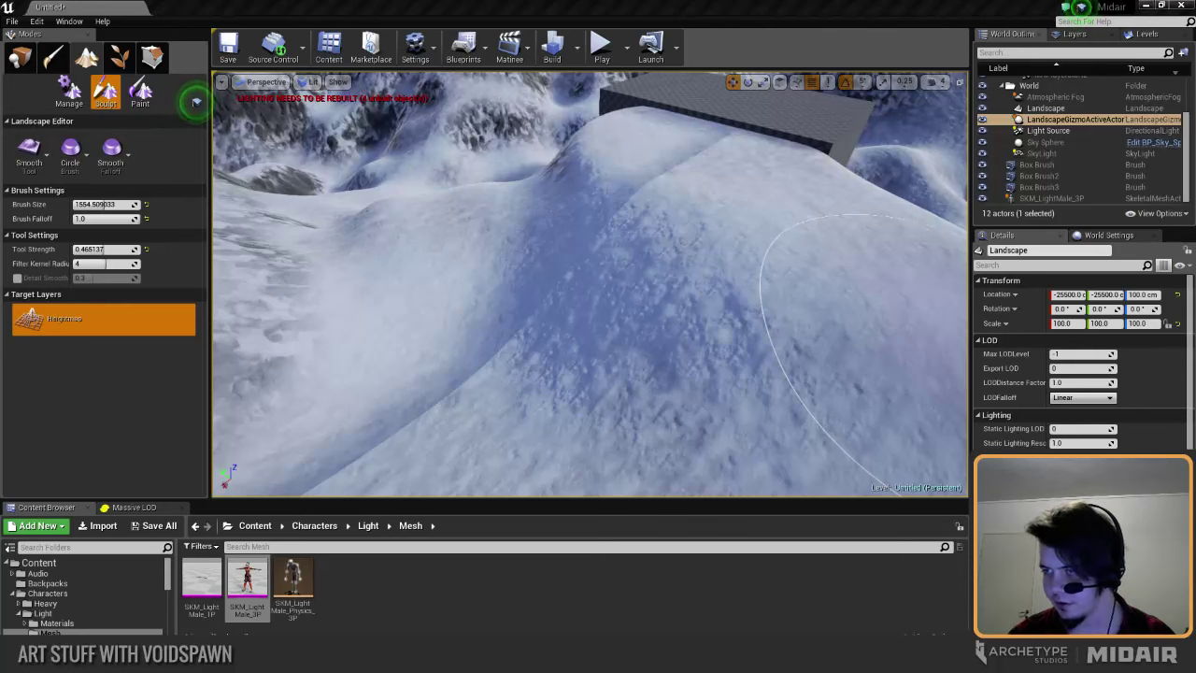
right_drag(952, 268, 944, 262)
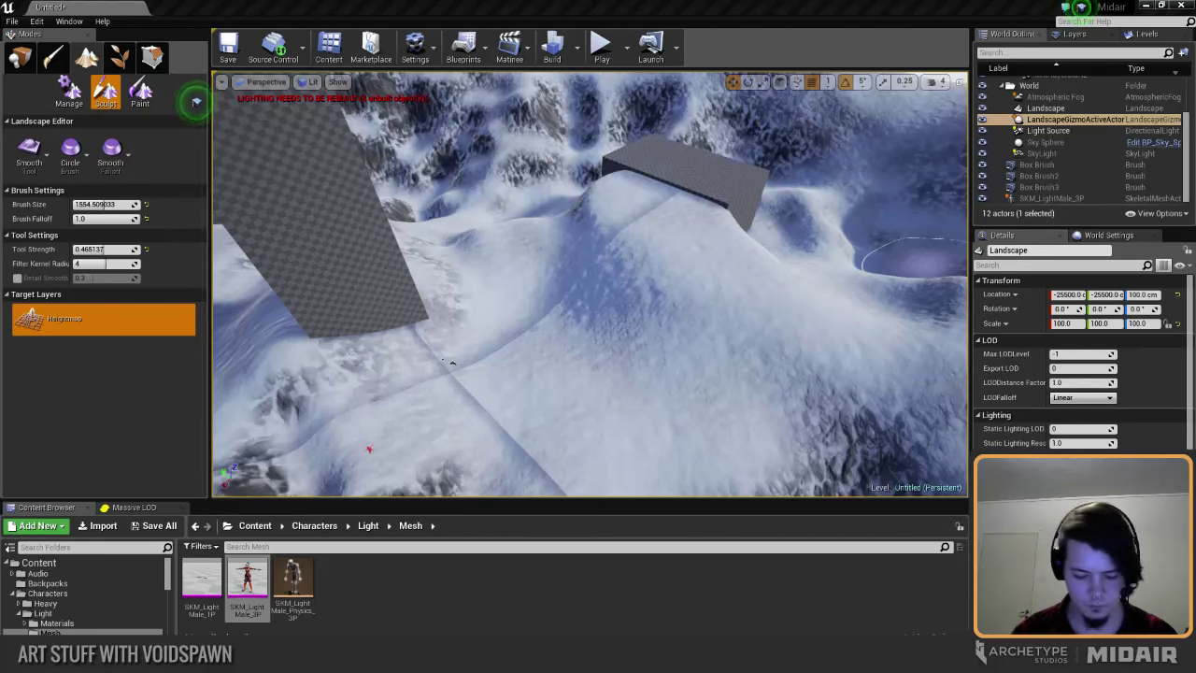
mouse_move(914, 260)
right_down()
mouse_move(1019, 280)
mouse_move(1112, 281)
mouse_move(906, 260)
mouse_move(836, 271)
right_up()
key(w)
key(s)
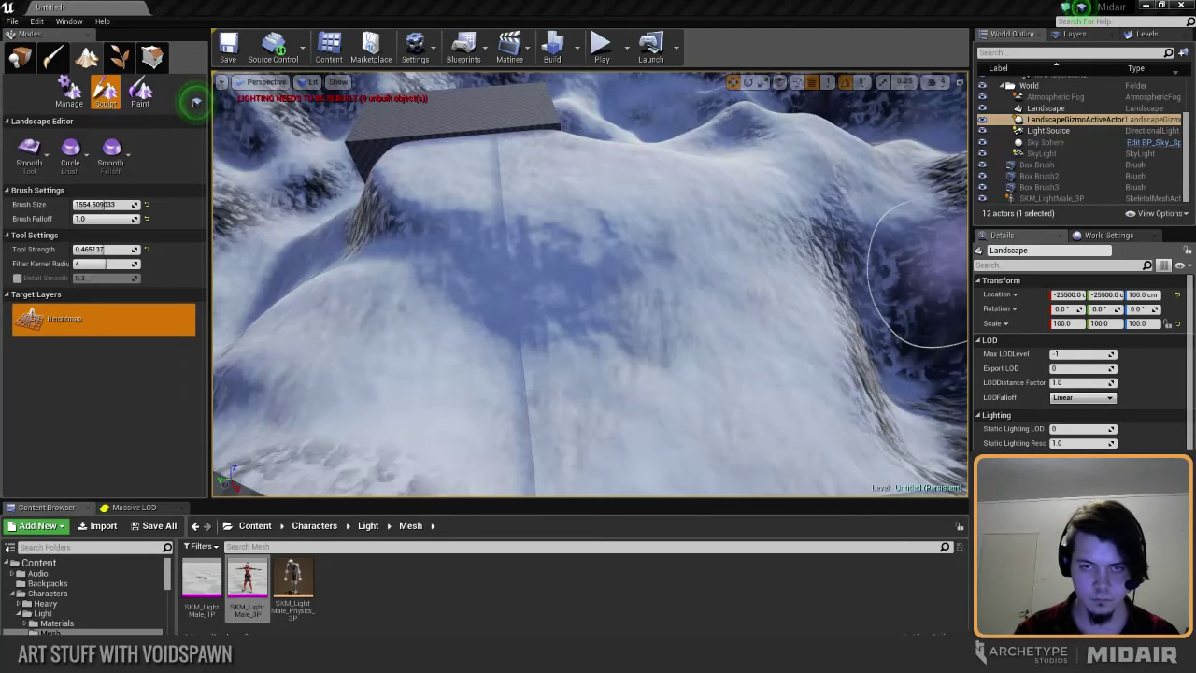
Step: Examine the distant mountain, the outer edge of the landscape, and the overall layout of tower and boxes
right_drag(561, 246, 747, 221)
right_drag(852, 277, 869, 249)
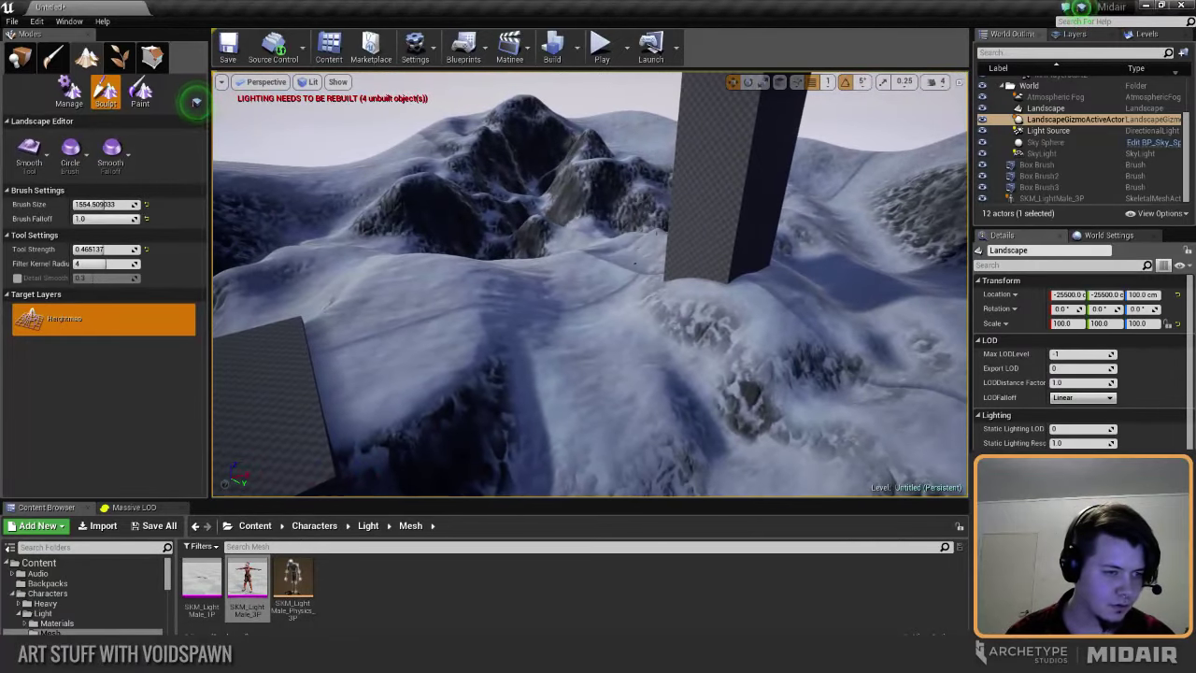
right_drag(869, 249, 870, 248)
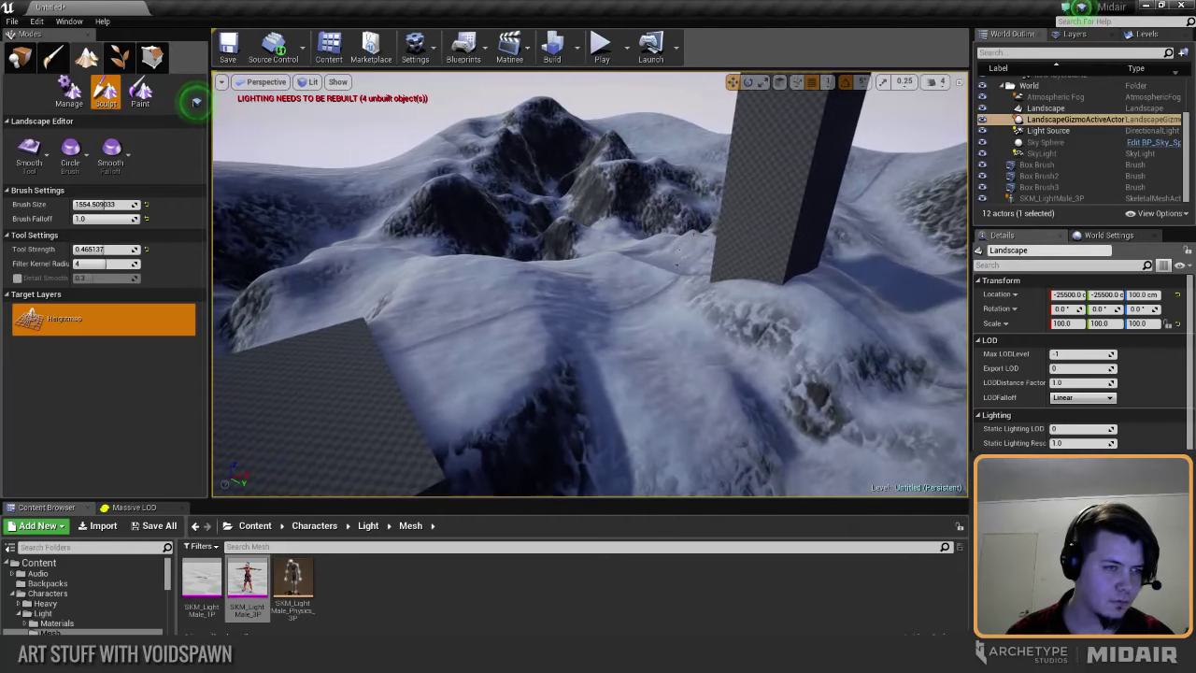
right_drag(870, 249, 856, 249)
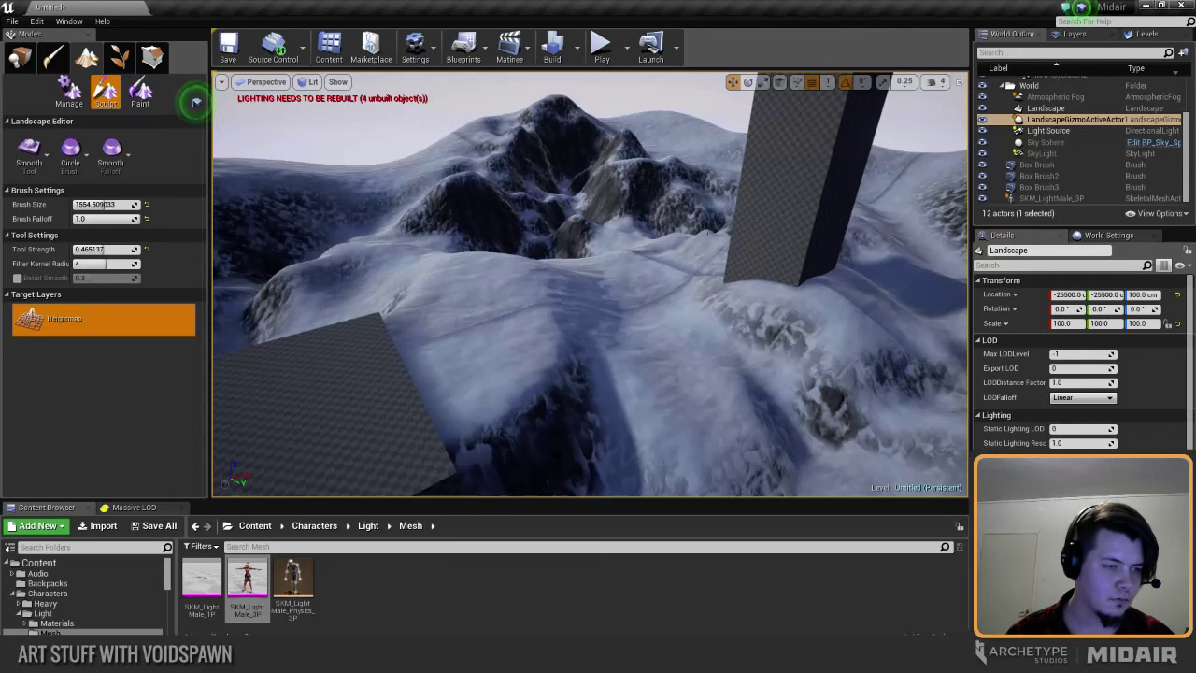
right_drag(869, 249, 869, 249)
right_drag(820, 287, 821, 287)
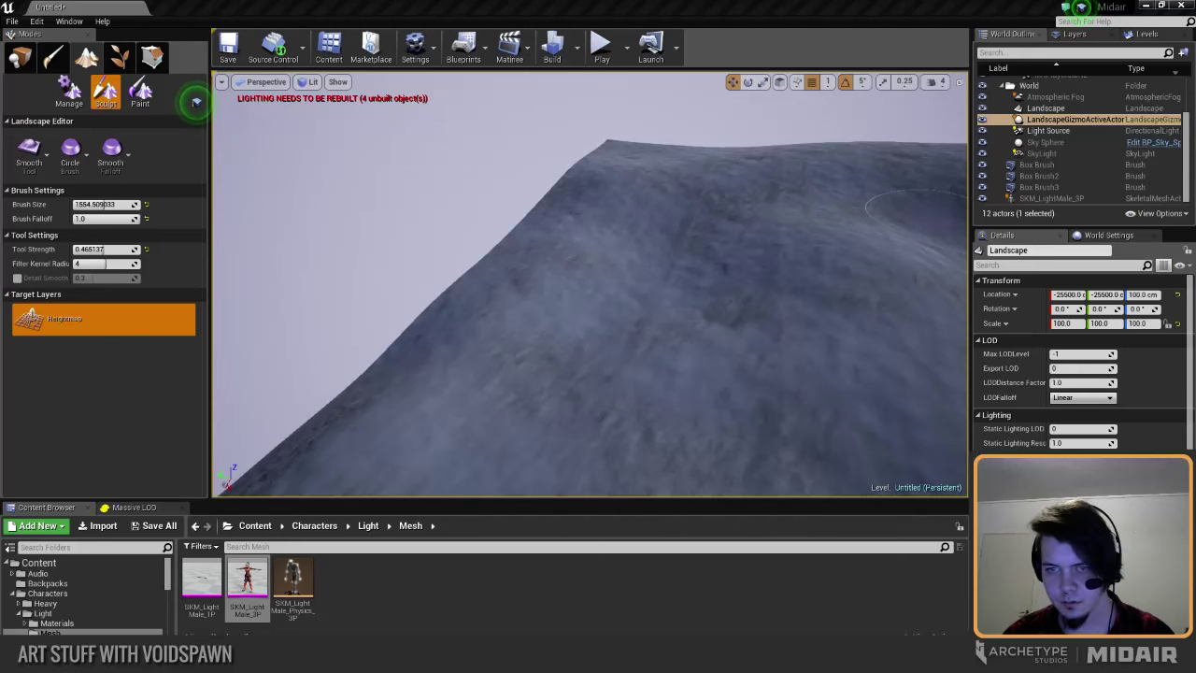
mouse_move(566, 228)
right_down()
mouse_move(598, 355)
mouse_move(567, 327)
right_up()
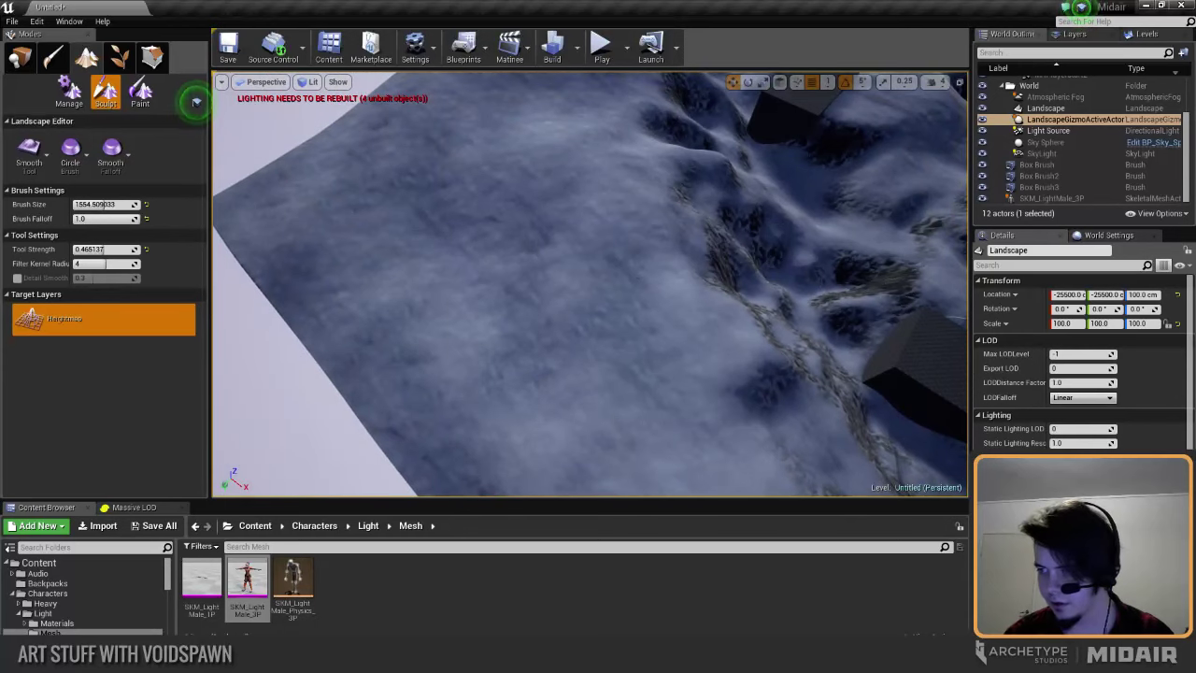
right_drag(480, 268, 567, 445)
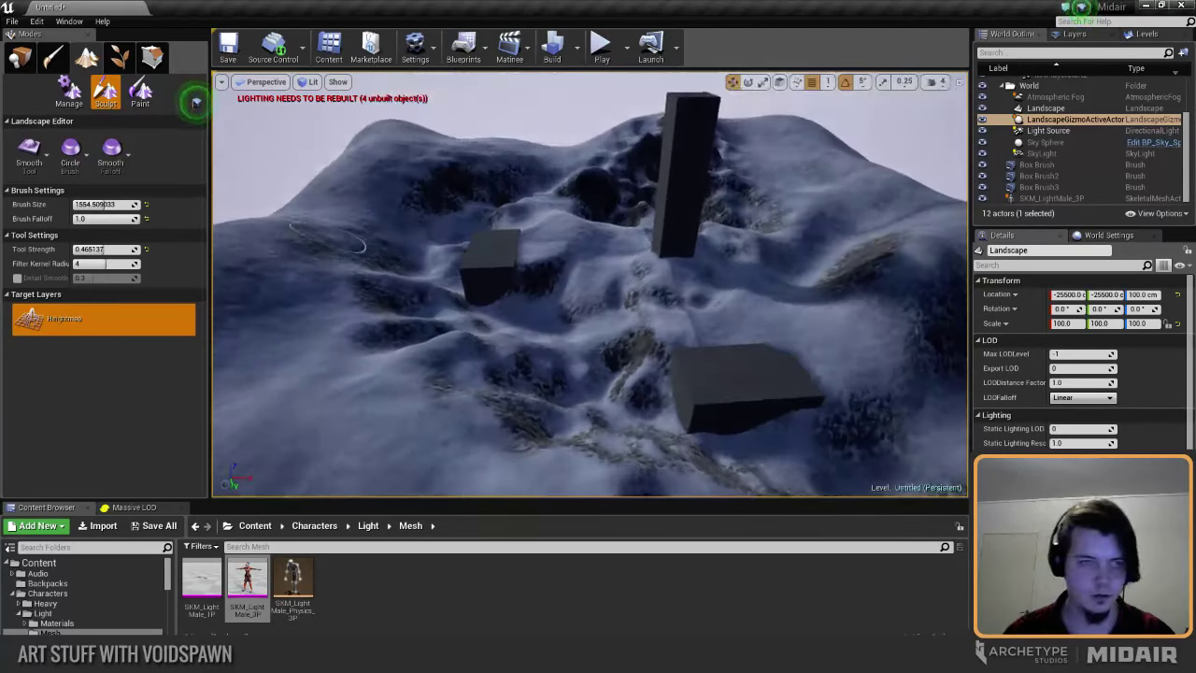
Step: Place an Exponential Height Fog actor on the snow near the tower and raise it to a height of 145 cm
click(19, 58)
right_drag(654, 205, 801, 202)
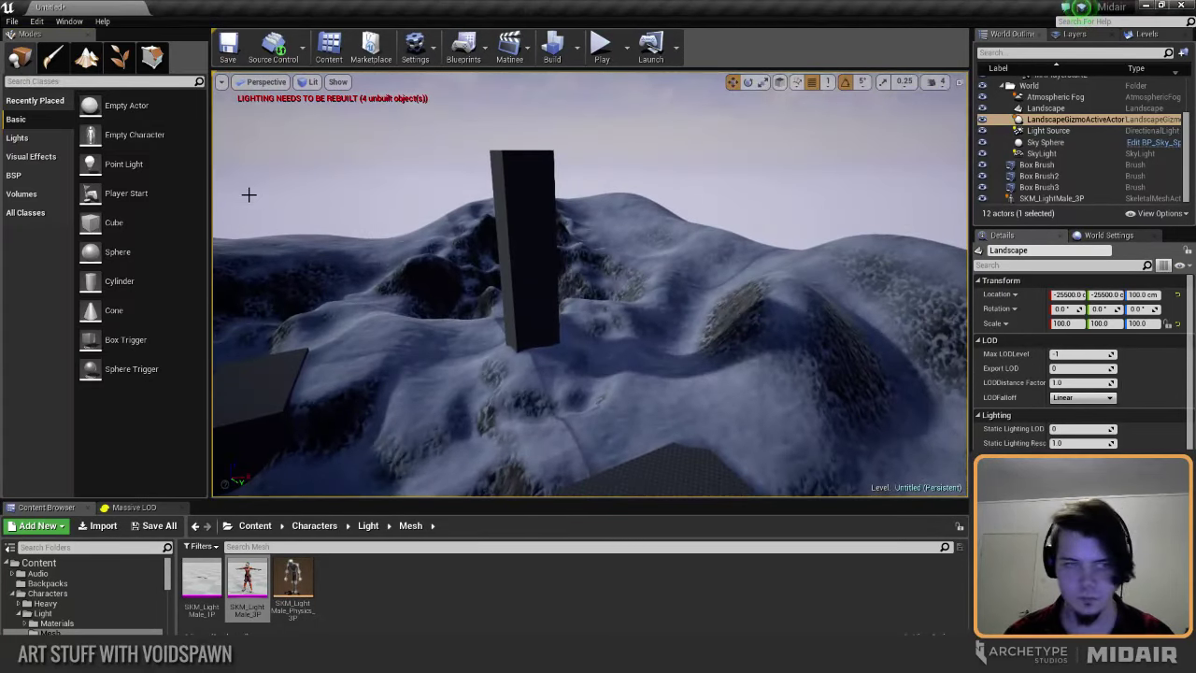
mouse_move(523, 271)
right_down()
mouse_move(533, 346)
mouse_move(496, 332)
mouse_move(500, 271)
right_up()
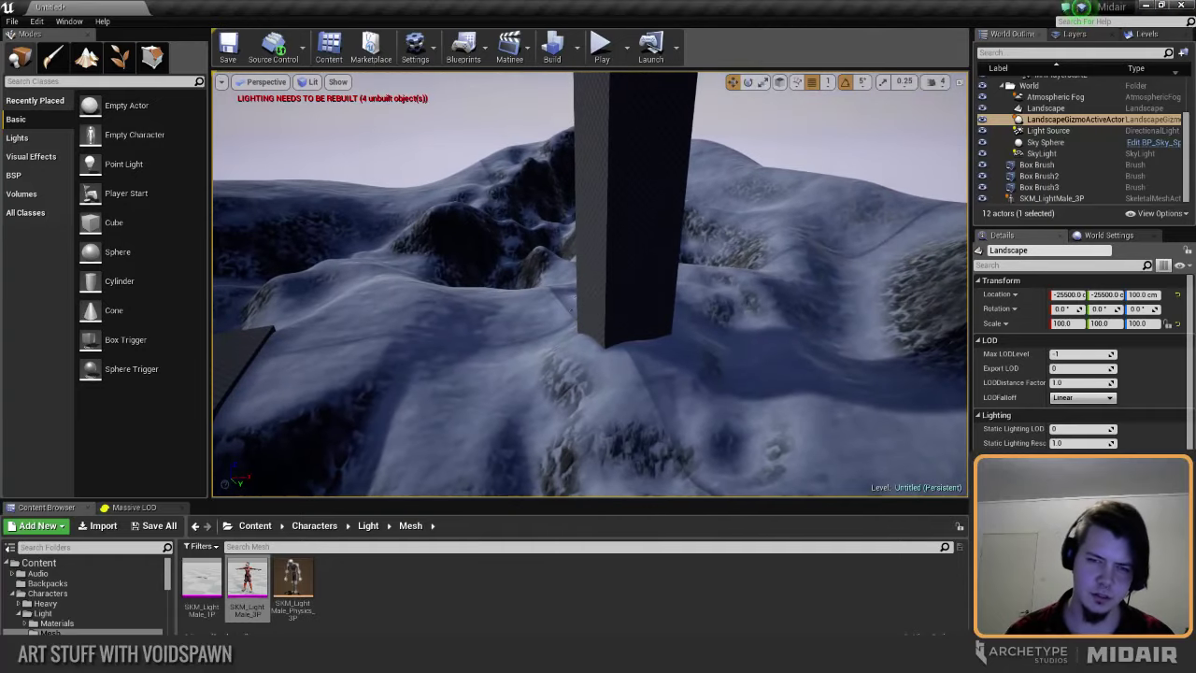
click(32, 156)
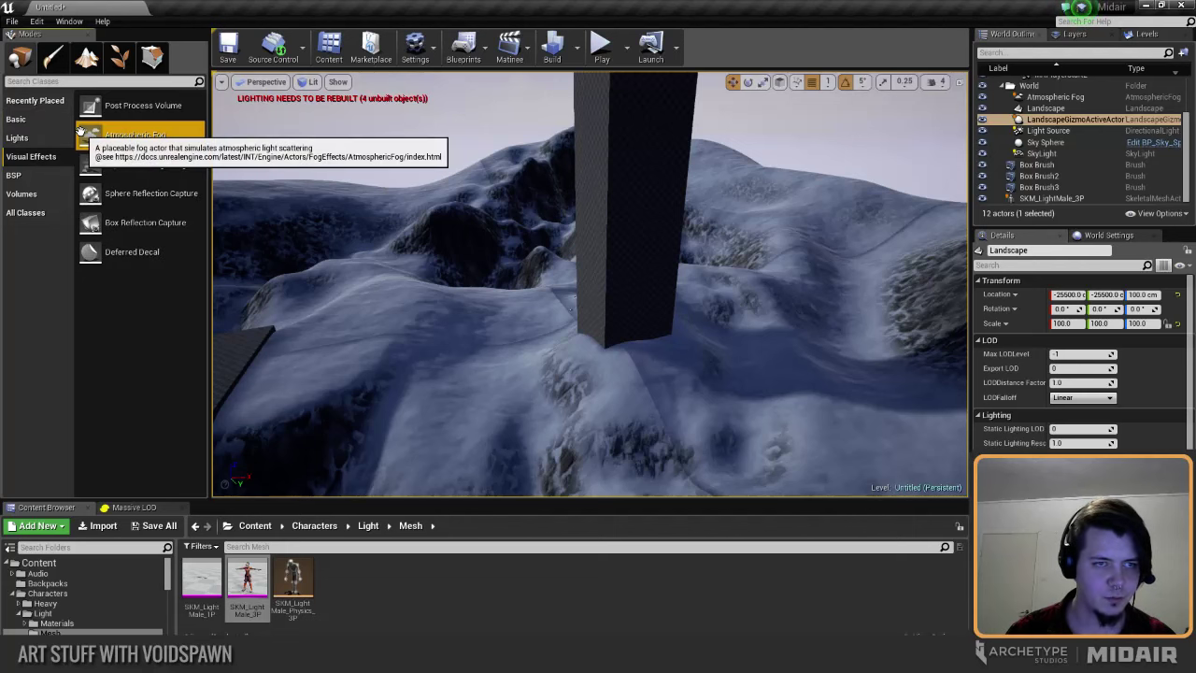
drag(93, 164, 488, 391)
scroll(536, 363, down, 8)
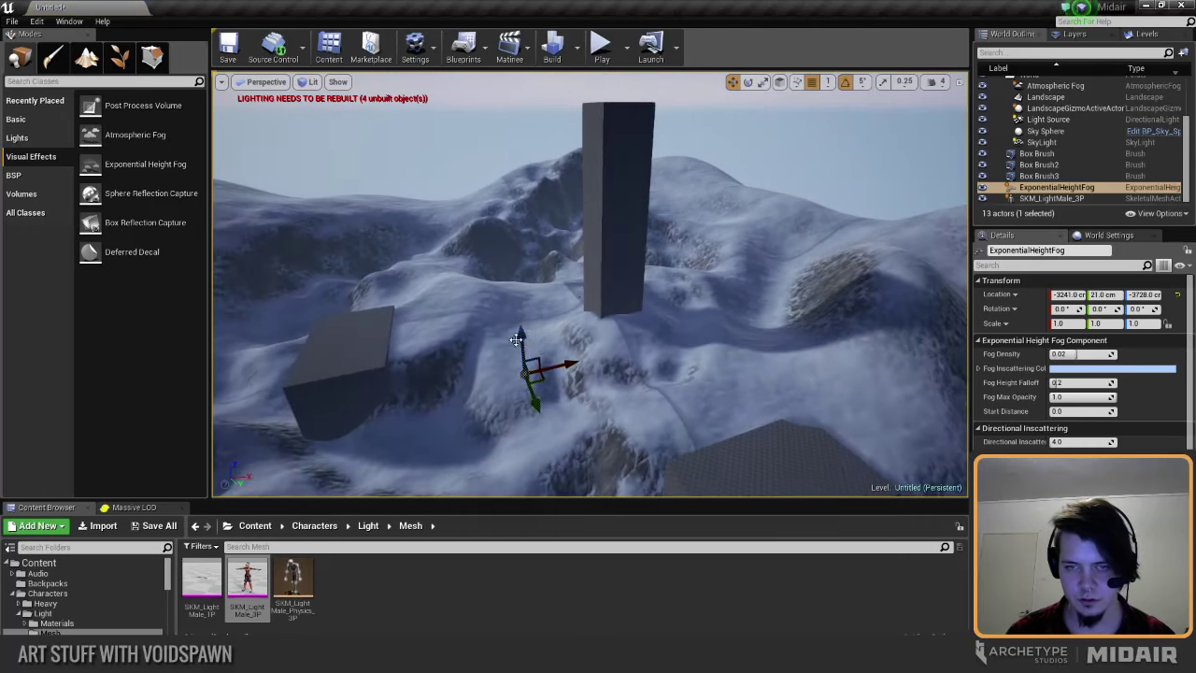
drag(516, 339, 515, 268)
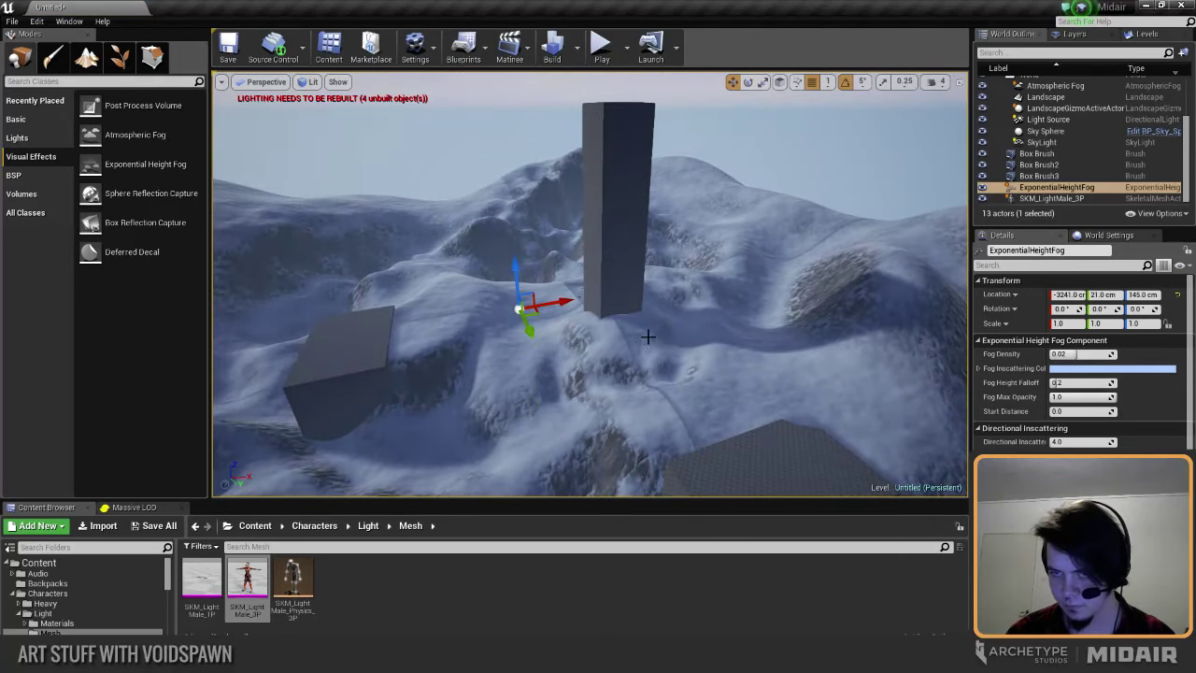
Step: Set the fog's Fog Height Falloff to 0.3
key(w)
right_drag(729, 369, 662, 336)
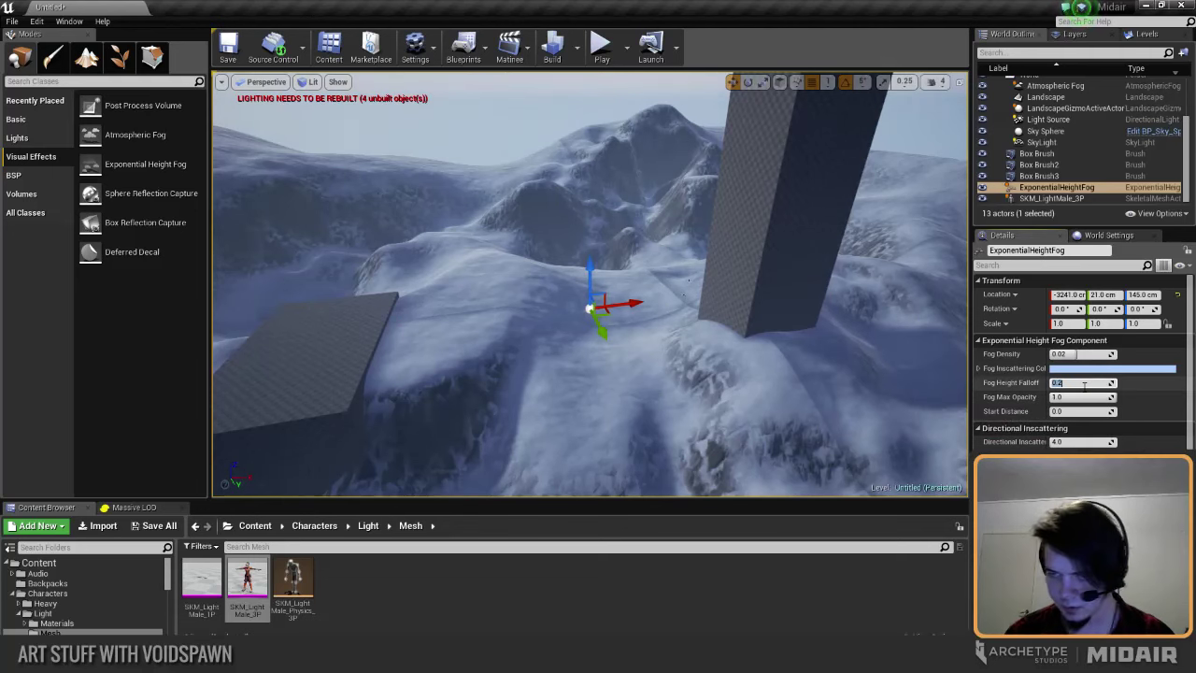
key(Return)
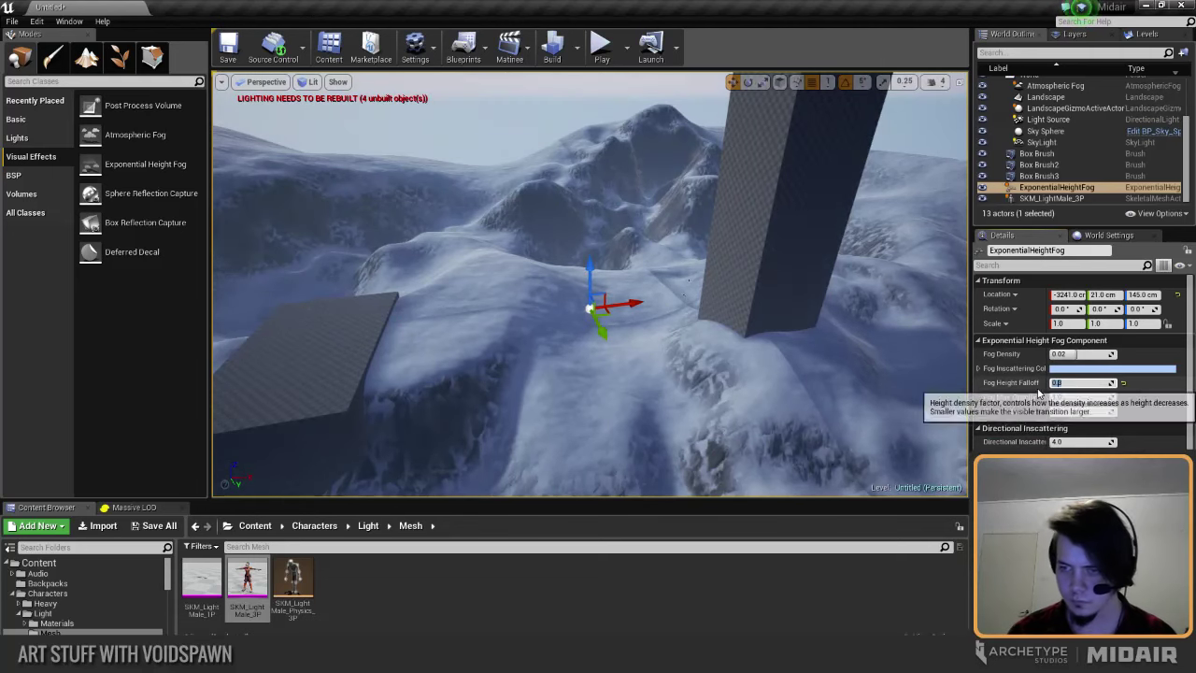
Step: Lower the height fog actor to a Z location of about -4236 cm, checking the haze around the tower
right_drag(700, 262, 738, 269)
key(s)
drag(599, 269, 596, 314)
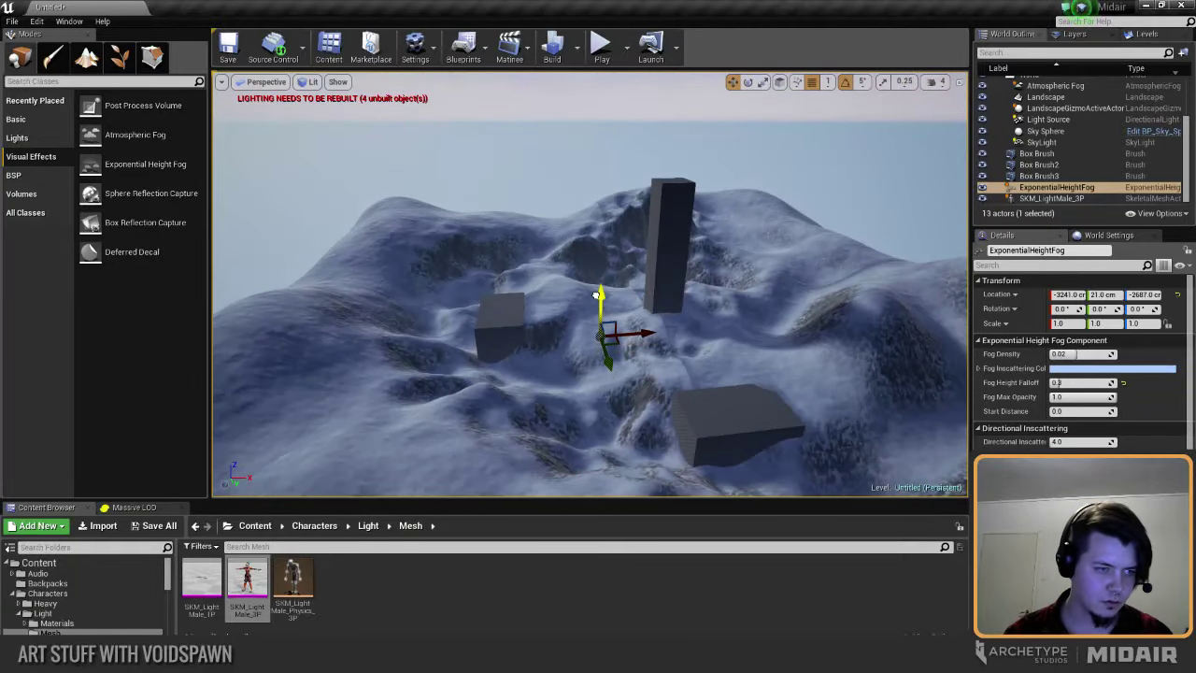
right_drag(597, 296, 651, 346)
drag(659, 365, 660, 354)
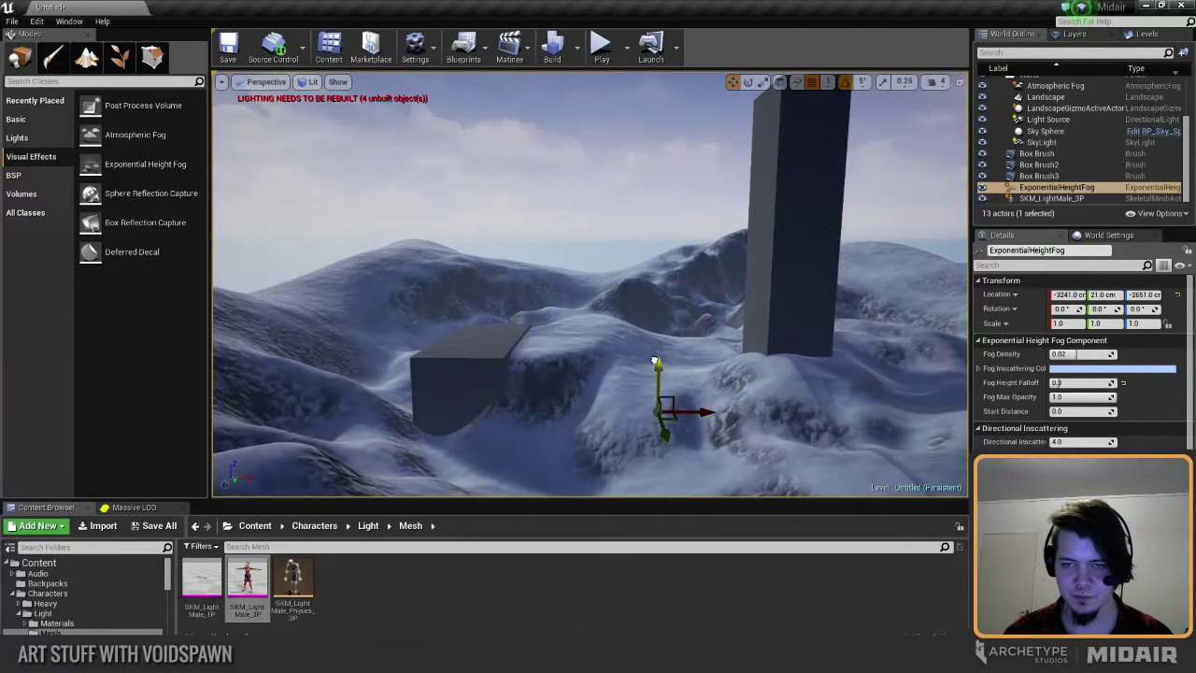
right_drag(648, 393, 648, 393)
right_drag(562, 394, 562, 393)
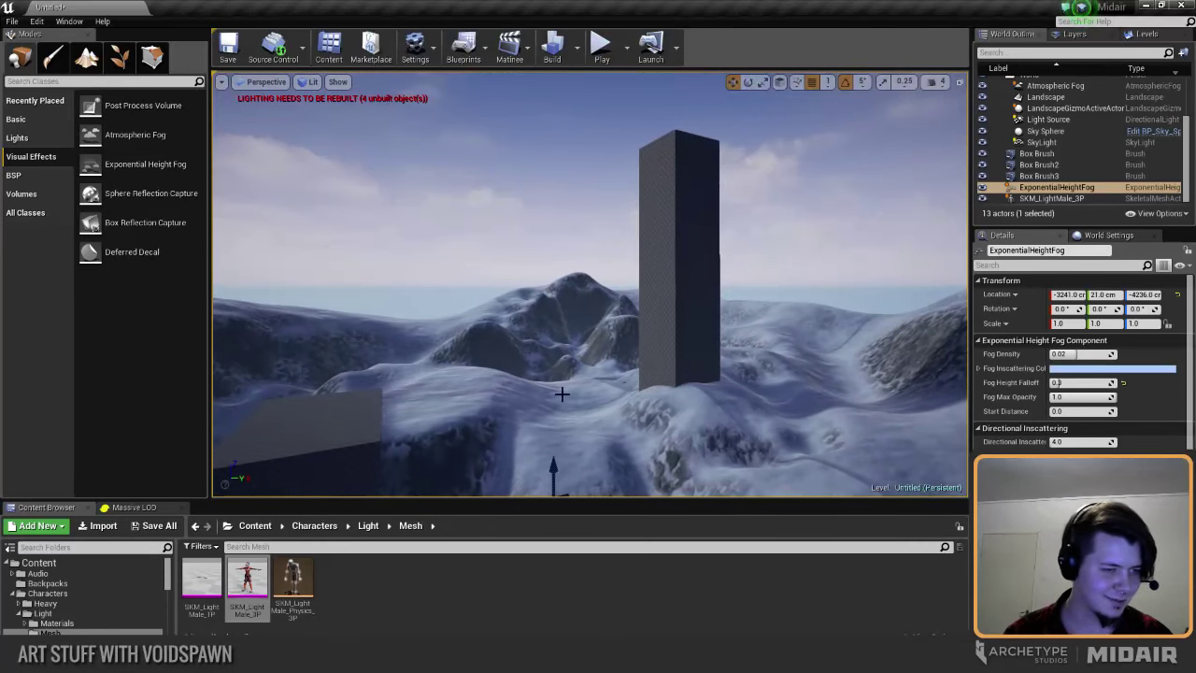
Step: Raise the height fog actor to a Z location of about -3571 cm while checking the mountains and tower from several viewpoints
right_drag(405, 382, 357, 371)
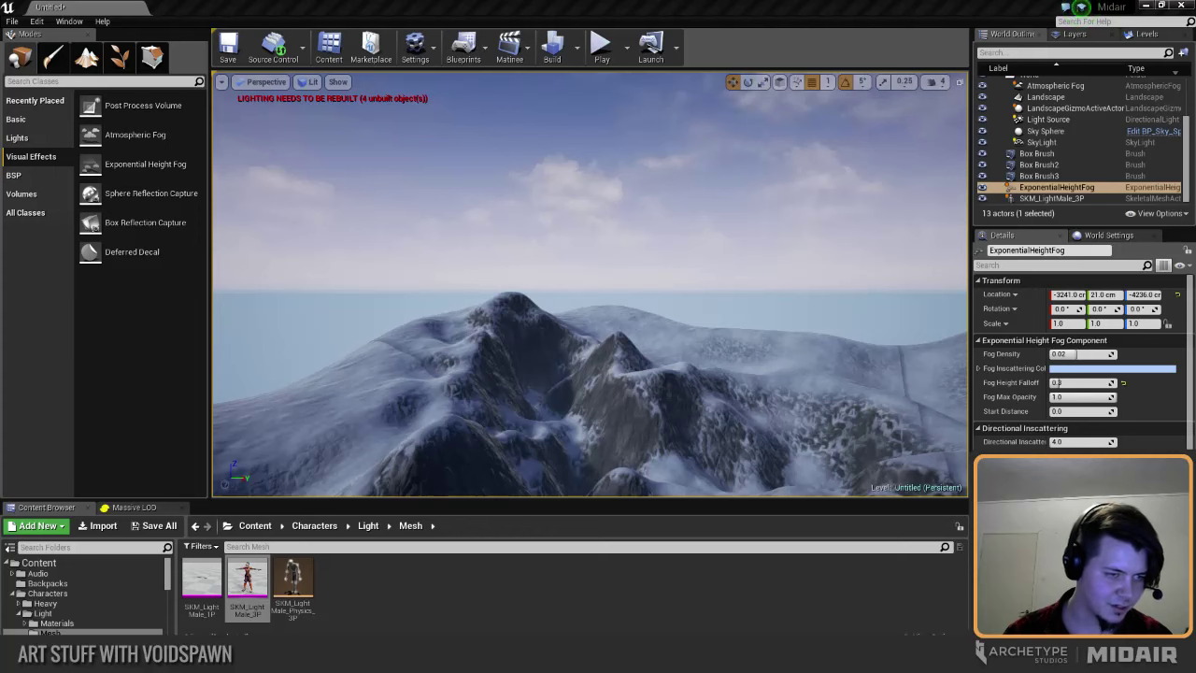
right_drag(293, 408, 660, 389)
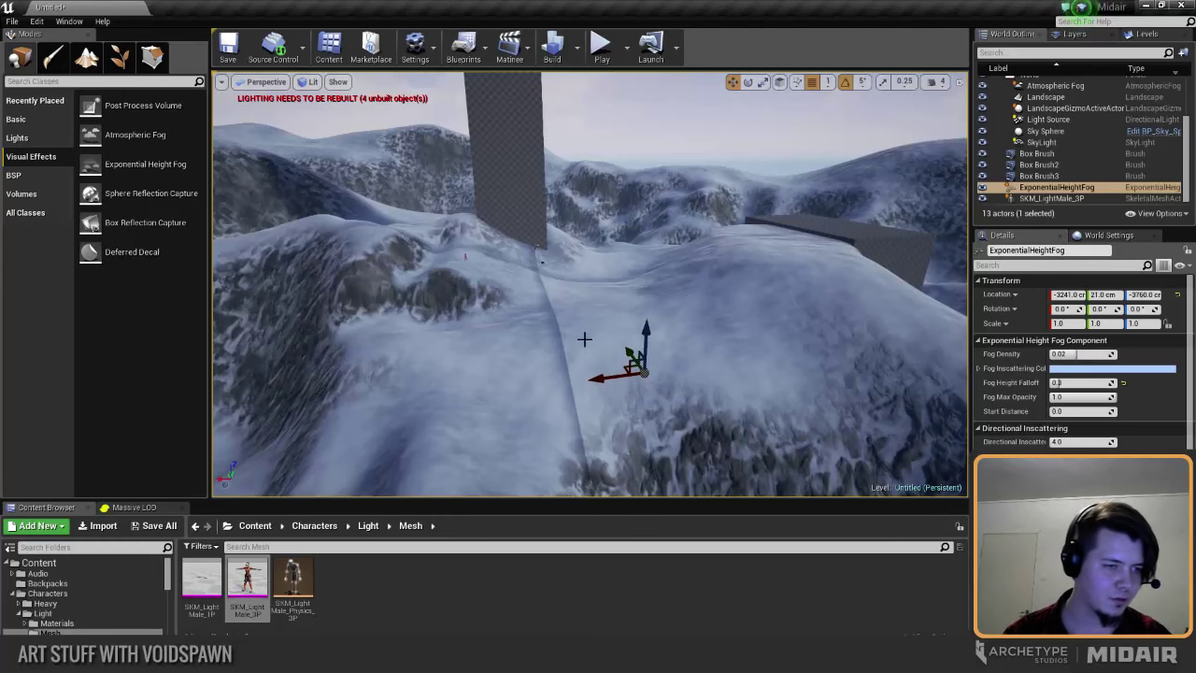
right_drag(502, 369, 585, 355)
right_drag(566, 294, 585, 352)
key(s)
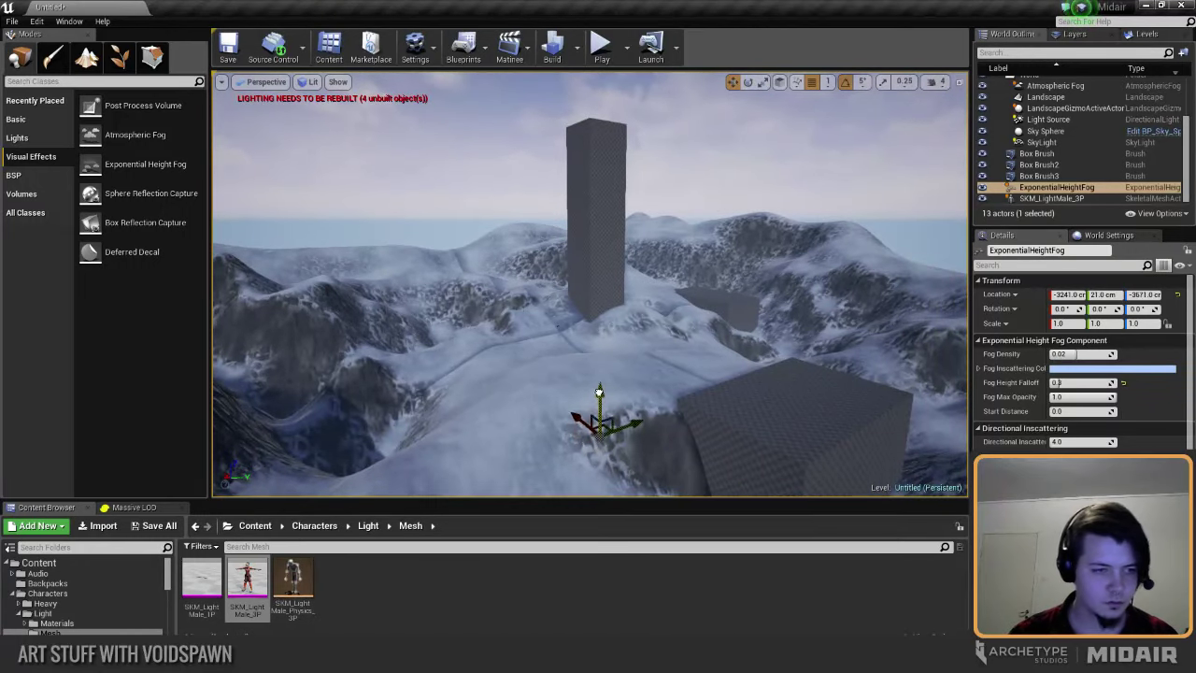
Step: Set the fog's Fog Height Falloff to 0.5 and bring the fog actor to a Z location of about -58 cm
drag(599, 390, 598, 339)
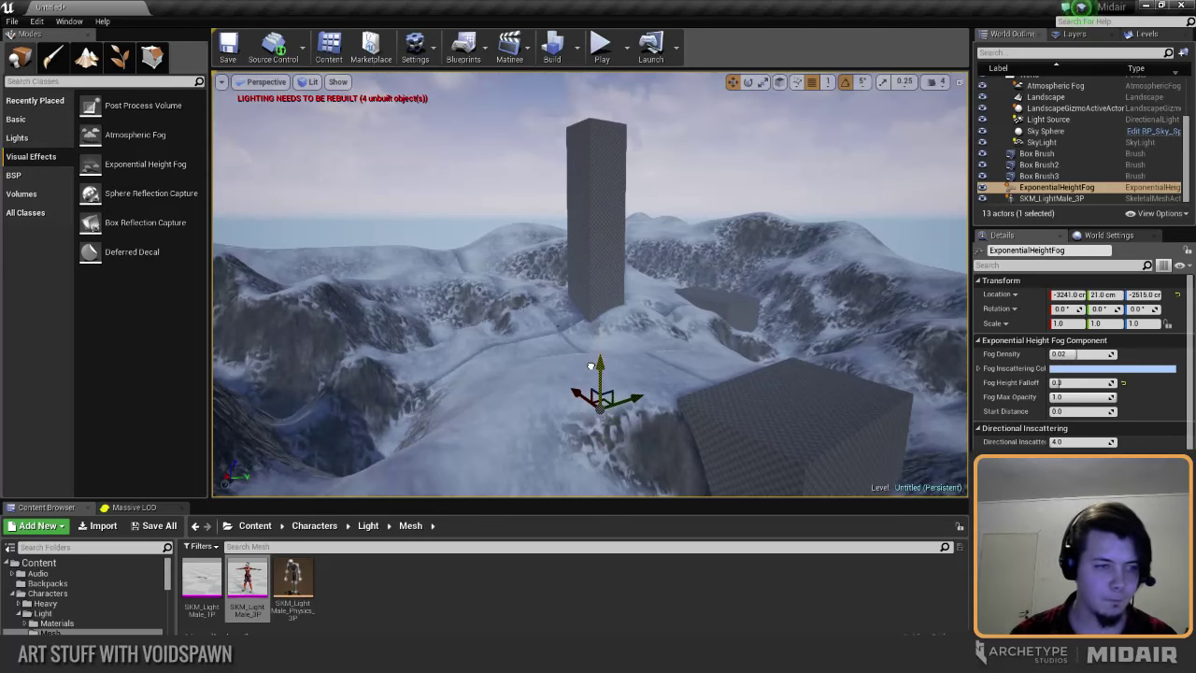
right_drag(590, 361, 636, 363)
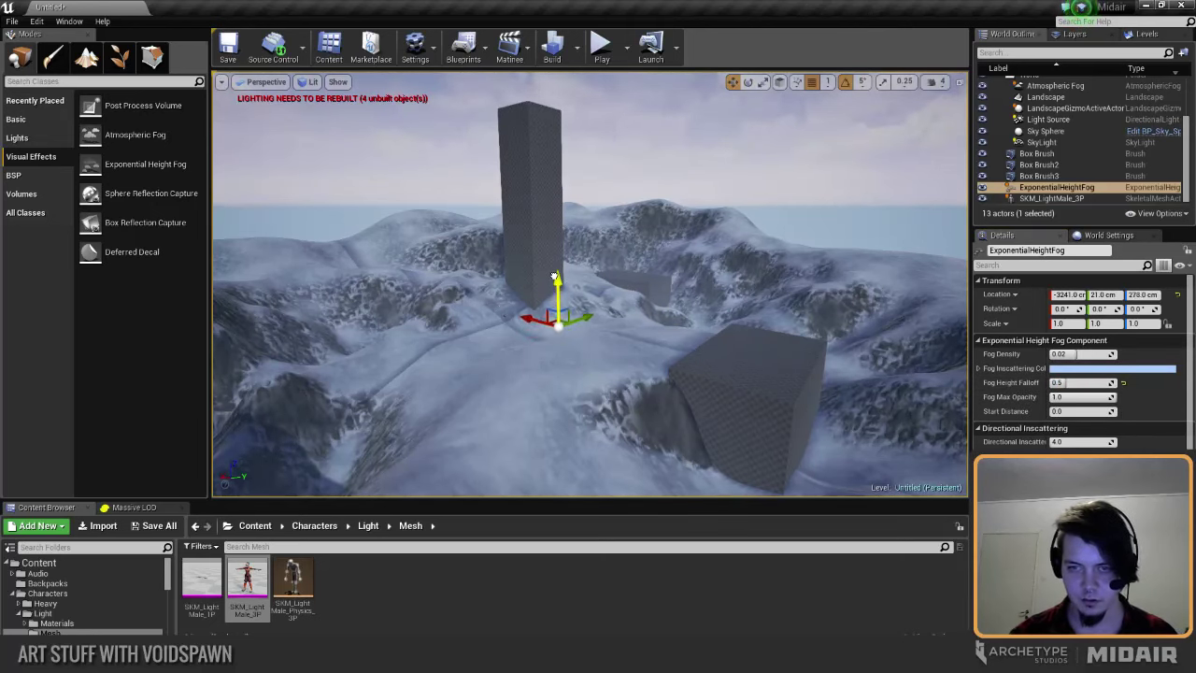
key(w)
right_drag(602, 329, 542, 330)
key(s)
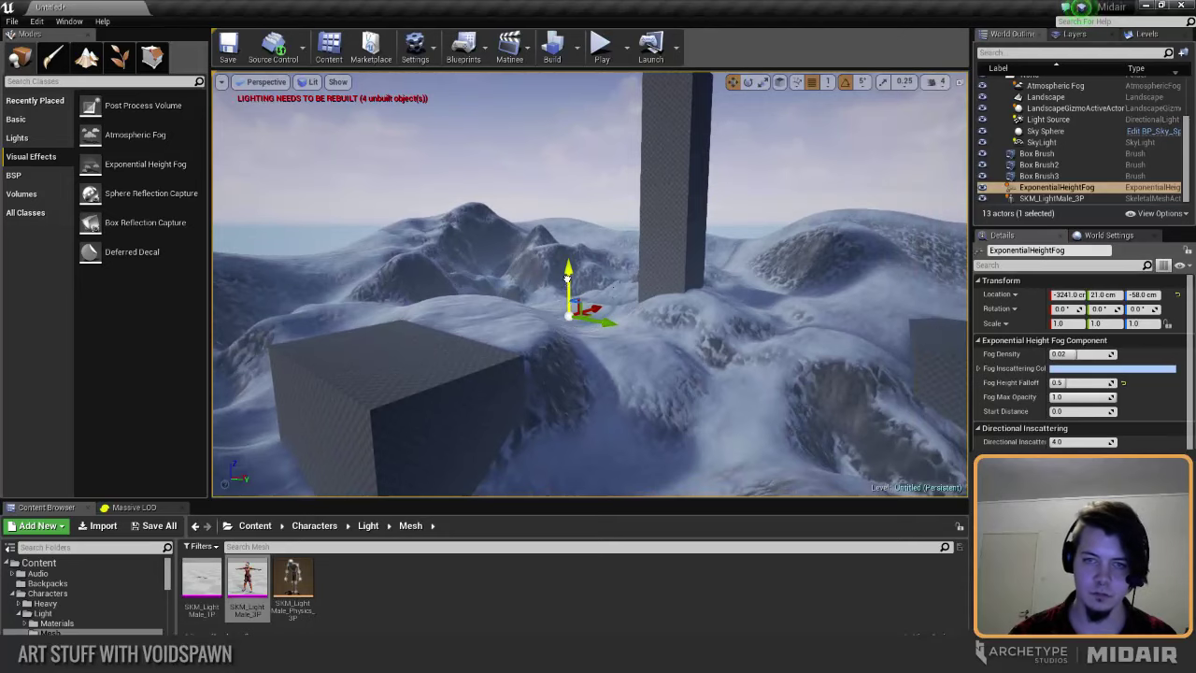
mouse_move(567, 288)
right_down()
mouse_move(607, 299)
mouse_move(617, 336)
mouse_move(603, 342)
mouse_move(635, 299)
mouse_move(584, 313)
mouse_move(580, 322)
mouse_move(608, 331)
mouse_move(547, 297)
mouse_move(568, 288)
right_up()
key(s)
key(Escape)
right_drag(315, 400, 308, 402)
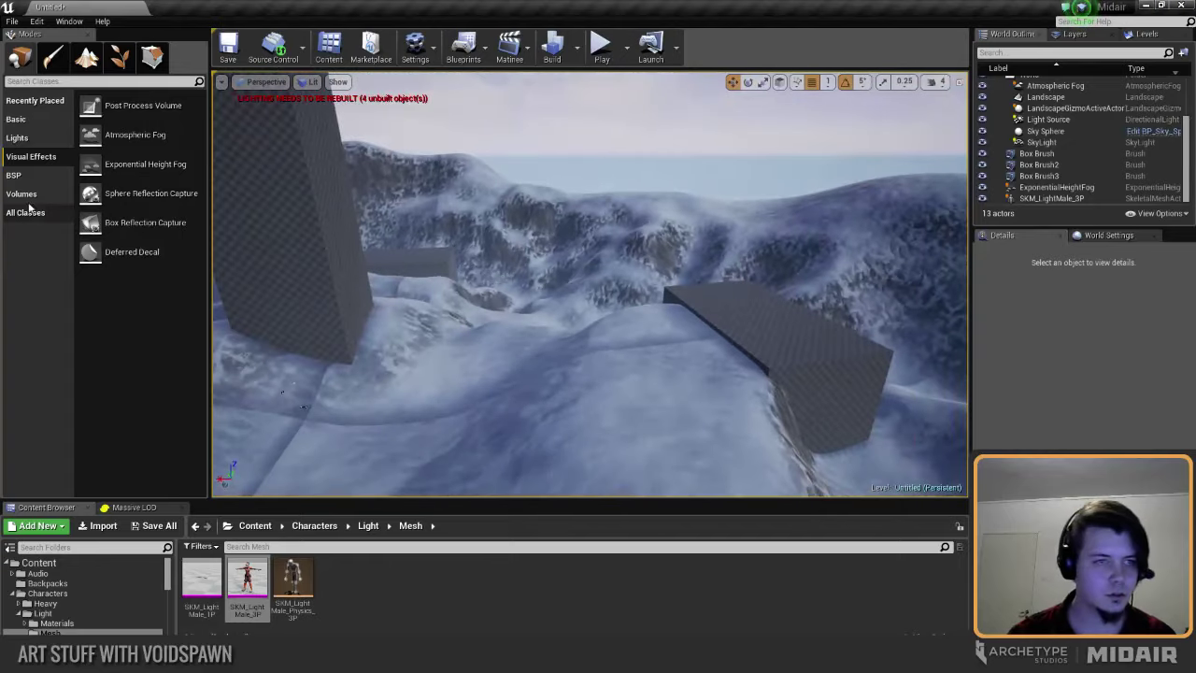
Step: Place a Post Process Volume on the snow near the base of the tower
click(1056, 187)
right_click(1056, 187)
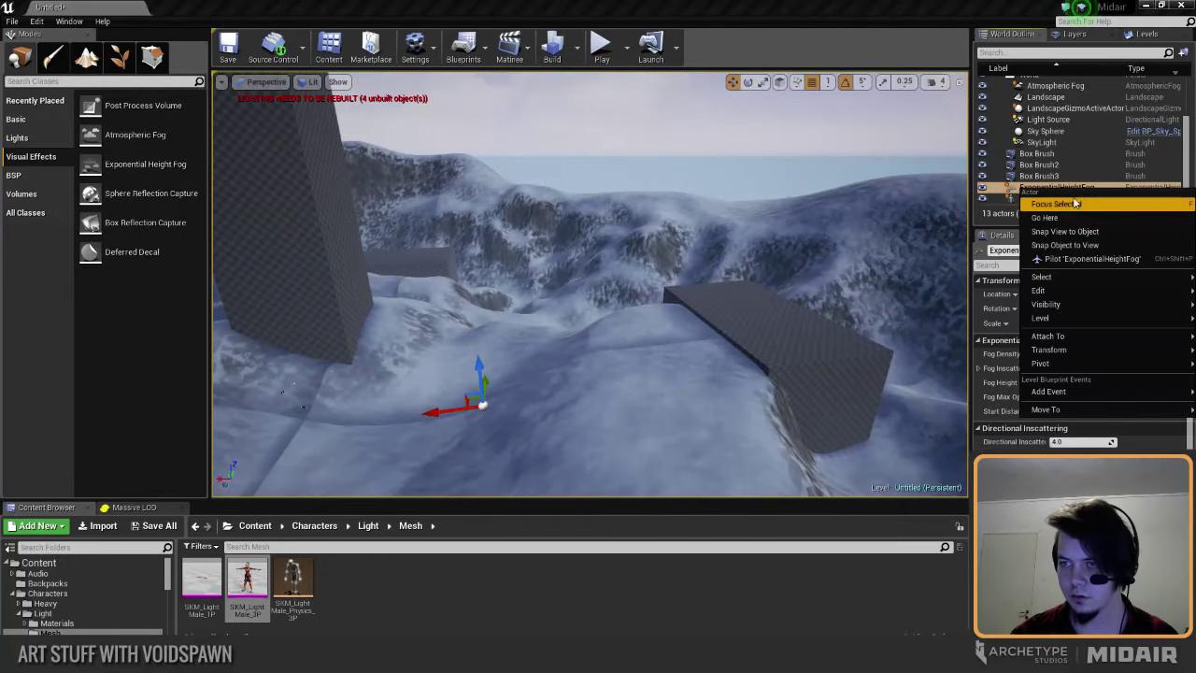
click(1047, 175)
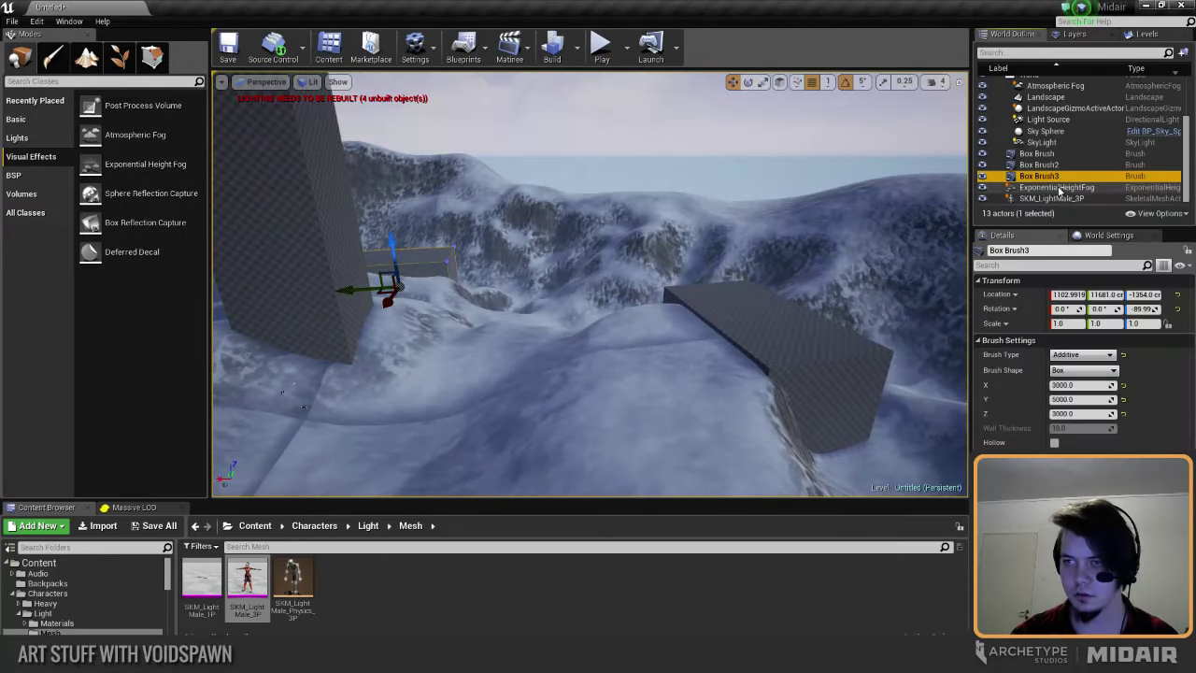
click(23, 194)
scroll(138, 353, down, 3)
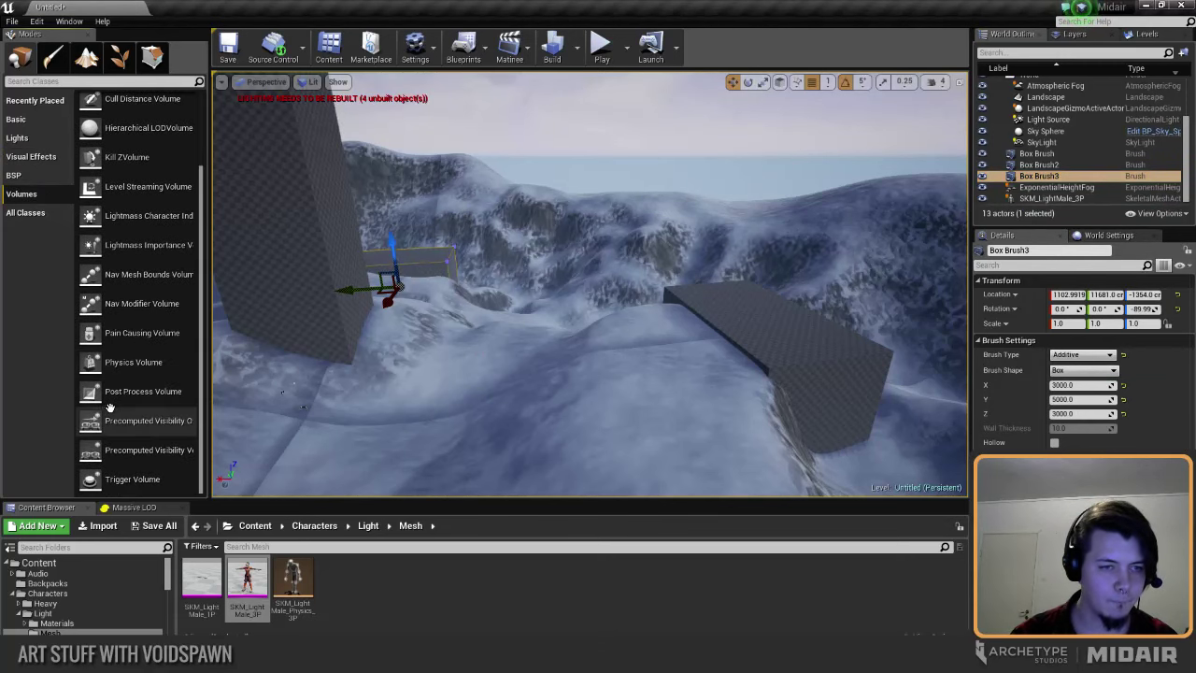
drag(143, 391, 421, 378)
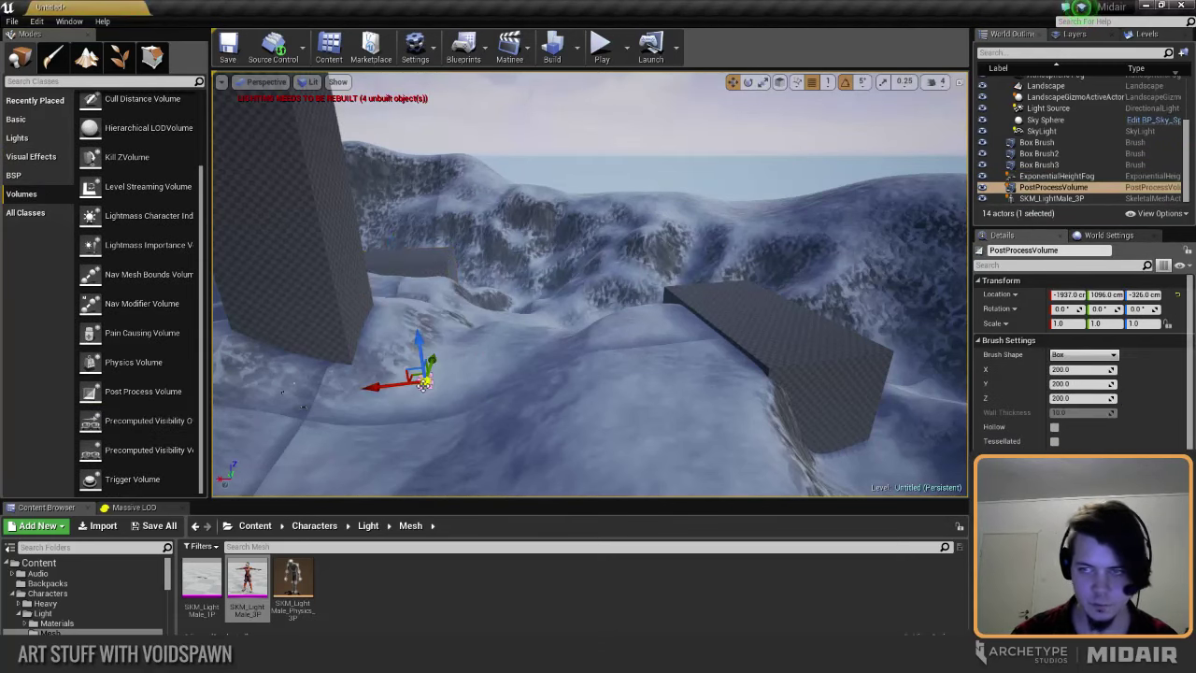
Step: Move the exponential height fog and the post process volume together into the World folder
ctrl+click(1056, 175)
right_click(1055, 190)
mouse_move(1086, 385)
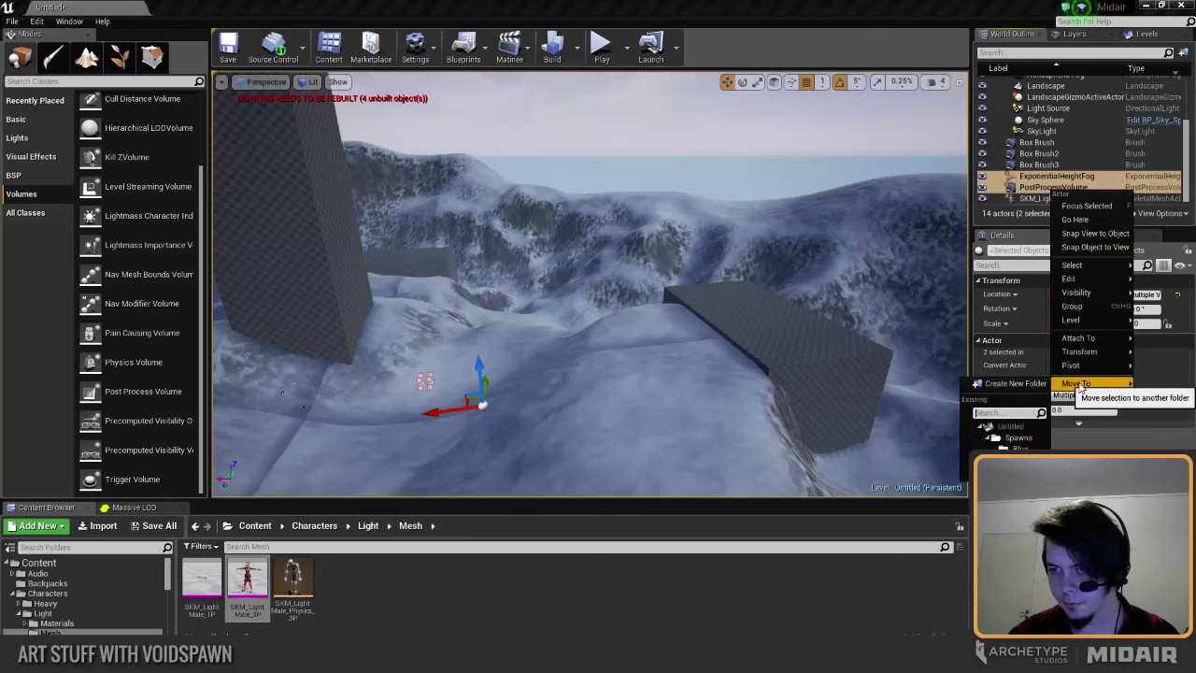
click(1019, 438)
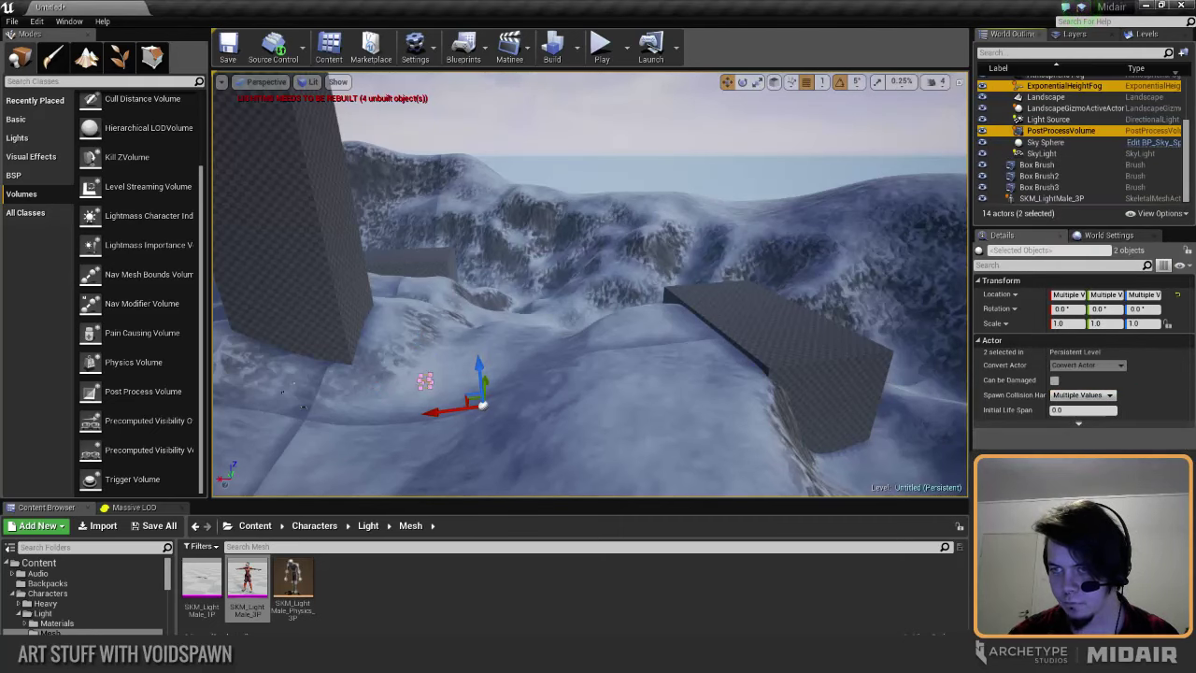
Step: Select the post process volume and examine its brush settings and the surrounding sky and terrain
click(1061, 131)
right_drag(659, 286, 575, 267)
click(1054, 133)
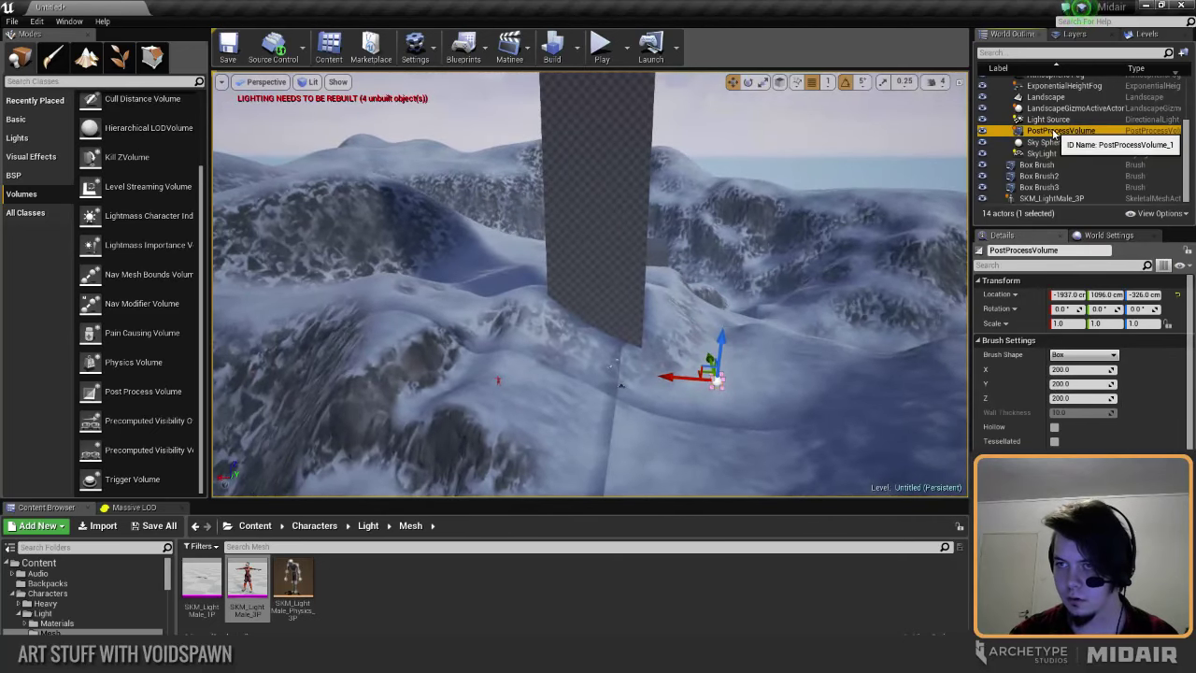
scroll(1028, 374, down, 1)
right_drag(710, 299, 869, 168)
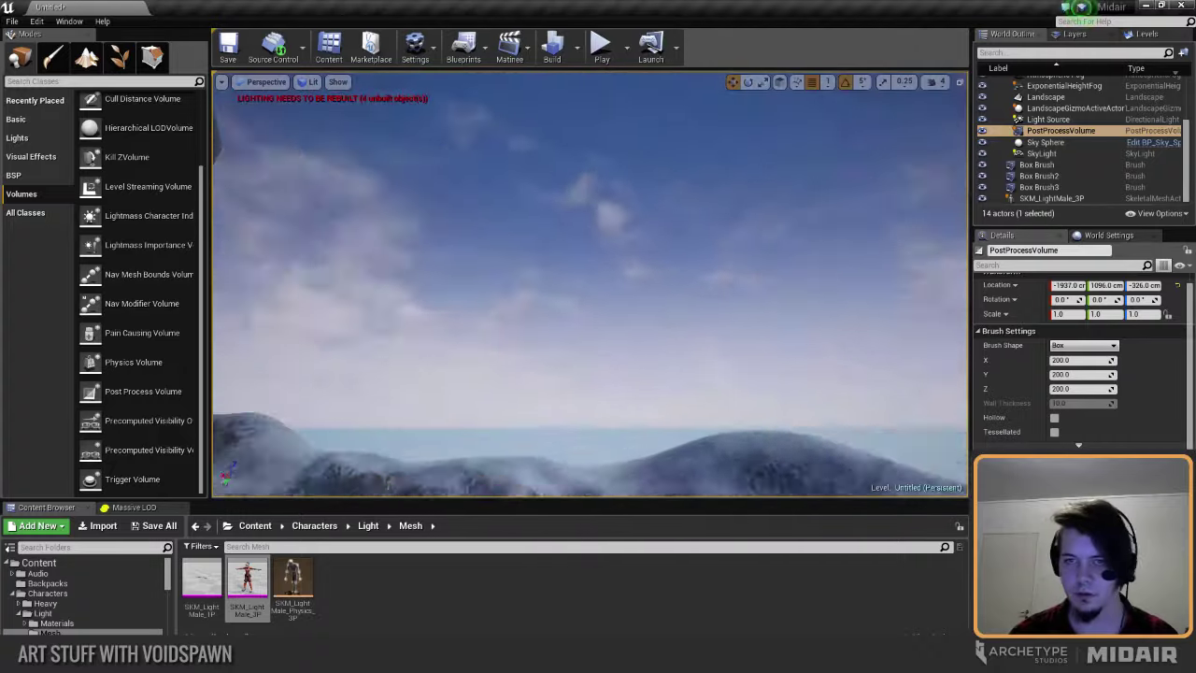
right_drag(561, 205, 537, 440)
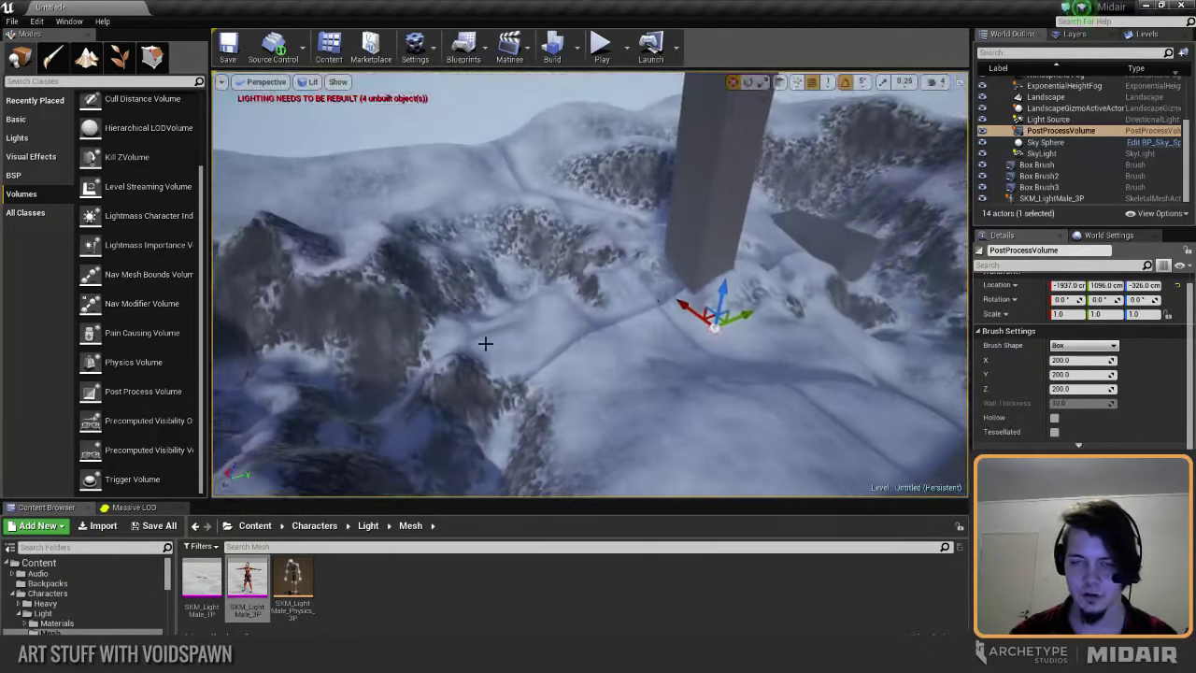
right_drag(599, 332, 530, 334)
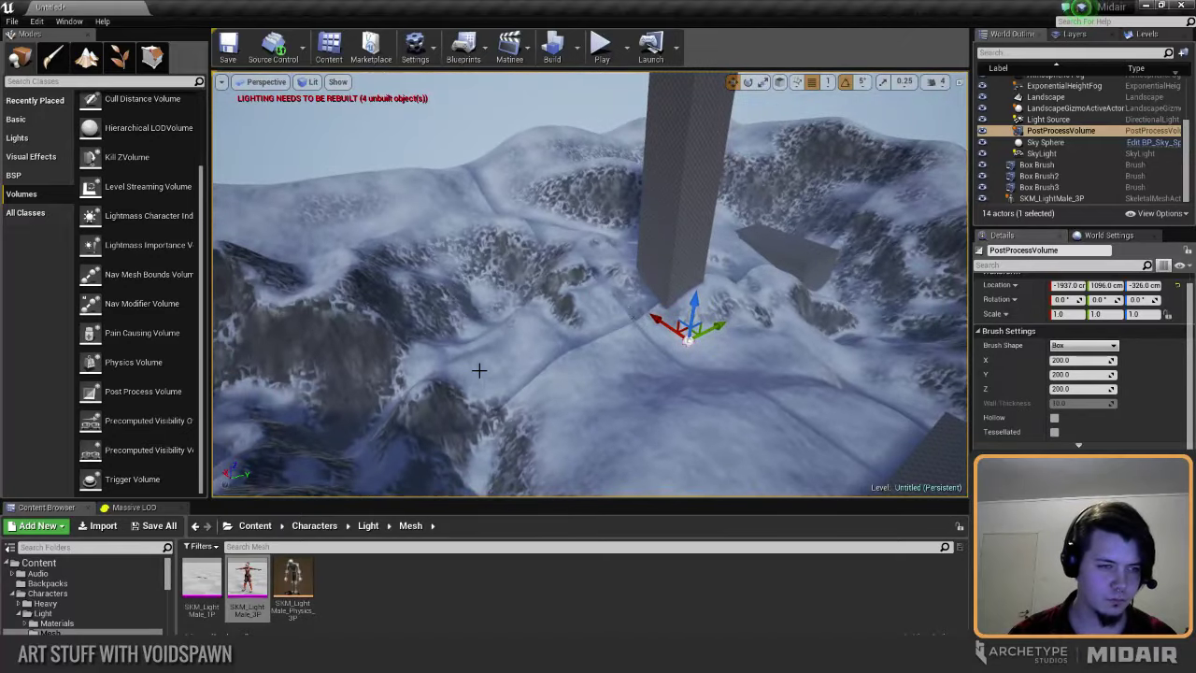
Step: Place a Lightmass Importance Volume on the landscape and set its X, Y and Z size to 20000
click(23, 197)
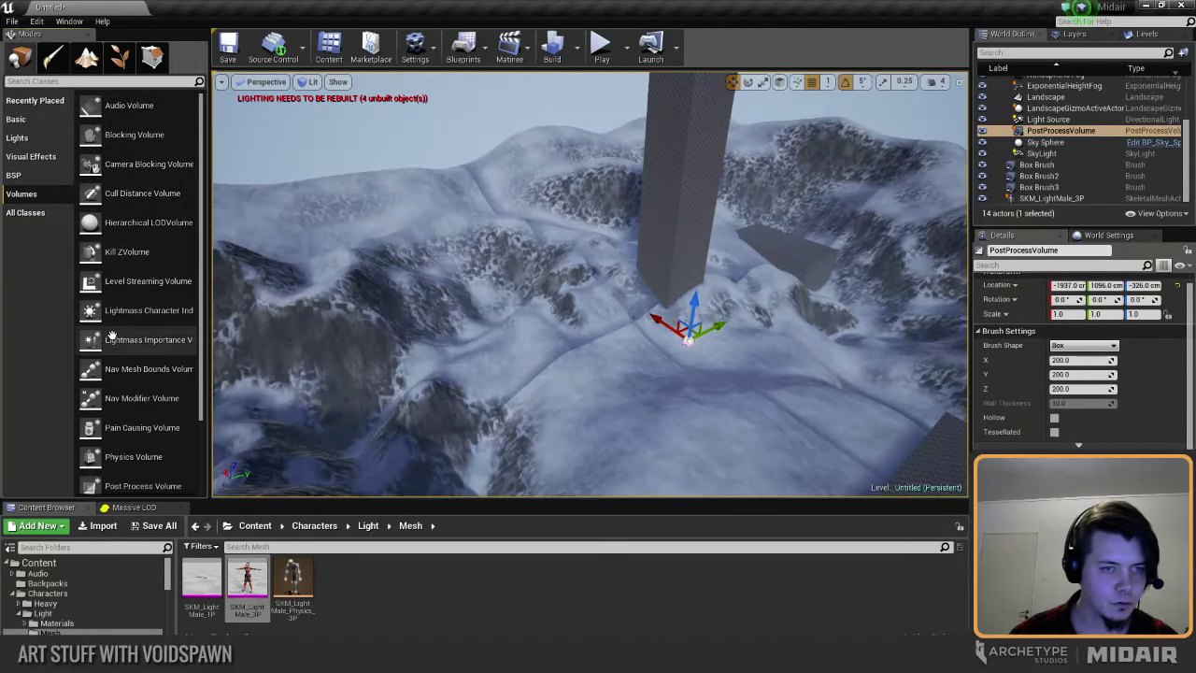
drag(104, 343, 605, 324)
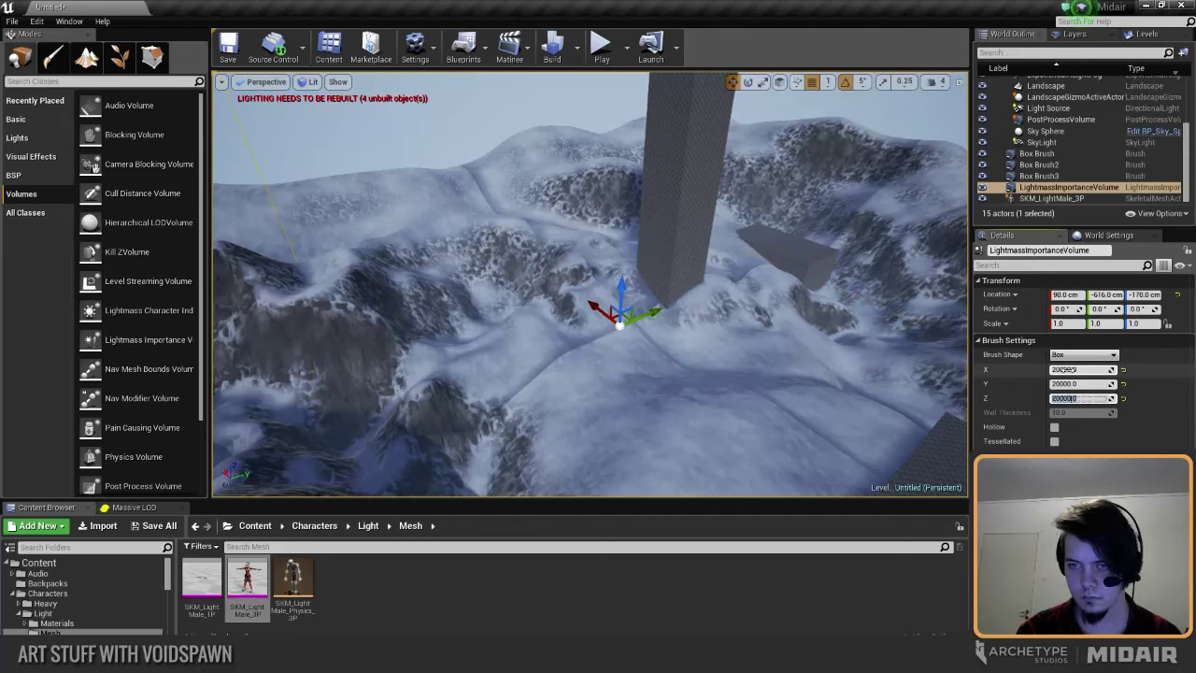
key(s)
right_drag(598, 240, 479, 306)
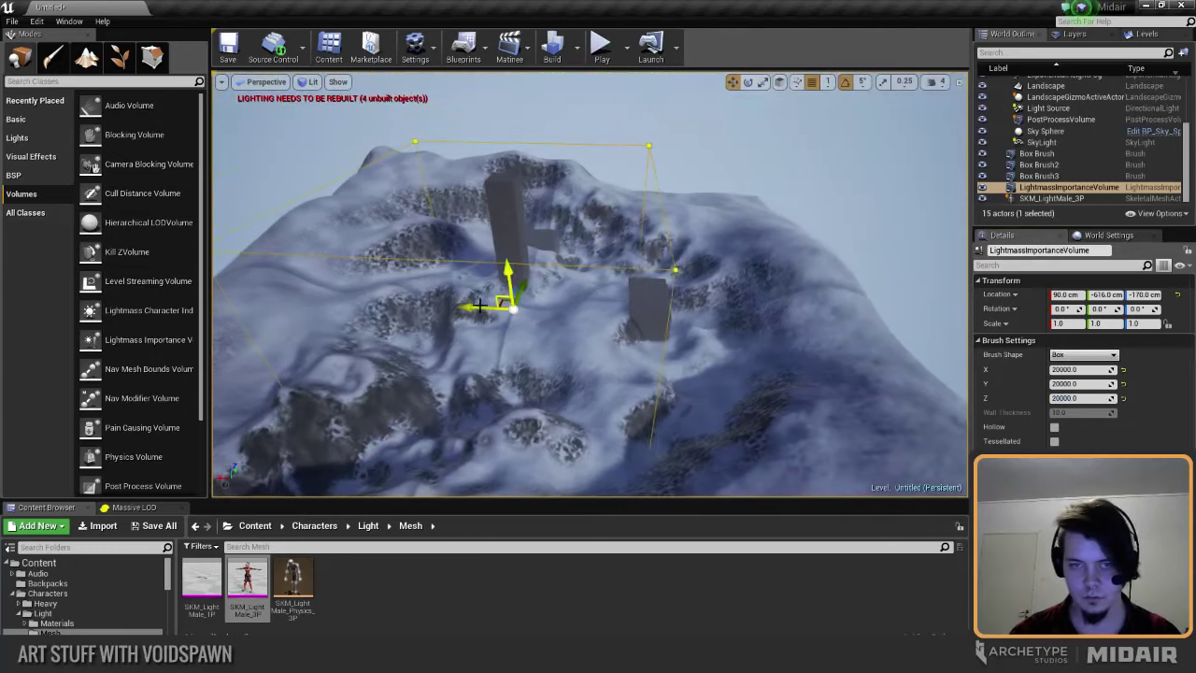
Step: Shift the Lightmass Importance Volume to about X -3066, Y 1004 cm to surround the blocked-out structures
shift+drag(478, 306, 687, 227)
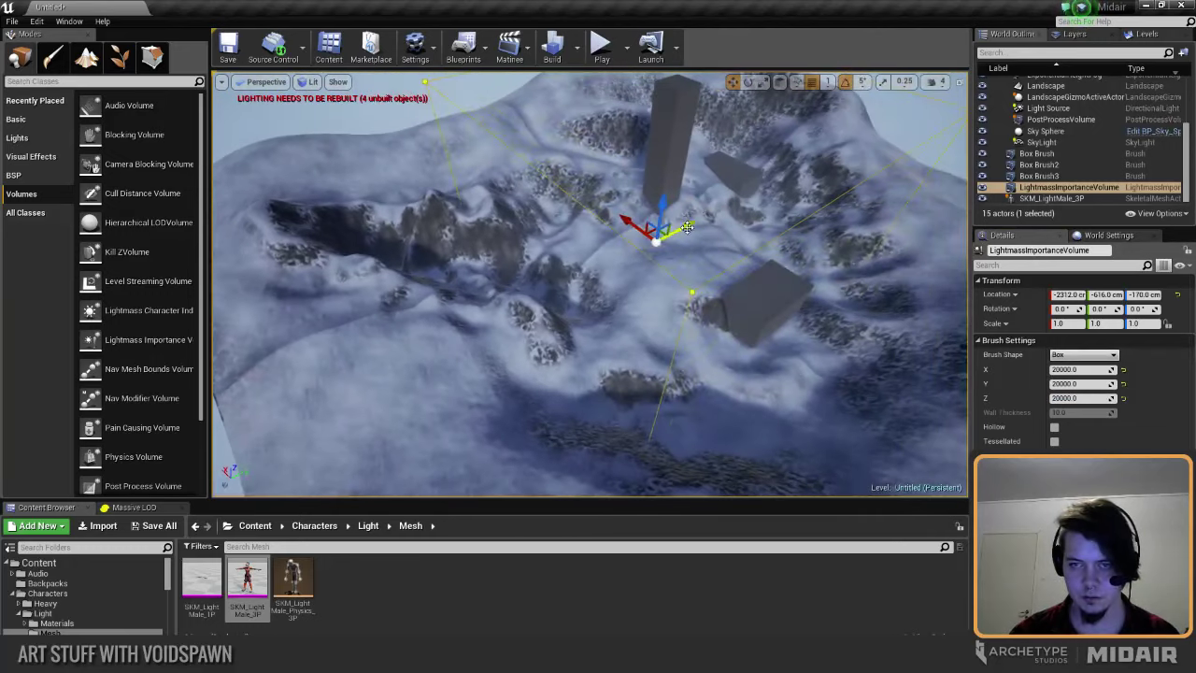
key(w)
right_drag(656, 218, 616, 201)
key(Escape)
Step: Play-test the level in a full-screen viewport, travelling over the snowy terrain, and return to the normal editor layout
key(w)
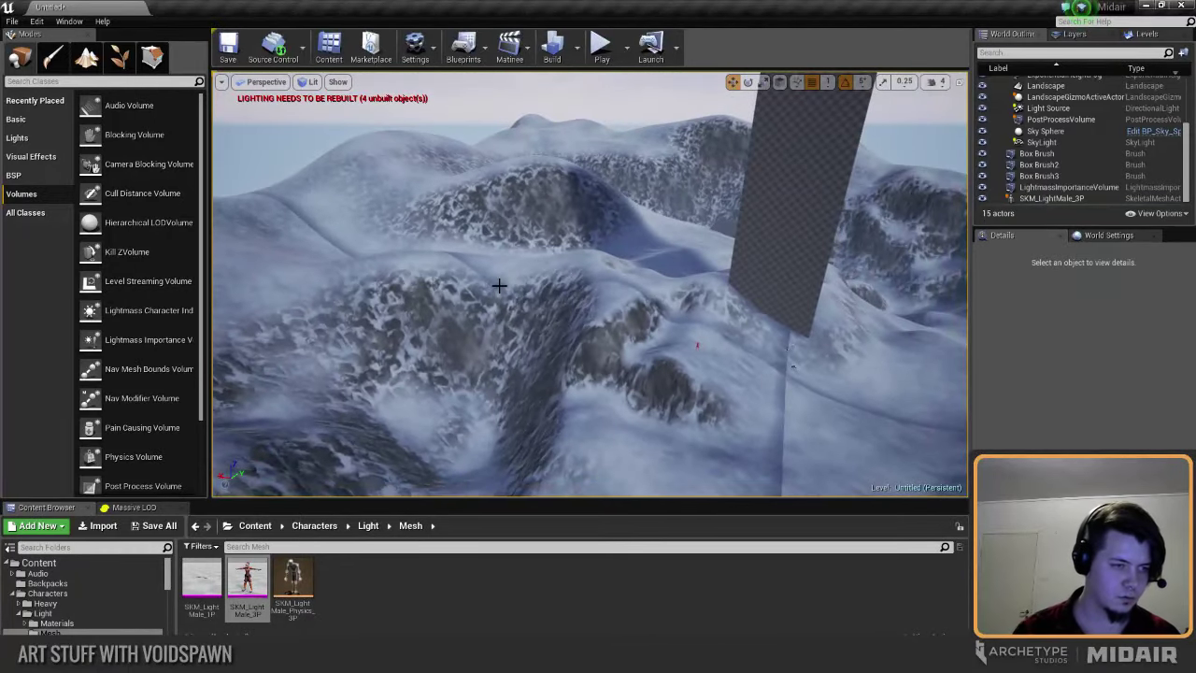
key(F11)
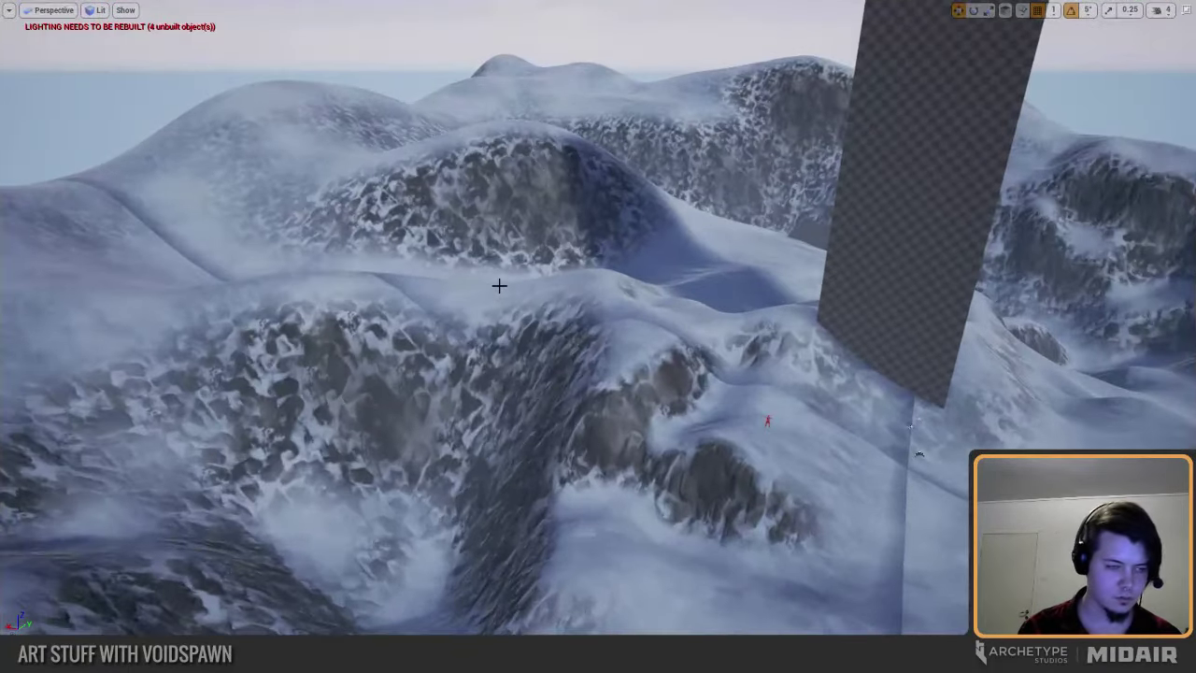
key(alt+p)
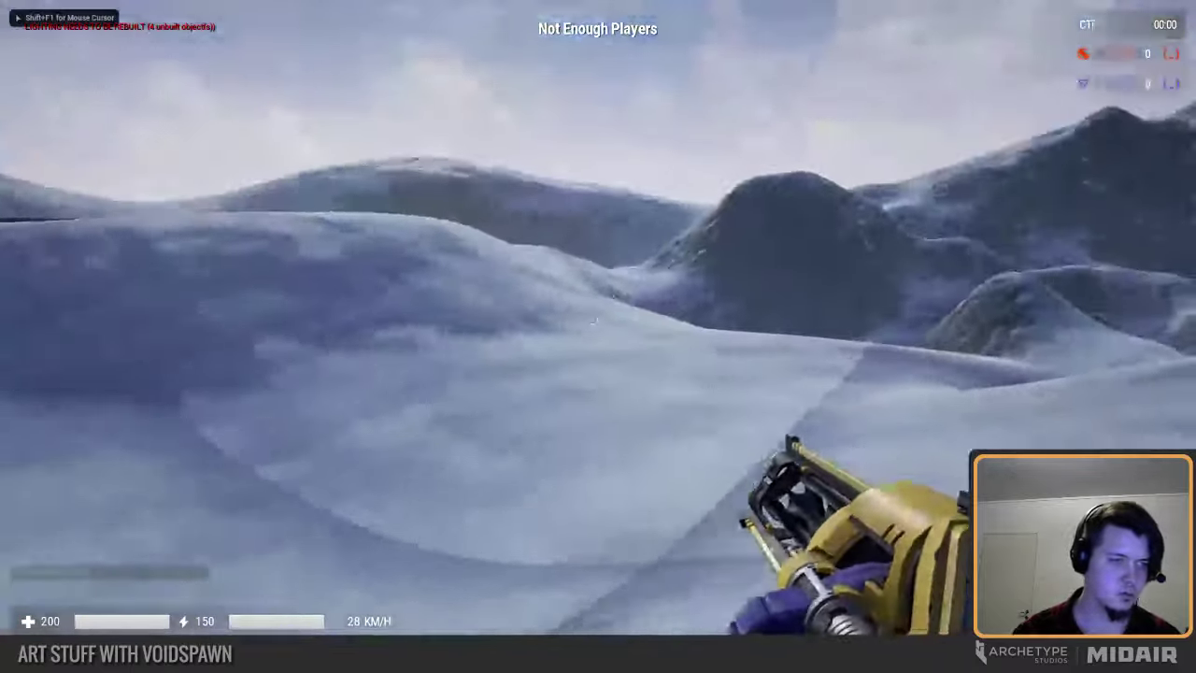
key(a)
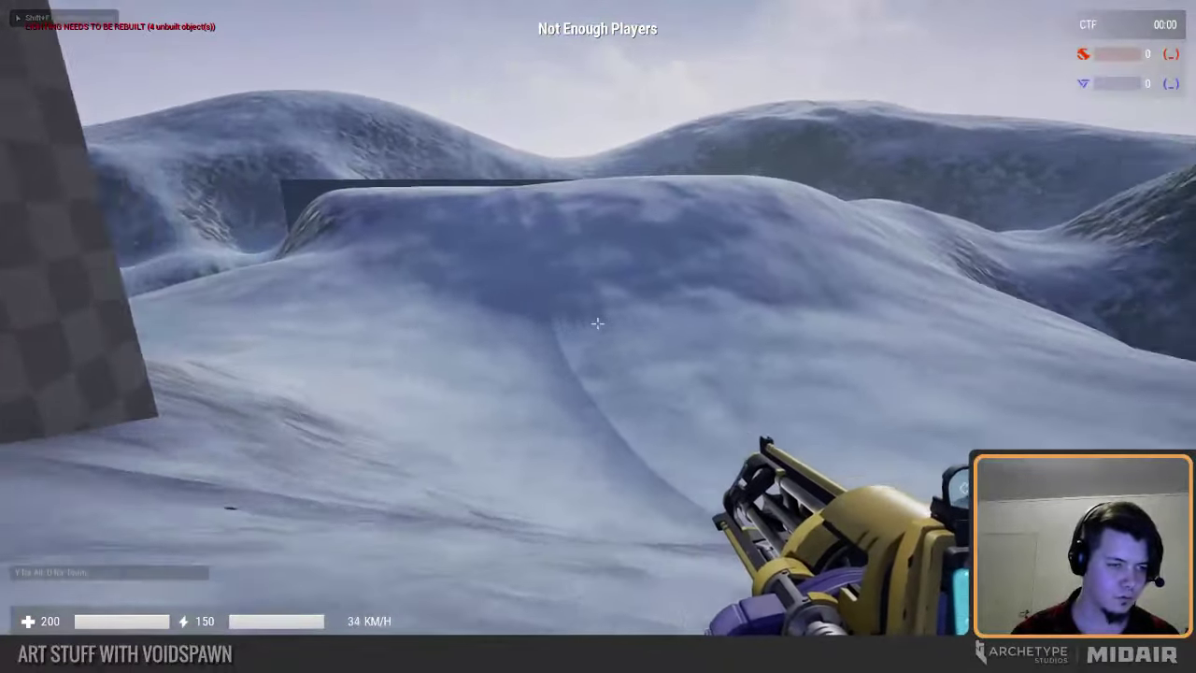
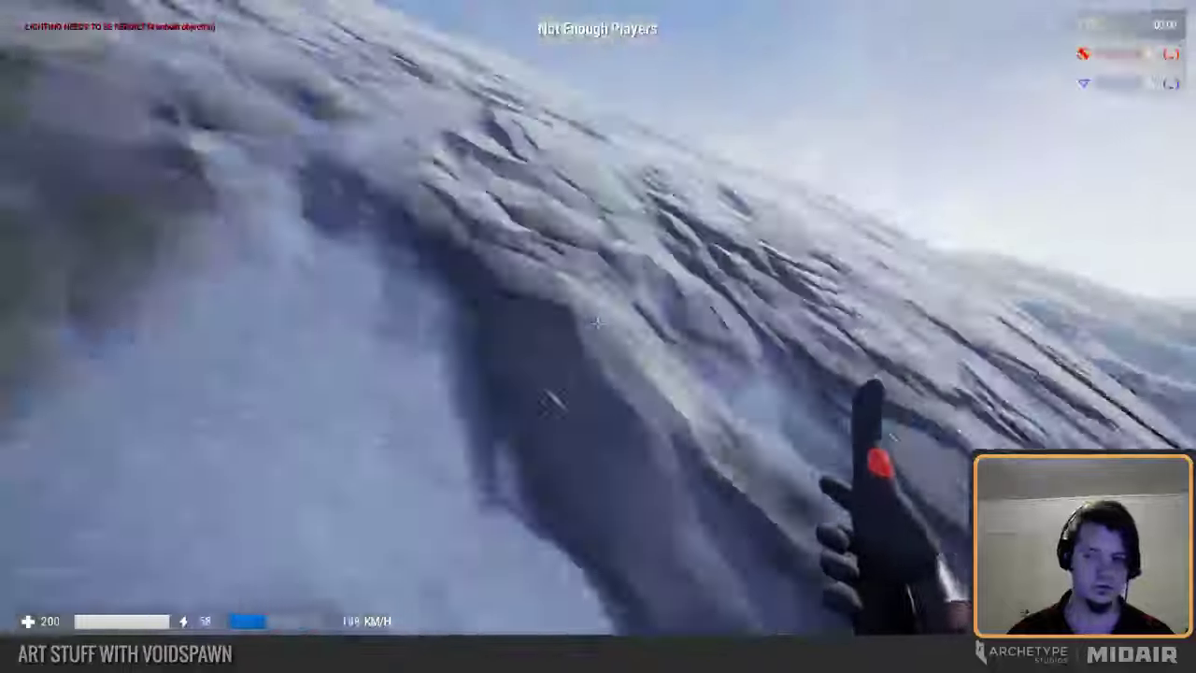
key(3)
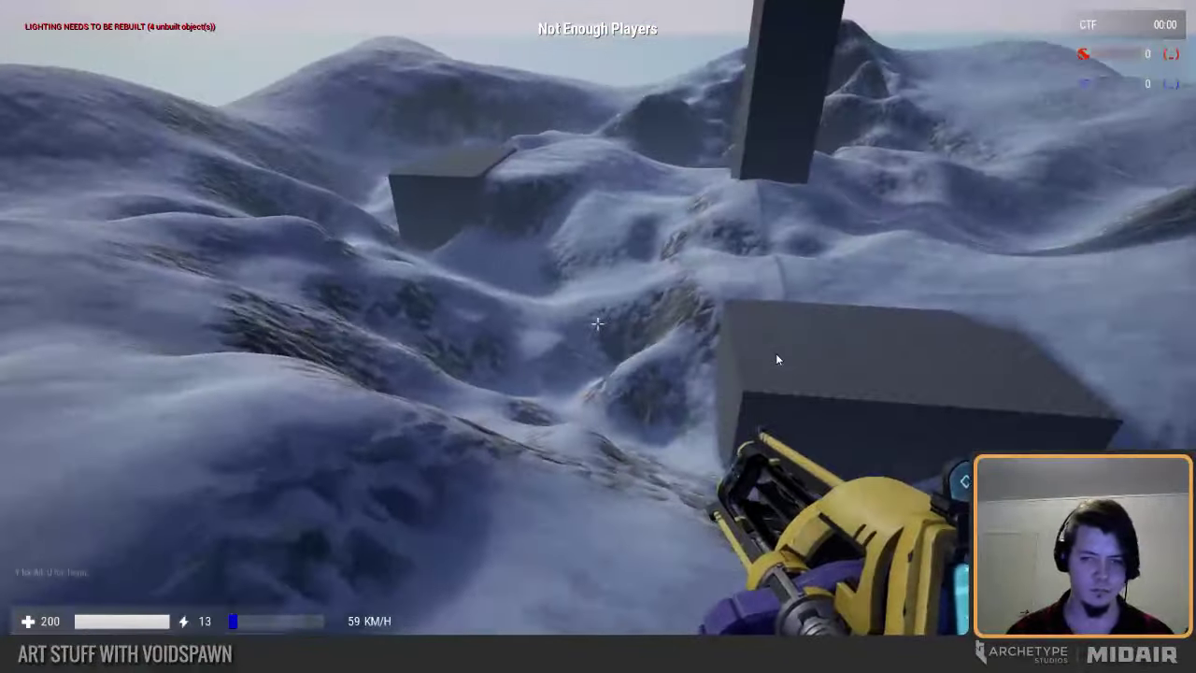
key(Escape)
right_drag(777, 358, 869, 393)
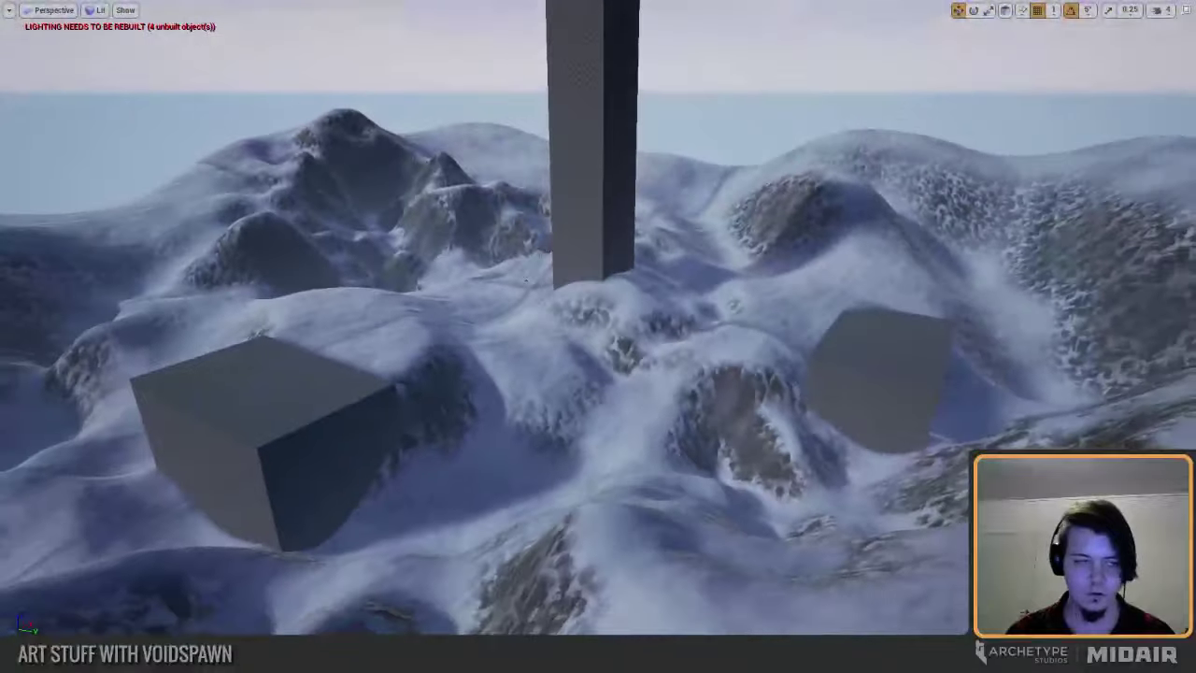
right_drag(704, 342, 645, 252)
key(F11)
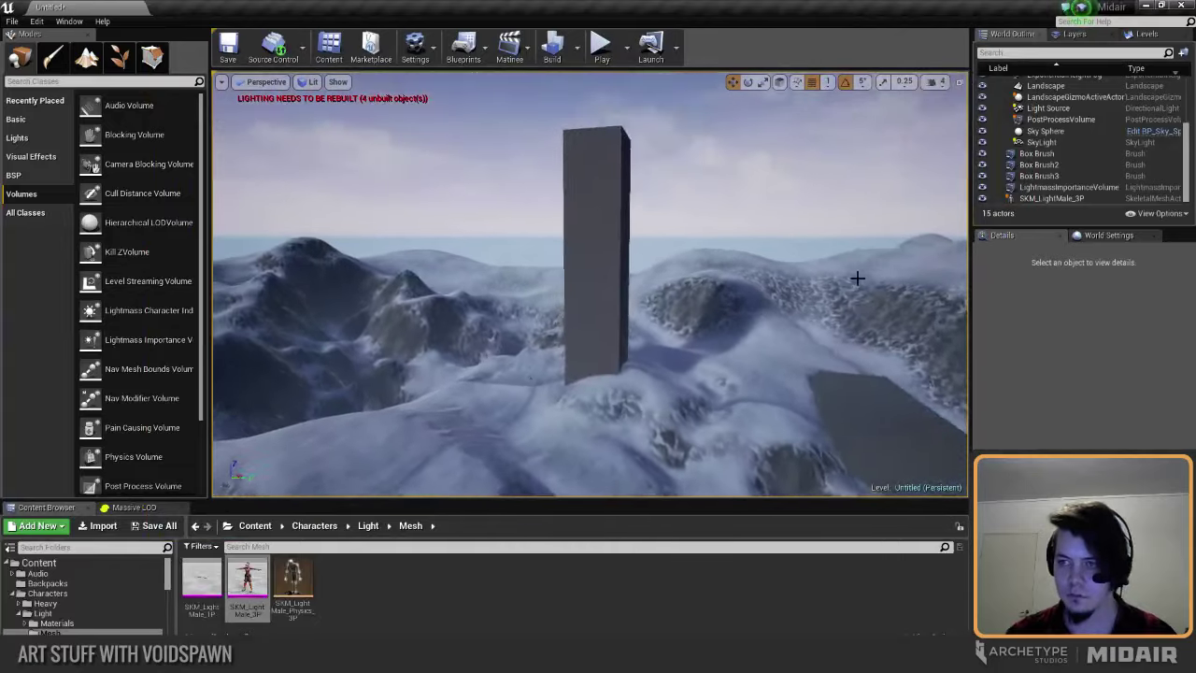
Step: Move the Lightmass Importance Volume into the World folder
click(1082, 188)
right_click(1084, 190)
mouse_move(1028, 409)
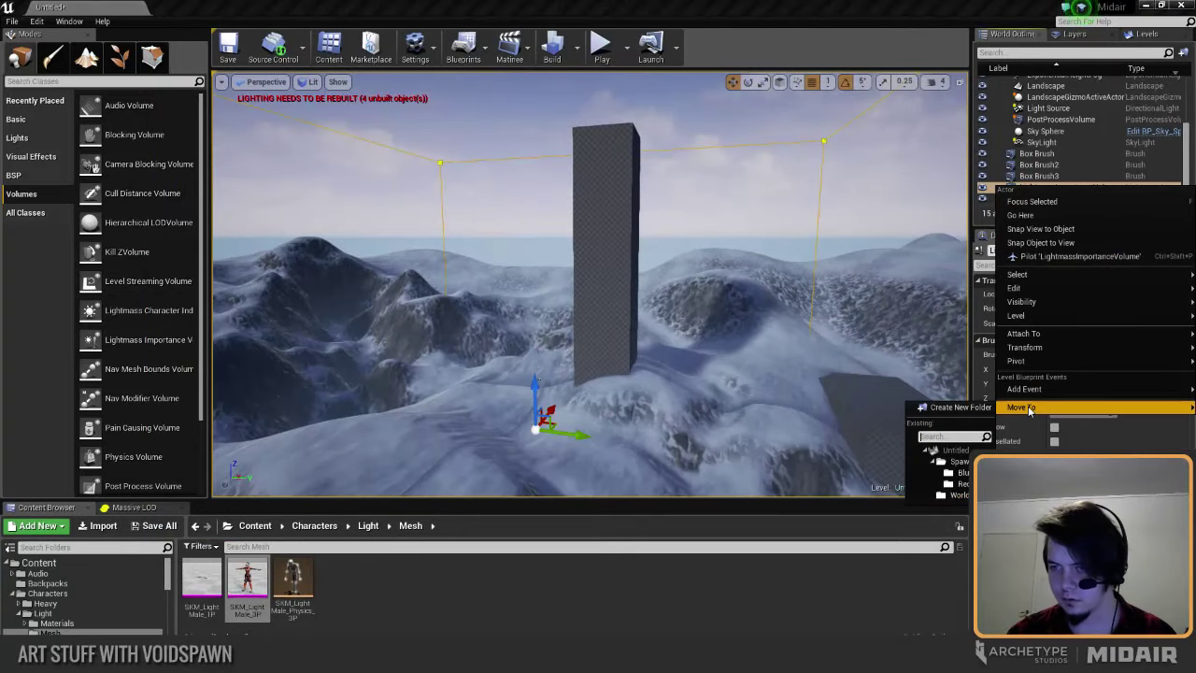
click(958, 496)
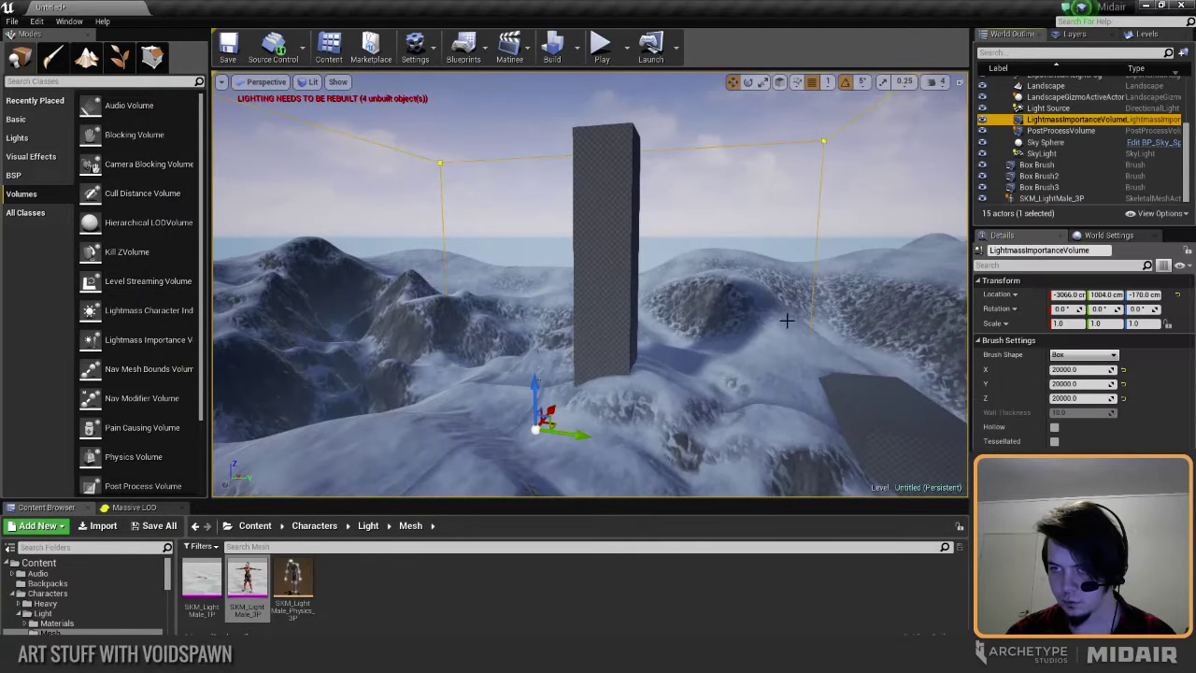
scroll(1086, 169, up, 2)
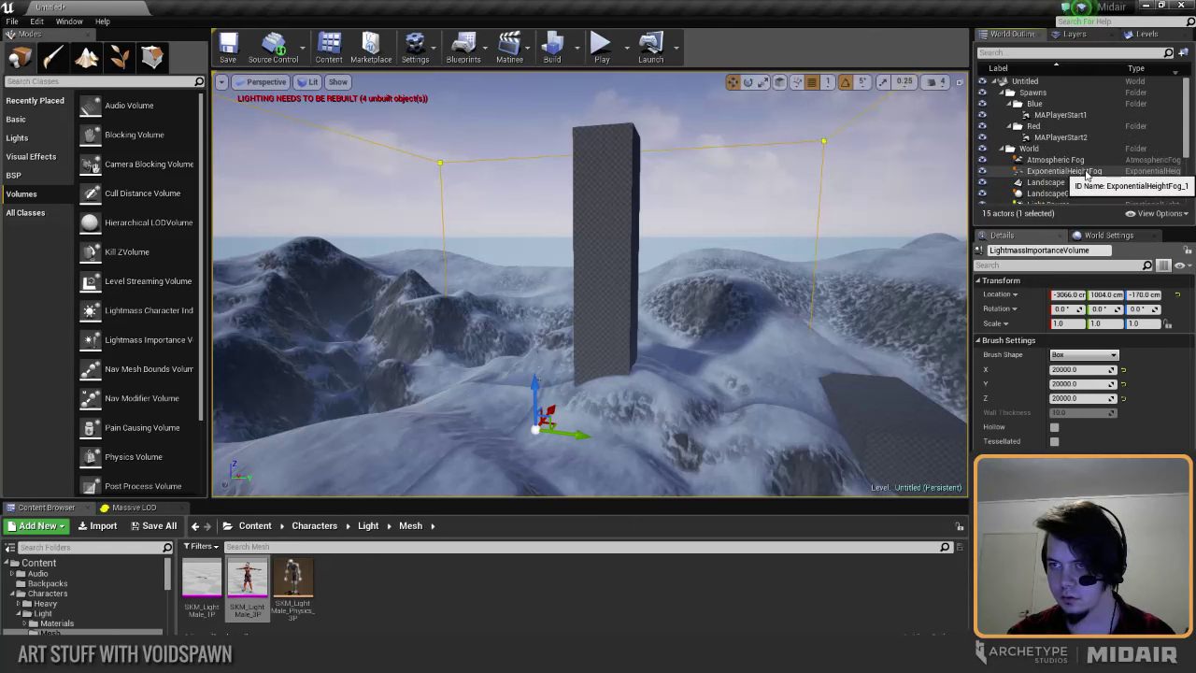
click(1016, 93)
click(1005, 93)
scroll(1079, 159, down, 2)
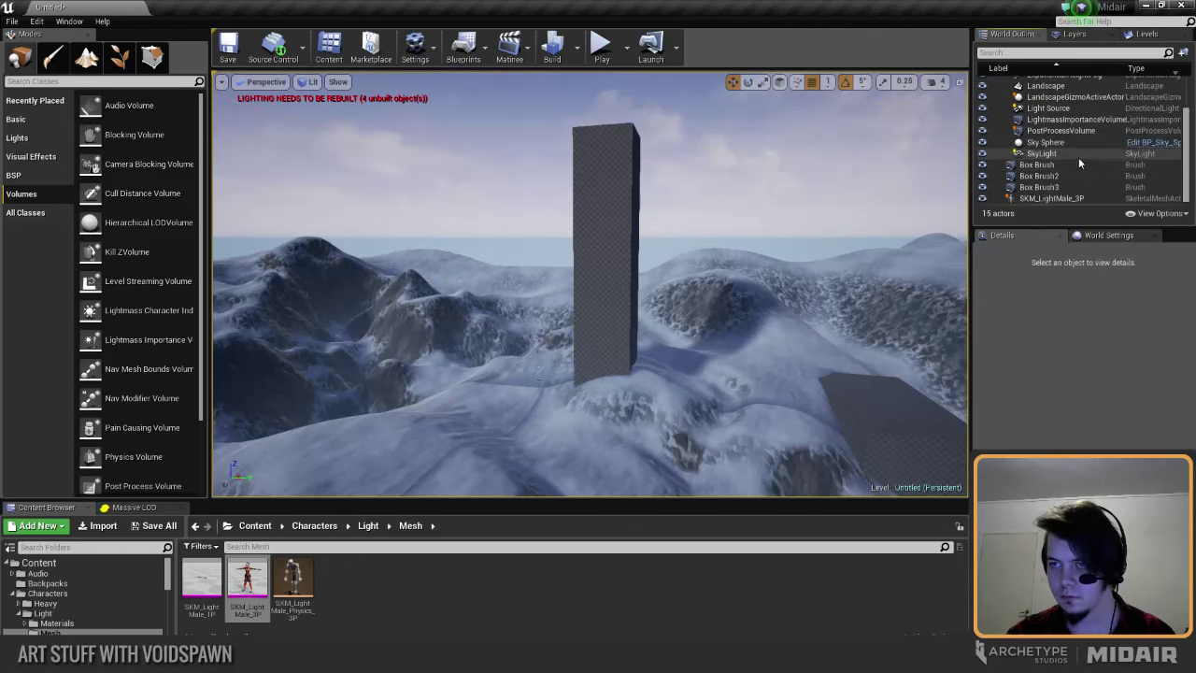
right_drag(879, 215, 832, 261)
scroll(1075, 141, up, 3)
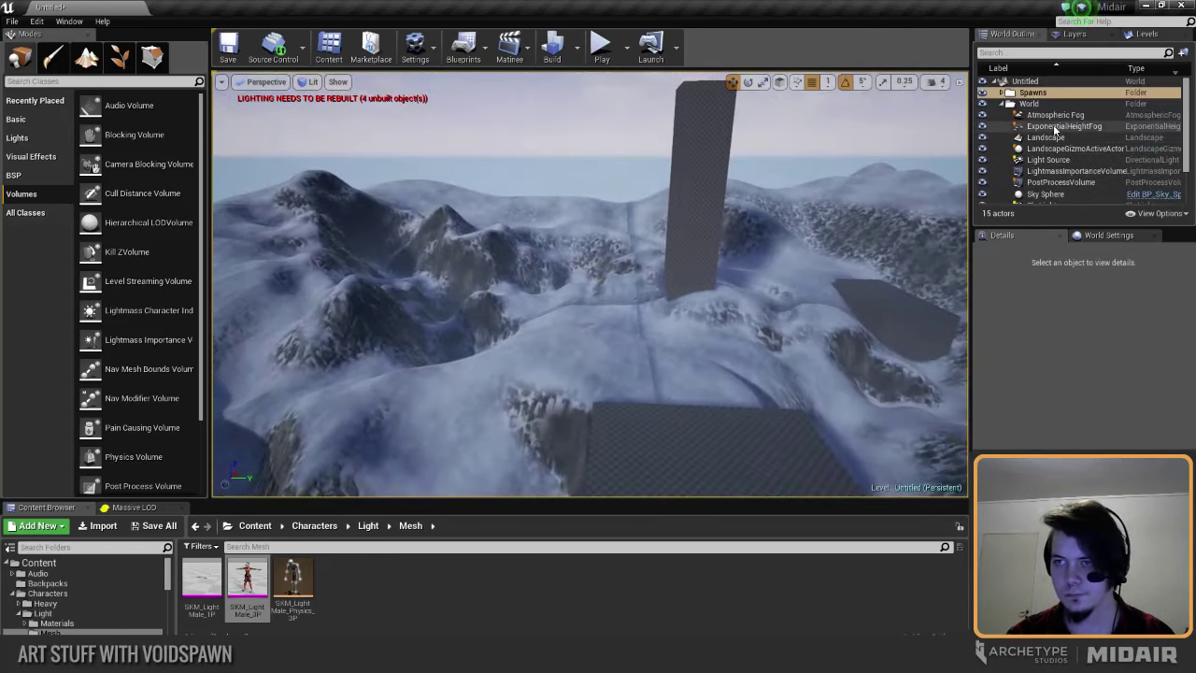
click(1005, 93)
Step: Move the blue team's player start onto its box at about X -165, Y 10819, Z 254 cm and rotate it -120° around Z
double_click(1061, 115)
right_drag(770, 223, 813, 229)
drag(668, 264, 727, 245)
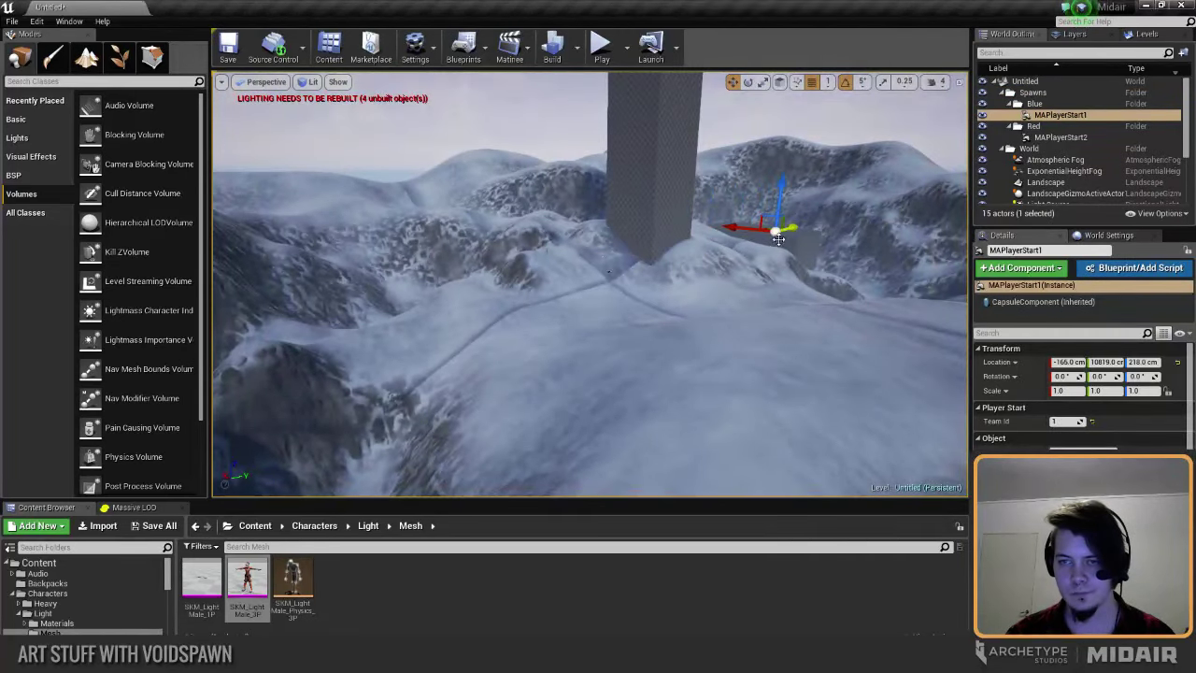
right_drag(779, 239, 804, 236)
key(f)
right_drag(630, 272, 598, 304)
key(e)
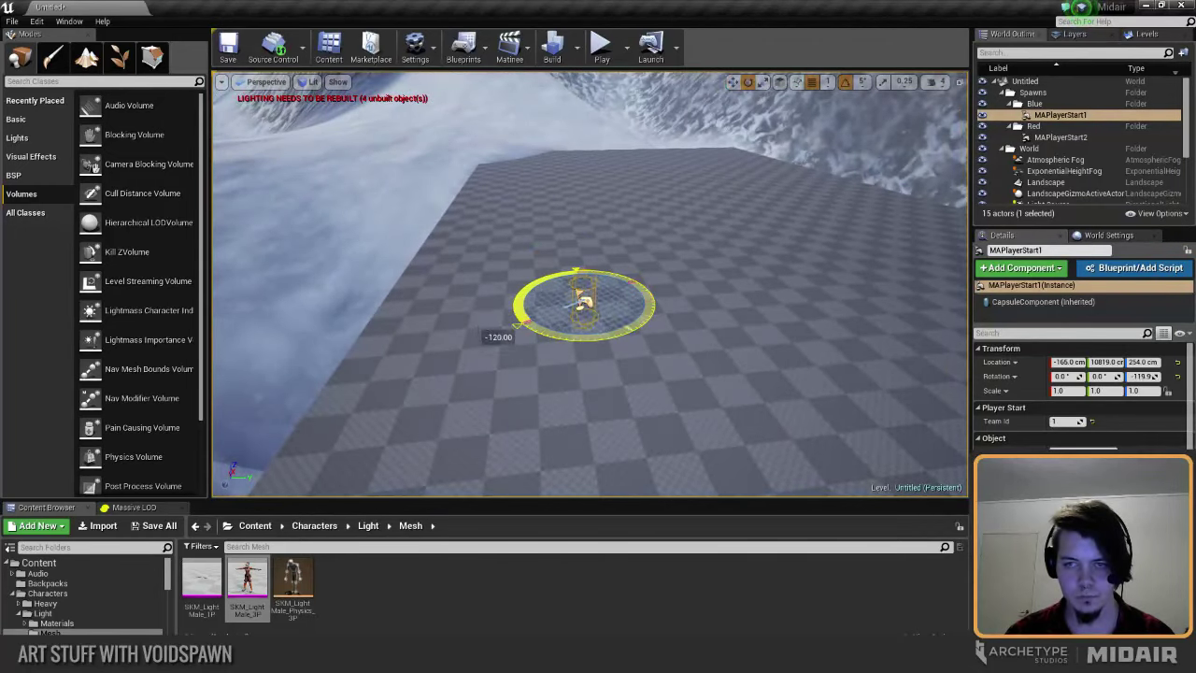
Step: Move the red team's player start onto the top of its box at about X -10777, Y 2472, Z 750 cm
double_click(1061, 138)
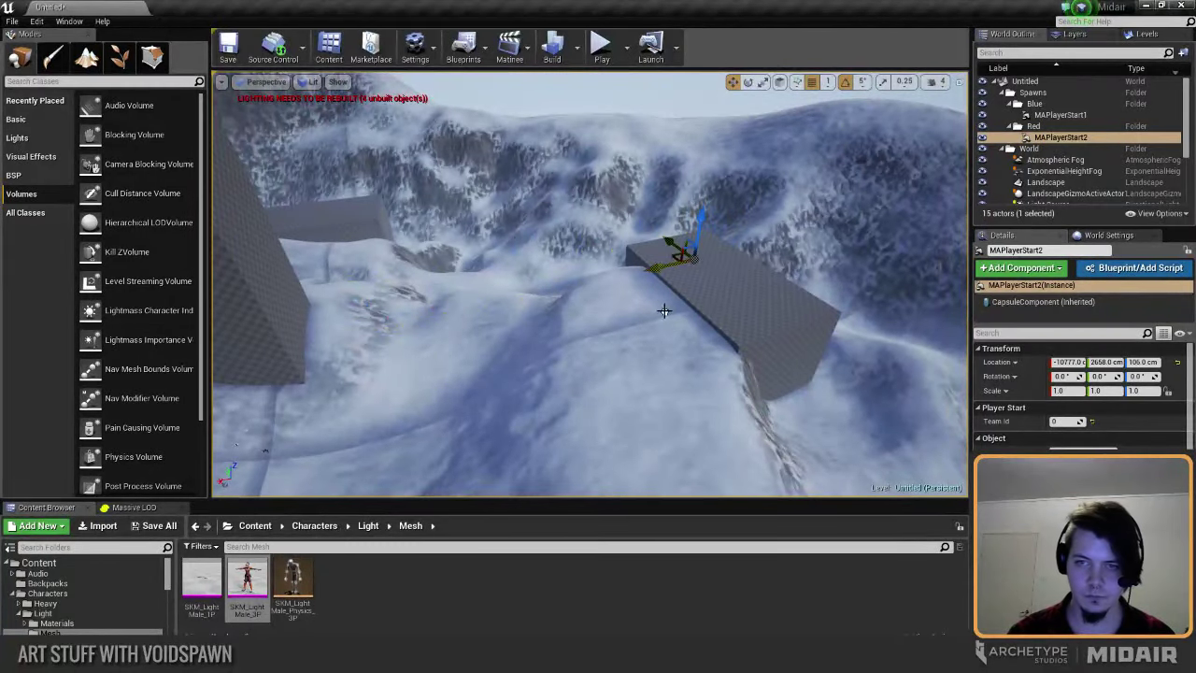
right_drag(591, 284, 699, 192)
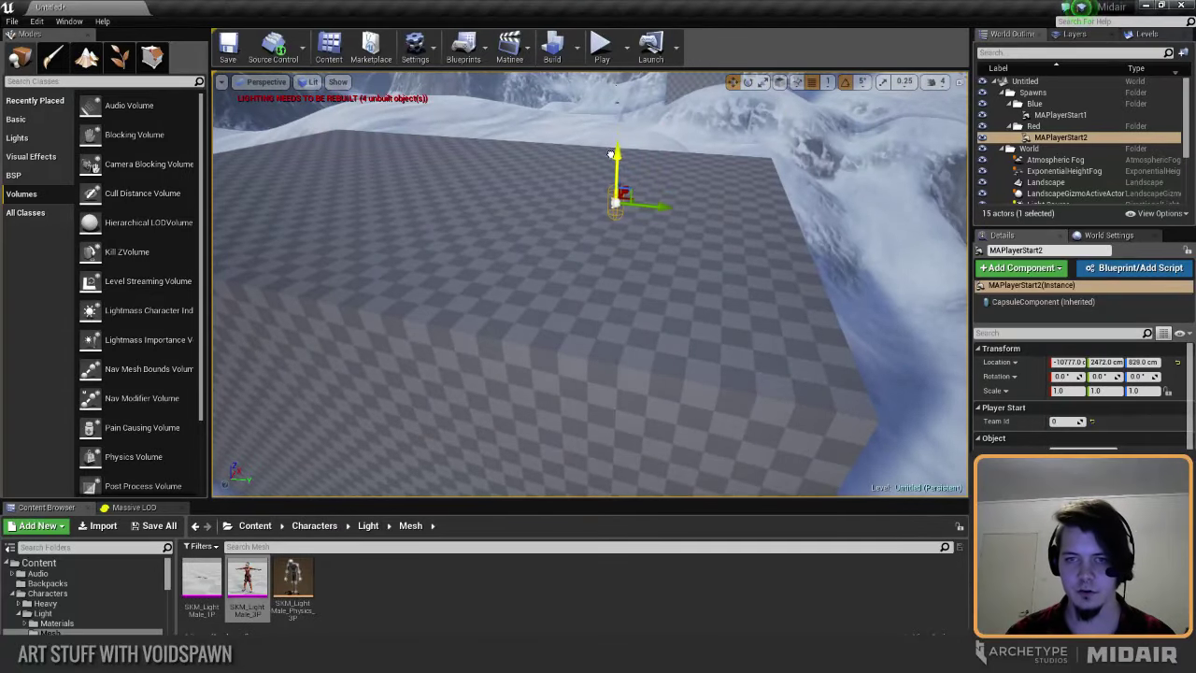
right_drag(590, 157, 587, 65)
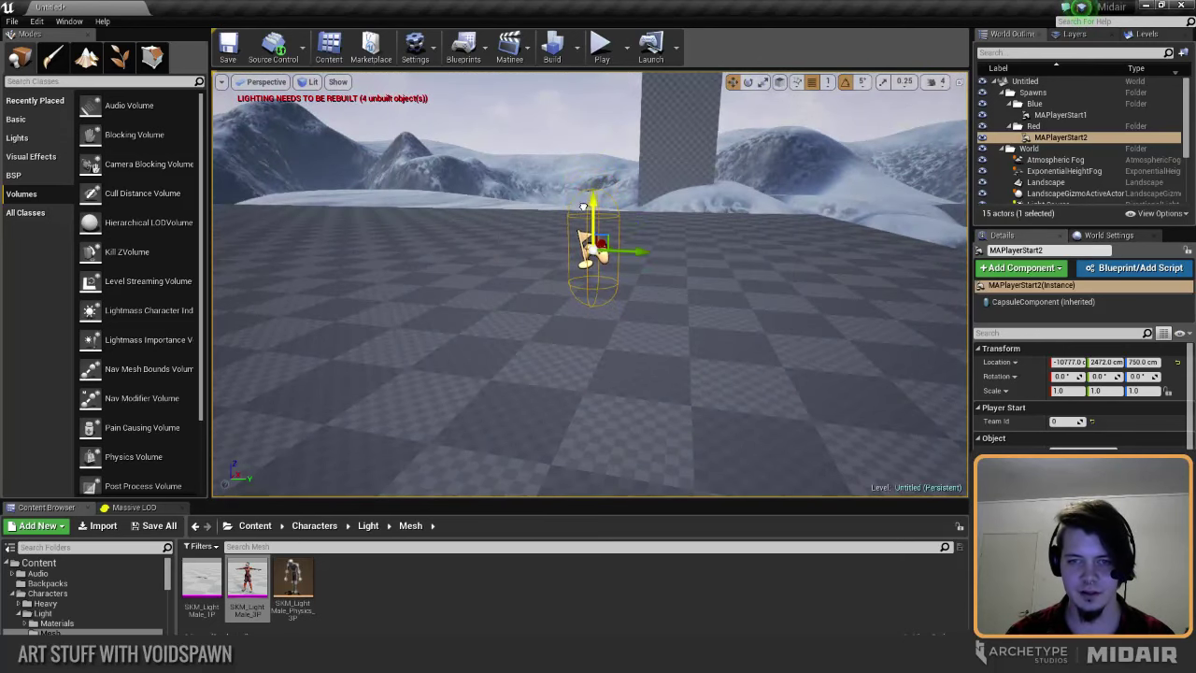
right_drag(583, 207, 590, 177)
key(Escape)
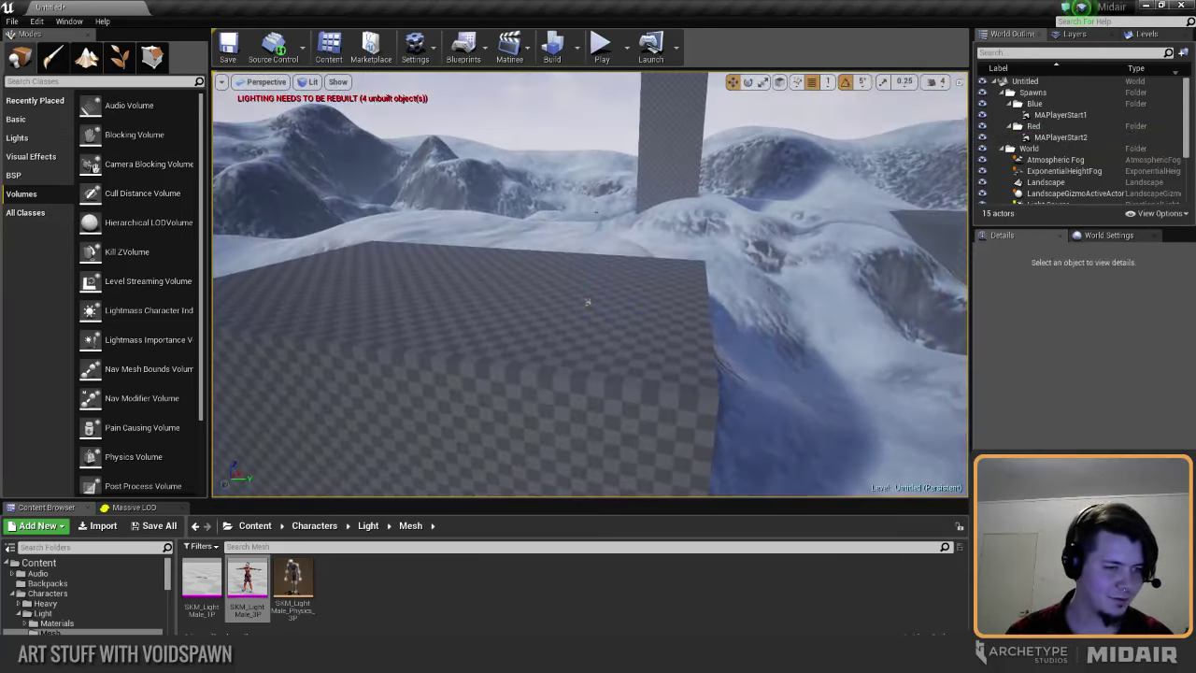
Step: Survey the snowy landscape around the central tower and the team boxes from several sides
right_drag(588, 302, 327, 351)
right_drag(561, 369, 602, 310)
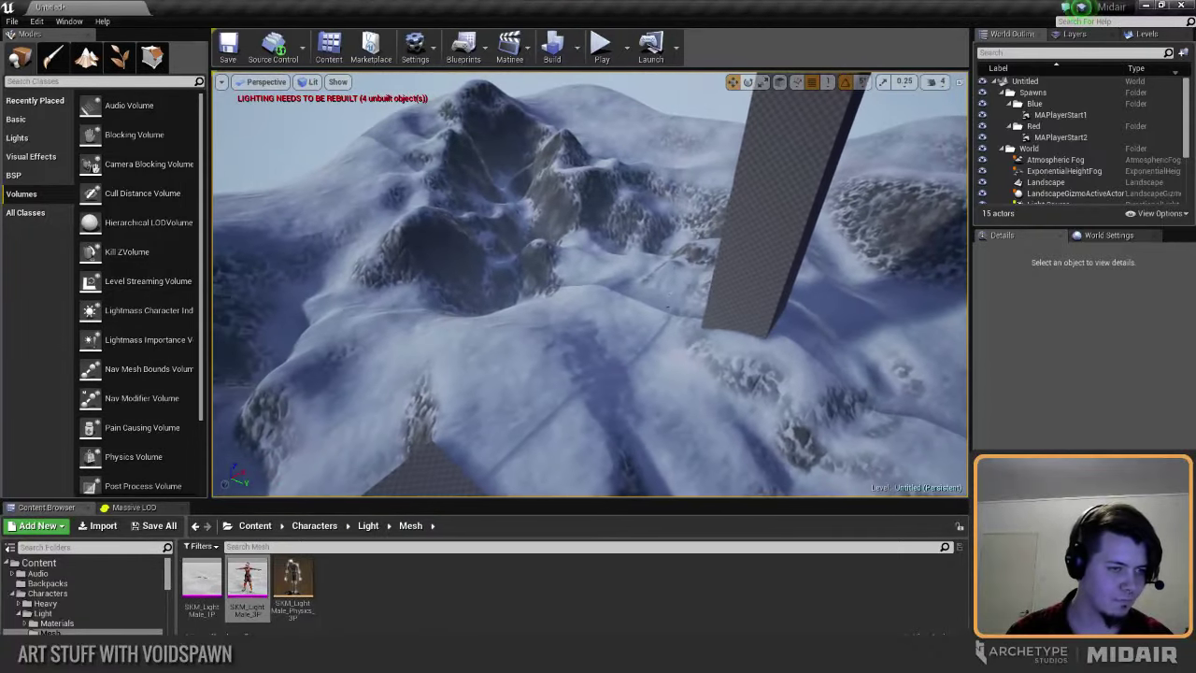
right_drag(625, 216, 655, 216)
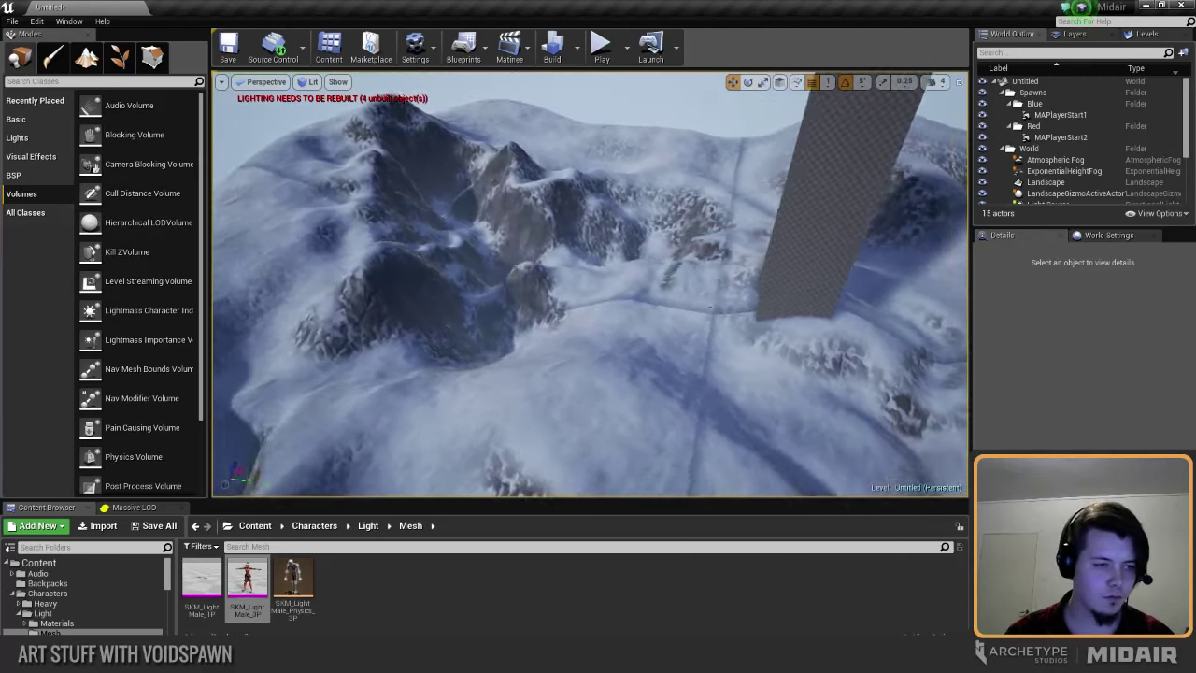
right_drag(710, 308, 734, 314)
right_drag(590, 284, 646, 284)
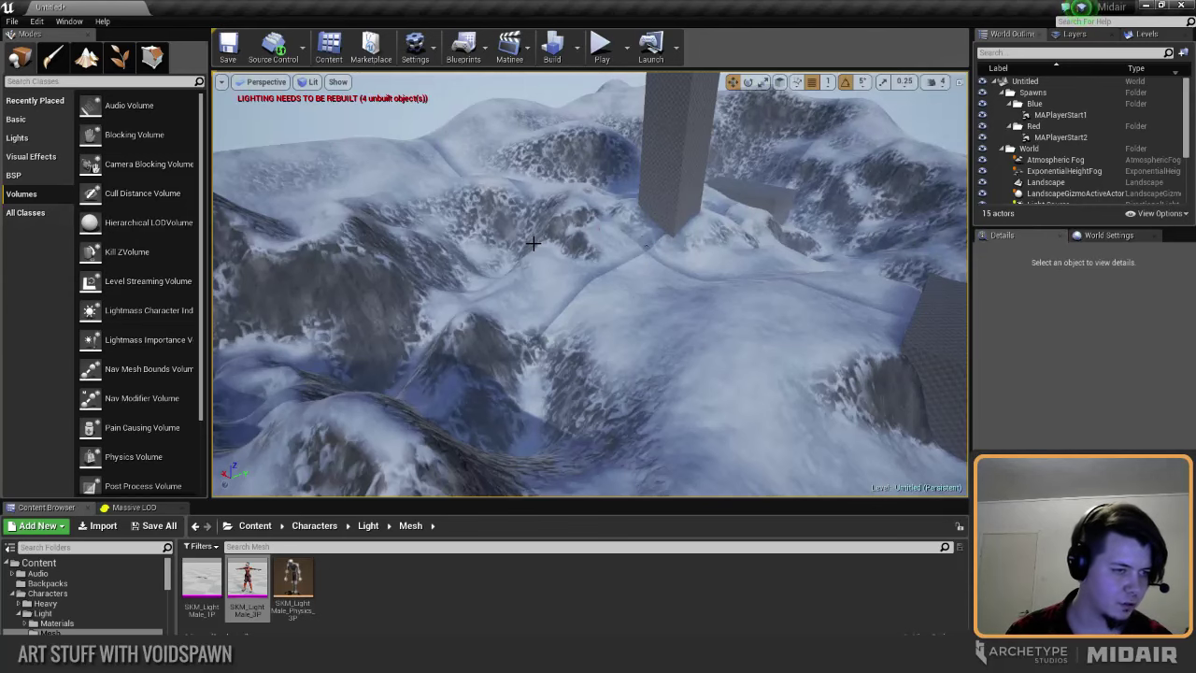
right_drag(591, 285, 650, 258)
key(a)
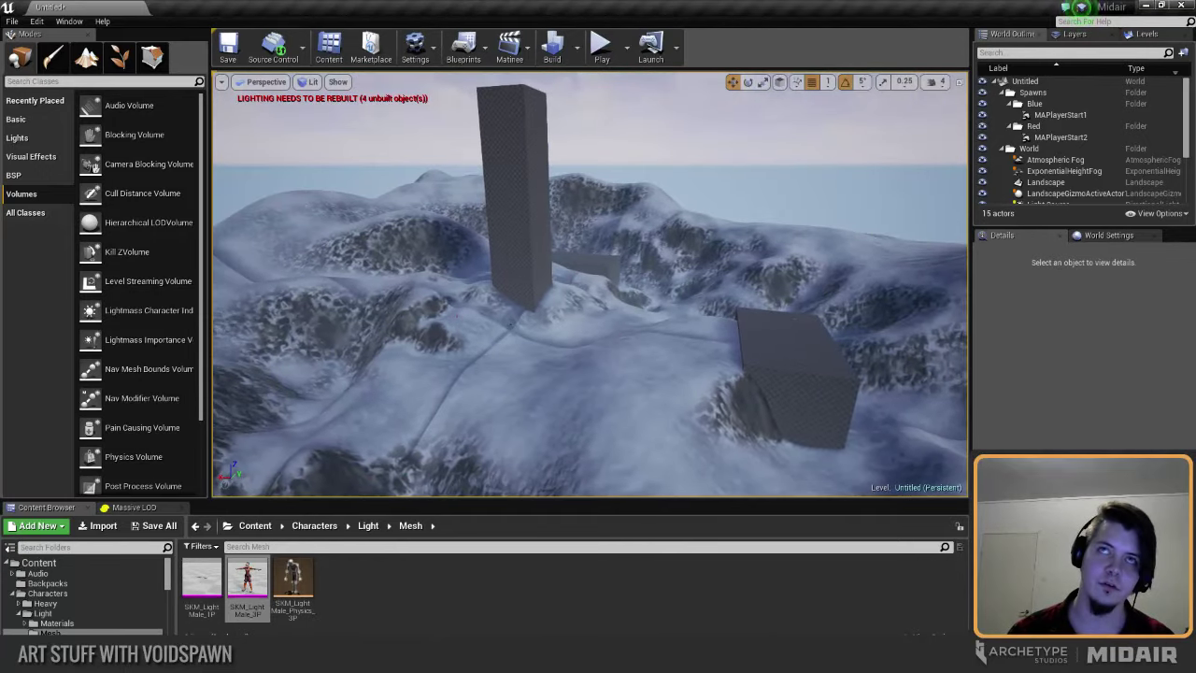
key(d)
key(w)
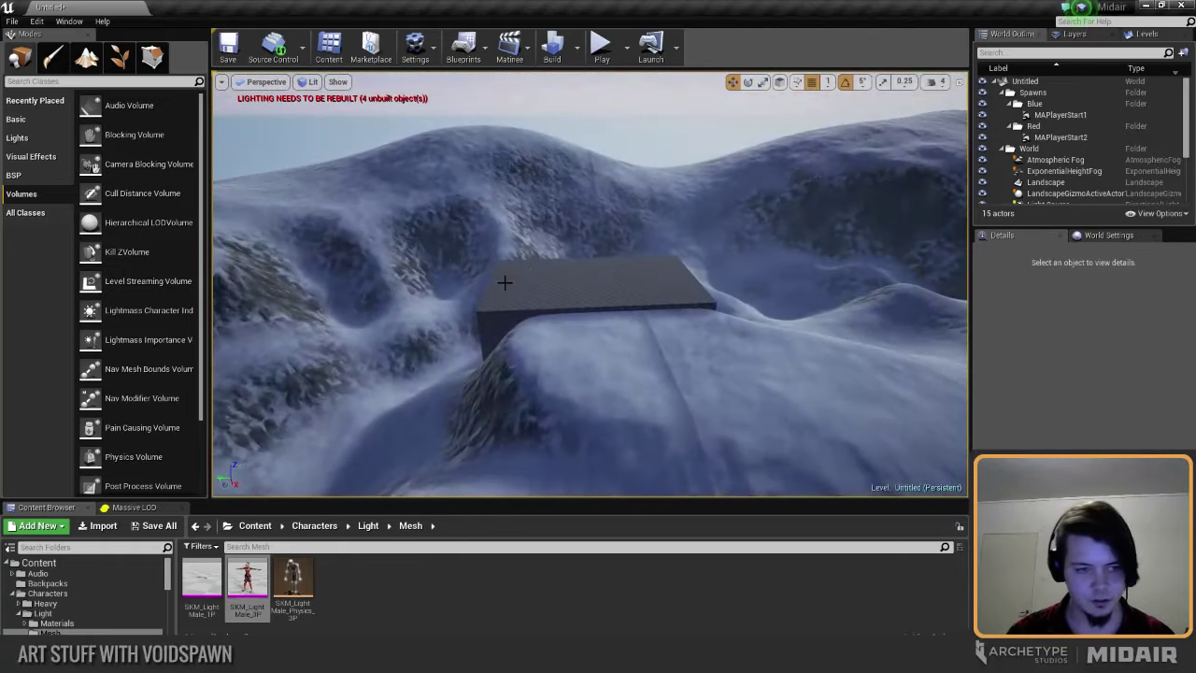
Step: Examine the red and blue team boxes in turn and how each sits in the surrounding terrain
click(507, 280)
key(f)
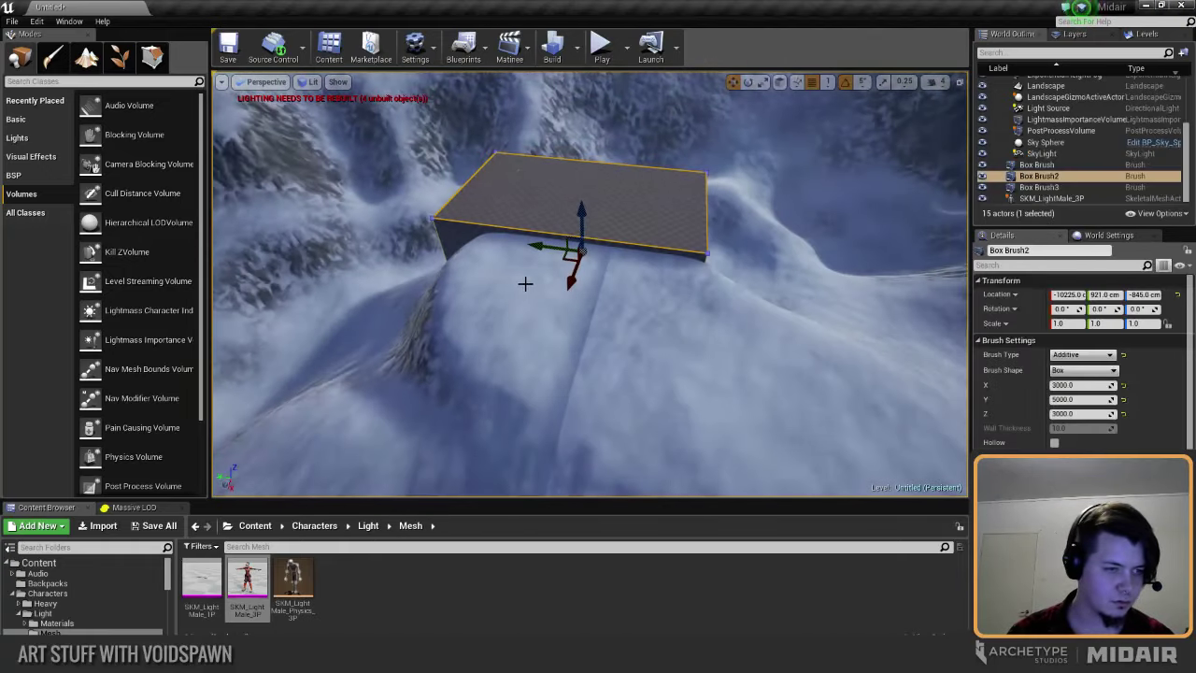
right_drag(547, 251, 748, 229)
key(Escape)
right_drag(673, 229, 687, 285)
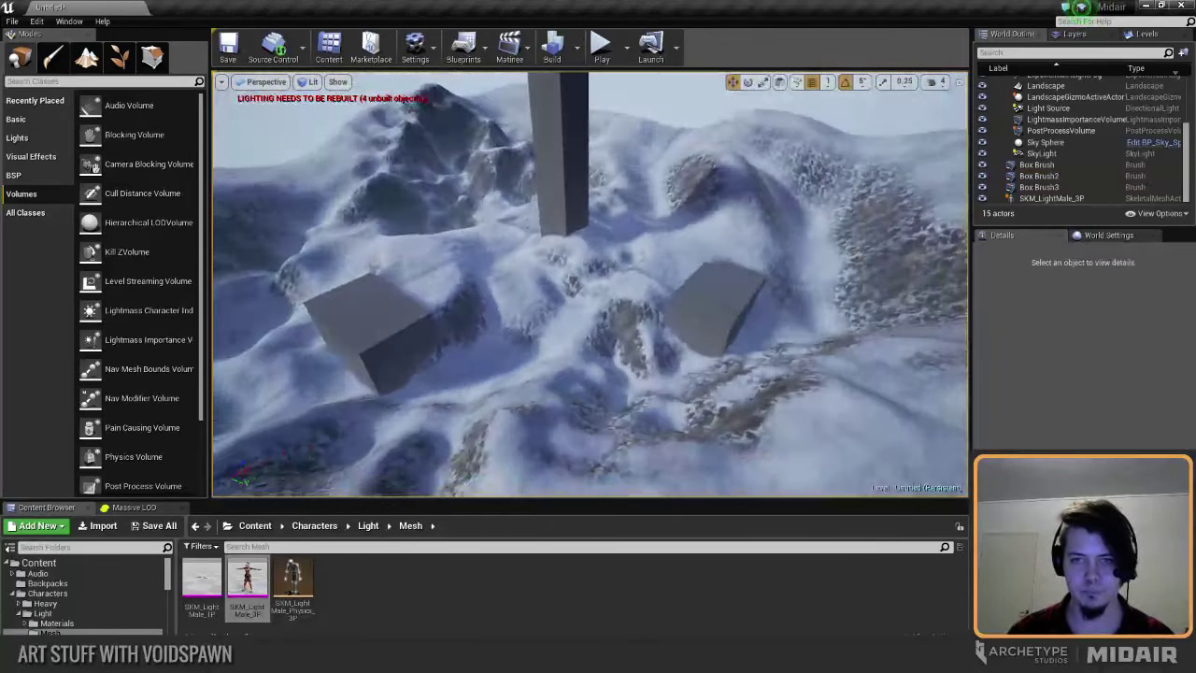
click(687, 291)
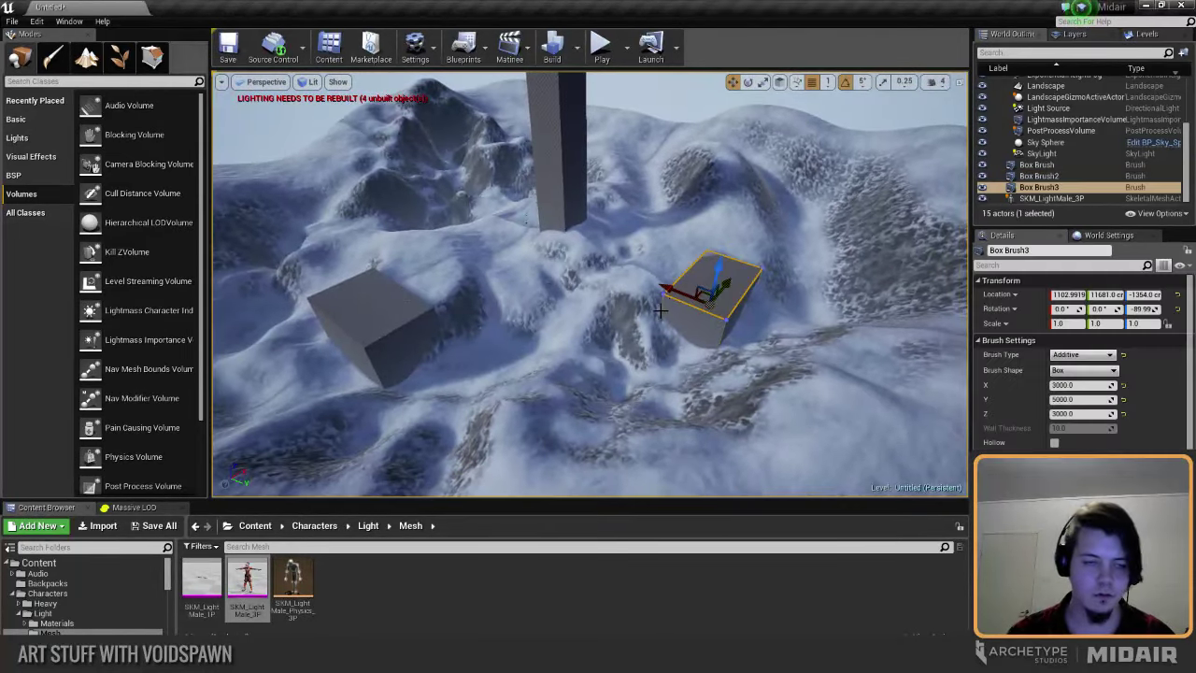
key(Escape)
mouse_move(612, 308)
right_down()
mouse_move(500, 294)
mouse_move(543, 288)
mouse_move(580, 304)
mouse_move(581, 262)
right_up()
right_drag(533, 299, 624, 305)
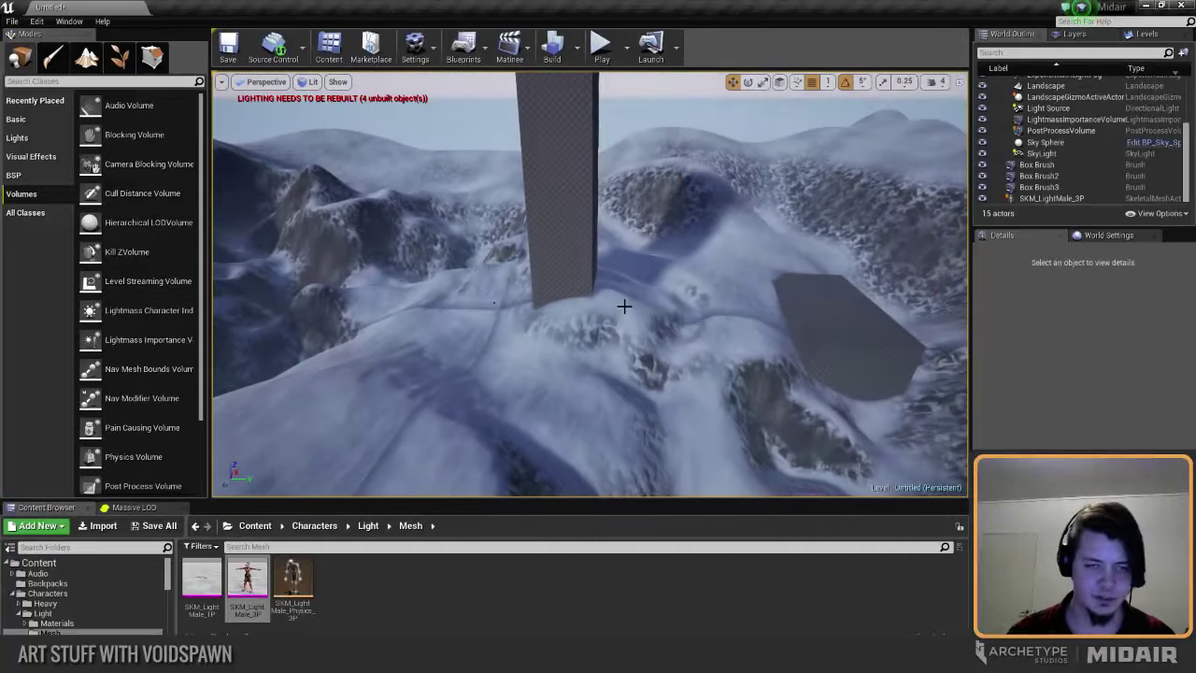
Step: Examine the central tower brush and its placement against the landscape and the two team boxes
click(575, 205)
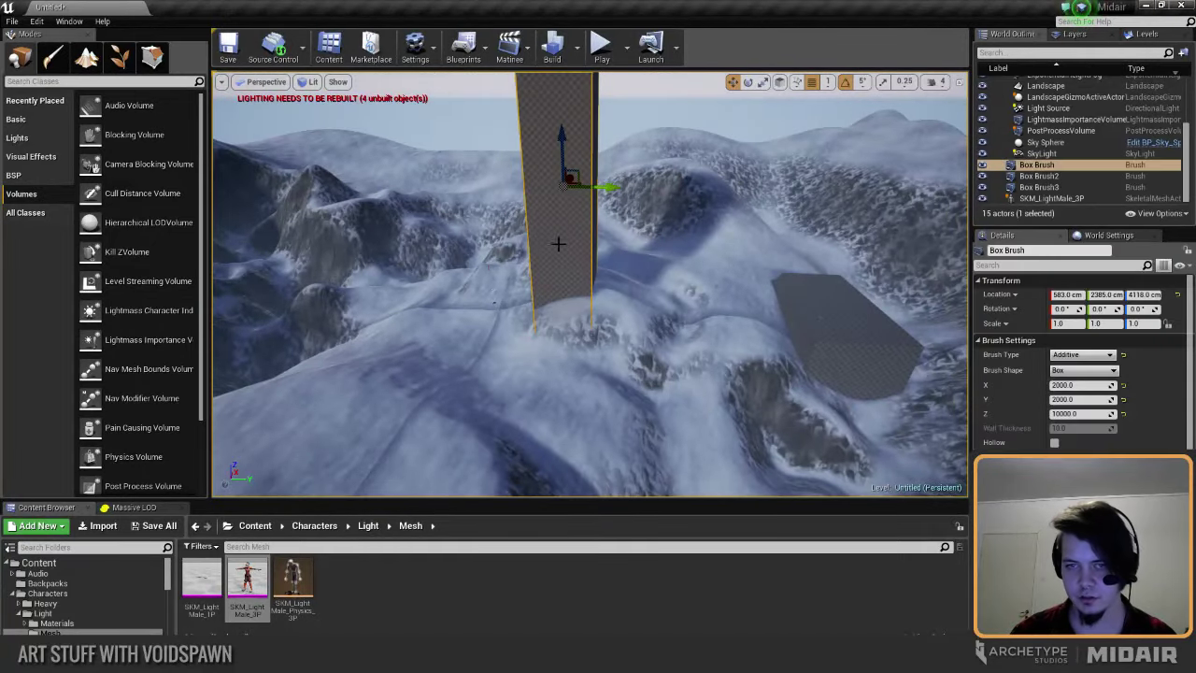
scroll(558, 243, down, 5)
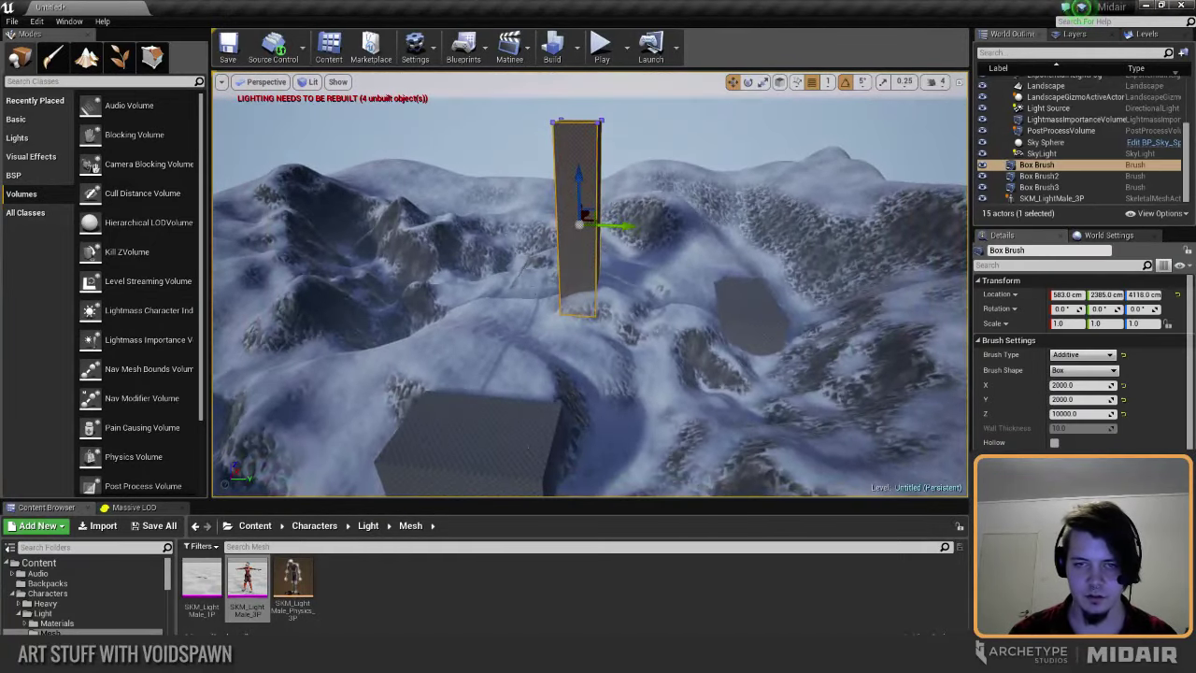
right_drag(570, 281, 583, 288)
mouse_move(607, 241)
right_down()
mouse_move(570, 249)
mouse_move(587, 249)
right_up()
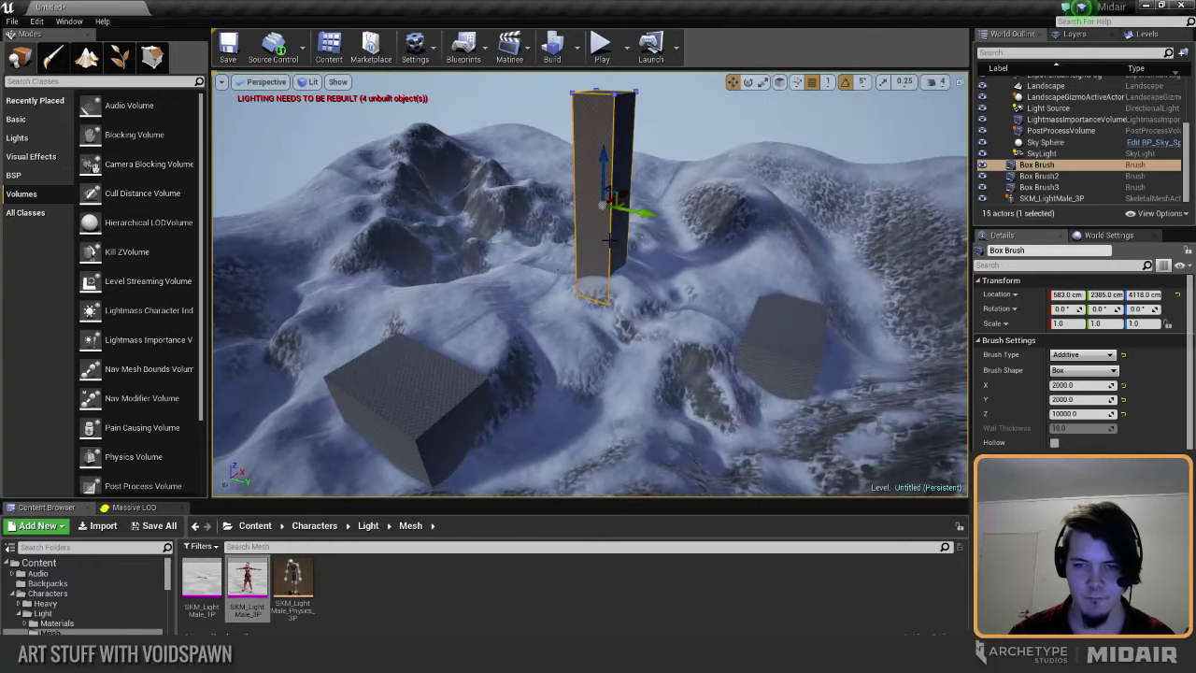
mouse_move(610, 241)
right_down()
mouse_move(649, 237)
mouse_move(608, 237)
mouse_move(607, 248)
mouse_move(608, 202)
mouse_move(604, 246)
mouse_move(570, 242)
right_up()
click(571, 242)
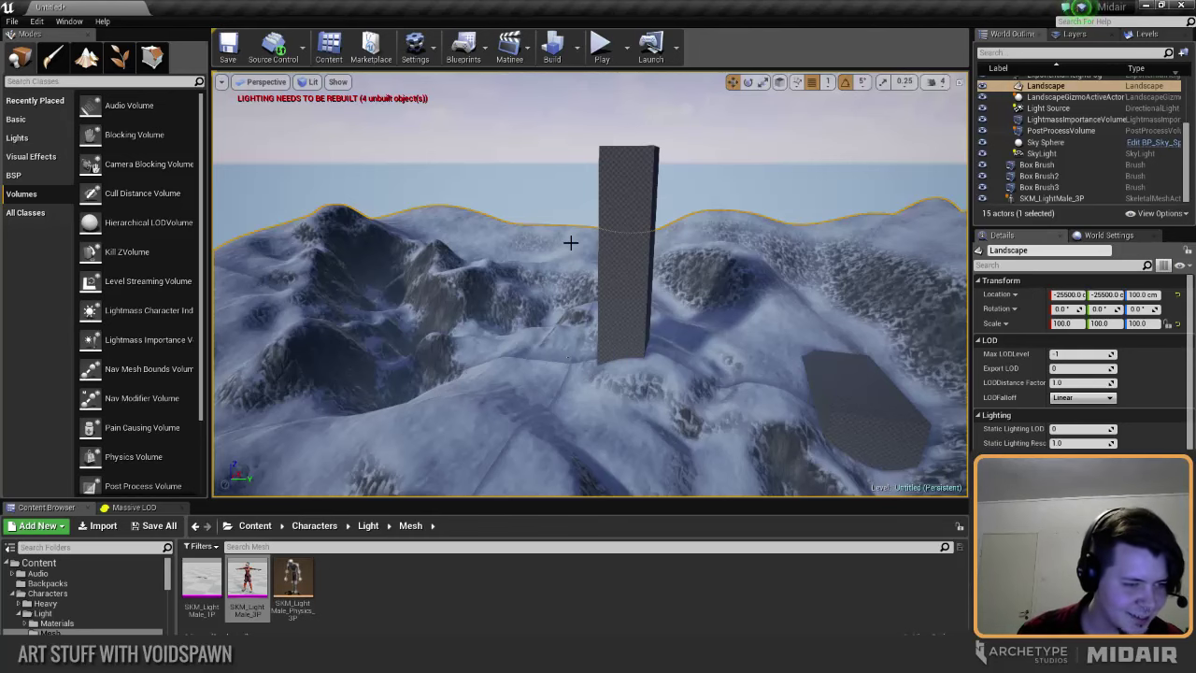
right_drag(554, 314, 546, 316)
key(Escape)
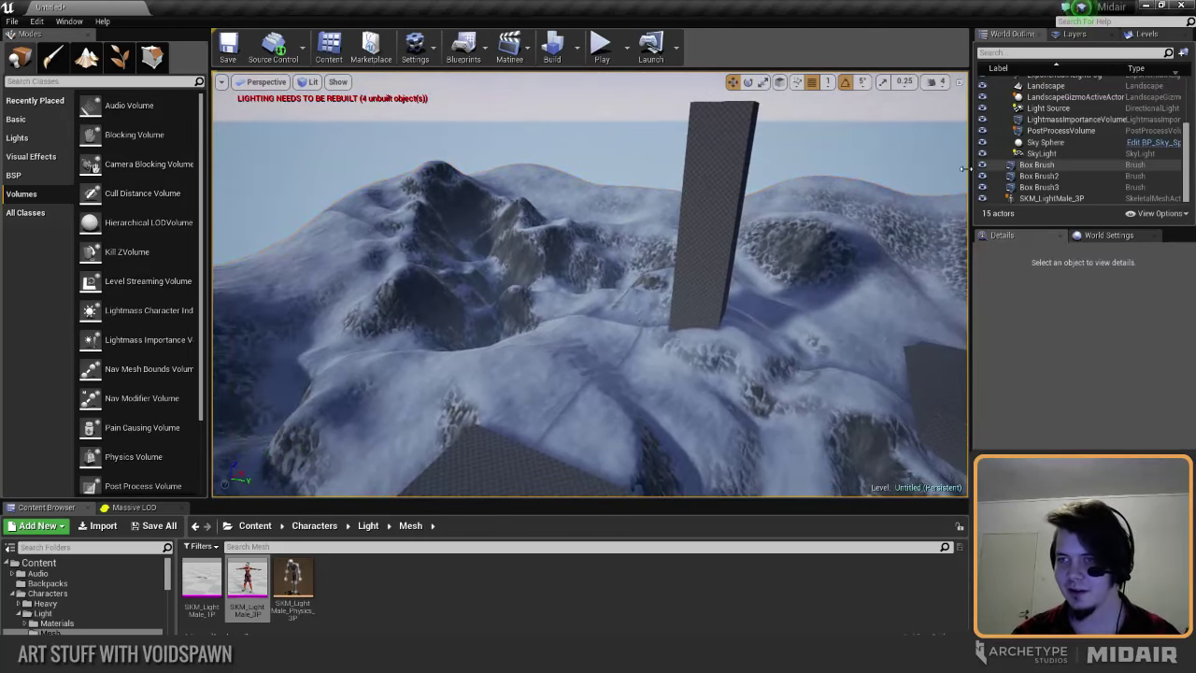
Step: Inspect the directional Light Source and how it lights the tower and the mountain slopes
right_drag(913, 167, 925, 168)
right_drag(828, 210, 841, 211)
click(1042, 108)
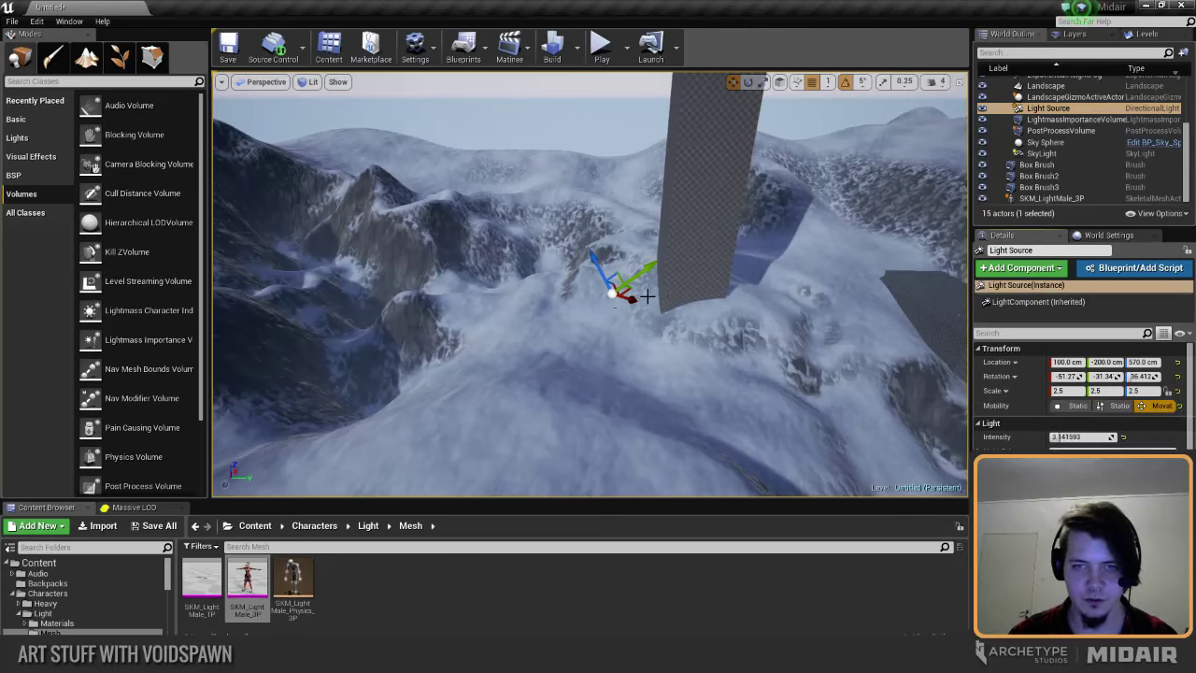
right_drag(649, 293, 589, 280)
key(Escape)
right_drag(759, 314, 657, 256)
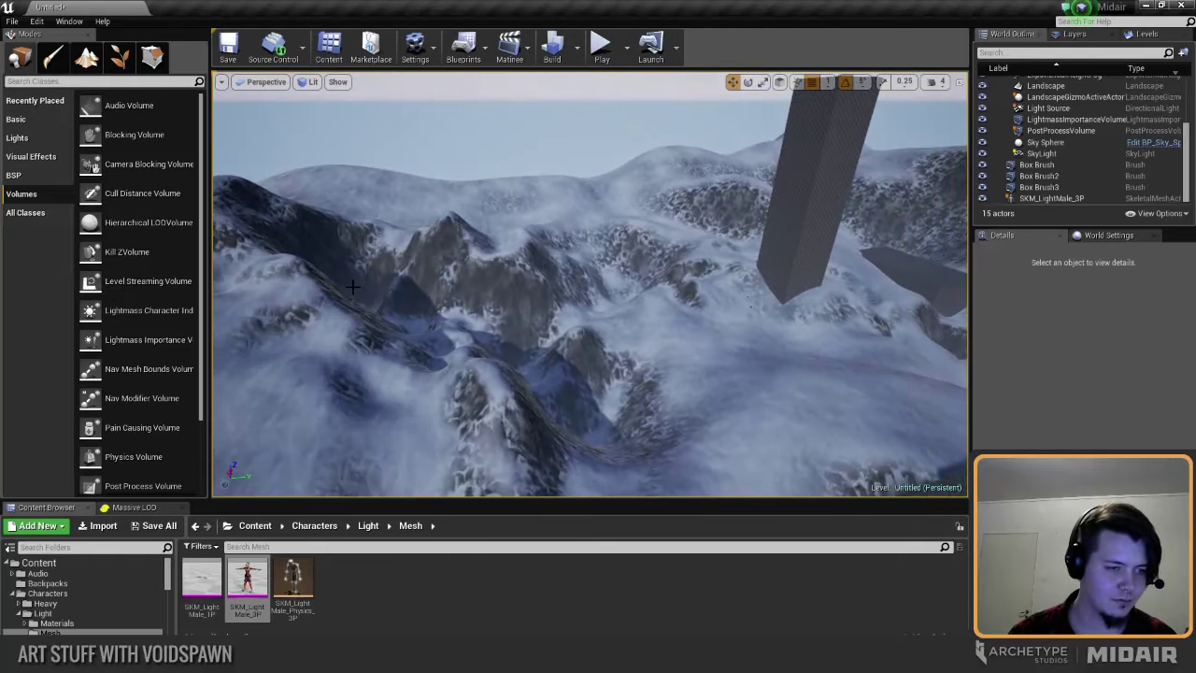
Step: Switch to landscape sculpting and enlarge the brush size to about 2478 over the rocky slopes
click(23, 138)
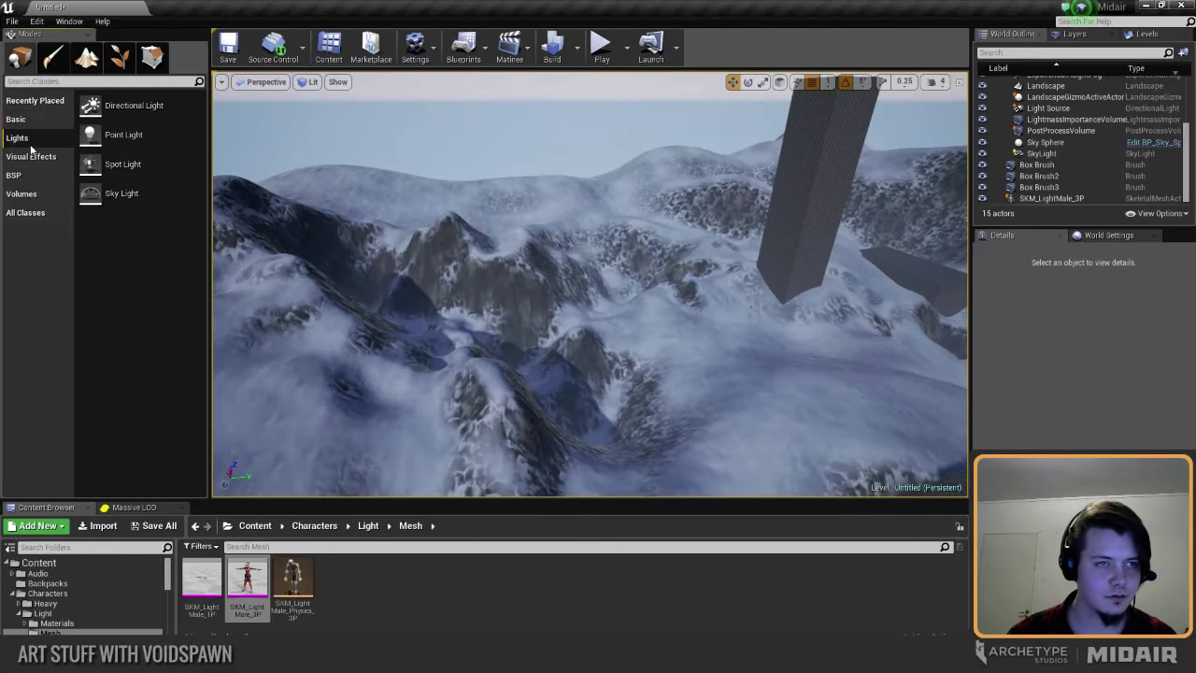
click(31, 156)
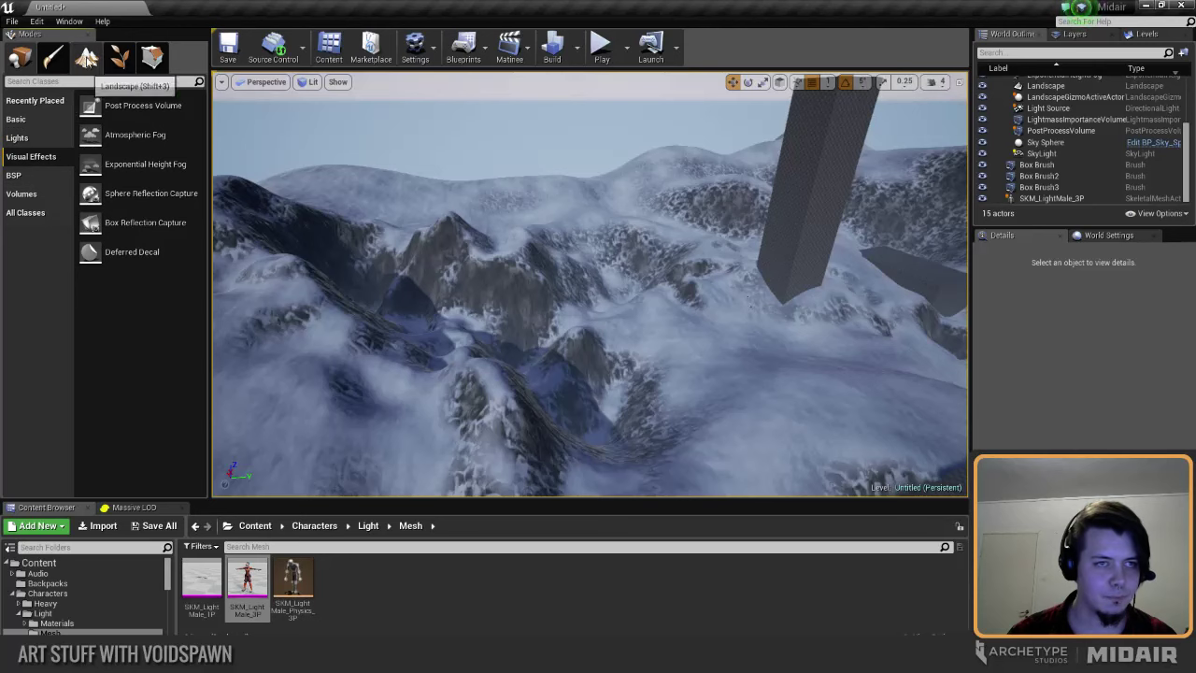
click(87, 59)
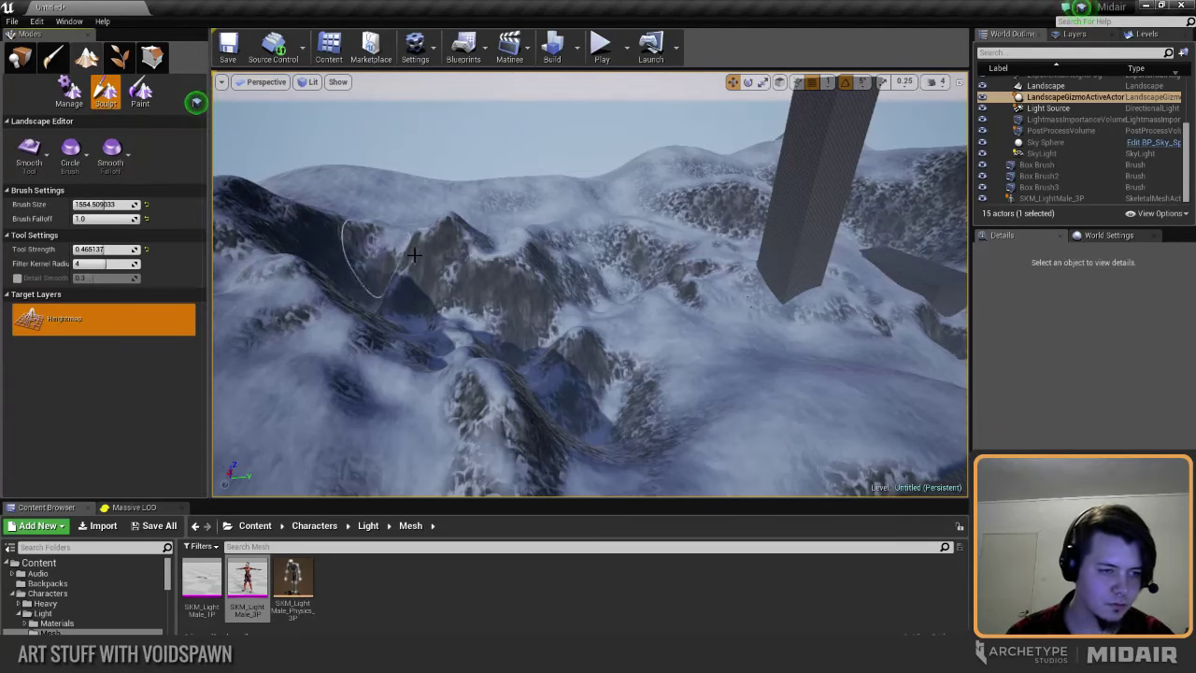
mouse_move(501, 318)
right_down()
mouse_move(524, 316)
mouse_move(420, 277)
right_up()
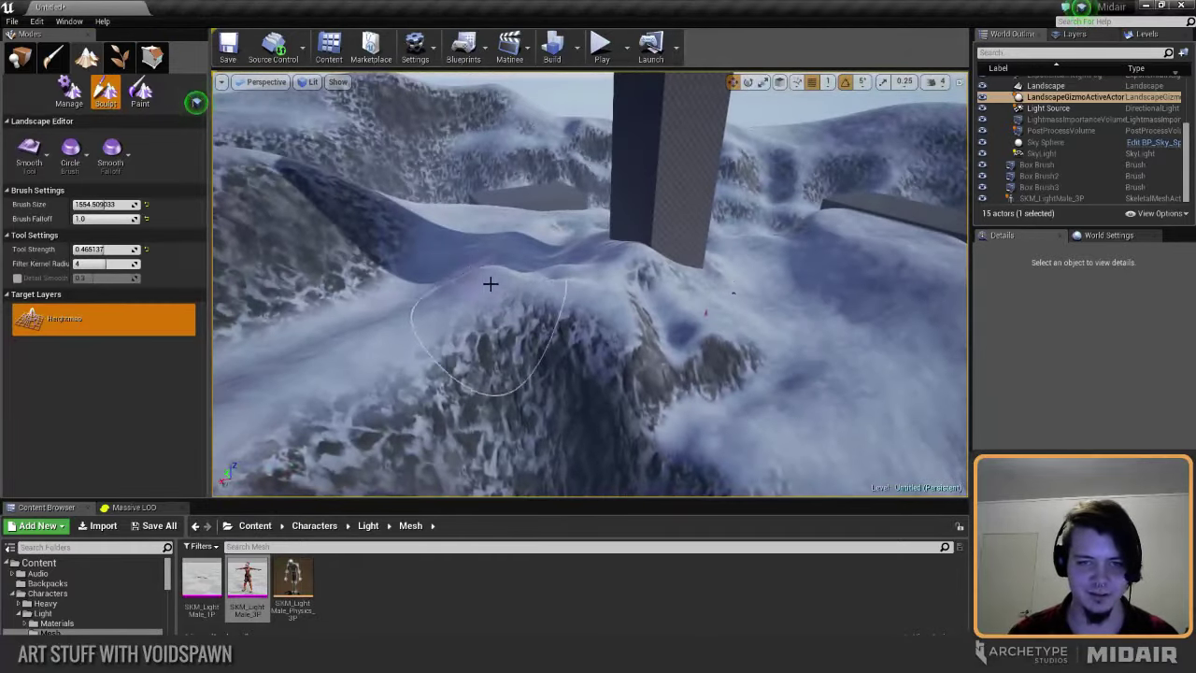
mouse_move(526, 336)
right_down()
mouse_move(561, 318)
mouse_move(561, 355)
right_up()
mouse_move(470, 275)
right_down()
mouse_move(439, 273)
mouse_move(470, 275)
right_up()
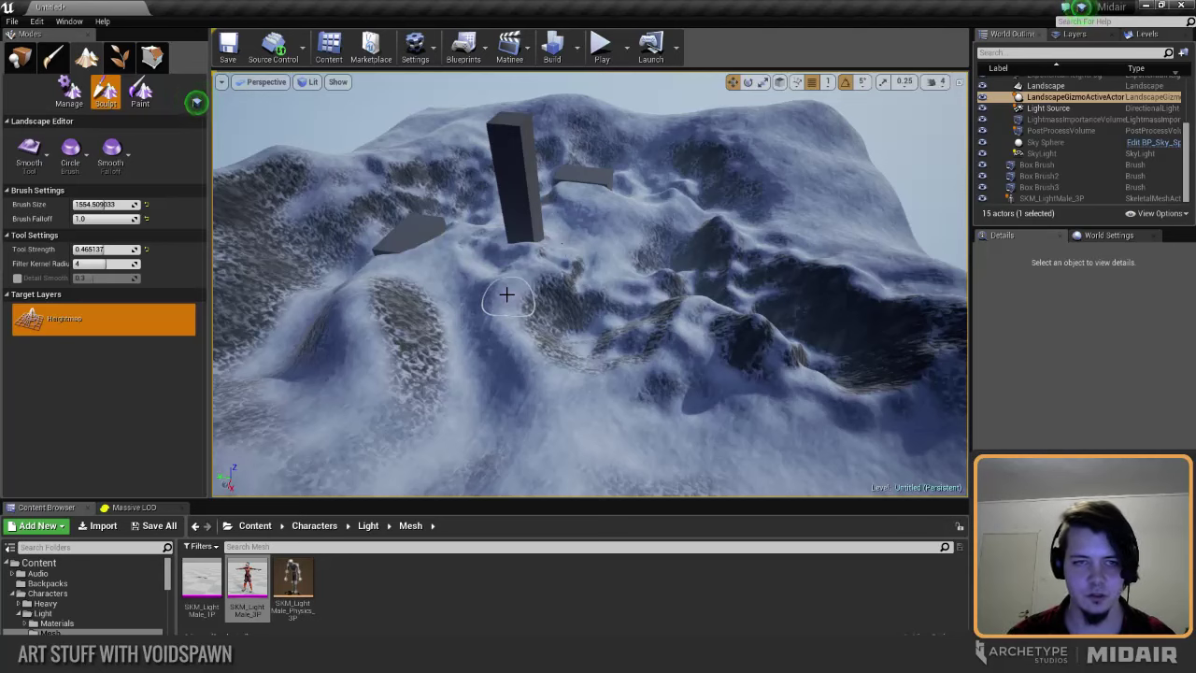
right_drag(507, 294, 336, 239)
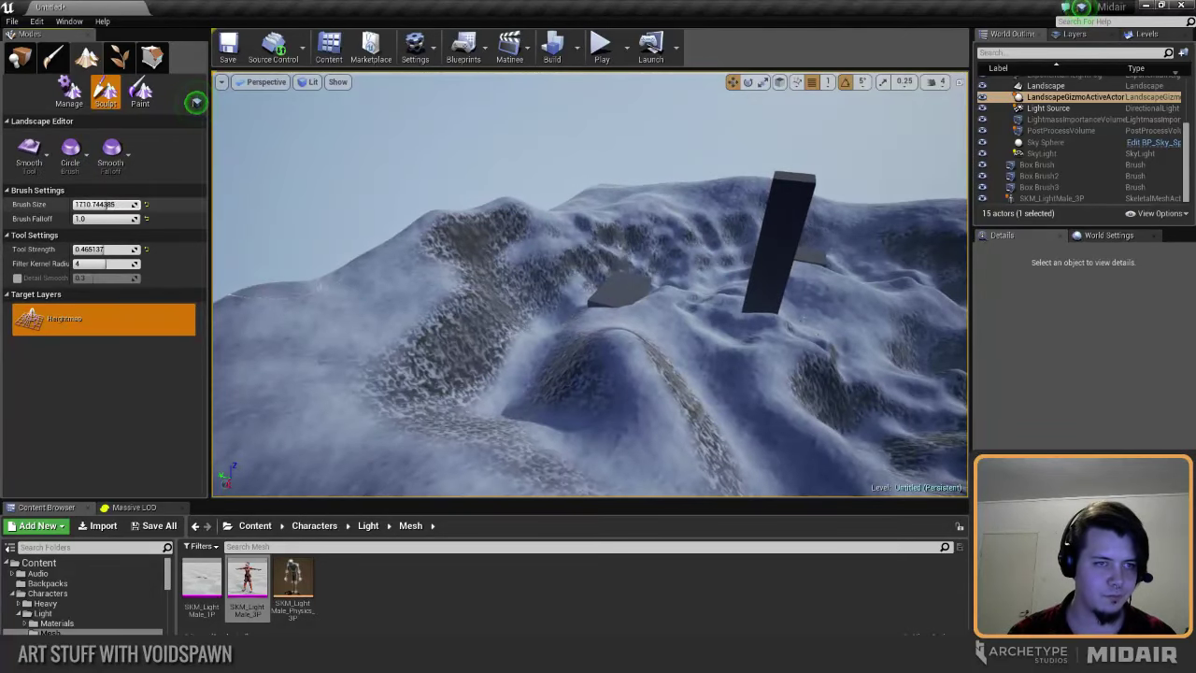
key(w)
right_drag(411, 281, 360, 336)
right_drag(551, 323, 561, 281)
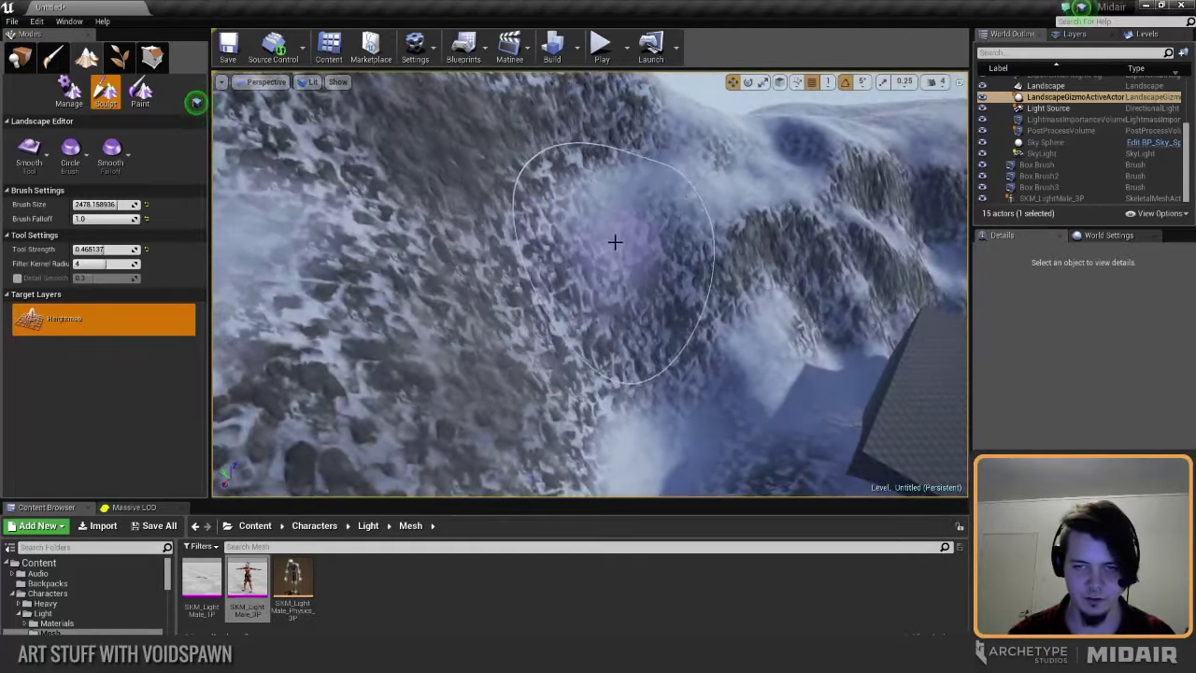
Step: Choose the Sculpt tool and reduce the brush size to about 712 for the terrain around the tower's base
click(29, 149)
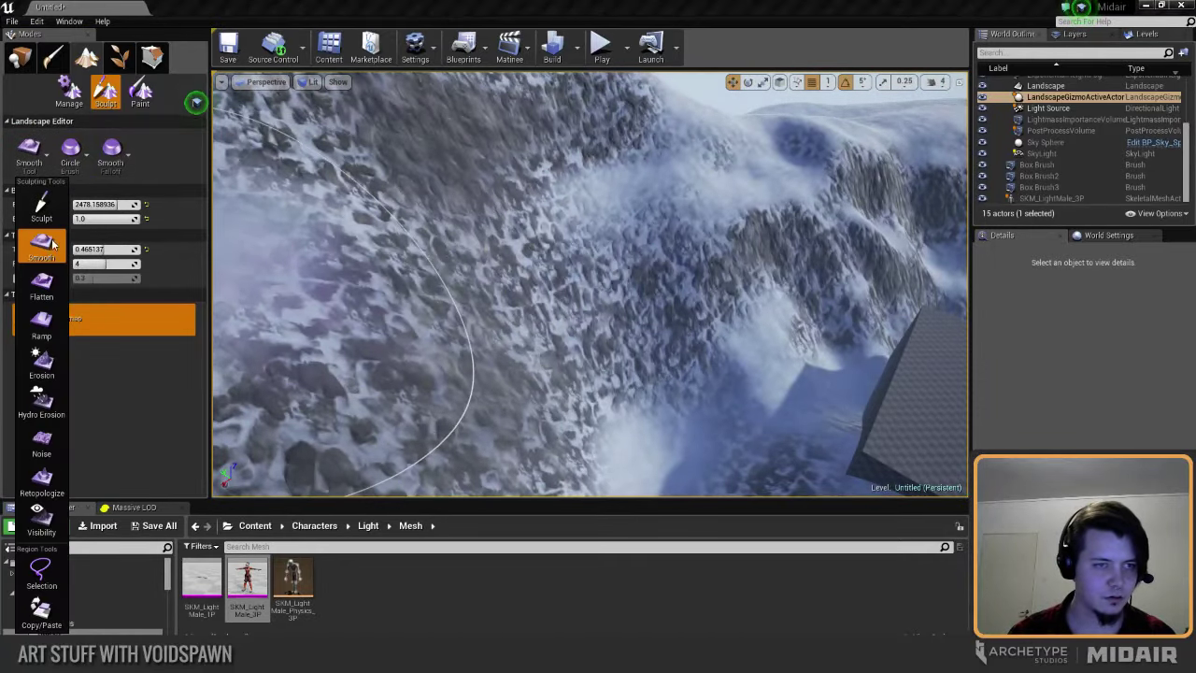
click(41, 204)
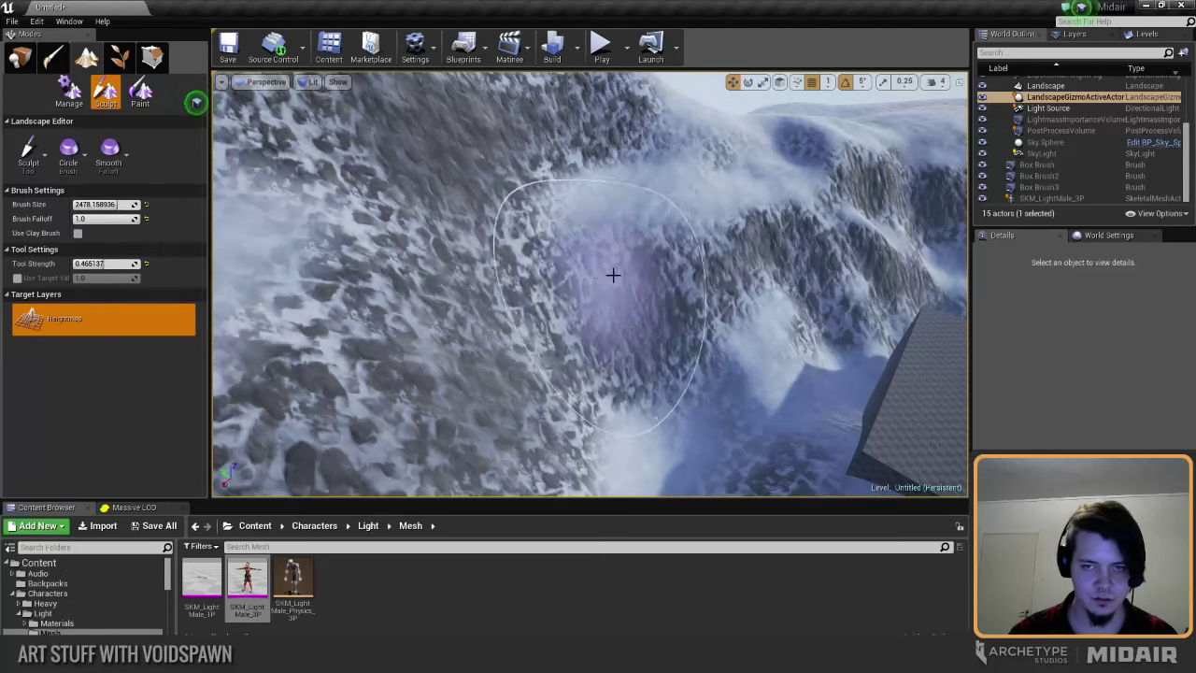
mouse_move(615, 288)
right_down()
mouse_move(603, 278)
mouse_move(651, 291)
right_up()
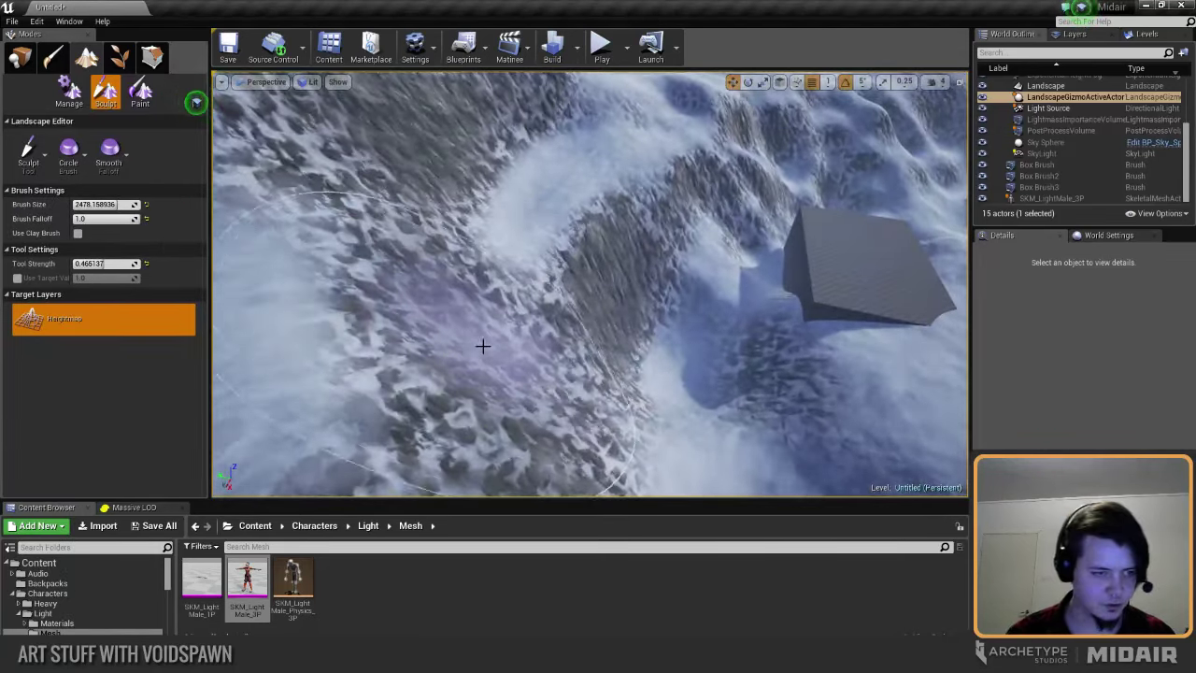
mouse_move(480, 340)
right_down()
mouse_move(577, 320)
mouse_move(583, 255)
right_up()
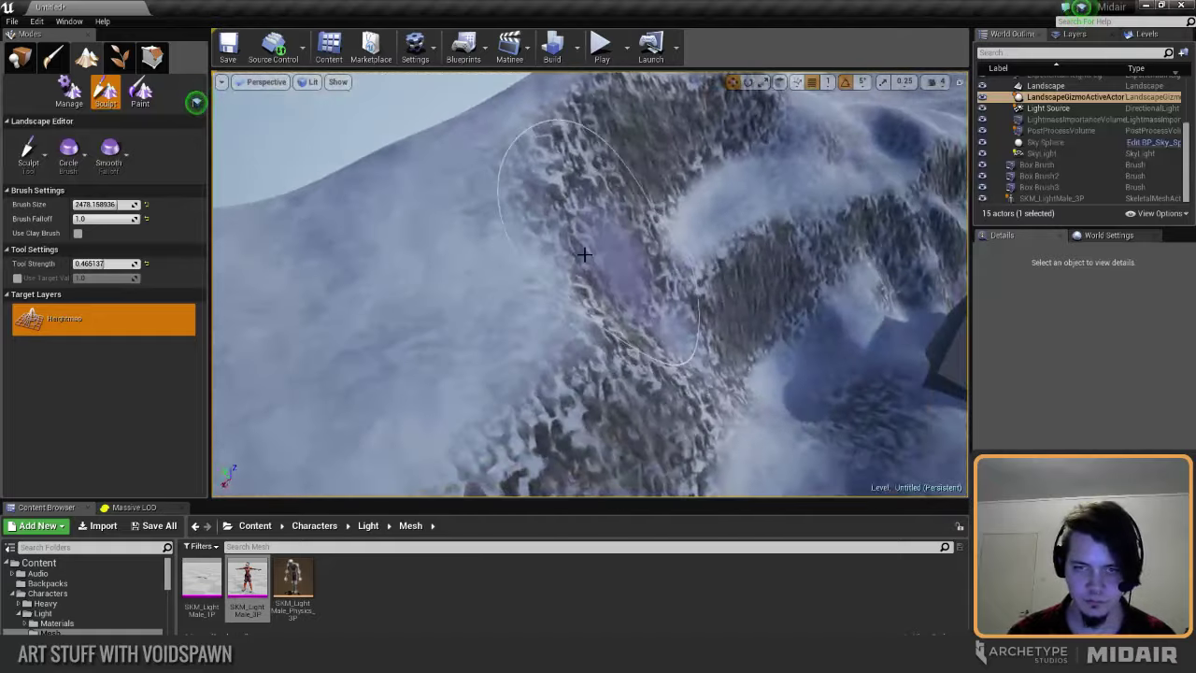
mouse_move(486, 305)
right_down()
mouse_move(526, 309)
mouse_move(595, 366)
right_up()
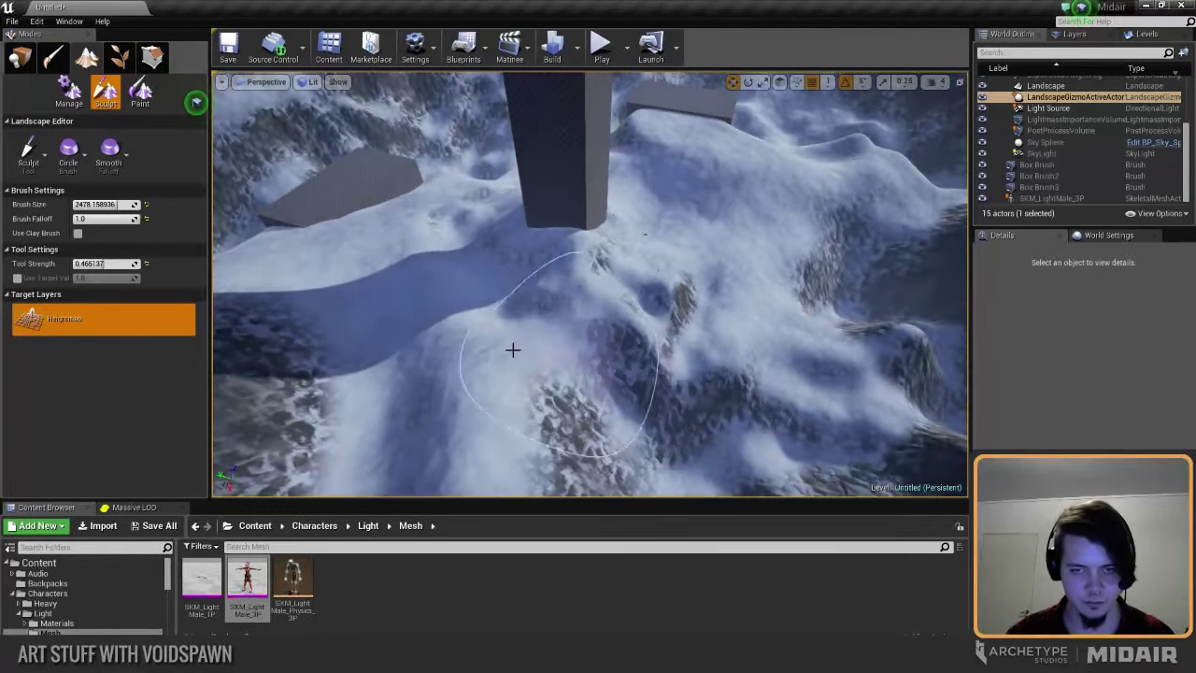
mouse_move(473, 300)
right_down()
mouse_move(467, 351)
mouse_move(617, 319)
right_up()
right_drag(670, 287, 489, 302)
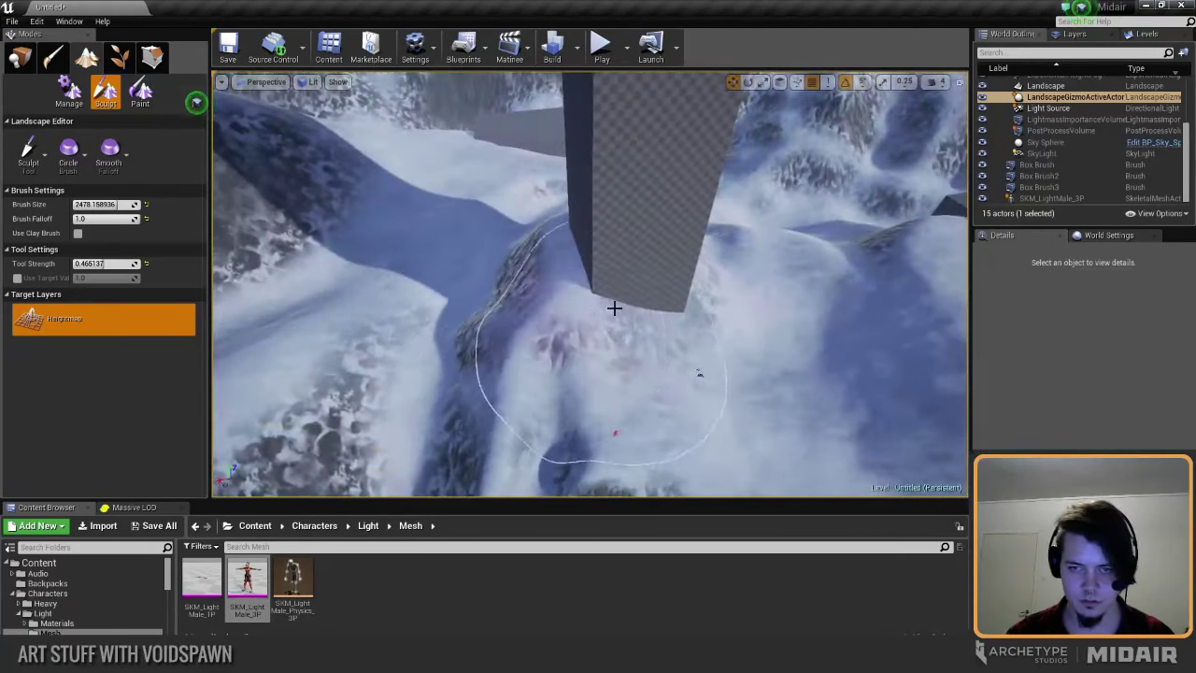
right_drag(683, 296, 689, 330)
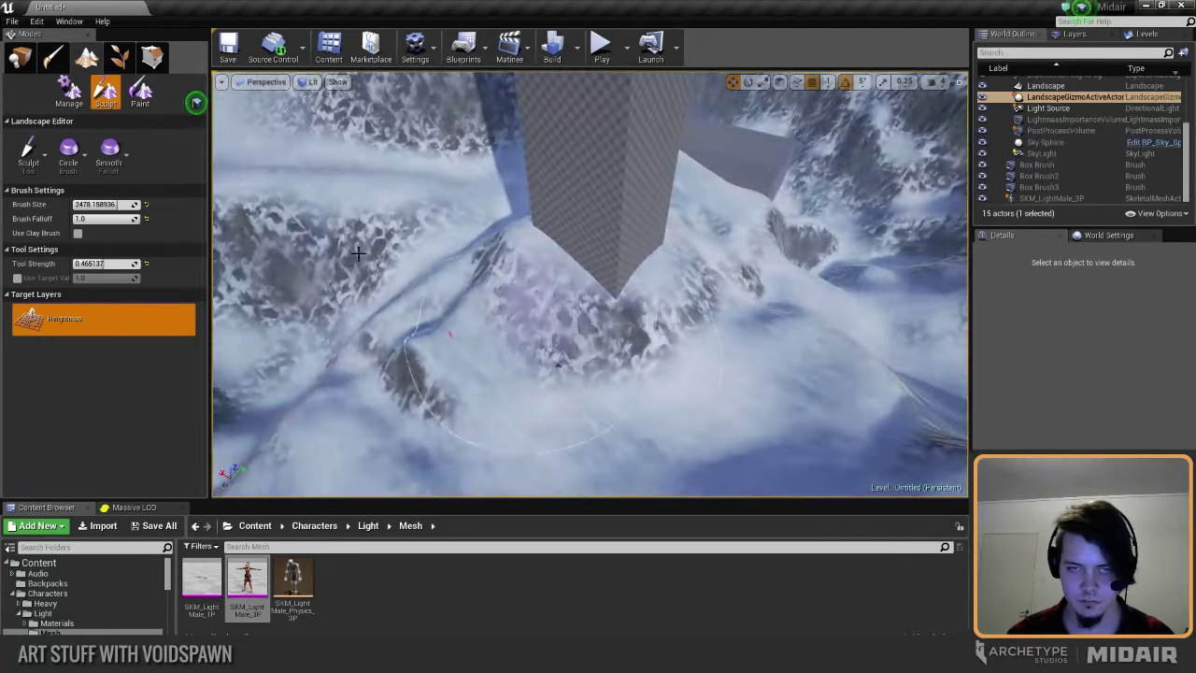
drag(117, 205, 88, 205)
right_drag(554, 302, 635, 327)
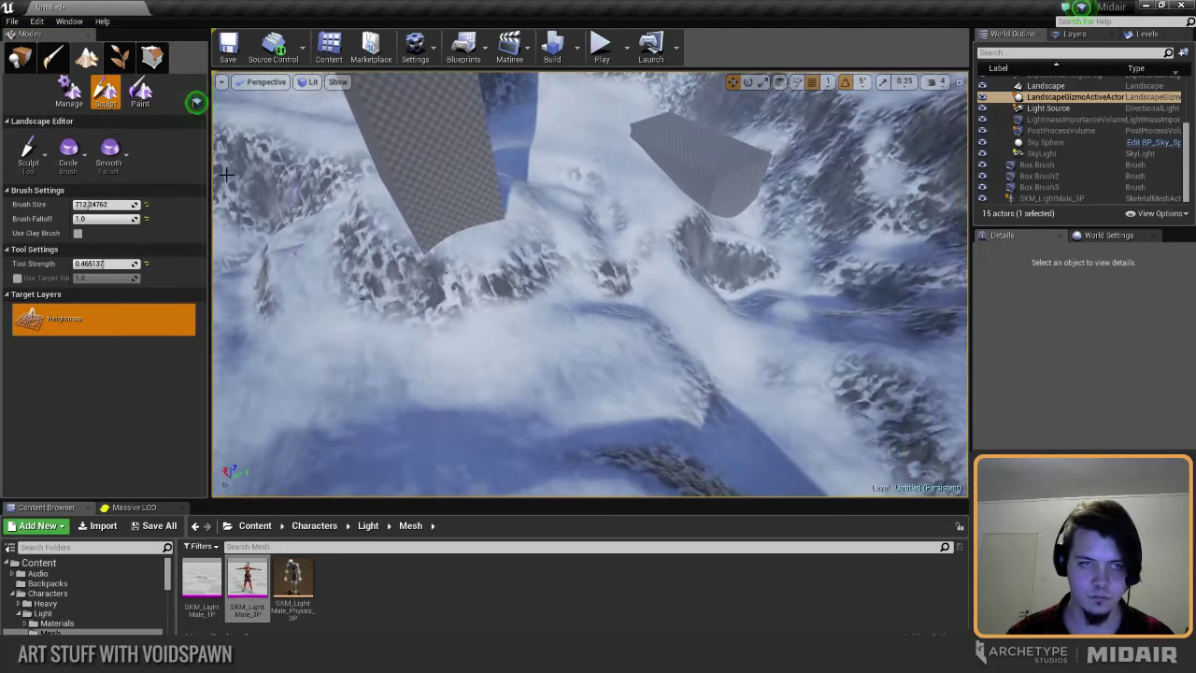
Step: Enlarge the brush size to about 1193 and sculpt the snowy slope between the central tower and the nearby team box
drag(89, 205, 97, 205)
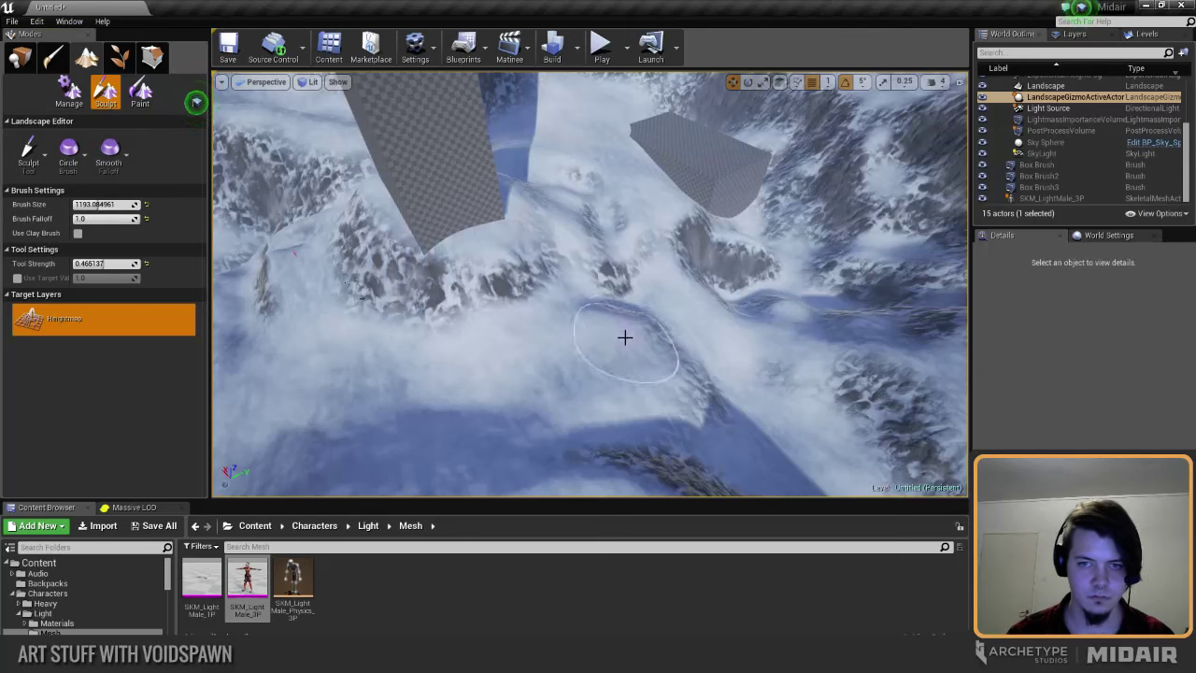
mouse_move(581, 356)
right_down()
mouse_move(528, 374)
mouse_move(702, 331)
mouse_move(673, 309)
mouse_move(669, 285)
right_up()
mouse_move(701, 364)
right_down()
mouse_move(709, 313)
mouse_move(682, 230)
right_up()
mouse_move(622, 281)
right_down()
mouse_move(626, 224)
mouse_move(656, 158)
right_up()
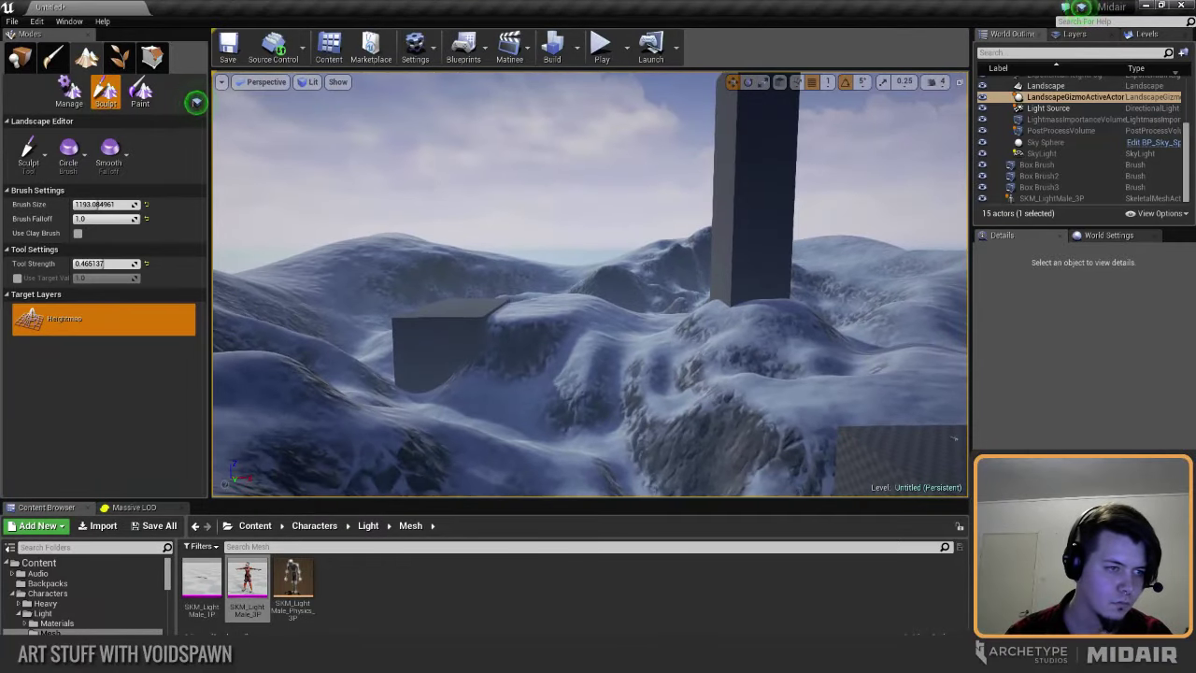
right_drag(622, 281, 619, 279)
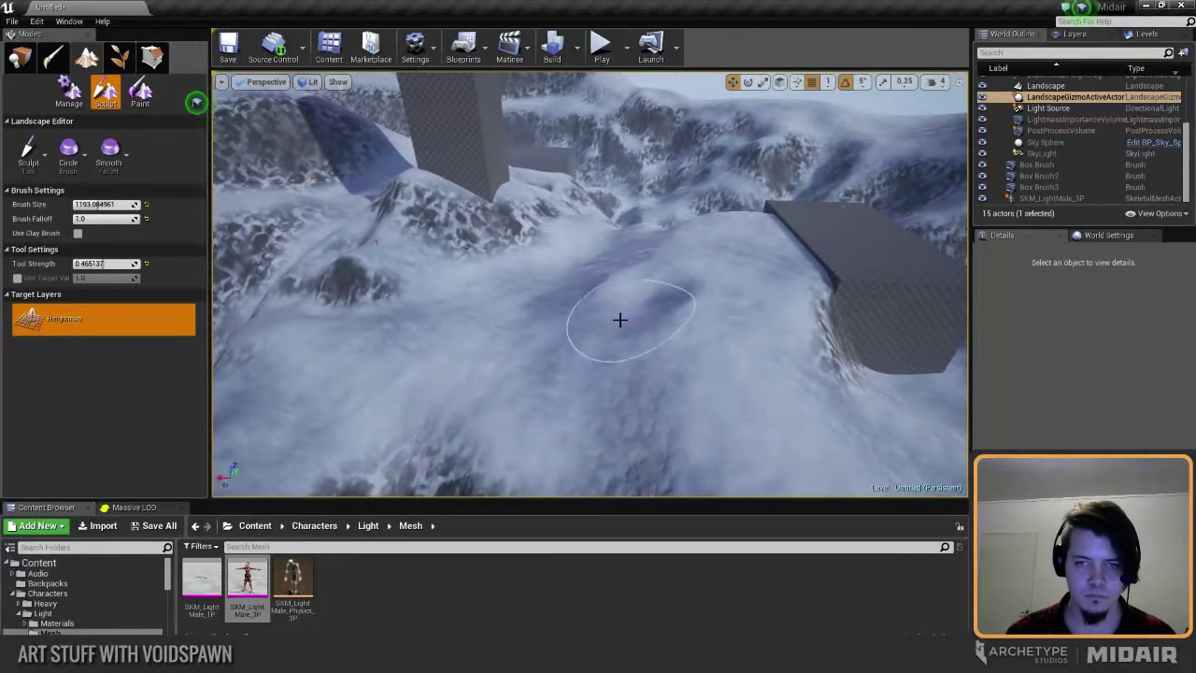
Step: Sculpt the ridge running downhill from the tower and team box into broader, connected snowy slopes
mouse_move(458, 386)
right_down()
mouse_move(429, 335)
mouse_move(468, 312)
right_up()
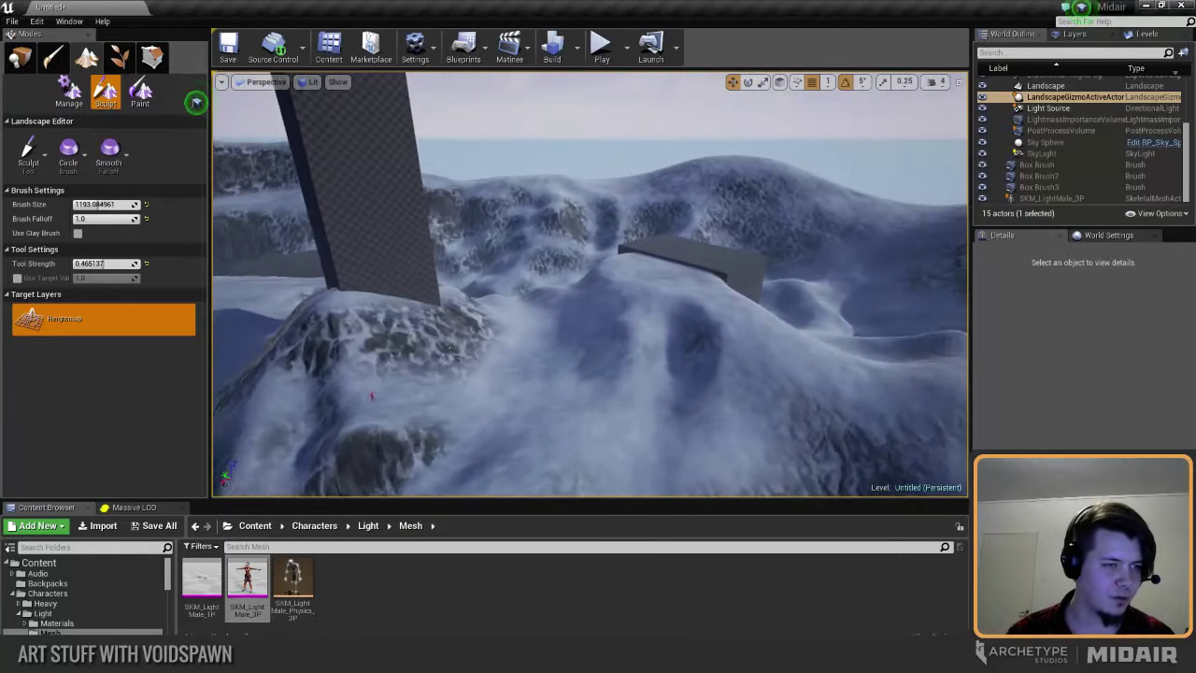
mouse_move(467, 360)
right_down()
mouse_move(434, 396)
mouse_move(438, 370)
mouse_move(463, 358)
right_up()
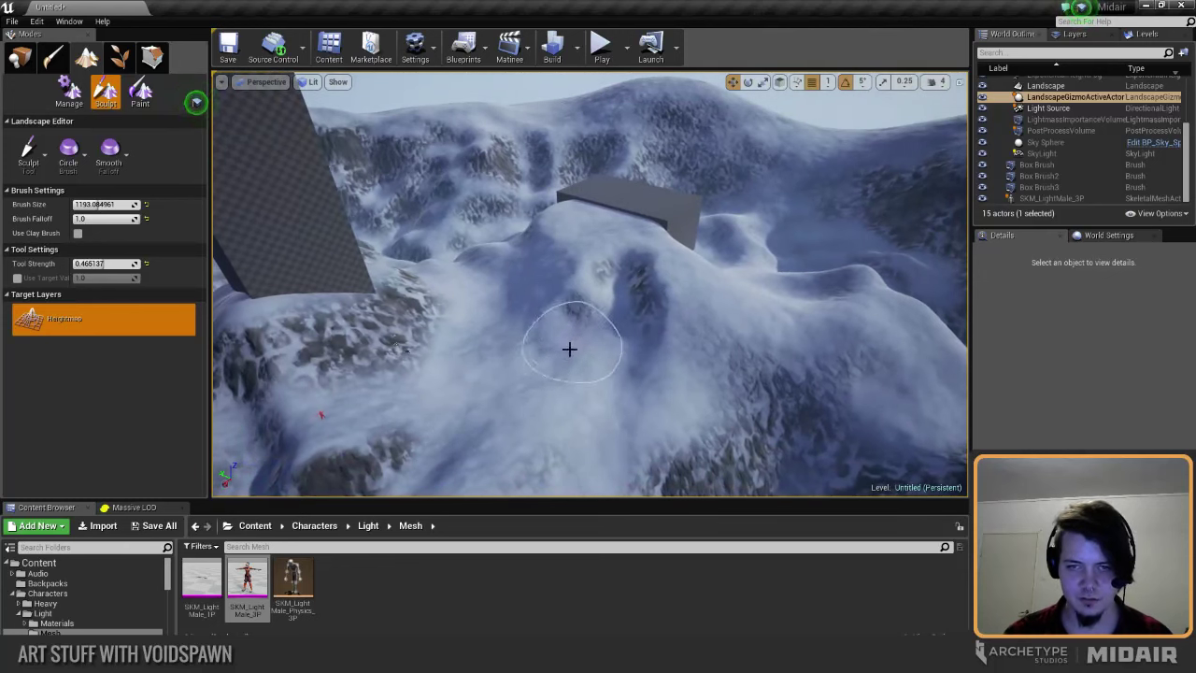
right_drag(513, 413, 520, 398)
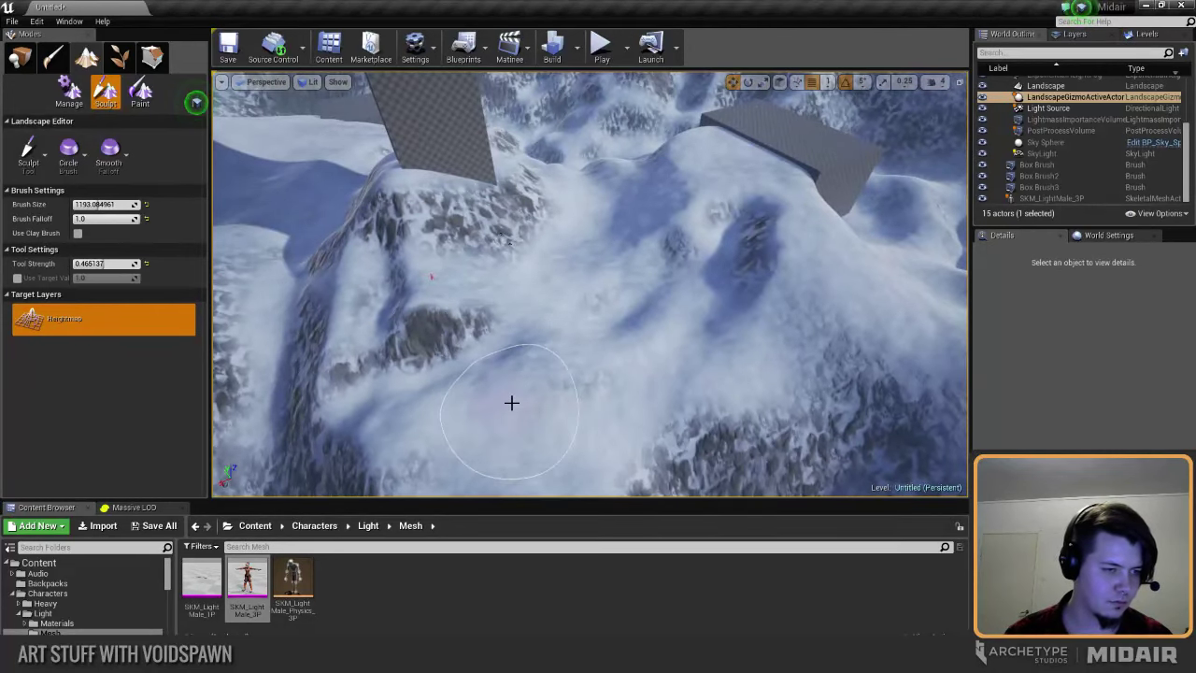
right_drag(512, 295, 514, 313)
right_drag(529, 283, 518, 320)
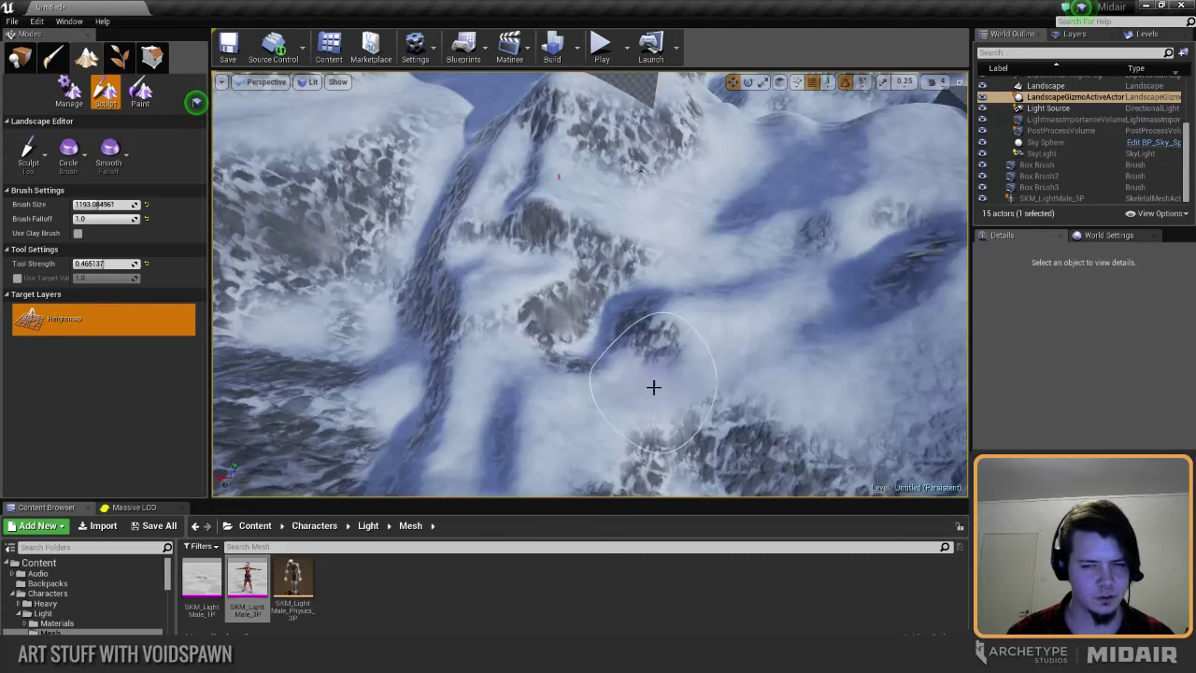
right_drag(653, 387, 714, 382)
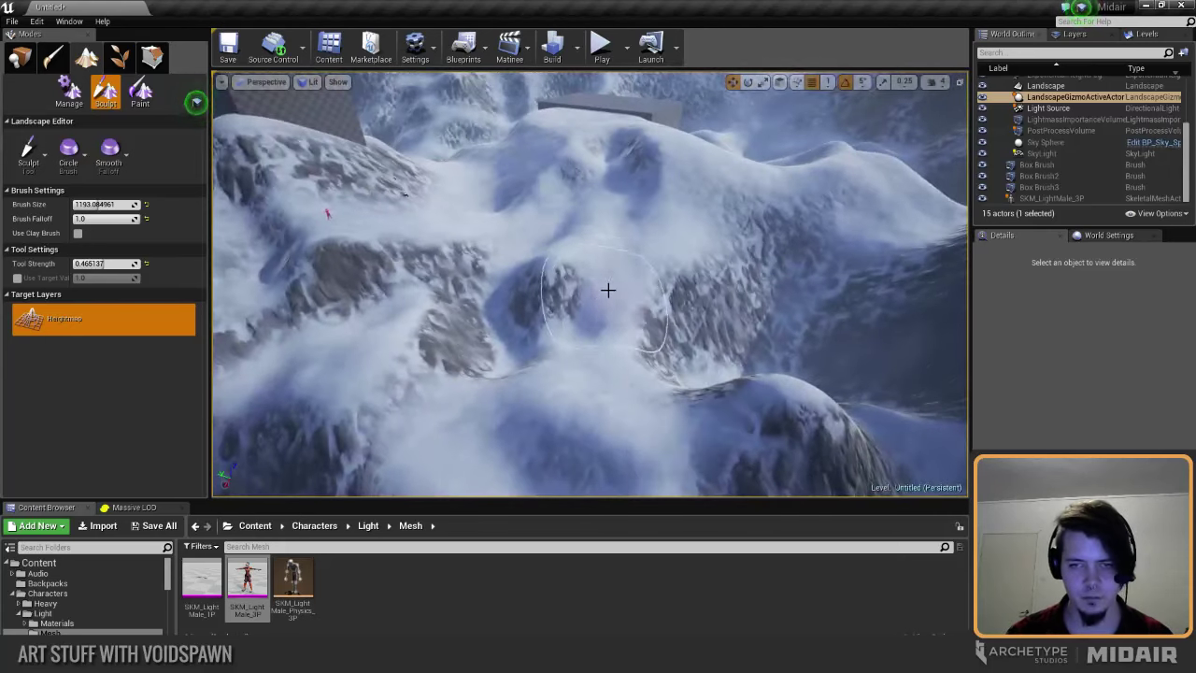
mouse_move(665, 278)
right_down()
mouse_move(708, 259)
mouse_move(707, 297)
mouse_move(676, 330)
right_up()
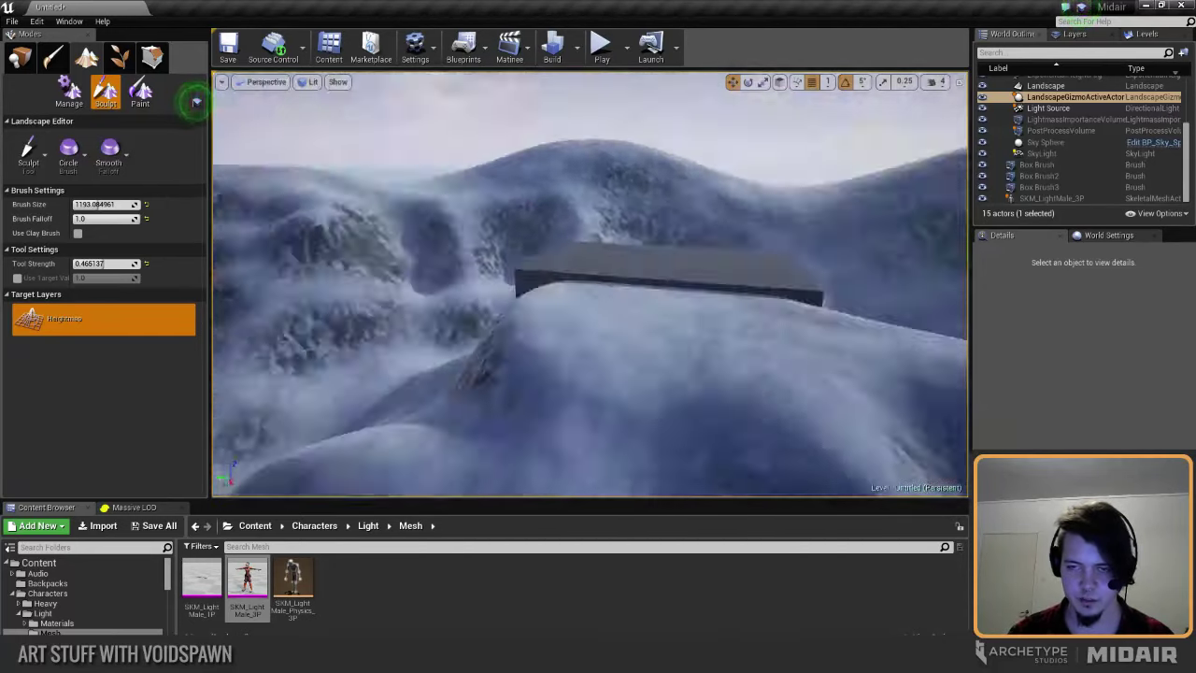
Step: Shape the terrain around the edge of the team box with the Sculpt brush
mouse_move(692, 270)
right_down()
mouse_move(692, 327)
mouse_move(655, 269)
right_up()
drag(654, 269, 596, 285)
right_drag(596, 285, 603, 280)
mouse_move(532, 345)
right_down()
mouse_move(622, 333)
mouse_move(486, 332)
mouse_move(598, 346)
mouse_move(654, 327)
right_up()
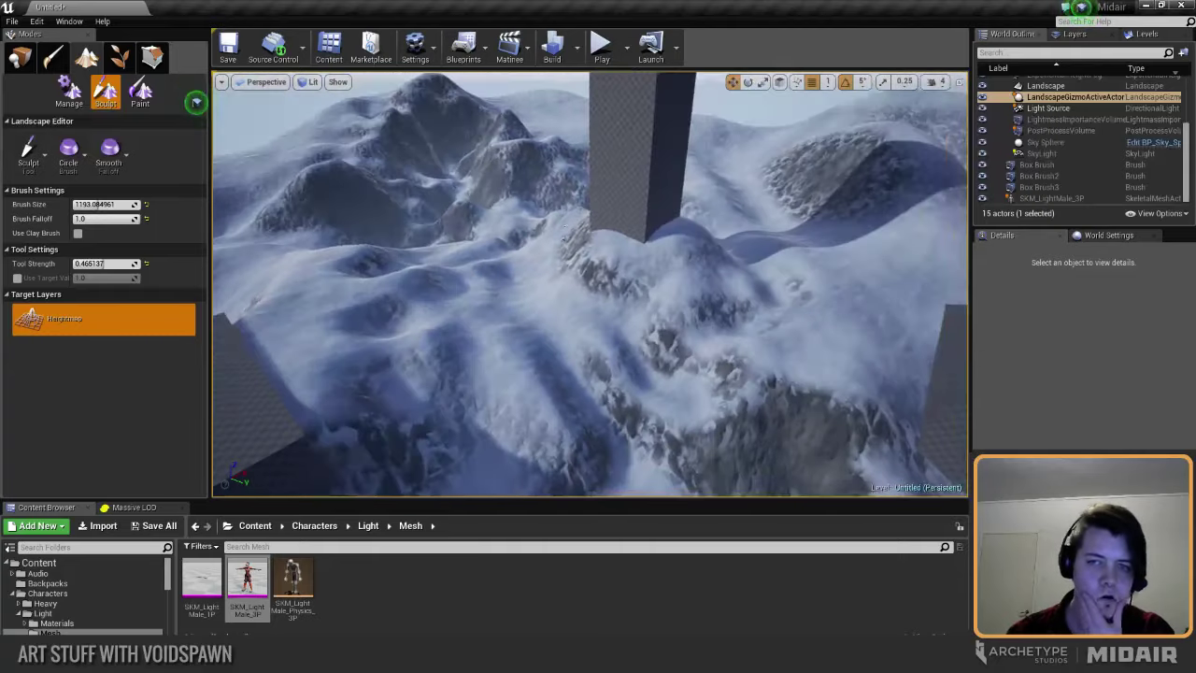
Step: Return to placement mode and duplicate the central tower brush, moving the copy to about X -4163, Y -4119
click(20, 58)
click(624, 201)
right_drag(625, 201, 647, 225)
key(f)
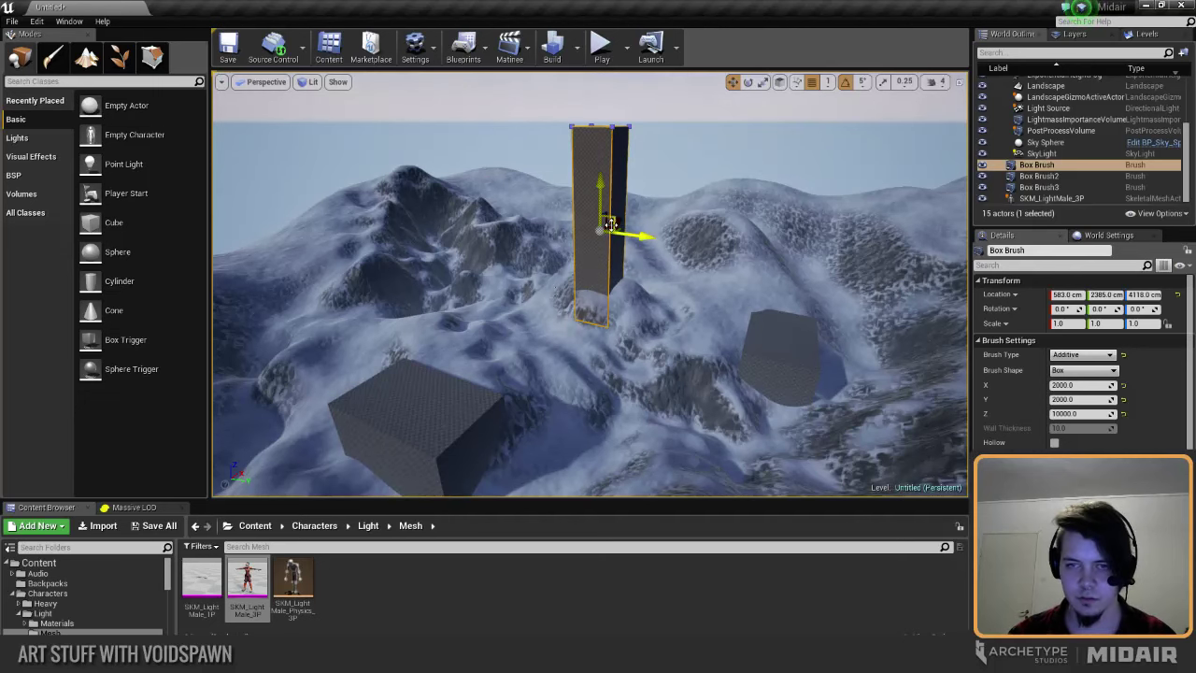
alt+drag(613, 222, 581, 251)
mouse_move(606, 270)
right_down()
mouse_move(693, 289)
mouse_move(673, 239)
mouse_move(608, 261)
right_up()
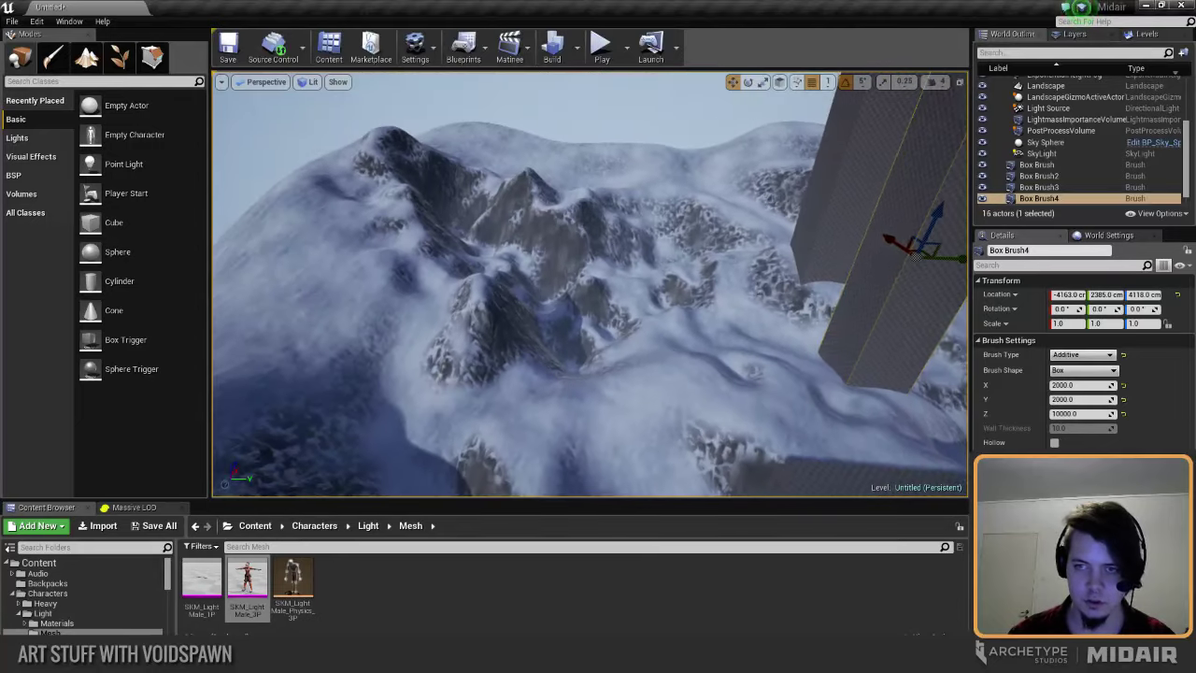
right_drag(904, 272, 894, 270)
drag(822, 267, 645, 267)
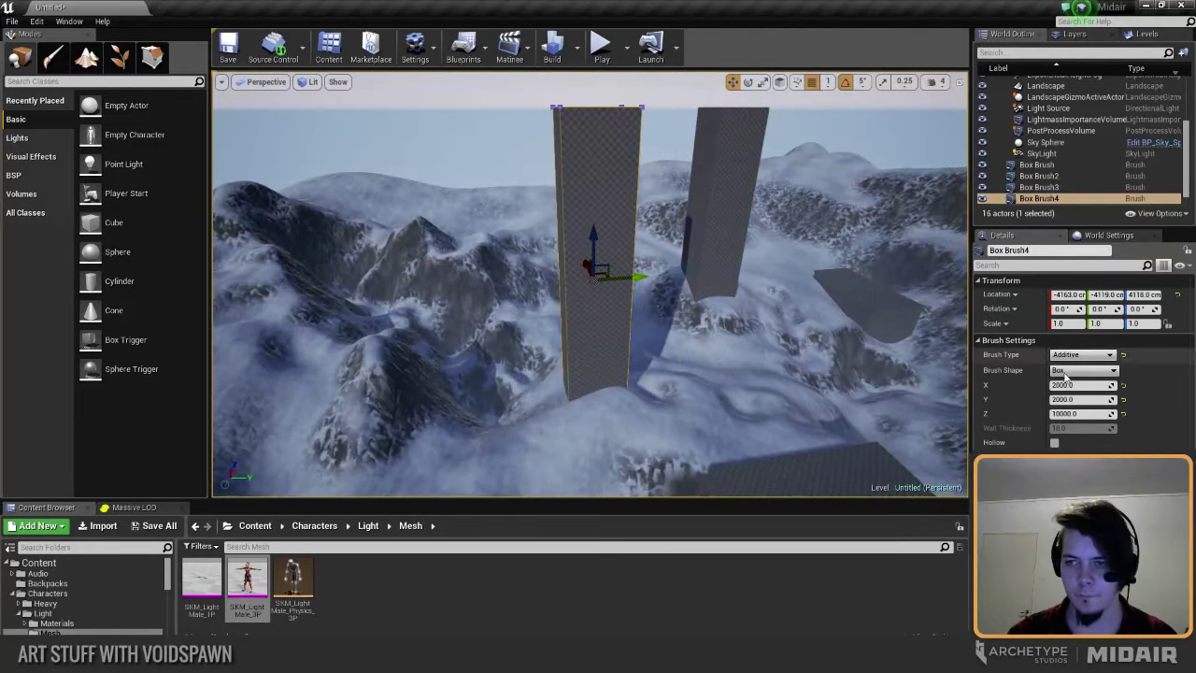
Step: Set the copied brush's Z size to 2000 and lower it to a height of about 1232 cm
click(1080, 414)
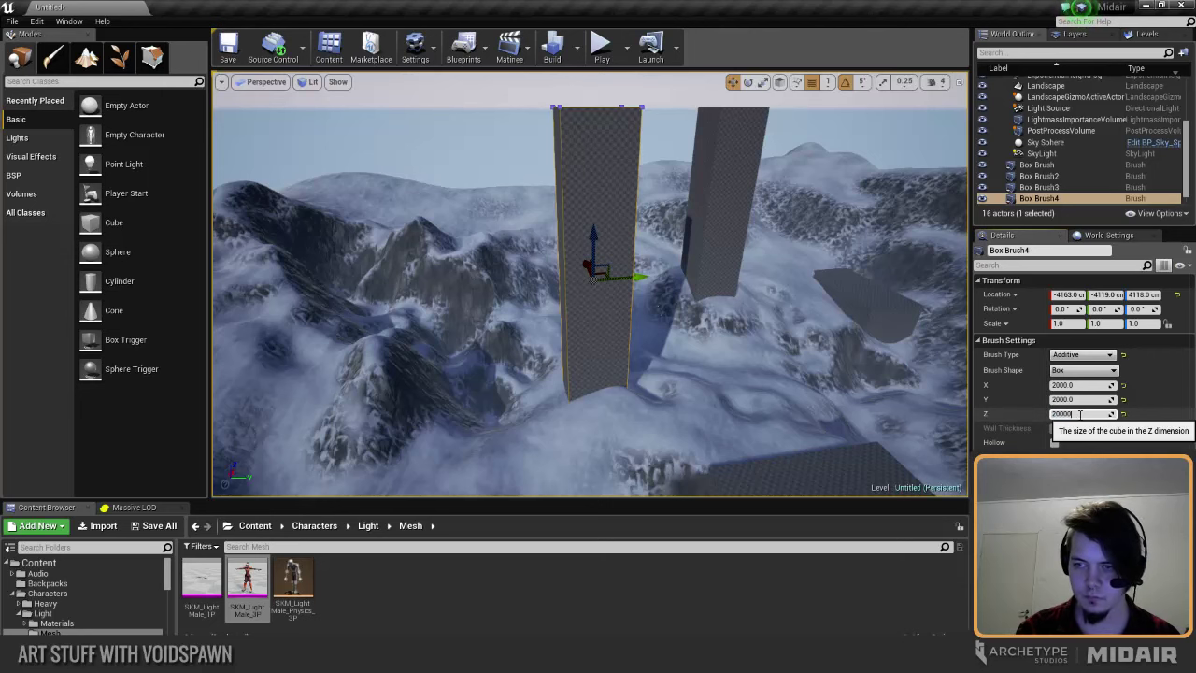
text(2000)
key(Return)
mouse_move(464, 278)
alt+mouse_down()
mouse_move(496, 253)
mouse_move(527, 261)
alt+mouse_up()
right_drag(526, 262, 577, 262)
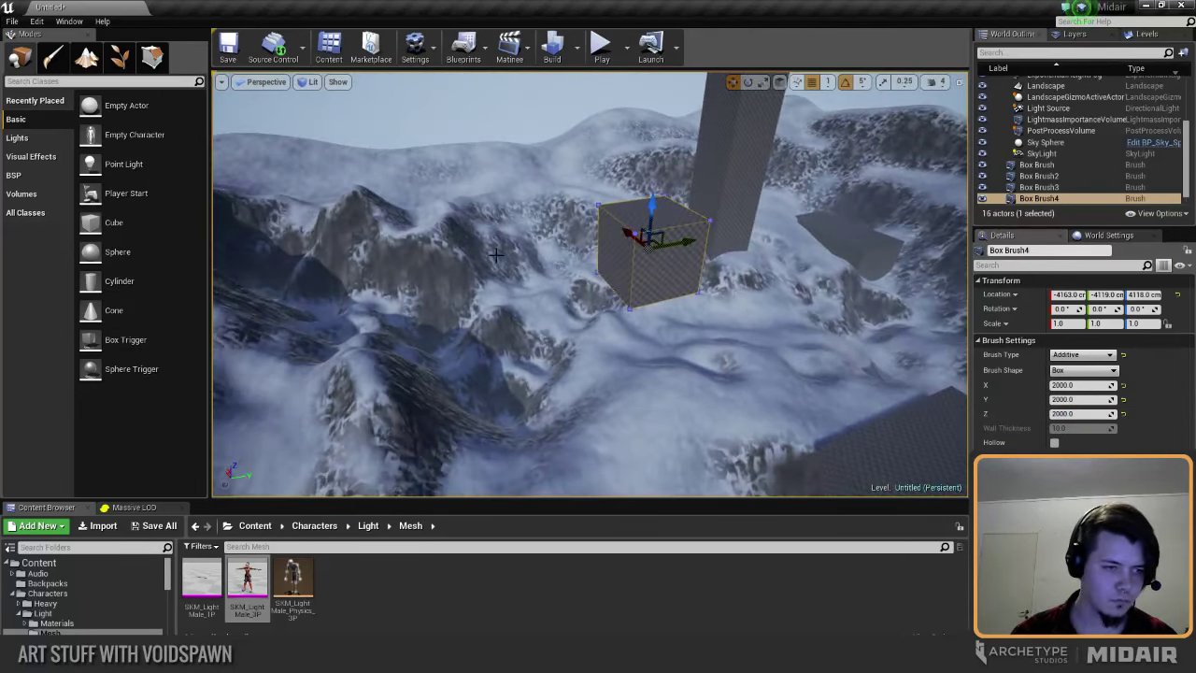
drag(649, 291, 650, 307)
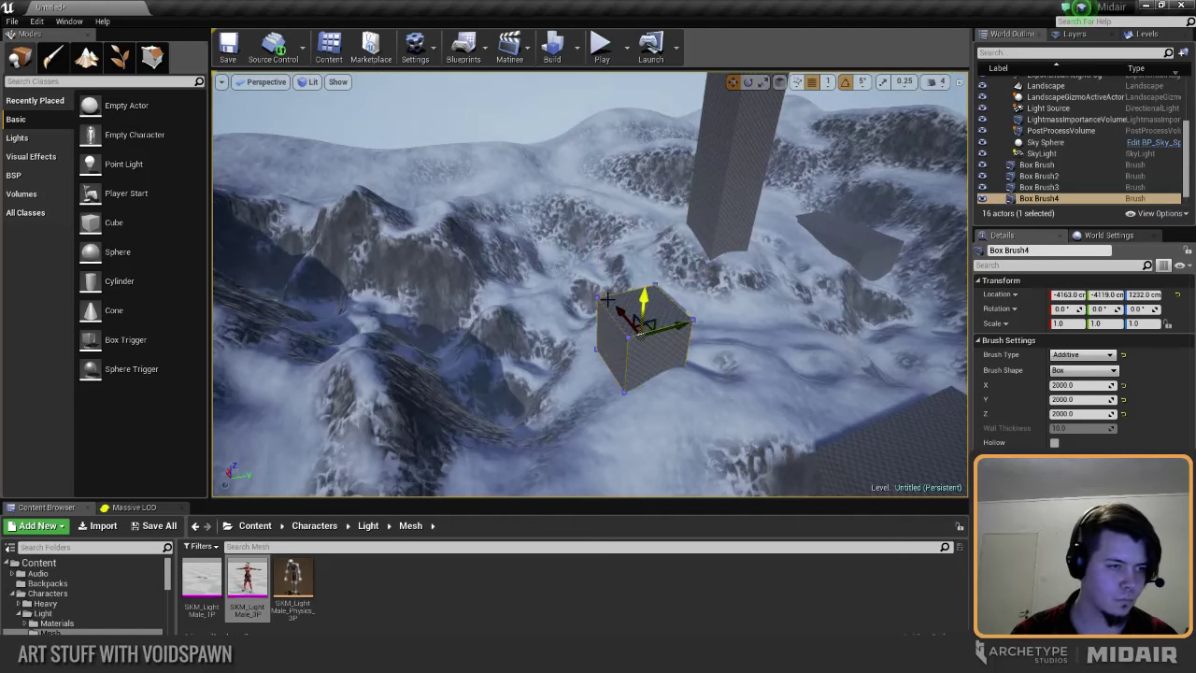
Step: Move the copied brush along the X axis to about 1686 cm and set its Z size to 1000
right_drag(766, 246, 733, 252)
right_drag(598, 313, 626, 327)
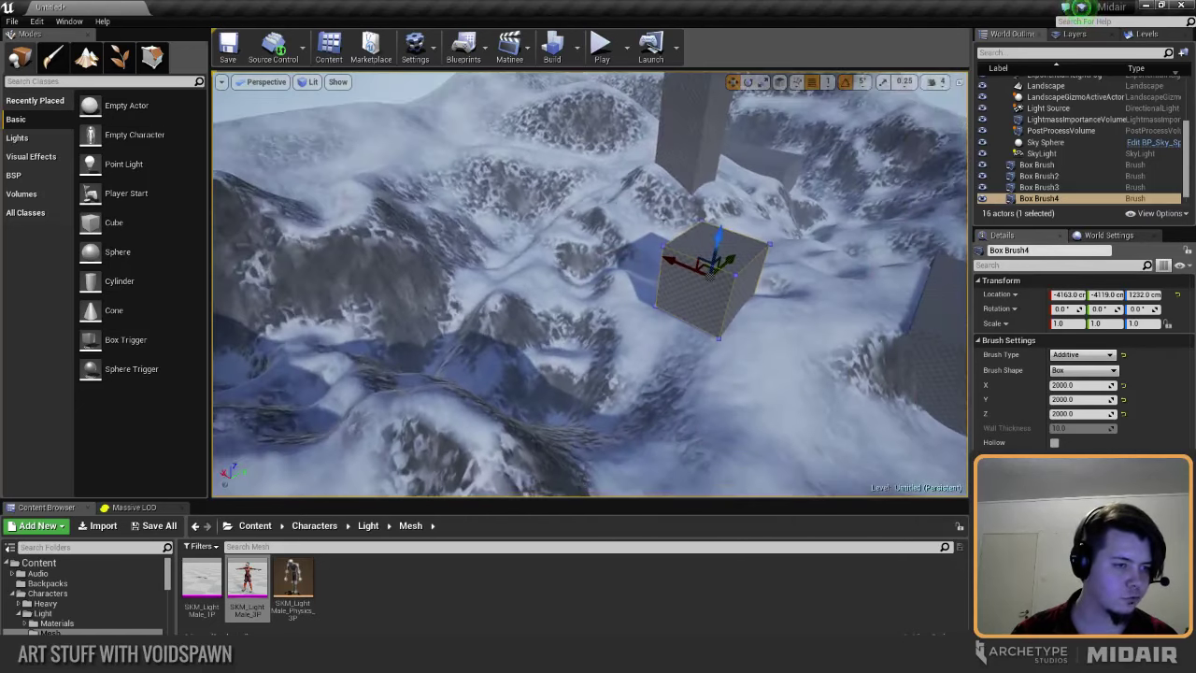
right_drag(598, 290, 666, 317)
right_drag(636, 355, 637, 337)
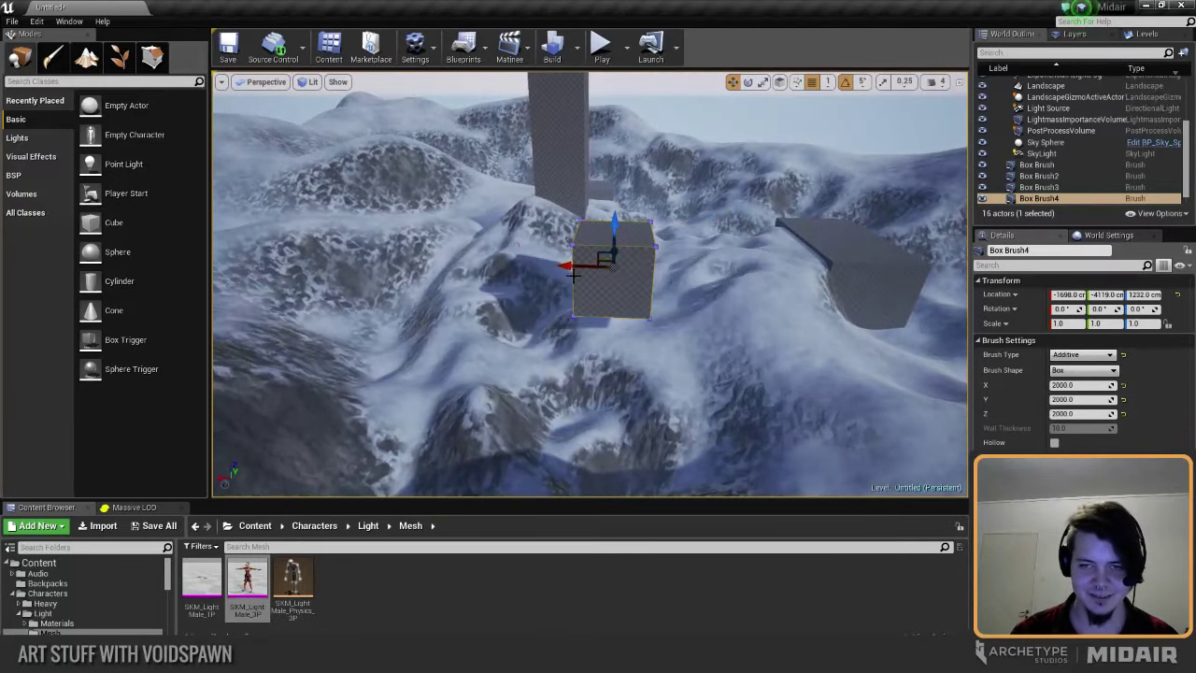
mouse_move(572, 273)
right_down()
mouse_move(549, 259)
mouse_move(578, 279)
mouse_move(590, 264)
right_up()
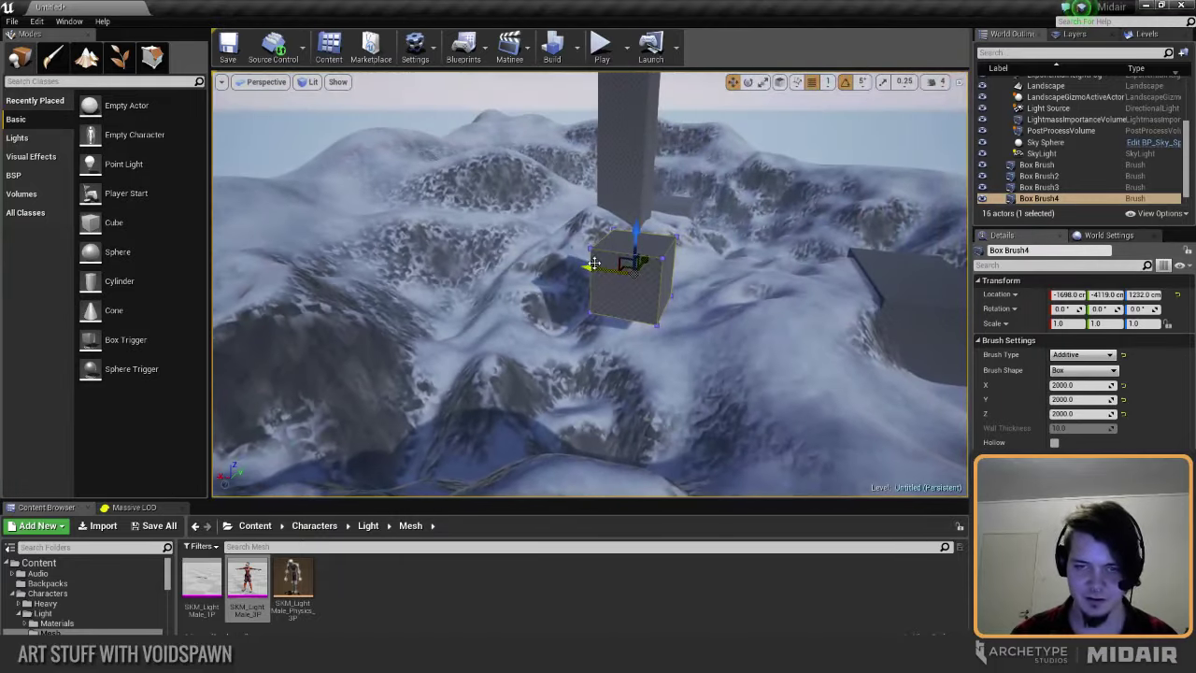
right_drag(500, 263, 533, 274)
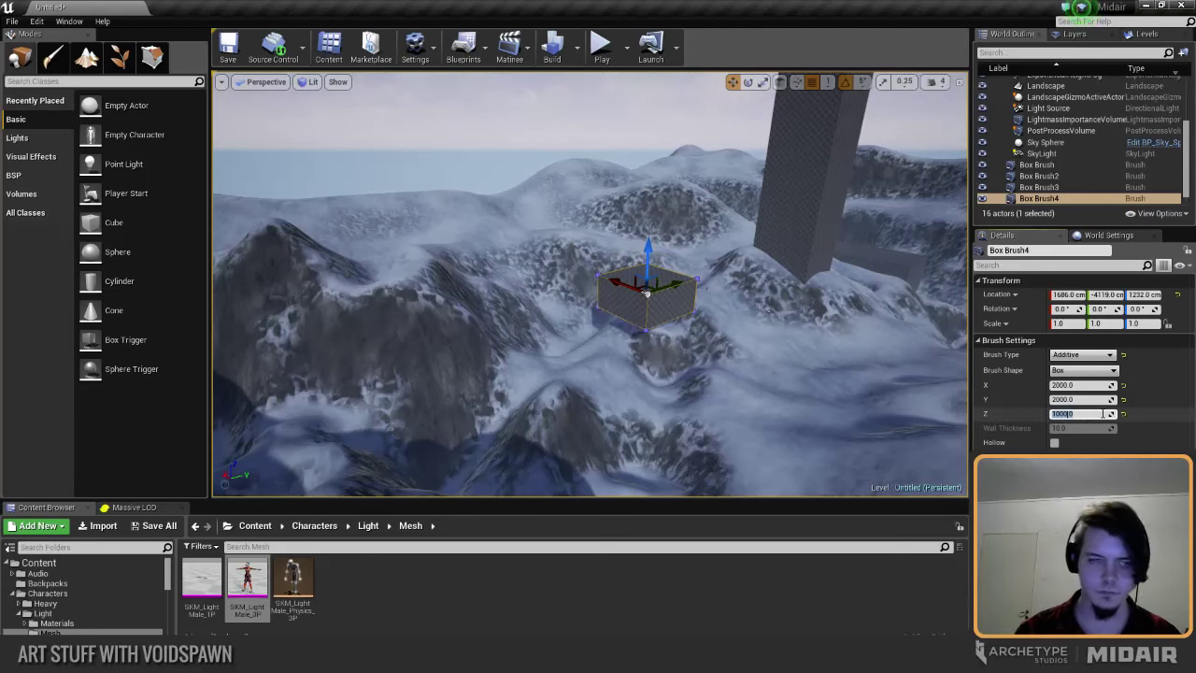
Step: Rotate the copied brush 45 degrees about its vertical axis
mouse_move(748, 308)
right_down()
mouse_move(696, 327)
mouse_move(803, 348)
mouse_move(815, 355)
mouse_move(806, 361)
mouse_move(841, 358)
right_up()
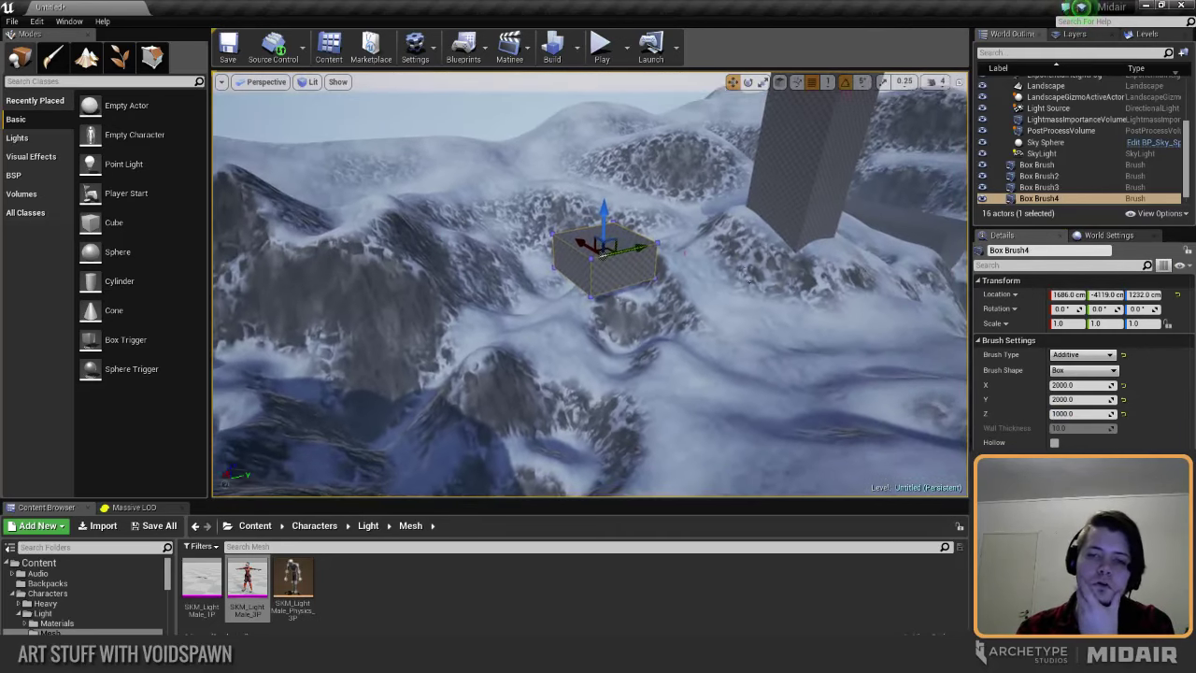
mouse_move(673, 286)
right_down()
mouse_move(660, 286)
mouse_move(662, 303)
mouse_move(617, 286)
right_up()
mouse_move(634, 381)
alt+mouse_down()
mouse_move(655, 421)
mouse_move(633, 381)
alt+mouse_up()
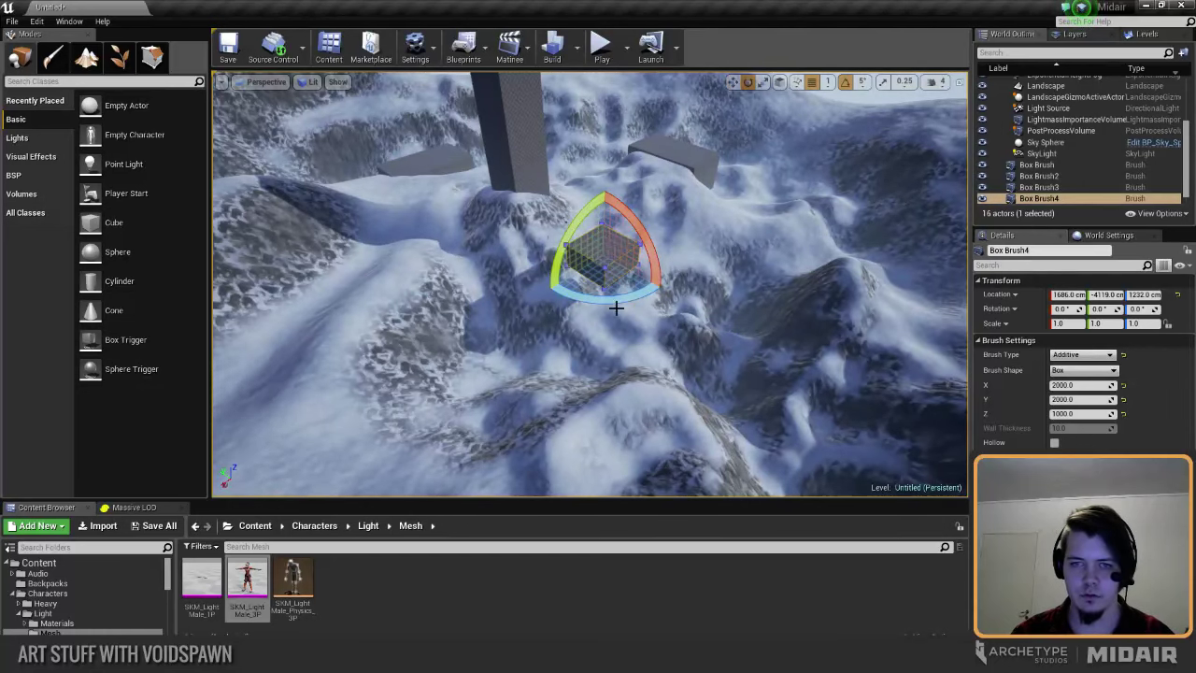
right_drag(616, 308, 624, 308)
mouse_move(677, 306)
mouse_down()
mouse_move(645, 308)
mouse_move(635, 295)
mouse_up()
key(w)
key(d)
right_drag(692, 240, 691, 240)
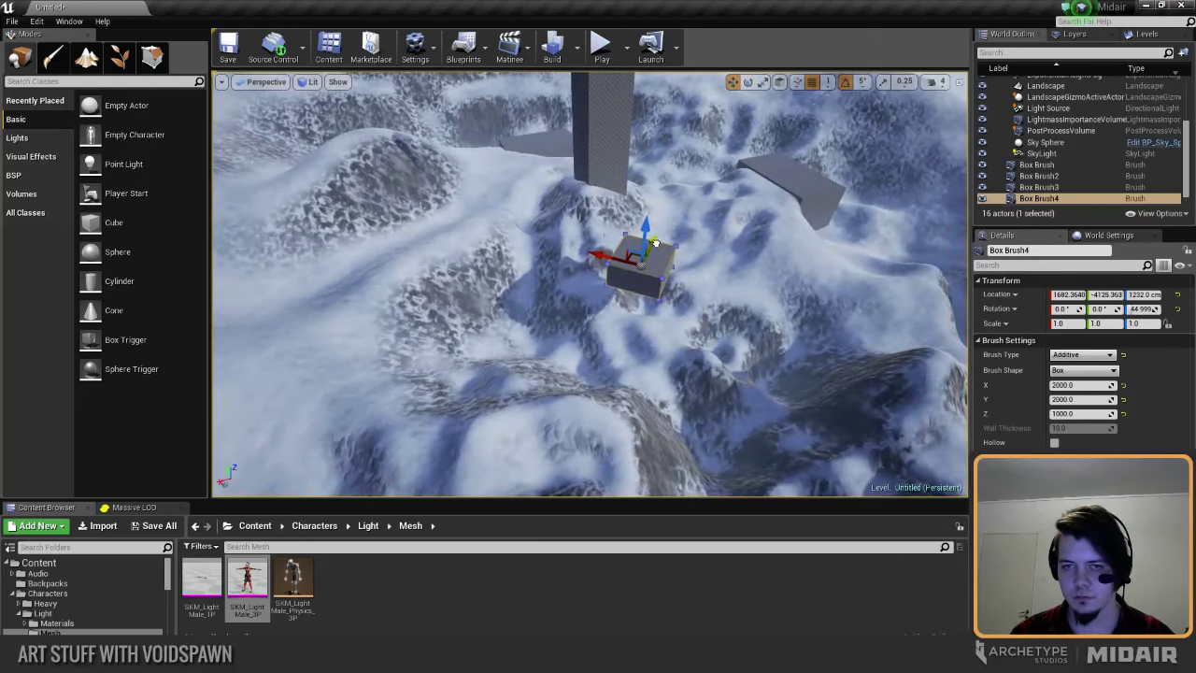
Step: Slide the rotated brush away from the tower to about X 3282, Y -5715 and set its X size to 20000
drag(655, 246, 637, 277)
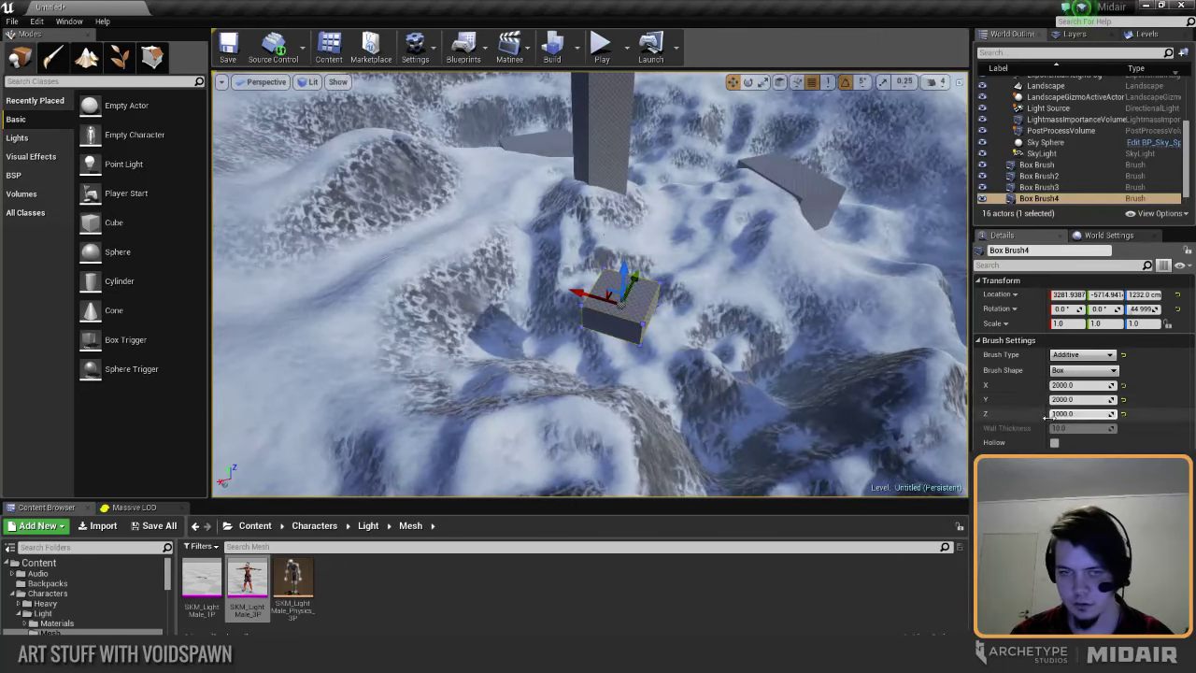
click(1081, 385)
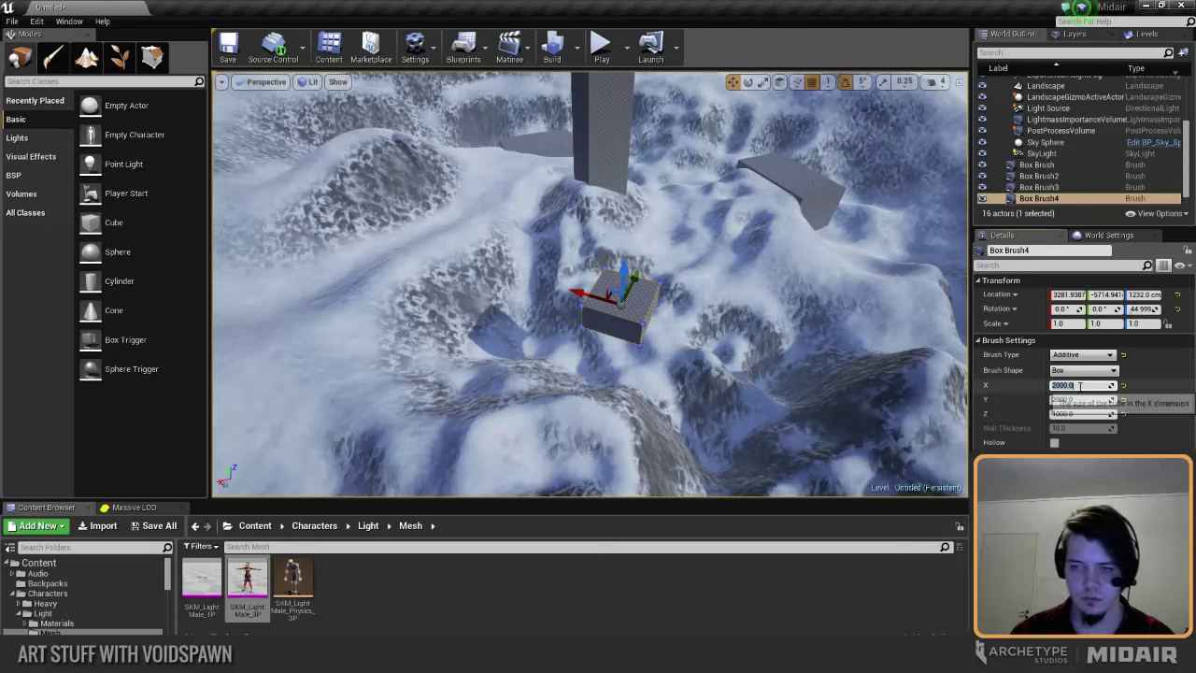
text(20000)
key(Return)
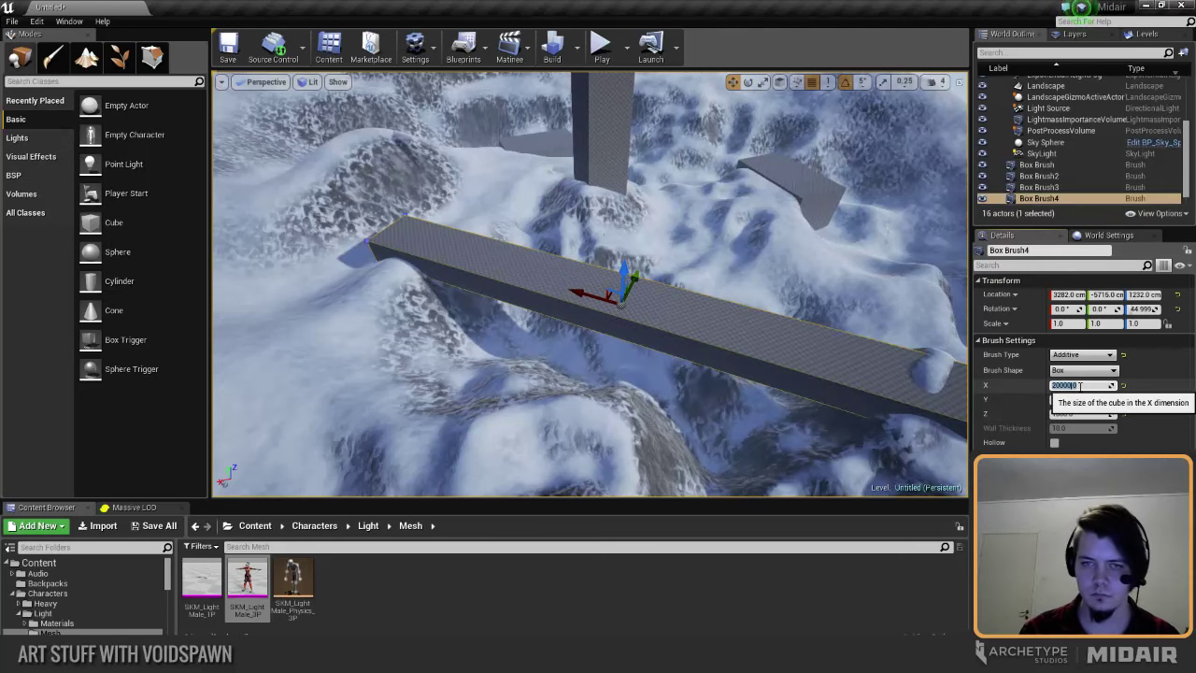
Step: Shift the long bridge brush to about X 4722, Y -4275 and set its Z size to 500
right_drag(705, 272, 672, 253)
key(a)
drag(556, 316, 492, 312)
key(d)
right_drag(673, 266, 523, 280)
click(1077, 414)
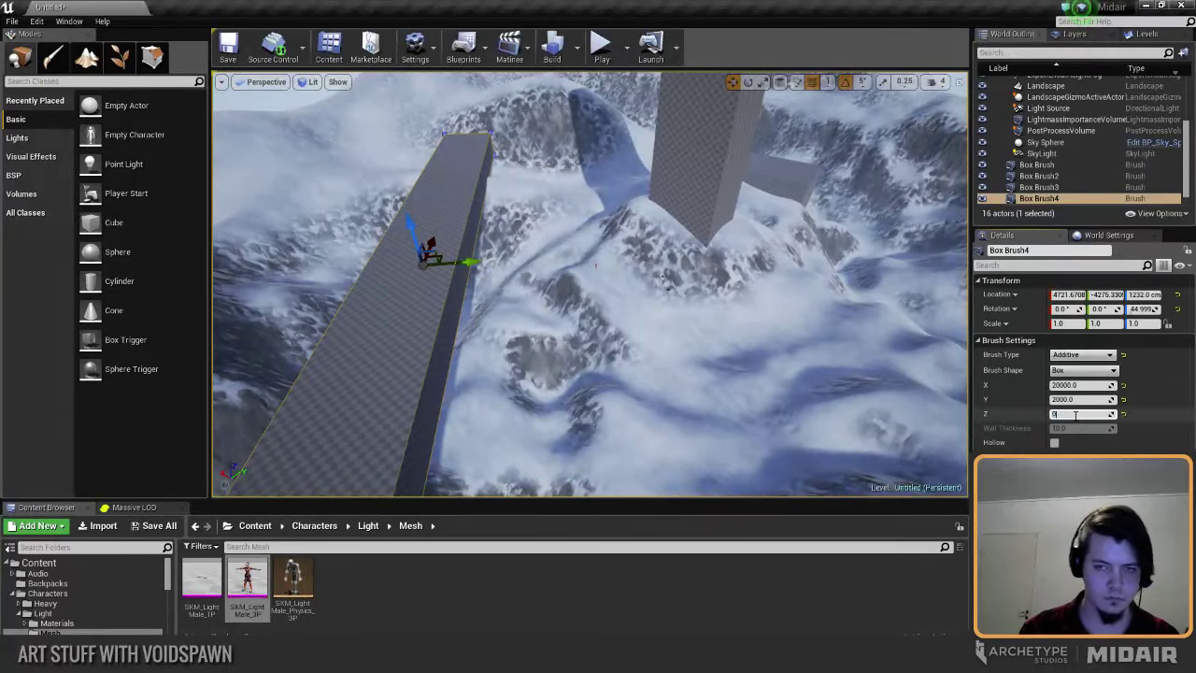
text(500)
key(Return)
Step: Shorten the bridge brush by setting its X size to 15000
right_drag(750, 296, 636, 245)
click(1068, 385)
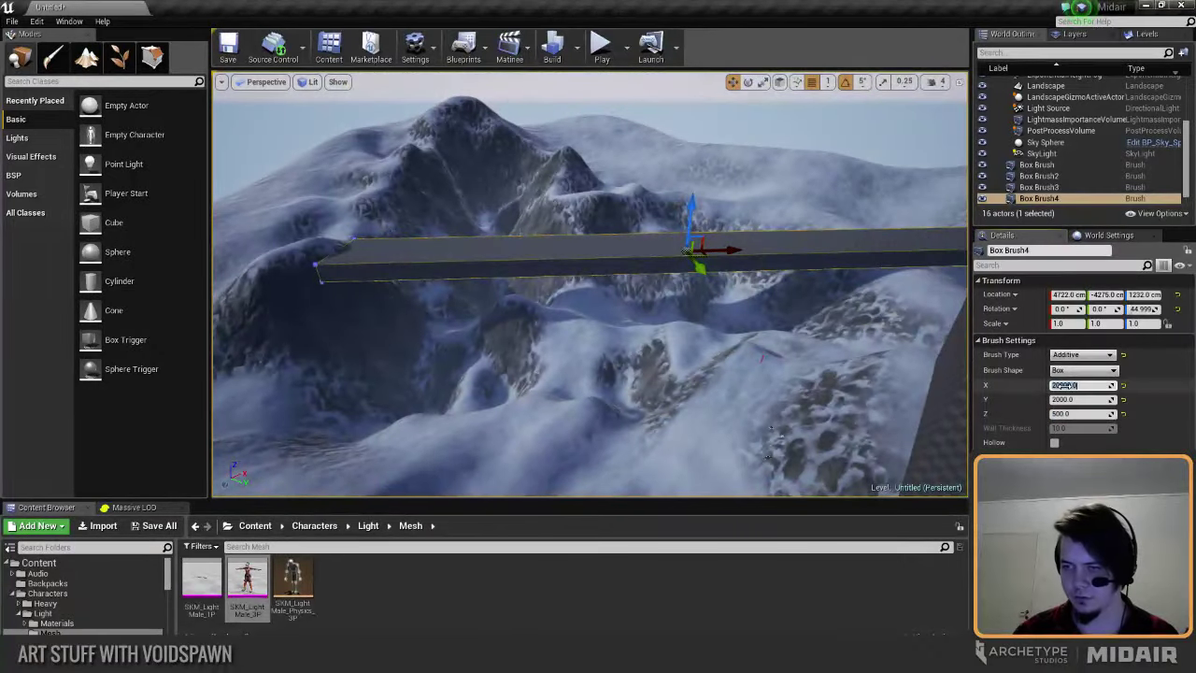
text(15000)
key(Return)
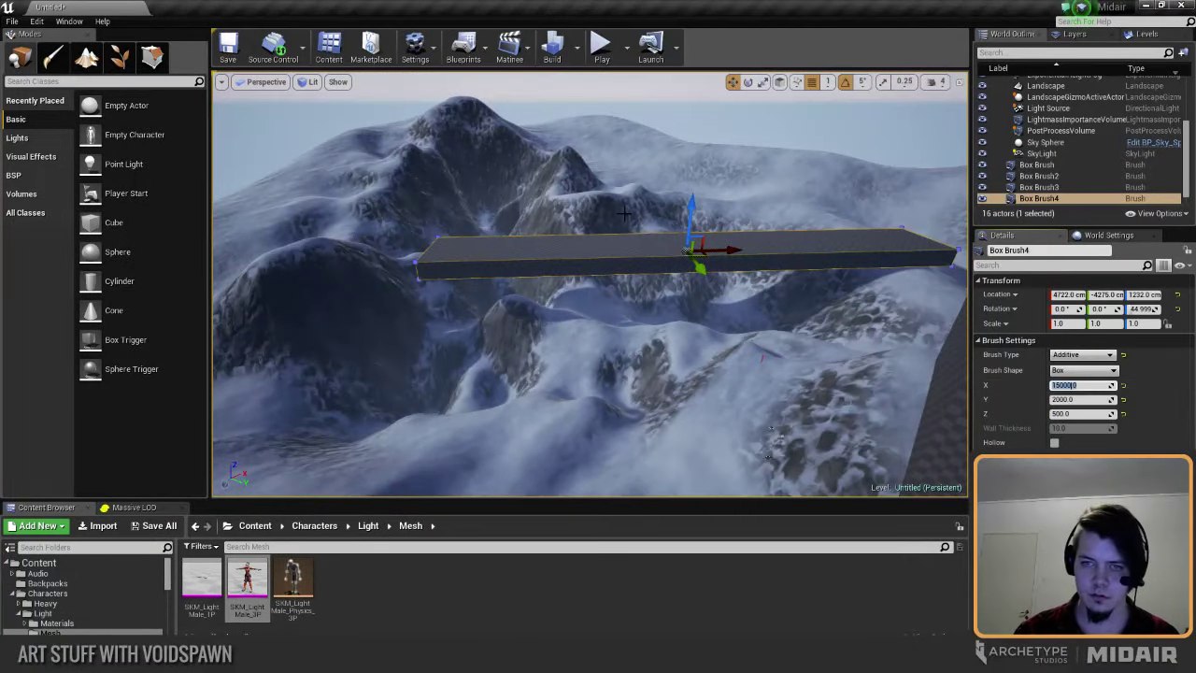
Step: Lower the bridge brush to a height of about 1038 cm and slide it to about X 5736, Y -3261
drag(696, 205, 695, 212)
mouse_move(695, 212)
right_down()
mouse_move(743, 234)
mouse_move(853, 227)
mouse_move(867, 219)
mouse_move(849, 220)
mouse_move(847, 149)
mouse_move(864, 211)
right_up()
right_drag(658, 262, 668, 234)
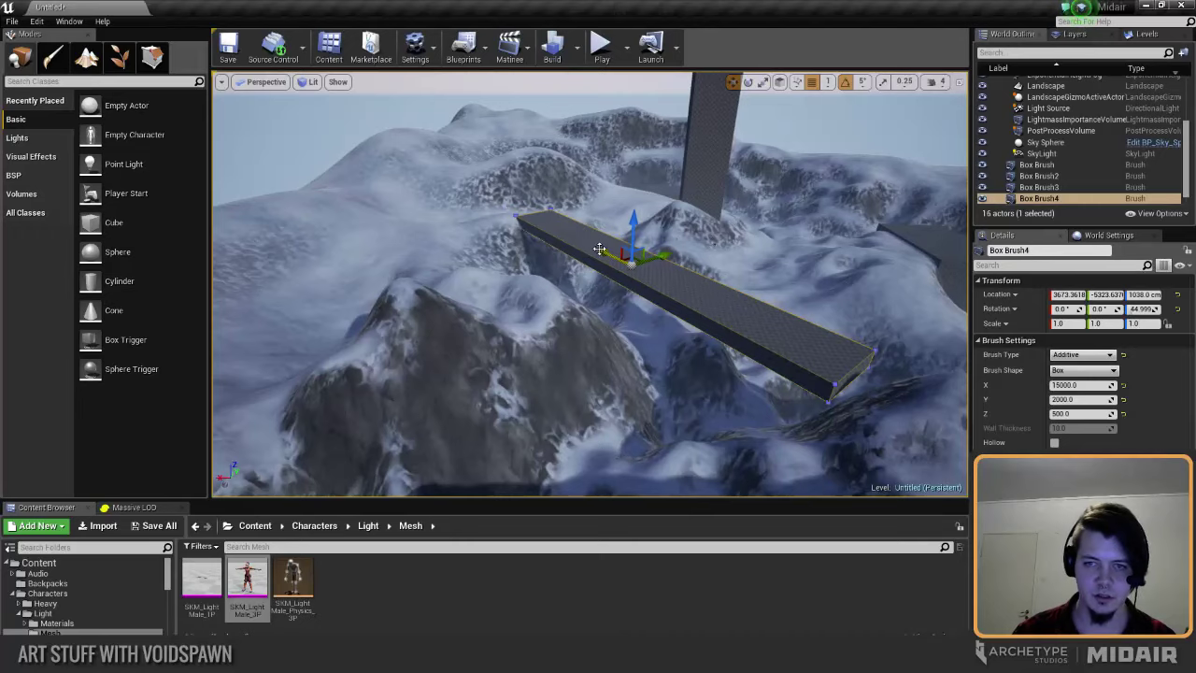
right_drag(599, 249, 519, 235)
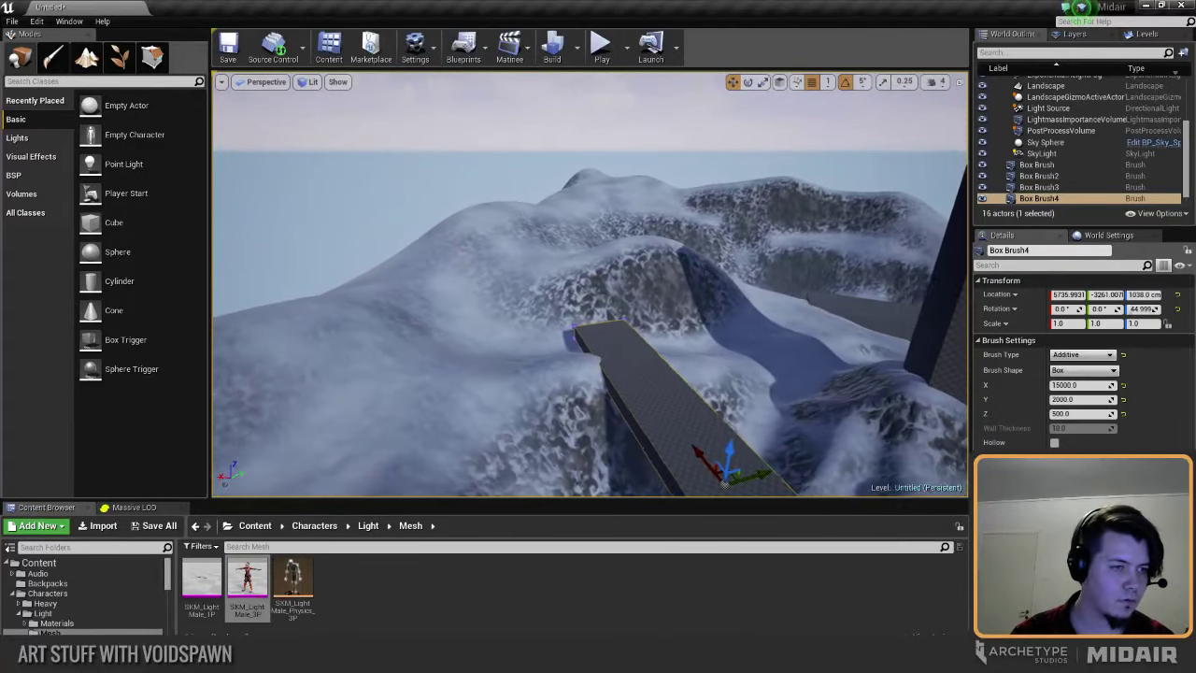
Step: Lower the bridge brush to a height of 445 cm so its end sinks into the mountainside
right_drag(591, 284, 631, 291)
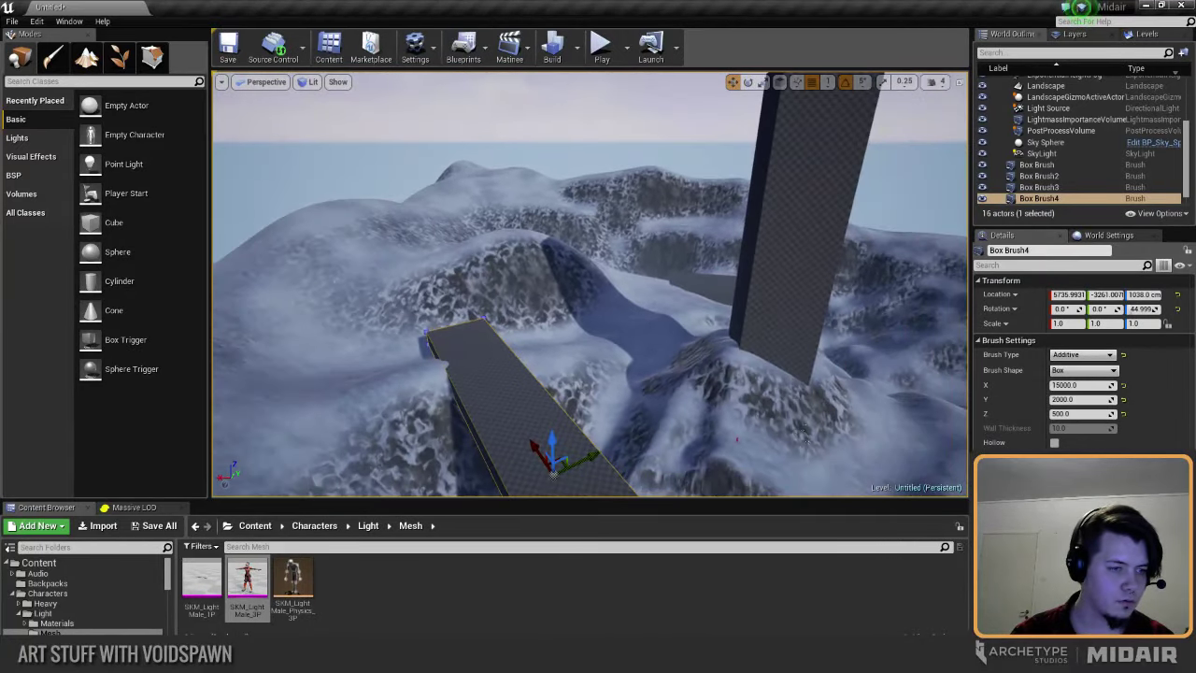
right_drag(533, 234, 556, 263)
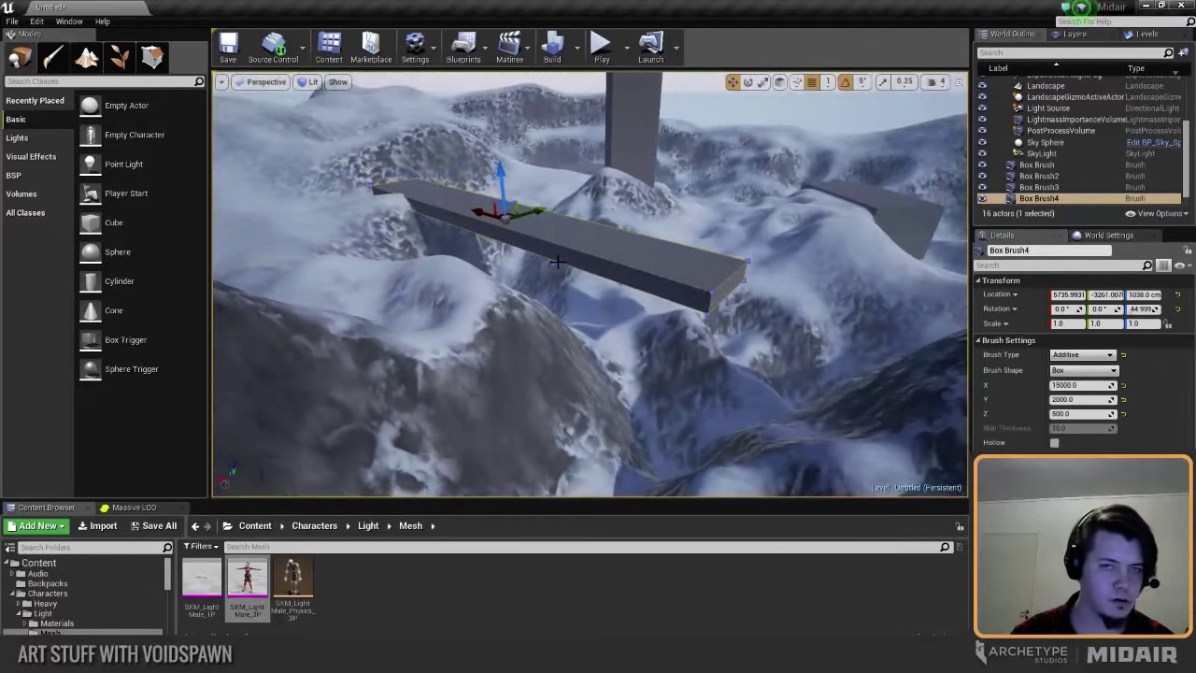
right_drag(496, 188, 508, 195)
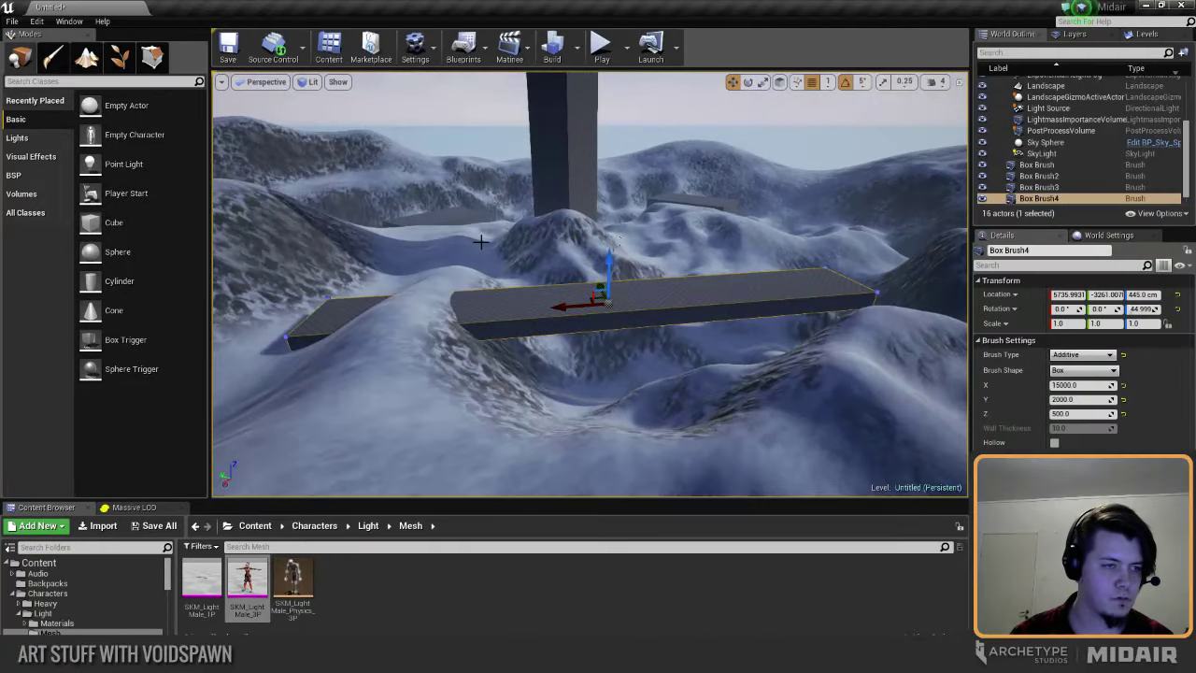
right_drag(480, 242, 488, 238)
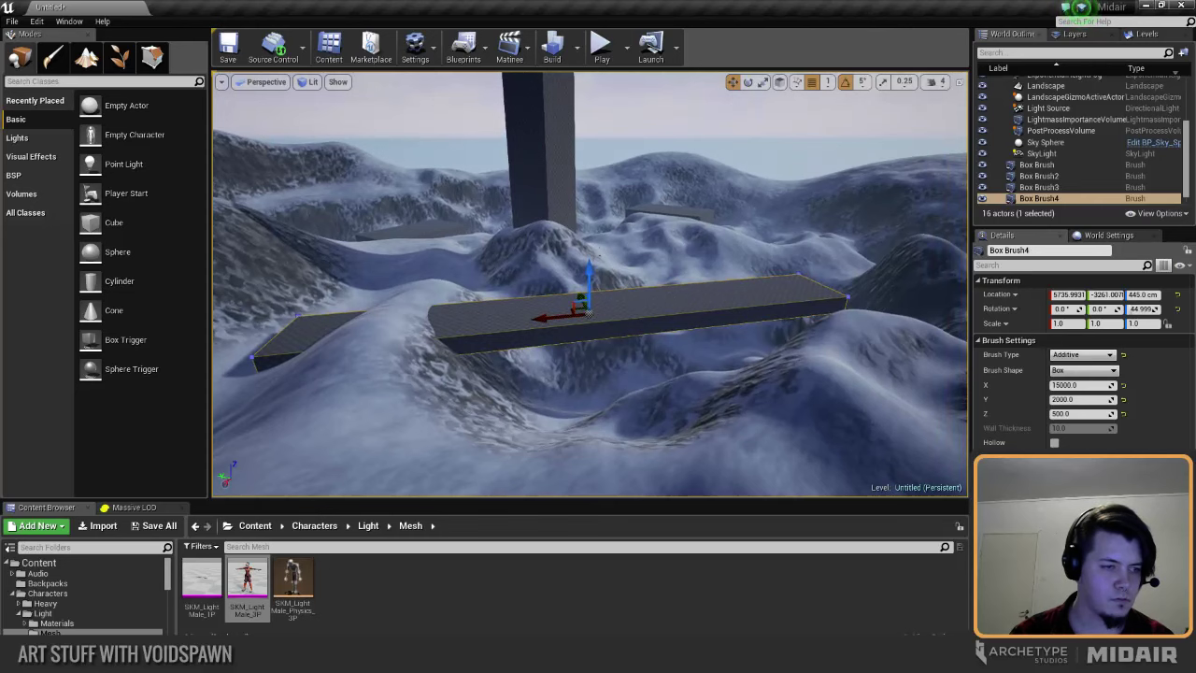
Step: Raise the long bridge brush slightly above the valley, check how it spans between the mountains, and deselect it
mouse_move(597, 255)
right_down()
mouse_move(551, 239)
mouse_move(636, 257)
mouse_move(593, 250)
right_up()
right_drag(514, 250, 580, 294)
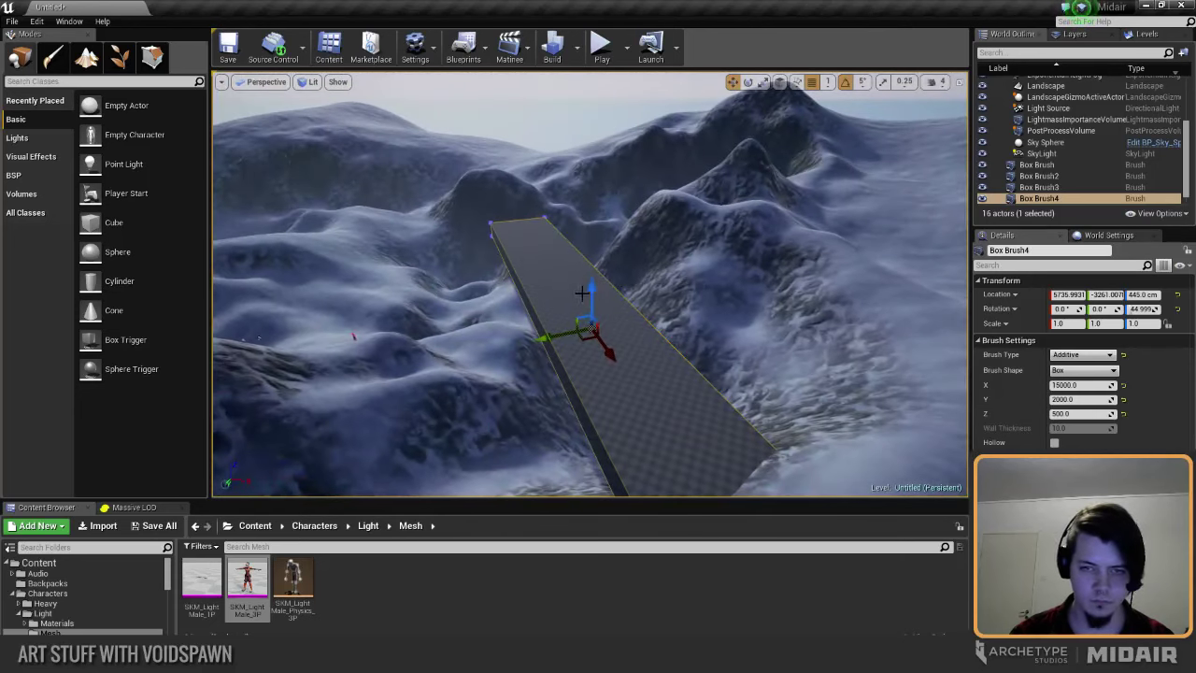
drag(591, 283, 593, 248)
mouse_move(592, 249)
right_down()
mouse_move(570, 266)
mouse_move(542, 253)
right_up()
mouse_move(617, 278)
right_down()
mouse_move(507, 252)
mouse_move(514, 238)
mouse_move(533, 244)
right_up()
key(Escape)
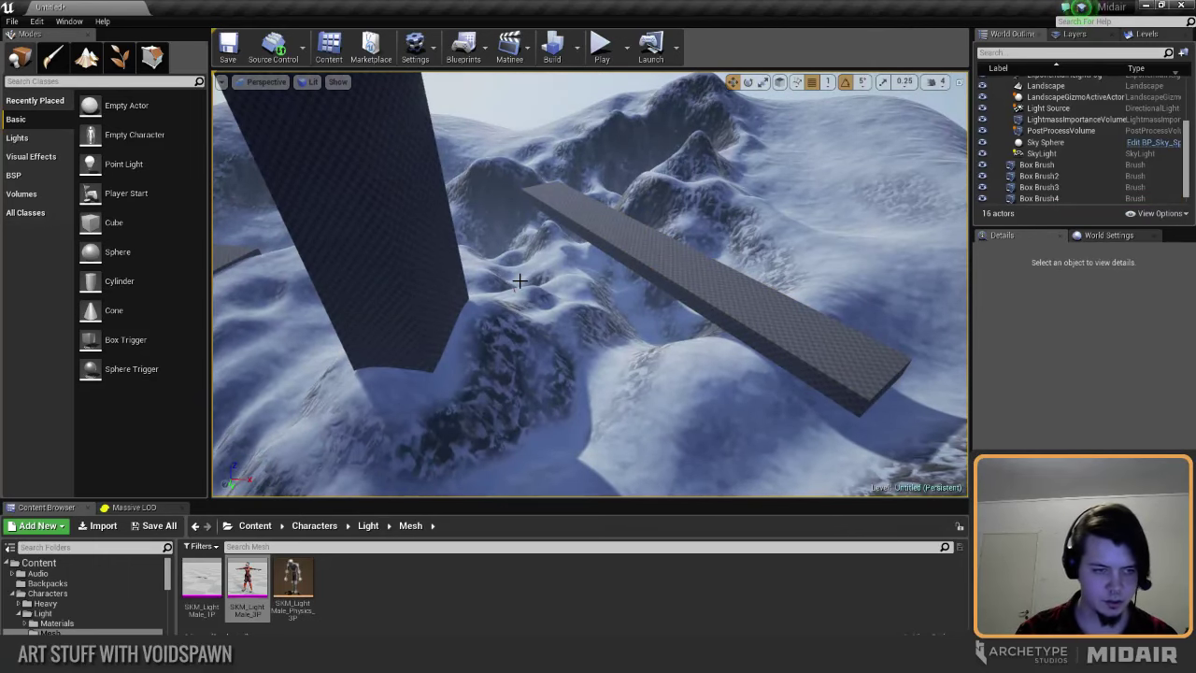
Step: Start a full-screen play test of the level and run off the starting structure onto the snow
key(F11)
key(alt+p)
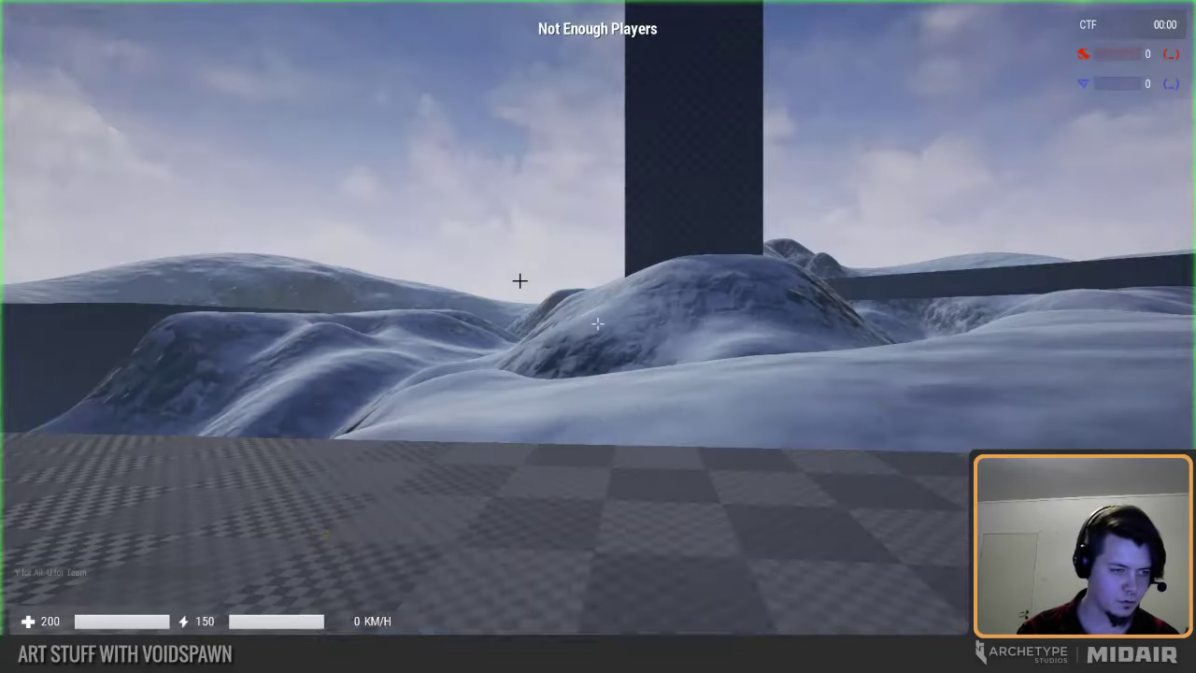
key(w)
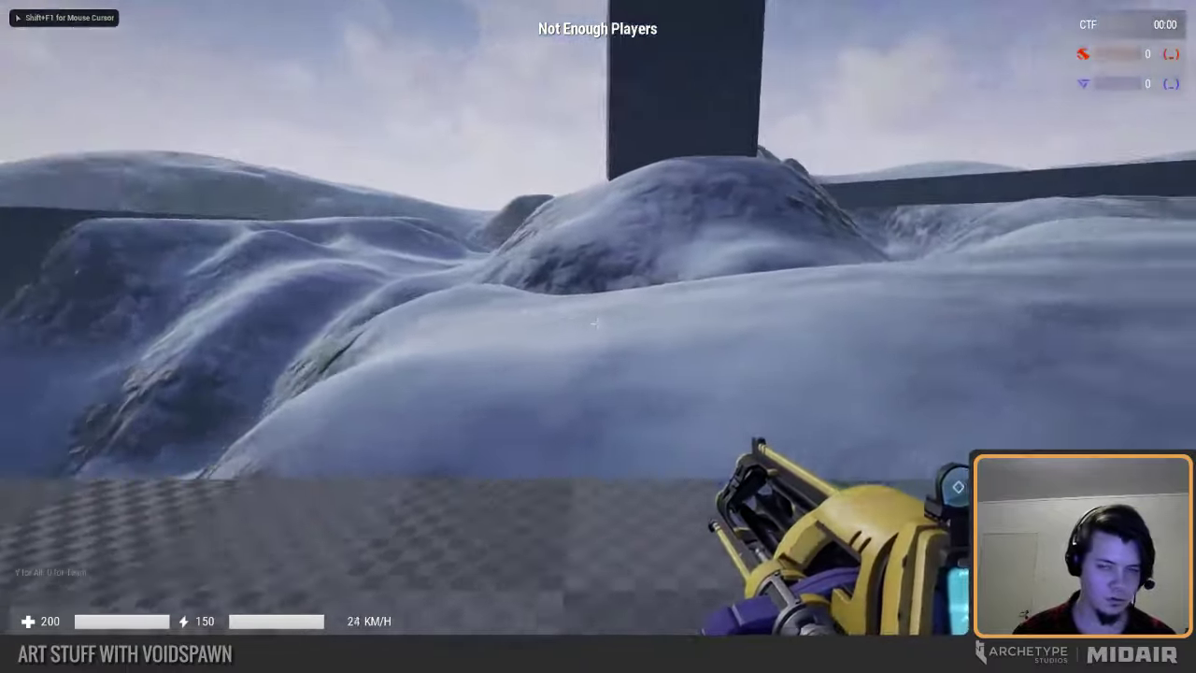
key(space)
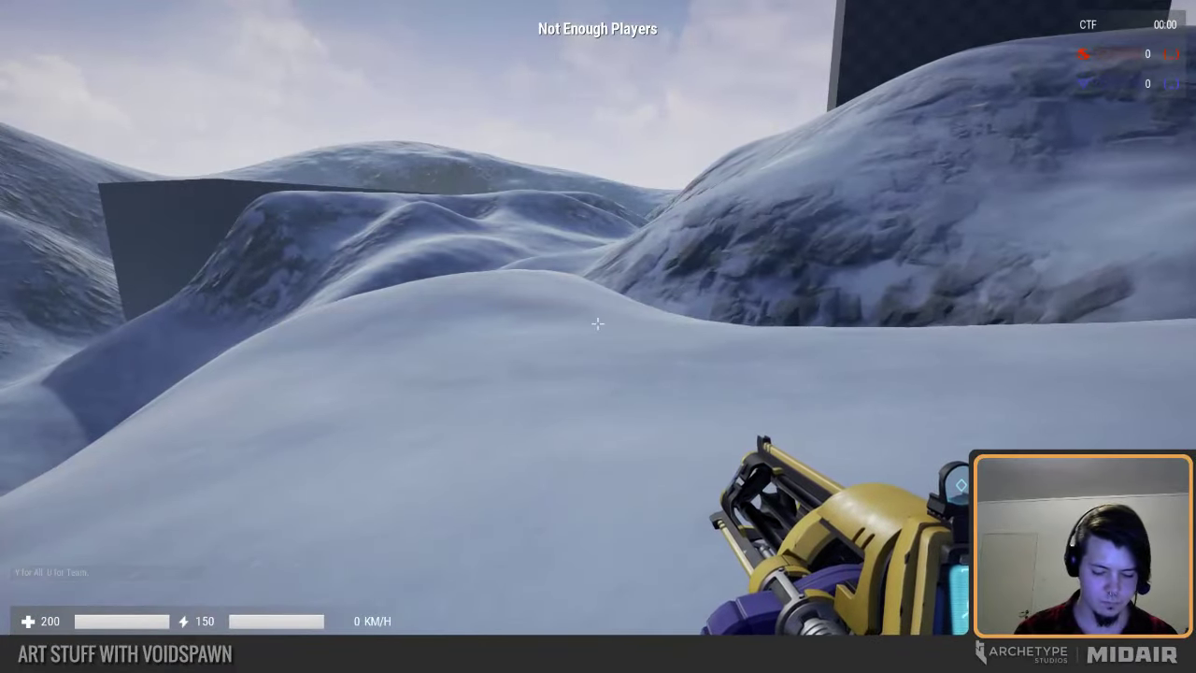
Step: Set up a Heavy loadout with the Mortar in the third weapon slot and Grenade Launcher in the fourth, and kill the character to respawn with it
key(i)
click(198, 118)
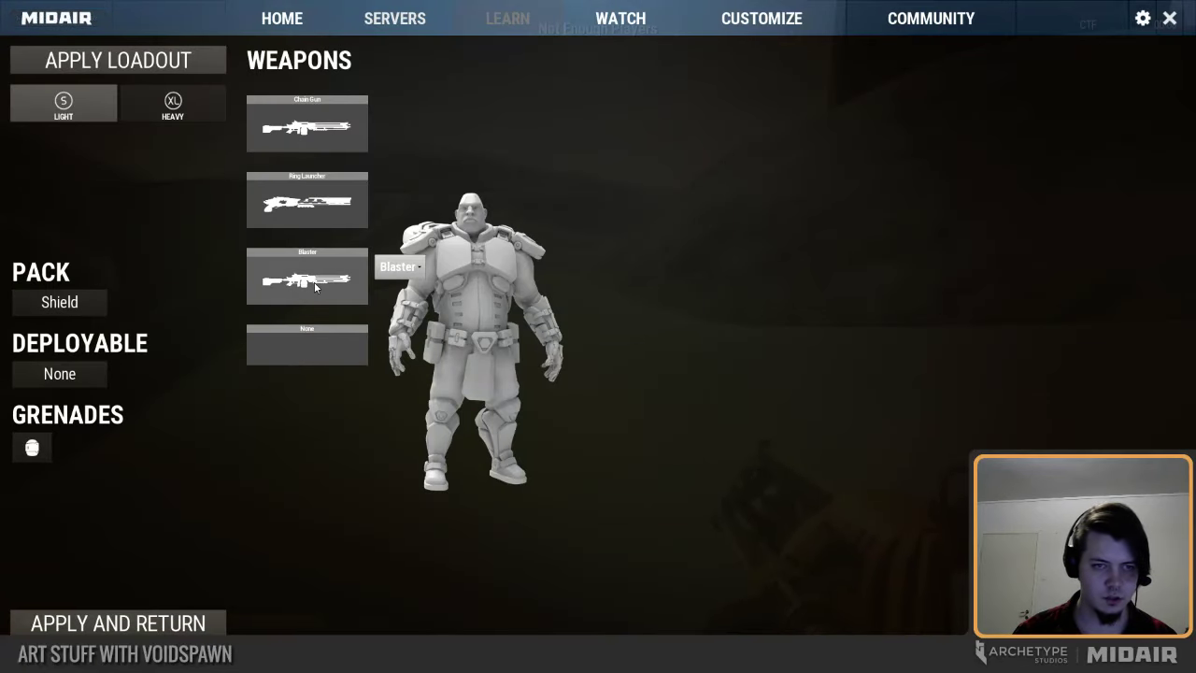
click(383, 275)
click(394, 320)
click(387, 348)
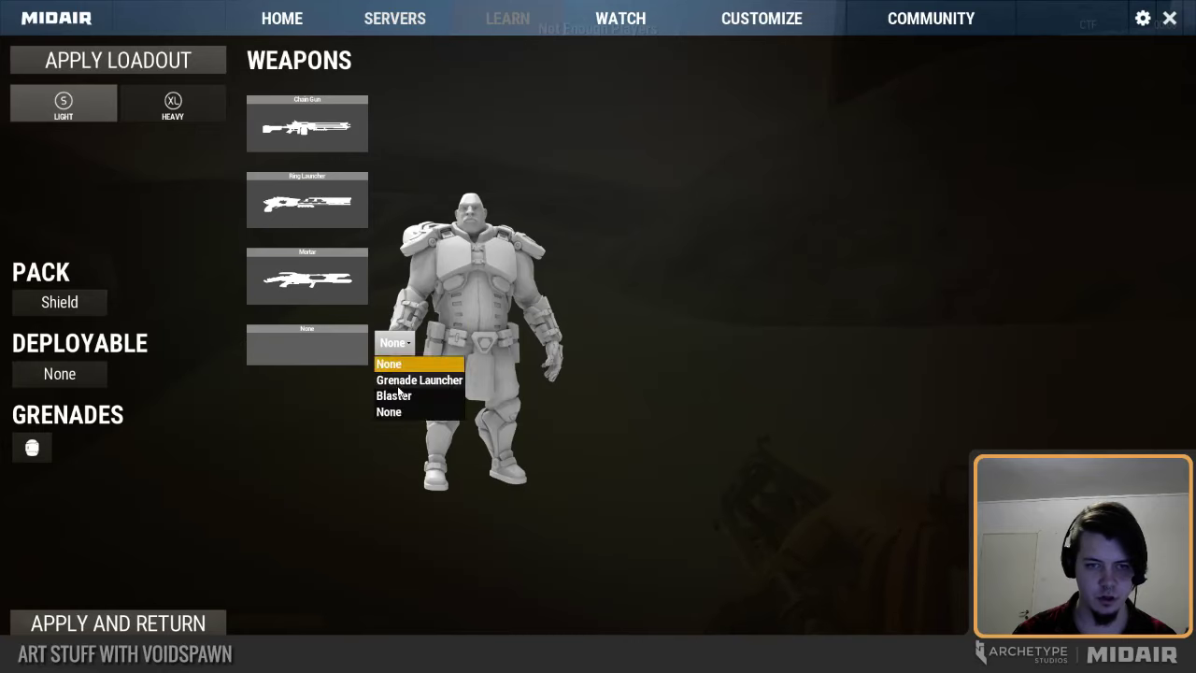
click(402, 380)
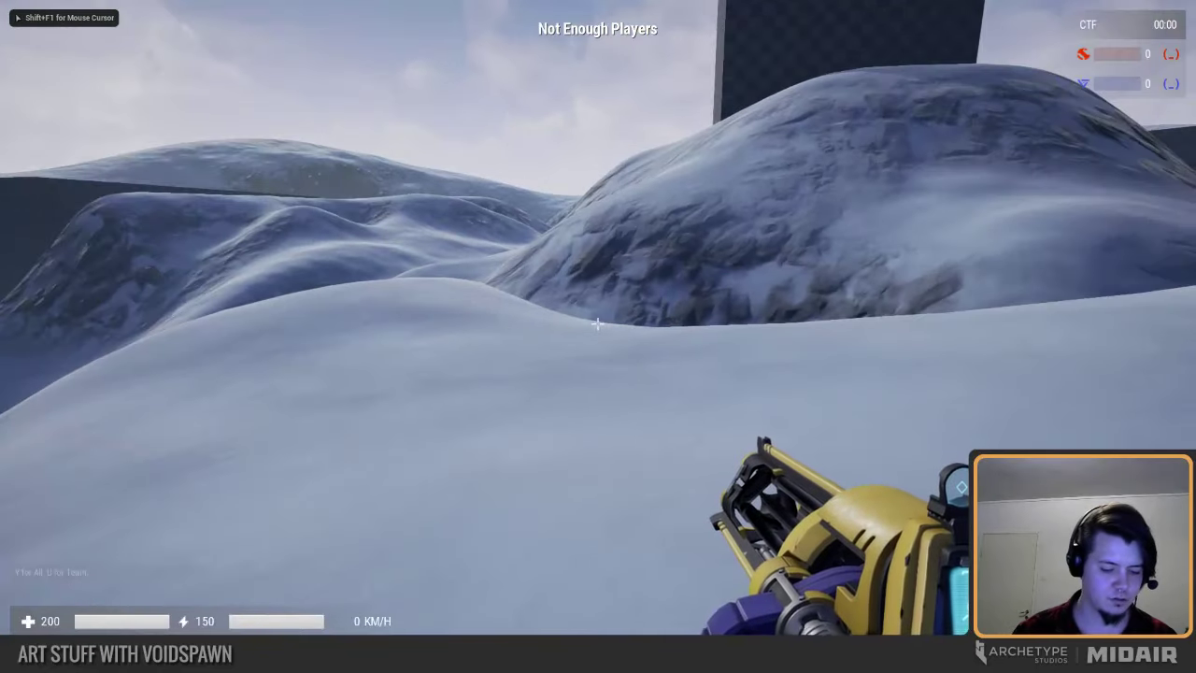
key(ctrl+k)
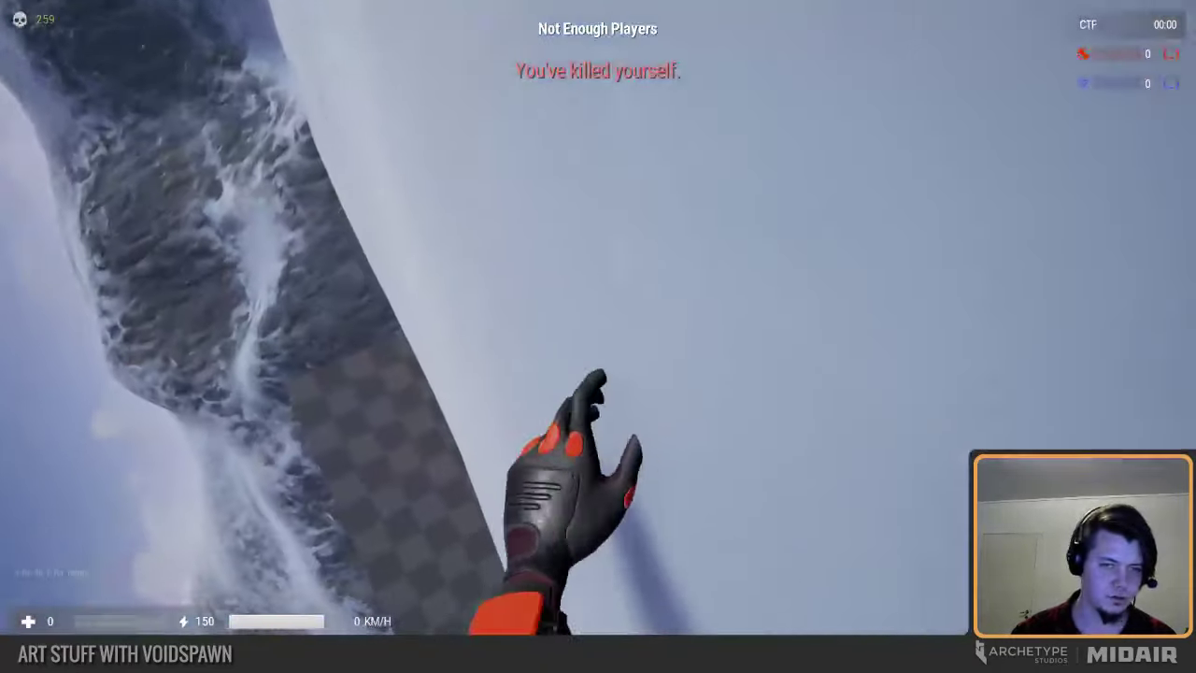
Step: Test the heavy character's movement from the spawn structure across the snowy hills, using the fourth weapon
key(w)
key(4)
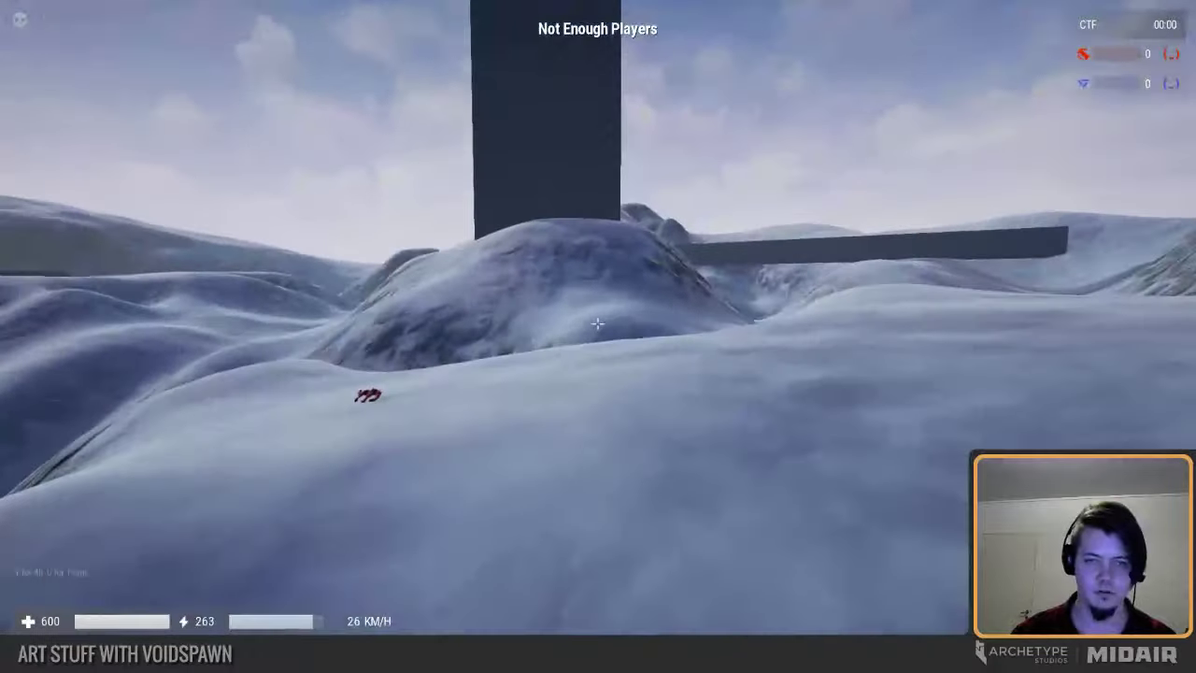
key(w)
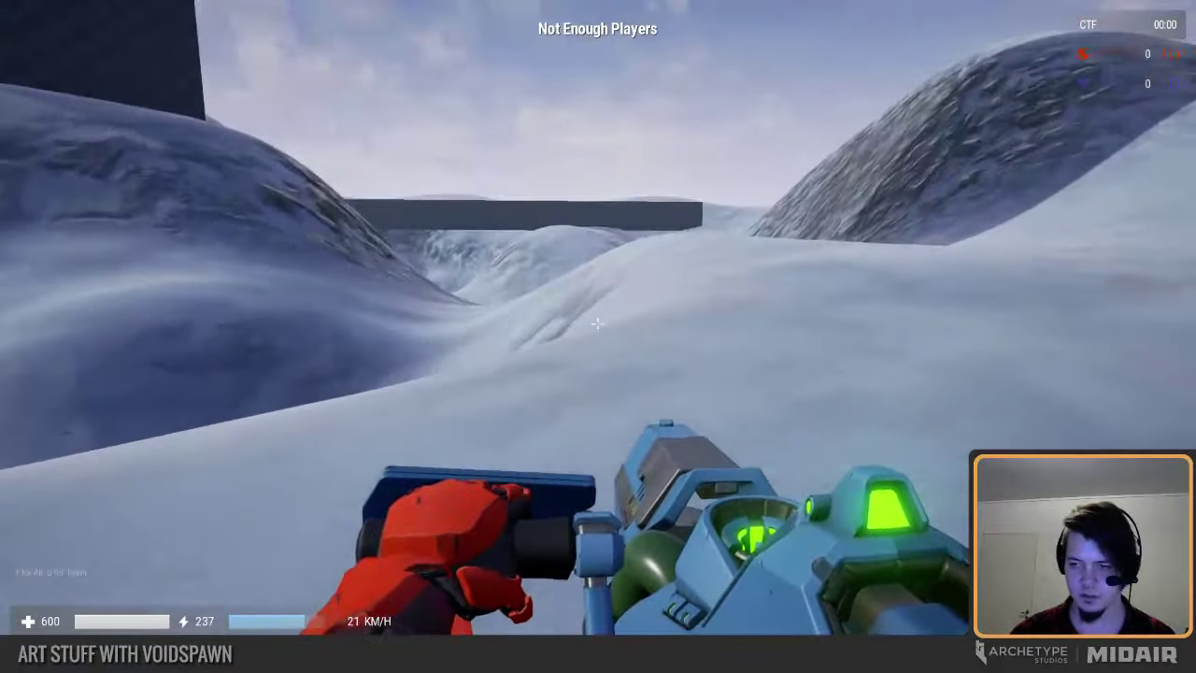
key(w)
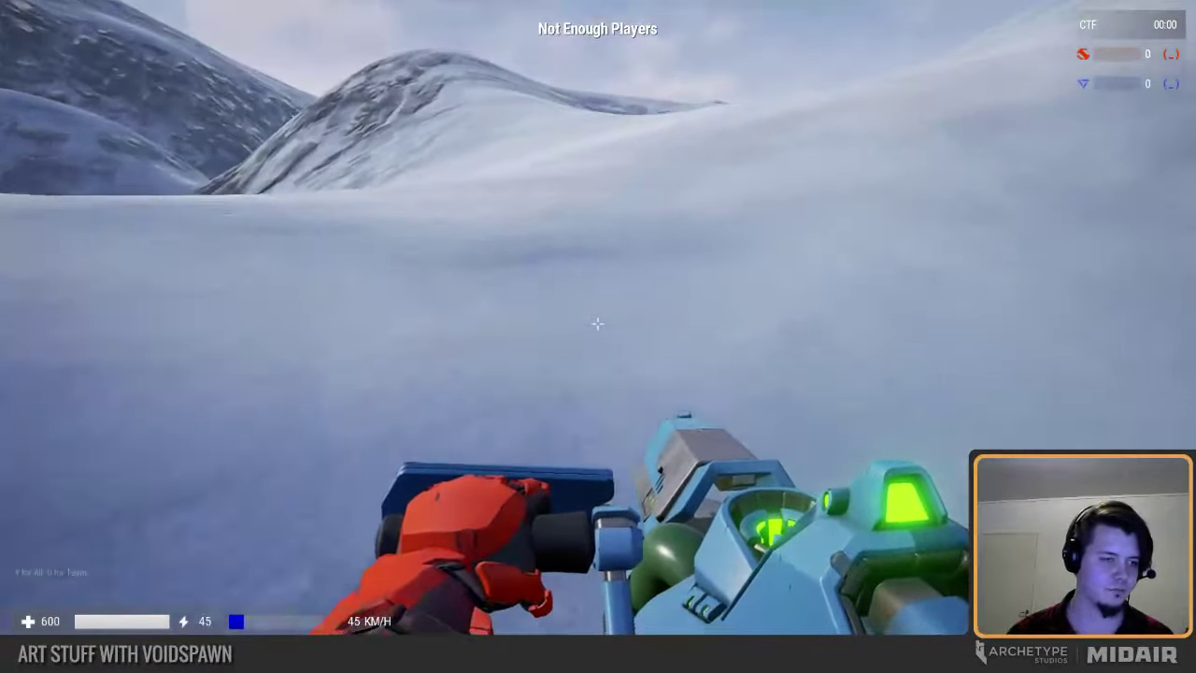
right_drag(598, 324, 598, 324)
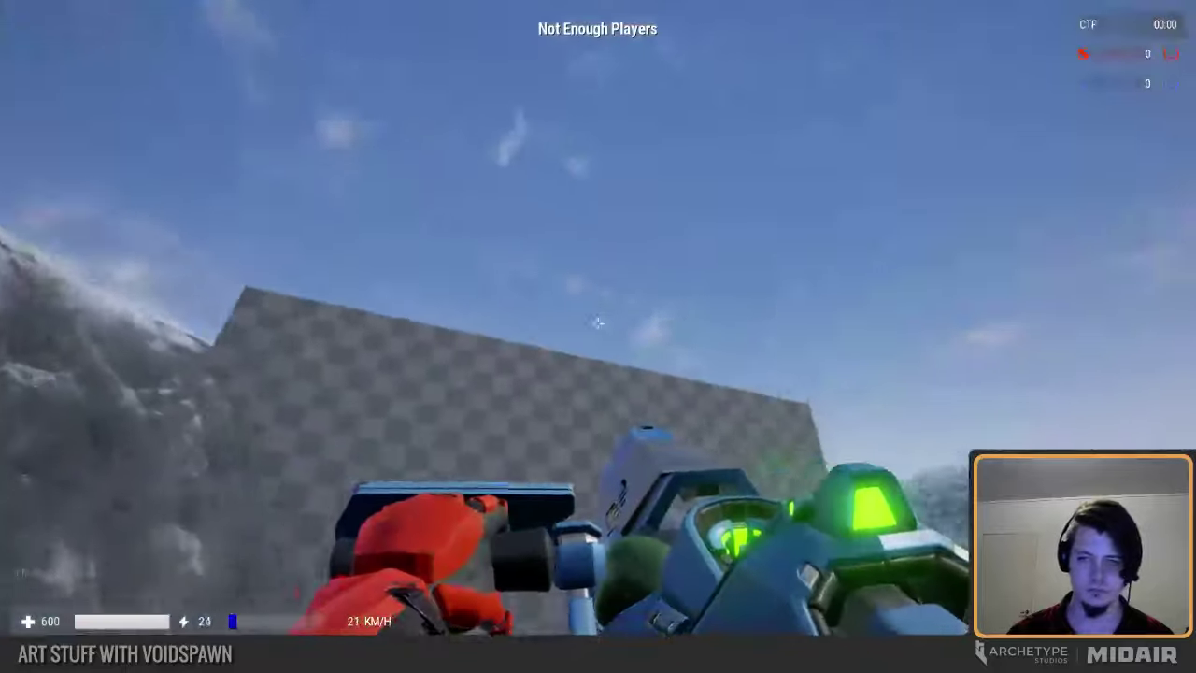
click(598, 323)
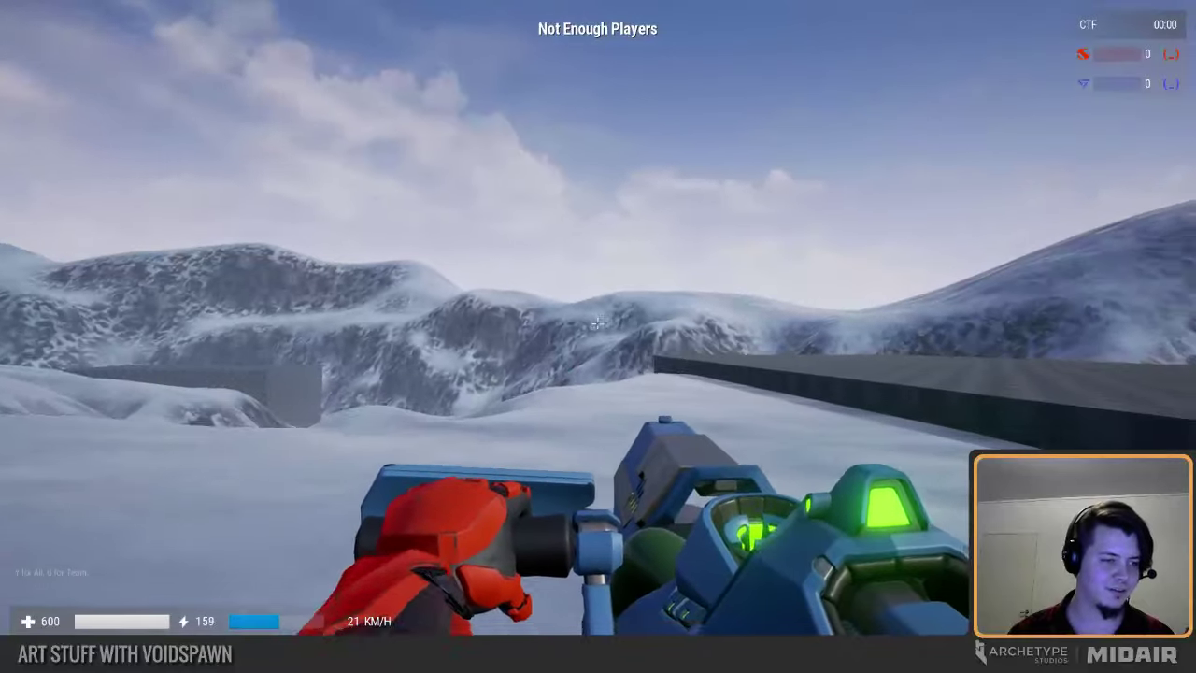
Step: Ski and jet down the slopes past the blocked-out structure and along the valley to test the terrain's flow
right_click(598, 324)
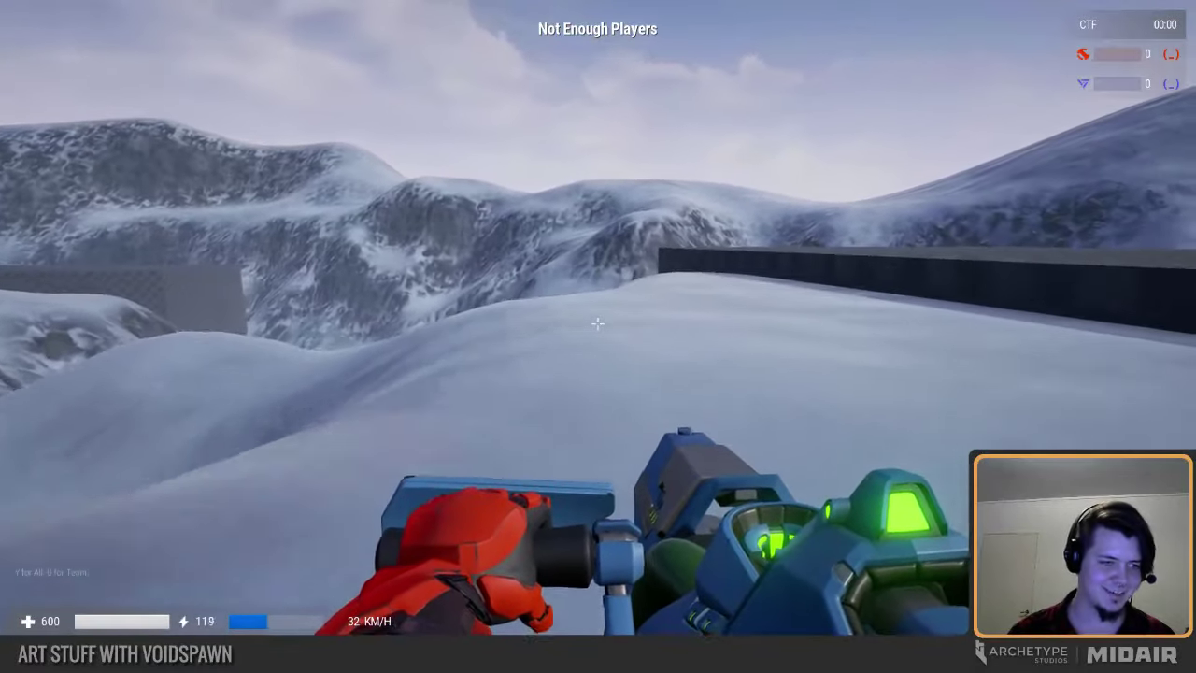
right_click(598, 323)
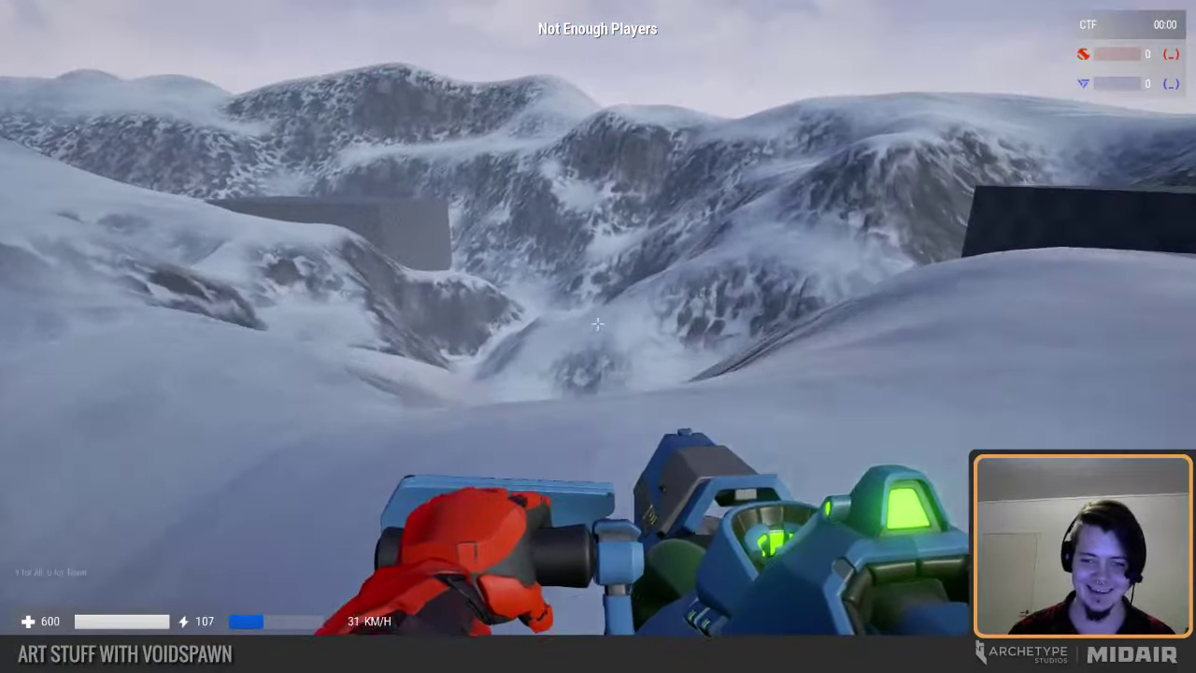
right_click(598, 324)
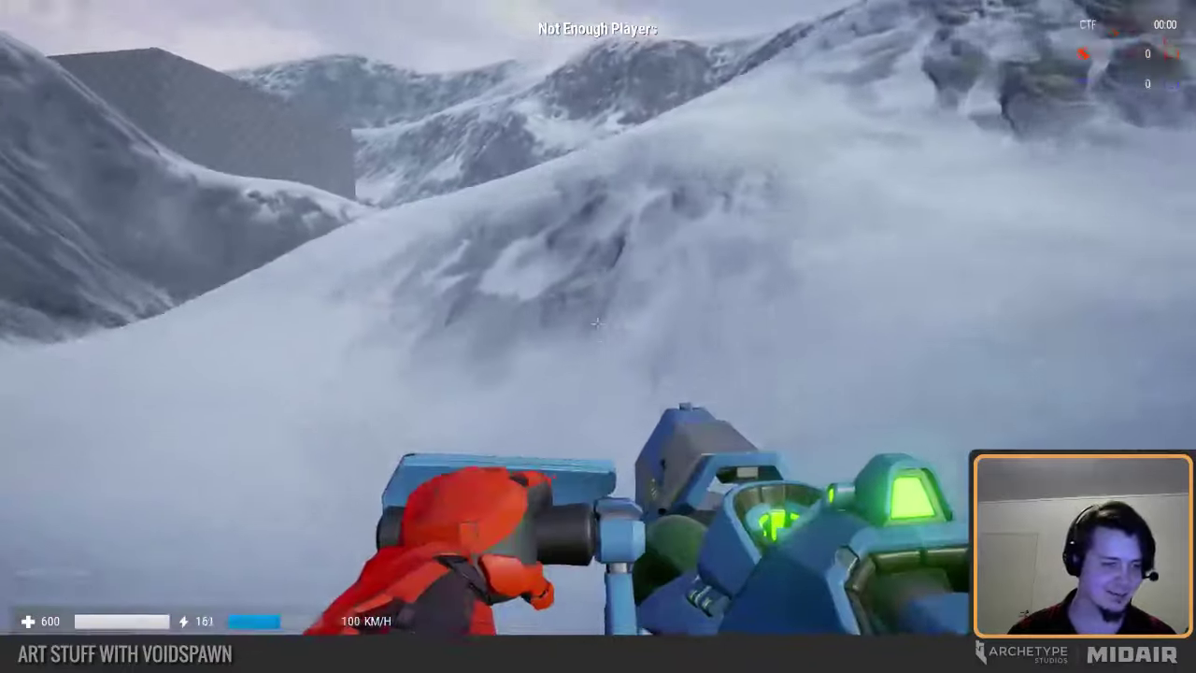
right_click(598, 323)
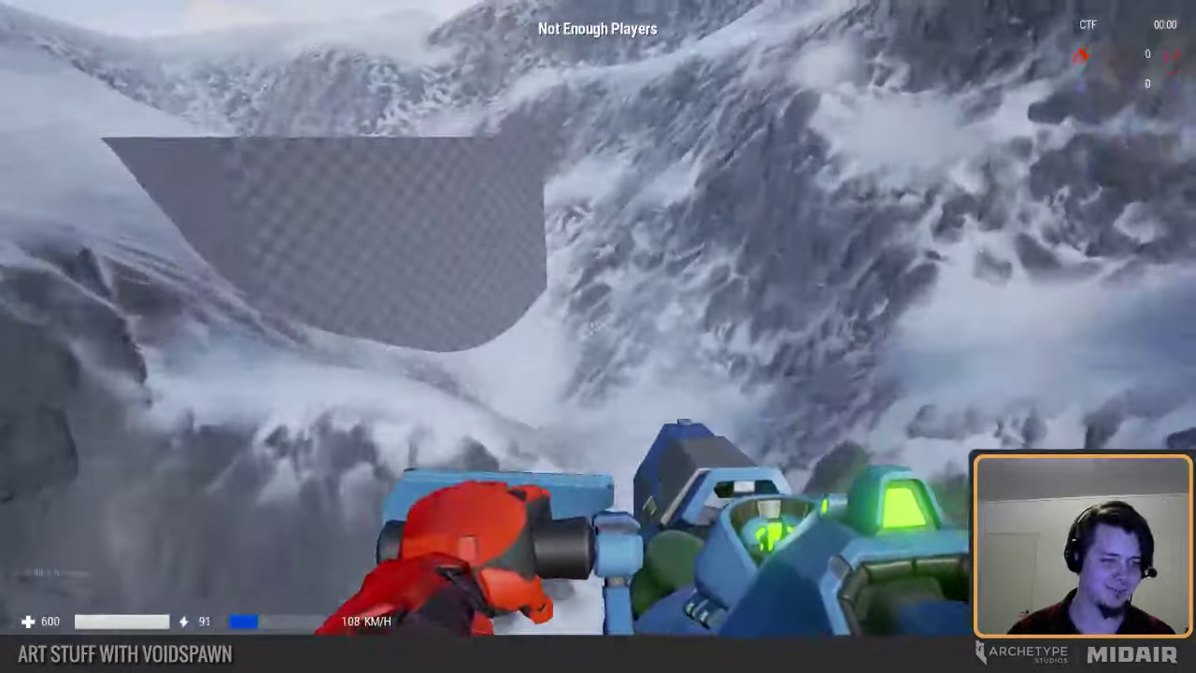
right_drag(598, 323, 598, 324)
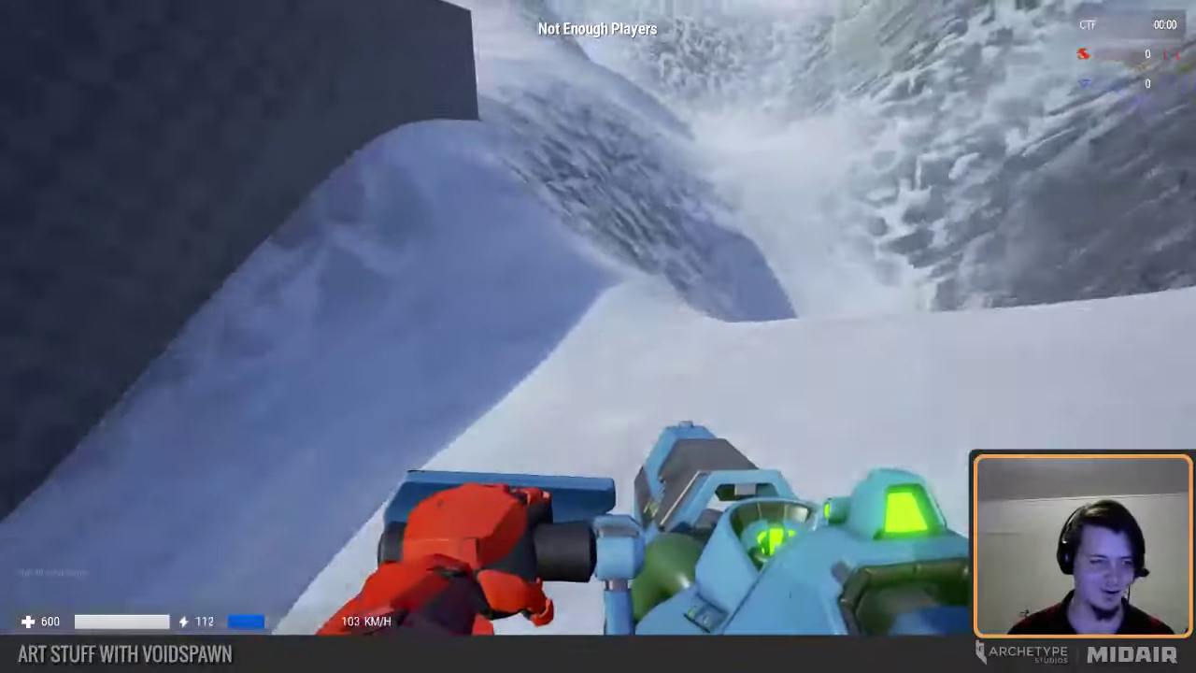
right_click(598, 323)
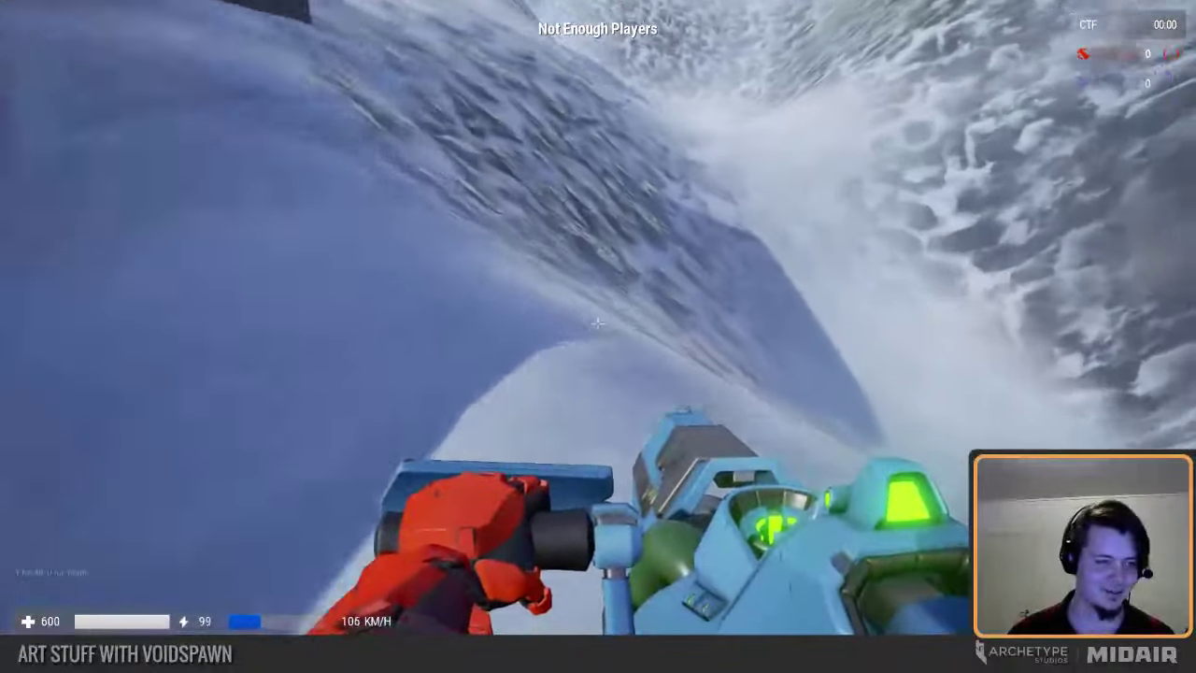
right_click(598, 323)
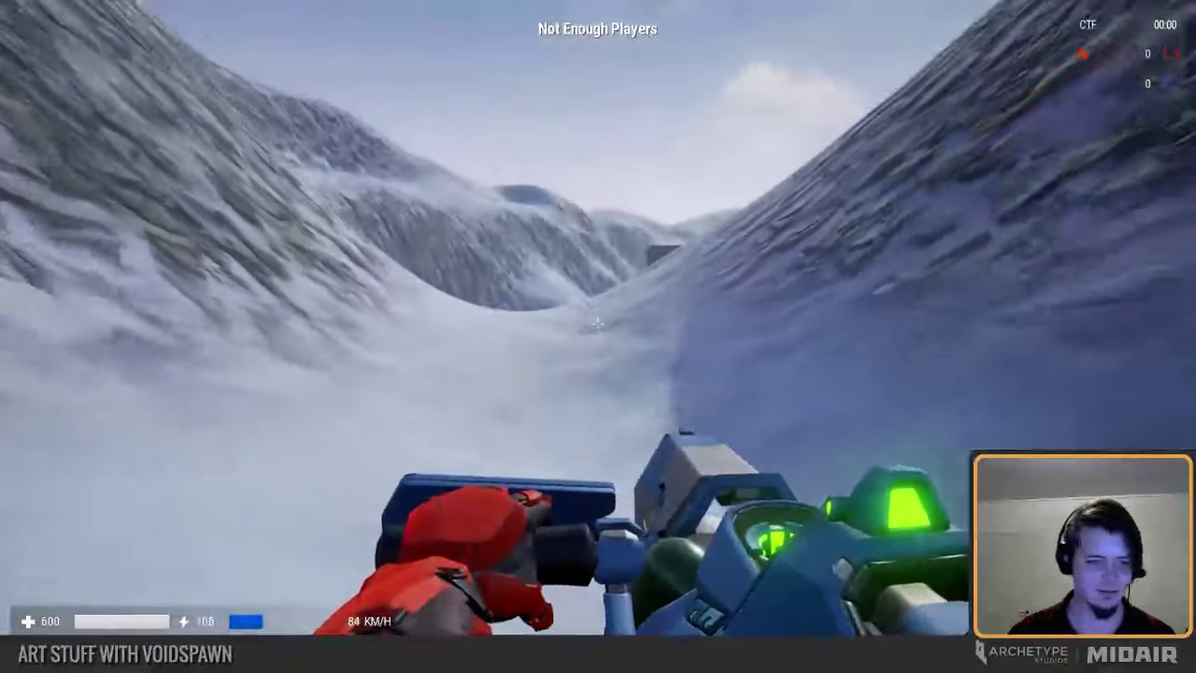
right_click(598, 323)
Step: Fire at the flat-topped structure beyond the valley while jetting towards it to test ranges and sight lines
click(598, 323)
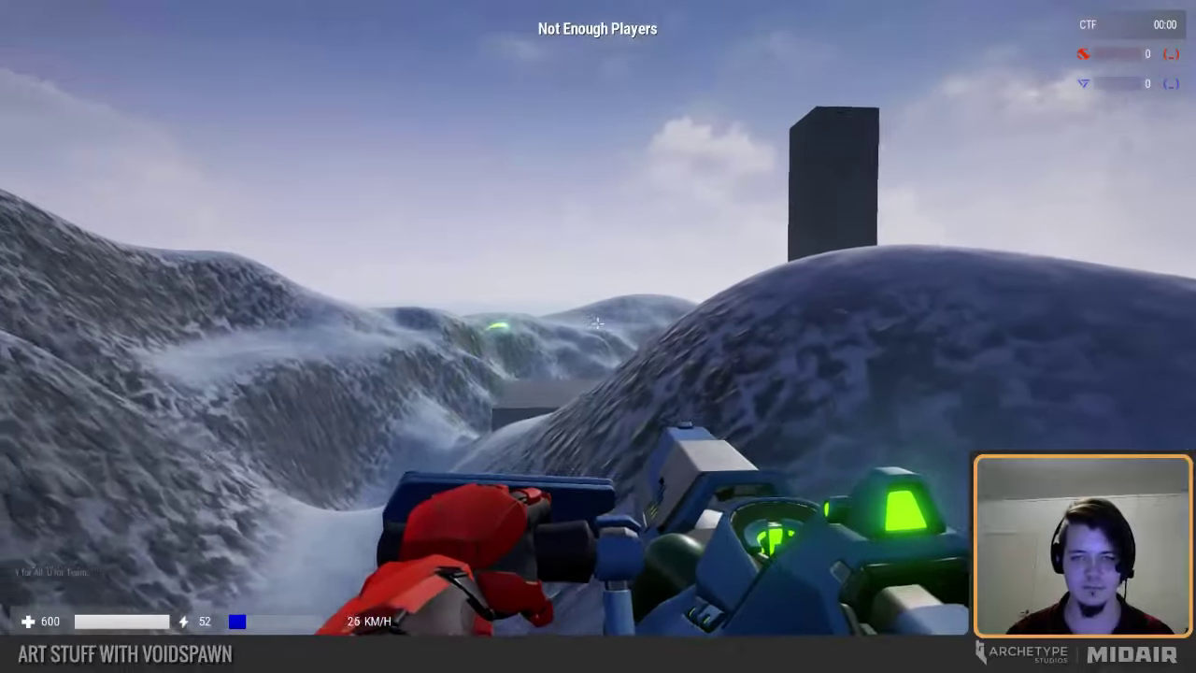
click(598, 324)
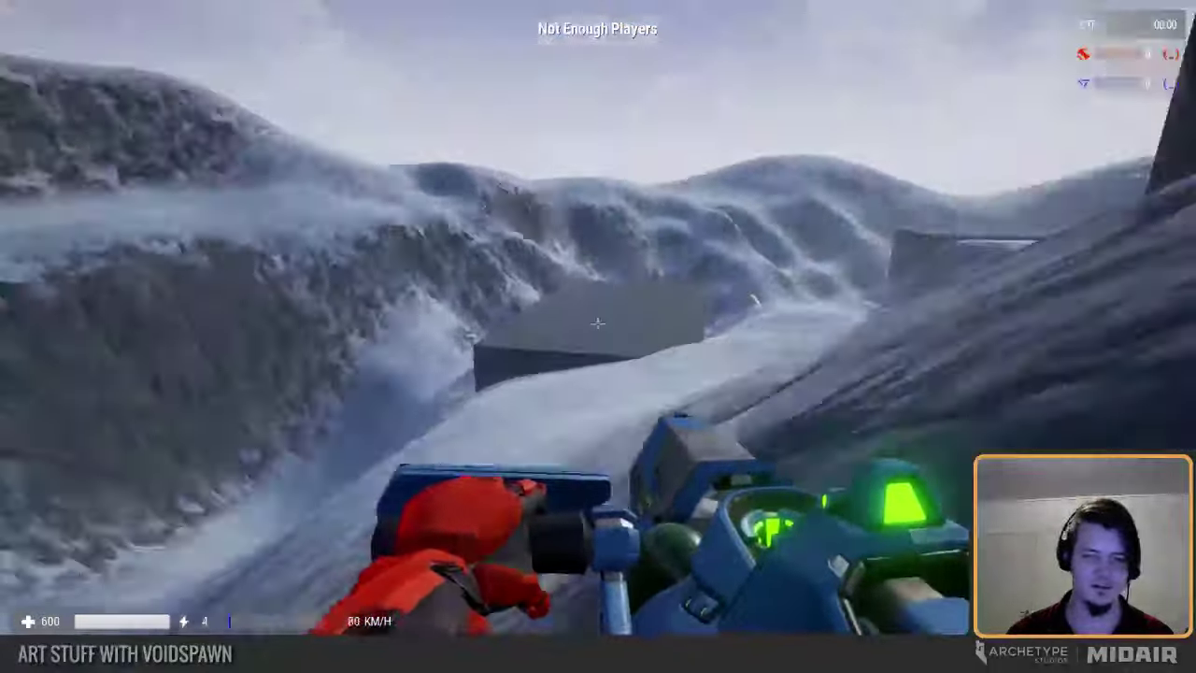
click(598, 324)
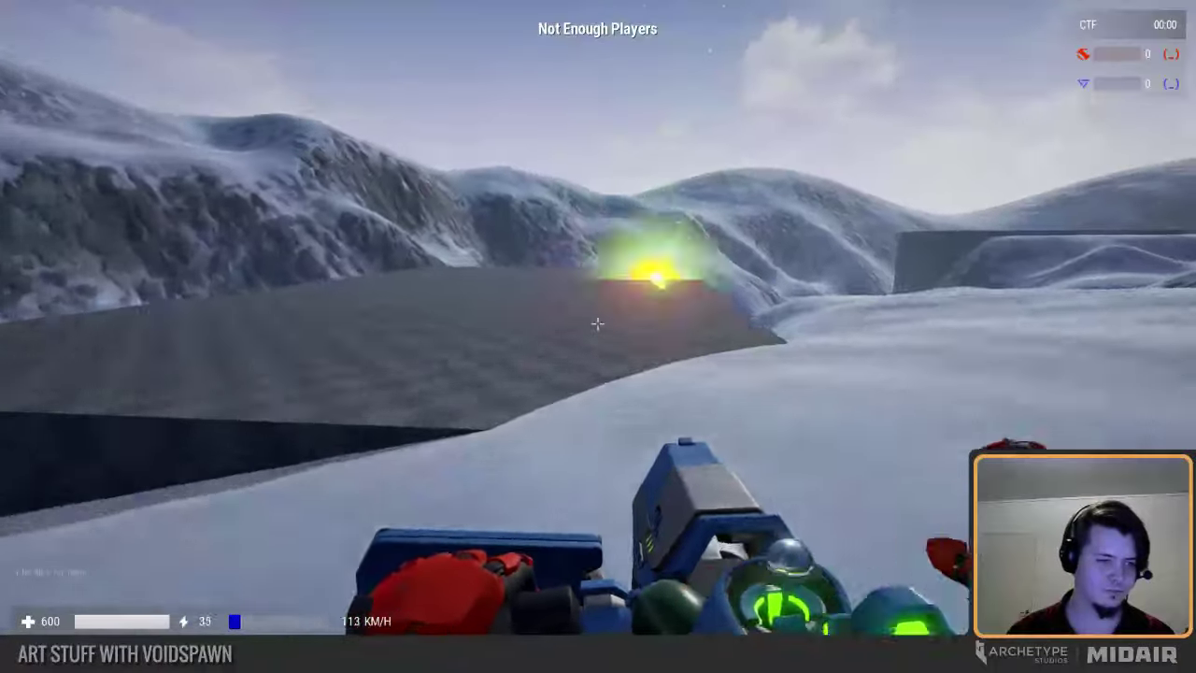
right_click(598, 323)
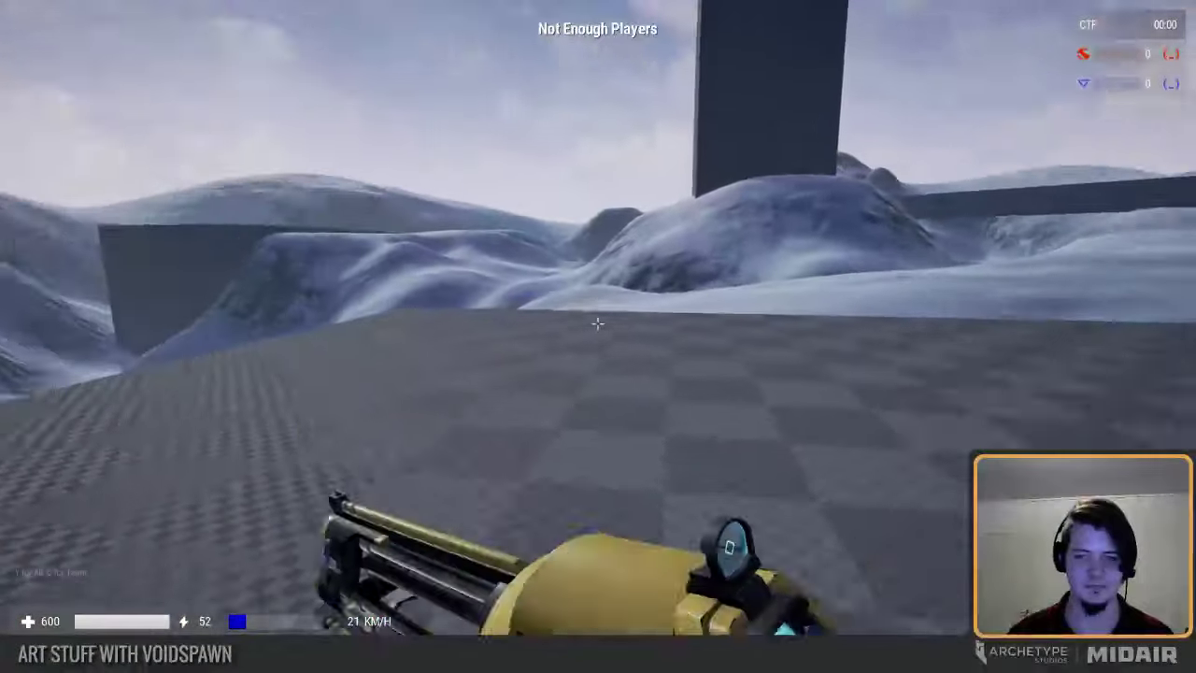
right_click(598, 324)
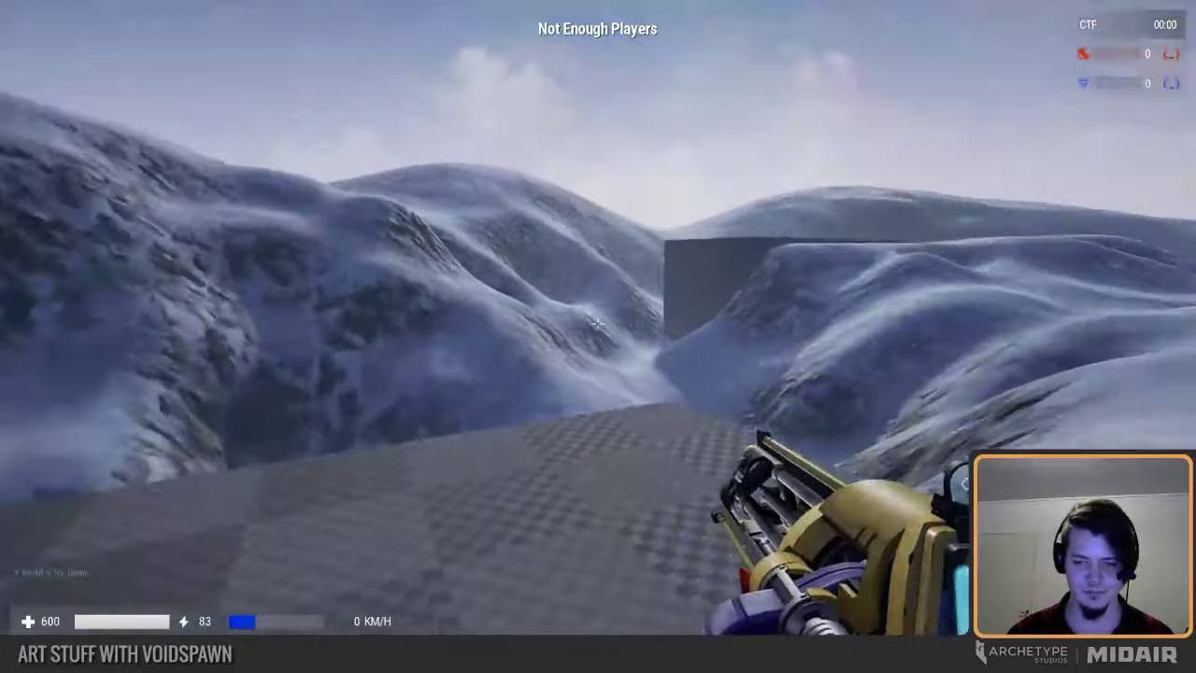
Step: Cross the snowy hill in front of the spawn structure once more and end the play test
key(w)
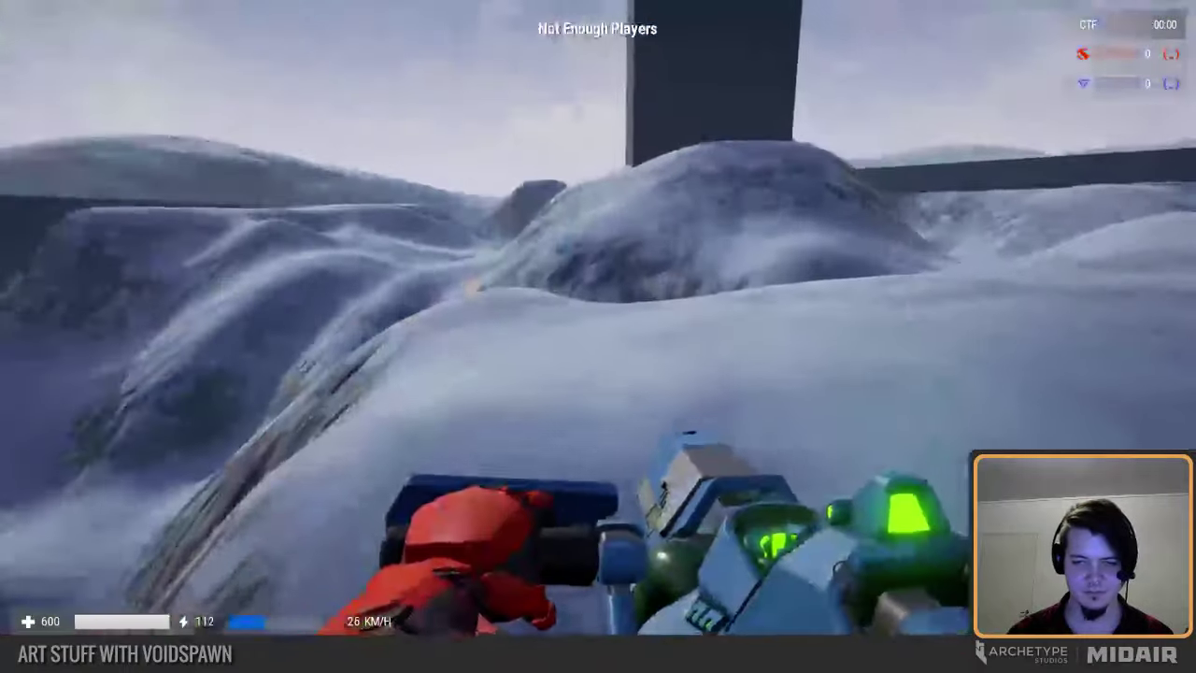
right_click(598, 323)
key(w)
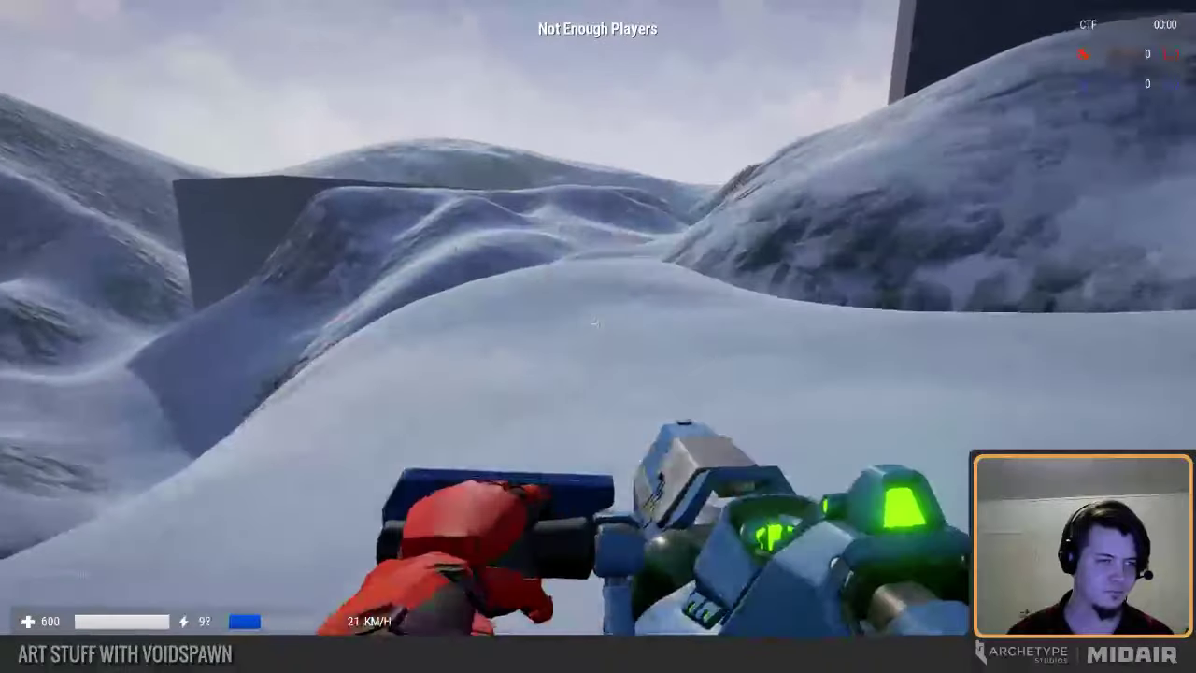
right_click(599, 323)
key(Escape)
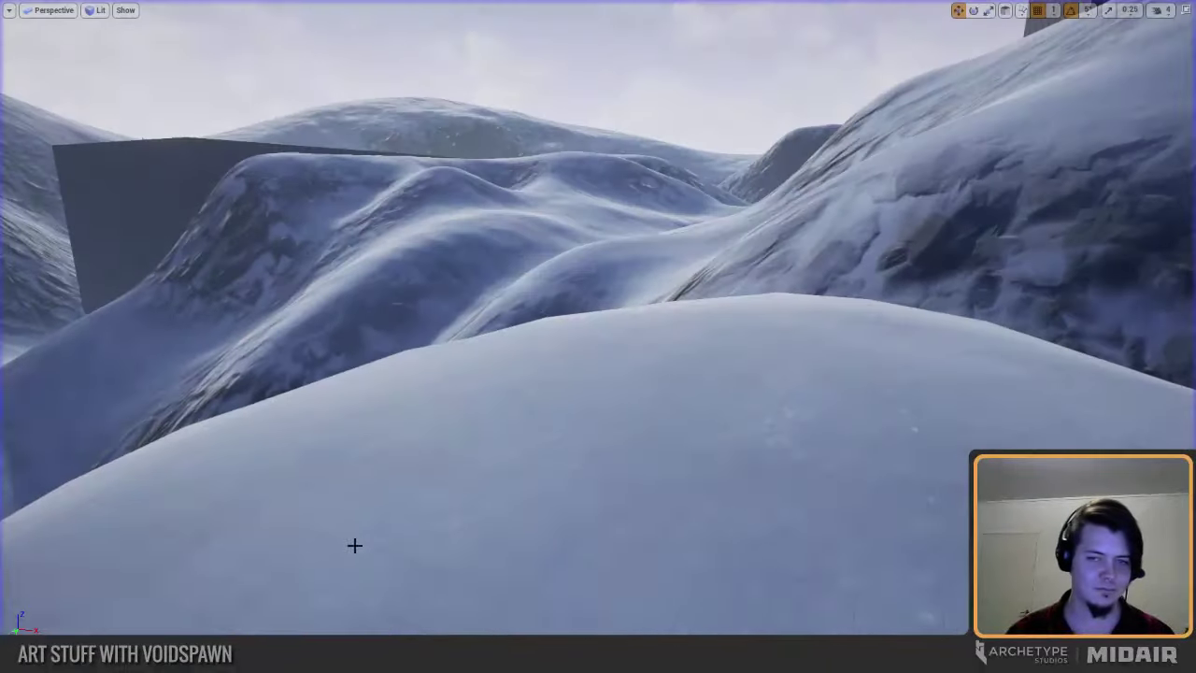
Step: Survey the map from above, select the box brush embedded in the slope near the tower, and examine how it meets the surrounding terrain
key(s)
right_drag(598, 477, 598, 505)
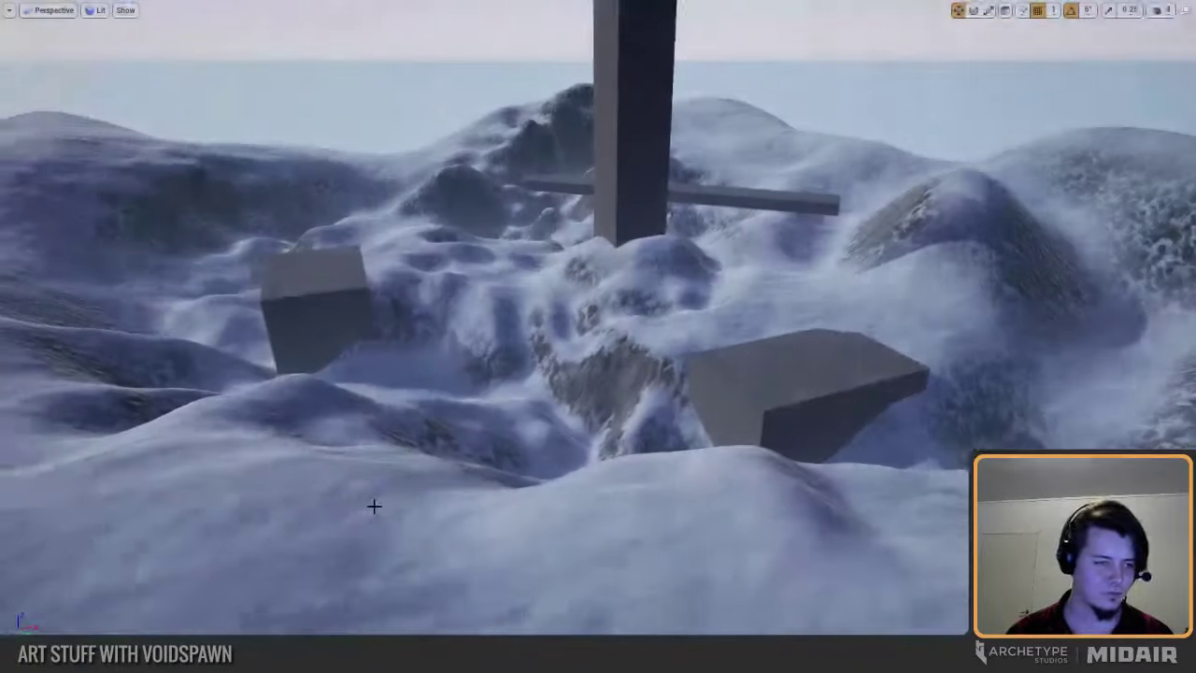
right_drag(374, 505, 599, 495)
key(w)
right_drag(412, 430, 436, 501)
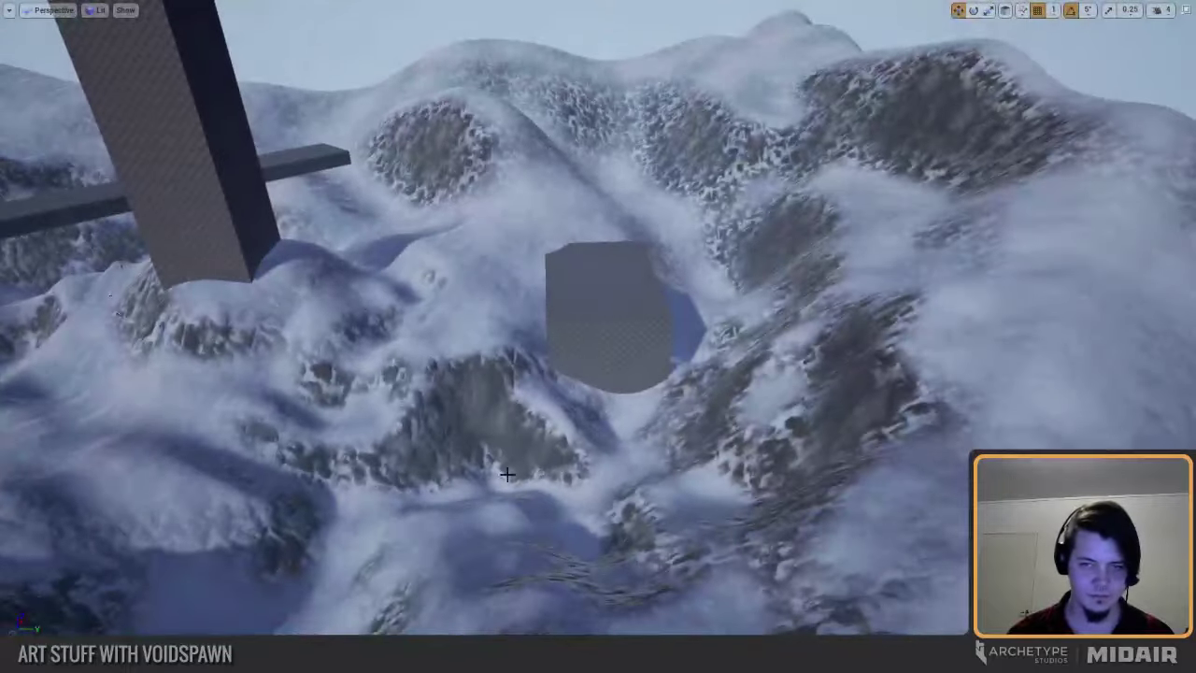
click(579, 356)
key(w)
right_drag(579, 356, 538, 297)
key(s)
key(d)
key(w)
key(d)
key(a)
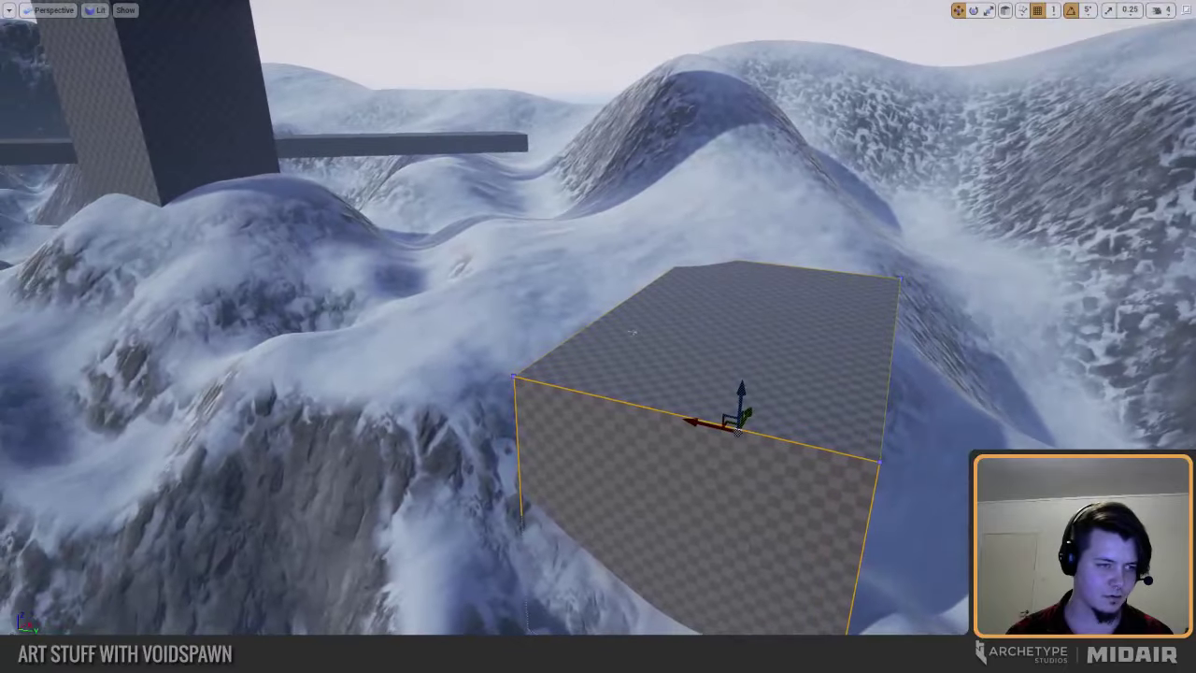
Step: Examine the snowy landscape around the tower and the block placeholders from several viewpoints
key(a)
right_drag(442, 345, 755, 365)
key(s)
key(Escape)
key(d)
key(a)
right_drag(542, 292, 538, 262)
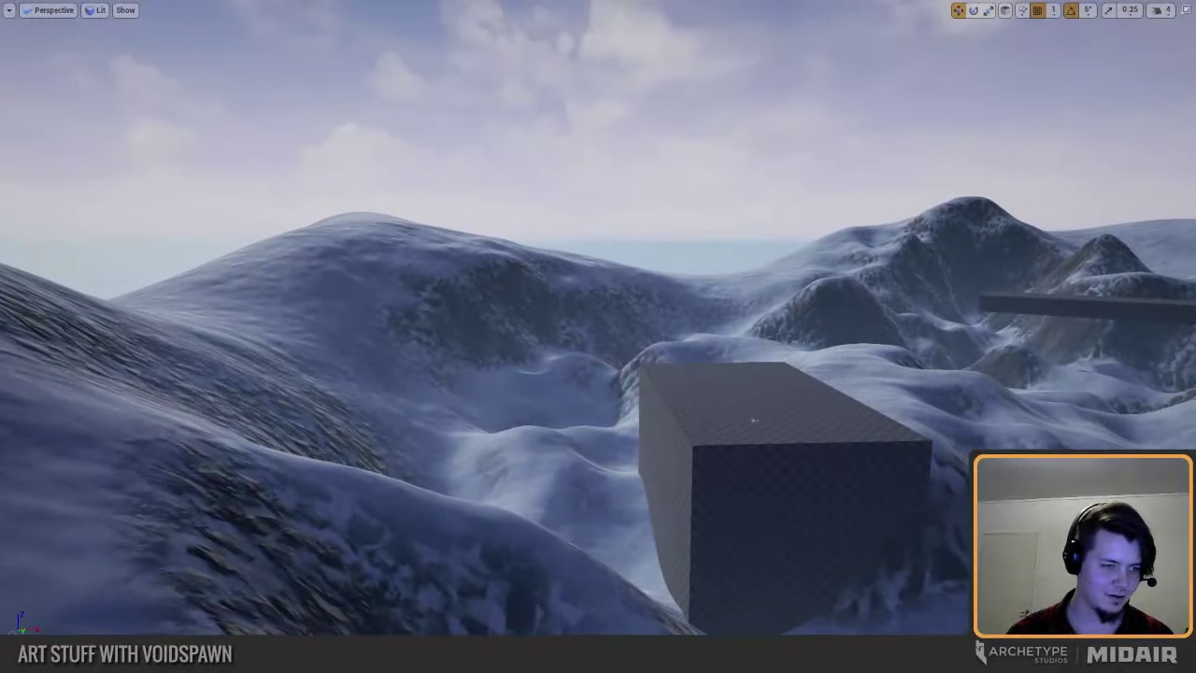
key(a)
right_drag(660, 382, 606, 374)
click(660, 382)
key(d)
key(d)
right_drag(690, 402, 1103, 458)
key(a)
key(w)
mouse_move(717, 461)
right_down()
mouse_move(750, 444)
mouse_move(717, 461)
right_up()
key(w)
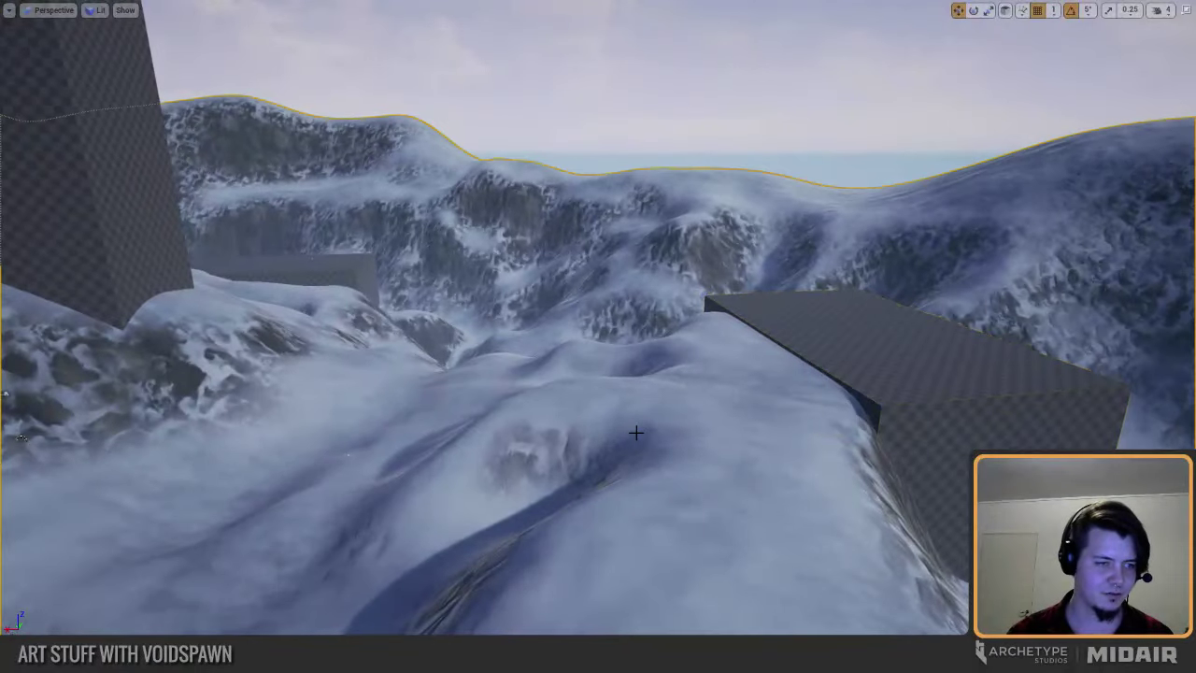
right_drag(635, 431, 253, 451)
key(w)
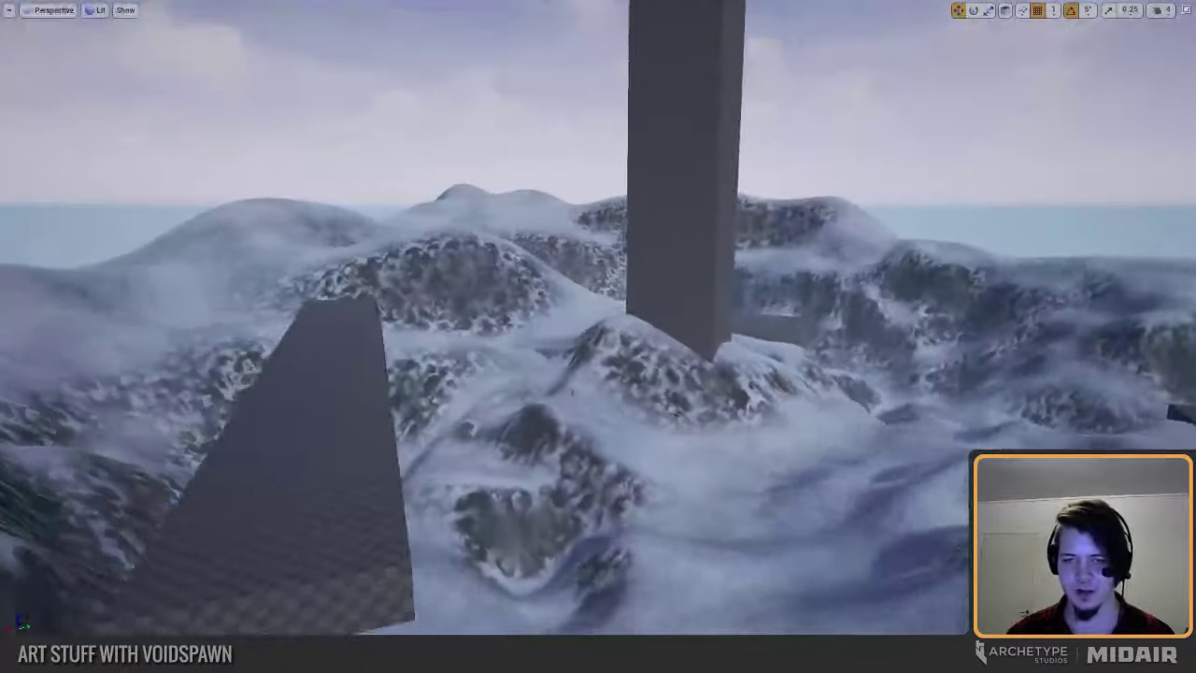
right_drag(572, 391, 547, 394)
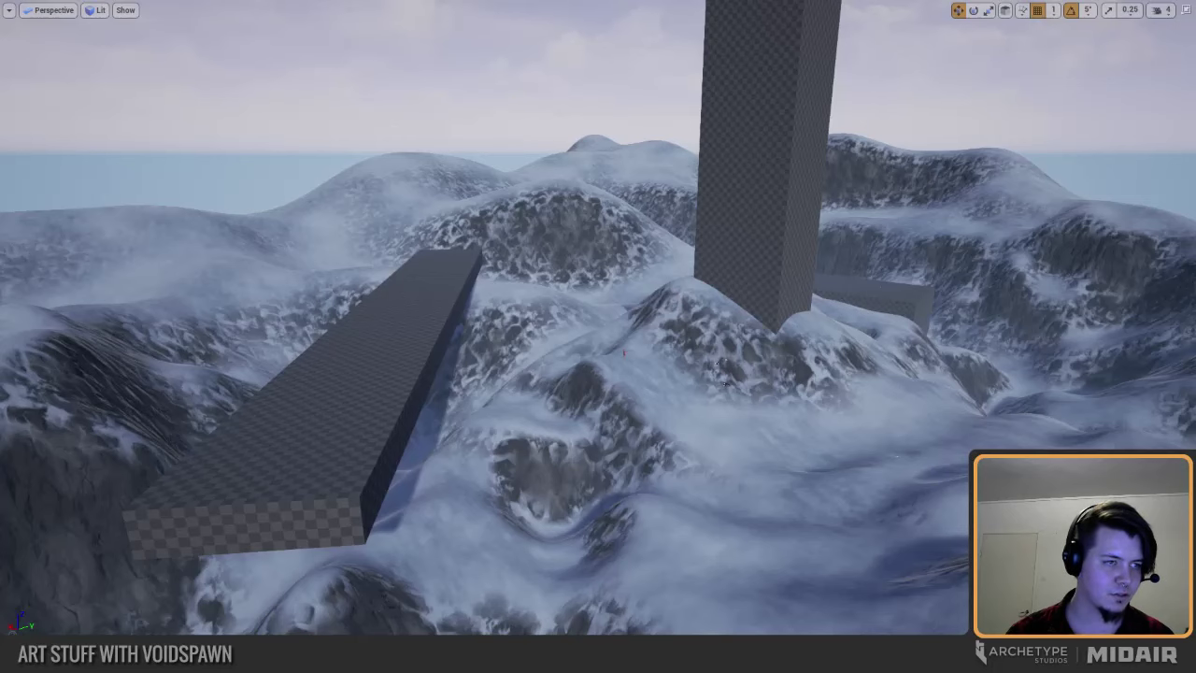
right_drag(547, 395, 624, 417)
mouse_move(599, 374)
right_down()
mouse_move(613, 373)
mouse_move(578, 380)
right_up()
right_drag(654, 417, 611, 418)
right_drag(430, 343, 411, 357)
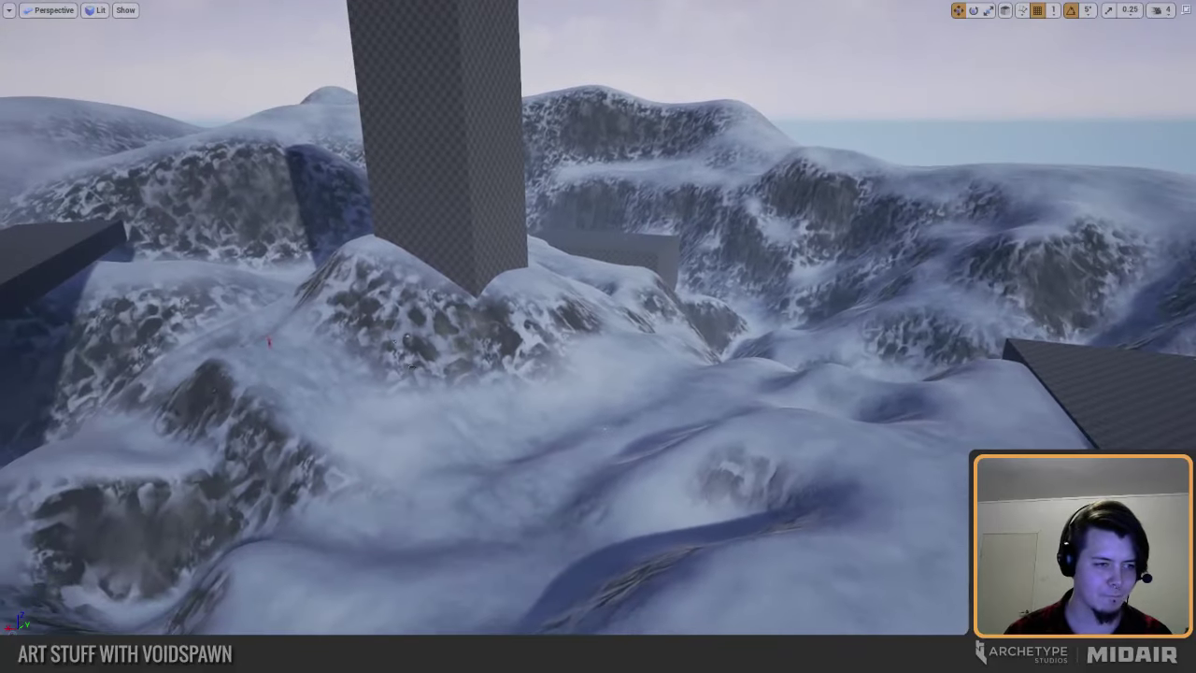
Step: Exit the full-screen viewport, enter landscape sculpting and carve uneven relief into the ground between the tower and the wide block
key(F11)
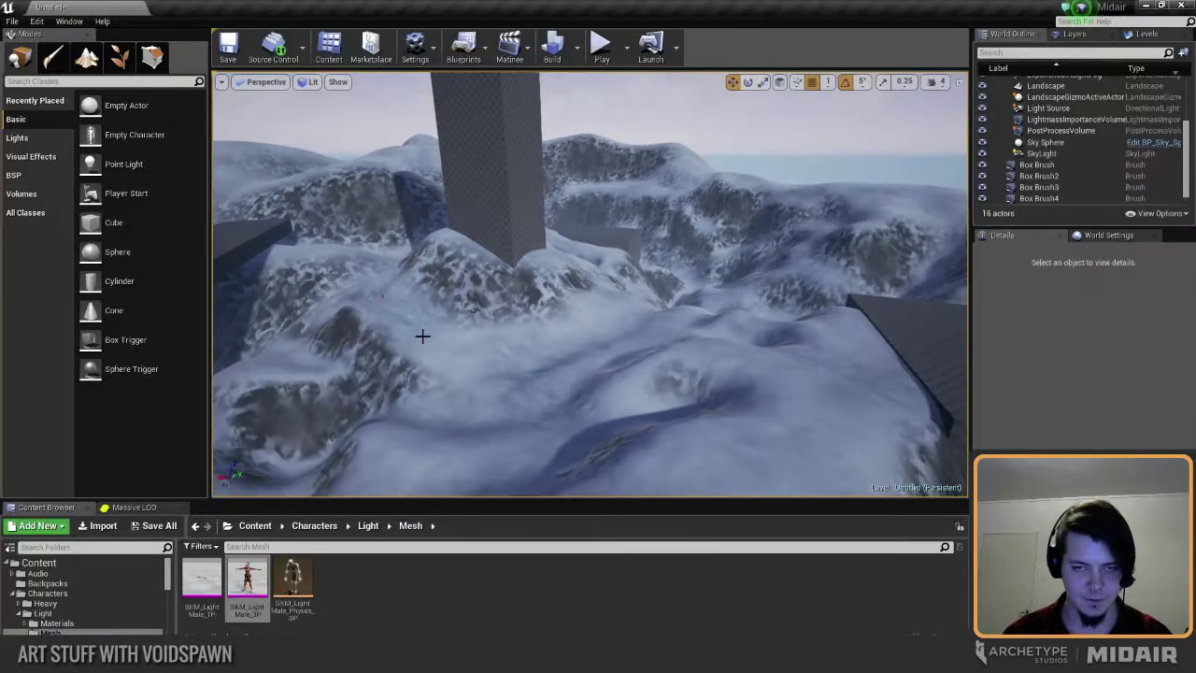
click(85, 63)
right_drag(475, 286, 477, 320)
right_drag(415, 293, 465, 285)
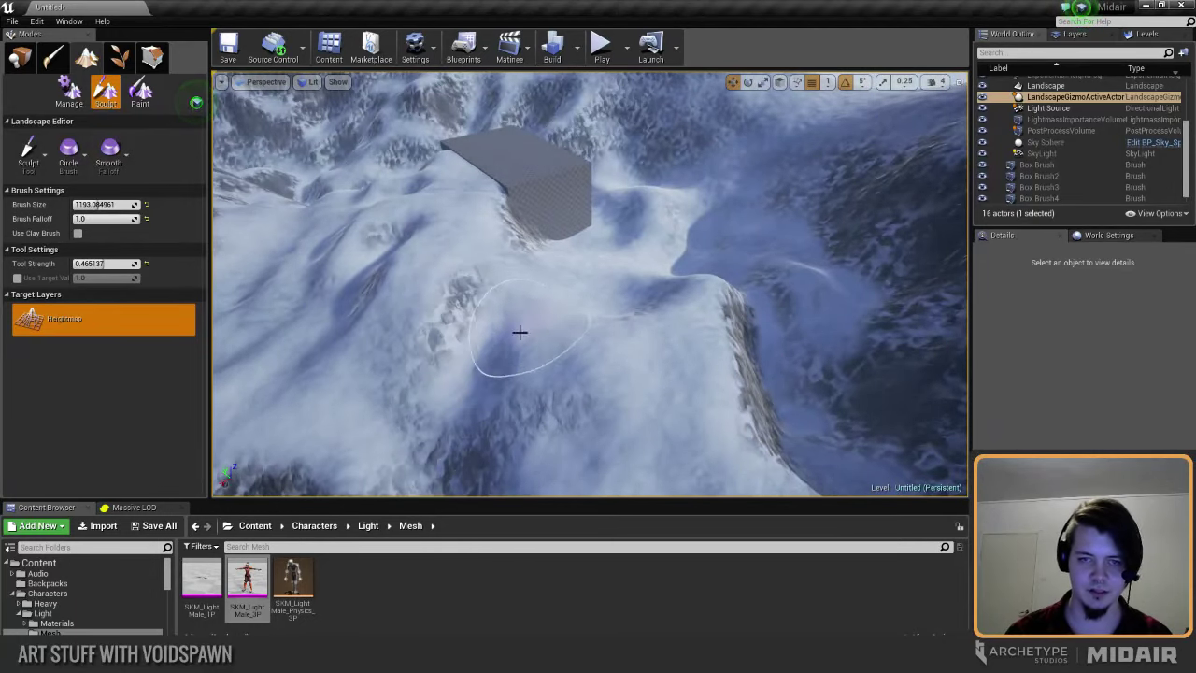
mouse_move(603, 294)
right_down()
mouse_move(542, 322)
mouse_move(578, 301)
mouse_move(575, 278)
right_up()
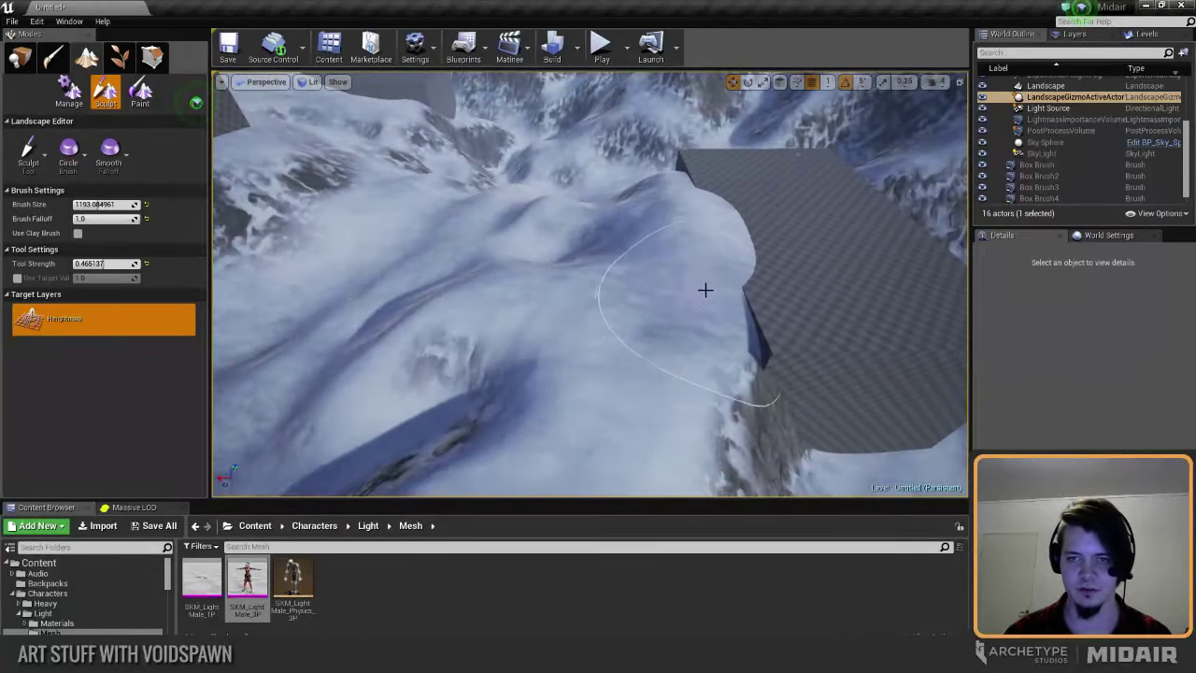
mouse_move(721, 311)
right_down()
mouse_move(724, 289)
mouse_move(672, 244)
mouse_move(632, 248)
right_up()
right_drag(698, 268, 665, 267)
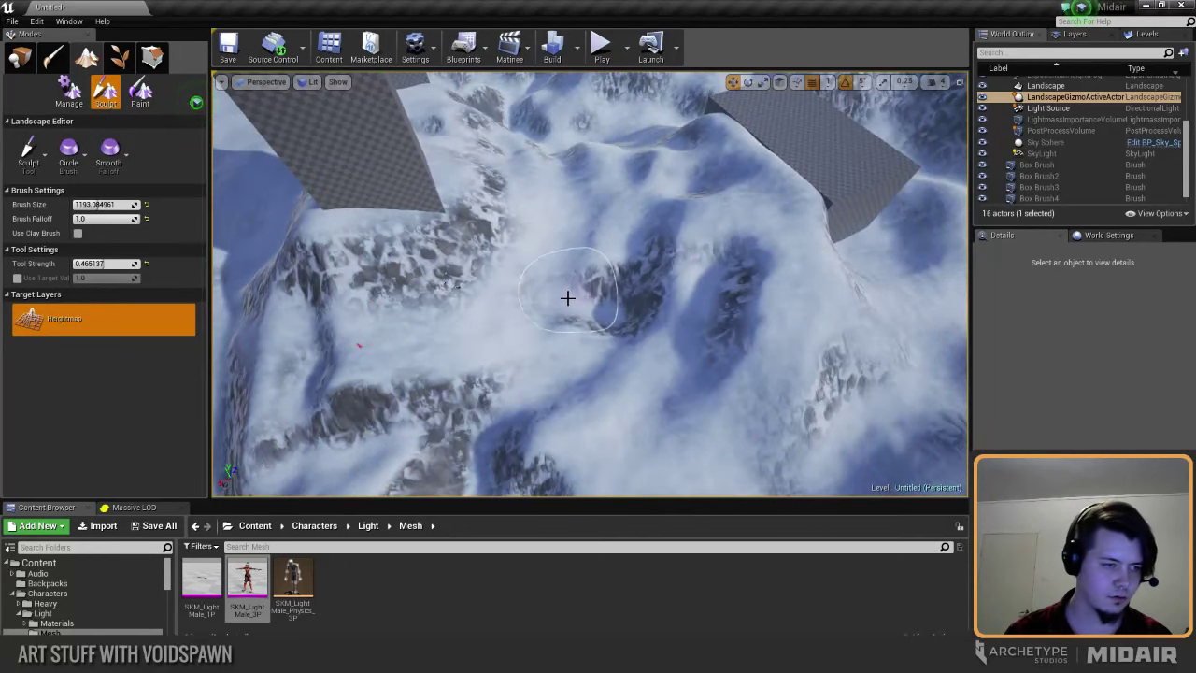
right_drag(568, 298, 570, 307)
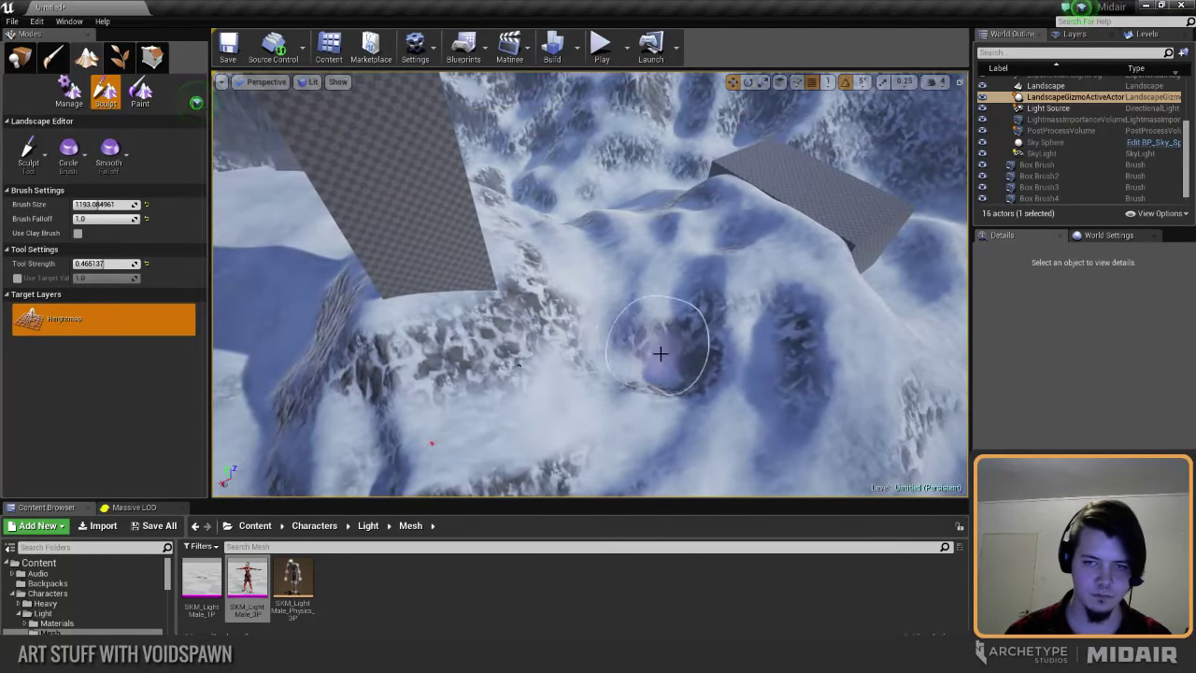
Step: Sculpt a raised mound in the saddle between the tower and the large rocky peak
mouse_move(635, 294)
right_down()
mouse_move(670, 316)
mouse_move(646, 261)
mouse_move(618, 232)
right_up()
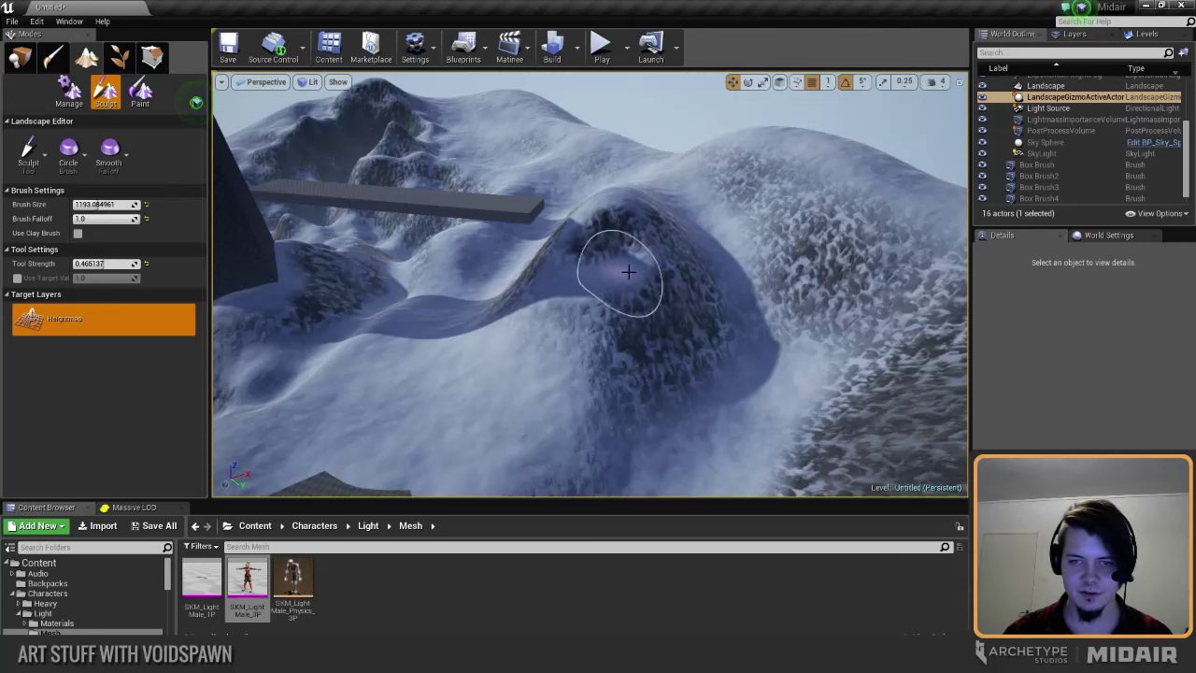
right_drag(673, 292, 722, 309)
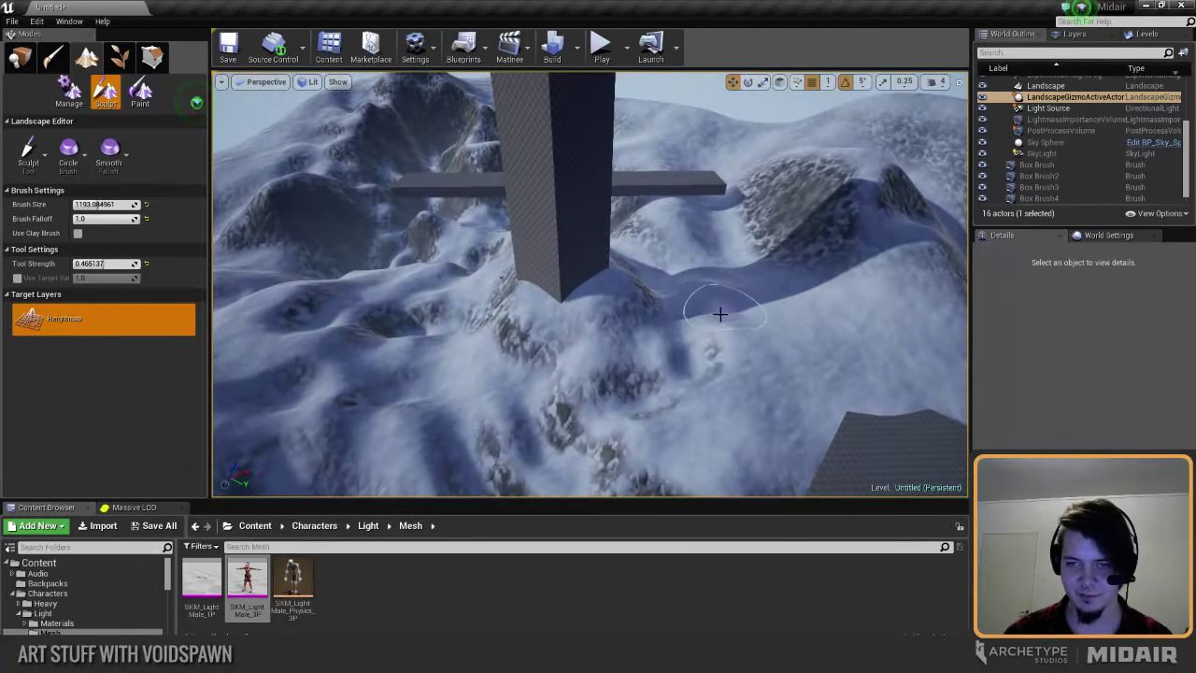
right_drag(805, 318, 604, 349)
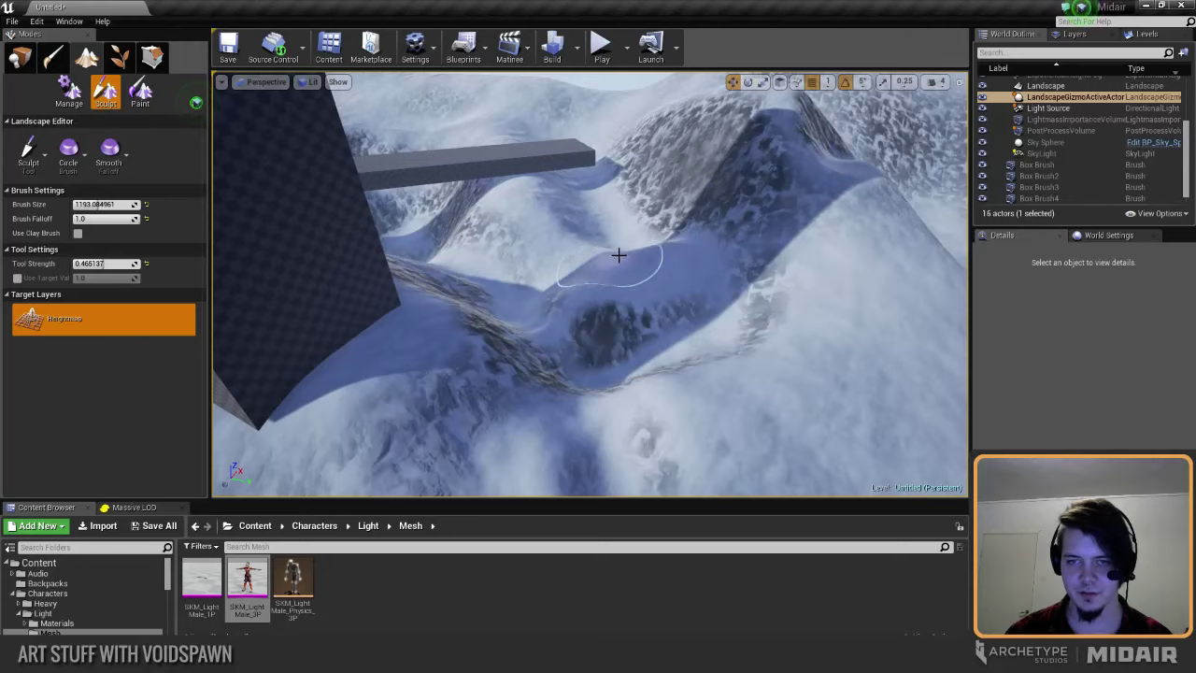
right_drag(619, 254, 641, 248)
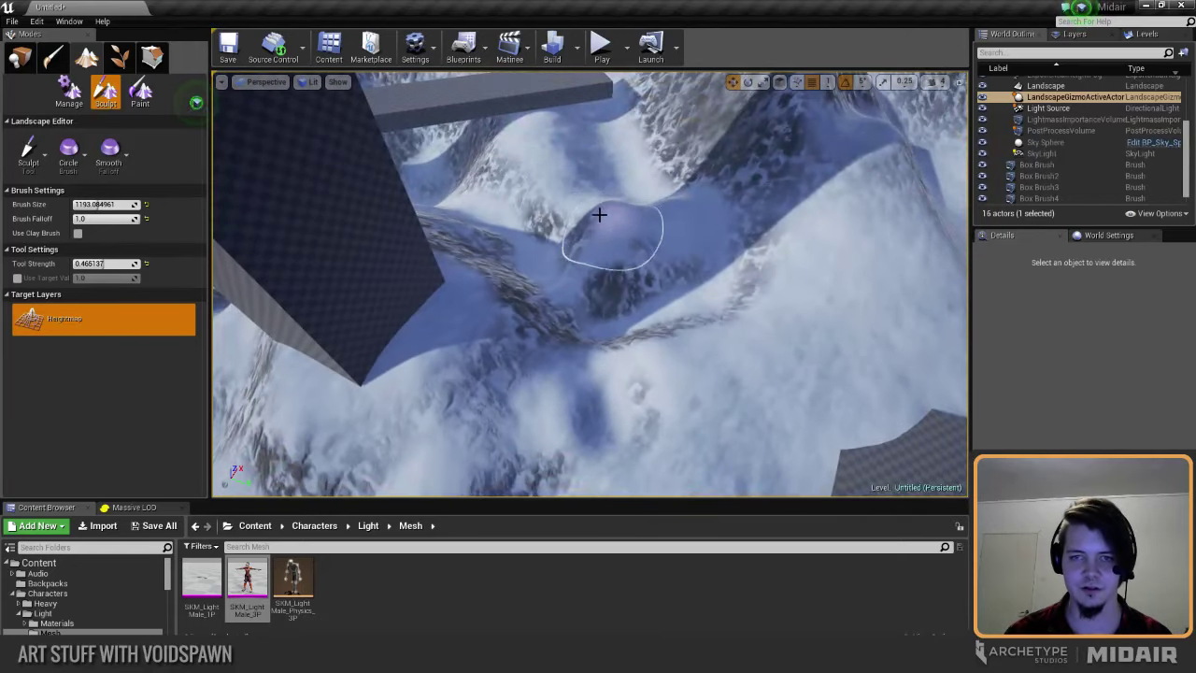
right_drag(641, 193, 654, 174)
mouse_move(658, 244)
right_down()
mouse_move(639, 244)
mouse_move(656, 243)
mouse_move(658, 222)
right_up()
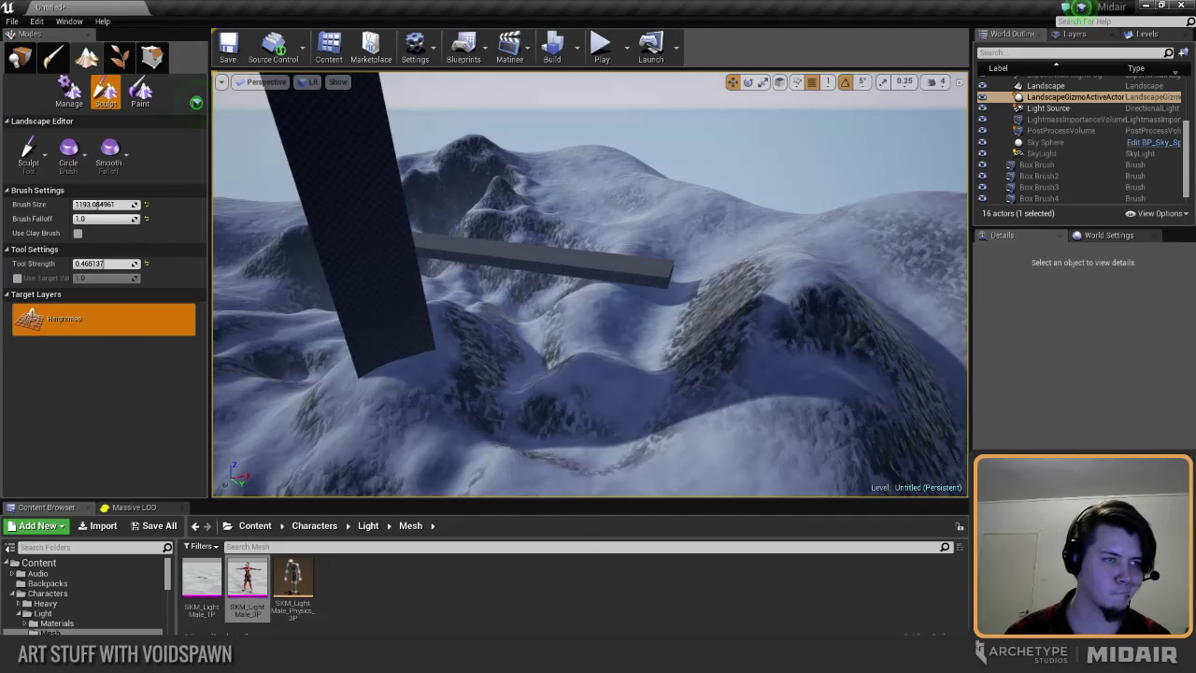
Step: Sculpt the rocky ridges and slopes around the foot of the tower
right_drag(658, 222, 595, 295)
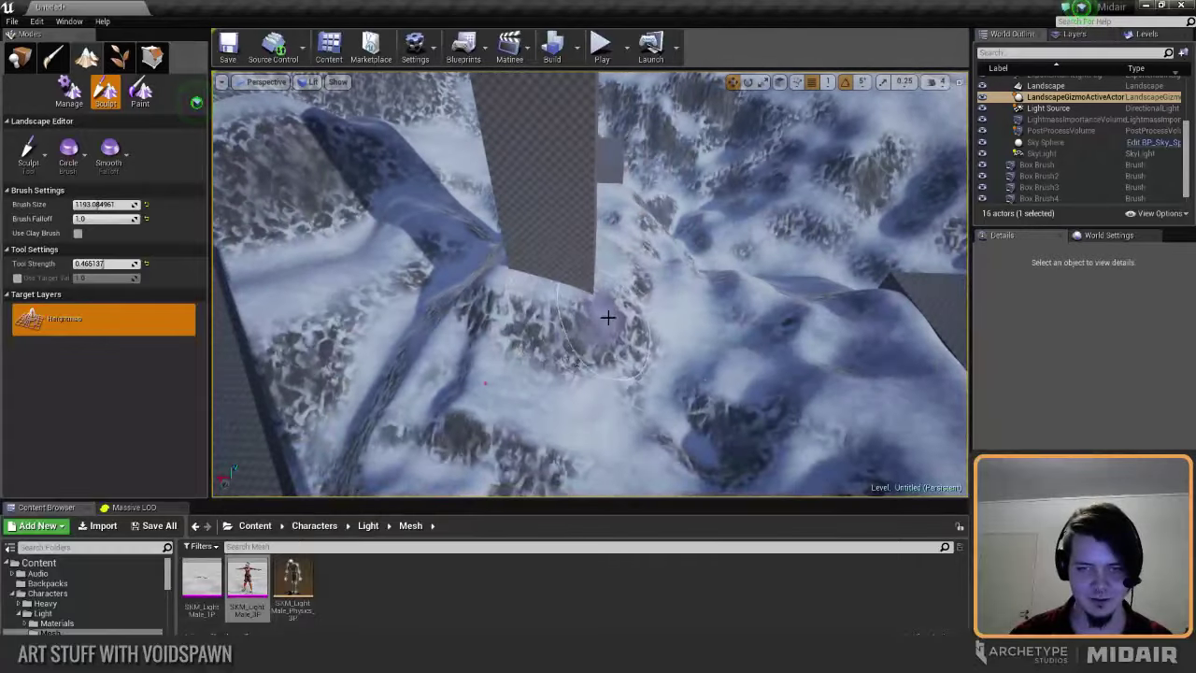
mouse_move(505, 280)
right_down()
mouse_move(576, 293)
mouse_move(462, 279)
right_up()
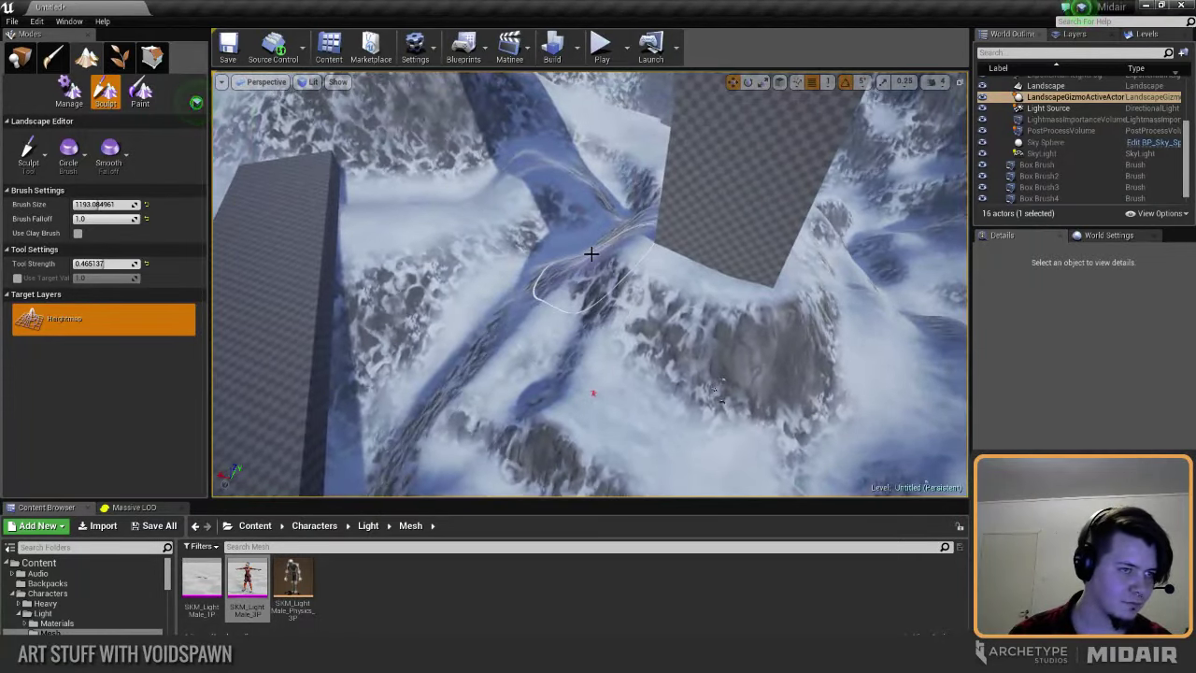
mouse_move(613, 252)
right_down()
mouse_move(604, 273)
mouse_move(680, 279)
right_up()
right_drag(461, 379, 325, 353)
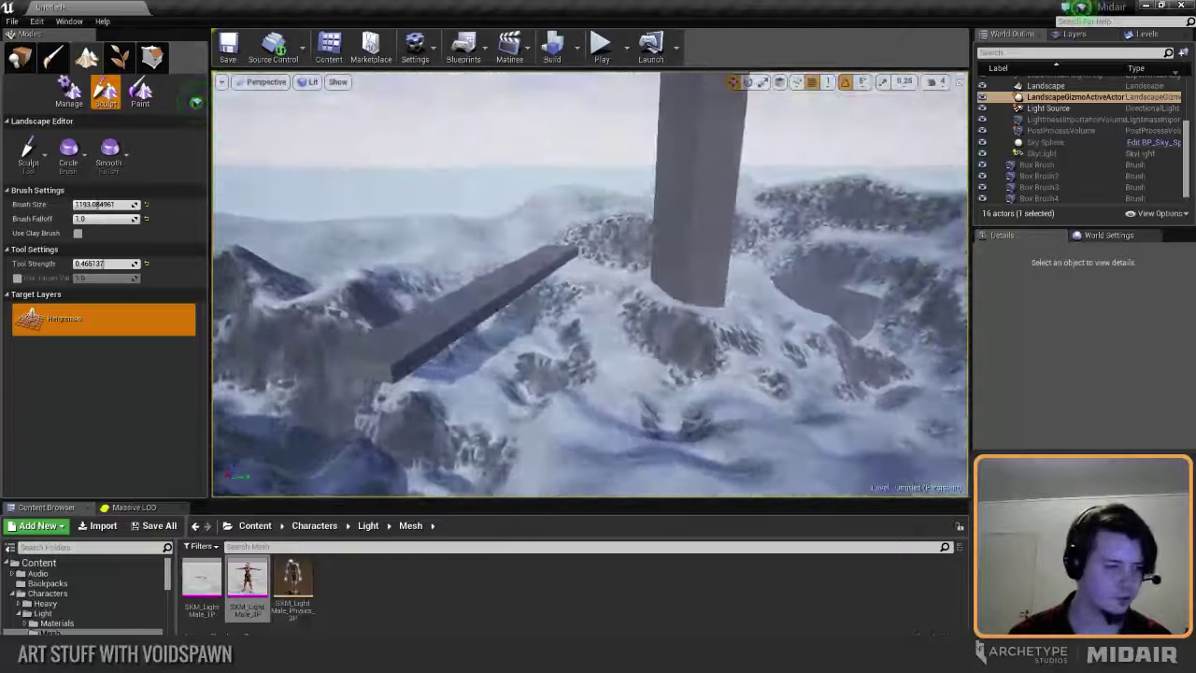
Step: Raise a rocky outcrop on the snowy slope between the large peak and the wide block
mouse_move(683, 336)
right_down()
mouse_move(669, 411)
mouse_move(580, 402)
mouse_move(677, 360)
mouse_move(673, 315)
right_up()
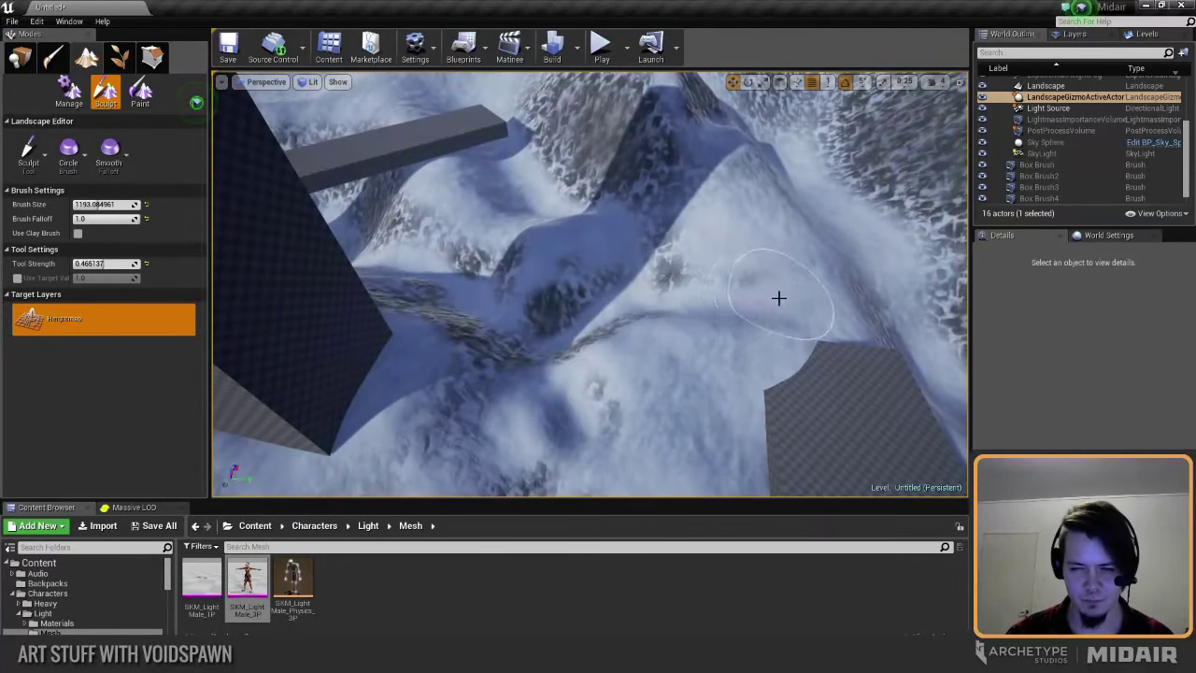
right_drag(740, 293, 737, 290)
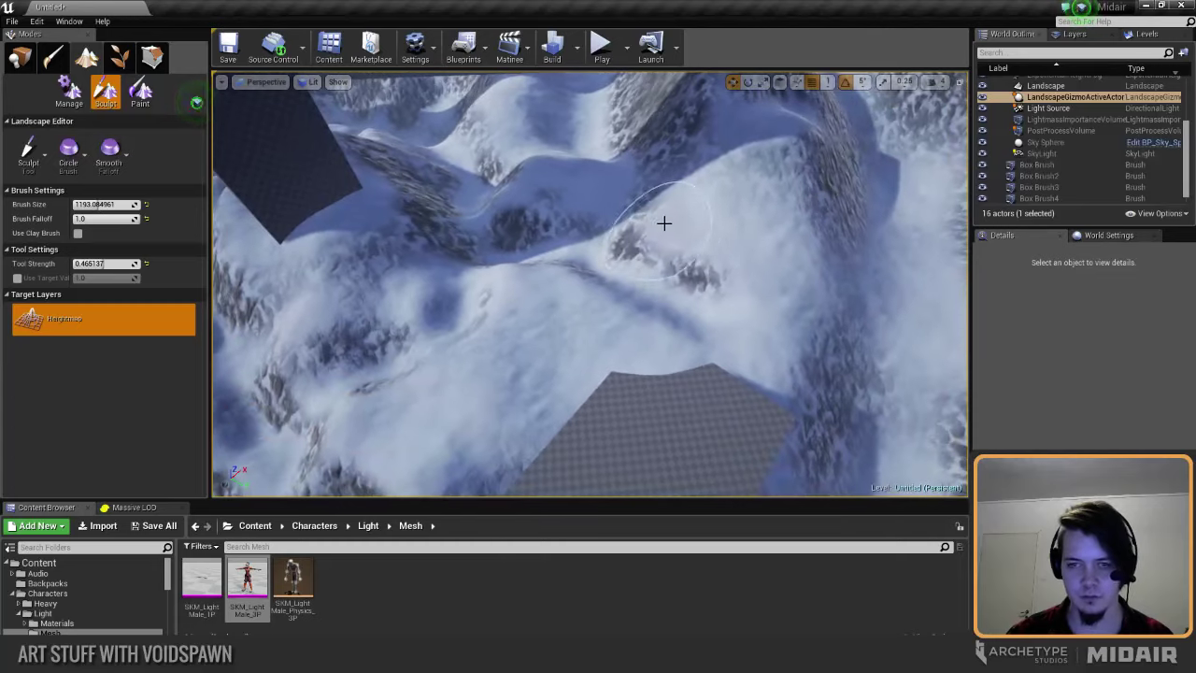
scroll(773, 199, down, 2)
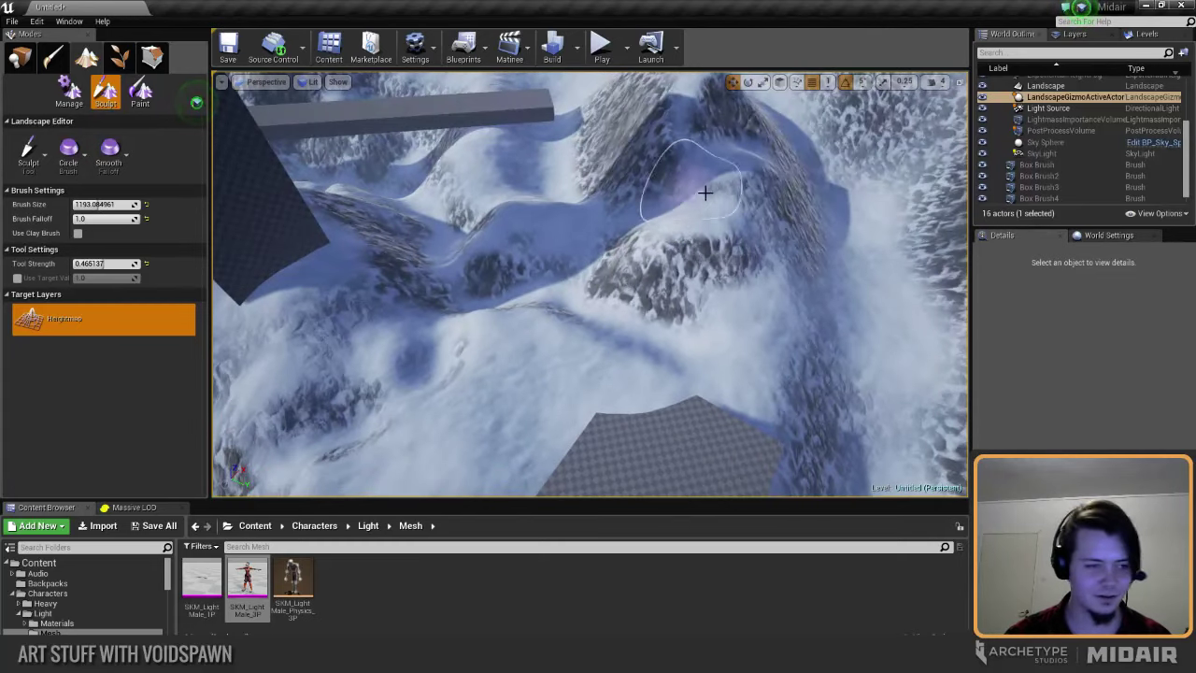
right_drag(780, 259, 779, 259)
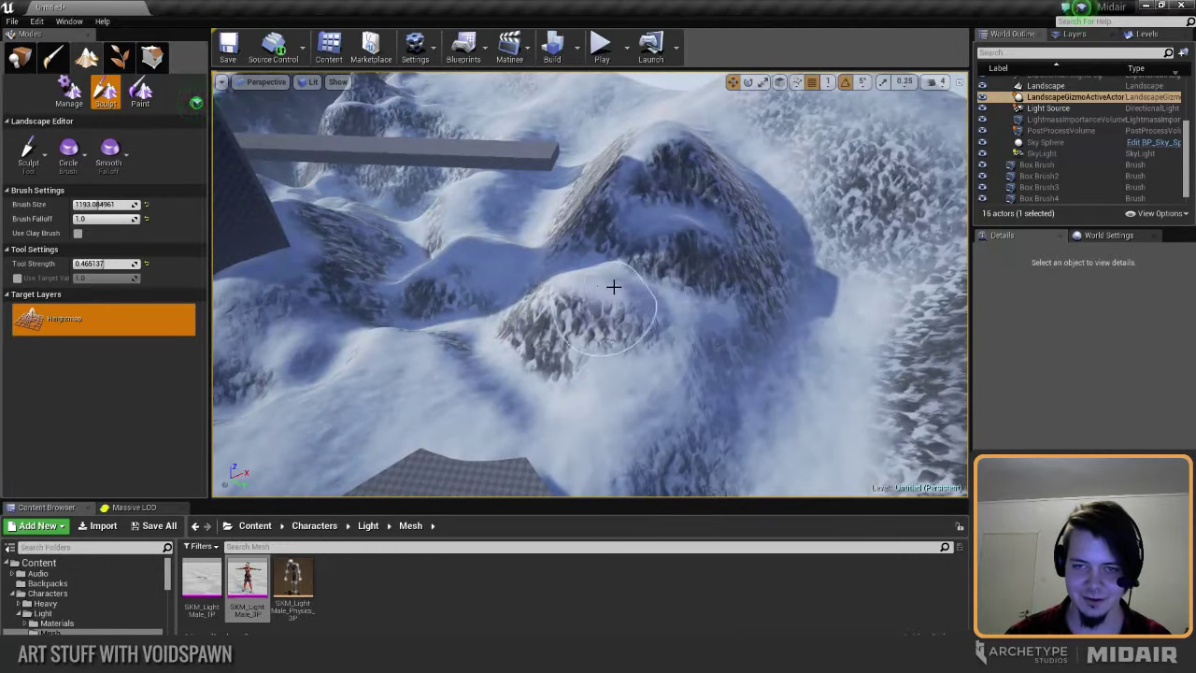
mouse_move(512, 283)
right_down()
mouse_move(467, 284)
mouse_move(486, 288)
right_up()
Step: Switch the landscape sculpting tool to Smooth and set its brush size to about 2184.64
mouse_move(636, 300)
right_down()
mouse_move(599, 295)
mouse_move(612, 304)
right_up()
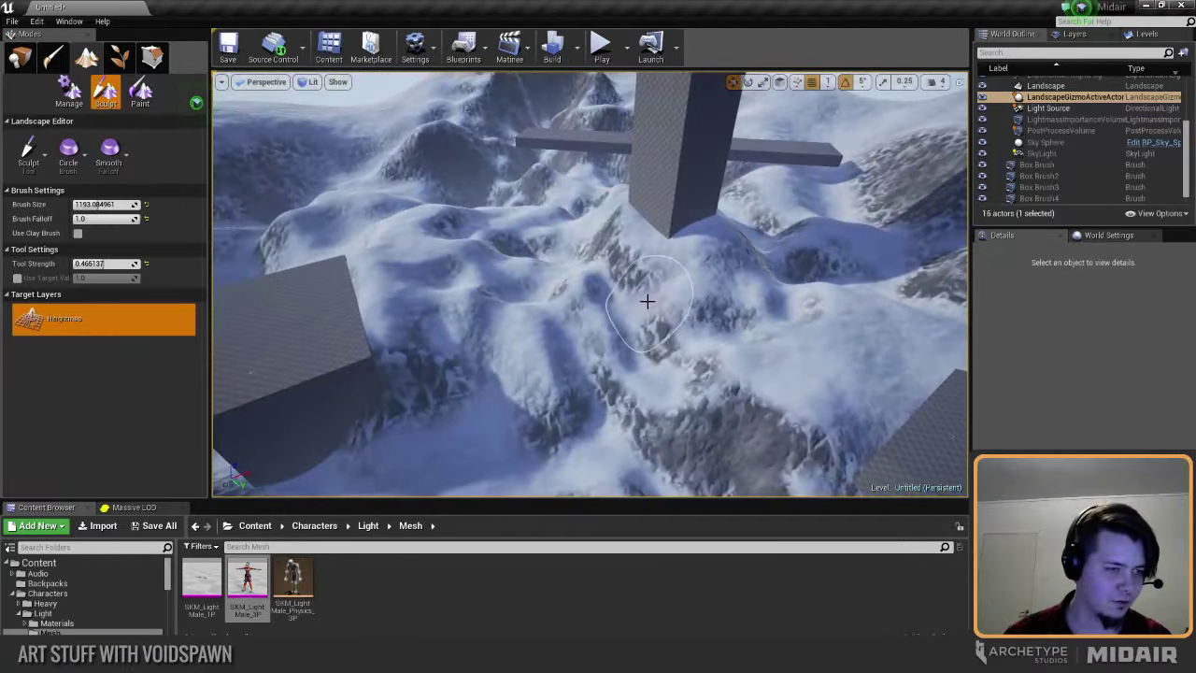
mouse_move(480, 308)
right_down()
mouse_move(523, 314)
mouse_move(439, 310)
right_up()
mouse_move(449, 265)
right_down()
mouse_move(540, 265)
mouse_move(514, 264)
right_up()
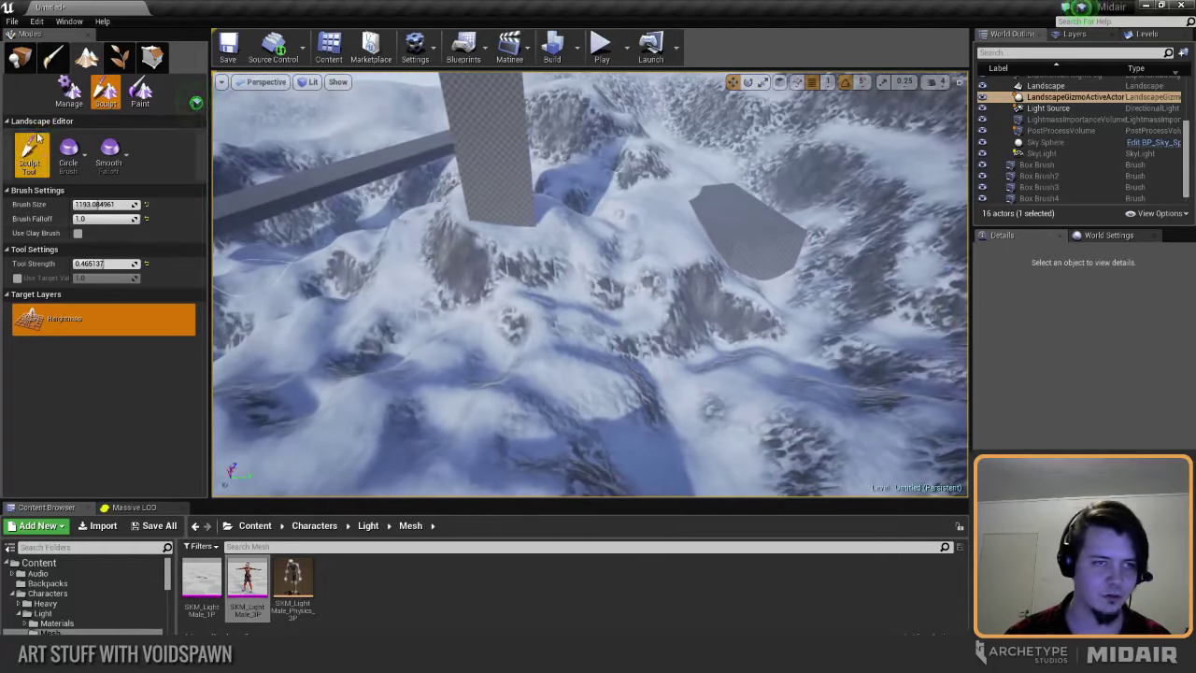
right_drag(347, 275, 309, 274)
click(70, 91)
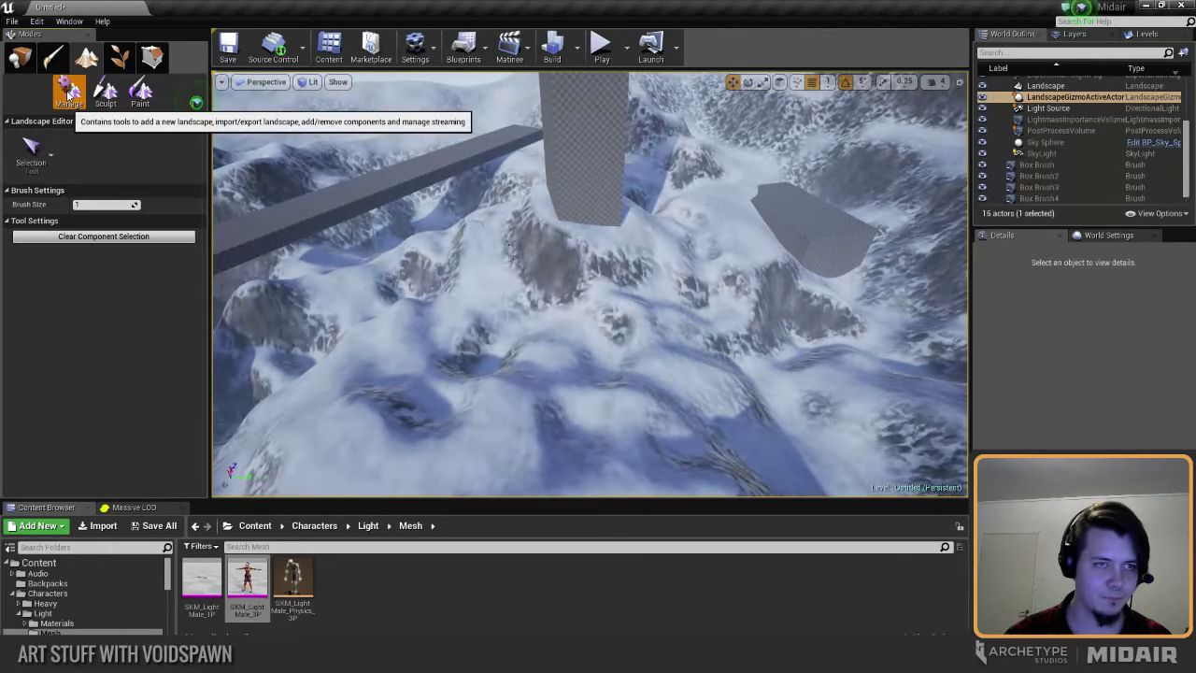
click(106, 91)
click(29, 155)
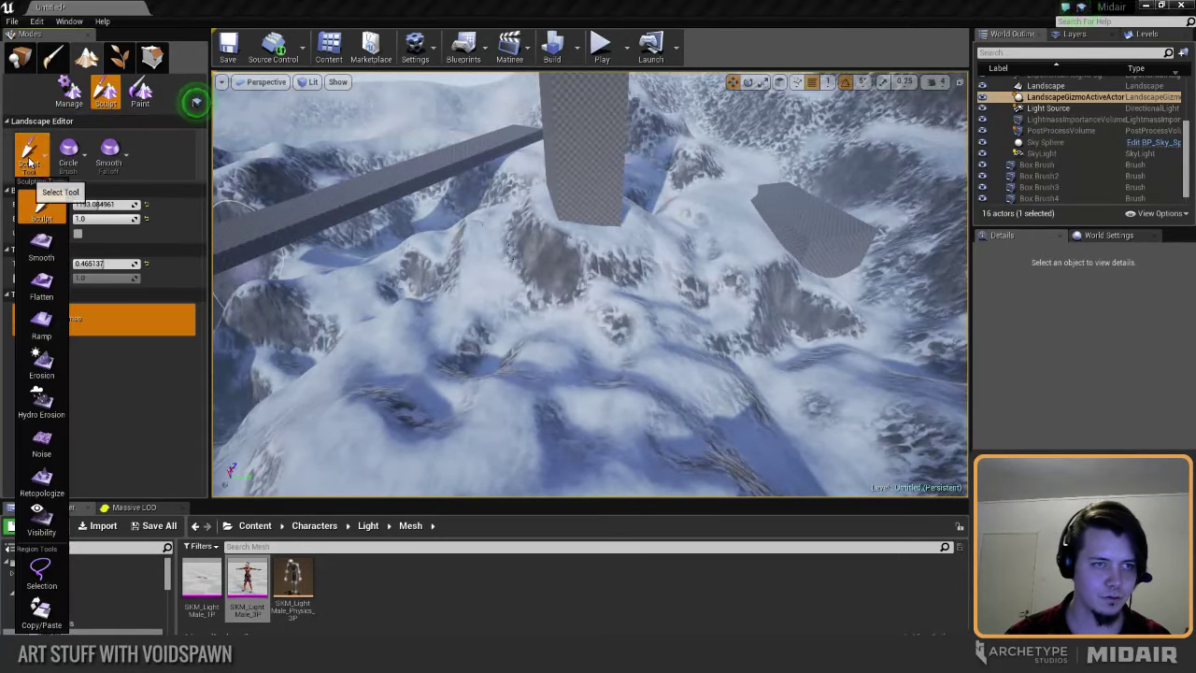
click(41, 245)
drag(95, 205, 178, 205)
Step: Smooth the landscape between the tower and the wide block
mouse_move(542, 371)
right_down()
mouse_move(584, 374)
mouse_move(561, 336)
mouse_move(574, 324)
right_up()
mouse_move(616, 331)
mouse_down()
mouse_move(663, 278)
mouse_move(681, 289)
mouse_up()
mouse_move(679, 288)
right_down()
mouse_move(695, 224)
mouse_move(702, 297)
right_up()
right_drag(653, 240, 635, 275)
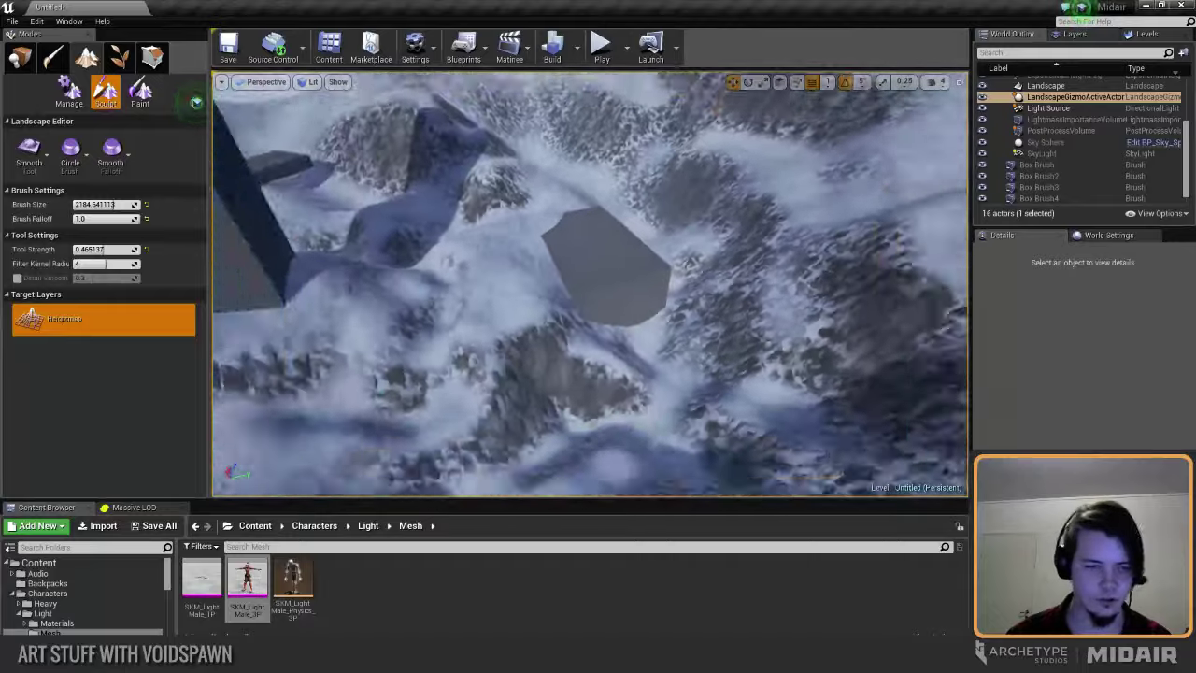
right_drag(804, 266, 774, 248)
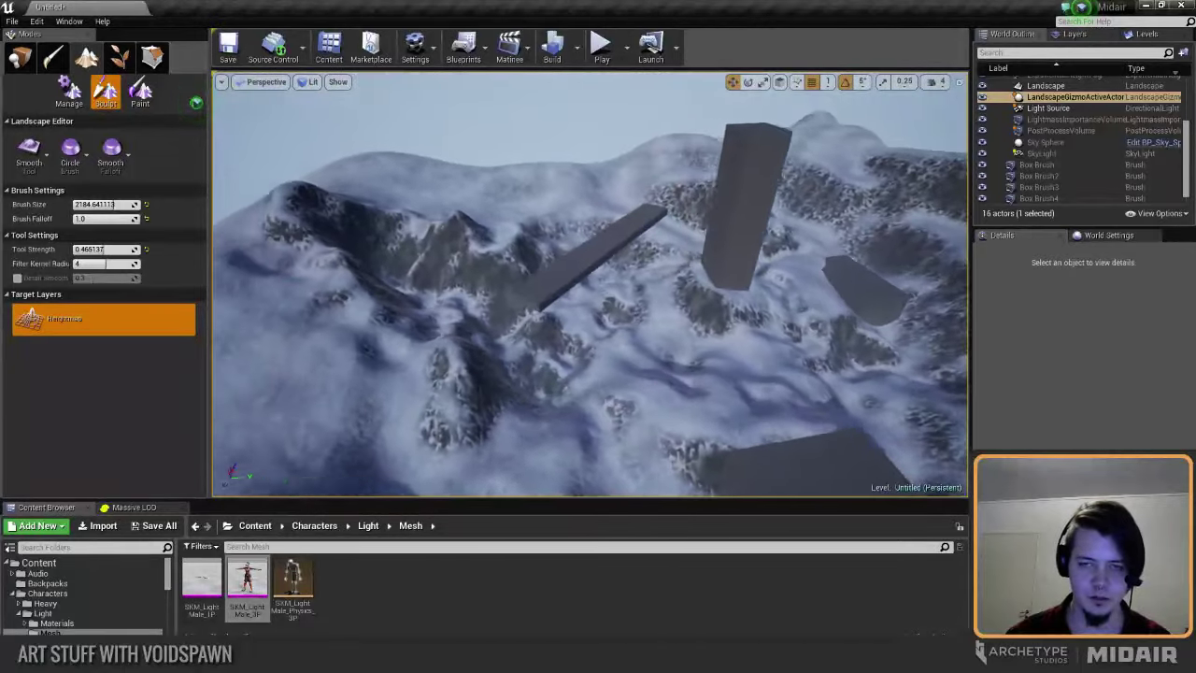
Step: Return to placement mode and move the long narrow box brush outward across the gully
mouse_move(662, 248)
right_down()
mouse_move(654, 271)
mouse_move(687, 234)
right_up()
click(21, 62)
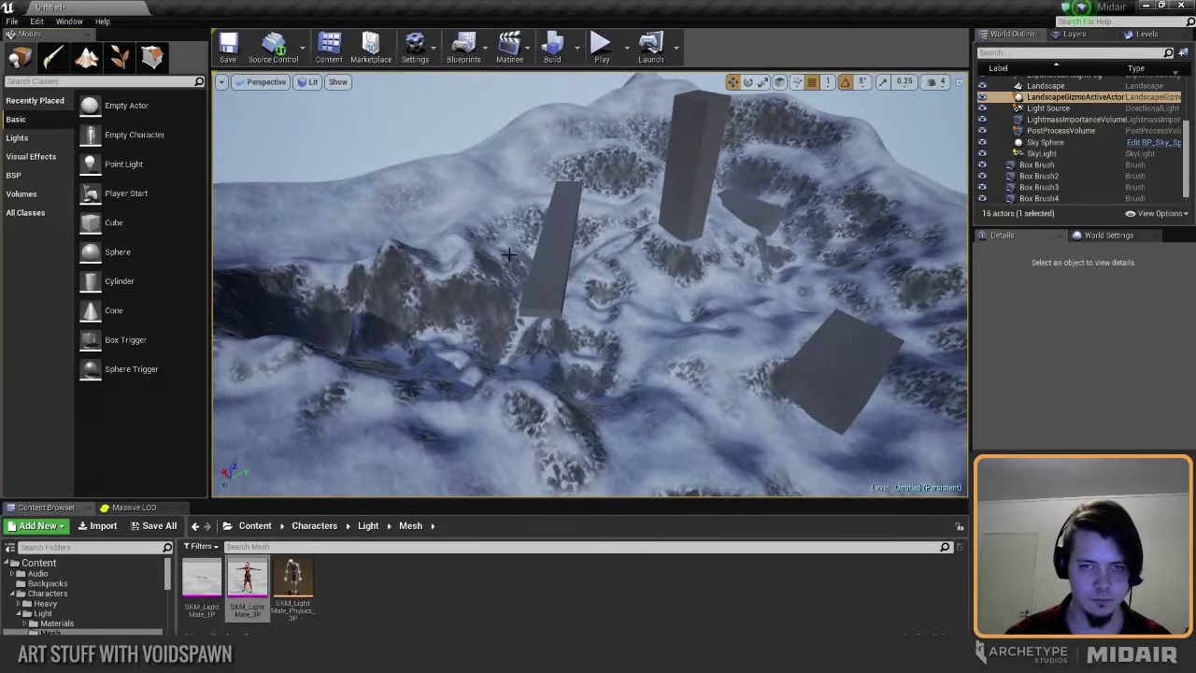
click(546, 263)
mouse_move(587, 233)
mouse_down()
mouse_move(495, 234)
mouse_move(455, 254)
mouse_up()
Step: Resume landscape editing with the Sculpt tool and reshape the gully around the long box brush's outer end, undoing an unwanted stroke
click(98, 61)
right_drag(471, 313, 398, 379)
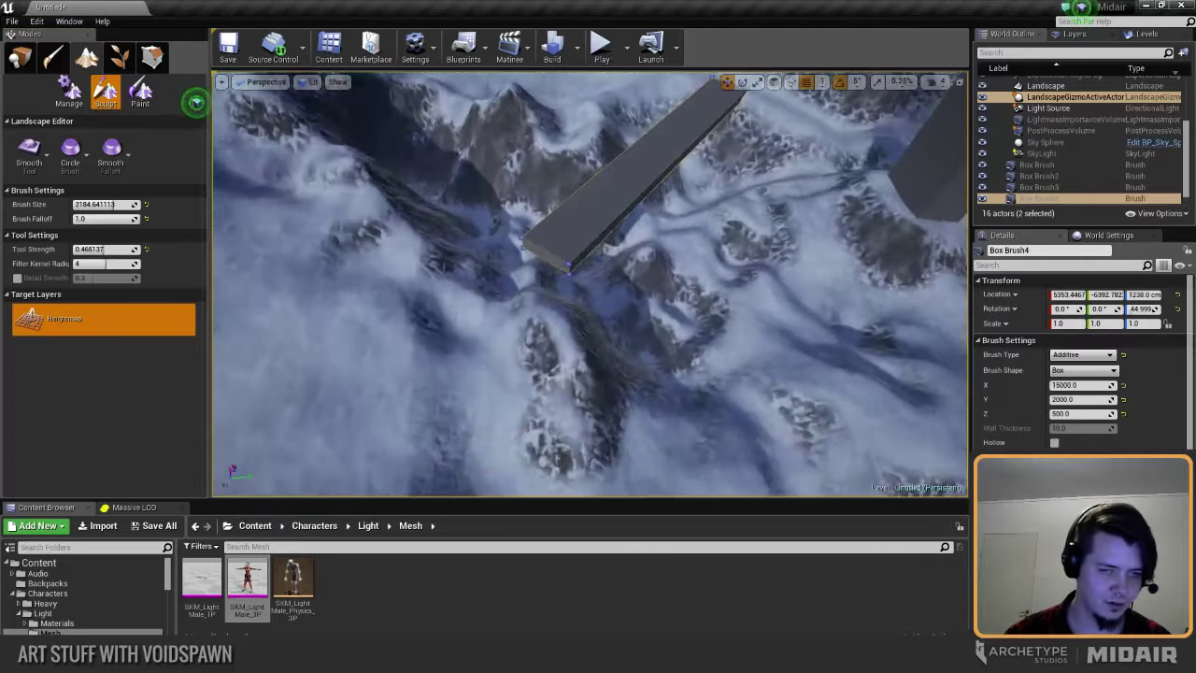
right_drag(595, 312, 497, 292)
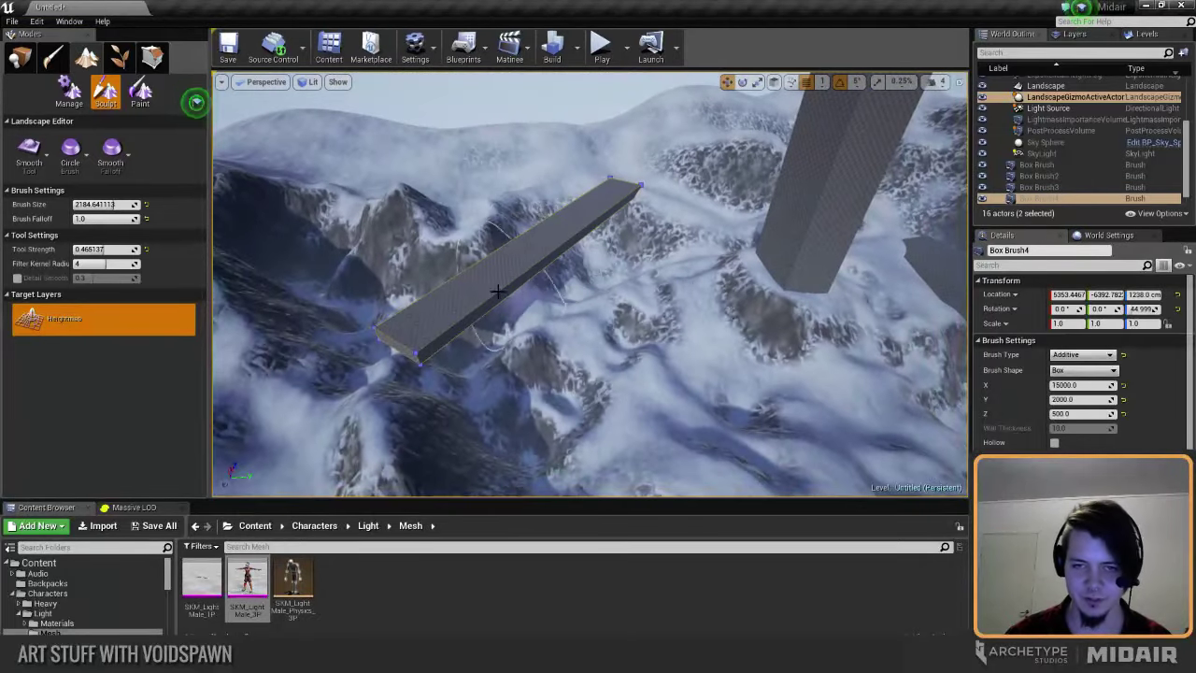
click(30, 152)
click(46, 209)
mouse_move(455, 402)
right_down()
mouse_move(482, 364)
mouse_move(411, 332)
mouse_move(291, 309)
right_up()
key(ctrl+z)
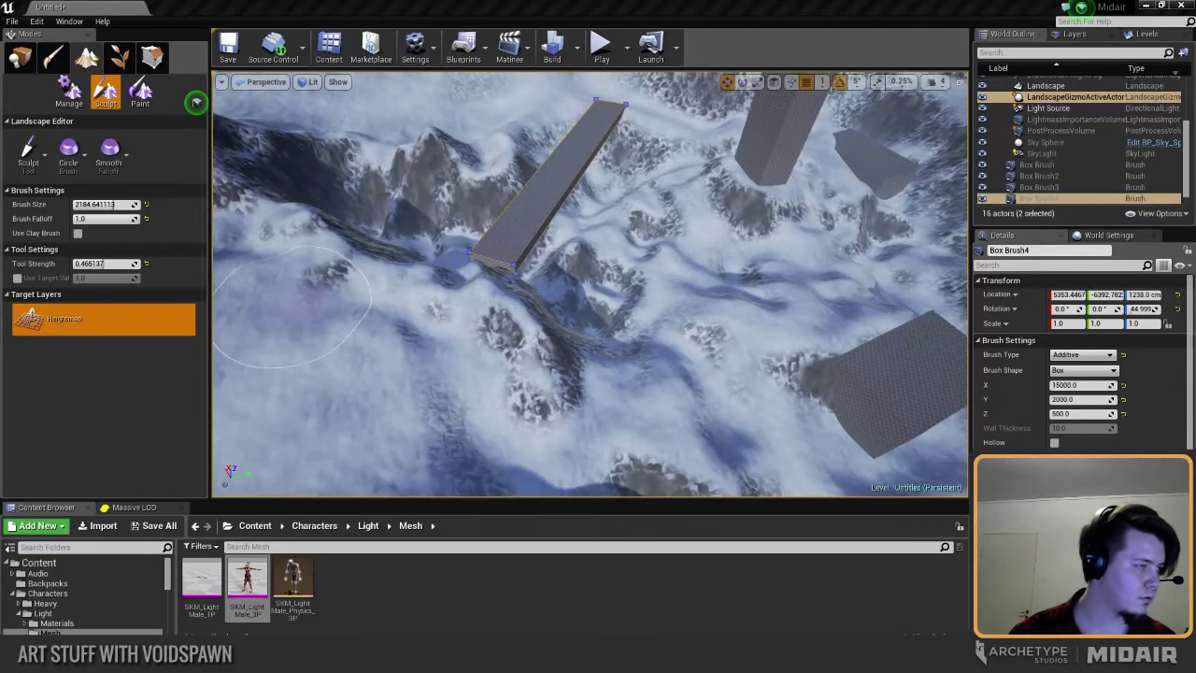
mouse_move(538, 326)
right_down()
mouse_move(505, 304)
mouse_move(479, 310)
mouse_move(491, 282)
mouse_move(505, 305)
mouse_move(501, 290)
right_up()
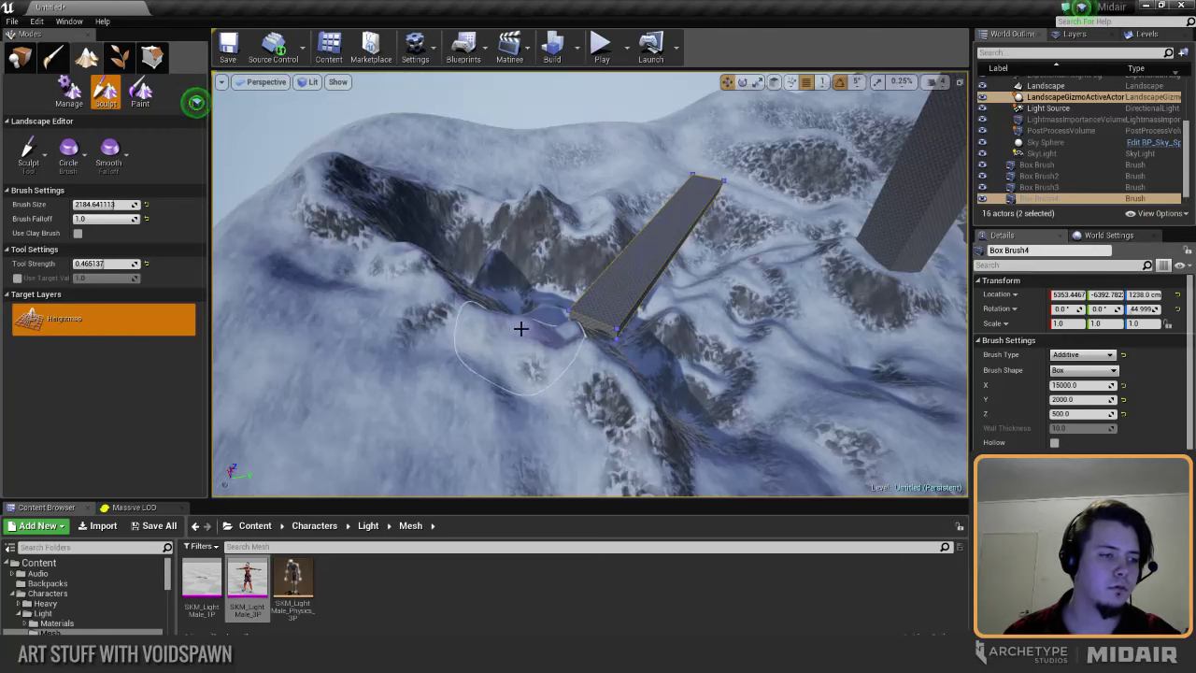
mouse_move(549, 312)
right_down()
mouse_move(502, 307)
mouse_move(495, 293)
mouse_move(498, 306)
right_up()
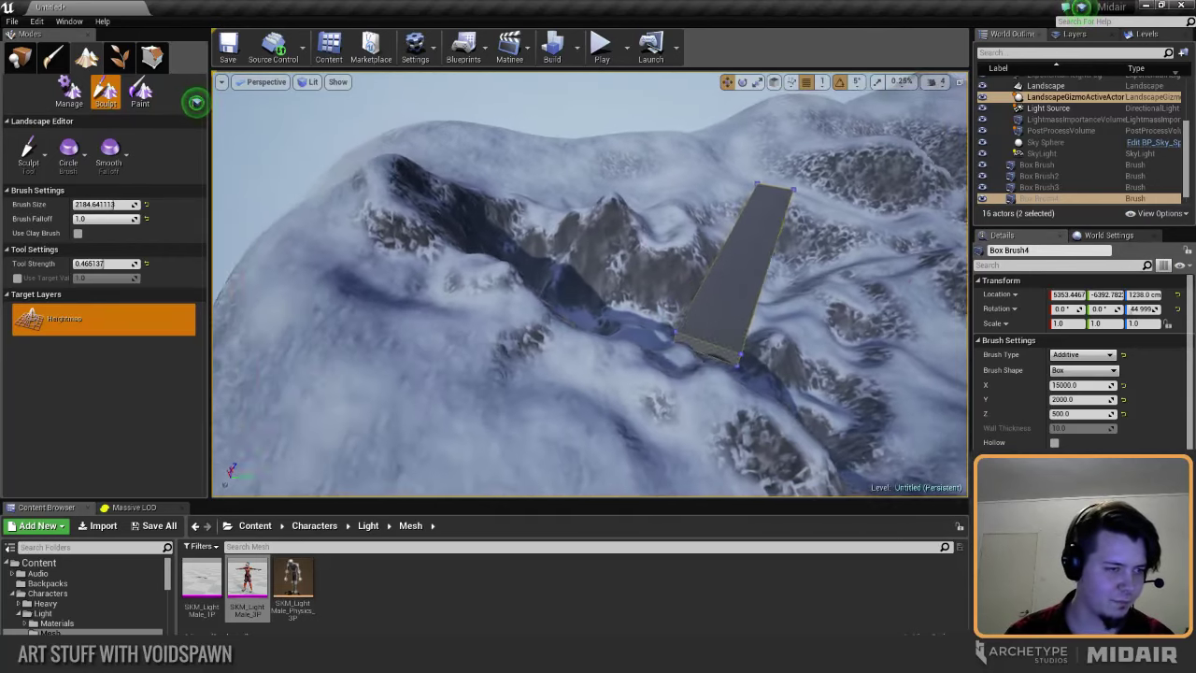
key(Right)
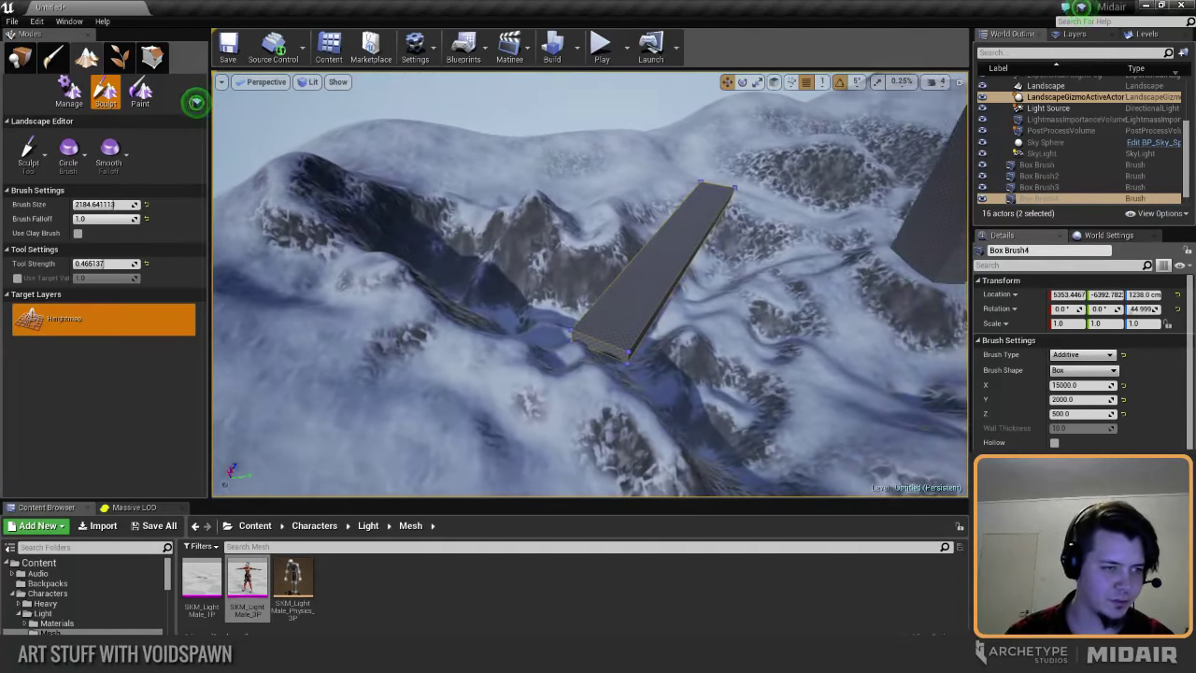
Step: Sculpt the cliff and gully terrain around and beneath the outer end of the long box brush
mouse_move(534, 310)
right_down()
mouse_move(535, 322)
mouse_move(543, 262)
right_up()
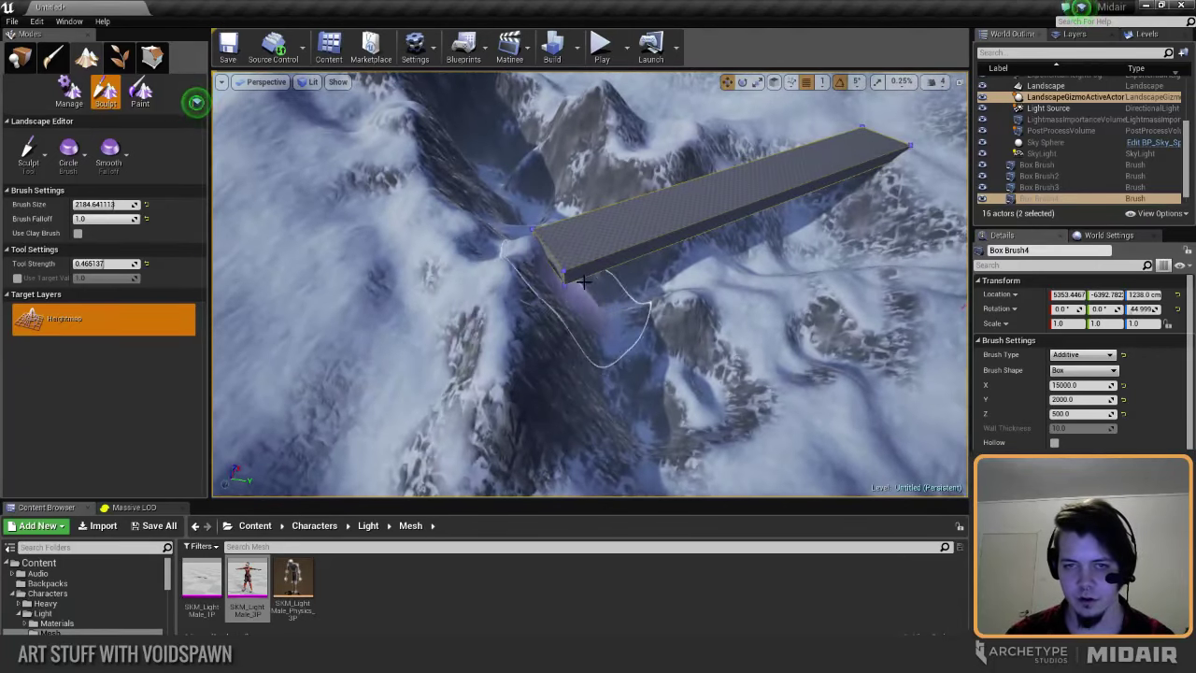
mouse_move(619, 301)
right_down()
mouse_move(601, 276)
mouse_move(630, 245)
mouse_move(547, 290)
right_up()
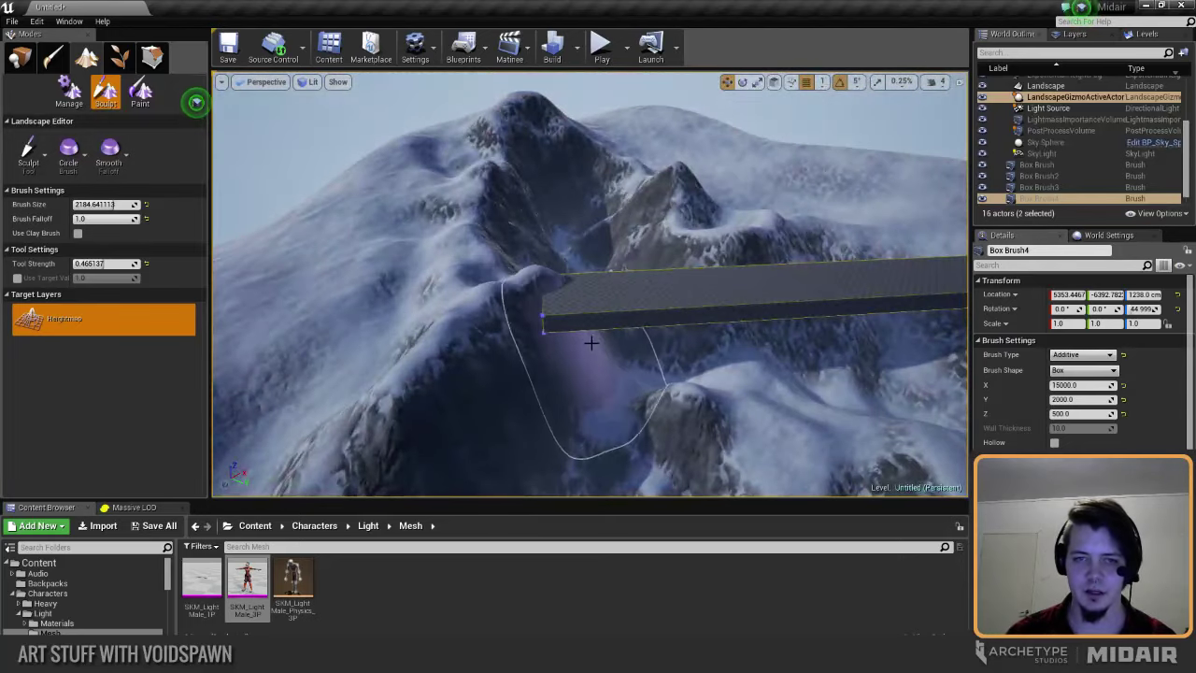
right_drag(591, 344, 670, 335)
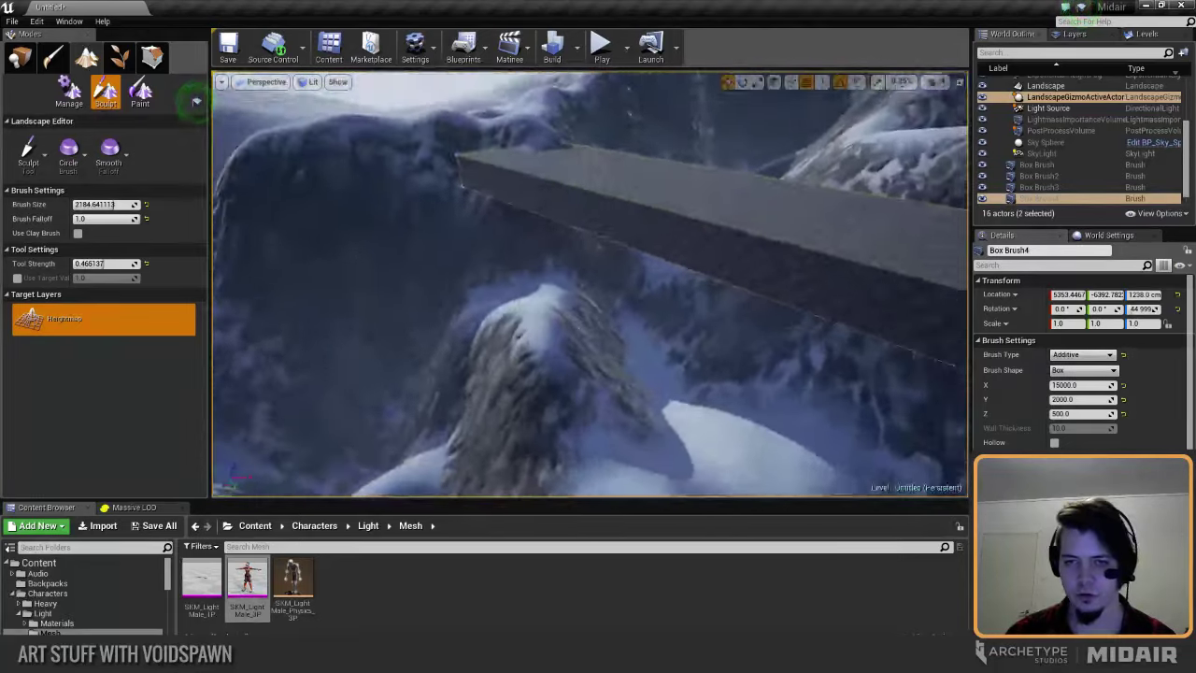
right_drag(599, 290, 619, 329)
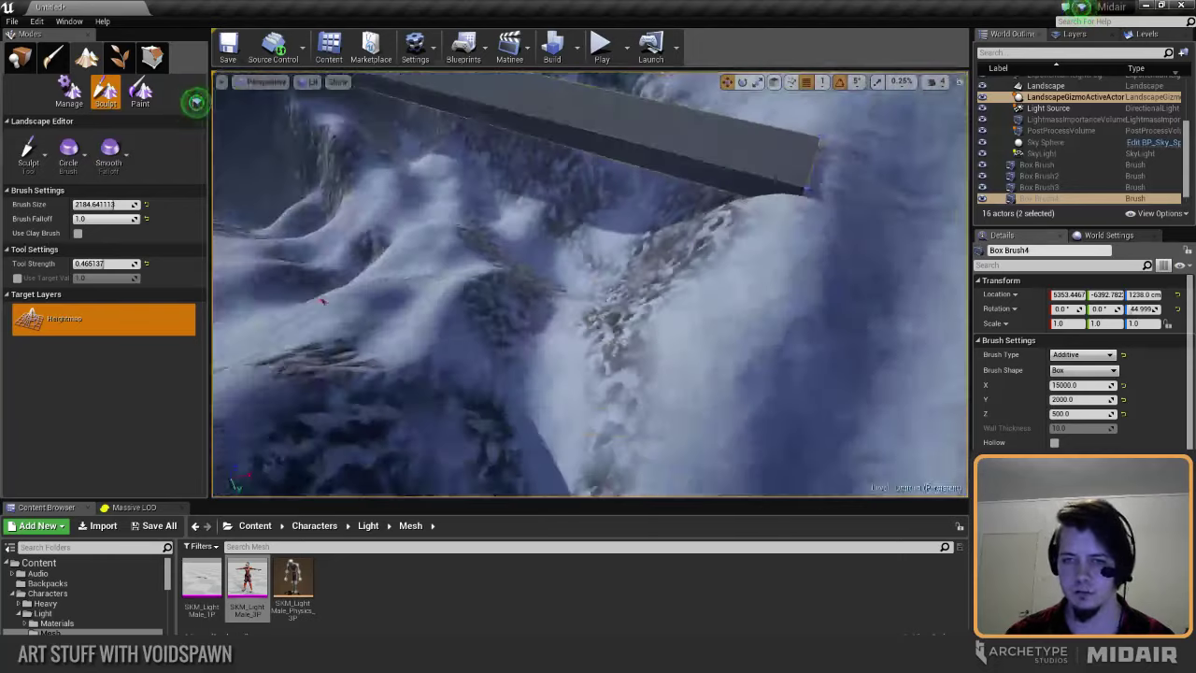
Step: Build up and reshape the snowy ridge where the long box brush's opposite end meets the slope
right_drag(687, 302, 711, 290)
drag(686, 301, 632, 290)
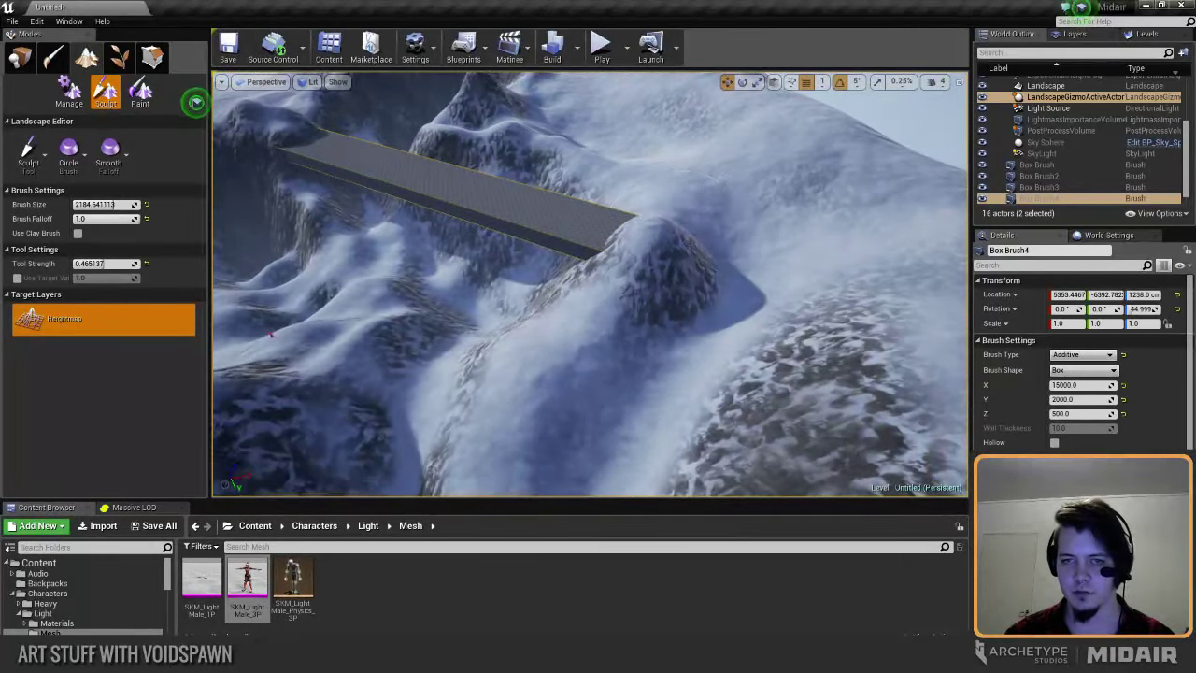
right_drag(670, 221, 598, 261)
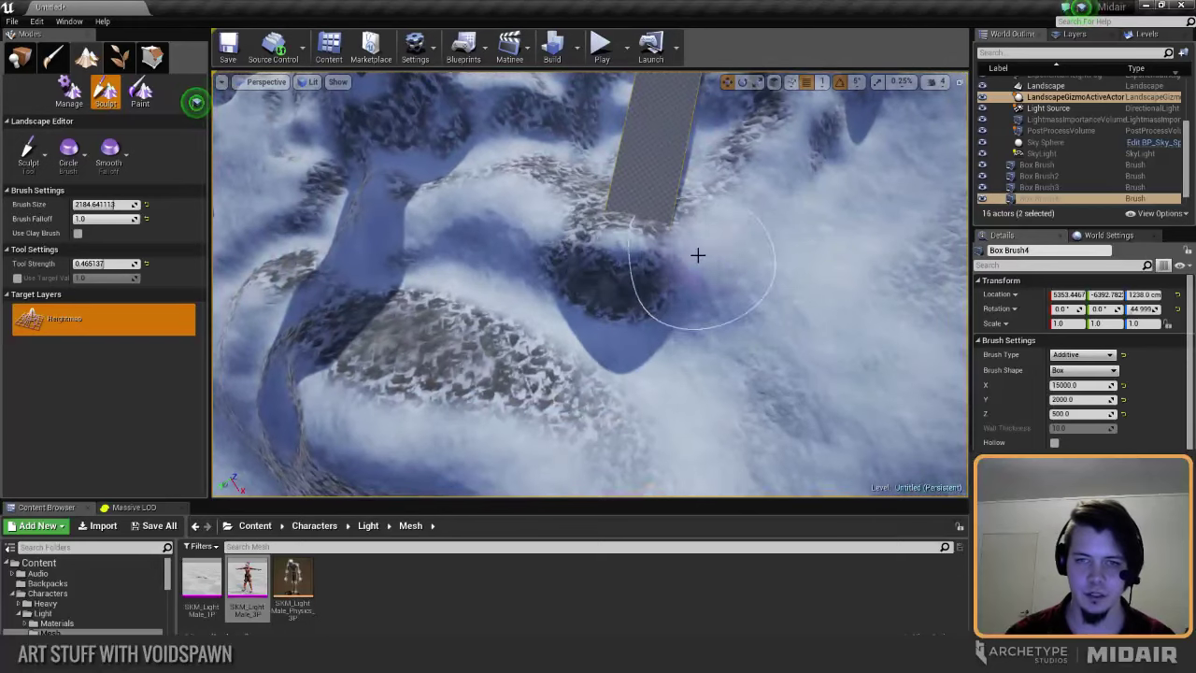
mouse_move(675, 251)
right_down()
mouse_move(617, 305)
mouse_move(641, 317)
right_up()
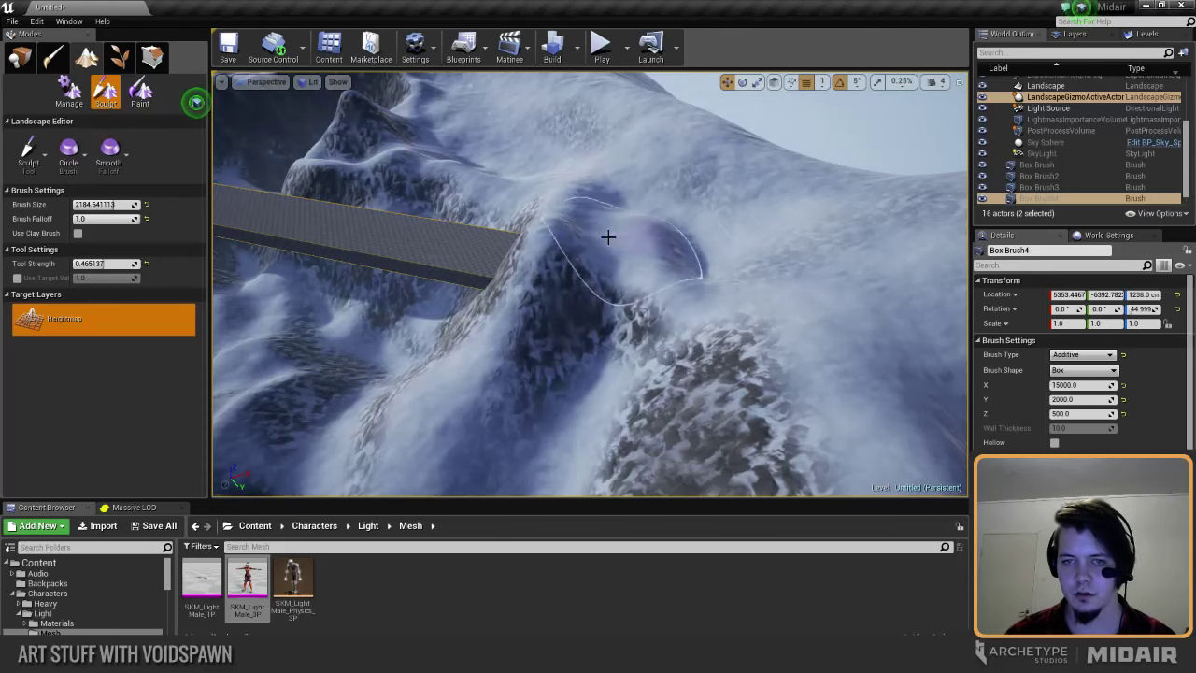
right_drag(673, 224, 673, 224)
right_drag(433, 243, 433, 243)
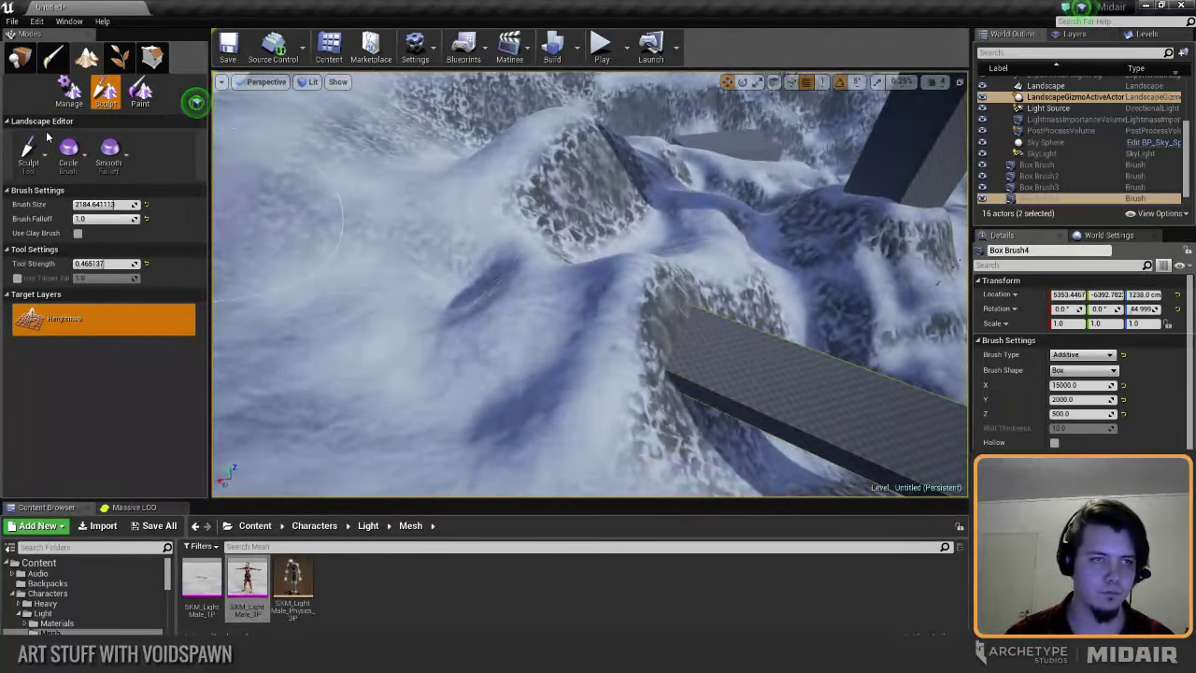
Step: Switch the landscape sculpting tool to Smooth and soften the ridge around the end of the long box brush
click(19, 58)
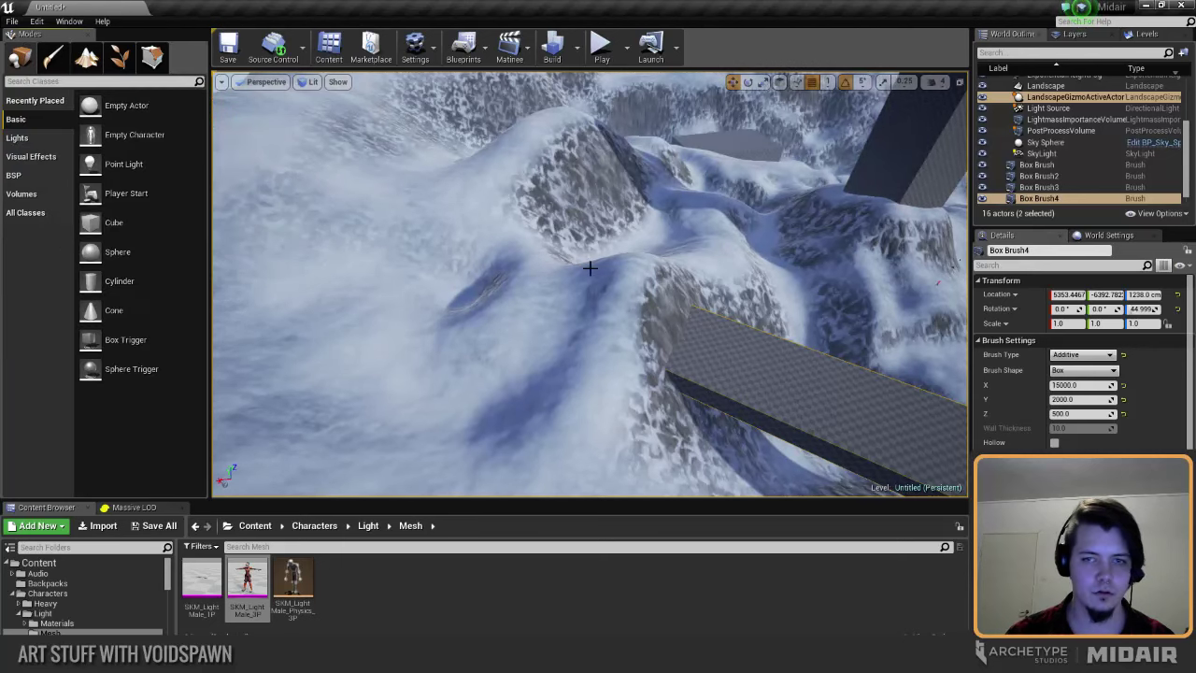
click(90, 62)
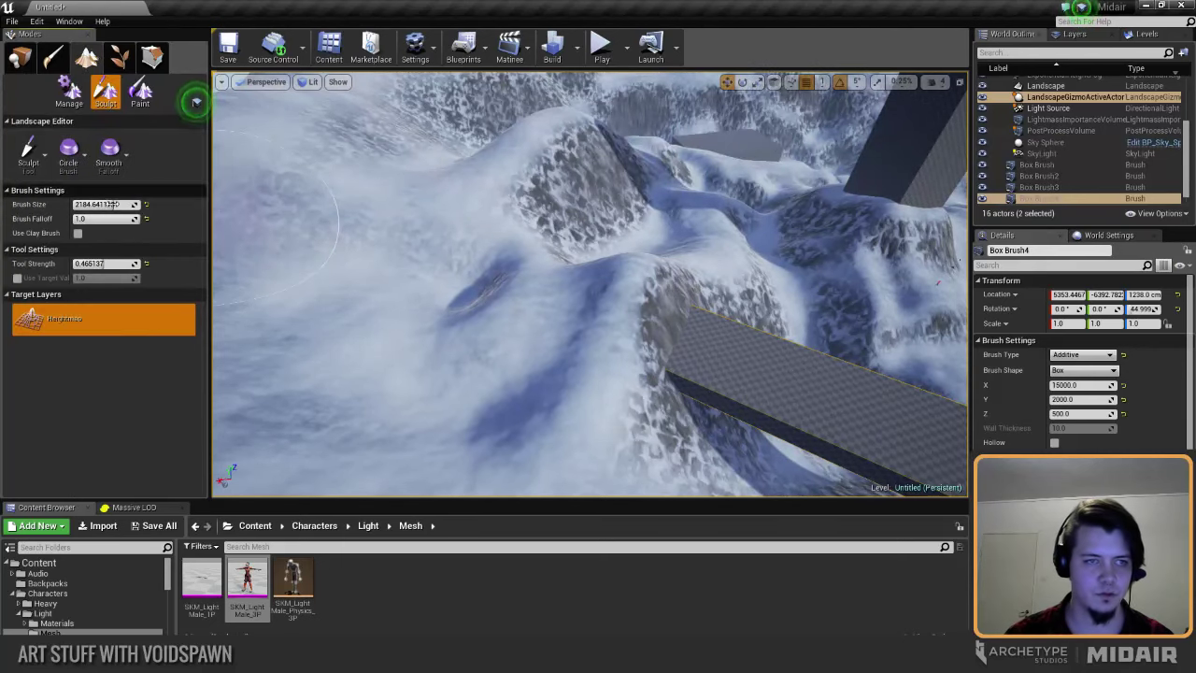
click(29, 149)
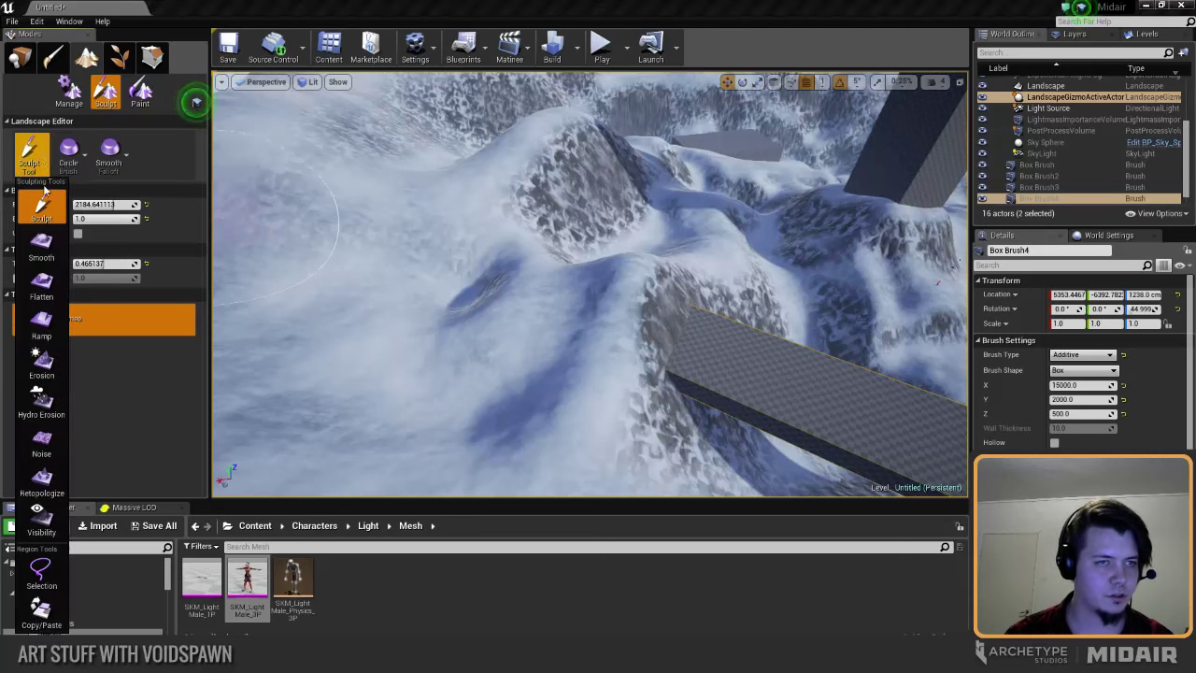
click(43, 239)
mouse_move(620, 277)
mouse_down()
mouse_move(638, 294)
mouse_move(670, 278)
mouse_up()
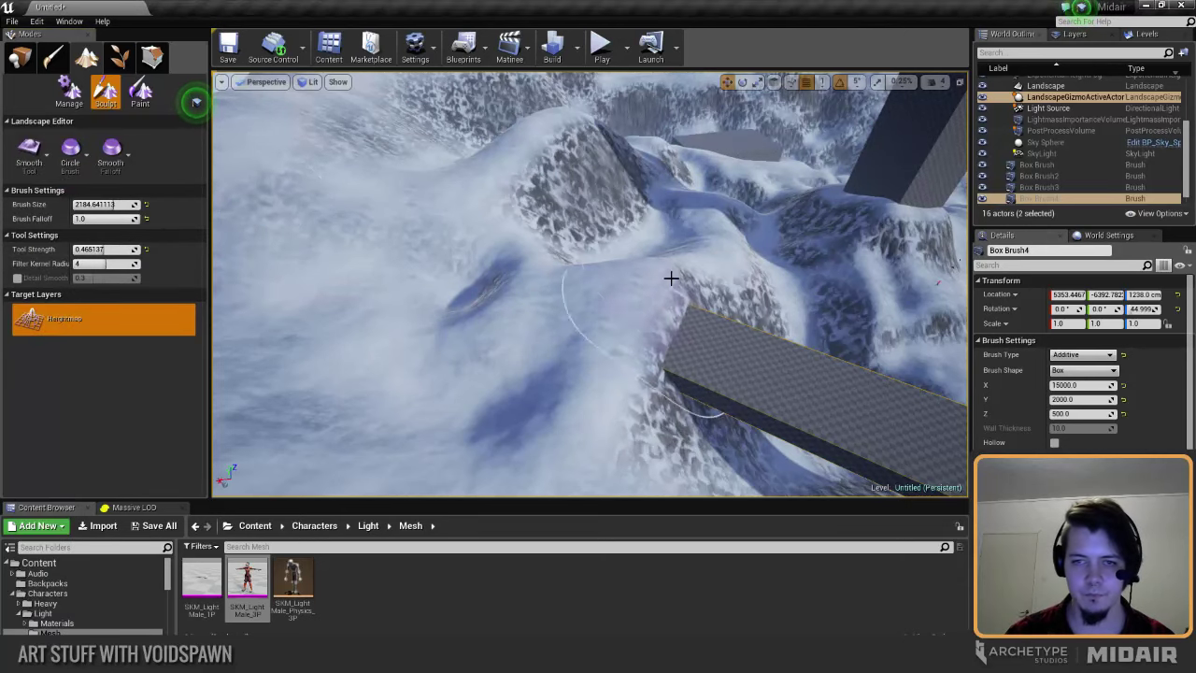
key(w)
right_drag(670, 277, 748, 322)
mouse_move(526, 264)
mouse_down()
mouse_move(502, 195)
mouse_move(518, 169)
mouse_up()
right_drag(589, 247, 589, 246)
right_drag(693, 353, 692, 352)
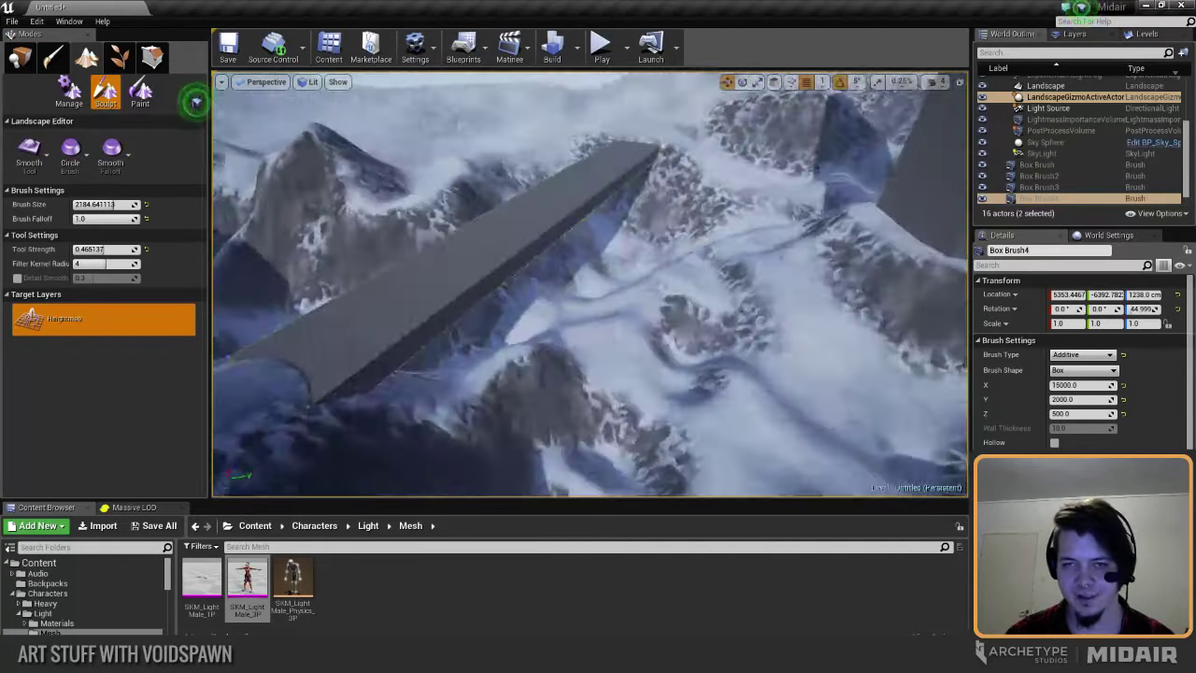
Step: Switch the landscape tool back to Sculpt and reshape the terrain alongside the long box brush
right_drag(590, 284, 504, 281)
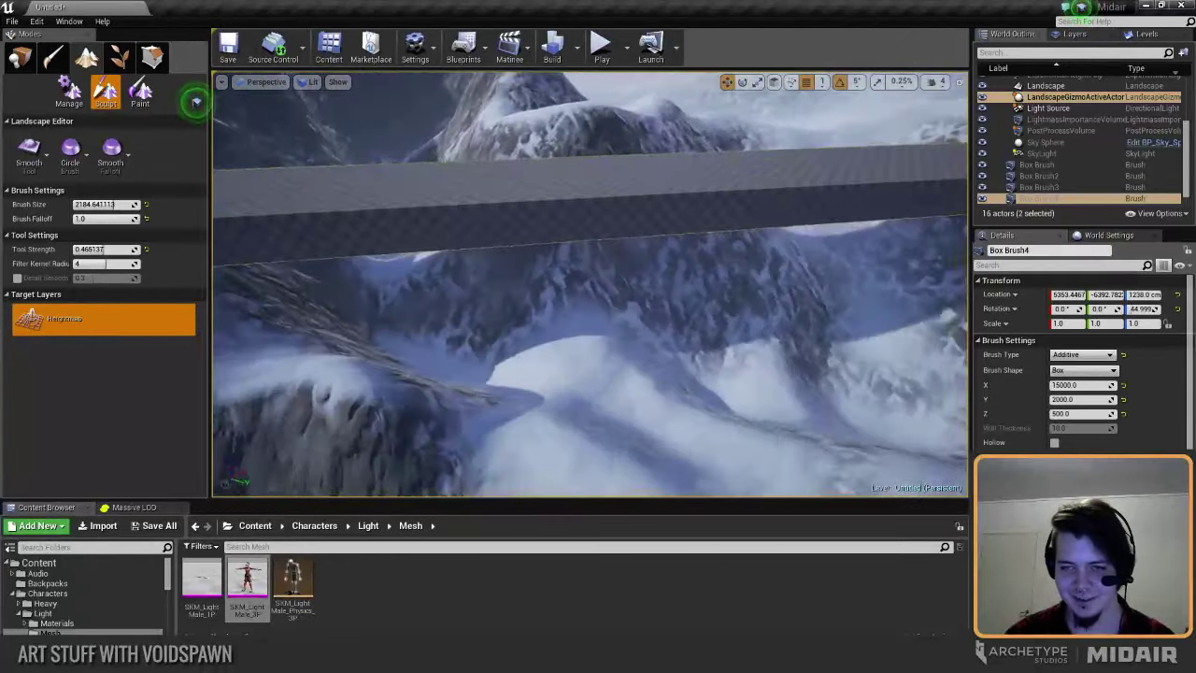
right_drag(591, 284, 692, 277)
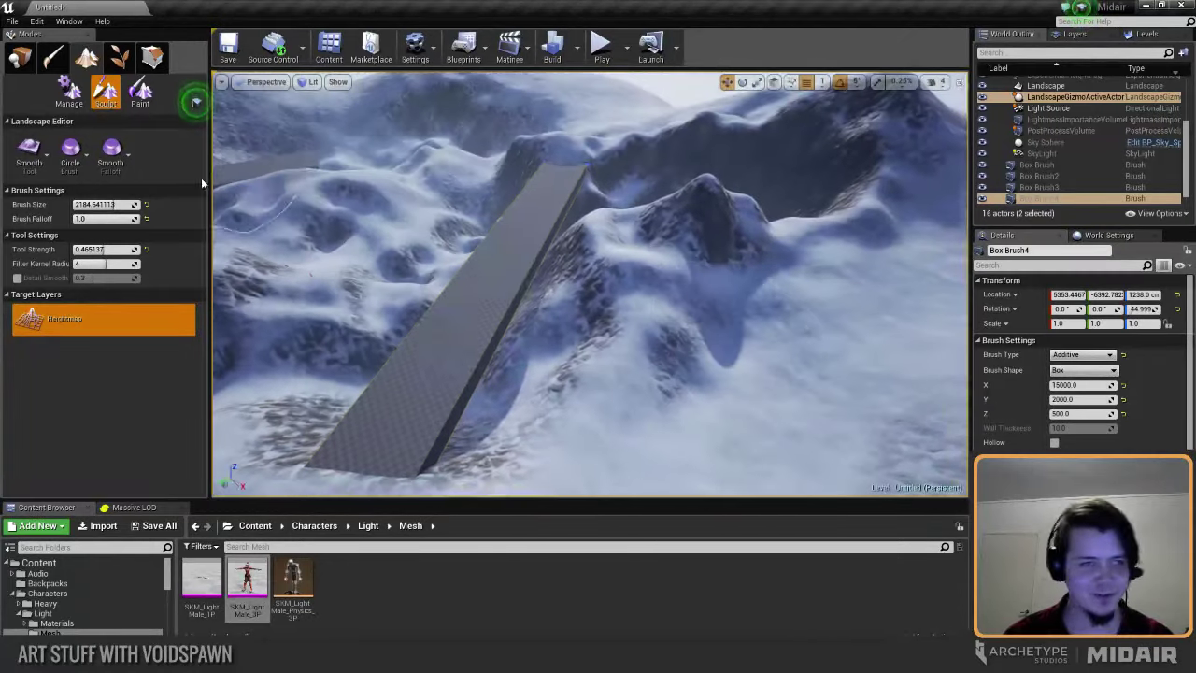
click(28, 150)
click(32, 147)
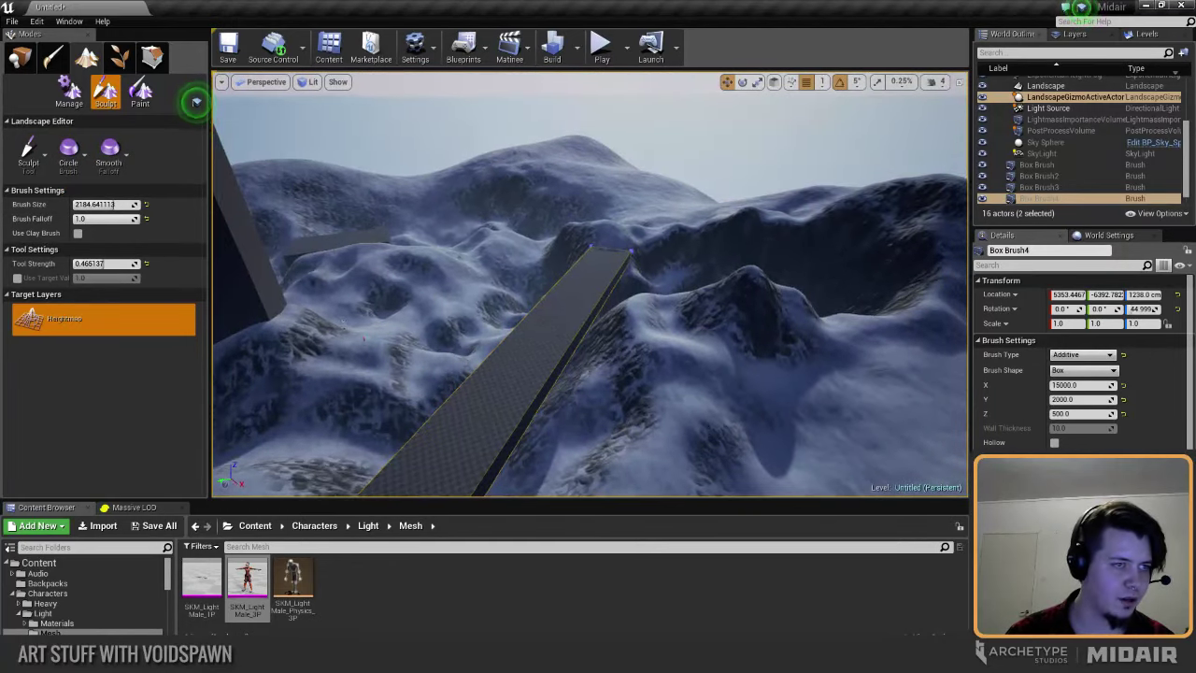
mouse_move(591, 284)
right_down()
mouse_move(603, 290)
mouse_move(598, 374)
right_up()
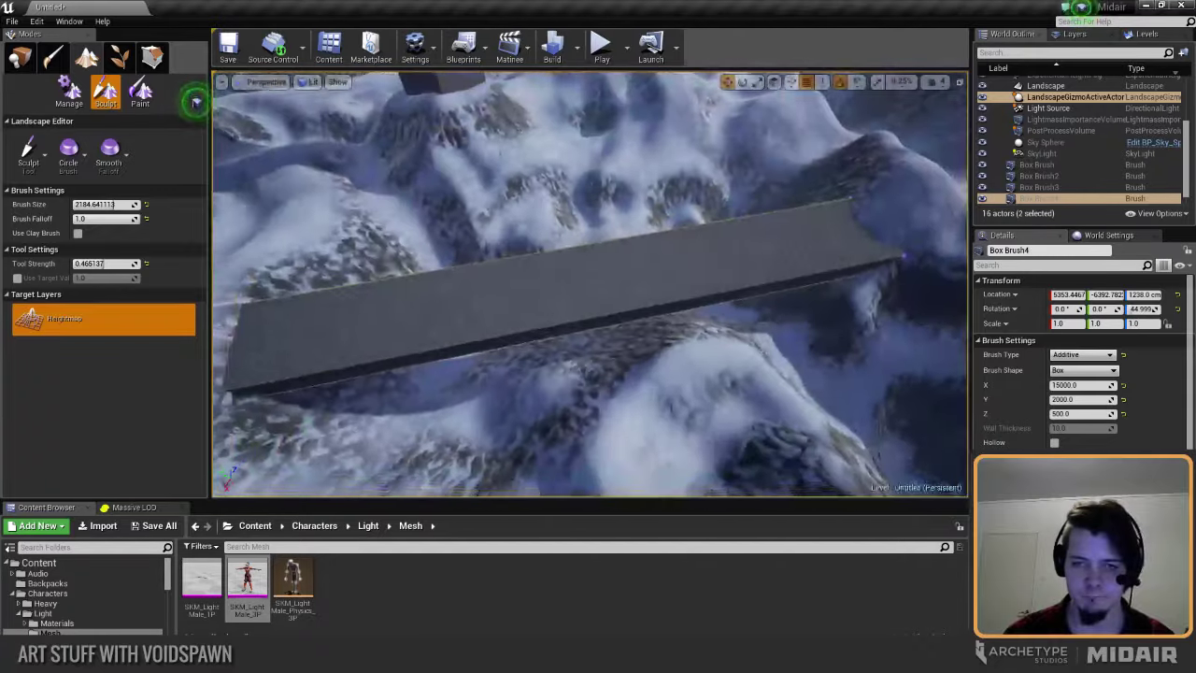
mouse_move(505, 211)
right_down()
mouse_move(430, 209)
mouse_move(477, 203)
mouse_move(580, 140)
mouse_move(571, 164)
right_up()
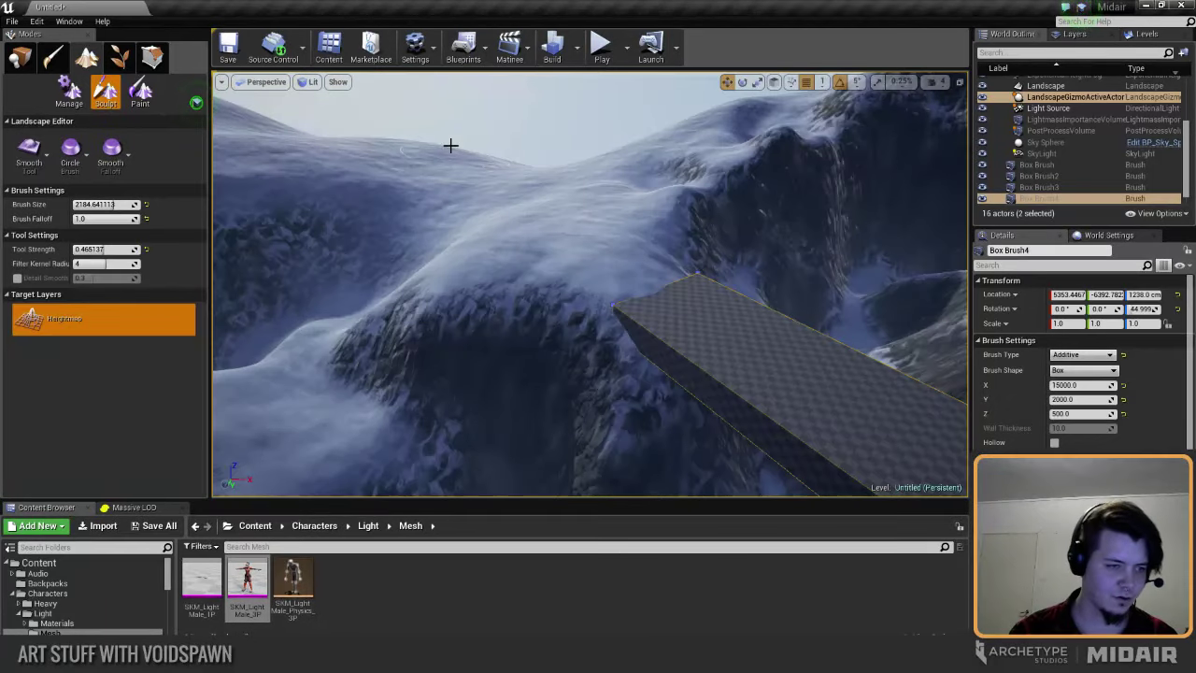
Step: Play-test the level full screen, check the player loadout screen, and return to the editor
right_drag(450, 146, 459, 158)
key(alt+p)
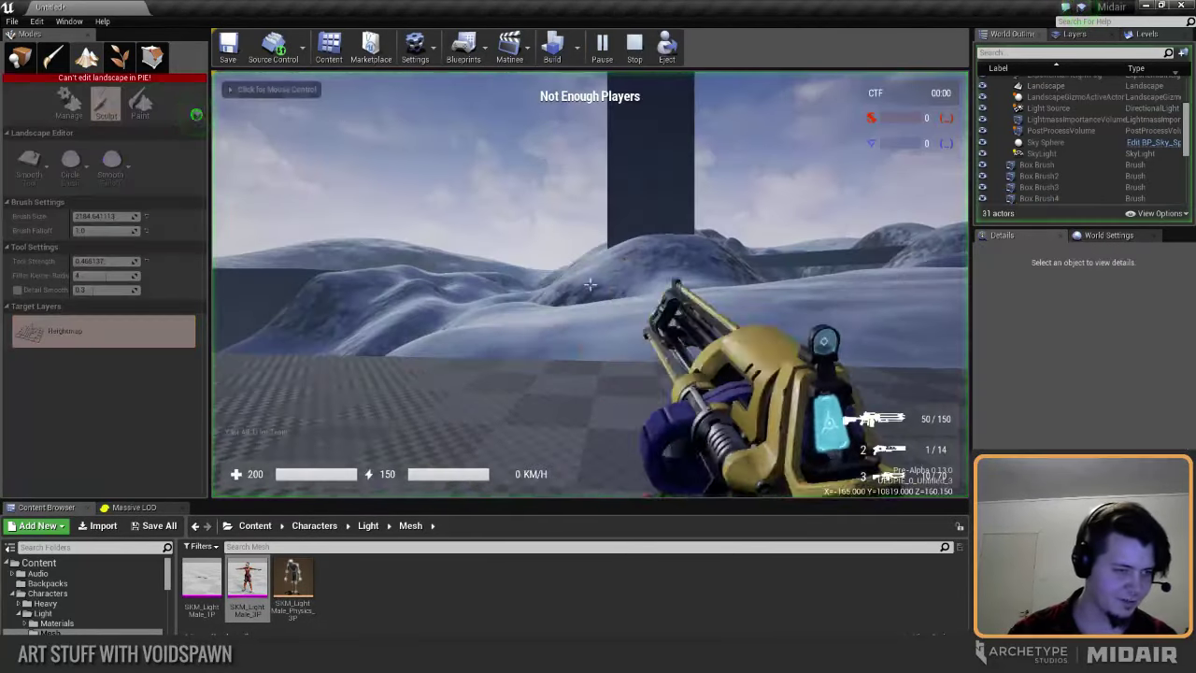
click(590, 283)
key(d)
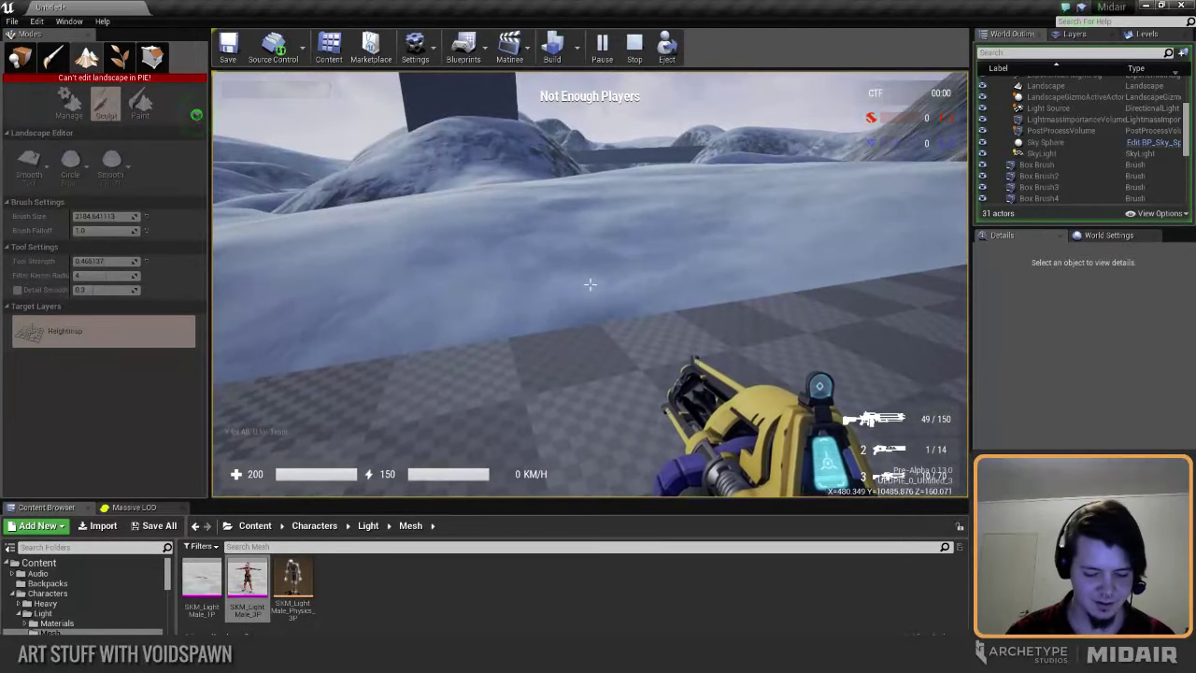
key(F11)
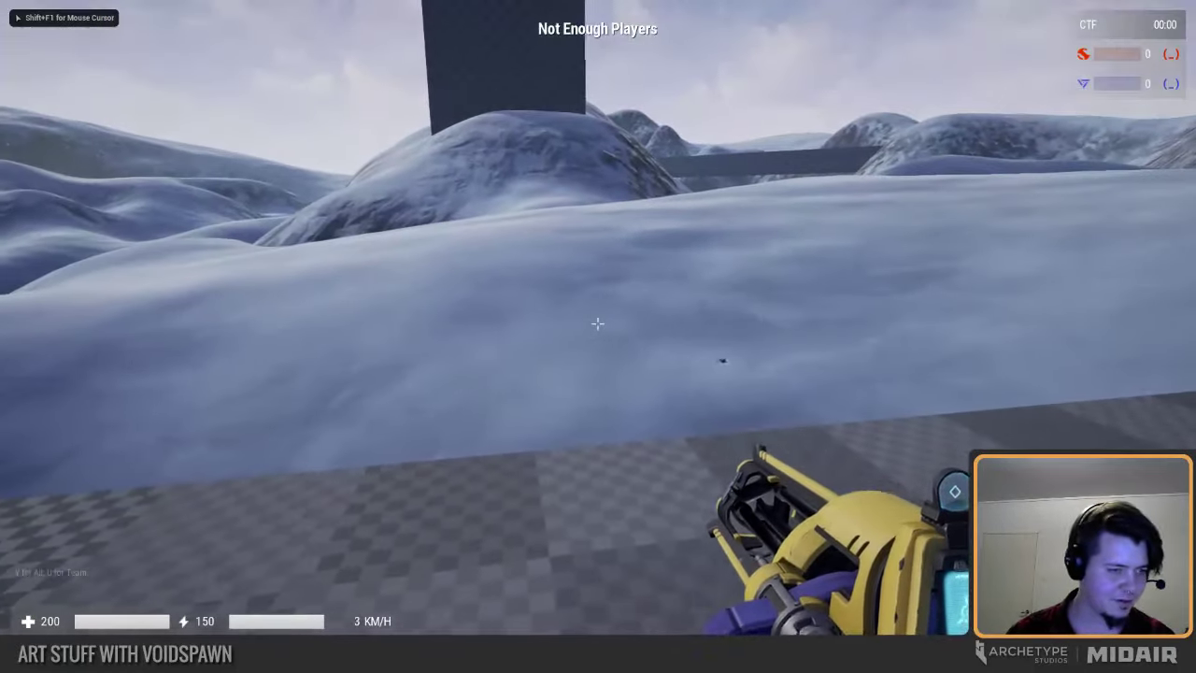
key(l)
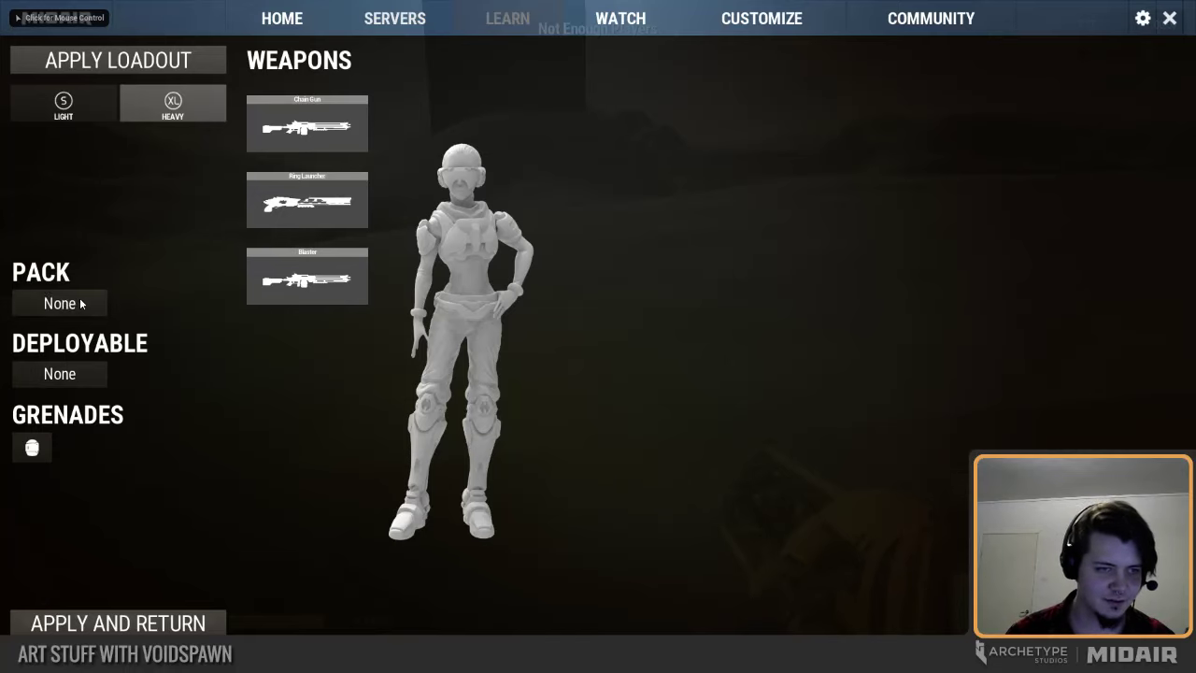
key(Escape)
Step: Sculpt the snowy ridge and slope around the point where the long box brush runs into the mountainside
mouse_move(633, 241)
right_down()
mouse_move(579, 225)
mouse_move(578, 178)
mouse_move(608, 253)
mouse_move(645, 290)
mouse_move(582, 300)
right_up()
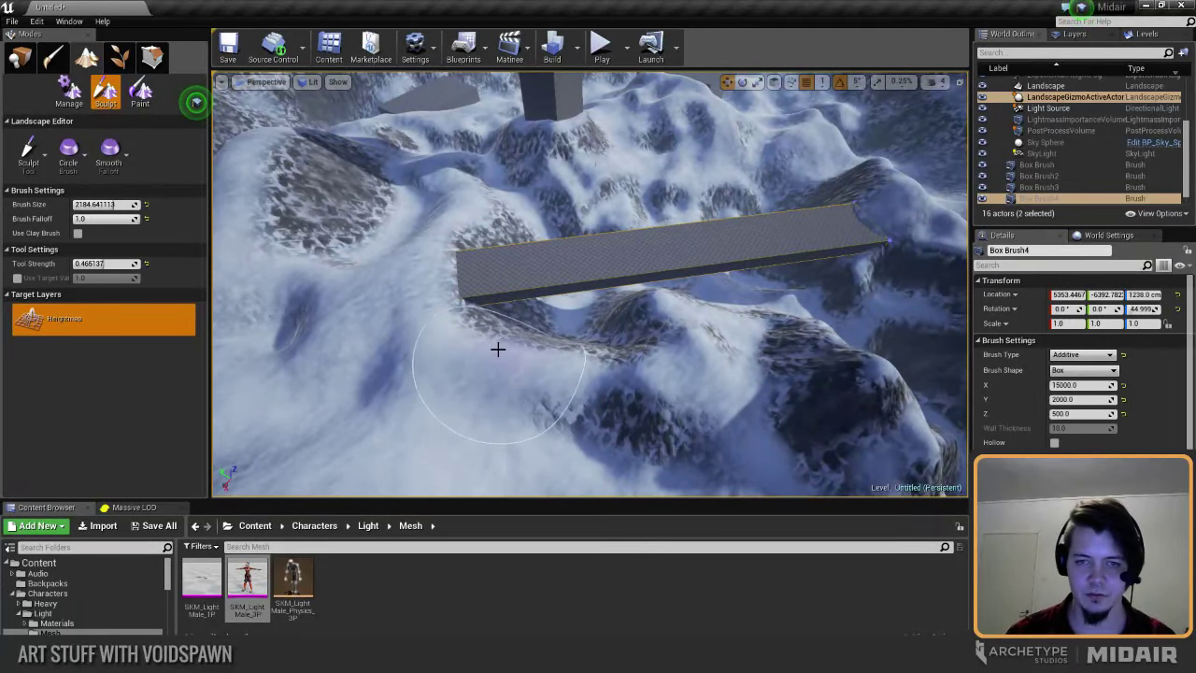
mouse_move(424, 405)
right_down()
mouse_move(458, 397)
mouse_move(518, 339)
mouse_move(528, 341)
mouse_move(496, 355)
mouse_move(525, 361)
right_up()
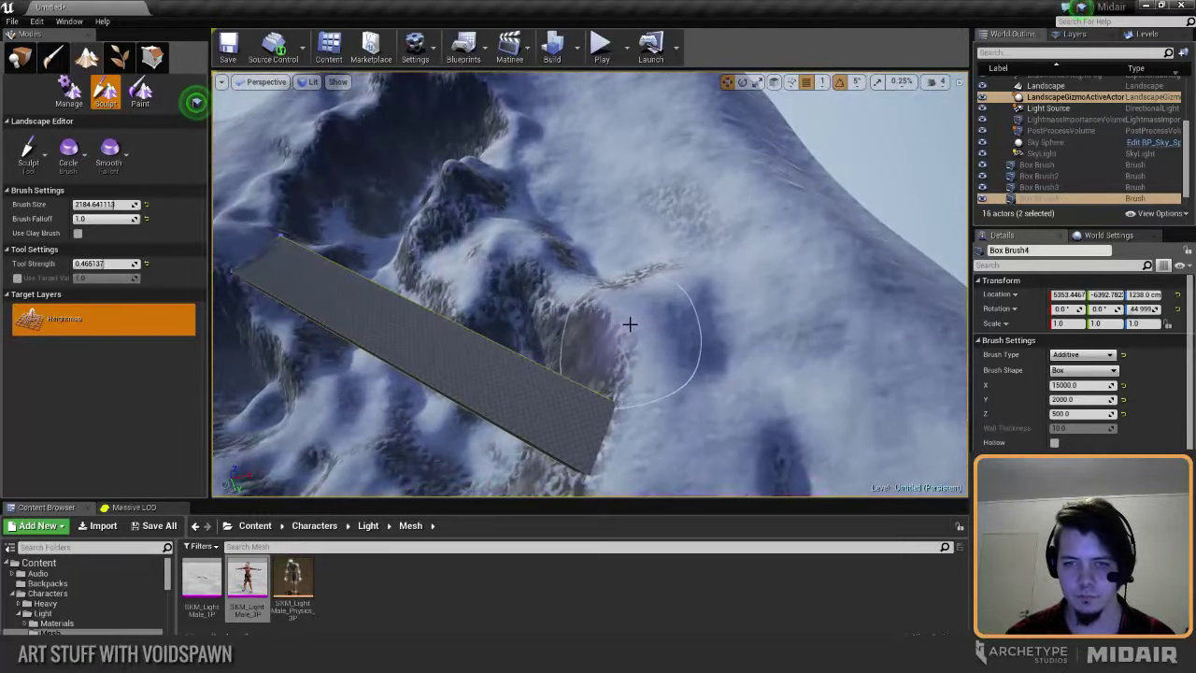
right_drag(630, 261, 639, 215)
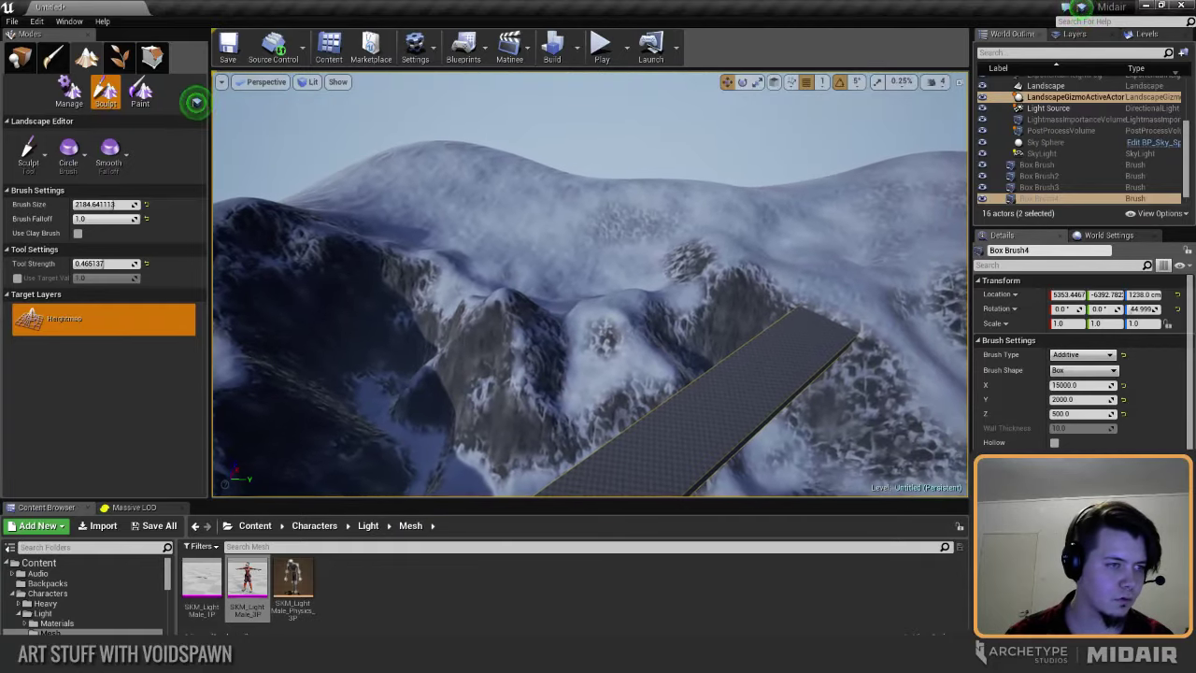
mouse_move(617, 262)
right_down()
mouse_move(660, 297)
mouse_move(590, 251)
mouse_move(605, 233)
mouse_move(603, 187)
right_up()
mouse_move(590, 284)
right_down()
mouse_move(609, 294)
mouse_move(611, 323)
mouse_move(607, 288)
mouse_move(590, 275)
right_up()
right_drag(602, 187, 609, 345)
right_drag(585, 307, 665, 298)
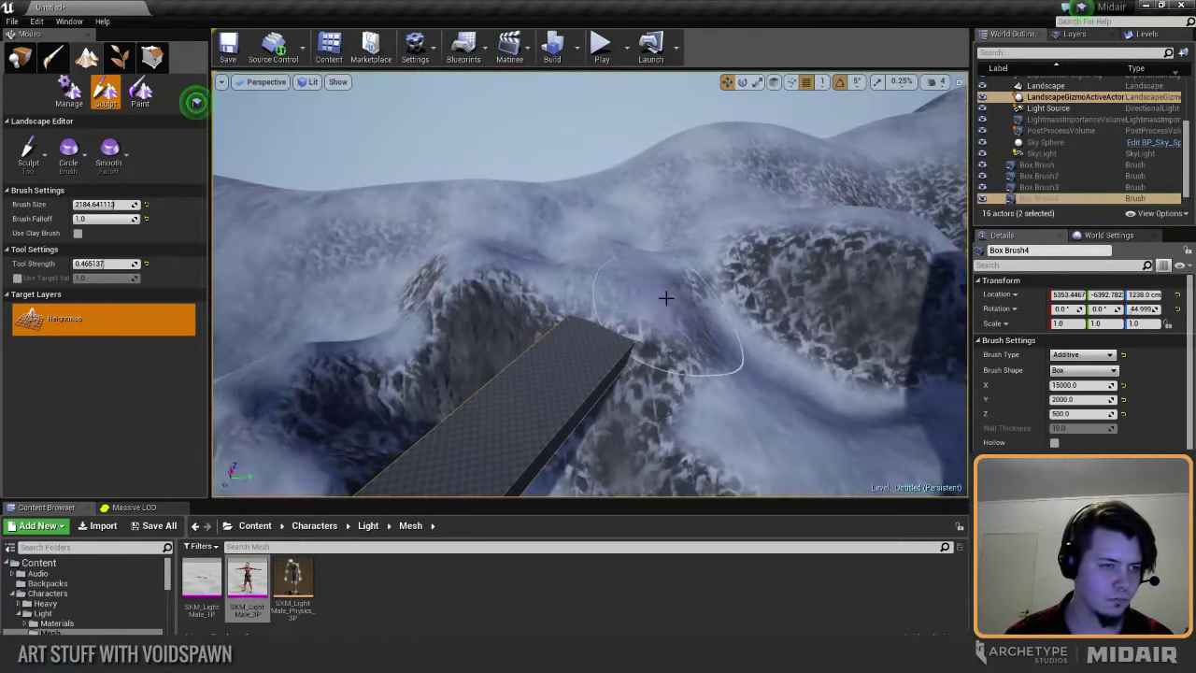
Step: Sculpt the cliff face and the mountain slope behind it at the outer end of the long box brush
mouse_move(457, 279)
right_down()
mouse_move(468, 303)
mouse_move(533, 341)
mouse_move(579, 323)
right_up()
right_drag(463, 355, 569, 342)
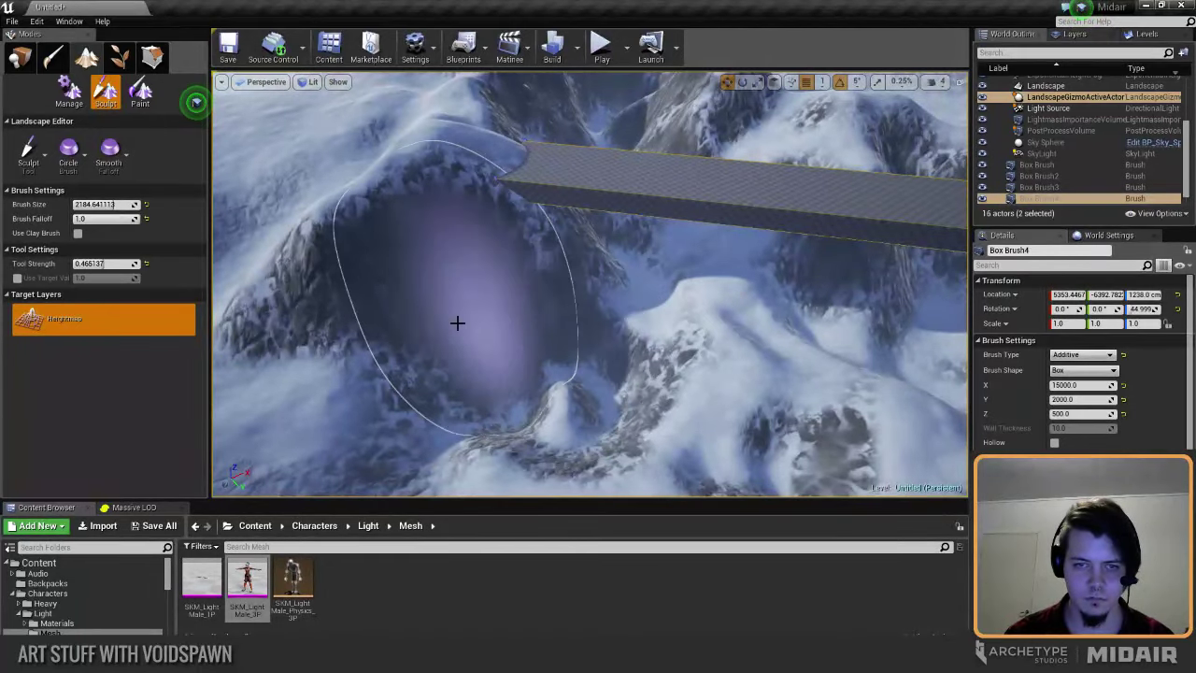
right_drag(351, 278, 486, 282)
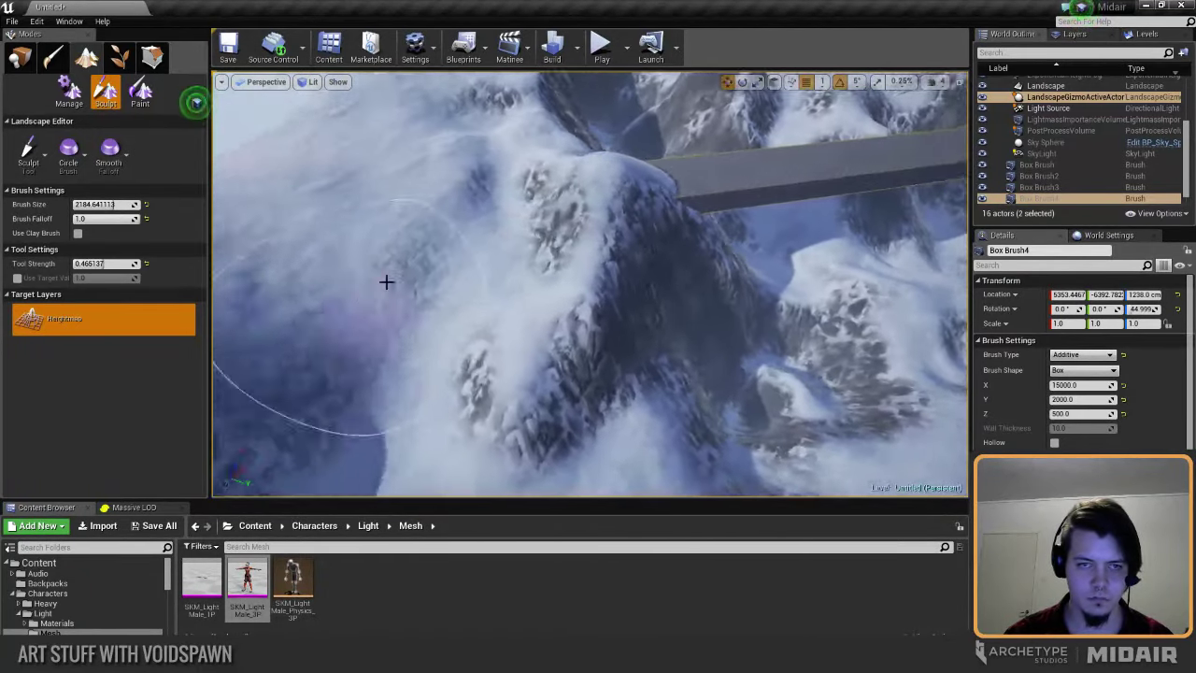
right_drag(572, 229, 617, 187)
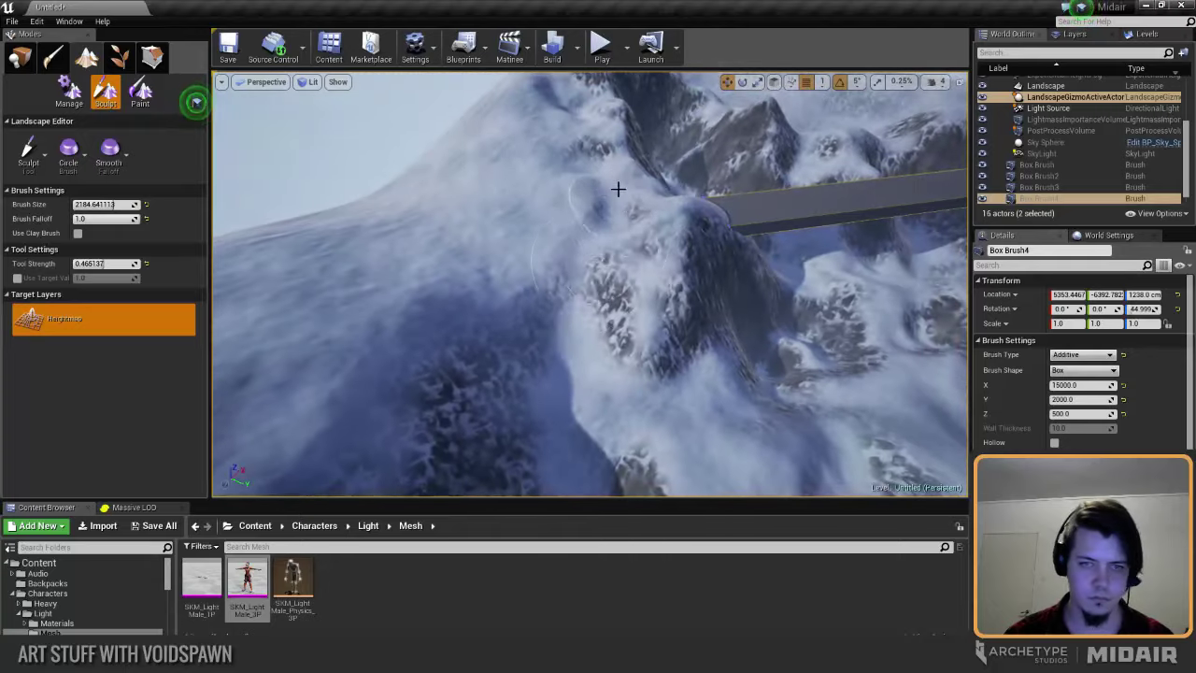
right_drag(625, 244, 577, 233)
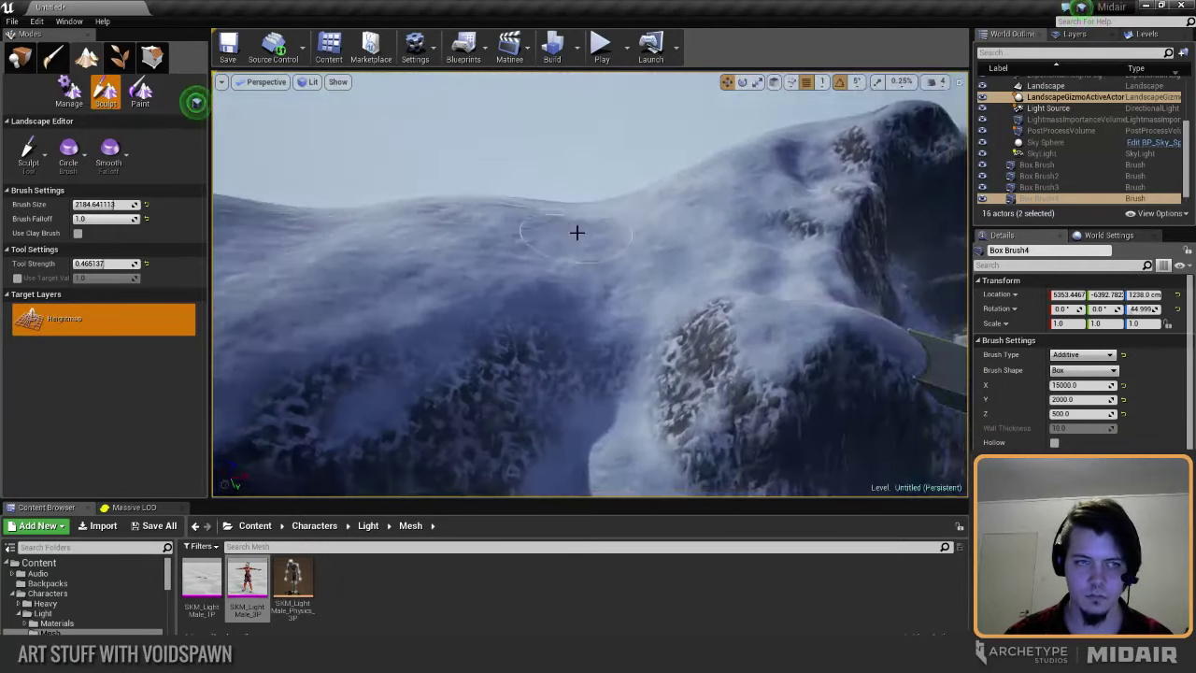
Step: Switch to the Smooth tool and soften the ridge above the cliff at the long box brush's outer end
click(28, 149)
click(42, 245)
right_drag(529, 272, 566, 282)
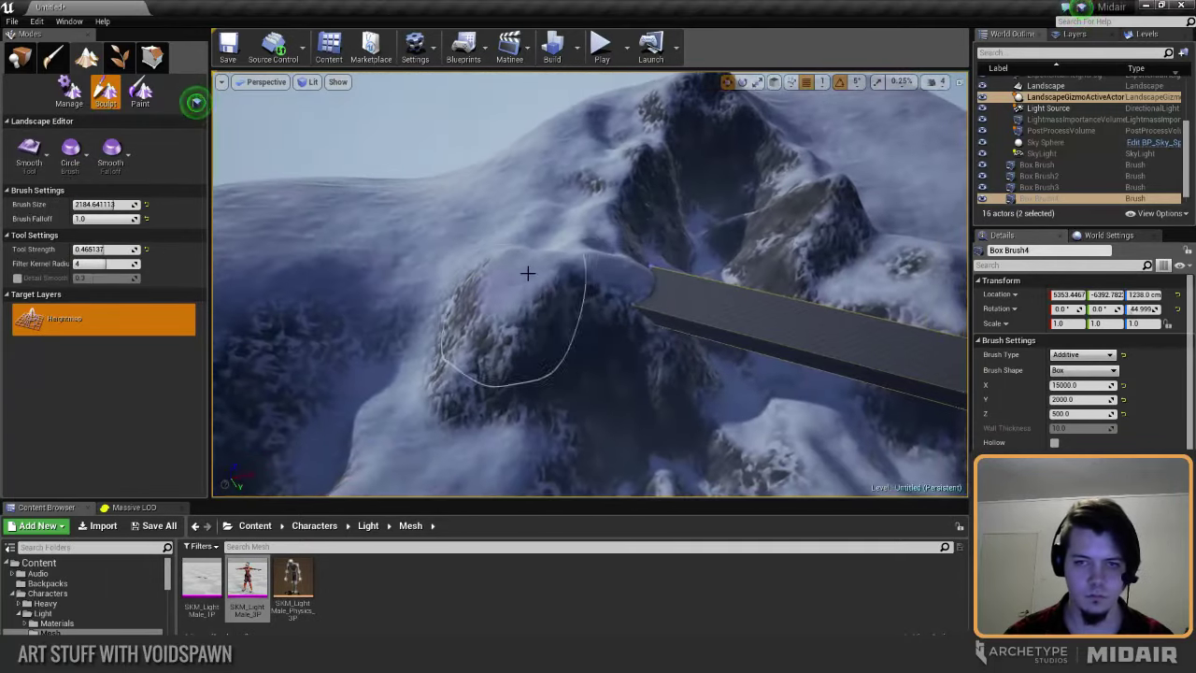
mouse_move(598, 265)
mouse_down()
mouse_move(611, 262)
mouse_move(593, 243)
mouse_move(623, 255)
mouse_up()
right_drag(623, 255, 589, 267)
mouse_move(550, 208)
mouse_down()
mouse_move(448, 139)
mouse_move(515, 128)
mouse_move(430, 140)
mouse_up()
right_drag(430, 139, 459, 158)
Step: Start a play test of the level, show it full screen, and open the player loadout screen
key(alt+p)
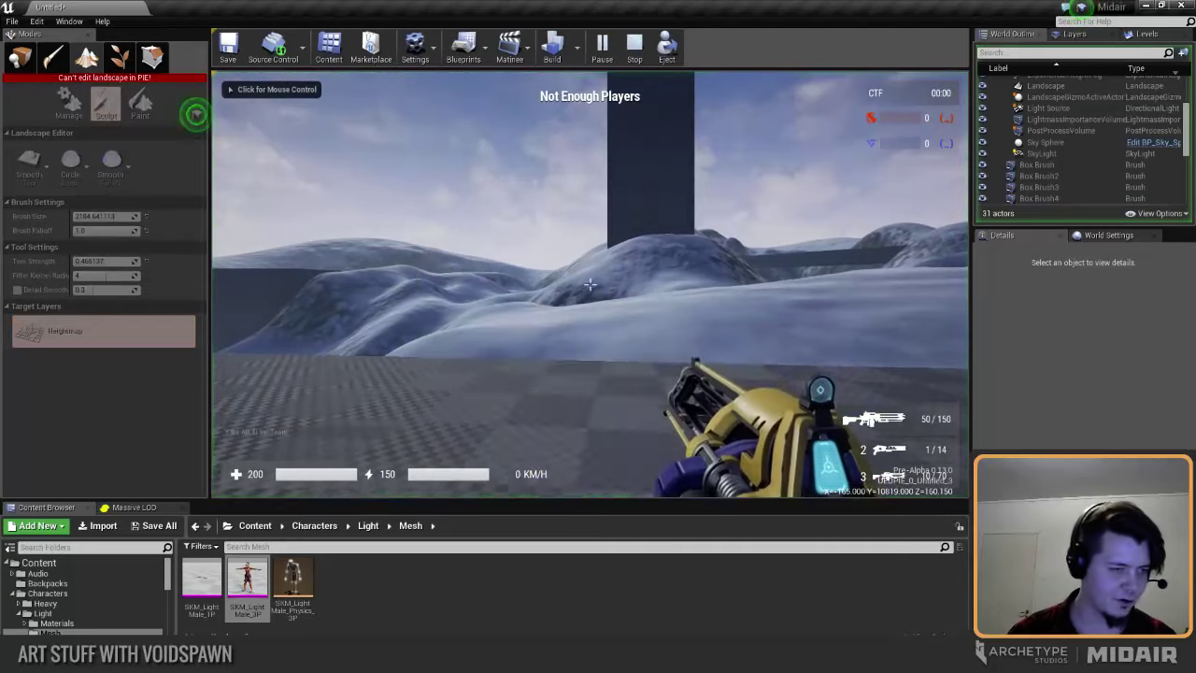
click(589, 284)
key(w)
key(w)
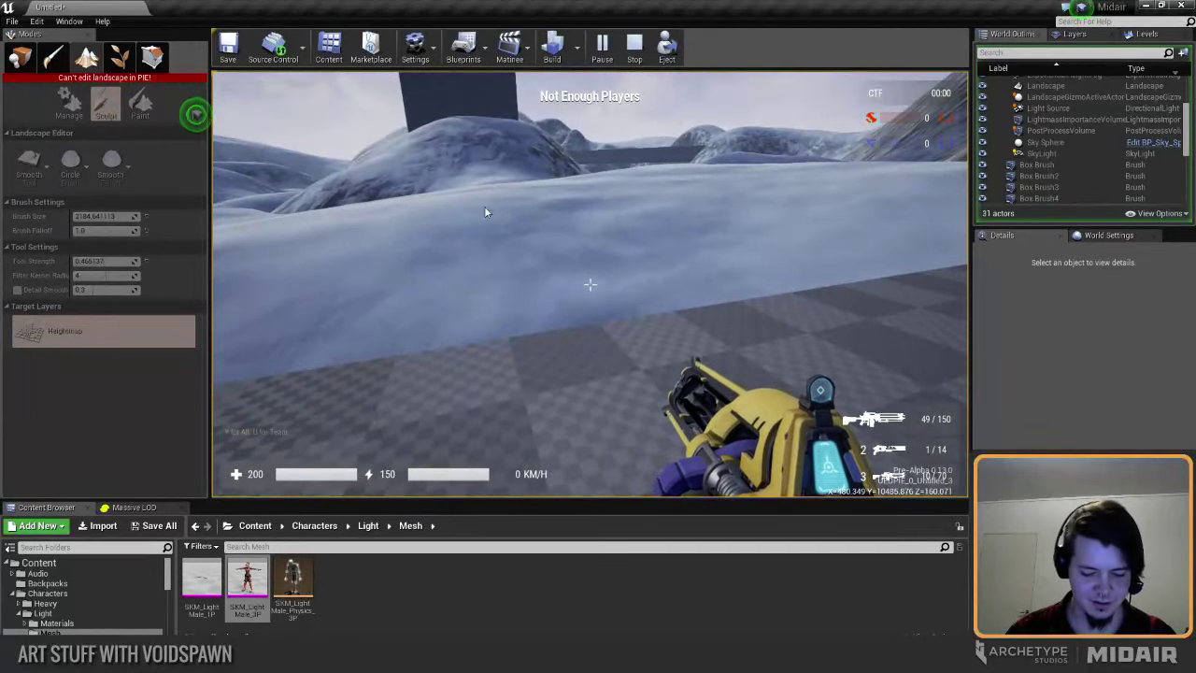
key(F11)
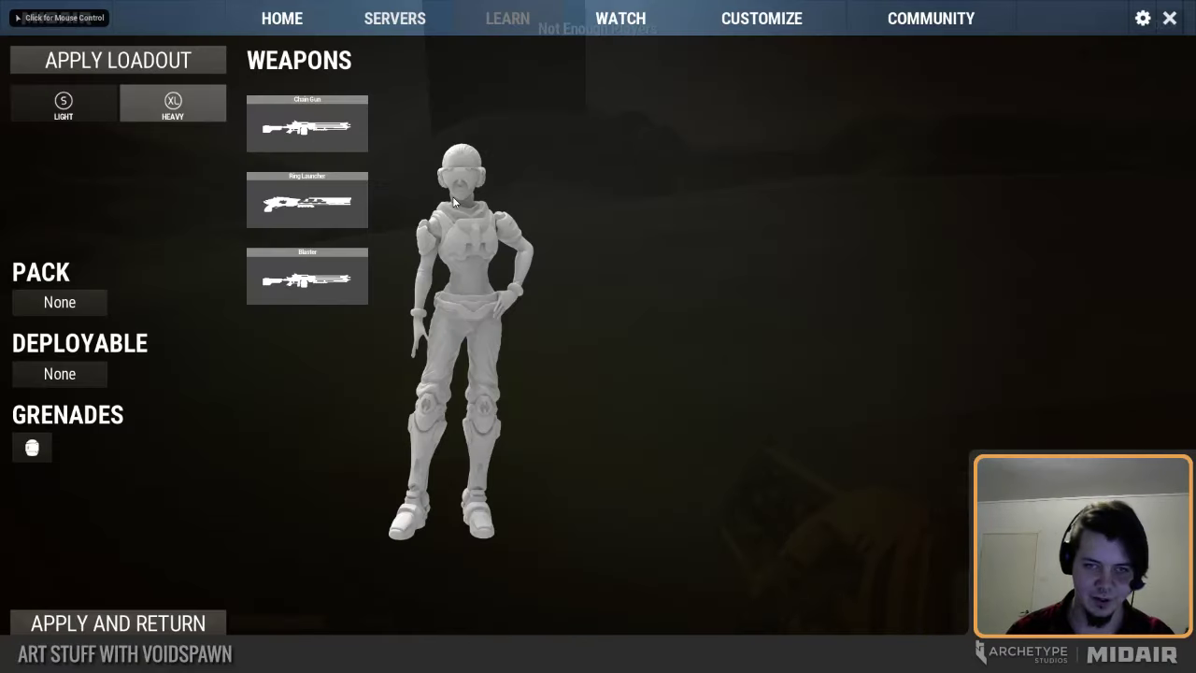
Step: Set the player loadout's pack to Cloak
key(Escape)
click(83, 303)
click(84, 304)
click(88, 304)
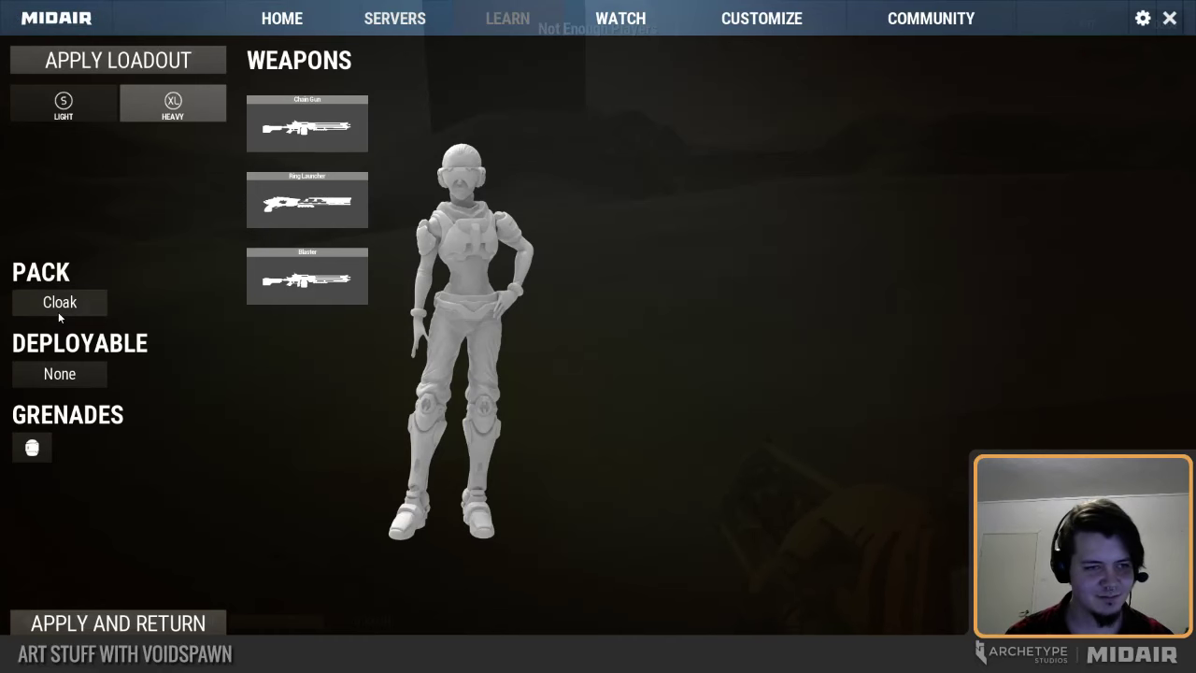
Step: Open the third weapon slot's choices, keep Blaster, then leave the loadout screen and end the play test
click(396, 267)
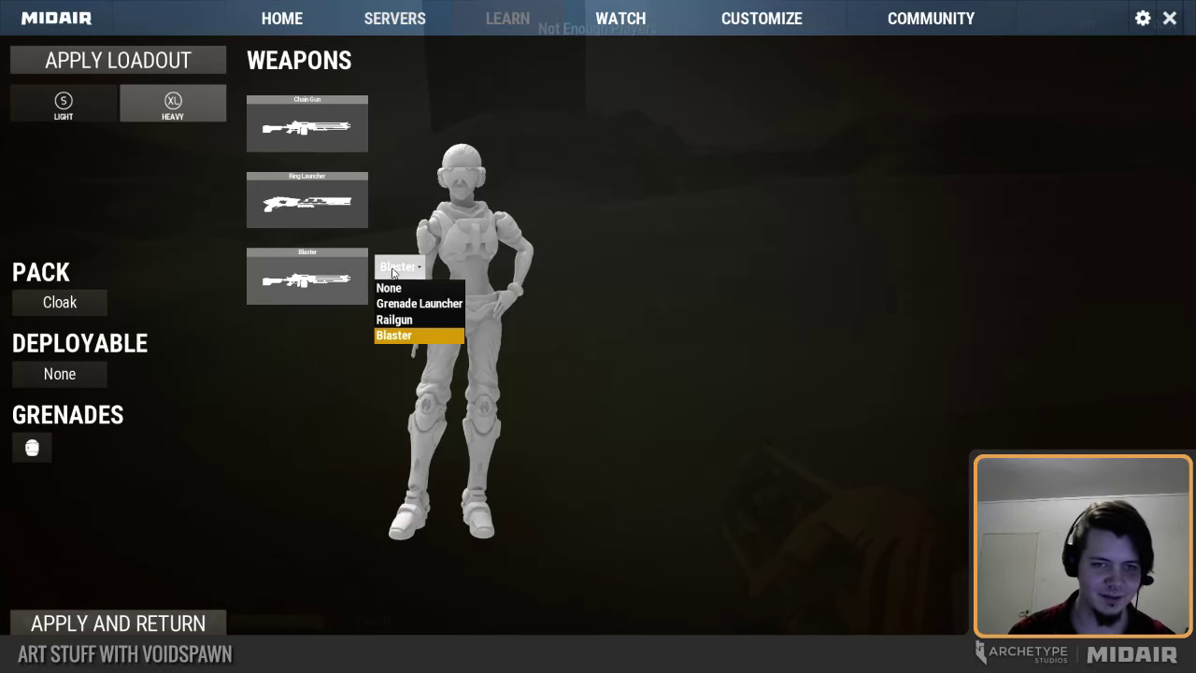
click(392, 271)
key(Escape)
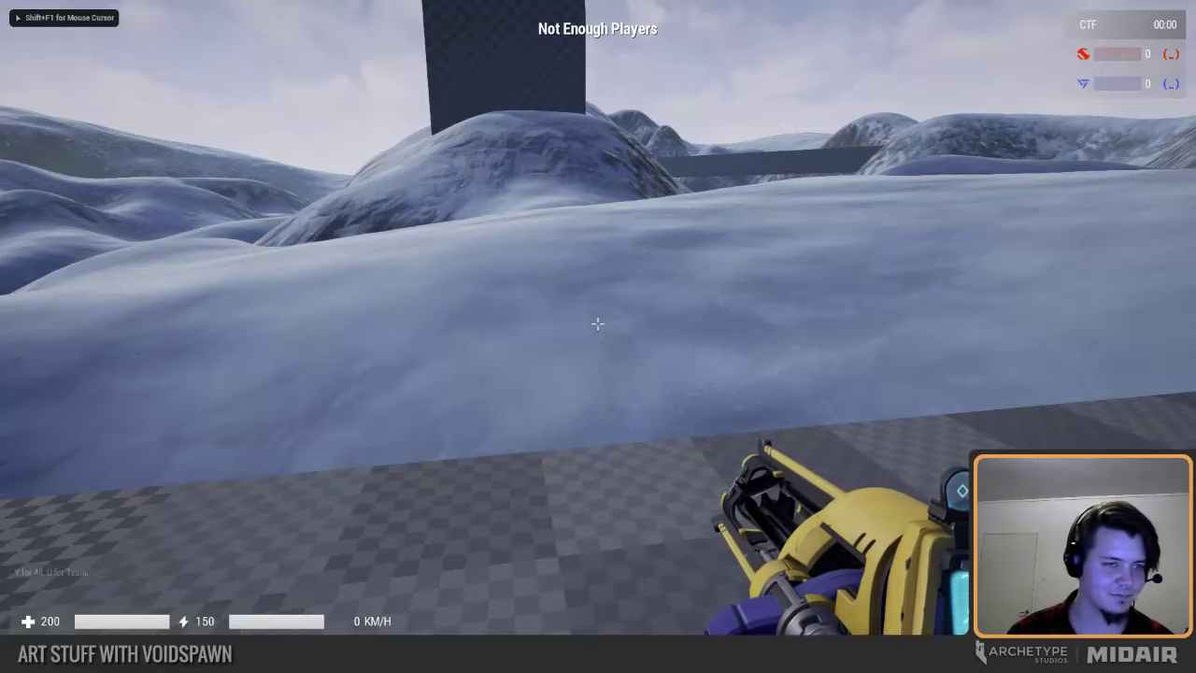
key(Escape)
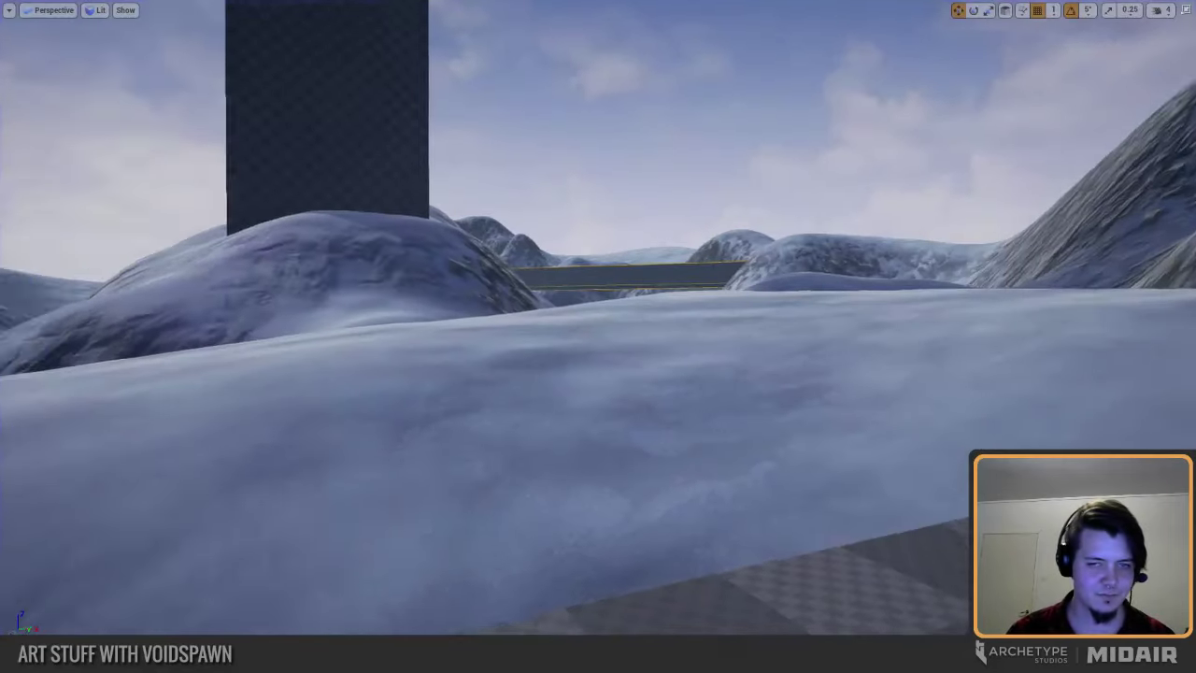
Step: Leave the full-screen viewport and restore the editor layout with an overview of the tower, block and bridge
right_drag(598, 337, 505, 523)
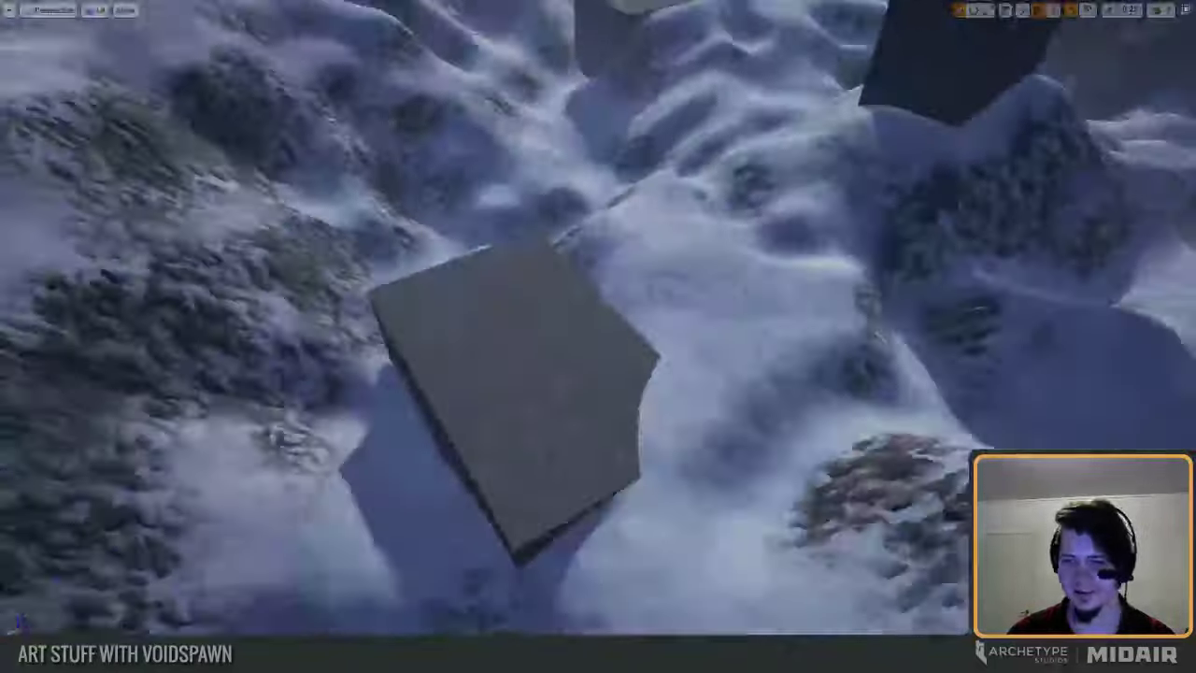
right_drag(598, 393, 670, 545)
right_drag(173, 229, 467, 233)
key(shift+3)
key(F11)
right_drag(426, 300, 213, 183)
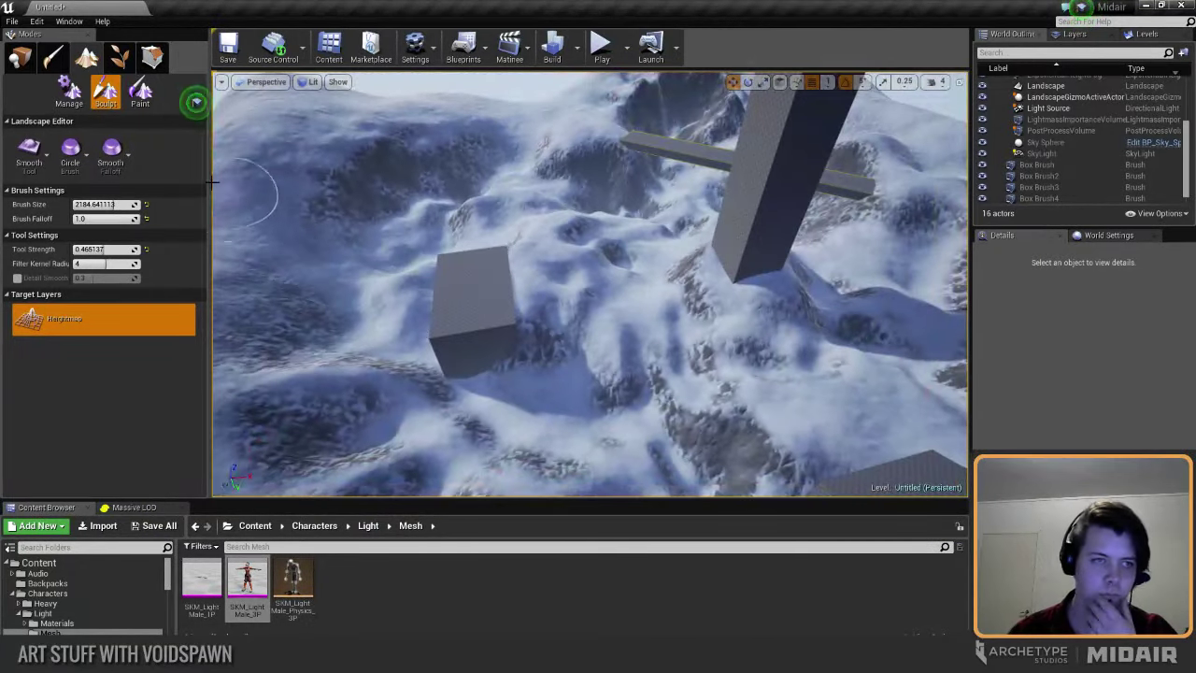
Step: Switch to Place mode, select the tower box brush and lower it to a Z location of 2556 cm
click(18, 58)
mouse_move(414, 299)
right_down()
mouse_move(406, 307)
mouse_move(427, 325)
mouse_move(393, 323)
right_up()
click(427, 325)
click(635, 300)
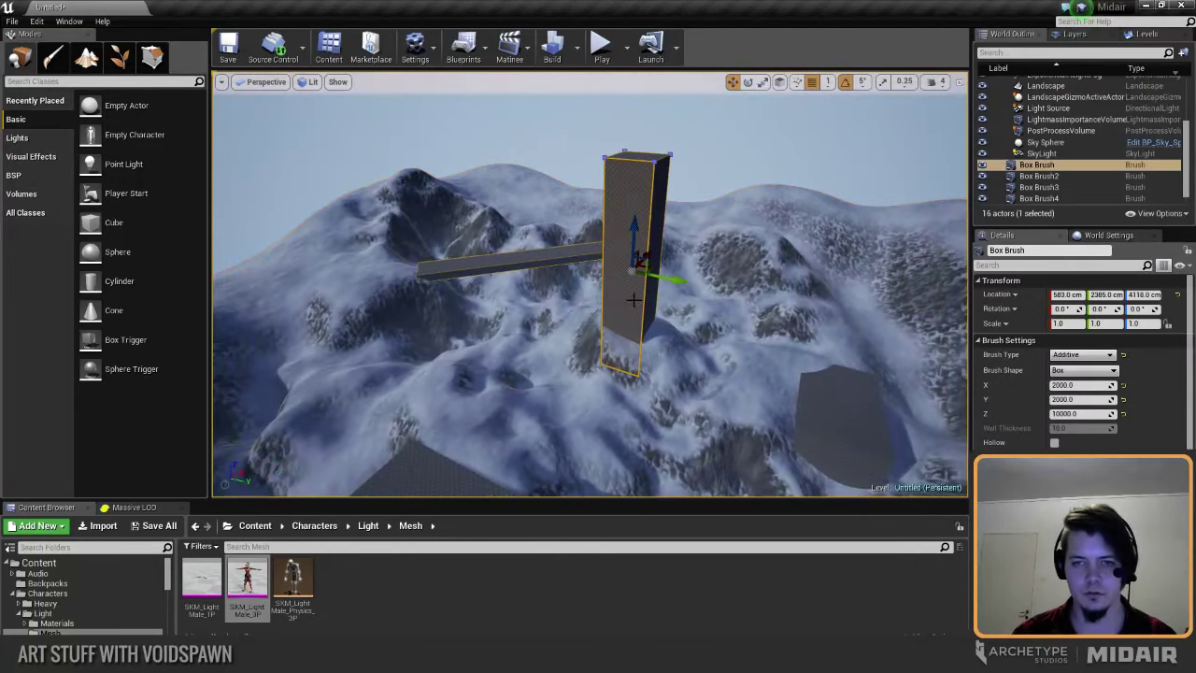
drag(633, 228, 631, 257)
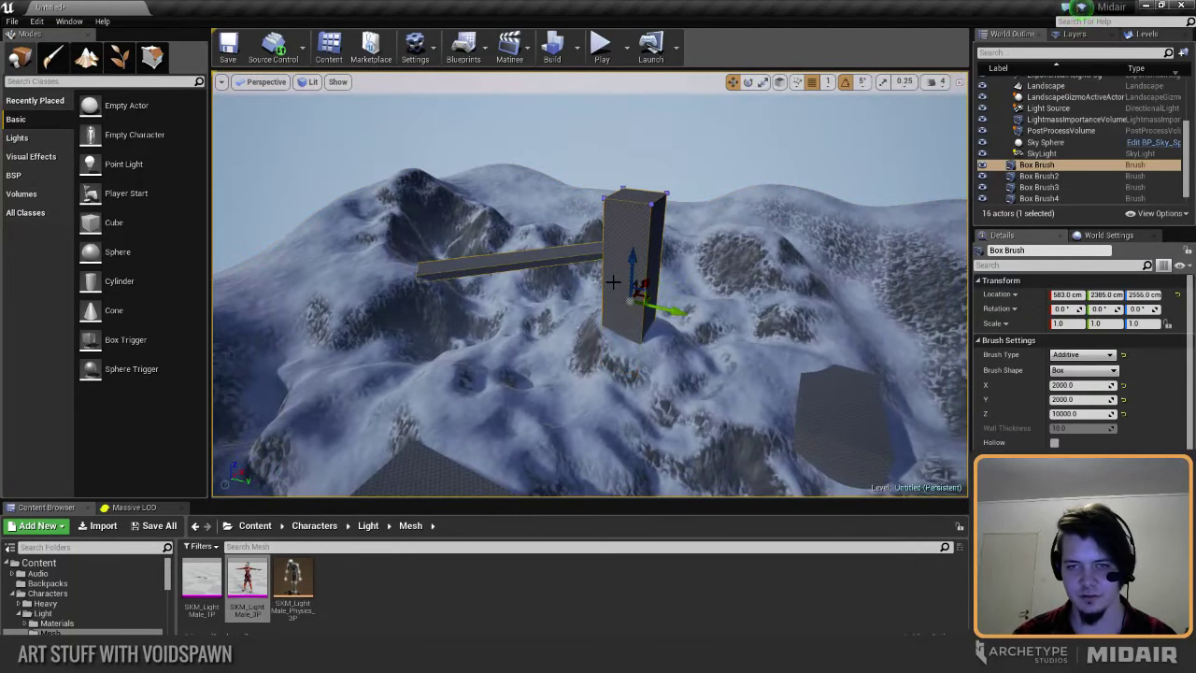
Step: Move the tower box brush along X to 11771 cm and raise it to a Z location of 3395 cm
right_drag(613, 282, 569, 244)
mouse_move(610, 329)
right_down()
mouse_move(655, 347)
mouse_move(645, 353)
right_up()
drag(613, 270, 516, 293)
drag(501, 231, 430, 200)
right_drag(536, 286, 546, 286)
drag(644, 217, 643, 191)
right_drag(599, 369, 614, 405)
right_drag(643, 207, 643, 224)
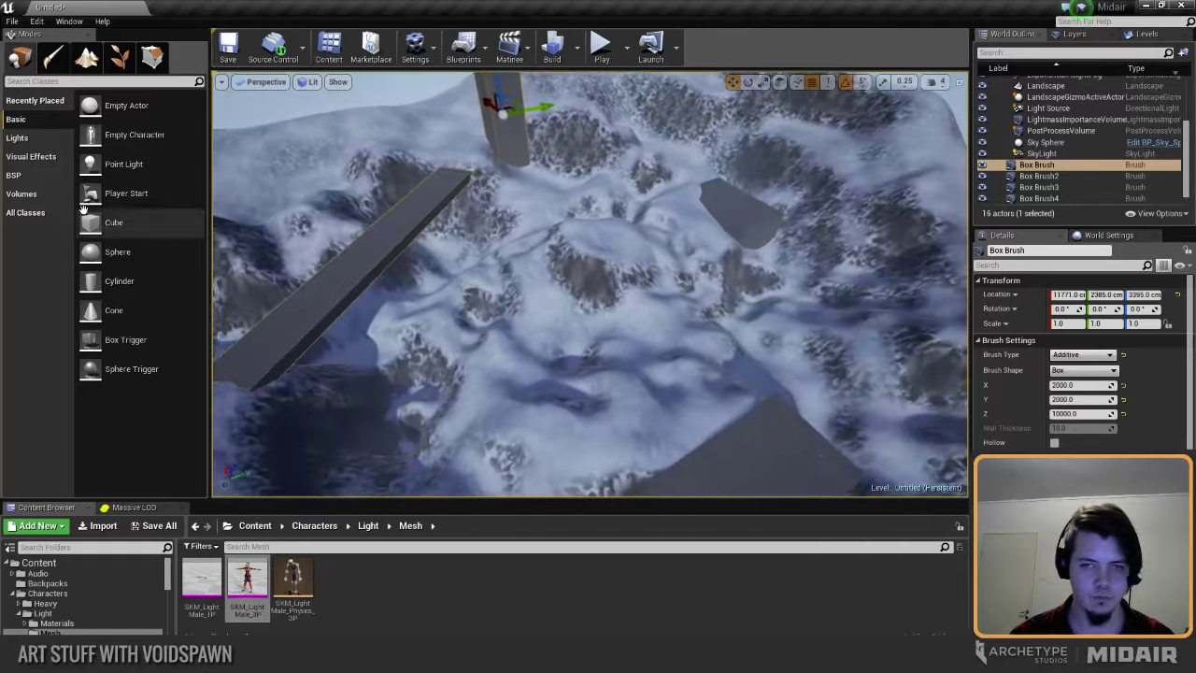
Step: Switch to Landscape mode and examine the hills and gullies between the tower, the bridge and the blocks from several angles
click(89, 61)
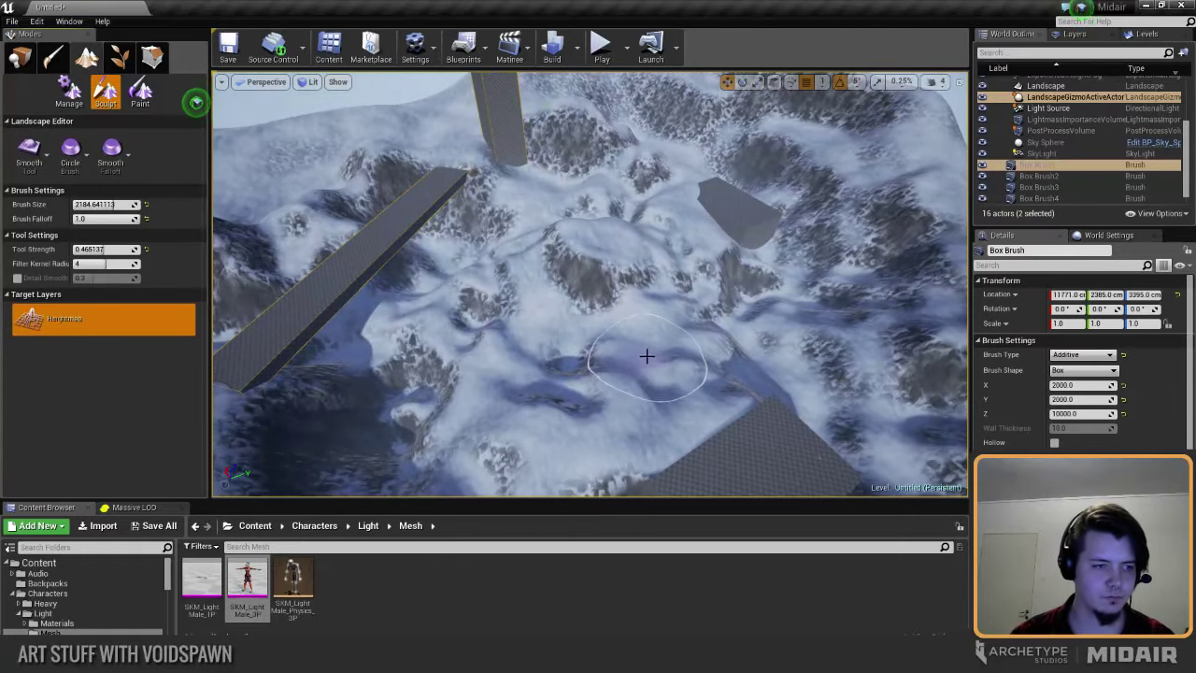
mouse_move(646, 313)
right_down()
mouse_move(646, 297)
mouse_move(610, 305)
mouse_move(629, 302)
right_up()
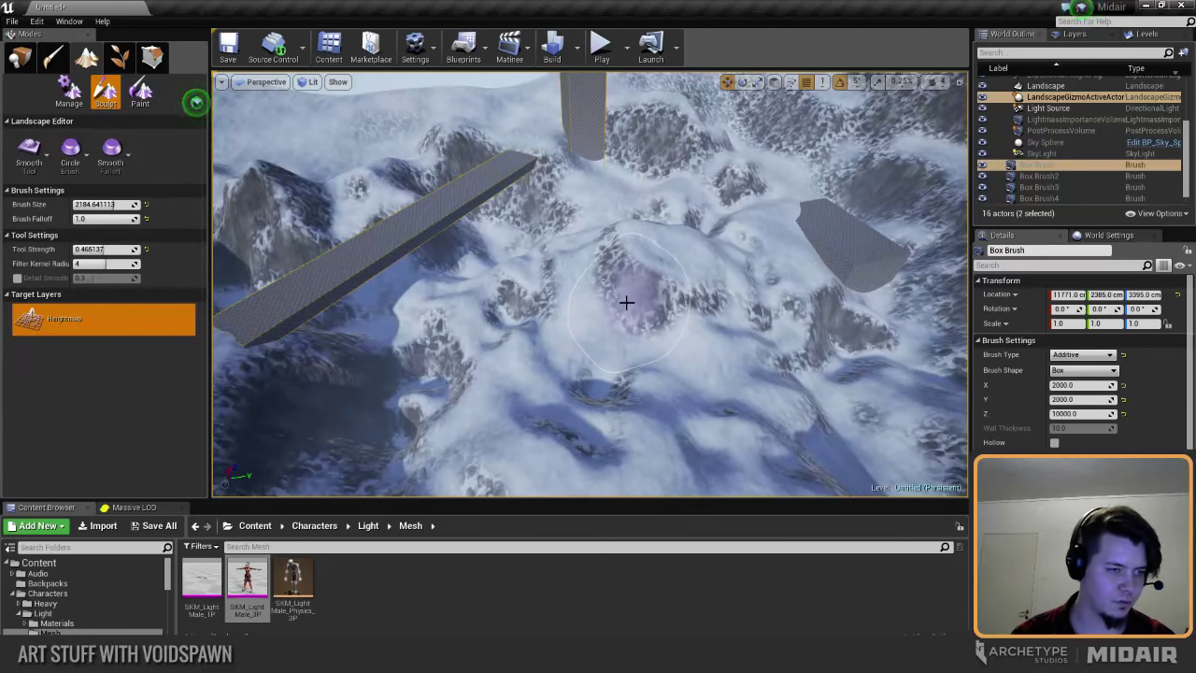
right_drag(626, 302, 639, 302)
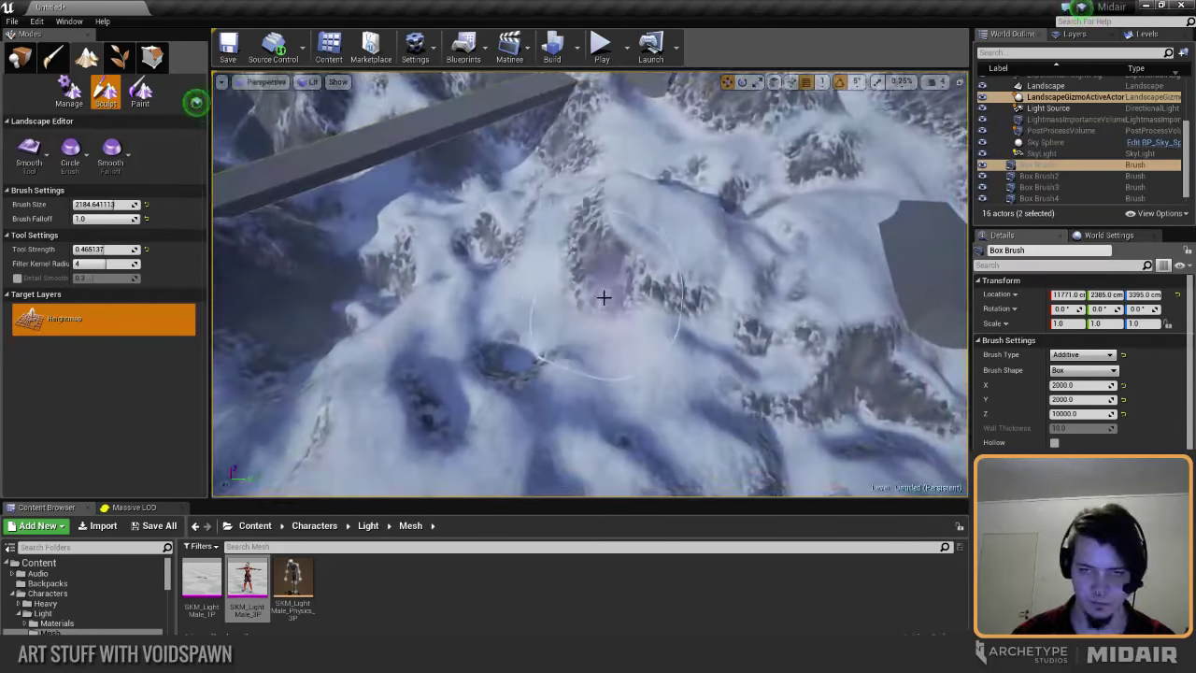
right_drag(607, 213, 703, 246)
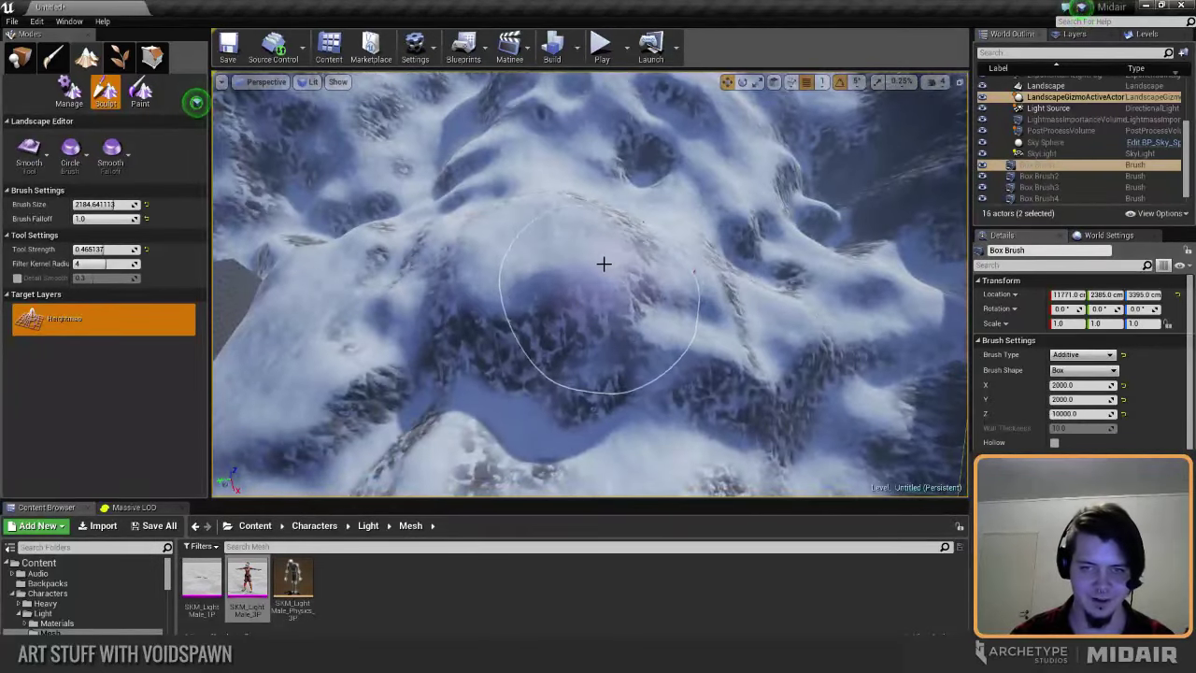
right_drag(609, 277, 480, 268)
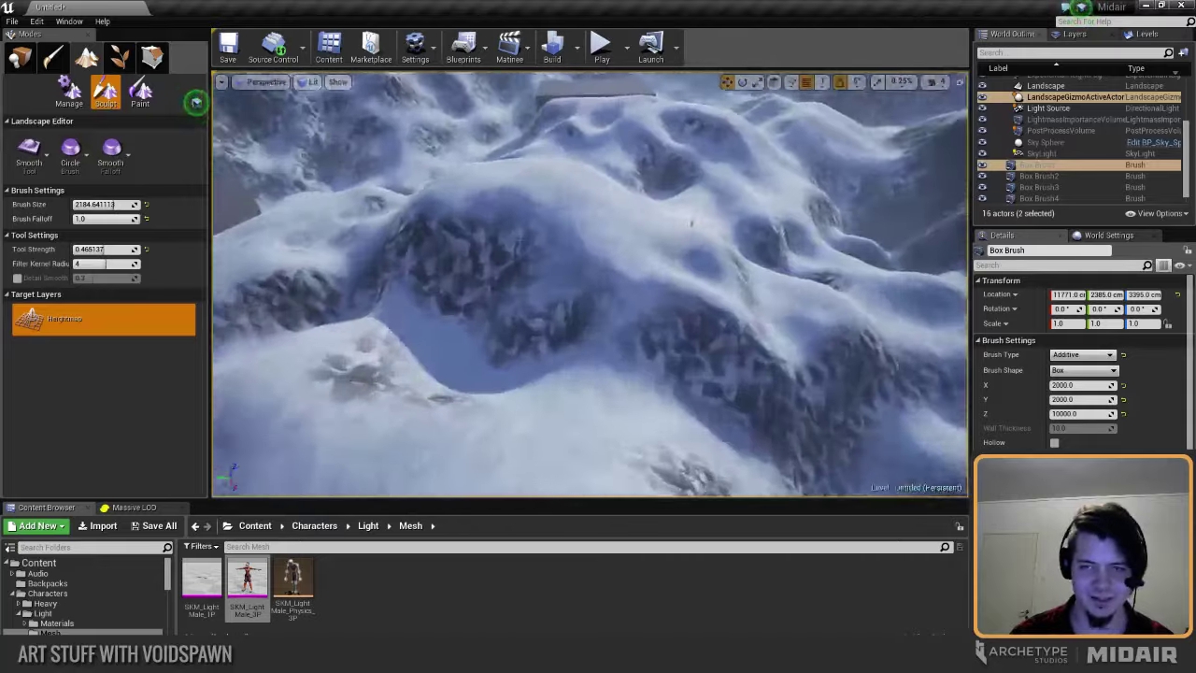
right_drag(590, 283, 636, 313)
key(w)
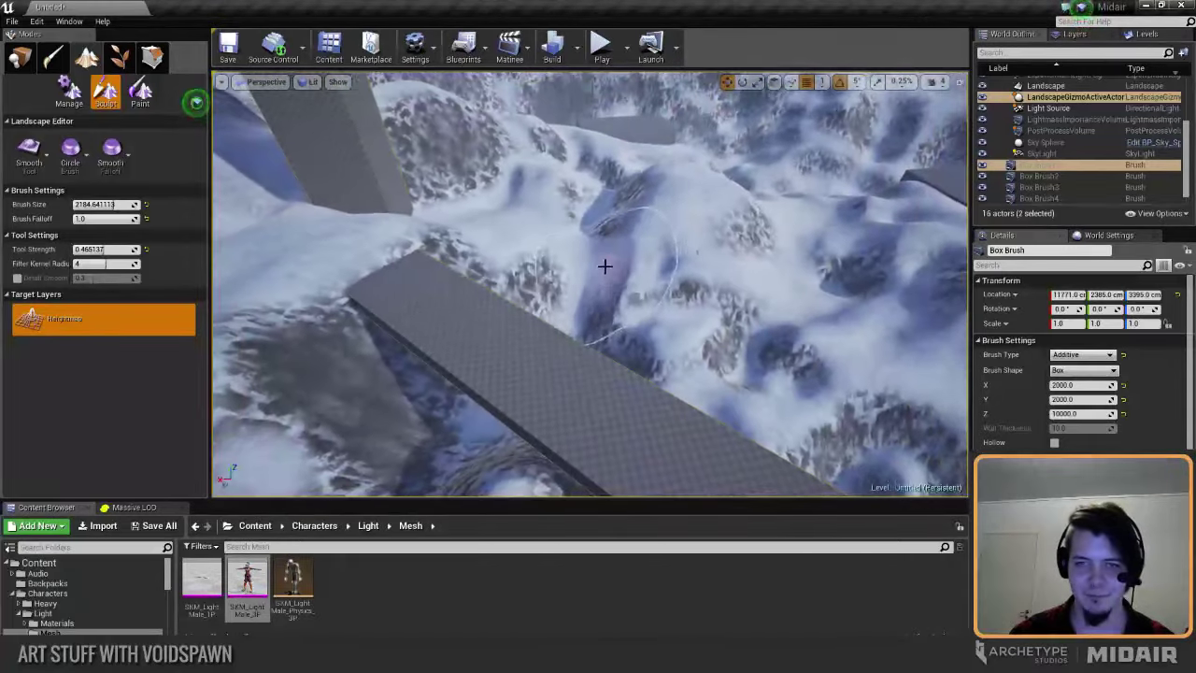
click(68, 91)
click(105, 91)
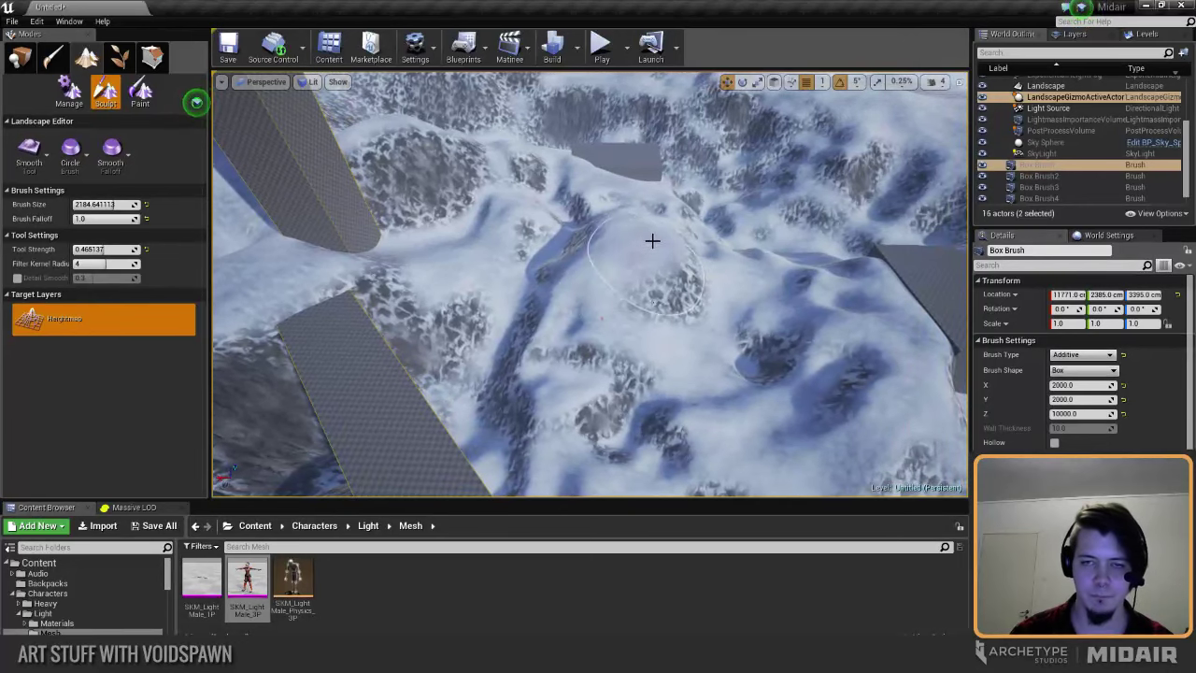
click(28, 150)
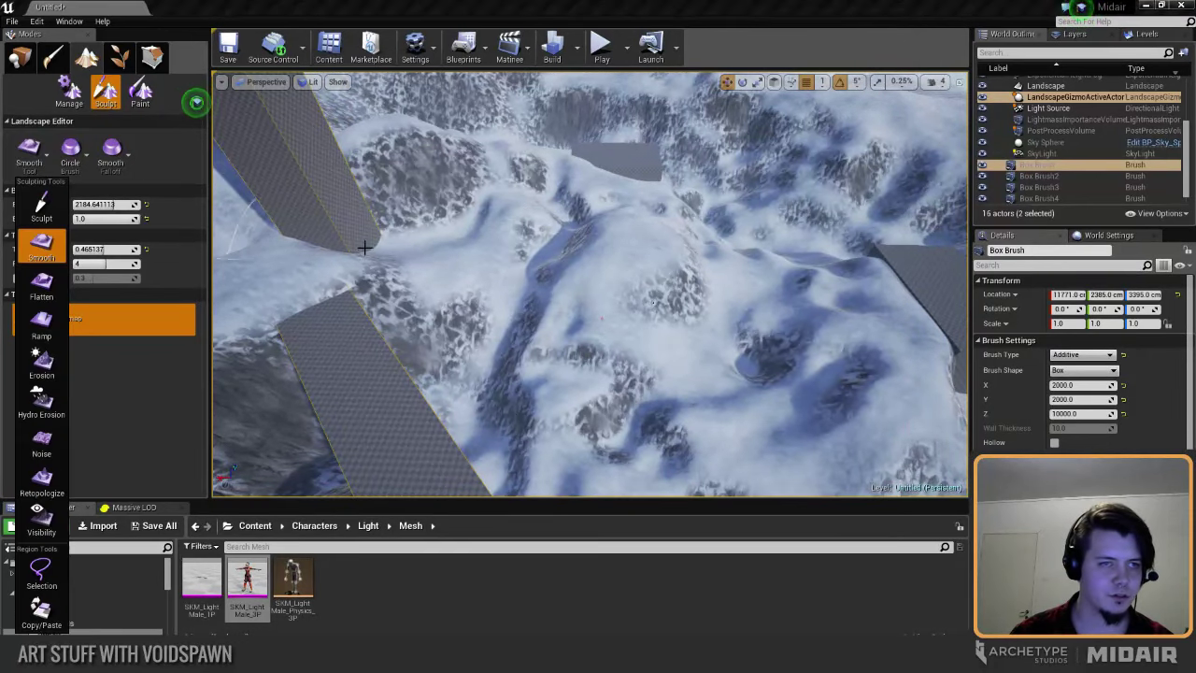
click(537, 280)
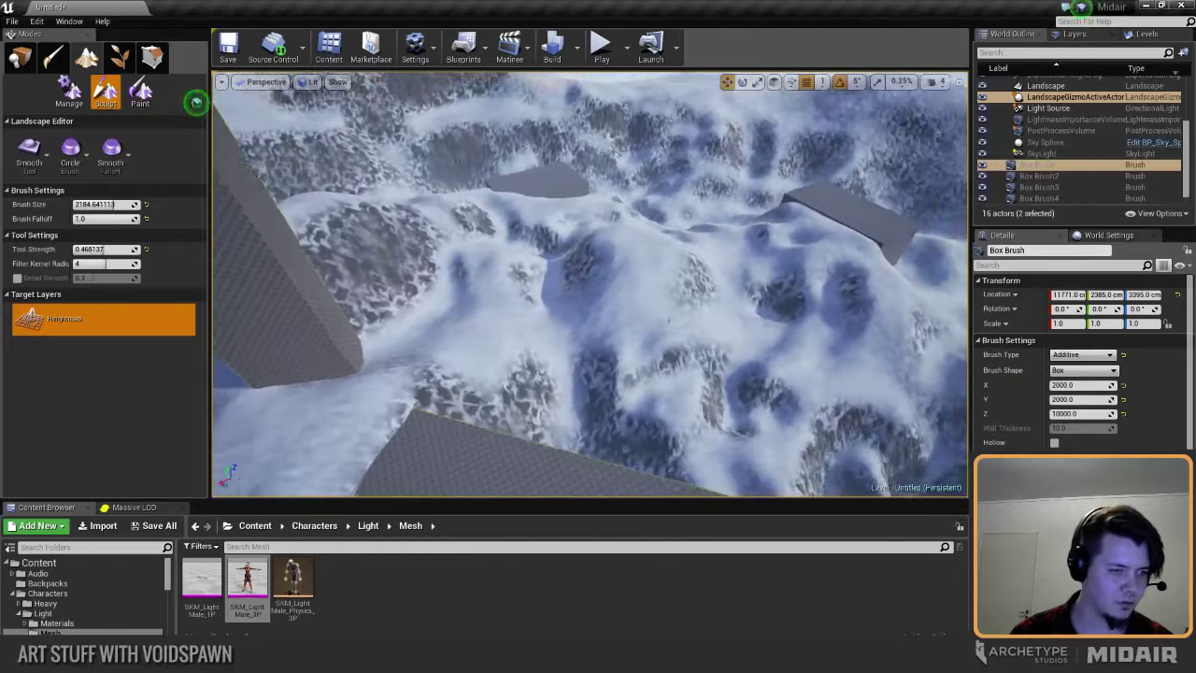
right_drag(536, 280, 583, 243)
key(w)
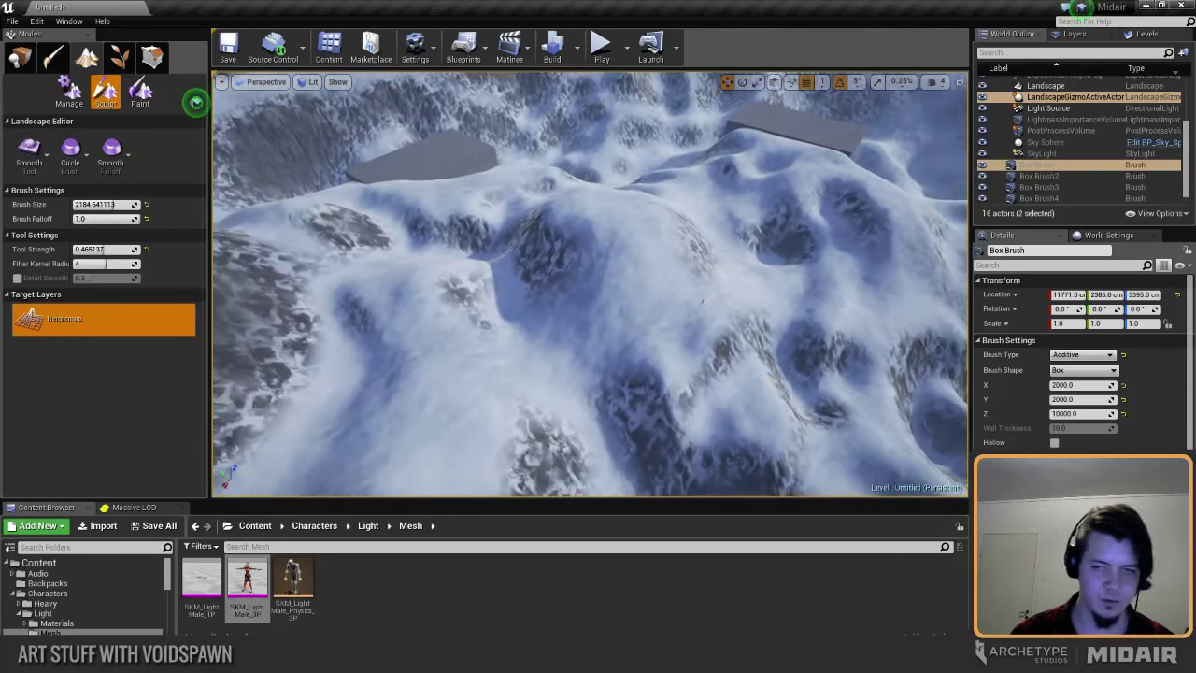
right_drag(702, 302, 670, 280)
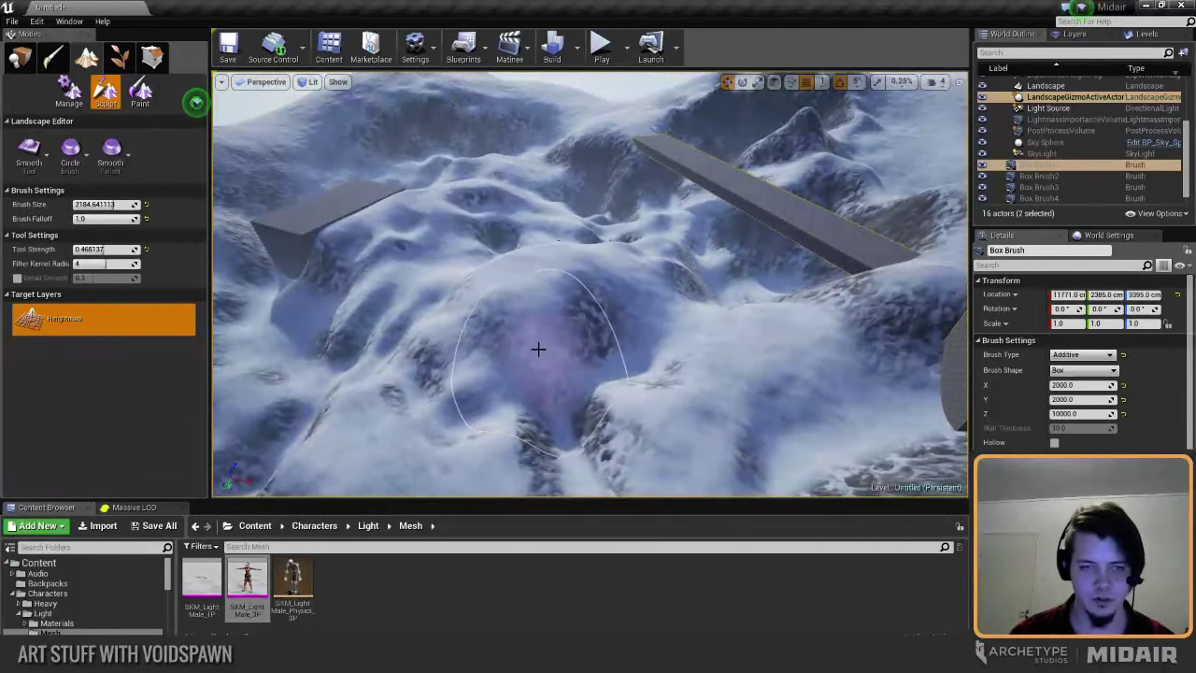
right_drag(539, 348, 518, 280)
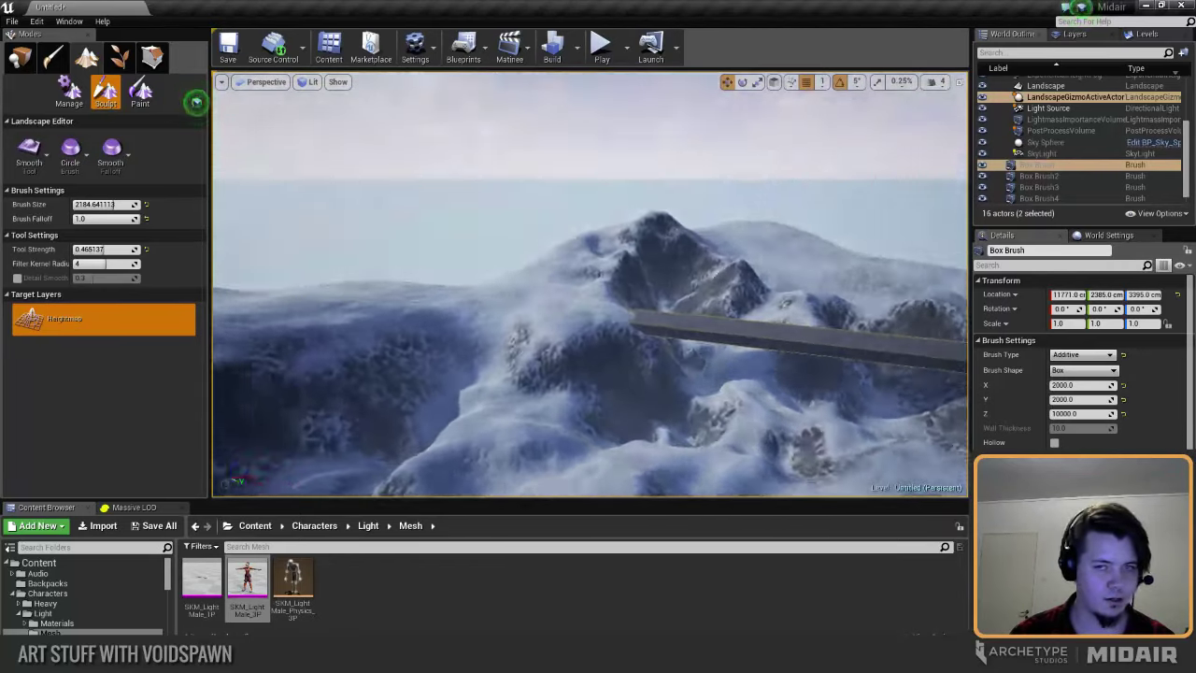
right_drag(561, 304, 594, 348)
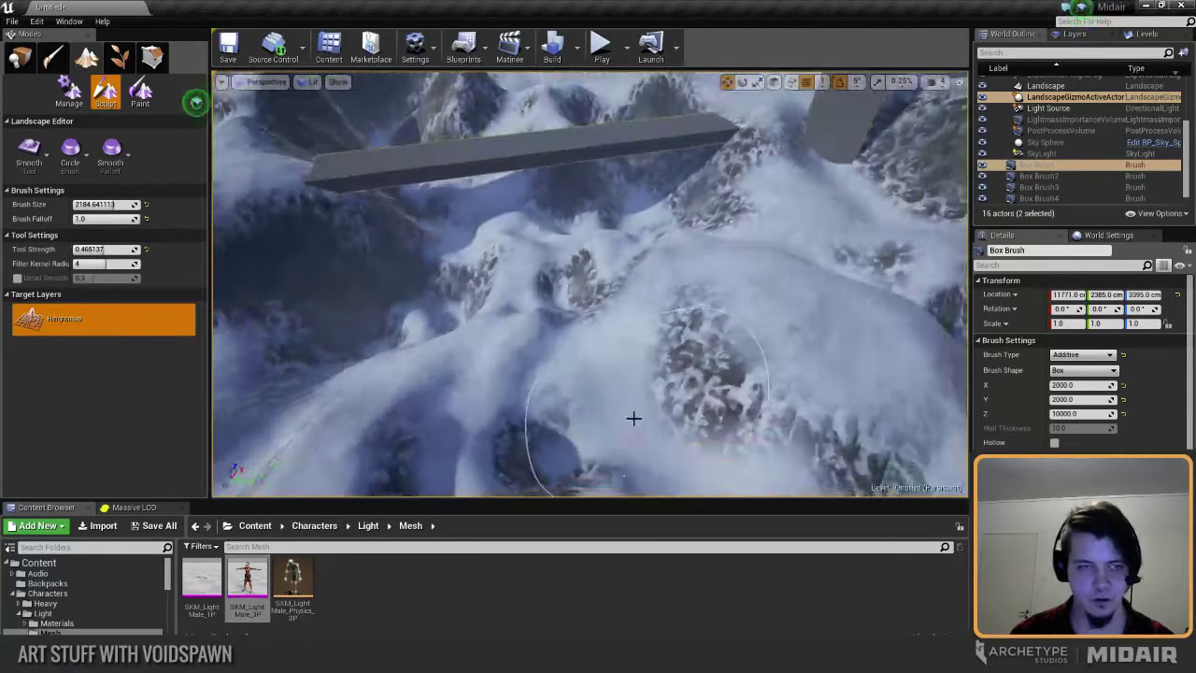
Step: Choose the Sculpt tool and raise the snowy slope beneath the outer end of the long bridge box brush
click(31, 152)
click(40, 207)
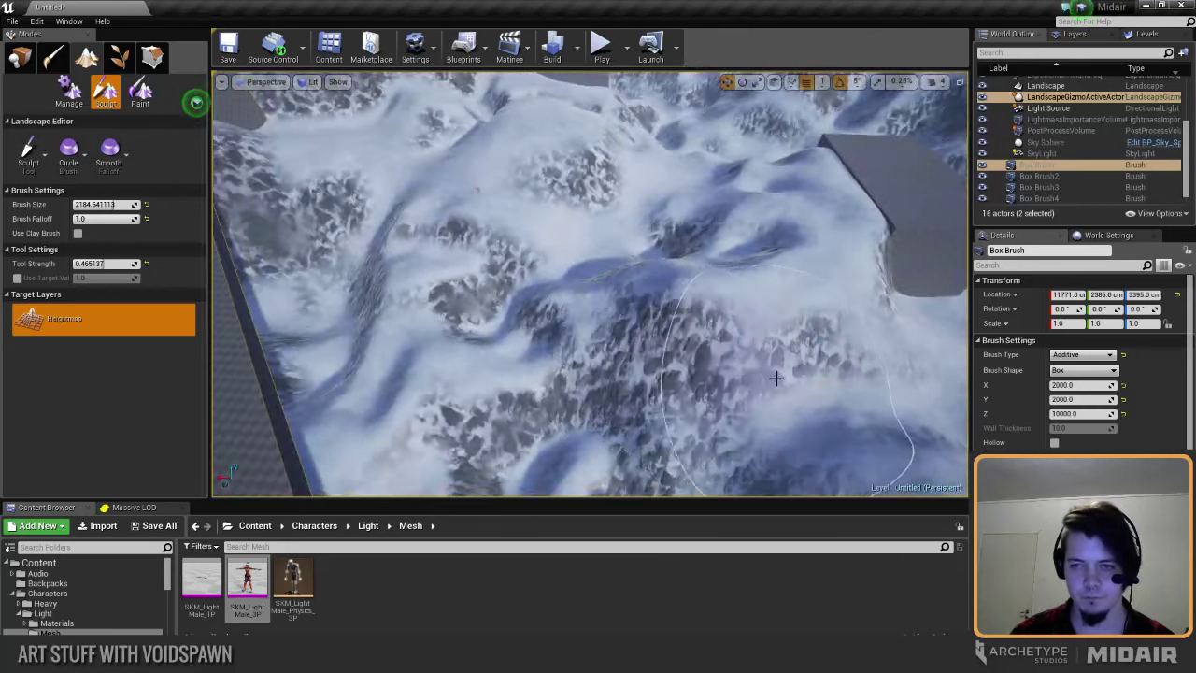
right_drag(801, 401, 865, 425)
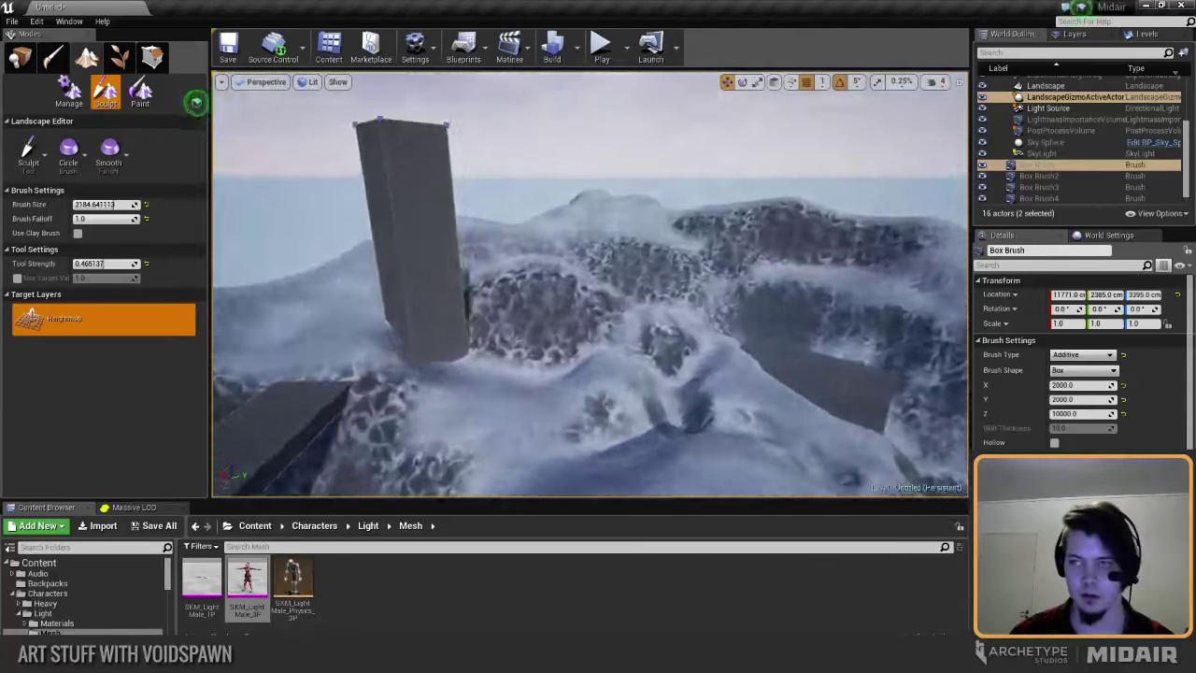
right_drag(590, 285, 449, 323)
right_drag(591, 284, 486, 306)
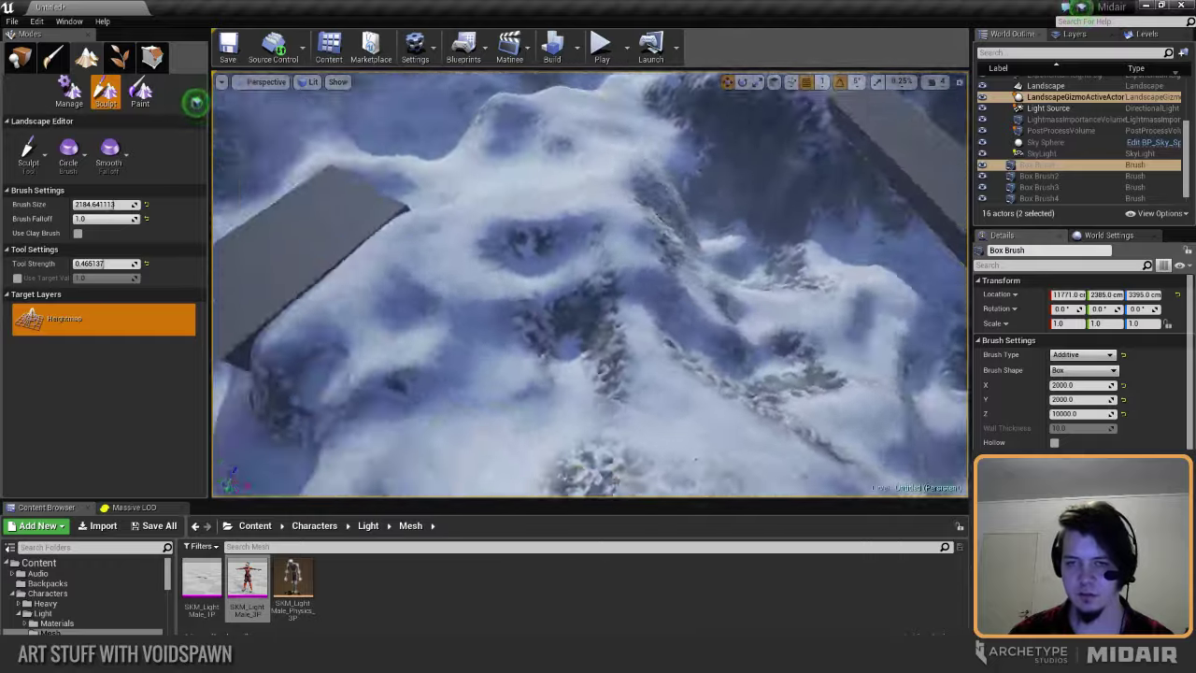
mouse_move(591, 284)
right_down()
mouse_move(504, 304)
mouse_move(561, 288)
mouse_move(682, 294)
right_up()
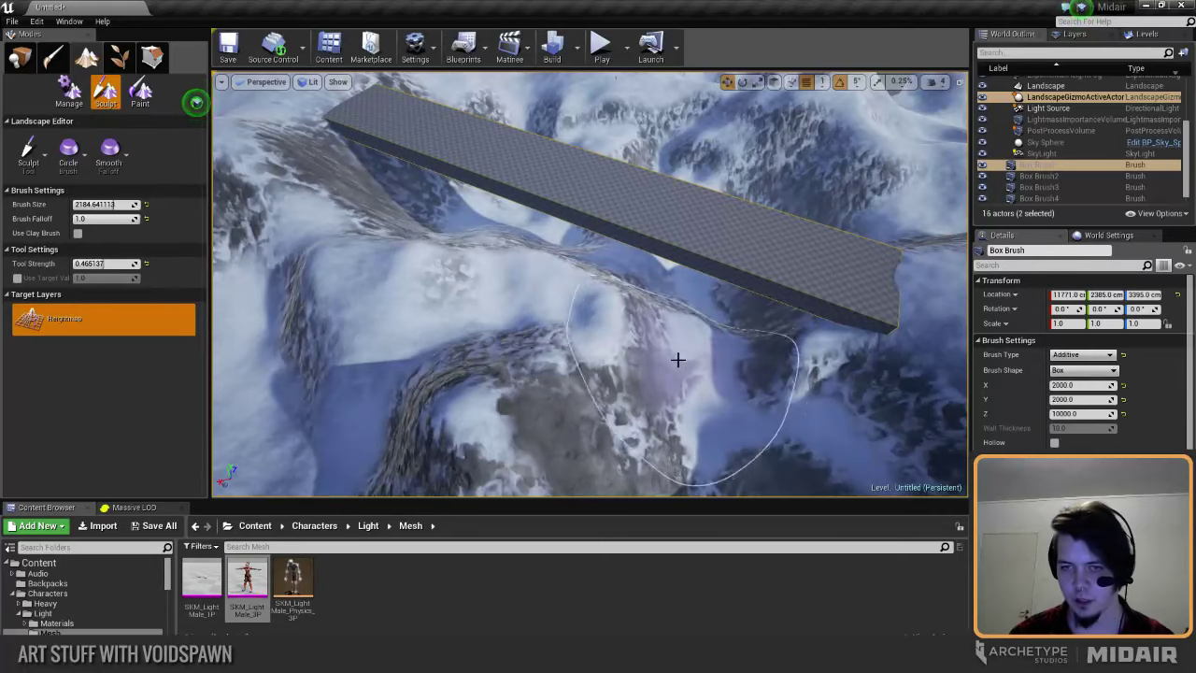
right_drag(677, 360, 671, 355)
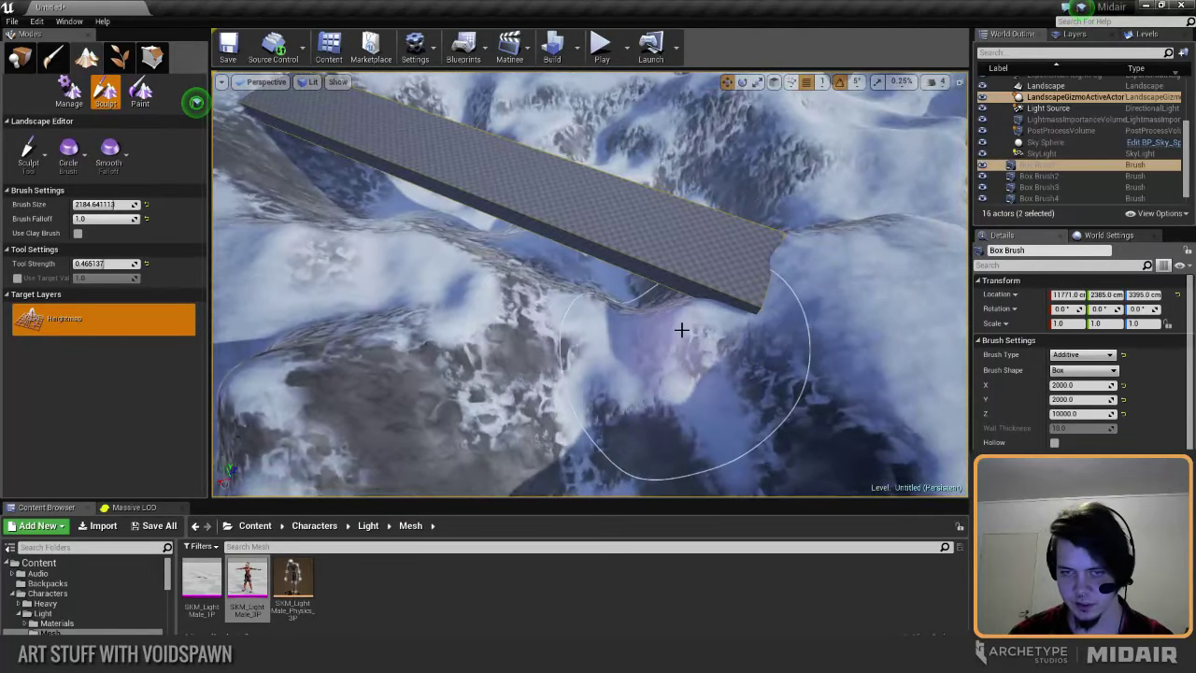
mouse_move(709, 345)
mouse_down()
mouse_move(754, 350)
mouse_move(729, 369)
mouse_up()
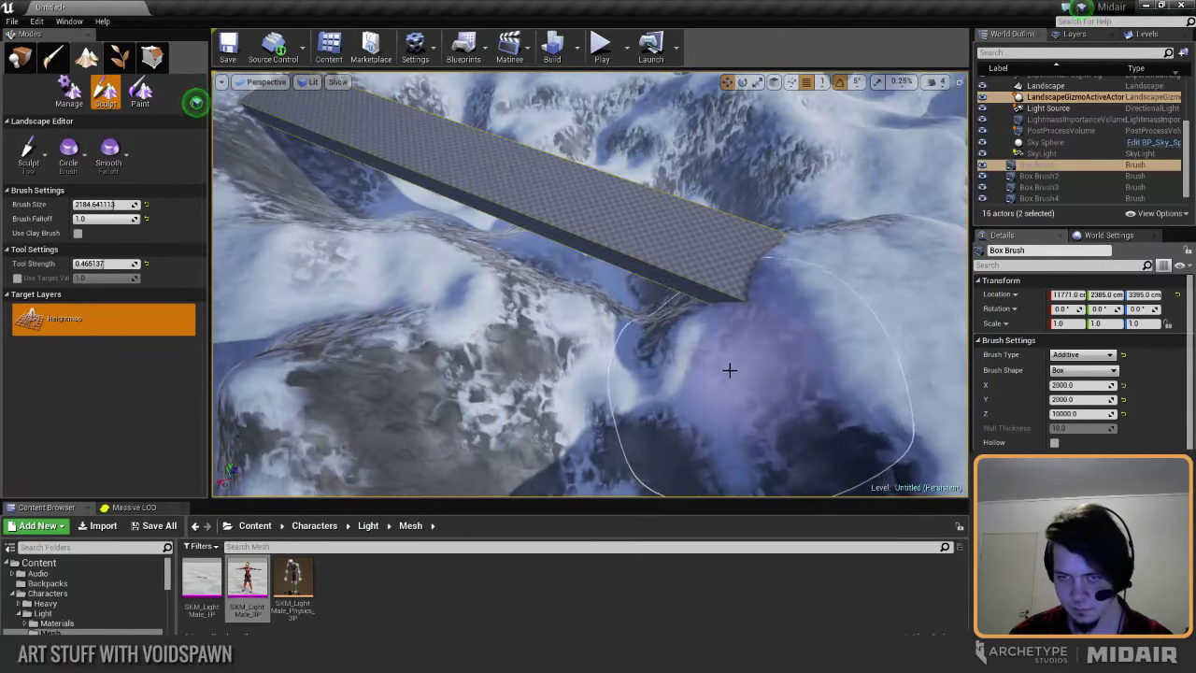
right_drag(729, 369, 735, 347)
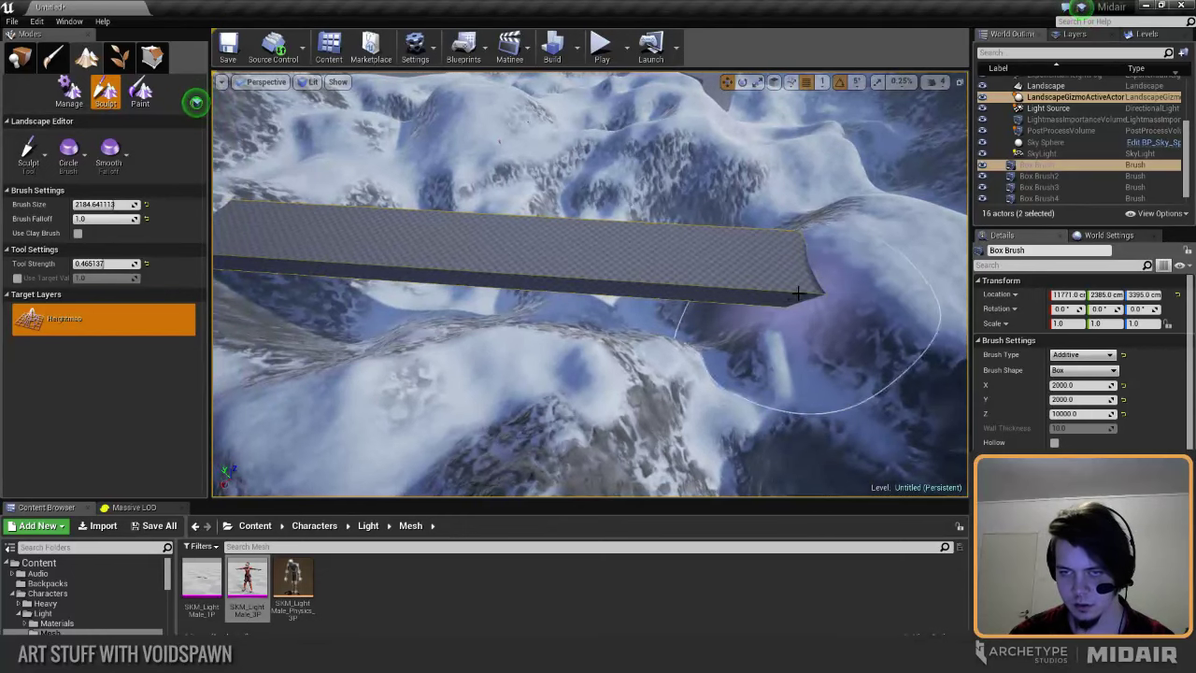
right_drag(795, 324, 788, 342)
right_drag(679, 361, 544, 276)
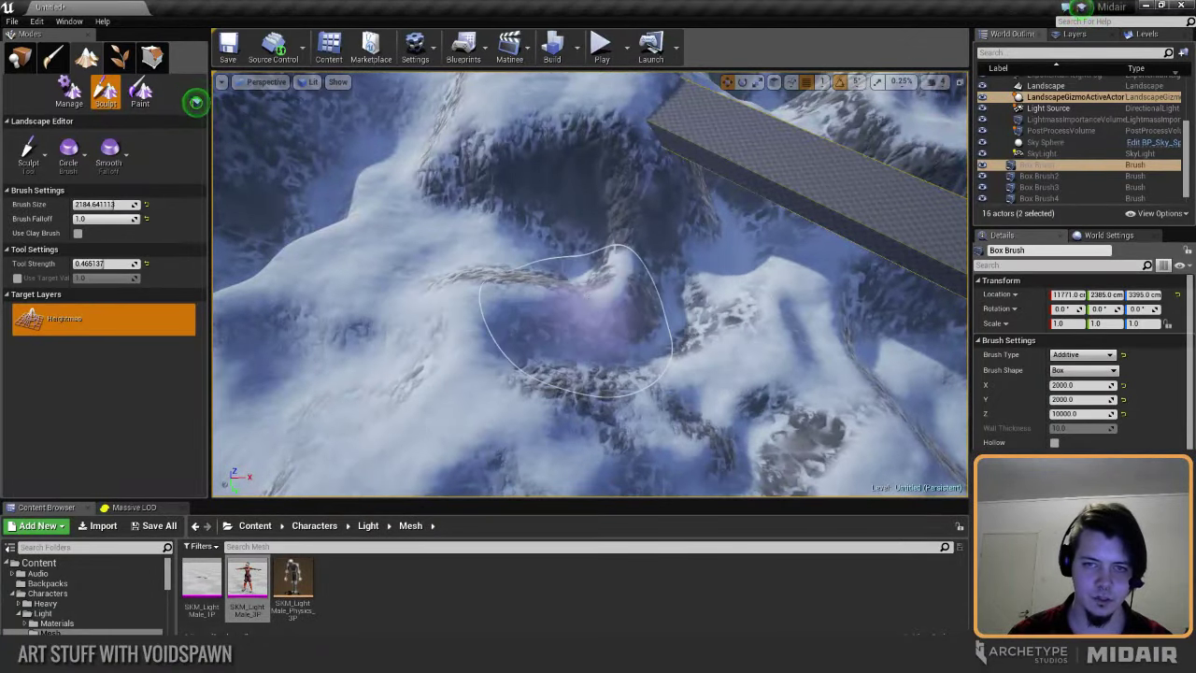
right_drag(603, 267, 609, 278)
right_drag(515, 298, 515, 298)
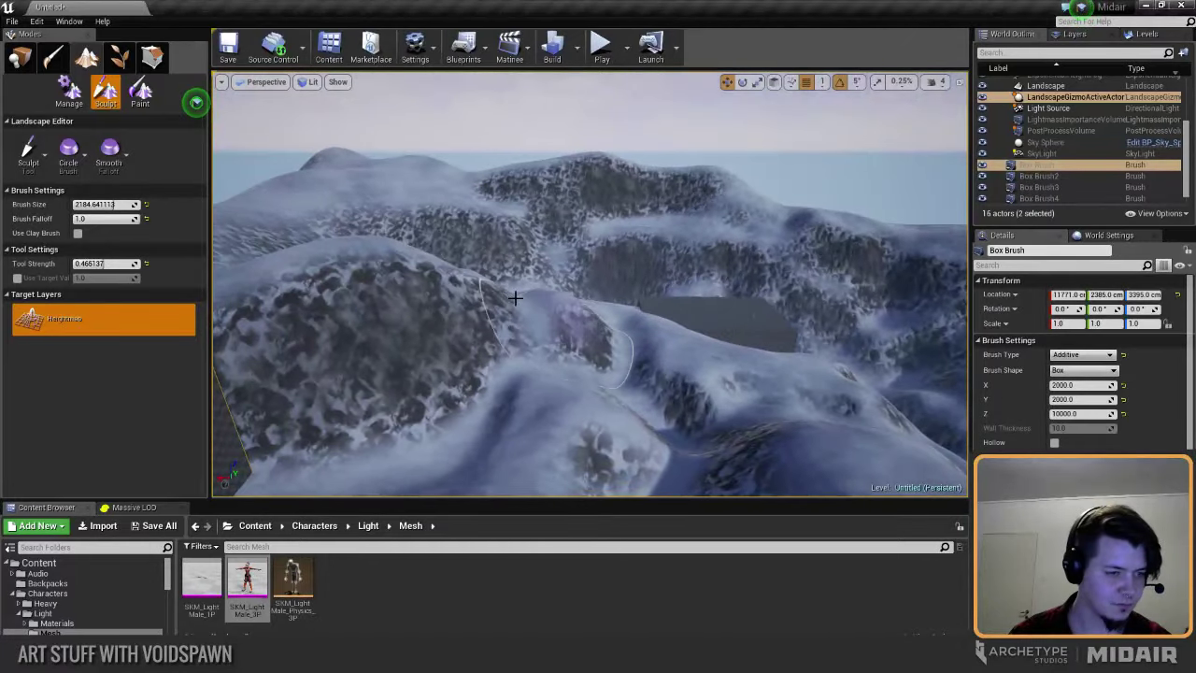
Step: Switch to Place mode and save the level as AR-ArenaTest in the Maps folder
click(24, 62)
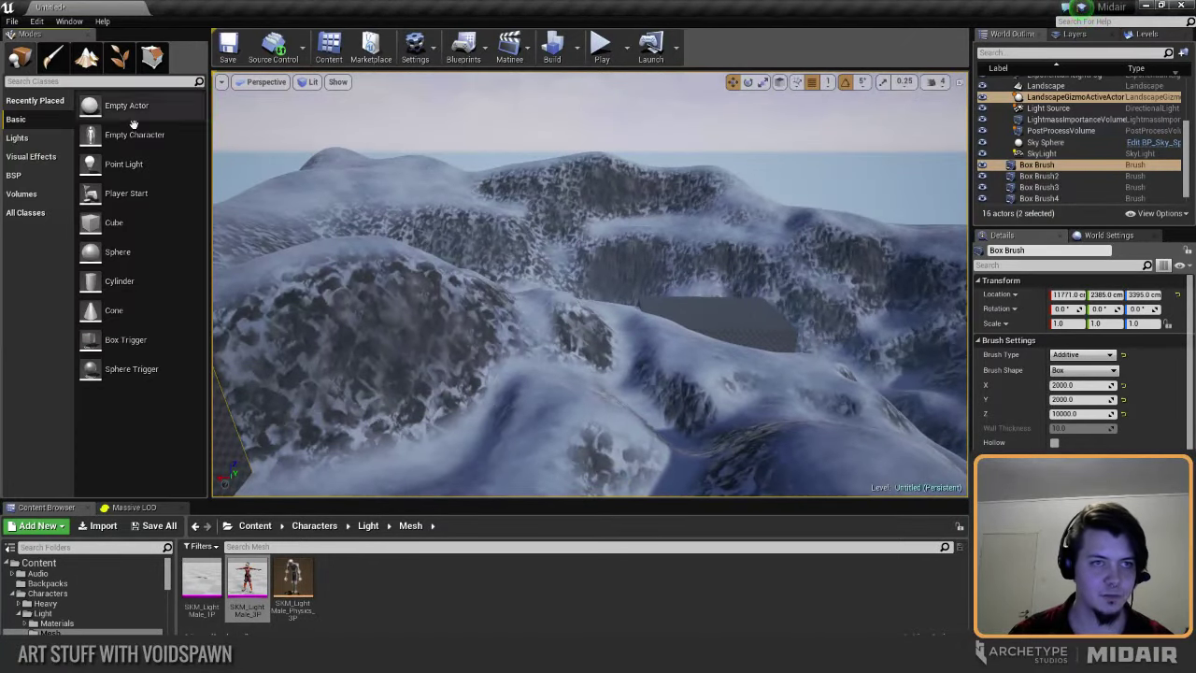
right_drag(505, 233, 505, 232)
key(ctrl+s)
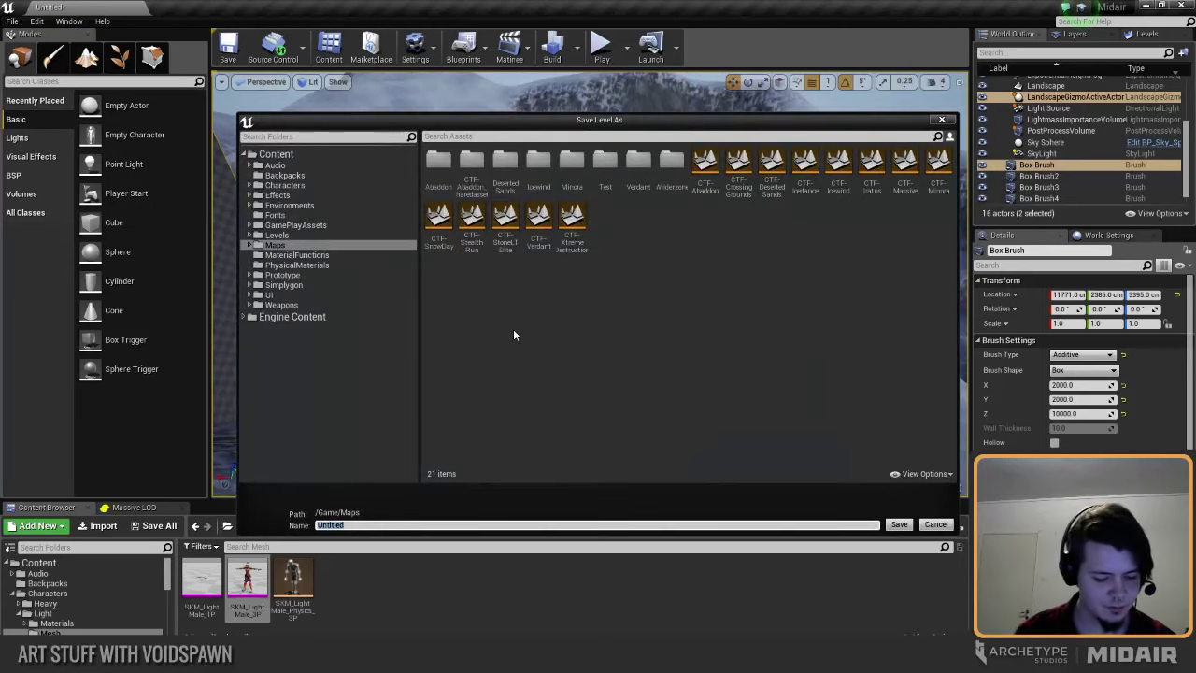
text(ar-)
key(BackSpace)
key(BackSpace)
key(BackSpace)
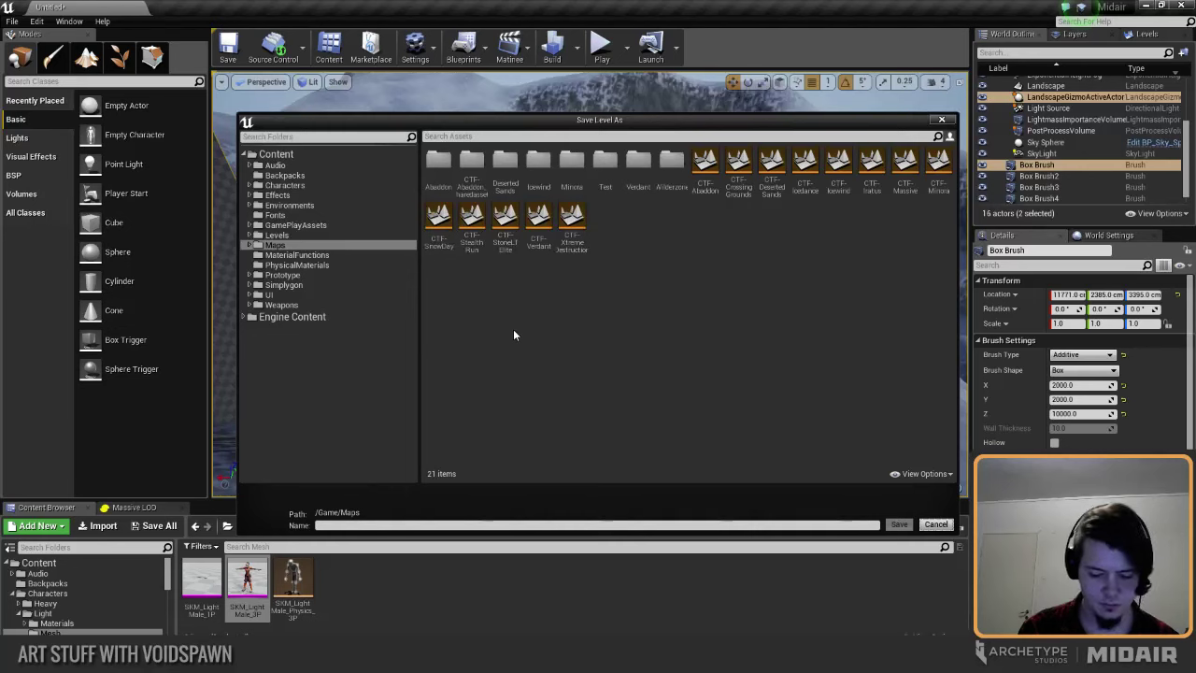
click(338, 525)
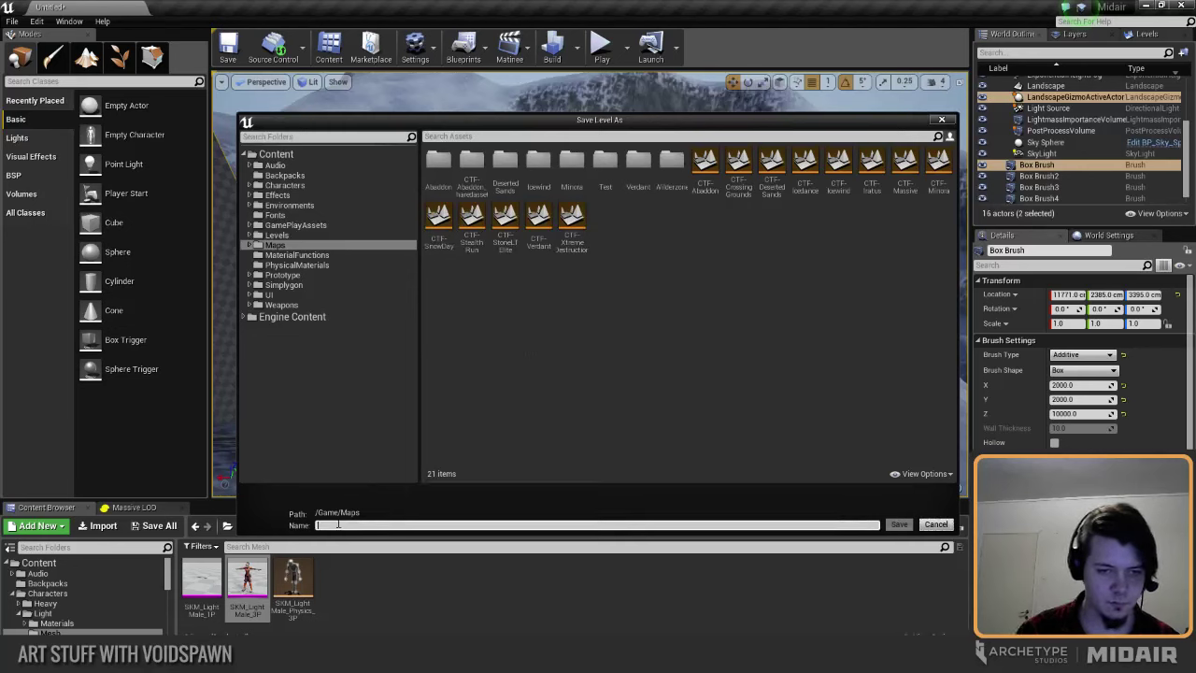
text(AR-ArenaTest)
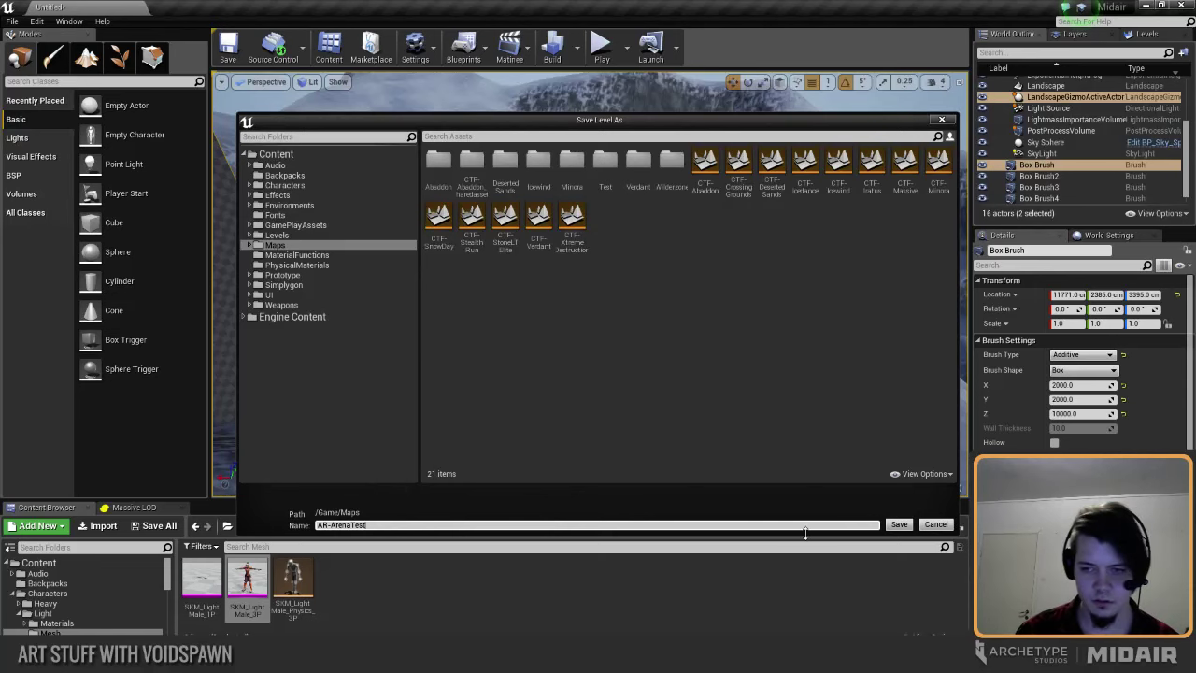
click(897, 524)
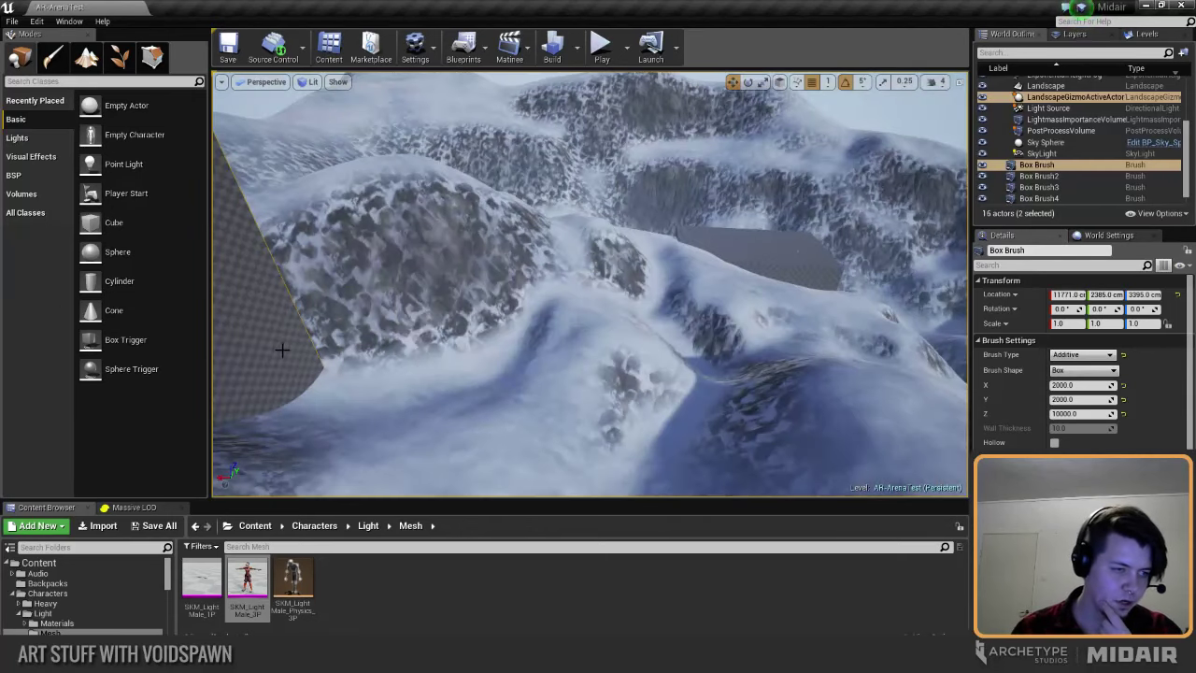
Step: Deselect everything and examine how the tower box brush sits among the hills and the bridge
mouse_move(548, 328)
right_down()
mouse_move(534, 360)
mouse_move(458, 374)
right_up()
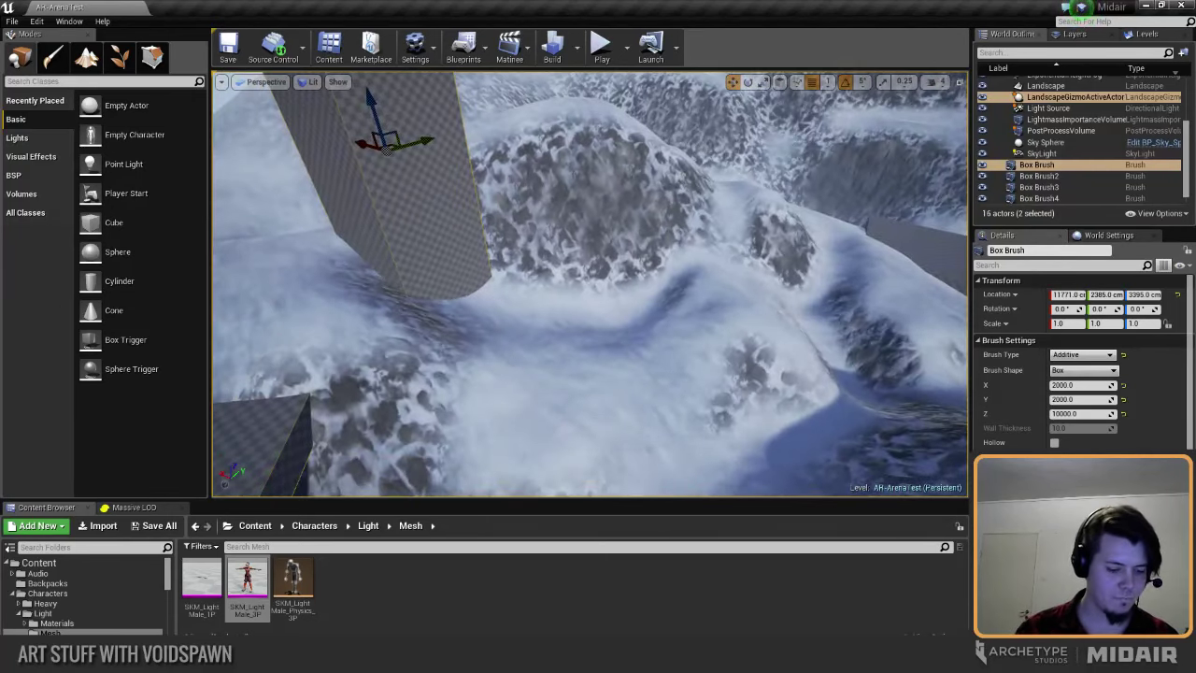
mouse_move(543, 308)
right_down()
mouse_move(571, 250)
mouse_move(590, 254)
mouse_move(605, 289)
mouse_move(519, 329)
right_up()
key(s)
key(Escape)
key(a)
key(w)
mouse_move(610, 309)
right_down()
mouse_move(589, 311)
mouse_move(603, 307)
mouse_move(578, 293)
right_up()
key(s)
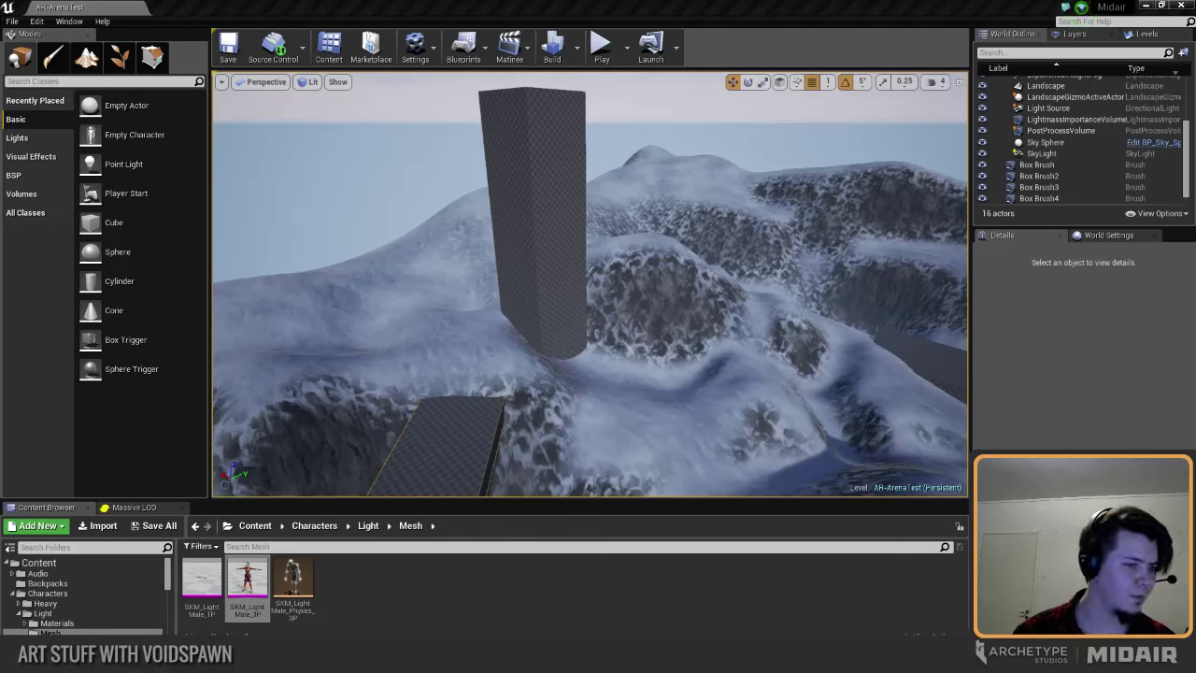
Step: Select the tower box brush, lower it to a Z location of 1501 cm and move it along Y to 4032 cm
right_drag(550, 357, 636, 347)
key(a)
click(466, 297)
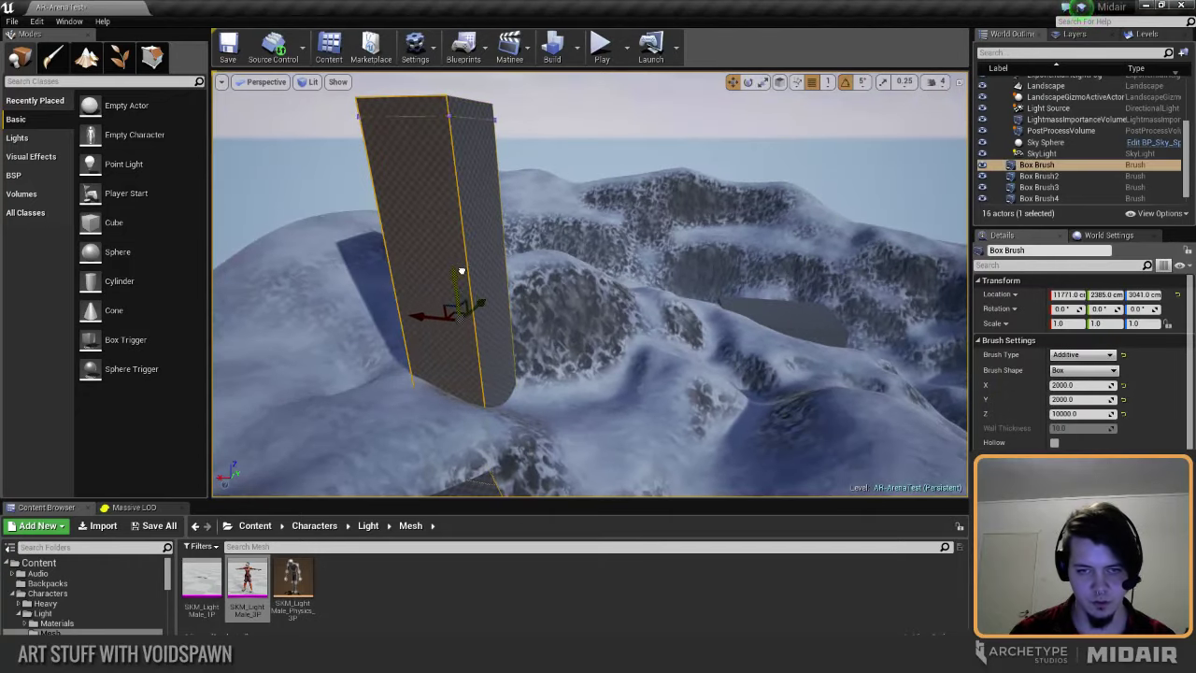
drag(459, 277, 474, 360)
right_drag(648, 326, 607, 338)
key(d)
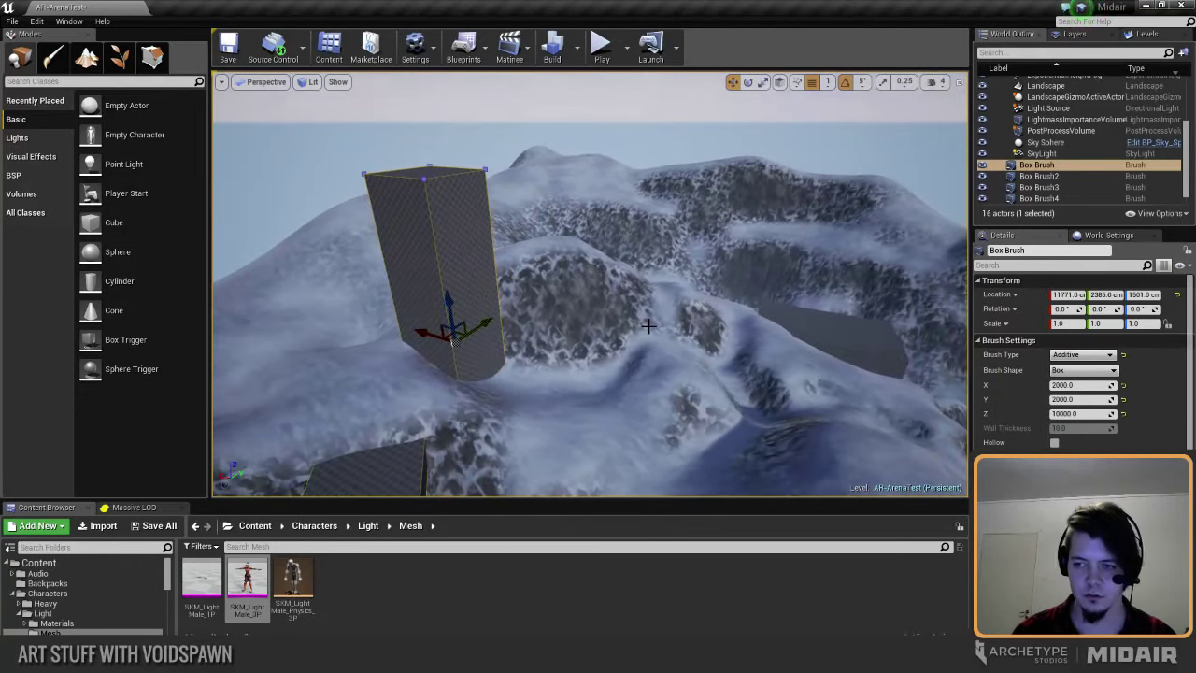
mouse_move(692, 357)
right_down()
mouse_move(647, 389)
mouse_move(663, 364)
right_up()
drag(613, 225, 680, 225)
mouse_move(688, 207)
right_down()
mouse_move(677, 221)
mouse_move(662, 212)
right_up()
drag(760, 224, 738, 223)
right_drag(739, 223, 777, 199)
right_drag(614, 241, 581, 248)
Step: Set the tower box brush's Z size to 5000 and raise it to a Z location of 2658 cm
click(1091, 414)
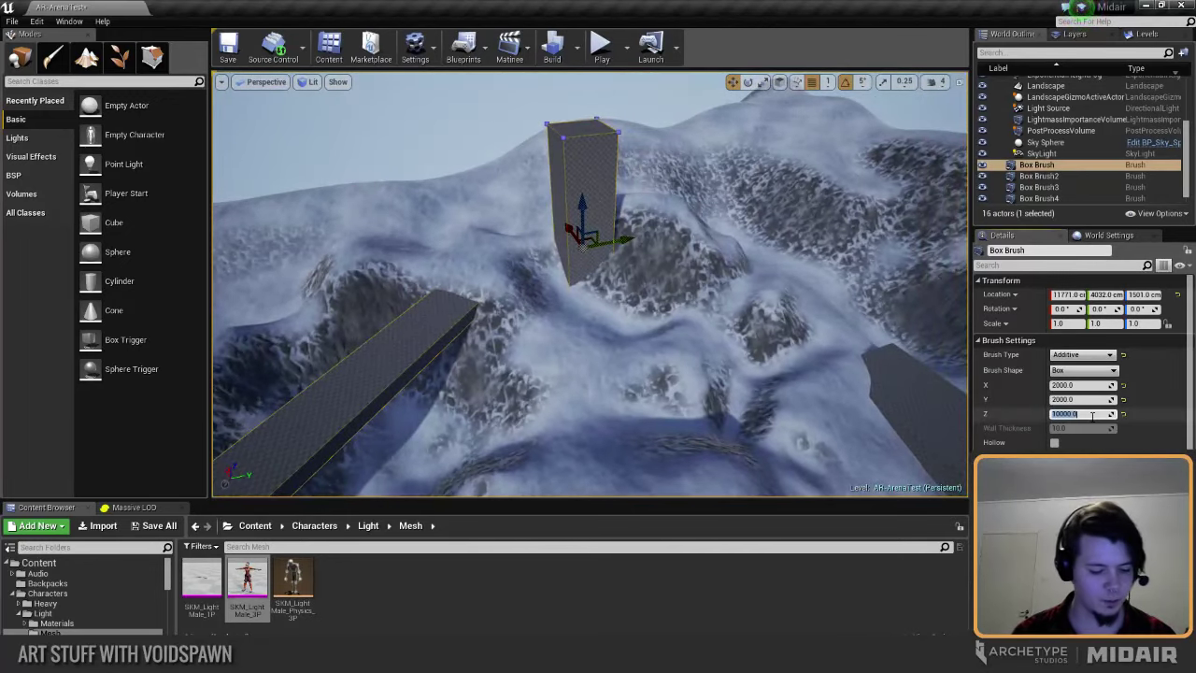
text(5000)
key(Return)
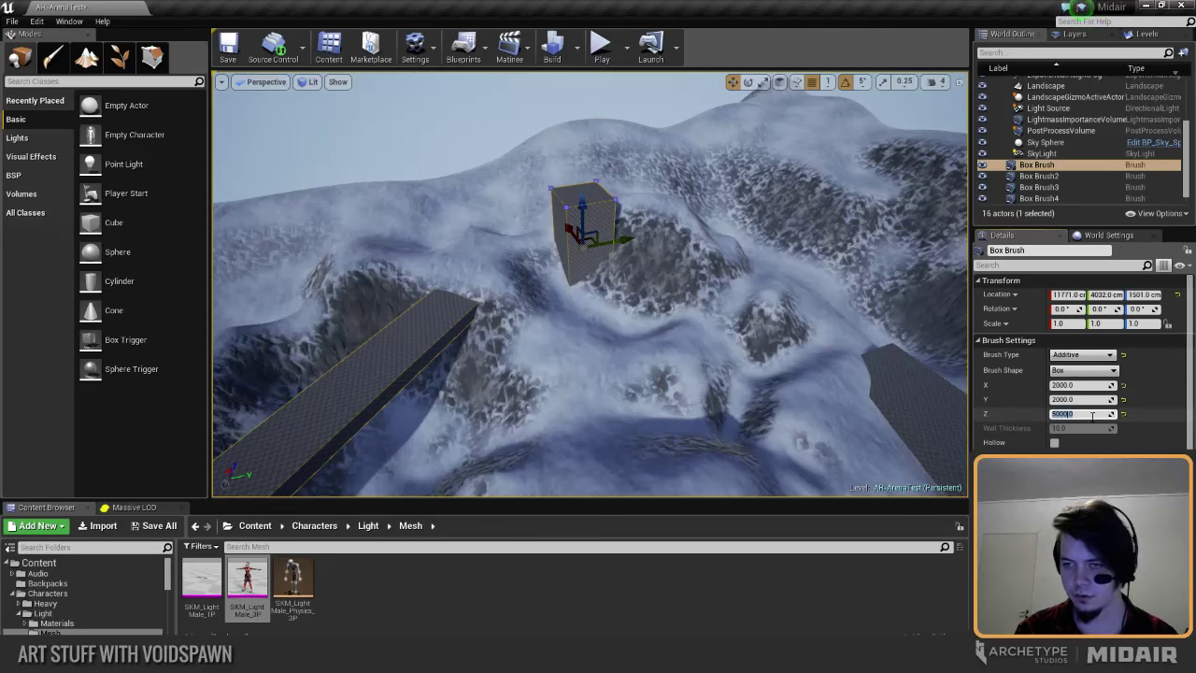
drag(582, 192, 581, 163)
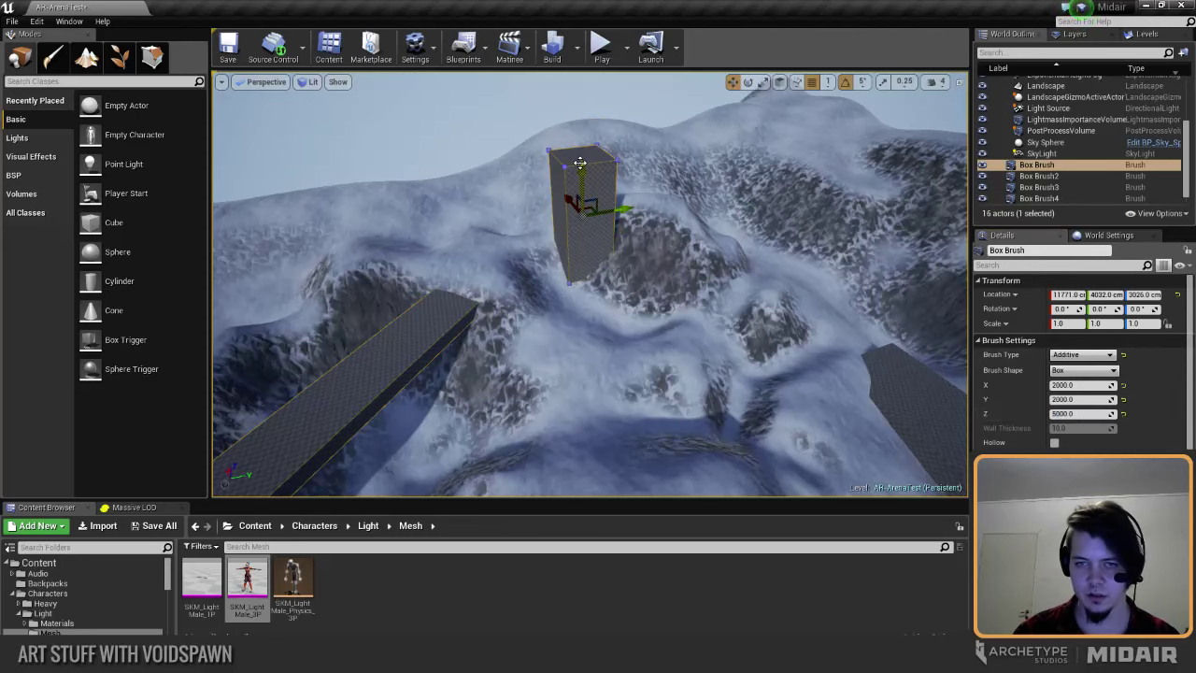
key(Escape)
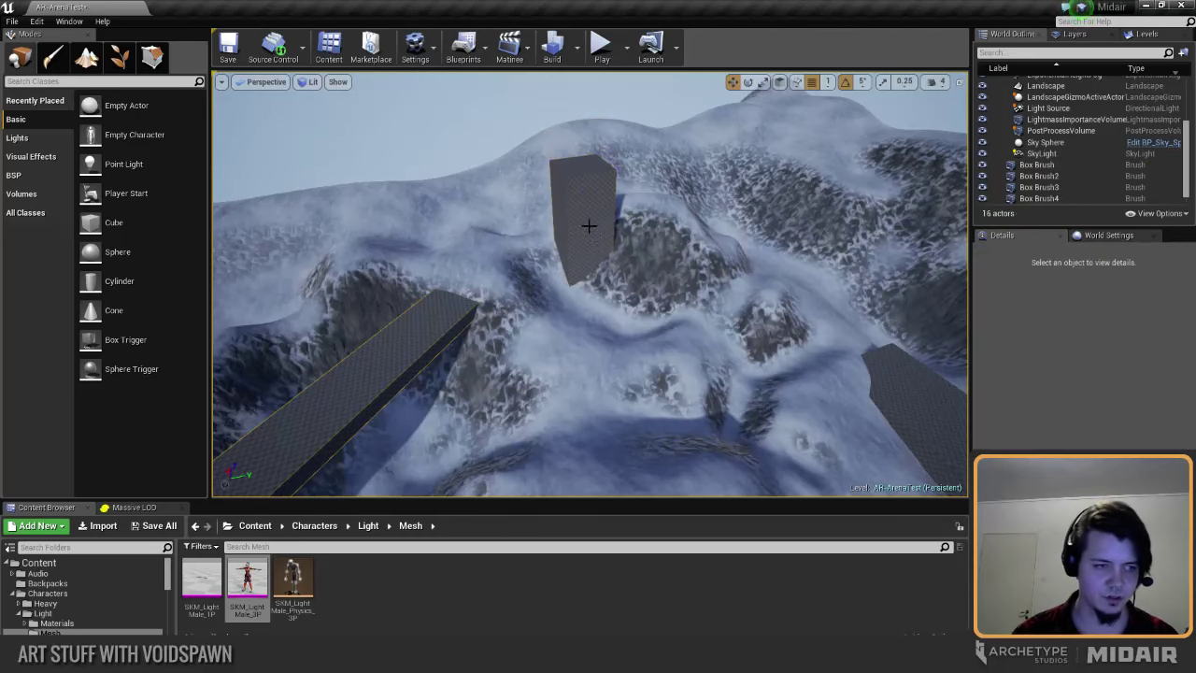
Step: Examine the shortened tower box brush and the surrounding slopes from several angles, selecting and deselecting it
click(589, 227)
right_drag(589, 226, 546, 211)
mouse_move(710, 234)
right_down()
mouse_move(725, 235)
mouse_move(698, 225)
mouse_move(725, 231)
mouse_move(752, 206)
mouse_move(757, 272)
right_up()
key(Escape)
click(617, 280)
right_drag(617, 280, 592, 283)
key(Escape)
click(734, 252)
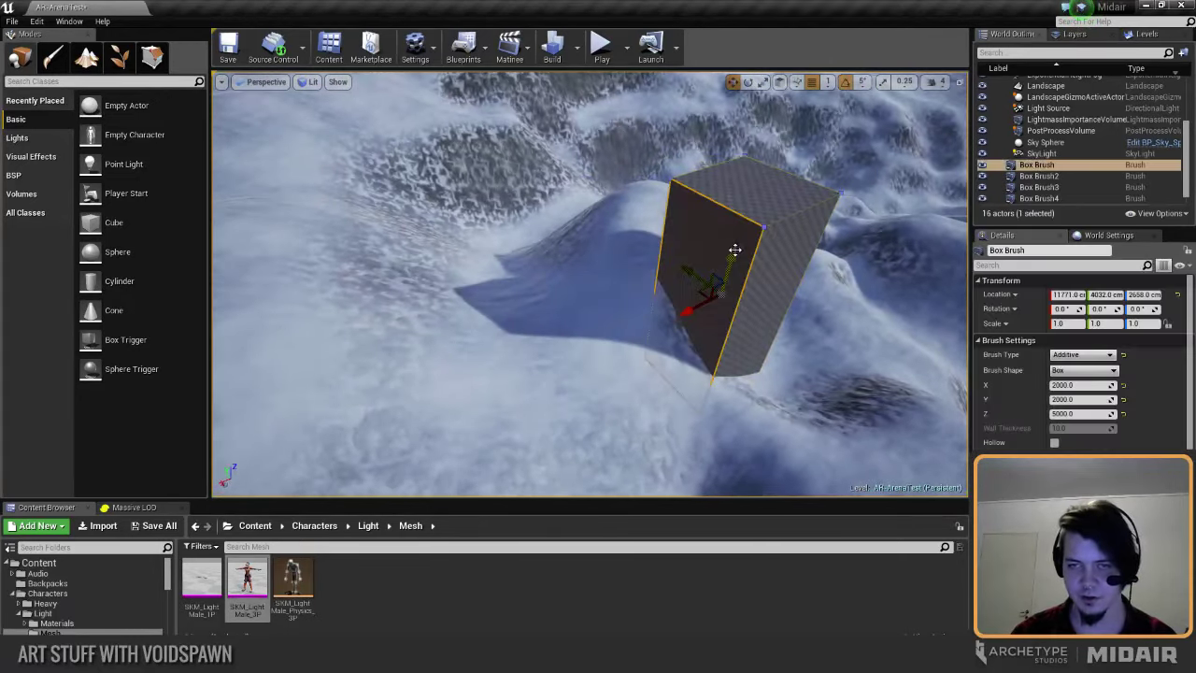
key(Escape)
mouse_move(734, 251)
right_down()
mouse_move(811, 204)
mouse_move(944, 223)
right_up()
right_drag(567, 247, 557, 257)
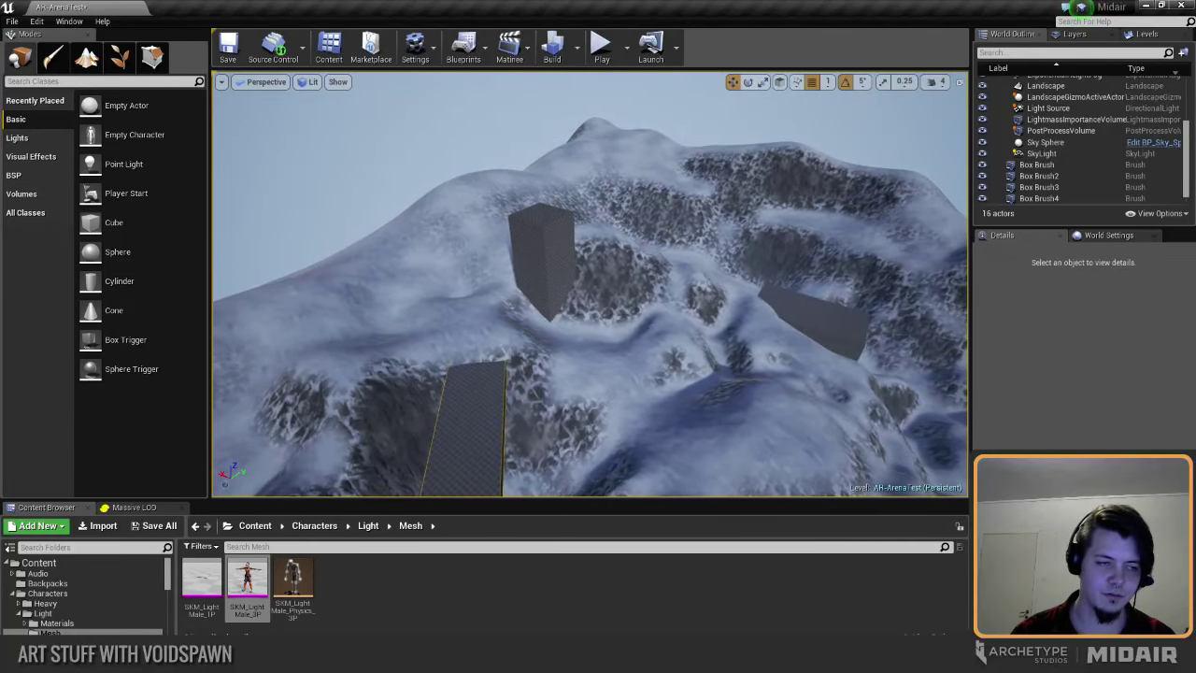
click(556, 266)
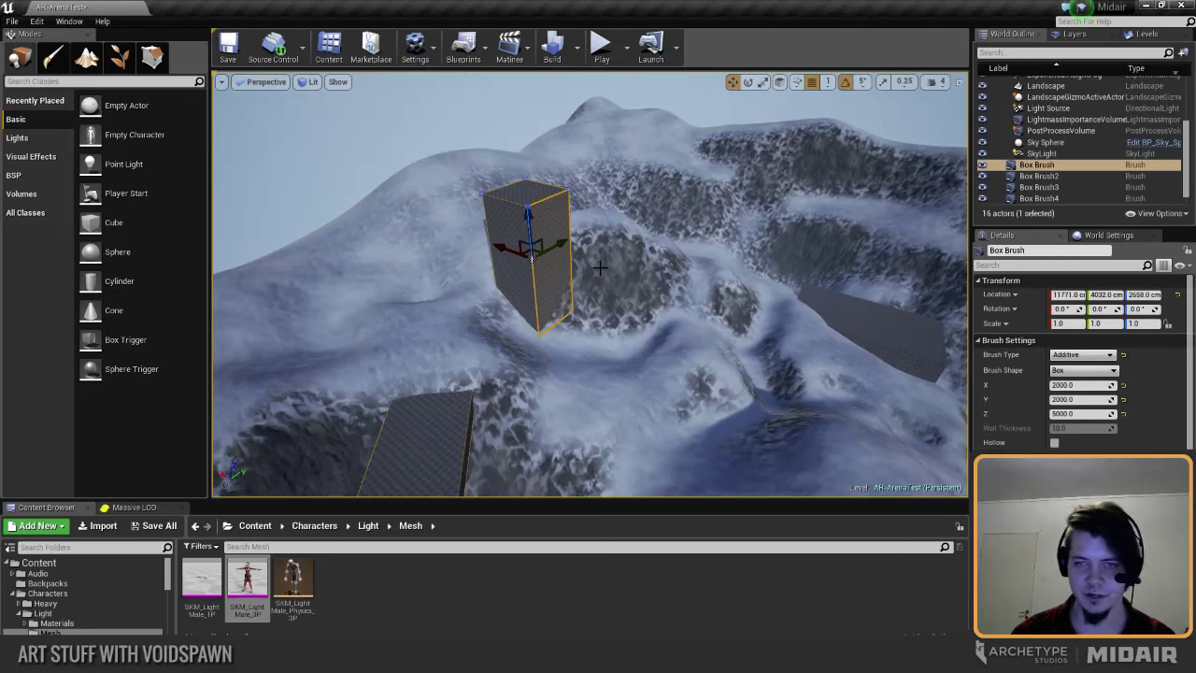
mouse_move(603, 267)
right_down()
mouse_move(544, 256)
mouse_move(595, 266)
mouse_move(546, 267)
mouse_move(599, 270)
mouse_move(583, 259)
mouse_move(656, 259)
mouse_move(623, 240)
right_up()
key(w)
key(Escape)
key(s)
click(620, 251)
key(Escape)
click(622, 240)
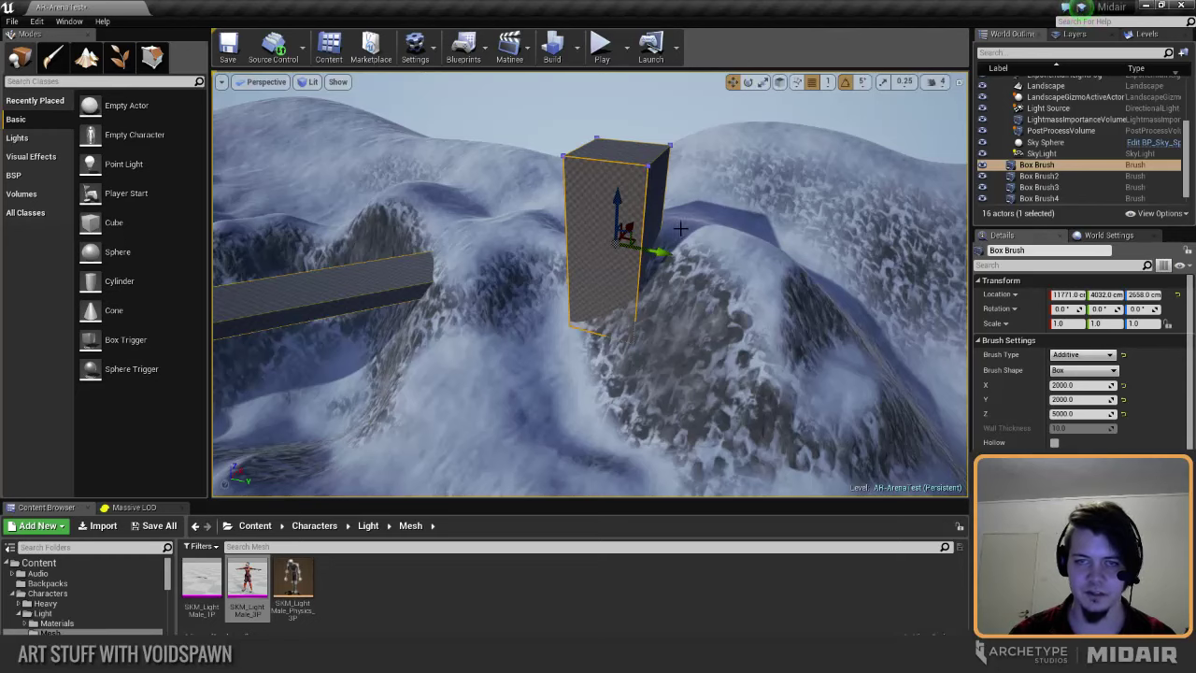
right_drag(681, 227, 665, 241)
key(Escape)
Step: In Landscape mode, choose the Smooth tool with a brush size of about 3387 and smooth the snowy mounds between the bridge and the blocks
right_drag(401, 219, 383, 210)
click(86, 59)
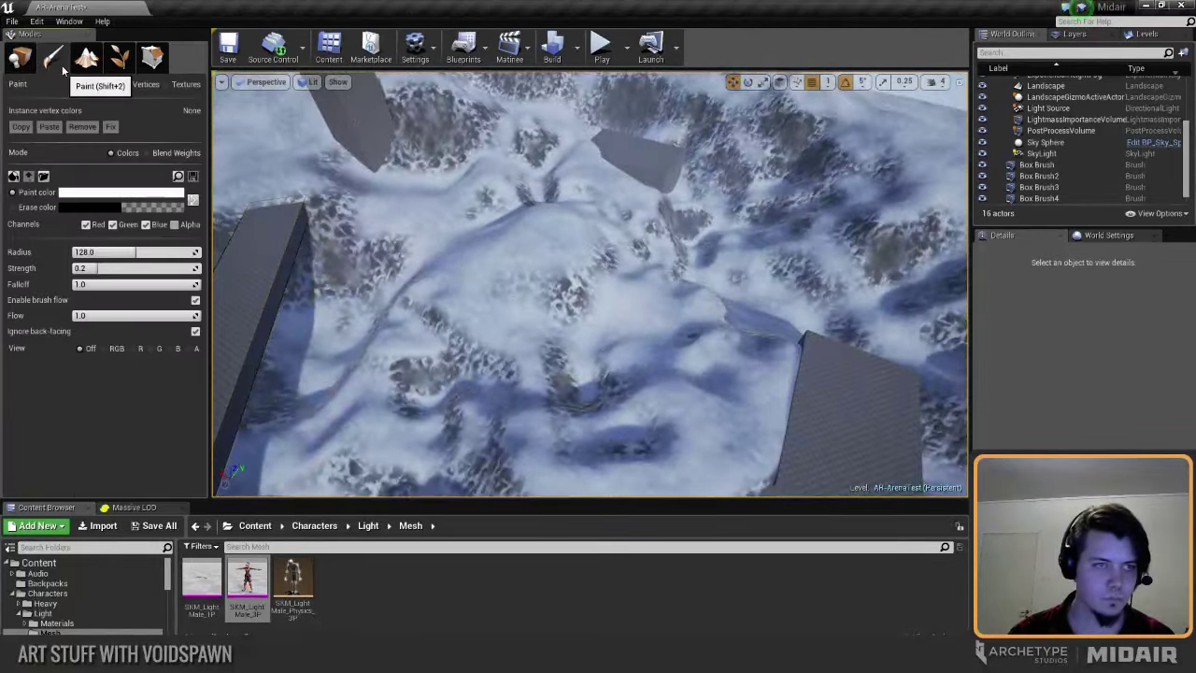
click(33, 150)
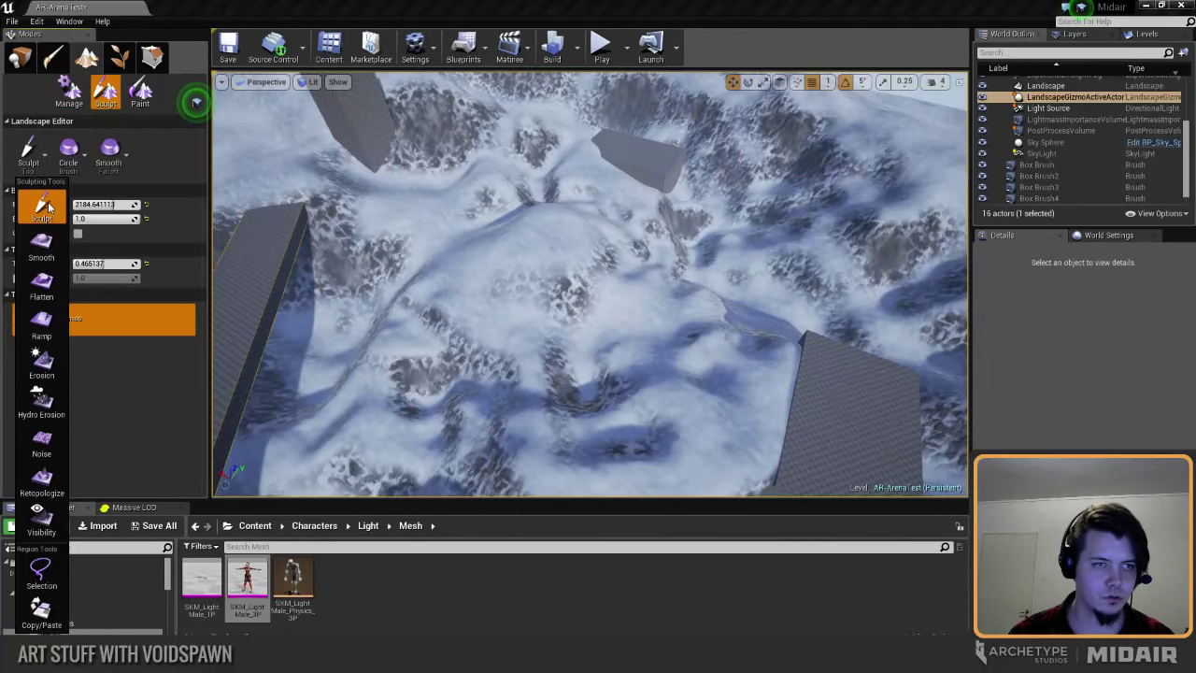
click(33, 245)
scroll(500, 270, down, 1)
drag(112, 205, 125, 204)
drag(590, 286, 529, 304)
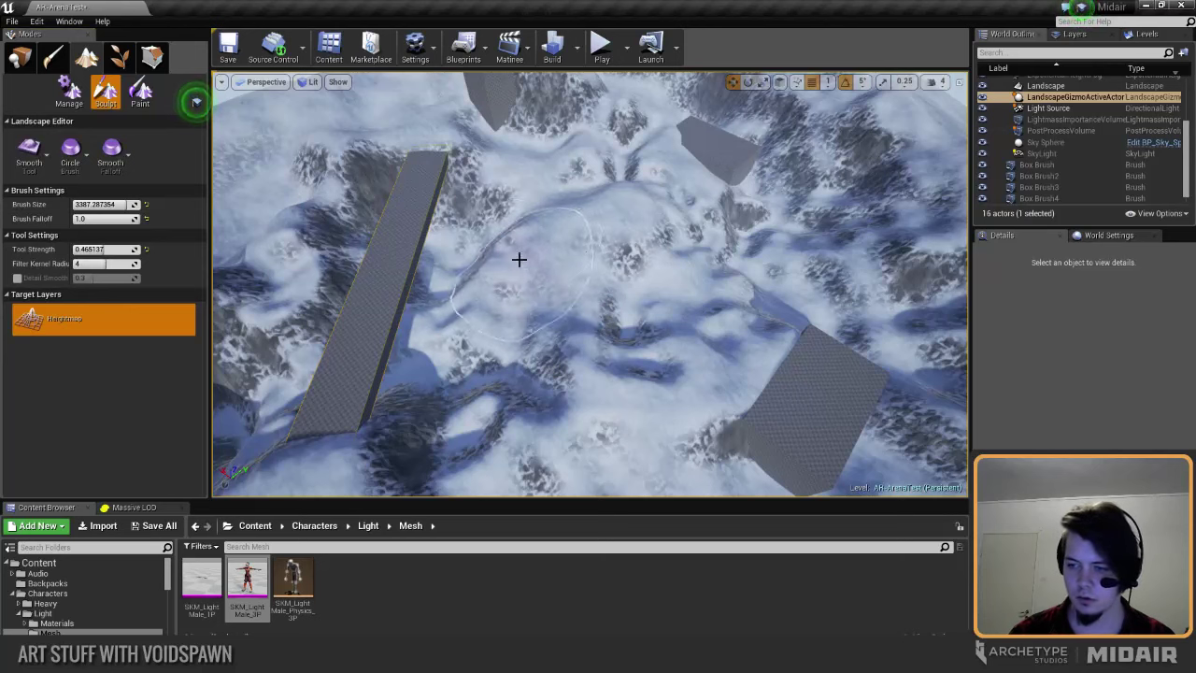
mouse_move(625, 208)
right_down()
mouse_move(509, 209)
mouse_move(641, 228)
mouse_move(537, 274)
mouse_move(561, 271)
mouse_move(533, 262)
right_up()
mouse_move(609, 257)
right_down()
mouse_move(591, 253)
mouse_move(610, 257)
mouse_move(572, 293)
mouse_move(552, 285)
right_up()
right_drag(483, 248, 411, 210)
mouse_move(580, 289)
right_down()
mouse_move(524, 322)
mouse_move(448, 341)
mouse_move(346, 304)
right_up()
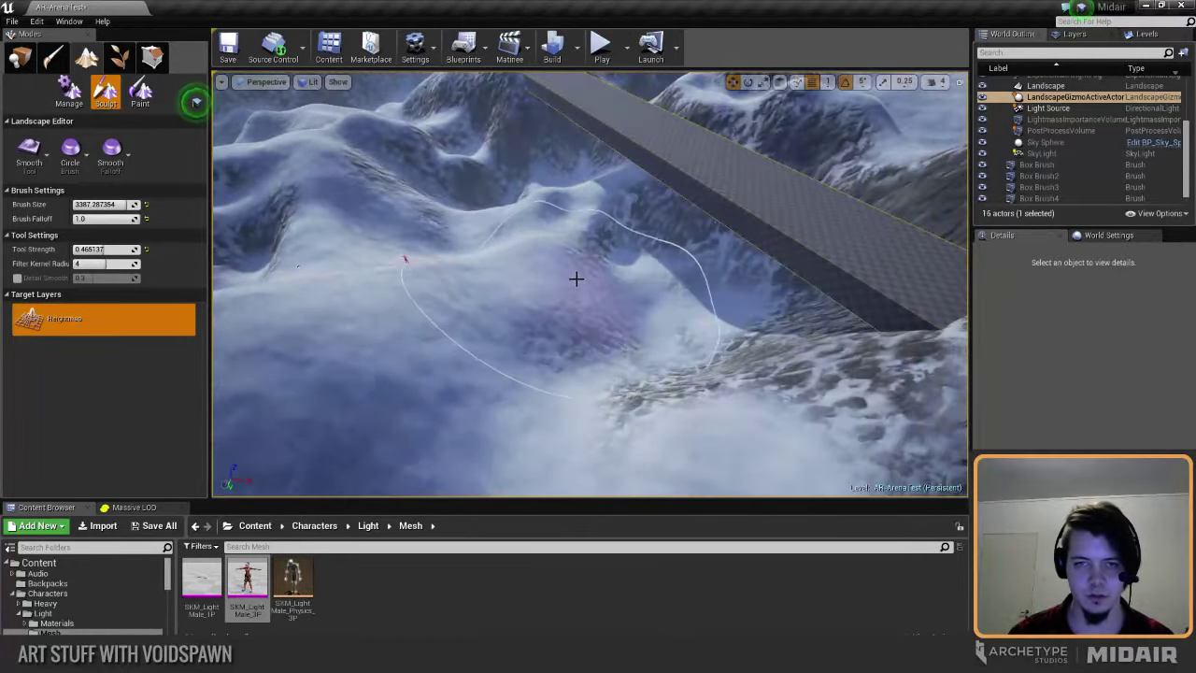
right_drag(577, 278, 595, 283)
mouse_move(546, 328)
right_down()
mouse_move(528, 402)
mouse_move(556, 422)
right_up()
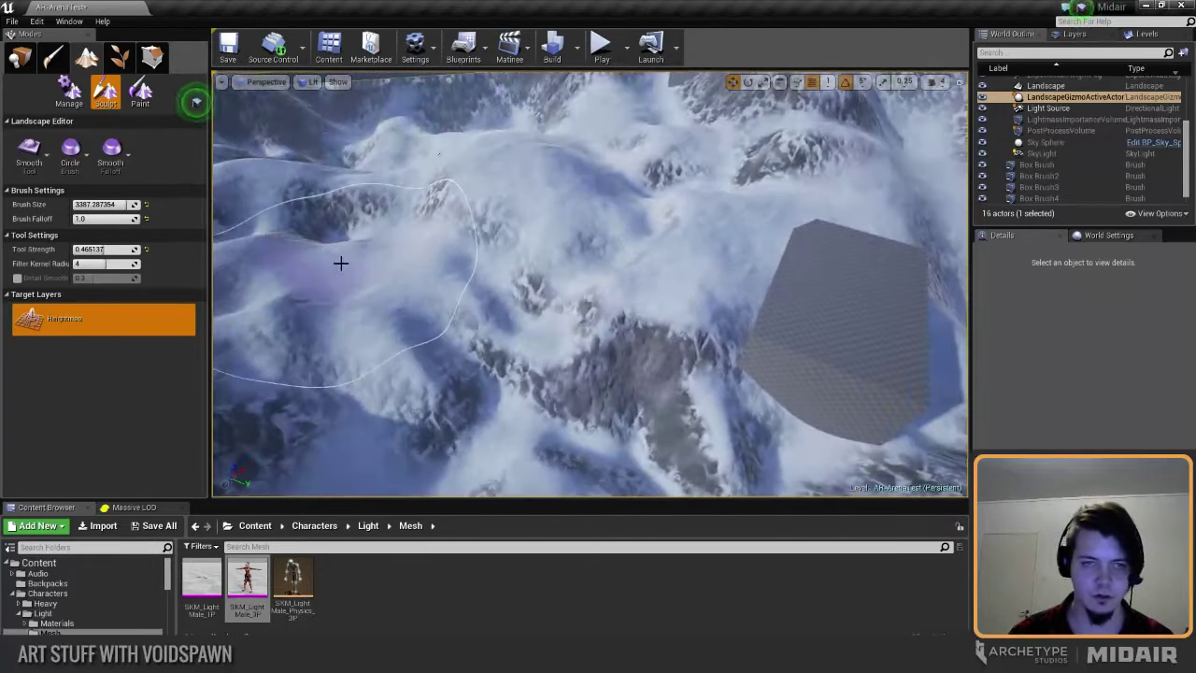
Step: Switch to Place mode and play-test the map full screen, moving off the block and across the snowy hills past the tower
click(20, 59)
right_drag(333, 226, 281, 187)
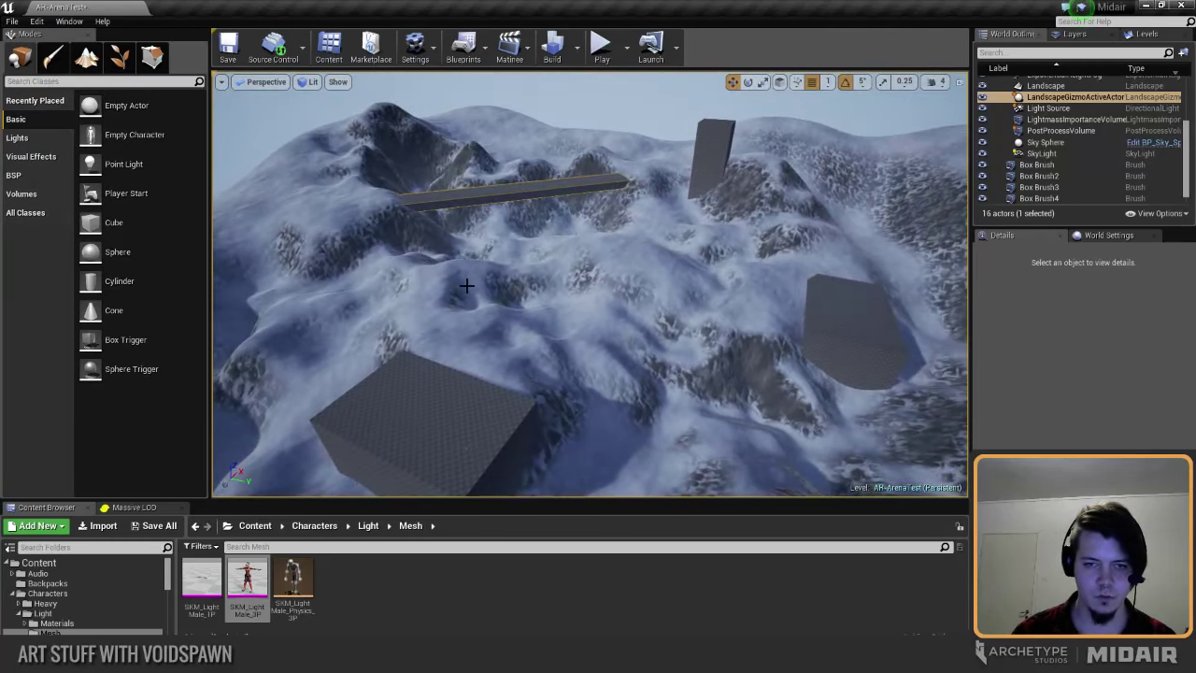
key(F11)
key(alt+p)
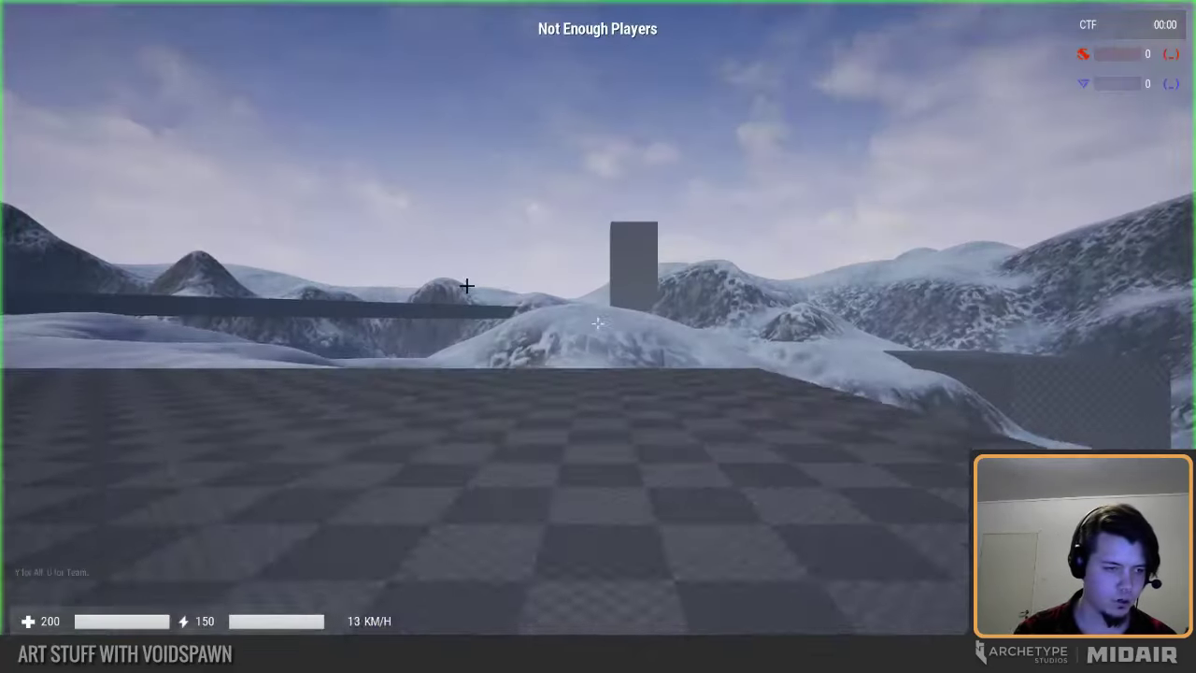
key(w)
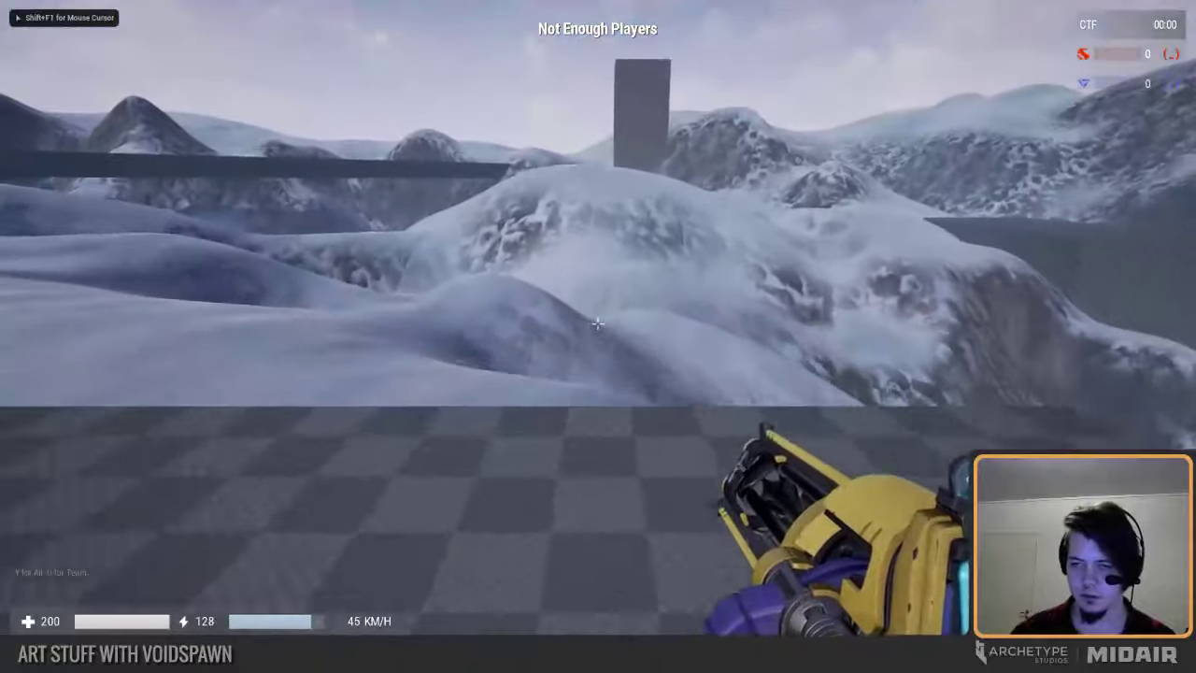
key(w)
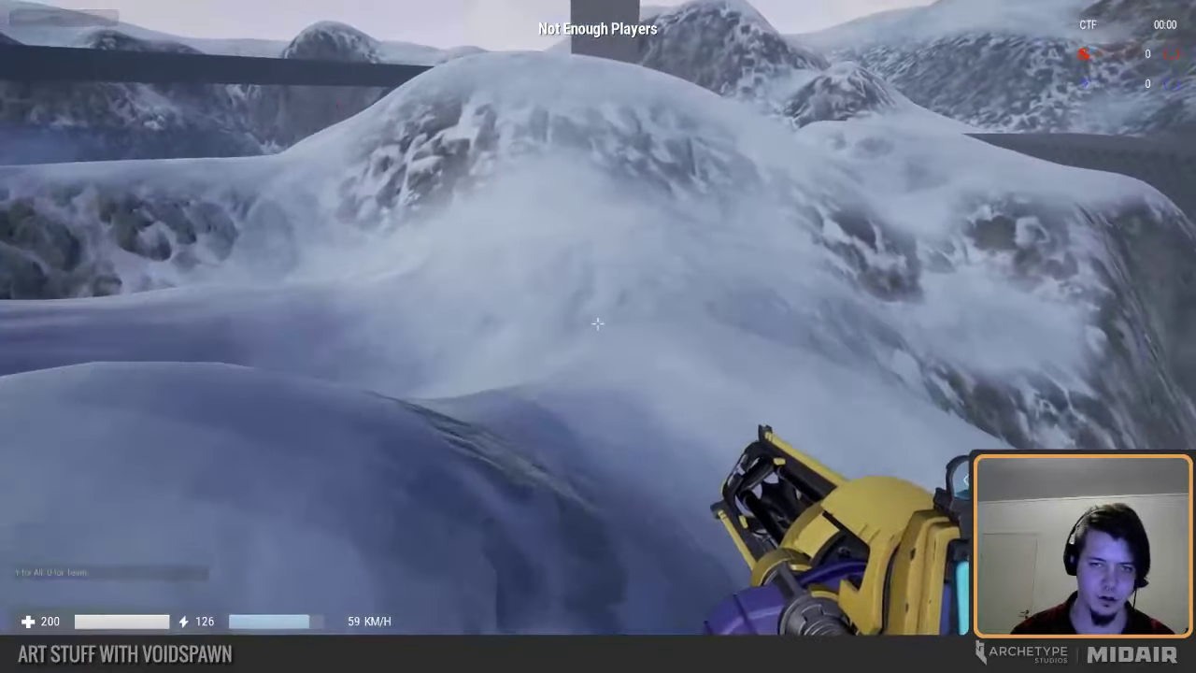
key(w)
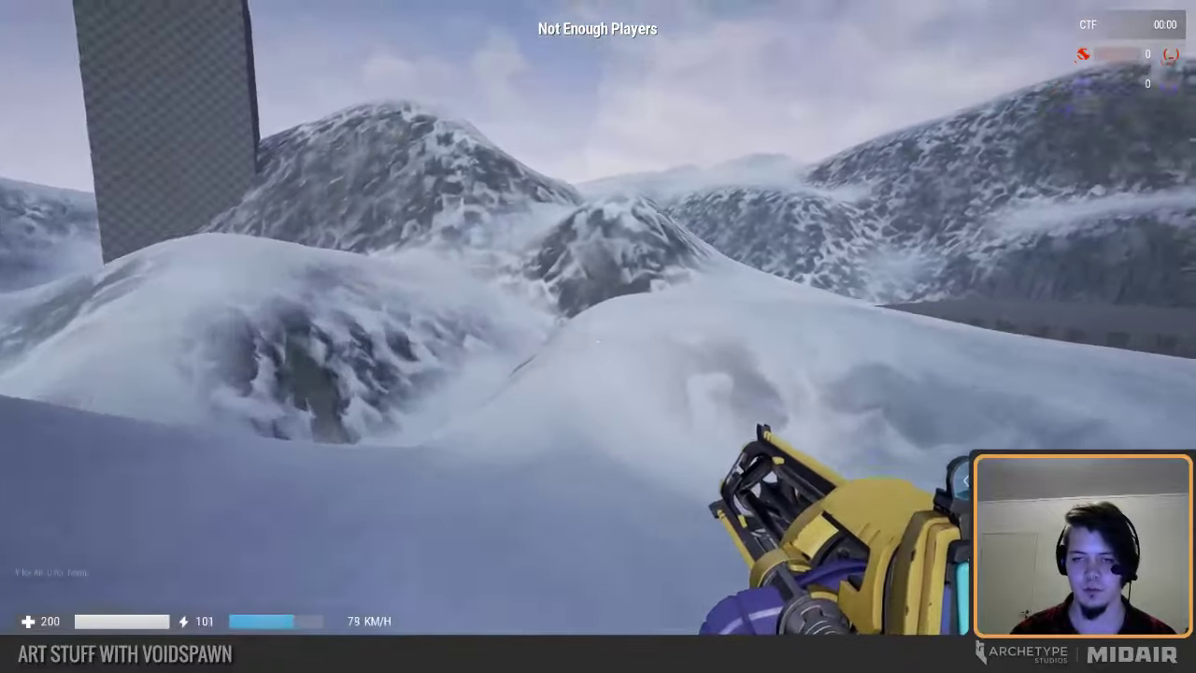
key(w)
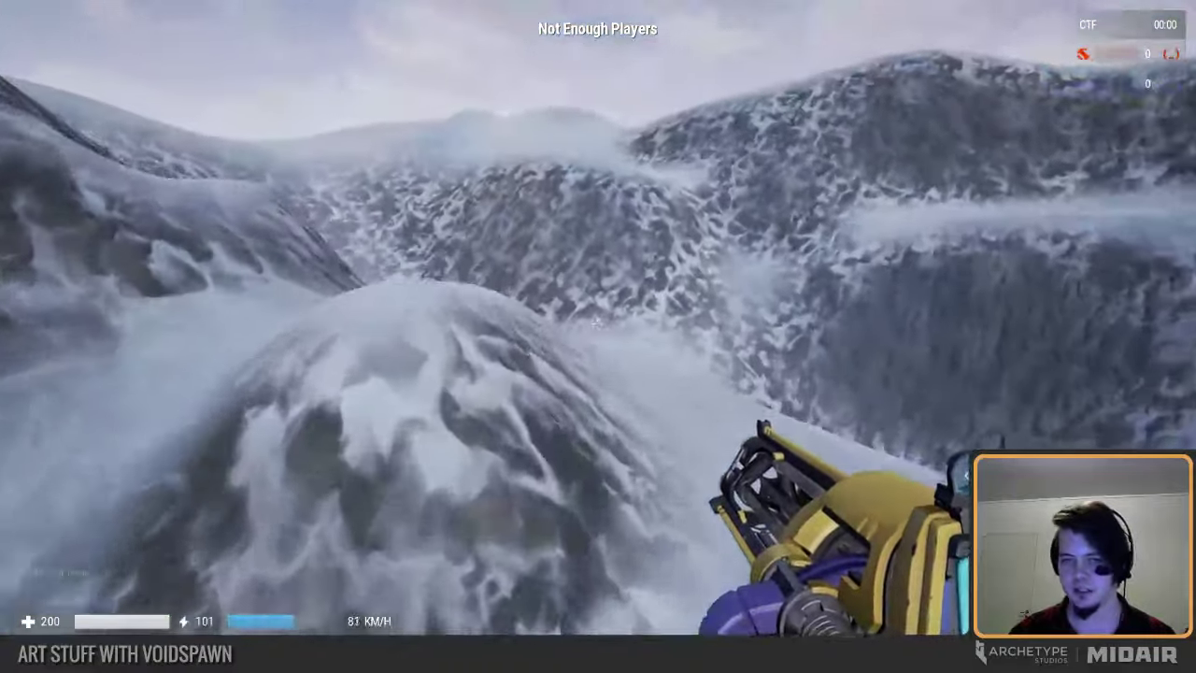
key(w)
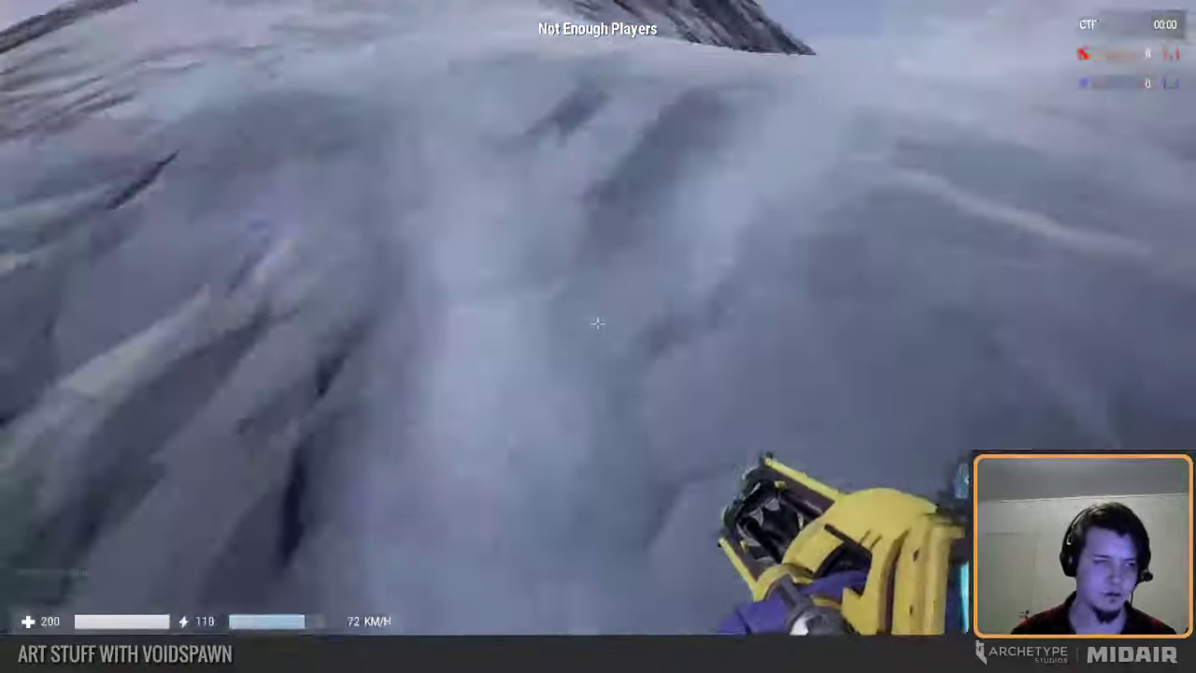
Step: Continue the play-test, flying past the tower and over the snowy hills towards the bridge and blocks
right_click(598, 324)
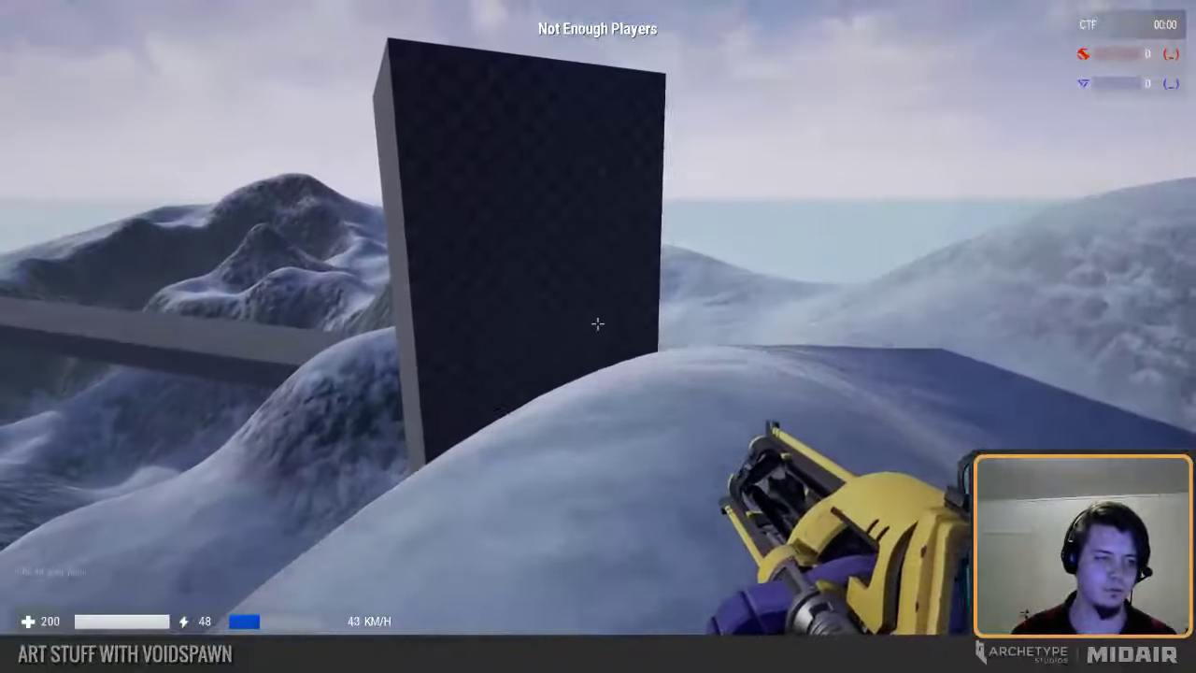
key(space)
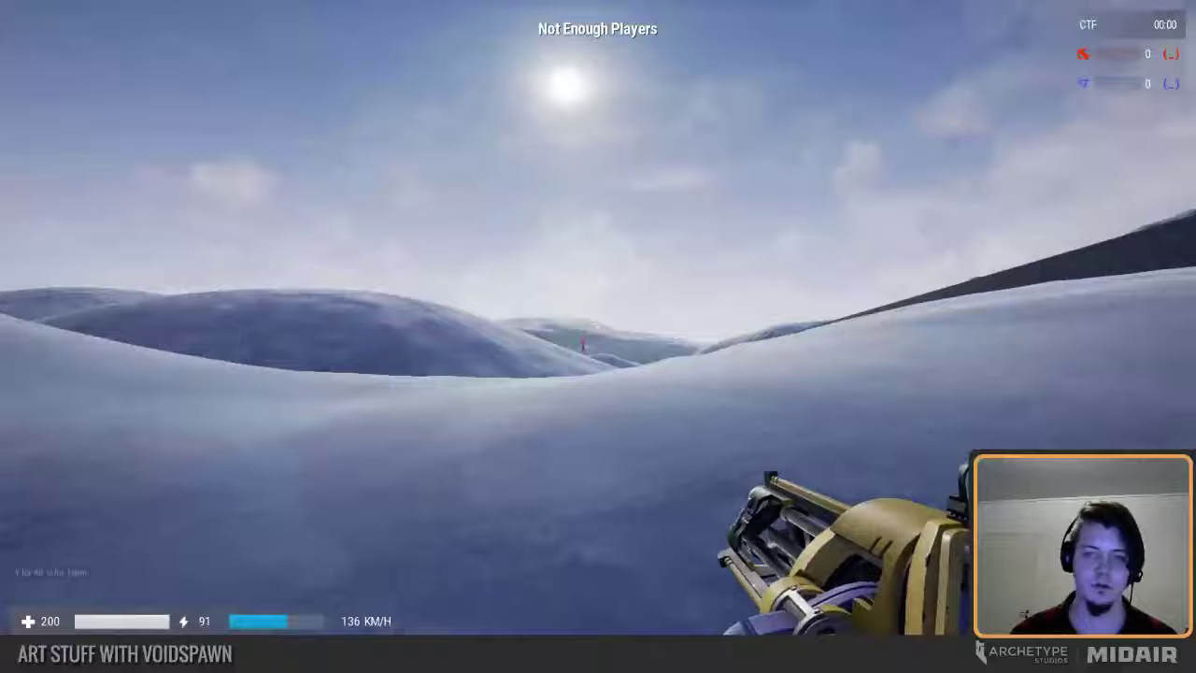
right_click(598, 324)
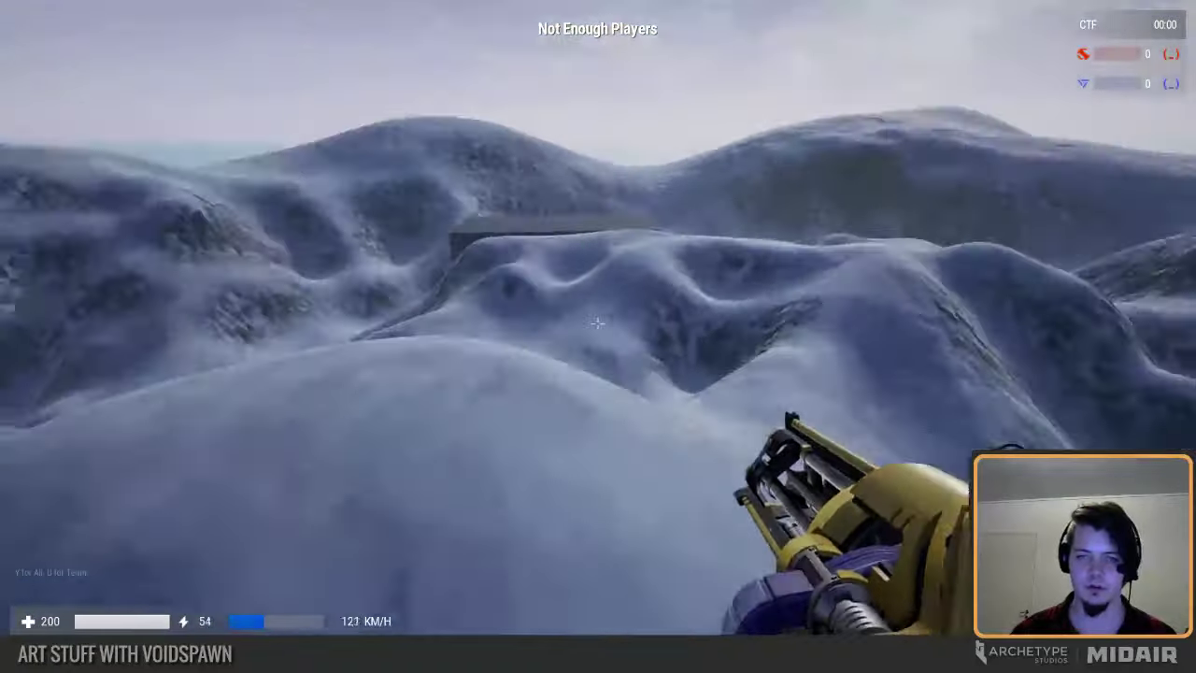
right_click(598, 323)
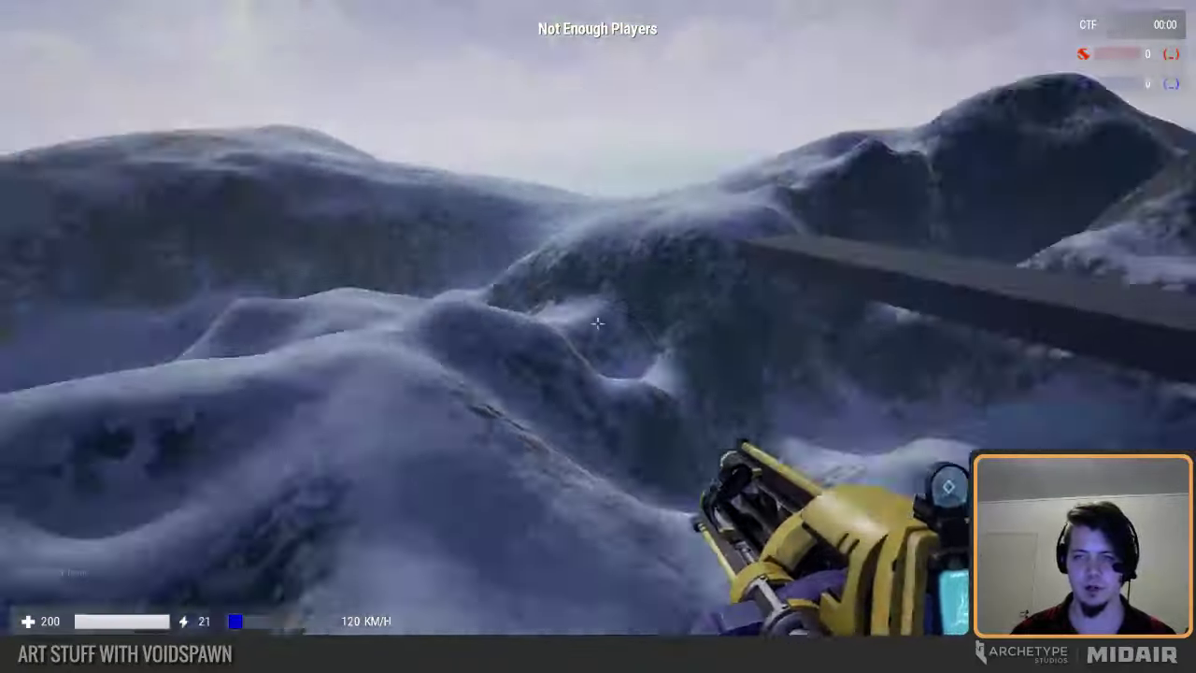
key(space)
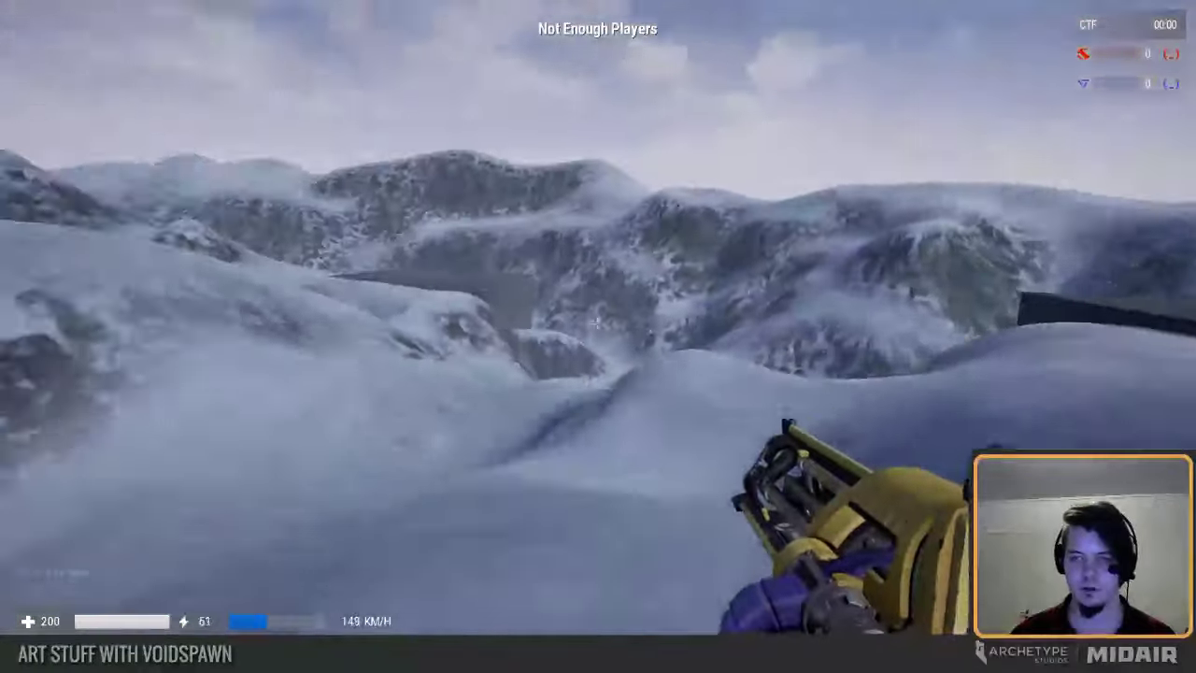
right_click(598, 323)
right_click(598, 323)
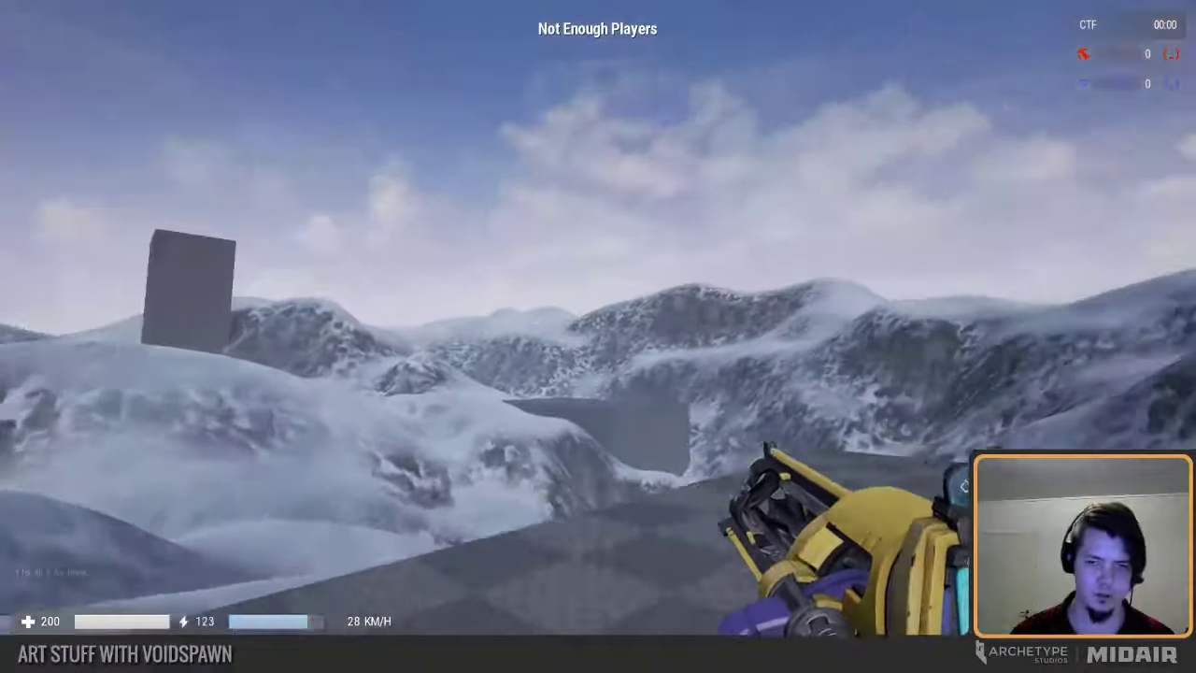
Step: Play-test the route off the checkered block, past the bridge and tower and through the snowy valleys, checking how the slopes ski
key(w)
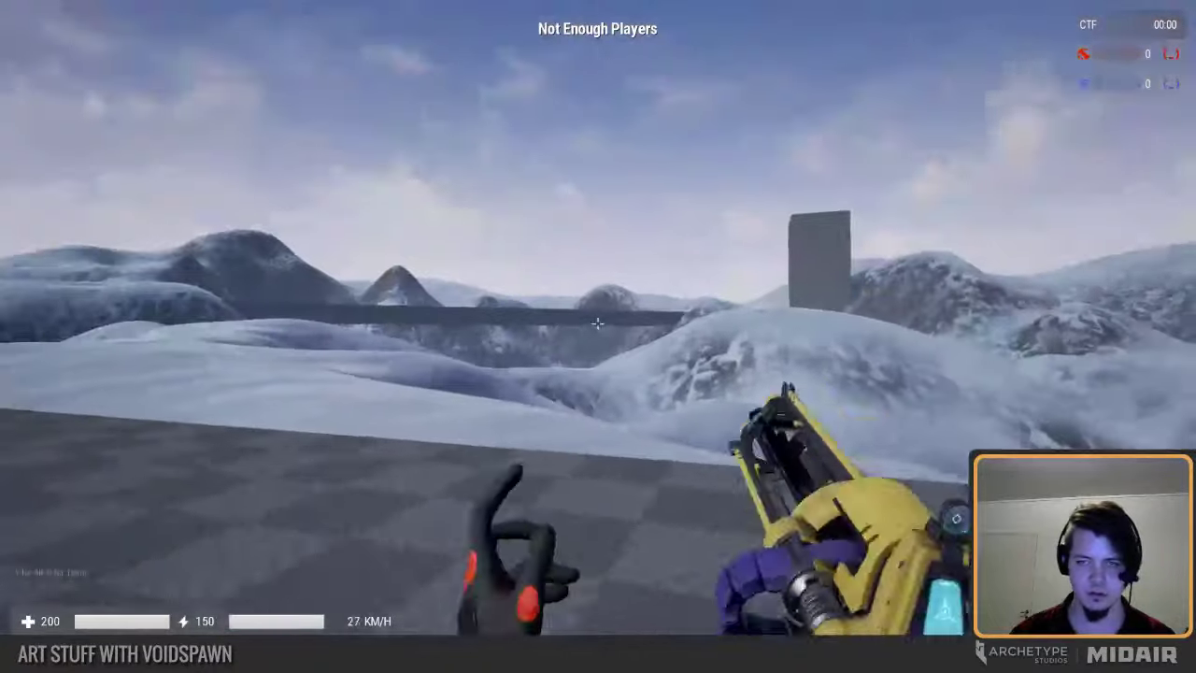
right_click(598, 323)
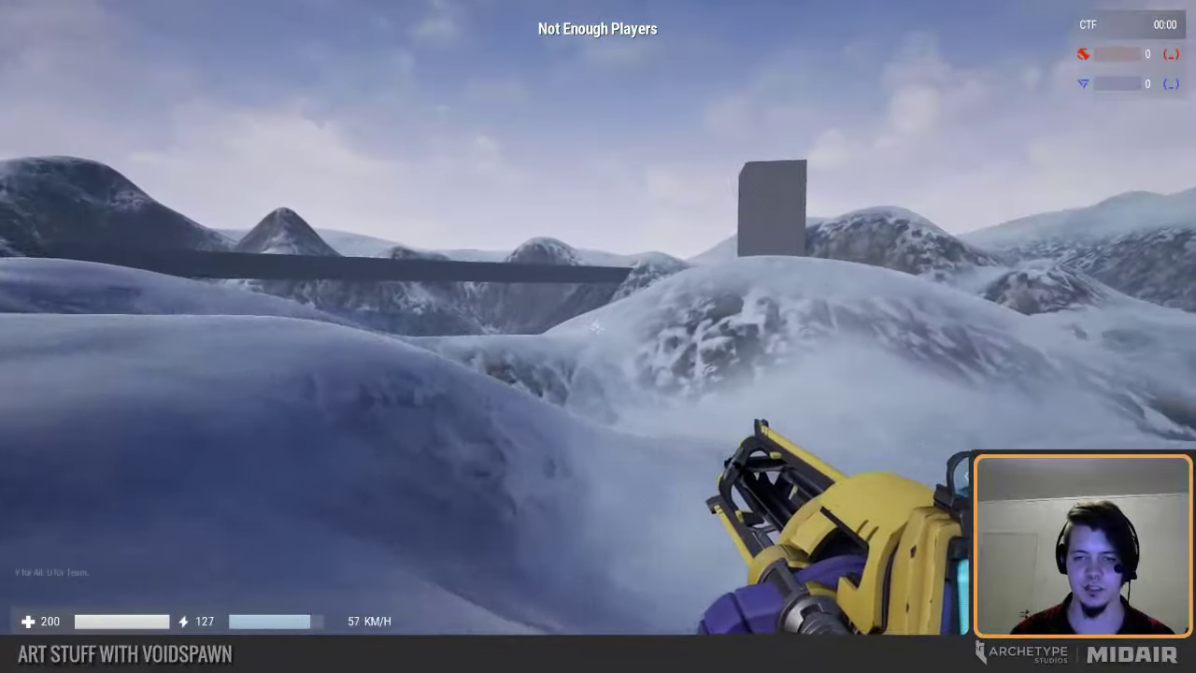
right_click(598, 323)
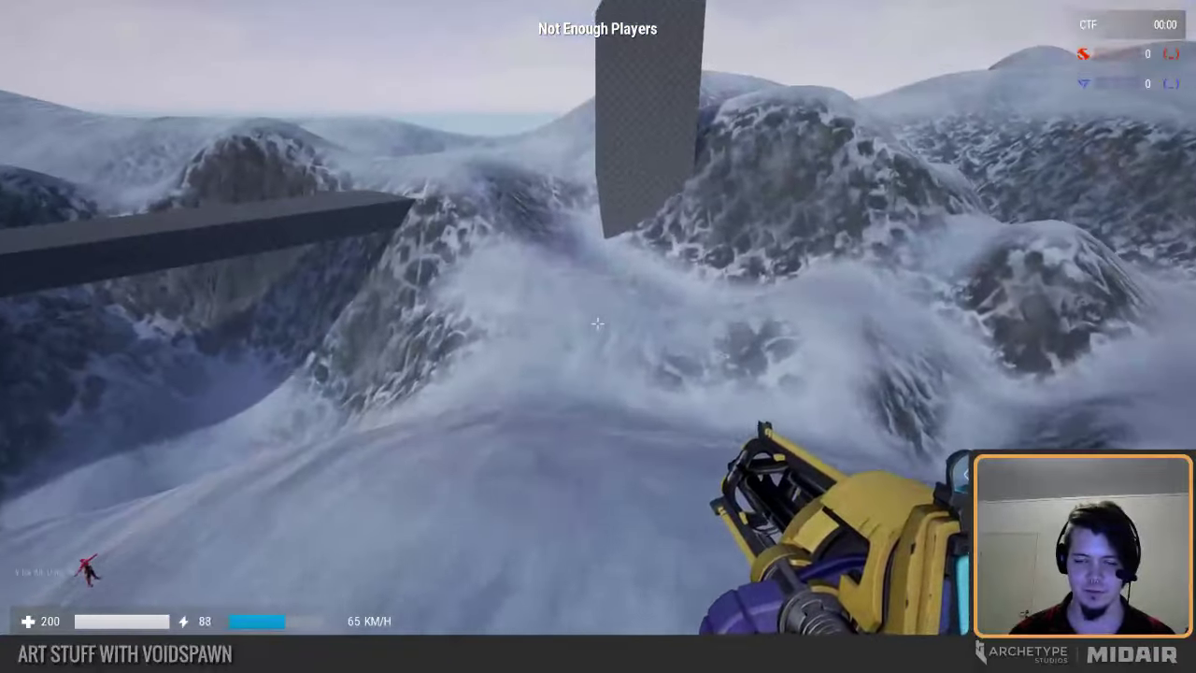
right_click(598, 323)
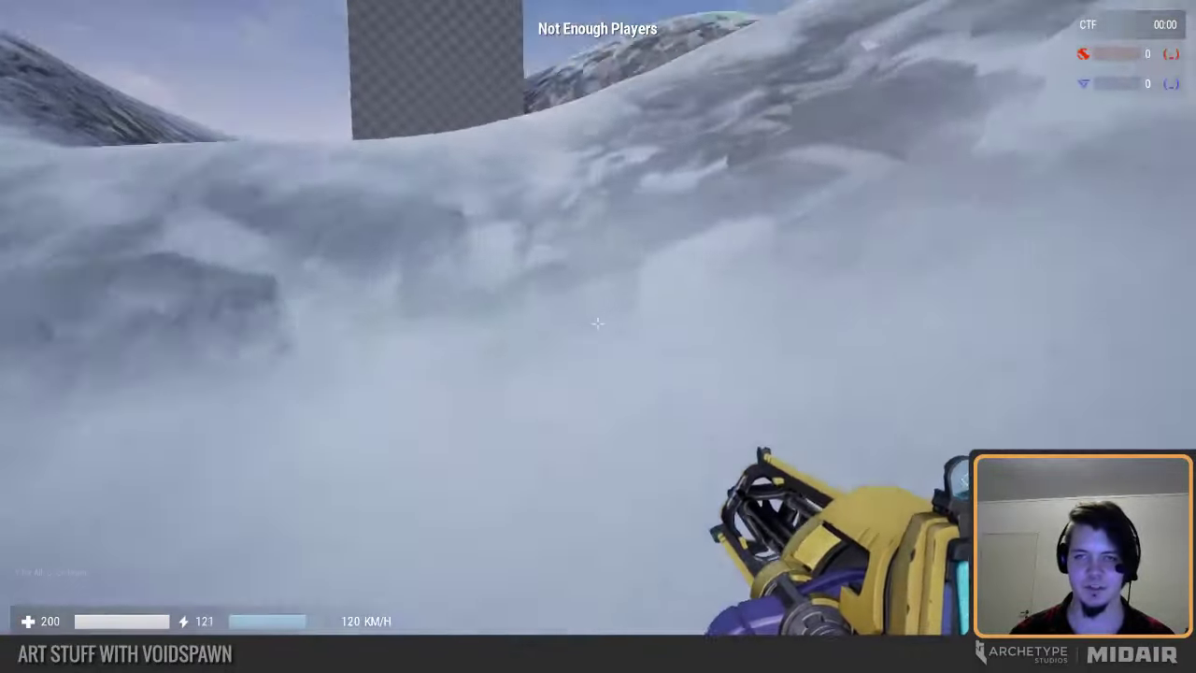
right_click(598, 324)
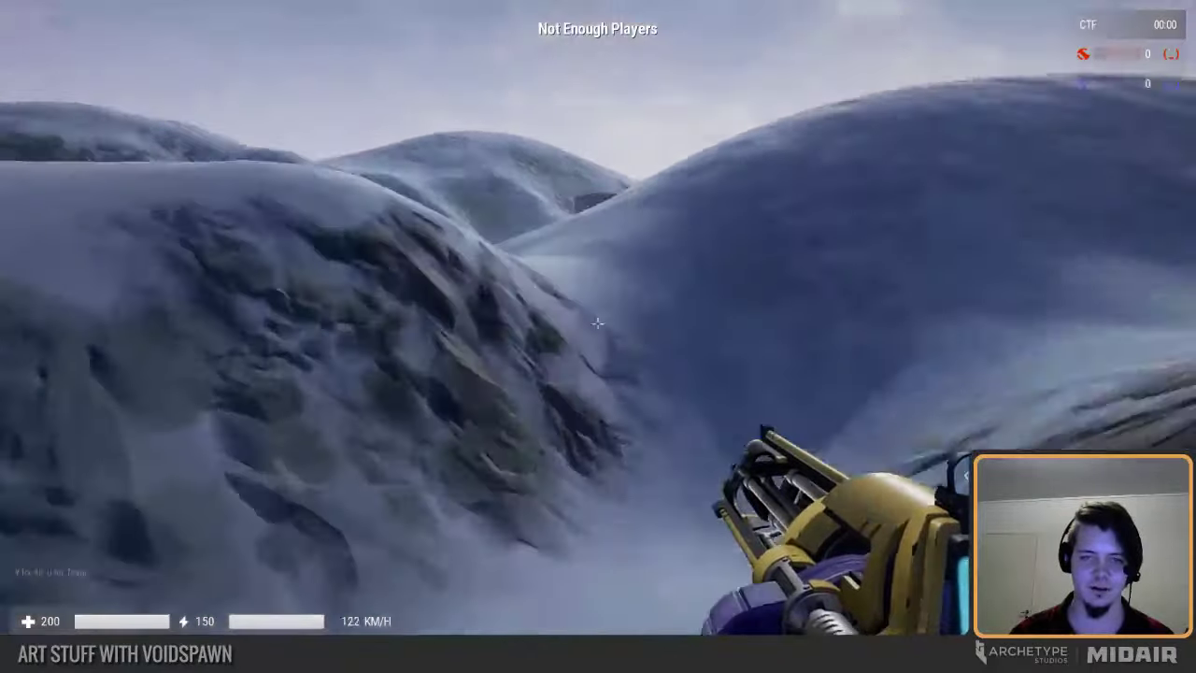
right_click(598, 323)
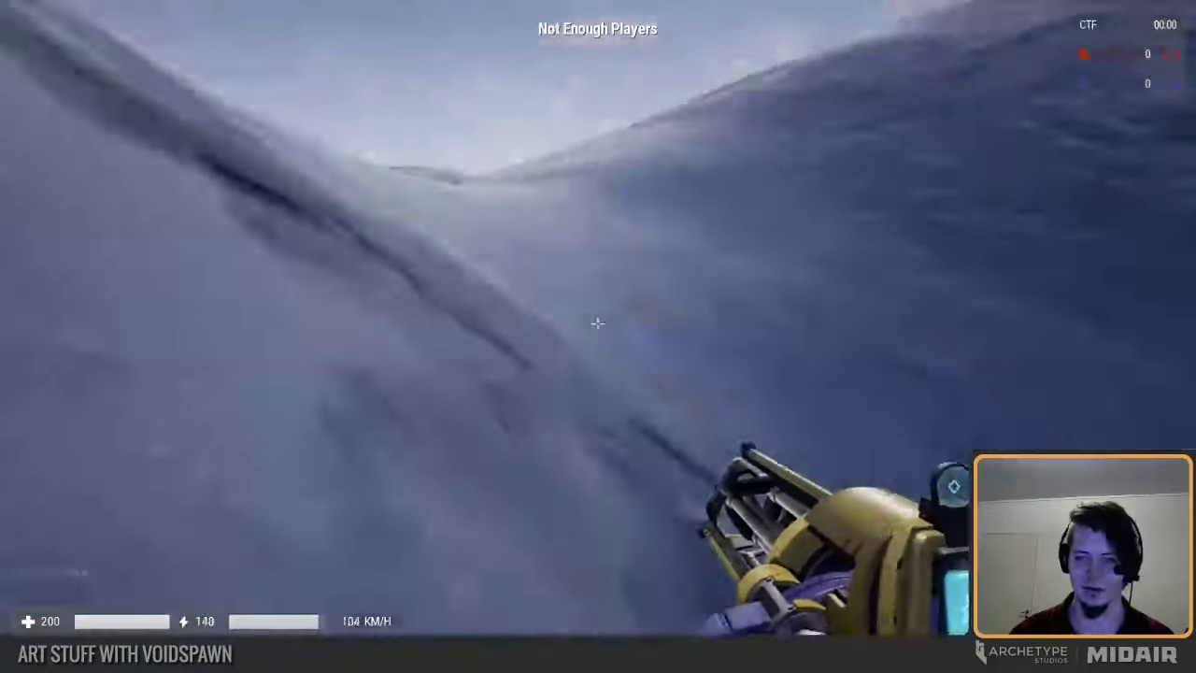
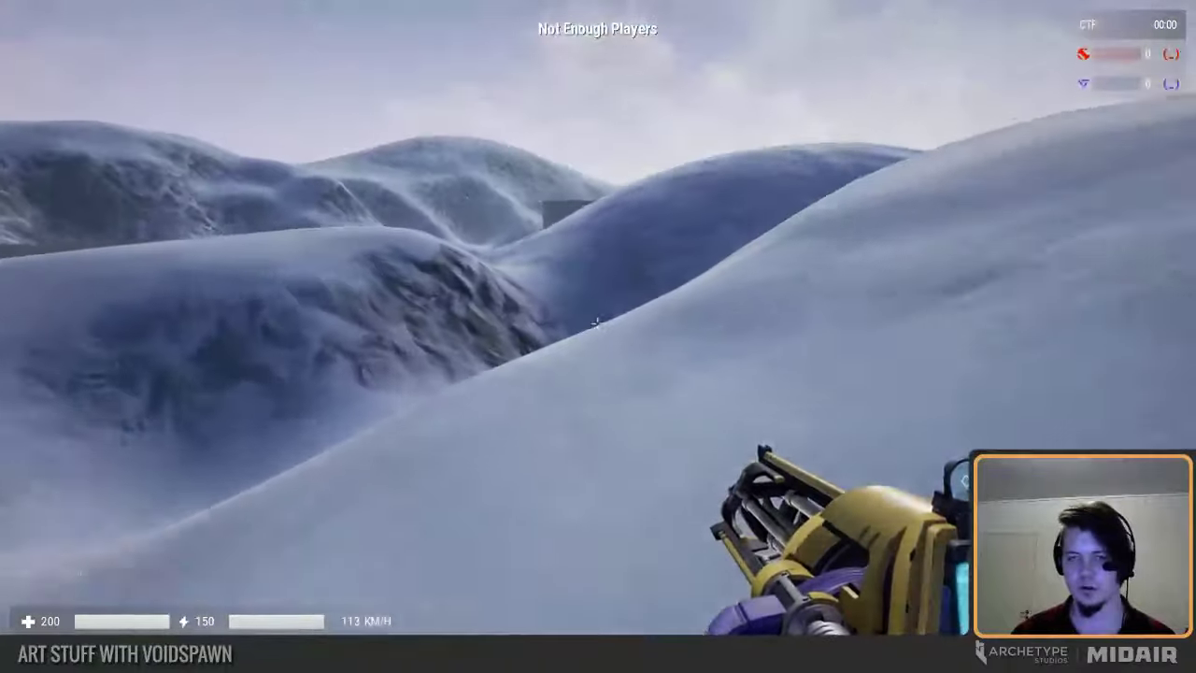
right_click(598, 323)
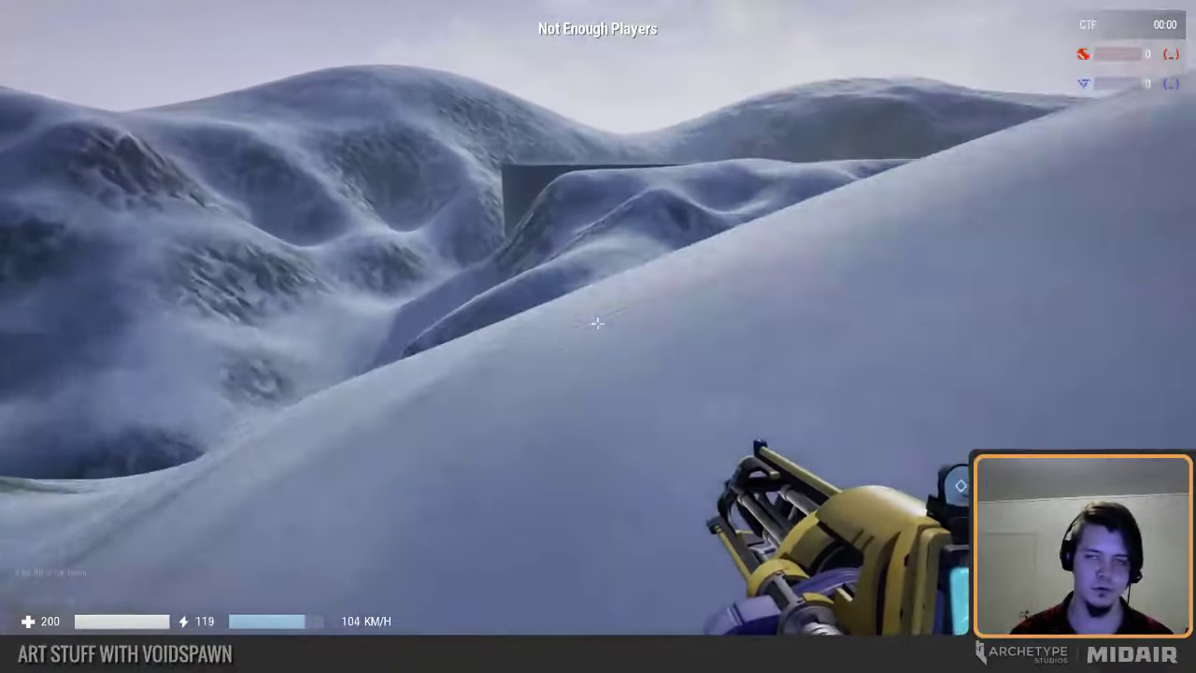
right_click(599, 323)
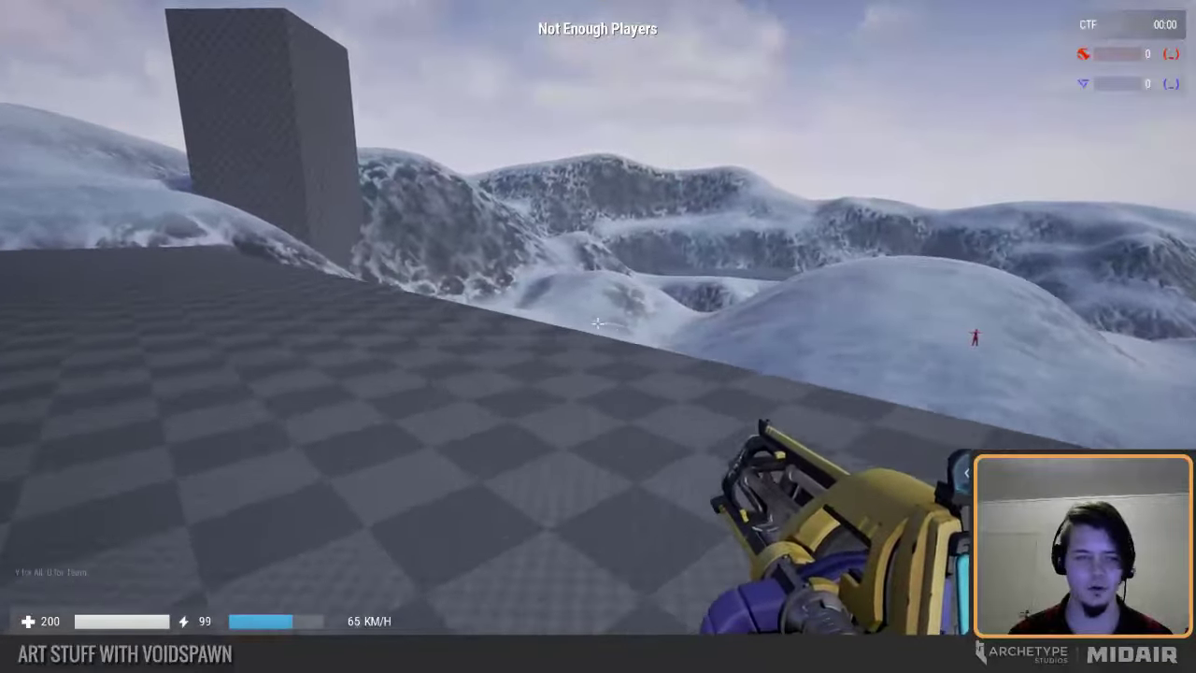
key(s)
Step: In the full-screen editor view, examine the bridge box brush and the terrain around it from several angles
mouse_move(524, 302)
right_down()
mouse_move(509, 348)
mouse_move(505, 332)
mouse_move(599, 271)
mouse_move(525, 302)
mouse_move(504, 292)
right_up()
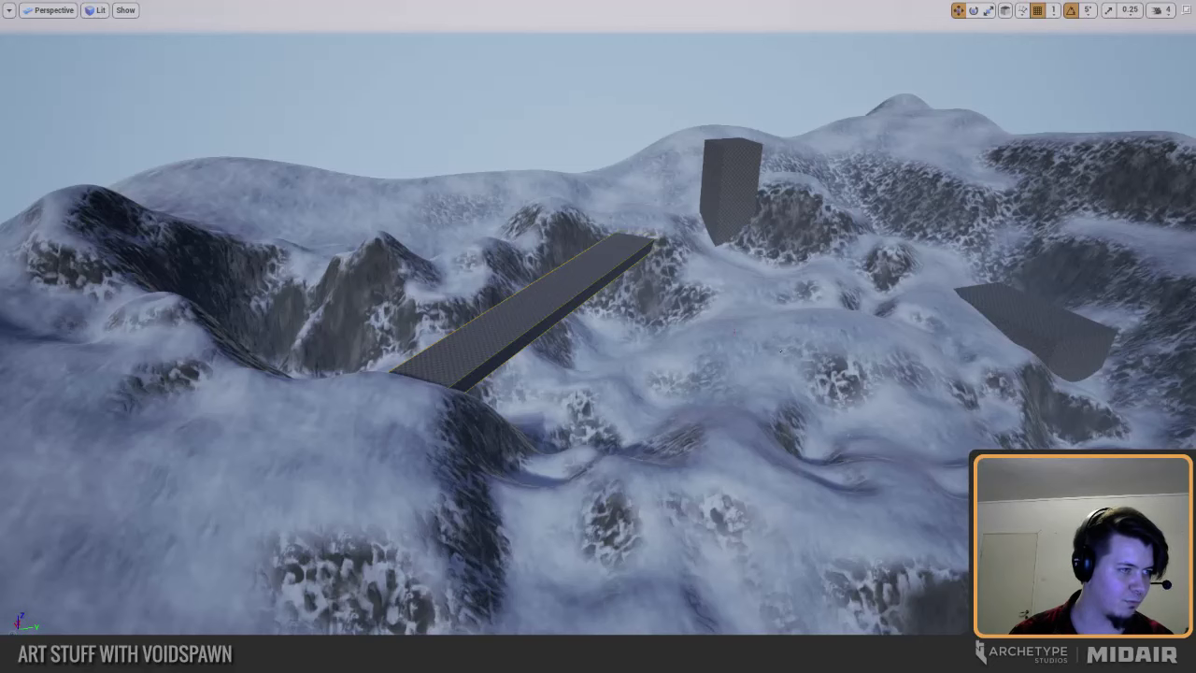
click(448, 311)
right_drag(462, 309, 481, 347)
mouse_move(660, 400)
right_down()
mouse_move(629, 401)
mouse_move(682, 404)
right_up()
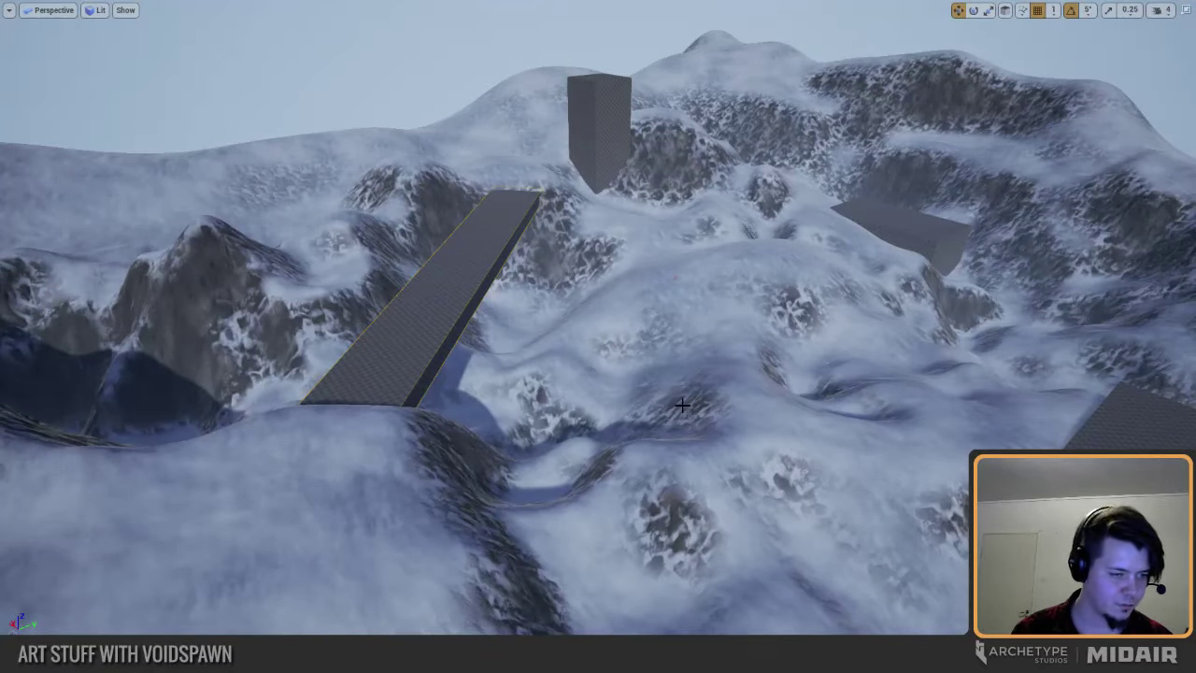
right_drag(539, 351, 512, 338)
click(709, 368)
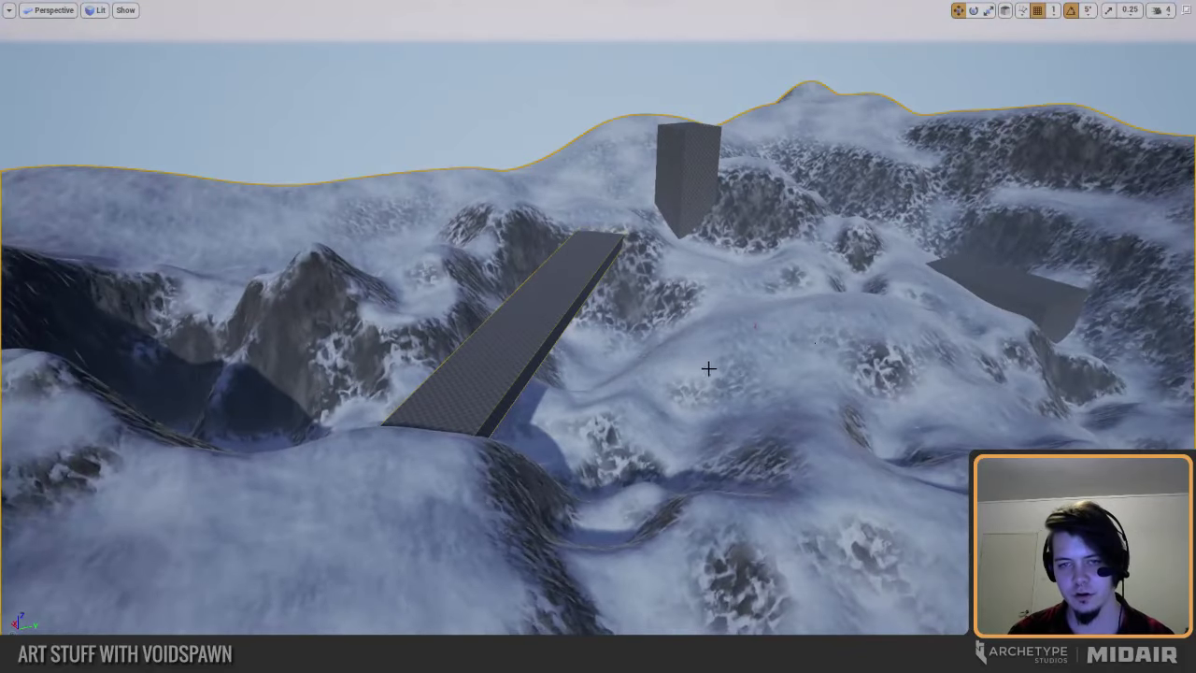
key(Escape)
key(w)
mouse_move(653, 386)
right_down()
mouse_move(655, 357)
mouse_move(680, 324)
mouse_move(598, 376)
mouse_move(583, 372)
mouse_move(649, 385)
mouse_move(613, 385)
mouse_move(664, 366)
right_up()
key(s)
key(a)
mouse_move(652, 407)
right_down()
mouse_move(635, 401)
mouse_move(664, 392)
mouse_move(673, 408)
mouse_move(660, 392)
right_up()
Step: Exit the full-screen viewport to the normal editor layout and reframe the bridge box brush
key(F9)
key(F11)
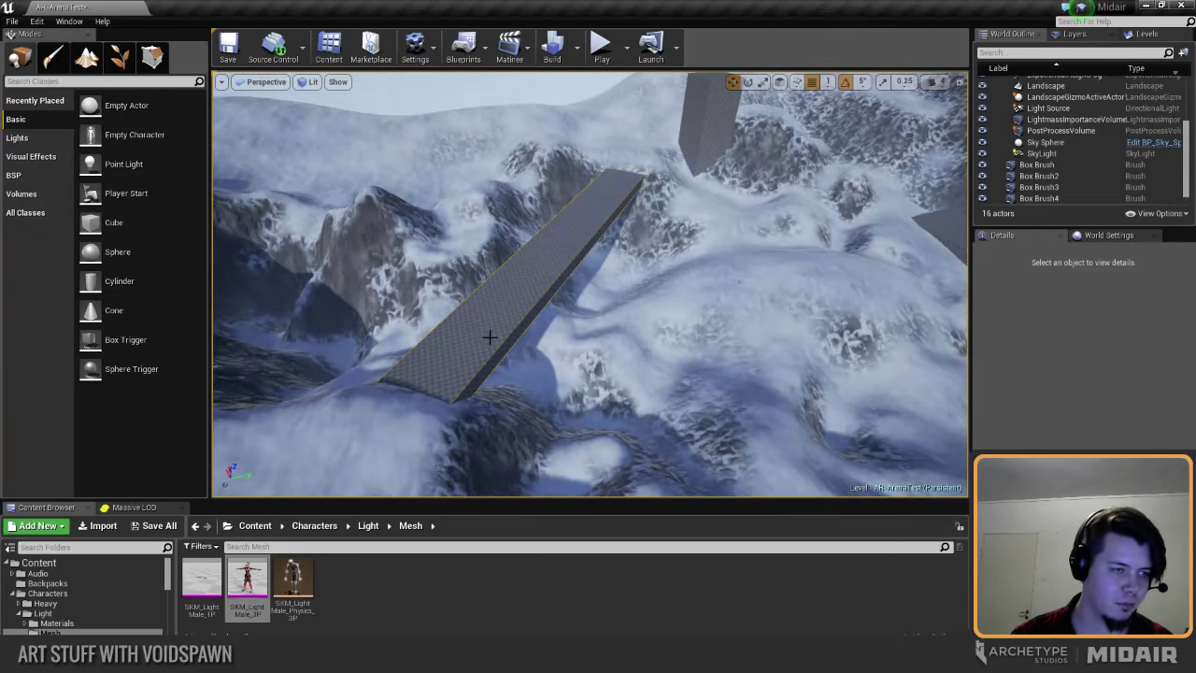
right_drag(529, 346, 538, 347)
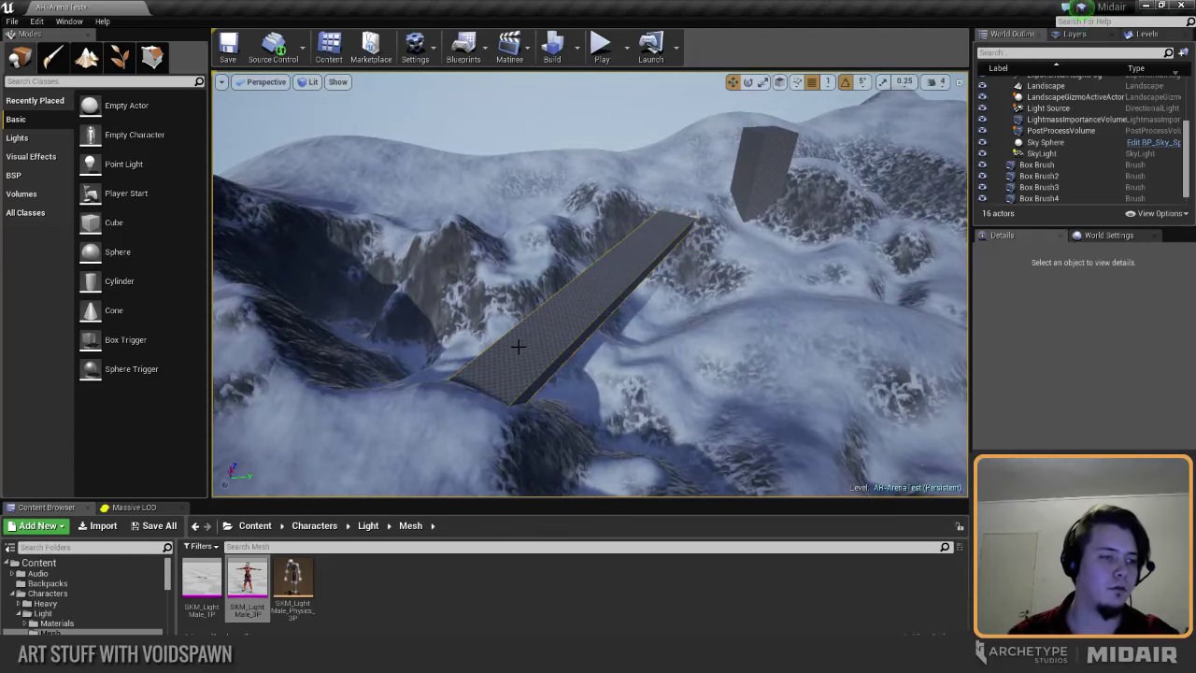
mouse_move(502, 339)
right_down()
mouse_move(458, 333)
mouse_move(489, 326)
right_up()
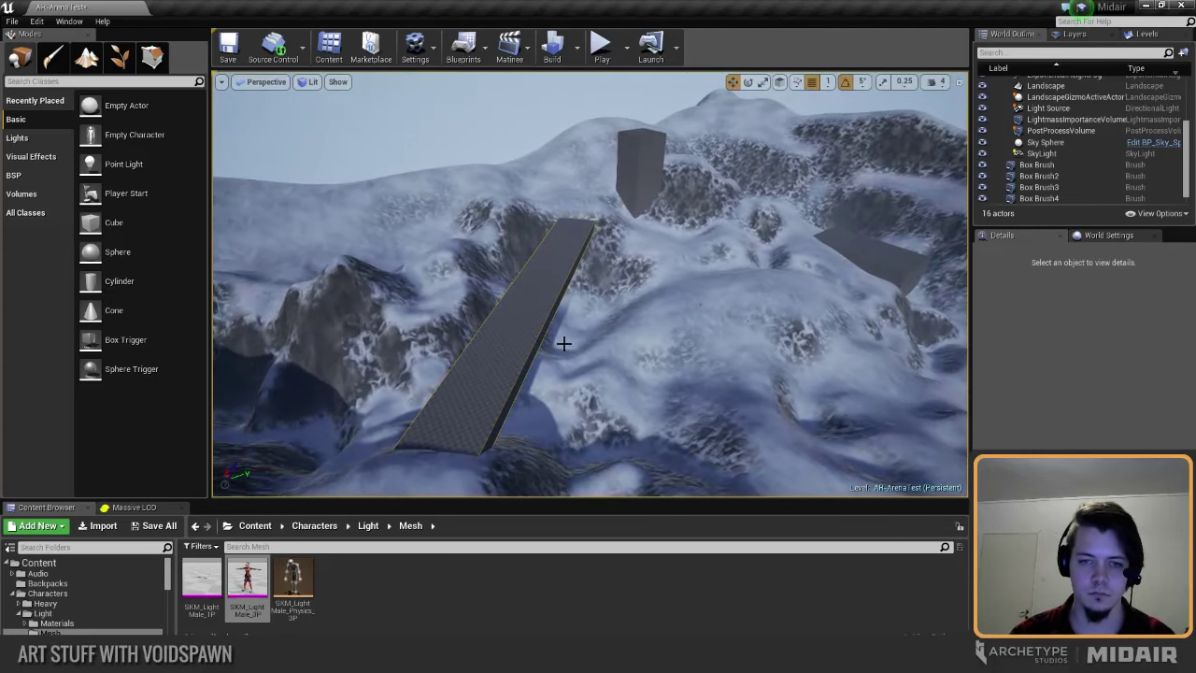
click(610, 346)
click(498, 334)
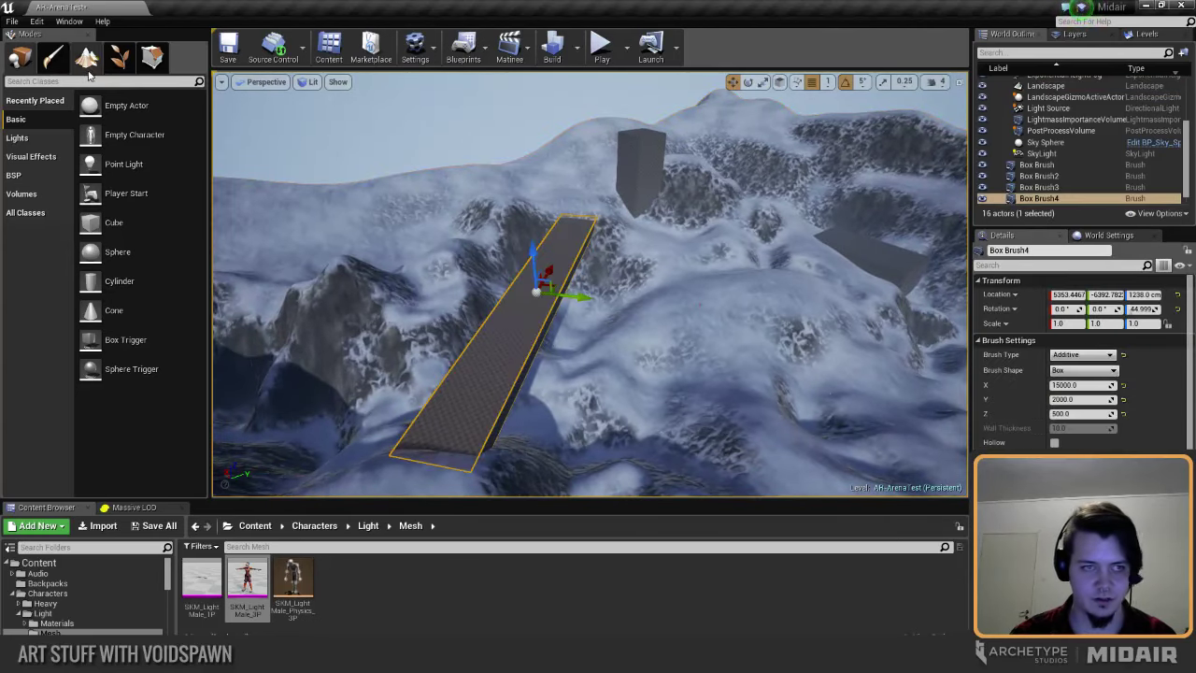
click(54, 59)
click(22, 60)
click(644, 161)
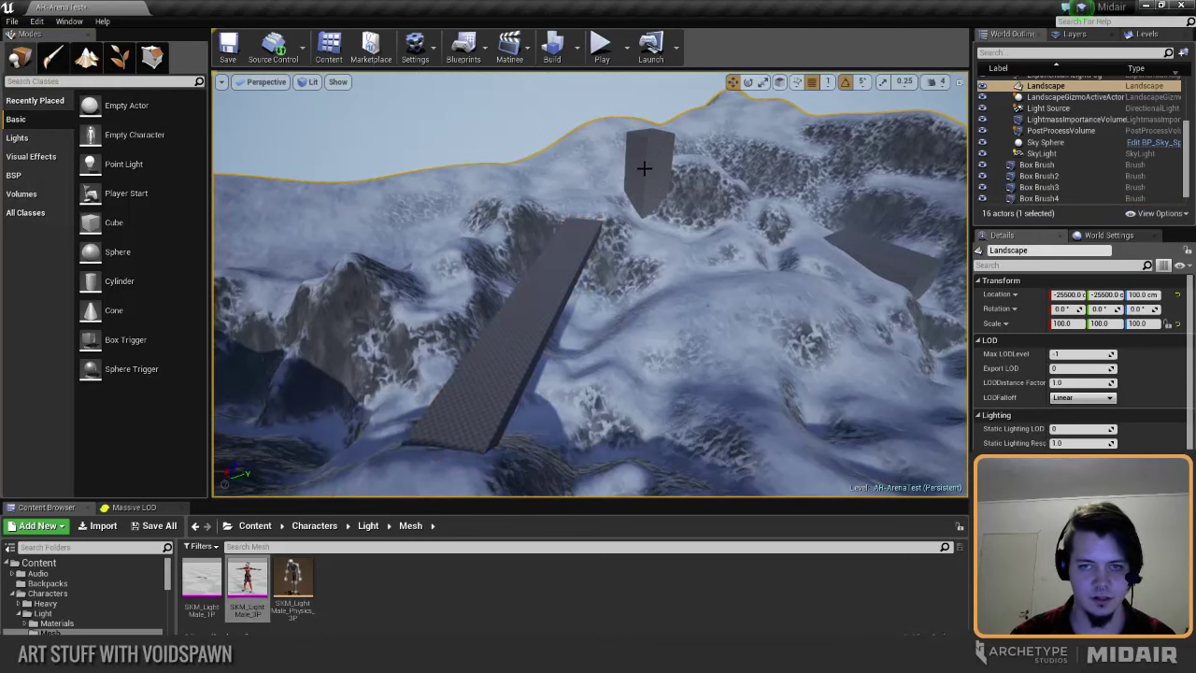
key(Escape)
Step: Enlarge the Content Browser area and delete the character mesh standing on the snowy hill near the bridge
drag(398, 502, 417, 421)
right_drag(439, 355, 509, 392)
key(w)
right_drag(566, 339, 566, 339)
click(592, 269)
key(Delete)
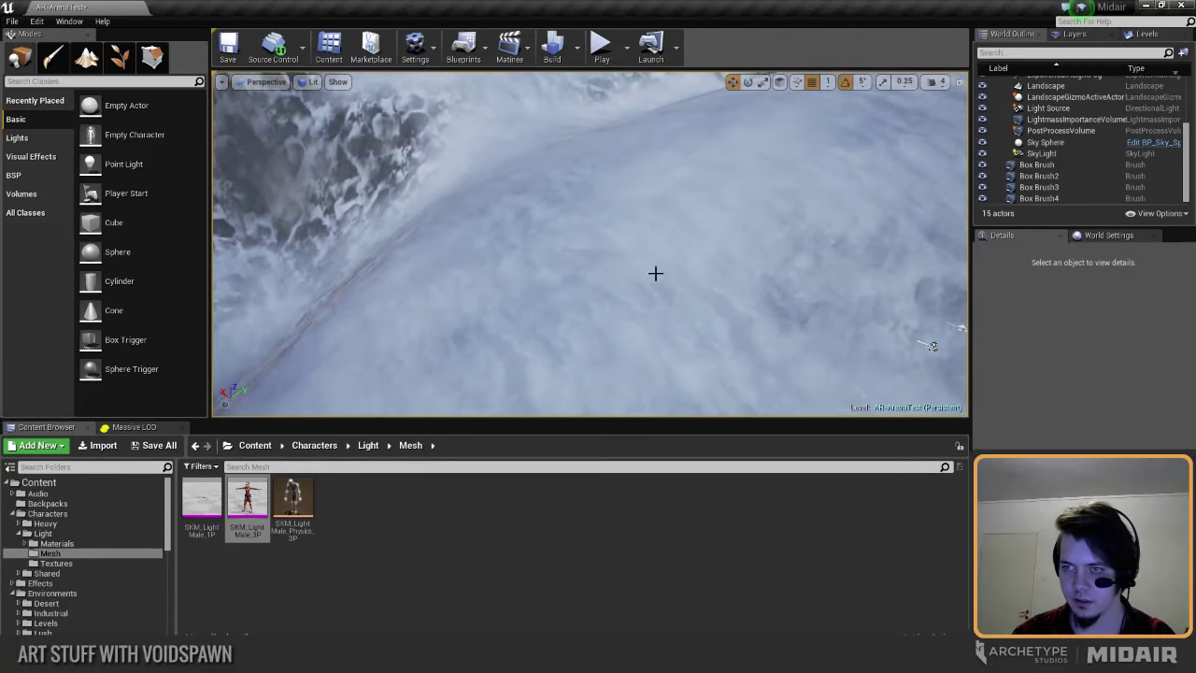
Step: Select the bridge box brush and set its Z size to 200
key(s)
mouse_move(642, 309)
right_down()
mouse_move(607, 238)
mouse_move(654, 240)
right_up()
click(492, 277)
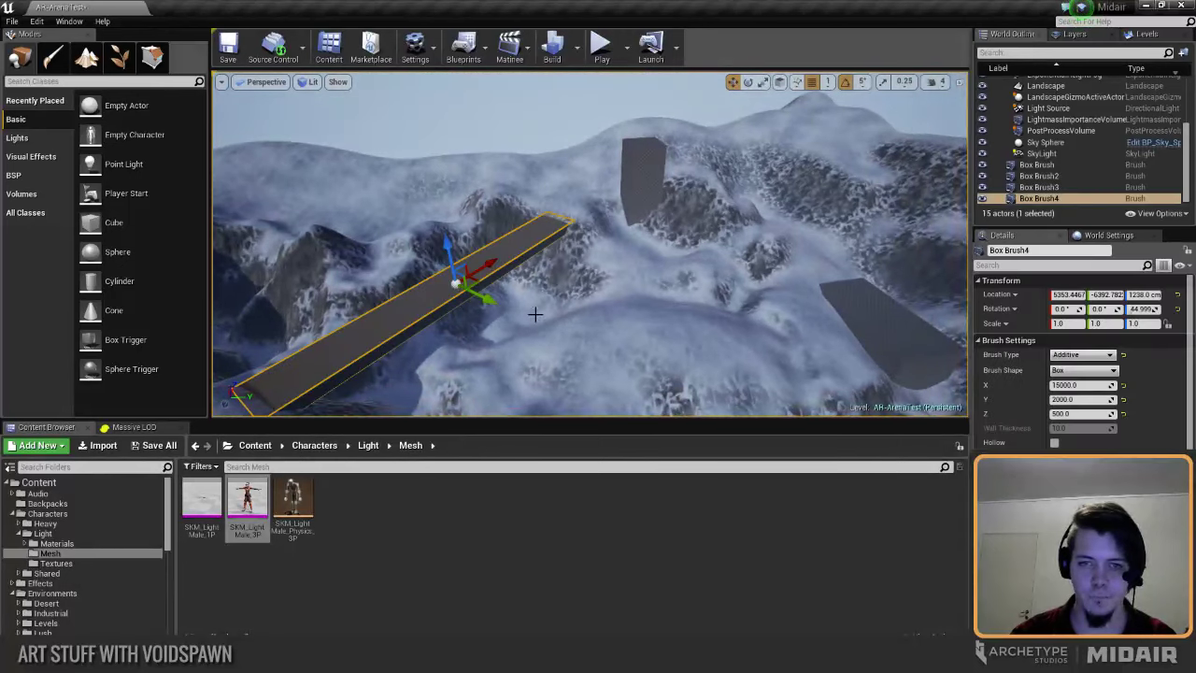
click(1085, 415)
text(200)
key(Return)
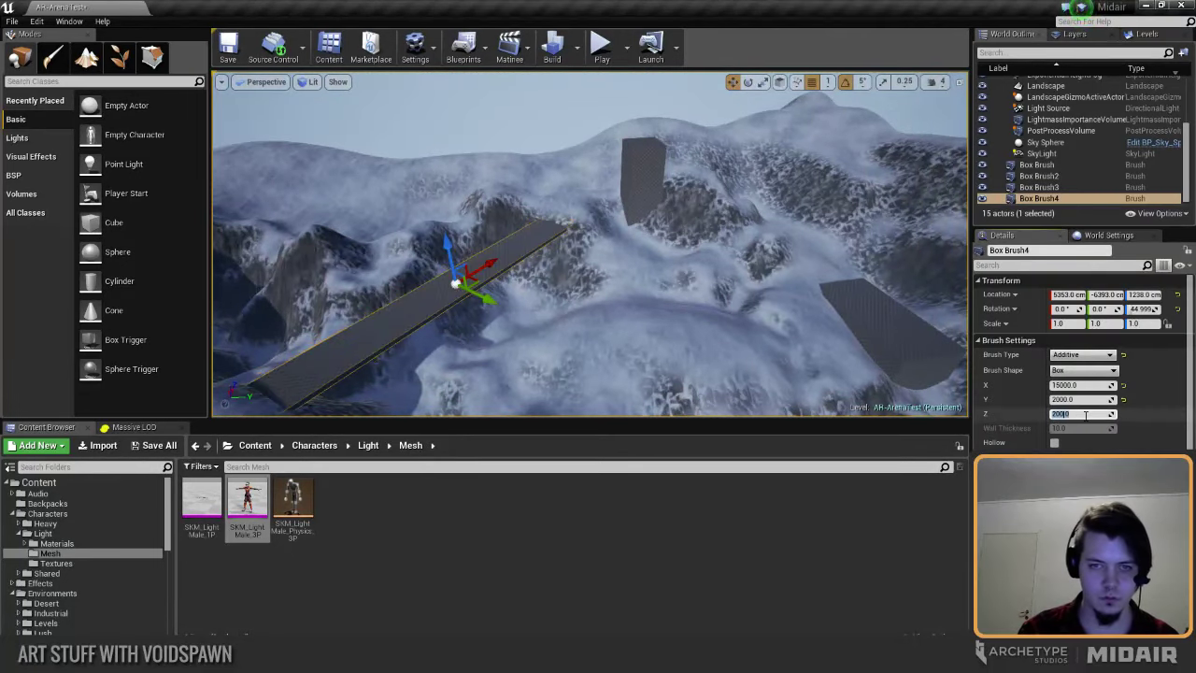
Step: Deselect the bridge and examine the tower, blocks and surrounding mountains from several angles
right_drag(576, 292, 654, 295)
key(Escape)
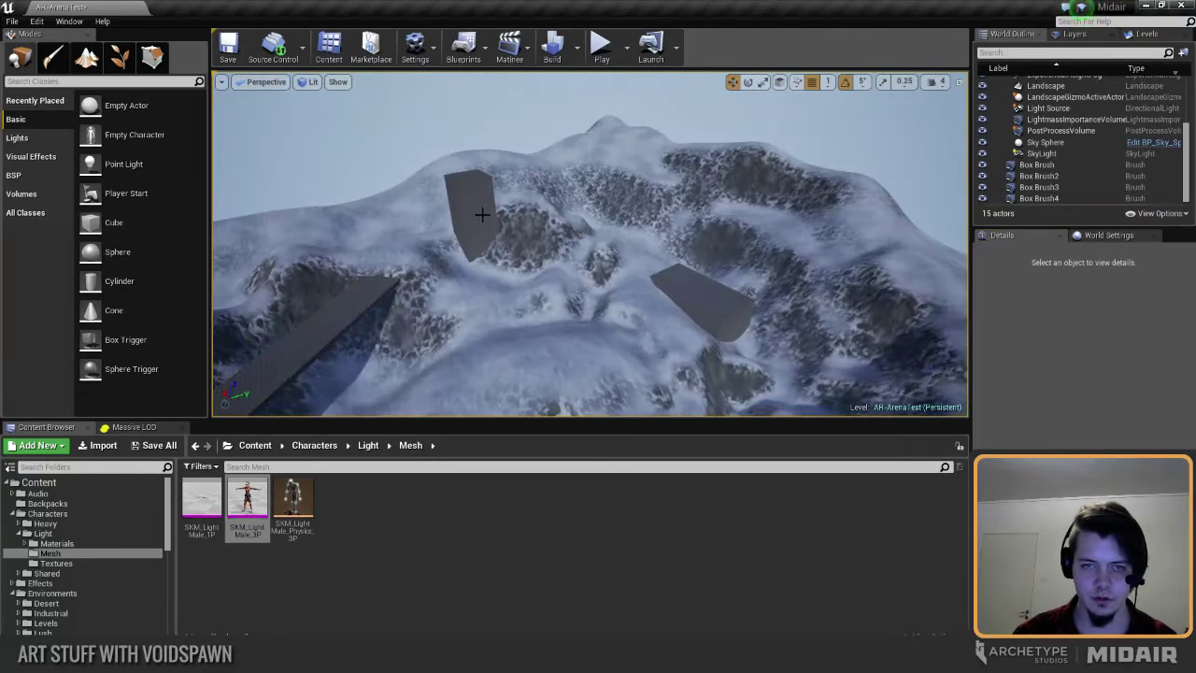
click(473, 215)
mouse_move(473, 215)
right_down()
mouse_move(337, 215)
mouse_move(393, 223)
mouse_move(374, 223)
right_up()
key(Escape)
mouse_move(550, 254)
right_down()
mouse_move(549, 186)
mouse_move(591, 267)
mouse_move(654, 276)
right_up()
mouse_move(640, 331)
right_down()
mouse_move(620, 335)
mouse_move(652, 327)
right_up()
right_drag(549, 254, 542, 254)
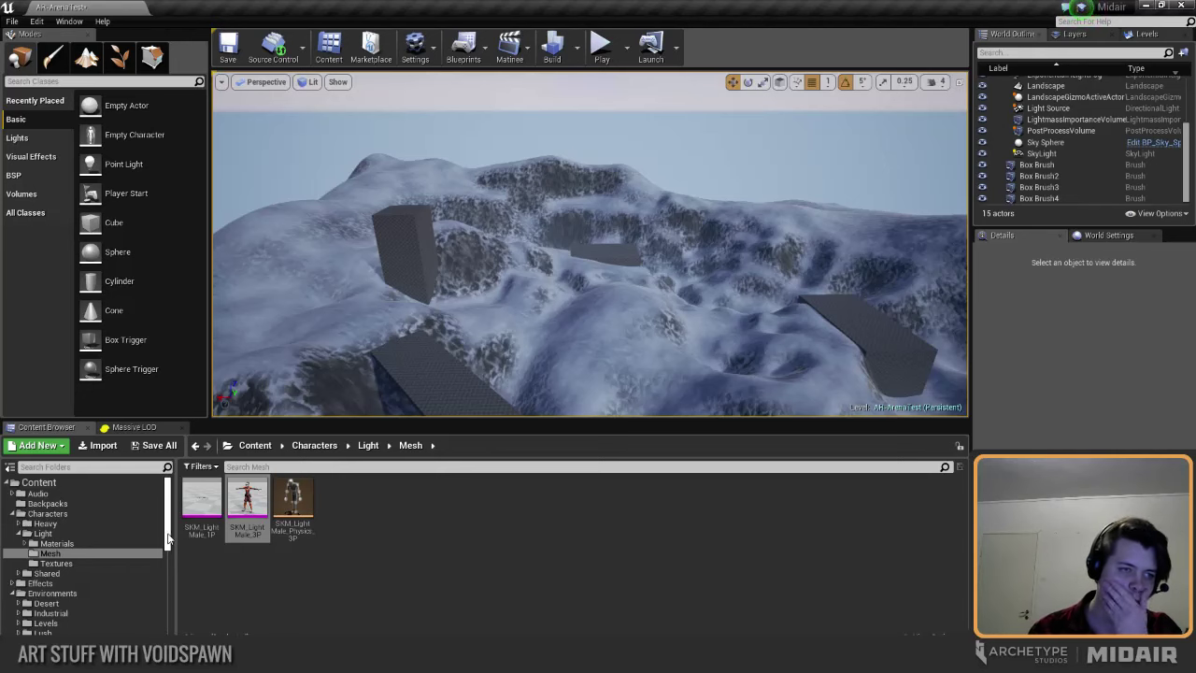
right_drag(625, 344, 715, 348)
drag(654, 366, 659, 366)
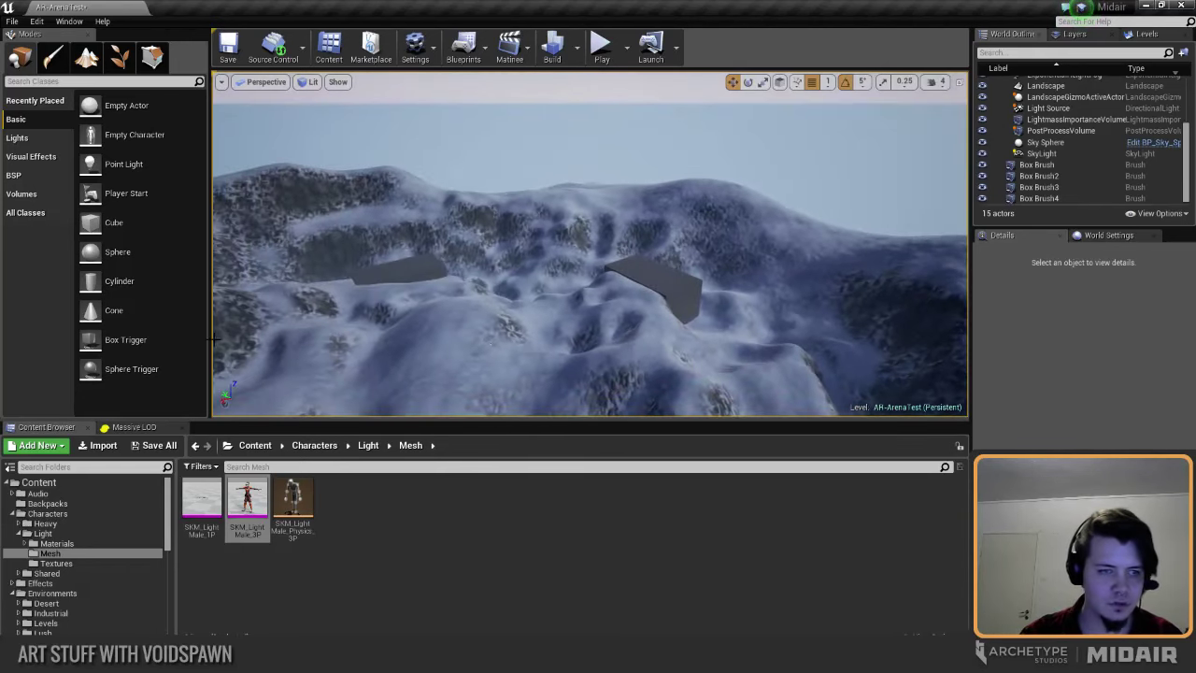
Step: Open the Rocks folder of the Desert environment and look through its rock materials and meshes
scroll(93, 580, down, 3)
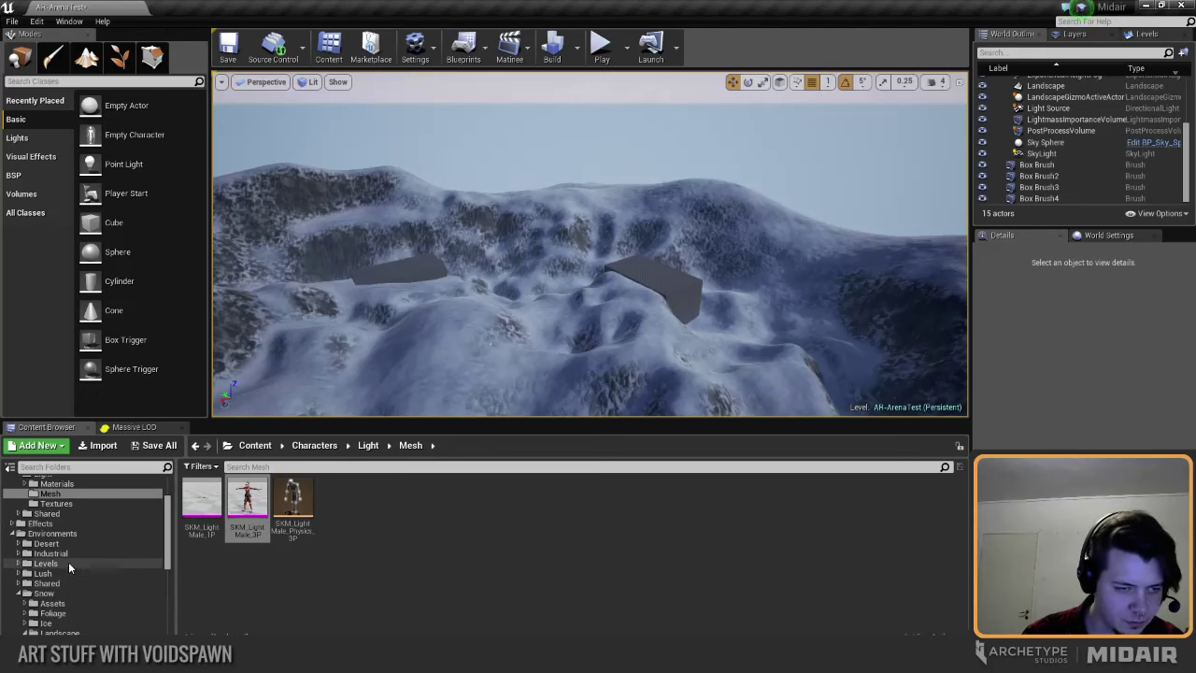
click(71, 544)
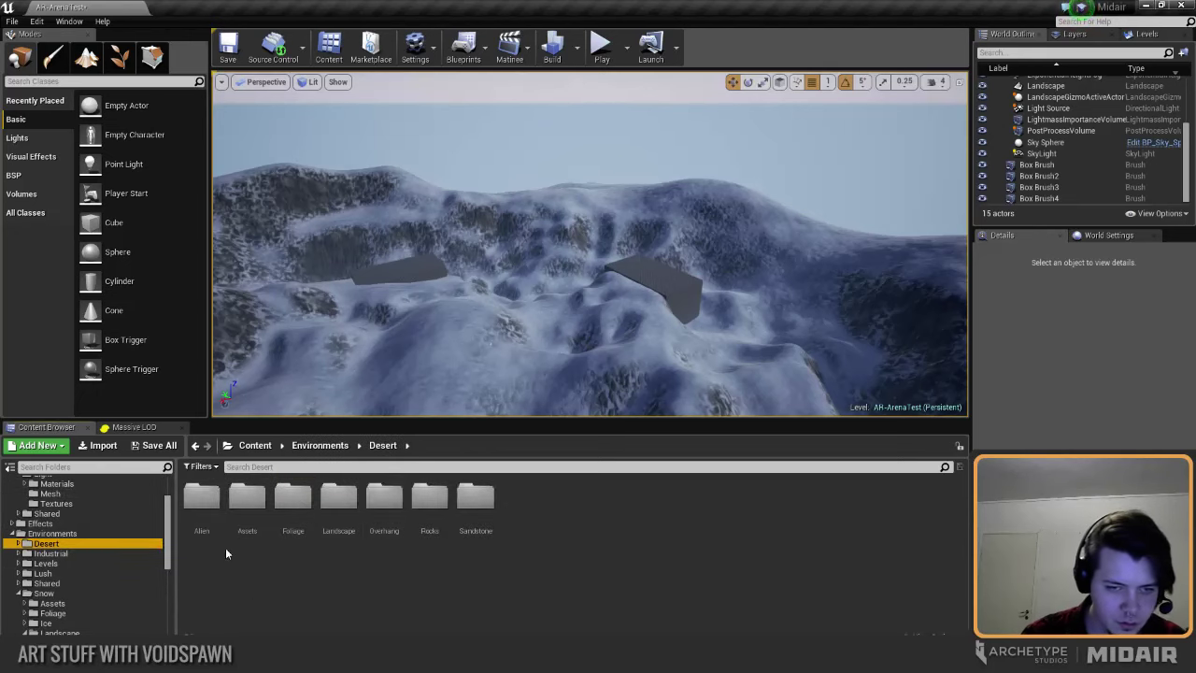
double_click(429, 497)
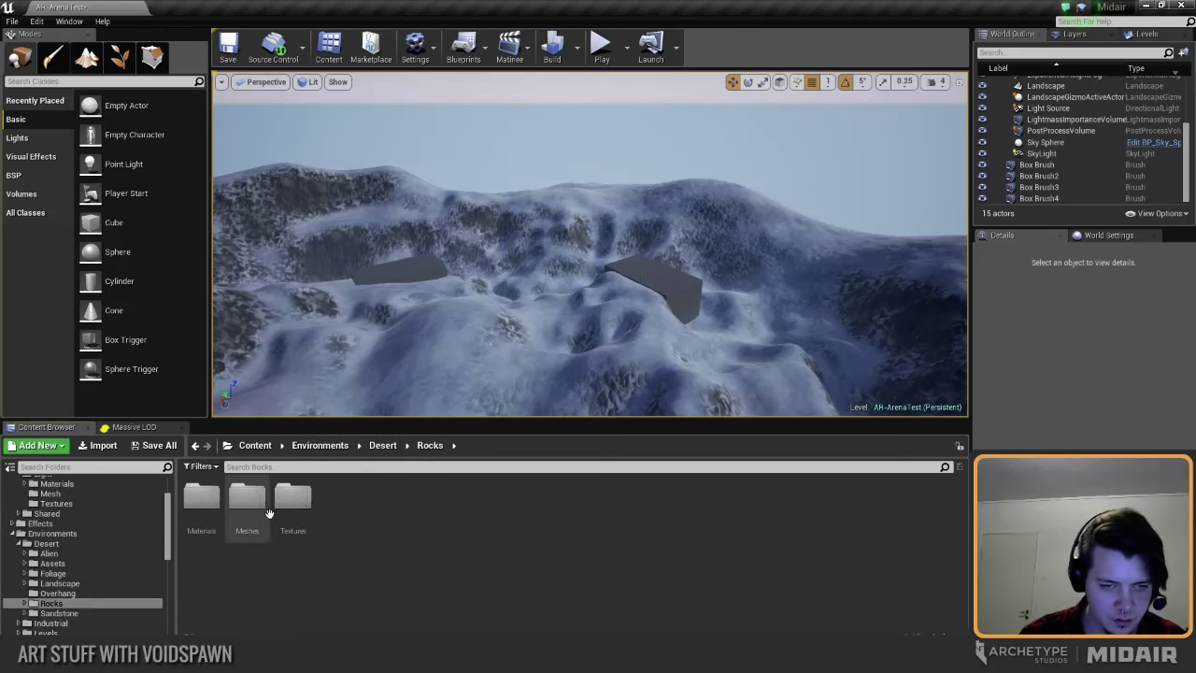
double_click(201, 500)
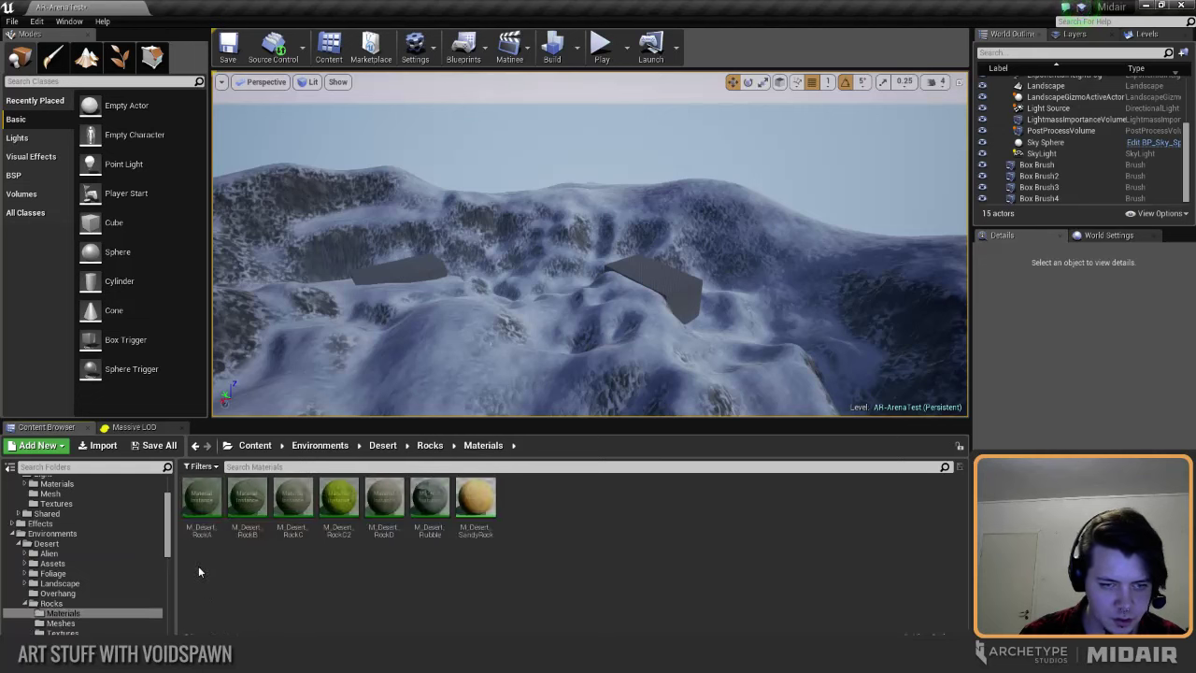
click(61, 622)
right_drag(528, 336, 292, 358)
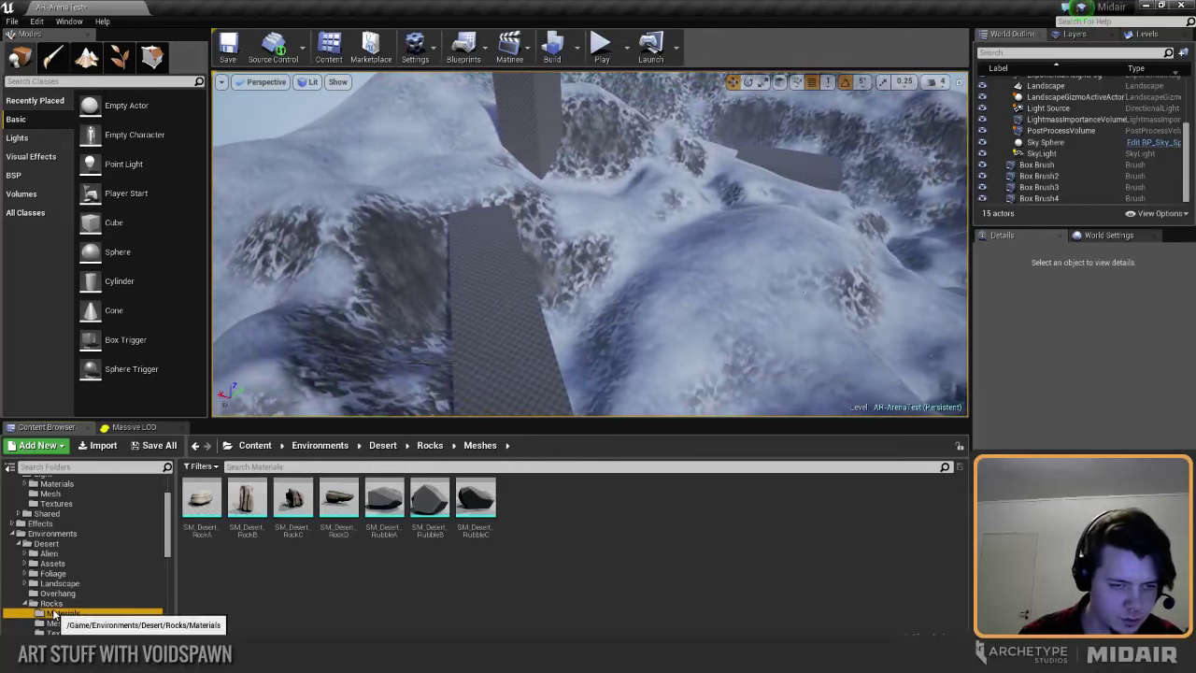
click(131, 614)
click(299, 500)
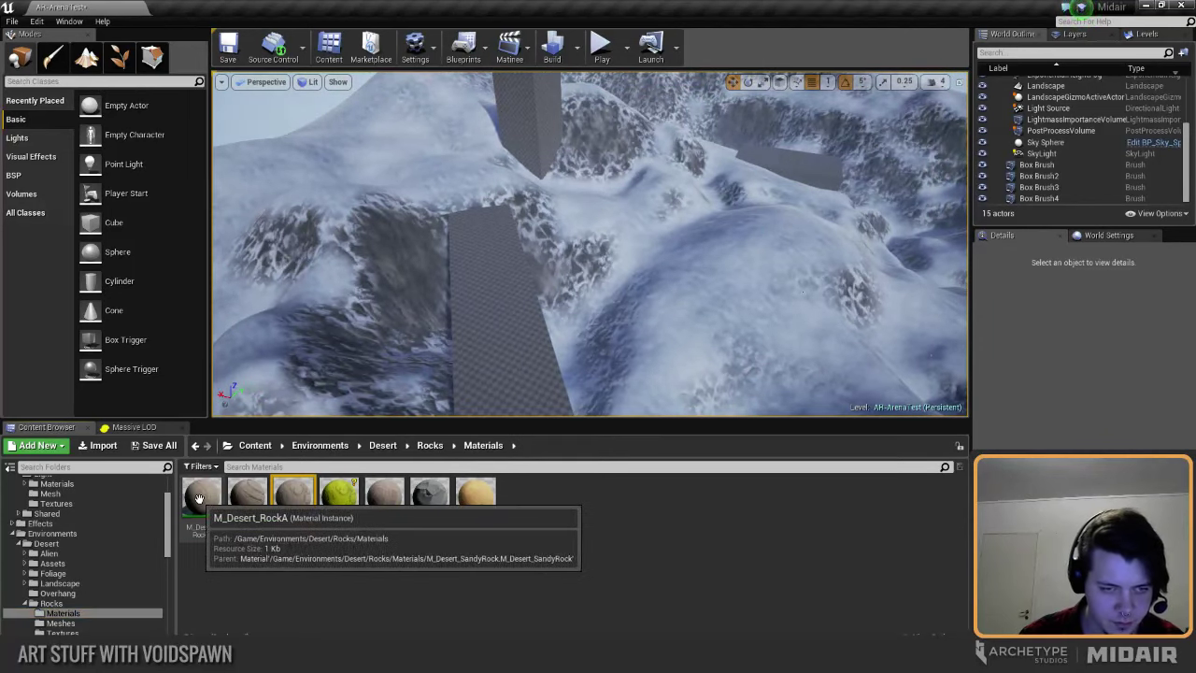
Step: Browse to the Snow environment's rock materials and inspect the M_Snow_RockA material
right_click(245, 505)
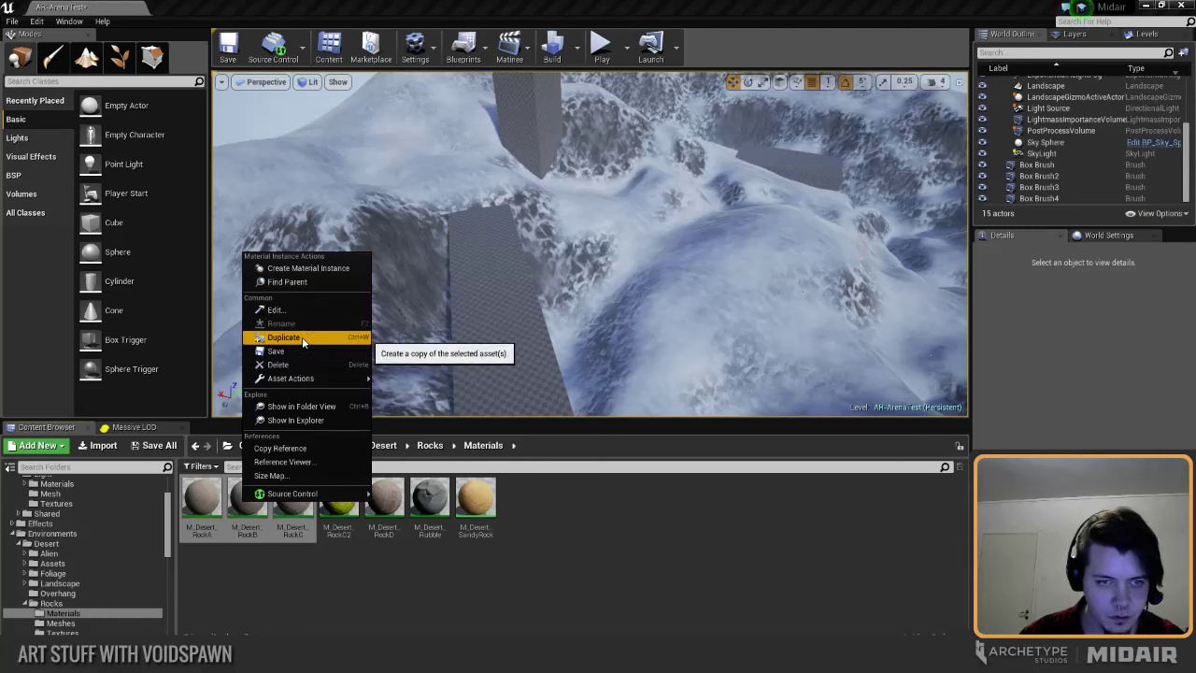
click(268, 602)
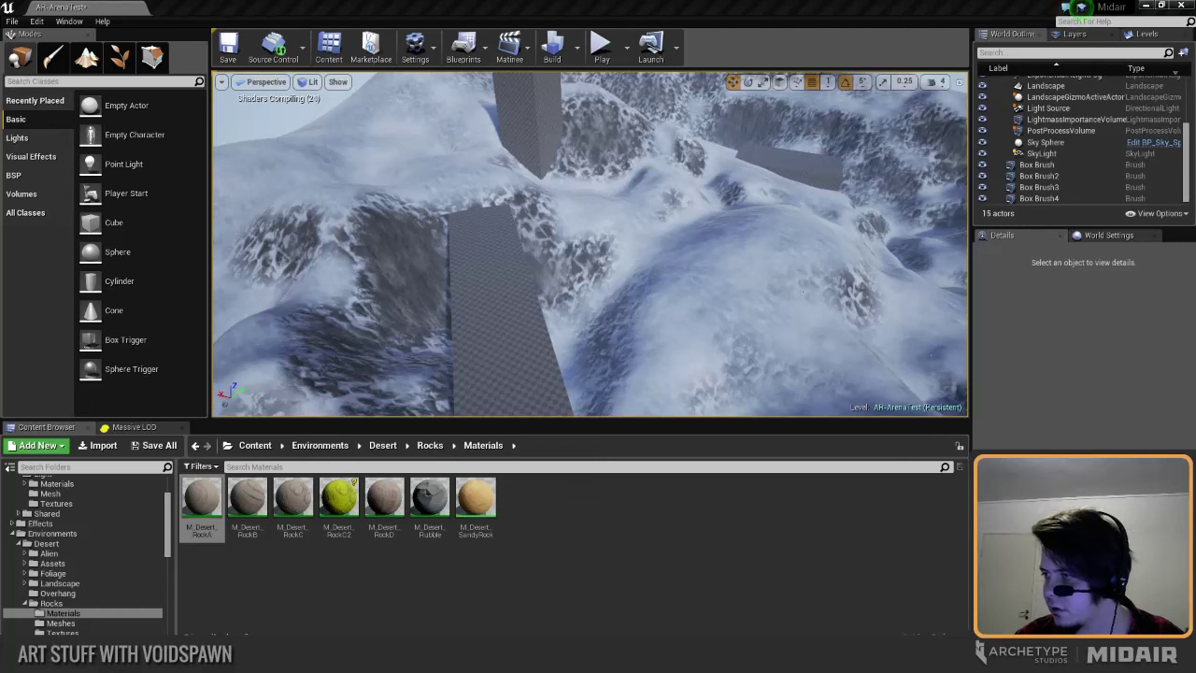
scroll(87, 580, down, 5)
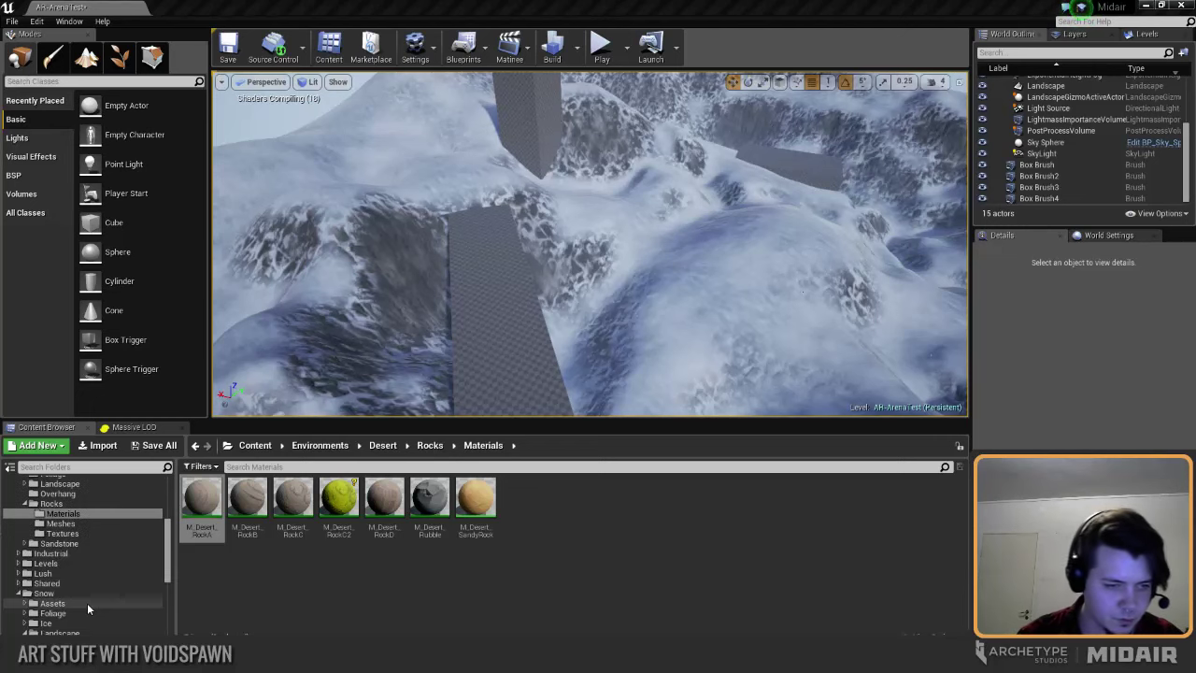
click(49, 516)
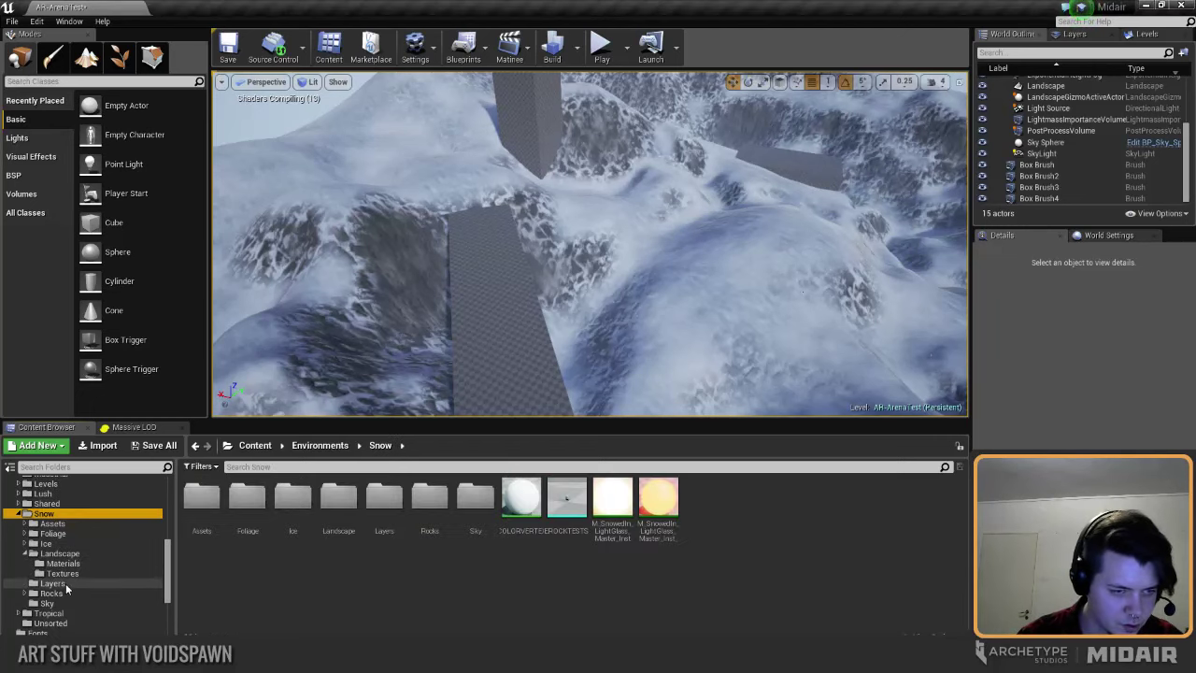
click(51, 594)
click(205, 522)
double_click(206, 522)
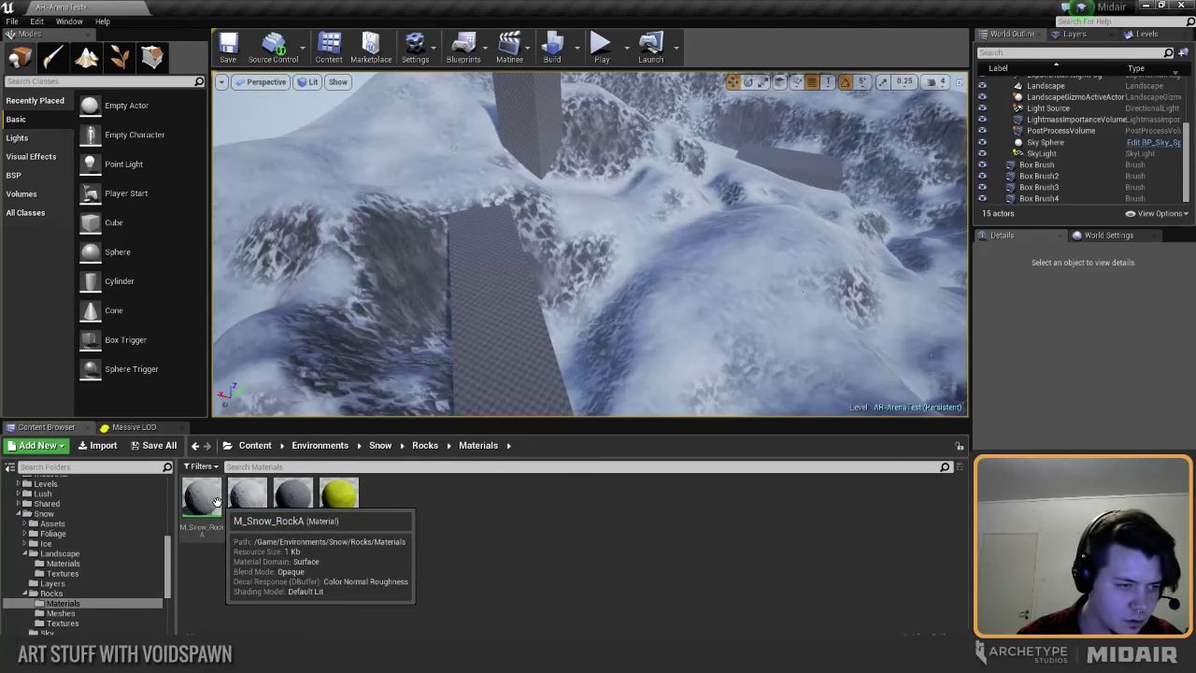
click(204, 500)
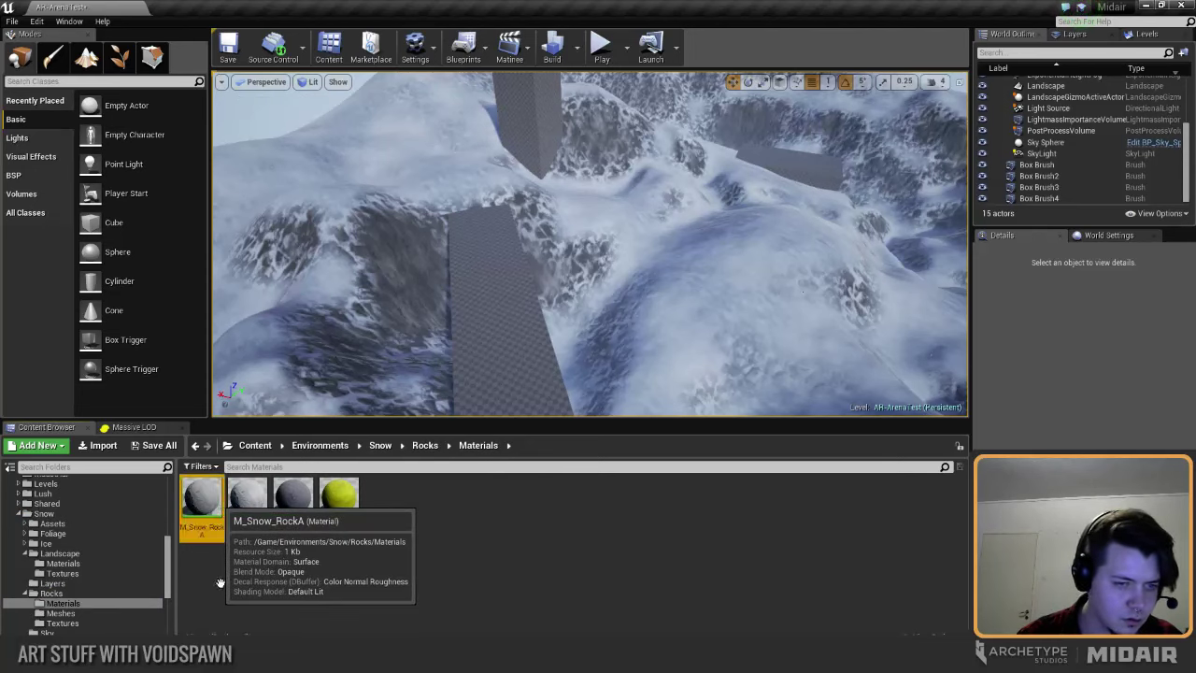
double_click(215, 515)
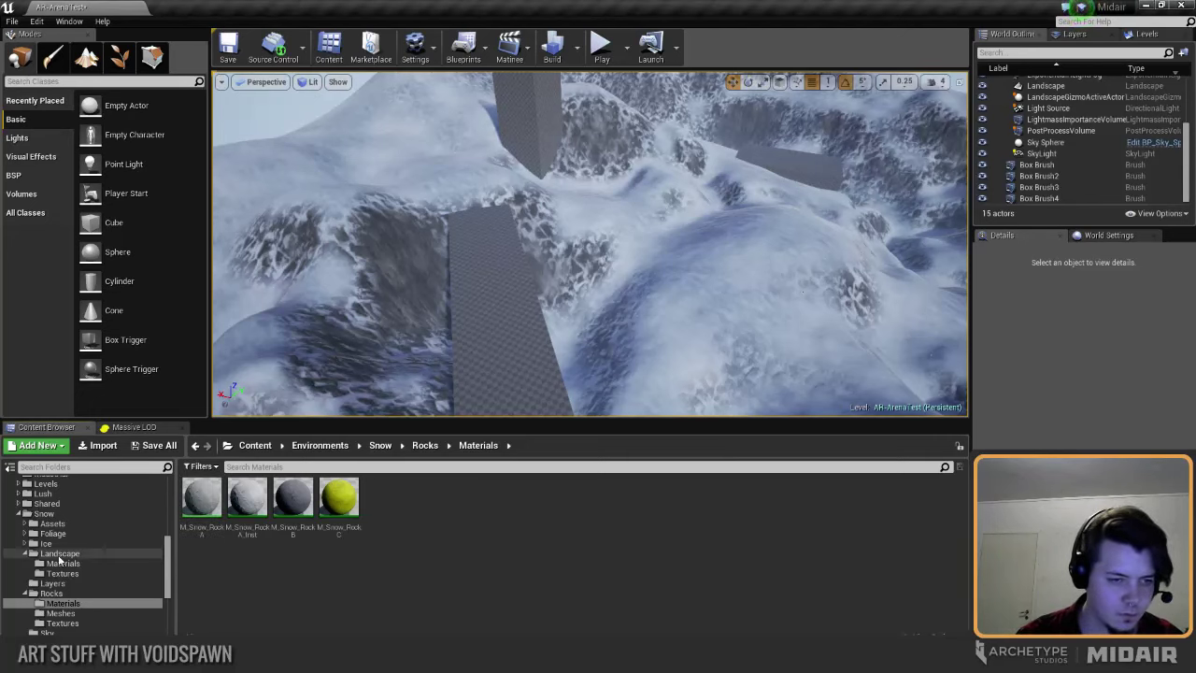
Step: Open the Desert environment's rock meshes and place SM_Desert_RockC on the snowy slope near the block placeholder
scroll(84, 532, up, 3)
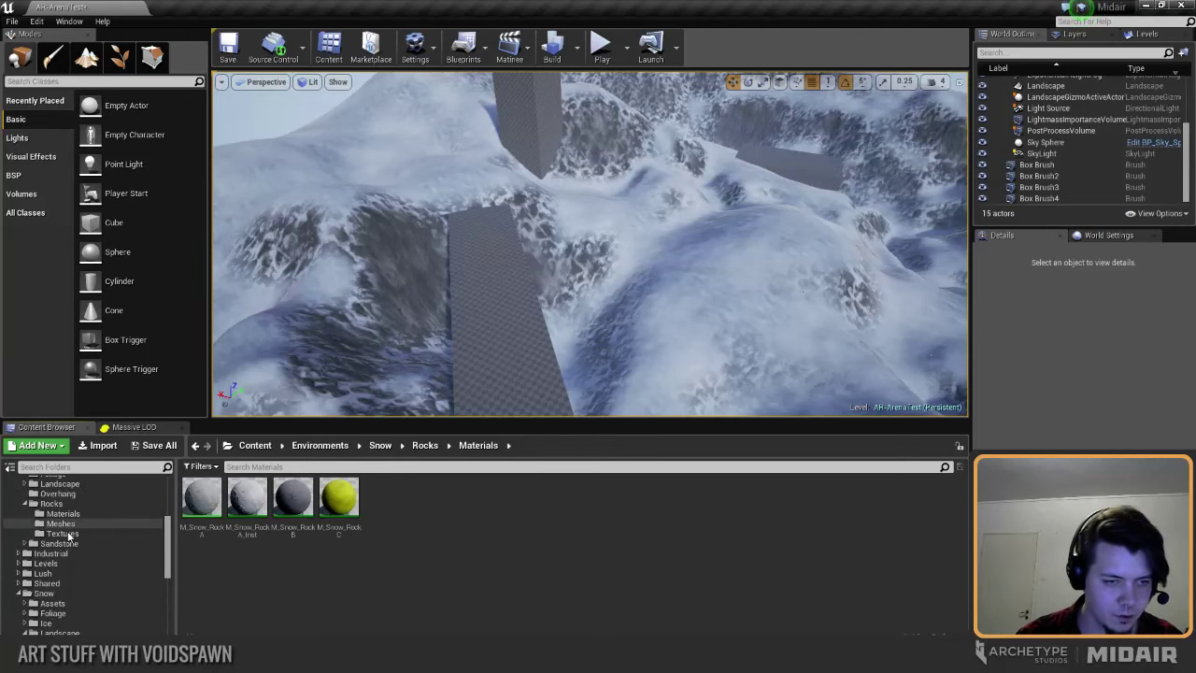
click(60, 524)
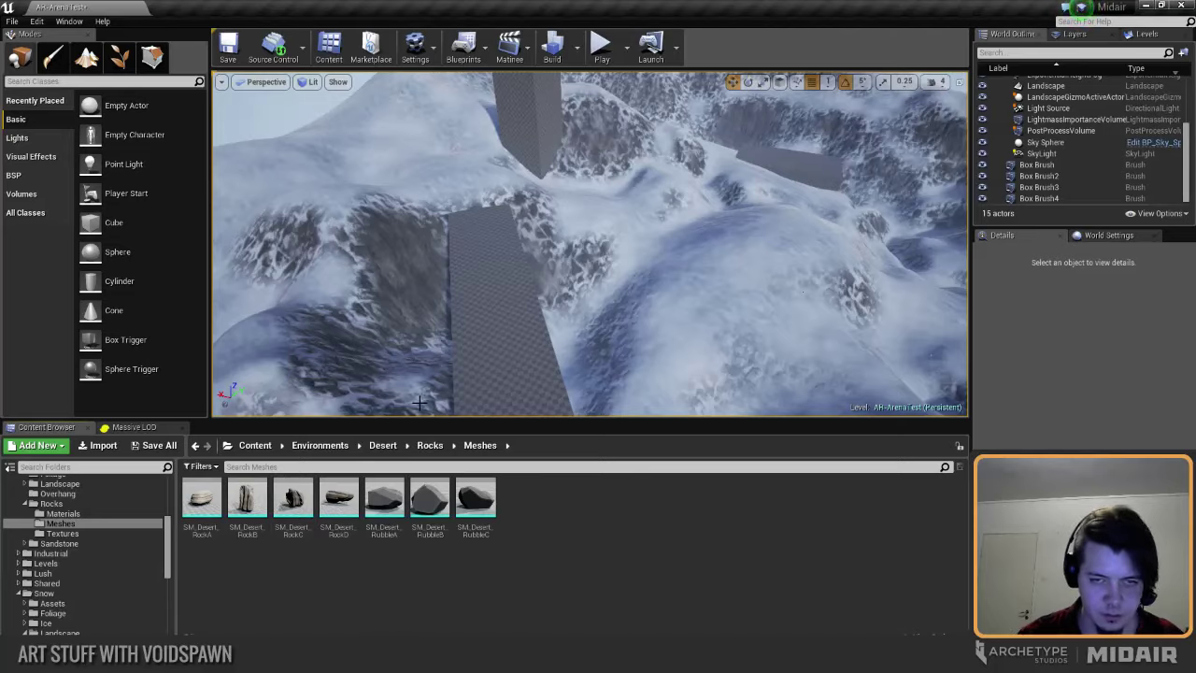
right_drag(420, 402, 683, 392)
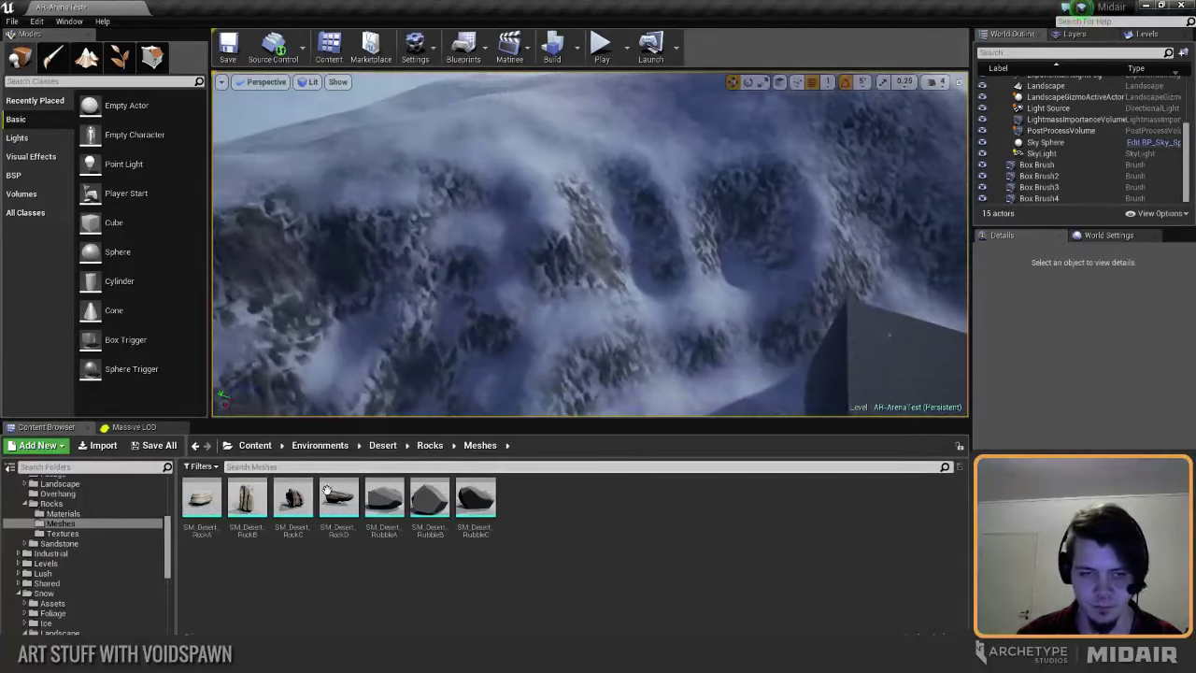
drag(296, 500, 509, 297)
right_drag(509, 297, 598, 322)
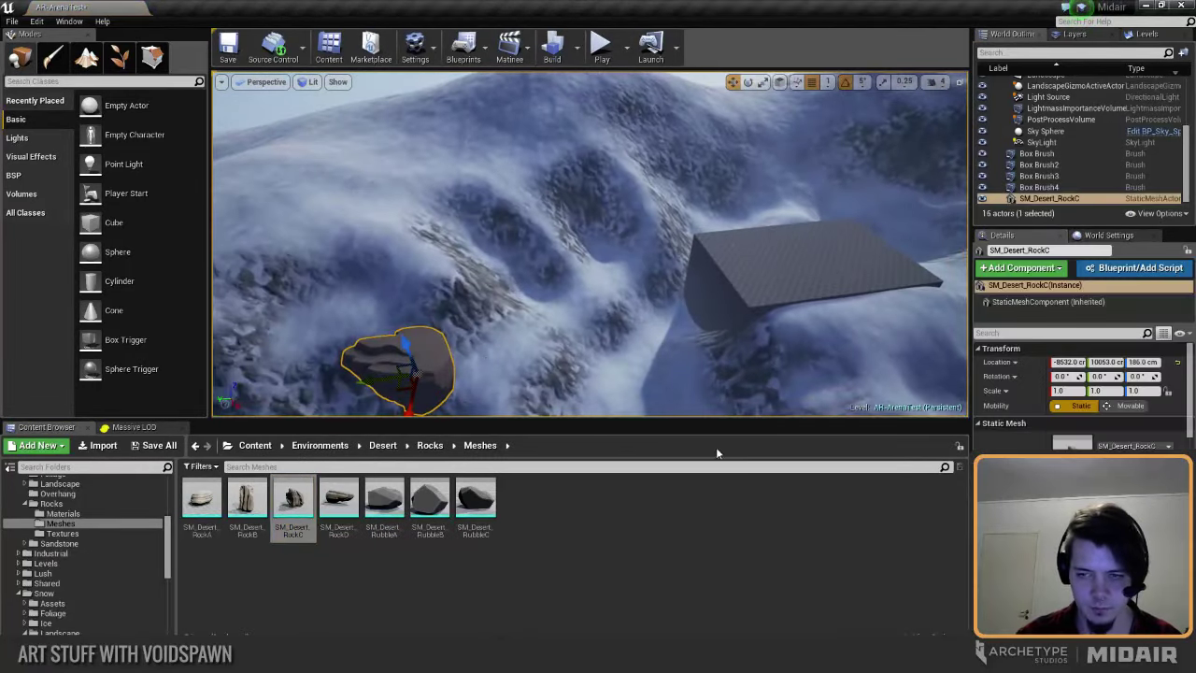
Step: Show the Desert rock materials and rotate the placed SM_Desert_RockC to about -110° around Z
click(61, 513)
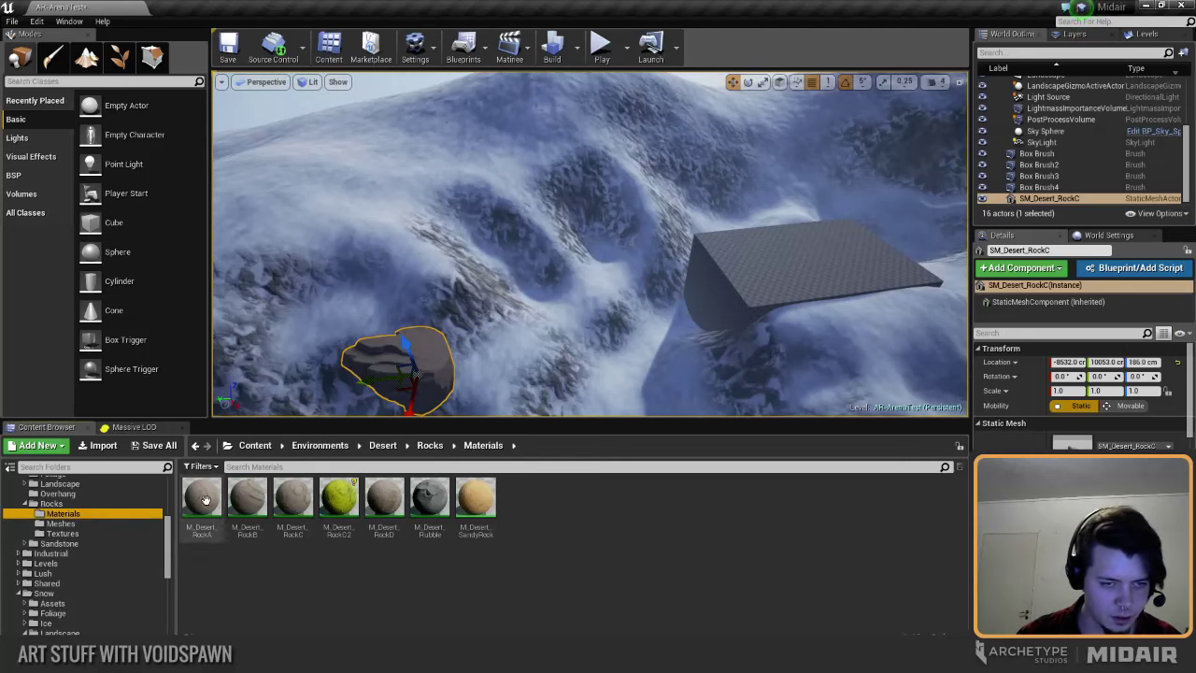
key(f)
key(e)
drag(552, 323, 748, 322)
key(w)
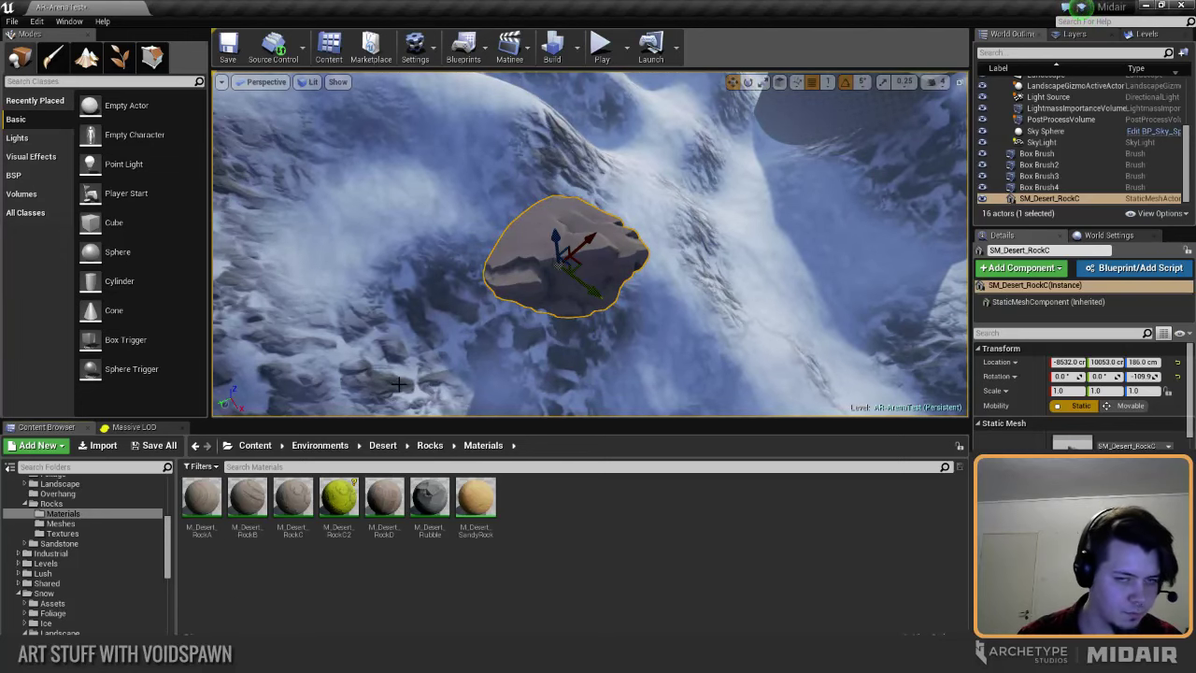
mouse_move(437, 384)
right_down()
mouse_move(472, 348)
mouse_move(383, 364)
mouse_move(402, 374)
mouse_move(421, 351)
mouse_move(407, 360)
mouse_move(448, 374)
right_up()
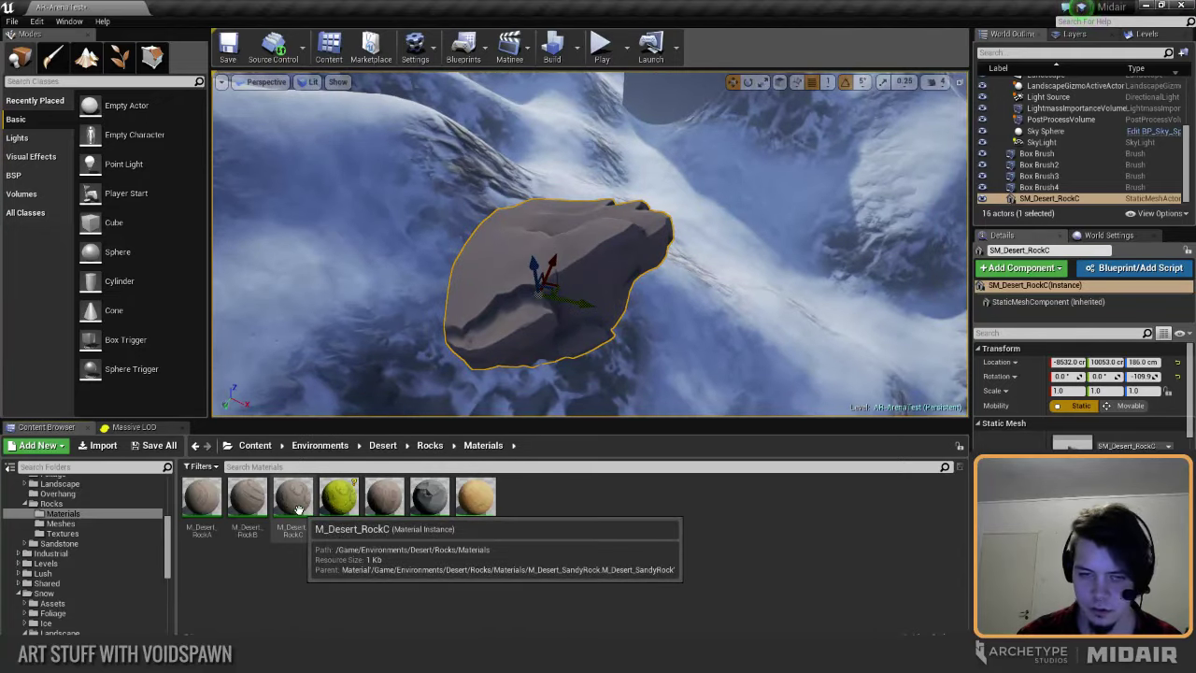
right_click(297, 510)
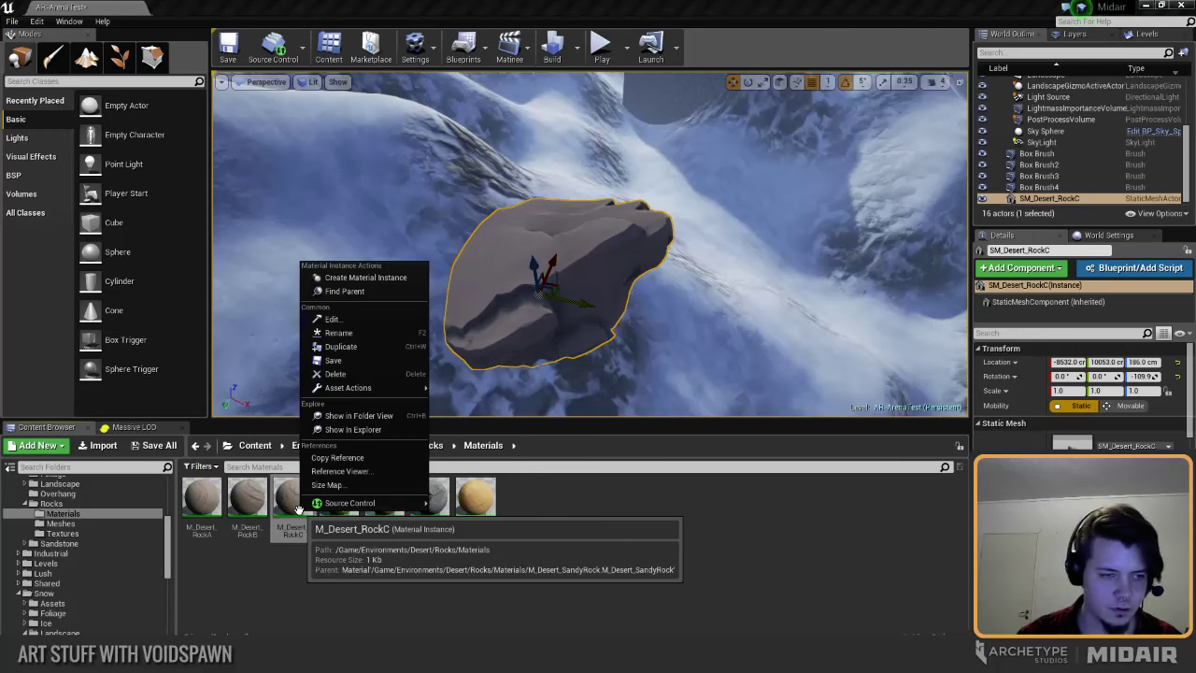
click(359, 348)
key(Right)
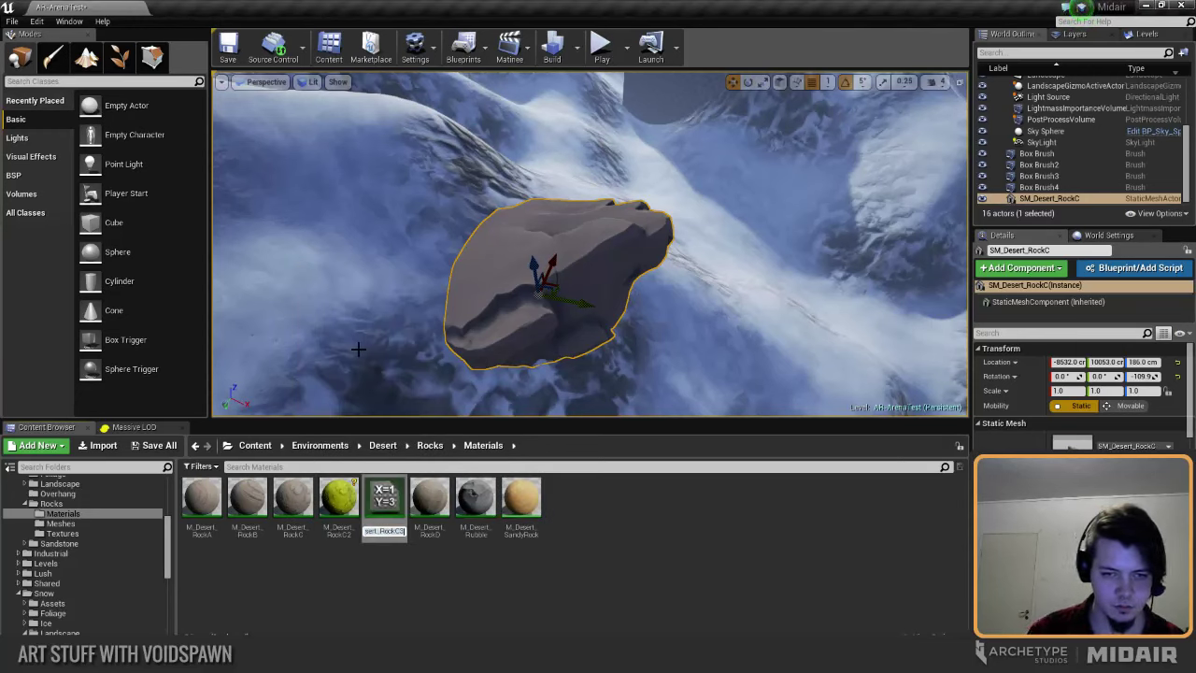
key(Escape)
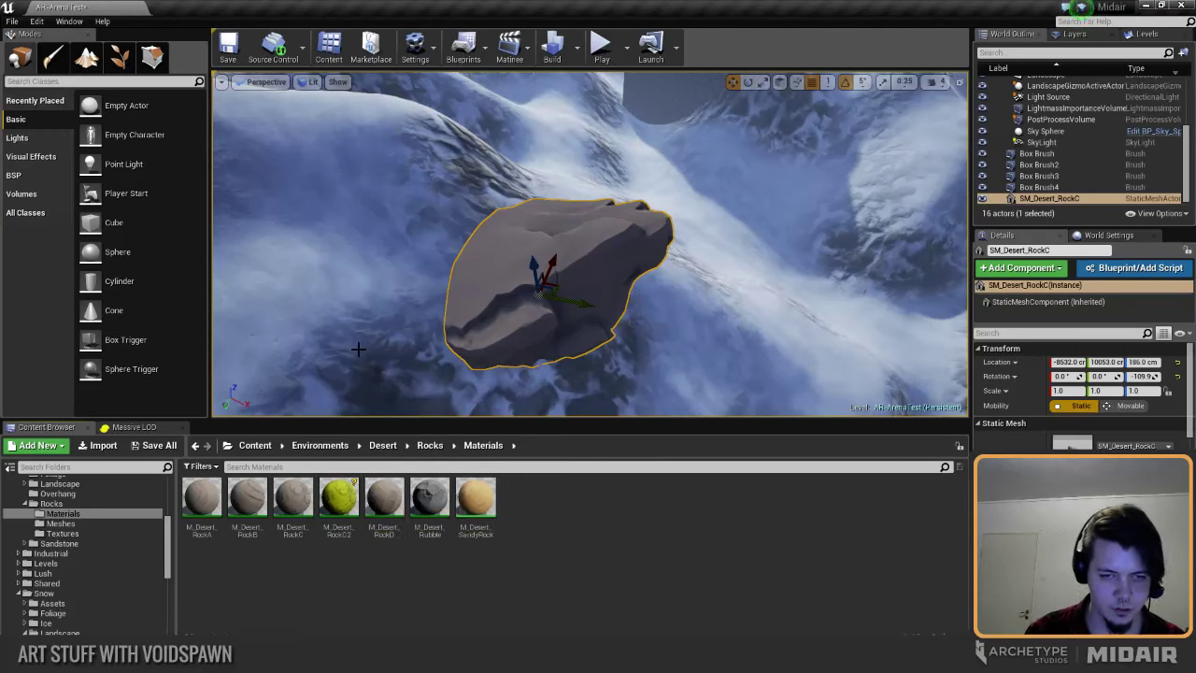
Step: Create a material instance of M_Desert_RockC named M_Desert_RockC_gray
right_click(293, 500)
click(347, 278)
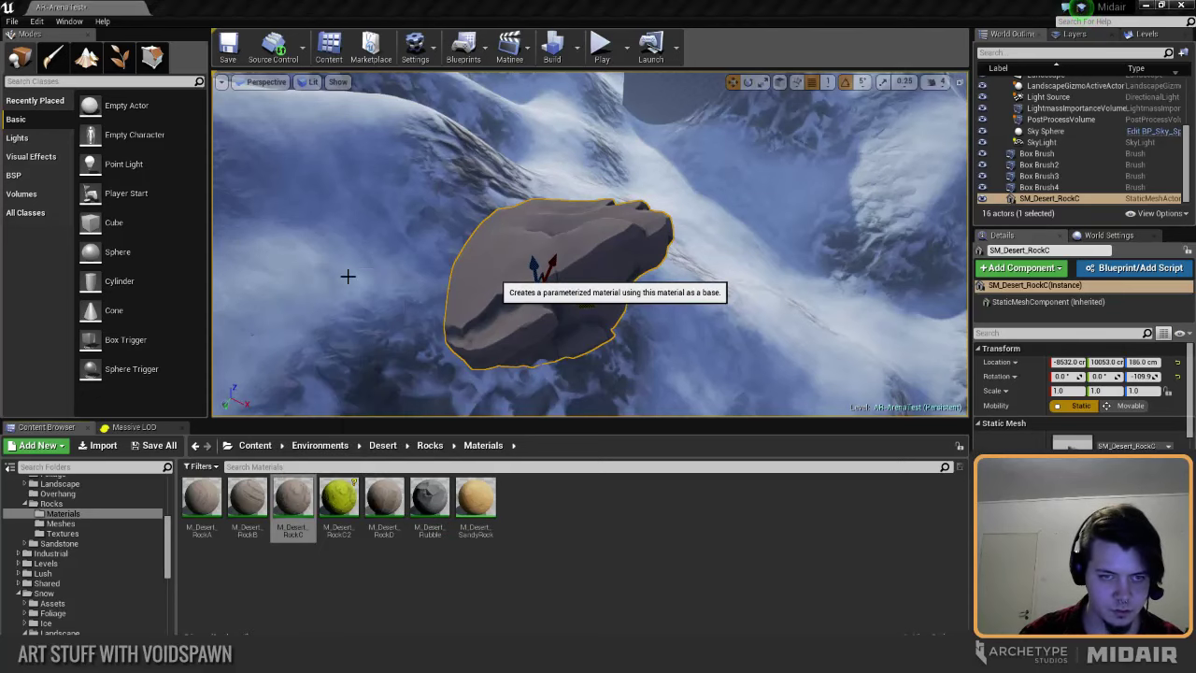
key(End)
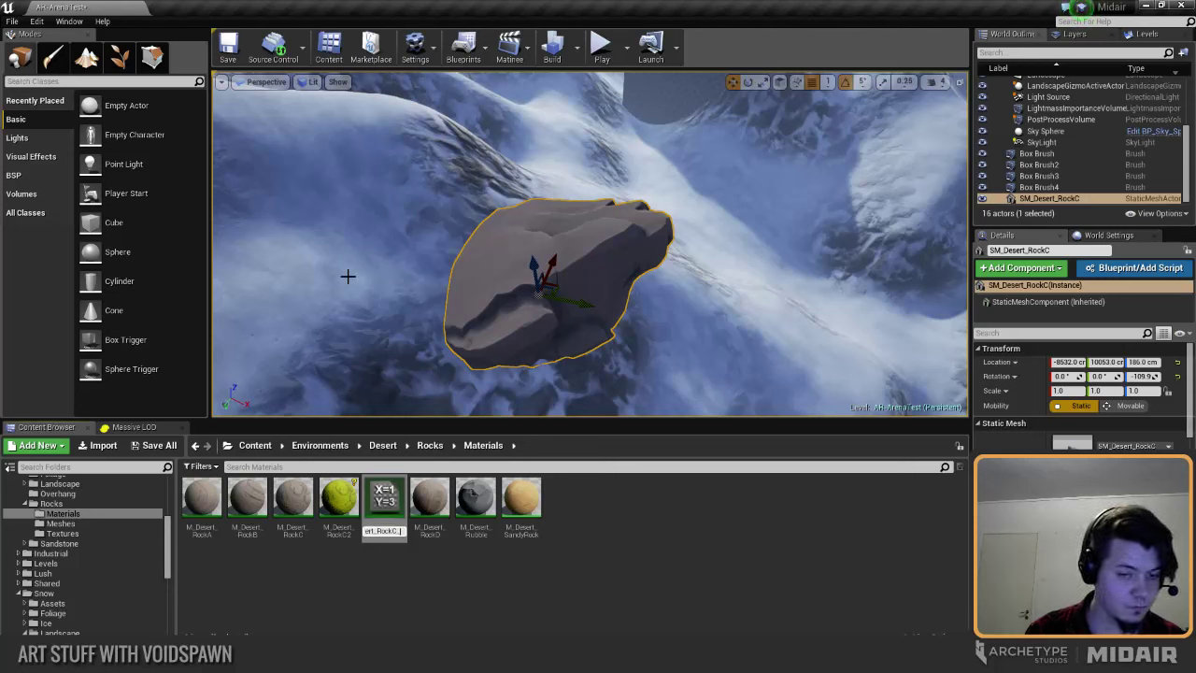
text(gray)
key(Return)
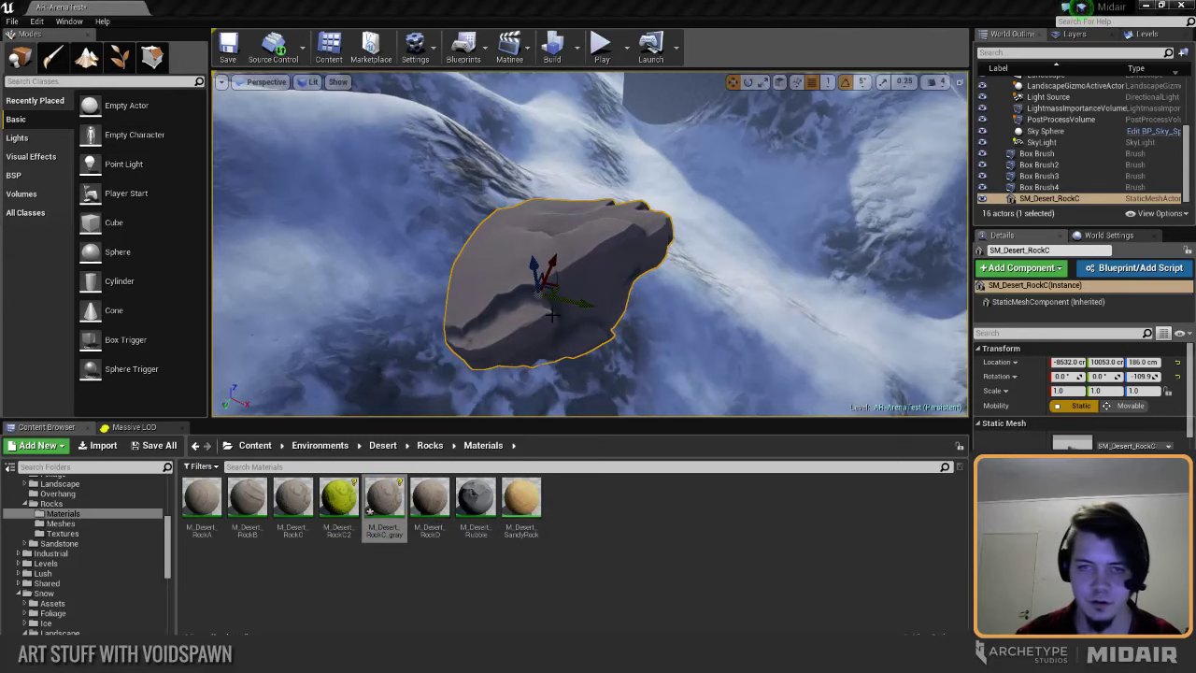
Step: Move SM_Desert_RockC across the slope to about X -9255, Y 10316, Z 242 and tilt it about 10° around X
drag(582, 297, 495, 286)
right_drag(495, 285, 570, 277)
key(e)
mouse_move(571, 228)
mouse_down()
mouse_move(584, 229)
mouse_move(577, 246)
mouse_move(580, 223)
mouse_up()
key(w)
key(e)
key(w)
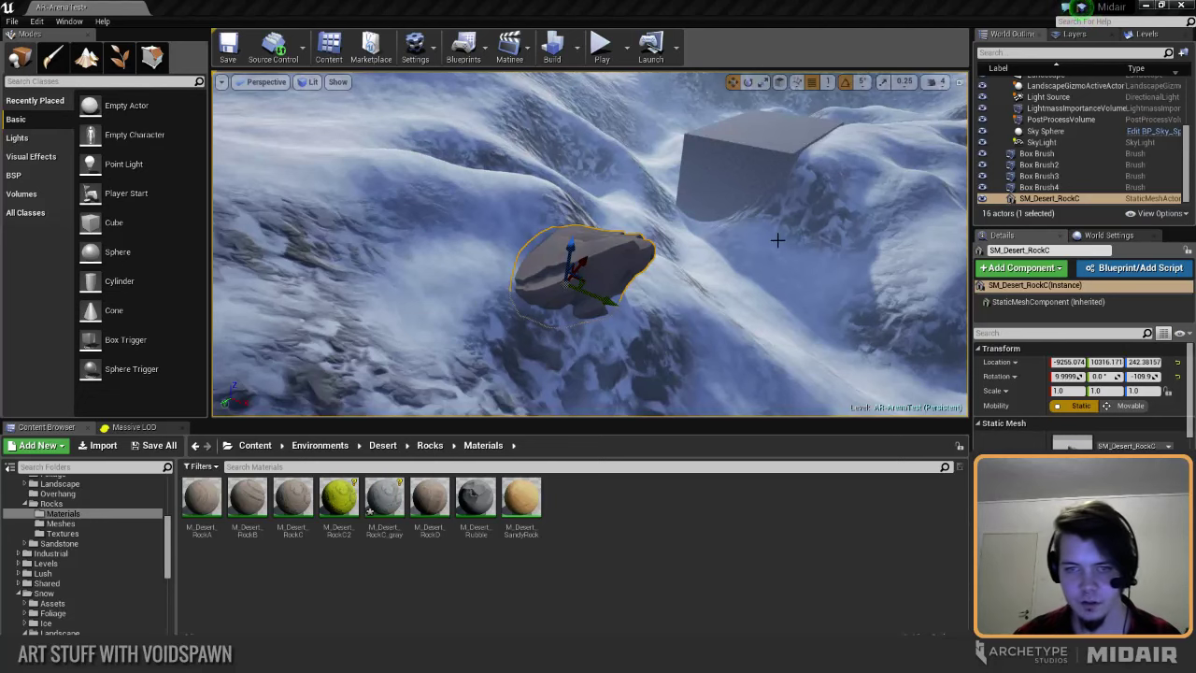
Step: Apply the M_Desert_RockC_gray material to the rock on the slope and deselect it
right_drag(780, 240, 812, 215)
drag(384, 499, 489, 340)
key(Escape)
right_drag(489, 341, 453, 327)
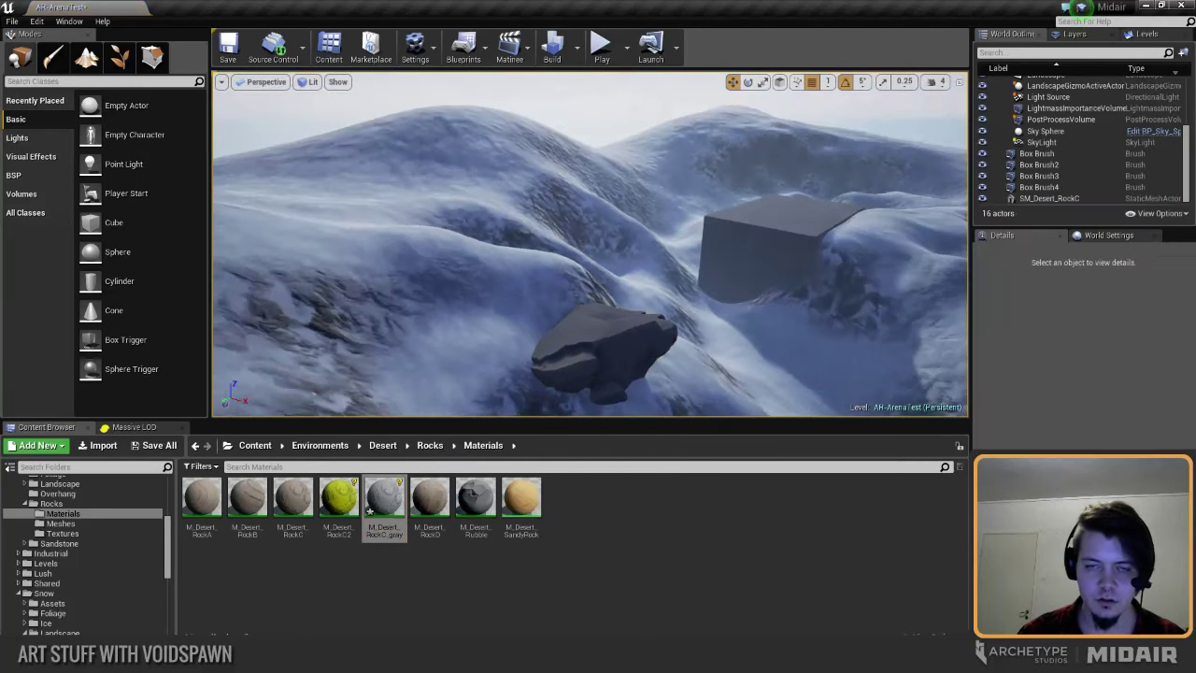
Step: Compare the gray rock's colour with the surrounding mountainside in unlit and lit view
mouse_move(659, 288)
right_down()
mouse_move(645, 318)
mouse_move(660, 288)
mouse_move(645, 289)
mouse_move(659, 284)
right_up()
key(alt+3)
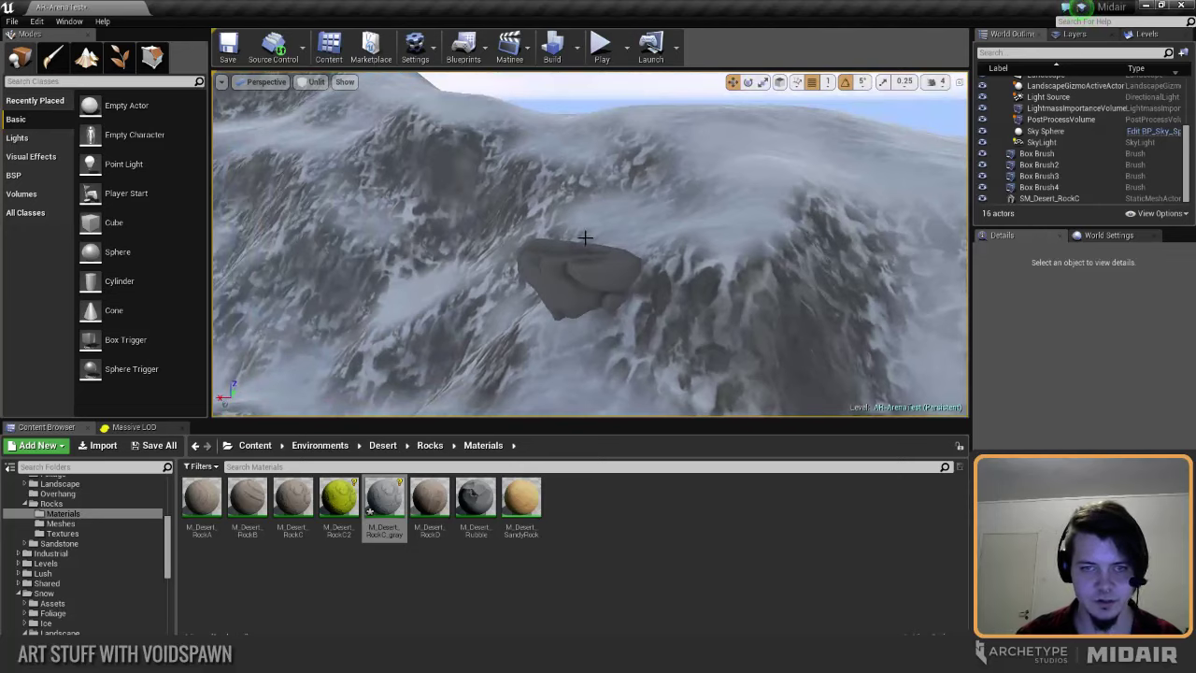
right_drag(585, 237, 595, 246)
key(alt+4)
click(609, 292)
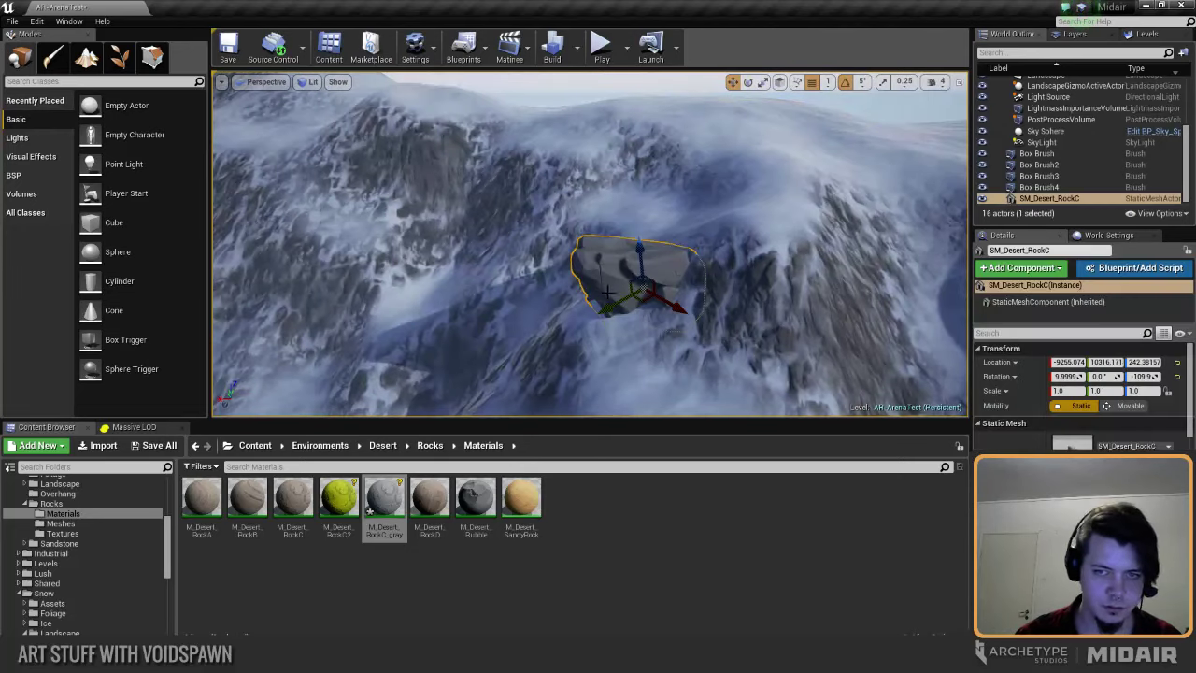
click(715, 560)
key(Escape)
click(611, 262)
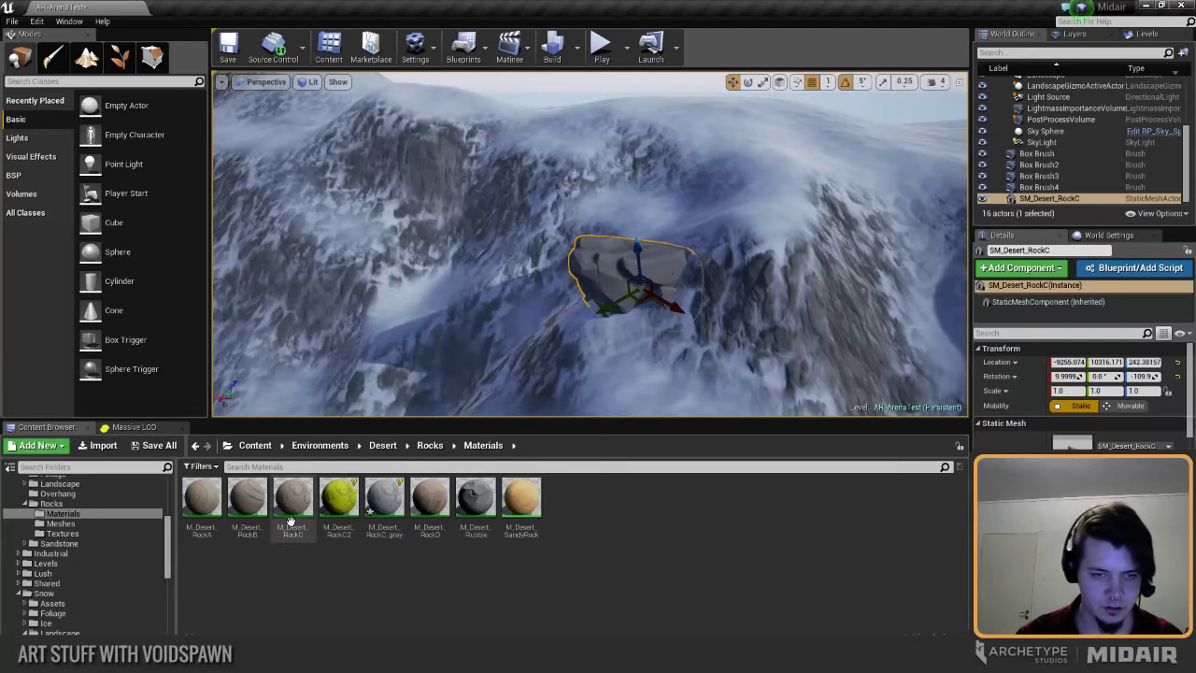
Step: Create a material instance of M_Desert_RockB named M_Desert_RockB_Gray
right_click(252, 504)
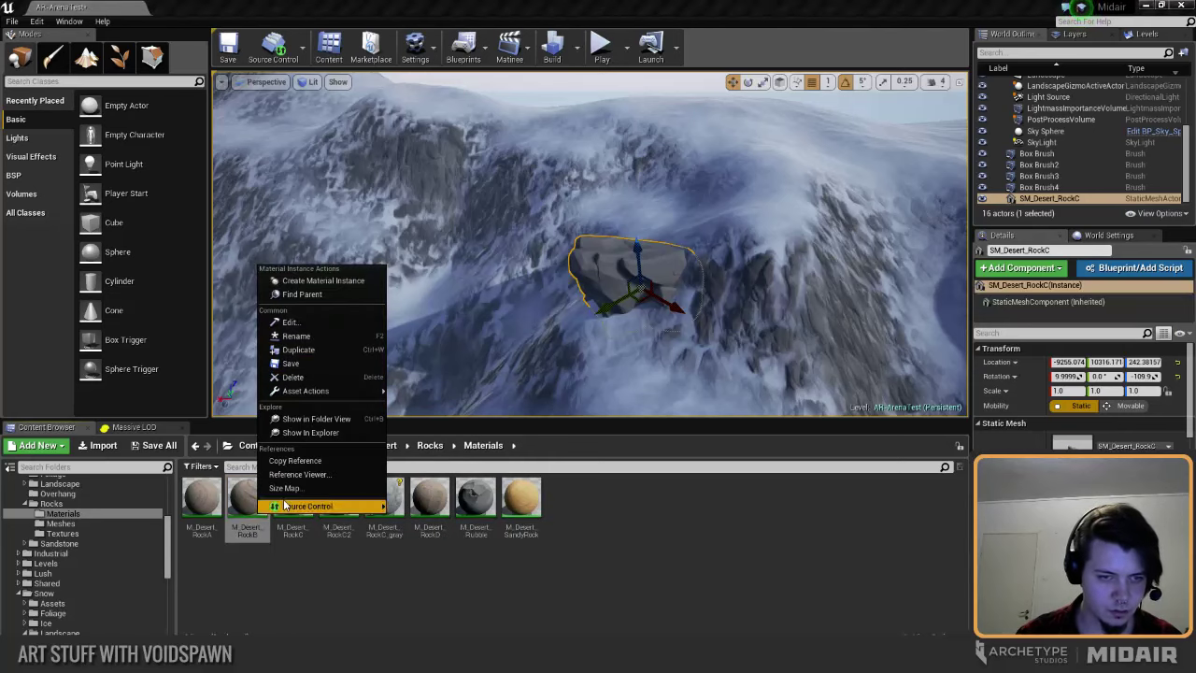
click(317, 282)
key(BackSpace)
key(BackSpace)
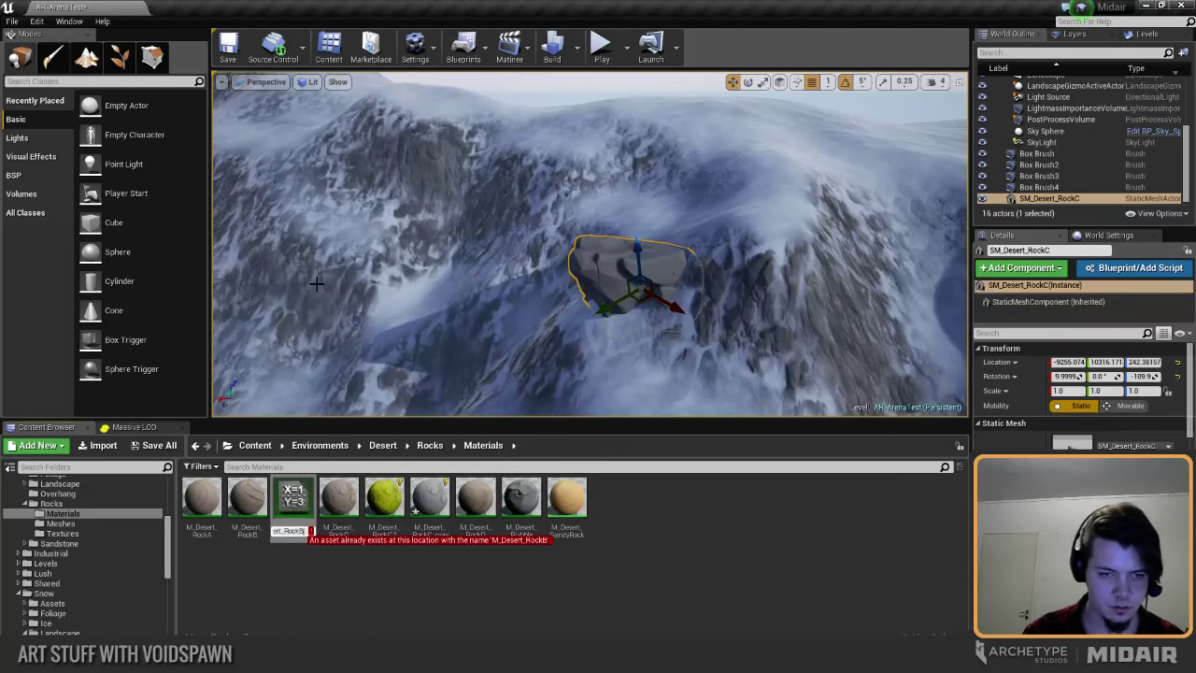
text(_Gray)
key(Return)
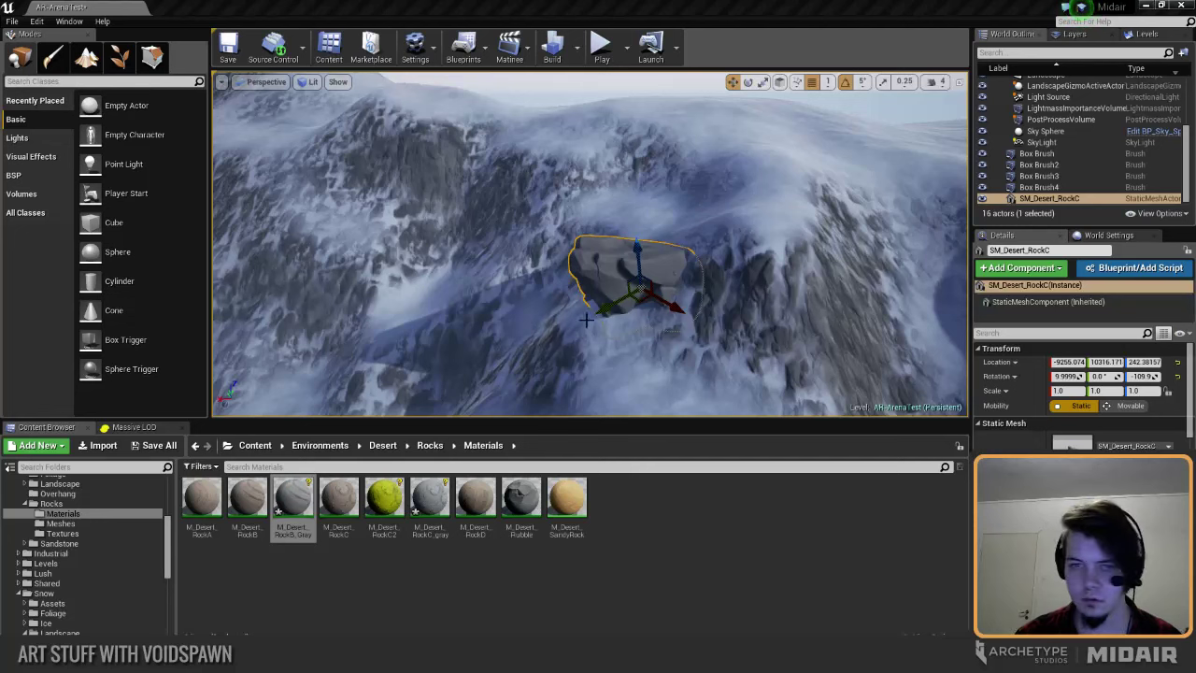
click(248, 575)
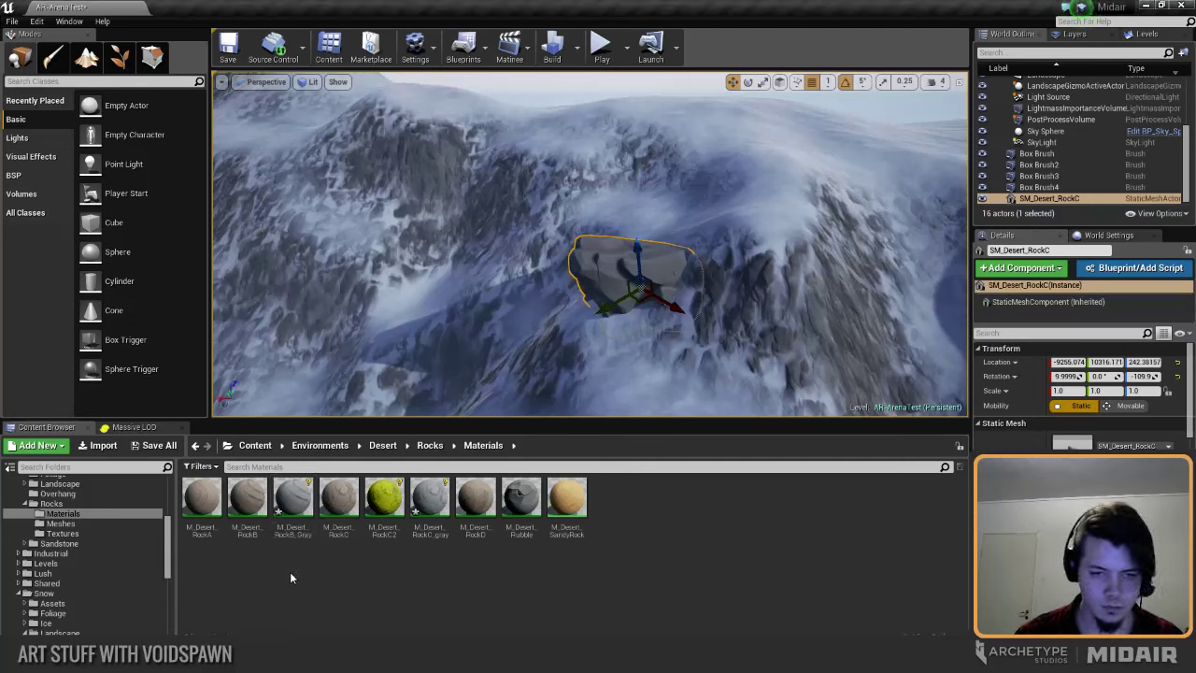
Step: Create a material instance of M_Desert_RockD named M_Desert_RockD_Gray
click(475, 498)
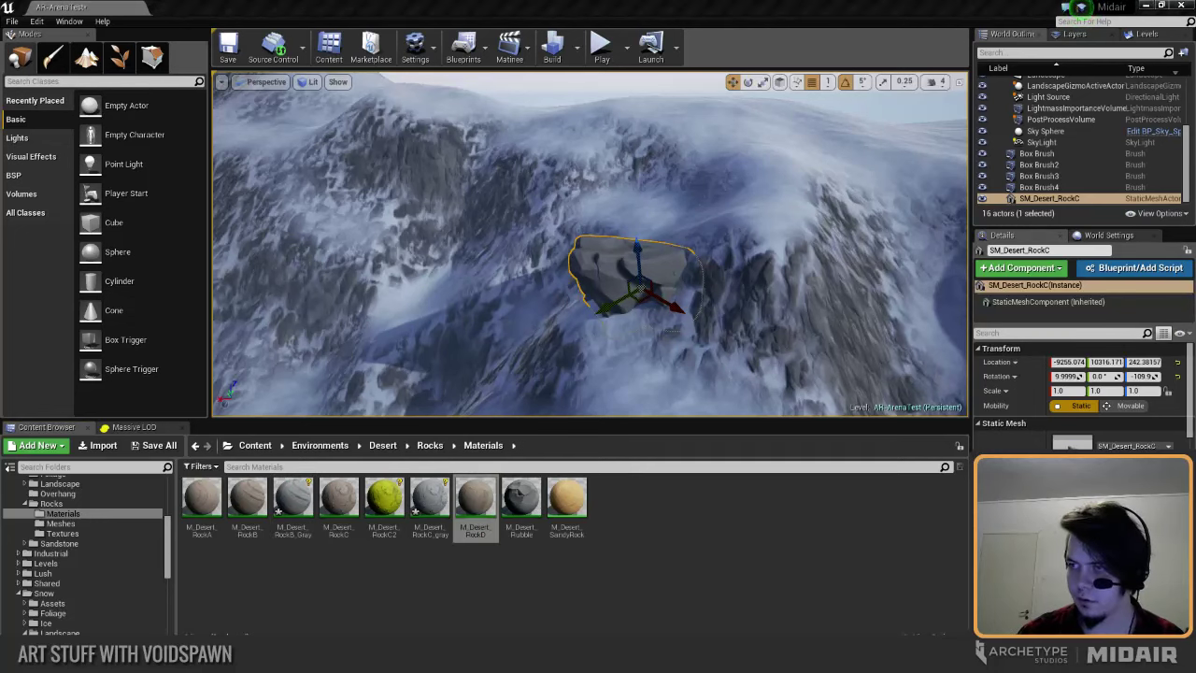
right_click(475, 496)
click(507, 265)
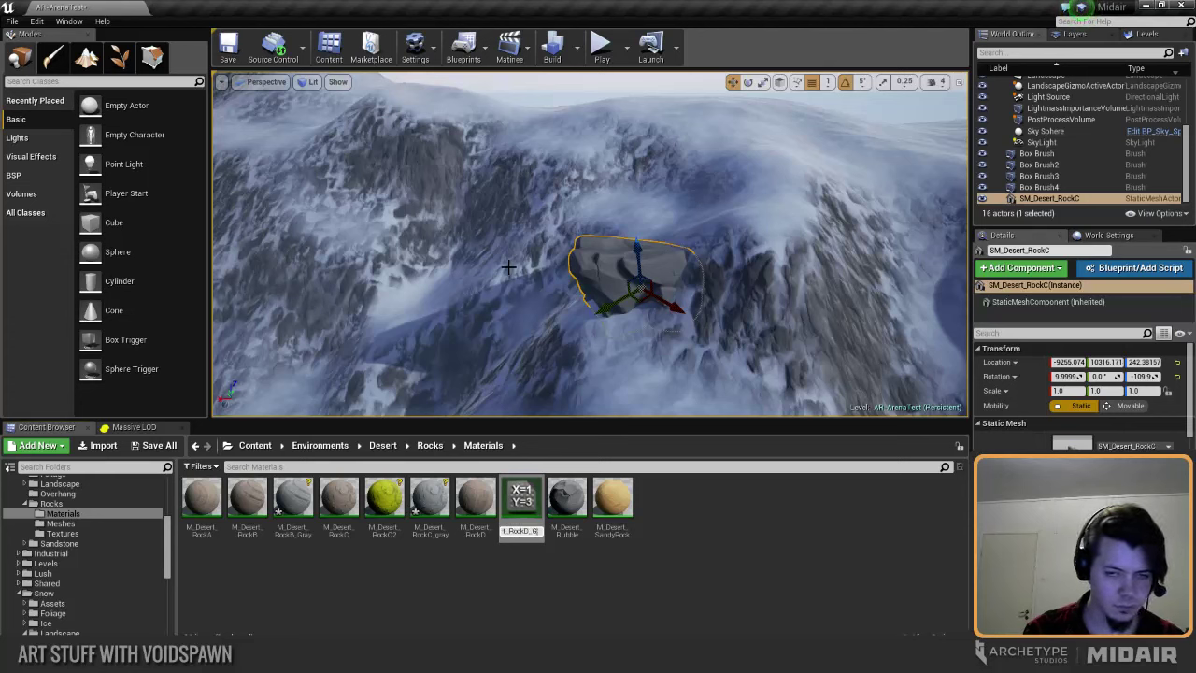
key(Return)
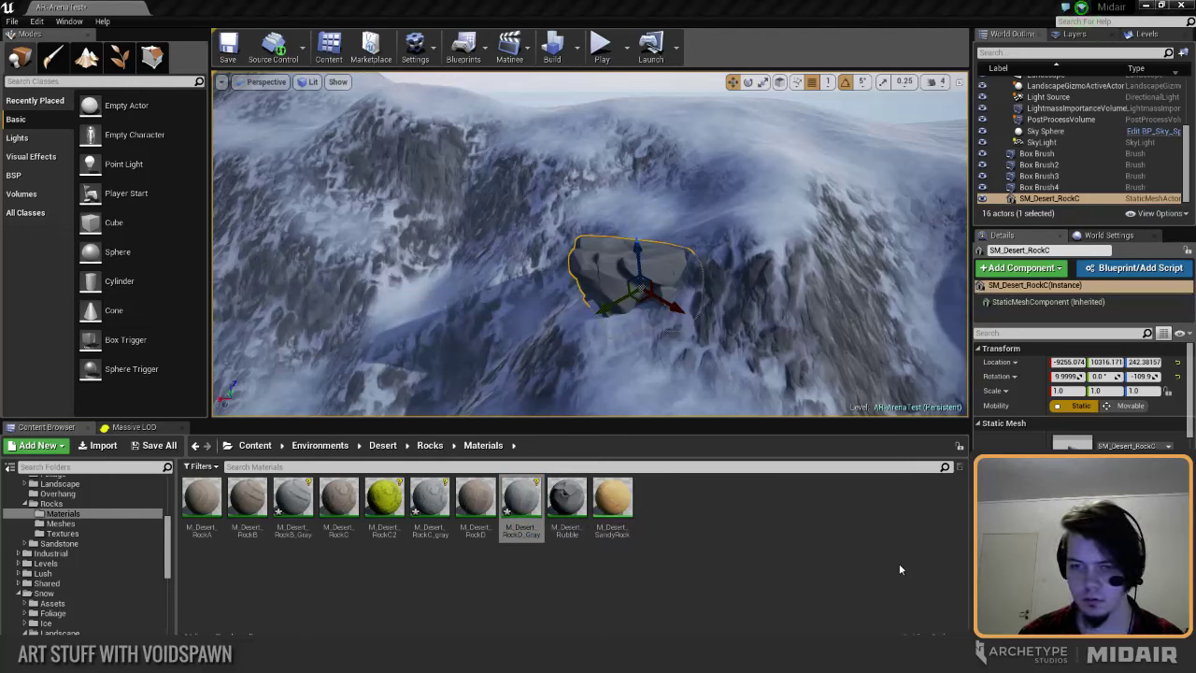
click(808, 546)
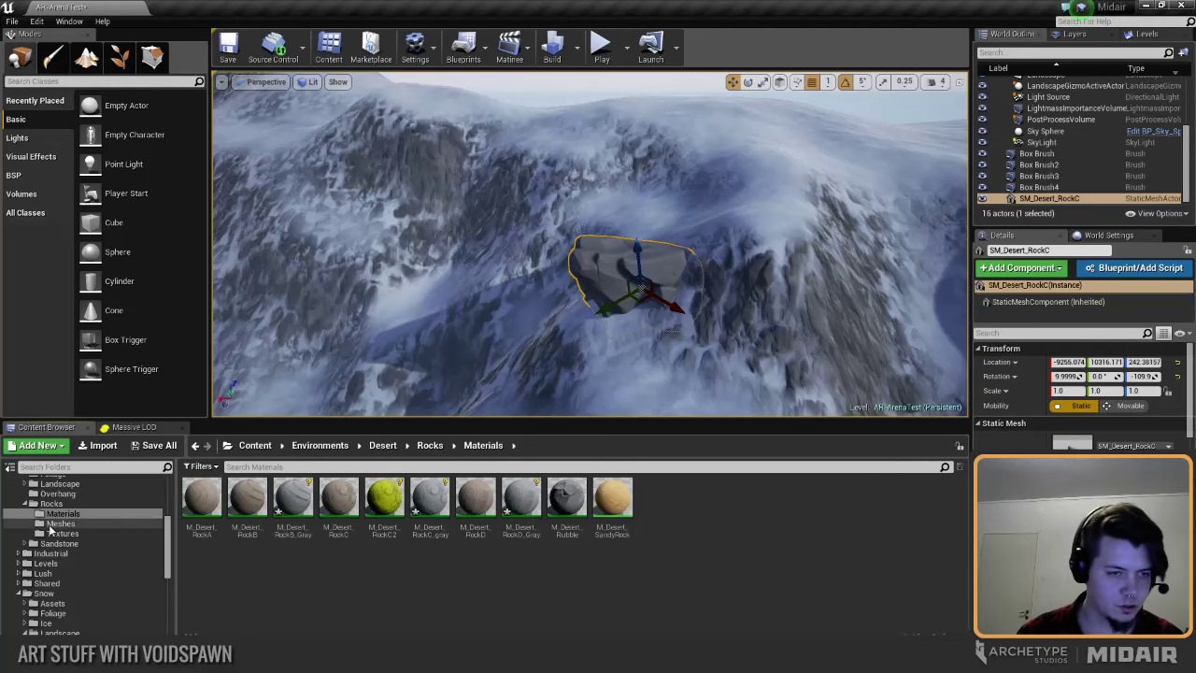
Step: Place the SM_Desert_RockD and SM_Desert_RockB meshes beside the gray rock on the slope and select SM_Desert_RockD
click(60, 523)
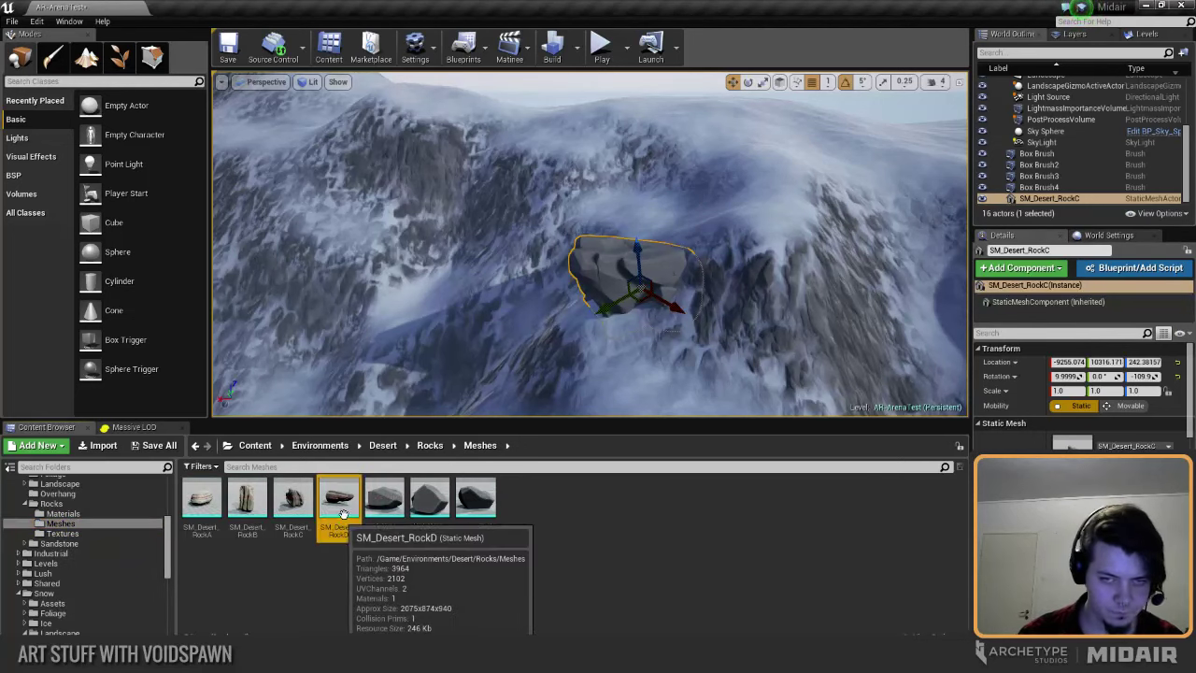
drag(338, 500, 709, 283)
drag(247, 500, 727, 359)
right_drag(727, 358, 748, 411)
key(Escape)
mouse_move(654, 243)
right_down()
mouse_move(640, 210)
mouse_move(622, 224)
mouse_move(673, 248)
right_up()
click(644, 241)
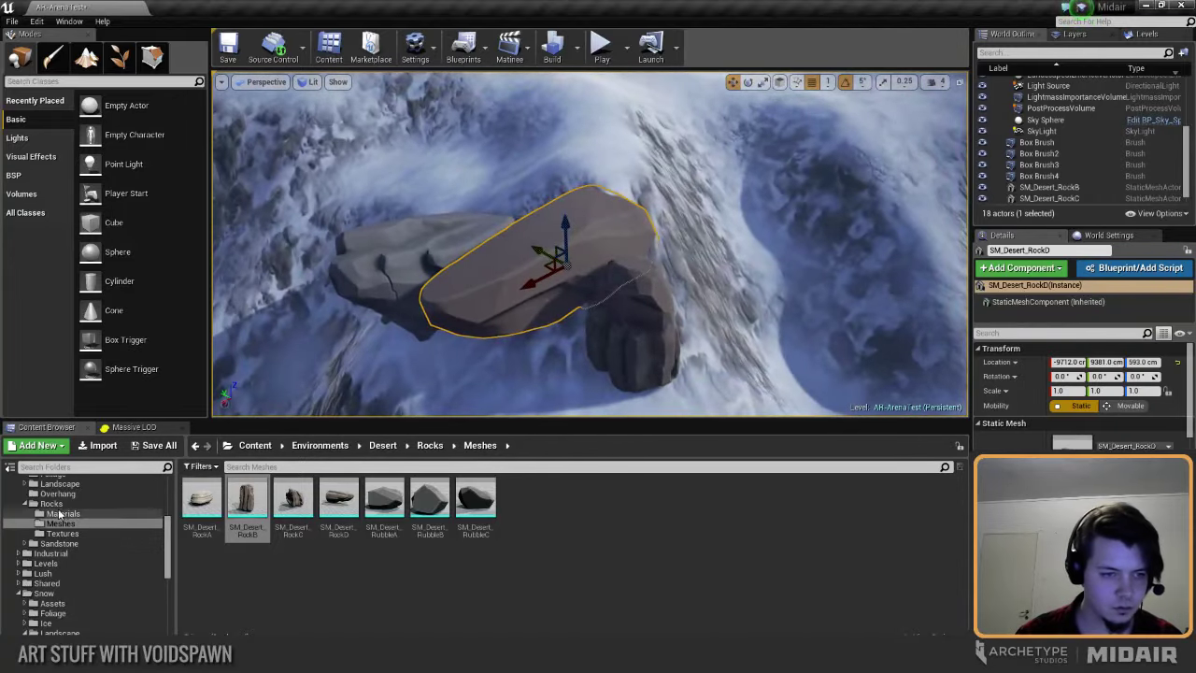
Step: Assign M_Desert_RockB_Gray to the SM_Desert_RockB mesh and M_Desert_RockD_Gray to the SM_Desert_RockD mesh
click(62, 513)
drag(293, 500, 598, 248)
drag(310, 502, 649, 339)
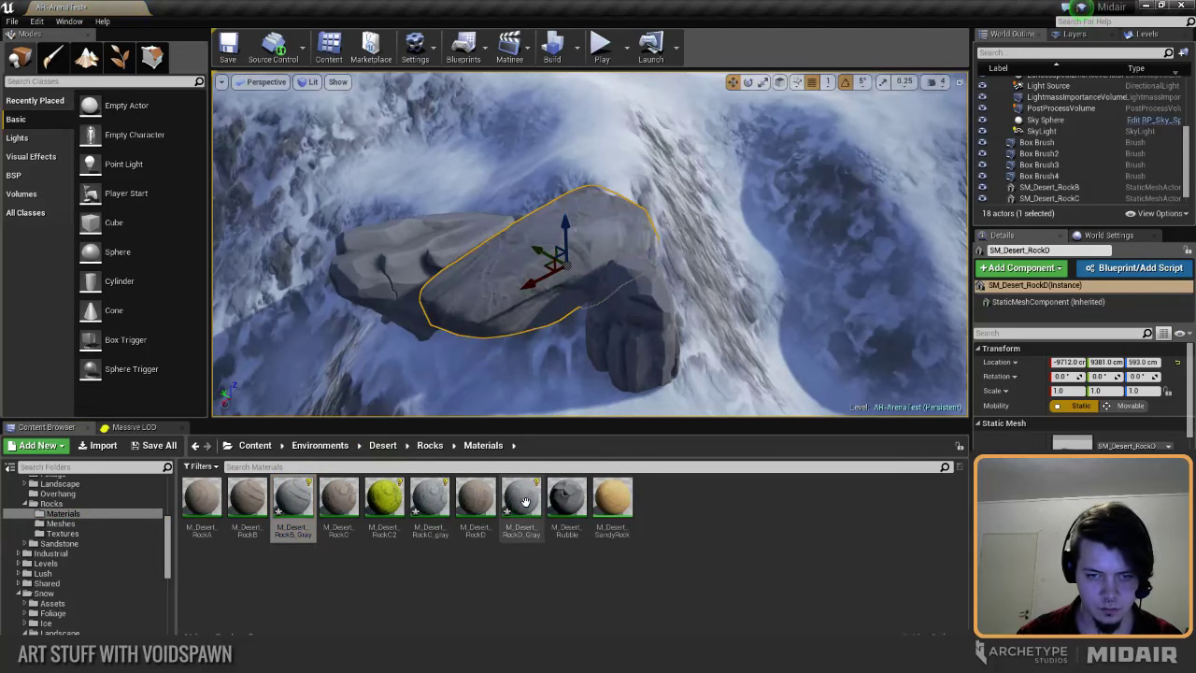
drag(523, 502, 512, 294)
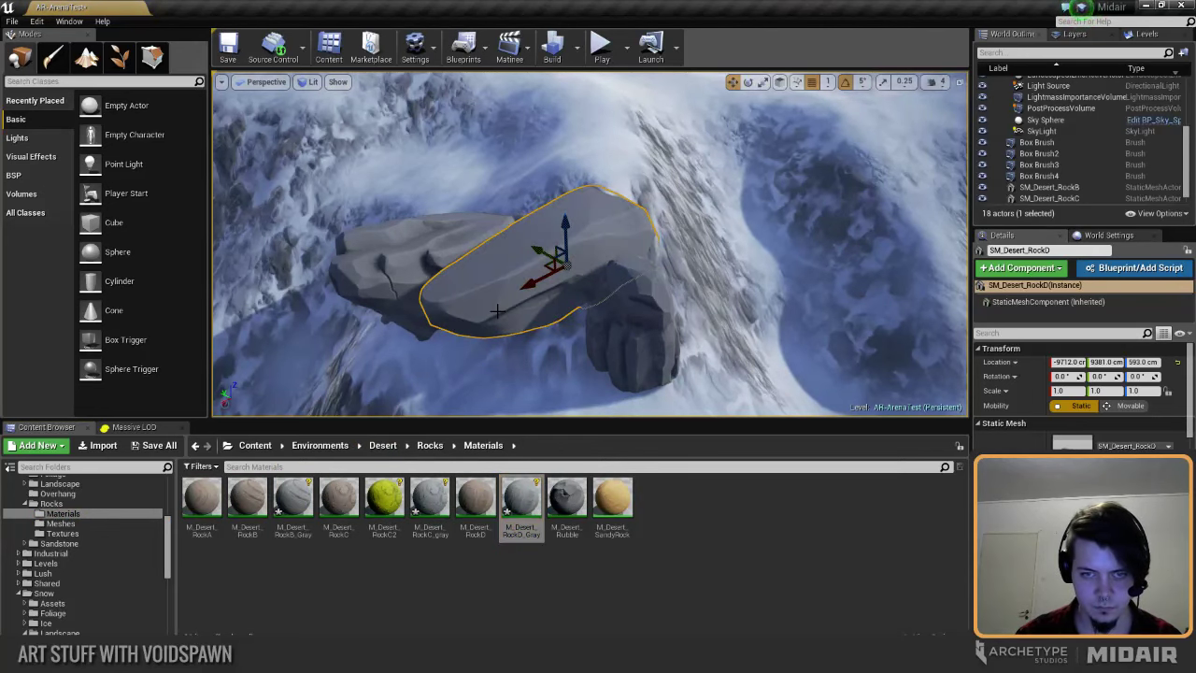
key(Escape)
Step: Compare the three gray rocks' colours with the surrounding mountainside in unlit and lit view
key(w)
mouse_move(512, 295)
right_down()
mouse_move(516, 327)
mouse_move(558, 383)
mouse_move(558, 332)
mouse_move(552, 360)
mouse_move(570, 341)
mouse_move(533, 299)
right_up()
key(s)
key(alt+3)
key(w)
key(w)
key(s)
key(s)
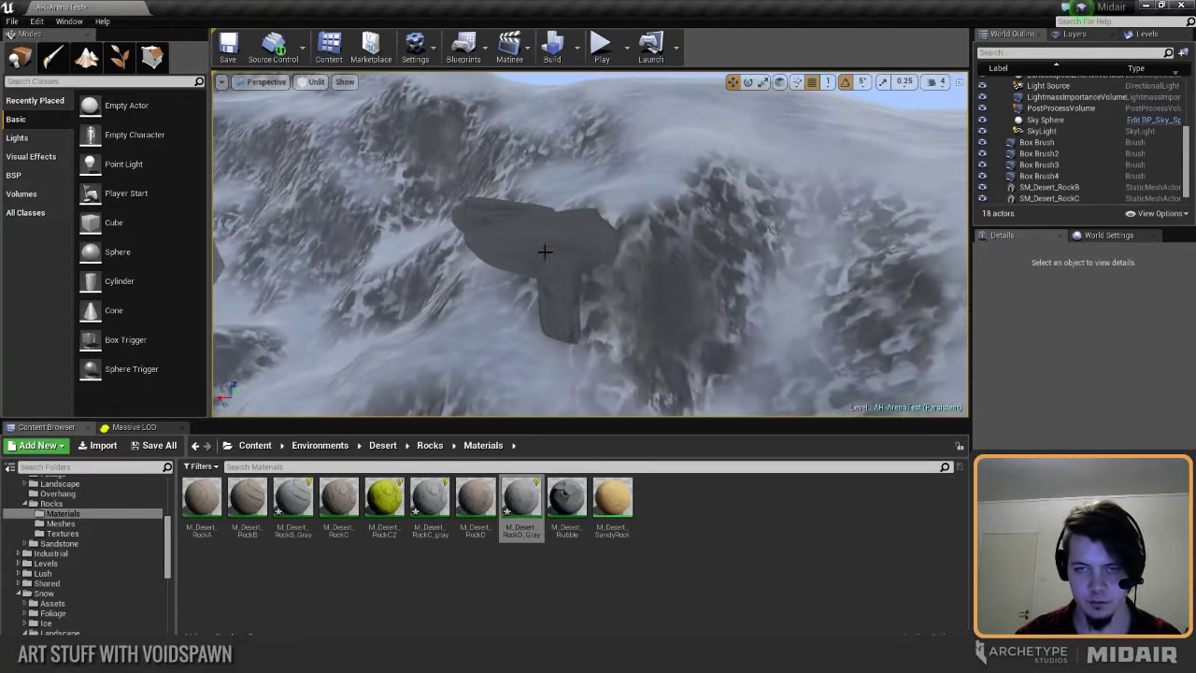
key(alt+4)
key(a)
right_drag(561, 245, 659, 219)
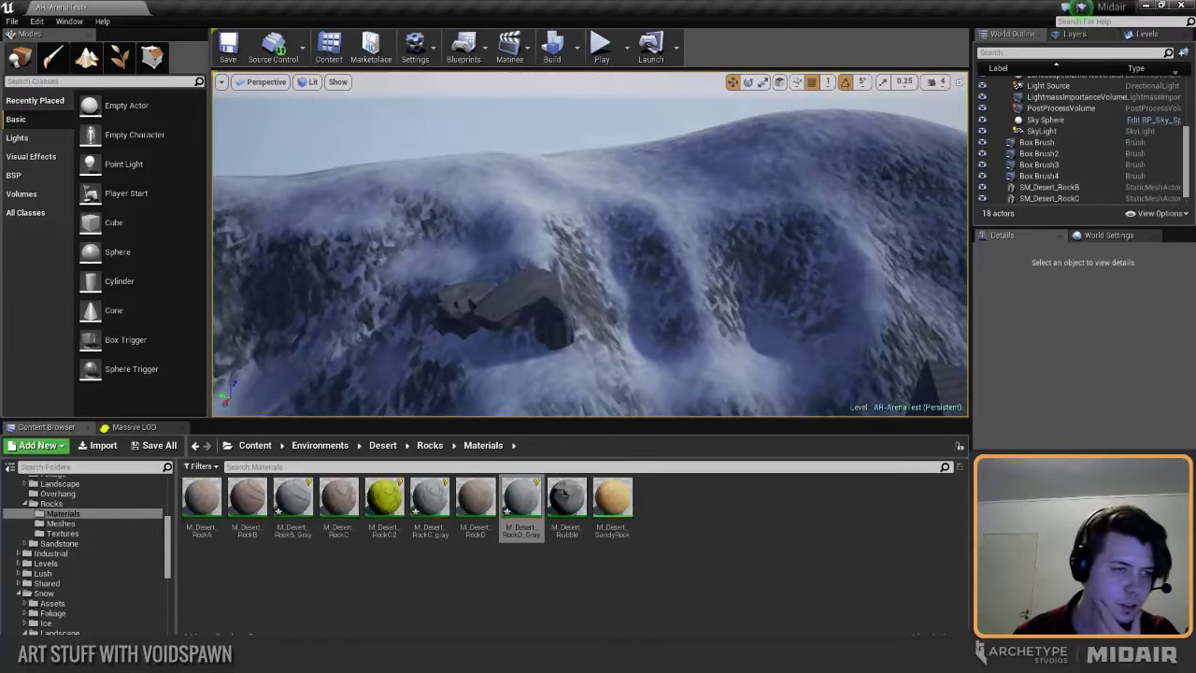
Step: Rotate SM_Desert_RockD about its vertical axis to about -30°
click(509, 299)
key(f)
right_drag(611, 280, 579, 303)
key(w)
key(s)
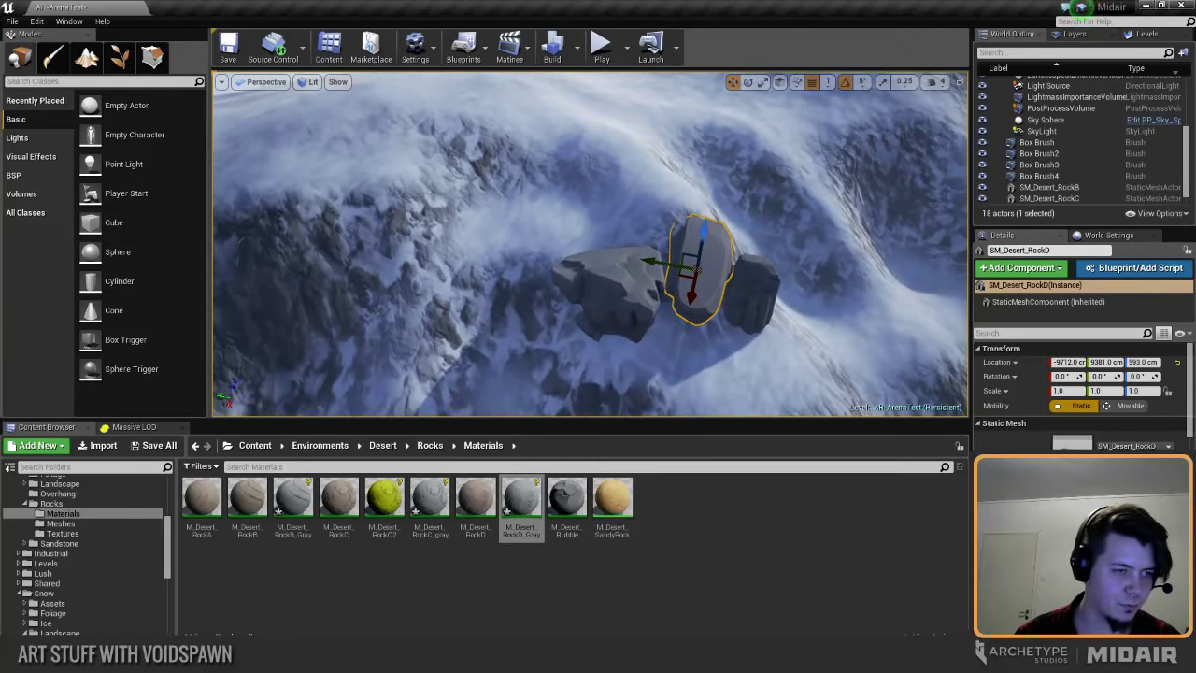
key(d)
right_drag(510, 281, 491, 292)
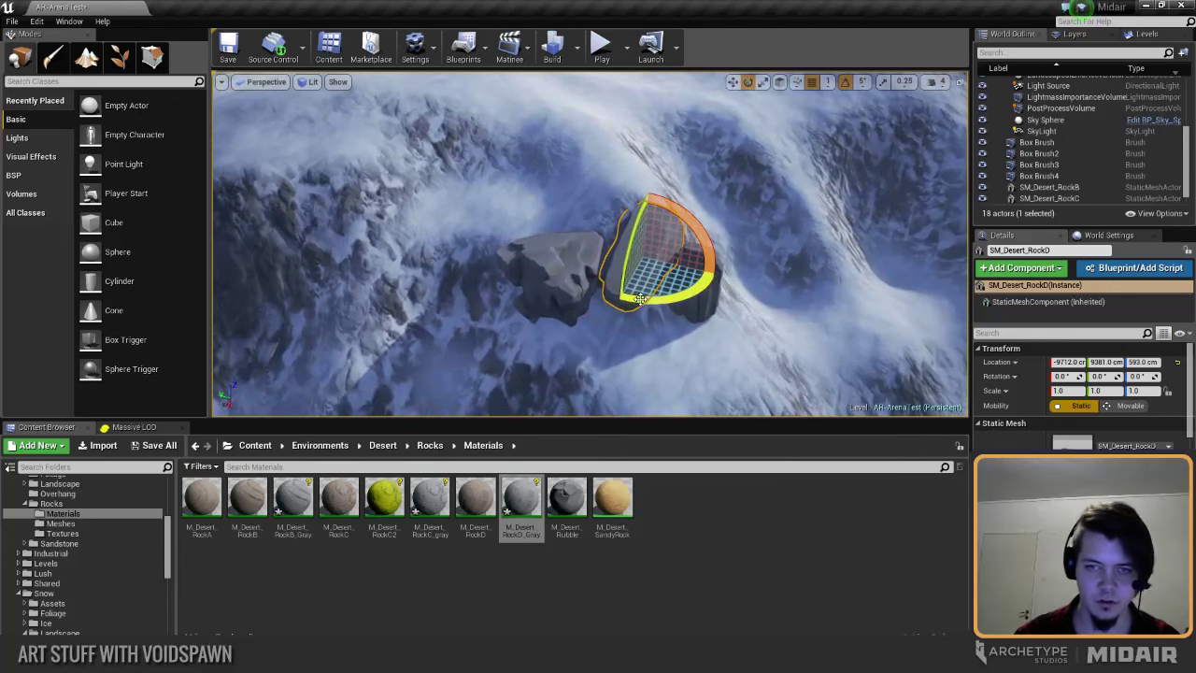
right_drag(645, 290, 607, 271)
key(w)
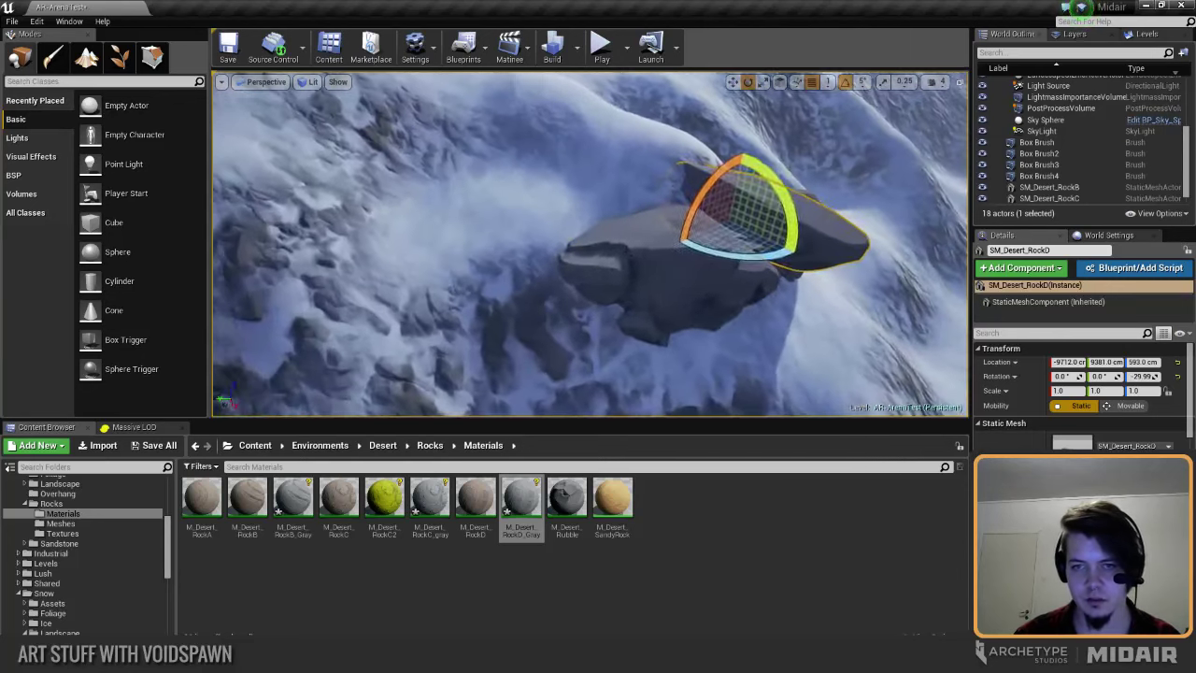
click(687, 257)
key(ctrl+z)
Step: Turn SM_Desert_RockD on to about -40° and move it closer to SM_Desert_RockC, lowering it to about 481 cm in Z
mouse_move(687, 257)
right_down()
mouse_move(668, 266)
mouse_move(681, 275)
right_up()
key(w)
key(e)
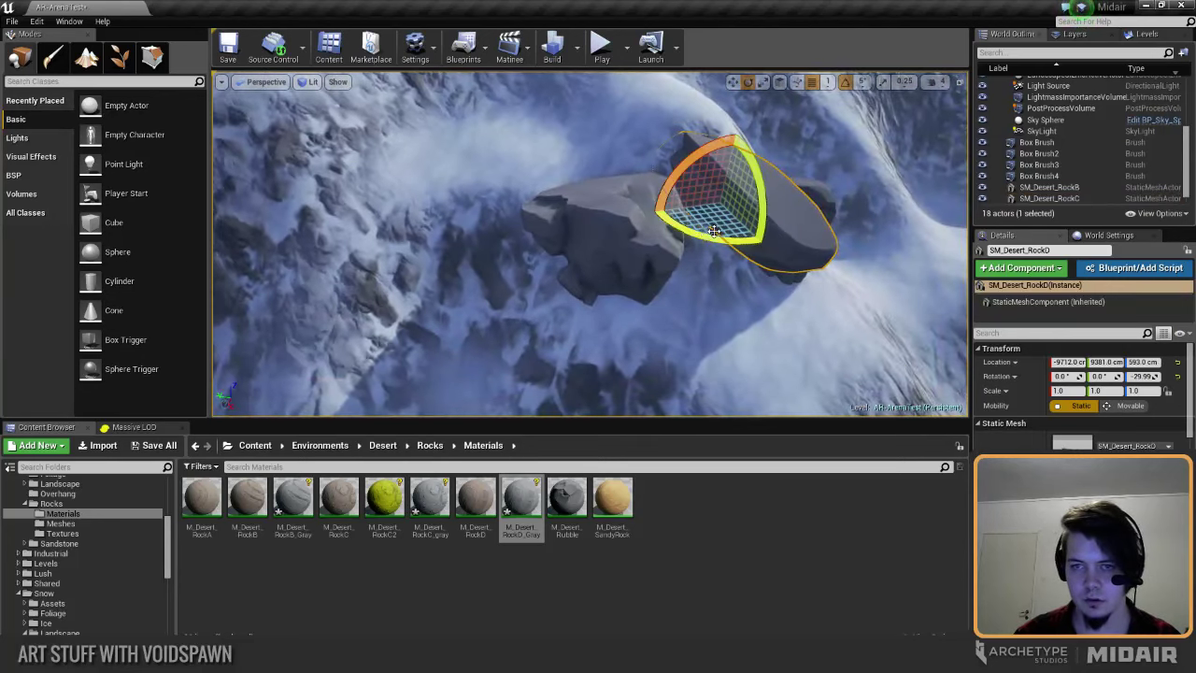
drag(693, 238, 659, 222)
key(w)
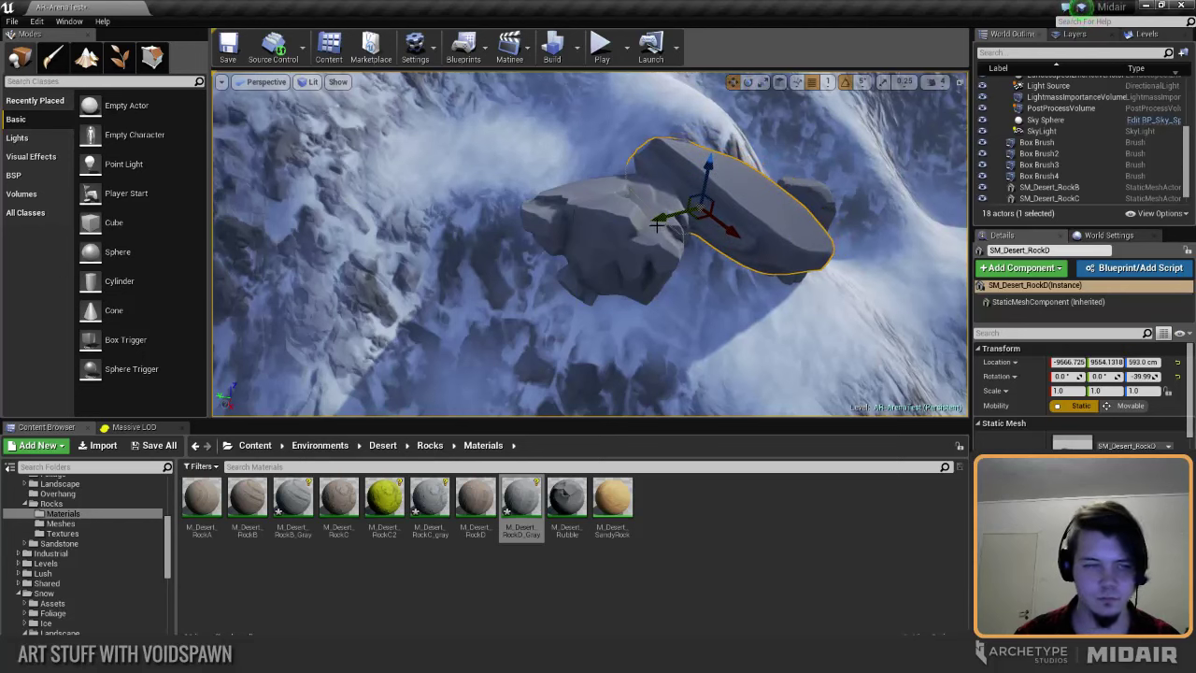
right_drag(691, 157, 673, 158)
drag(729, 159, 727, 169)
key(Escape)
Step: Set SM_Desert_RockB against the slope beside SM_Desert_RockD, rotated to about 15° in Y and -35° in Z
right_drag(486, 266, 566, 318)
click(672, 341)
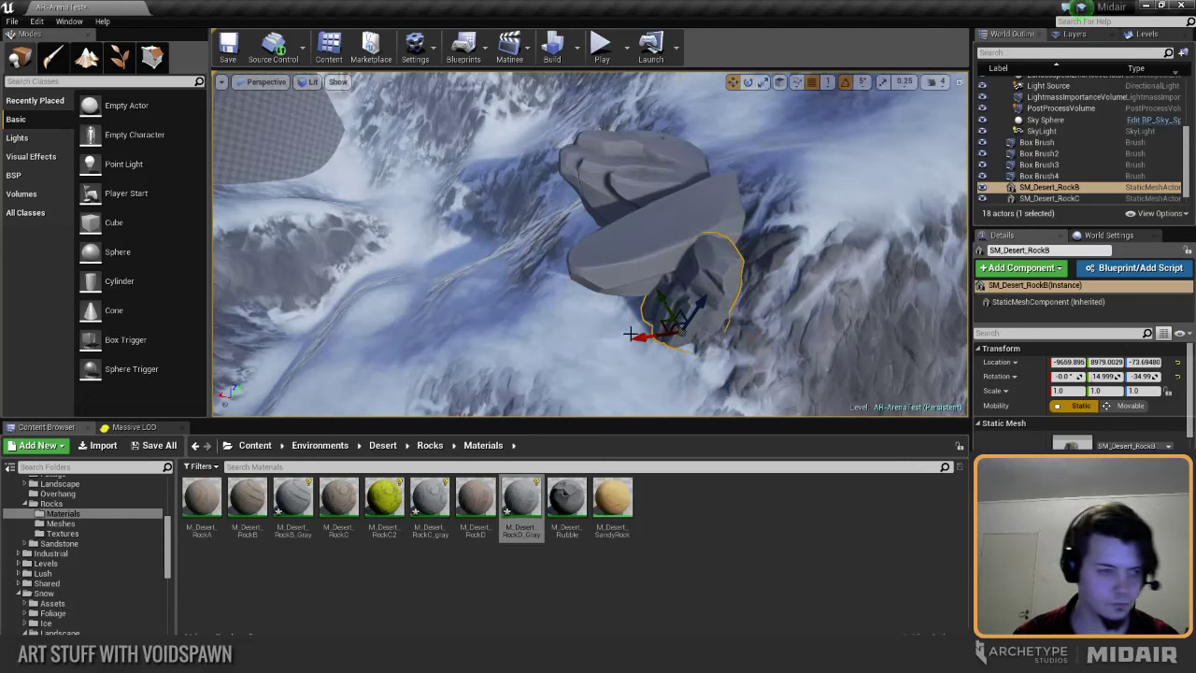
mouse_move(661, 299)
right_down()
mouse_move(555, 342)
mouse_move(494, 236)
right_up()
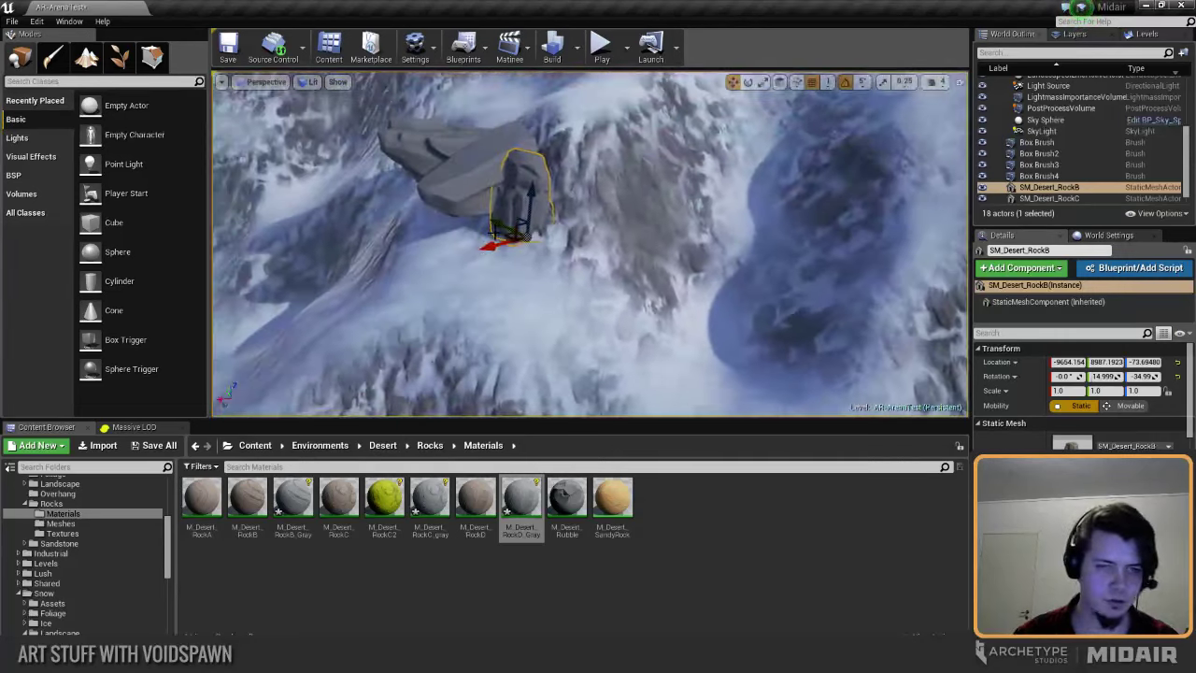
click(504, 281)
Step: Tilt SM_Desert_RockD to about 30° in Y and move it down against SM_Desert_RockC
right_drag(504, 281, 692, 392)
click(777, 322)
key(e)
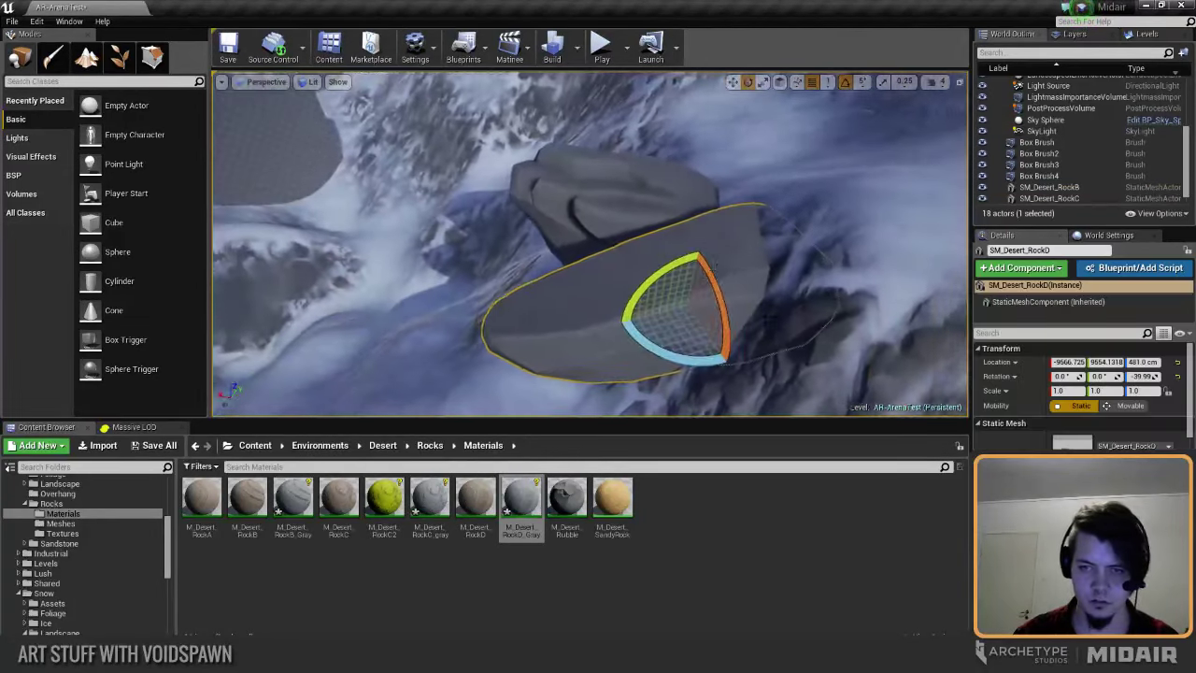
drag(633, 294, 617, 322)
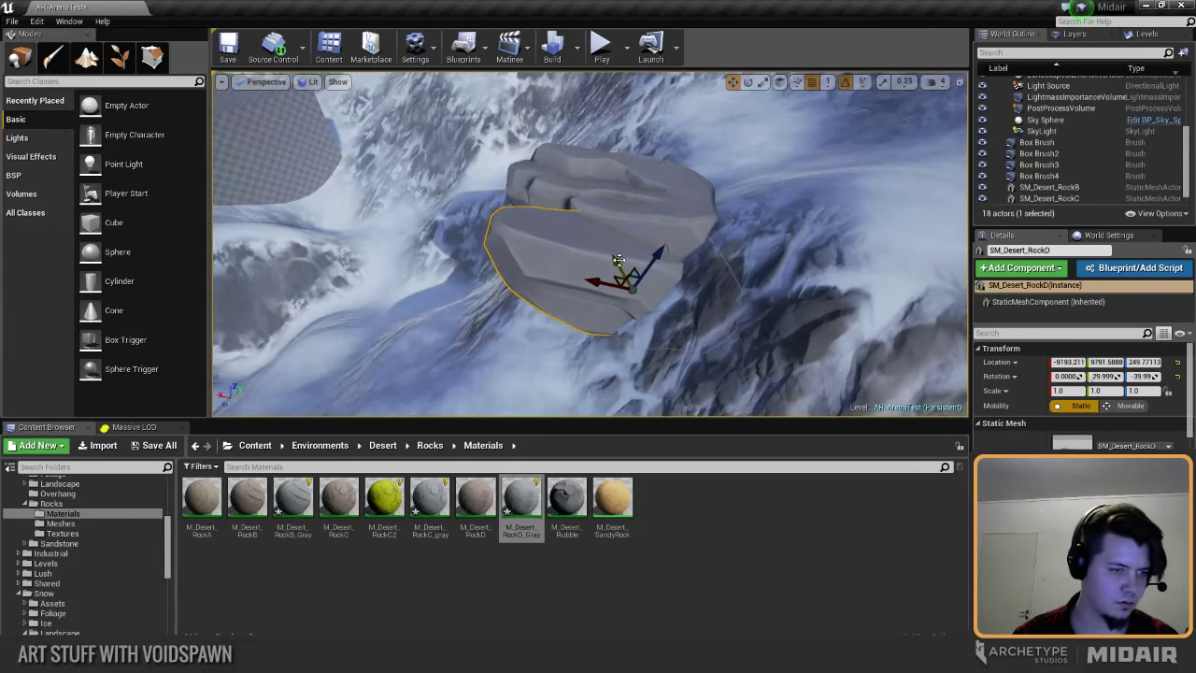
right_drag(618, 260, 621, 374)
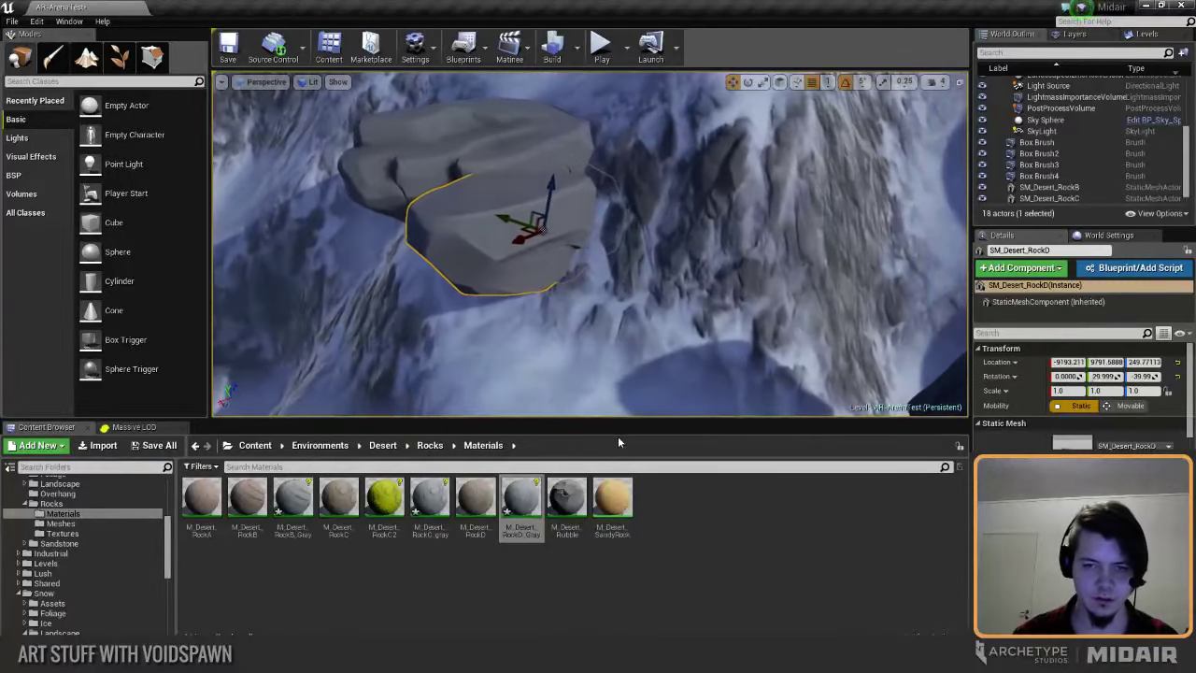
Step: Enlarge the viewport and scale SM_Desert_RockC and SM_Desert_RockD together to about 1.54, resettling them on the slope
drag(620, 420, 620, 510)
mouse_move(601, 353)
right_down()
mouse_move(603, 367)
mouse_move(603, 290)
mouse_move(603, 355)
right_up()
click(601, 352)
click(585, 368)
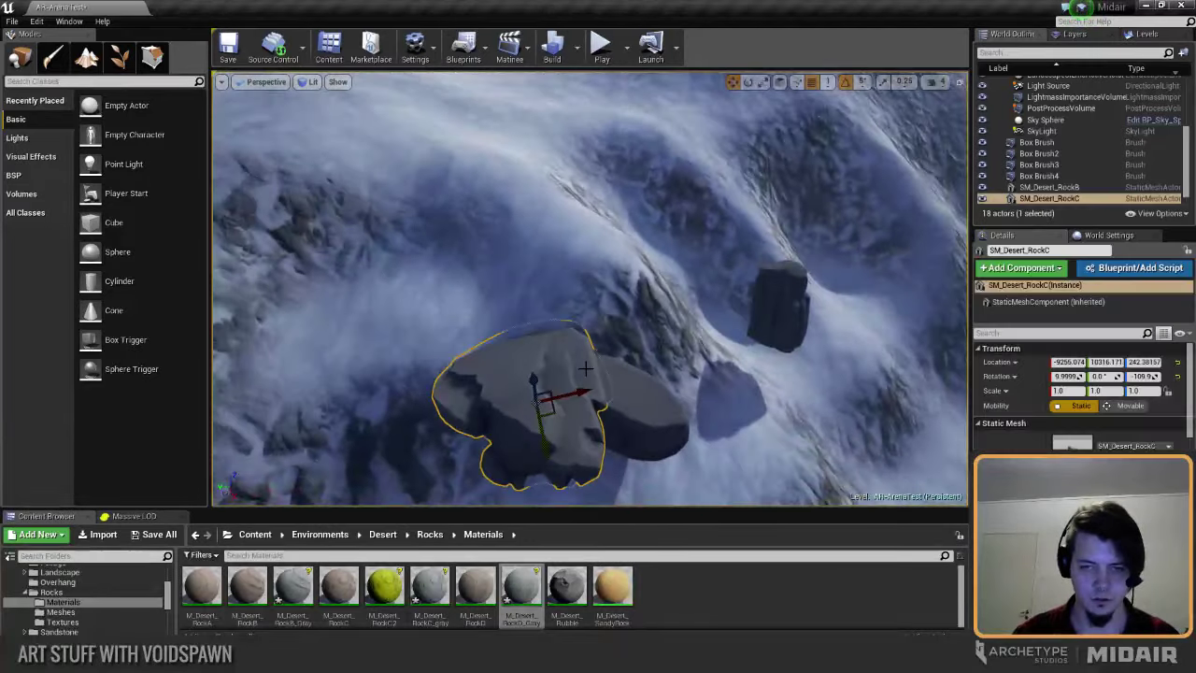
ctrl+click(645, 422)
right_drag(645, 423, 623, 339)
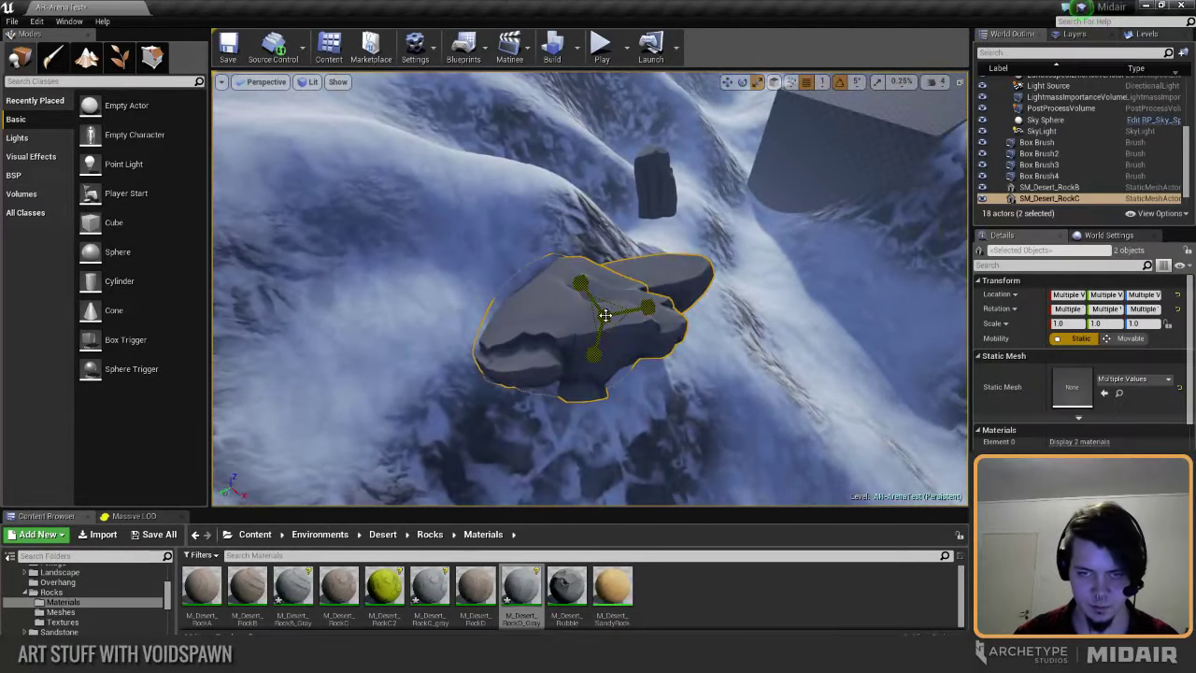
mouse_move(605, 316)
mouse_down()
mouse_move(645, 281)
mouse_move(603, 313)
mouse_up()
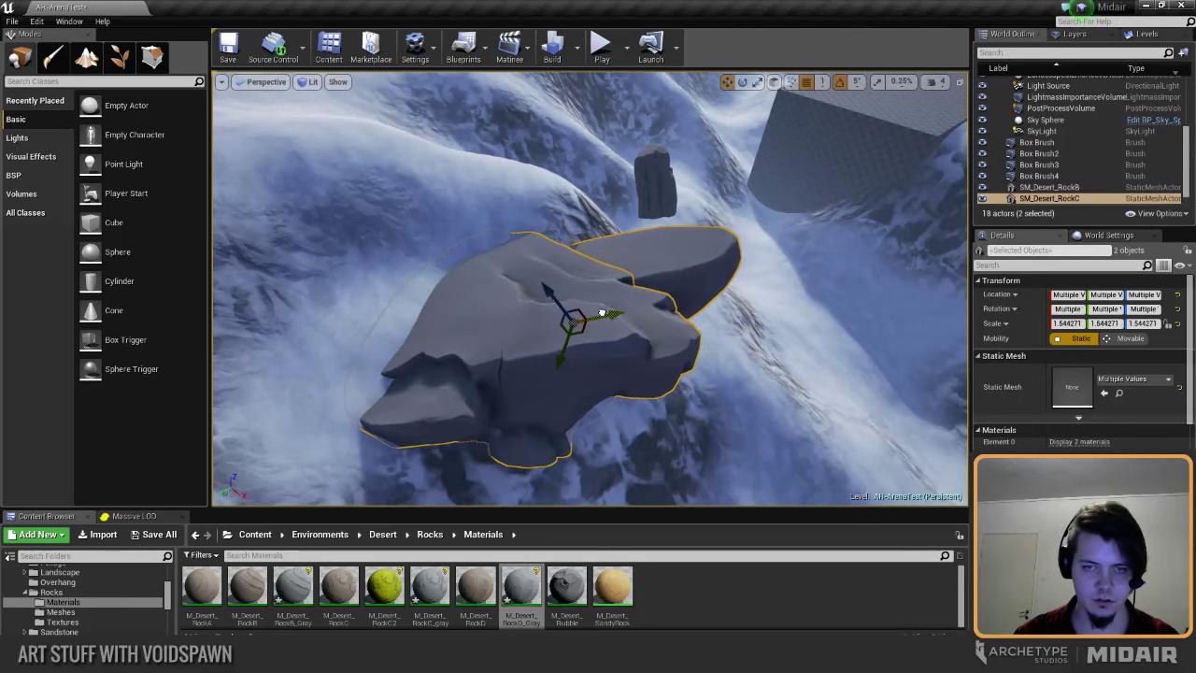
drag(544, 285, 551, 296)
key(Escape)
Step: Narrow SM_Desert_RockD to about 1.3 in Y scale and move it lower against the side of SM_Desert_RockC
right_drag(551, 296, 534, 342)
click(534, 342)
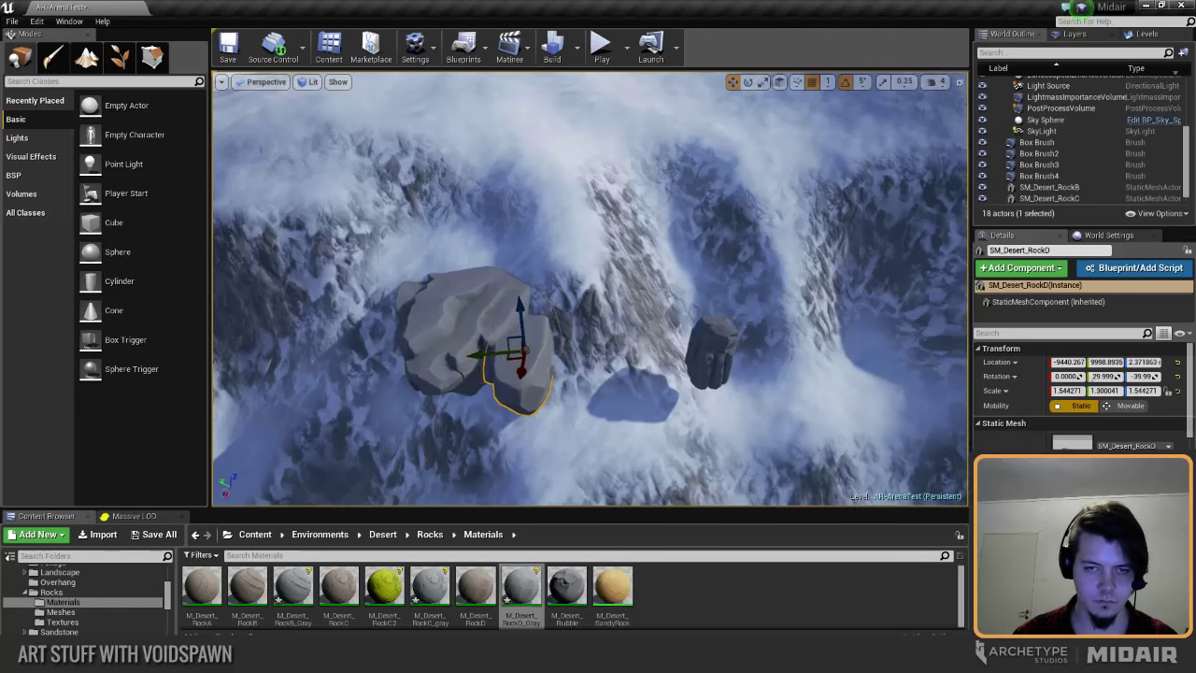
right_drag(534, 342, 572, 374)
drag(577, 388, 551, 374)
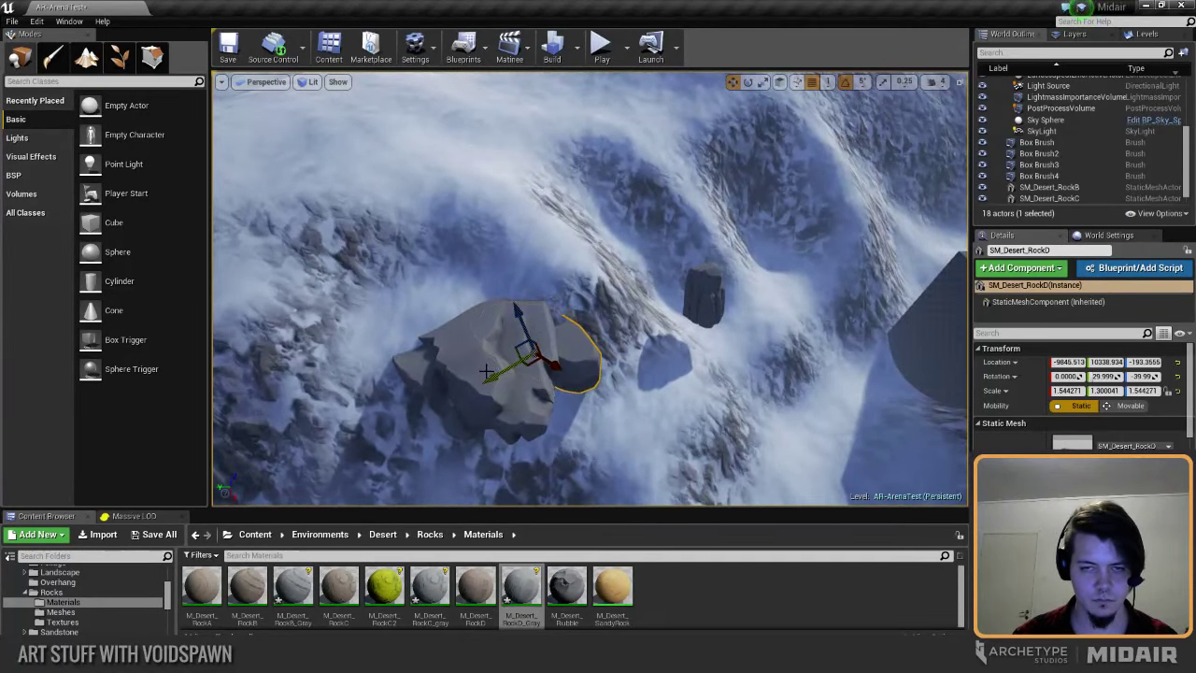
Step: Duplicate SM_Desert_RockC and position the copy on the other side of SM_Desert_RockD
click(457, 388)
alt+drag(540, 352, 601, 327)
right_drag(601, 327, 578, 292)
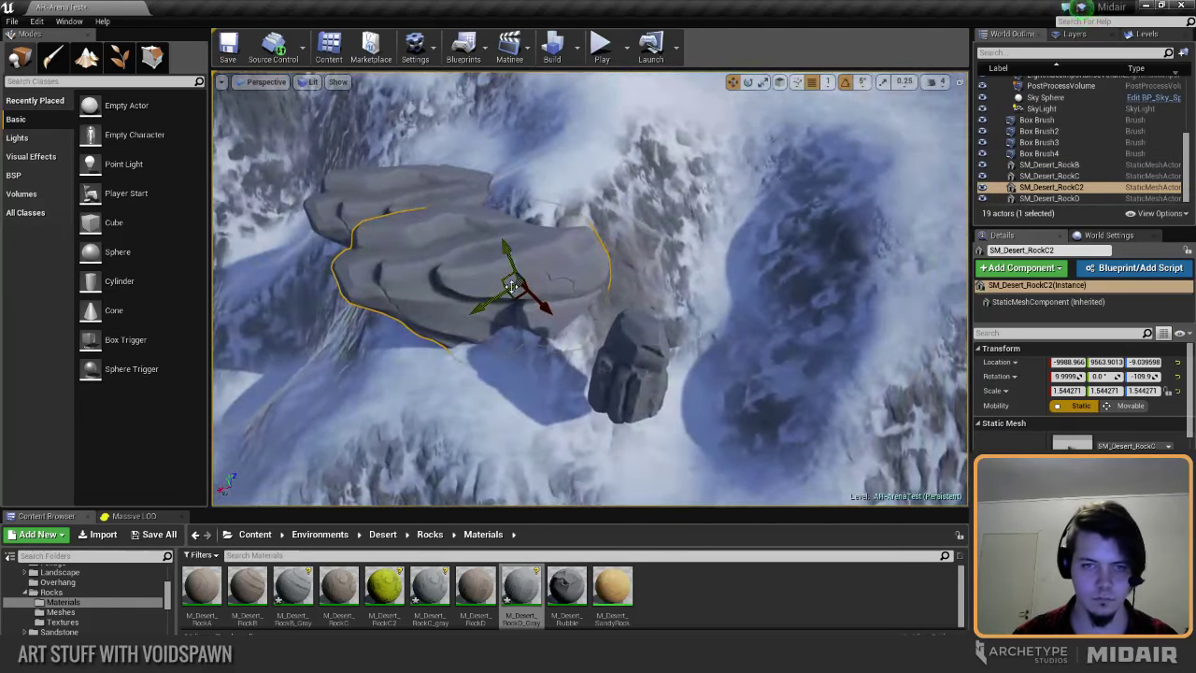
drag(550, 304, 546, 299)
right_drag(543, 310, 557, 363)
key(Escape)
Step: Scale SM_Desert_RockC2 down to about 1.39 and move it back and up into the slope
click(645, 306)
right_drag(645, 307, 740, 340)
key(space)
key(space)
mouse_move(707, 338)
mouse_down()
mouse_move(716, 333)
mouse_move(663, 343)
mouse_move(748, 341)
mouse_move(722, 329)
mouse_up()
key(w)
drag(770, 290, 773, 284)
key(Escape)
Step: Raise SM_Desert_RockD between the two larger rocks and stretch its X scale to about 1.84
right_drag(773, 283, 668, 335)
click(656, 336)
click(597, 368)
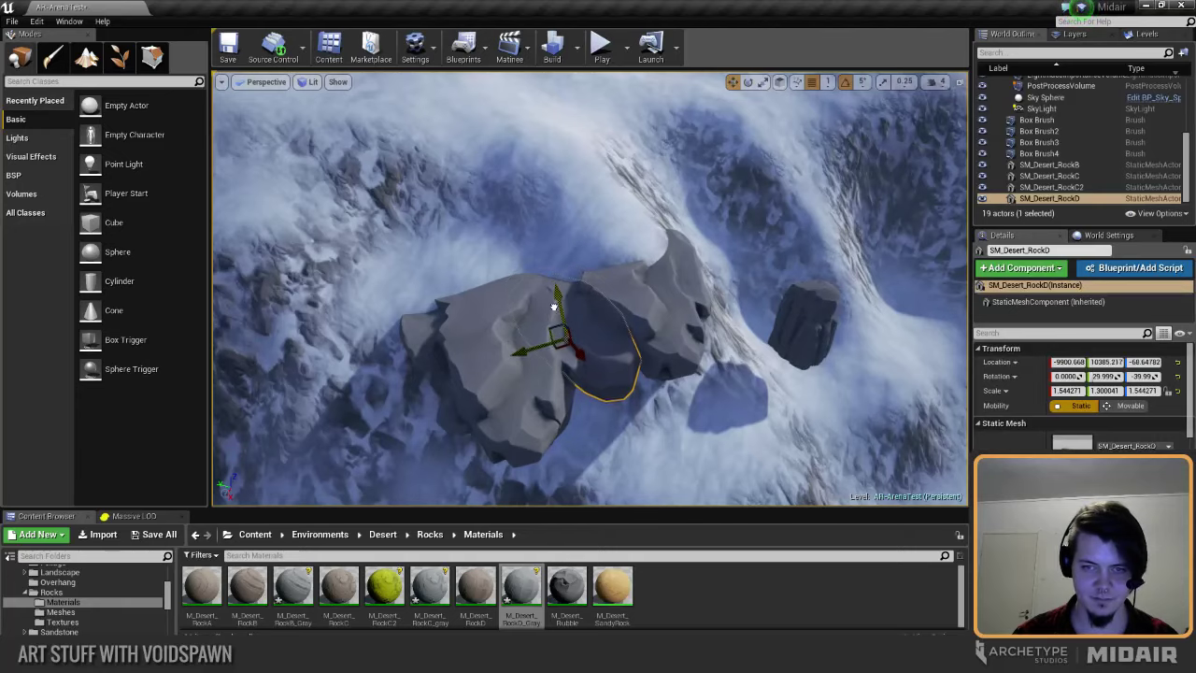
drag(554, 306, 553, 300)
right_drag(552, 300, 558, 275)
key(space)
key(space)
key(Escape)
click(557, 273)
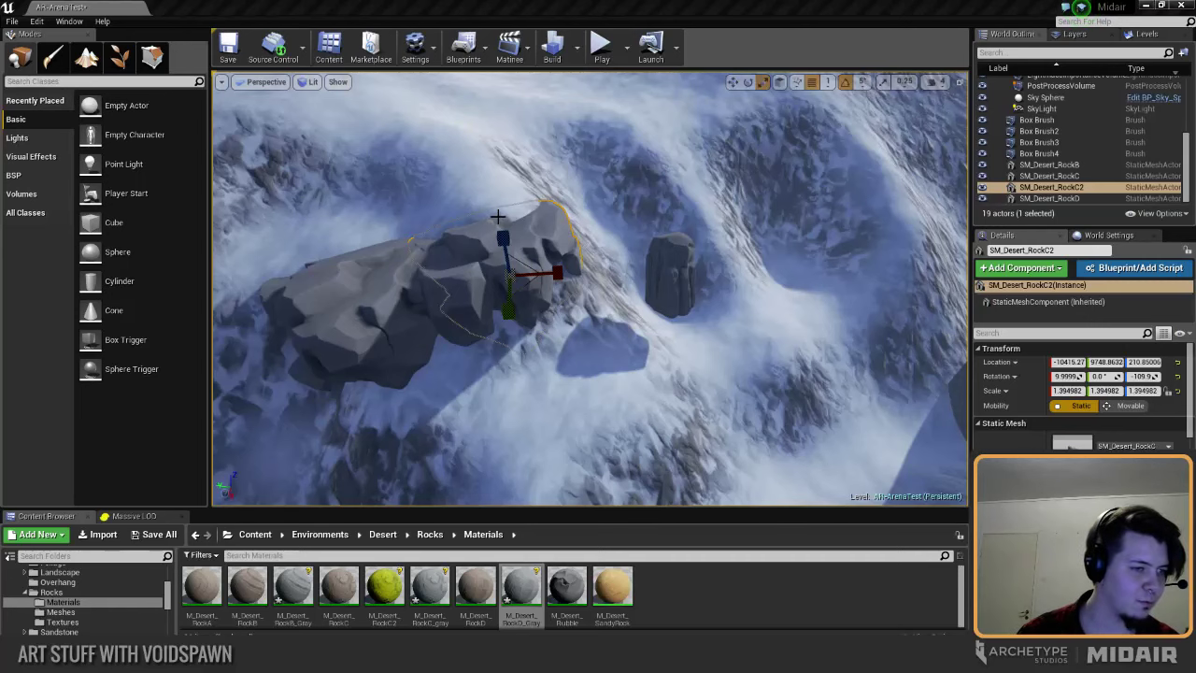
right_drag(497, 217, 526, 238)
key(Escape)
Step: Duplicate SM_Desert_RockD toward the far side of SM_Desert_RockC and reduce the copy's X scale to about 1.26
click(597, 312)
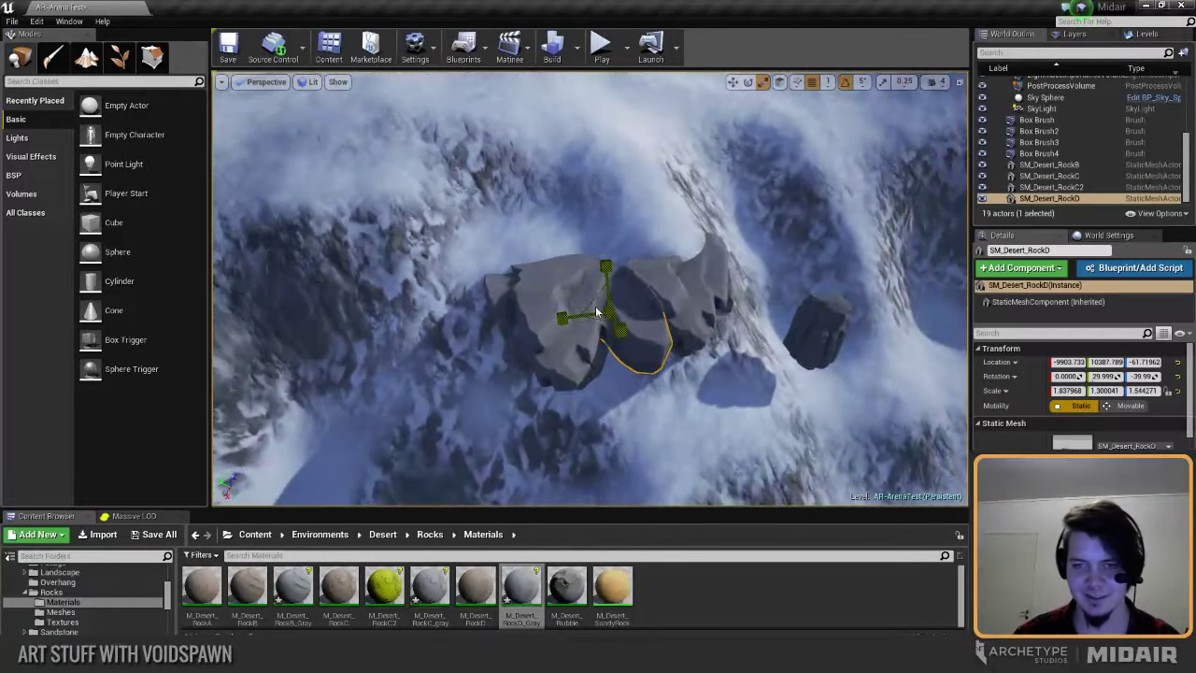
right_drag(597, 312, 598, 306)
key(w)
alt+drag(590, 308, 503, 331)
mouse_move(503, 331)
right_down()
mouse_move(547, 355)
mouse_move(524, 323)
right_up()
key(e)
key(r)
drag(625, 295, 622, 297)
key(Escape)
Step: Move SM_Desert_RockD2 against the outer end of SM_Desert_RockC and rotate it to follow the rock formation
mouse_move(622, 297)
right_down()
mouse_move(645, 304)
mouse_move(608, 285)
right_up()
click(628, 294)
right_drag(576, 367, 599, 299)
key(w)
drag(680, 376, 742, 394)
key(e)
right_drag(742, 394, 696, 362)
key(r)
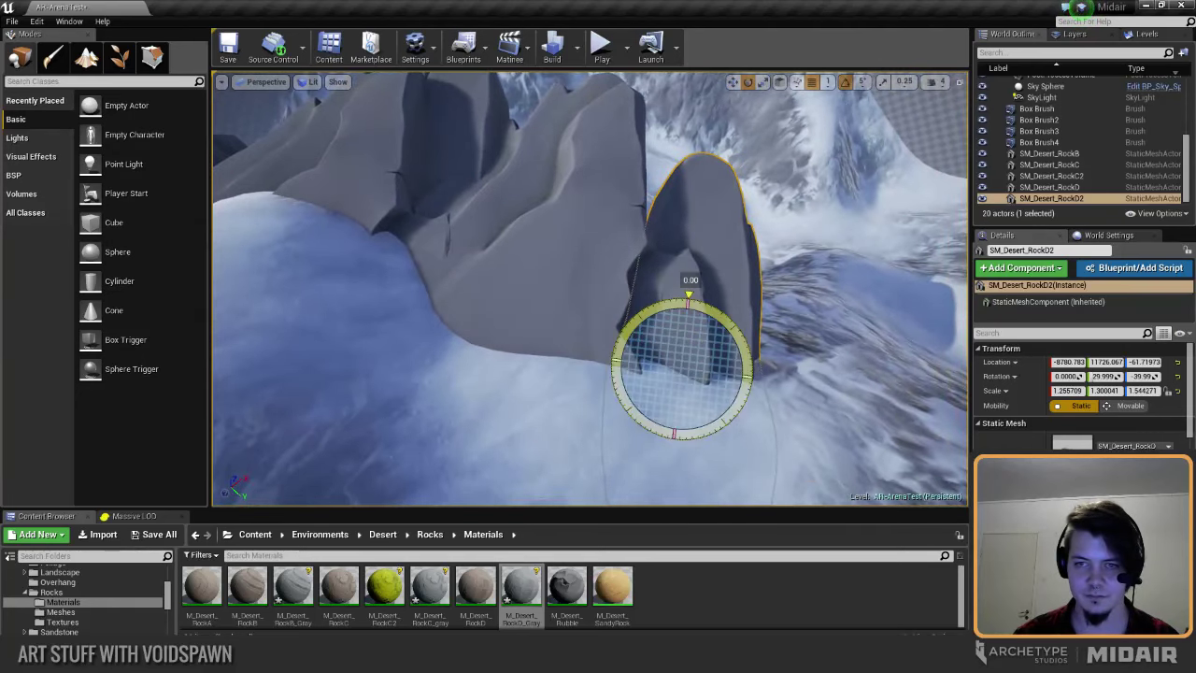
key(Escape)
Step: Duplicate SM_Desert_RockC to the outer end of the rock row and rotate the copy to about -125° in Z
right_drag(645, 320, 680, 362)
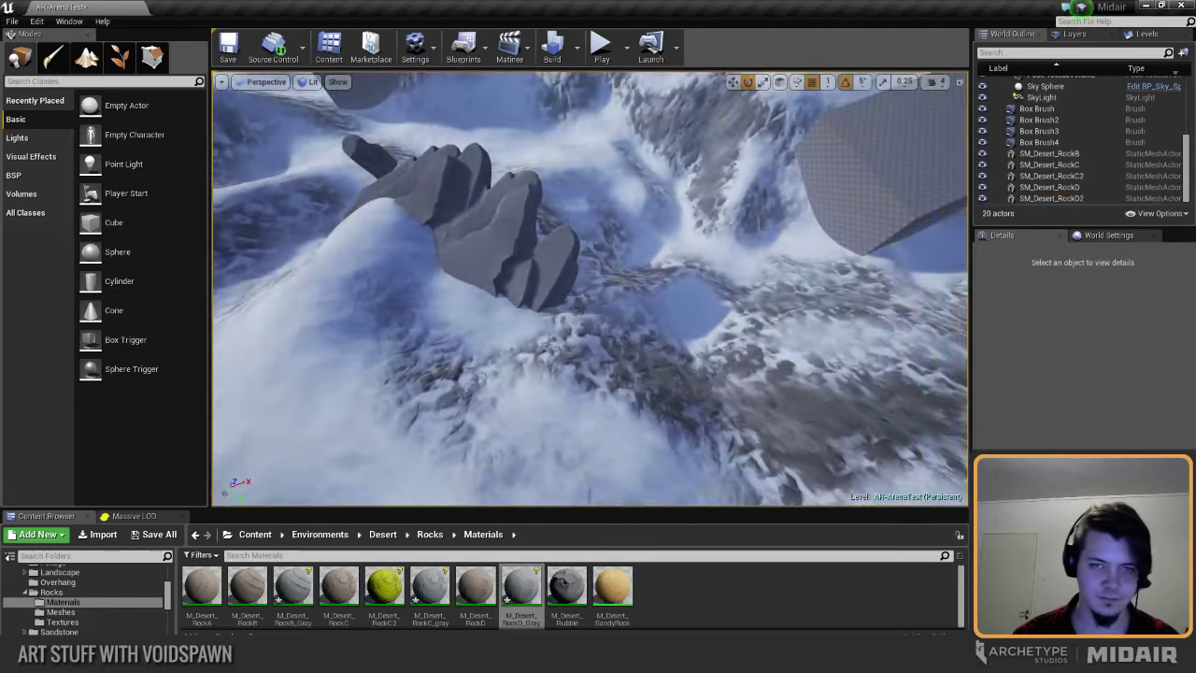
click(533, 279)
right_drag(533, 279, 521, 264)
key(w)
alt+drag(521, 270, 581, 291)
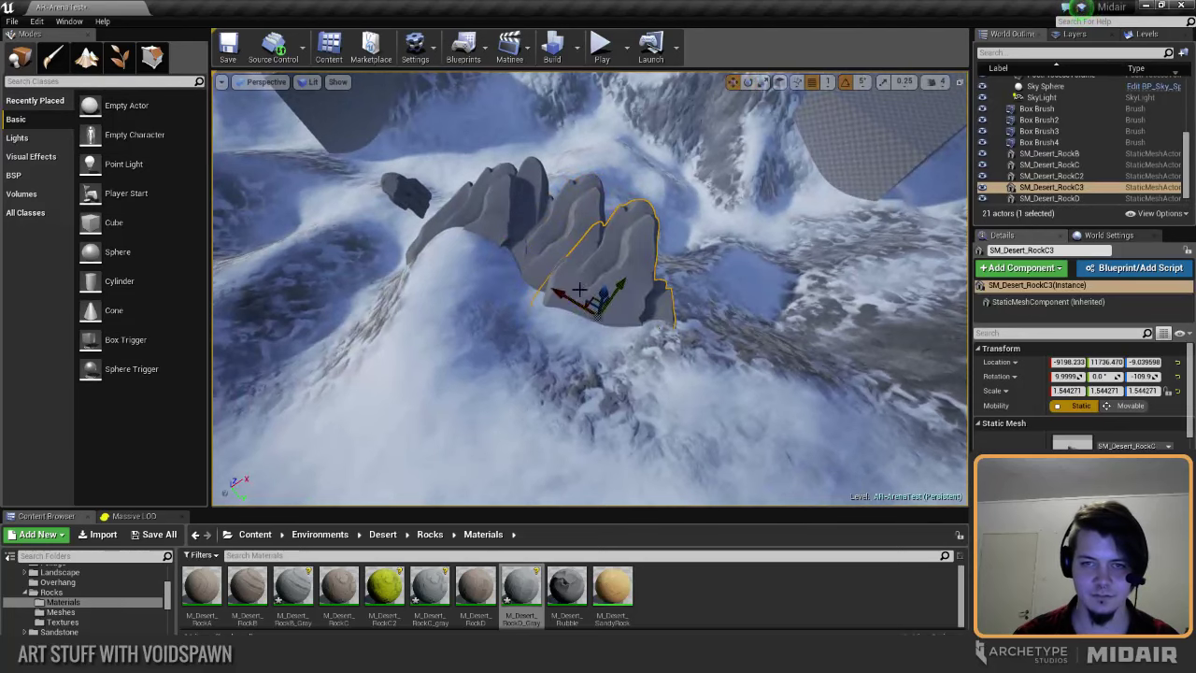
drag(613, 353, 560, 356)
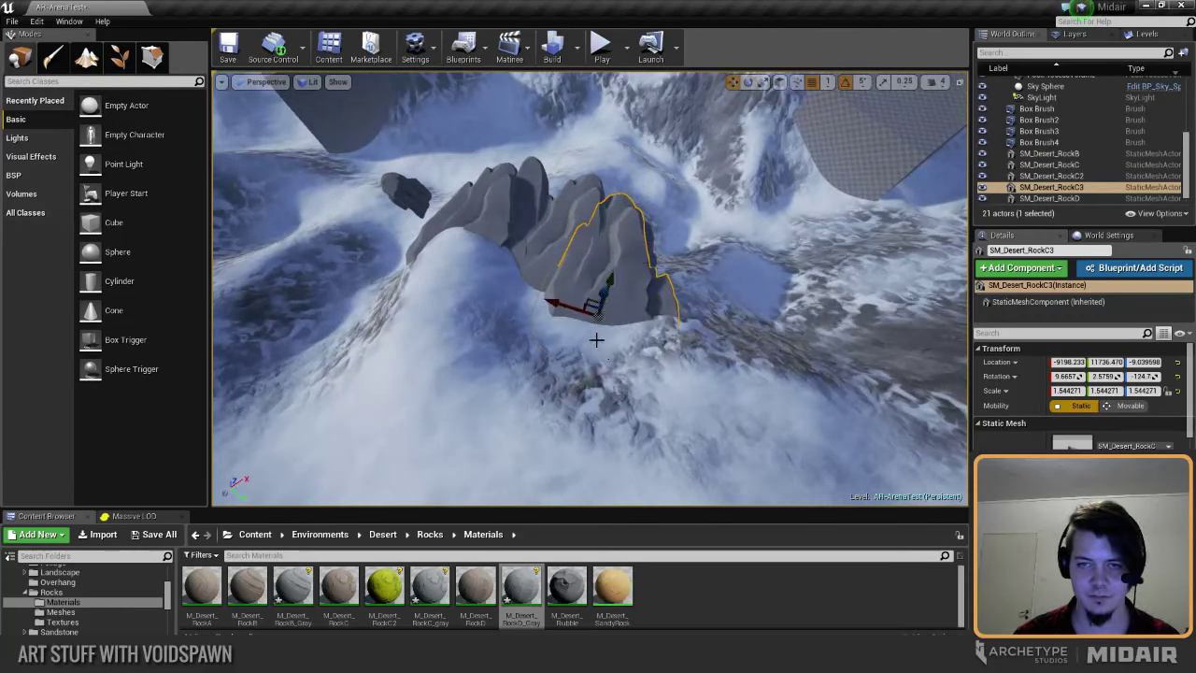
Step: Mirror SM_Desert_RockC3 with an X scale of about -1.23 and stretch its Y scale to about 2.07
drag(556, 303, 626, 320)
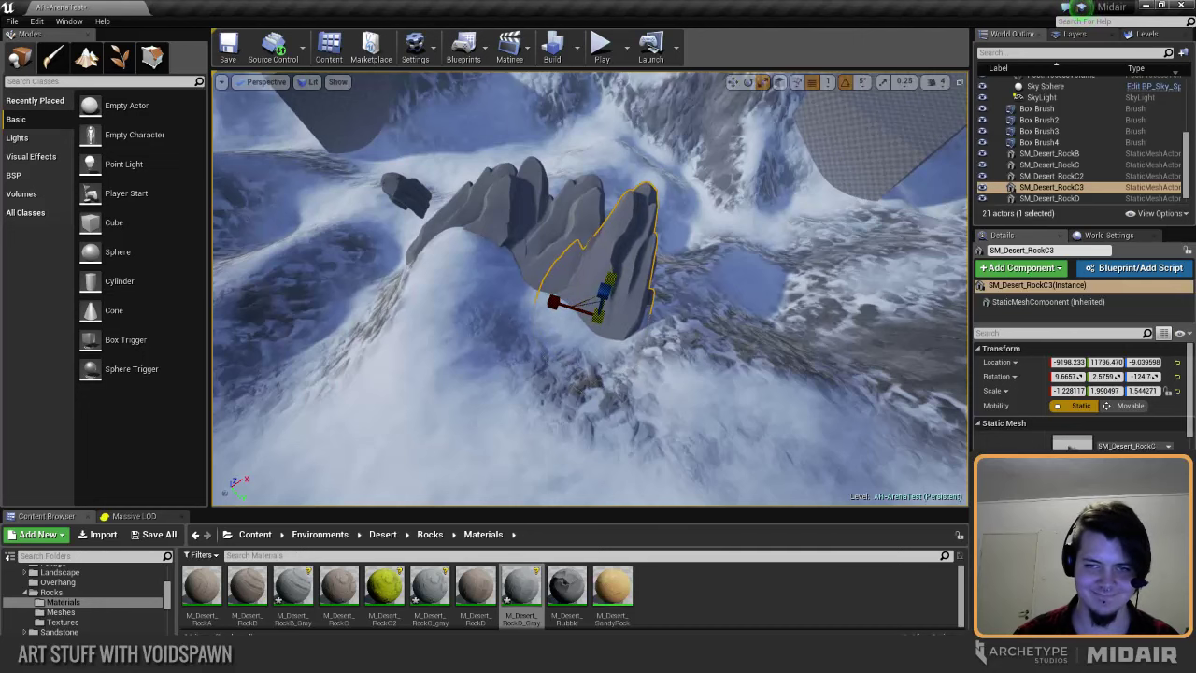
right_drag(555, 311, 617, 317)
right_drag(440, 351, 411, 351)
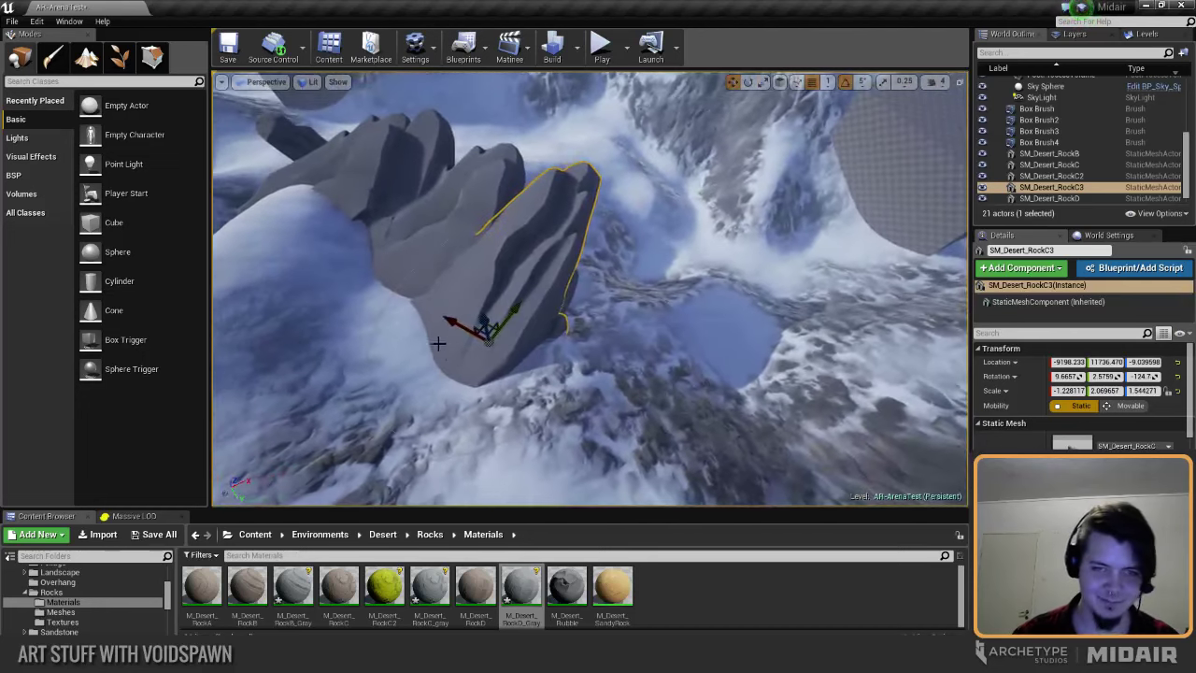
right_drag(517, 343, 529, 371)
key(e)
key(Escape)
Step: Shift SM_Desert_RockD2 slightly up and inward to fill the gap between SM_Desert_RockC and SM_Desert_RockC3
click(638, 404)
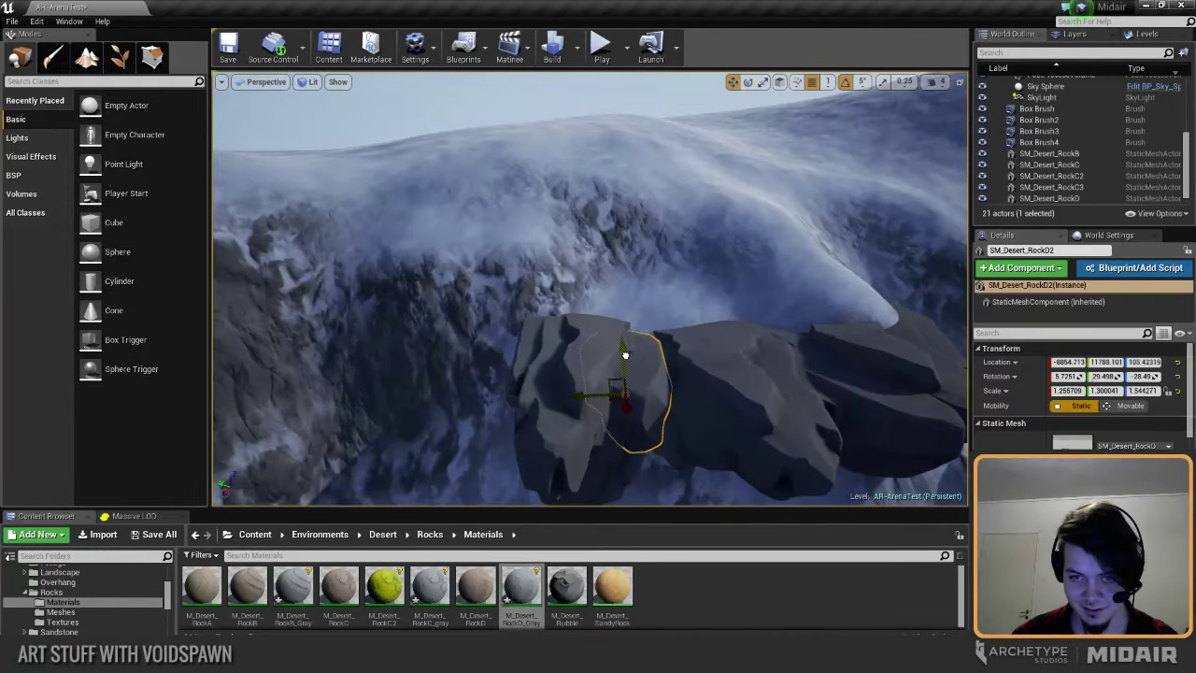
drag(625, 355, 625, 351)
drag(601, 397, 605, 384)
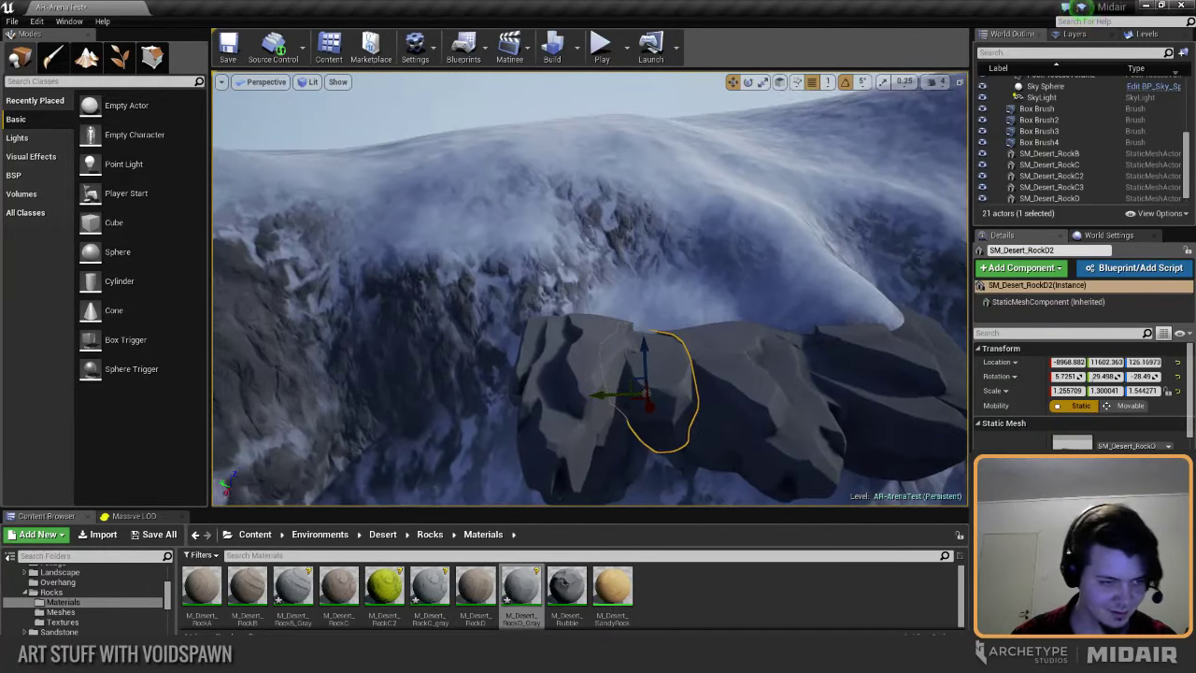
right_drag(609, 370, 598, 299)
key(Escape)
Step: Move SM_Desert_RockB from the slope to beneath the overhang of the gray rock row
click(619, 367)
click(613, 307)
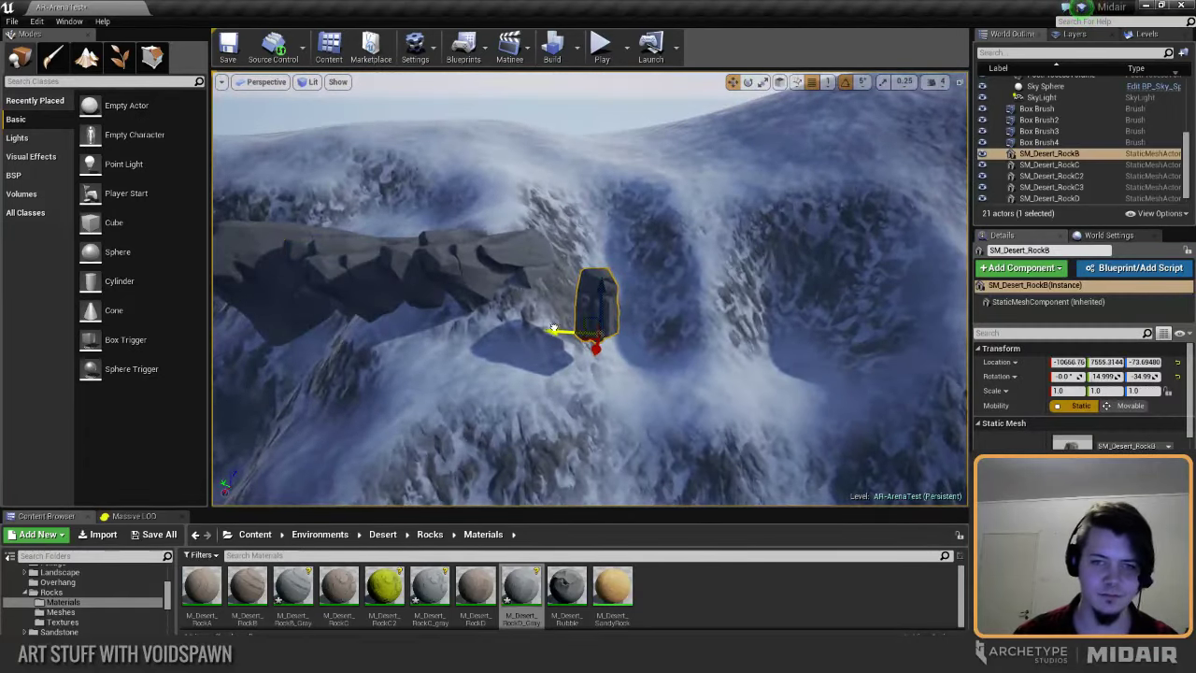
right_drag(398, 304, 399, 304)
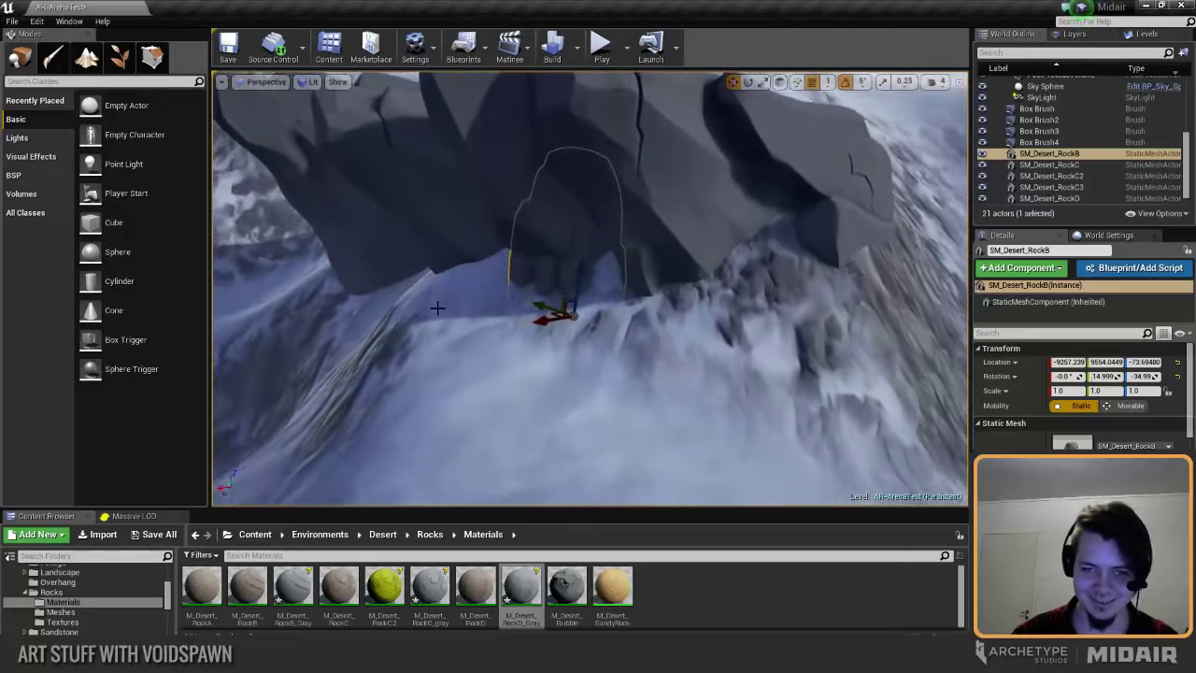
drag(543, 322, 502, 329)
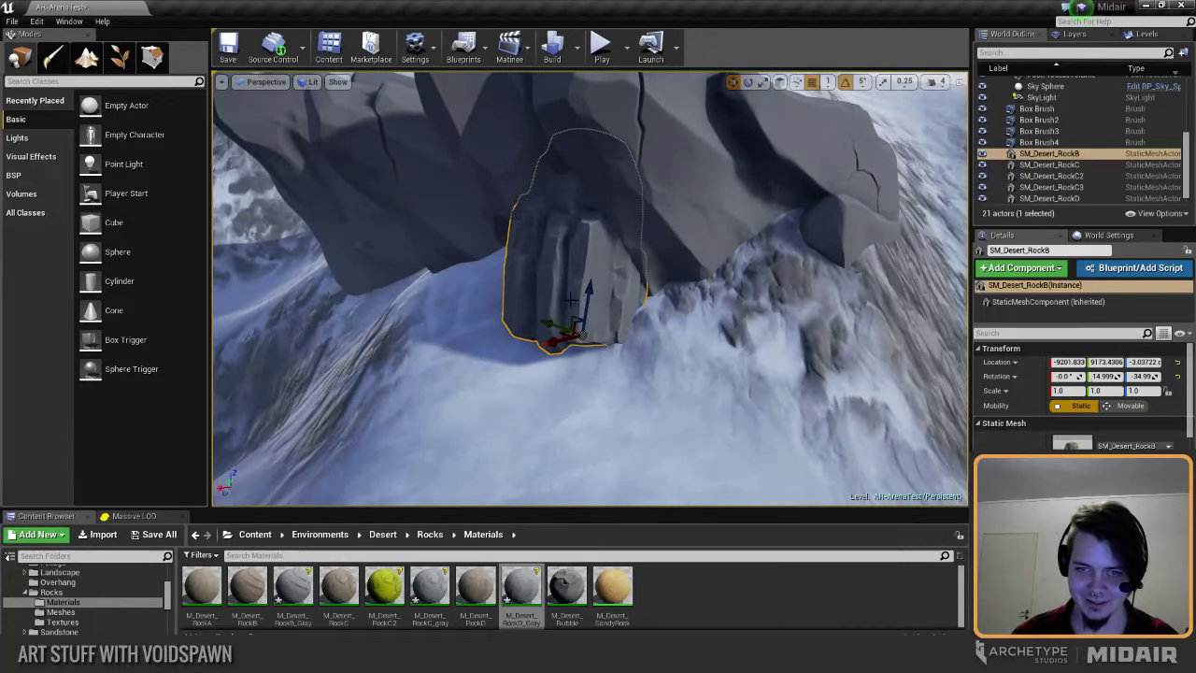
Step: Rotate and adjust SM_Desert_RockB so it stands as a support under the rock overhang
drag(532, 383, 568, 383)
right_drag(569, 383, 654, 364)
key(e)
mouse_move(743, 323)
mouse_down()
mouse_move(736, 308)
mouse_move(680, 334)
mouse_move(741, 325)
mouse_up()
key(r)
key(e)
right_drag(715, 319, 715, 319)
key(Escape)
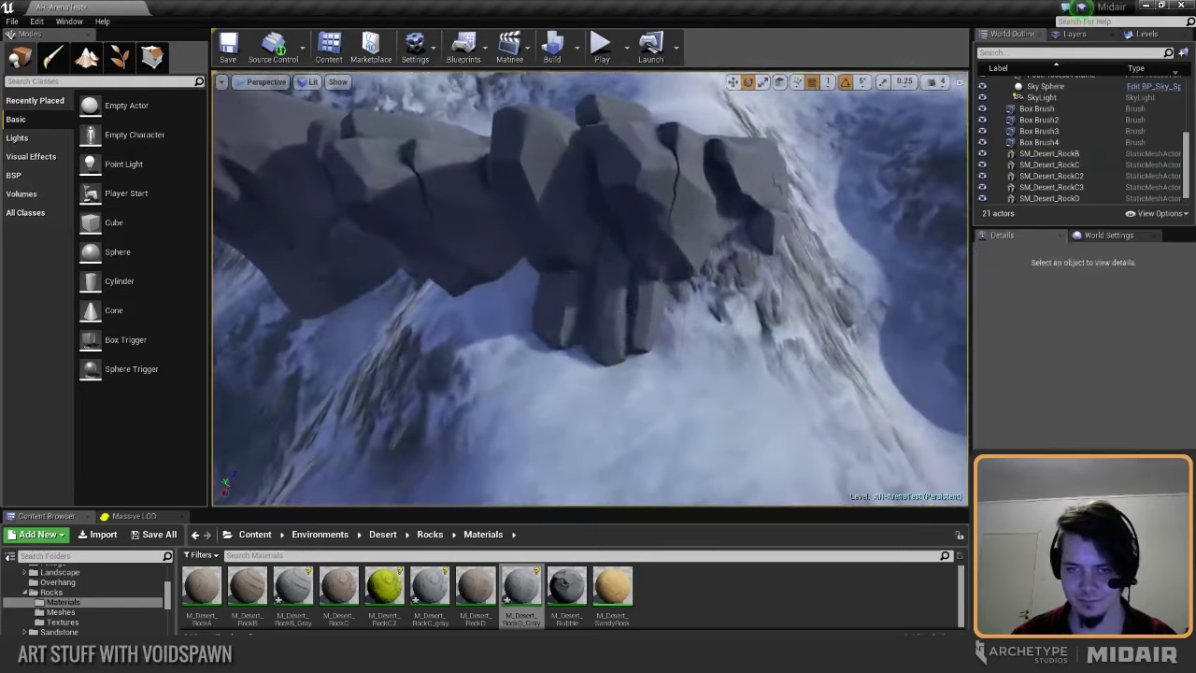
Step: Move SM_Desert_RockB lower under the rock overhang and adjust its rotation to fit the slope
click(628, 323)
key(w)
drag(575, 345, 619, 362)
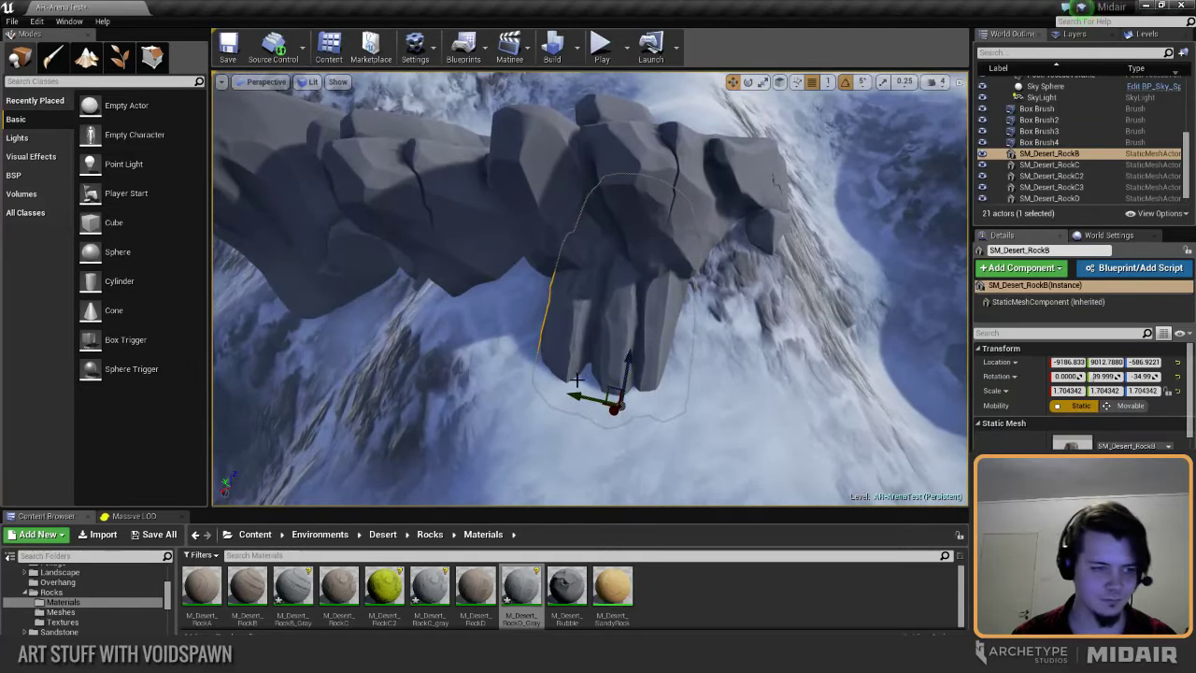
key(e)
drag(608, 414, 574, 396)
key(w)
key(e)
key(w)
key(Escape)
Step: Duplicate SM_Desert_RockB and move the copy farther along beneath the overhang, toward the outer end of the row
click(587, 363)
right_drag(643, 340, 645, 342)
alt+drag(617, 349, 553, 345)
right_drag(628, 372, 654, 372)
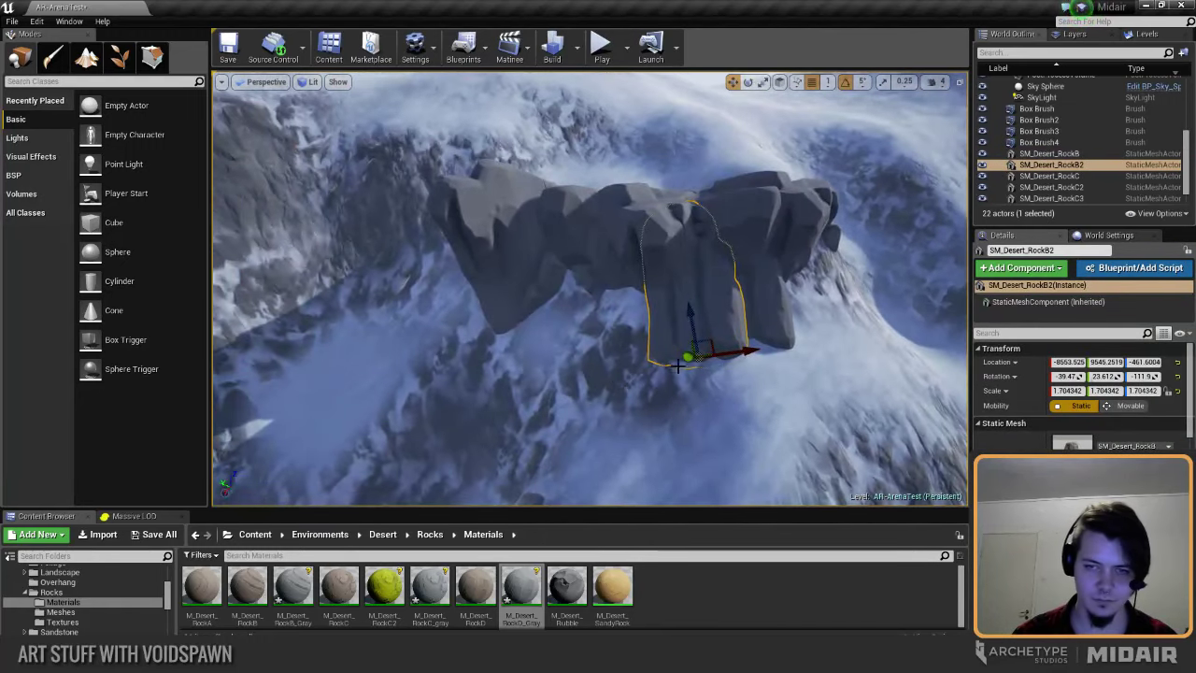
drag(703, 355, 558, 352)
right_drag(558, 352, 654, 374)
drag(570, 223, 625, 256)
right_drag(625, 256, 719, 284)
Step: Nudge the supporting rock beneath the overhang and check its fit from another angle
key(Escape)
click(729, 297)
drag(725, 314, 714, 323)
key(Escape)
right_drag(714, 323, 739, 280)
right_drag(617, 299, 561, 355)
Step: Try another copy of SM_Desert_RockB2 beside it under the overhang
click(502, 244)
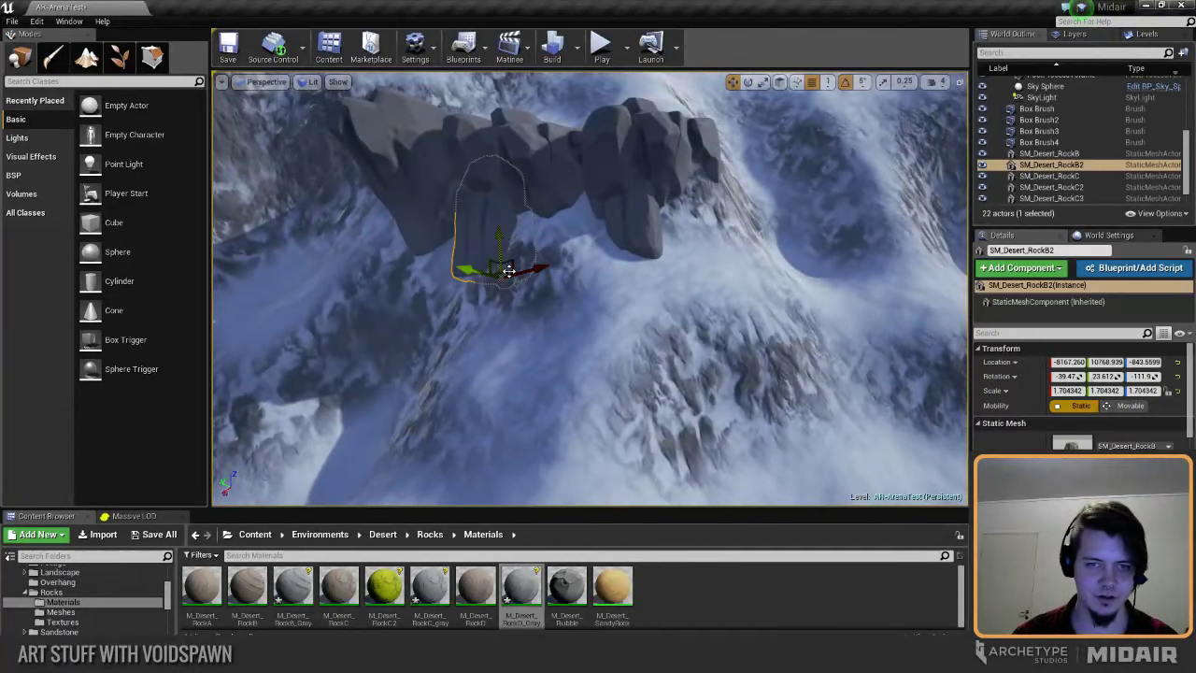
alt+drag(508, 271, 570, 265)
drag(534, 227, 548, 302)
key(e)
key(Delete)
Step: Delete the two supporting rocks, SM_Desert_RockB2 and SM_Desert_RockB, from beneath the overhang
click(499, 250)
key(Delete)
click(632, 240)
key(Delete)
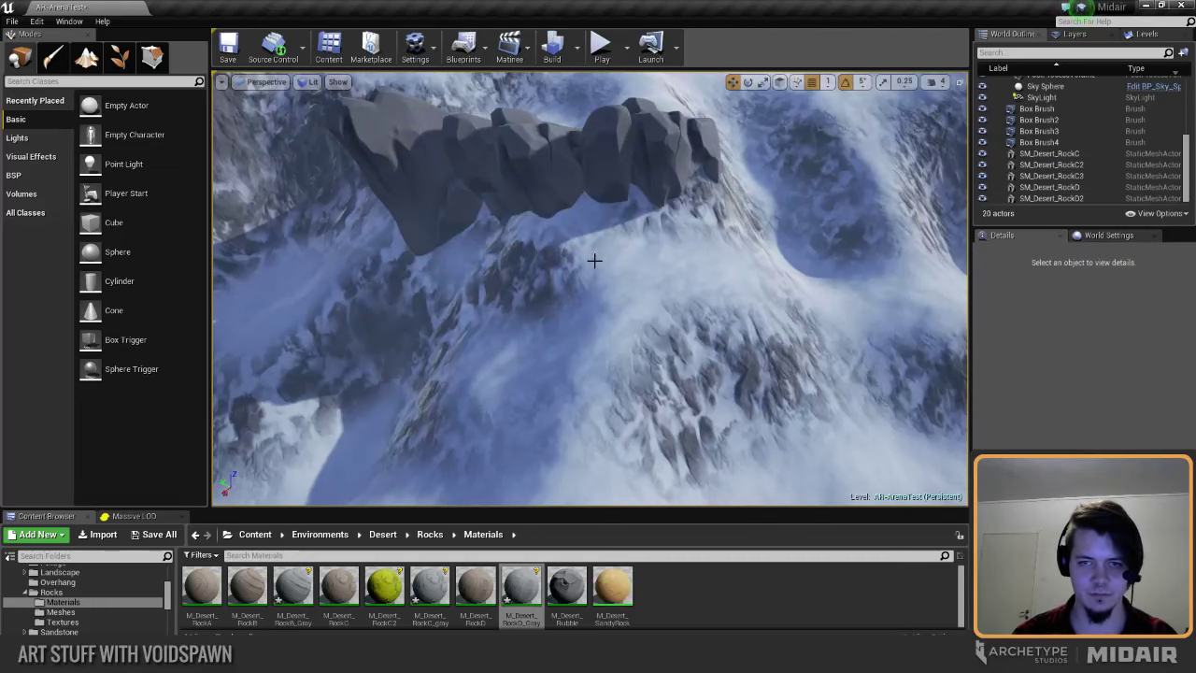
Step: Try a duplicate of SM_Desert_RockC3 shifted around the outer end of the rock row
right_drag(596, 260, 598, 187)
click(566, 267)
mouse_move(569, 236)
right_down()
mouse_move(568, 267)
mouse_move(569, 253)
right_up()
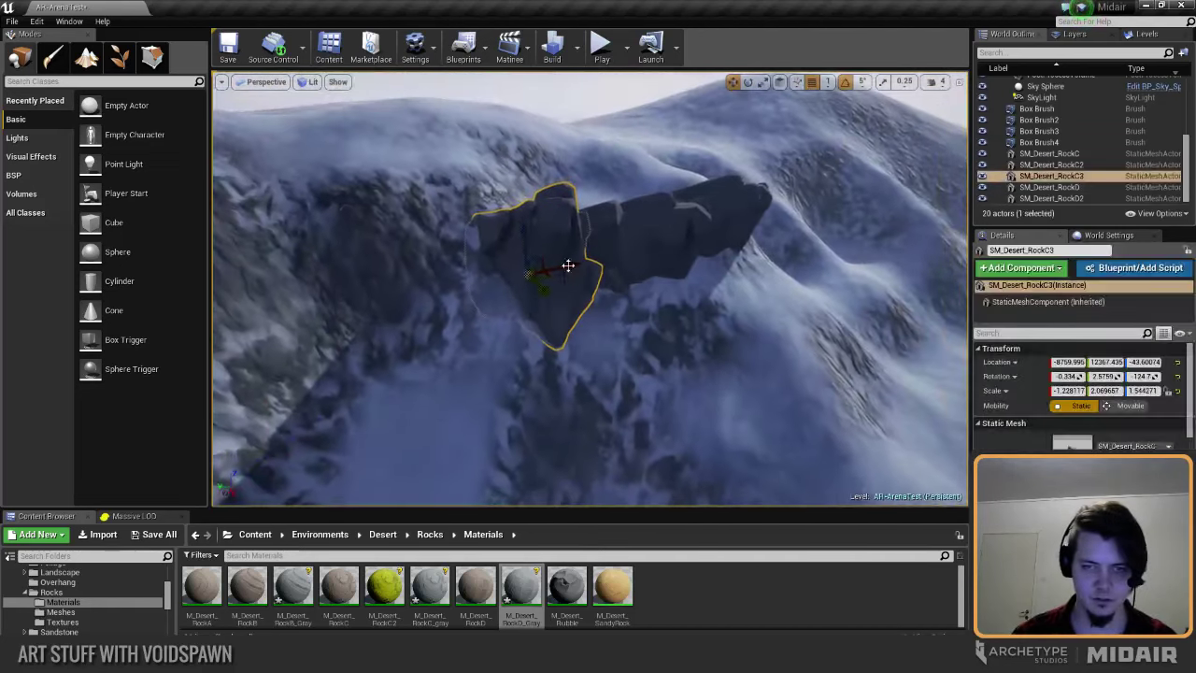
alt+drag(529, 230, 529, 266)
drag(566, 302, 639, 300)
mouse_move(574, 231)
right_down()
mouse_move(579, 262)
mouse_move(577, 233)
right_up()
key(Delete)
Step: Replace SM_Desert_RockC3 with a duplicate of SM_Desert_RockC at the row's outer end, scaled to about 0.79 in X
click(579, 228)
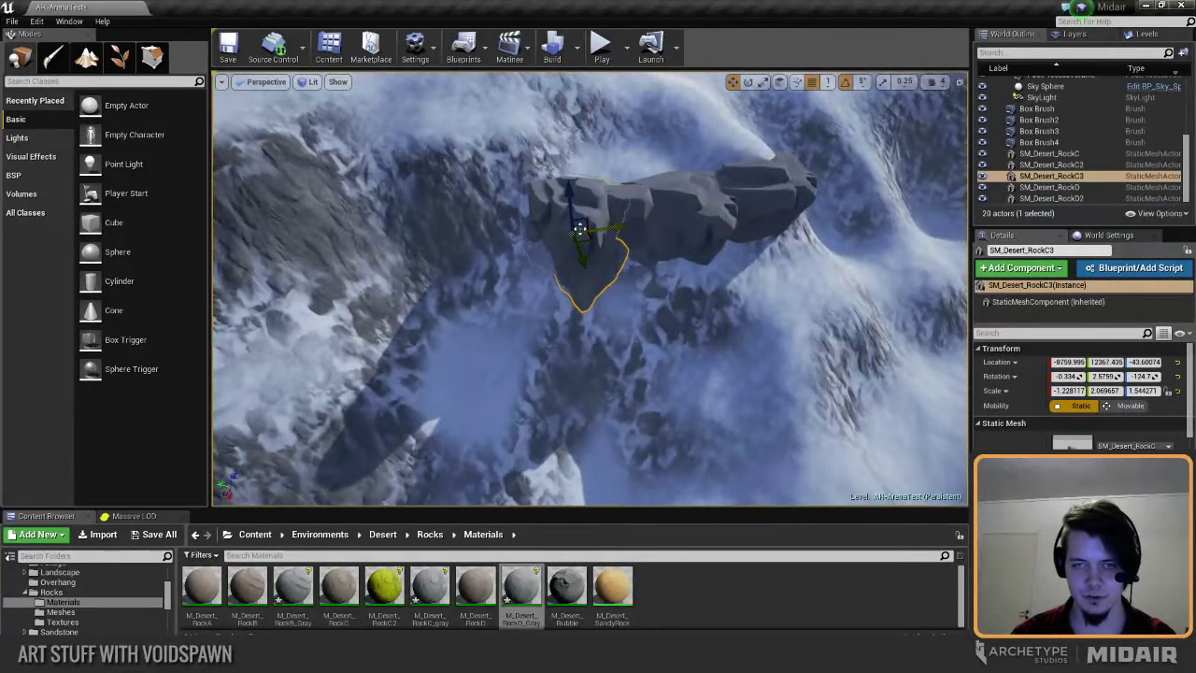
key(Delete)
click(699, 224)
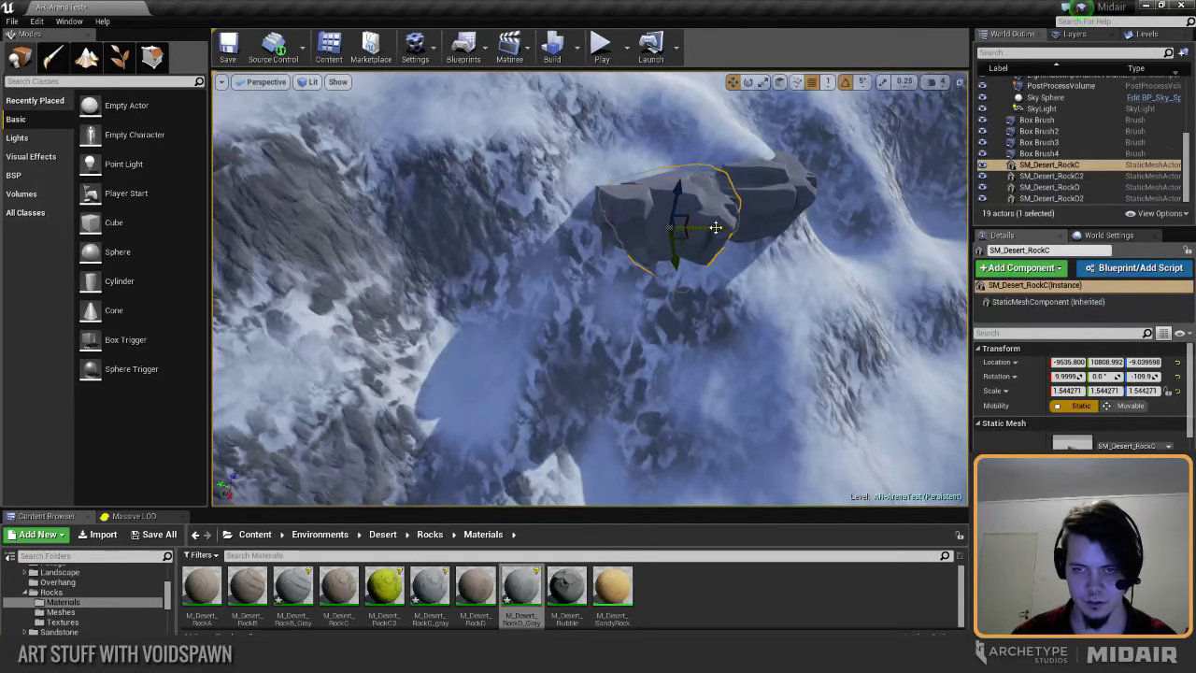
alt+drag(716, 228, 567, 227)
key(e)
key(r)
key(w)
Step: Mirror the new SM_Desert_RockC3 in X and rotate it 105 degrees to align with the rock row
right_click(598, 211)
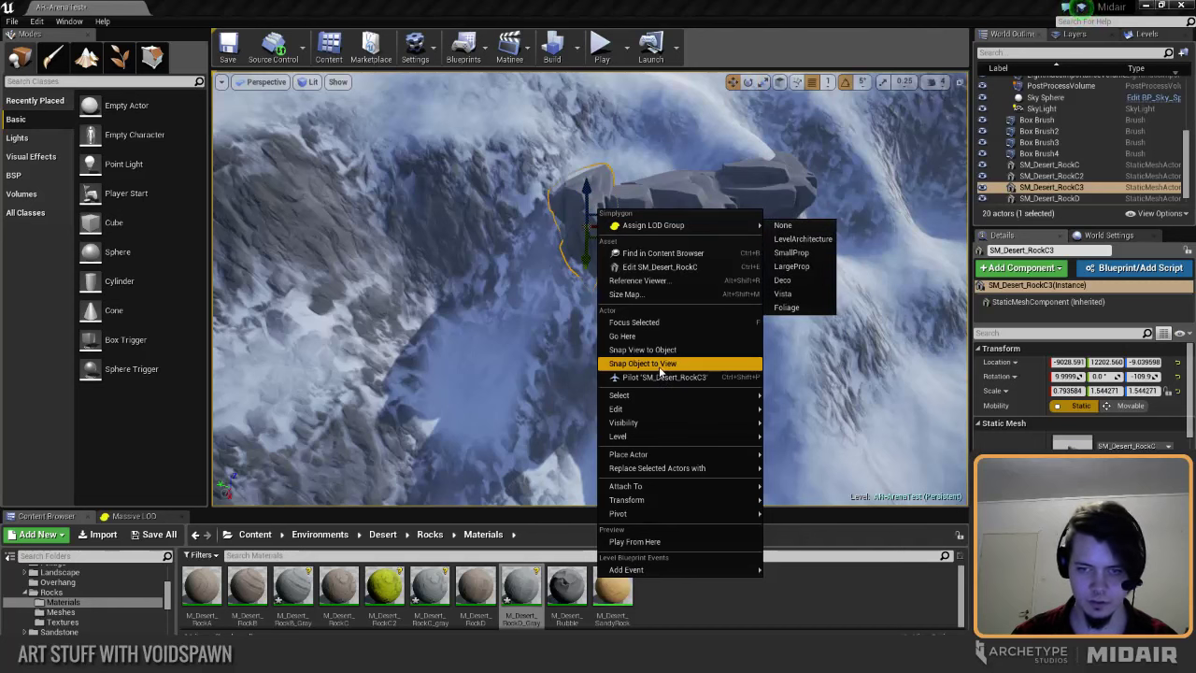
mouse_move(654, 500)
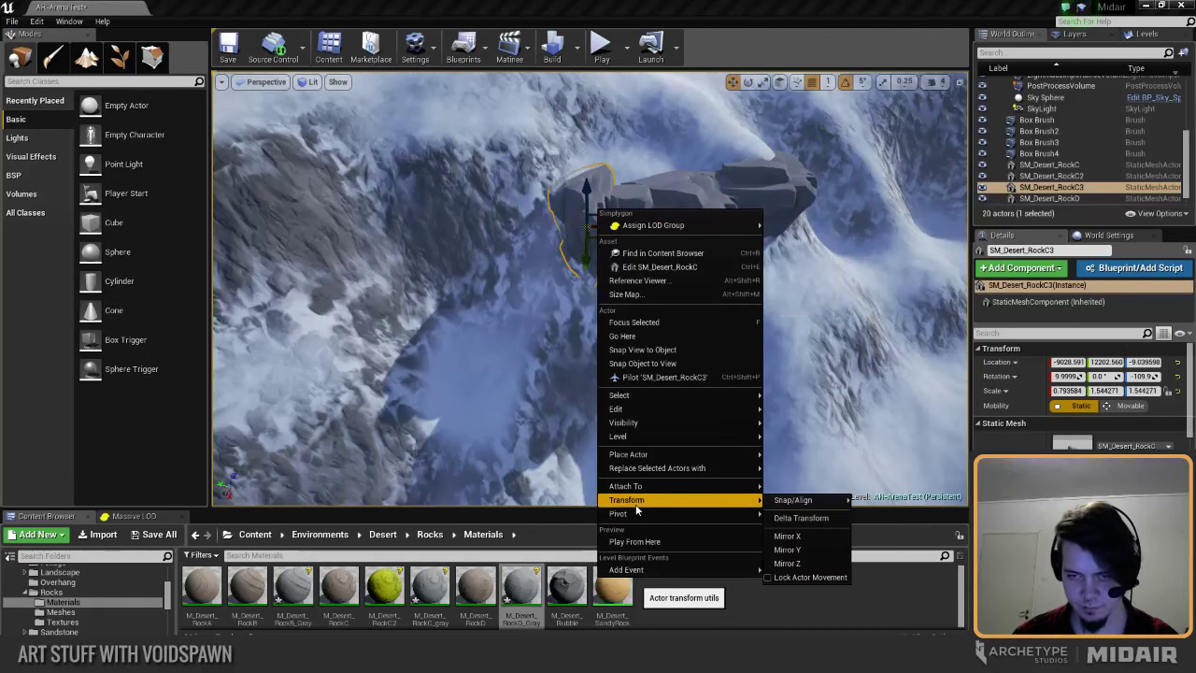
click(796, 539)
mouse_move(598, 313)
right_down()
mouse_move(598, 252)
mouse_move(603, 355)
mouse_move(594, 310)
right_up()
key(e)
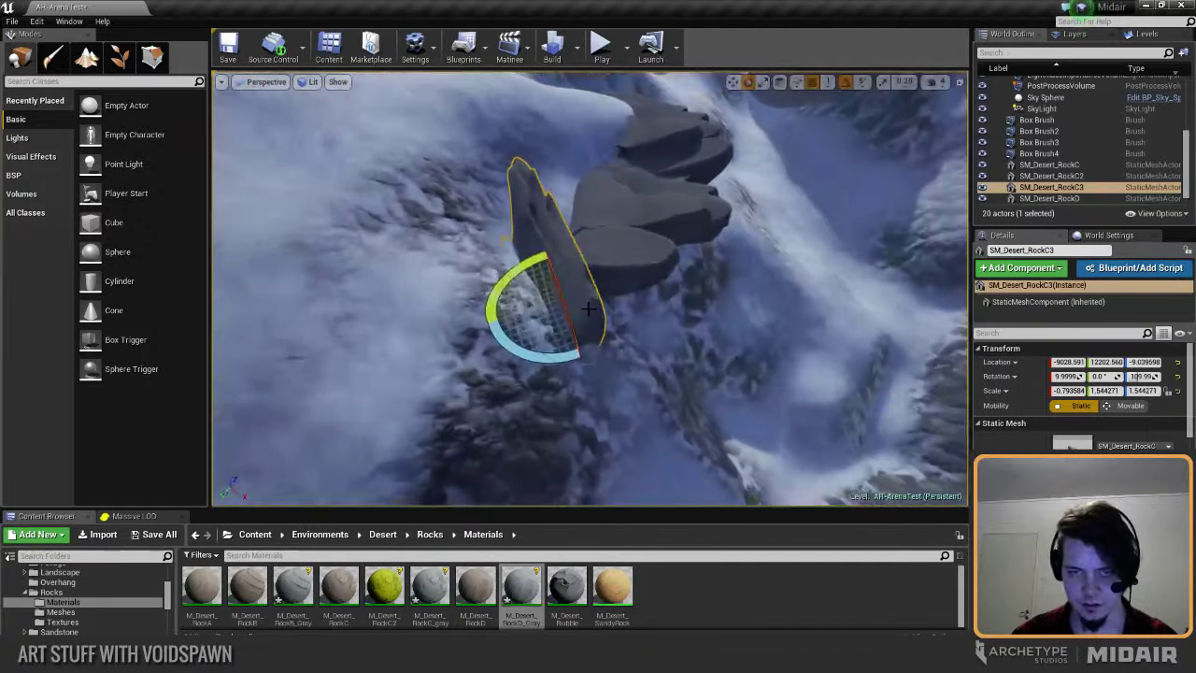
drag(525, 356, 439, 318)
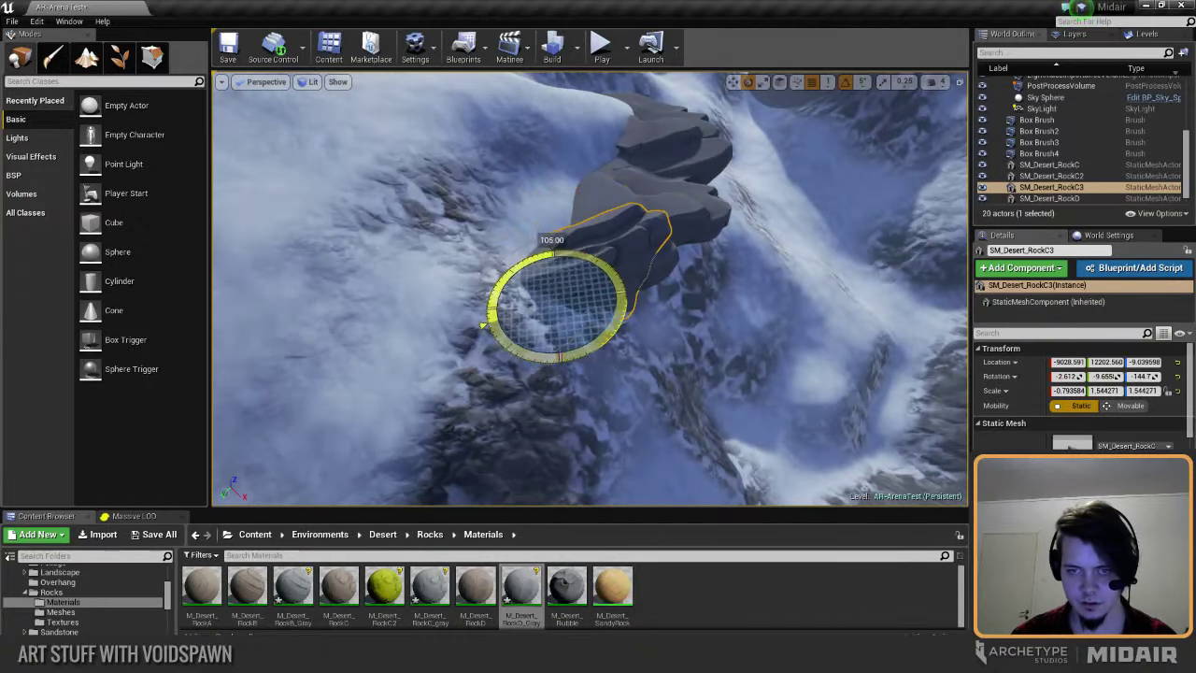
Step: Stretch SM_Desert_RockC3 to an X scale of about -1.23 and move it closer beneath the end of the row
key(r)
key(space)
right_drag(565, 280, 622, 309)
key(space)
drag(564, 202, 537, 219)
key(space)
drag(578, 257, 628, 260)
Step: Tilt SM_Desert_RockC3 slightly and shift it to blend with the outer end of the rock row
key(e)
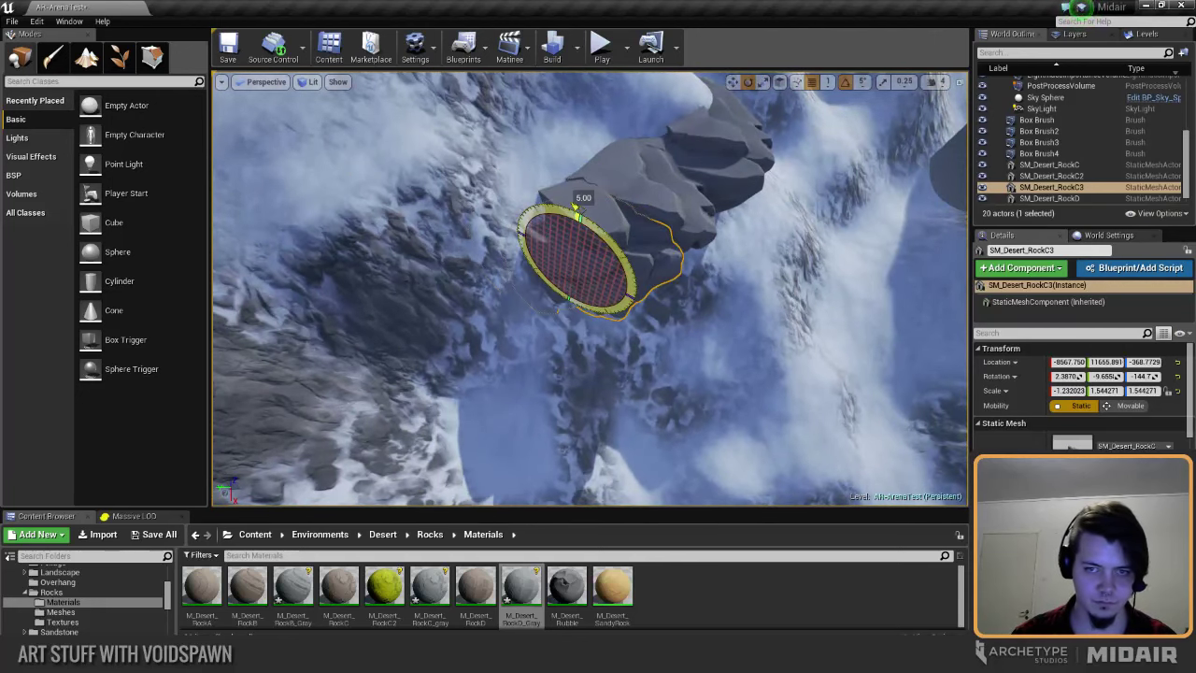
right_drag(622, 287, 540, 279)
right_drag(622, 287, 578, 315)
drag(671, 285, 622, 278)
key(Escape)
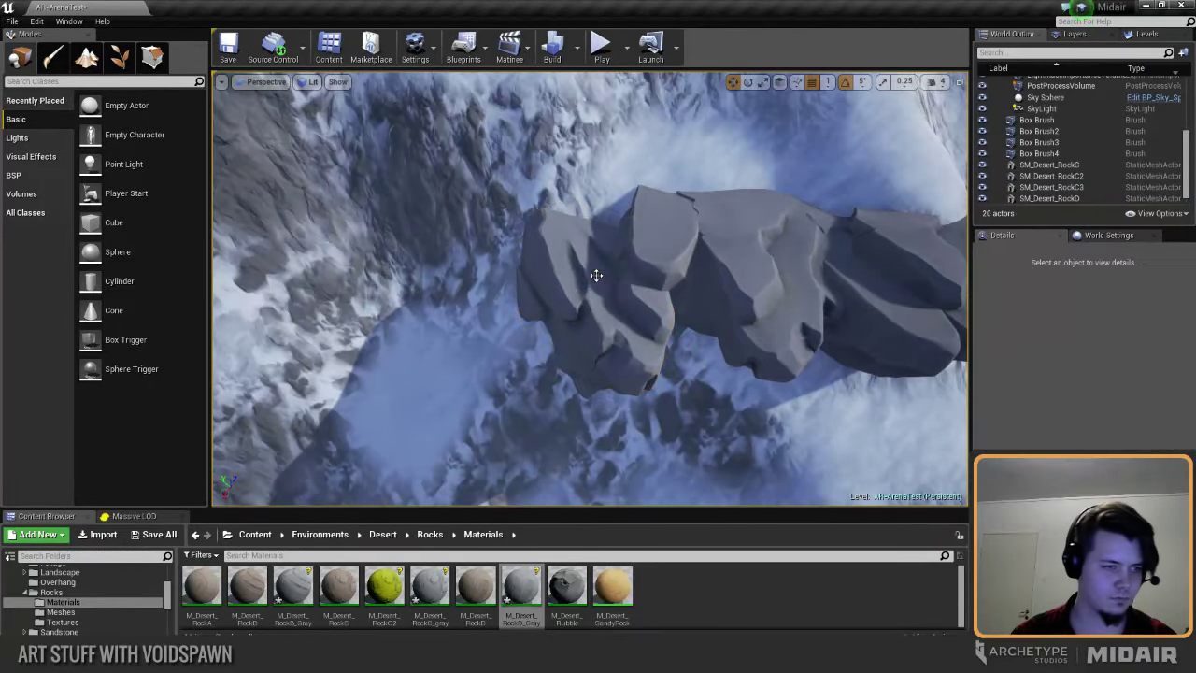
Step: Duplicate SM_Desert_RockC3, place the copy lower beneath the row, and adjust its rotation
click(606, 309)
right_drag(606, 308, 631, 280)
alt+drag(561, 291, 595, 400)
right_drag(594, 400, 622, 395)
key(e)
drag(587, 296, 598, 307)
key(Escape)
right_drag(566, 327, 505, 336)
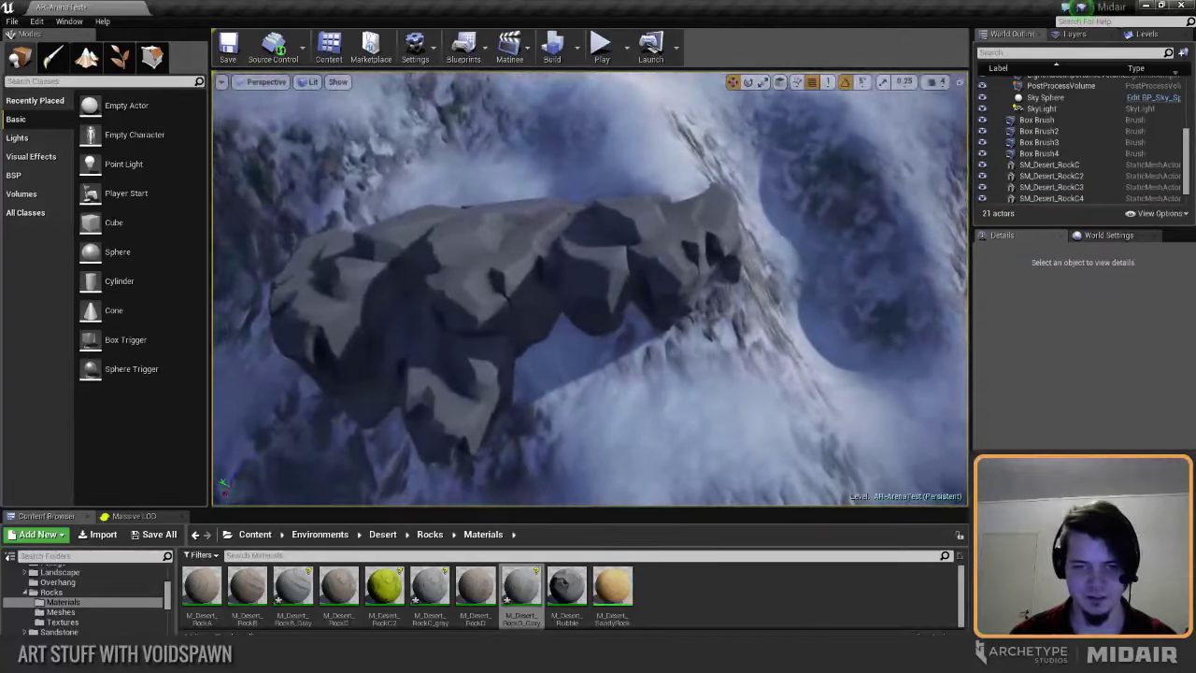
Step: Reset the scale of SM_Desert_RockC4 to 1.0 on all axes and move it up against the rock row
click(472, 397)
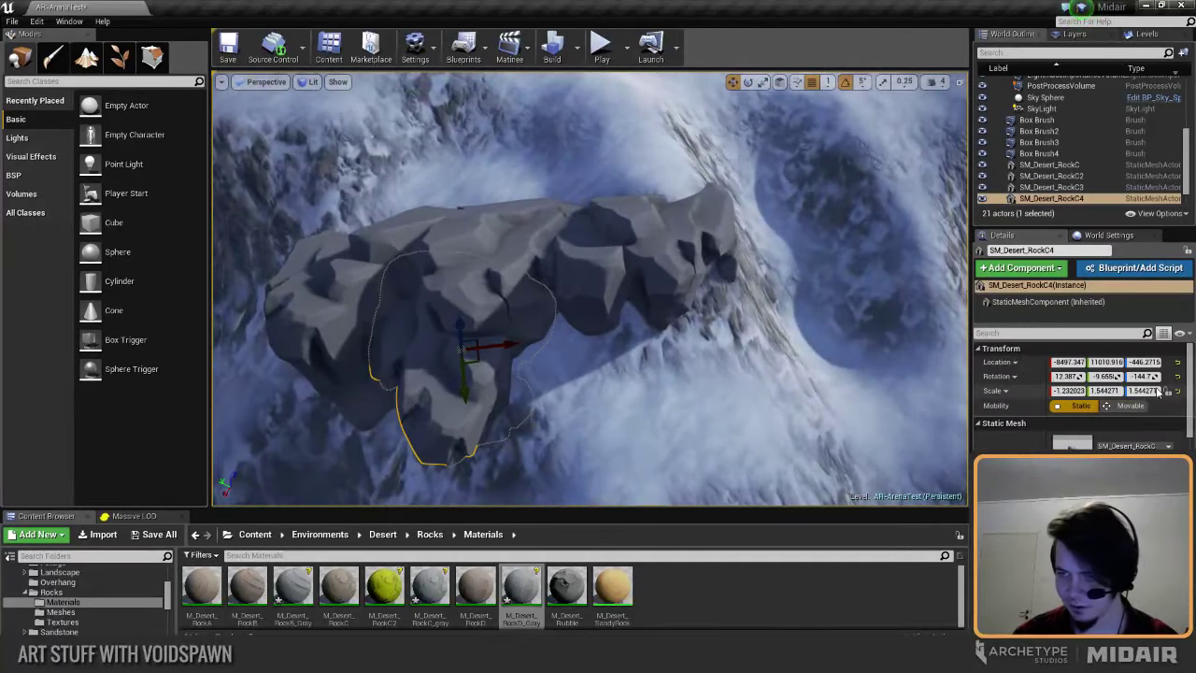
click(1180, 393)
right_drag(505, 357, 618, 338)
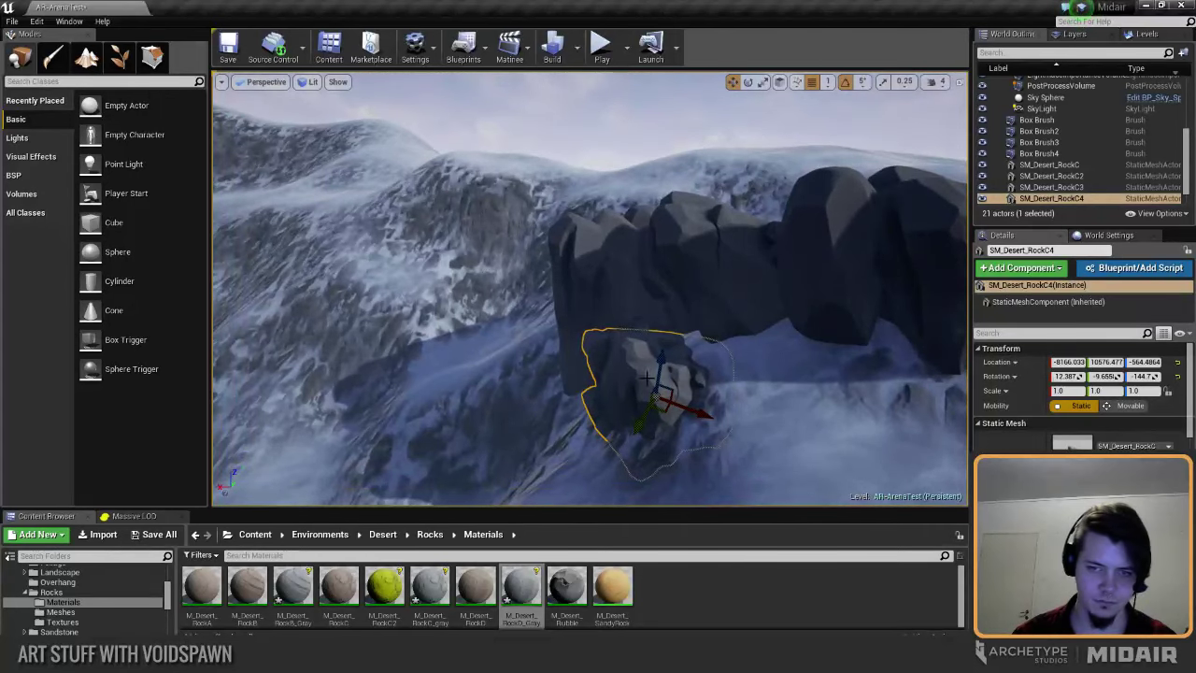
right_drag(701, 354, 694, 369)
right_drag(443, 432, 620, 407)
Step: Rotate SM_Desert_RockC4 to a yaw of about -129.7 degrees and move it into the side of the row near SM_Desert_RockC3
key(e)
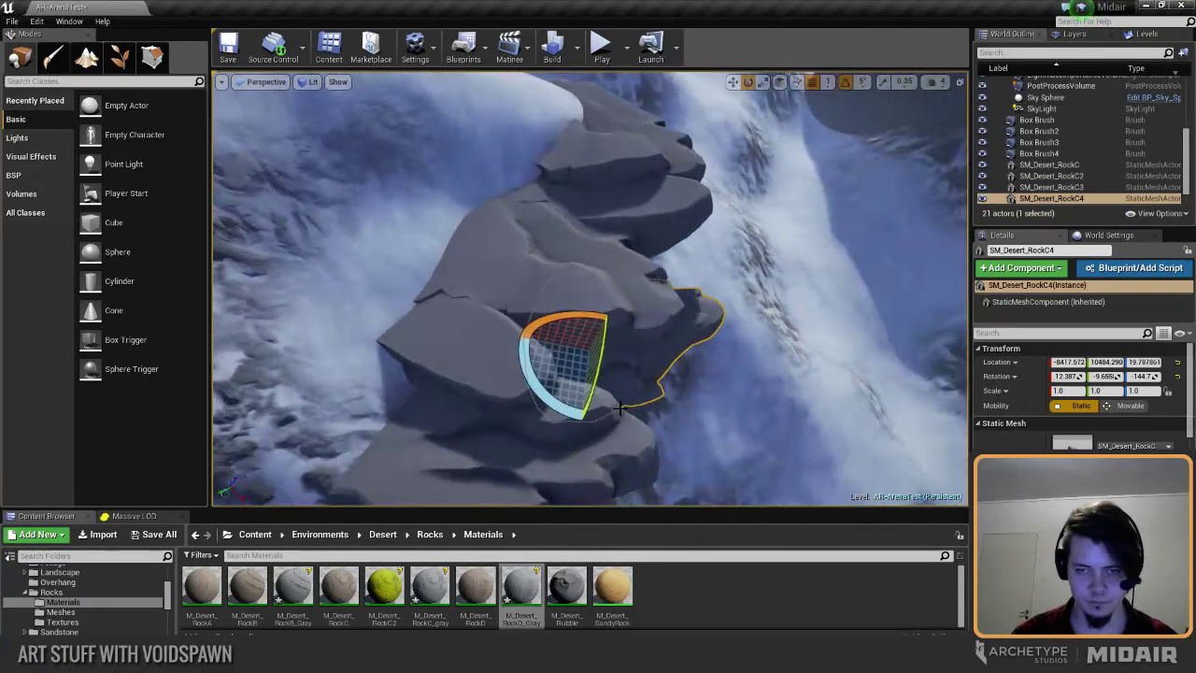
drag(599, 299, 607, 301)
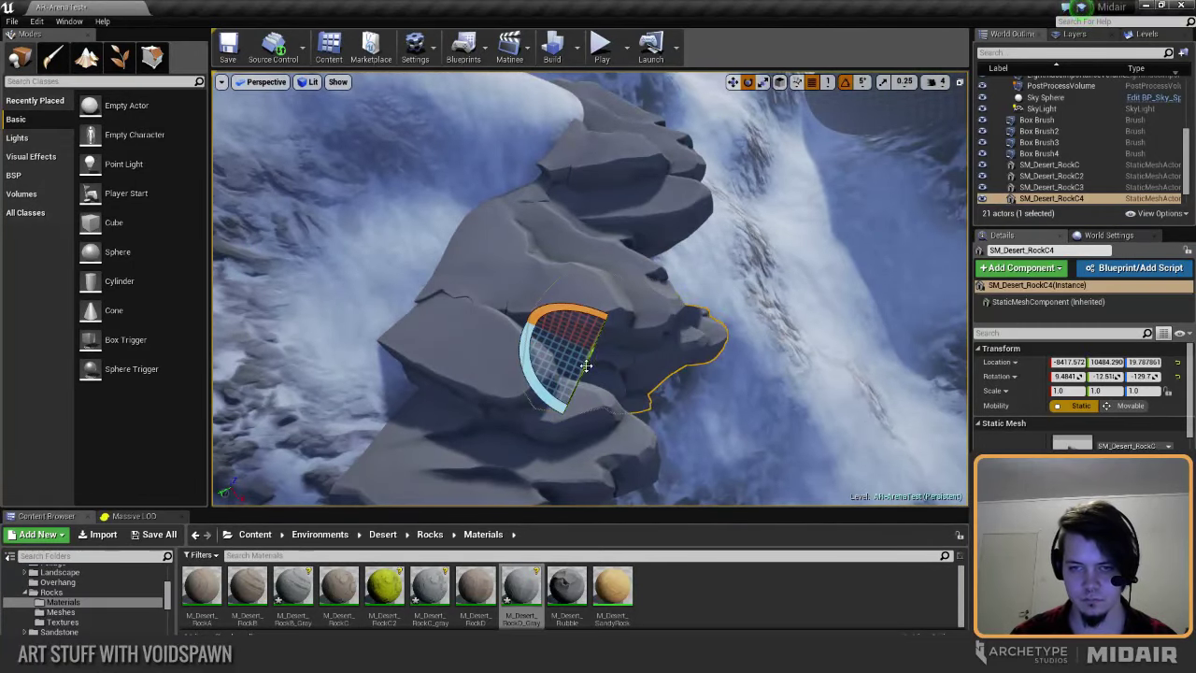
key(w)
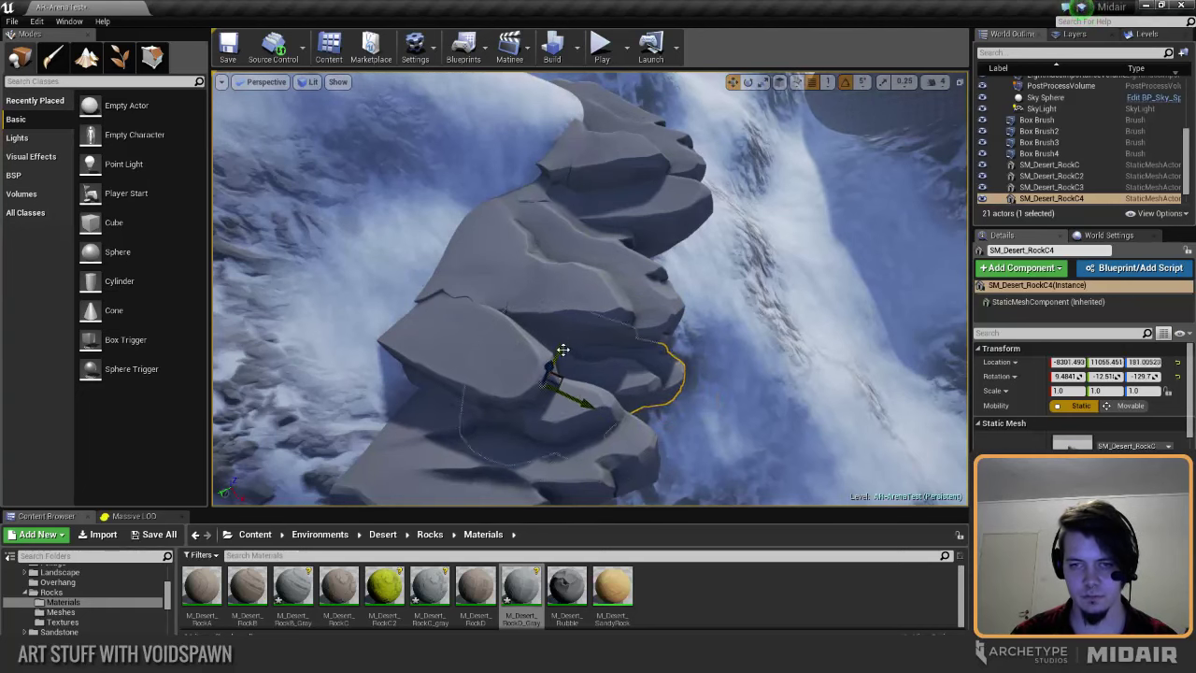
key(Escape)
Step: Inspect the remaining box placeholders and the snowy terrain around them from several sides
right_drag(562, 349, 374, 364)
click(545, 274)
mouse_move(545, 274)
right_down()
mouse_move(570, 280)
mouse_move(505, 304)
mouse_move(580, 248)
mouse_move(635, 243)
mouse_move(719, 271)
mouse_move(547, 285)
mouse_move(467, 309)
mouse_move(528, 304)
mouse_move(542, 290)
right_up()
key(Escape)
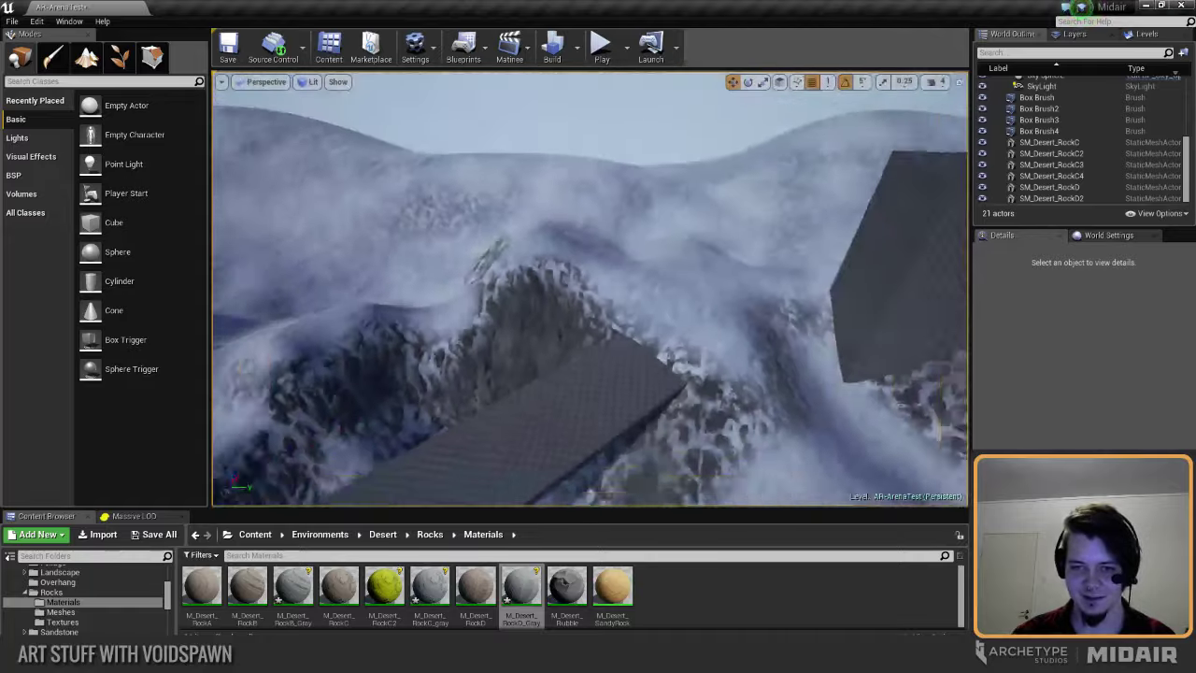
right_drag(542, 290, 542, 290)
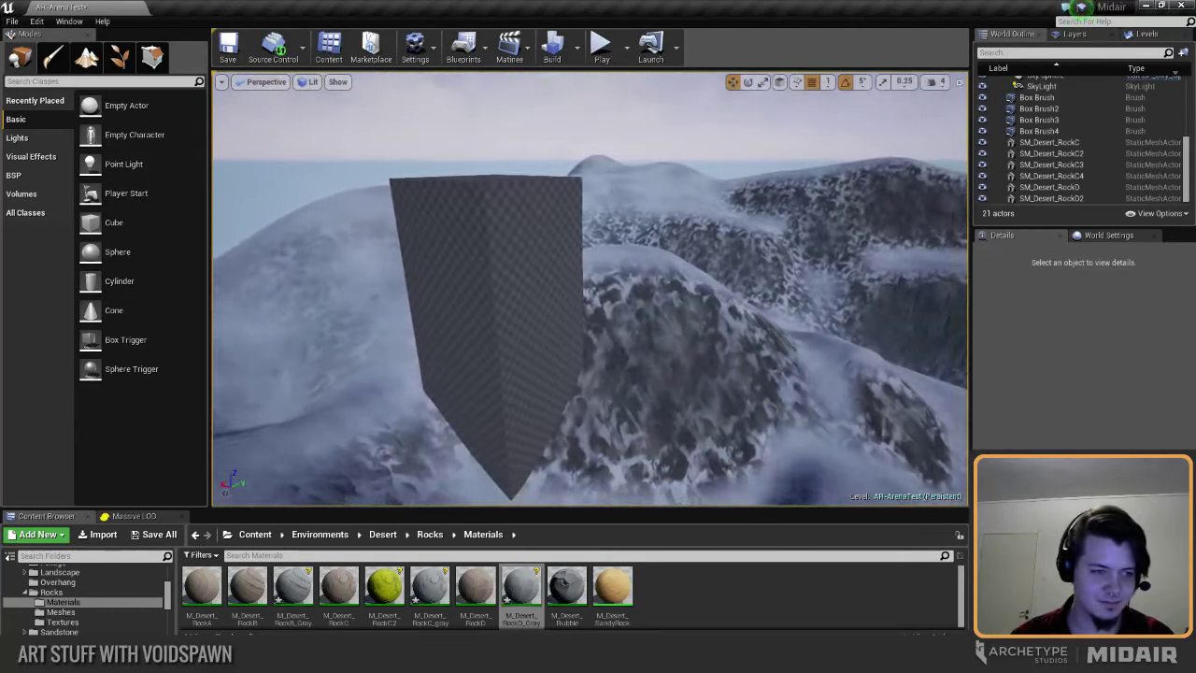
click(499, 299)
right_drag(499, 299, 561, 315)
key(Escape)
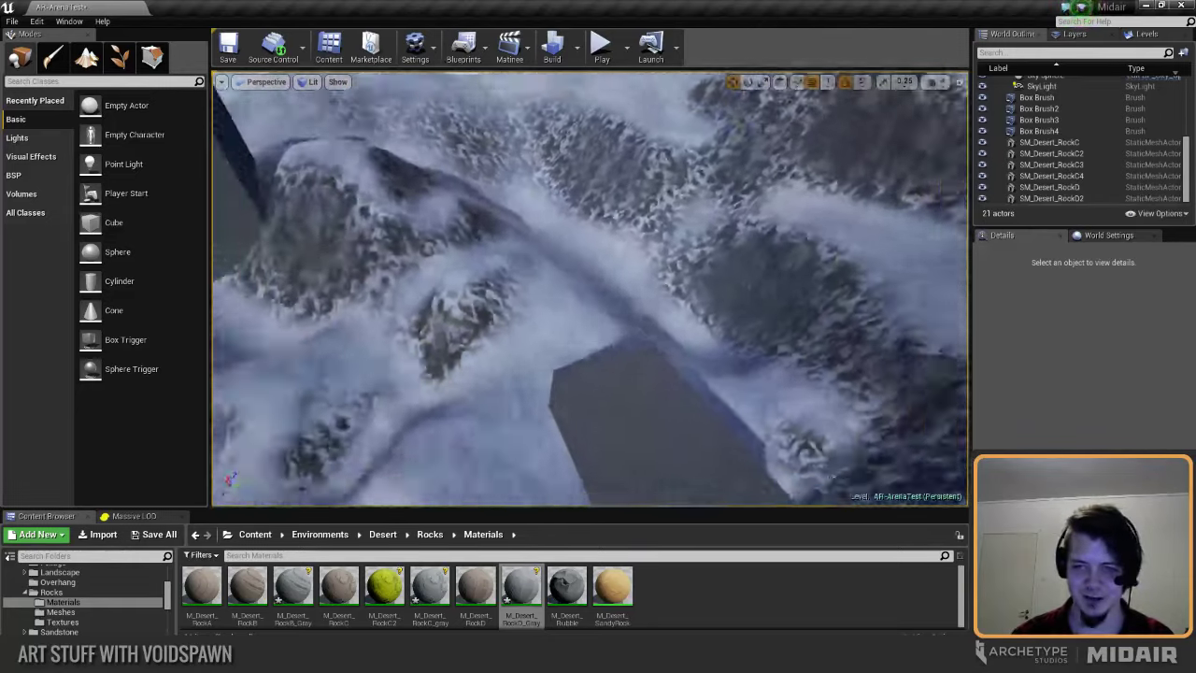
right_drag(591, 289, 576, 318)
Step: Play-test the map in full screen, moving over the snowy slopes and past the placeholders at player height
key(alt+p)
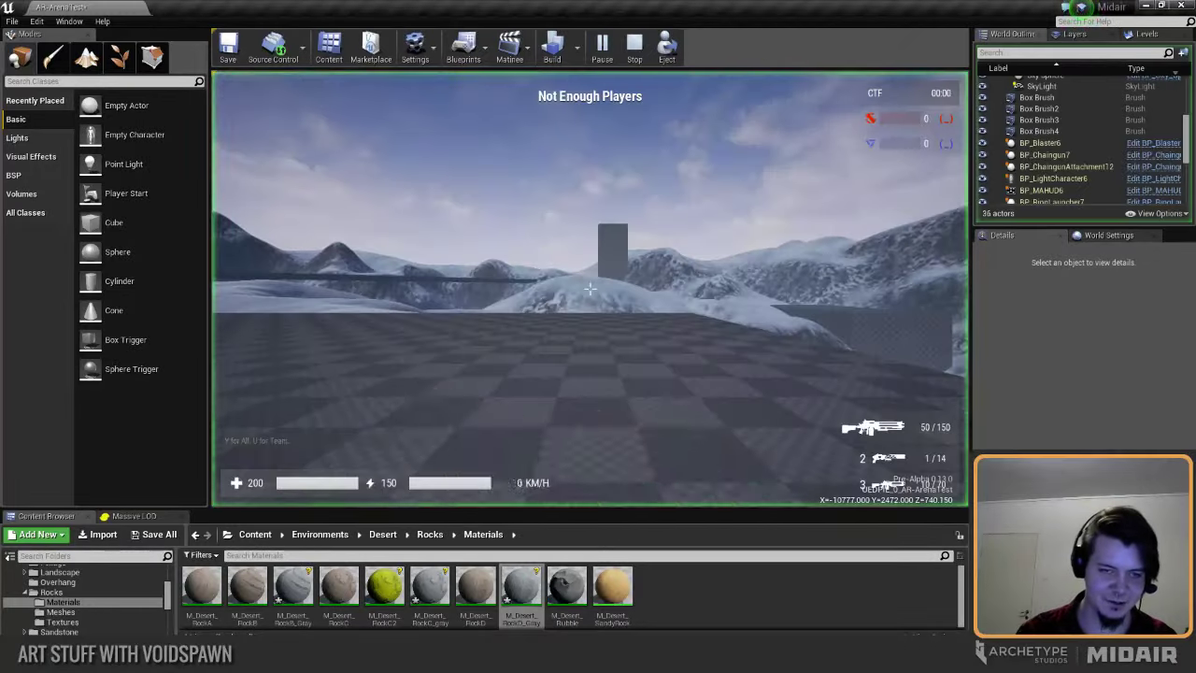
key(F11)
click(598, 324)
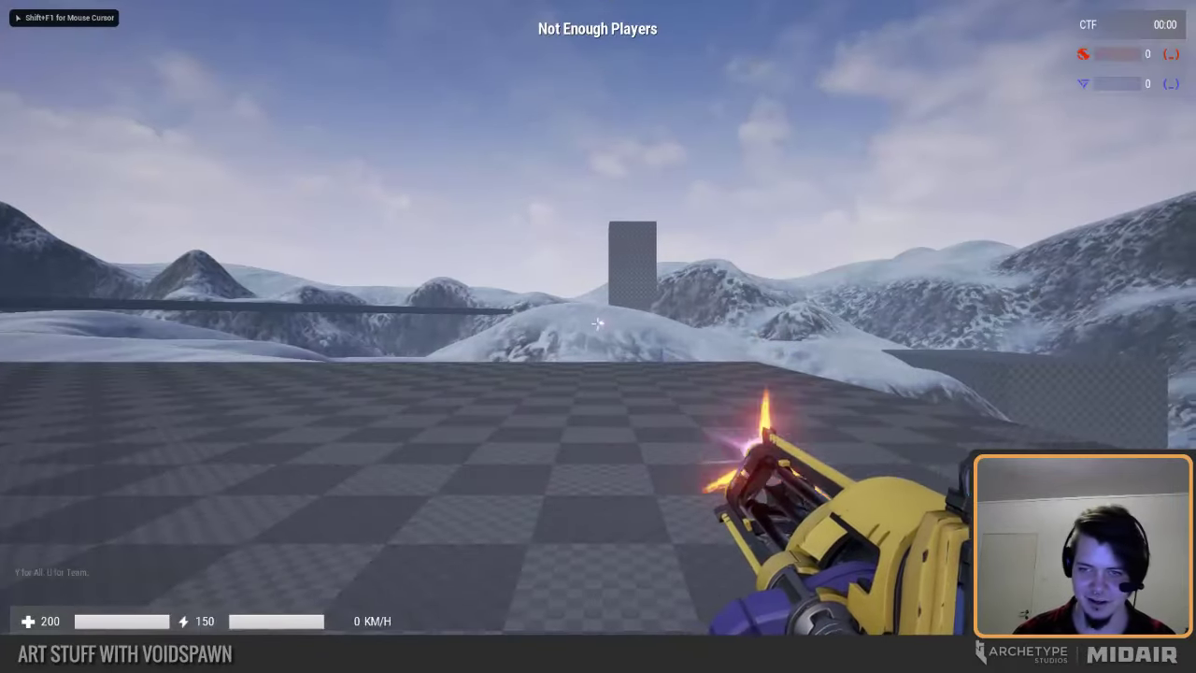
key(w)
key(w)
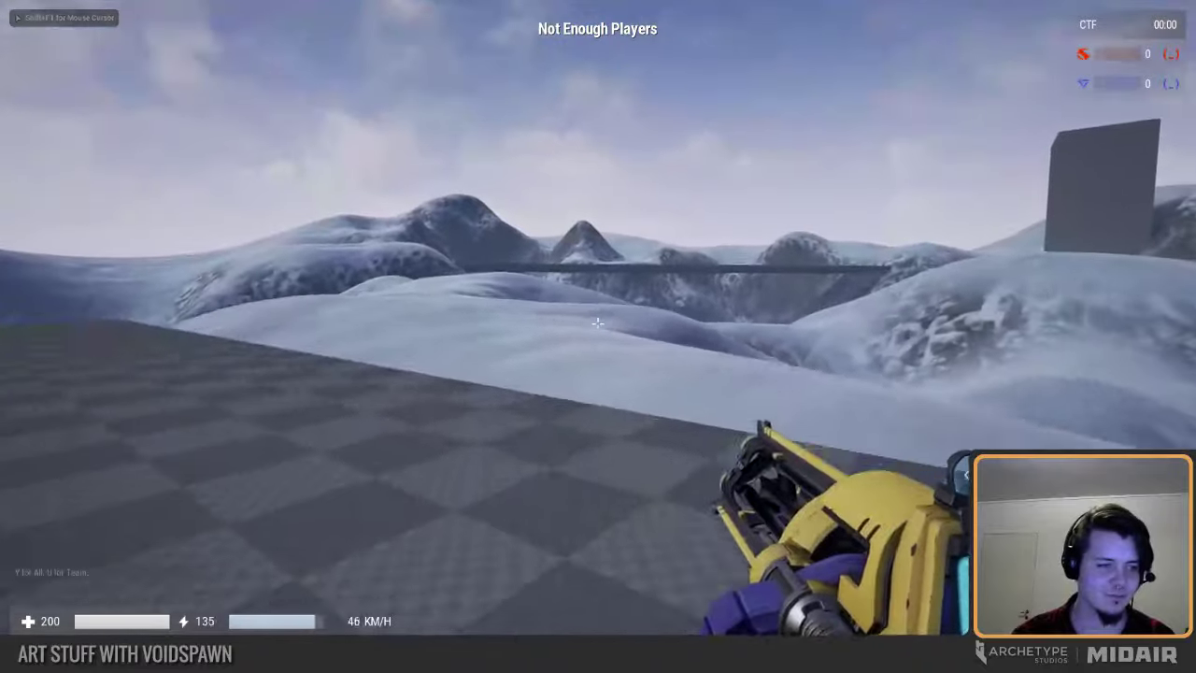
key(w)
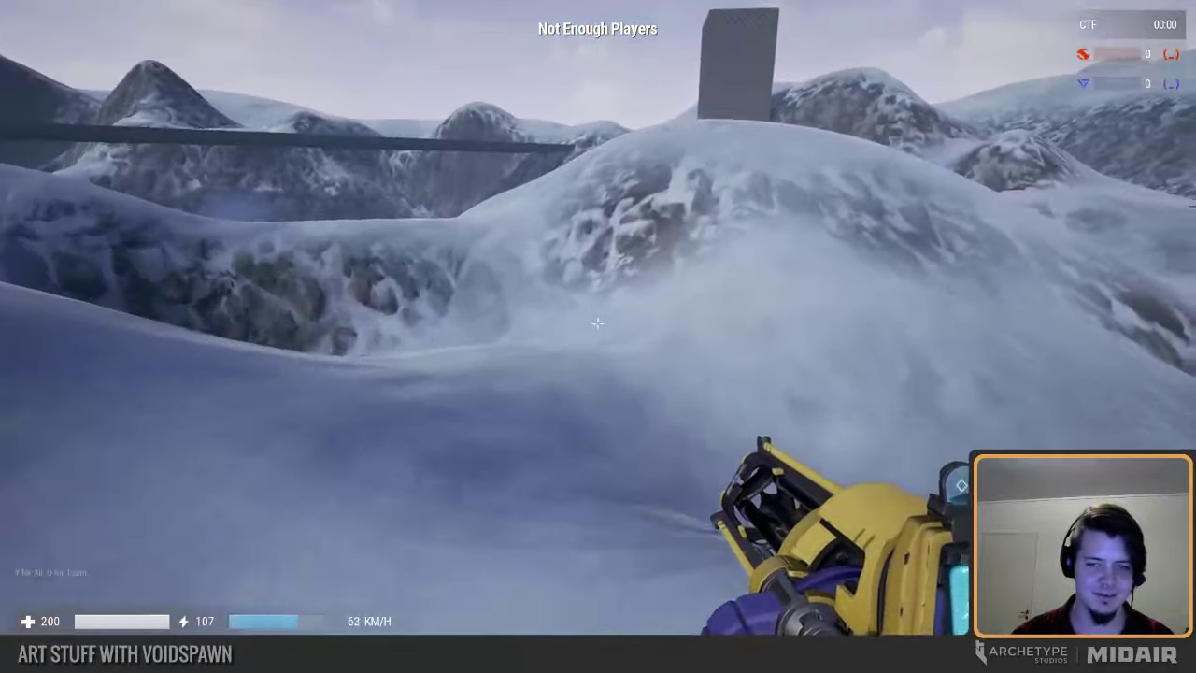
key(w)
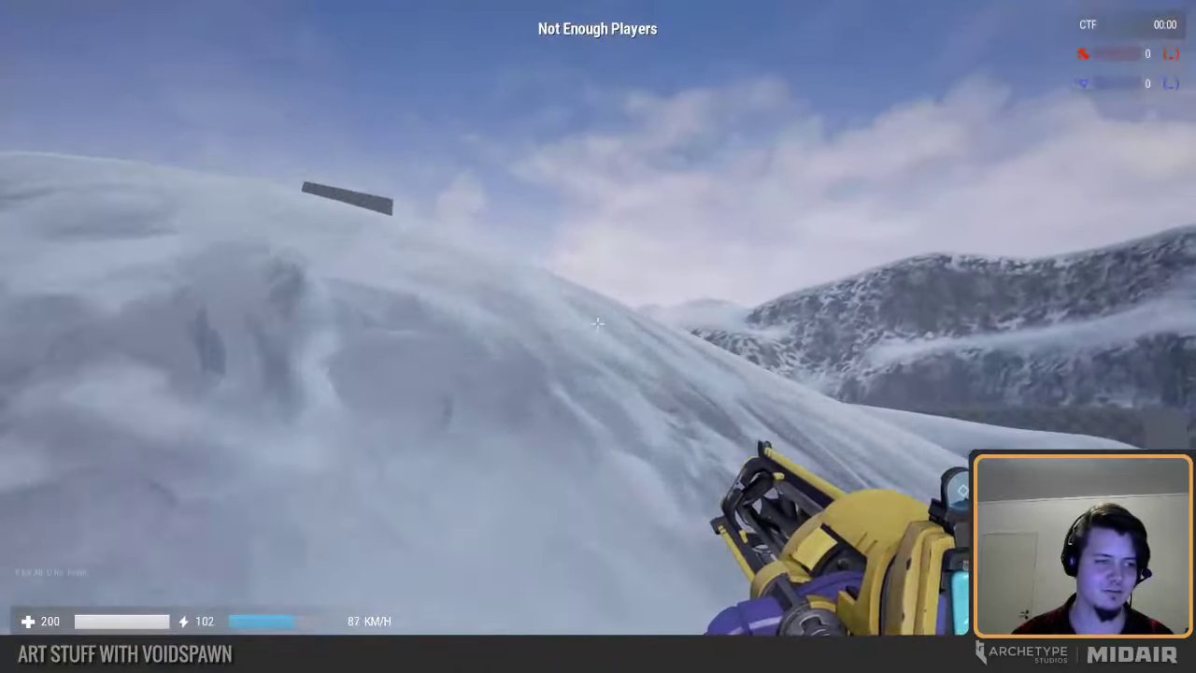
key(w)
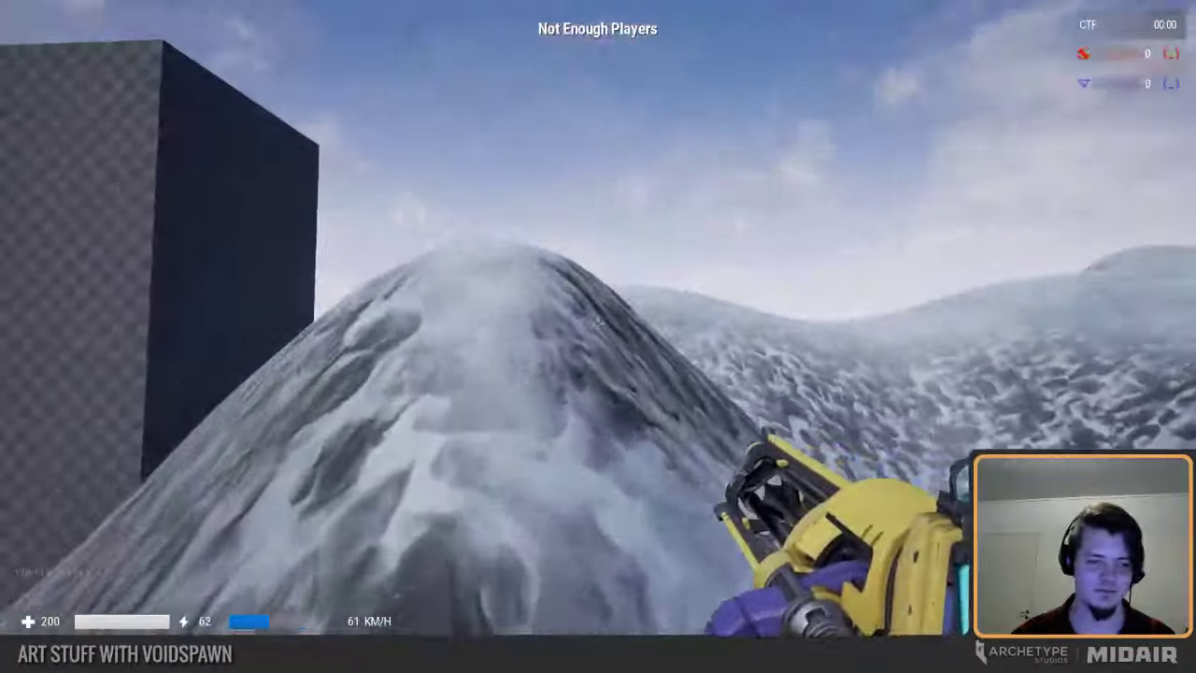
key(w)
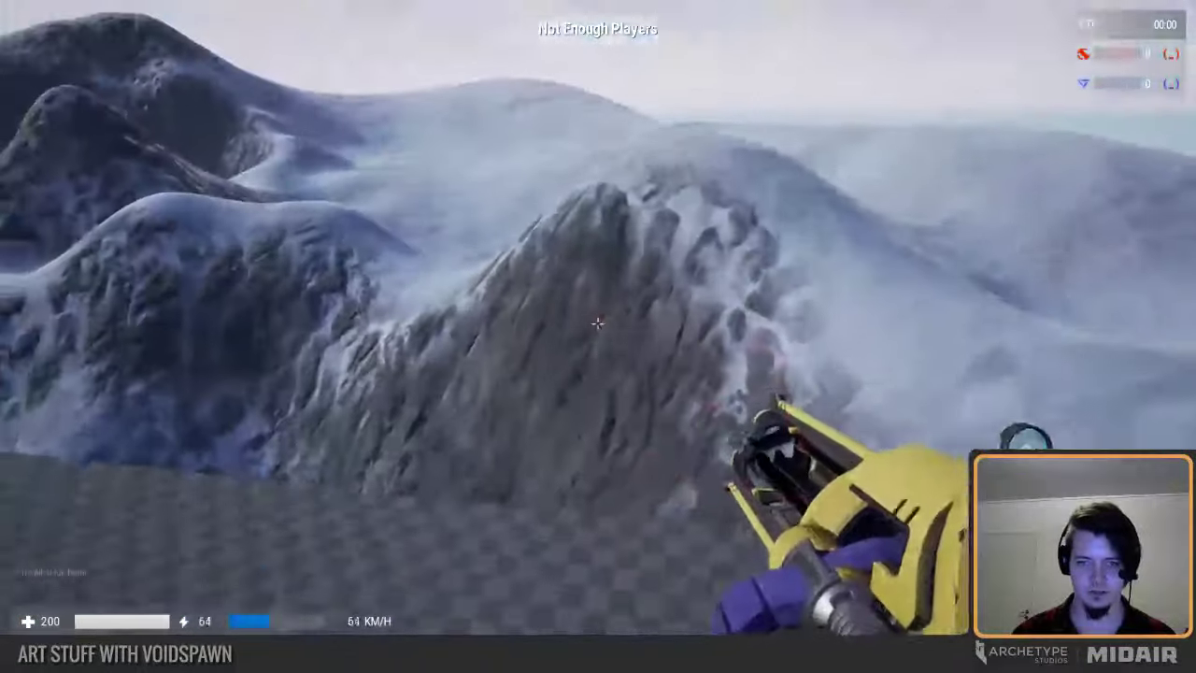
click(598, 324)
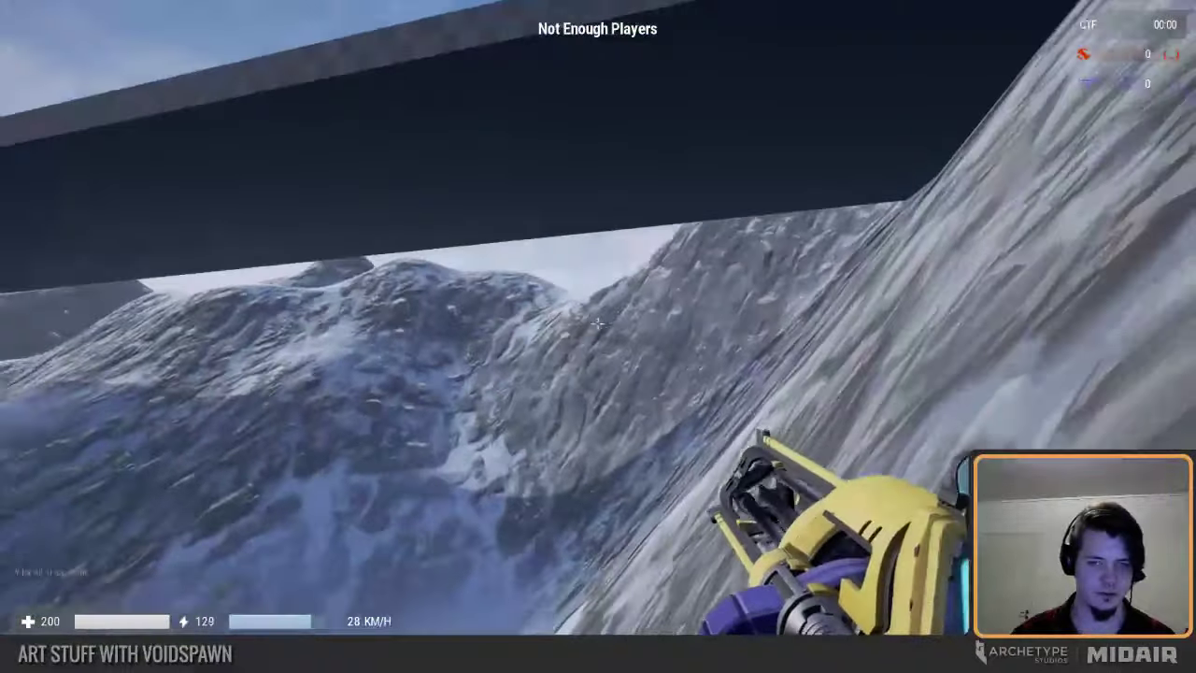
click(598, 324)
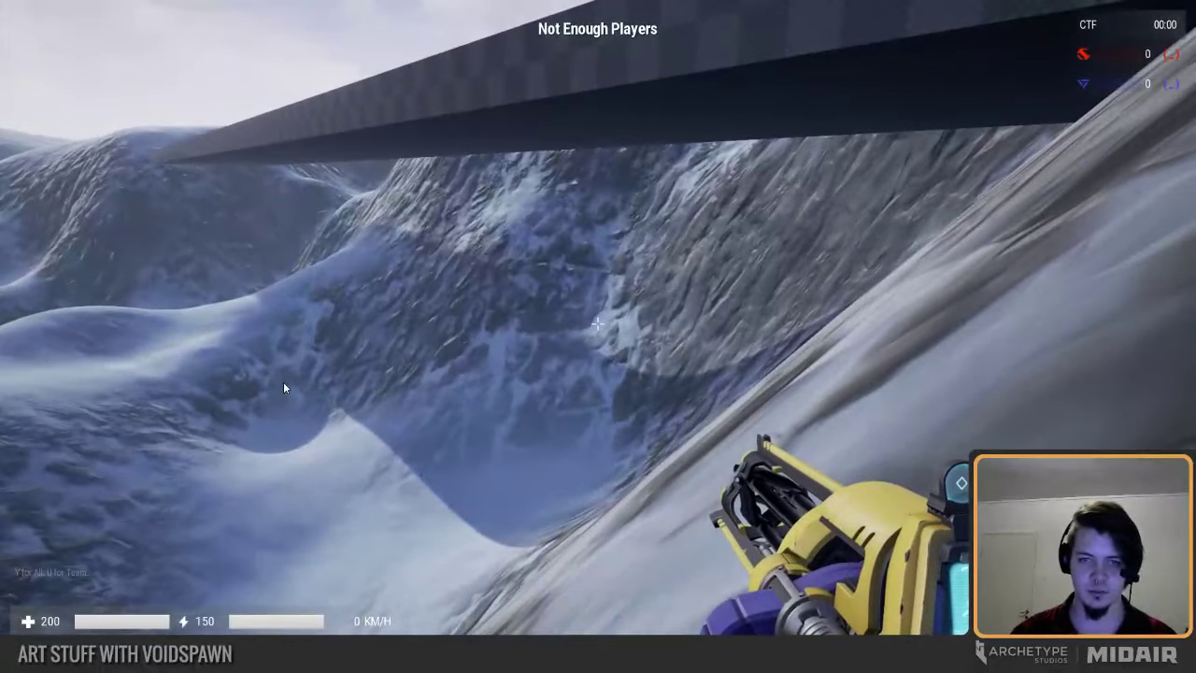
key(Escape)
Step: Examine the placeholder layout and surrounding mountains from elevated viewpoints, restoring the normal editor layout with a taller Content Browser
right_drag(323, 358, 197, 435)
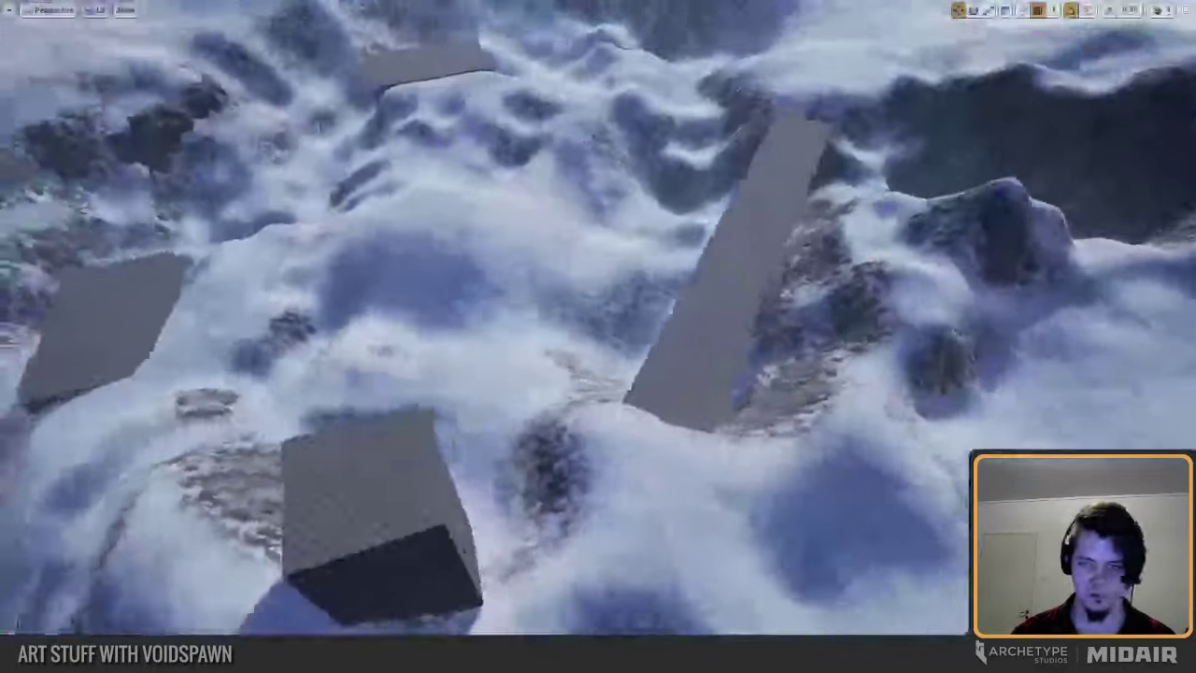
right_drag(422, 369, 185, 338)
mouse_move(639, 313)
right_down()
mouse_move(639, 332)
mouse_move(789, 277)
mouse_move(924, 310)
mouse_move(643, 314)
right_up()
key(F11)
right_drag(527, 389, 530, 418)
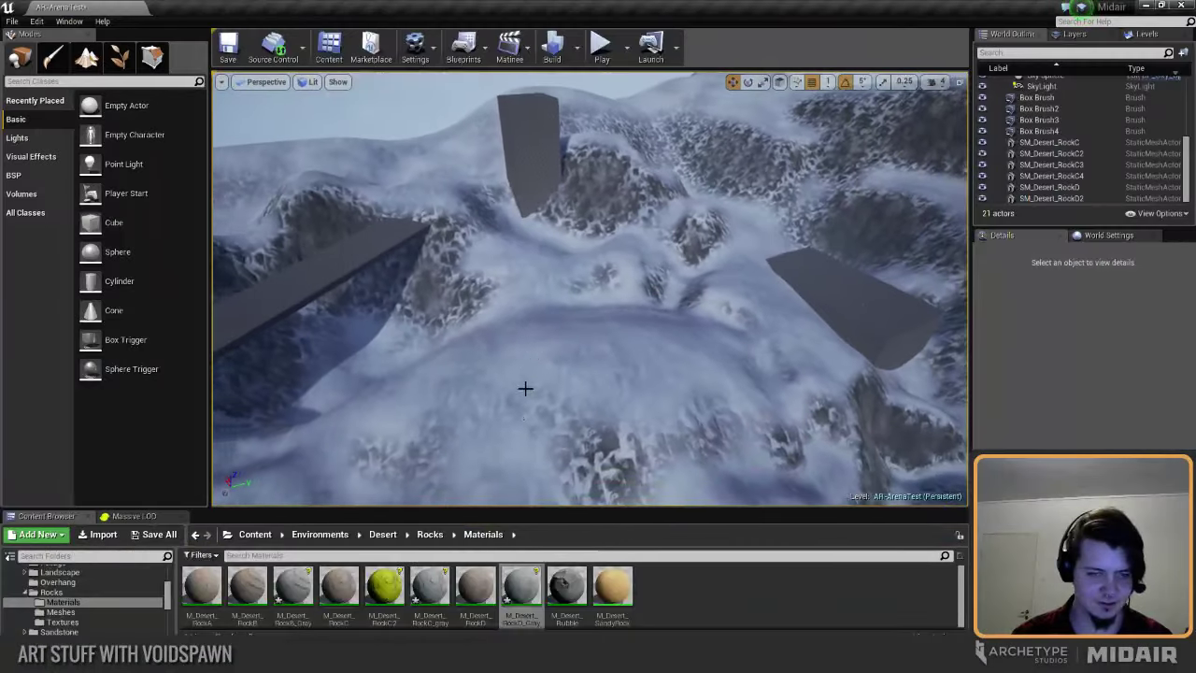
drag(523, 509, 524, 480)
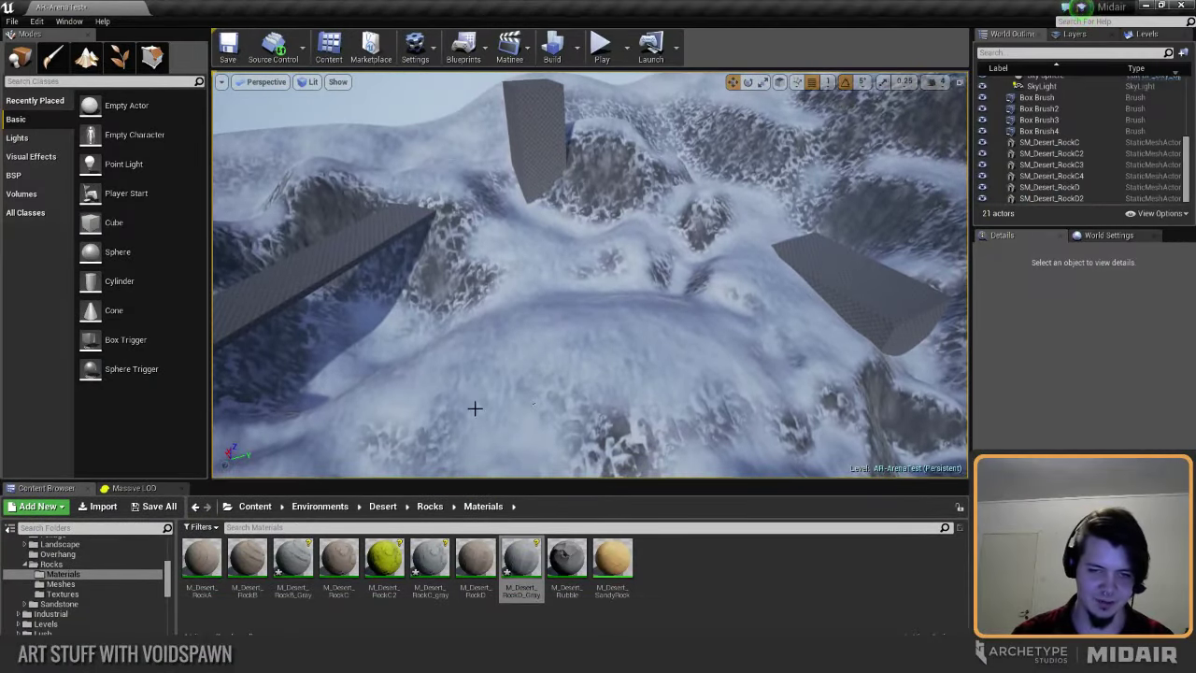
mouse_move(548, 391)
right_down()
mouse_move(566, 387)
mouse_move(514, 374)
mouse_move(507, 356)
right_up()
right_drag(523, 445, 559, 445)
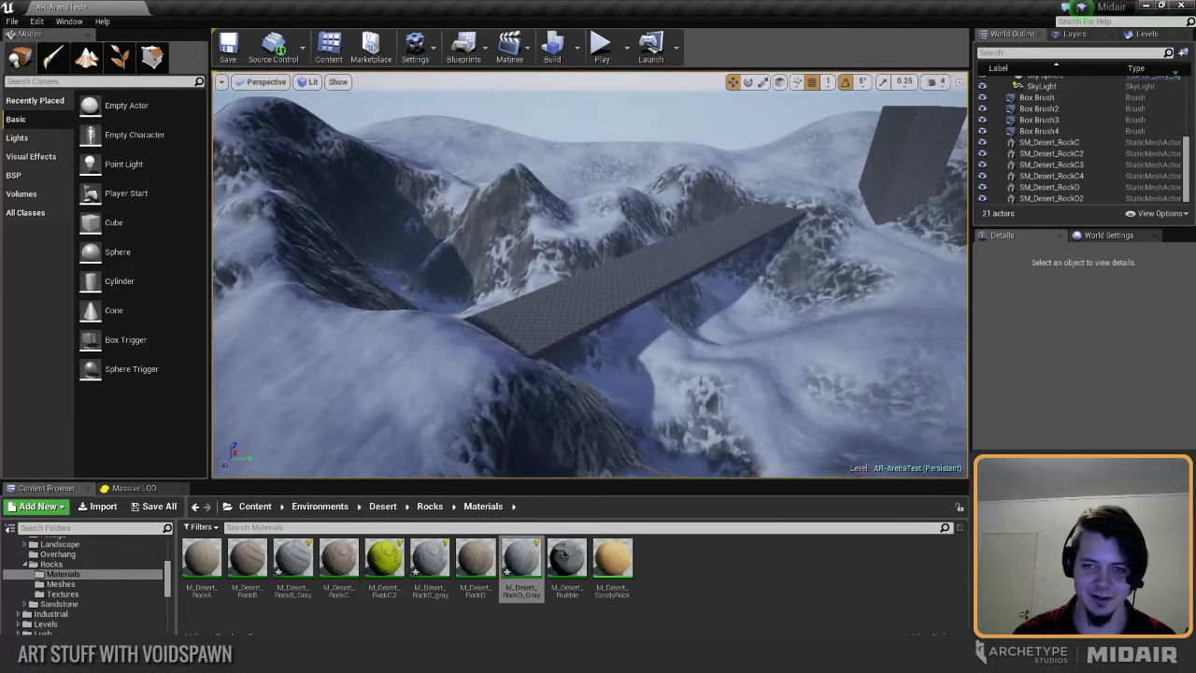
Step: Check the Light Source and LightmassImportanceVolume actors and view the snowy terrain around the placeholders, leaving nothing selected
right_drag(559, 445, 572, 439)
scroll(1062, 182, up, 5)
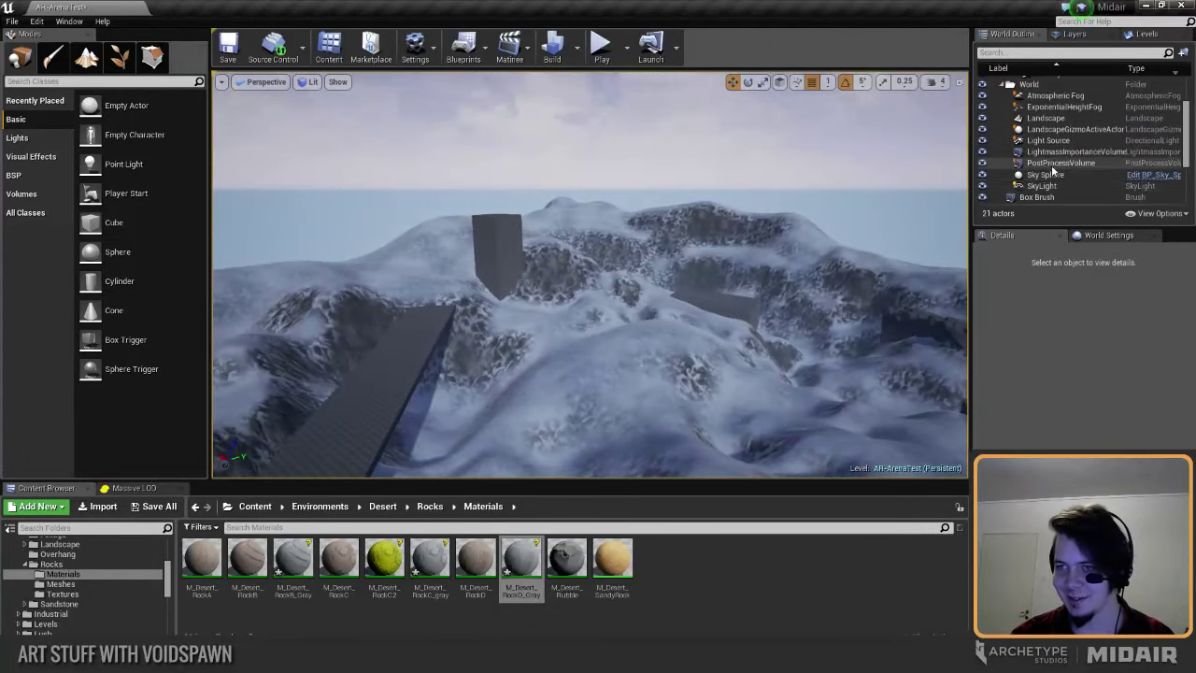
scroll(1077, 172, down, 2)
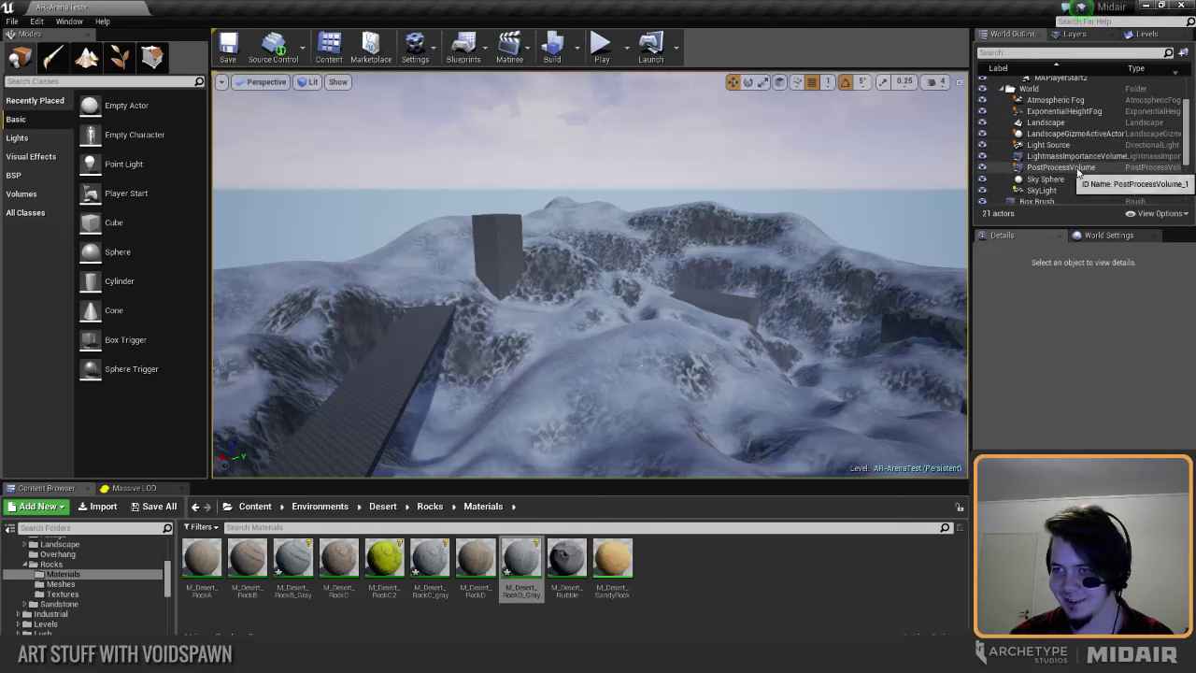
click(1056, 145)
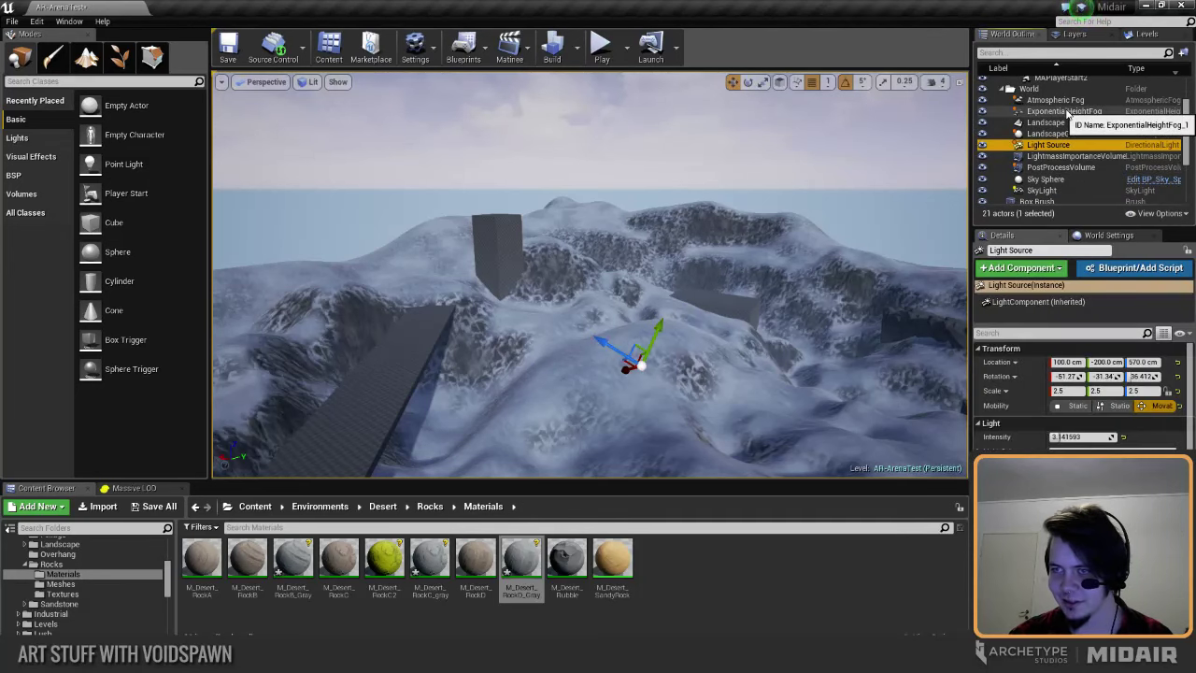
click(1056, 157)
right_drag(556, 295, 572, 323)
key(Escape)
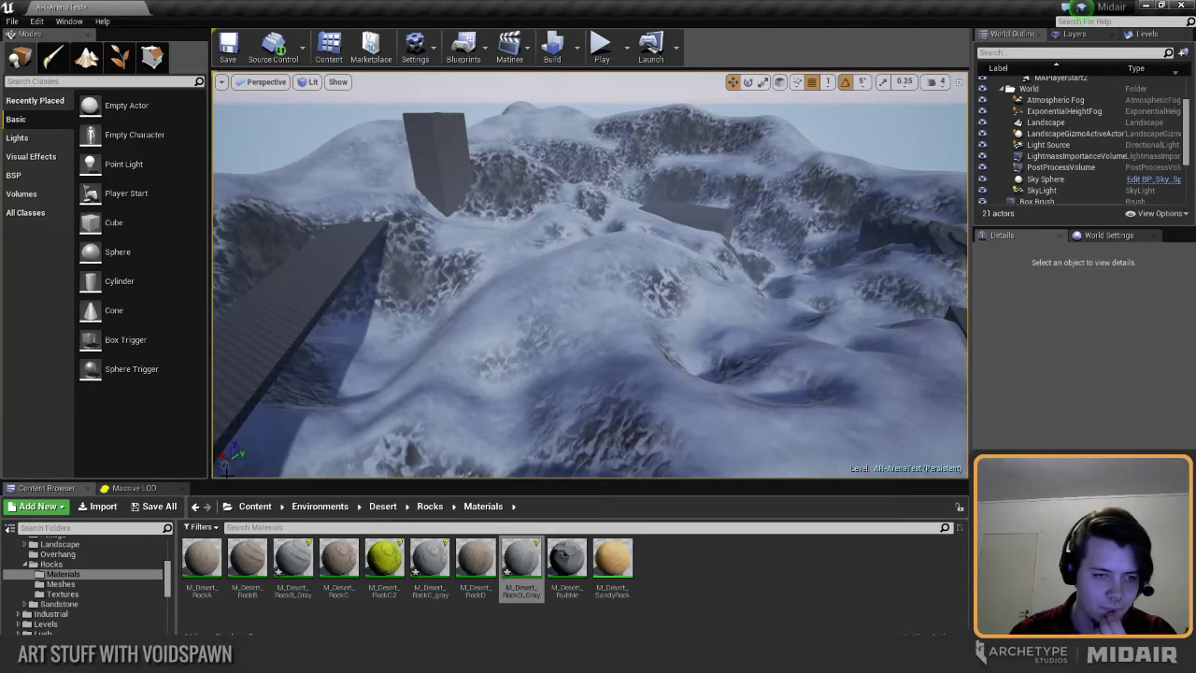
Step: Enlarge the Content Browser and tidy its folder tree, collapsing the Snow and Desert Rocks folders under Environments
drag(280, 481, 224, 404)
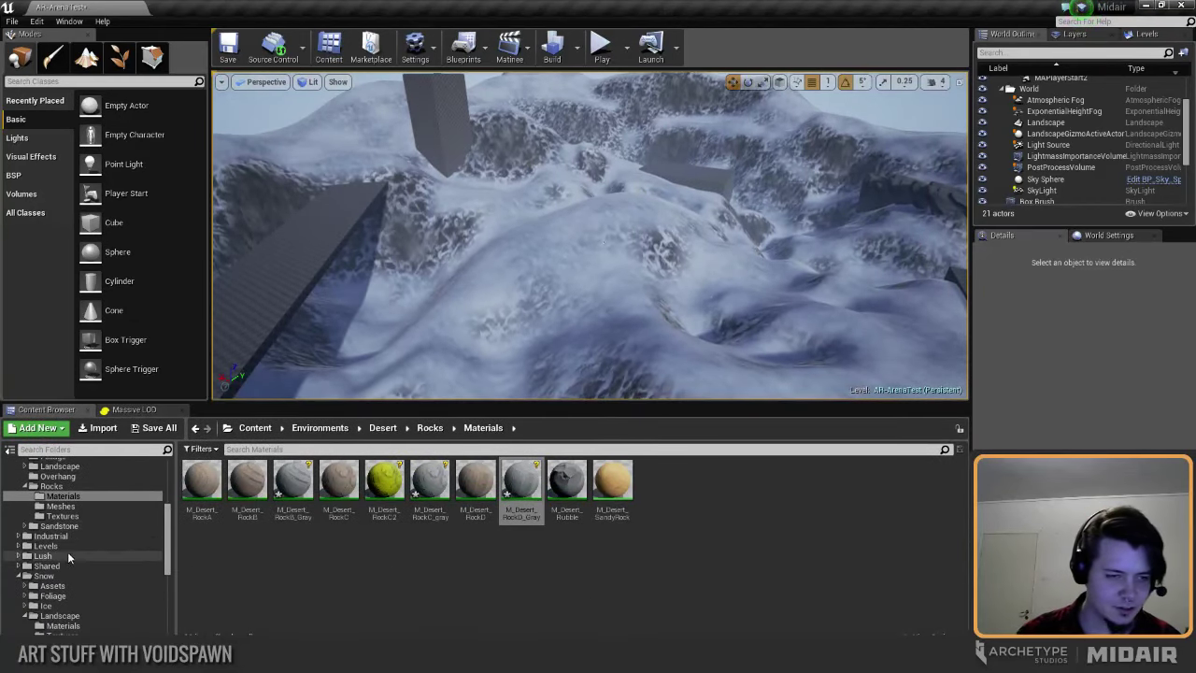
scroll(68, 558, down, 3)
click(18, 517)
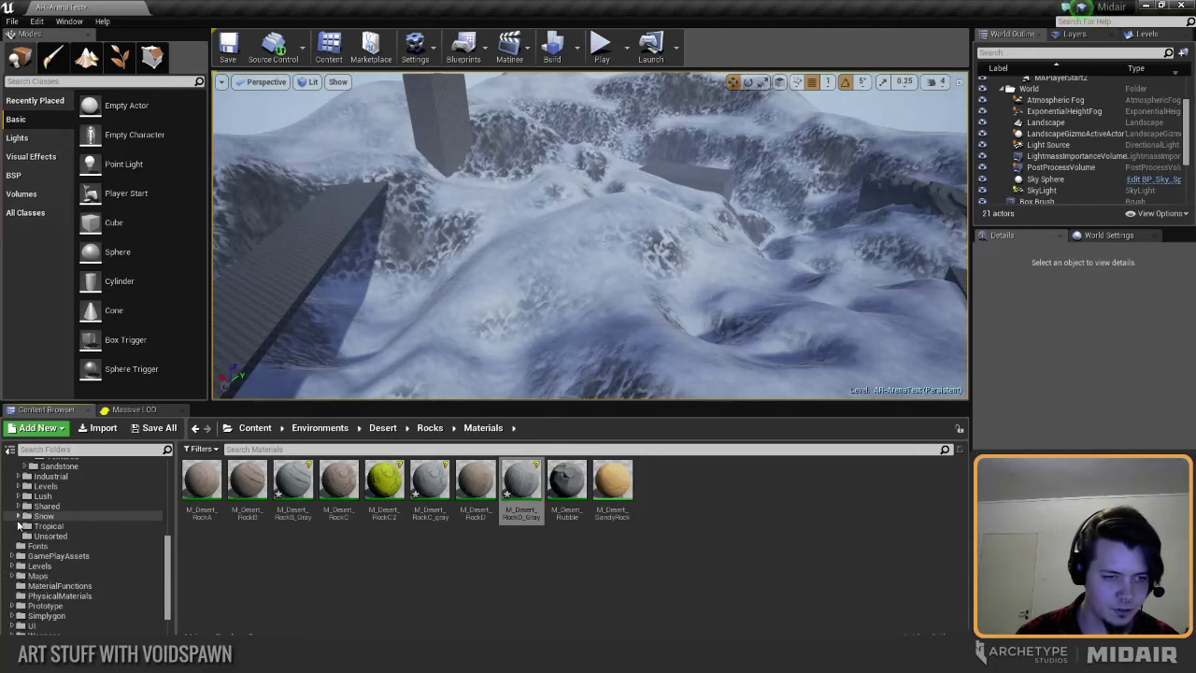
scroll(62, 573, up, 5)
scroll(81, 563, up, 4)
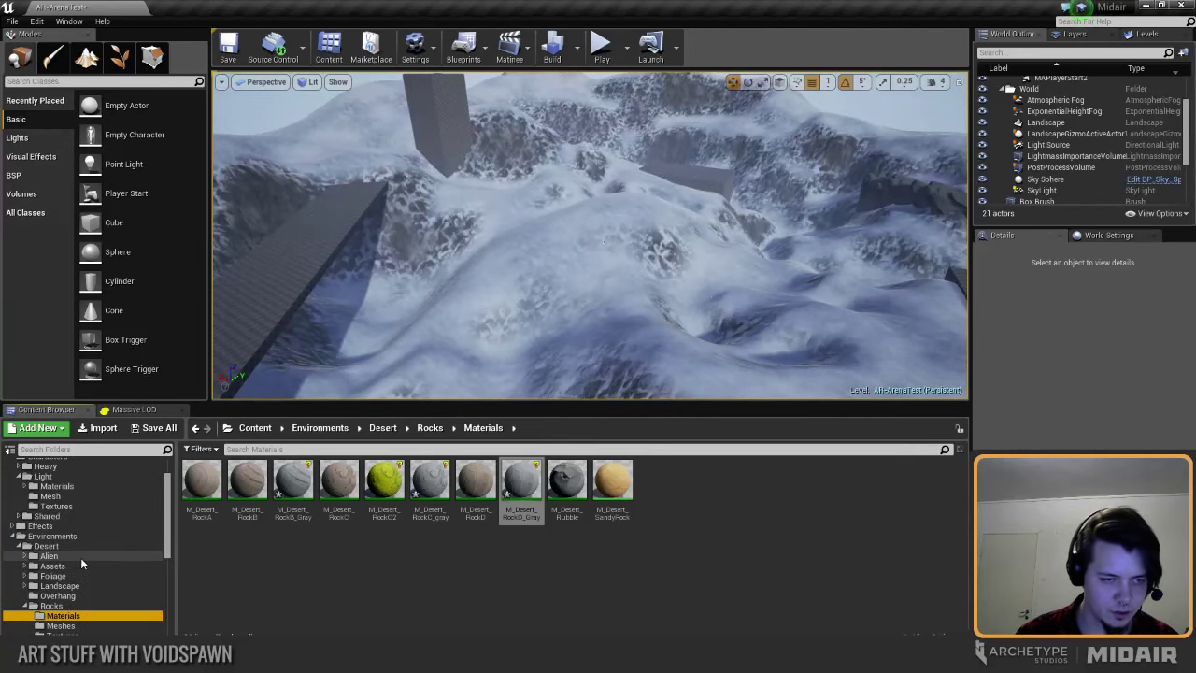
click(11, 542)
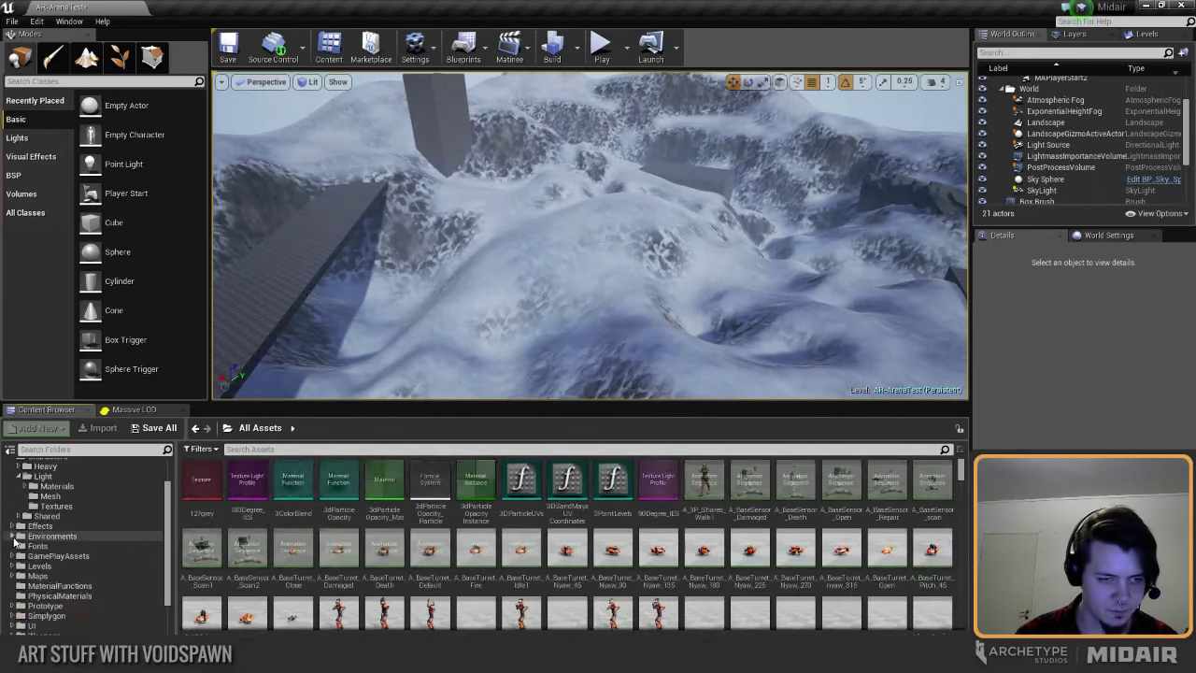
scroll(36, 589, down, 2)
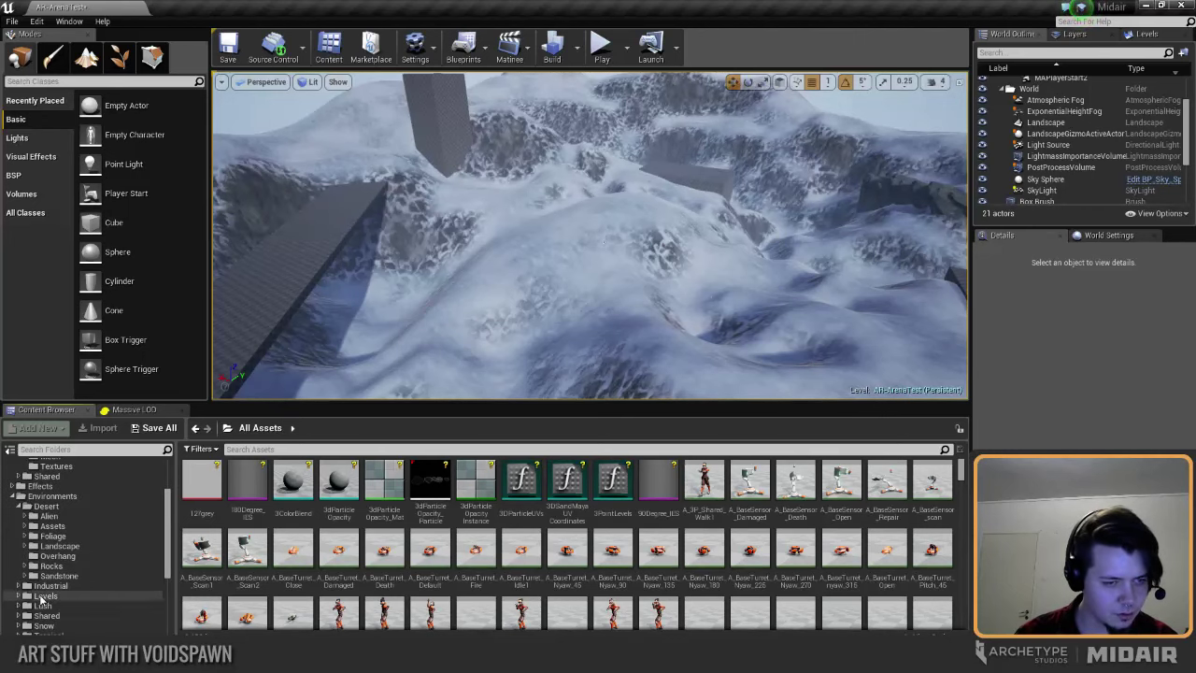
Step: Browse the Desert environment's Foliage folder and Assets meshes for structures to place, and collapse the Desert folder
right_drag(580, 253, 622, 192)
key(w)
right_drag(425, 278, 771, 344)
key(a)
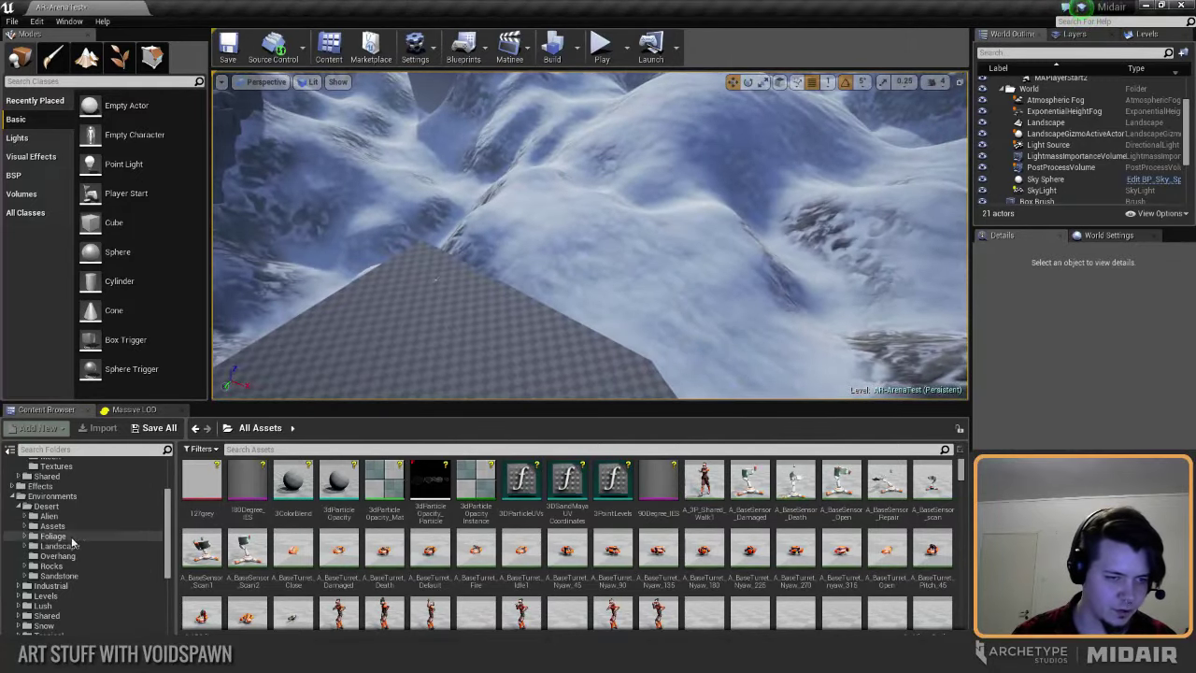
click(56, 535)
click(52, 527)
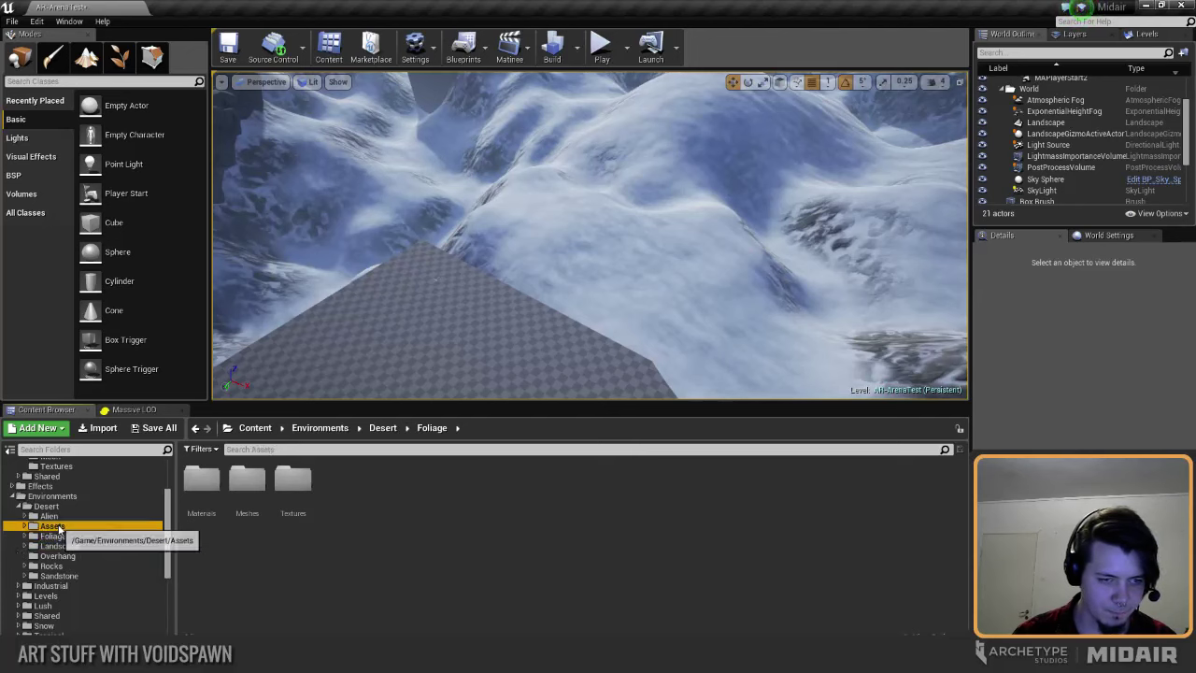
double_click(236, 523)
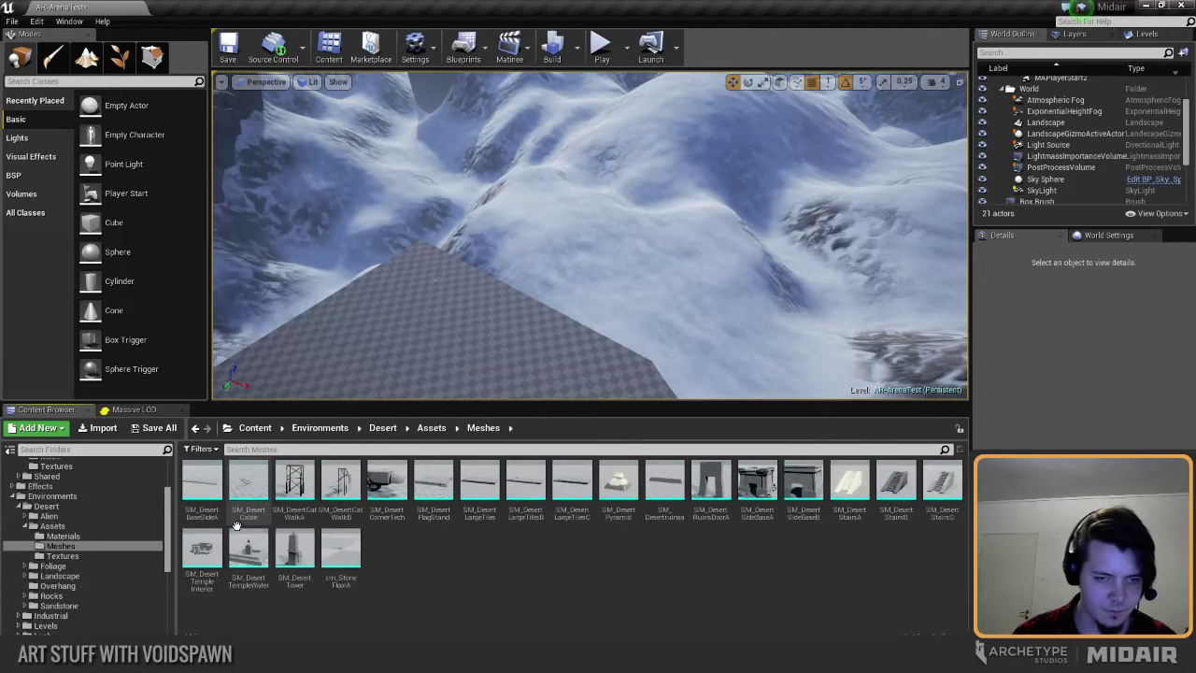
click(24, 526)
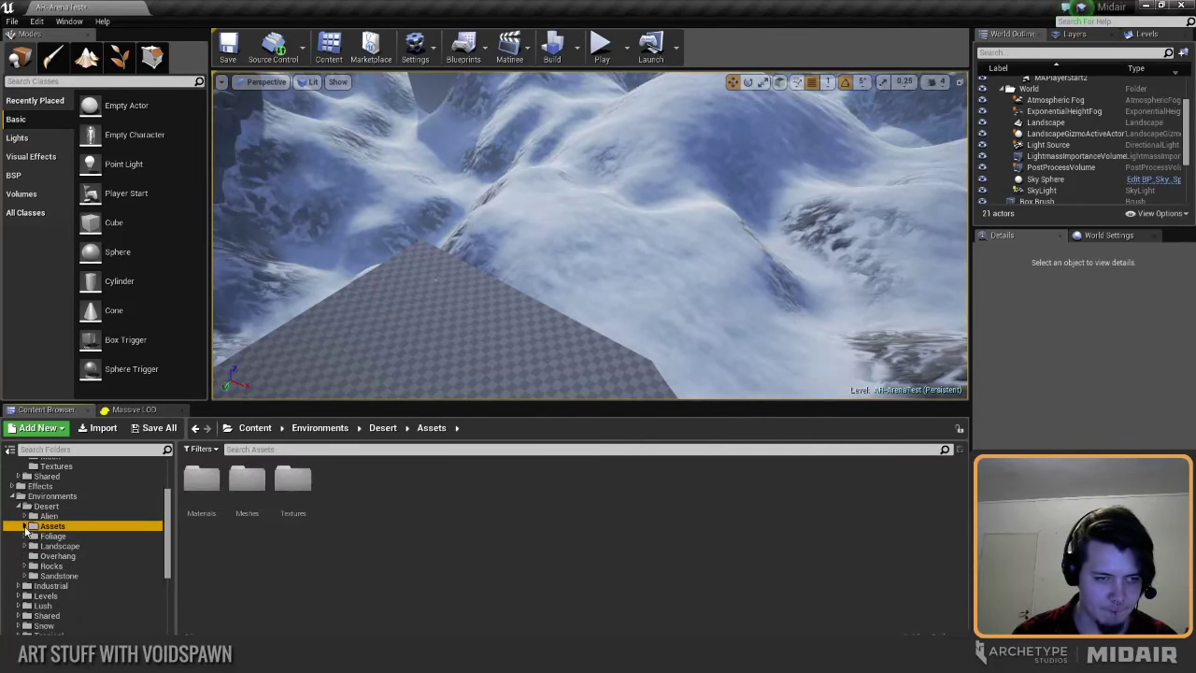
click(18, 506)
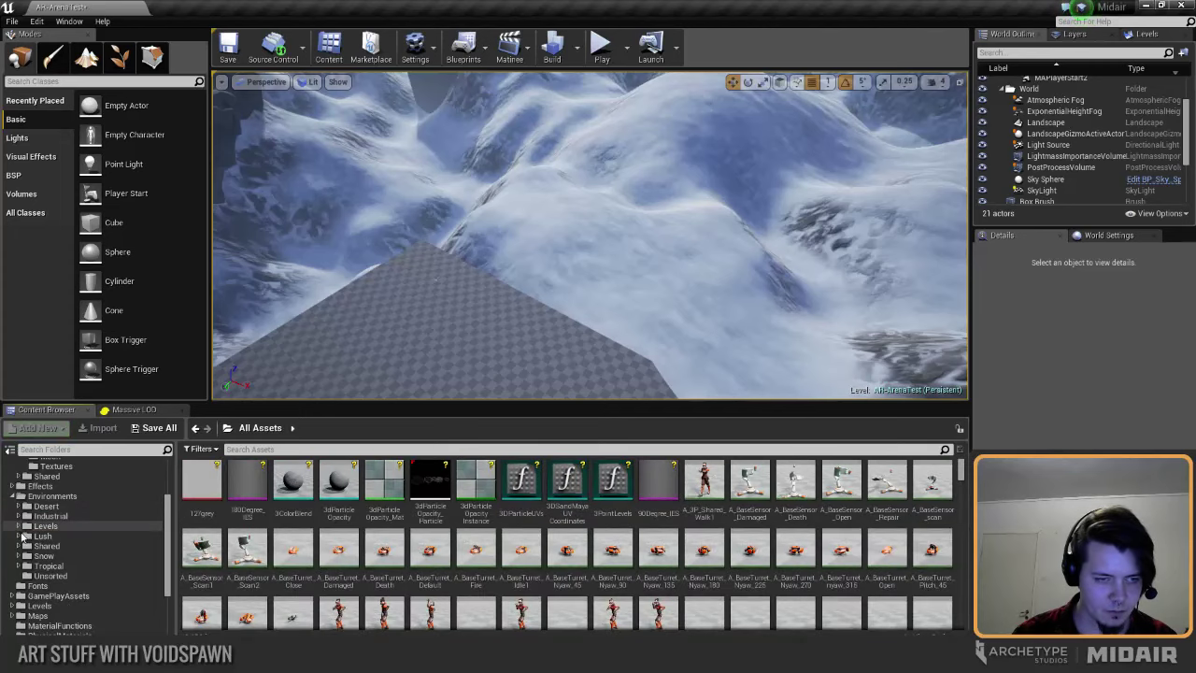
Step: Examine the Box Brush3 placeholder and browse the Icewind Base materials and meshes under Environments/Levels
click(20, 526)
mouse_move(328, 376)
right_down()
mouse_move(374, 388)
mouse_move(328, 376)
right_up()
click(440, 309)
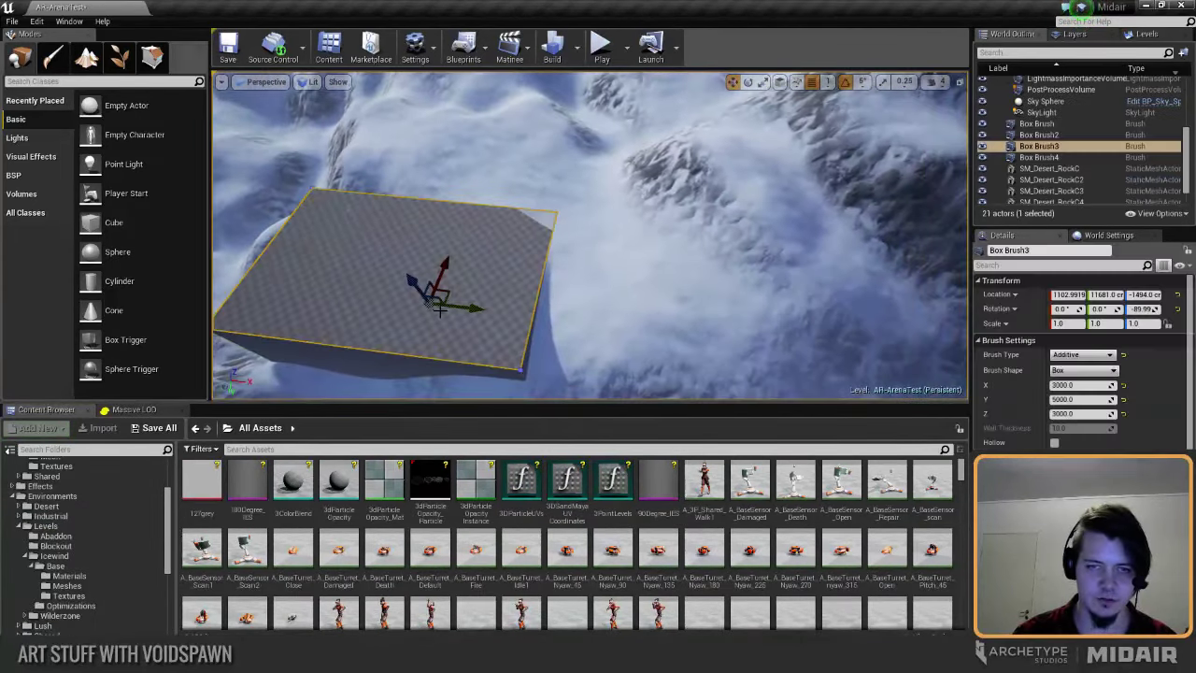
key(Escape)
mouse_move(448, 338)
right_down()
mouse_move(392, 322)
mouse_move(446, 338)
right_up()
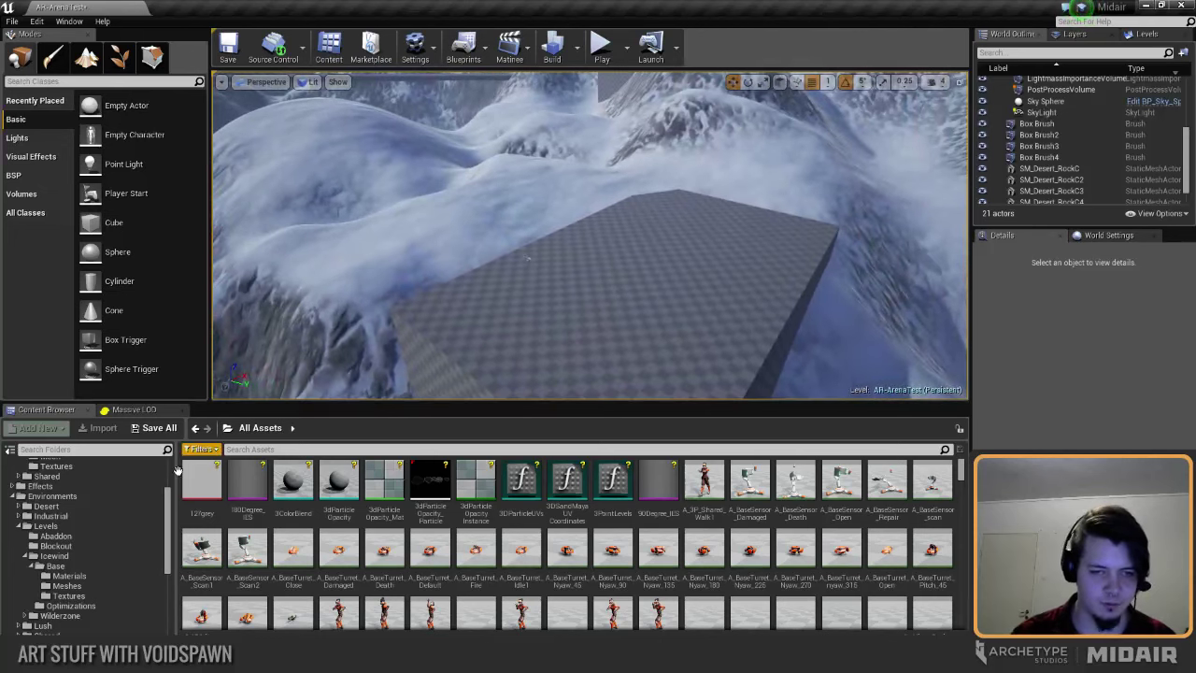
click(54, 567)
click(68, 576)
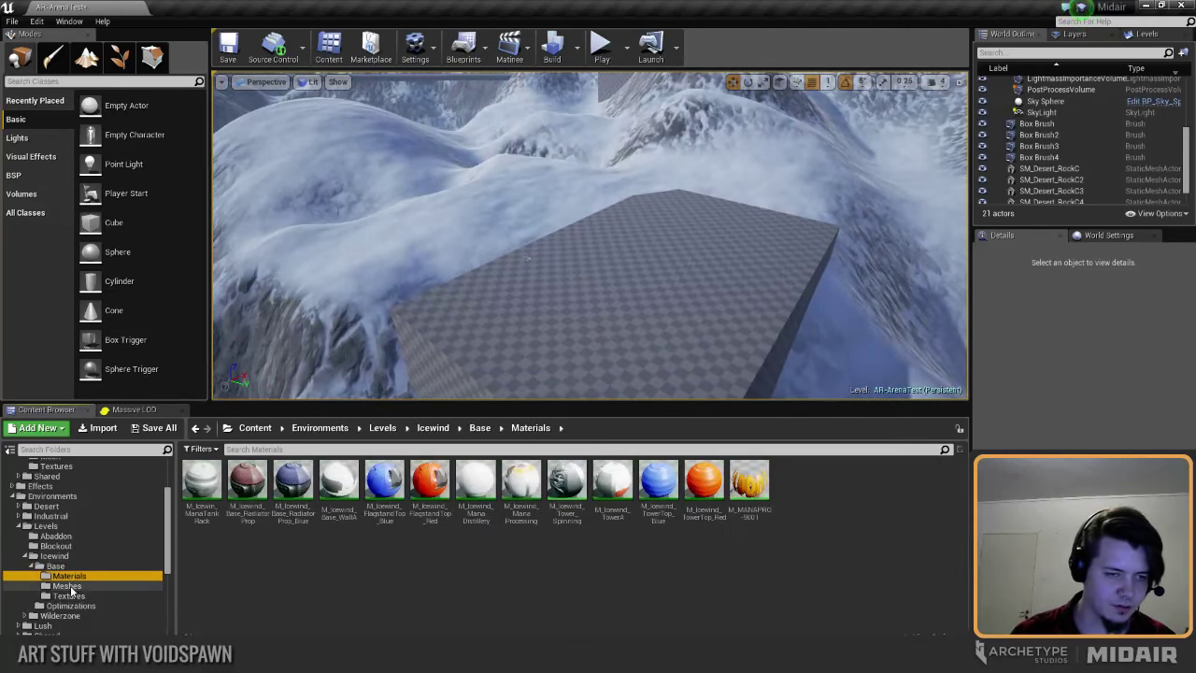
click(67, 585)
right_drag(422, 368, 422, 369)
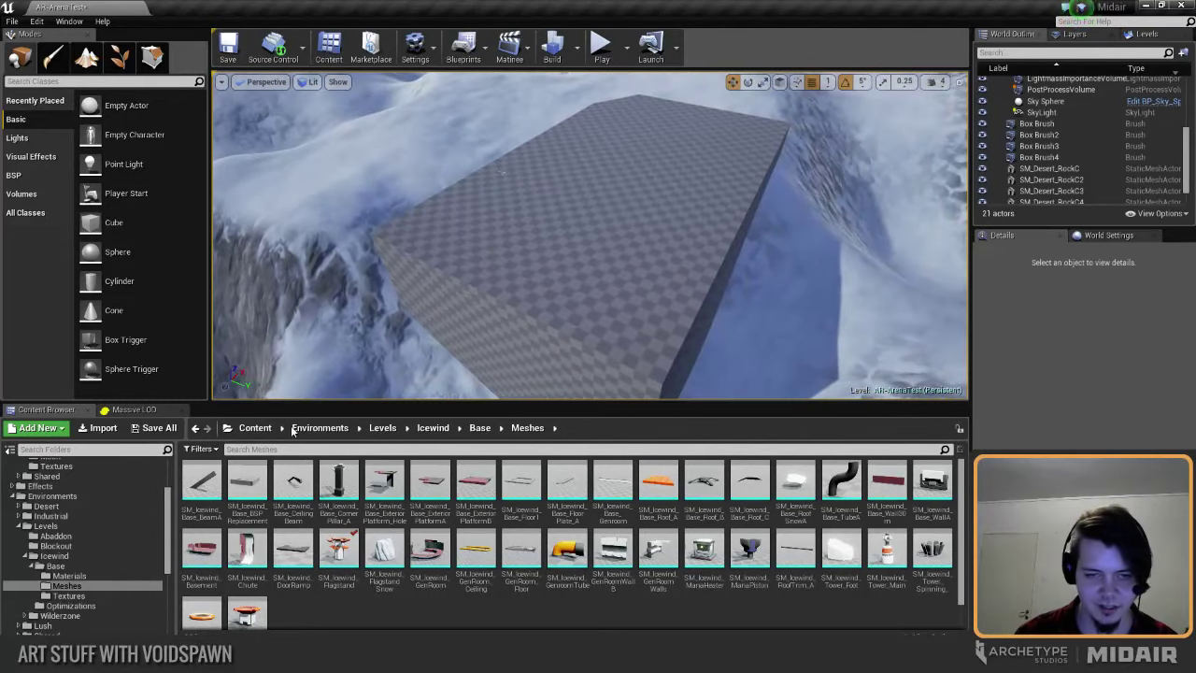
Step: Open the Wilderzone Misc Meshes folder and enlarge the Content Browser to show all its meshes
click(32, 567)
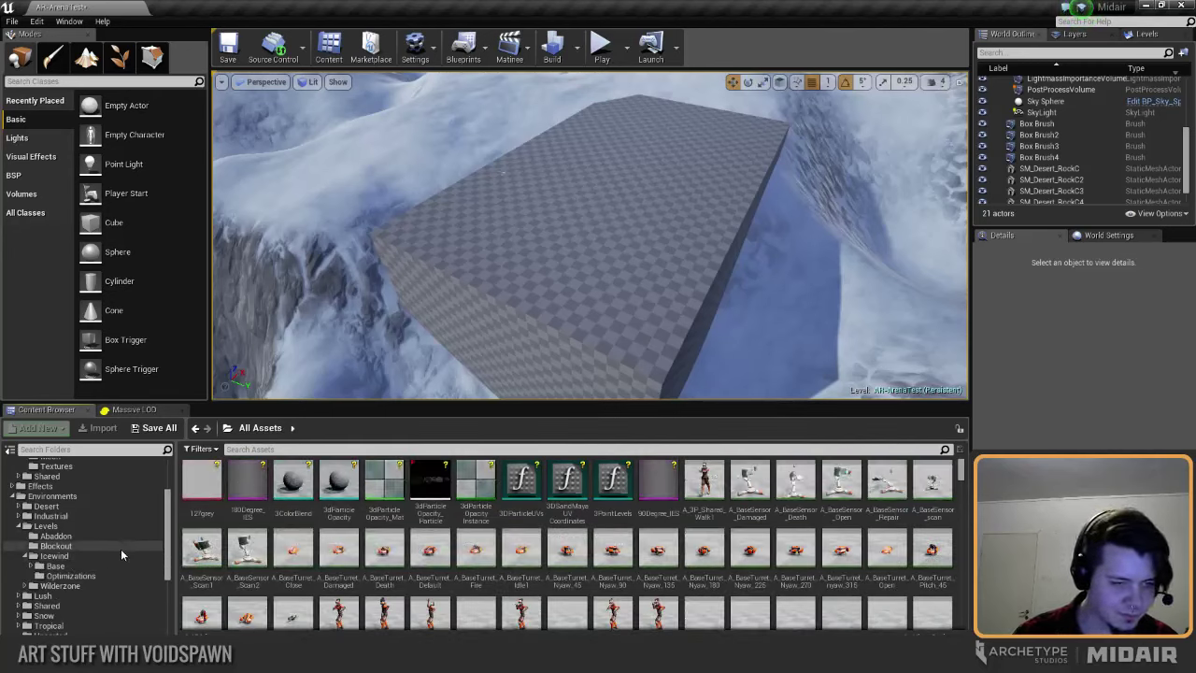
scroll(117, 549, down, 2)
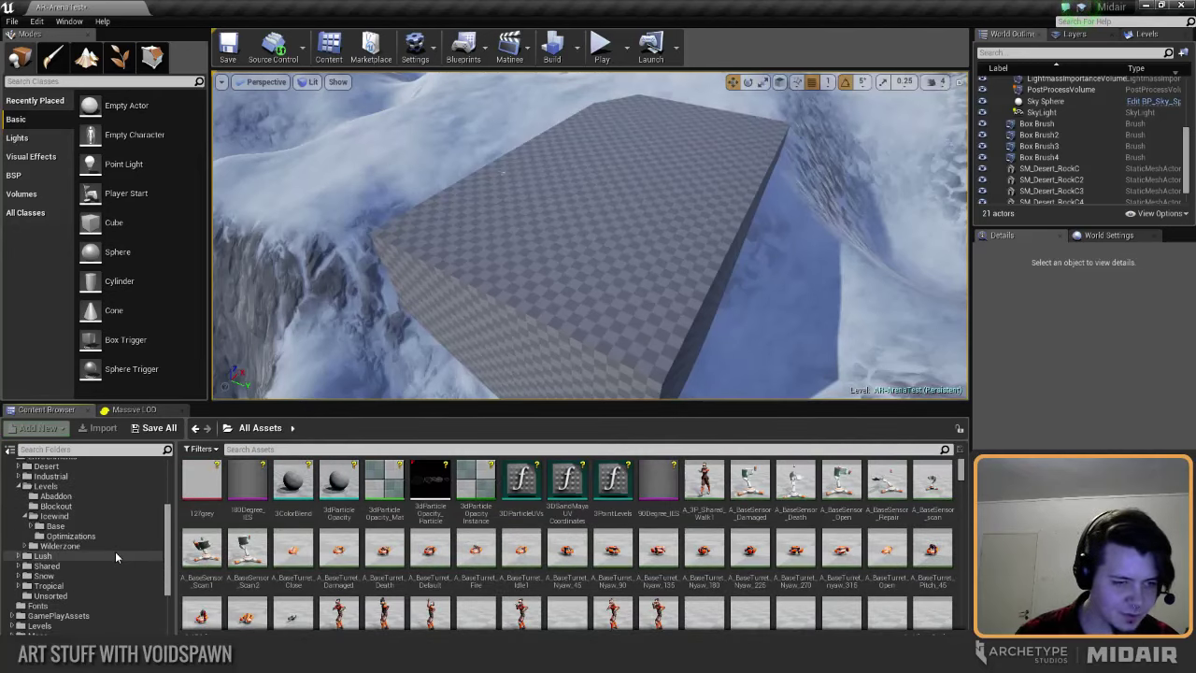
click(42, 556)
click(59, 546)
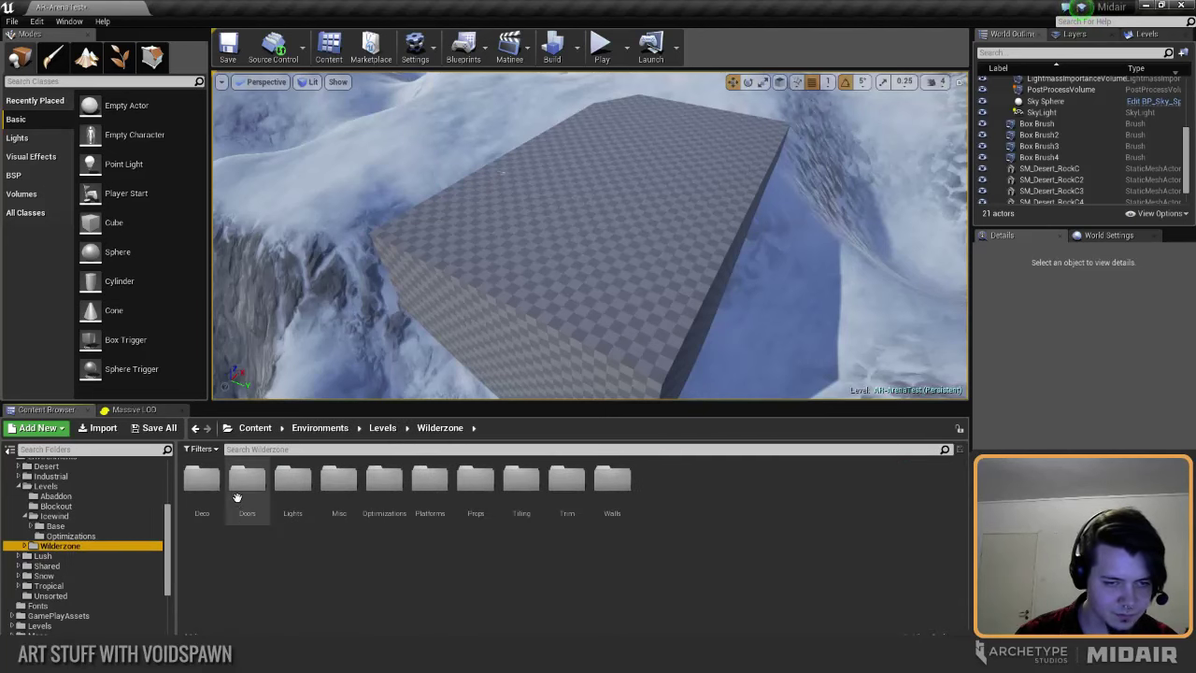
double_click(340, 510)
double_click(247, 480)
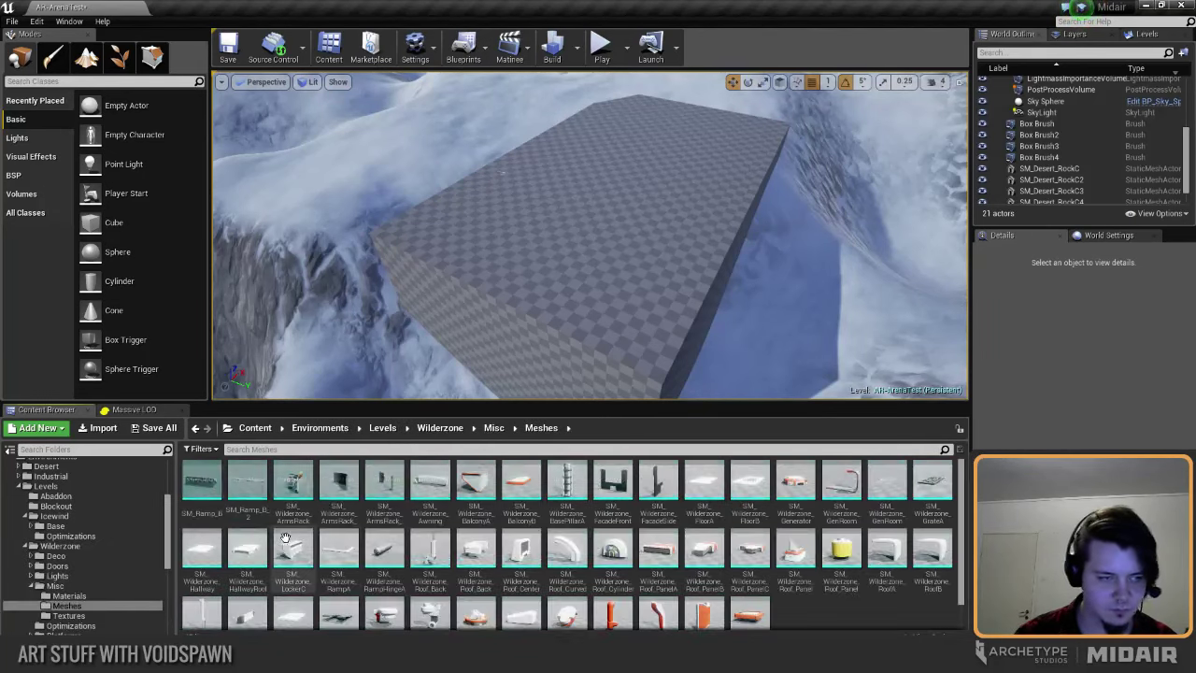
key(s)
right_drag(507, 309, 565, 336)
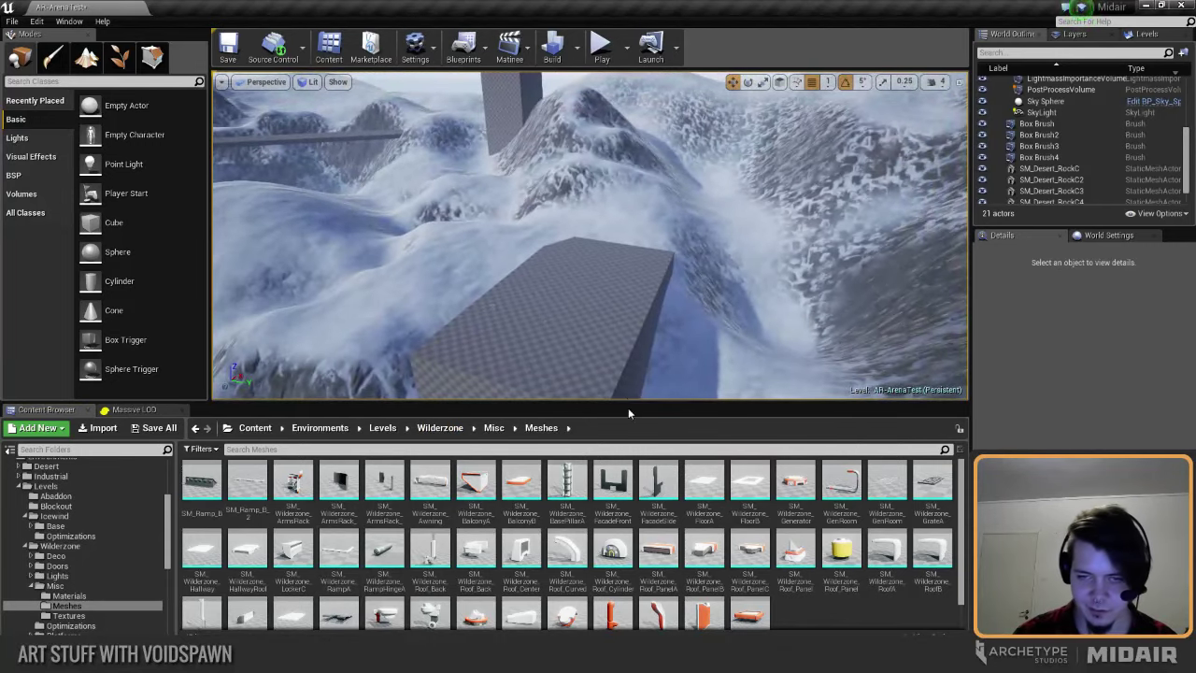
drag(628, 402, 625, 355)
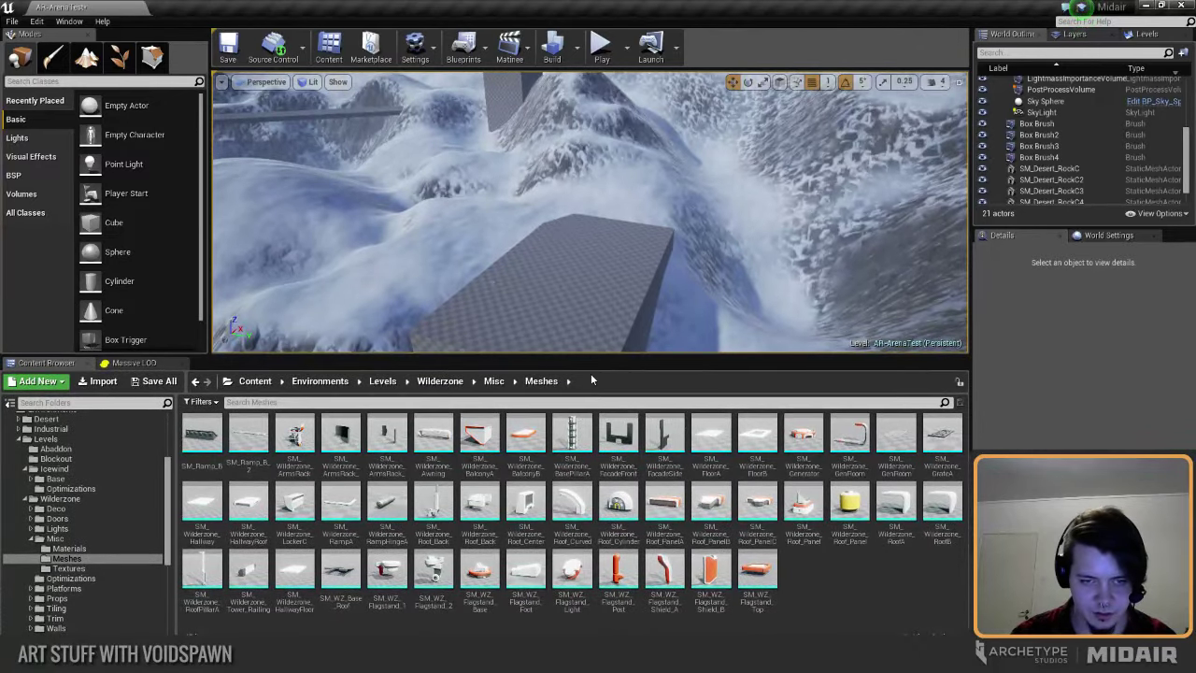
Step: Place SM_Wilderzone_HallwayRoof on top of the Box Brush3 placeholder and raise it to a Z location of 551 cm
right_drag(542, 234, 571, 267)
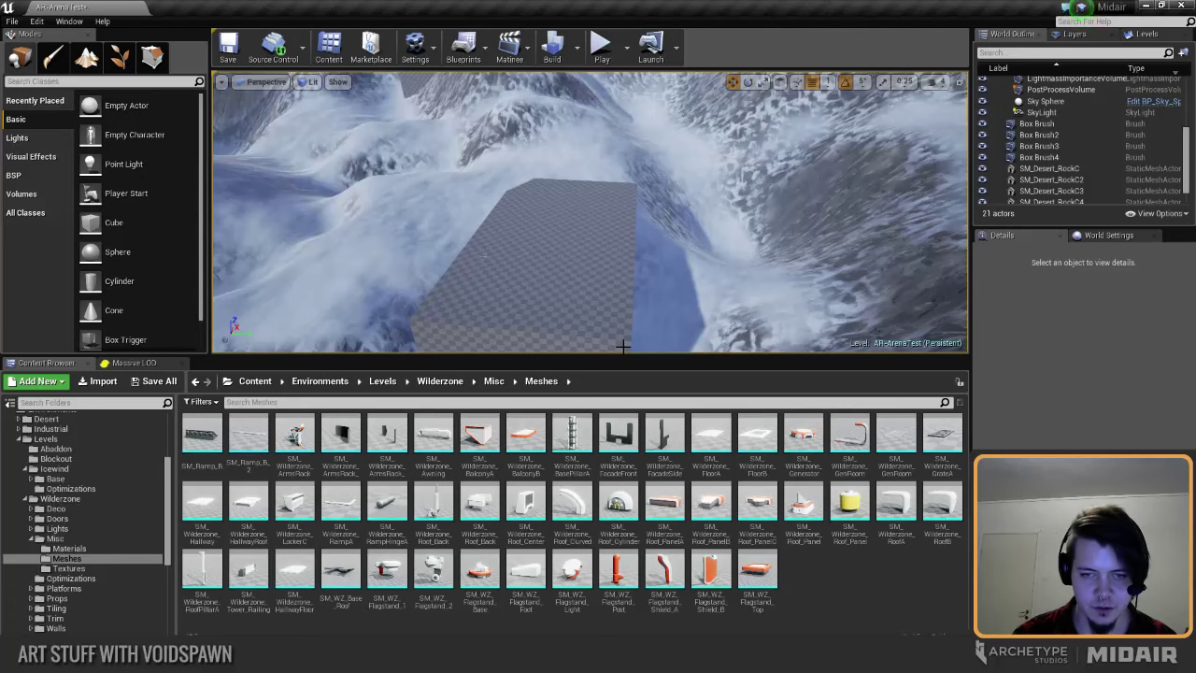
right_drag(618, 345, 618, 345)
drag(248, 505, 561, 295)
drag(581, 235, 581, 208)
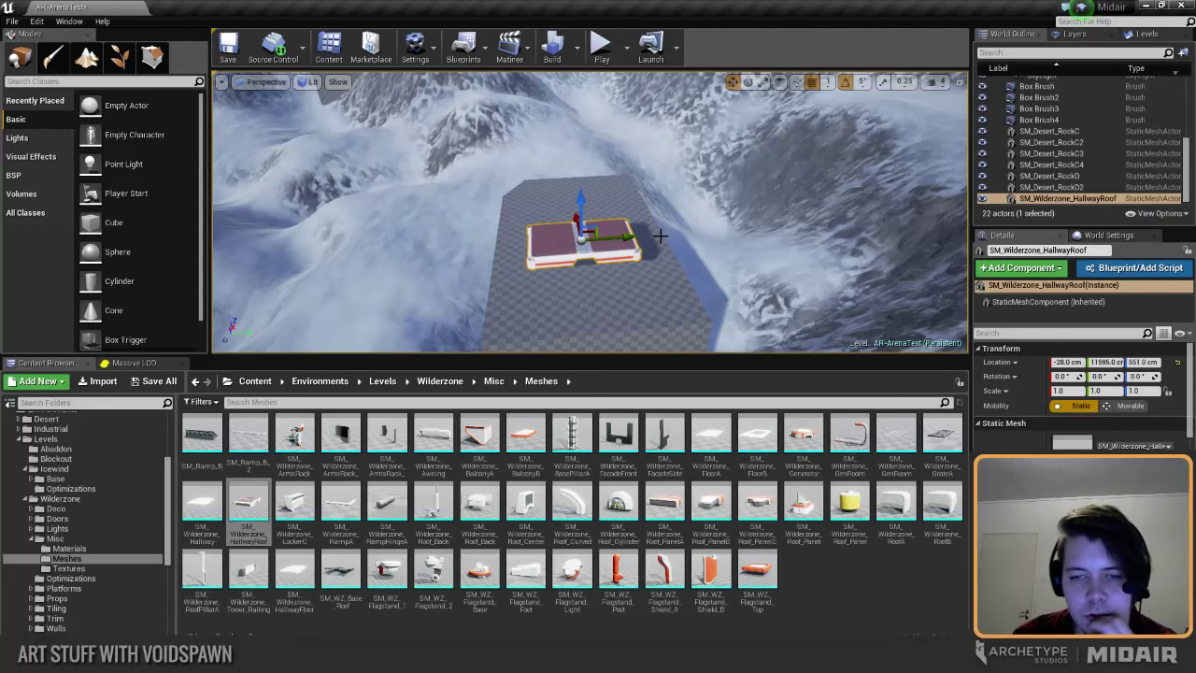
Step: Judge the hallway roof's scale on the placeholder from near and far, and move it to an X location of 372 cm
right_drag(630, 259, 599, 260)
scroll(598, 260, down, 3)
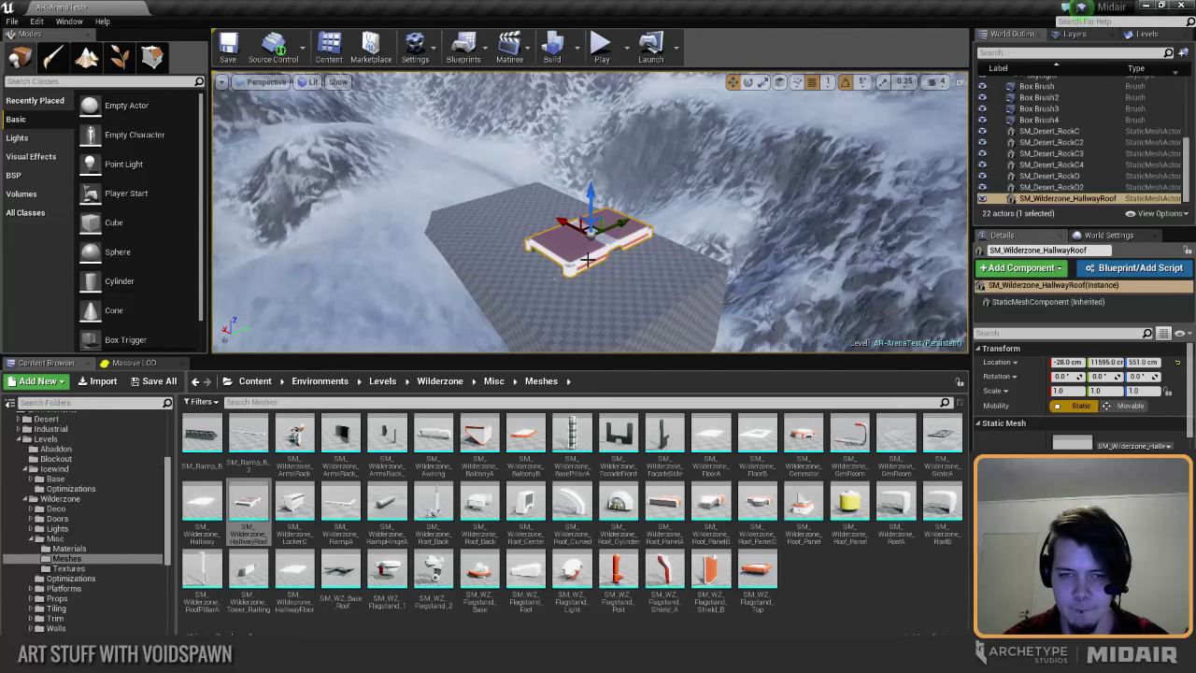
right_drag(640, 268, 640, 268)
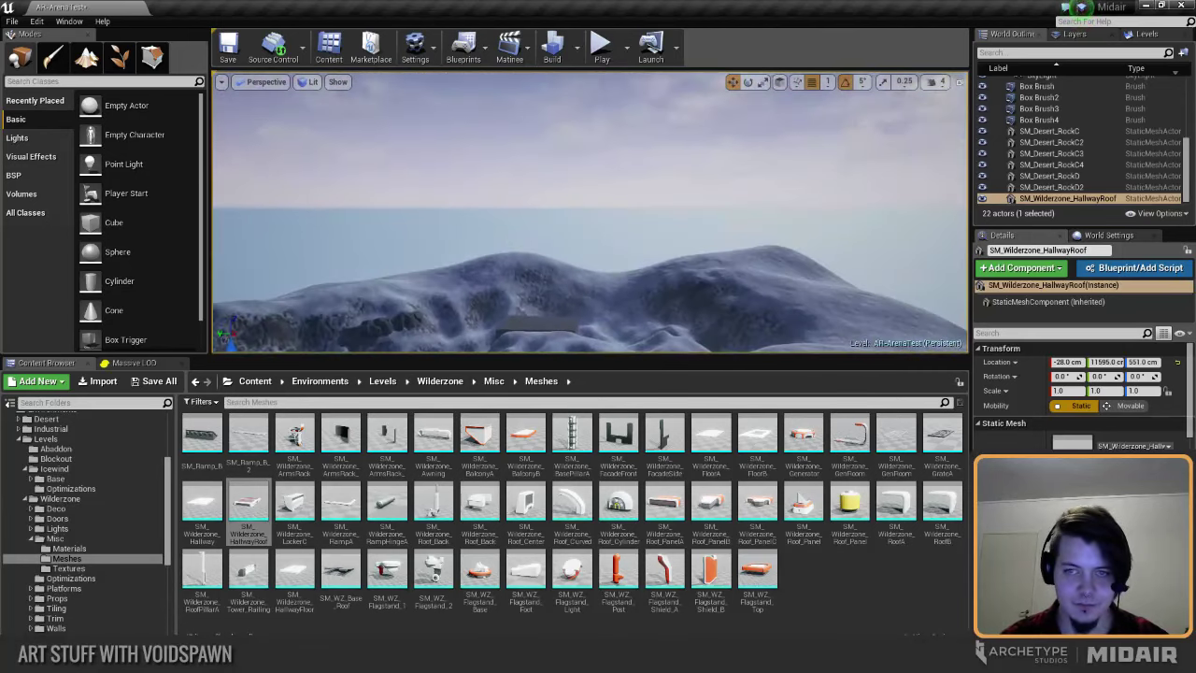
key(f)
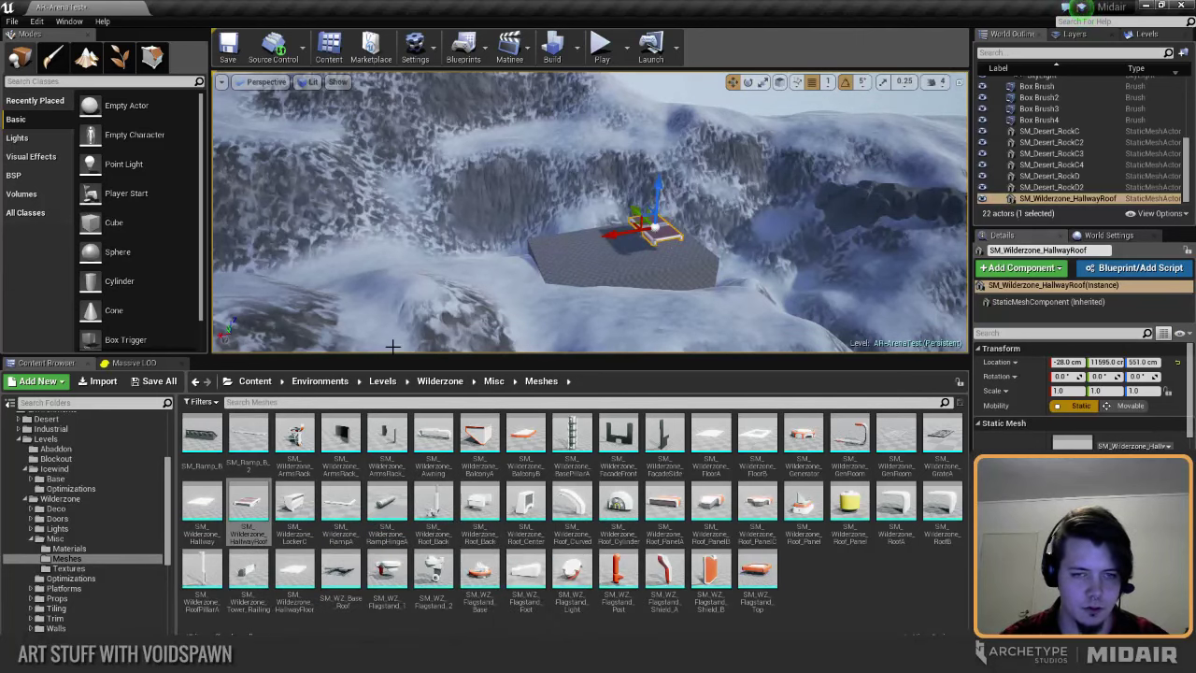
right_drag(464, 323, 521, 320)
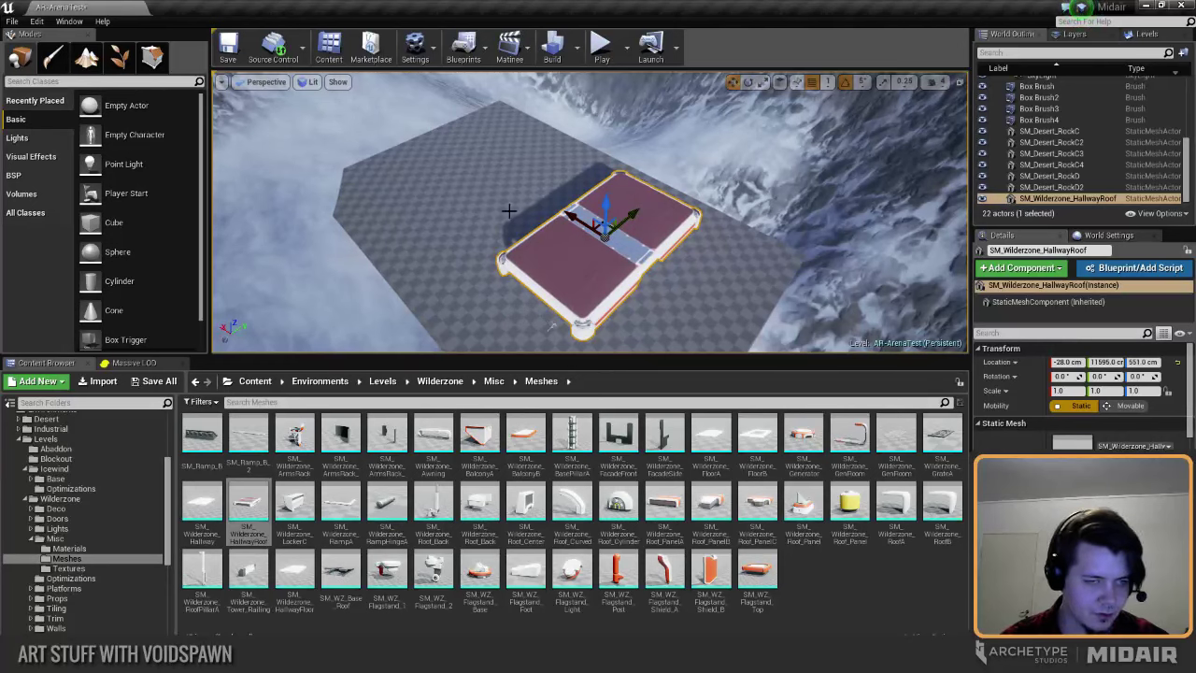
drag(592, 225, 539, 201)
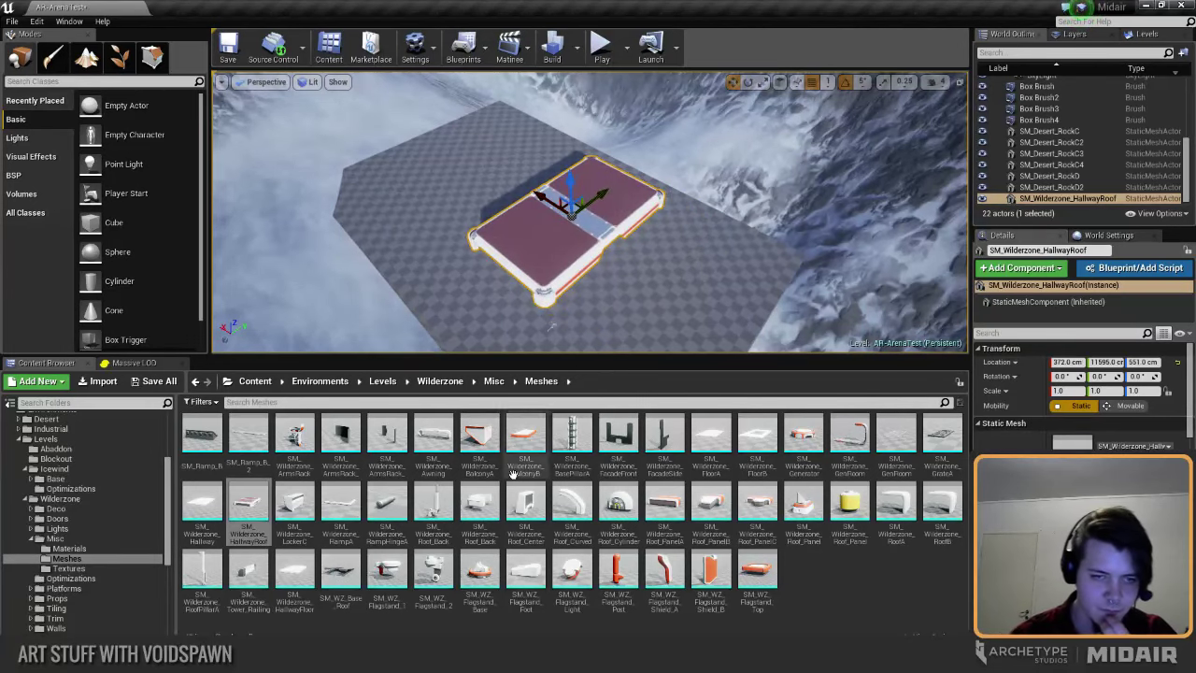
Step: Reduce the Content Browser's height slightly, deselect the hallway roof and save the level
drag(529, 358, 529, 382)
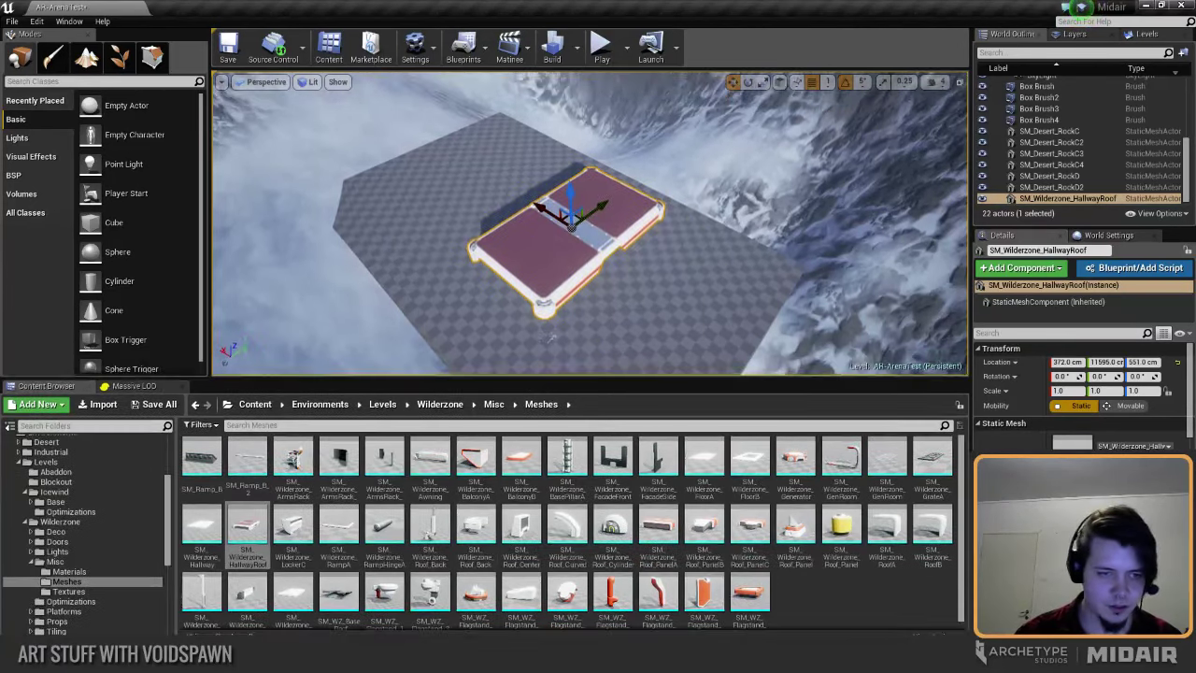
right_drag(397, 353, 440, 331)
key(Escape)
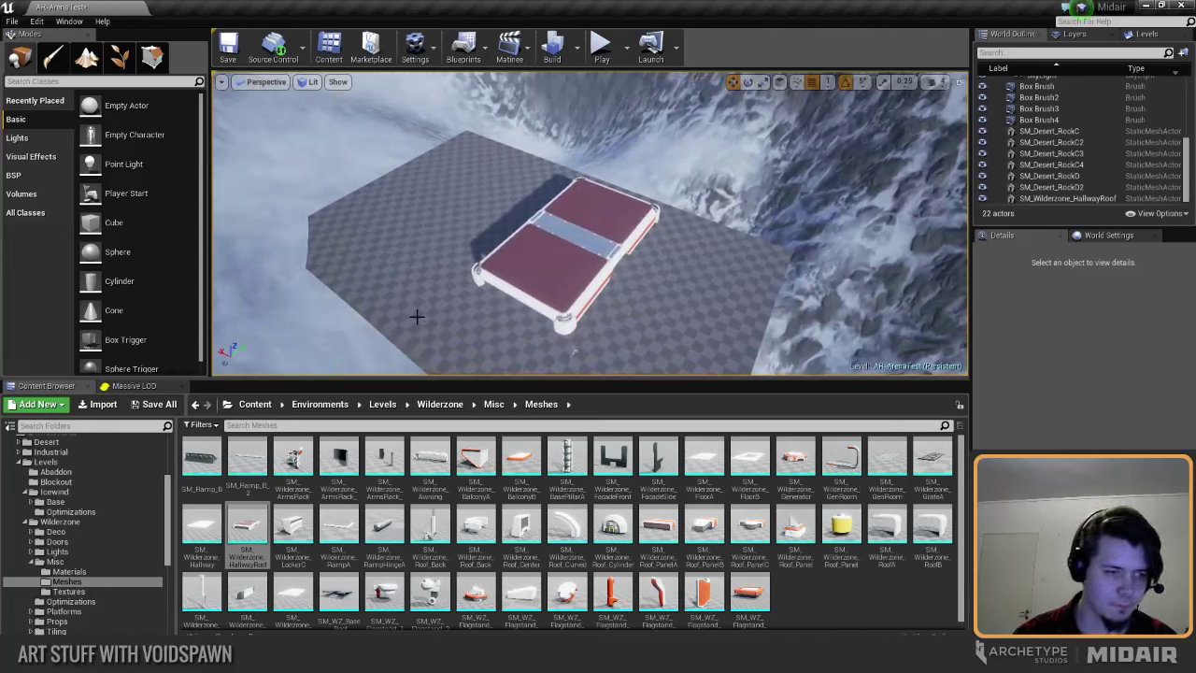
key(ctrl+s)
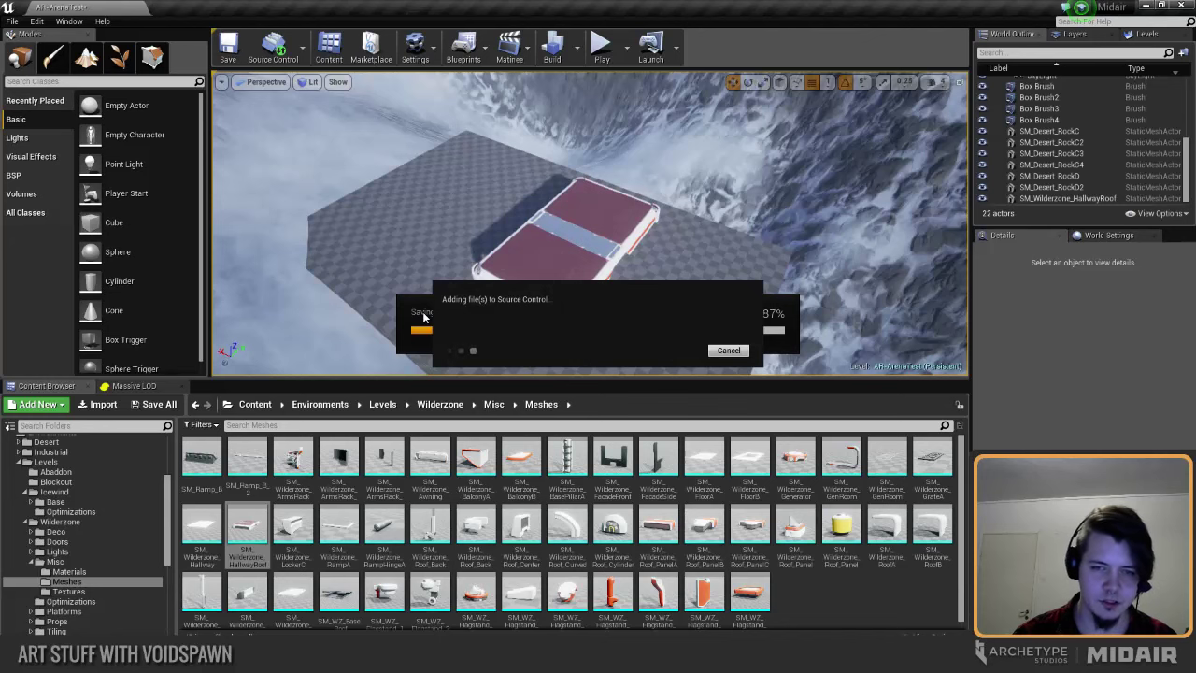
right_drag(422, 312, 521, 299)
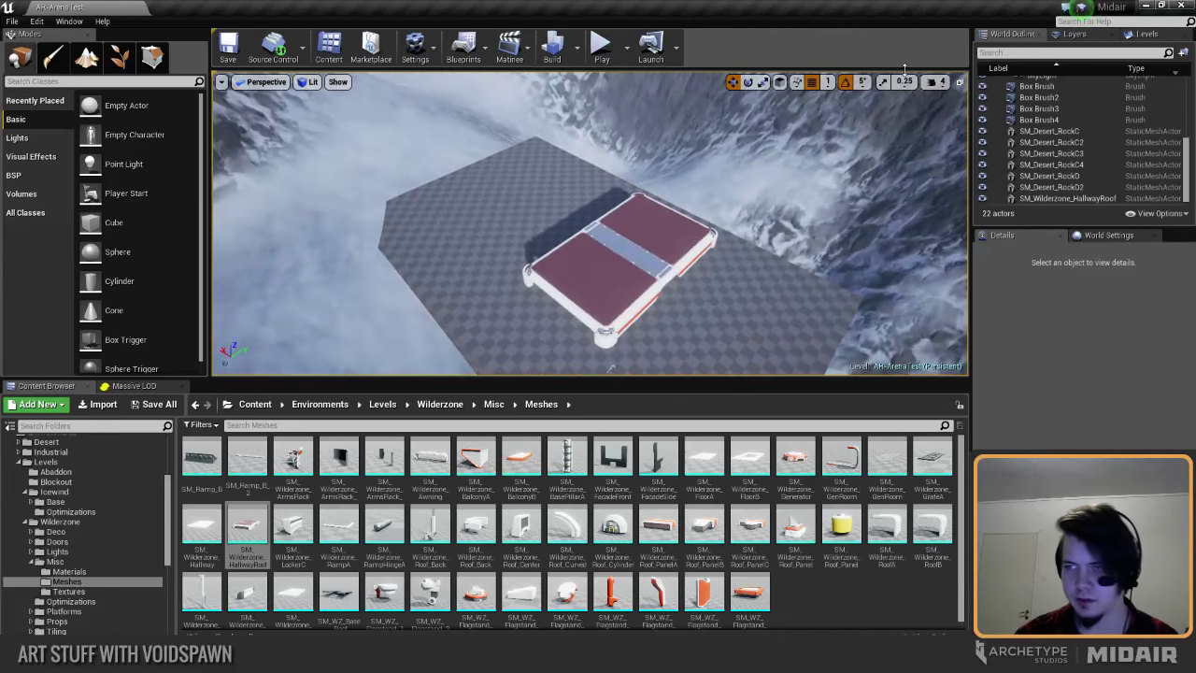
Step: Add the existing CTF-FoliageTest level from the Maps/Test folder to the map as a sublevel
click(1148, 35)
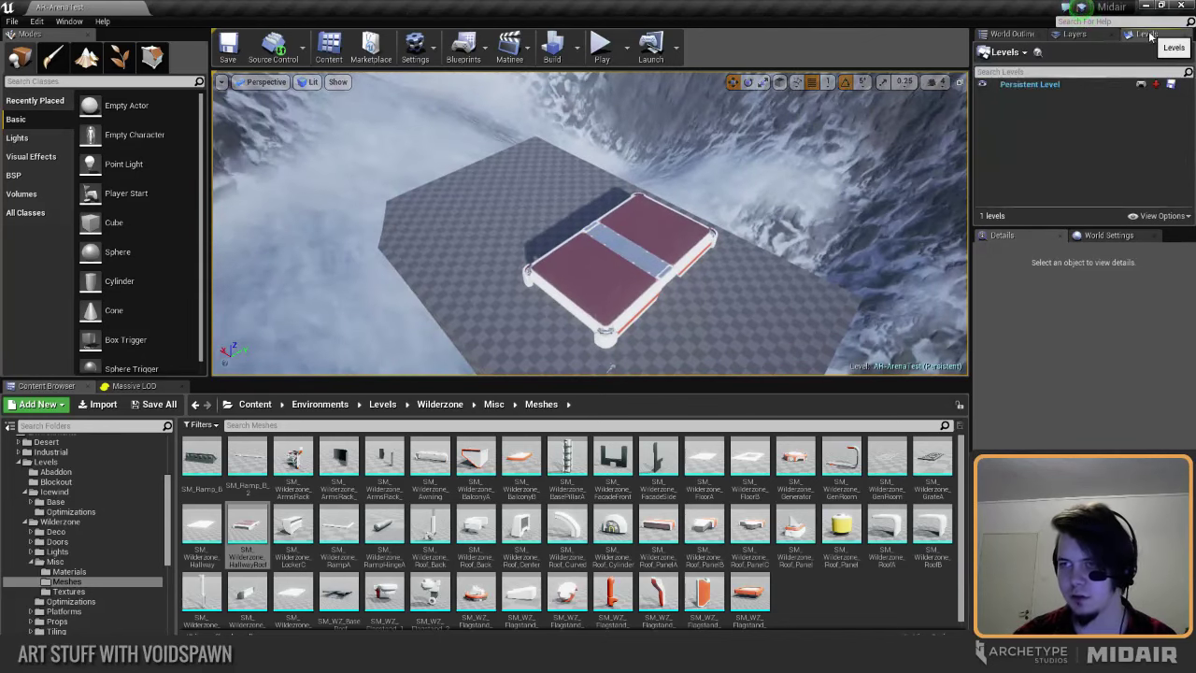
click(1022, 53)
click(1008, 113)
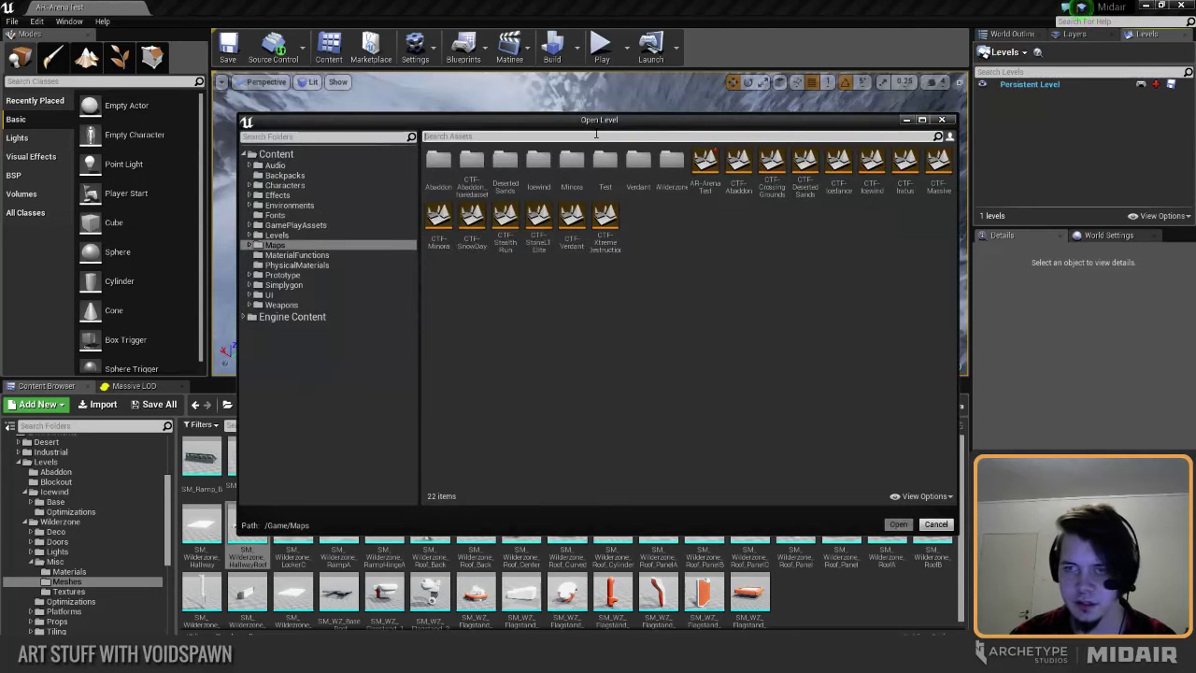
double_click(606, 167)
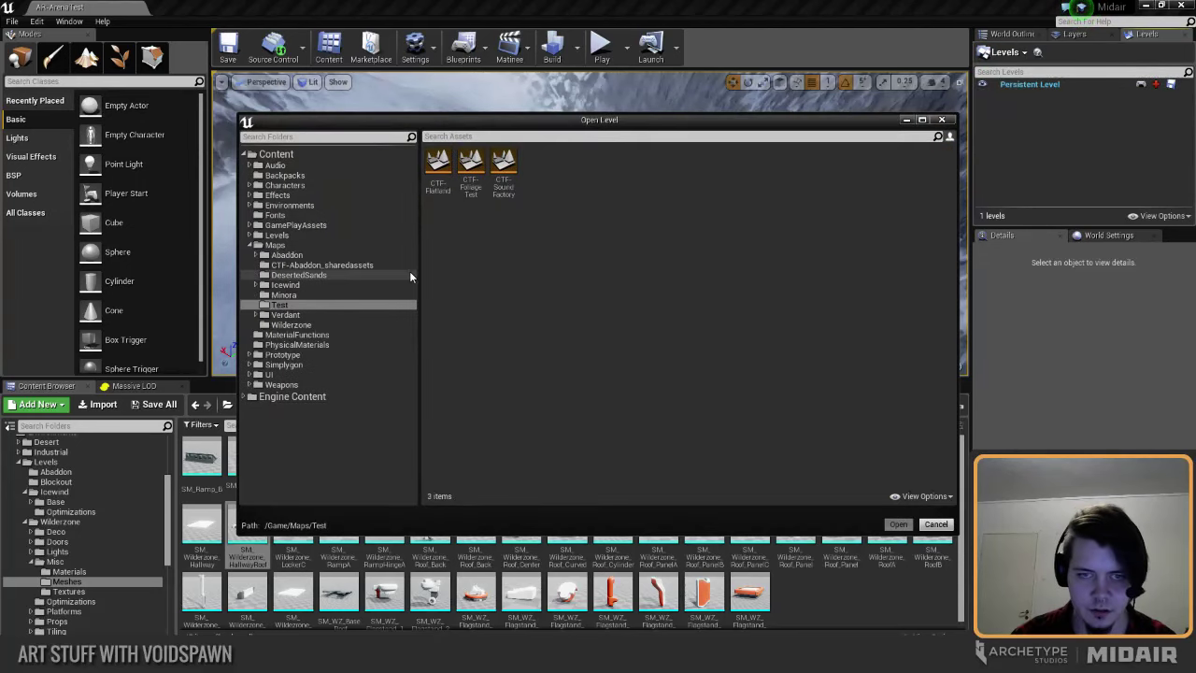
double_click(470, 168)
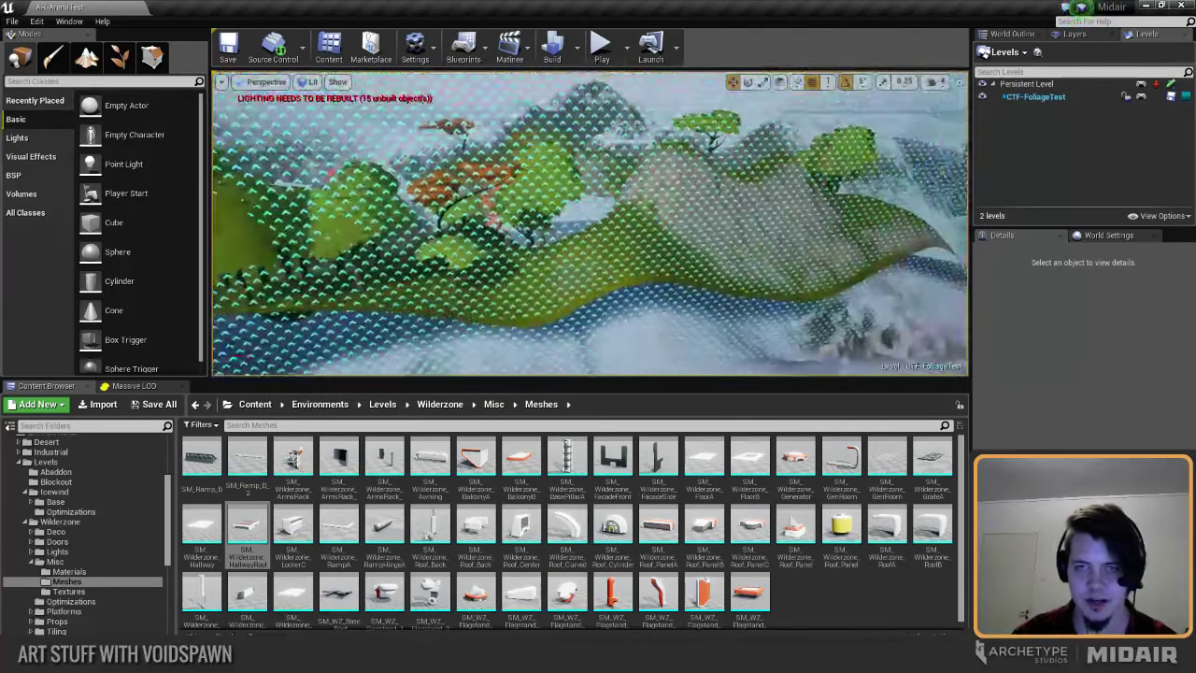
Step: Hide the persistent level and inspect the roofs of the red and blue Wilderzone hallway buildings in the foliage test level
right_drag(748, 219, 467, 215)
click(982, 84)
right_drag(916, 110, 772, 192)
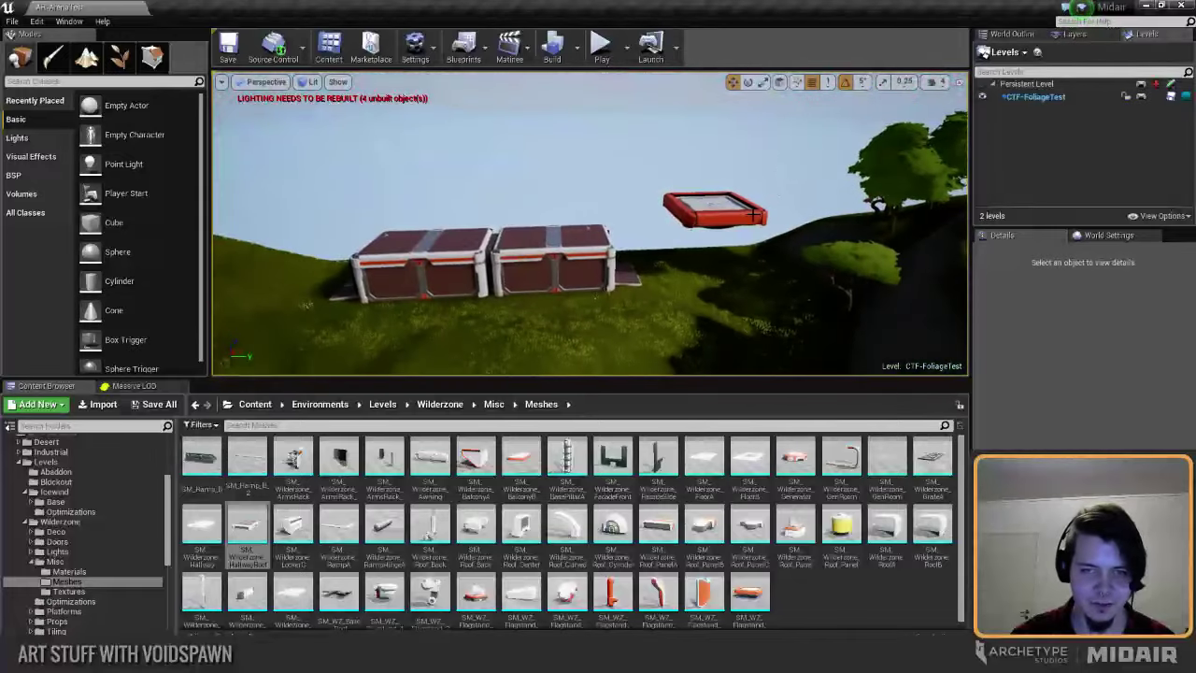
click(530, 258)
right_drag(530, 258, 608, 266)
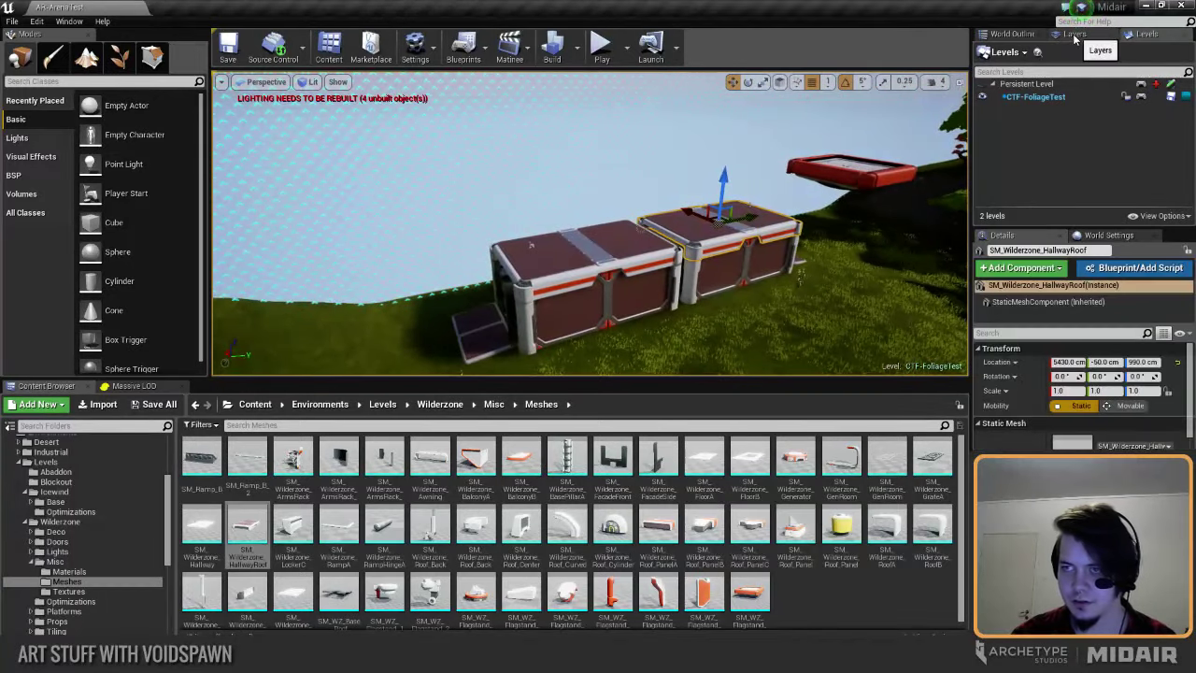
right_drag(802, 183, 802, 183)
click(1013, 33)
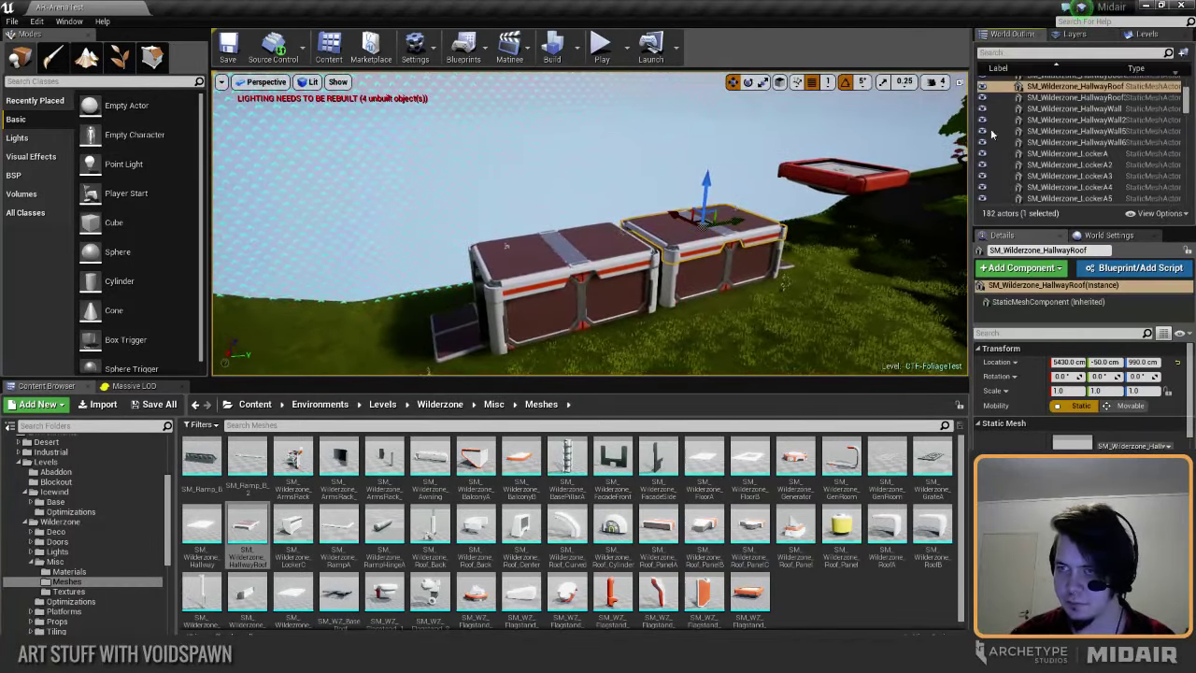
right_drag(739, 223, 882, 267)
click(552, 254)
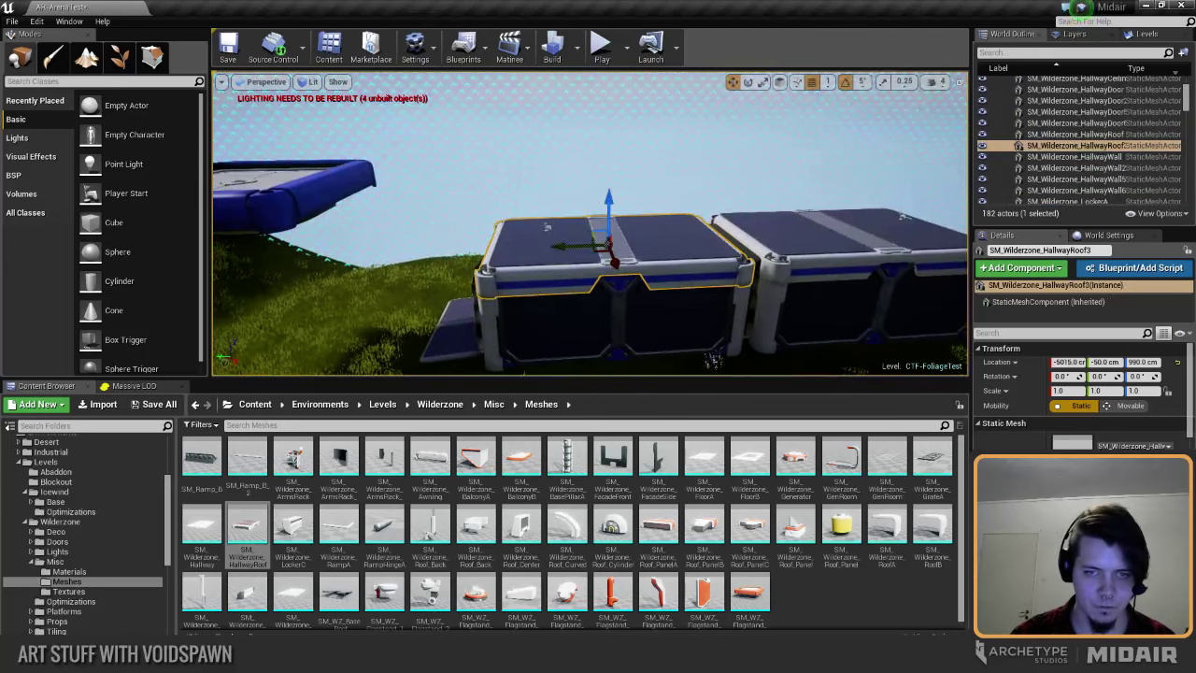
ctrl+click(578, 301)
right_drag(578, 301, 720, 324)
click(592, 274)
key(e)
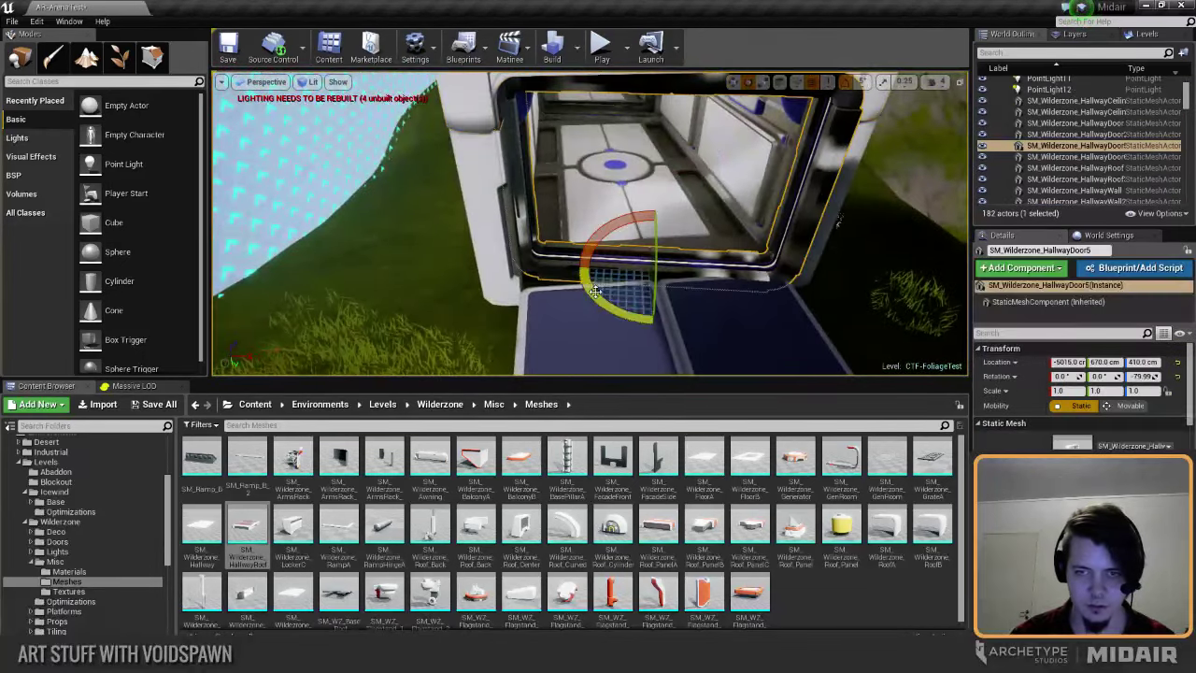
drag(610, 316, 613, 310)
right_drag(613, 311, 617, 243)
right_drag(769, 299, 809, 360)
right_drag(598, 271, 581, 313)
drag(534, 340, 504, 353)
right_drag(504, 354, 492, 366)
key(Escape)
Step: Select the blue hallway's entrance door frame, the outside pillars beside it and both ramps together
mouse_move(598, 299)
right_down()
mouse_move(579, 308)
mouse_move(590, 316)
right_up()
click(612, 260)
drag(609, 308, 654, 316)
right_drag(654, 316, 496, 202)
ctrl+click(536, 204)
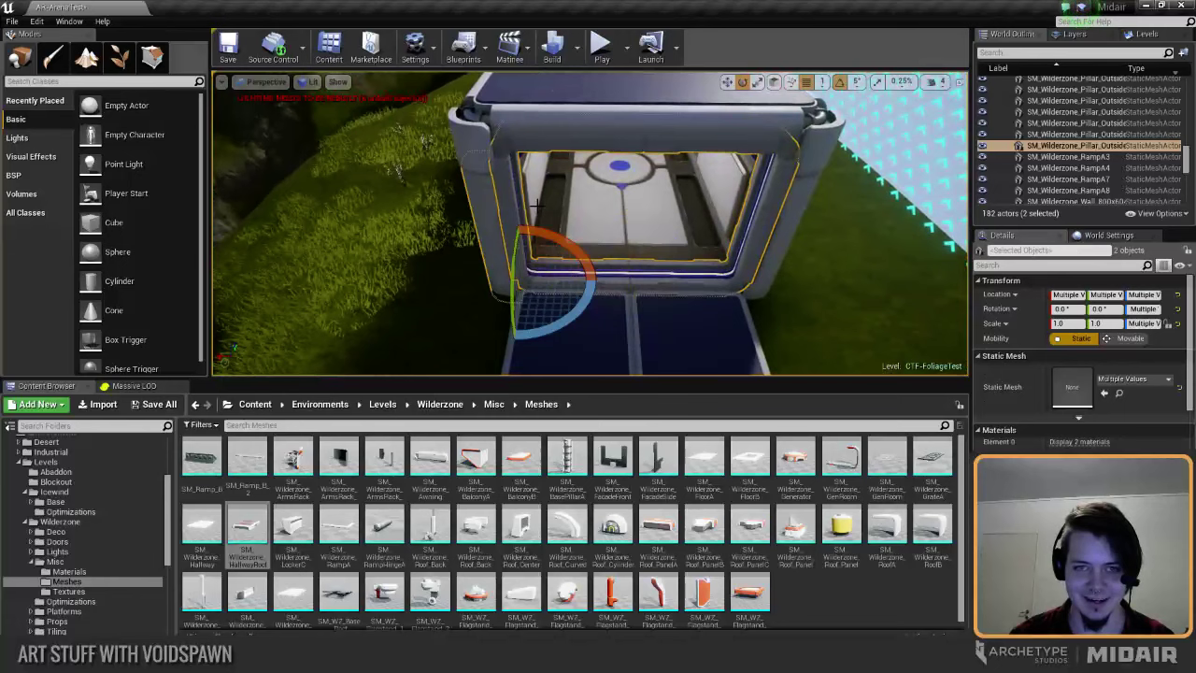
ctrl+click(800, 217)
ctrl+click(719, 232)
ctrl+click(602, 309)
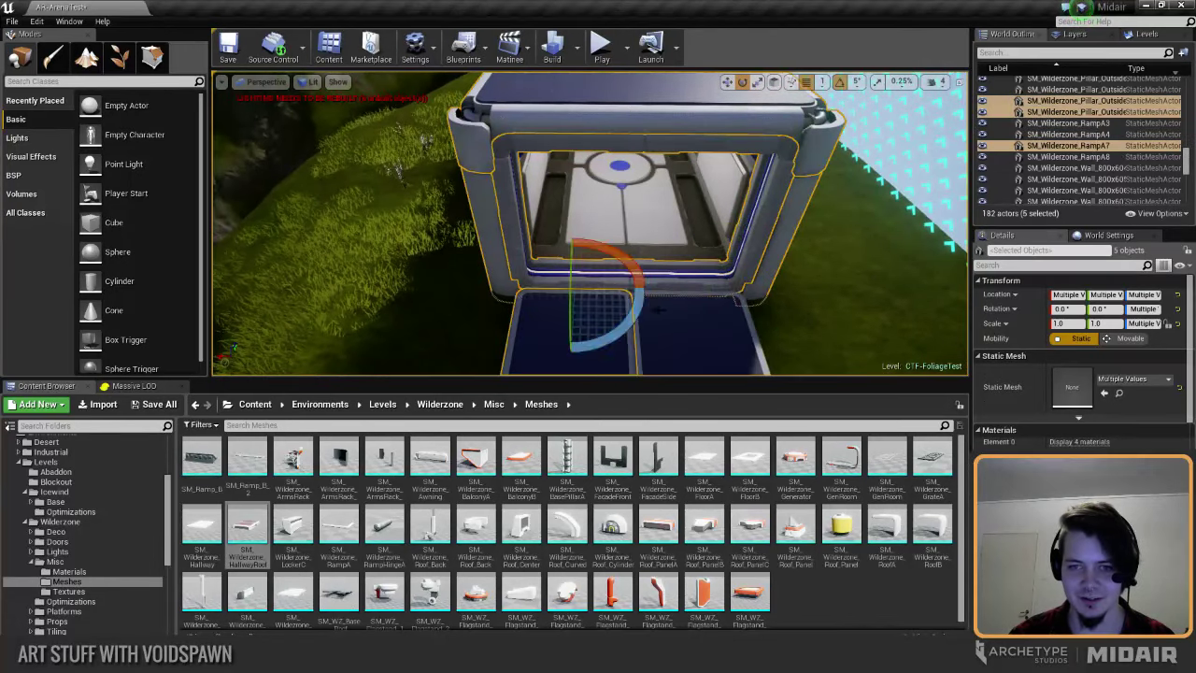
ctrl+click(654, 300)
Step: Add the blue hallway's outer walls and remaining outside pillars to the selection
right_drag(653, 299, 607, 295)
ctrl+click(617, 284)
ctrl+click(678, 249)
right_drag(655, 248, 762, 248)
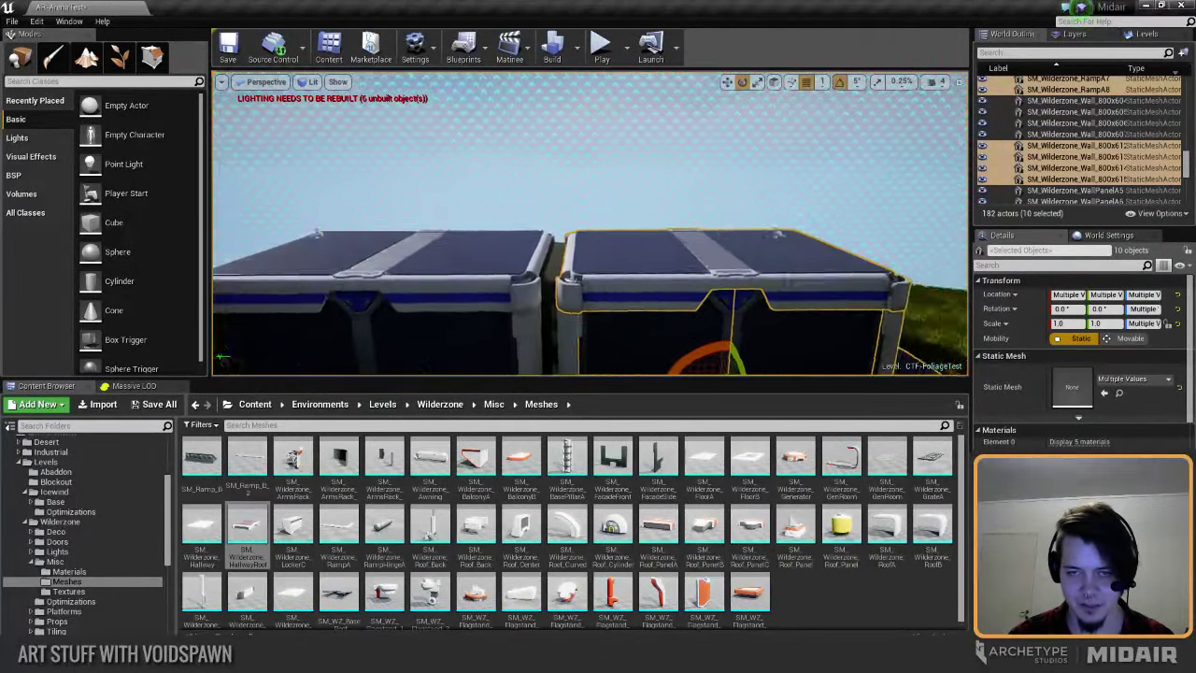
right_drag(655, 243, 663, 299)
ctrl+click(628, 254)
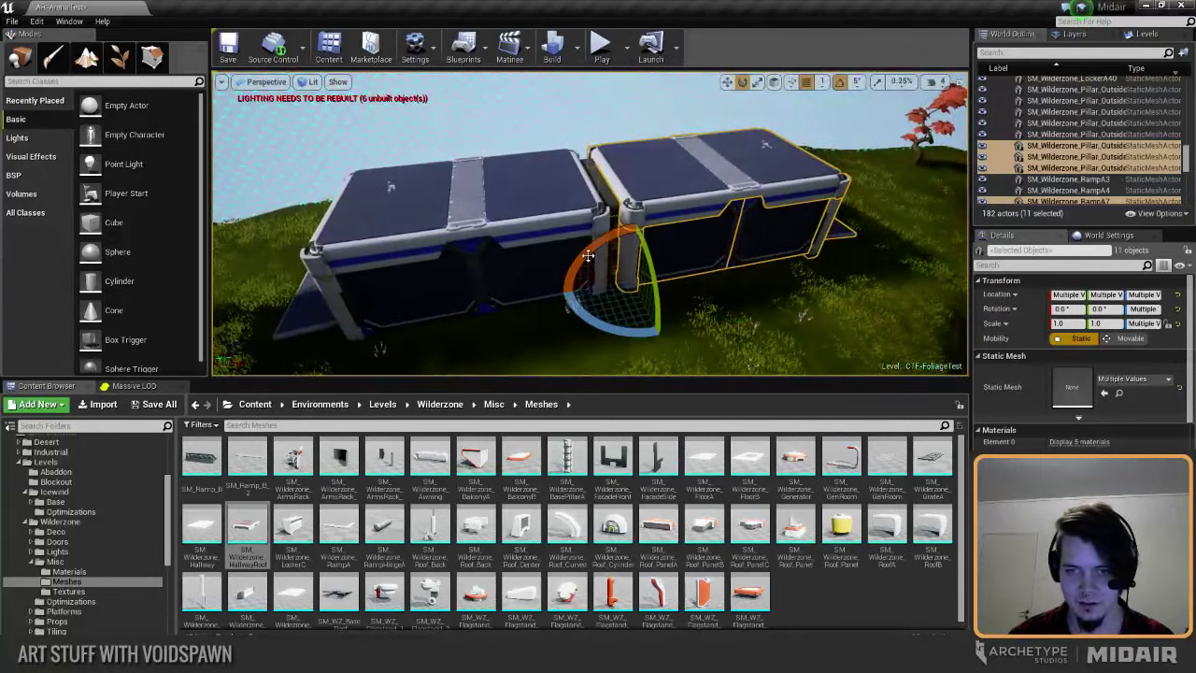
right_drag(628, 254, 644, 201)
right_drag(713, 254, 593, 319)
key(w)
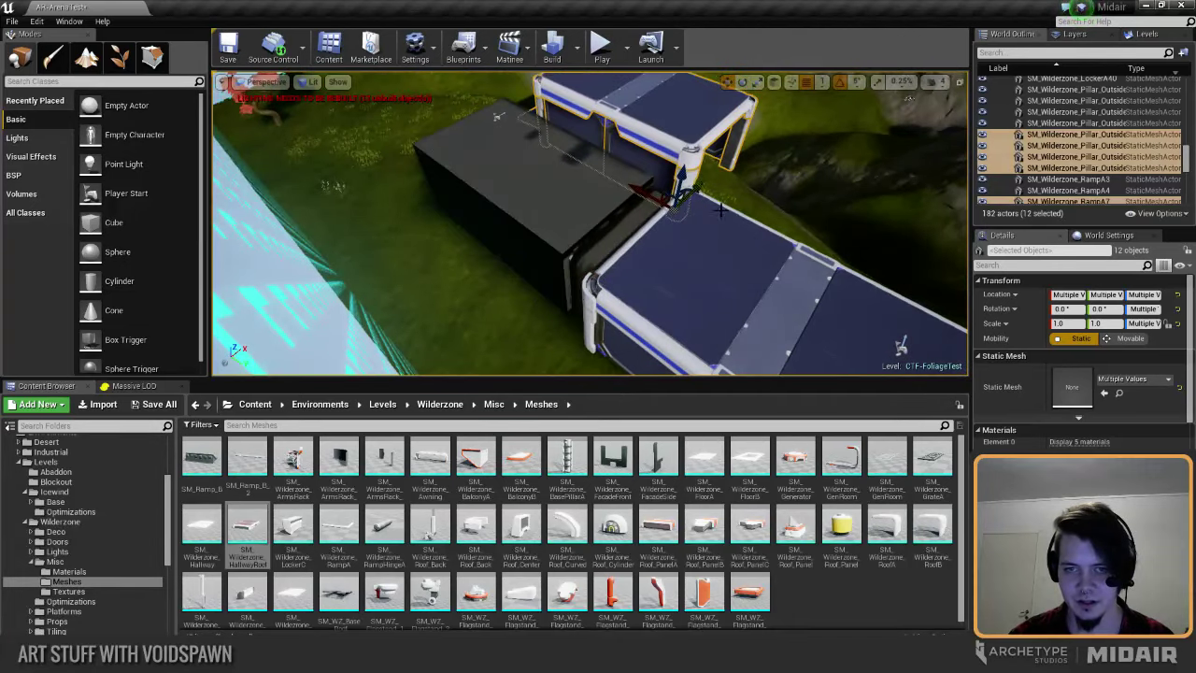
Step: Add the hallway's floor and the wall panels and lockers along one interior side to the selection
right_drag(720, 211, 651, 258)
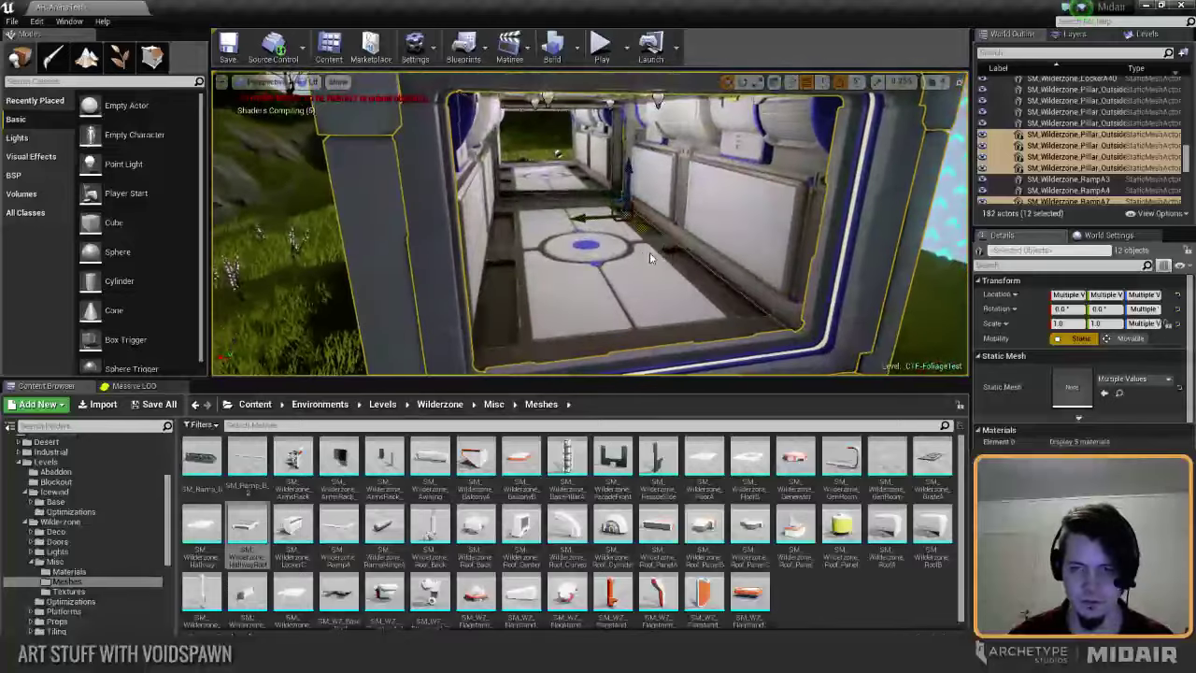
ctrl+click(651, 259)
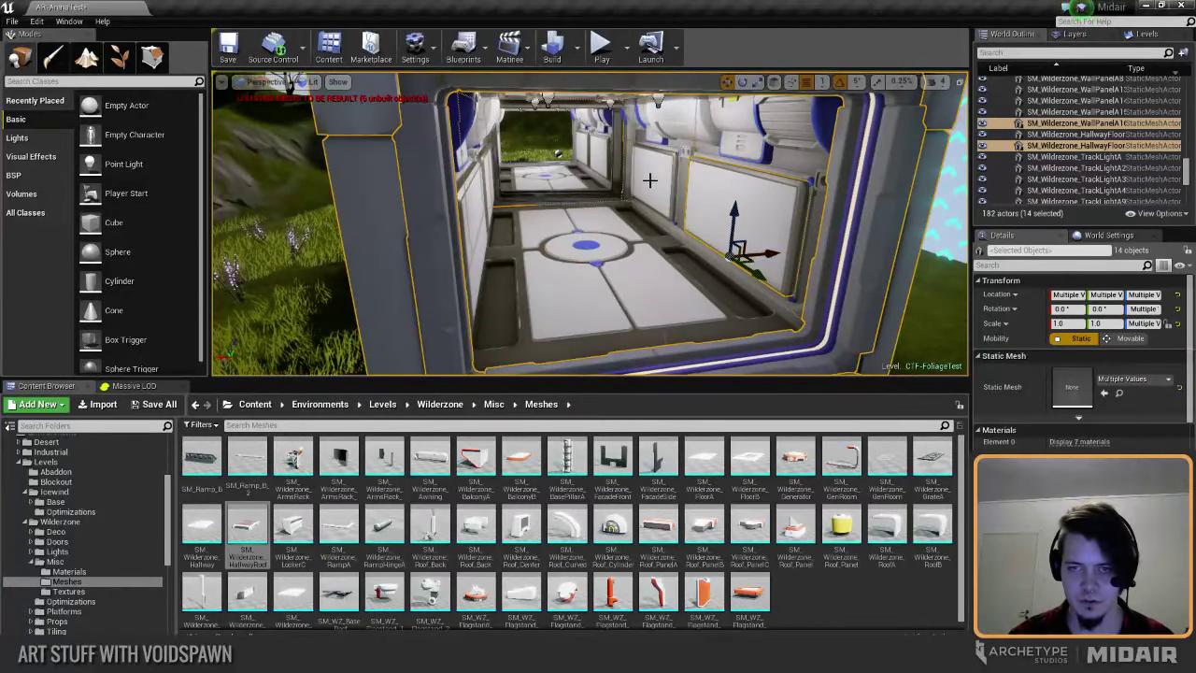
ctrl+click(688, 128)
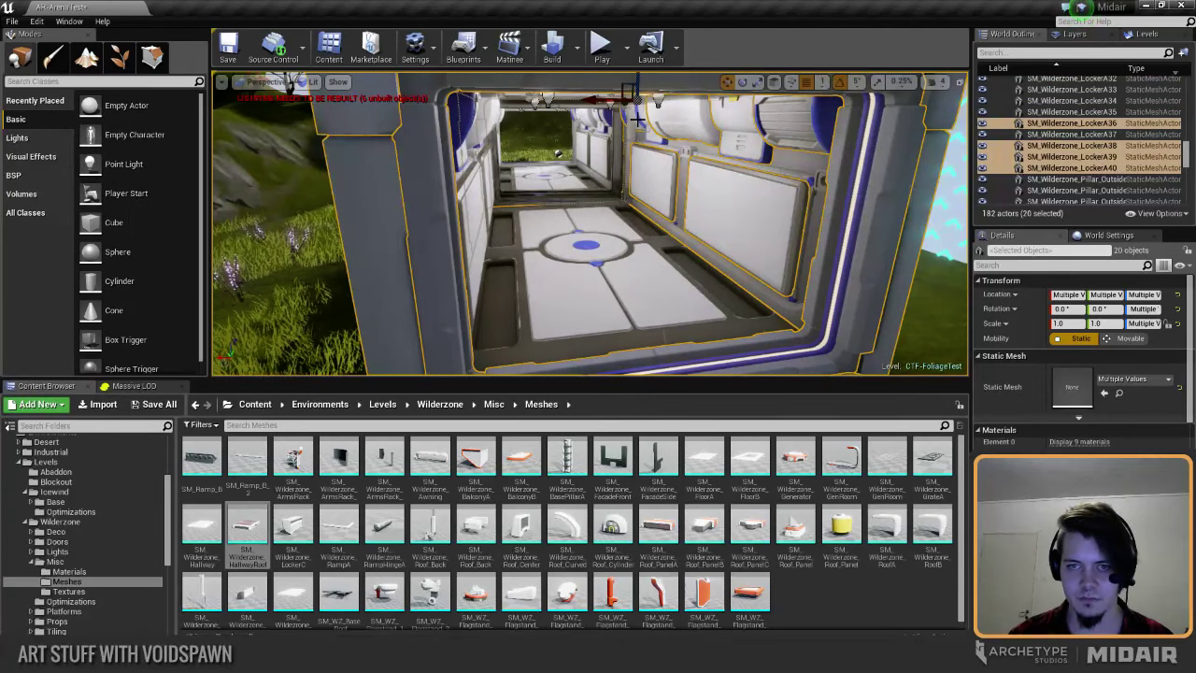
Step: Add the lockers and wall panels along the opposite interior side of the hallway to the selection
right_drag(642, 117, 598, 116)
ctrl+click(608, 145)
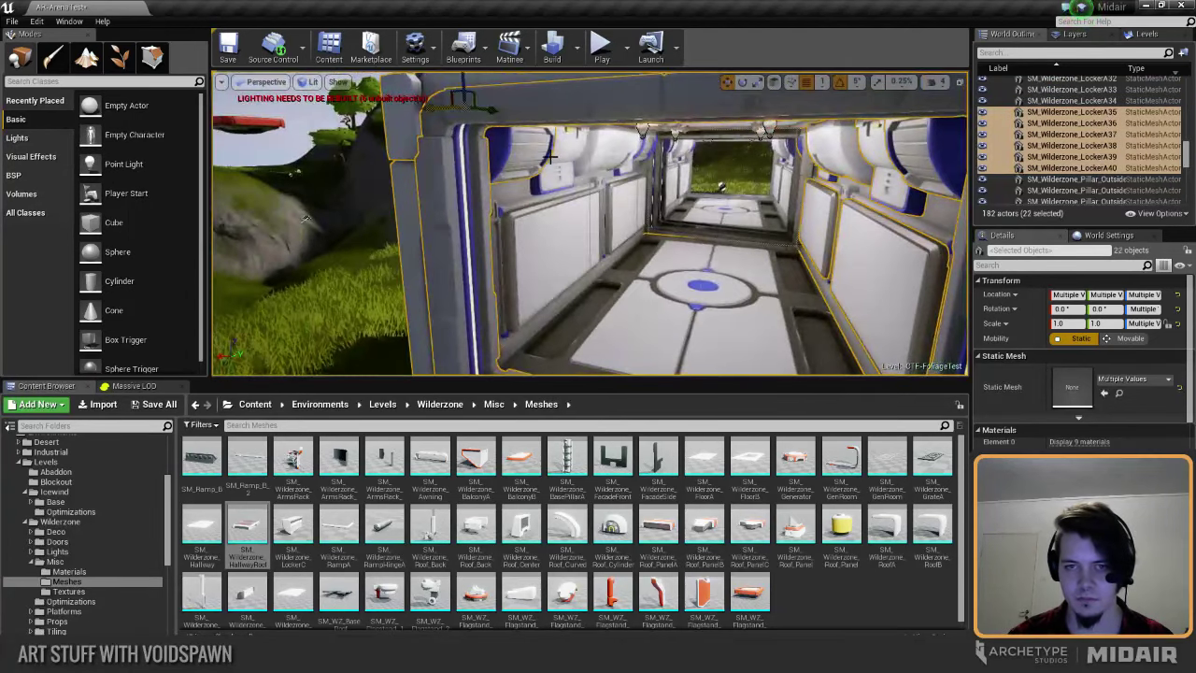
ctrl+click(533, 157)
ctrl+click(517, 204)
ctrl+click(584, 189)
ctrl+click(623, 211)
ctrl+click(566, 160)
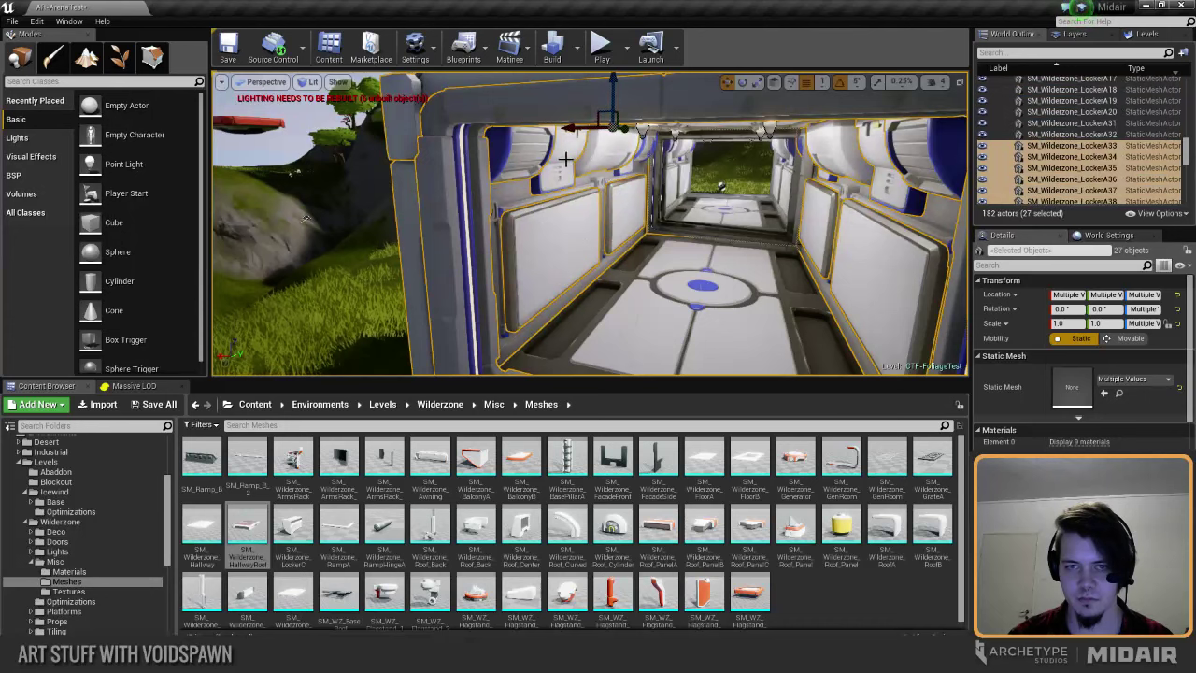
key(w)
Step: Add the four track lights on the hallway's ceiling to the selection
mouse_move(635, 164)
right_down()
mouse_move(604, 165)
mouse_move(641, 157)
right_up()
ctrl+click(629, 169)
ctrl+click(557, 120)
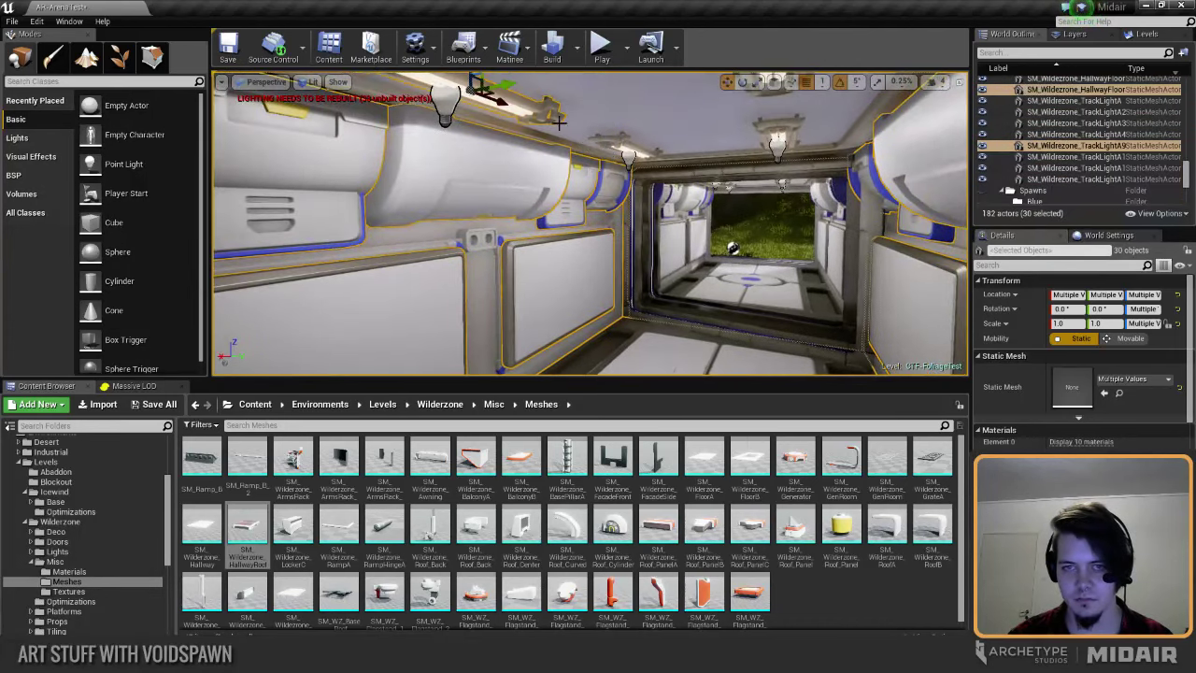
right_drag(778, 126, 712, 171)
ctrl+click(712, 171)
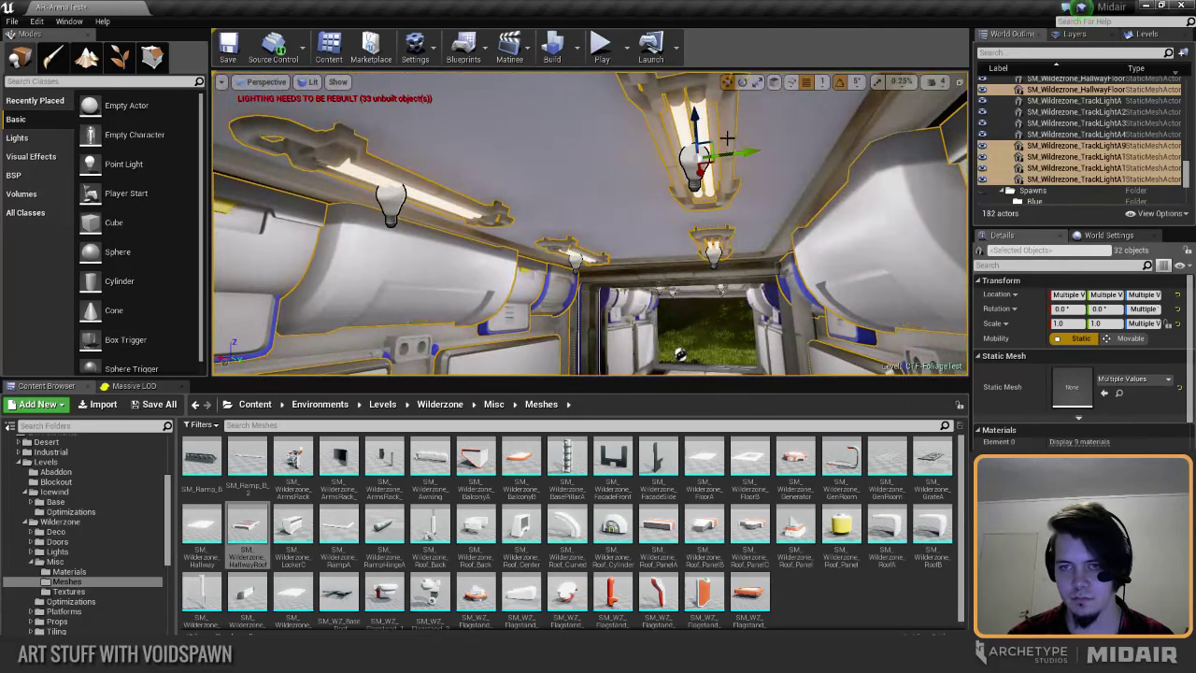
Step: Shift the selected hallway pieces aside to check for missing parts and undo the move
key(s)
right_drag(409, 211, 716, 267)
drag(678, 179, 465, 185)
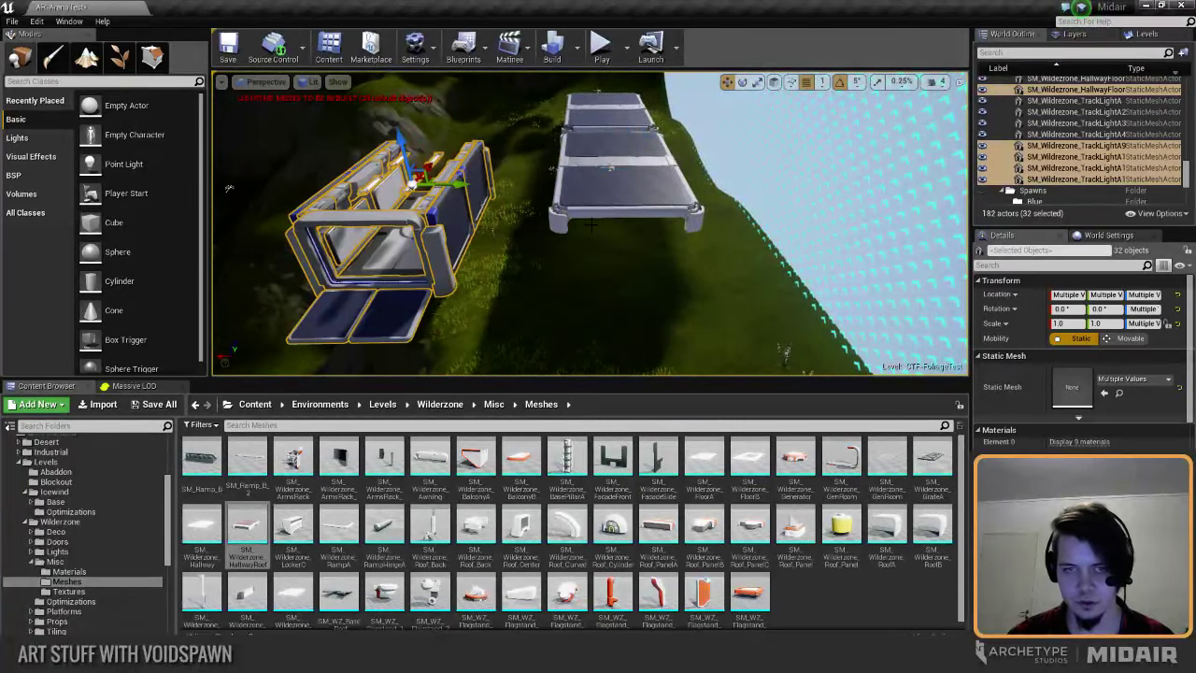
key(ctrl+z)
Step: Try to complete the selection with the roof and ceiling, shift the pieces aside again and undo the move
ctrl+click(649, 201)
drag(609, 175, 374, 181)
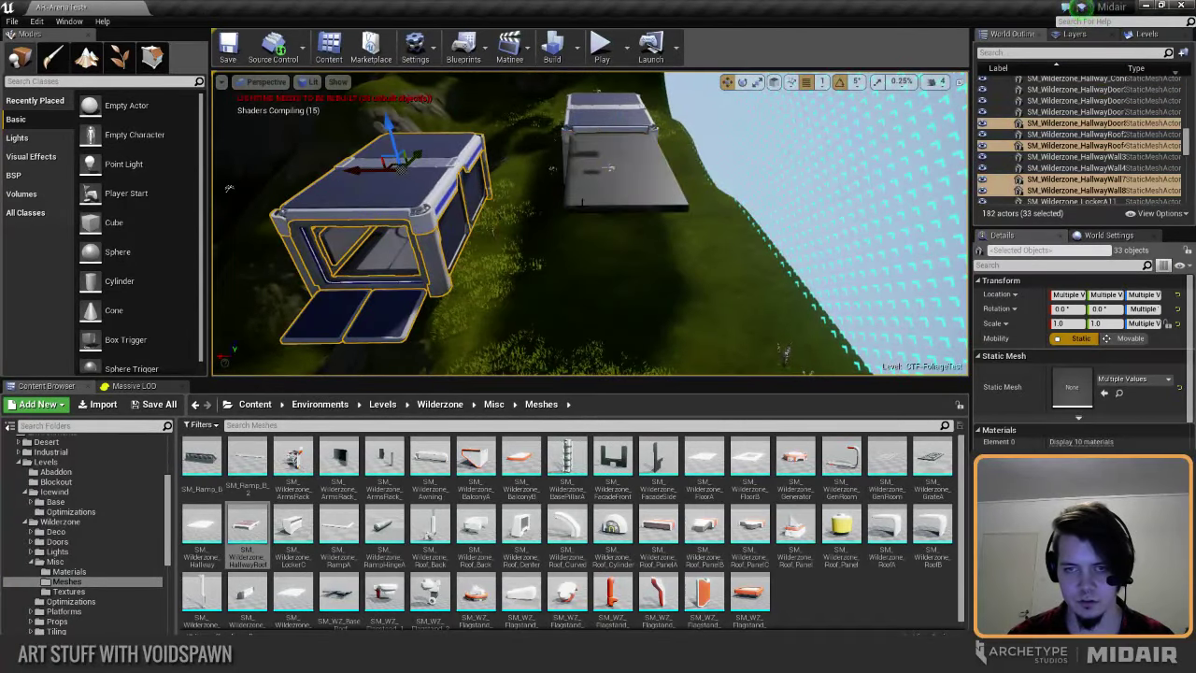
key(a)
right_drag(582, 203, 589, 173)
key(w)
ctrl+click(581, 112)
key(s)
drag(630, 189, 481, 184)
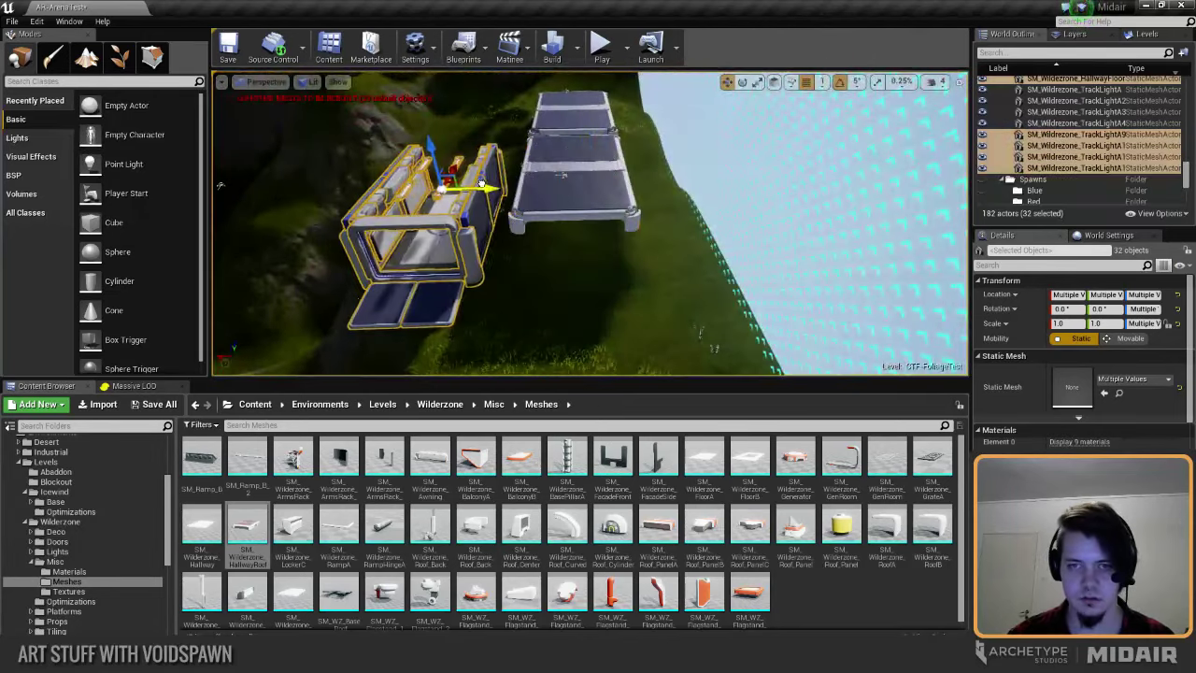
key(ctrl+z)
Step: Add the roof and the ceiling to the selection and move the hallway section away from its original spot
ctrl+click(568, 210)
drag(555, 175, 368, 176)
key(a)
right_drag(402, 194, 420, 74)
key(w)
ctrl+click(639, 179)
right_drag(639, 178, 609, 277)
key(s)
drag(538, 175, 337, 170)
right_drag(408, 187, 346, 149)
Step: Move the selected hallway pieces into a new World Outliner folder named temp
right_click(1051, 148)
mouse_move(1095, 440)
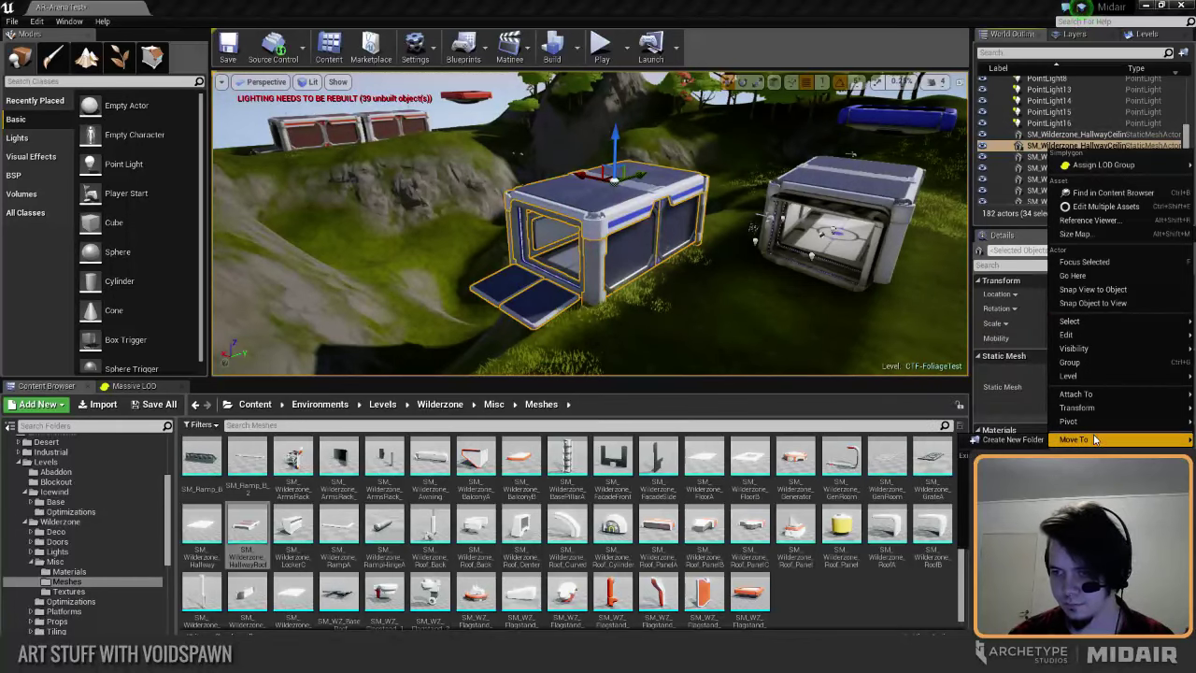
click(1011, 440)
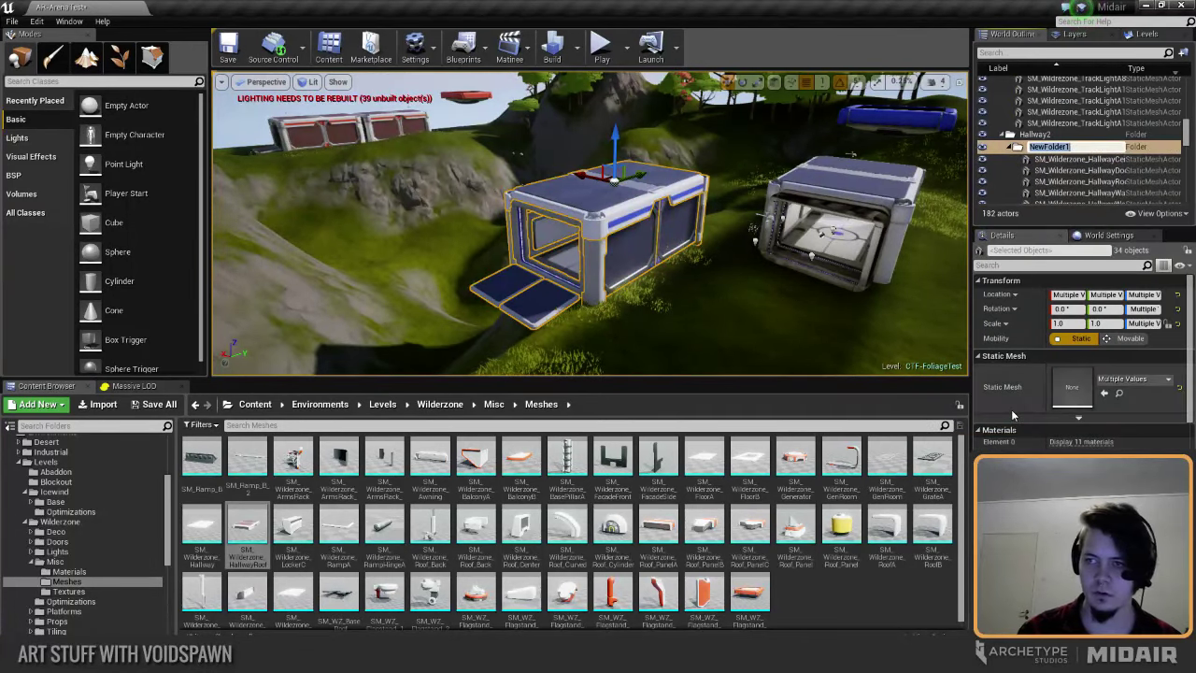
text(temp)
key(Return)
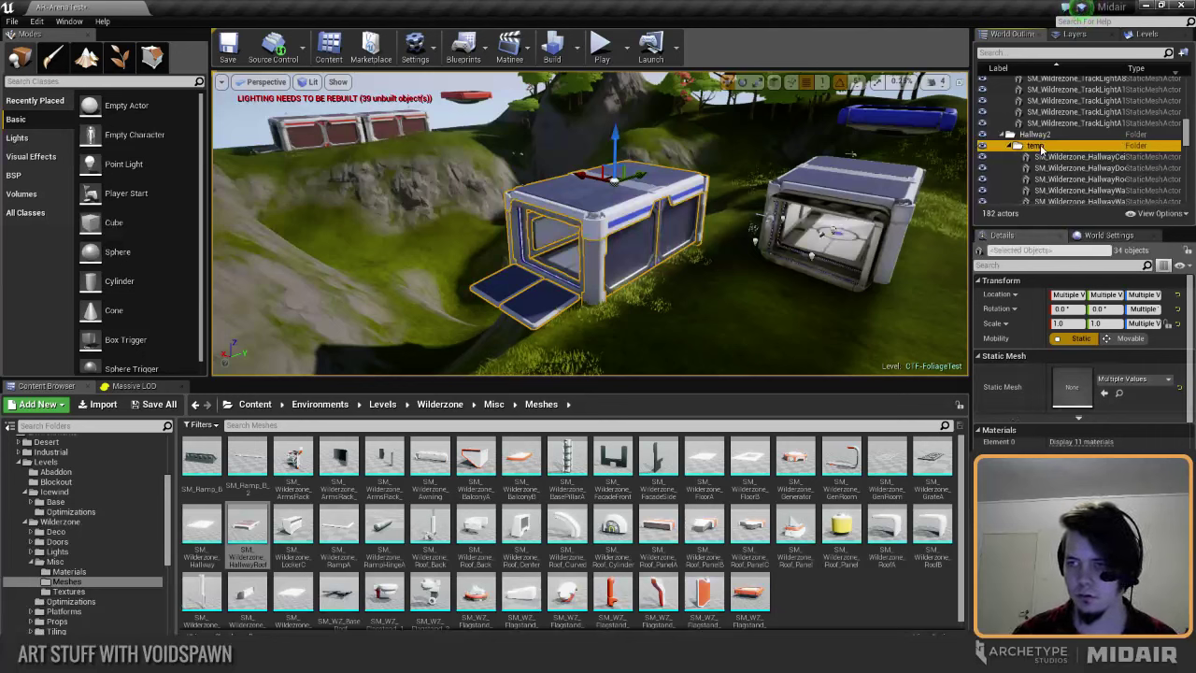
Step: Show the persistent level again and move the selected hallway actors into it
click(1142, 35)
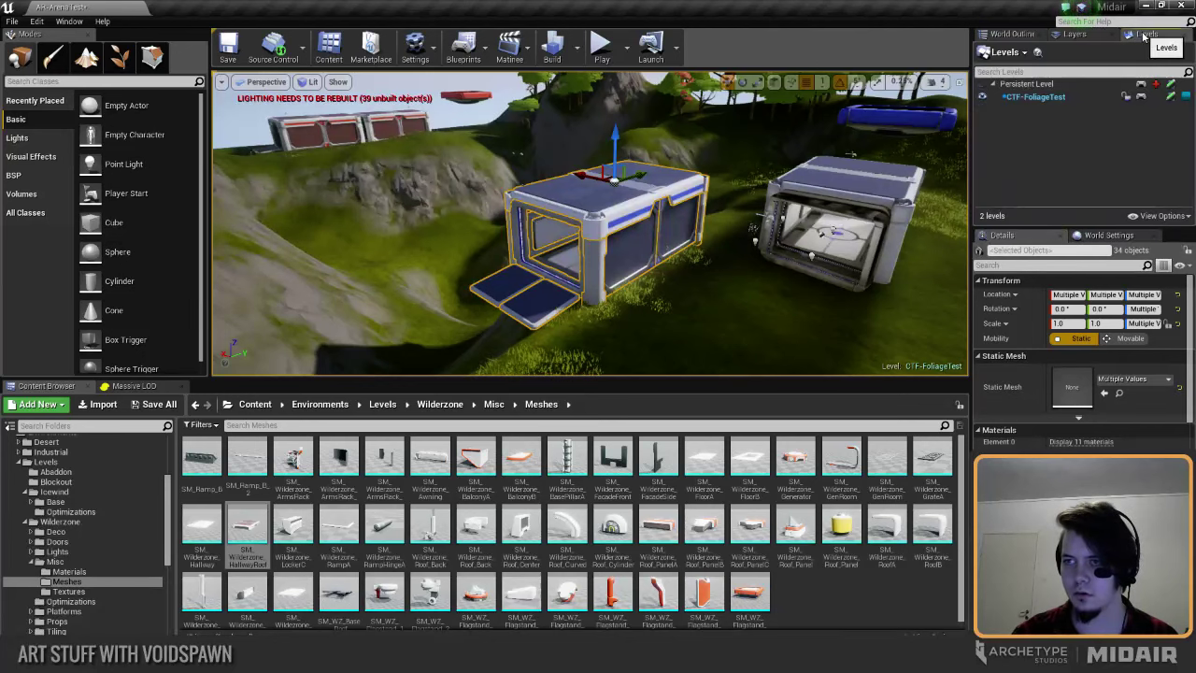
click(982, 85)
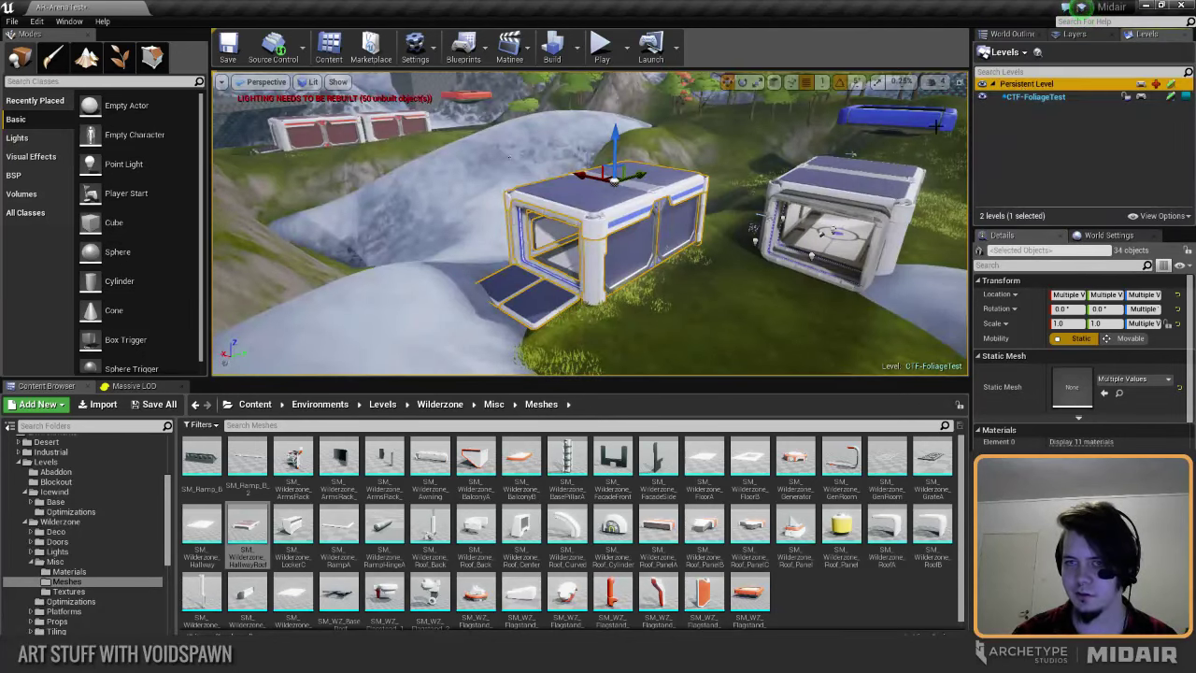
right_click(1026, 93)
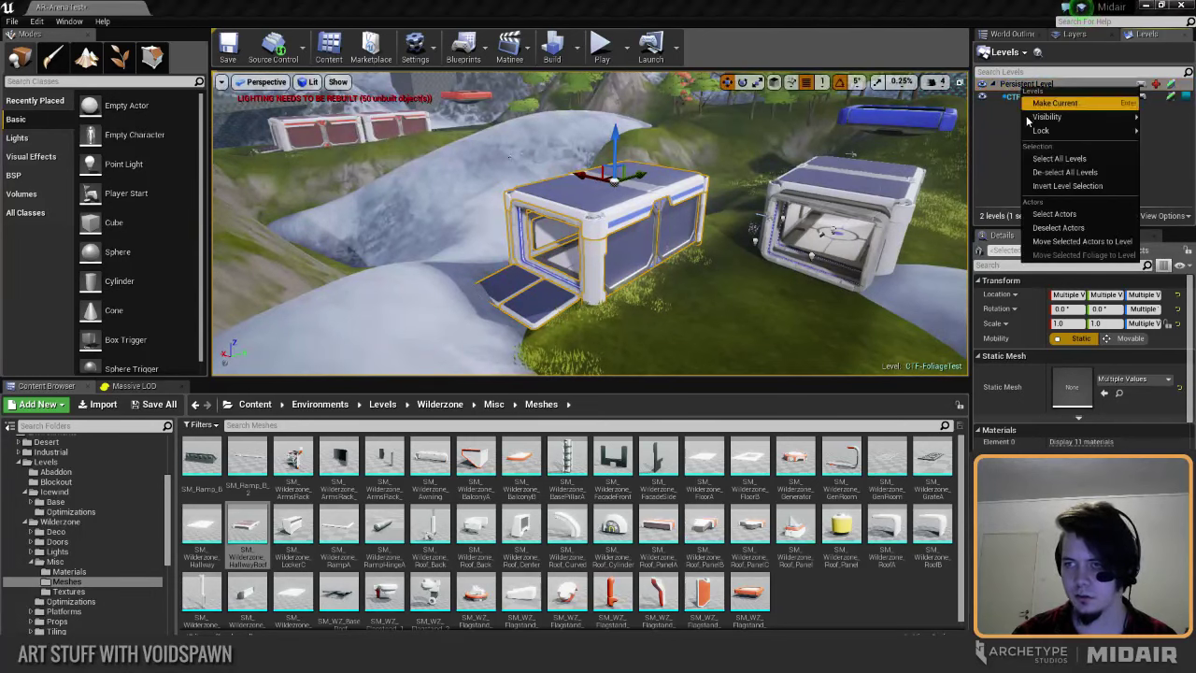
click(1084, 243)
Step: Hide the CTF-FoliageTest sublevel and remove it from the map
click(982, 97)
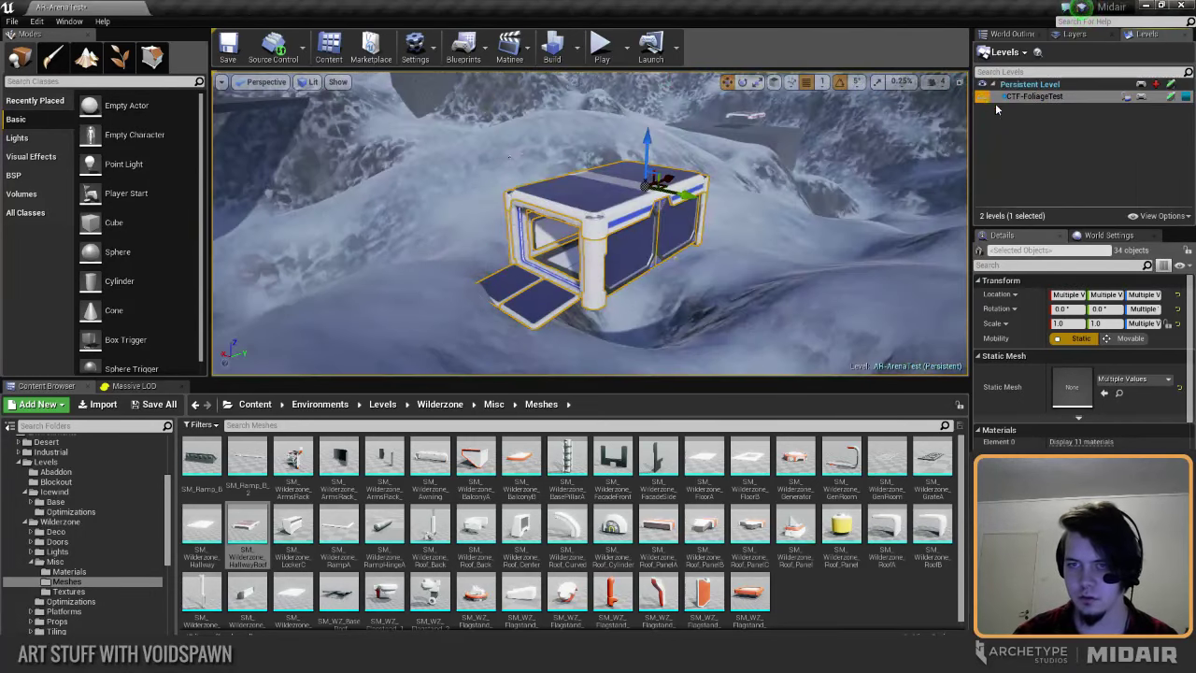
right_click(1038, 98)
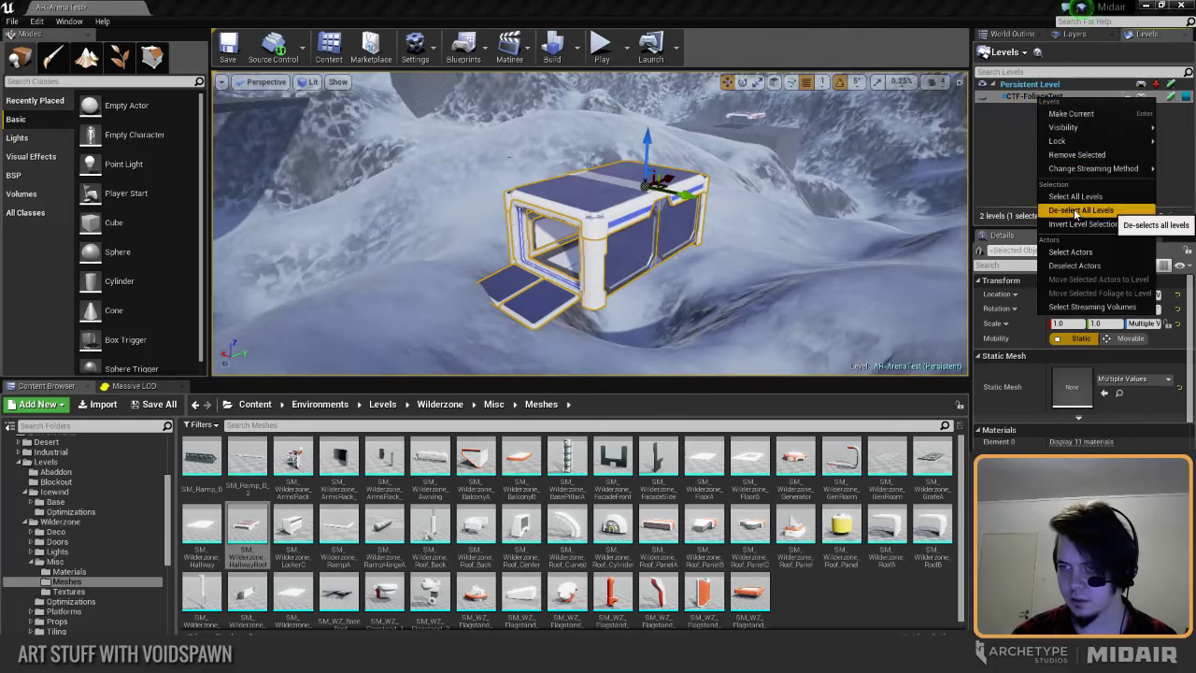
click(1080, 155)
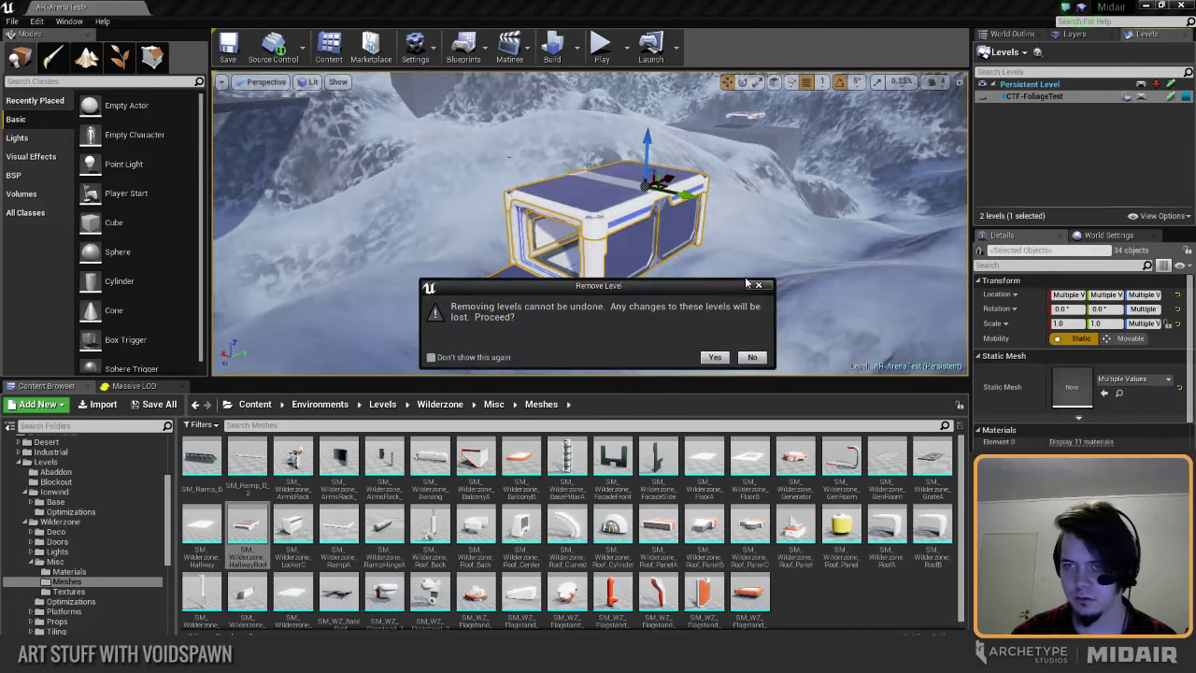
click(718, 360)
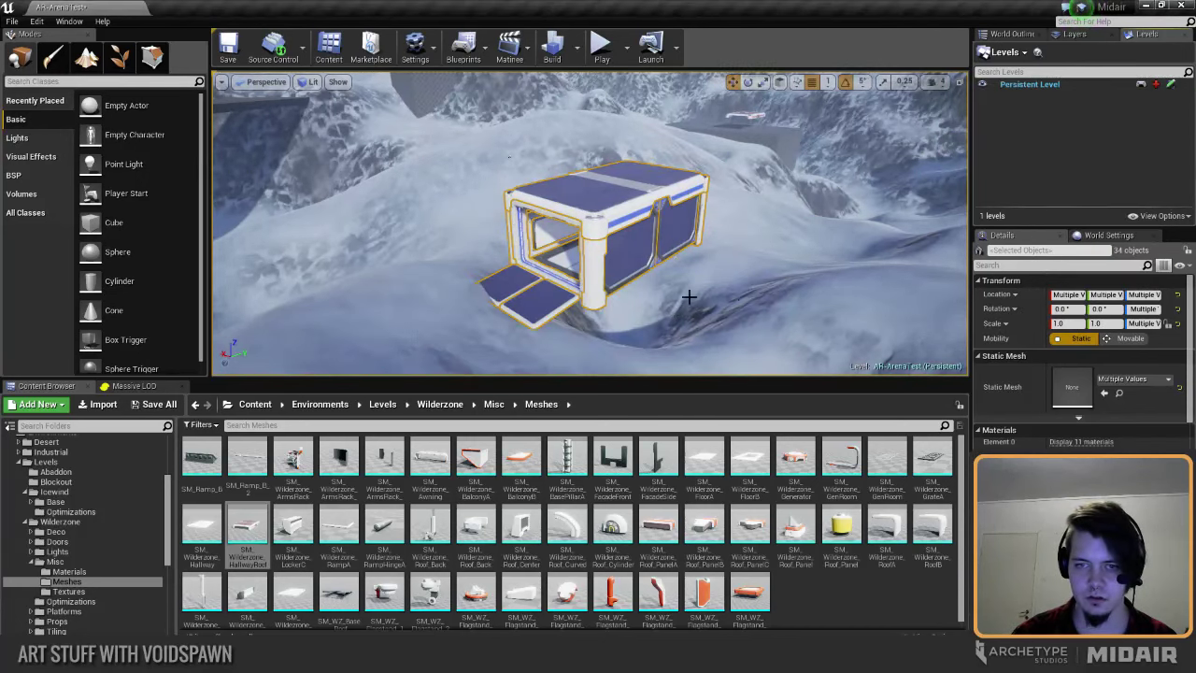
Step: Delete the two ramps in front of the copied hallway's entrance
right_drag(690, 297, 714, 308)
click(713, 247)
key(Escape)
click(632, 352)
ctrl+click(748, 317)
key(Delete)
Step: Duplicate the hallway's door frame and place the copy across the opposite open end, at about Y -1028 cm
click(663, 270)
key(Escape)
click(696, 290)
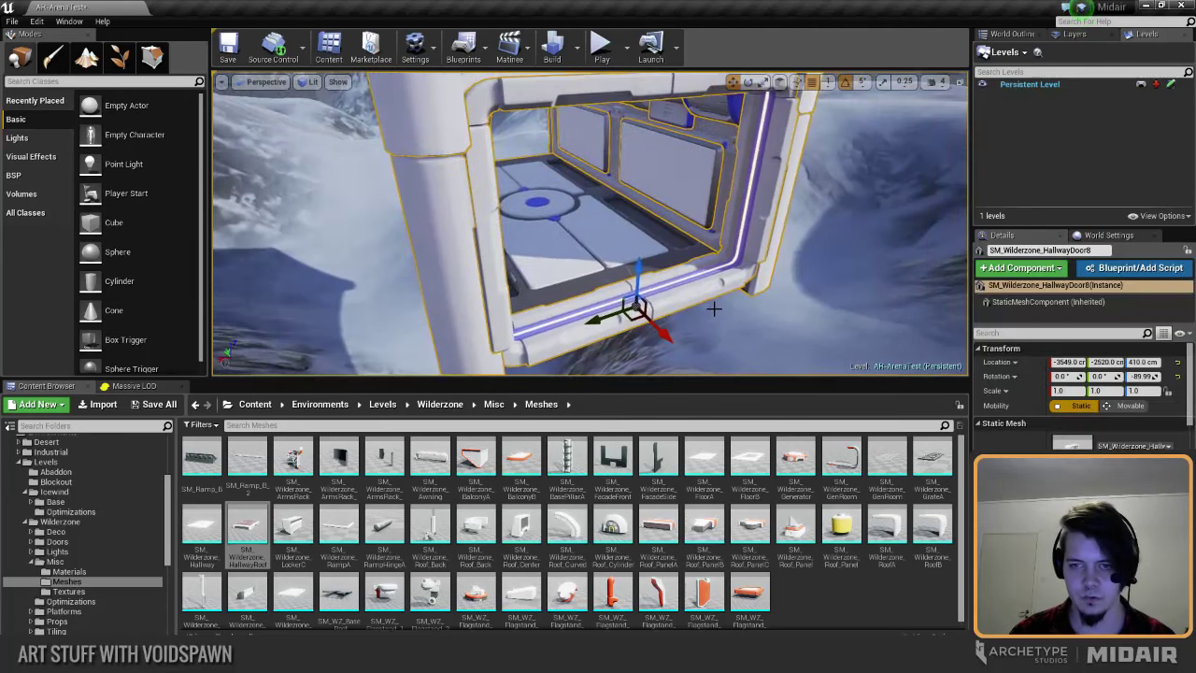
alt+drag(666, 336, 531, 204)
right_drag(531, 204, 393, 159)
key(f)
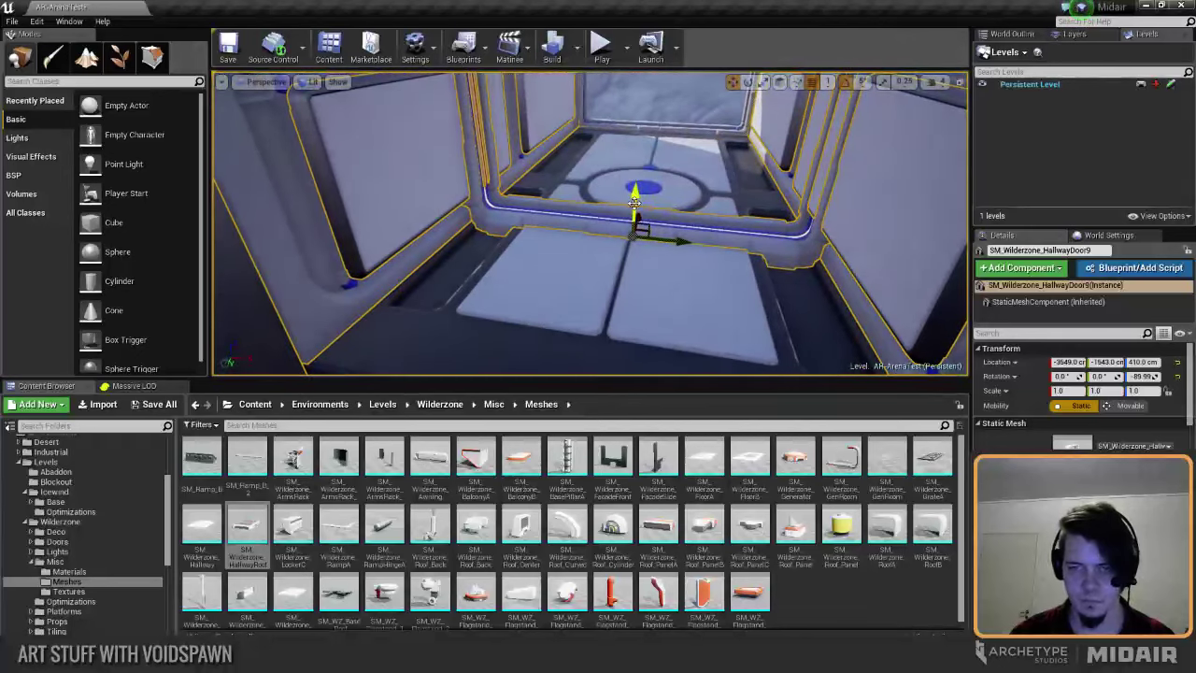
drag(639, 215, 569, 323)
key(f)
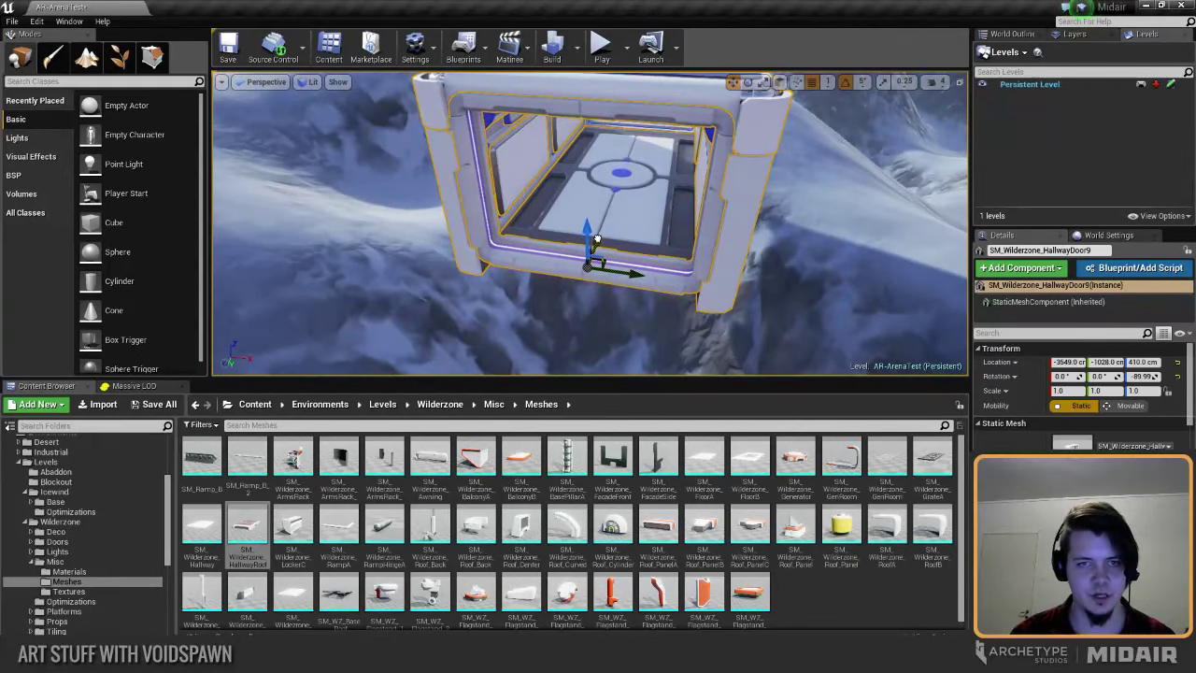
key(Escape)
Step: Examine the hallway's roof, ends and side walls from outside to check that the module is complete
right_drag(620, 218, 636, 266)
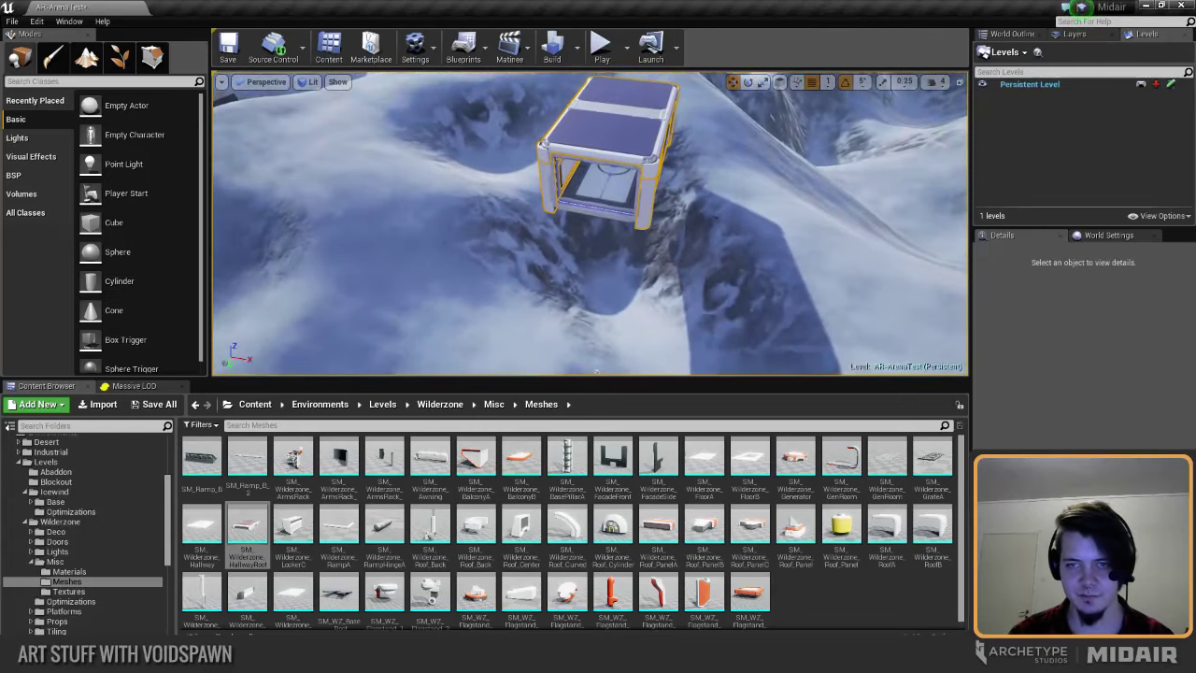
click(710, 218)
click(568, 182)
right_drag(569, 183, 720, 186)
click(628, 187)
right_drag(628, 187, 486, 210)
key(Escape)
right_drag(580, 224, 509, 241)
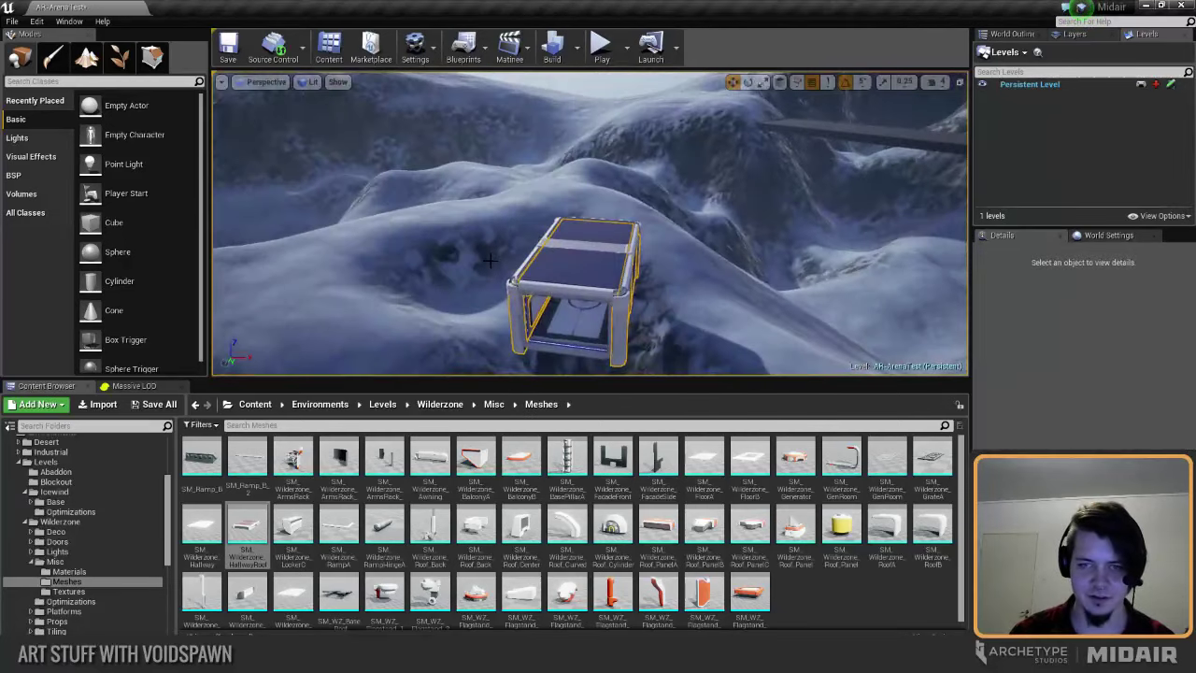
click(580, 225)
click(575, 261)
right_drag(575, 261, 430, 272)
Step: Select all hallway actors in the temp folder under Hallway2 in the World Outliner
click(1037, 86)
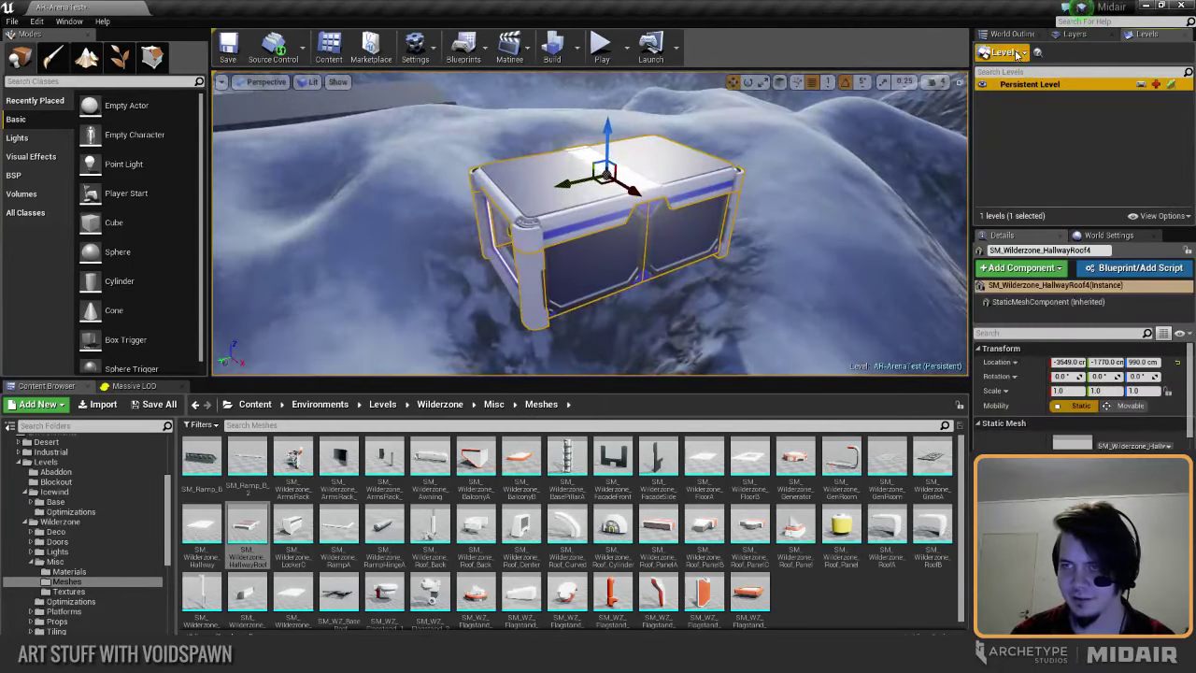
click(1012, 34)
click(1036, 157)
scroll(1040, 163, up, 8)
scroll(1075, 163, up, 5)
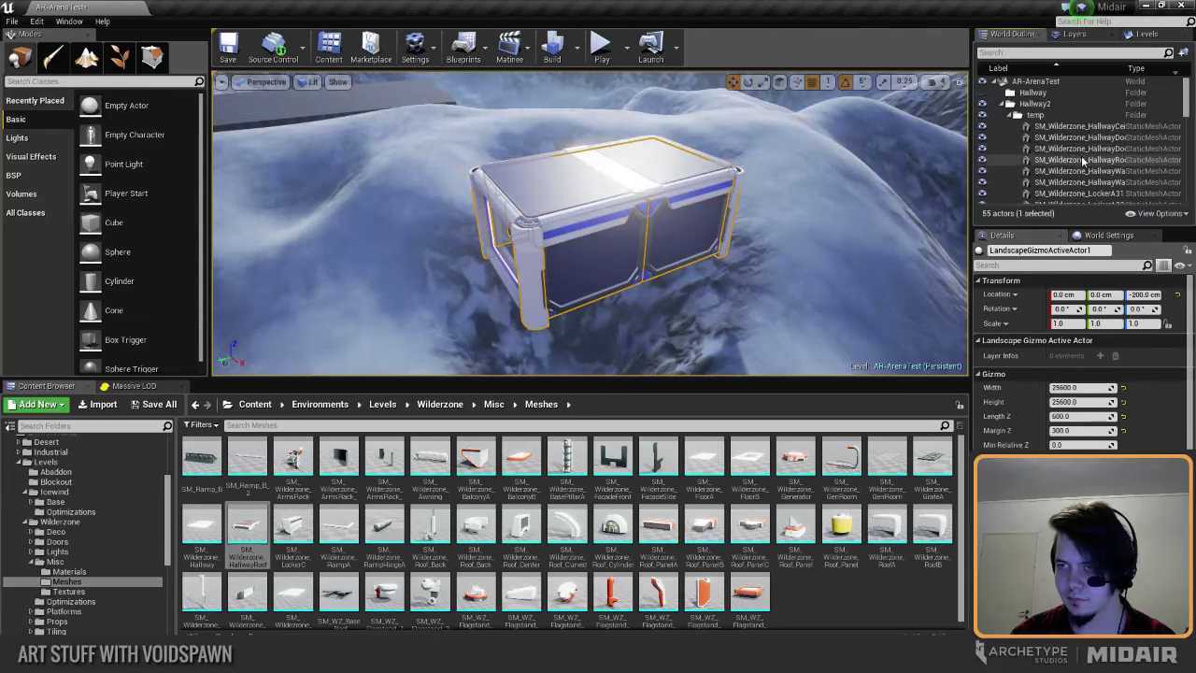
click(1037, 116)
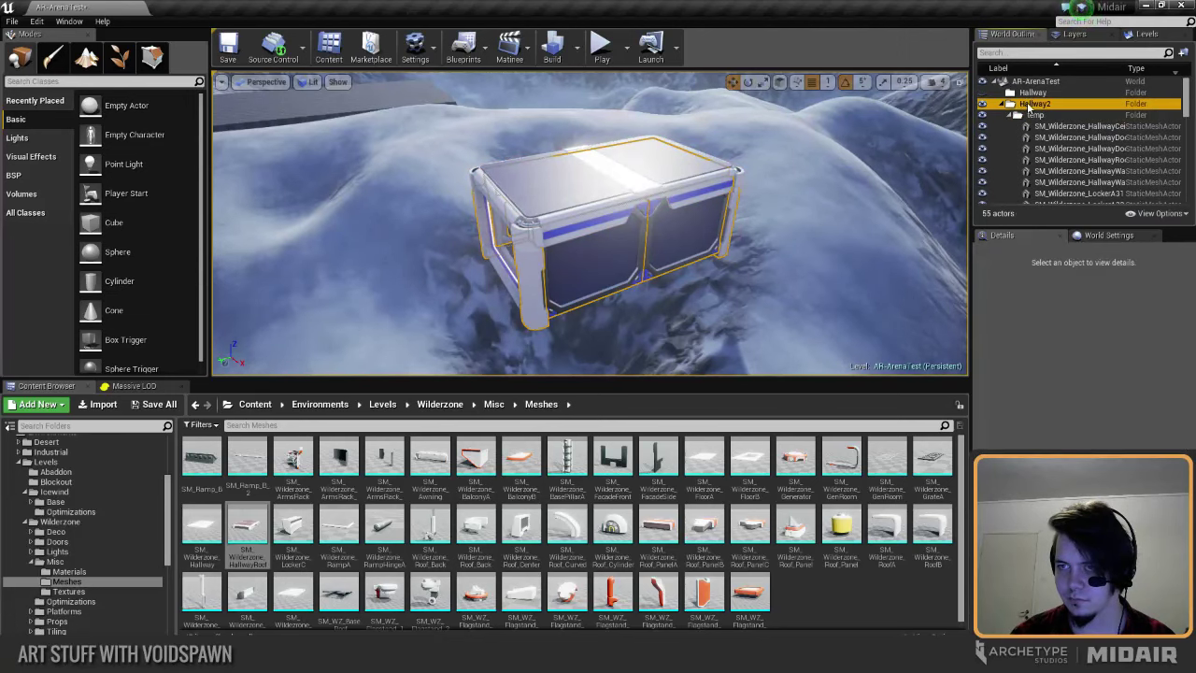
click(1033, 115)
click(1011, 115)
right_drag(672, 181, 738, 193)
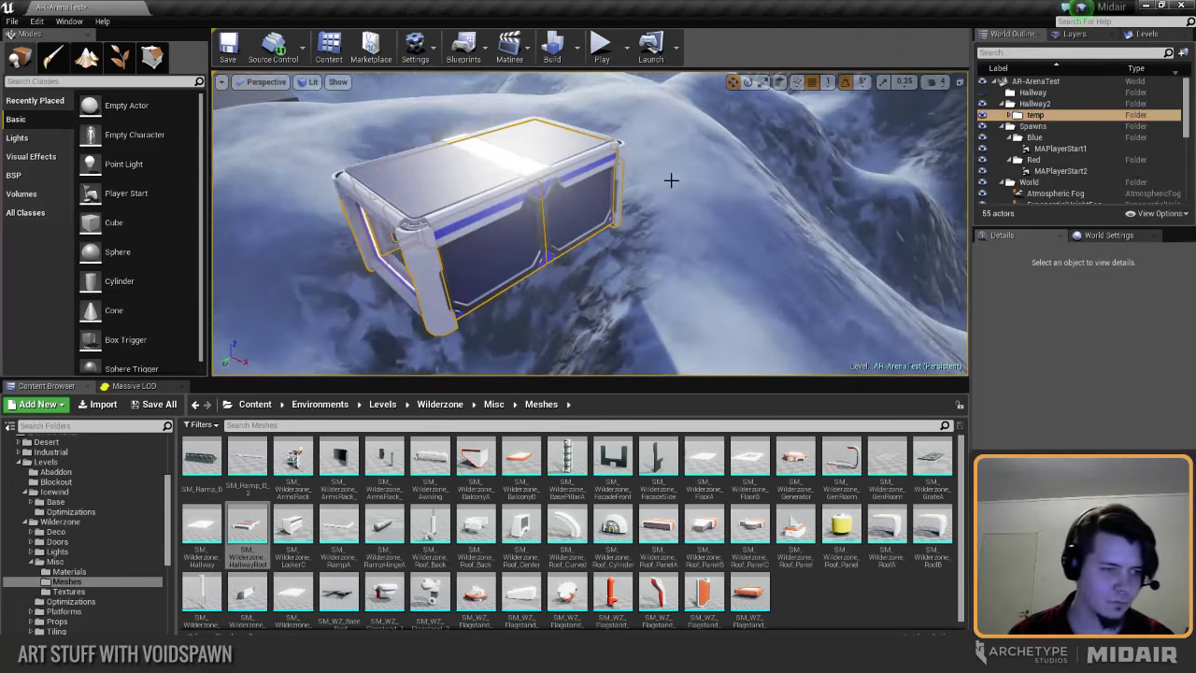
click(667, 251)
mouse_move(659, 251)
right_down()
mouse_move(623, 244)
mouse_move(620, 226)
mouse_move(661, 252)
right_up()
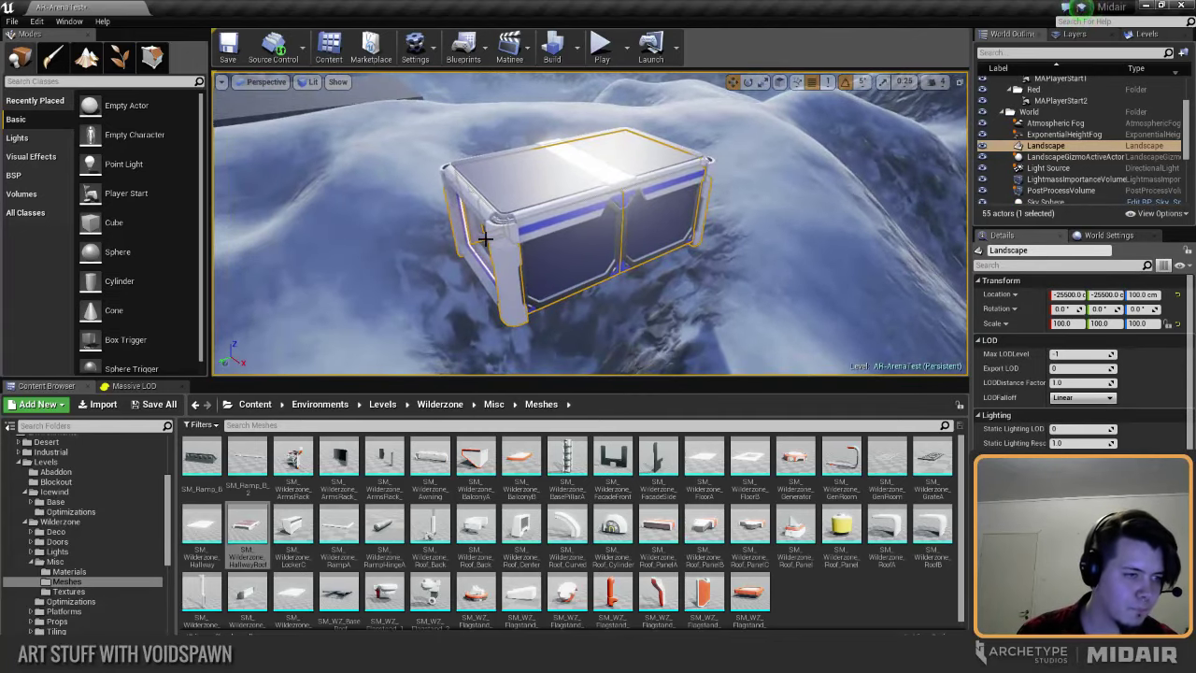
right_drag(520, 197, 519, 197)
scroll(1014, 133, up, 3)
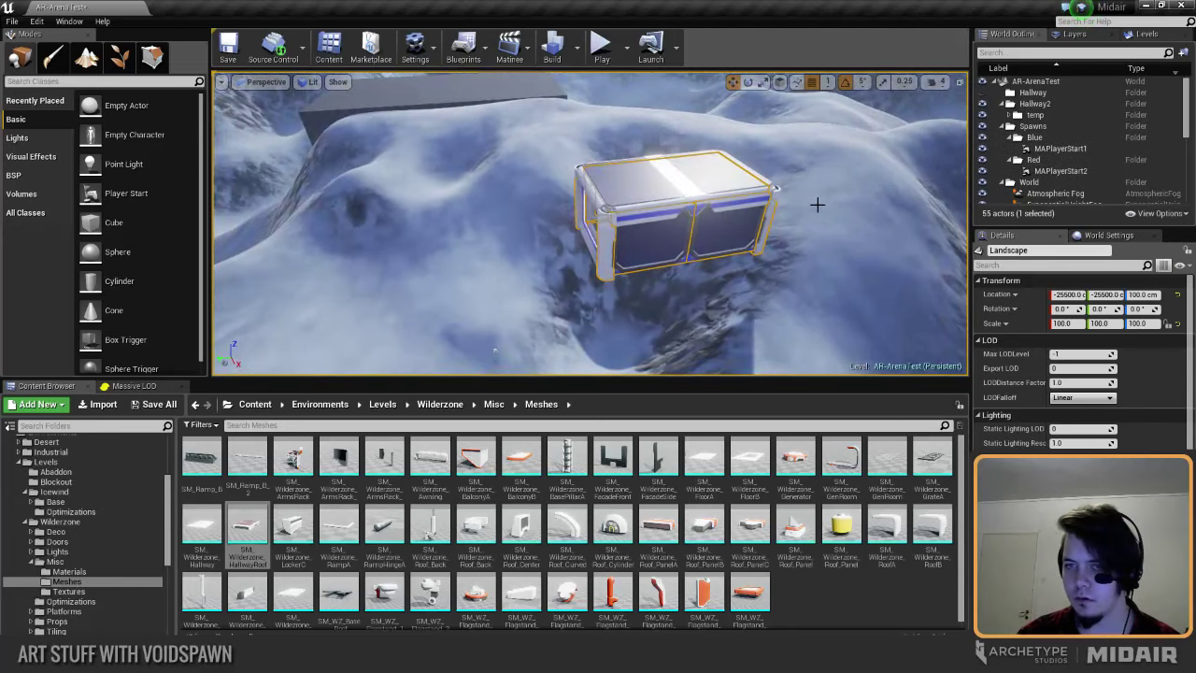
click(1009, 115)
right_click(1040, 115)
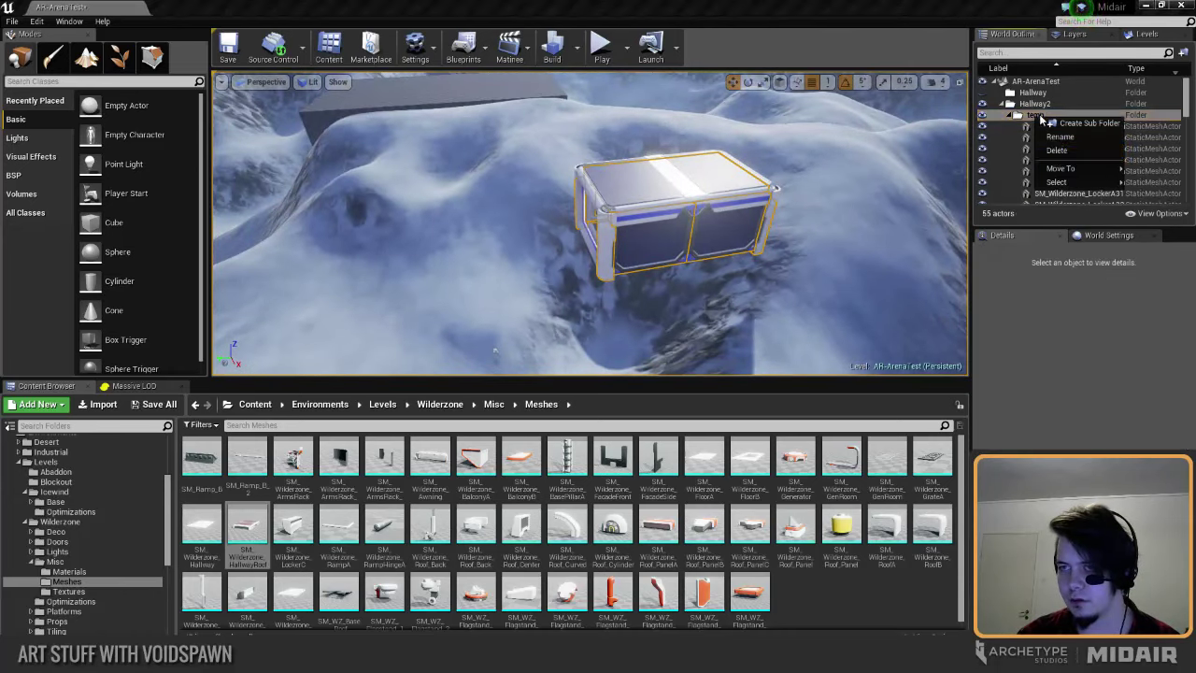
mouse_move(1065, 181)
Step: Scale the selected hallway up to about 1.33 and move it next to the gray box brush
right_drag(804, 205, 701, 194)
right_drag(626, 196, 648, 195)
right_drag(600, 282, 598, 275)
key(e)
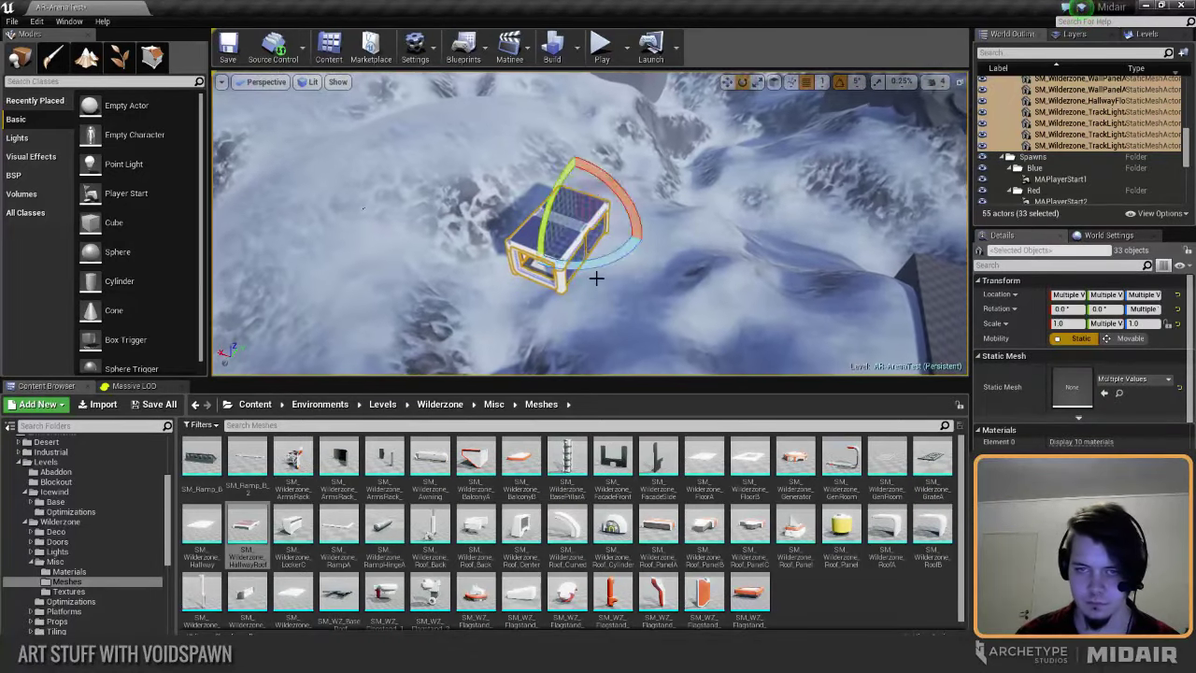
key(r)
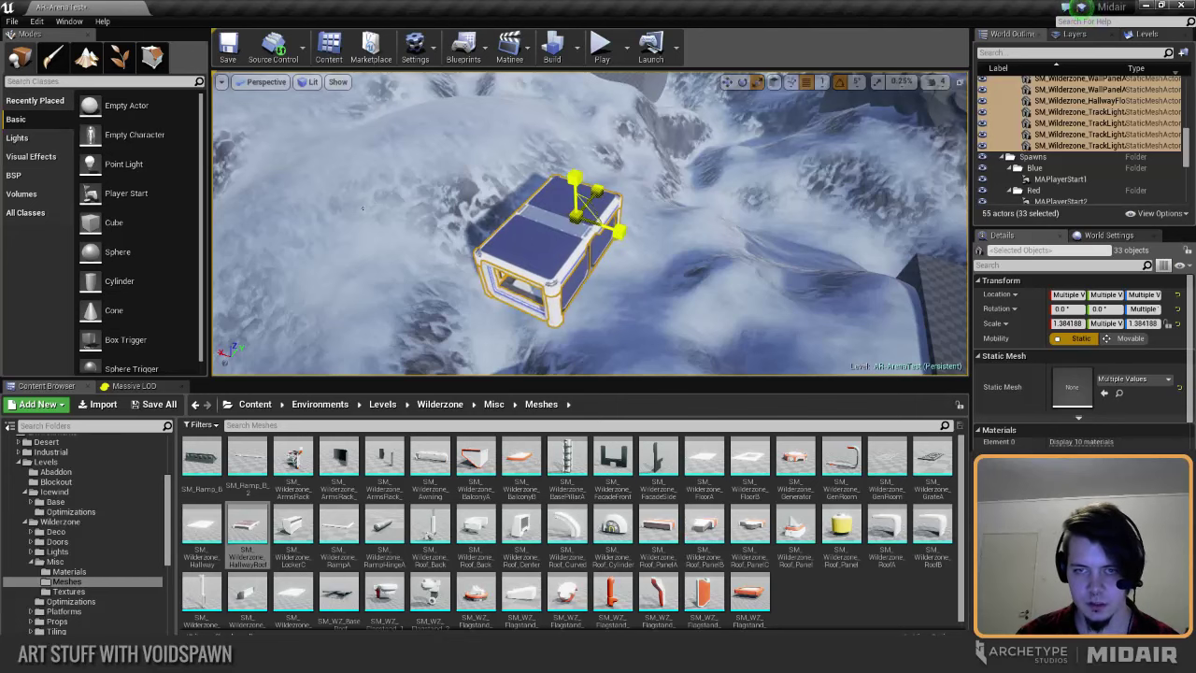
drag(763, 248, 774, 251)
right_drag(774, 251, 614, 224)
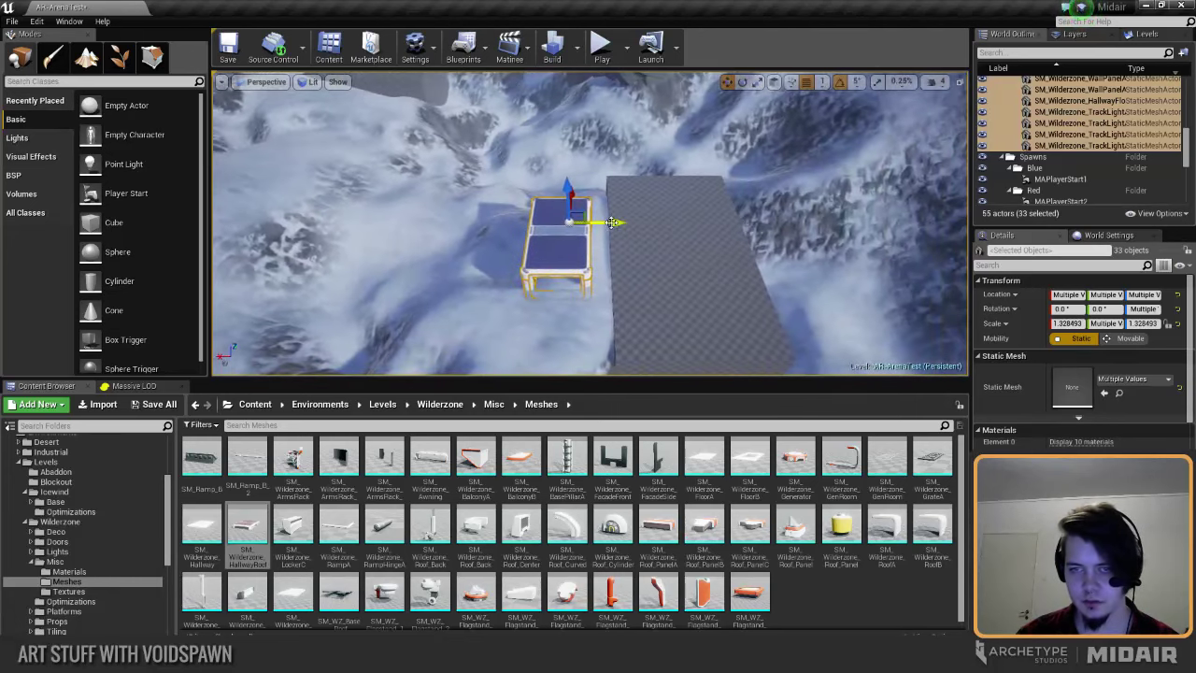
Step: Move the hallway over the gray box brush and enlarge it to a scale of about 3.35
right_drag(697, 226, 601, 205)
key(e)
key(r)
drag(558, 145, 581, 131)
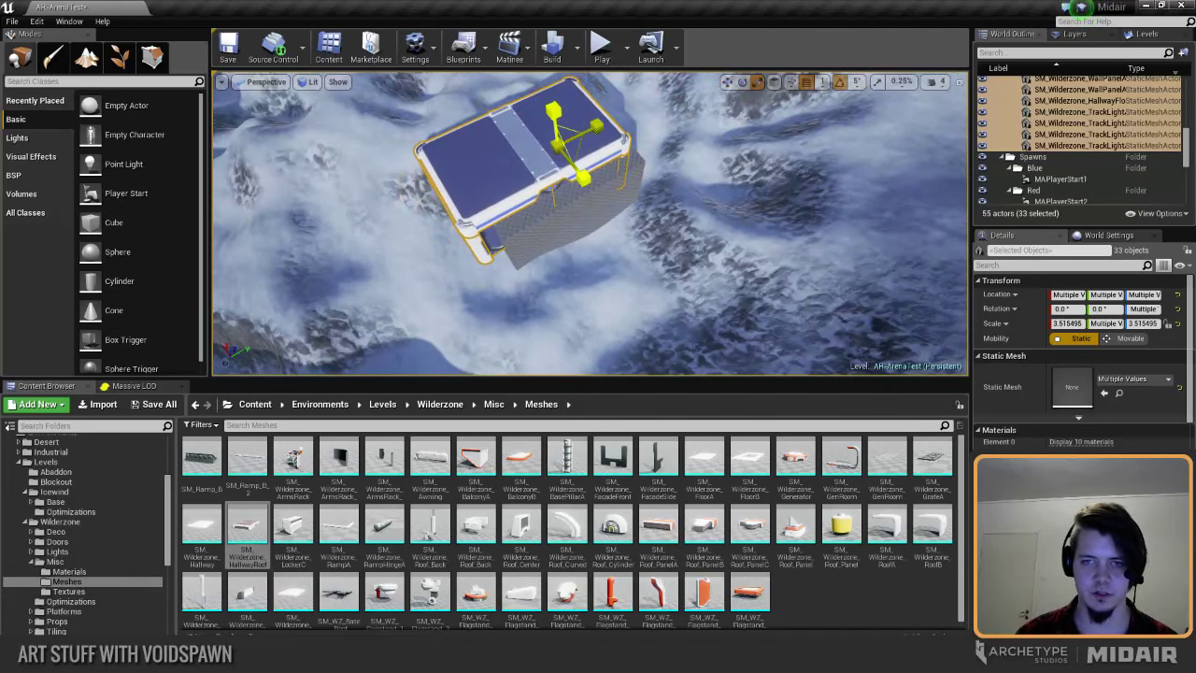
right_drag(582, 174, 581, 174)
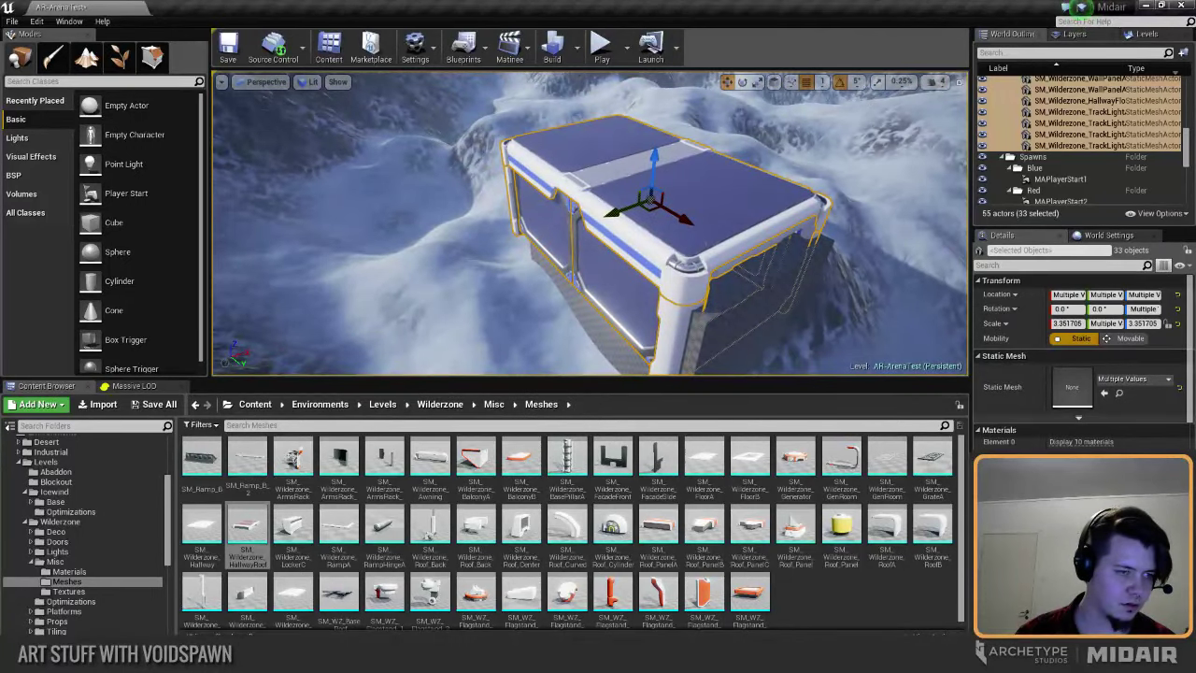
Step: Adjust the hallway's uniform scale to about 2.79 to bring it closer to the gray box brush's size
key(e)
key(r)
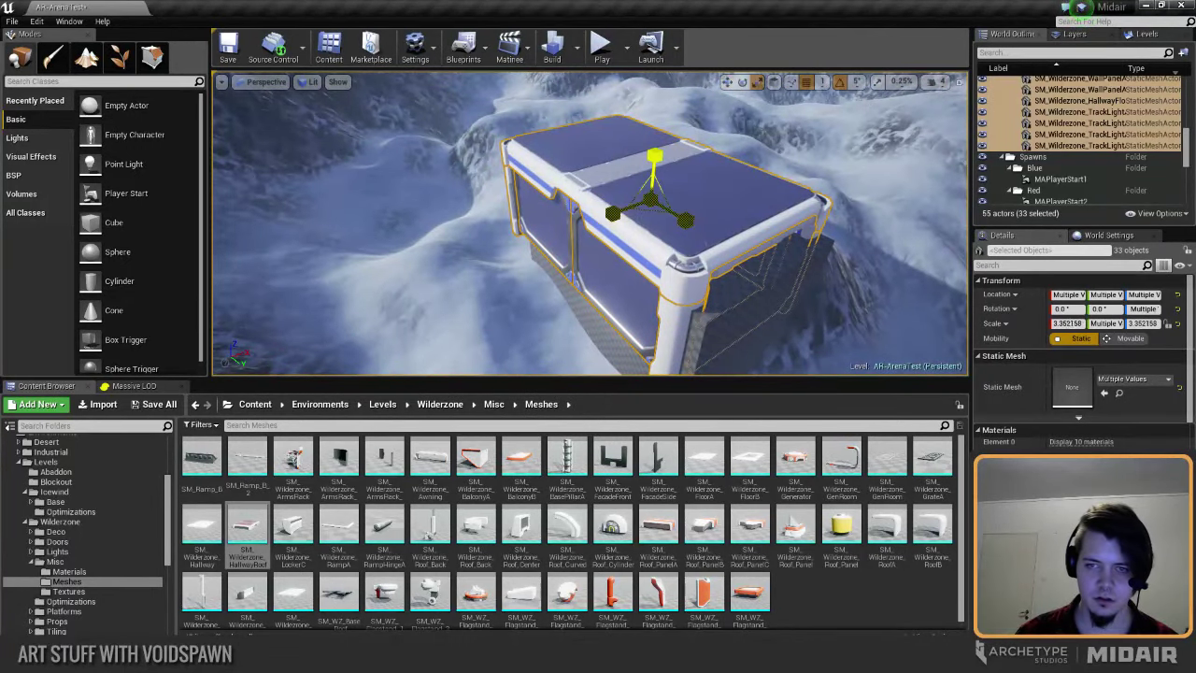
mouse_move(654, 156)
mouse_down()
mouse_move(654, 131)
mouse_move(662, 148)
mouse_move(645, 165)
mouse_move(657, 154)
mouse_up()
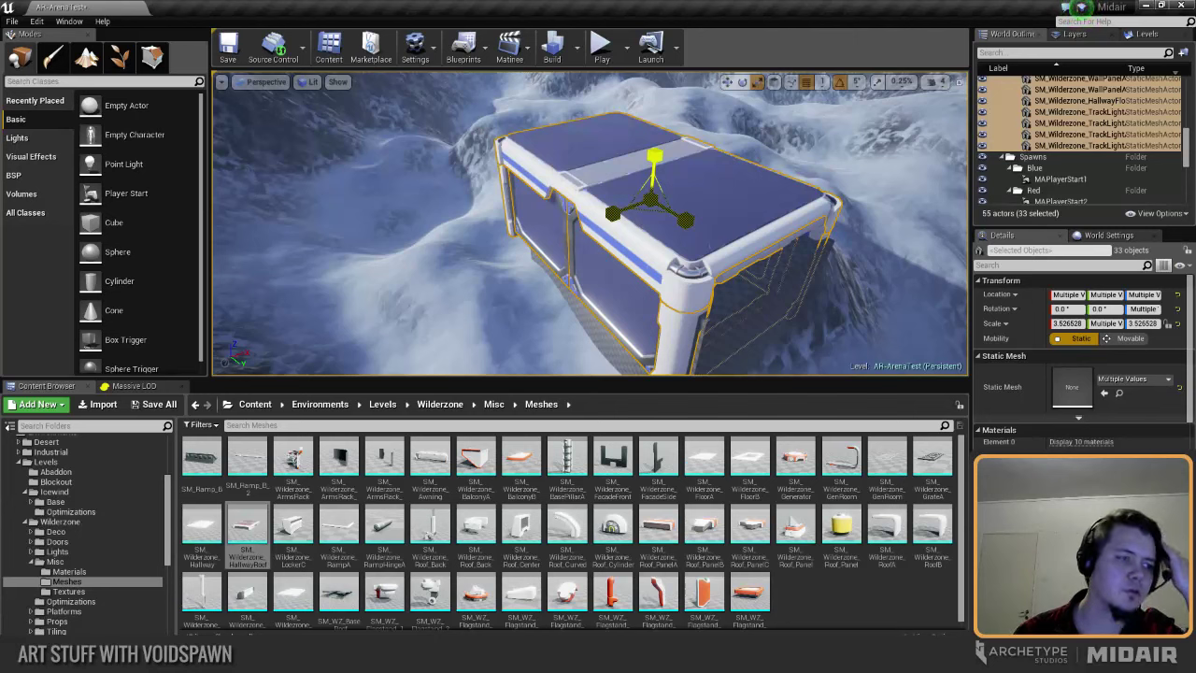
drag(655, 155, 645, 168)
right_drag(645, 216, 633, 216)
Step: Lower the hallway into the gray box brush and align its roof within the brush's top face
key(w)
right_drag(506, 190, 560, 183)
drag(620, 120, 615, 149)
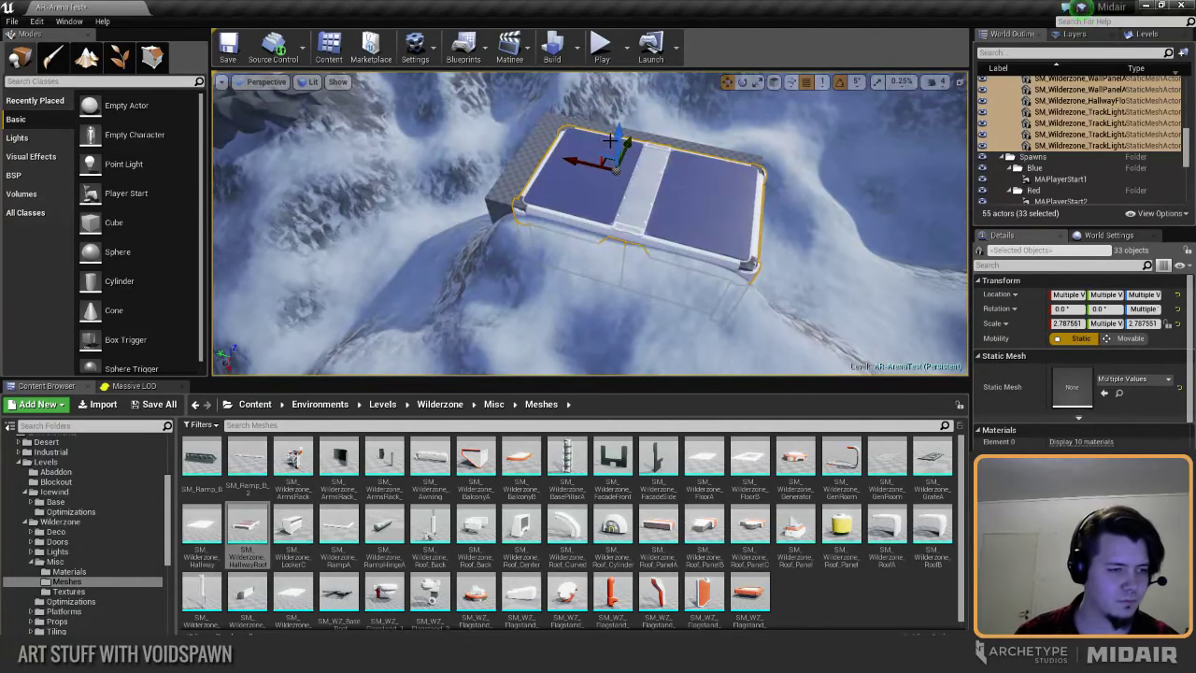
right_drag(569, 167, 549, 166)
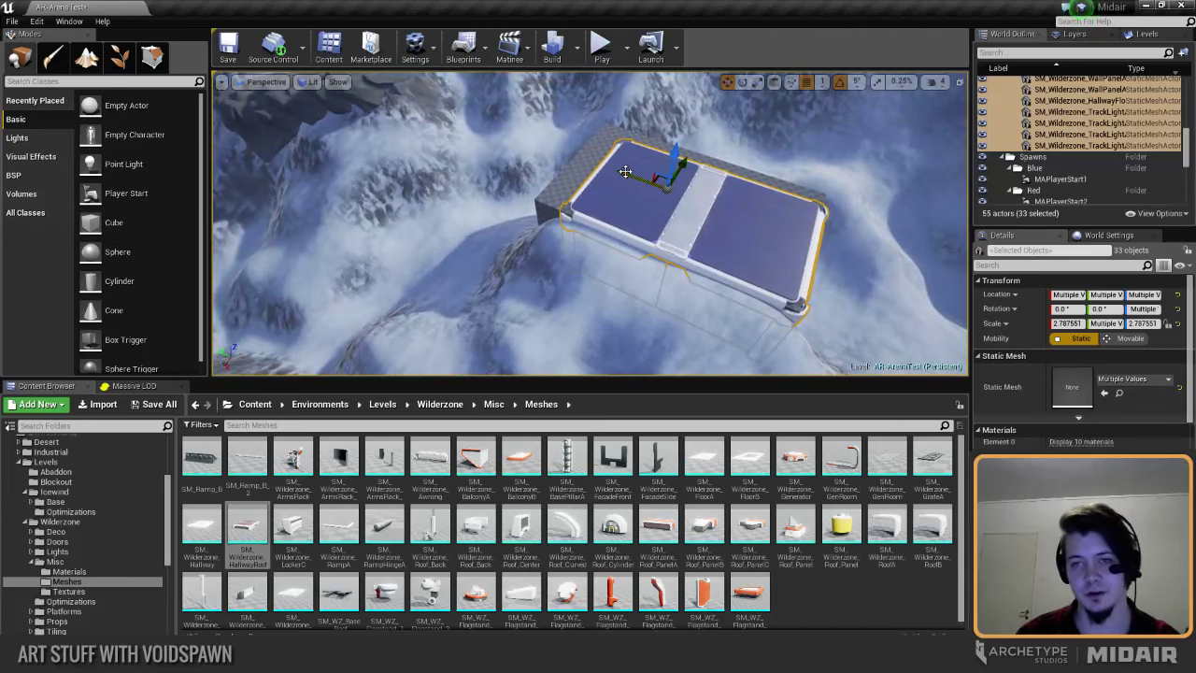
drag(612, 169, 616, 171)
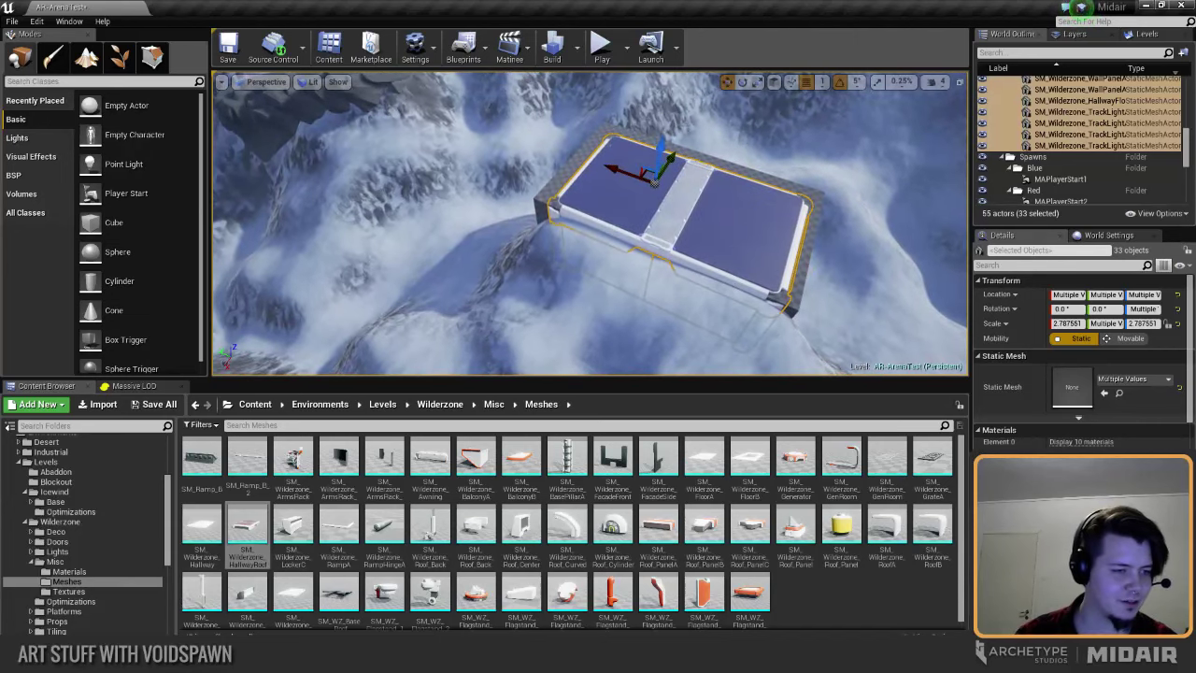
right_drag(659, 166, 603, 166)
drag(687, 163, 708, 157)
right_drag(708, 157, 776, 159)
Step: Reduce the hallway's scale to about 2.65 so it fits inside the gray box brush
key(e)
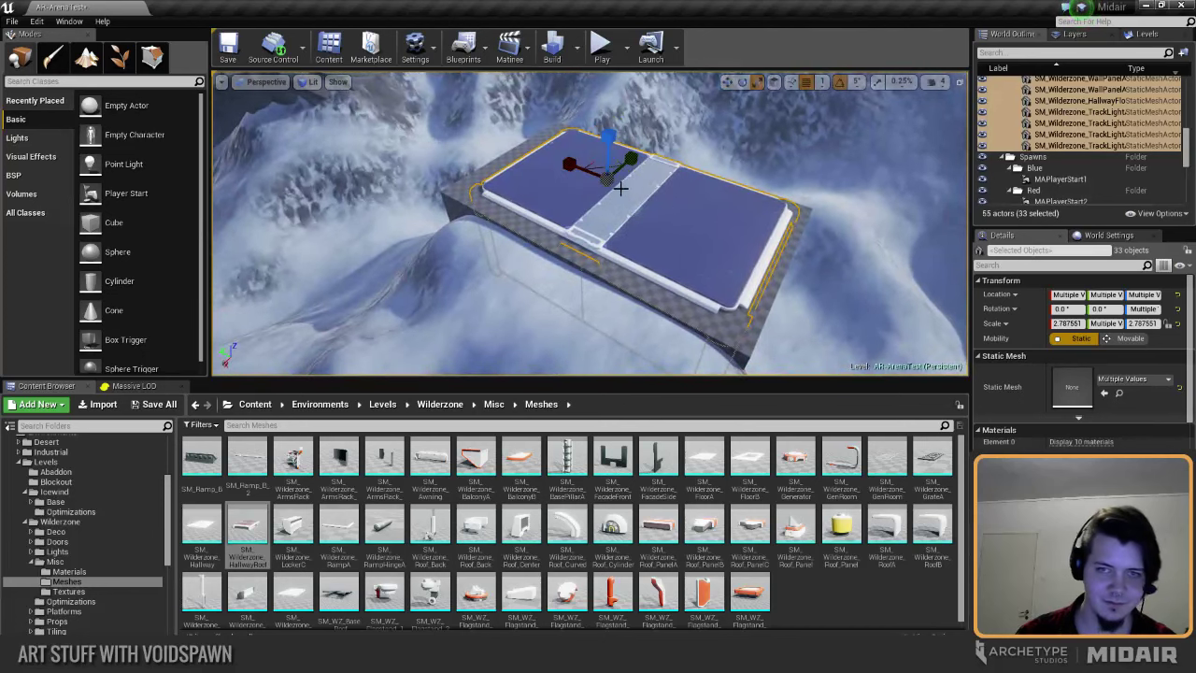
alt+drag(605, 173, 511, 165)
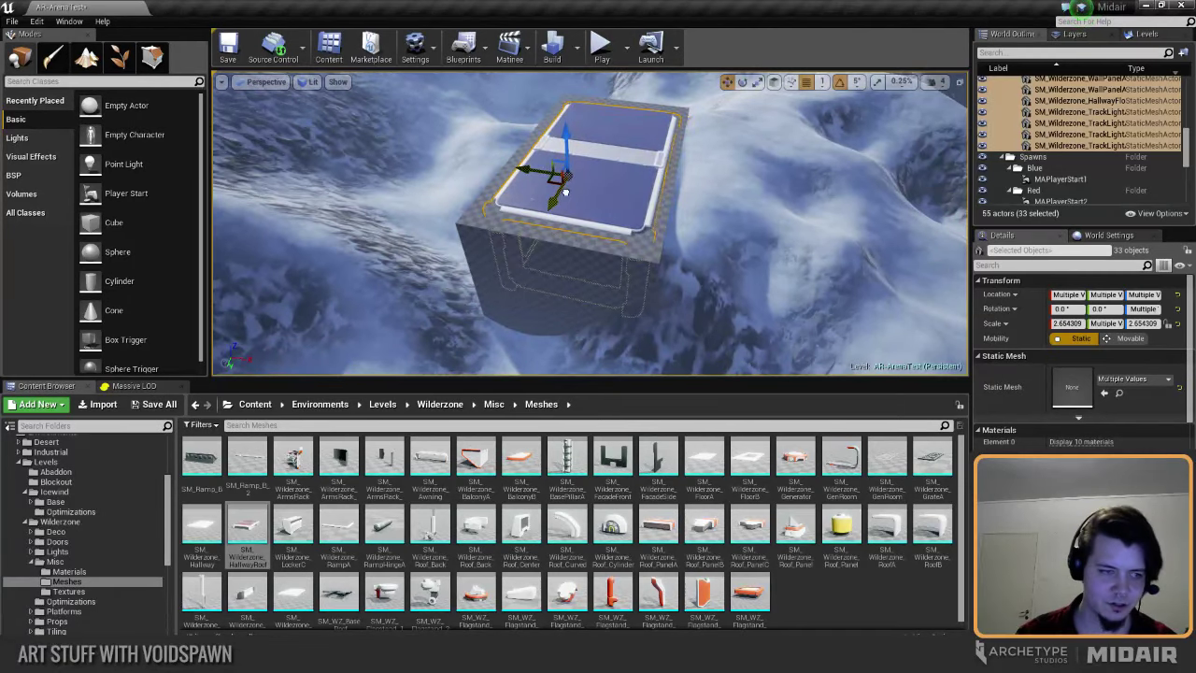
mouse_move(566, 193)
right_down()
mouse_move(551, 200)
mouse_move(551, 186)
mouse_move(566, 191)
right_up()
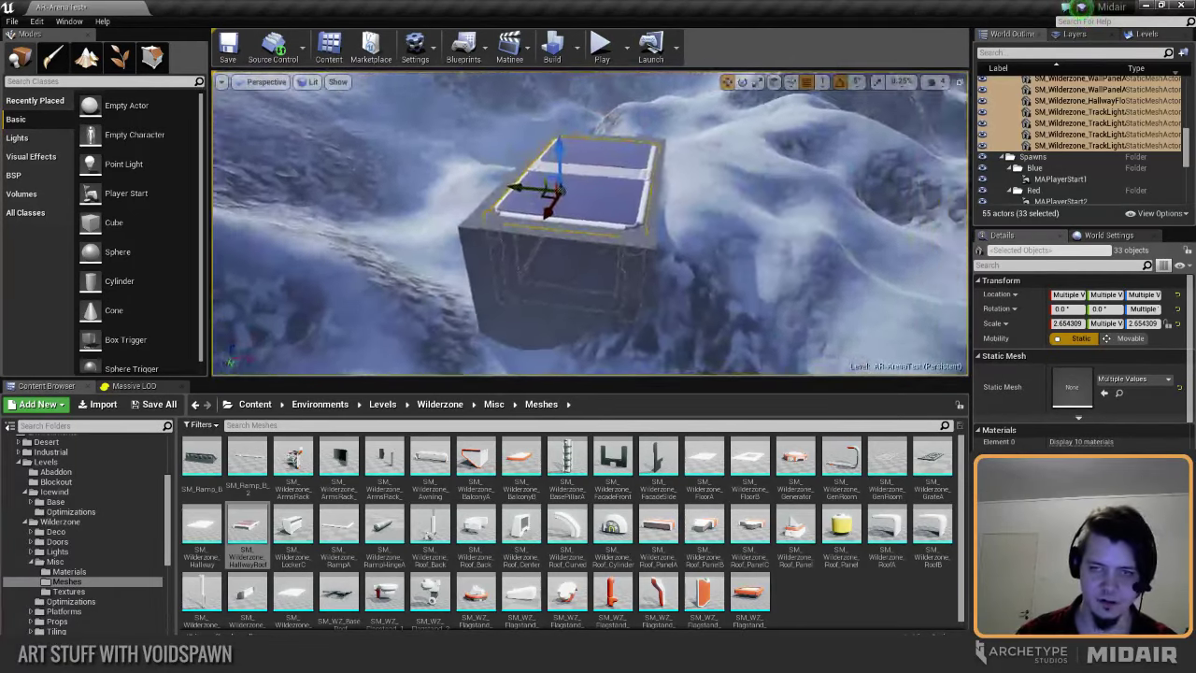
alt+drag(559, 191, 554, 192)
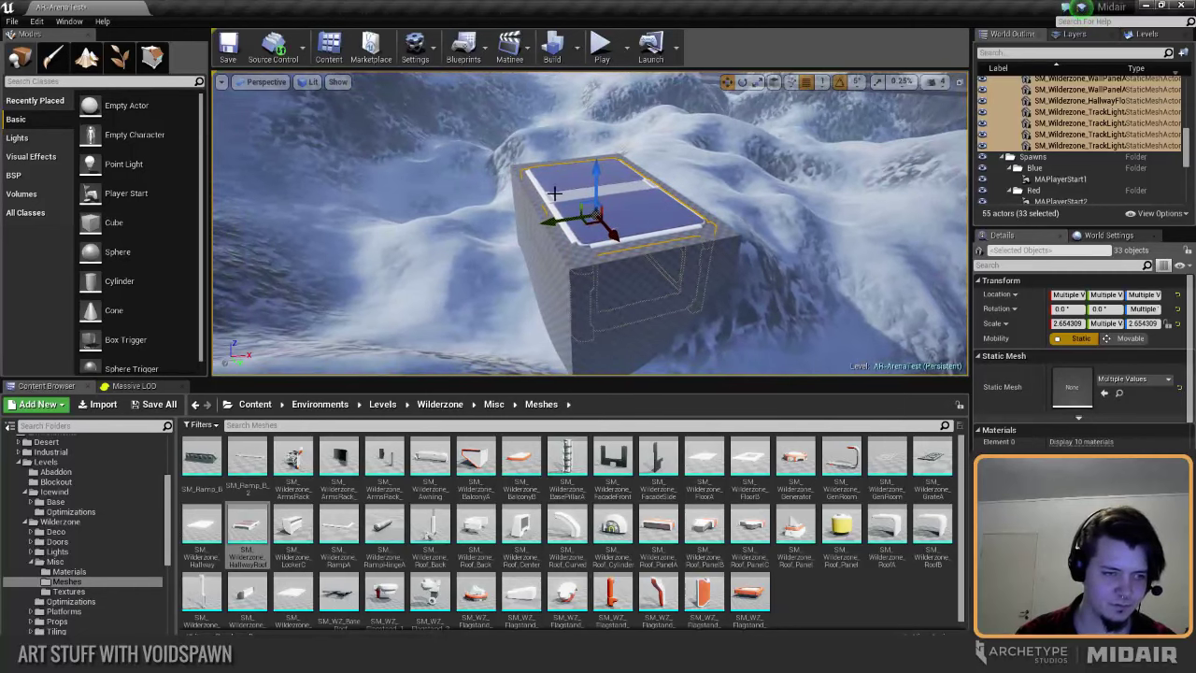
Step: Delete the gray box brush surrounding the scaled hallway
click(572, 276)
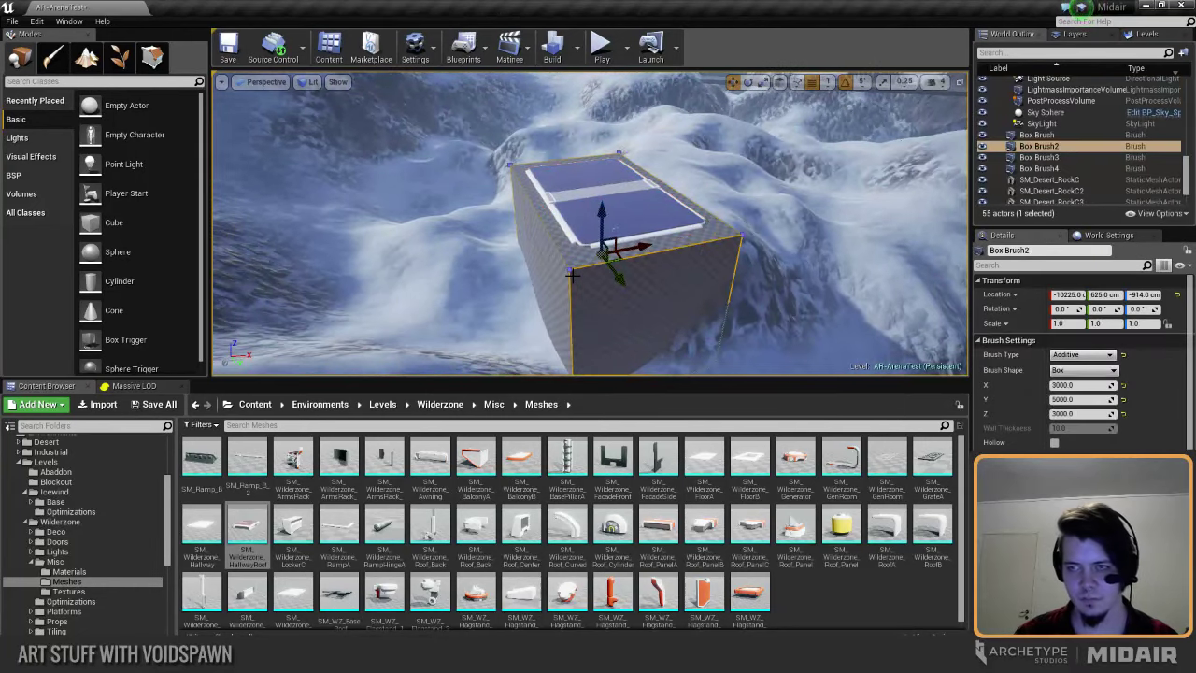
key(Delete)
mouse_move(626, 257)
right_down()
mouse_move(635, 245)
mouse_move(617, 238)
mouse_move(607, 267)
mouse_move(612, 252)
mouse_move(615, 262)
mouse_move(578, 229)
mouse_move(574, 253)
right_up()
click(574, 254)
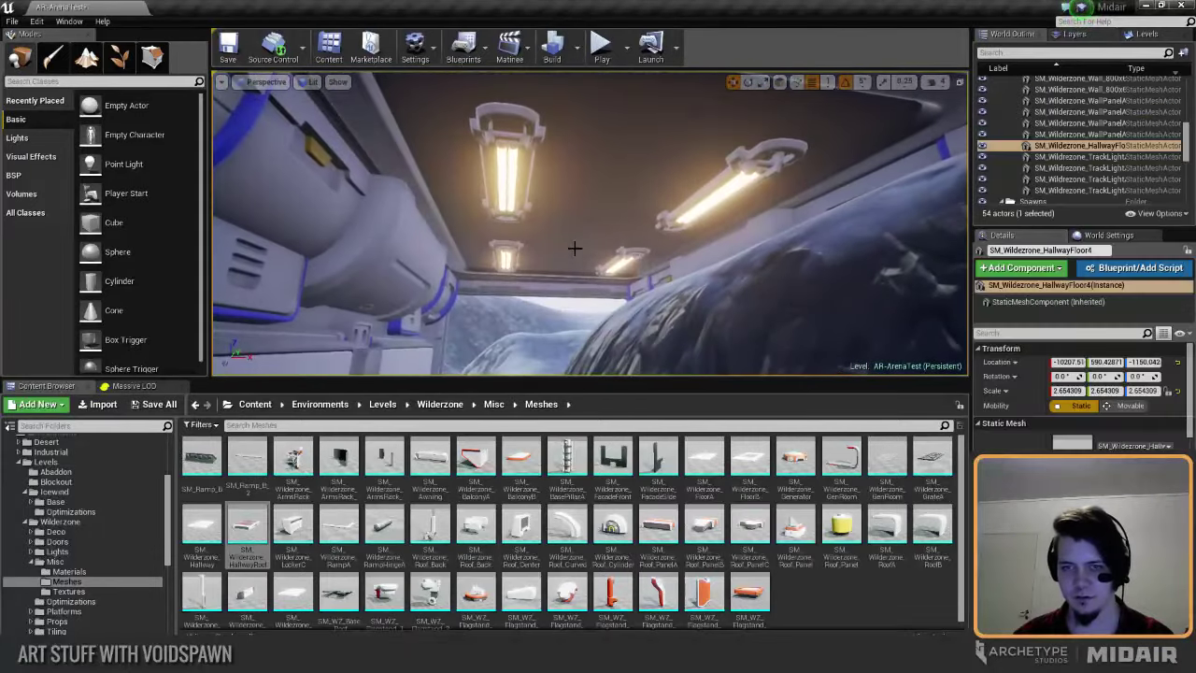
key(Escape)
Step: Delete one track light from the hallway ceiling and undo the accidental deletions of the roof piece
click(703, 204)
key(Delete)
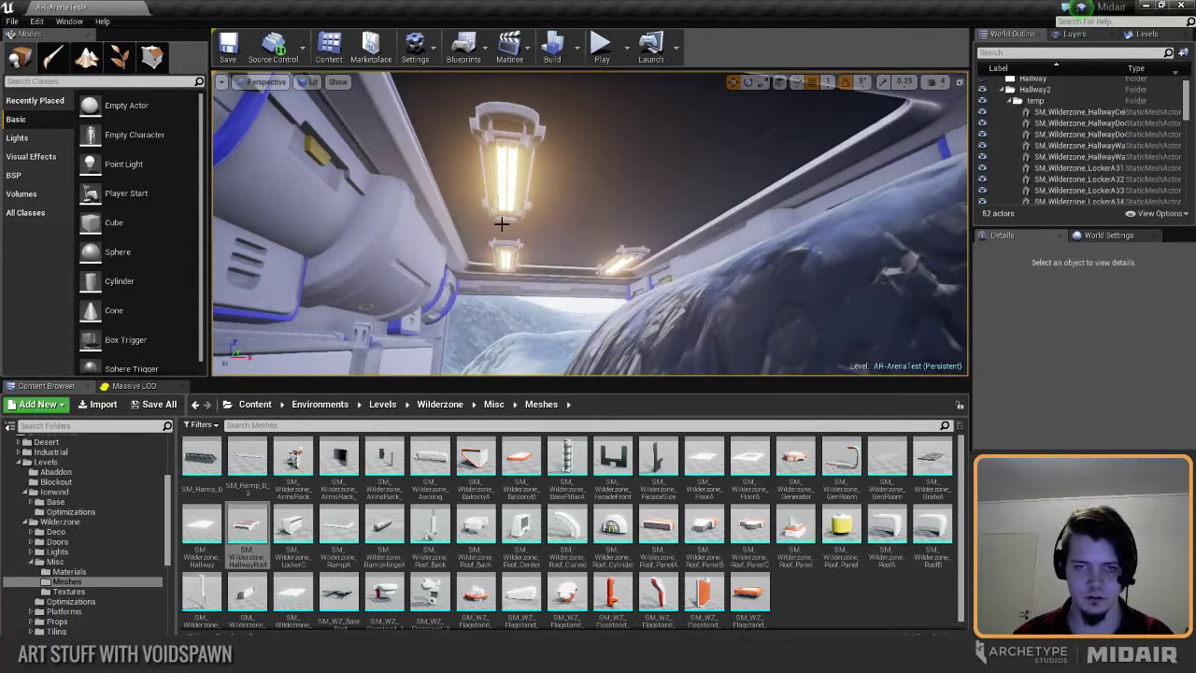
key(ctrl+z)
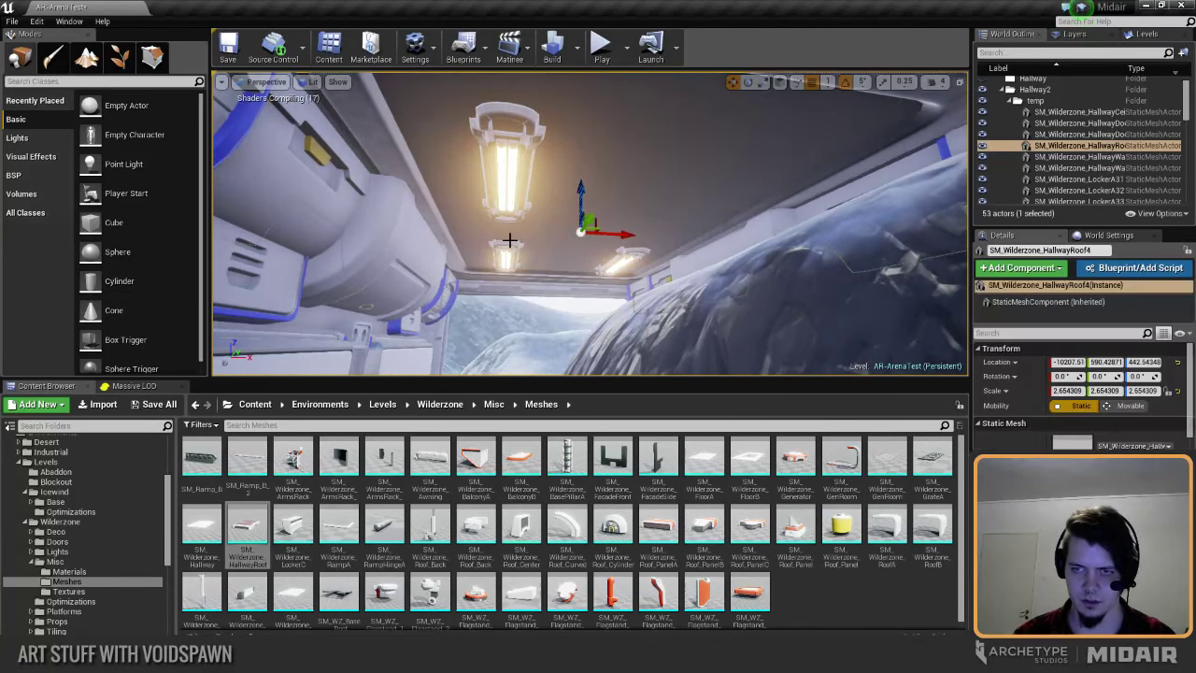
key(Delete)
right_drag(549, 276, 571, 257)
key(ctrl+z)
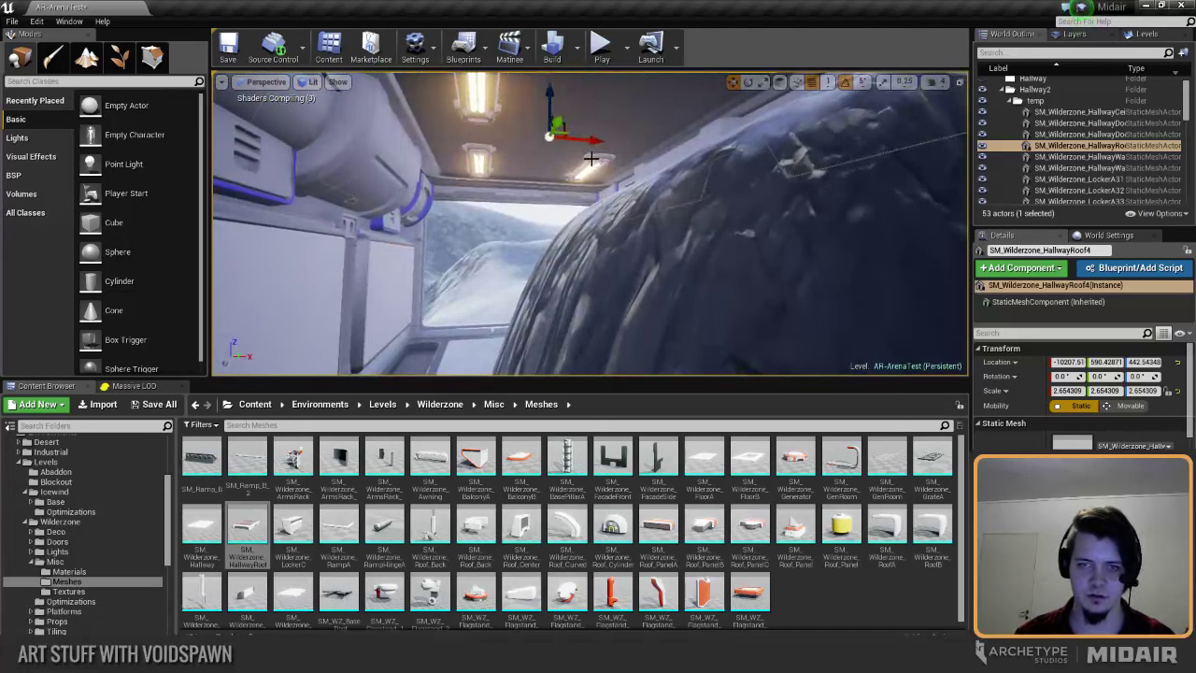
Step: Delete the three remaining track lights from the hallway ceiling
click(590, 158)
right_drag(591, 159, 587, 136)
key(Delete)
click(466, 144)
key(Delete)
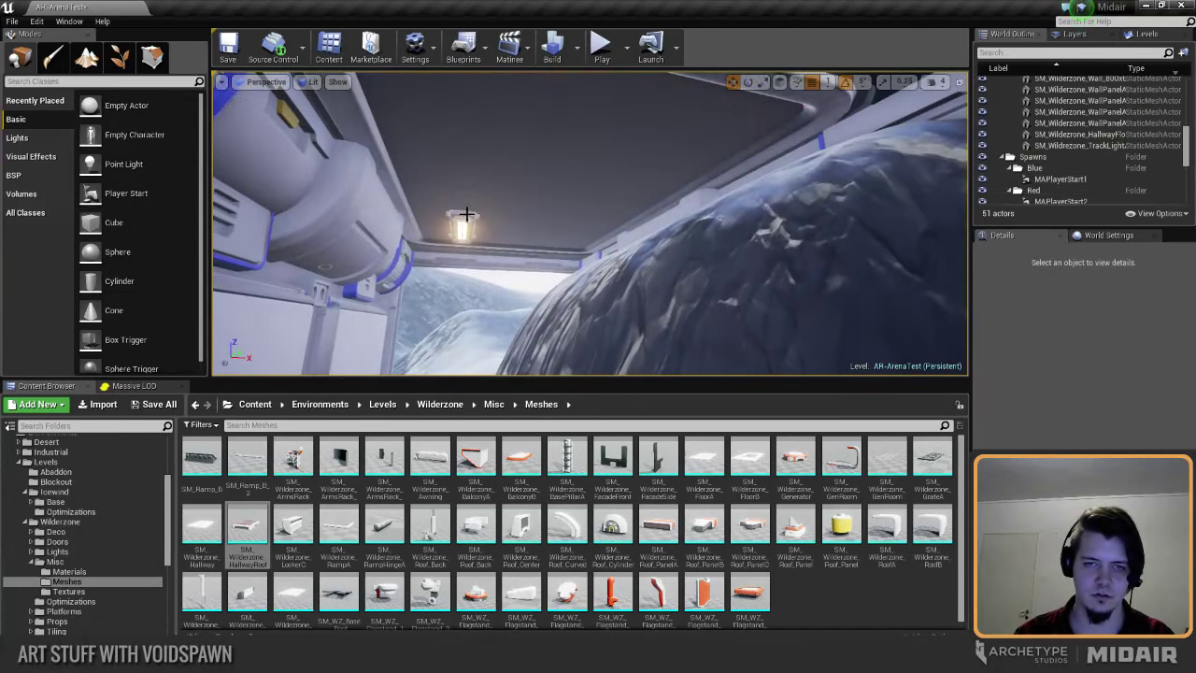
click(463, 226)
key(Delete)
Step: Select all remaining hallway pieces in the temp folder and reposition the hallway on the snowy slope
right_drag(510, 230, 553, 254)
click(1075, 135)
scroll(1077, 142, up, 5)
scroll(1074, 142, up, 3)
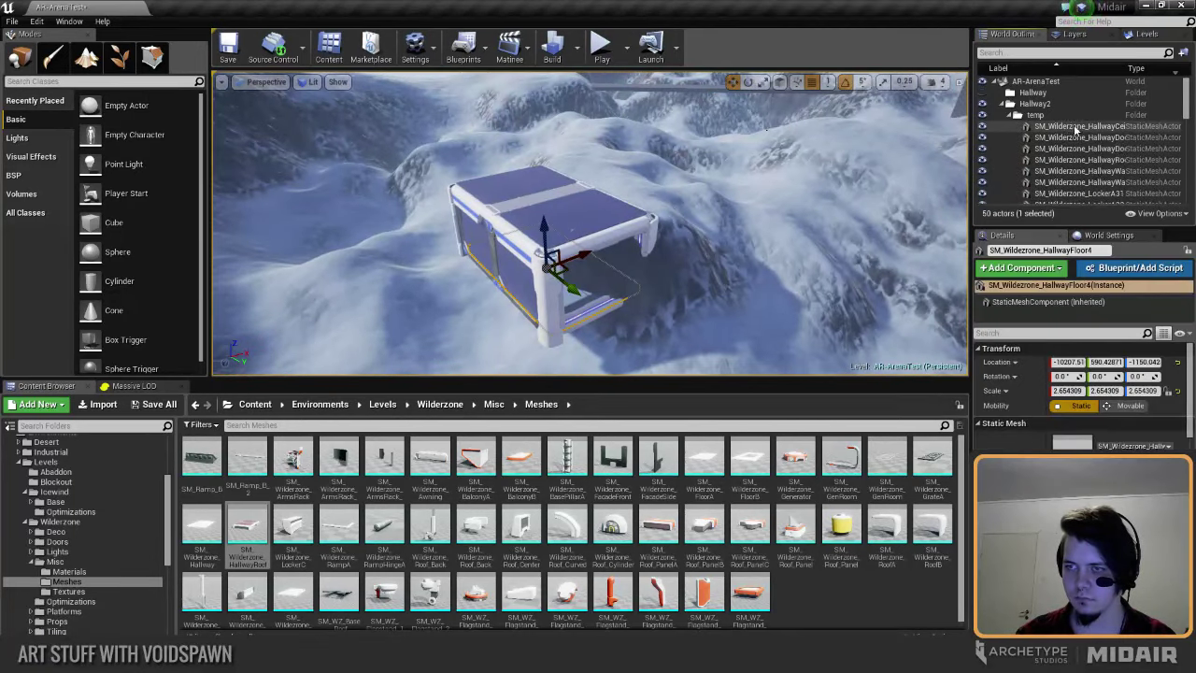
shift+click(1076, 127)
drag(457, 264, 590, 135)
alt+drag(555, 194, 446, 251)
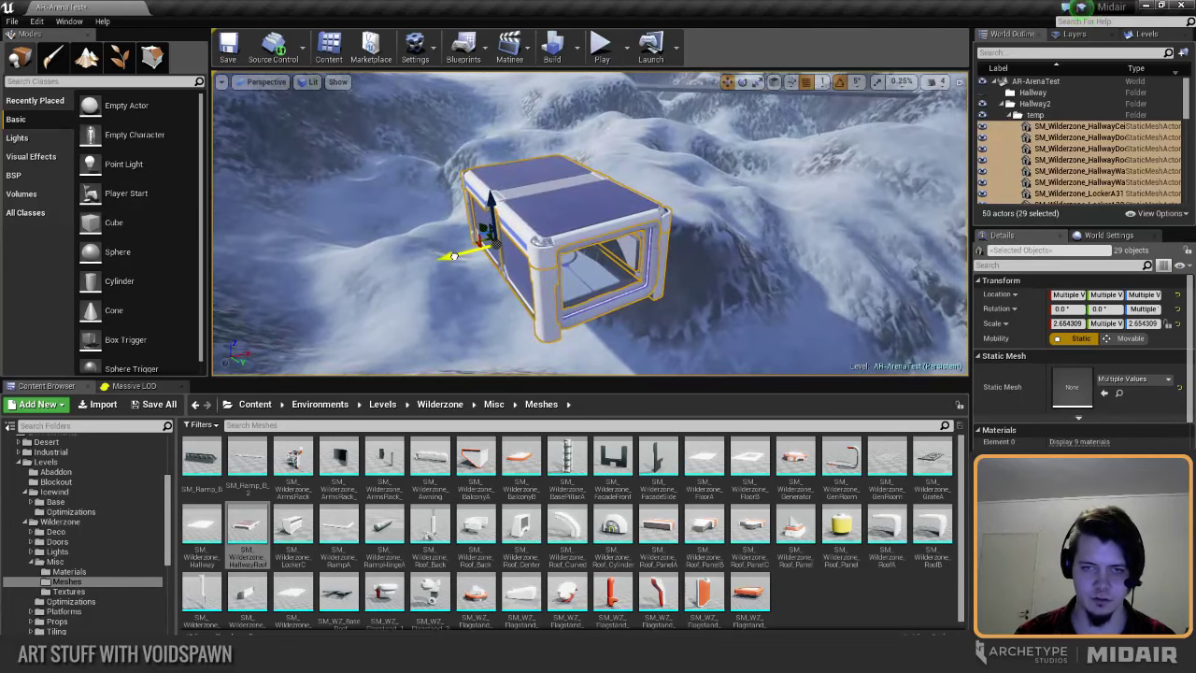
mouse_move(454, 255)
right_down()
mouse_move(482, 285)
mouse_move(472, 252)
mouse_move(448, 251)
right_up()
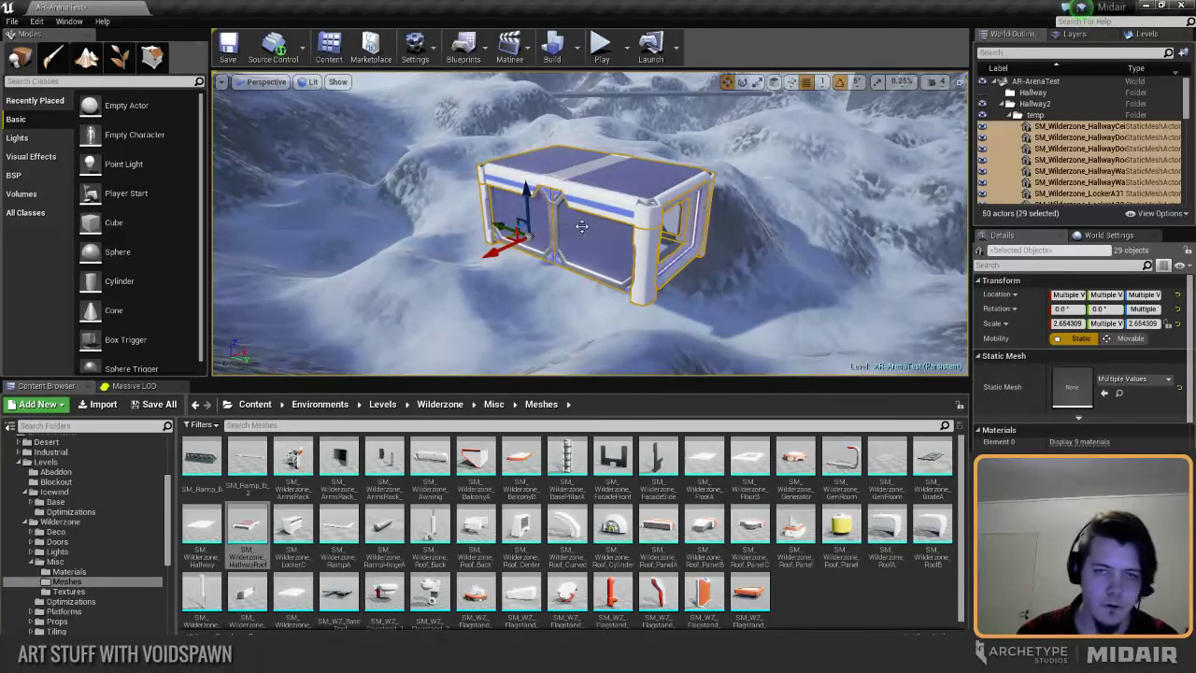
Step: Scale the selected hallway building up to about 3.39 and reposition it in the snowy slope
drag(531, 243, 537, 223)
key(w)
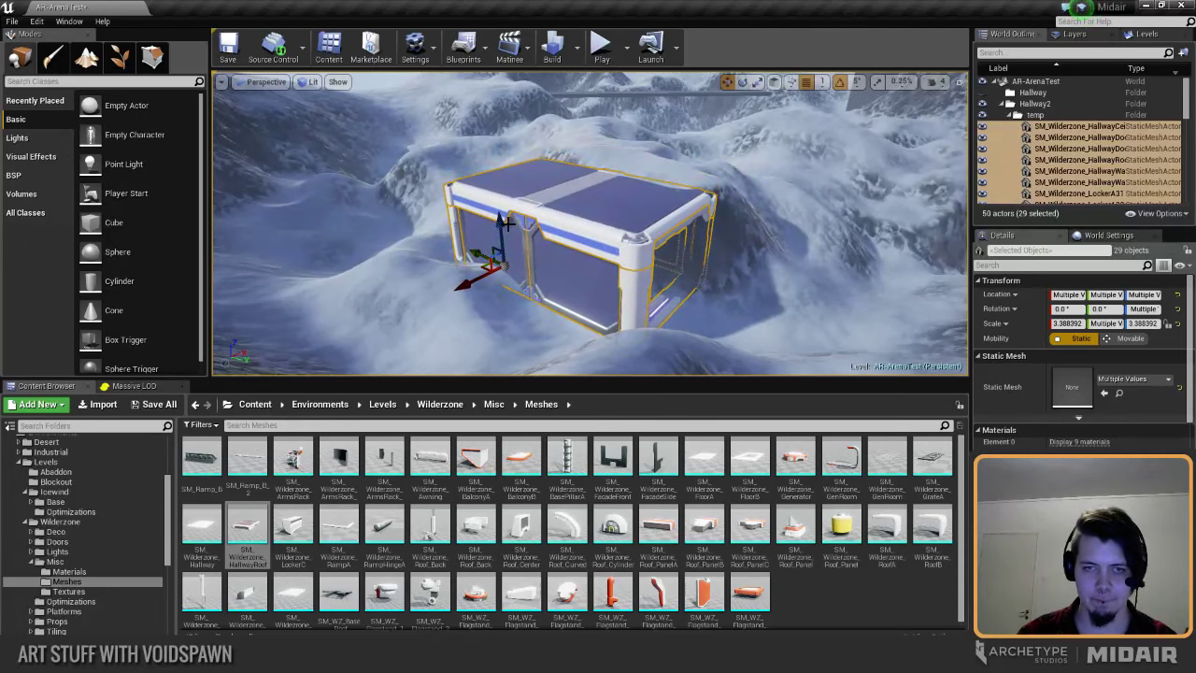
alt+drag(467, 282, 645, 204)
right_drag(645, 203, 759, 232)
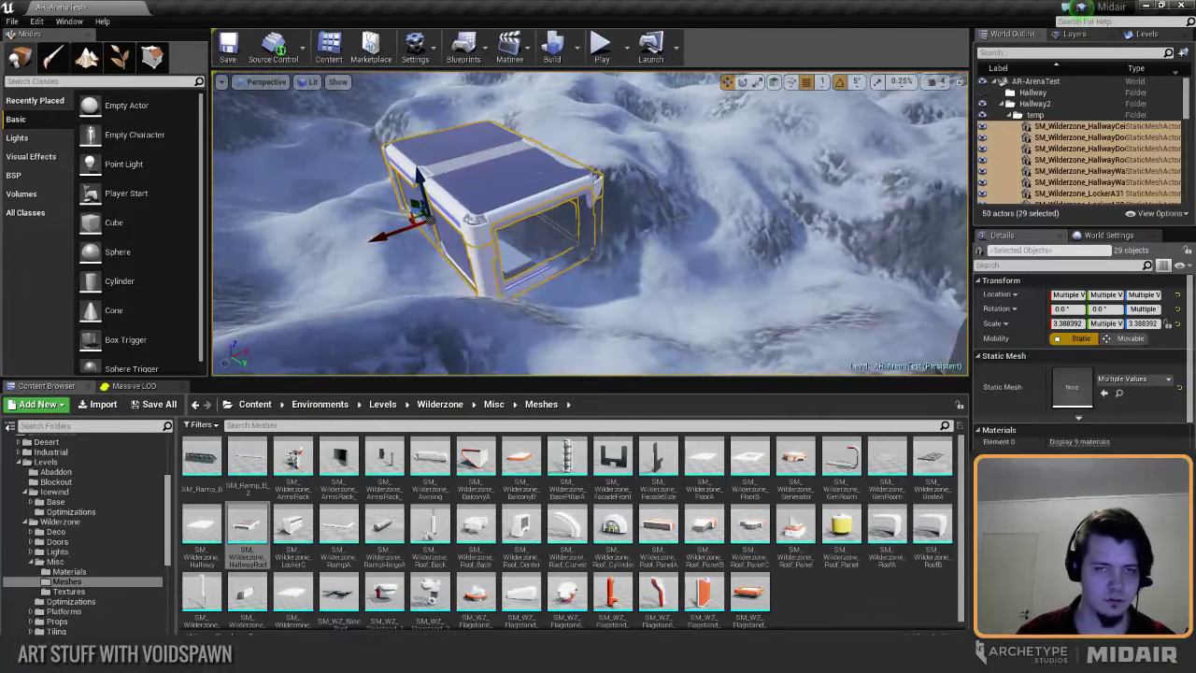
Step: Switch to landscape sculpting with the Smooth tool and smooth the snow around the hallway using a brush size of about 1751
click(86, 57)
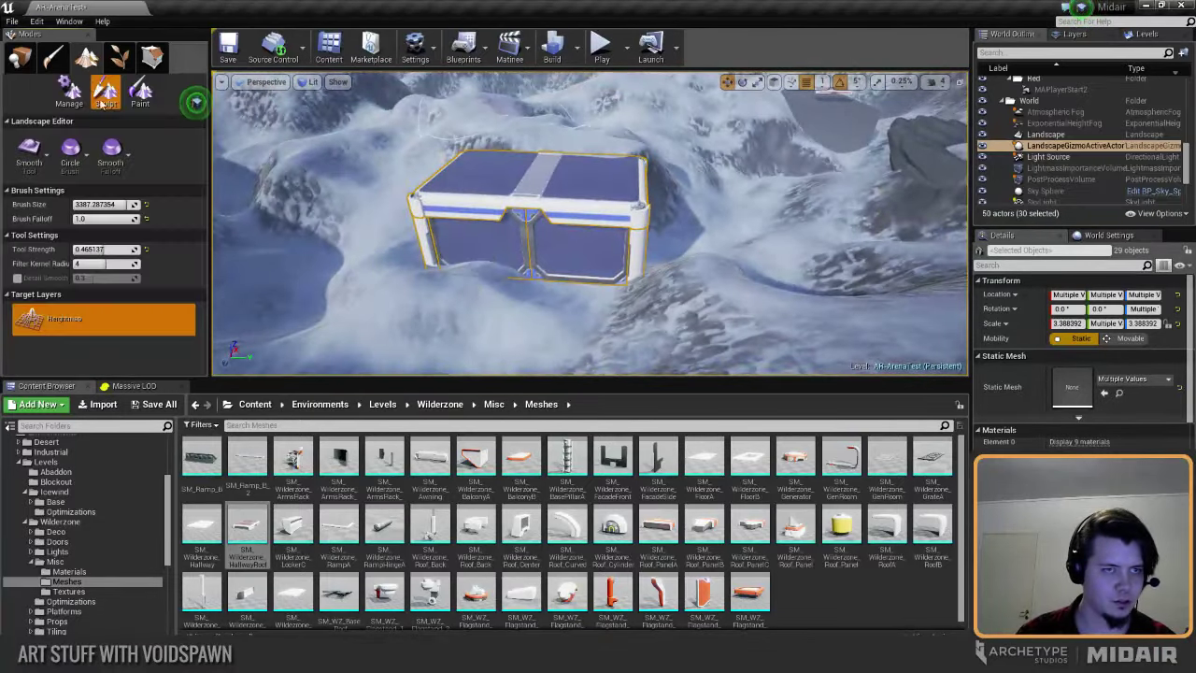
click(28, 151)
right_drag(448, 255, 421, 260)
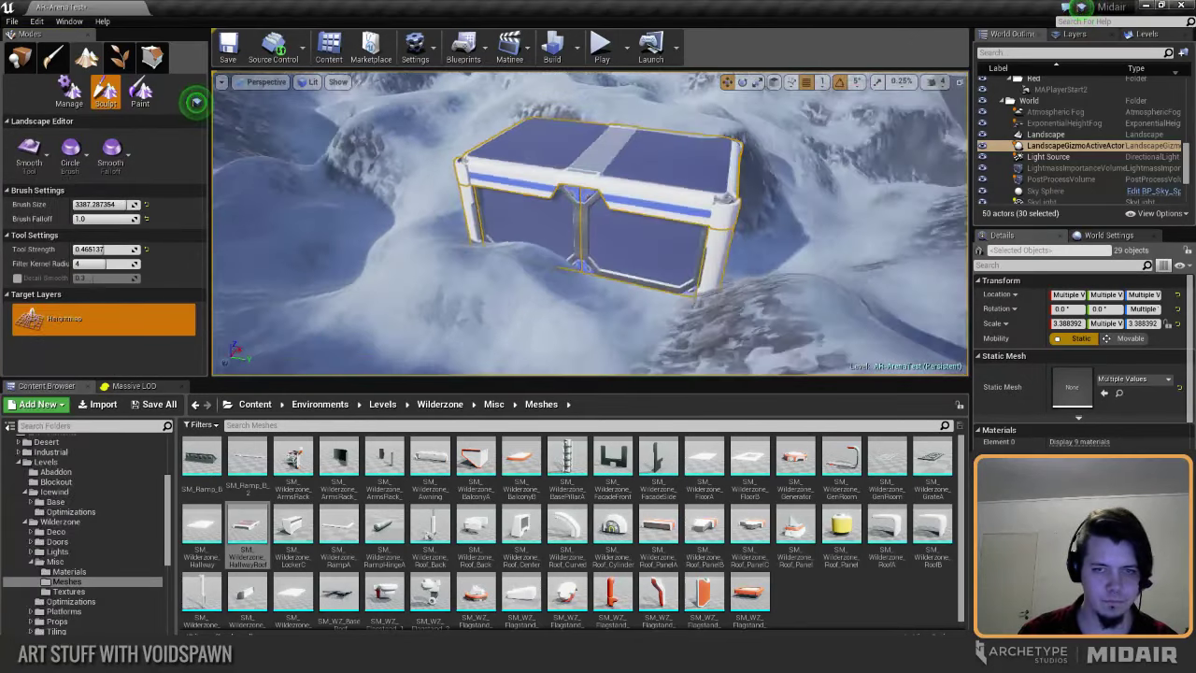
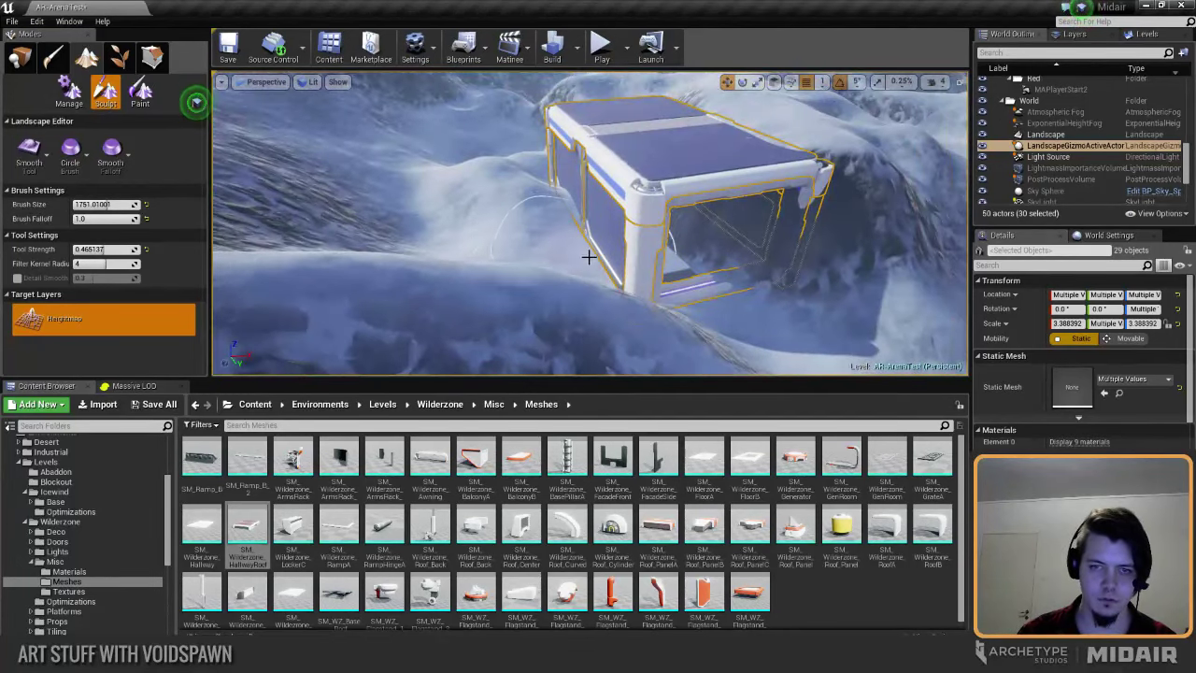
scroll(588, 257, up, 5)
mouse_move(590, 245)
right_down()
mouse_move(598, 222)
mouse_move(628, 206)
right_up()
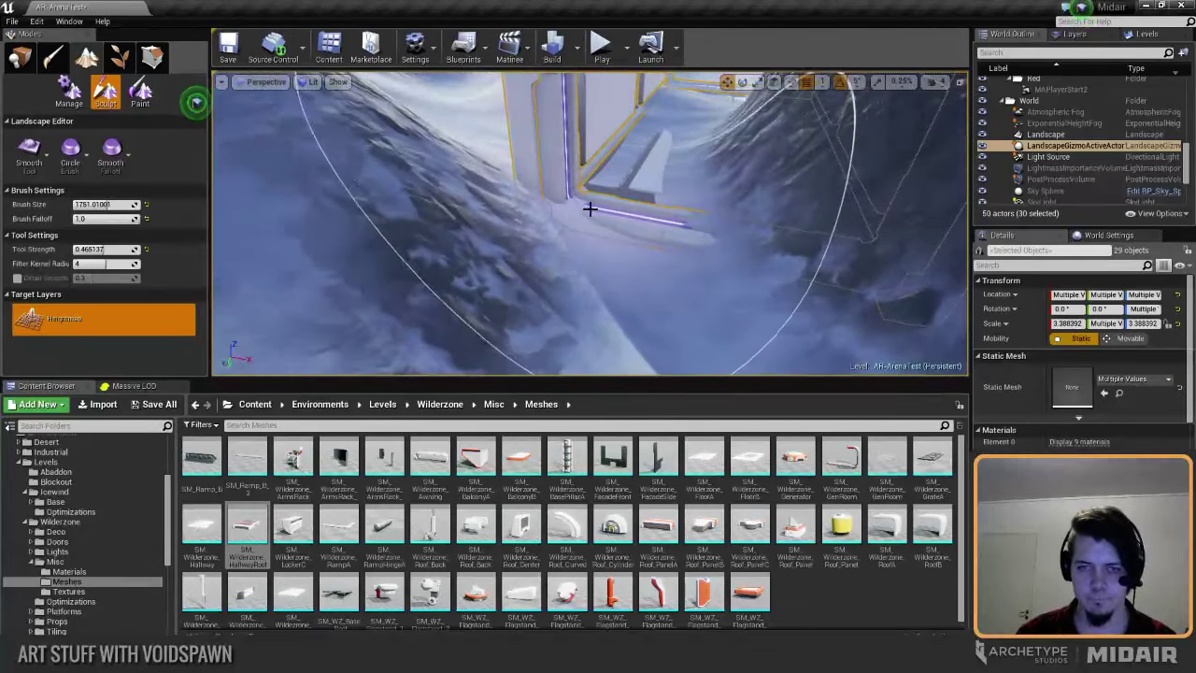
Step: Use the Sculpt tool to reshape the terrain along the hallway's long side wall
click(47, 157)
click(41, 207)
right_drag(411, 198, 441, 209)
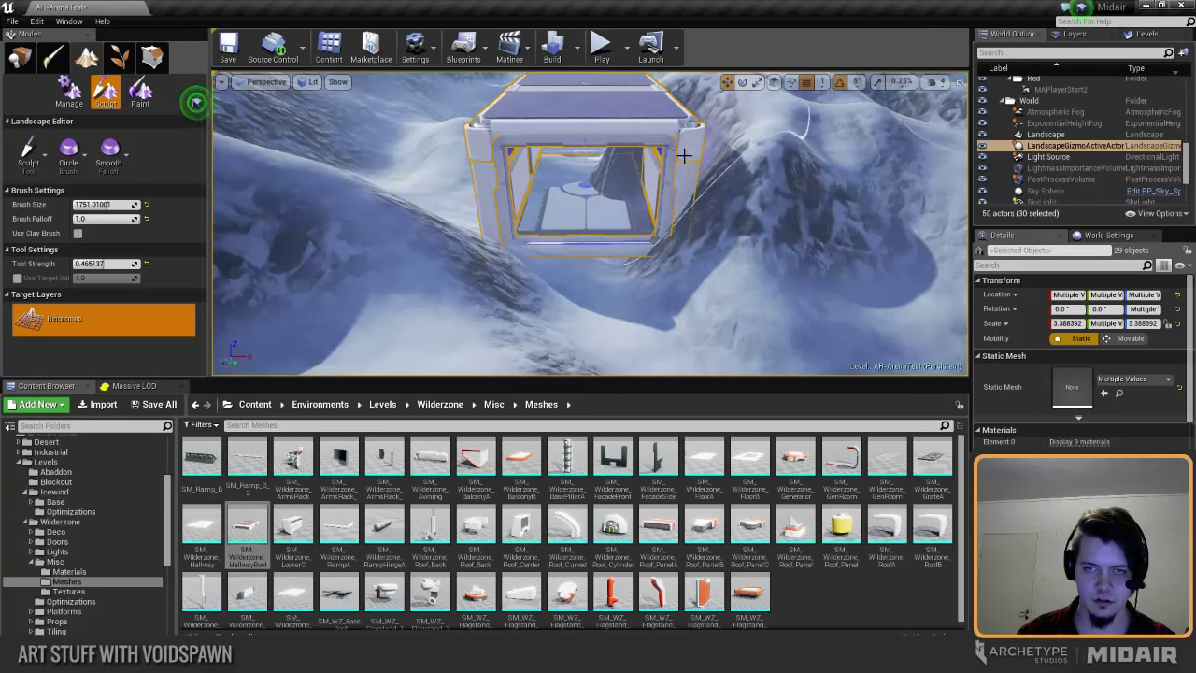
right_drag(685, 156, 655, 201)
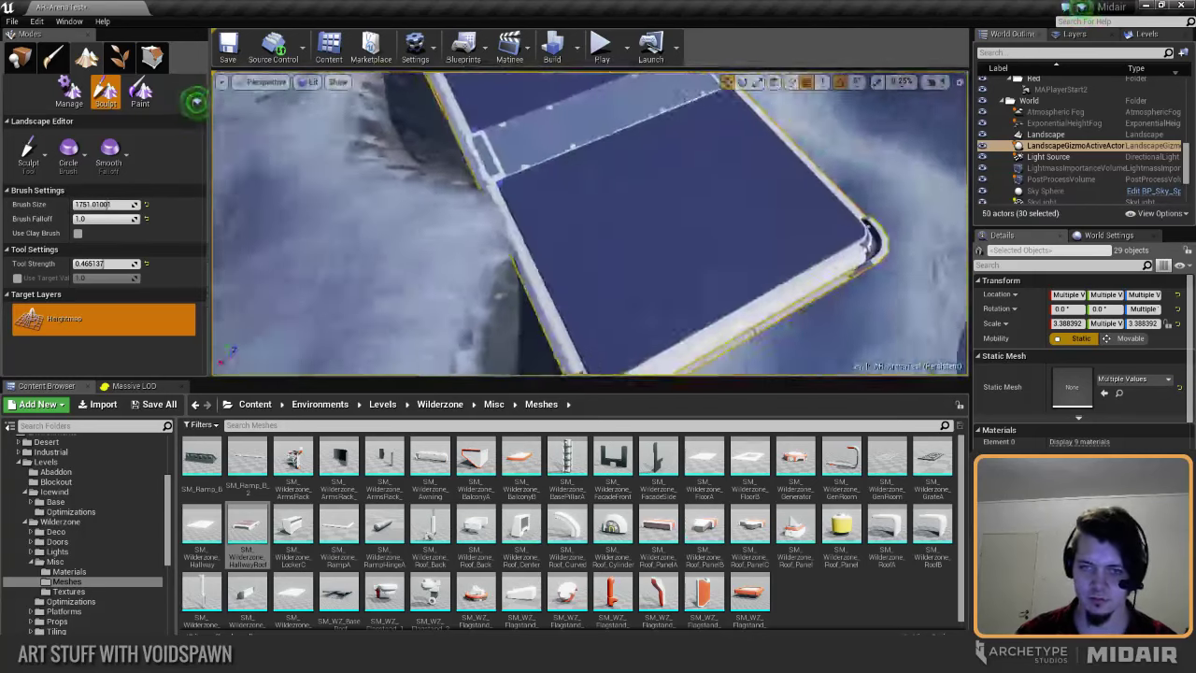
right_drag(513, 216, 513, 217)
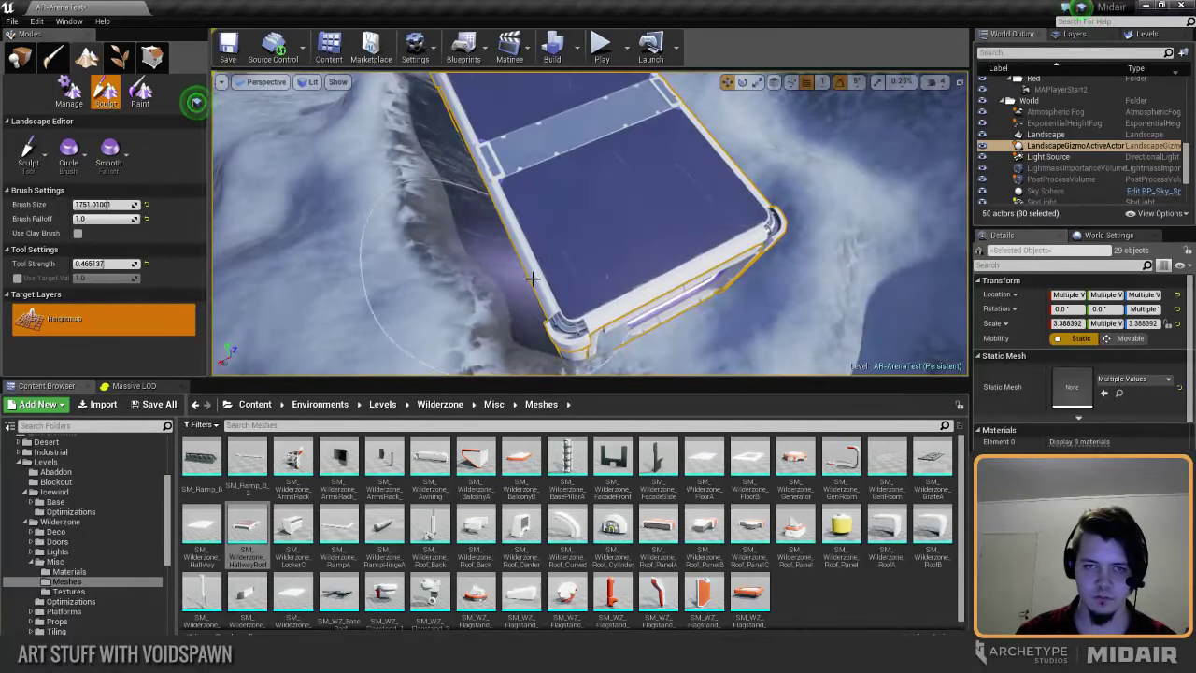
mouse_move(658, 250)
right_down()
mouse_move(645, 234)
mouse_move(660, 253)
mouse_move(627, 284)
right_up()
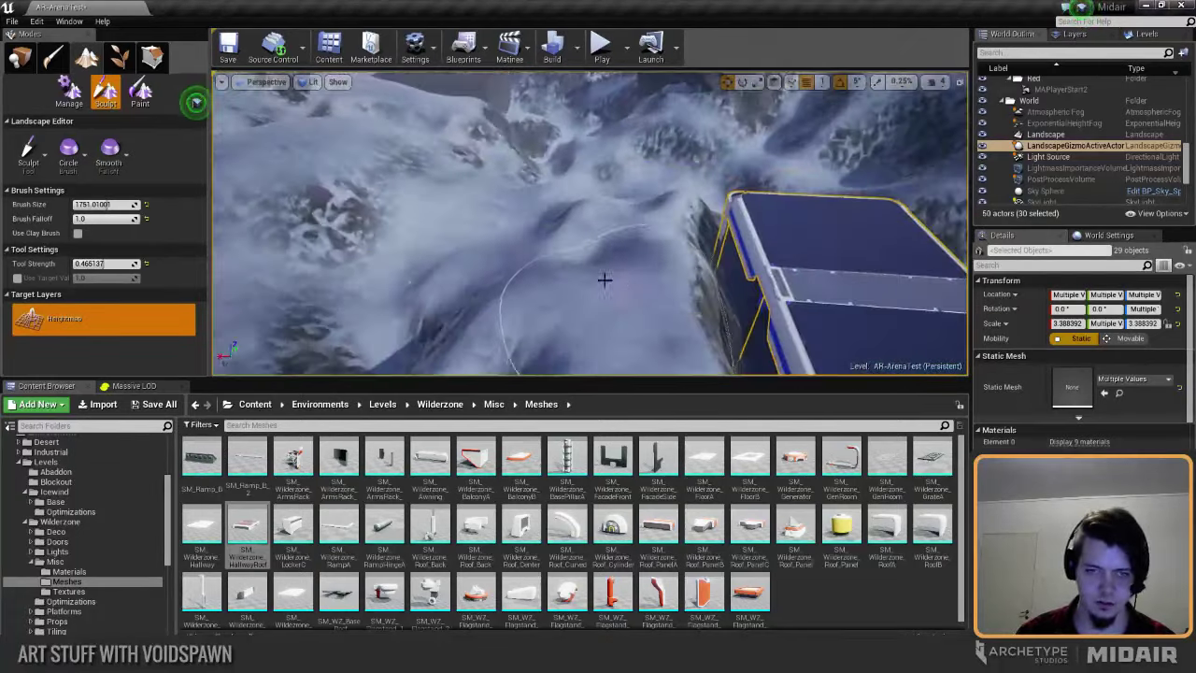
Step: Flatten the snow bank beside the hallway using the Flatten tool with a brush size of about 834
click(47, 157)
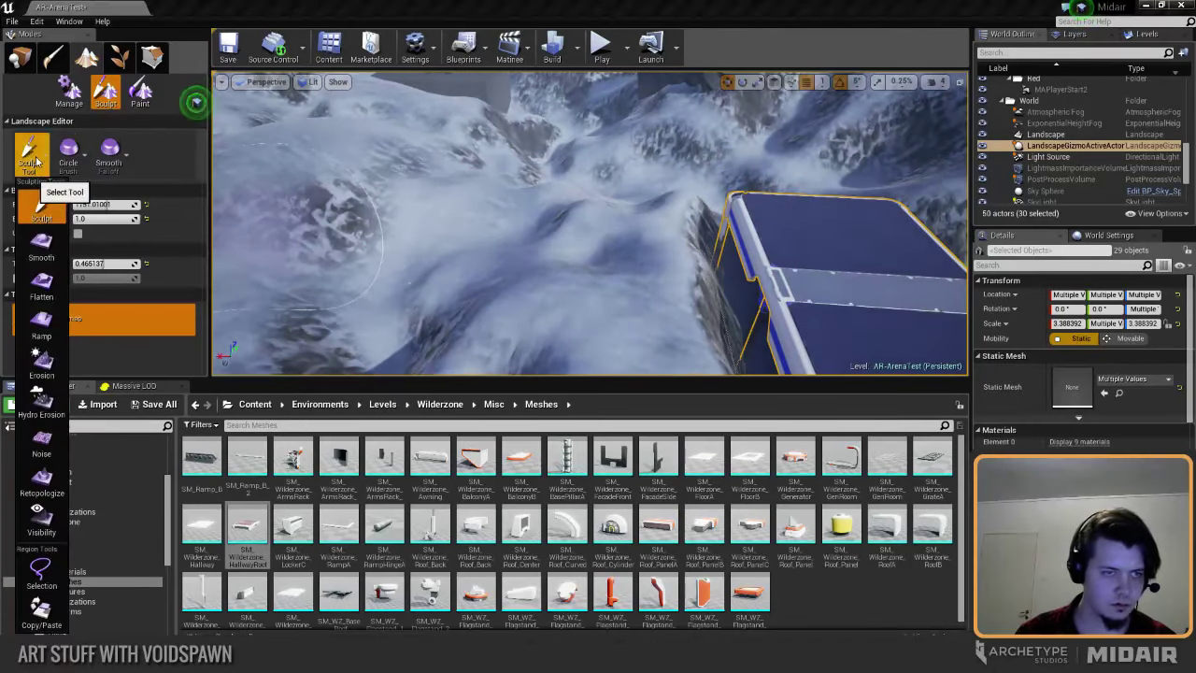
click(40, 283)
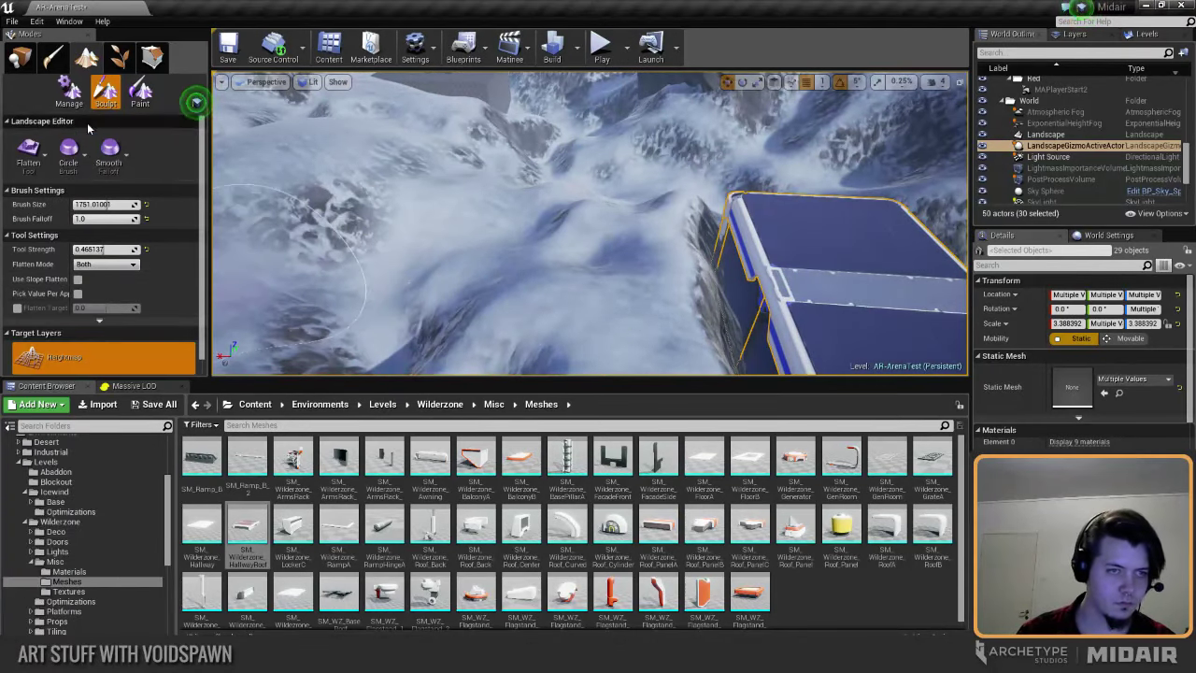
drag(105, 205, 84, 205)
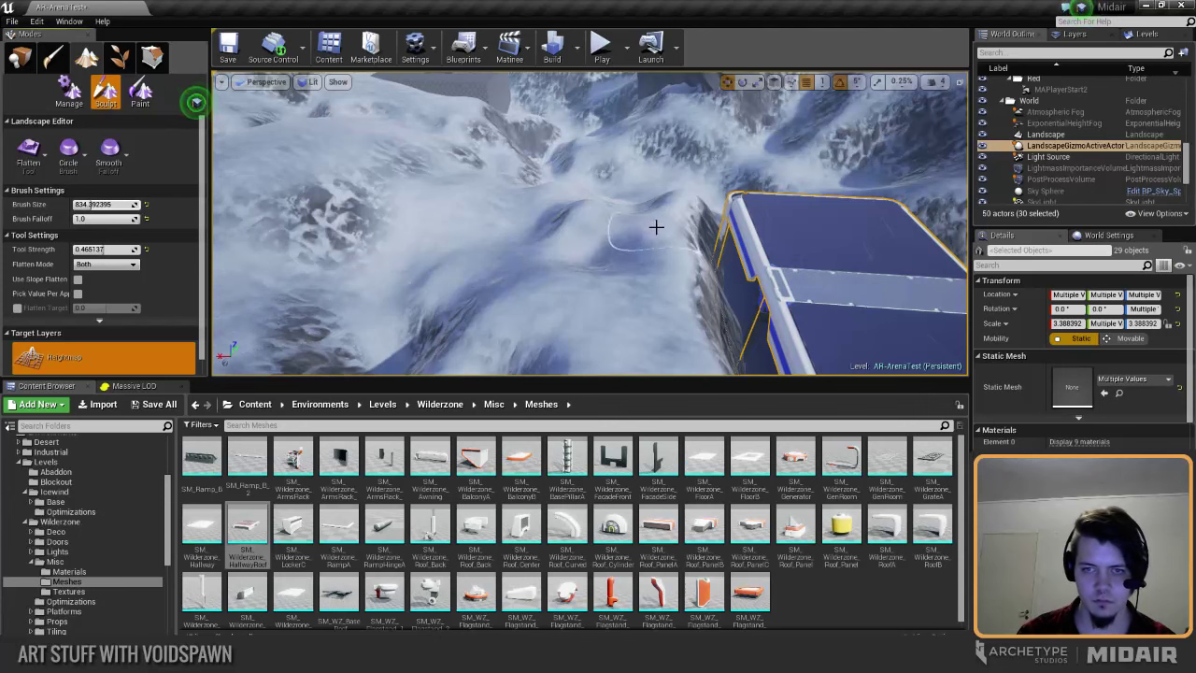
right_drag(686, 282, 534, 220)
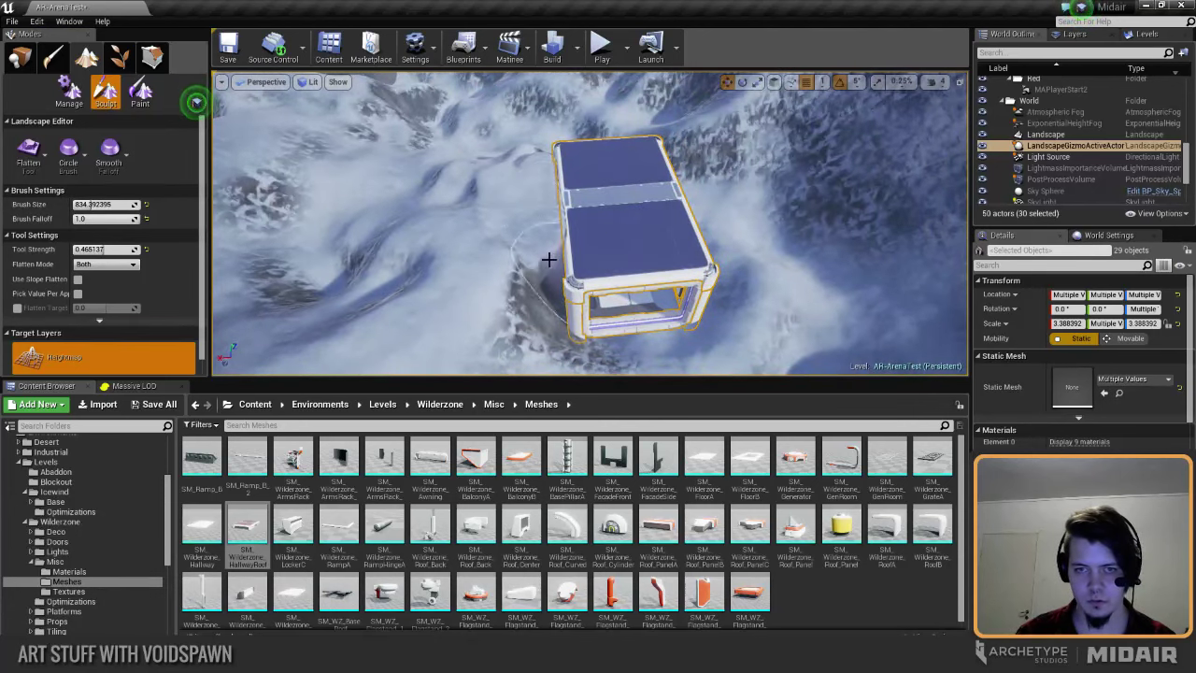
drag(549, 259, 554, 308)
right_drag(566, 262, 611, 236)
drag(612, 236, 582, 241)
mouse_move(583, 240)
right_down()
mouse_move(560, 255)
mouse_move(528, 236)
mouse_move(551, 238)
mouse_move(564, 274)
right_up()
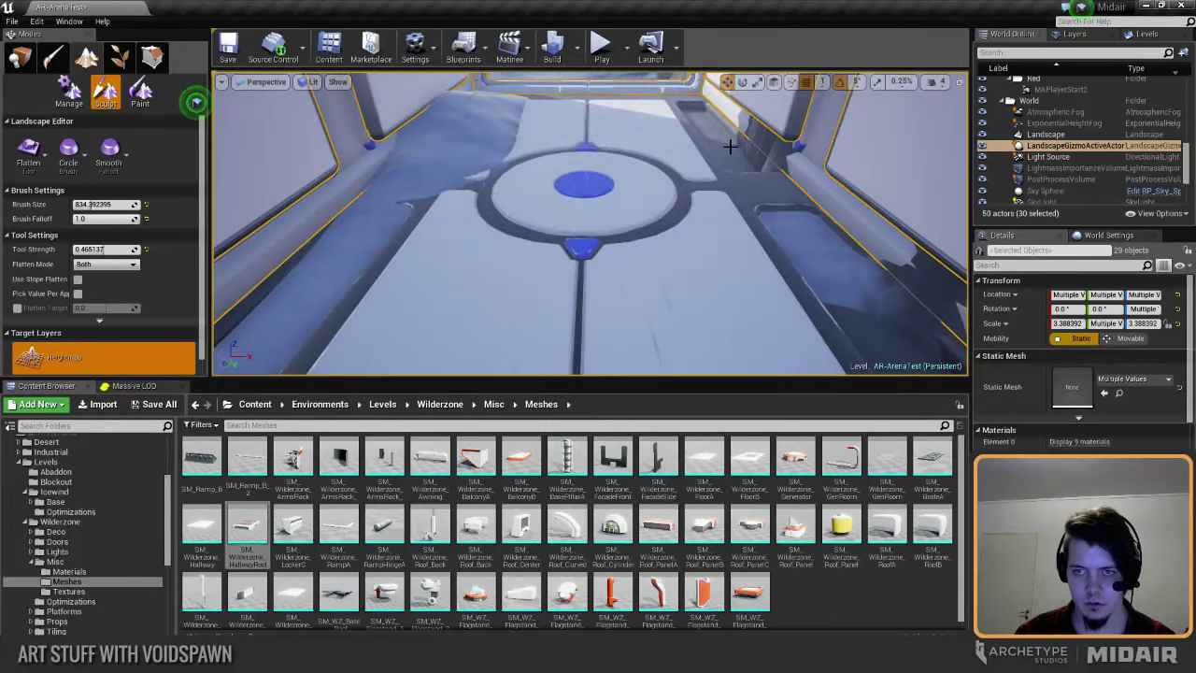
Step: Examine the hallway's interior floor and open end for terrain clipping through the meshes
right_drag(726, 214, 610, 203)
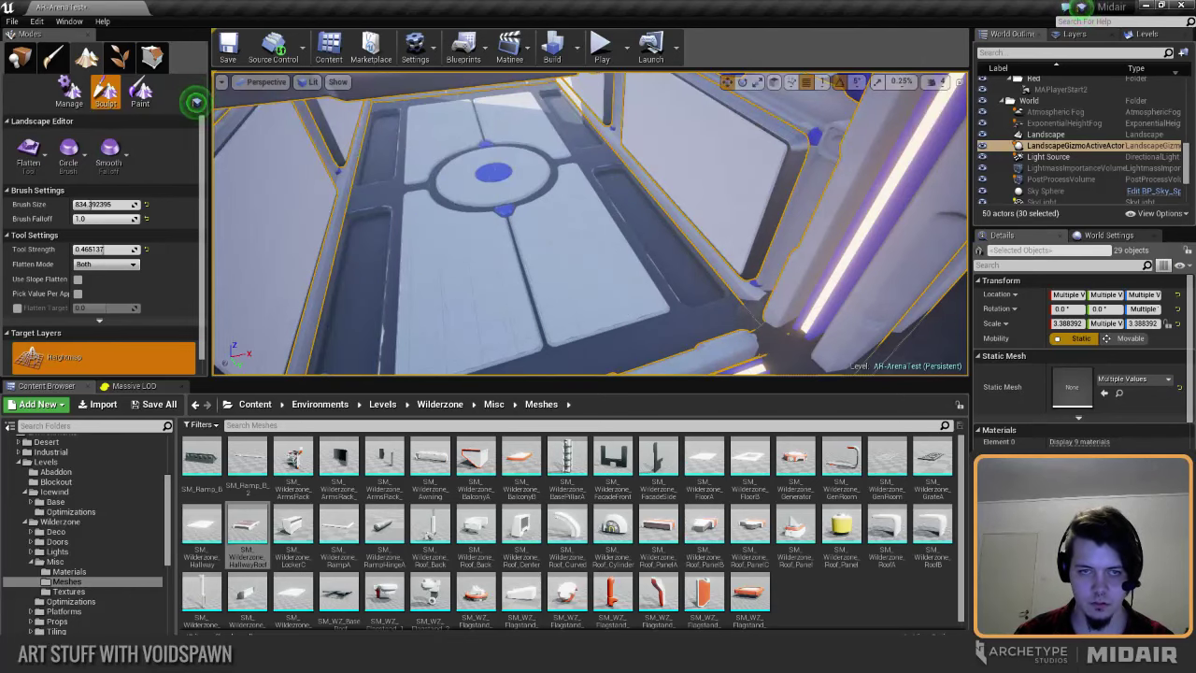
key(s)
right_drag(457, 247, 655, 220)
key(w)
key(w)
key(s)
key(a)
right_drag(484, 221, 554, 275)
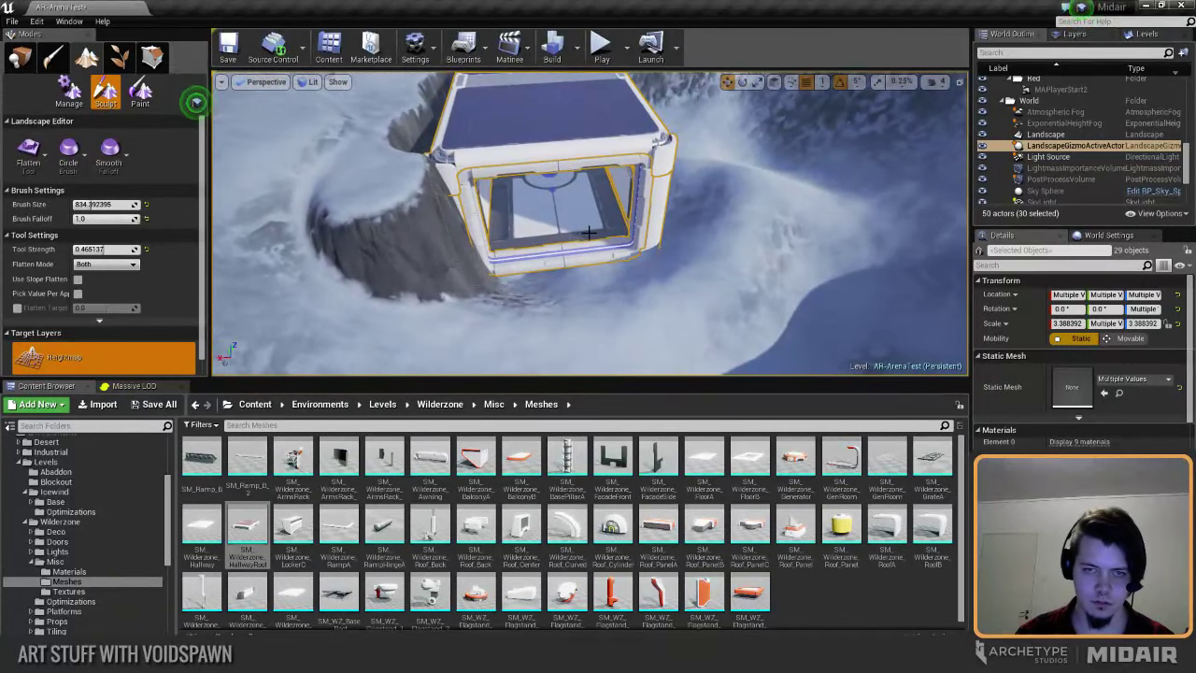
Step: Flatten the remaining snow ledge along the hallway's side wall from the front corner to the far end
right_drag(569, 289, 492, 190)
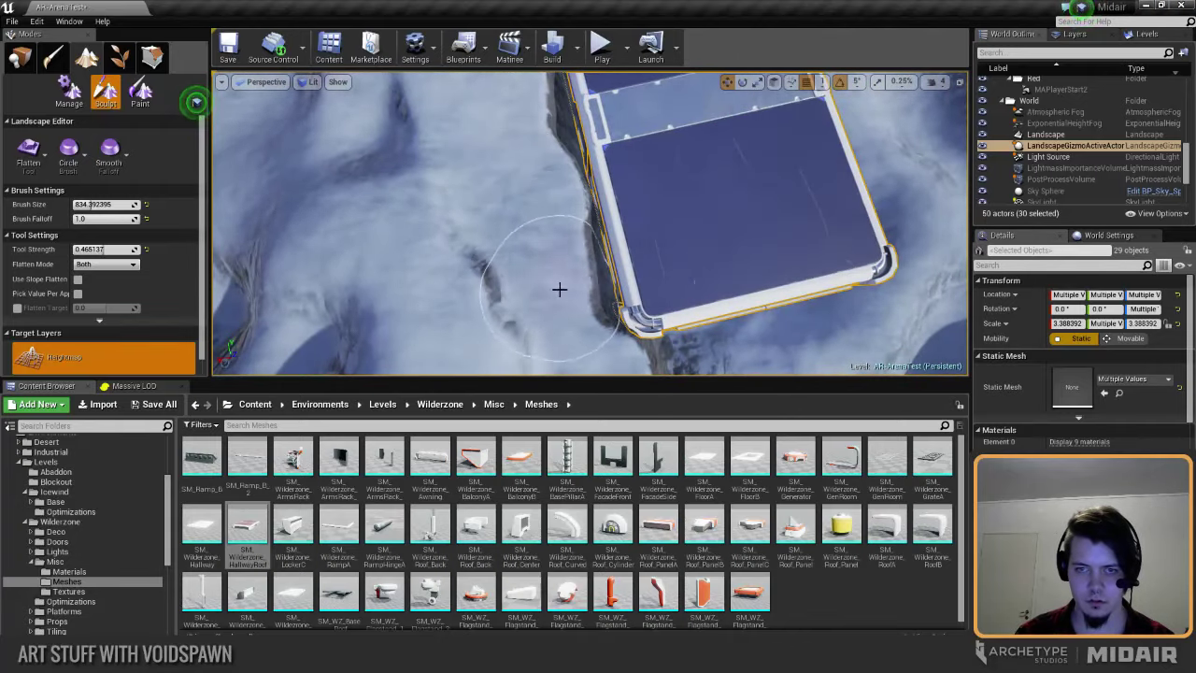
right_drag(555, 179, 531, 225)
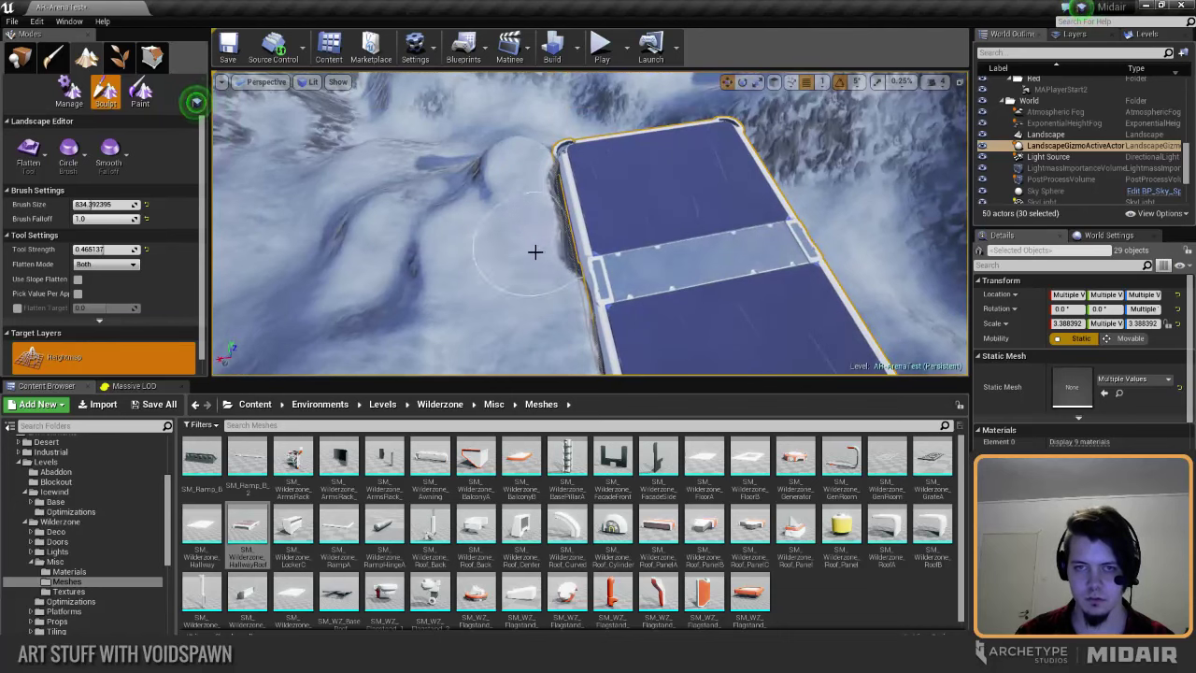
right_drag(562, 301, 741, 260)
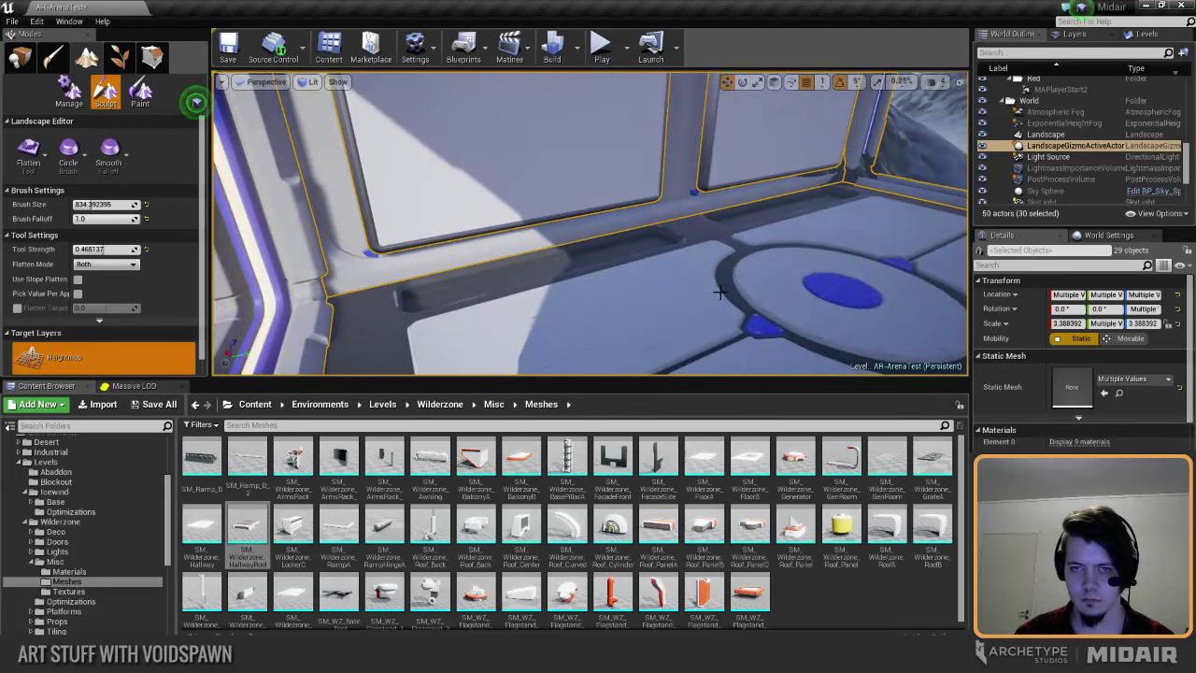
key(f)
right_drag(591, 224, 584, 280)
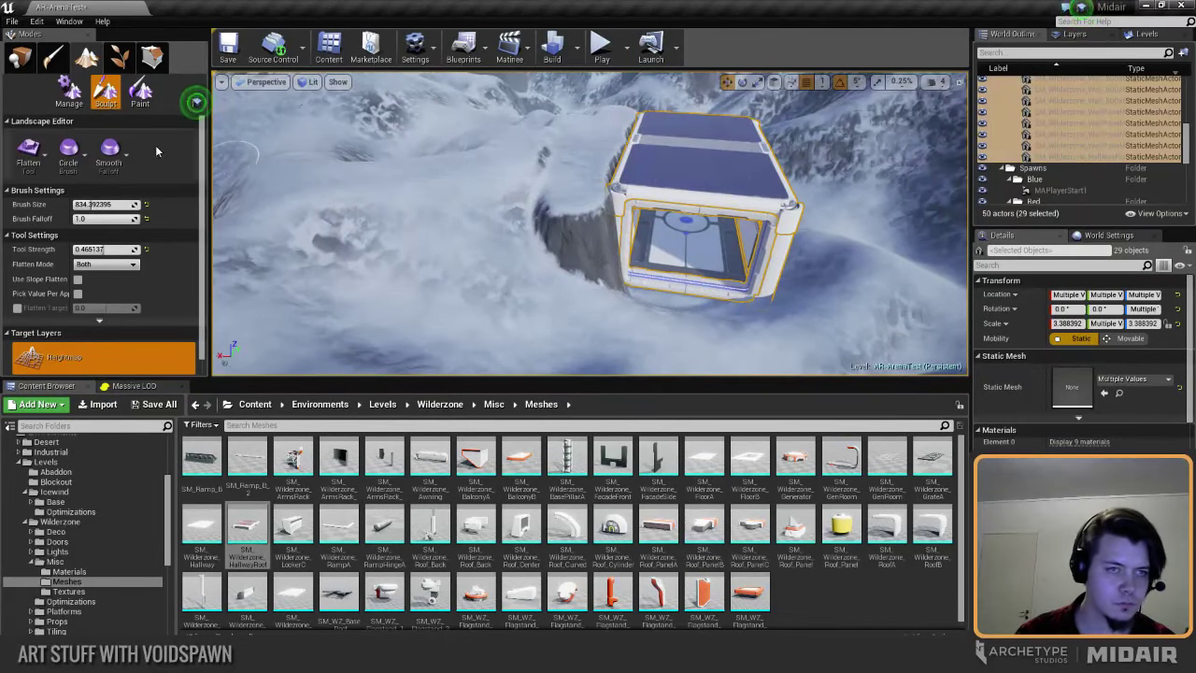
Step: Smooth the steep terrain near the hallway's front corner and open end using the Smooth tool
click(38, 150)
click(55, 221)
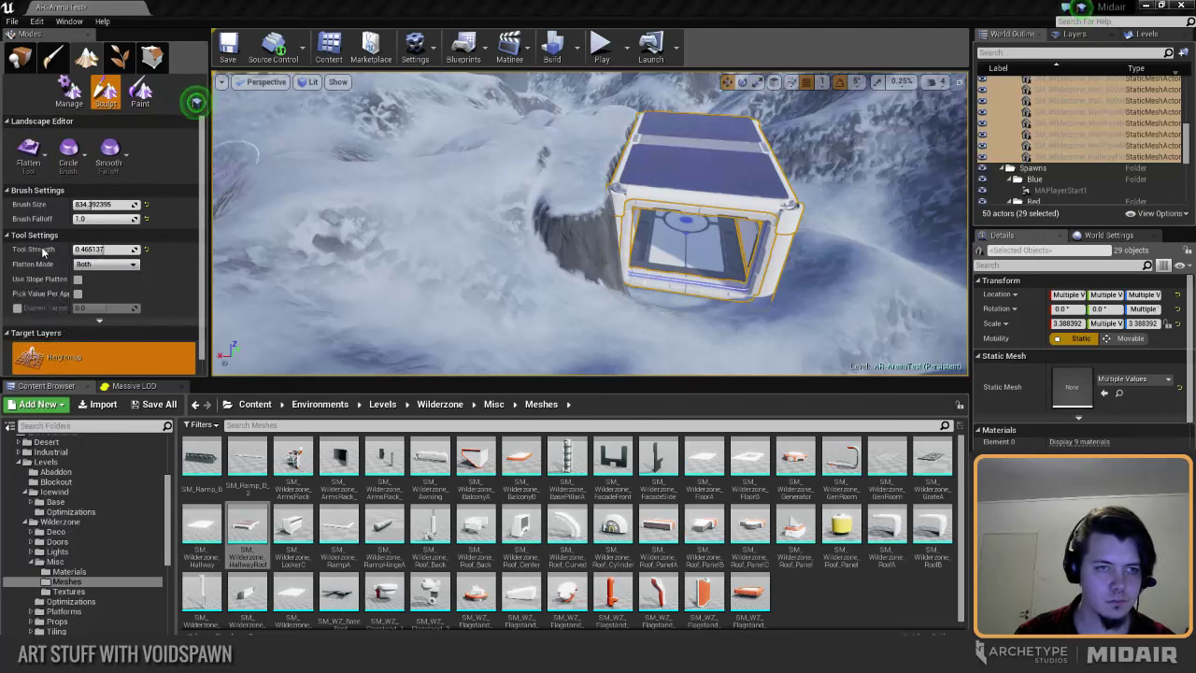
mouse_move(641, 187)
right_down()
mouse_move(617, 198)
mouse_move(642, 187)
right_up()
mouse_move(573, 253)
right_down()
mouse_move(532, 290)
mouse_move(574, 253)
right_up()
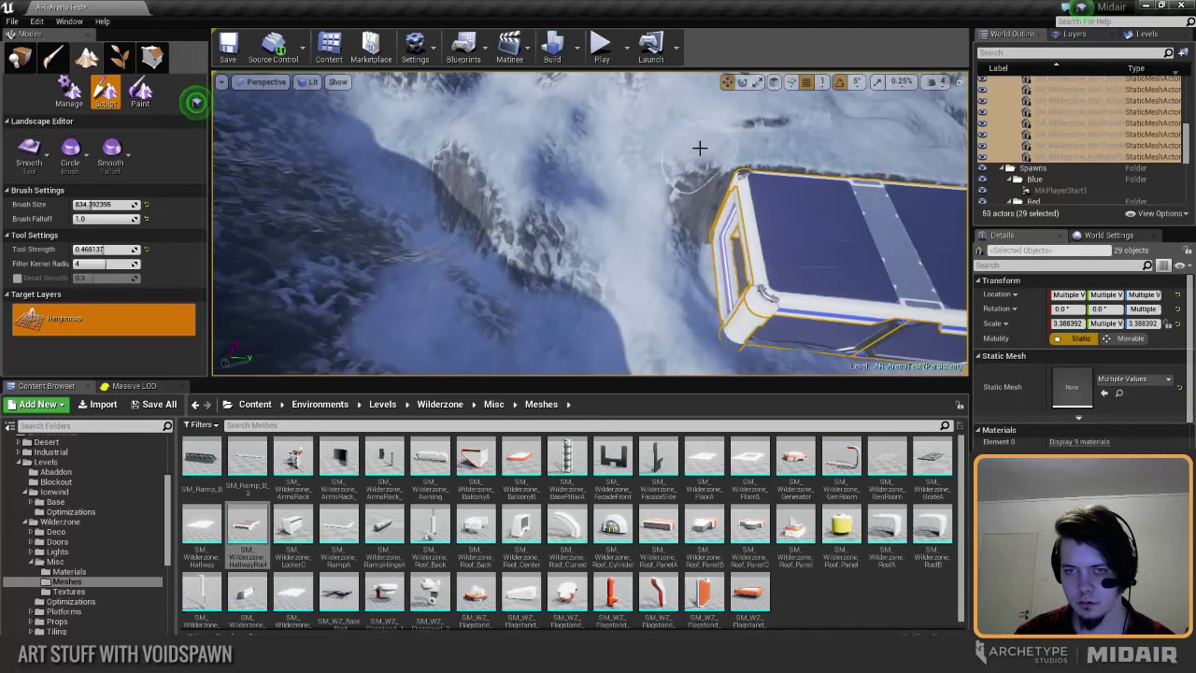
right_drag(623, 290, 623, 283)
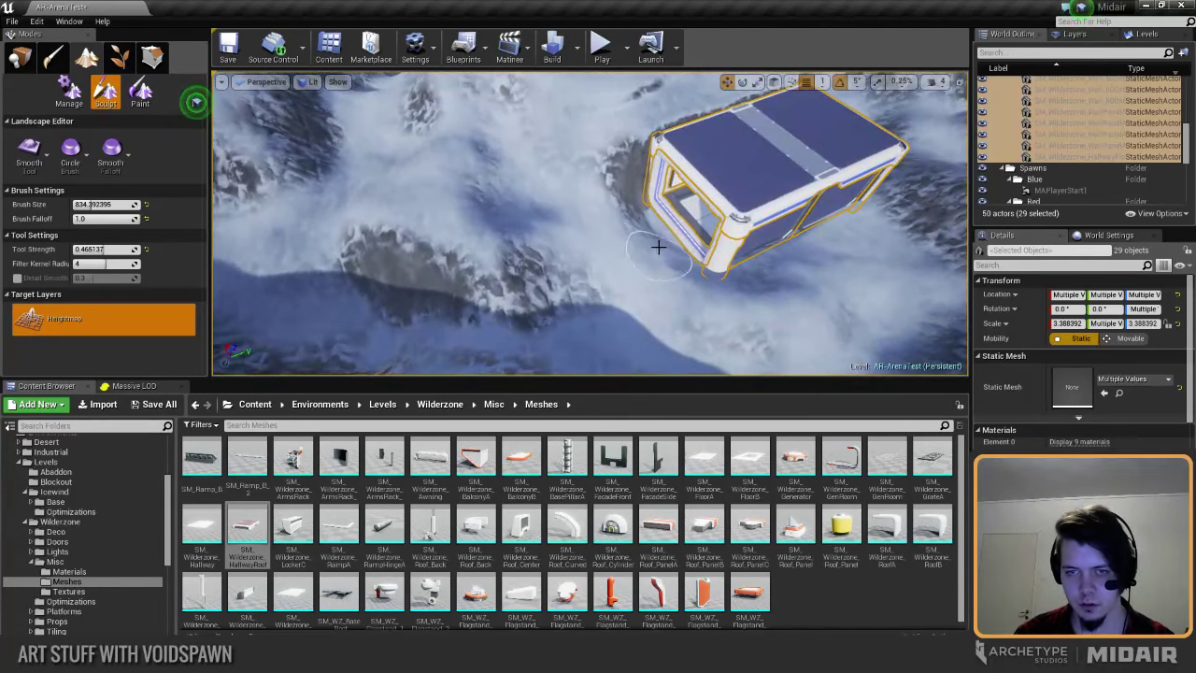
Step: Sculpt the ground at the hallway's open end using the Sculpt tool, reducing the brush size to about 742
click(42, 160)
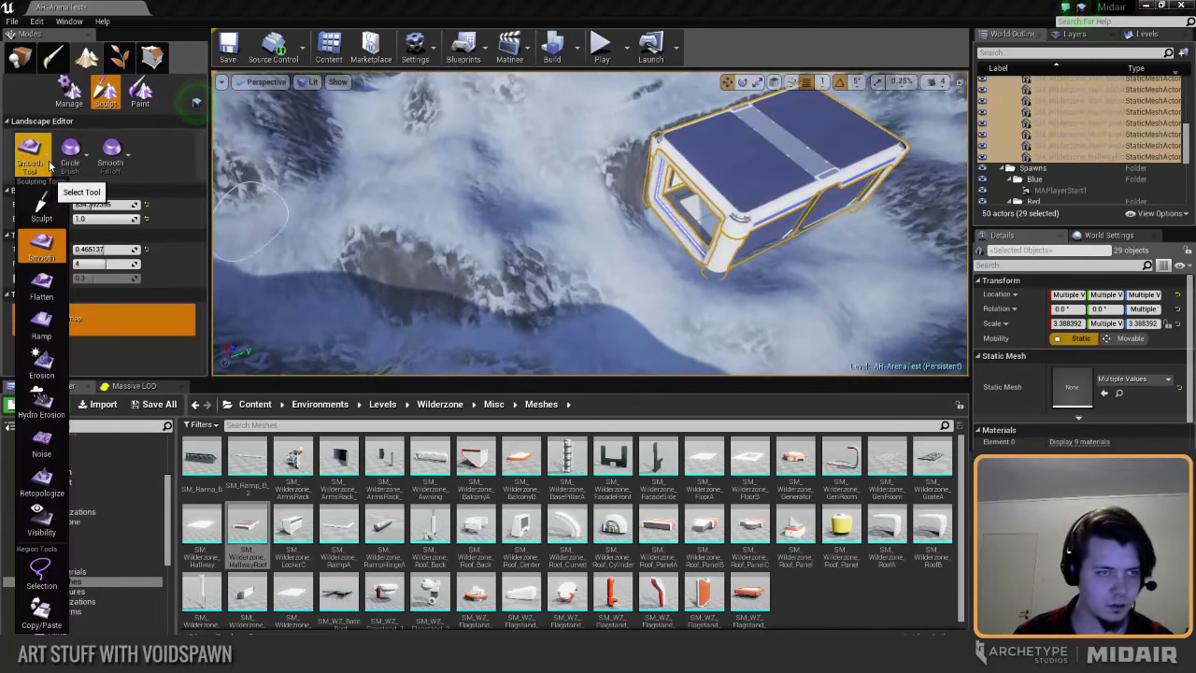
click(91, 205)
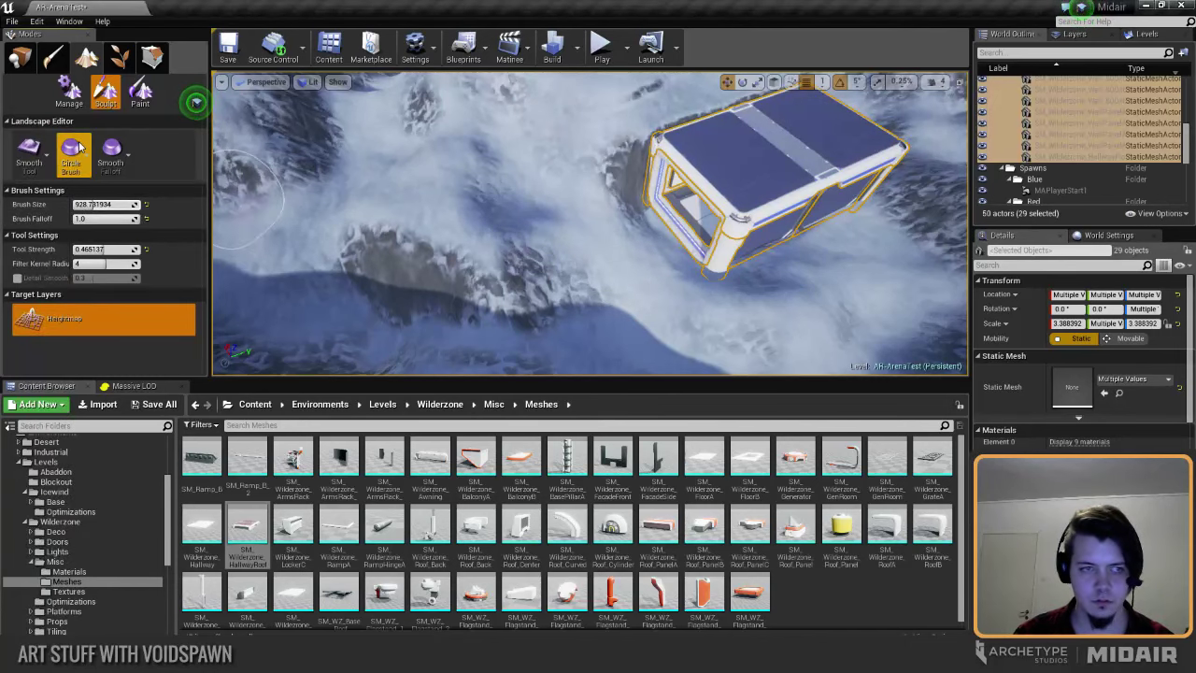
click(29, 150)
click(46, 192)
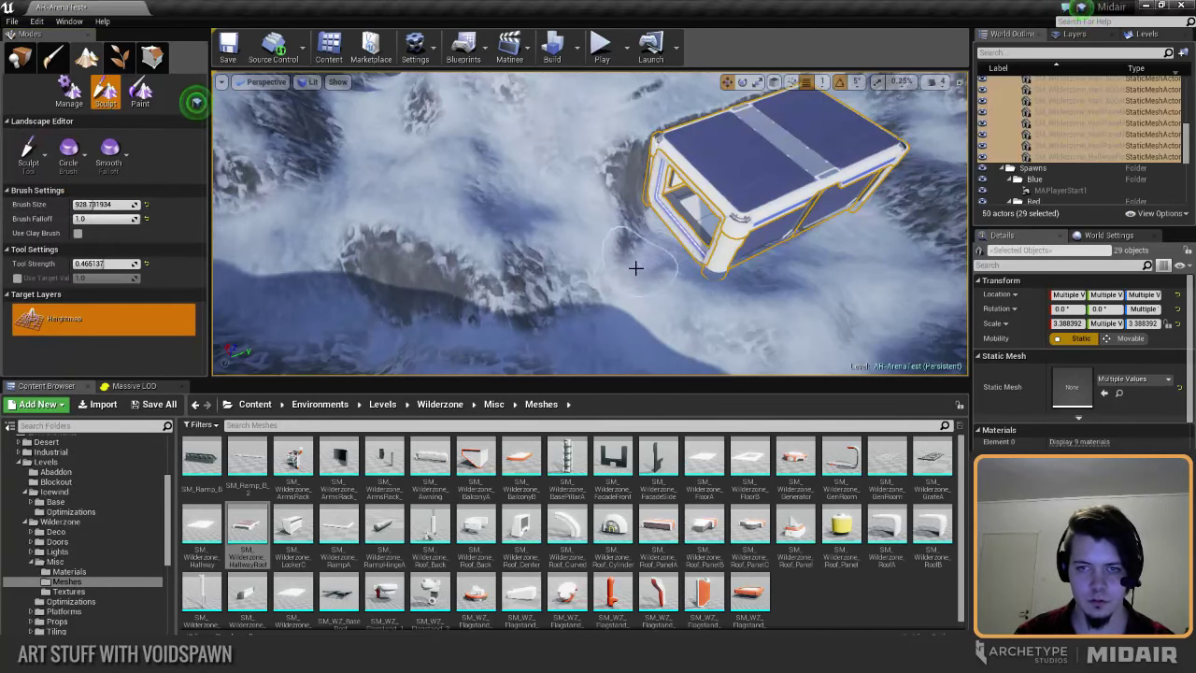
mouse_move(550, 289)
right_down()
mouse_move(598, 273)
mouse_move(568, 252)
mouse_move(544, 183)
mouse_move(581, 268)
mouse_move(589, 258)
mouse_move(529, 273)
mouse_move(655, 227)
right_up()
key(w)
mouse_move(650, 311)
right_down()
mouse_move(640, 308)
mouse_move(651, 320)
right_up()
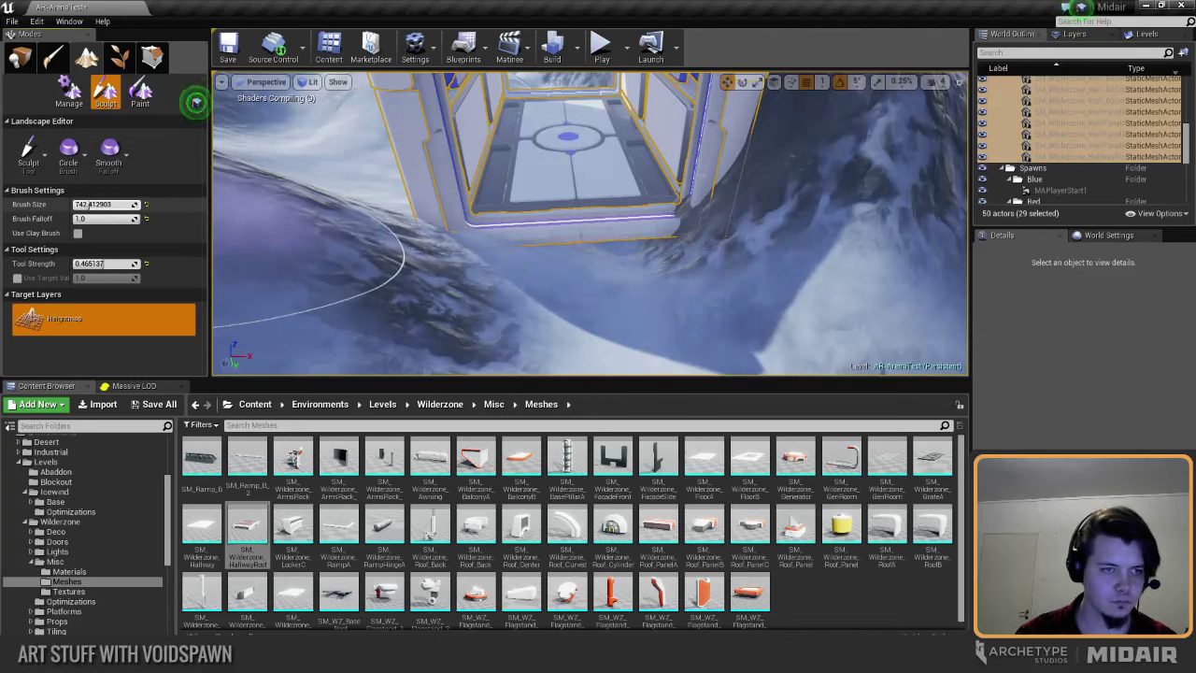
Step: Continue sculpting the slope below the hallway's entrance and around its front corners
right_drag(427, 286, 440, 277)
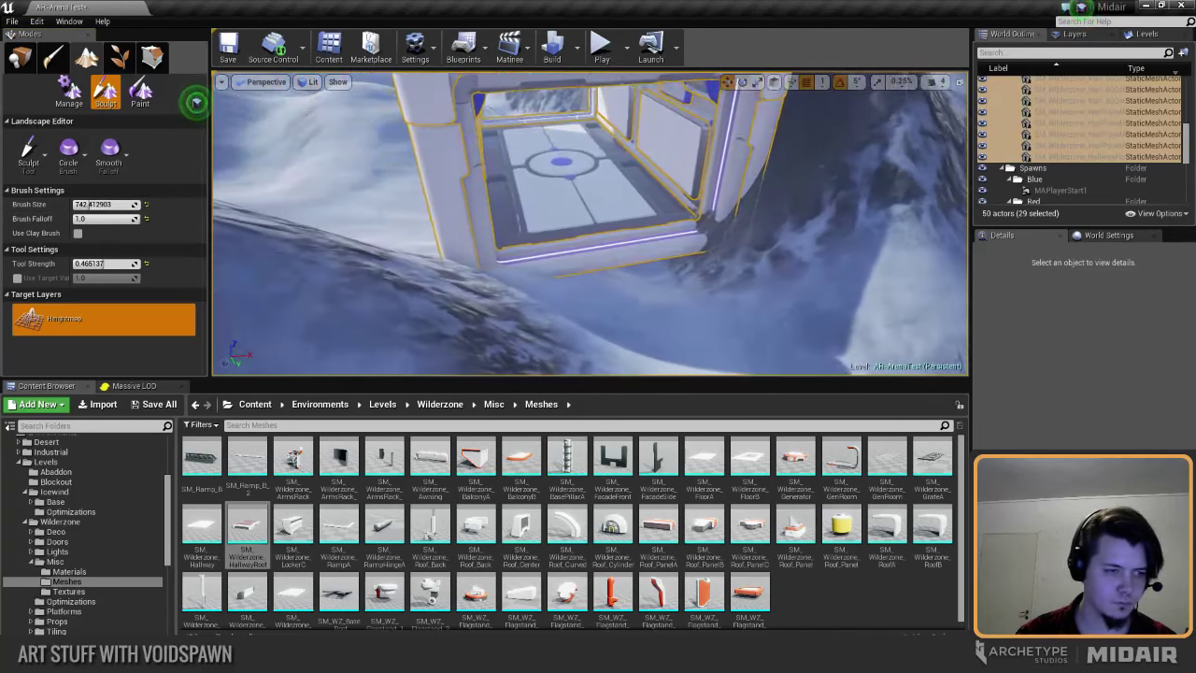
right_drag(641, 285, 582, 280)
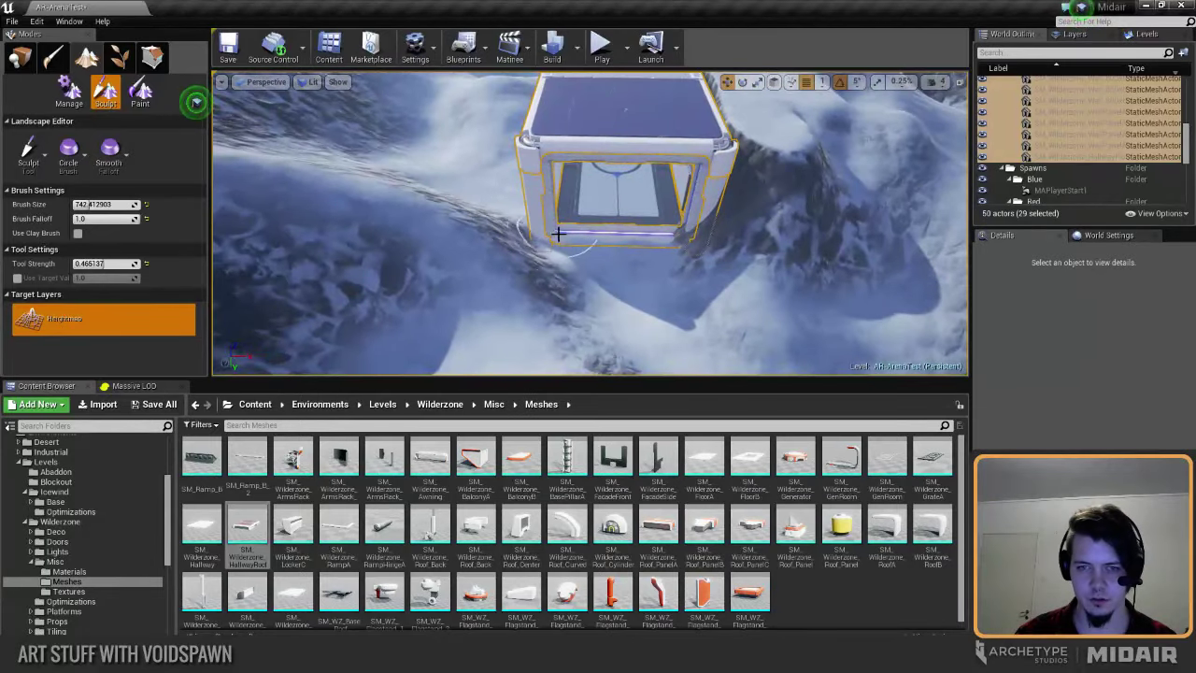
click(31, 153)
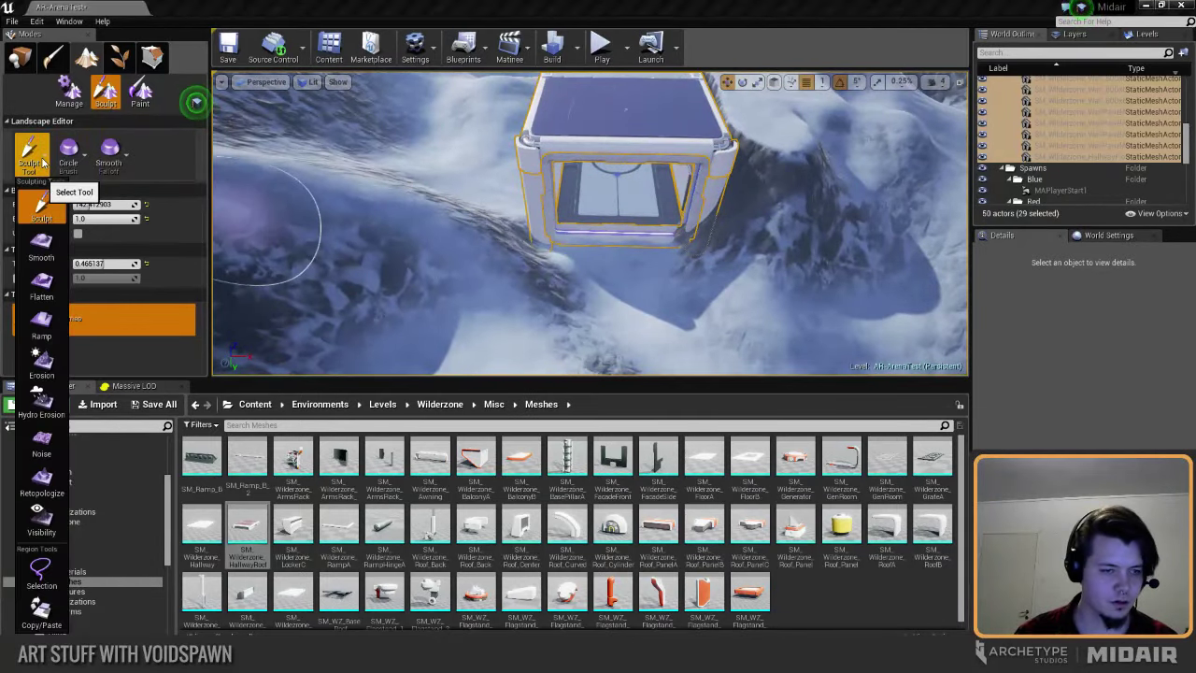
click(43, 163)
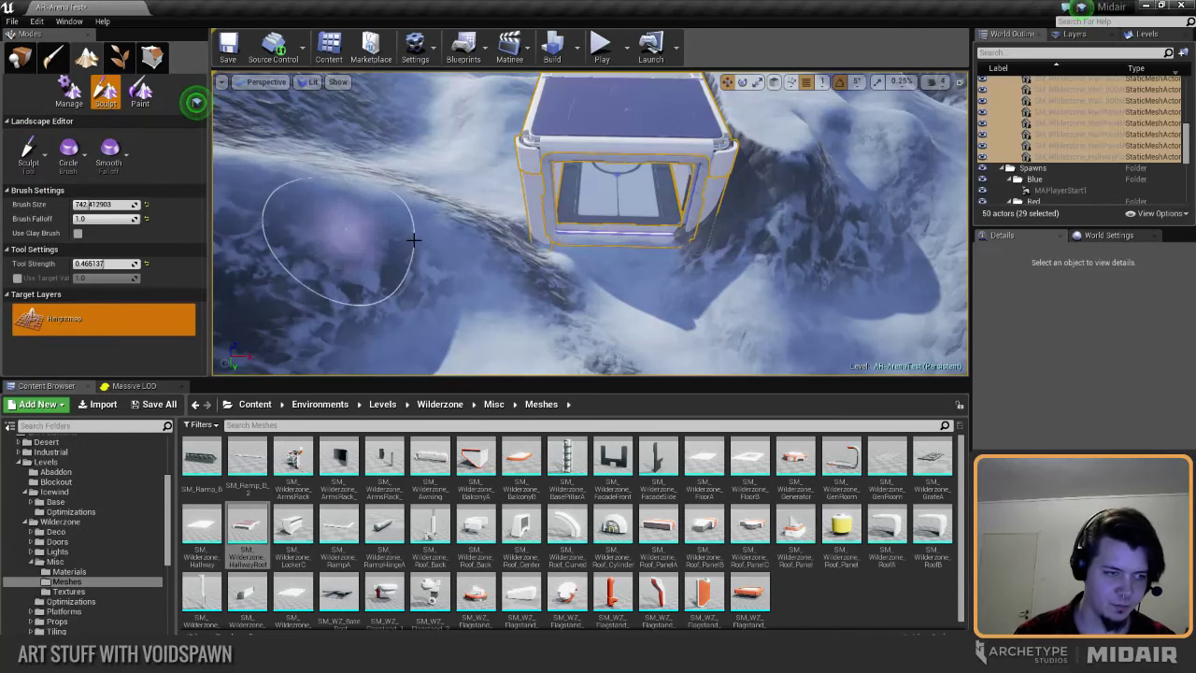
right_drag(548, 264, 548, 265)
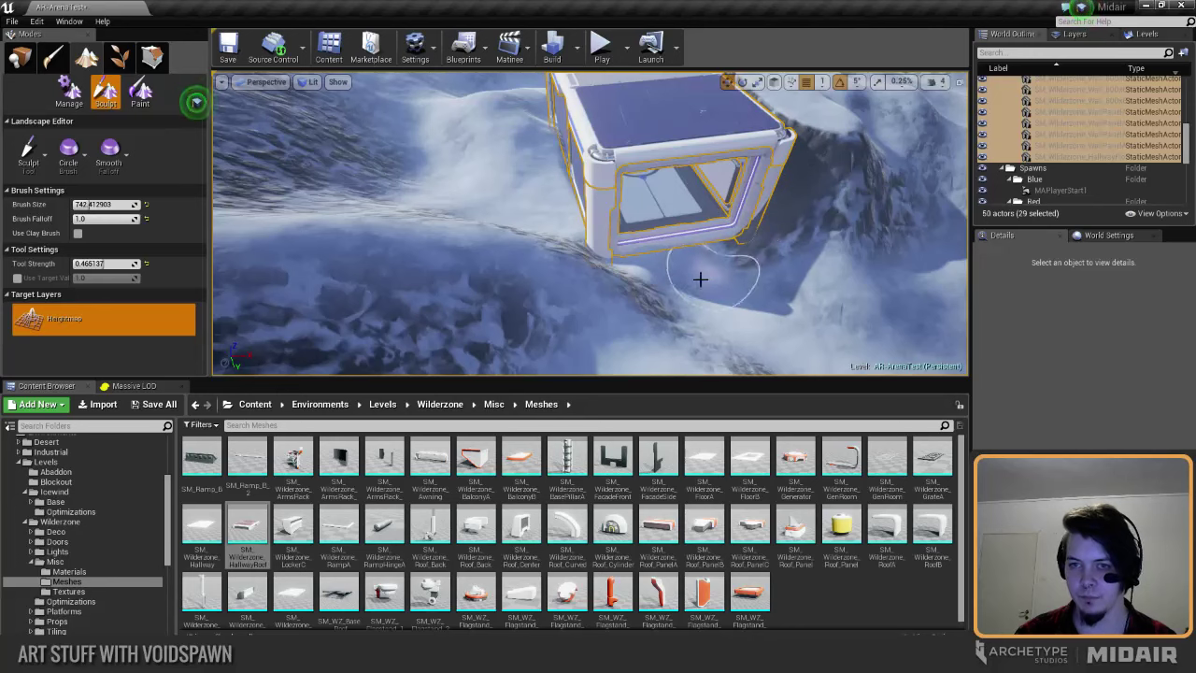
right_drag(701, 280, 704, 277)
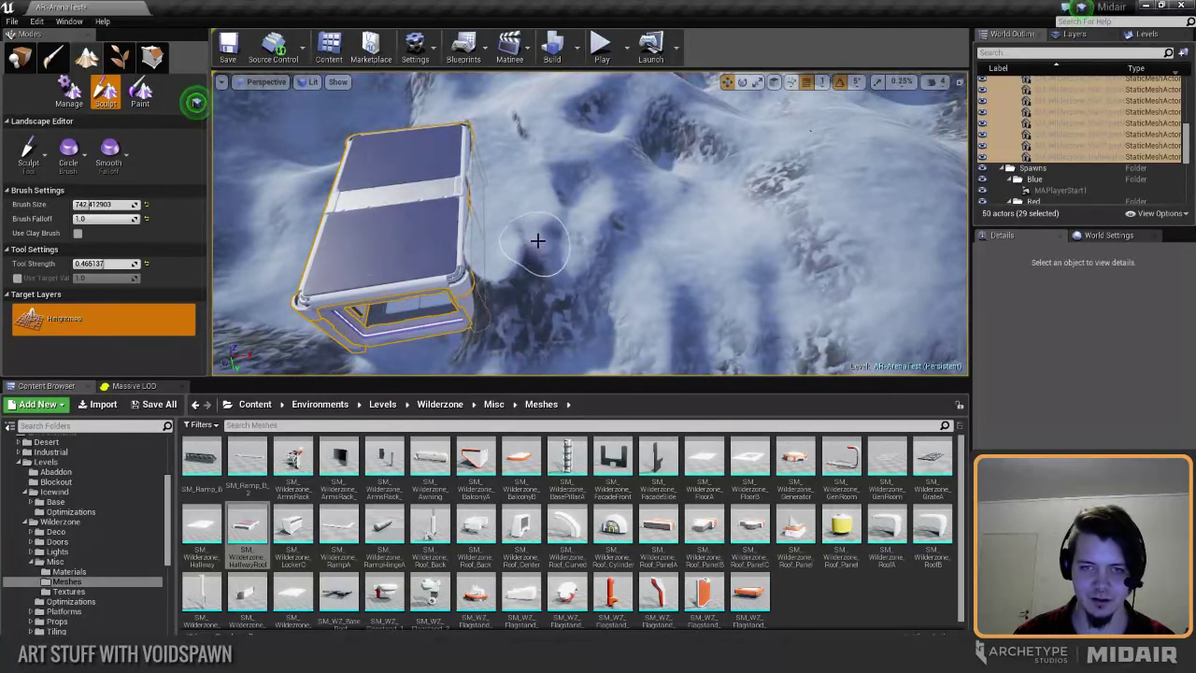
Step: Smooth the sculpted slope beside and below the hallway's open end using the Smooth tool
click(28, 150)
click(47, 245)
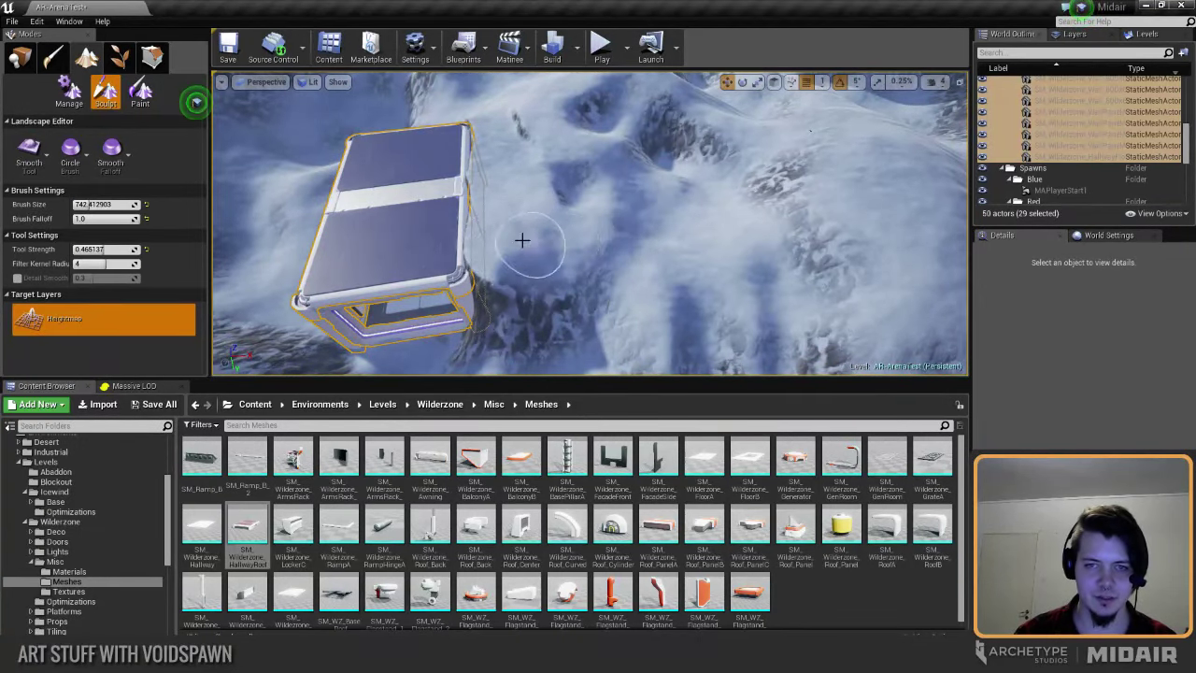
mouse_move(520, 286)
right_down()
mouse_move(547, 257)
mouse_move(514, 252)
mouse_move(582, 281)
right_up()
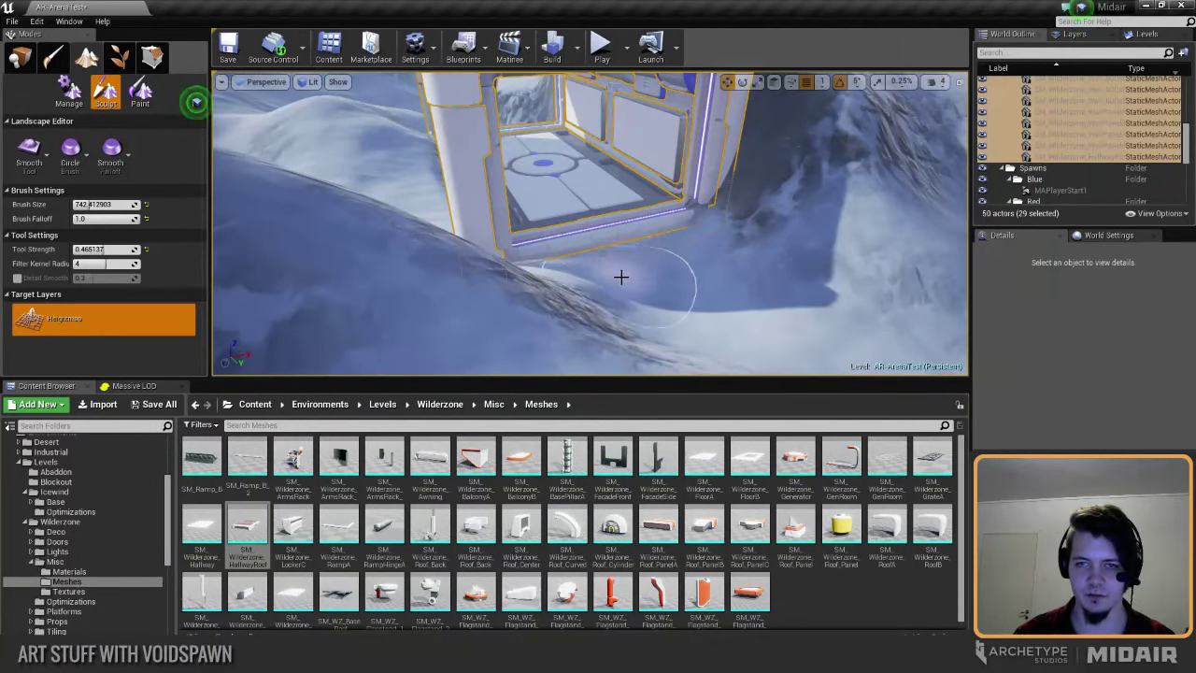
right_drag(621, 277, 621, 276)
Step: Switch back to the Sculpt tool and touch up the snow against the hallway entrance's lower corner
click(34, 154)
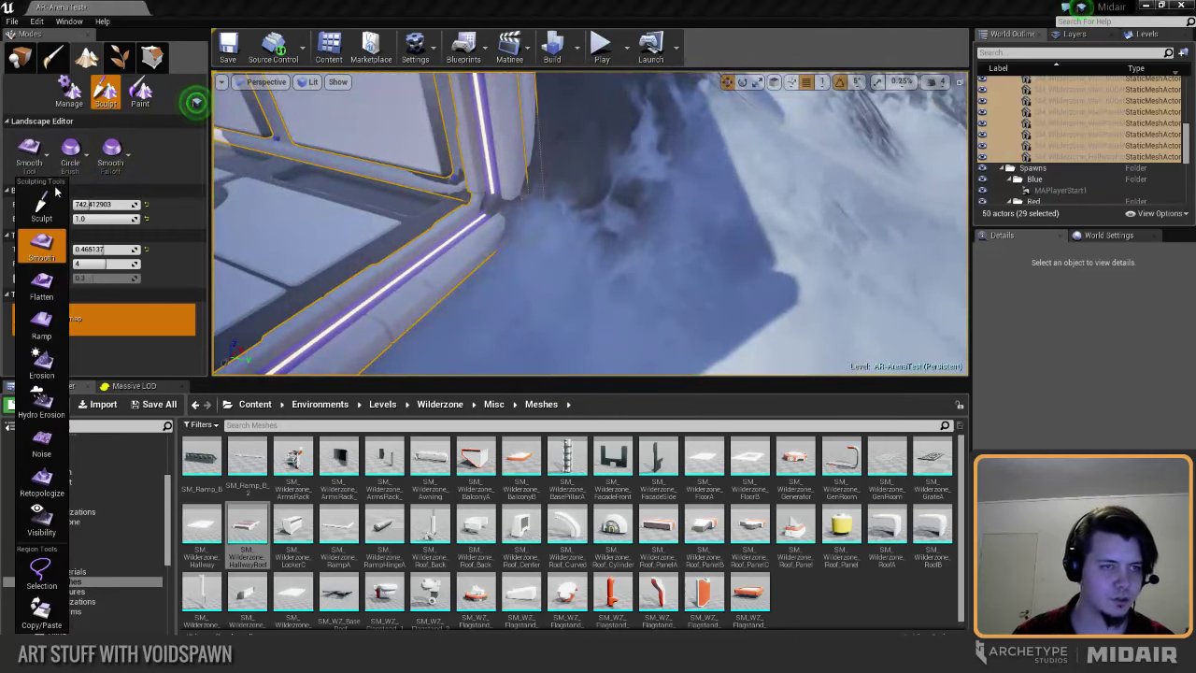
click(43, 206)
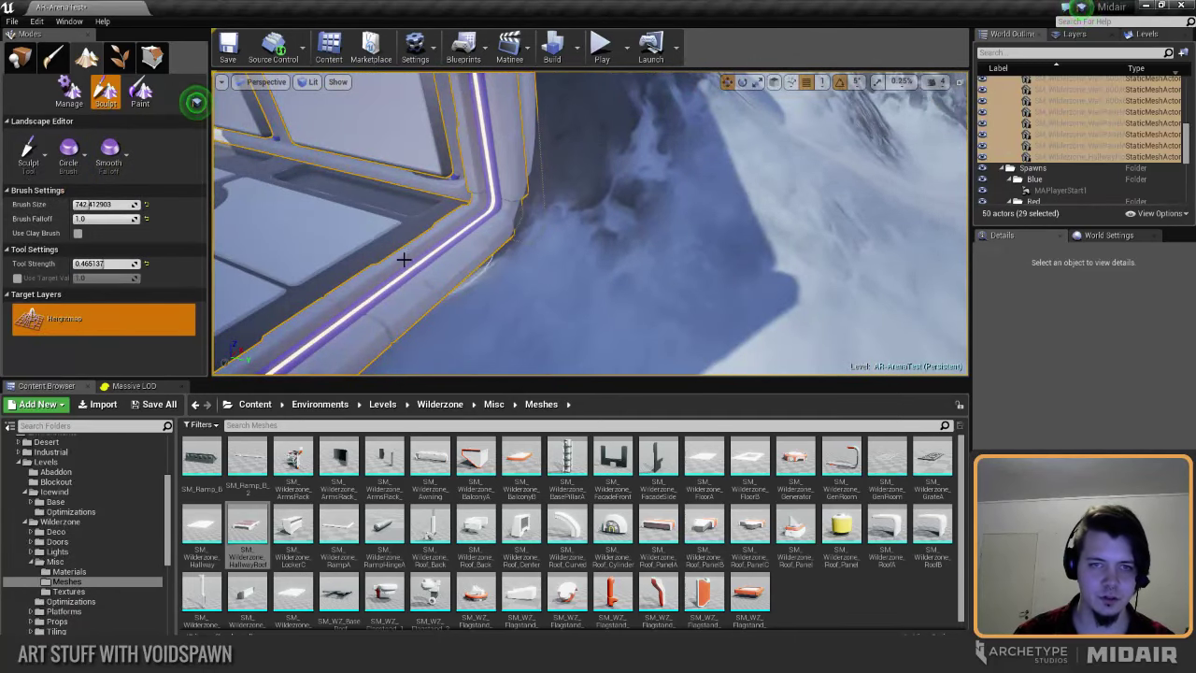
right_drag(532, 272, 532, 272)
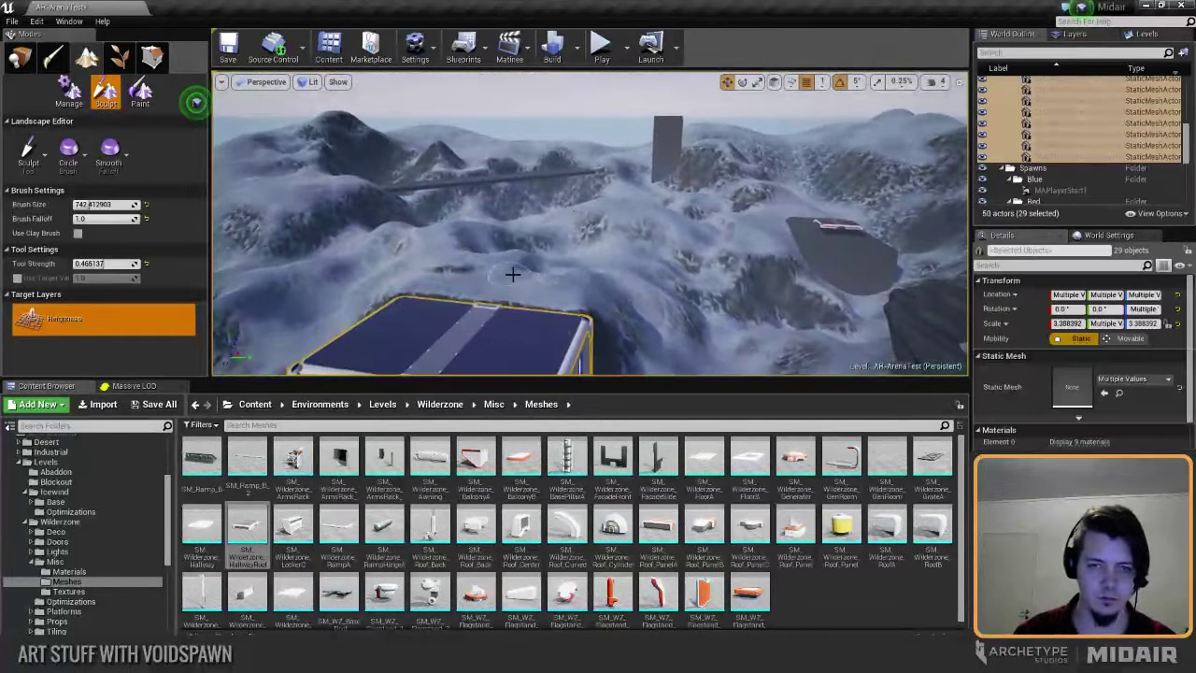
Step: Deselect the hallway meshes and switch the editor to foliage painting
click(21, 59)
key(Escape)
right_drag(462, 316, 486, 260)
click(119, 58)
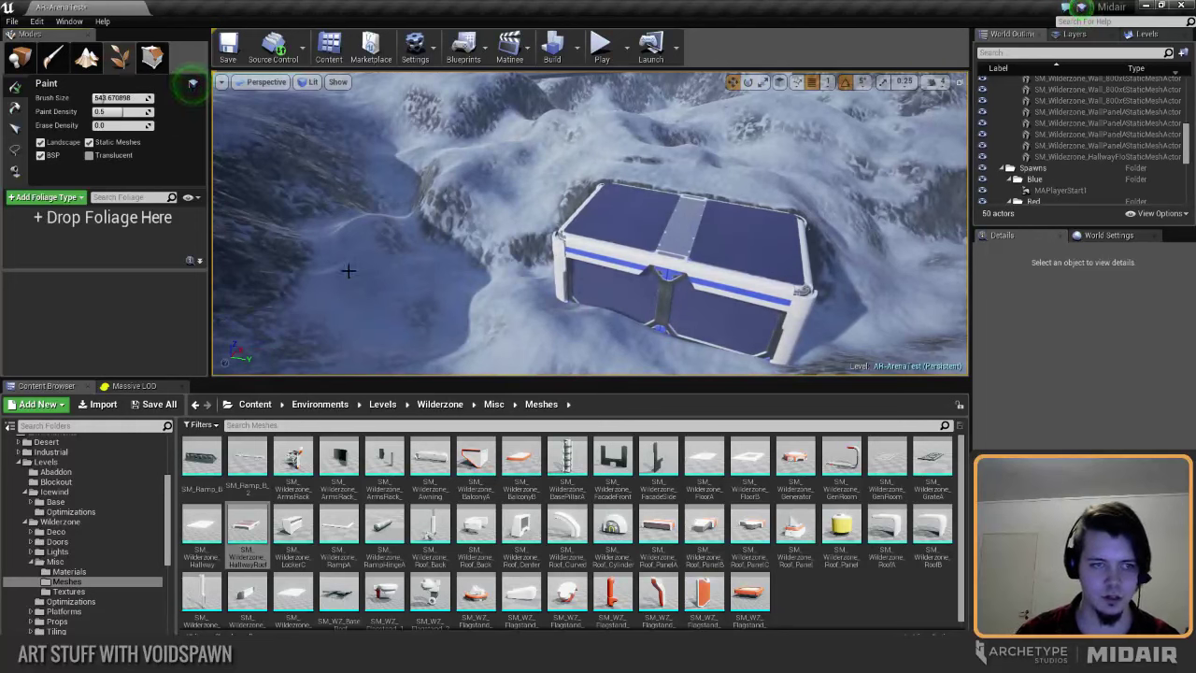
Step: Check the tree meshes available in the Snow environment's Foliage Meshes folder
scroll(66, 500, up, 4)
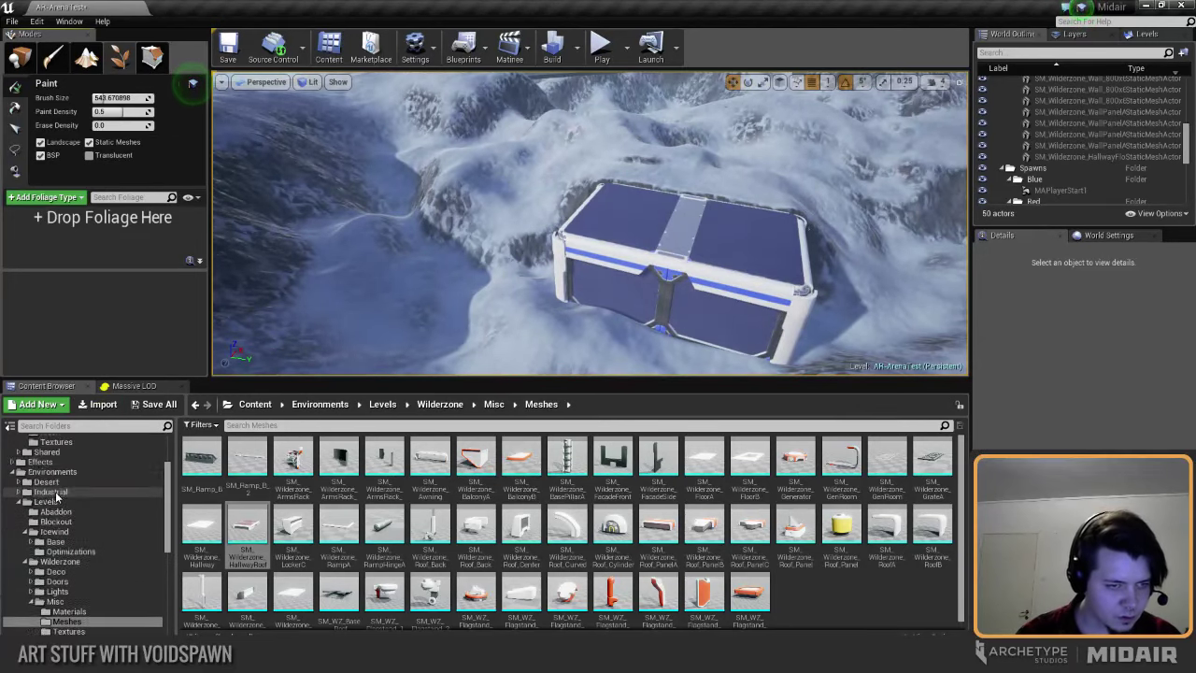
scroll(61, 500, up, 1)
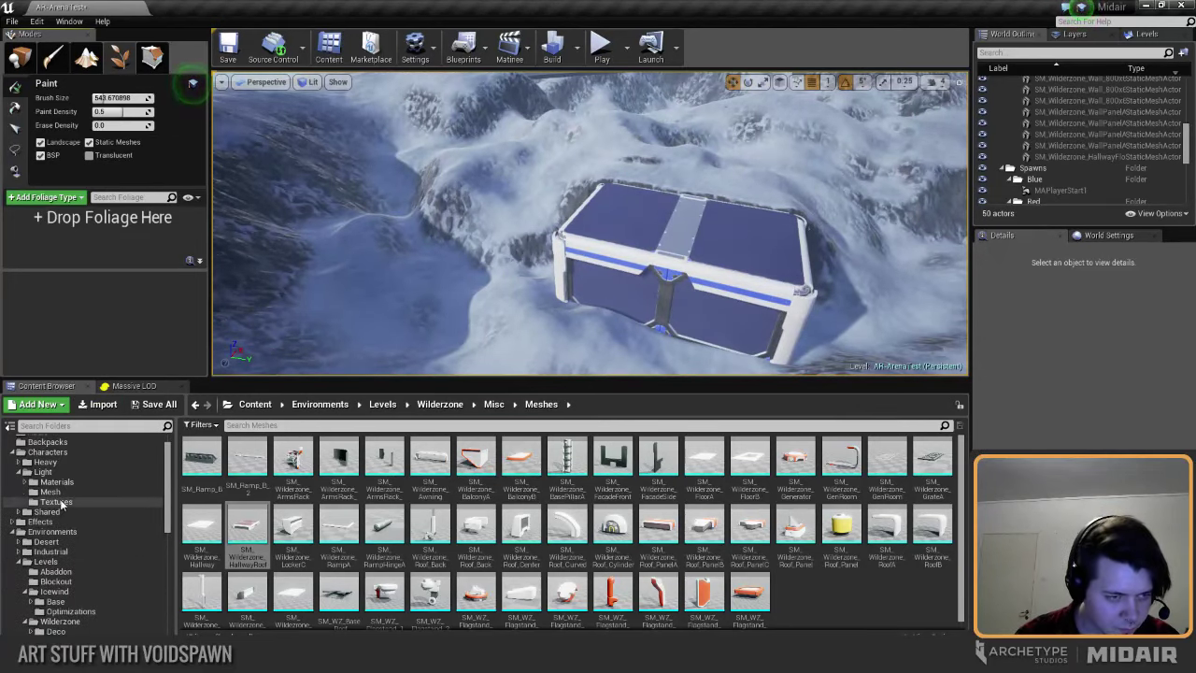
click(20, 563)
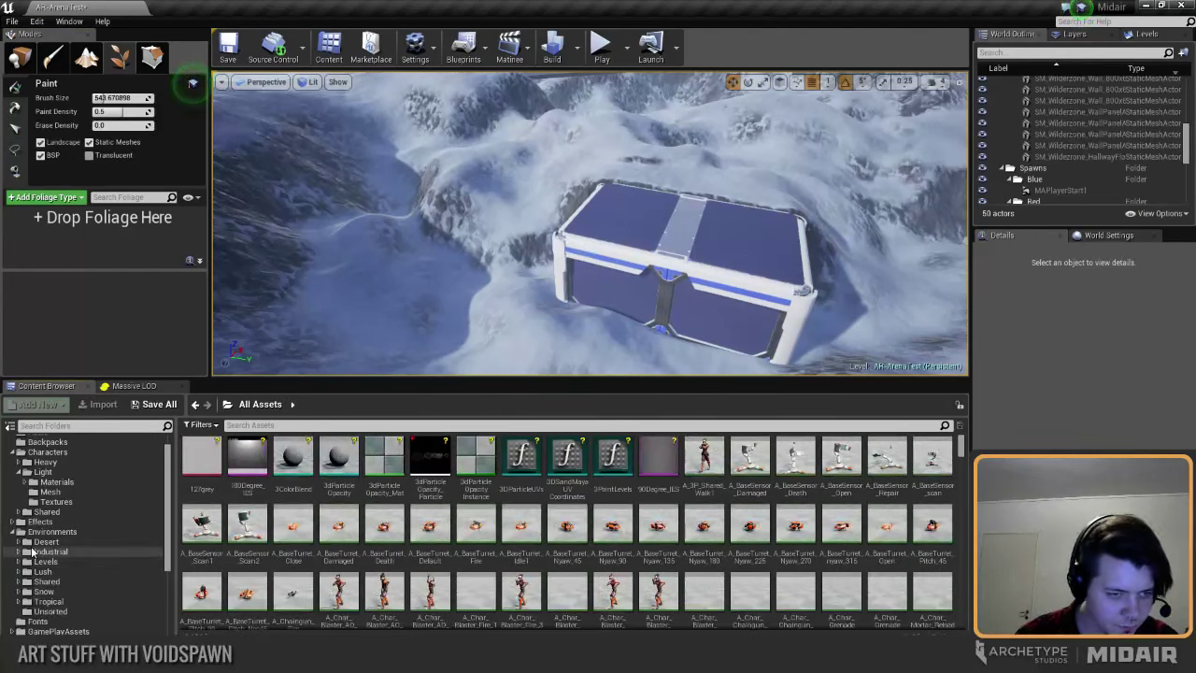
click(43, 591)
click(245, 463)
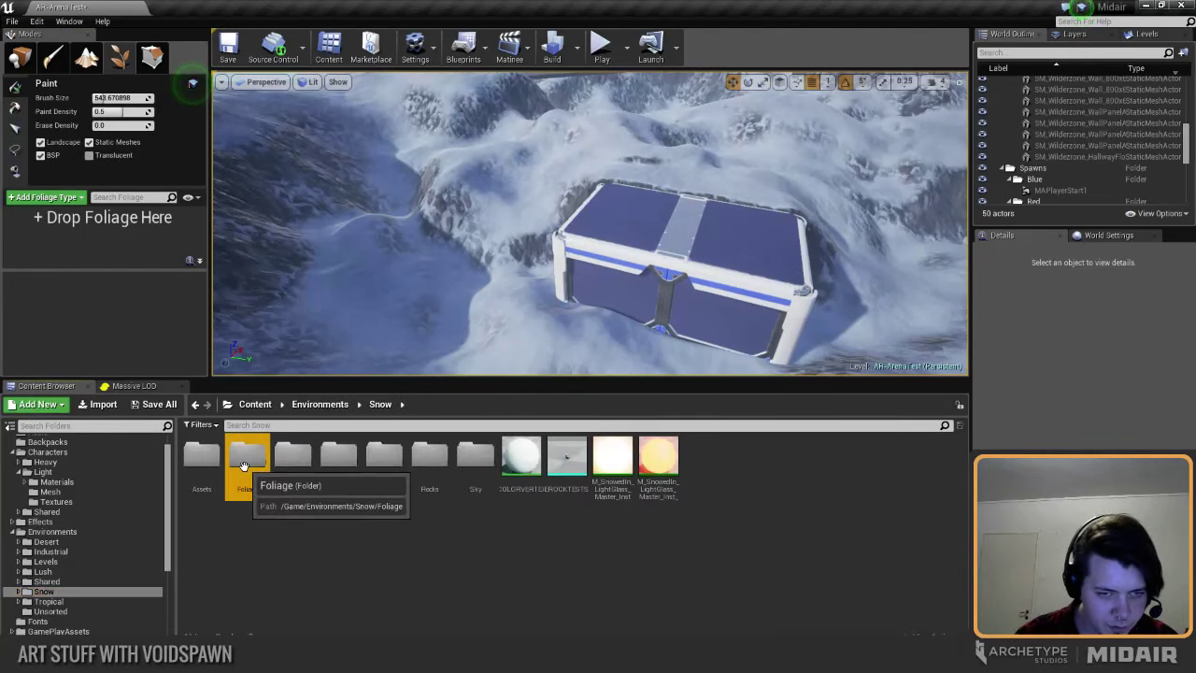
double_click(245, 463)
click(246, 458)
double_click(246, 458)
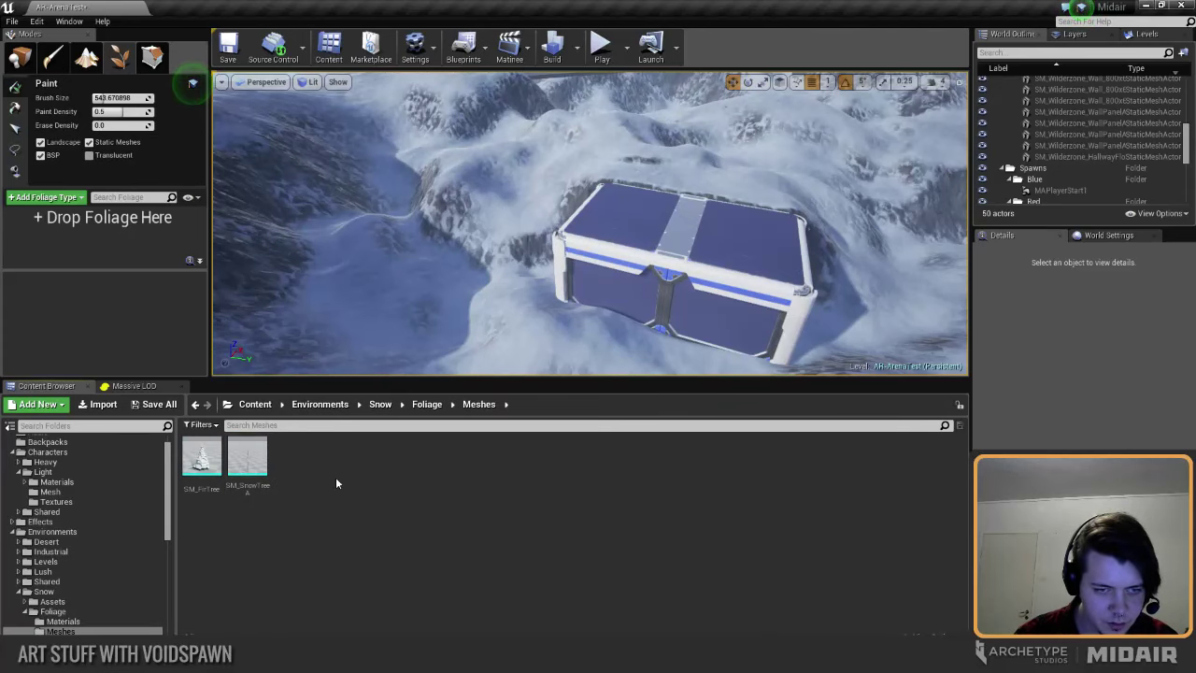
click(204, 460)
click(436, 518)
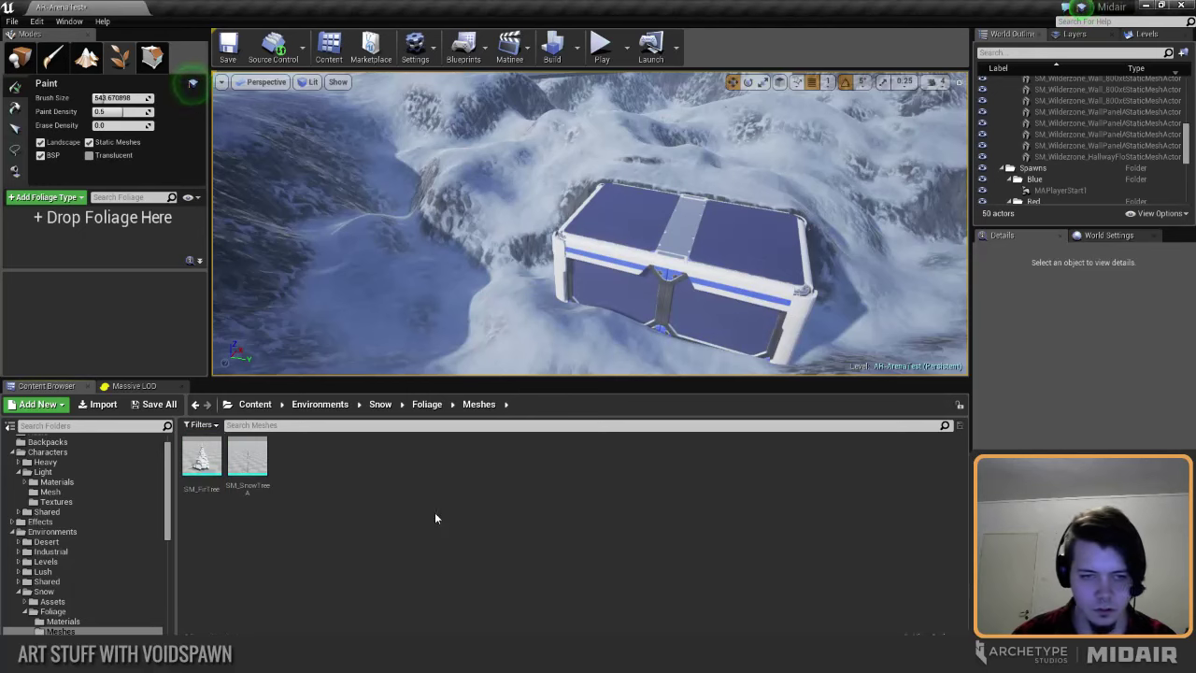
Step: Add SM_PineTreeD from the Snow environment's Assets Meshes folder as a foliage type and select it for painting
click(52, 601)
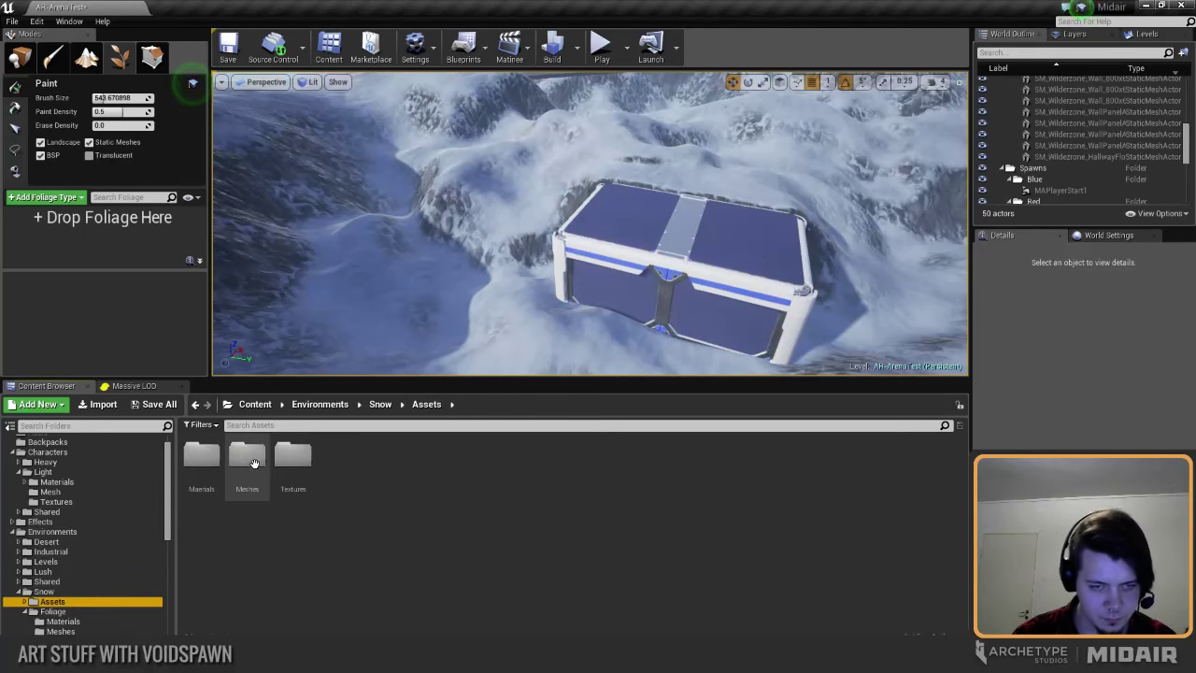
double_click(246, 458)
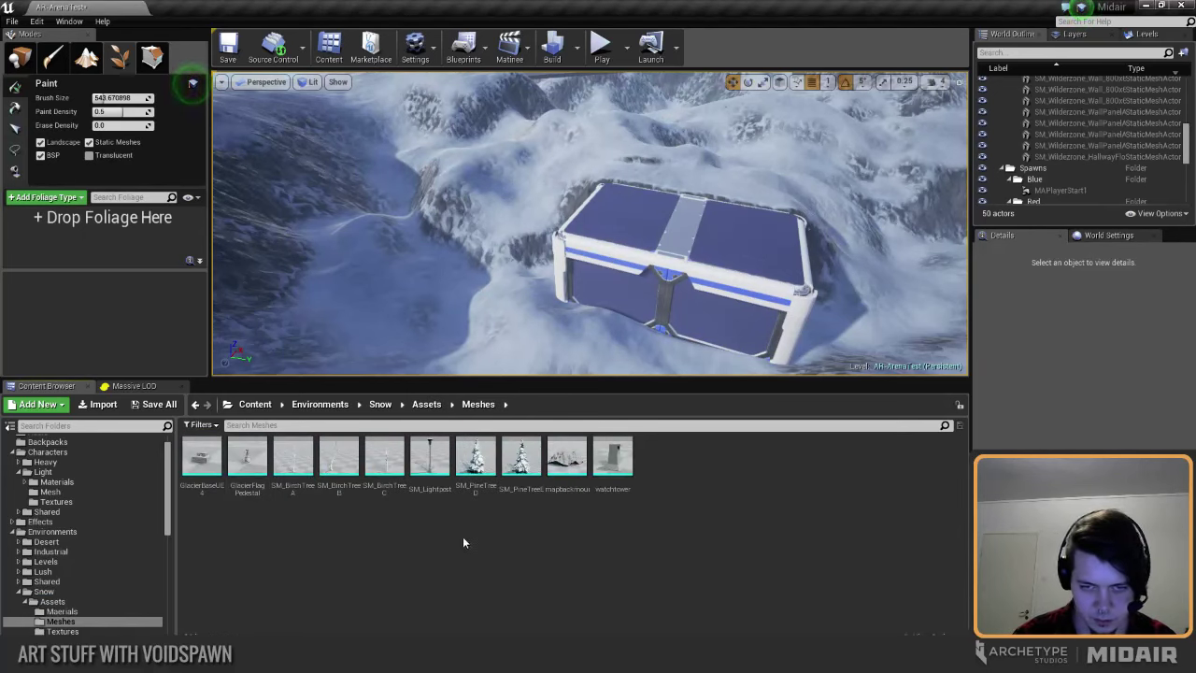
drag(475, 458, 128, 319)
drag(478, 465, 128, 266)
click(21, 226)
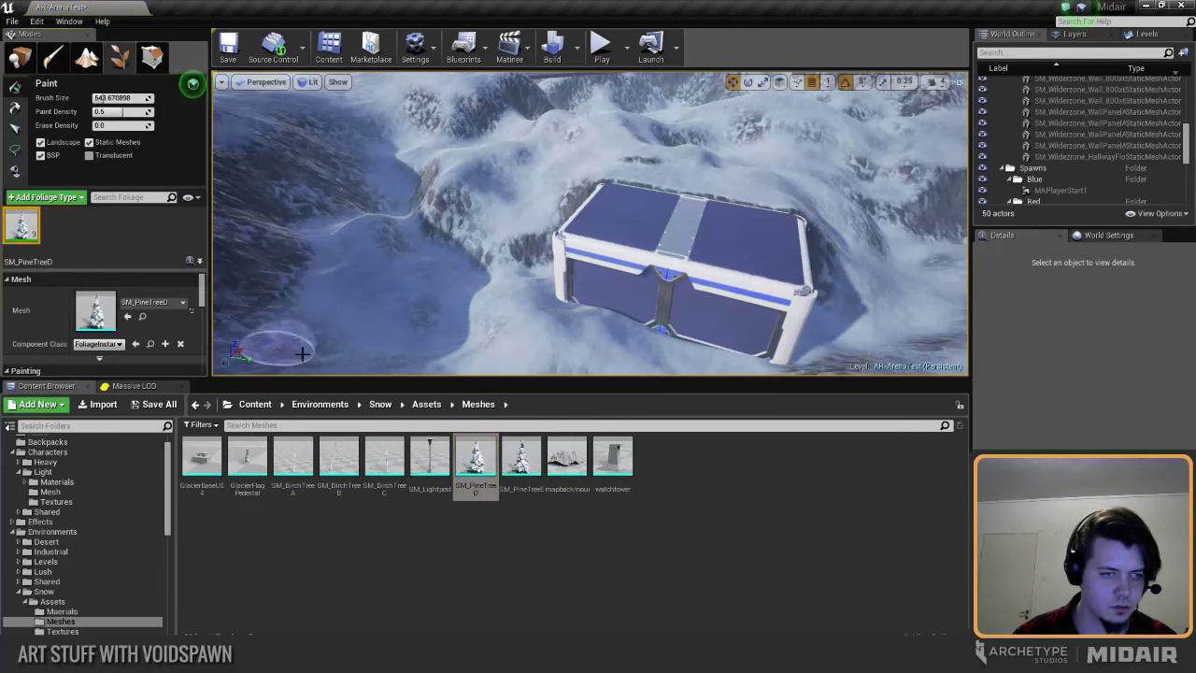
Step: Try painting pine trees on the slope beside the hallway with the default settings, and undo the strokes
click(394, 291)
mouse_move(394, 313)
mouse_down()
mouse_move(587, 150)
mouse_move(405, 352)
mouse_move(439, 323)
mouse_up()
mouse_move(439, 322)
right_down()
mouse_move(387, 360)
mouse_move(397, 337)
mouse_move(444, 351)
mouse_move(402, 332)
mouse_move(406, 318)
mouse_move(468, 313)
right_up()
key(w)
key(ctrl+z)
key(s)
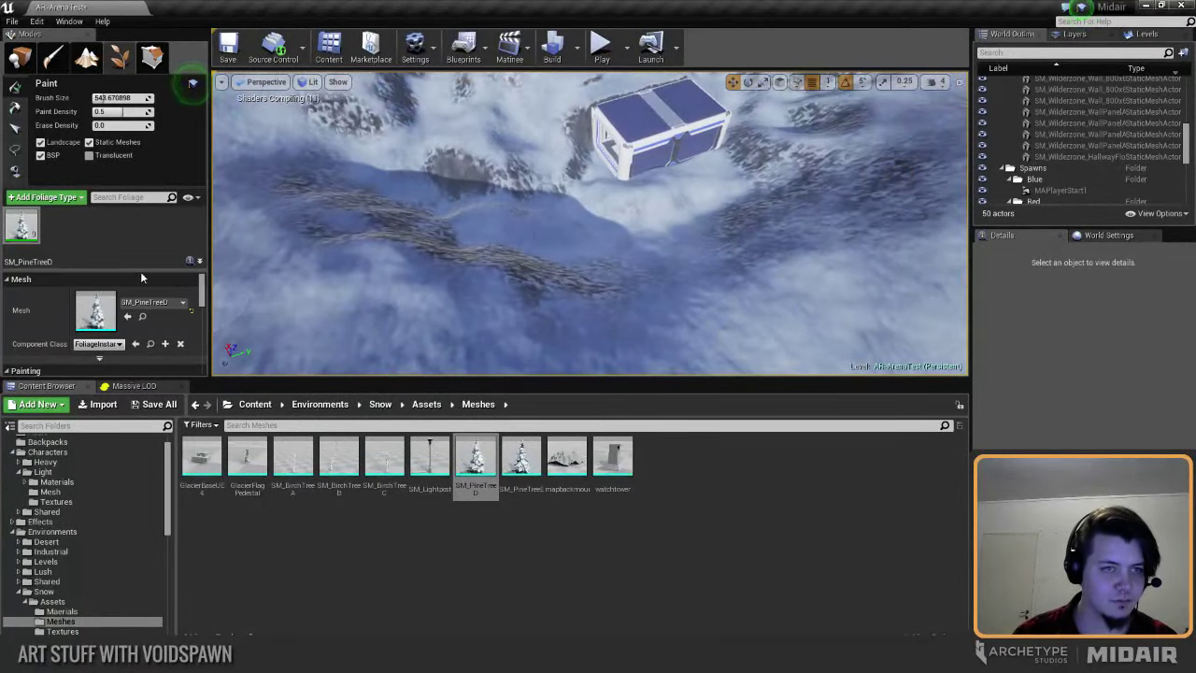
Step: Enlarge the foliage settings area, set the pine tree's density to 1 and its maximum X scale to 2.5
drag(296, 381, 296, 475)
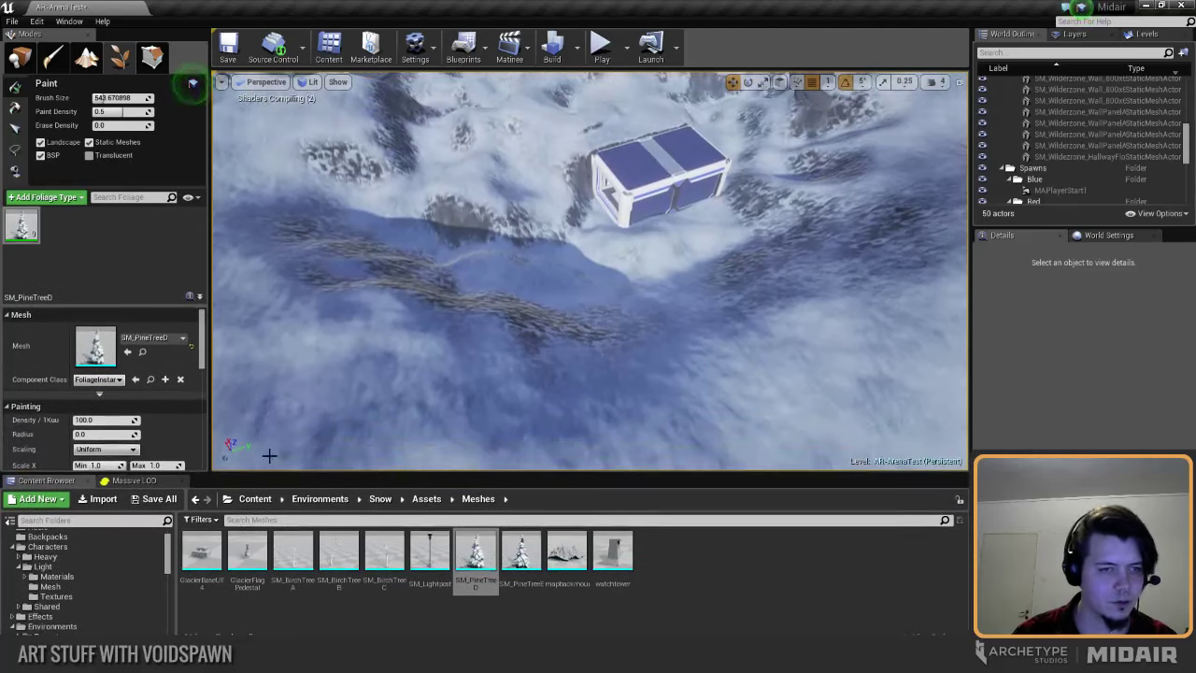
scroll(199, 351, down, 3)
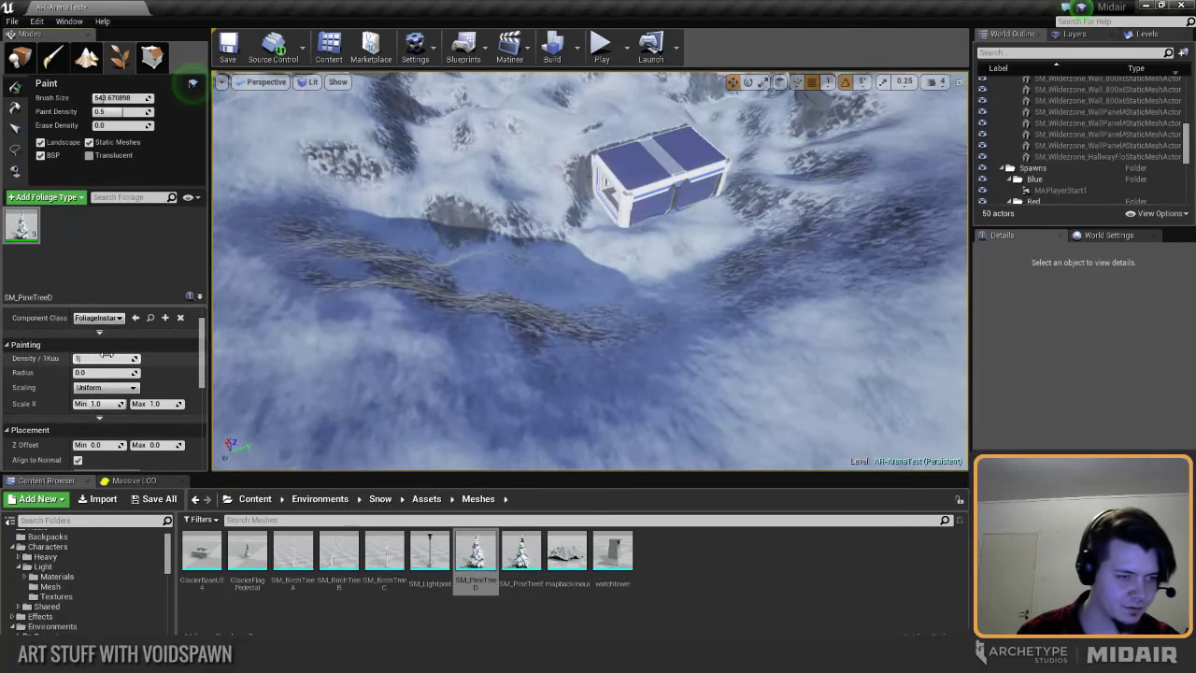
key(Return)
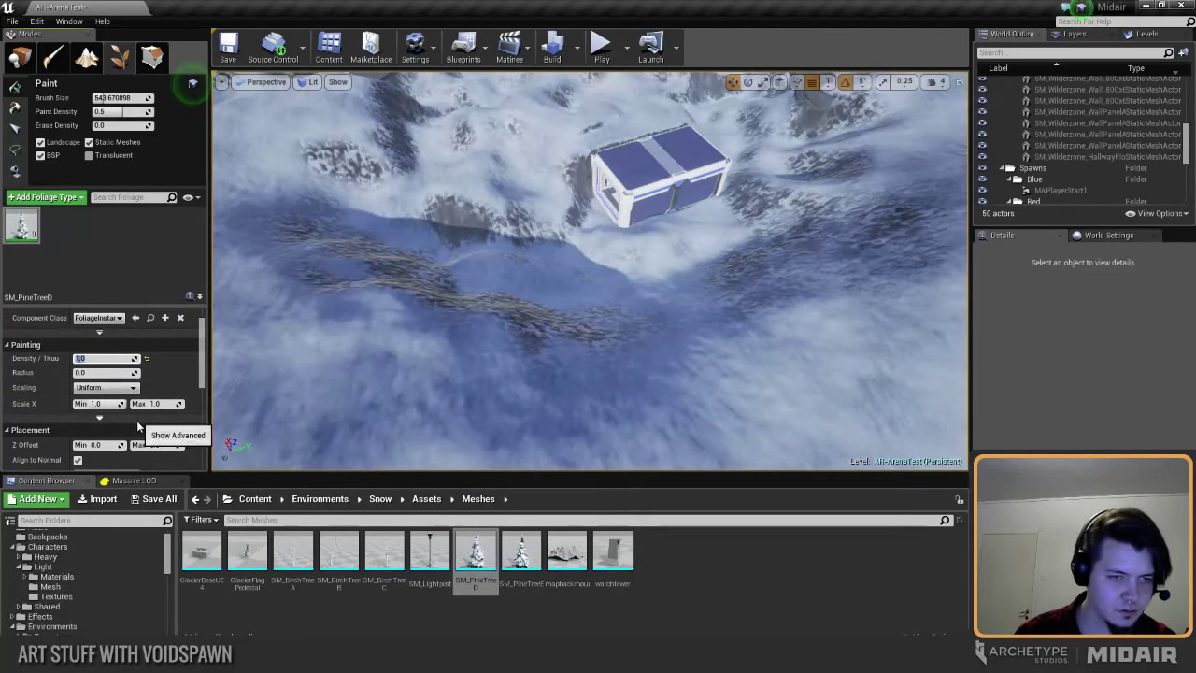
scroll(137, 424, down, 1)
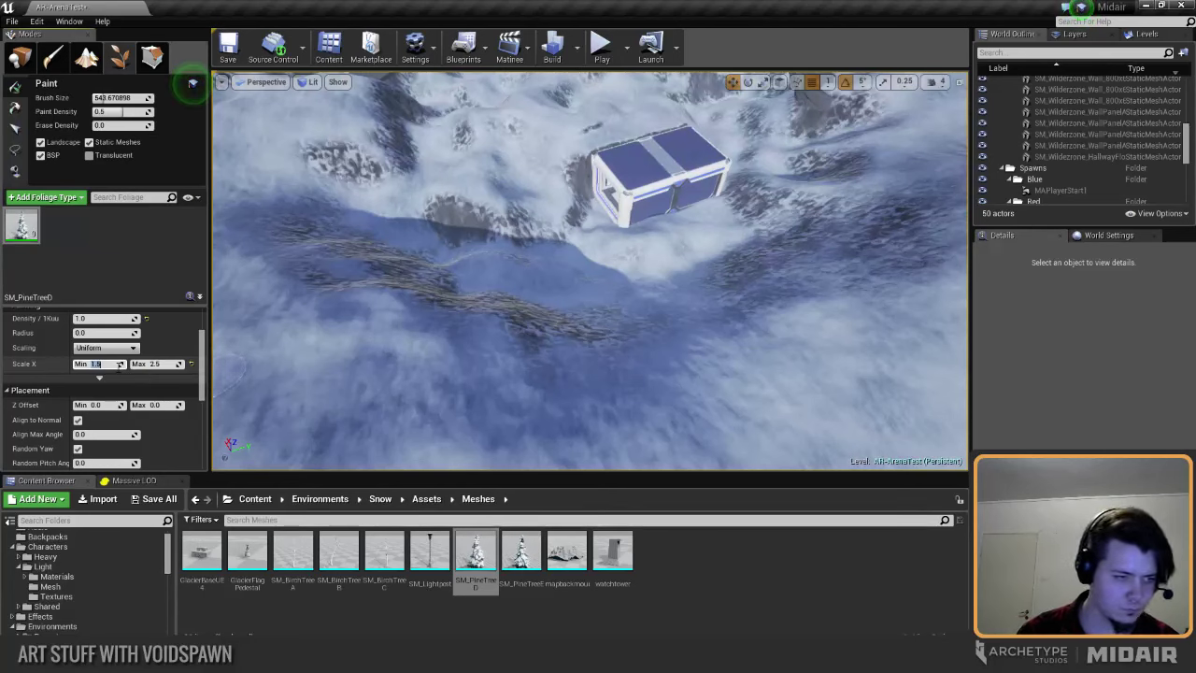
Step: Turn off Align to Normal and Cast Dynamic Shadow for the pine tree and give it a random pitch angle
scroll(81, 403, down, 2)
click(80, 403)
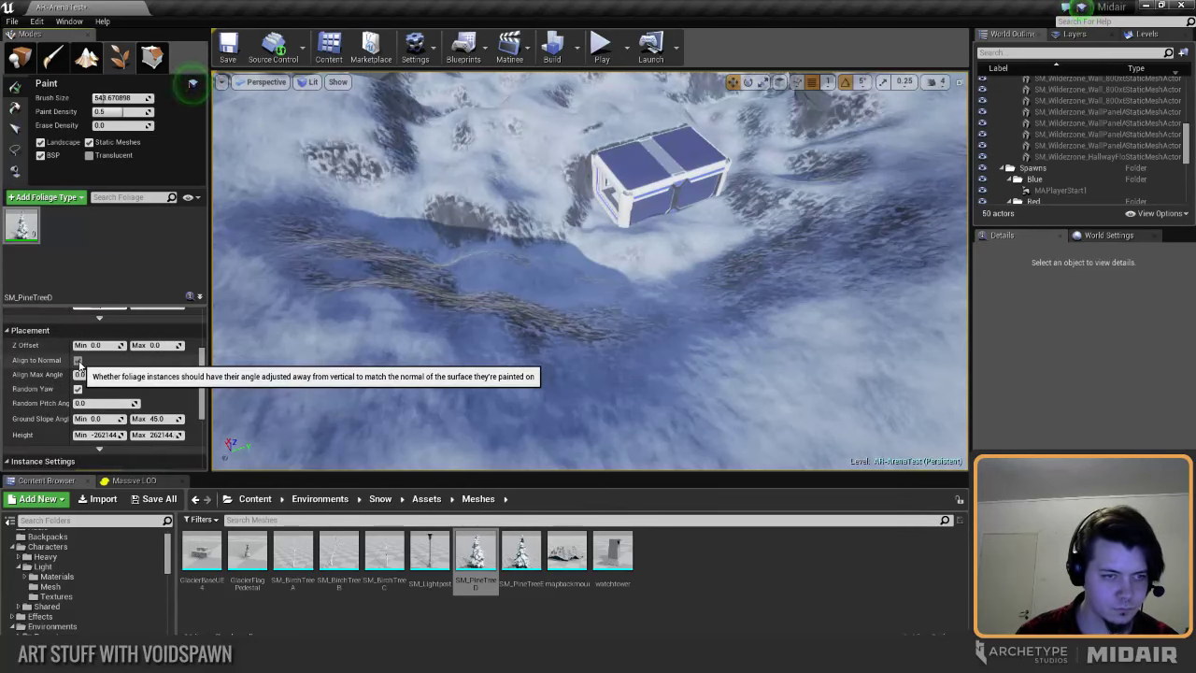
click(77, 361)
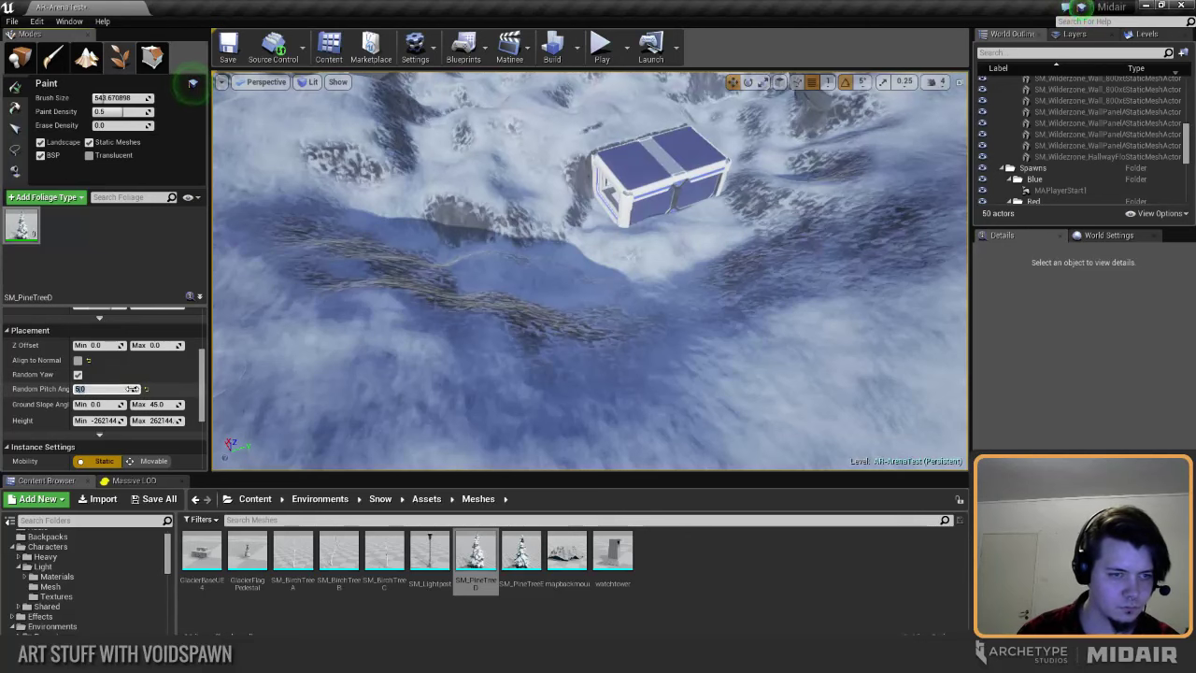
scroll(121, 389, down, 5)
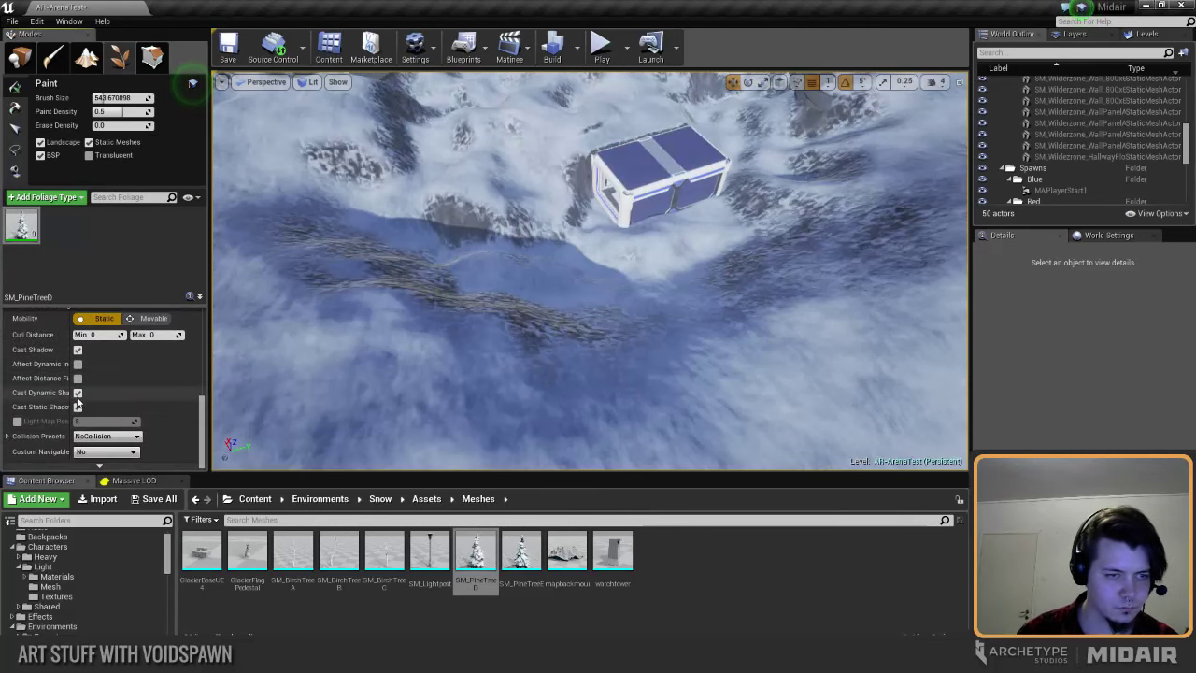
click(78, 393)
Step: Paint individual pine trees along the snowy ridges near the hallway
mouse_move(505, 364)
right_down()
mouse_move(434, 354)
mouse_move(430, 337)
right_up()
click(499, 322)
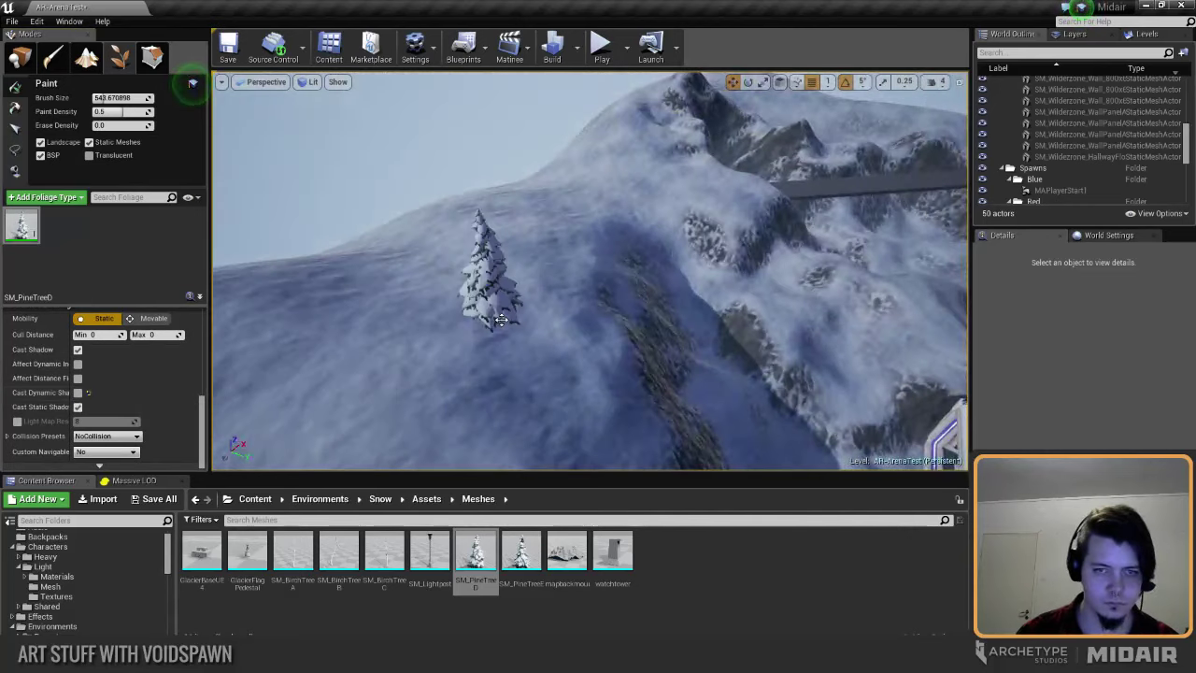
right_drag(501, 321, 580, 350)
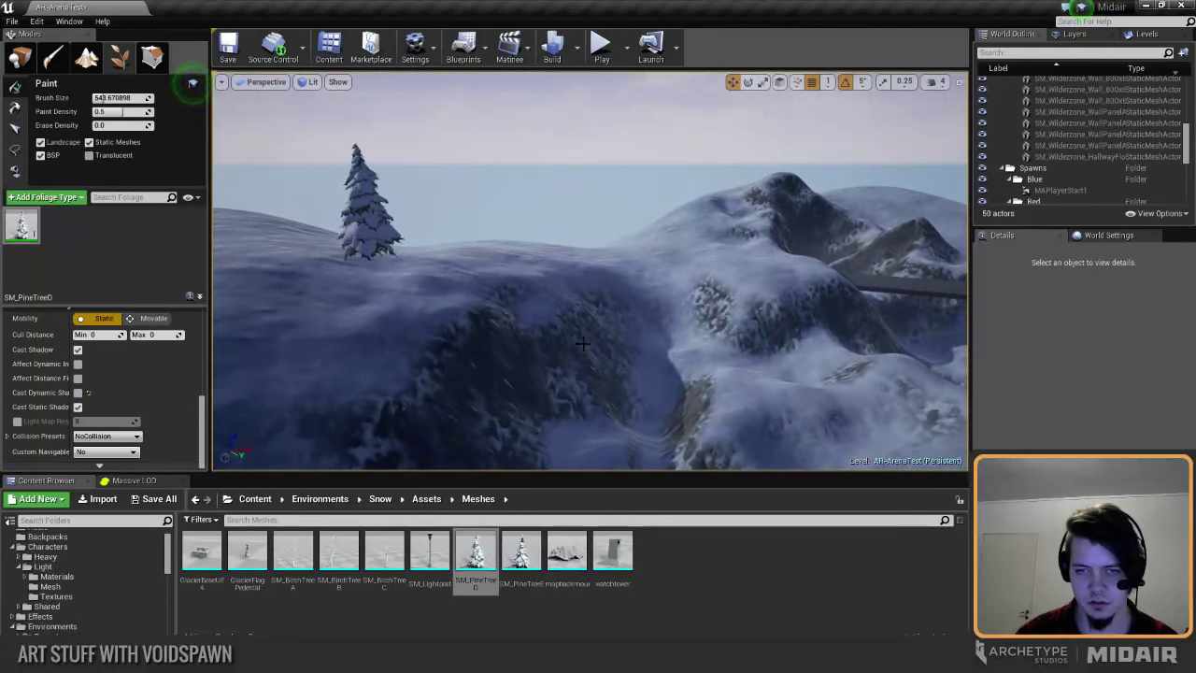
right_drag(643, 297, 832, 323)
right_drag(645, 342, 764, 408)
mouse_move(737, 342)
right_down()
mouse_move(729, 225)
mouse_move(743, 175)
right_up()
click(455, 337)
Step: Paint more pine trees across the mountainside and ridge behind the tall grey block
right_drag(539, 365, 725, 357)
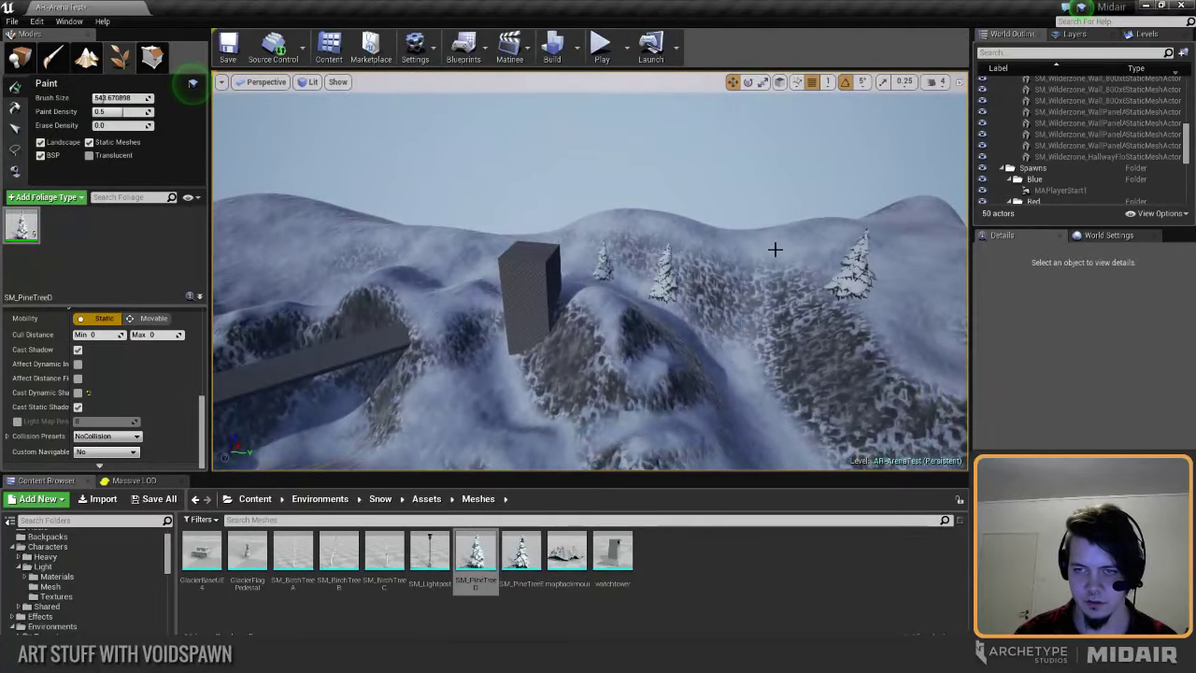
right_drag(595, 268, 669, 266)
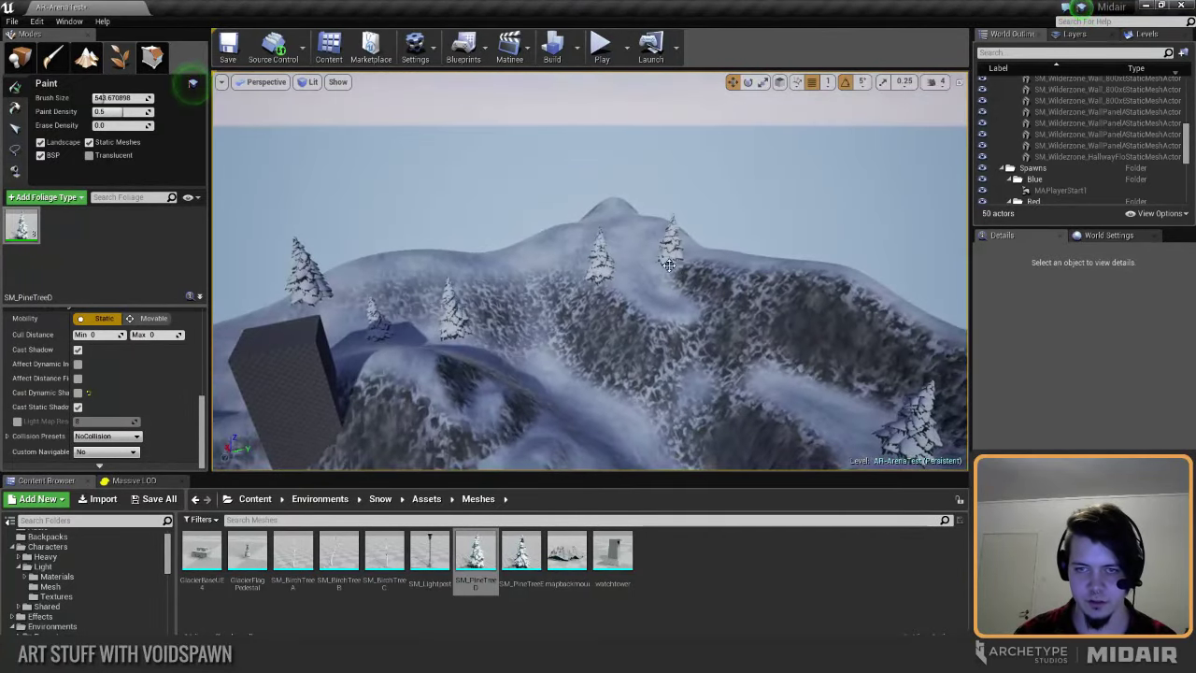
right_drag(581, 329, 417, 292)
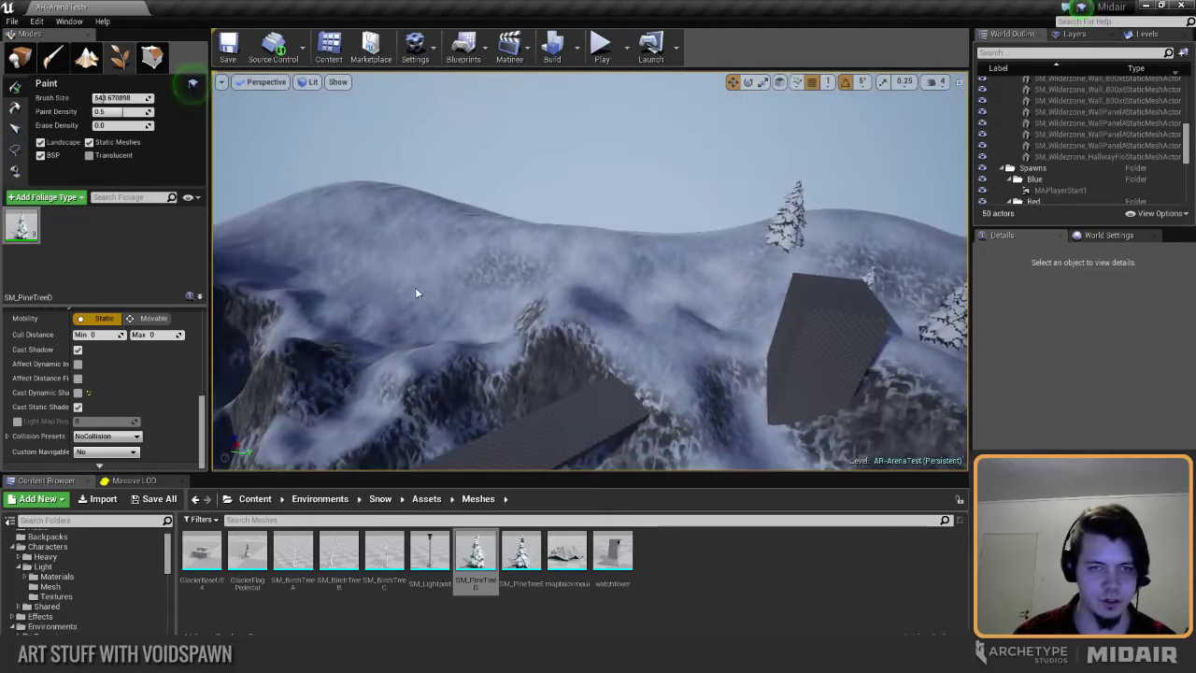
Step: Paint a loose group of pine trees on the snowy hill beyond the long grey ramp
right_drag(463, 259, 442, 290)
click(393, 250)
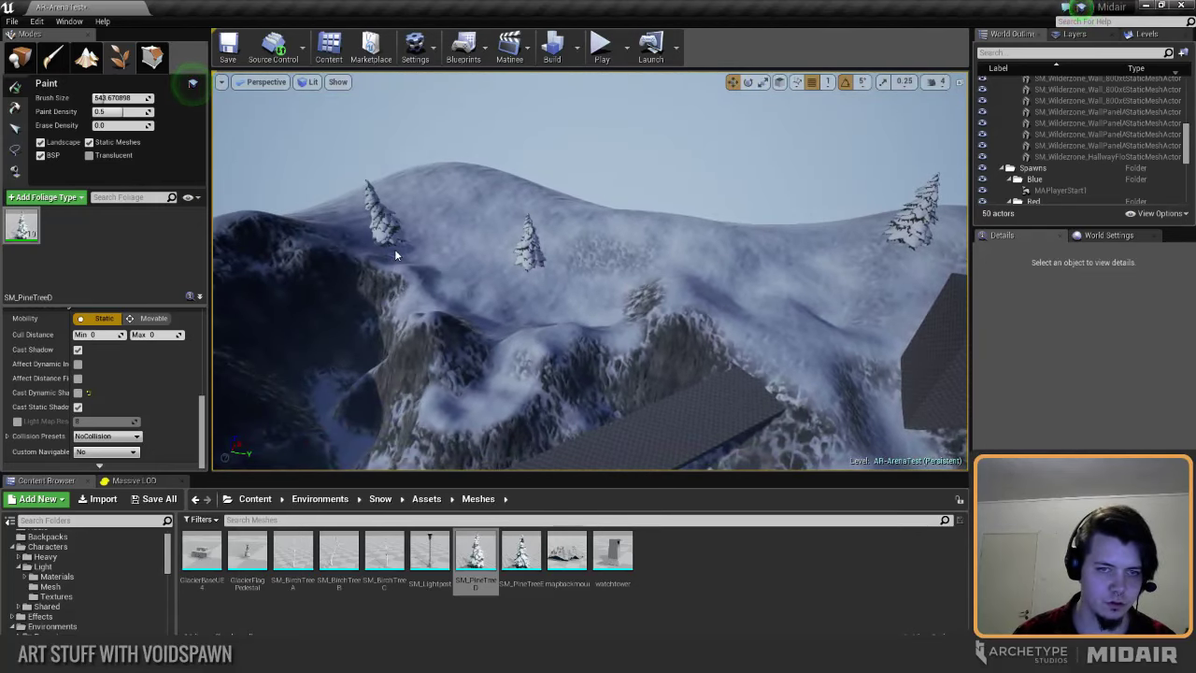
click(474, 190)
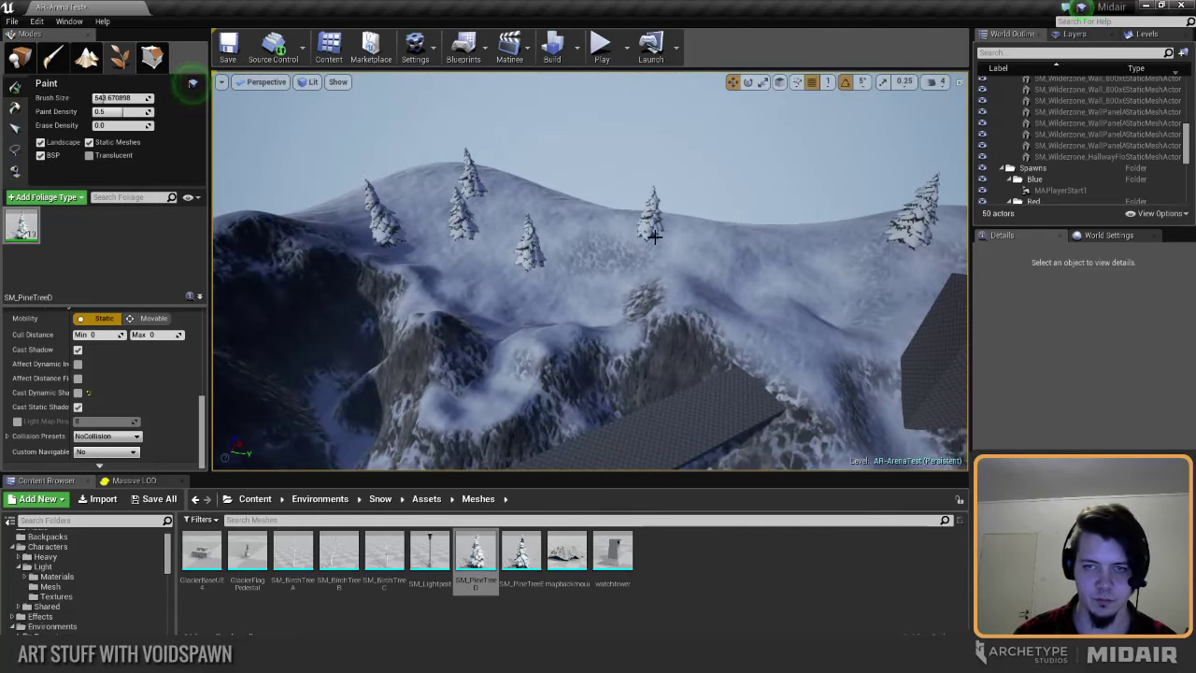
right_drag(720, 267, 822, 348)
right_drag(598, 301, 666, 252)
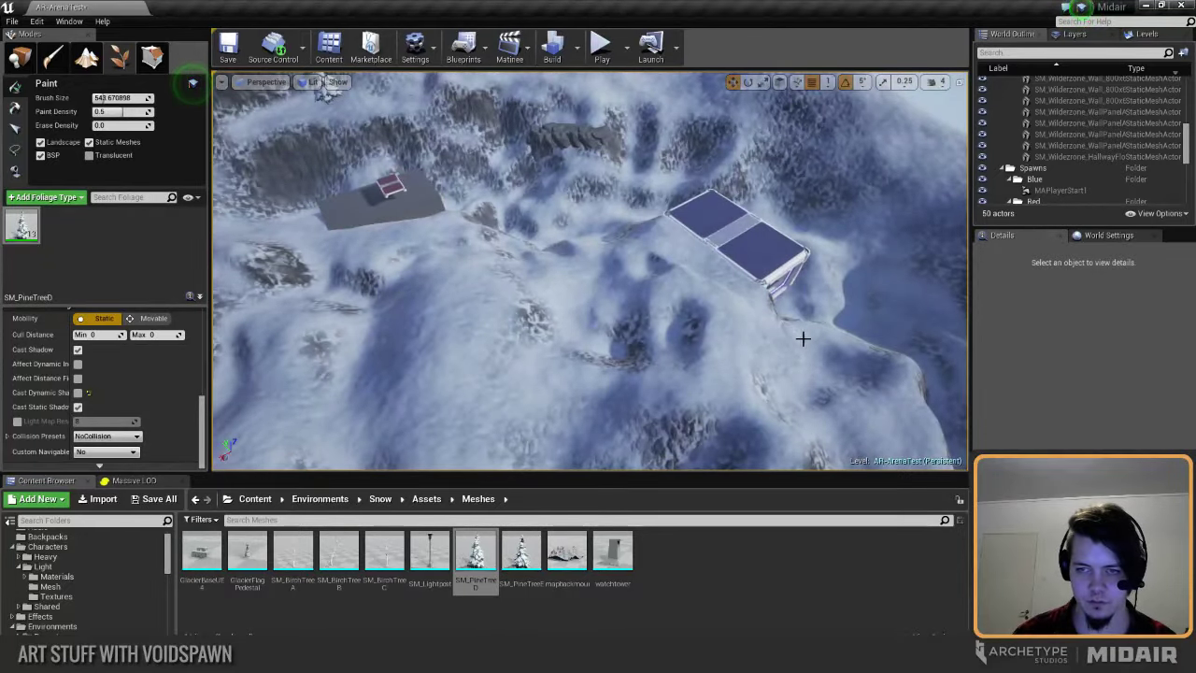
Step: Erase the cluster of pine trees on the ridge above the hallway, scatter single trees instead, and leave foliage painting
right_drag(671, 321, 493, 240)
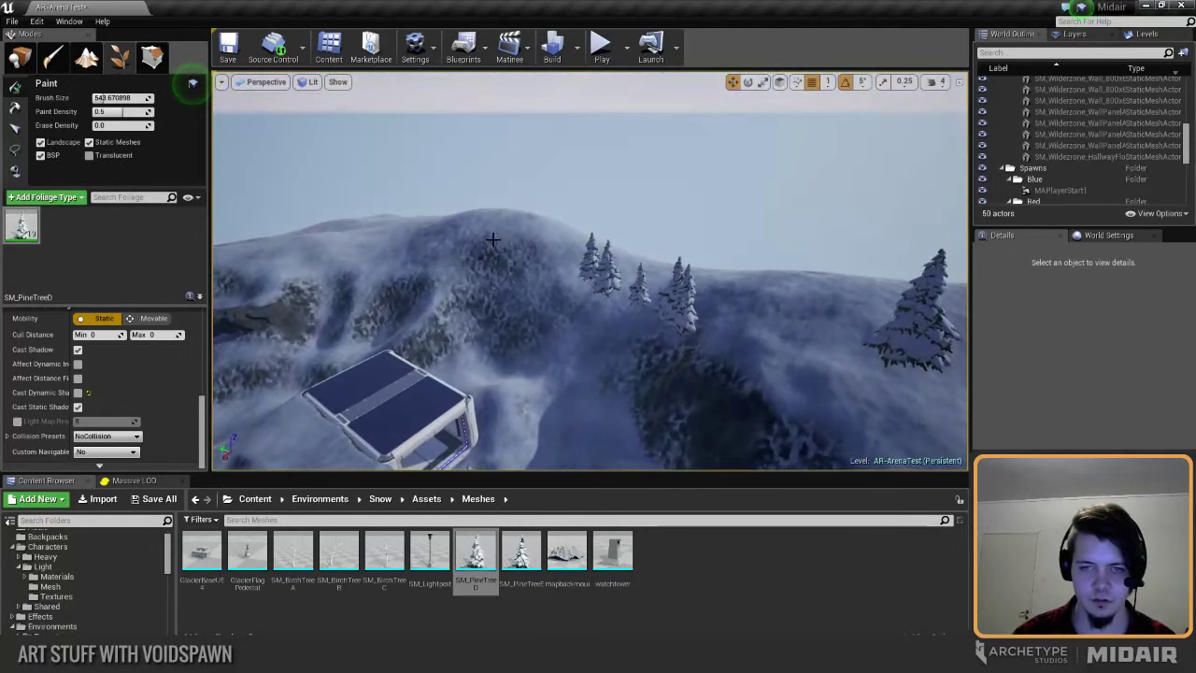
shift+drag(545, 257, 715, 297)
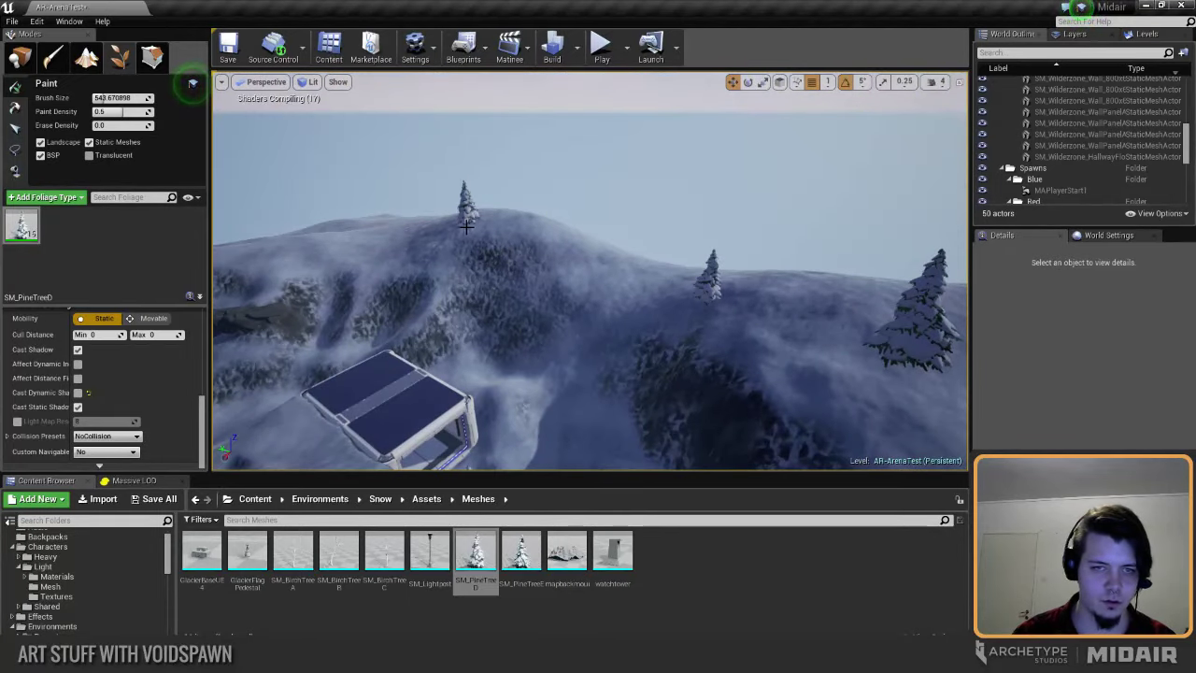
right_drag(410, 250, 280, 378)
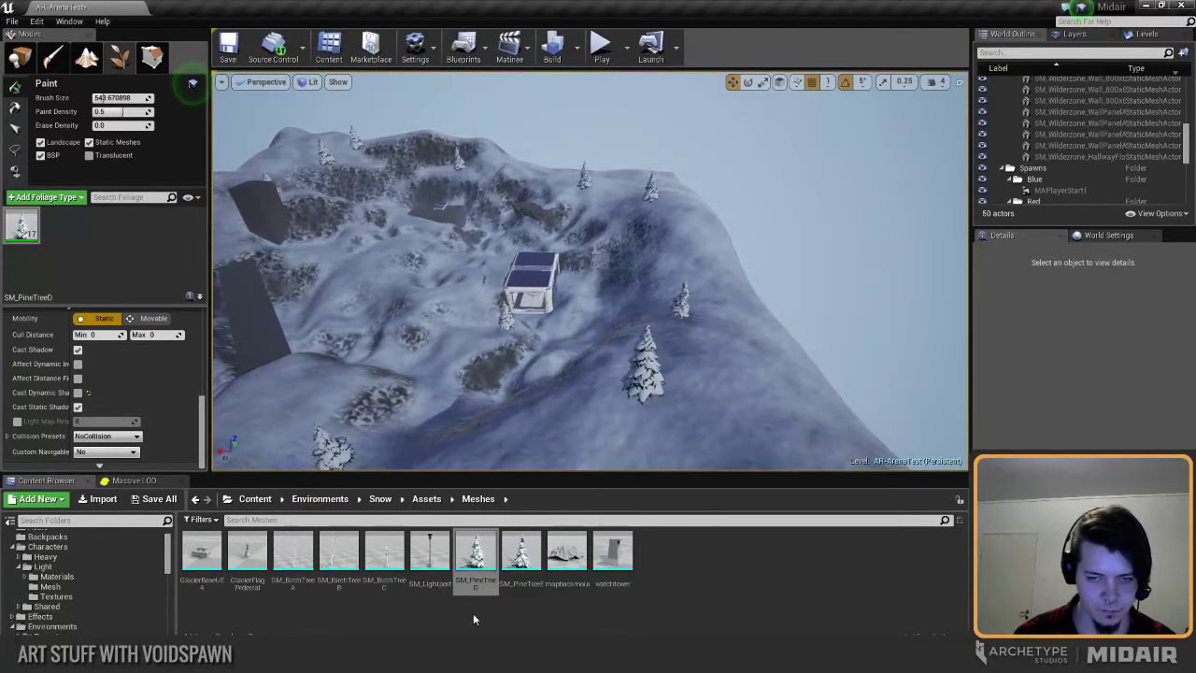
click(19, 58)
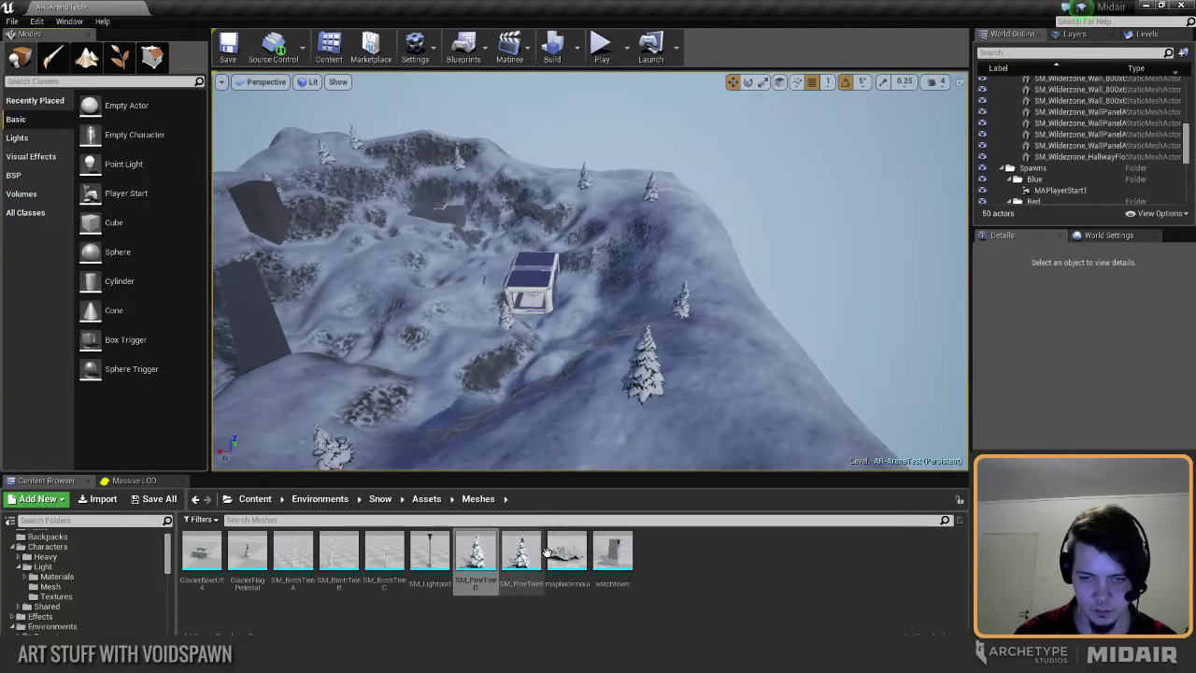
Step: Try out the snow background mountain mesh on the snowy slope beyond the hallway and delete it
drag(548, 552, 737, 373)
key(w)
right_drag(738, 373, 1098, 348)
right_drag(609, 339, 598, 414)
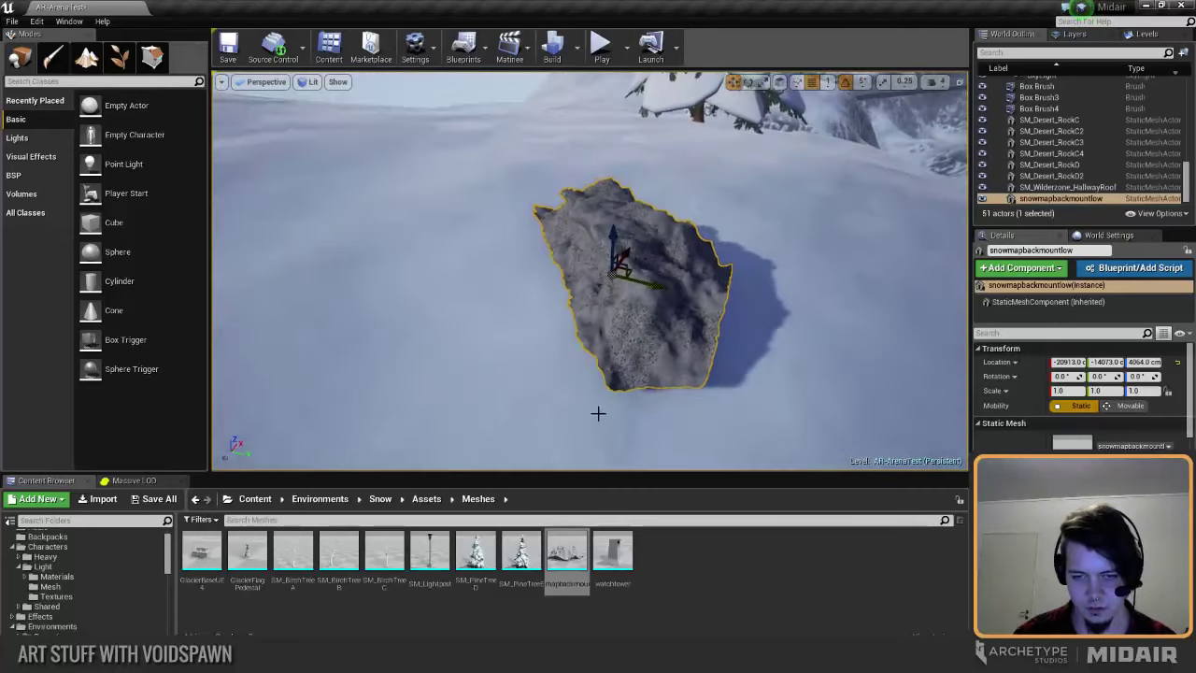
key(Delete)
right_drag(448, 420, 412, 464)
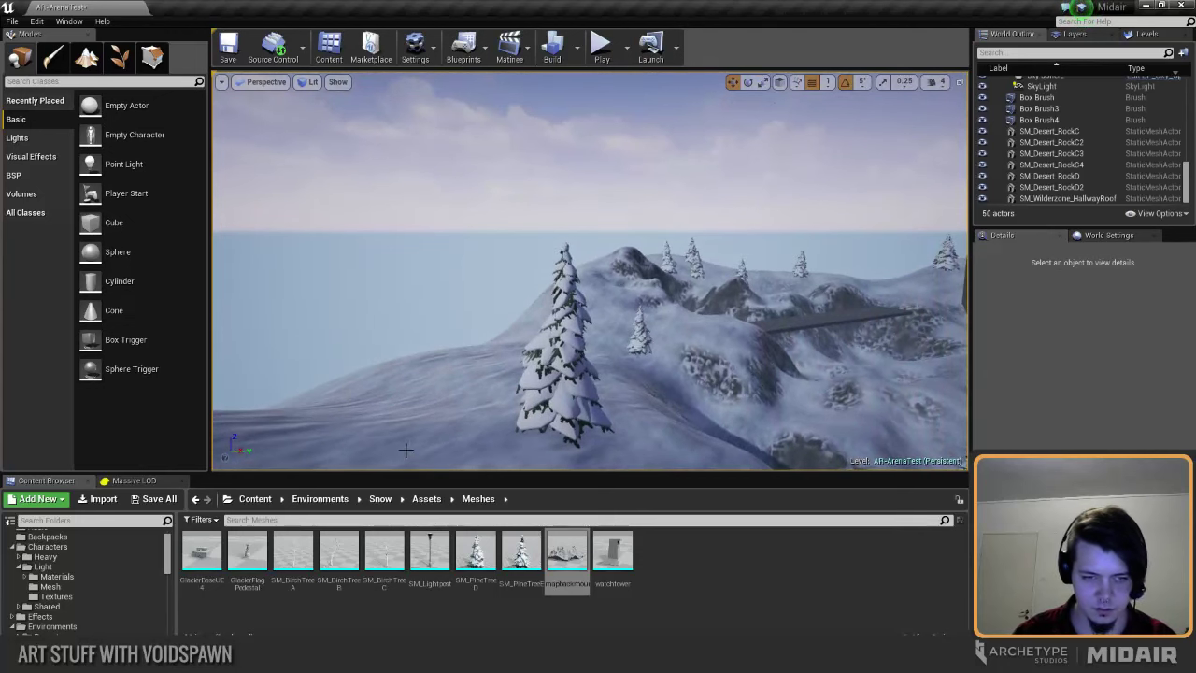
click(455, 612)
right_drag(440, 436, 528, 458)
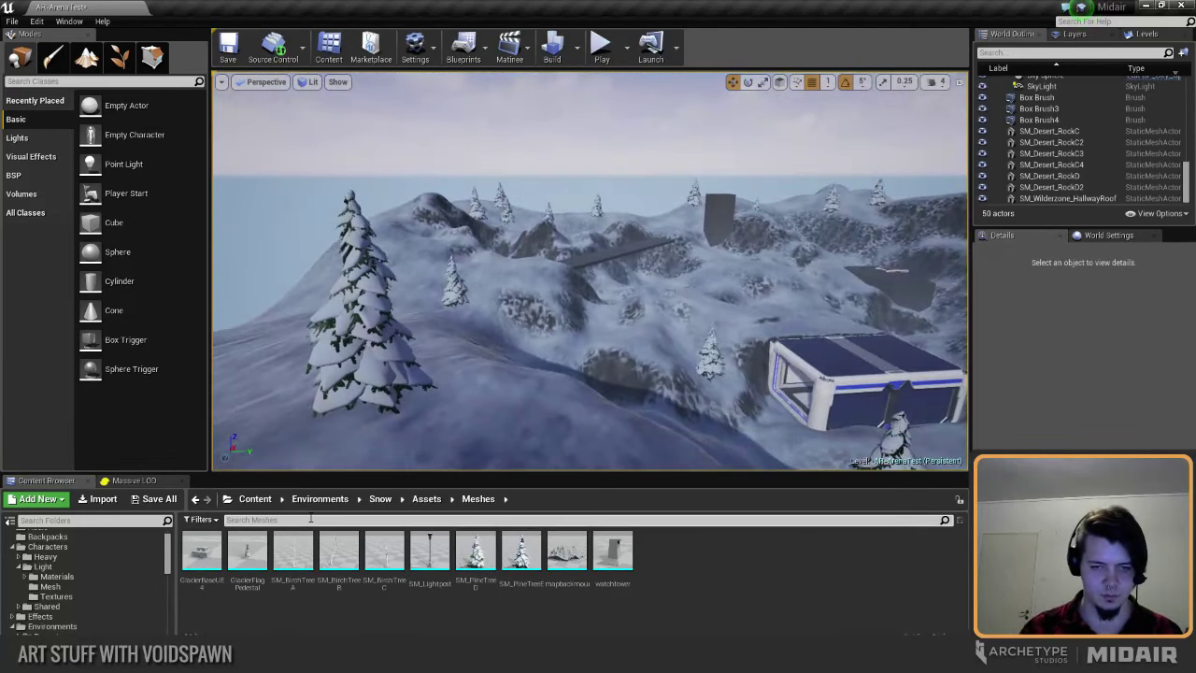
right_drag(350, 402, 451, 429)
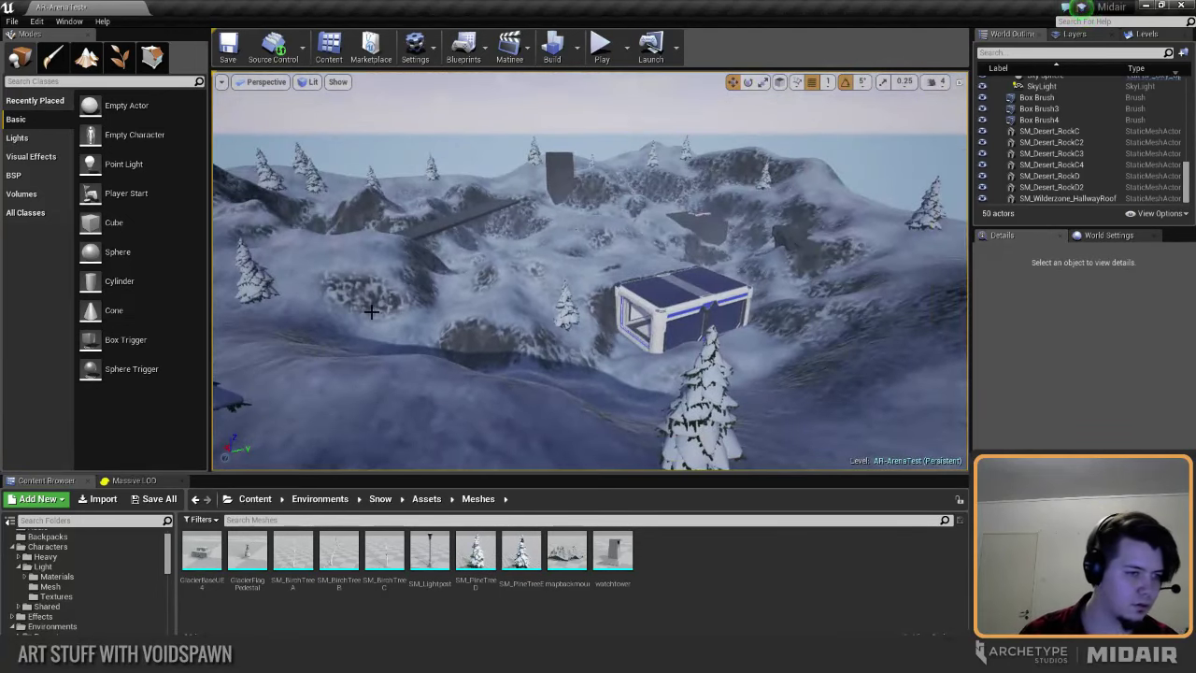
right_drag(482, 278, 439, 273)
Step: Filter the level's actors for "rock" and move all the desert rock meshes into a new folder
scroll(1052, 205, up, 2)
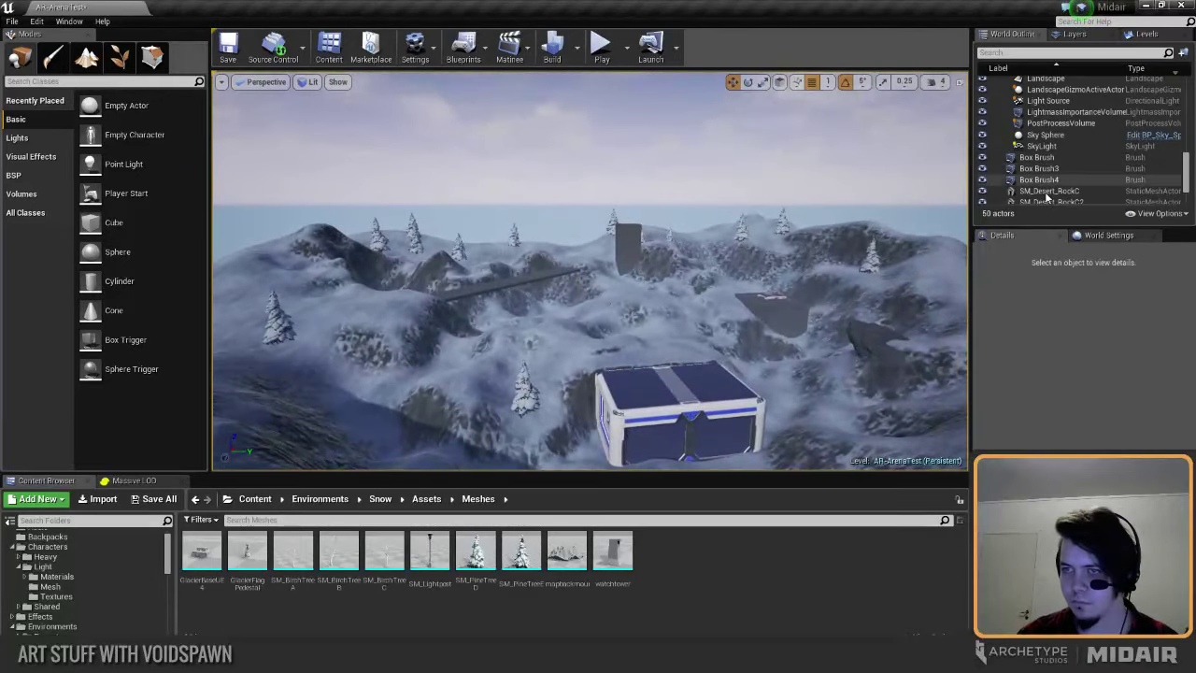
drag(1047, 228, 1043, 346)
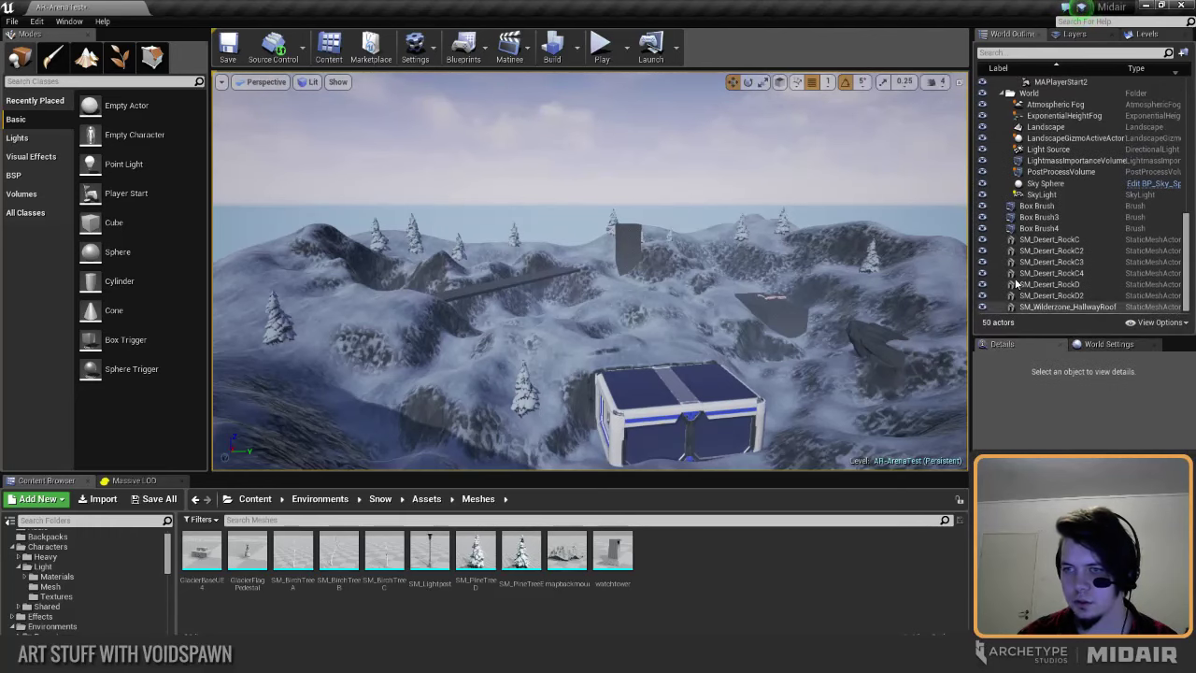
click(1045, 53)
text(rock)
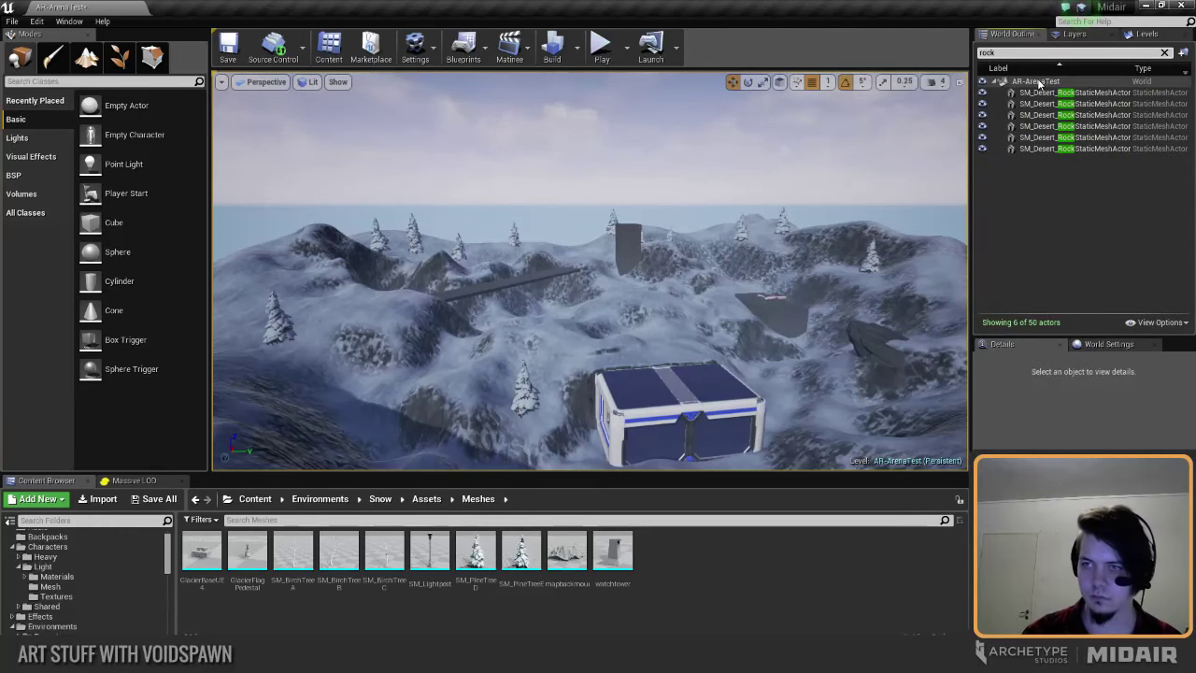
click(1042, 93)
shift+click(1042, 148)
right_click(1049, 136)
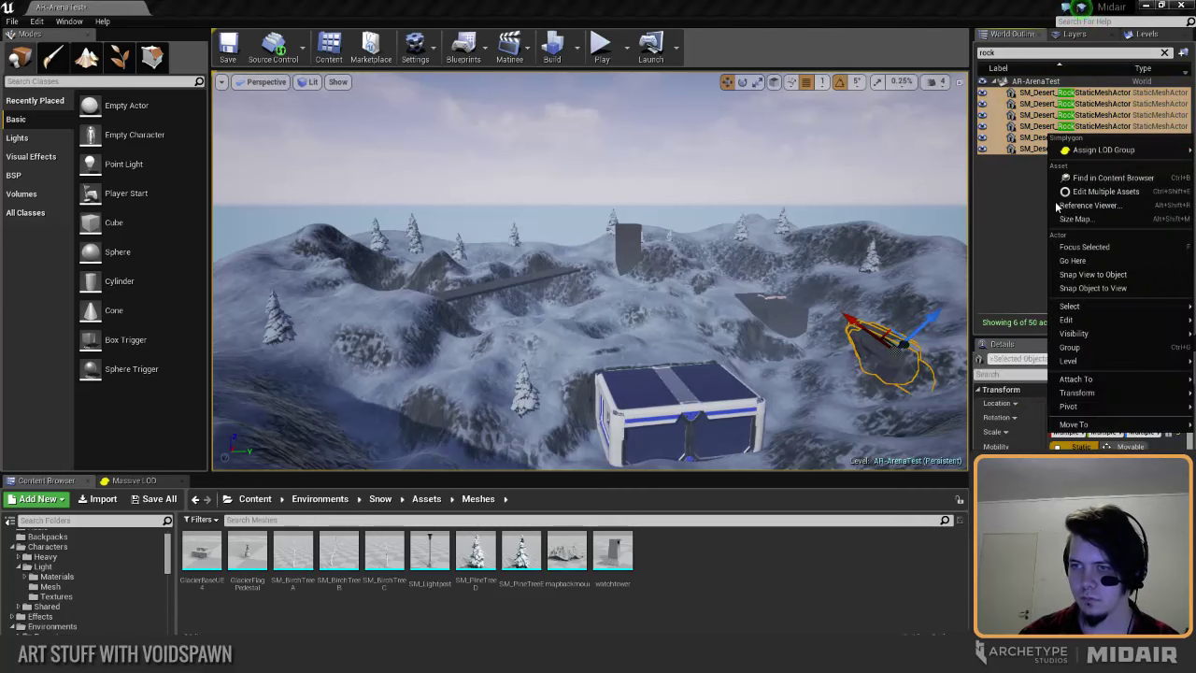
mouse_move(1074, 424)
click(1015, 426)
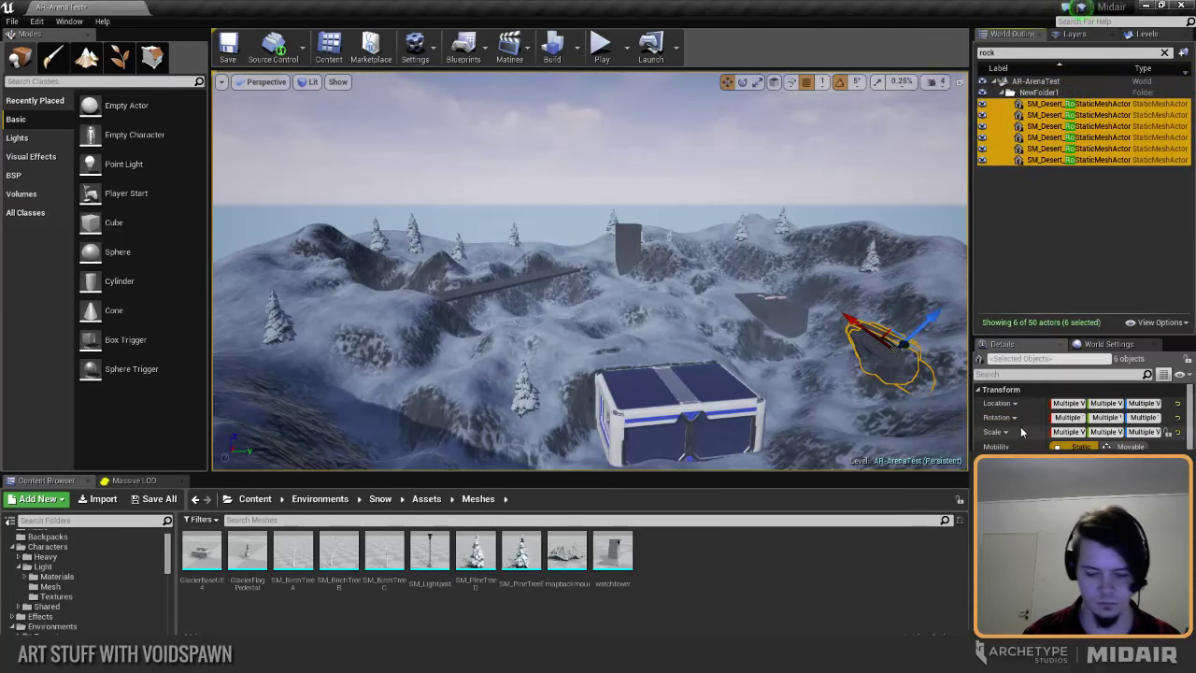
Step: Rename the new folder holding the desert rock meshes as Rocks
double_click(1051, 93)
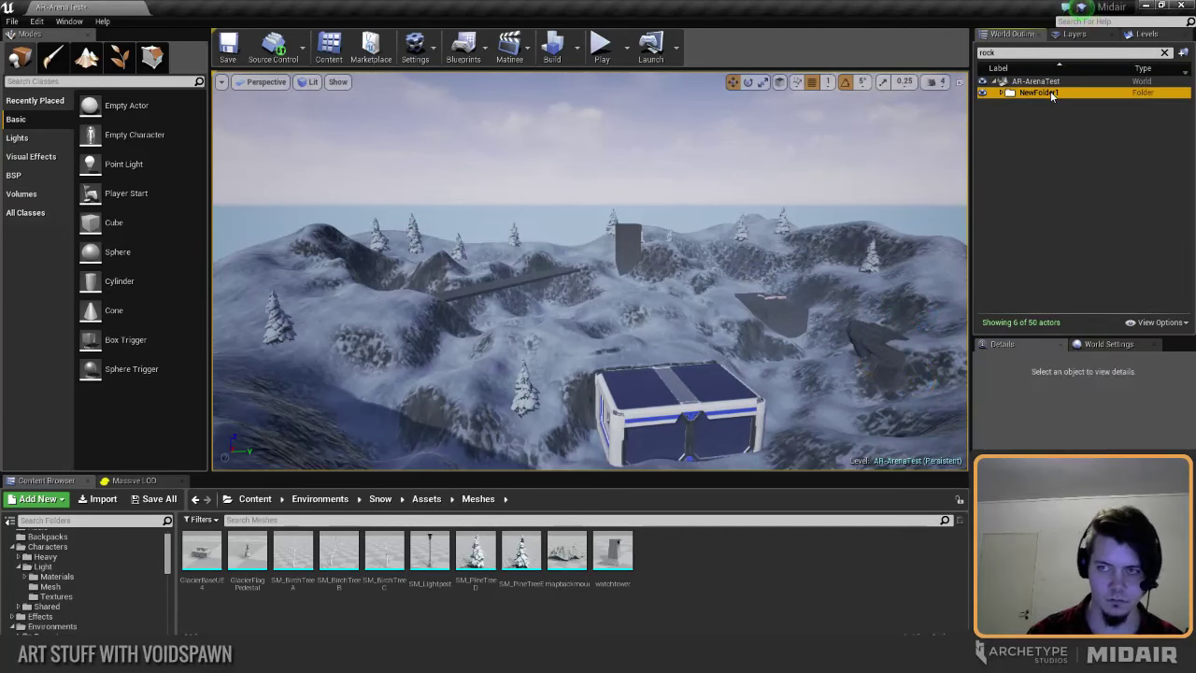
click(1052, 94)
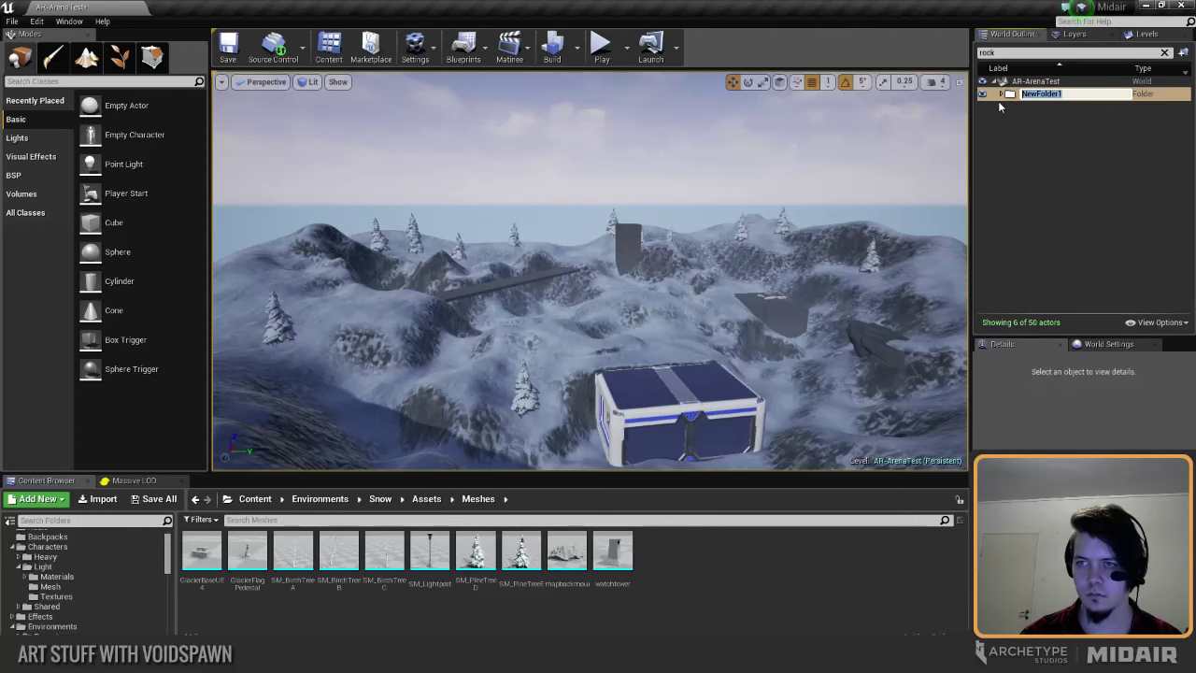
text(Rocks)
key(Return)
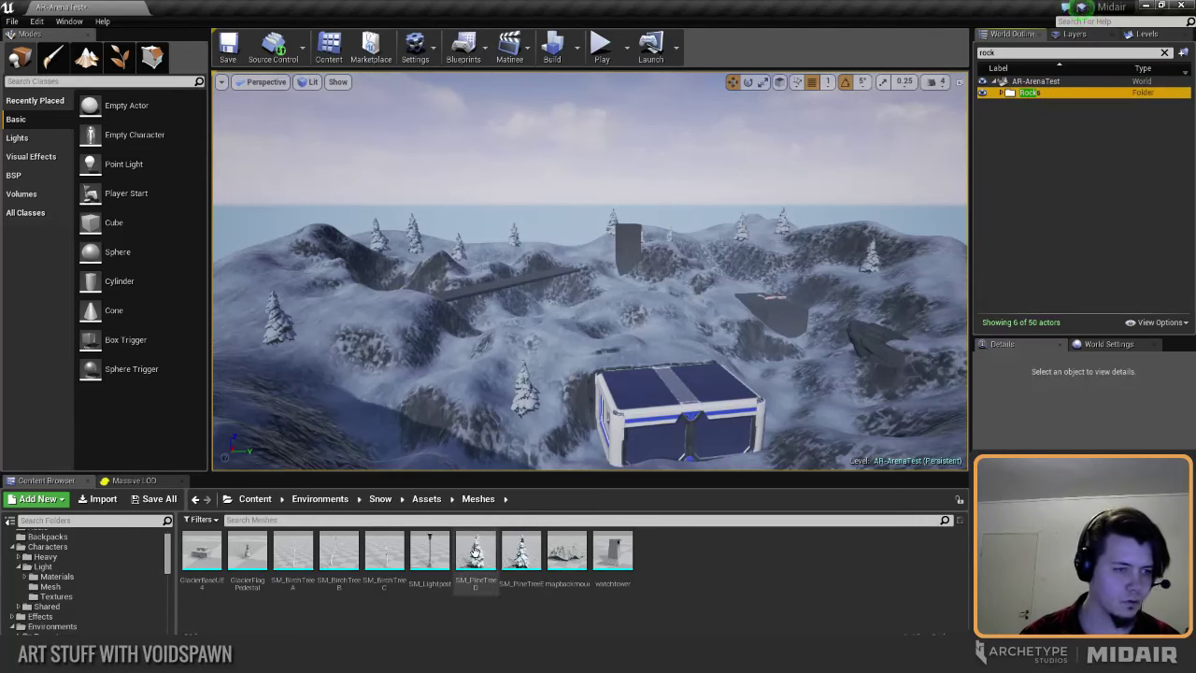
key(alt+Tab)
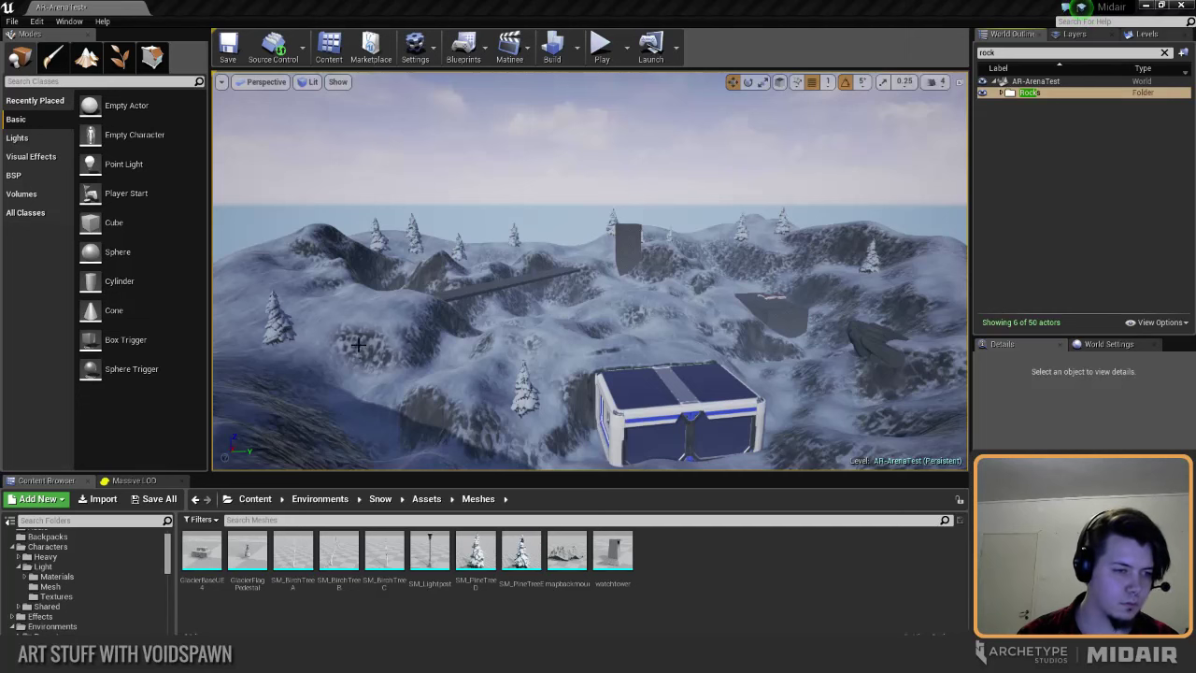
right_drag(437, 325, 352, 352)
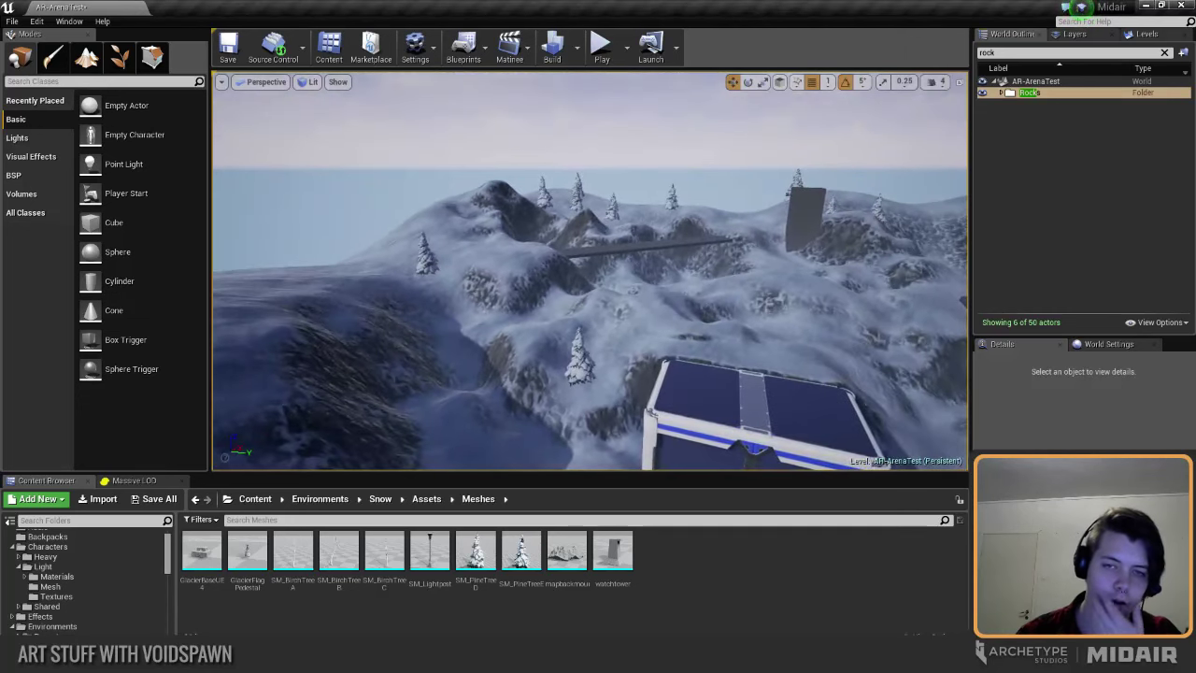
right_drag(474, 322, 480, 320)
right_drag(457, 377, 504, 400)
key(w)
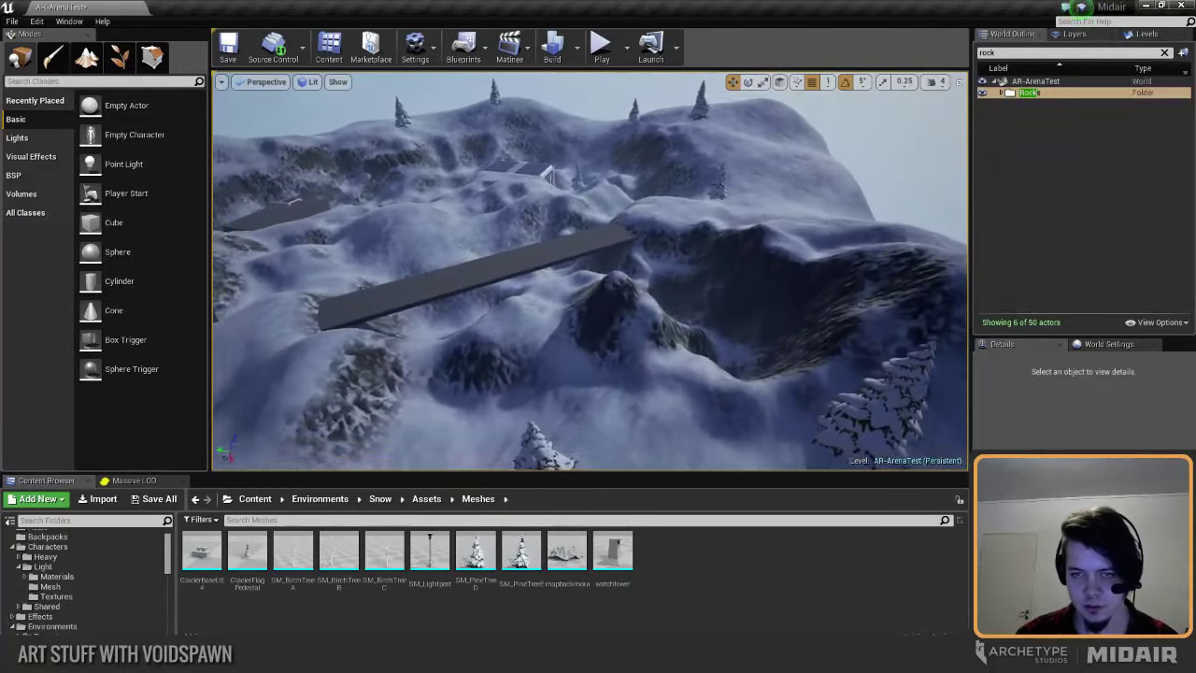
right_drag(504, 400, 529, 396)
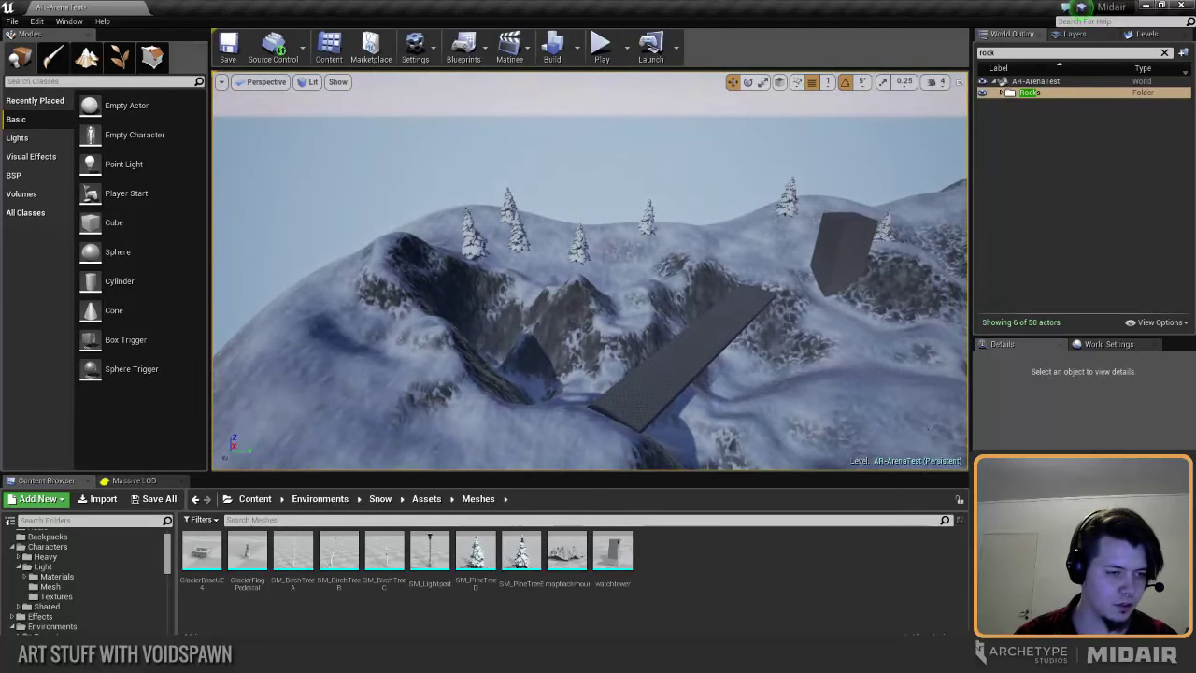
right_drag(591, 281, 533, 269)
Step: Clear the actor filter and move all the hallway meshes from the temp folder directly into Hallway2, removing the temp folder
click(1035, 81)
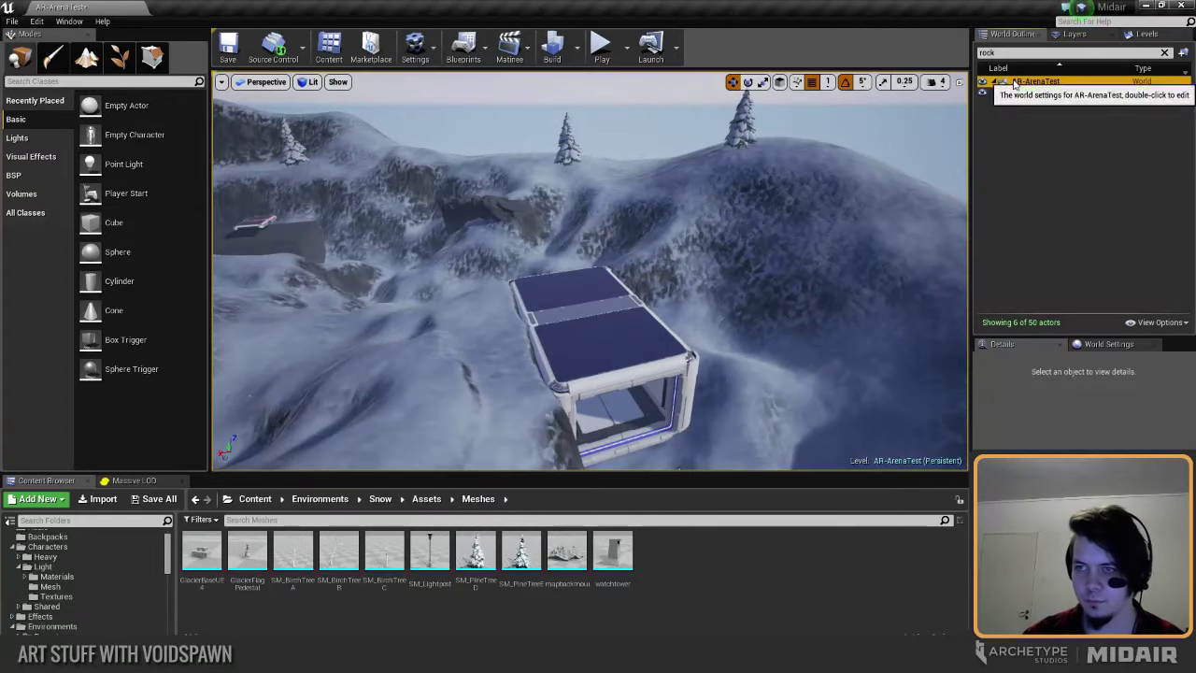
click(1164, 53)
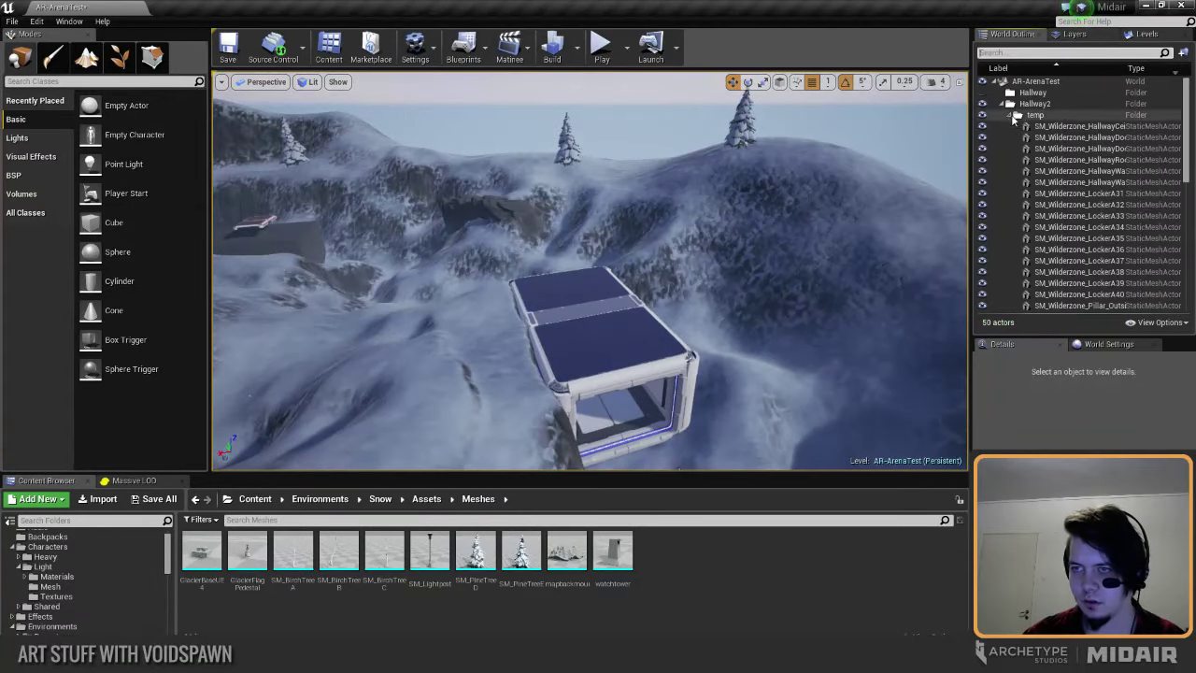
click(1032, 118)
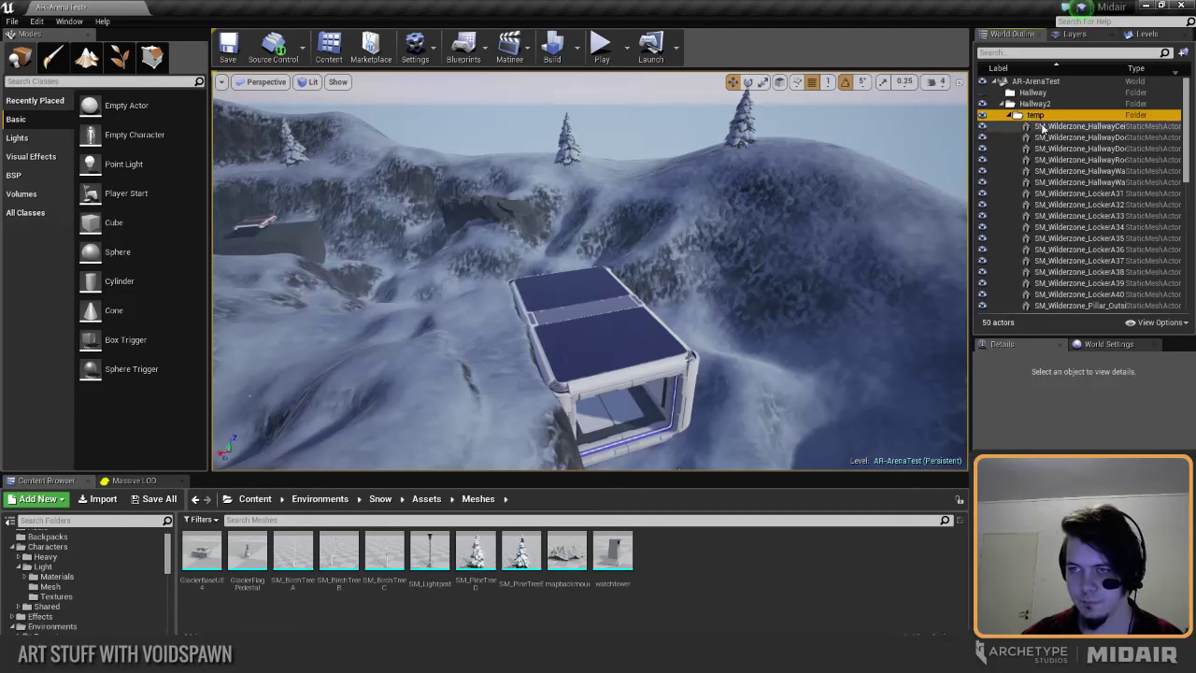
click(1057, 126)
scroll(1070, 243, down, 6)
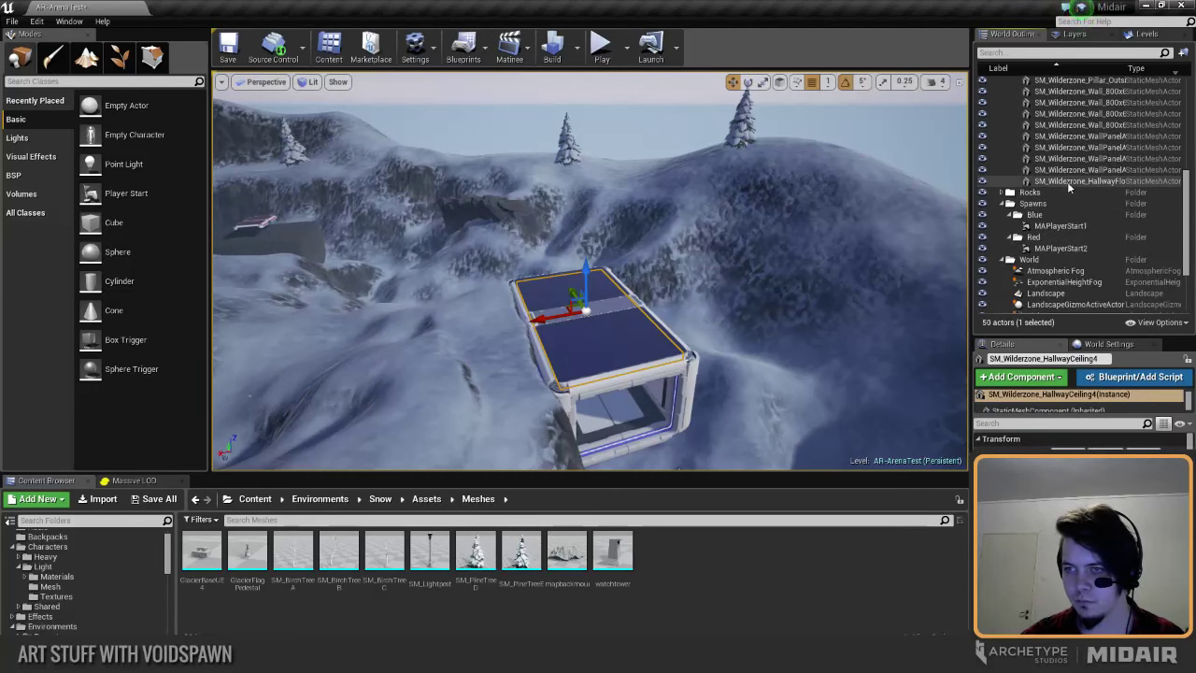
shift+click(1067, 183)
scroll(1066, 178, up, 8)
drag(1044, 136, 1030, 115)
key(Delete)
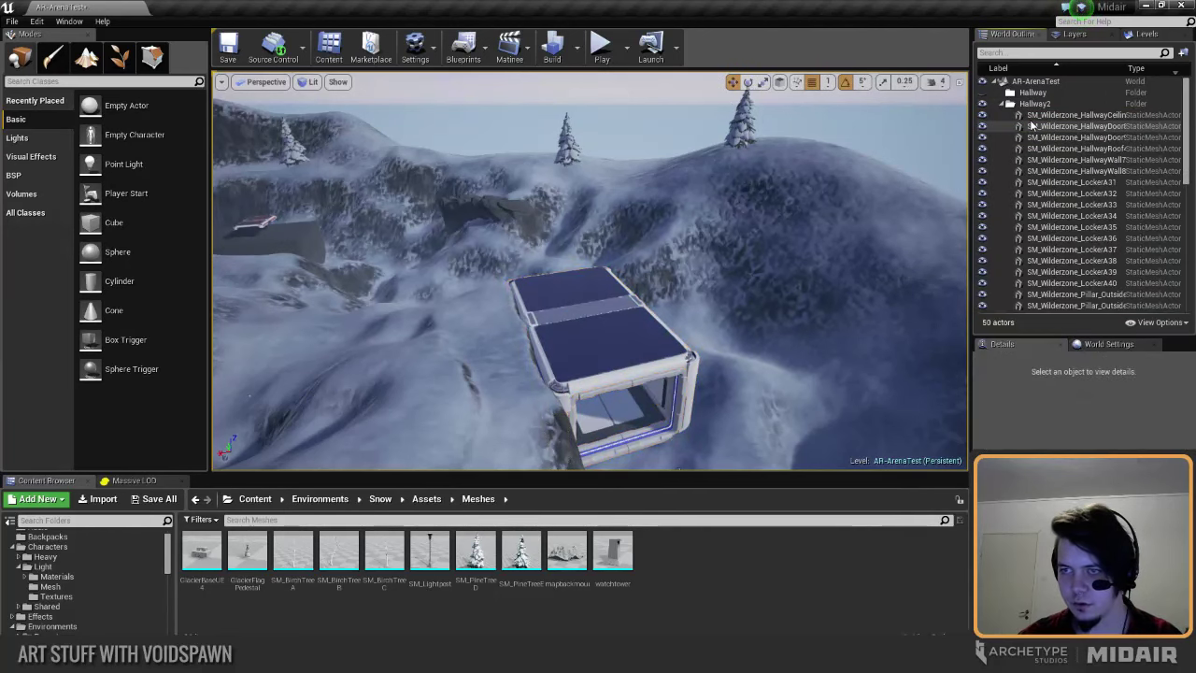
Step: Check the contents of the Hallway2 folder by hiding and showing it and looking through its meshes
click(1033, 118)
click(1035, 105)
click(982, 105)
click(982, 105)
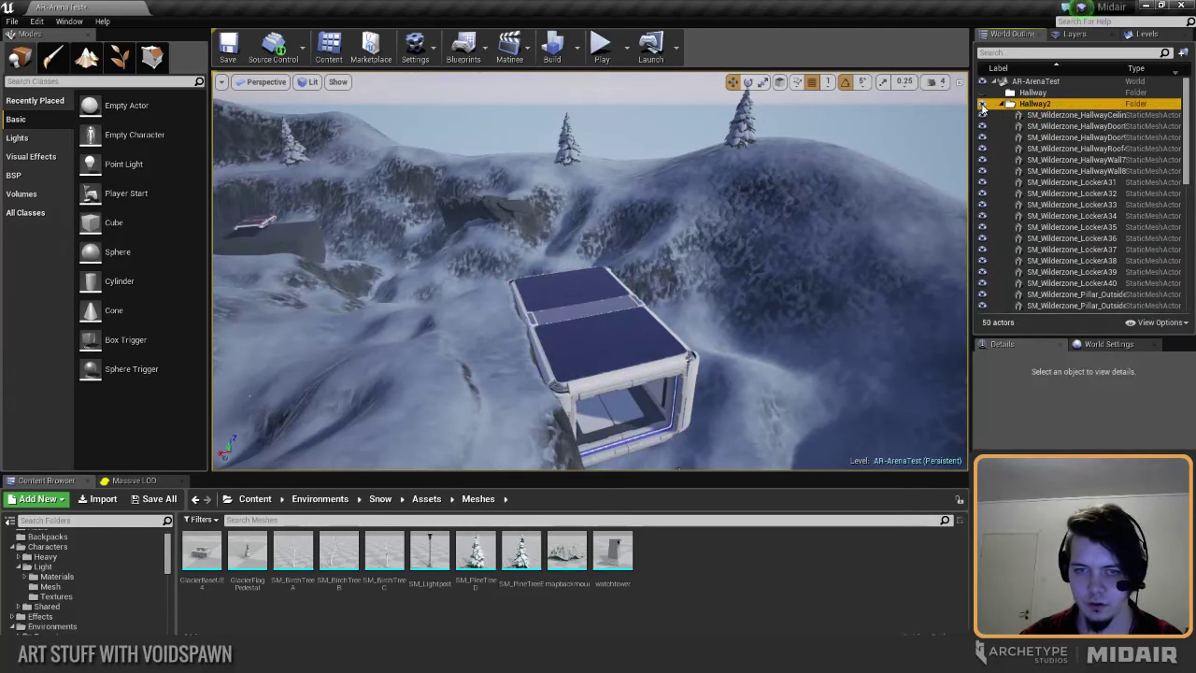
right_drag(748, 271, 655, 329)
right_drag(588, 272, 588, 271)
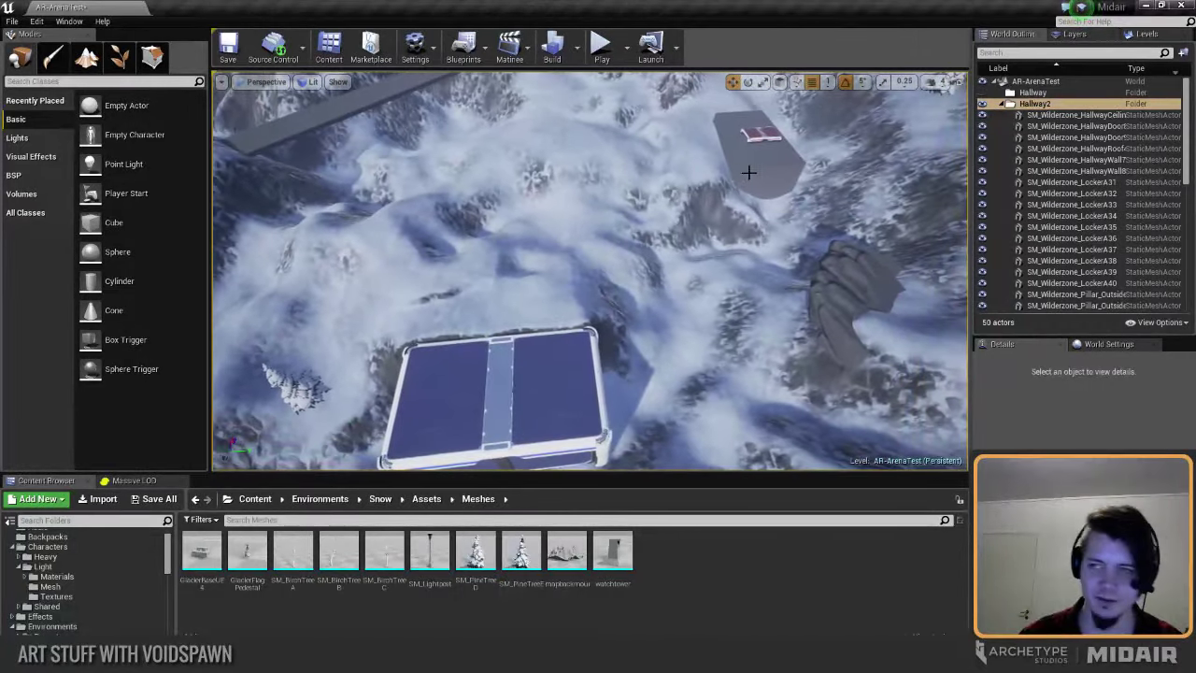
click(1033, 114)
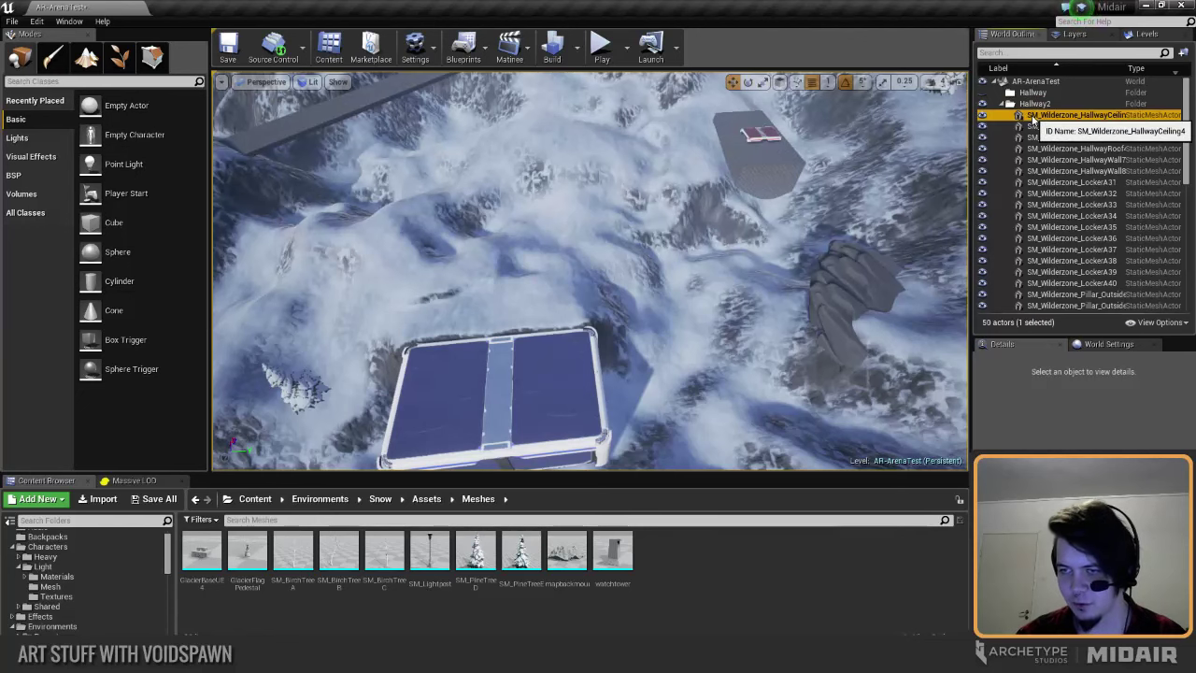
scroll(1028, 187, down, 3)
scroll(1023, 226, up, 10)
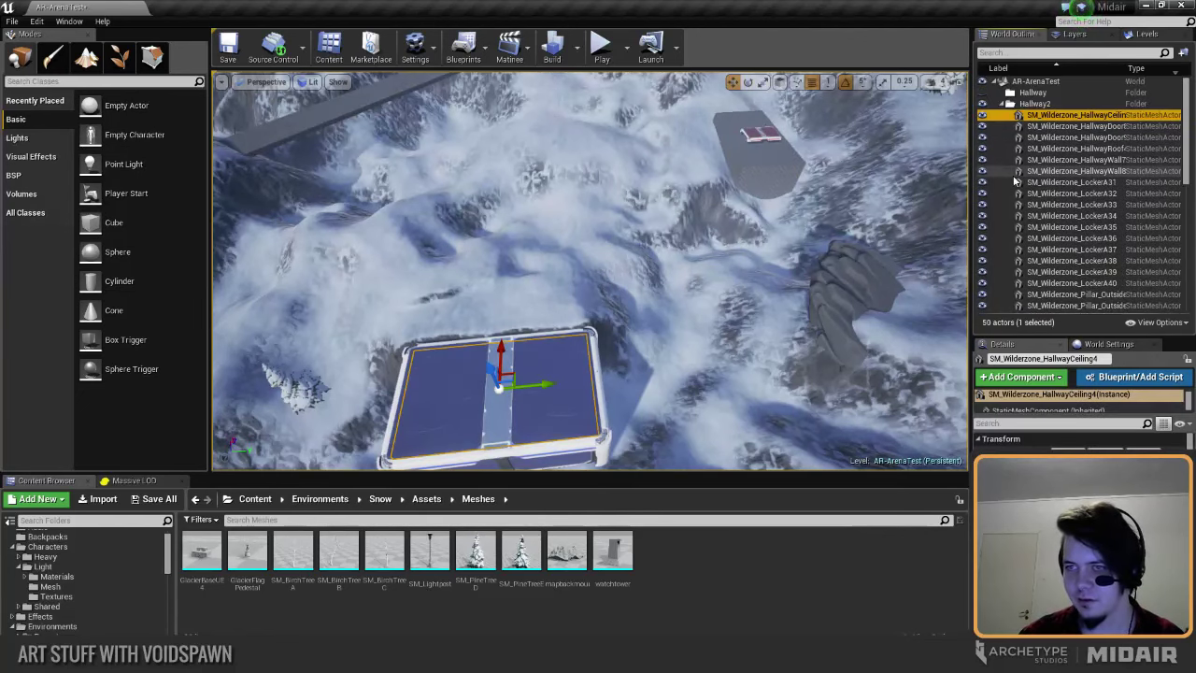
Step: Delete the empty Hallway folder and rename the Hallway2 folder as Hallway
double_click(1028, 105)
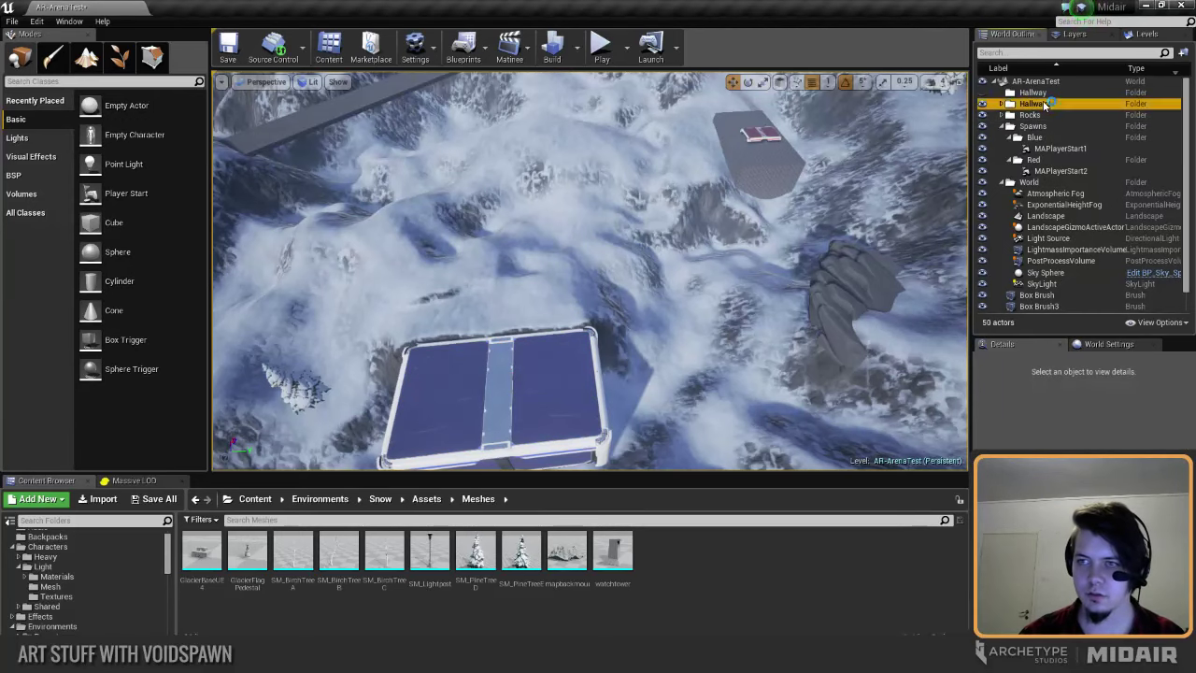
click(1049, 104)
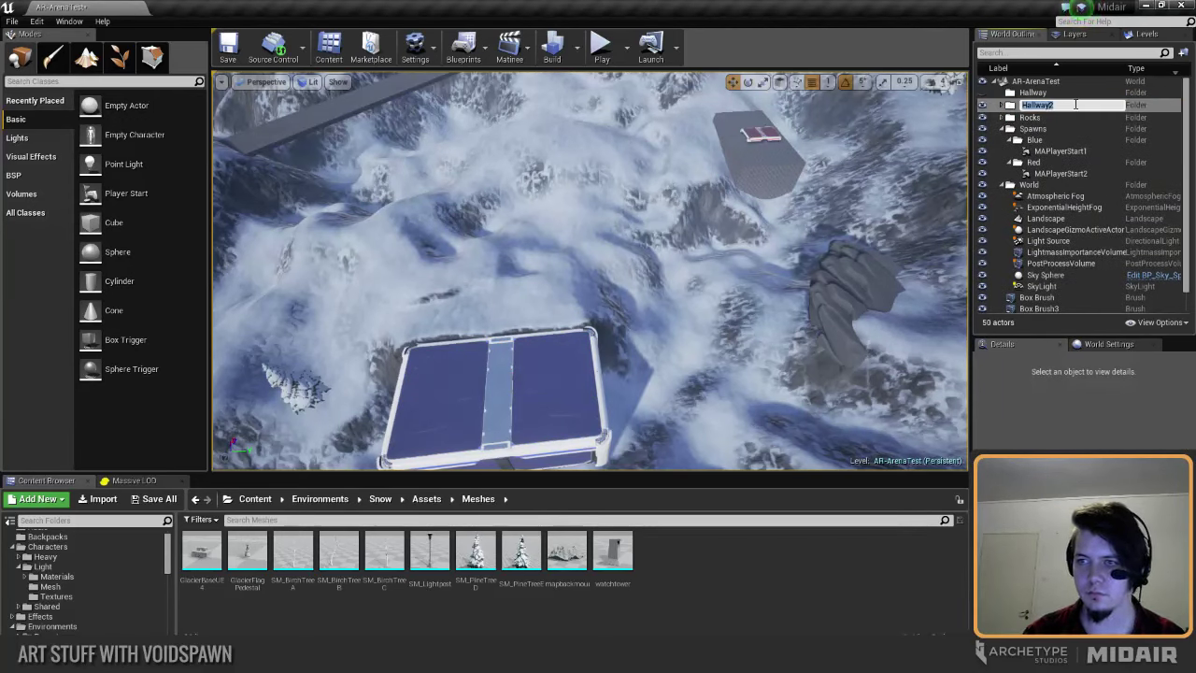
click(1035, 95)
key(Delete)
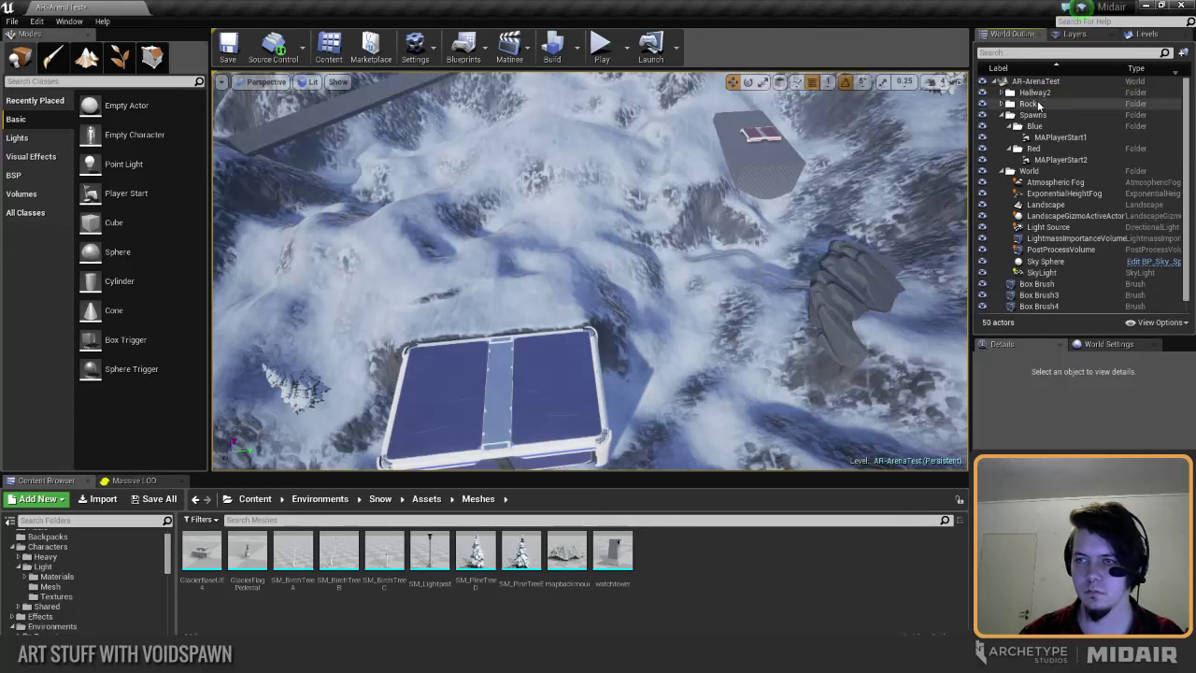
click(1047, 97)
click(1068, 93)
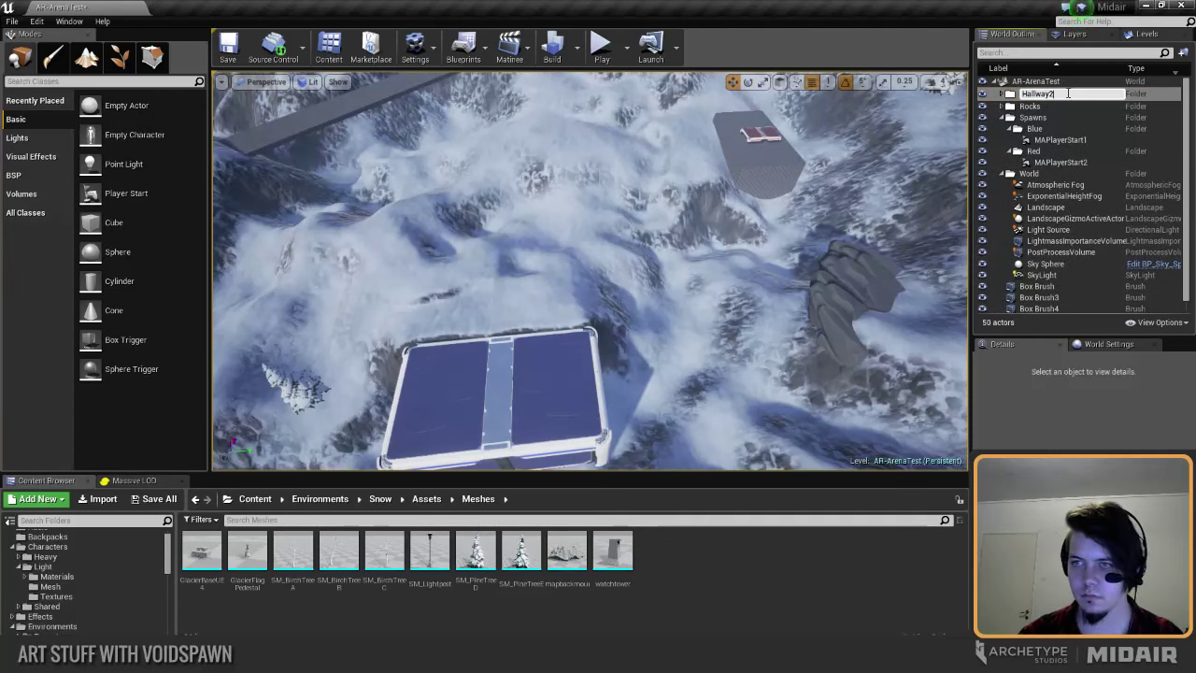
key(BackSpace)
key(Return)
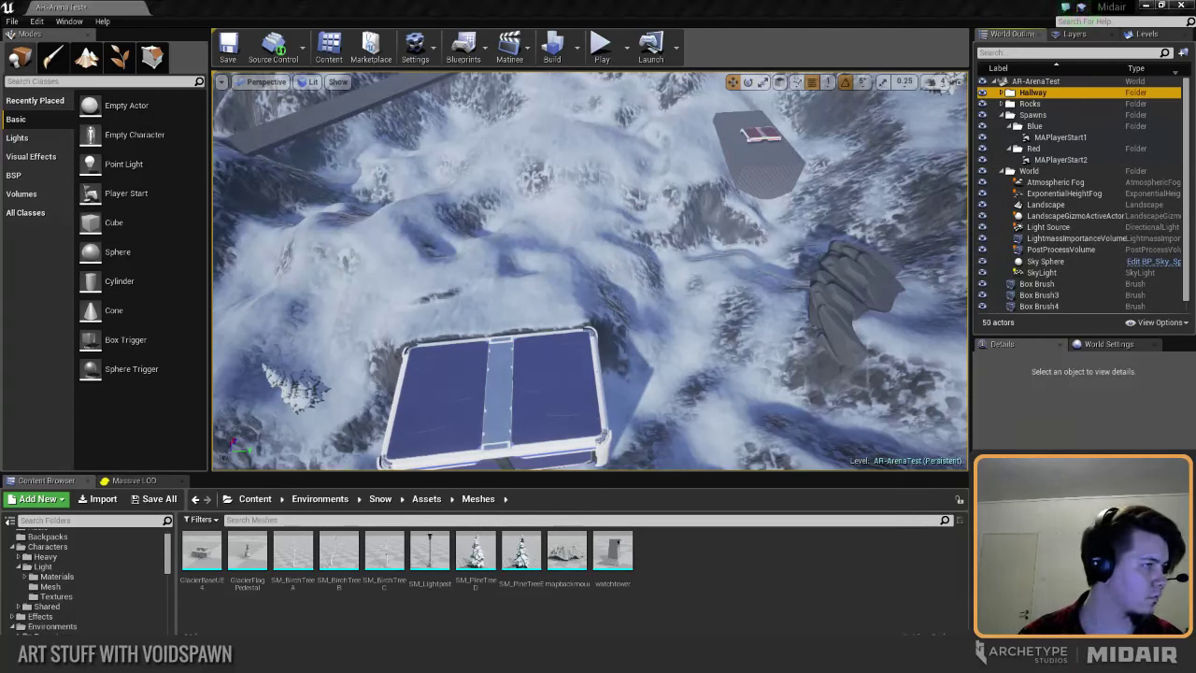
Step: Delete the small red-and-white piece lying on the angular grey platform
right_drag(401, 232, 322, 221)
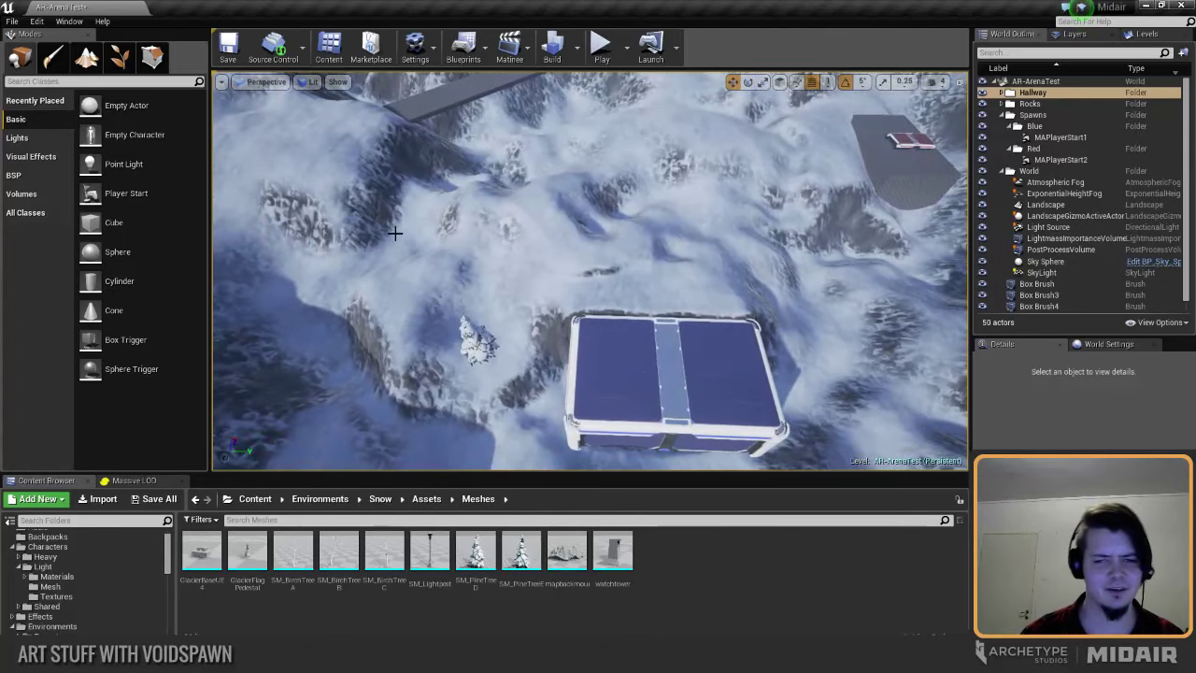
right_drag(411, 209, 503, 254)
click(634, 254)
key(Delete)
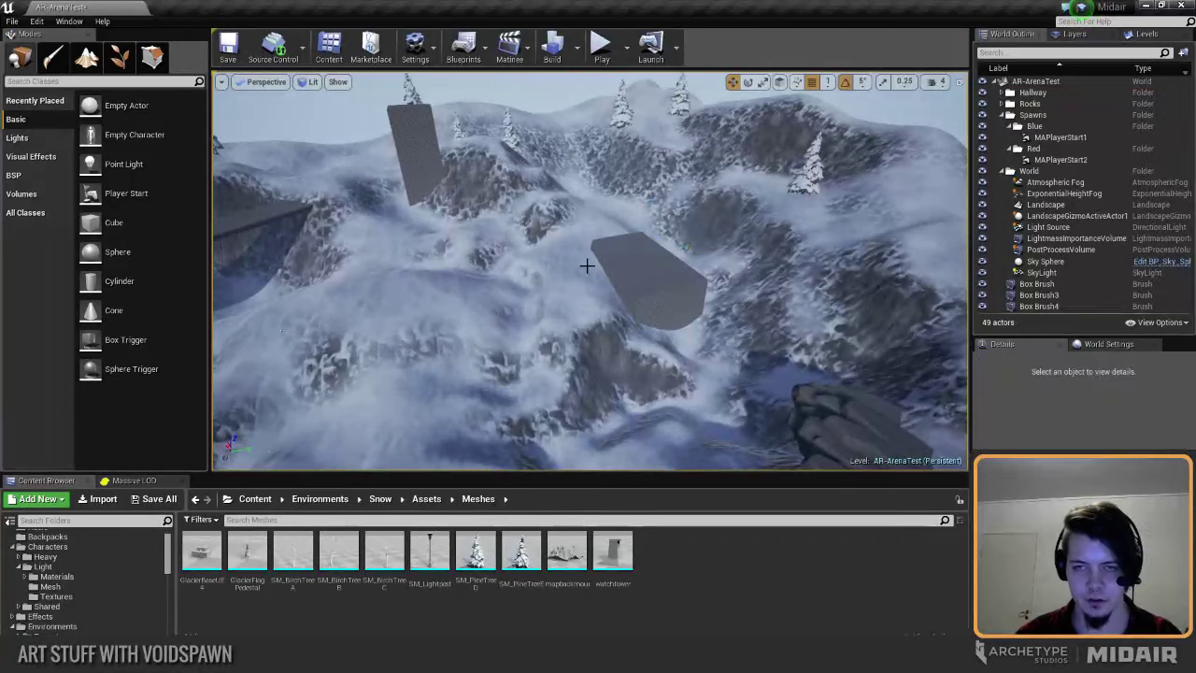
mouse_move(585, 265)
right_down()
mouse_move(551, 273)
mouse_move(612, 254)
mouse_move(552, 265)
right_up()
click(611, 254)
key(Escape)
Step: Select all the meshes in the Hallway folder
right_drag(692, 278, 500, 266)
click(514, 269)
click(1042, 106)
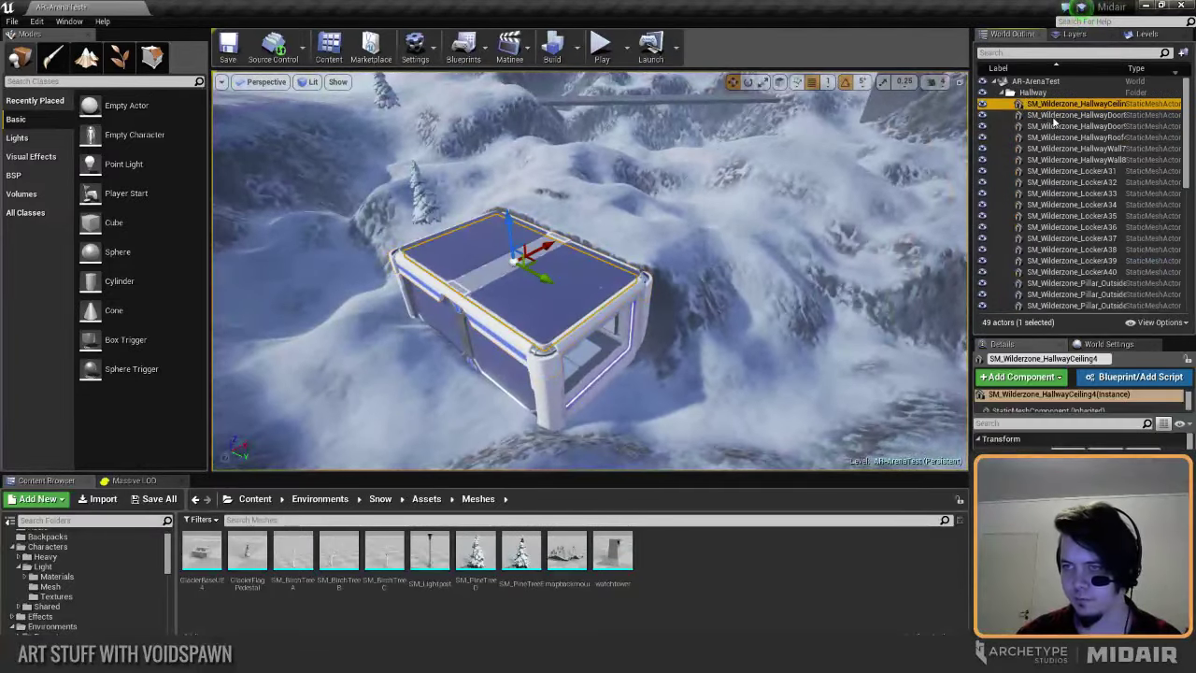
scroll(1070, 222, down, 6)
shift+click(1089, 289)
shift+click(1087, 298)
Step: Try to duplicate the selected hallway directly above the original and undo the copy
right_drag(645, 285, 739, 297)
alt+drag(487, 256, 476, 219)
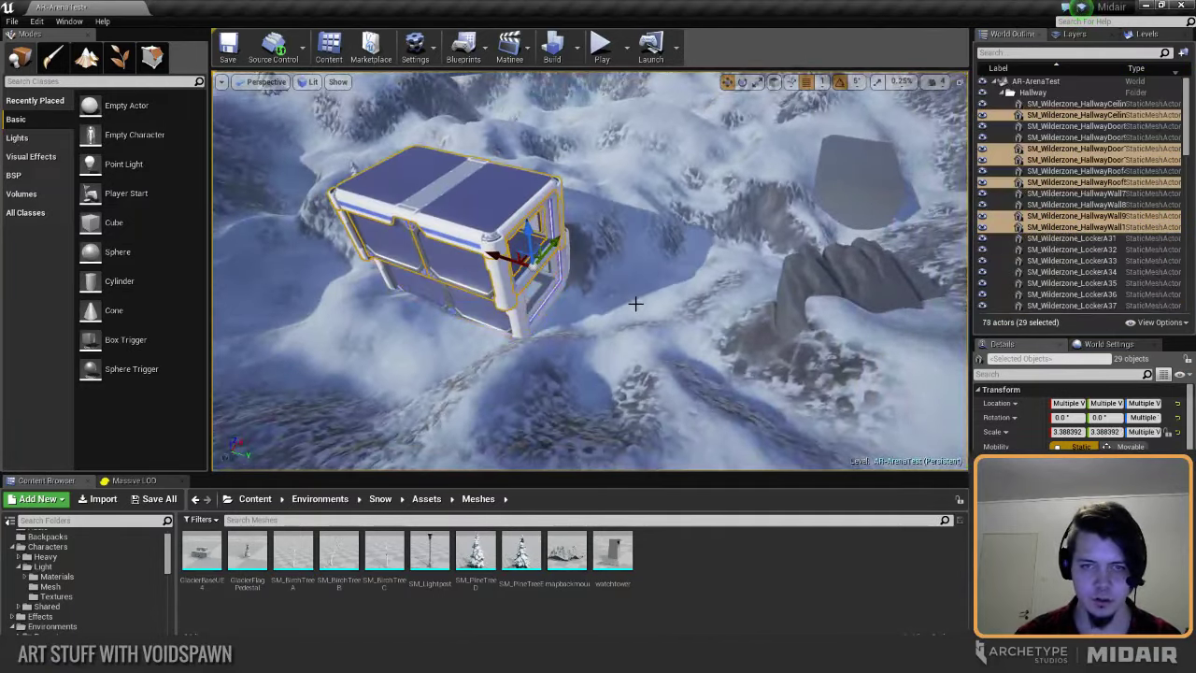
key(ctrl+z)
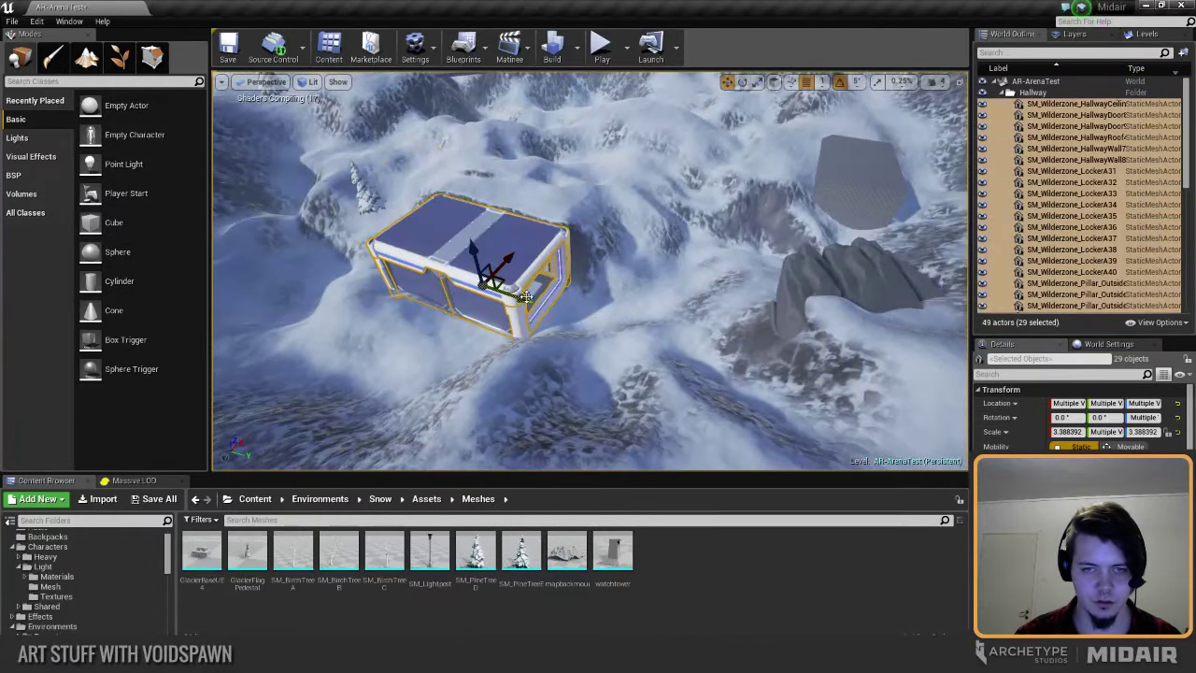
Step: Duplicate the selected hallway meshes, then rotate and move the copy into the snowy slope beside the grey platform
alt+drag(526, 296, 513, 295)
right_drag(651, 319, 635, 299)
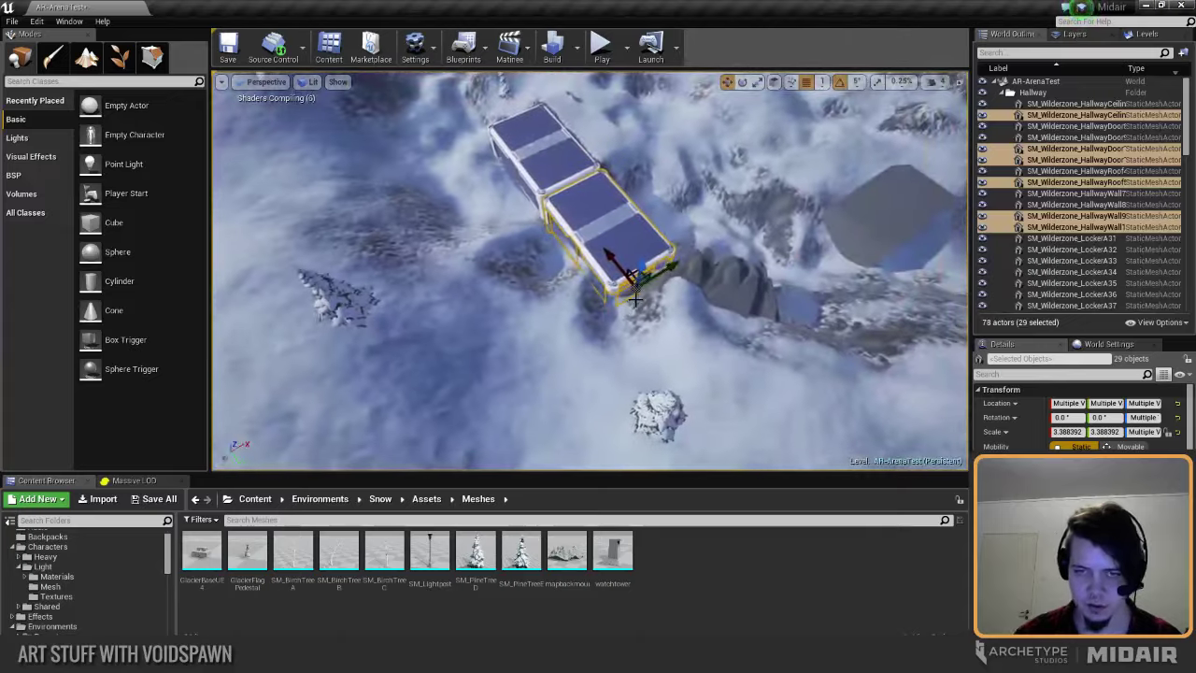
right_drag(766, 206, 787, 223)
key(e)
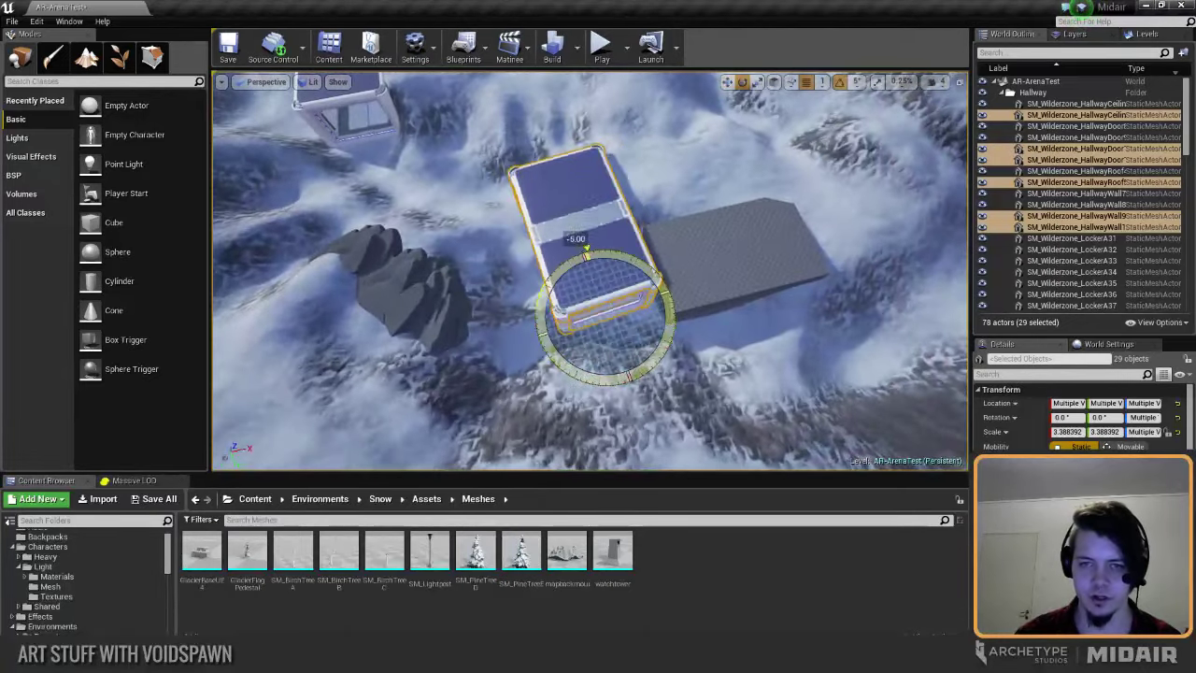
drag(587, 249, 715, 290)
right_drag(715, 289, 740, 295)
right_drag(570, 251, 515, 245)
right_drag(538, 318, 534, 293)
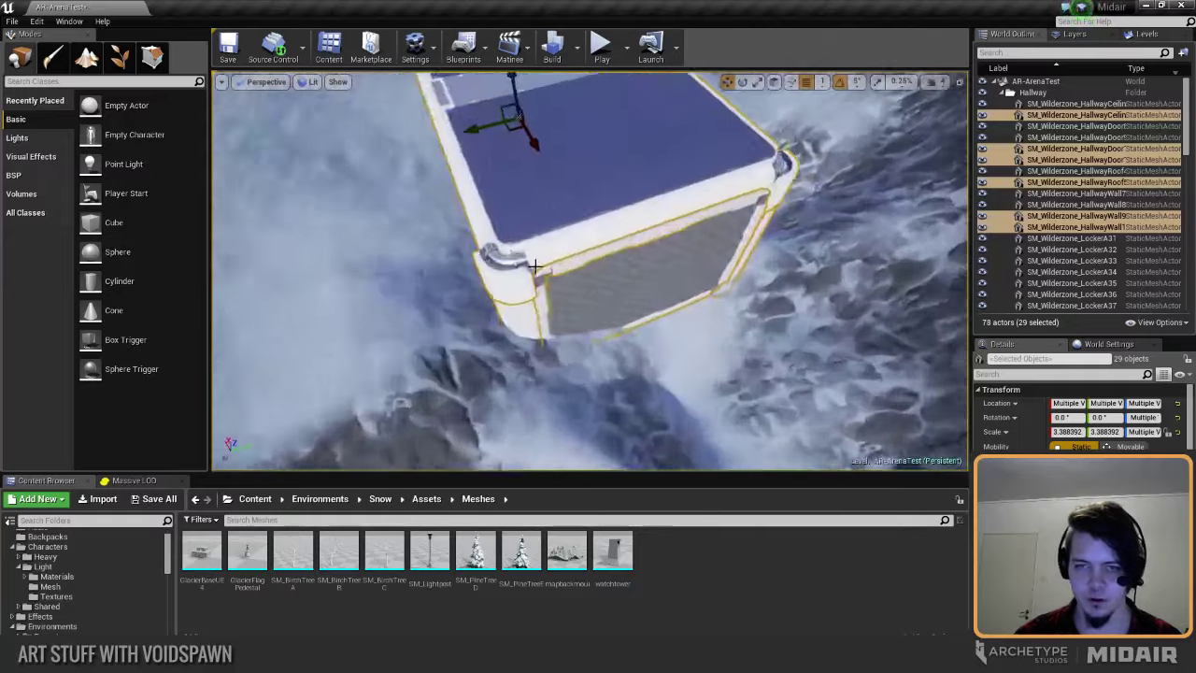
Step: Delete the grey platform brush that blocks the open end of the copied hallway
click(558, 290)
key(Delete)
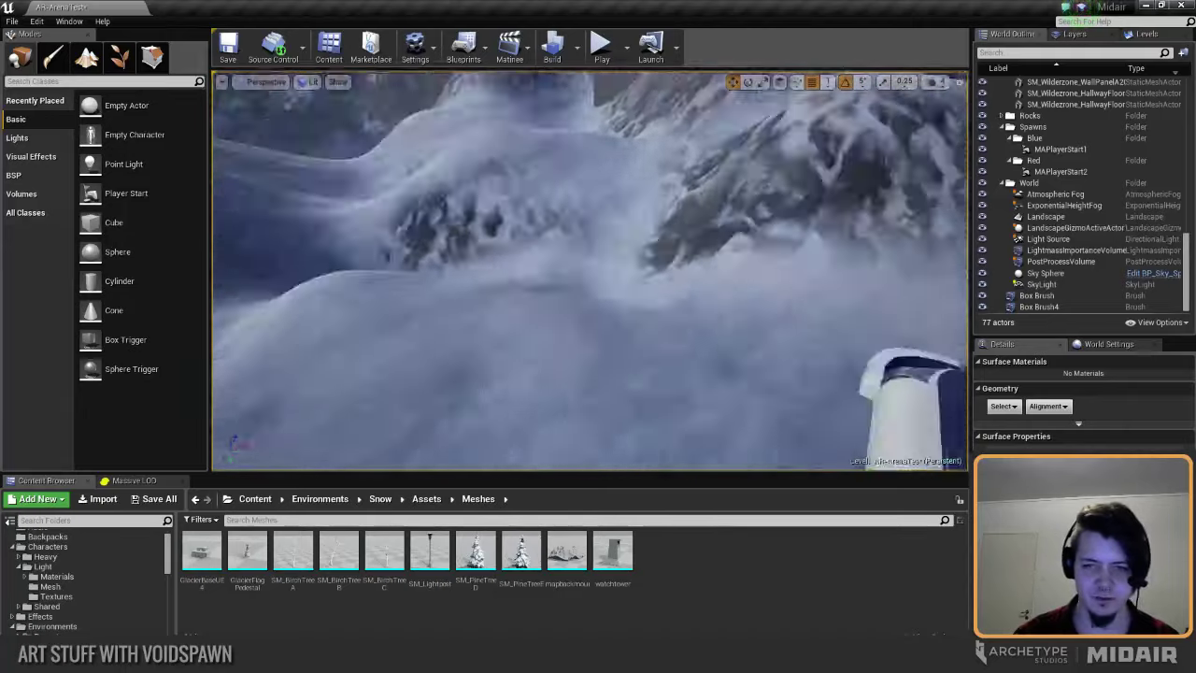
right_drag(591, 271, 804, 224)
right_drag(546, 294, 546, 293)
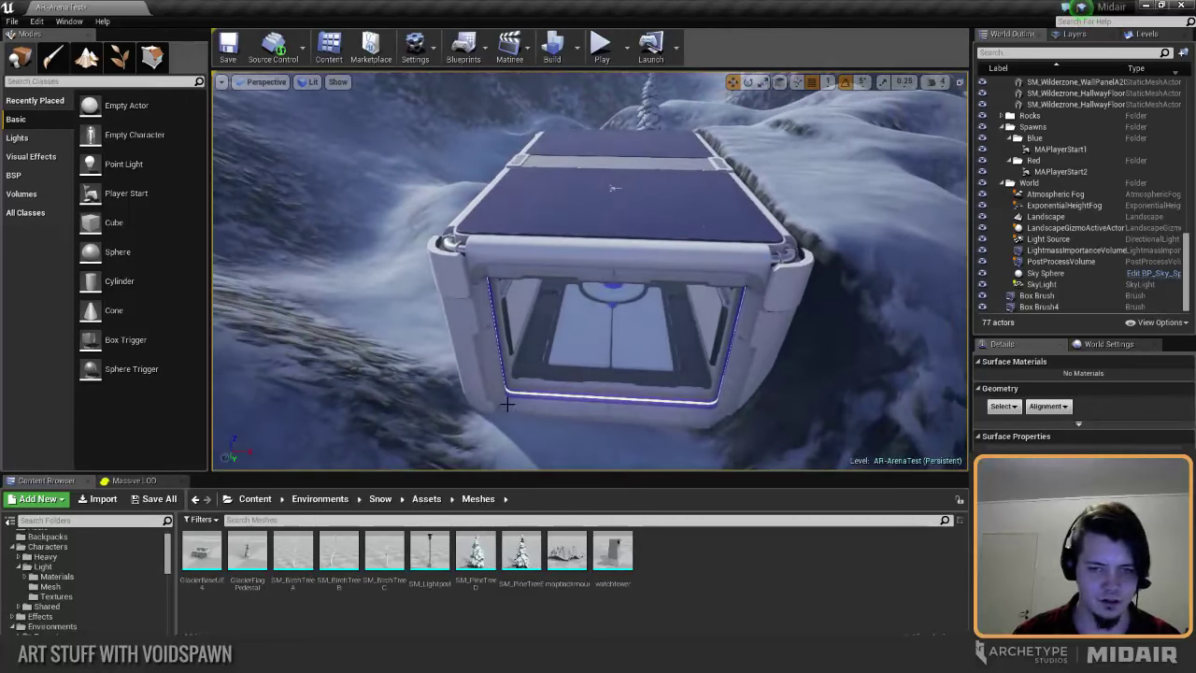
Step: Enlarge the asset browser and open the BlockoutMeshes folder of the Industrial environment
scroll(42, 577, up, 1)
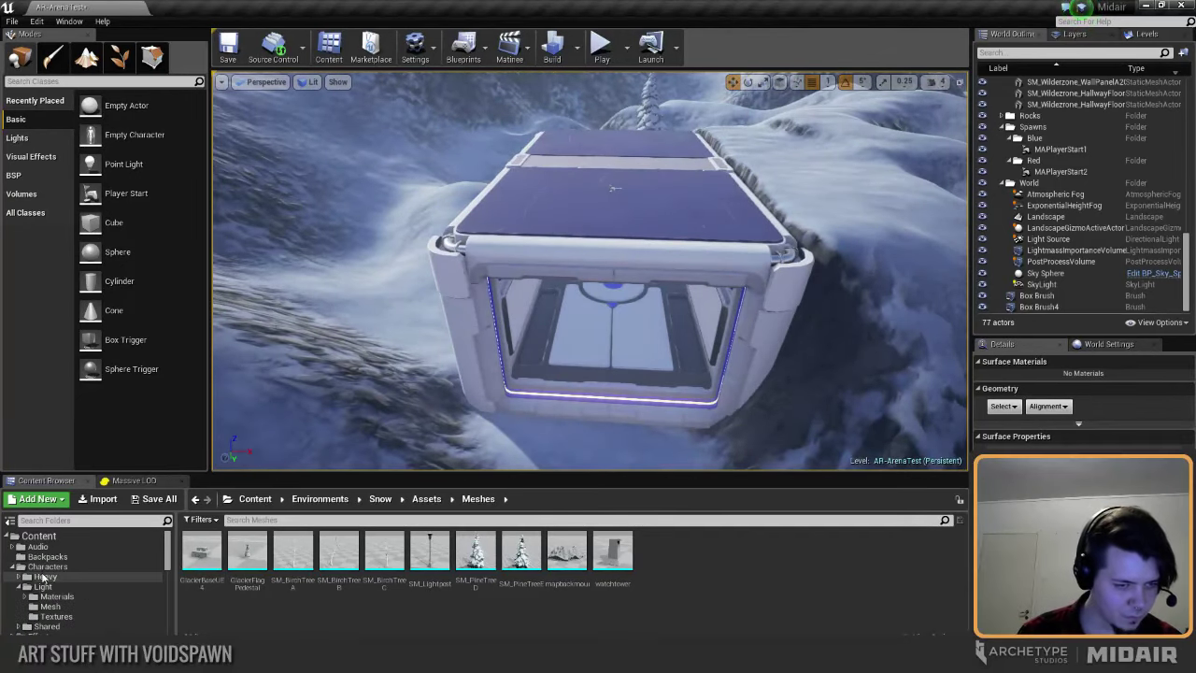
click(12, 567)
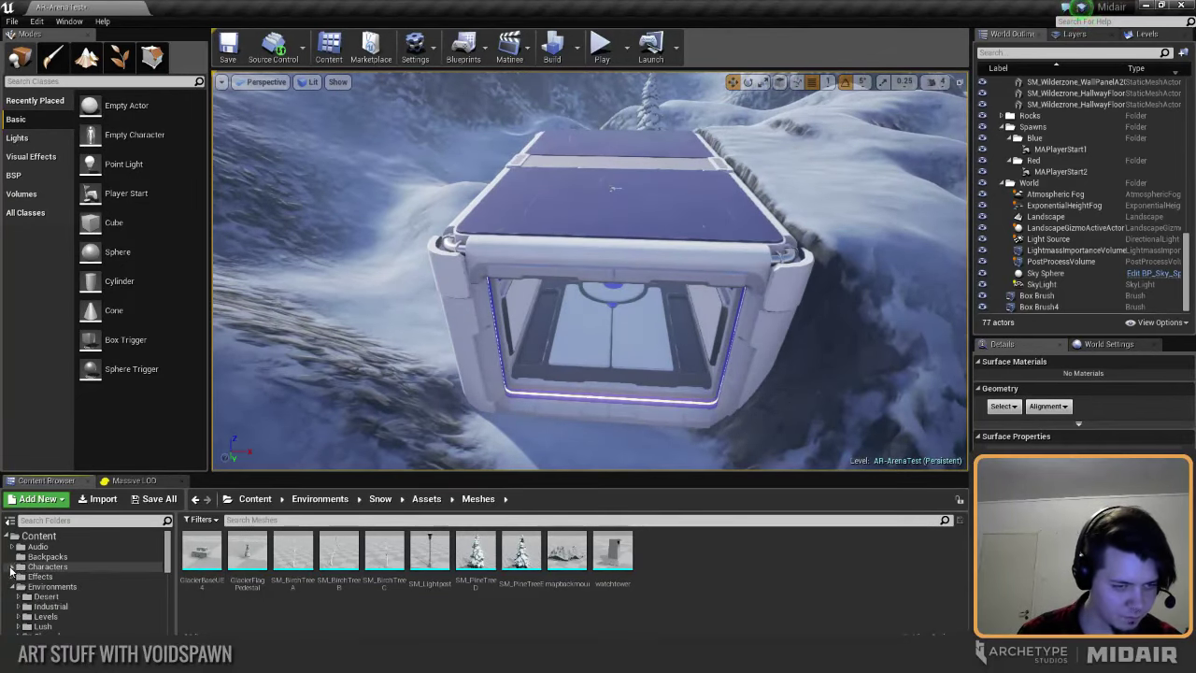
click(47, 608)
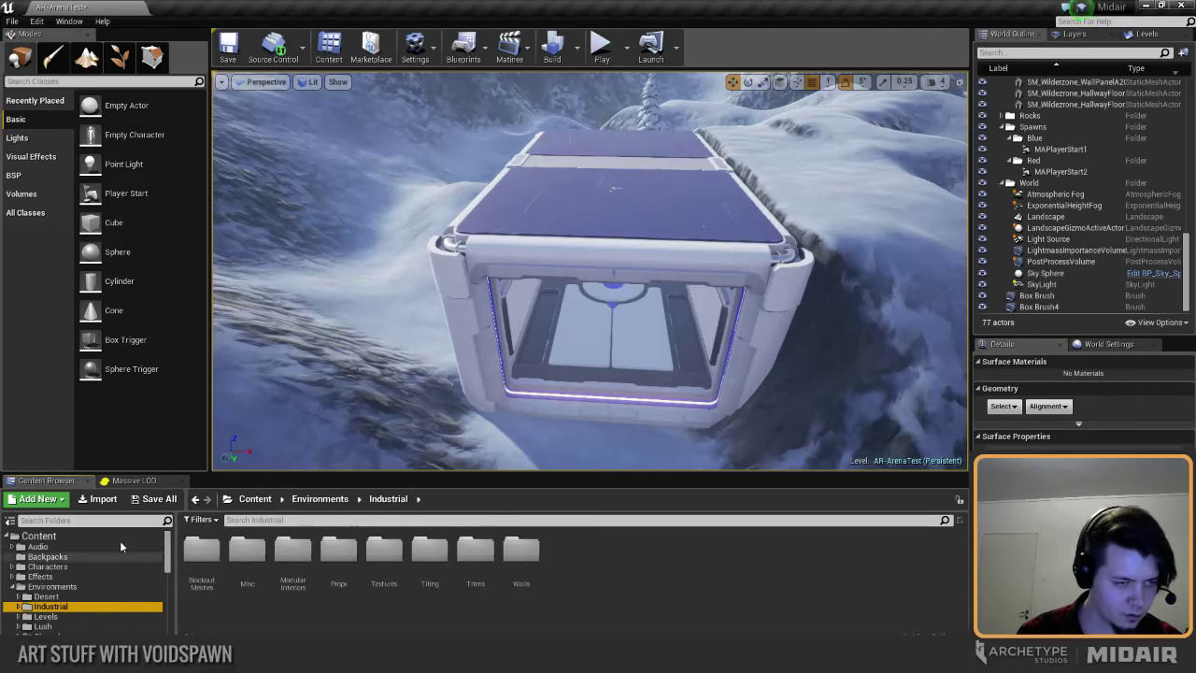
drag(220, 474, 222, 383)
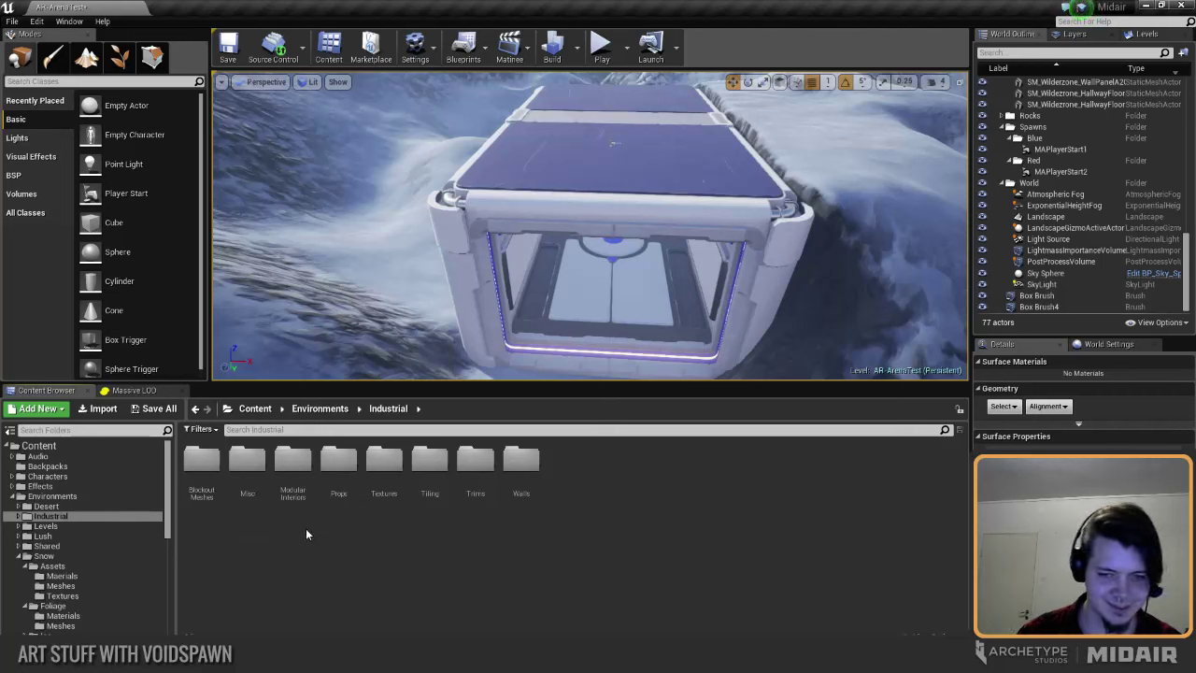
double_click(201, 463)
Step: Try to close the hallway's open end with an enlarged SM_IND_Door_Closed mesh
drag(248, 462, 581, 353)
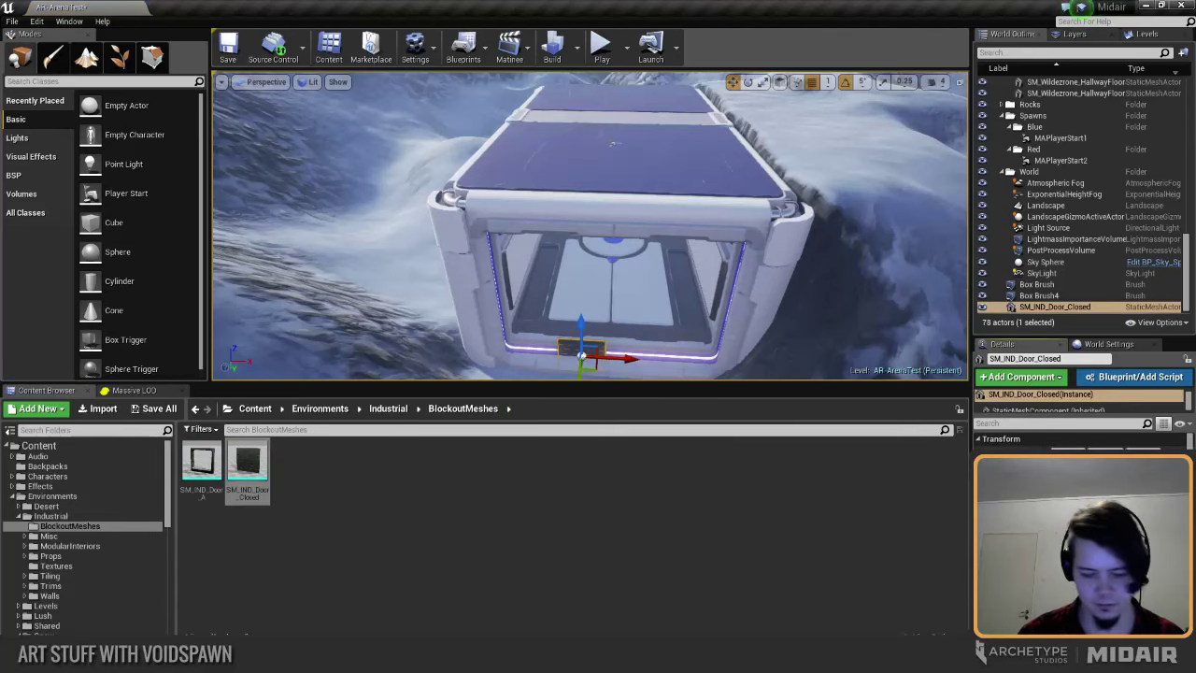
key(Return)
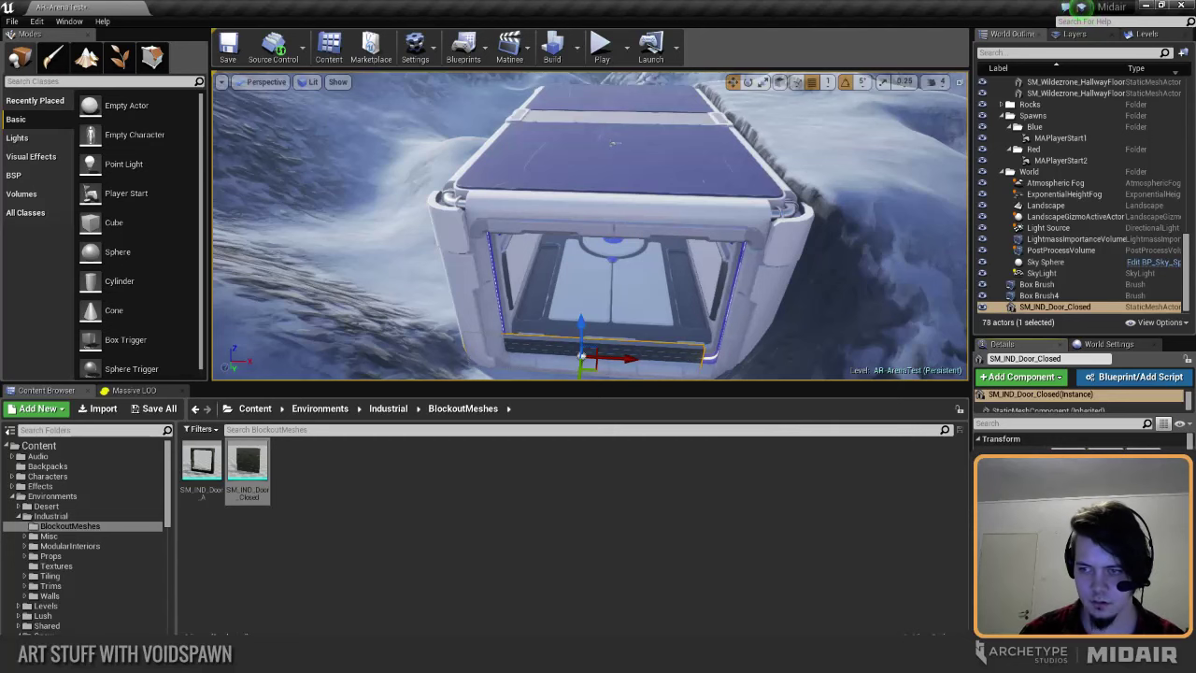
drag(582, 324, 586, 234)
mouse_move(625, 276)
mouse_down()
mouse_move(659, 277)
mouse_move(646, 277)
mouse_up()
drag(604, 240, 657, 297)
key(space)
key(space)
key(w)
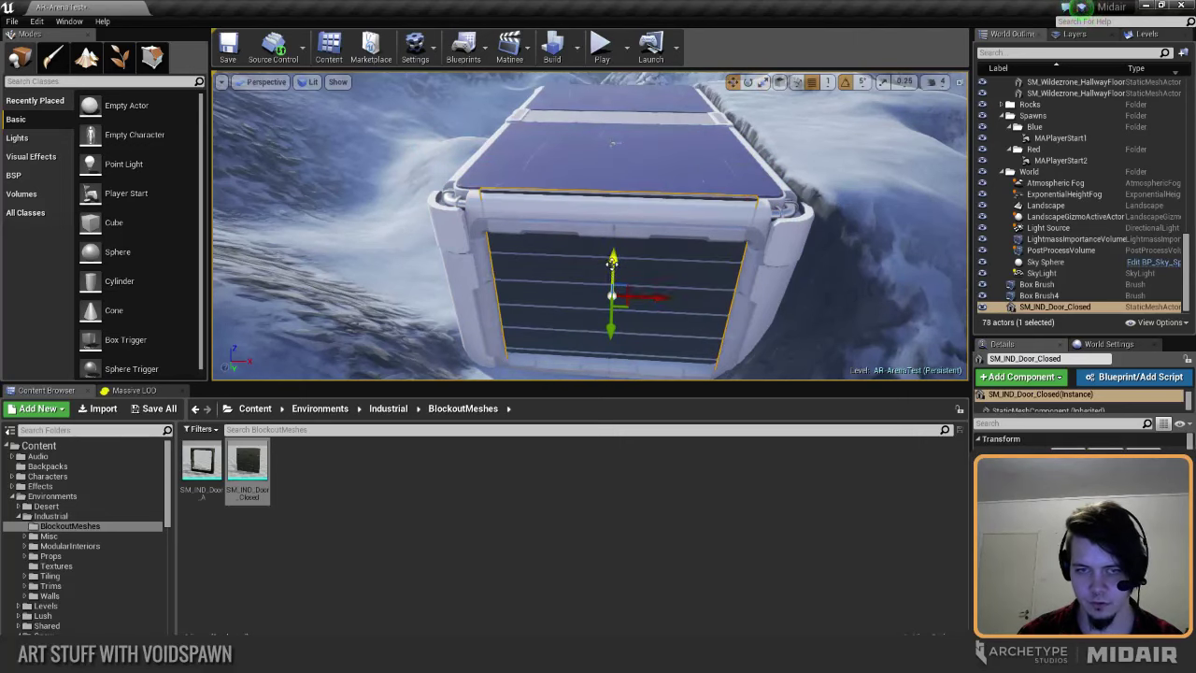
drag(613, 263, 610, 269)
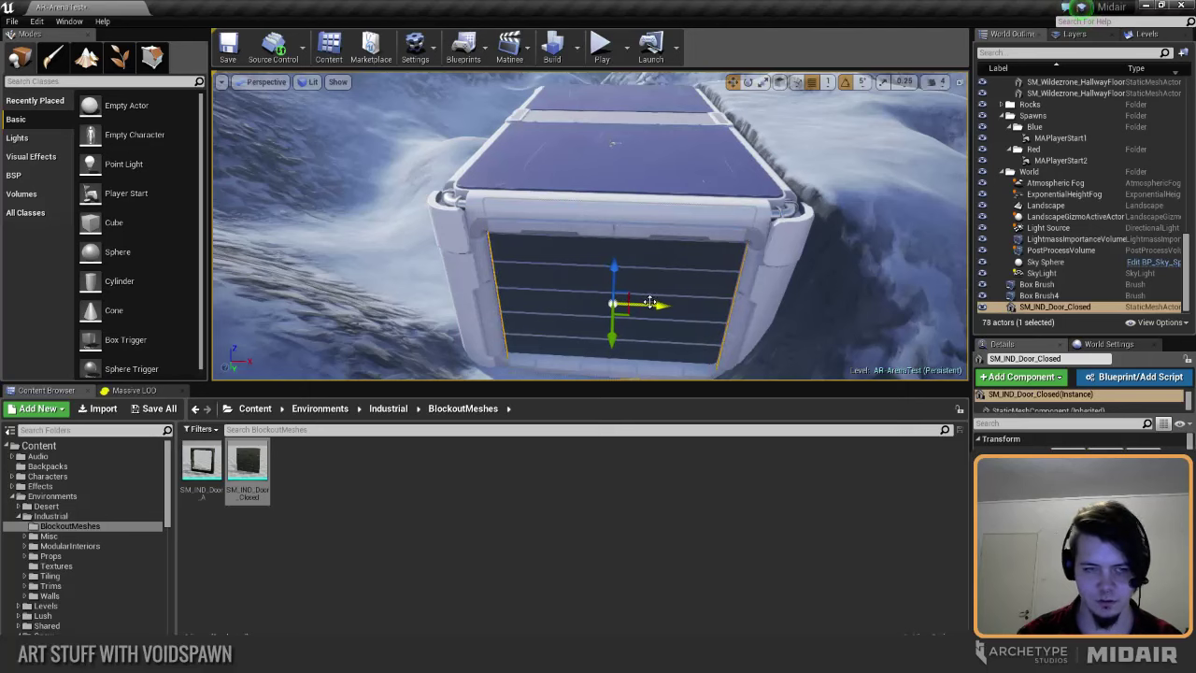
key(Delete)
Step: Place an SM_IND_Door_Closed mesh at the hallway's open end, scale it up and raise it to fill the opening
right_drag(649, 304, 381, 345)
drag(247, 462, 558, 357)
drag(504, 306, 491, 331)
key(w)
key(r)
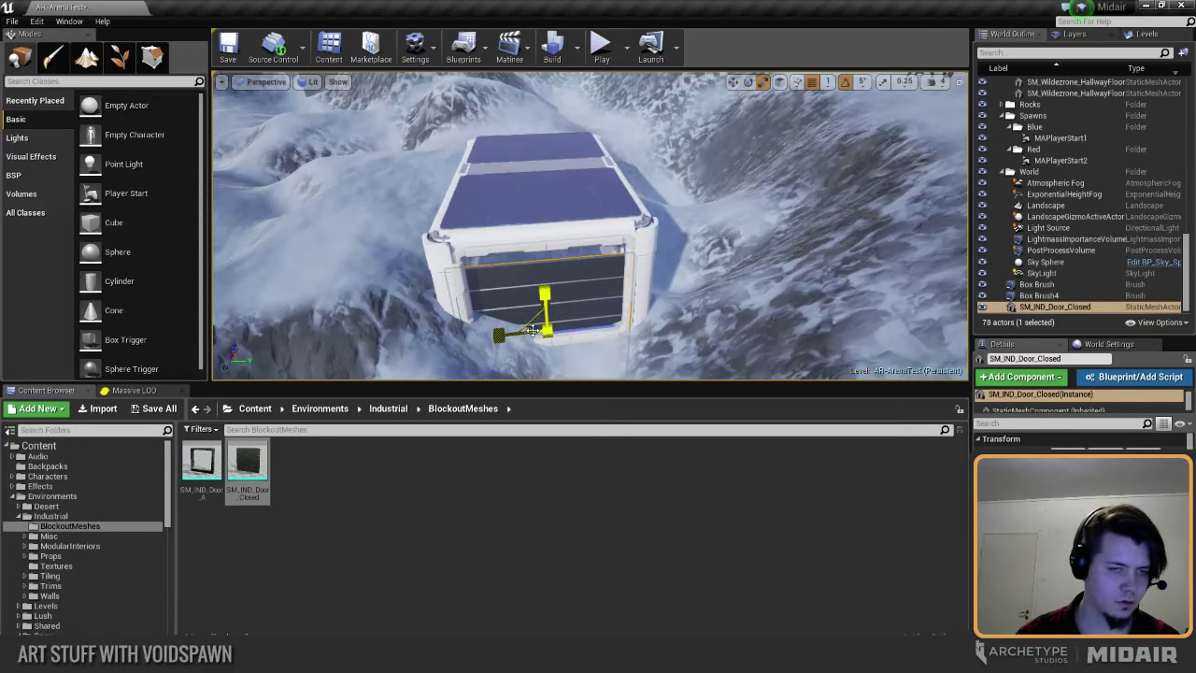
key(w)
drag(549, 278, 547, 271)
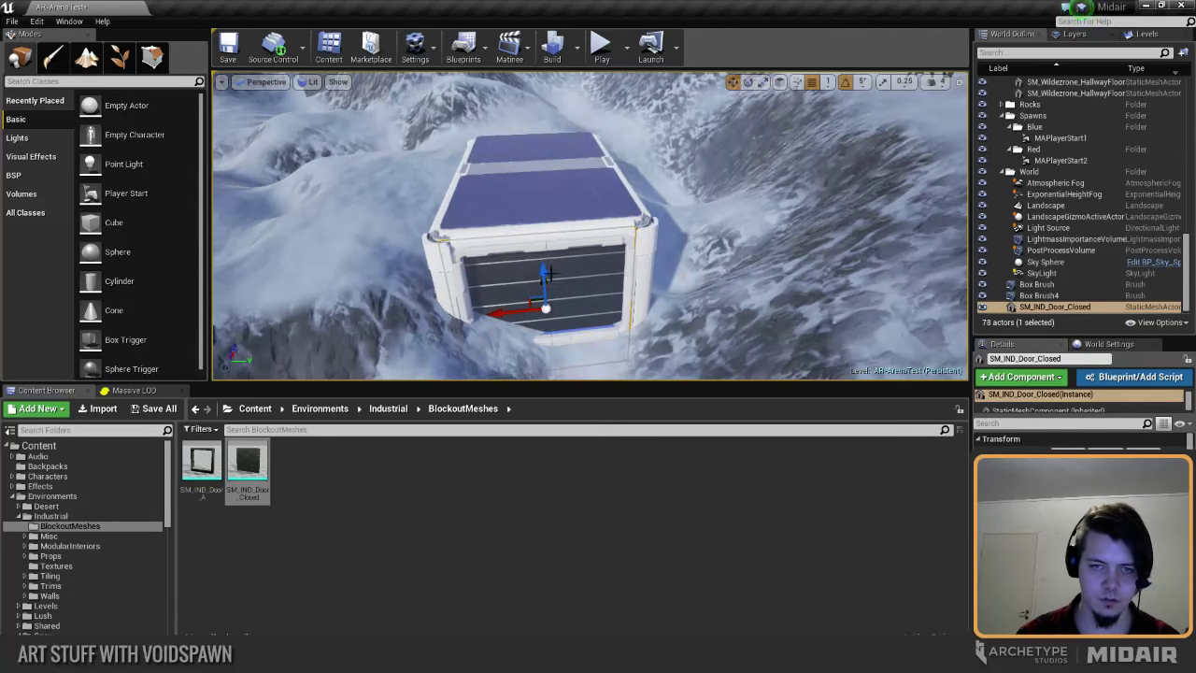
Step: Duplicate the closed door and fit the copy into the opening at the opposite end of the hallway
right_drag(511, 261, 374, 281)
right_drag(523, 336, 515, 254)
alt+drag(420, 219, 499, 229)
right_drag(663, 248, 659, 251)
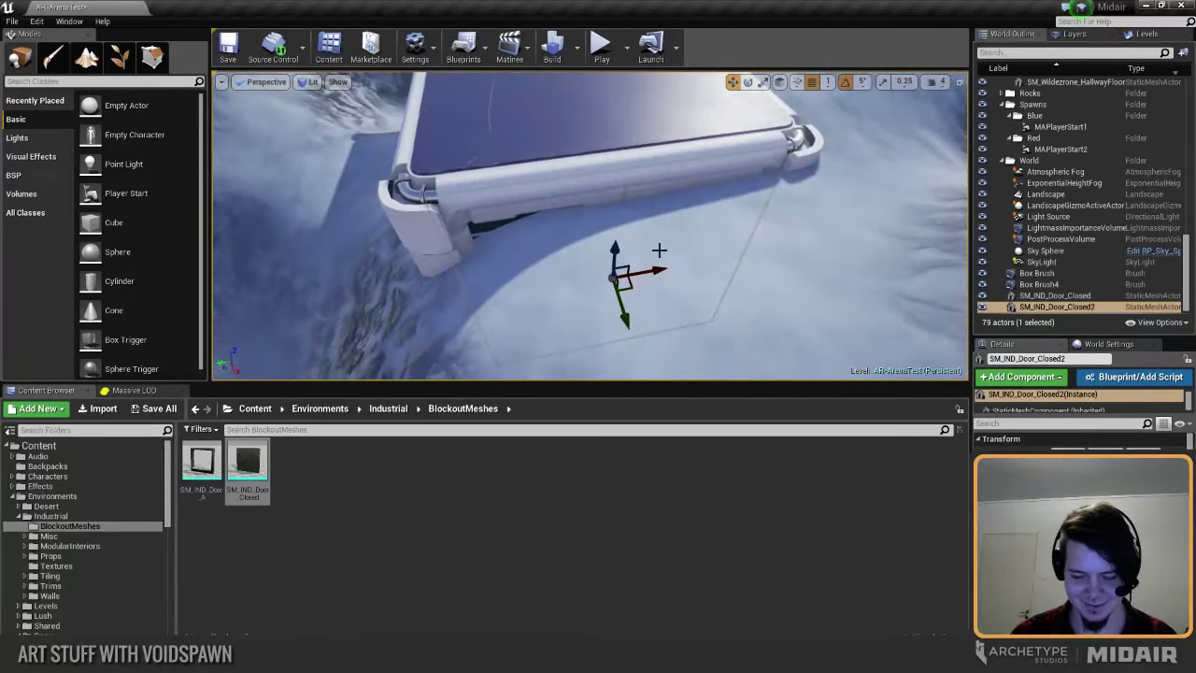
key(Delete)
right_drag(535, 233, 643, 285)
key(ctrl+z)
drag(643, 285, 665, 296)
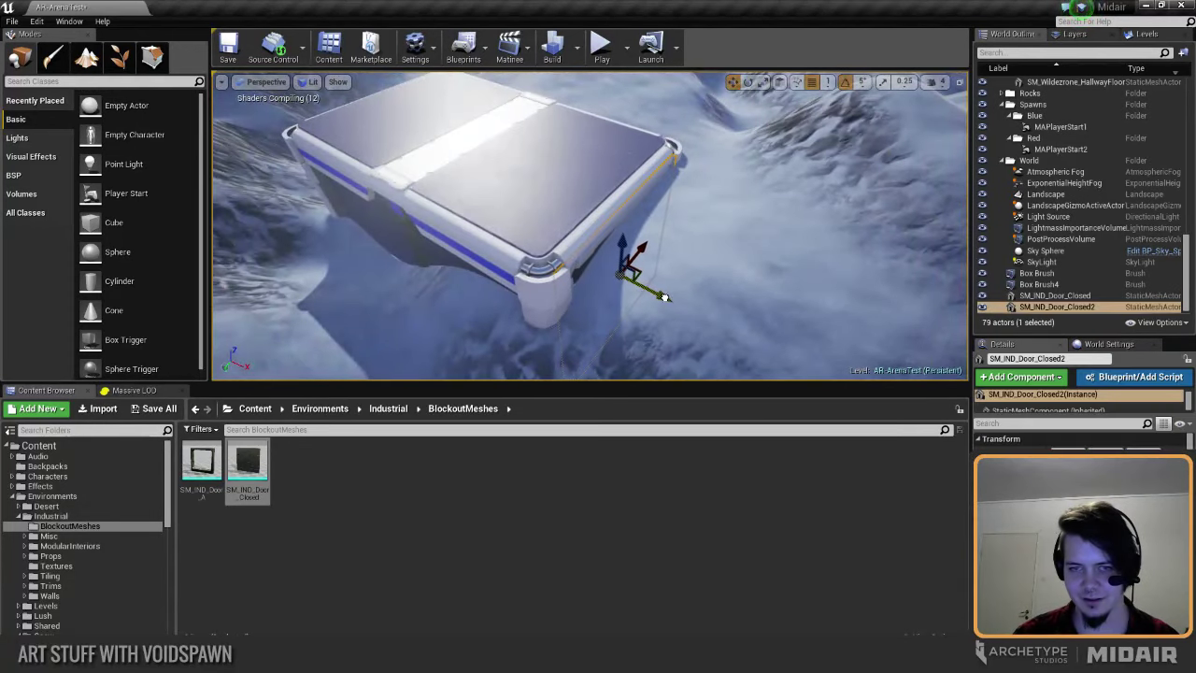
right_drag(661, 295, 612, 342)
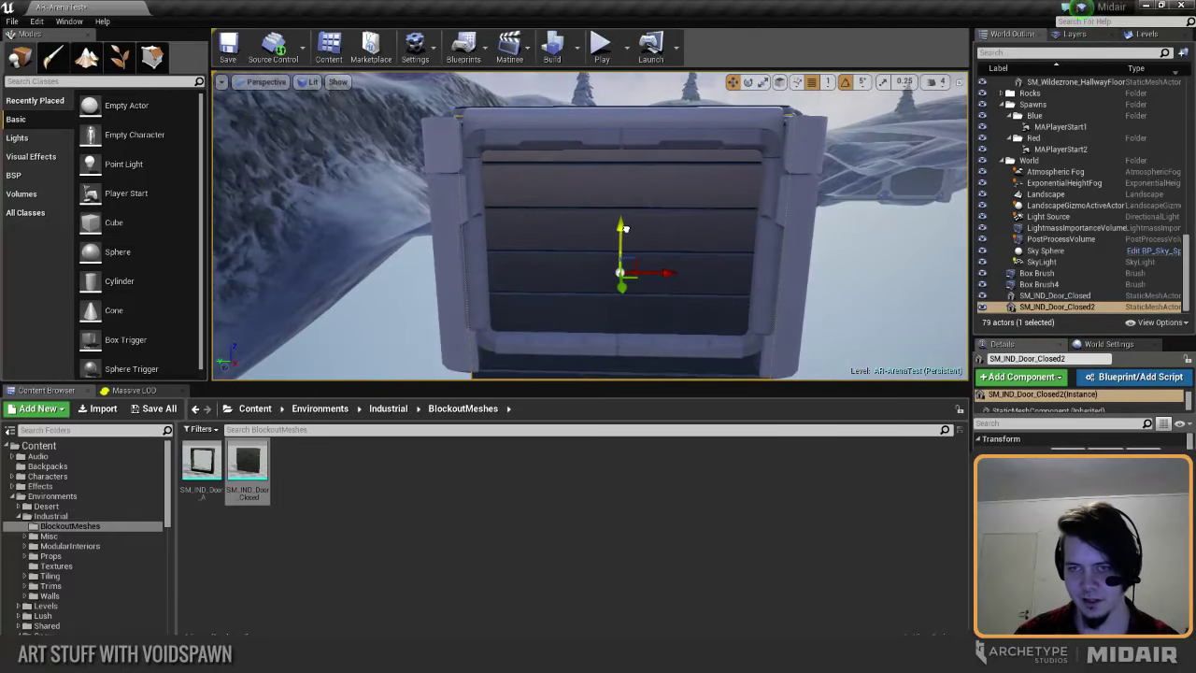
right_drag(617, 255, 617, 280)
key(Escape)
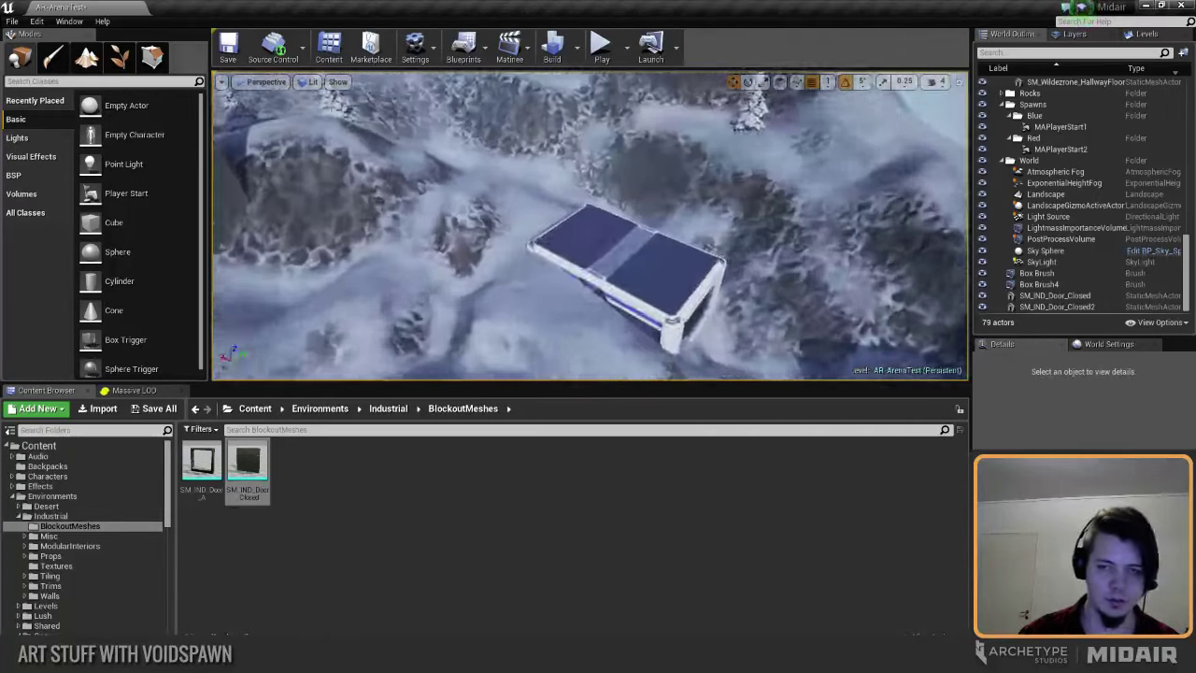
Step: Select the first closed door and fine-tune its position within the hallway's end frame
right_drag(590, 226, 748, 221)
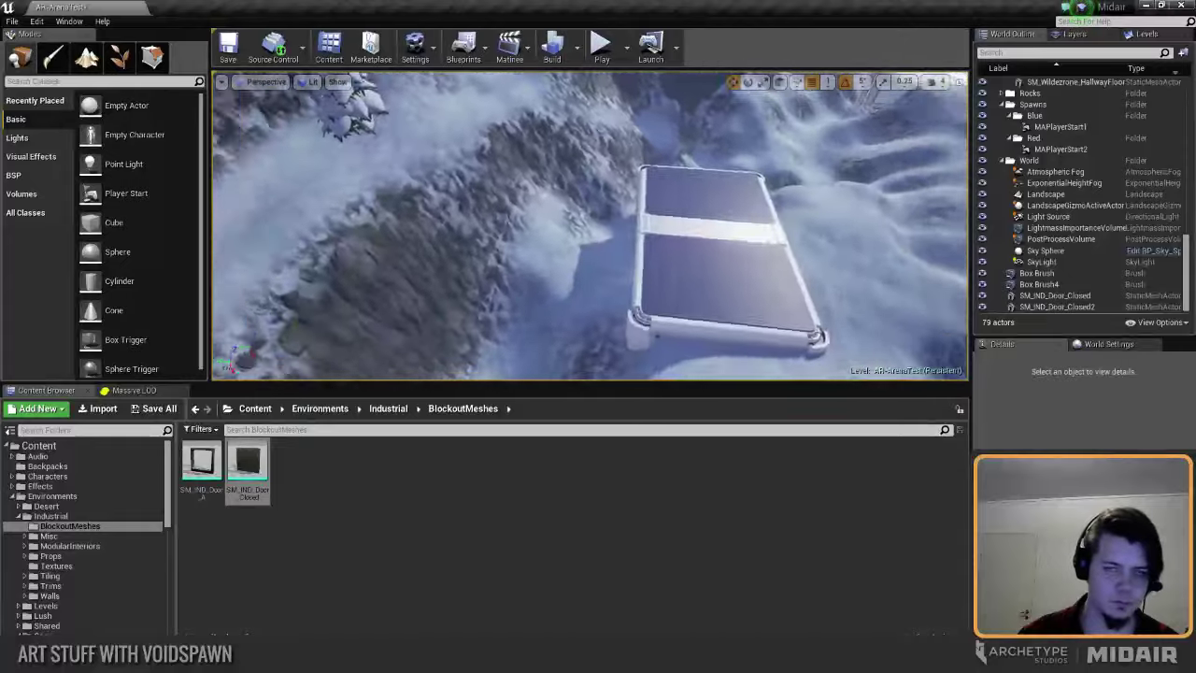
right_drag(533, 224, 495, 234)
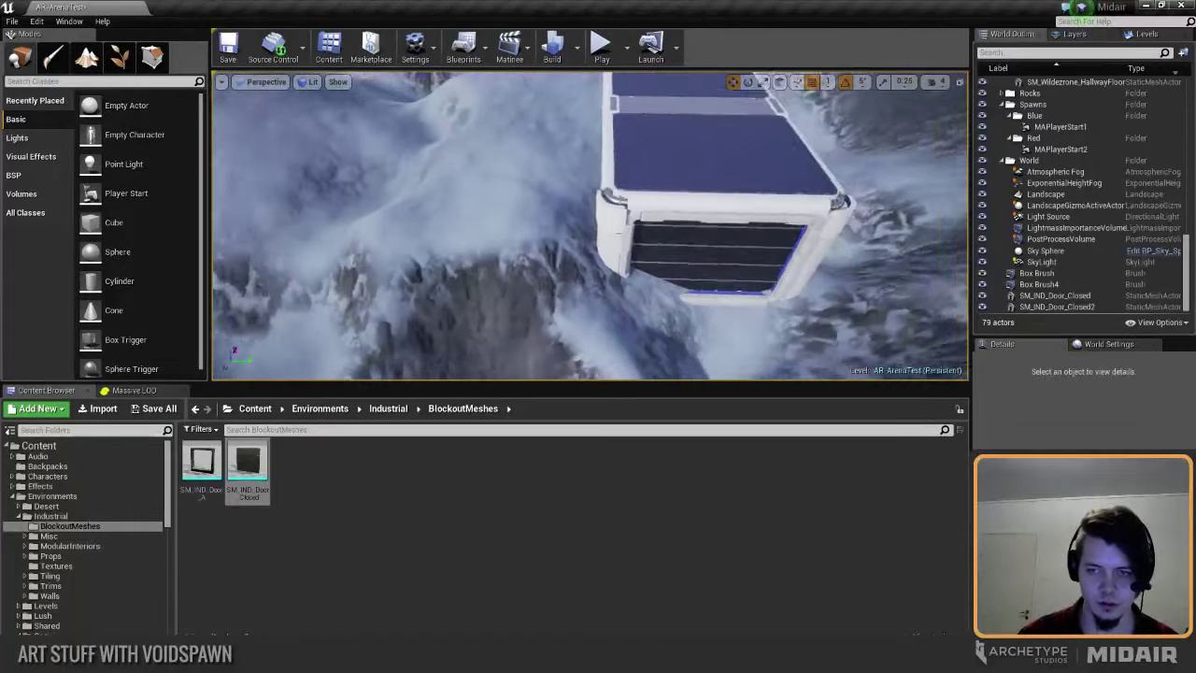
click(647, 270)
right_drag(647, 270, 701, 269)
drag(618, 208, 619, 207)
mouse_move(644, 254)
right_down()
mouse_move(608, 258)
mouse_move(638, 271)
right_up()
Step: Sculpt the landscape around the first door's end and along the long sides of the hallway
click(86, 58)
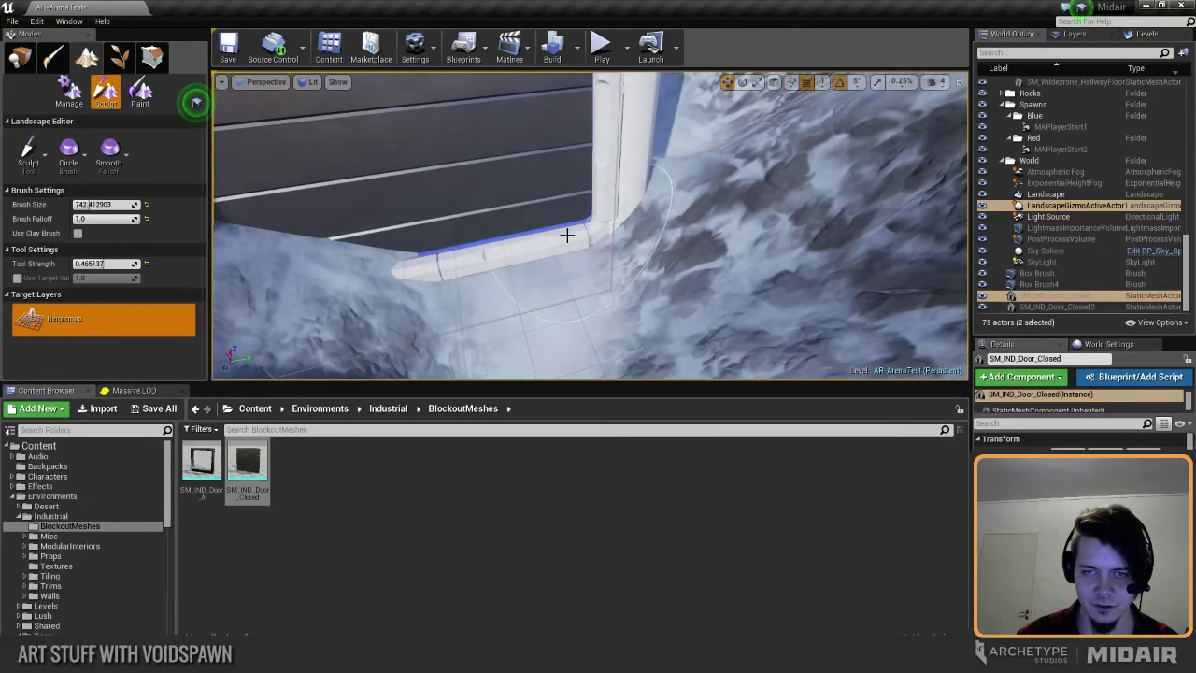
right_drag(579, 230, 635, 249)
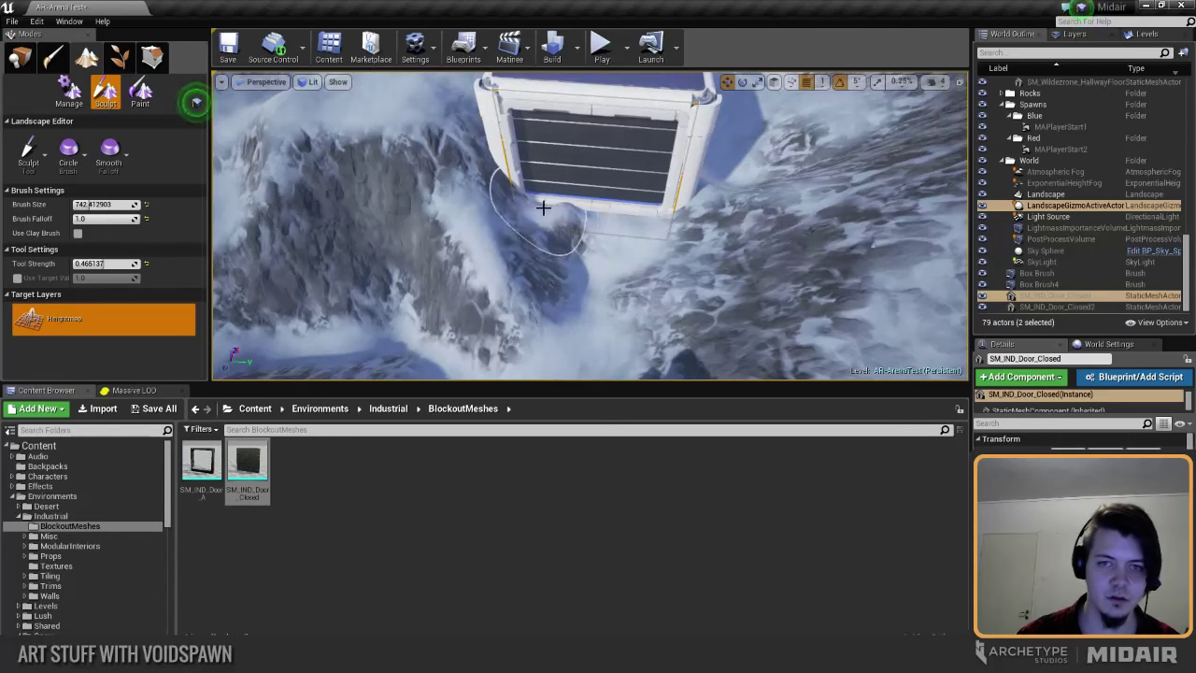
mouse_move(570, 208)
right_down()
mouse_move(533, 191)
mouse_move(524, 126)
mouse_move(564, 290)
mouse_move(613, 341)
right_up()
key(w)
key(s)
key(s)
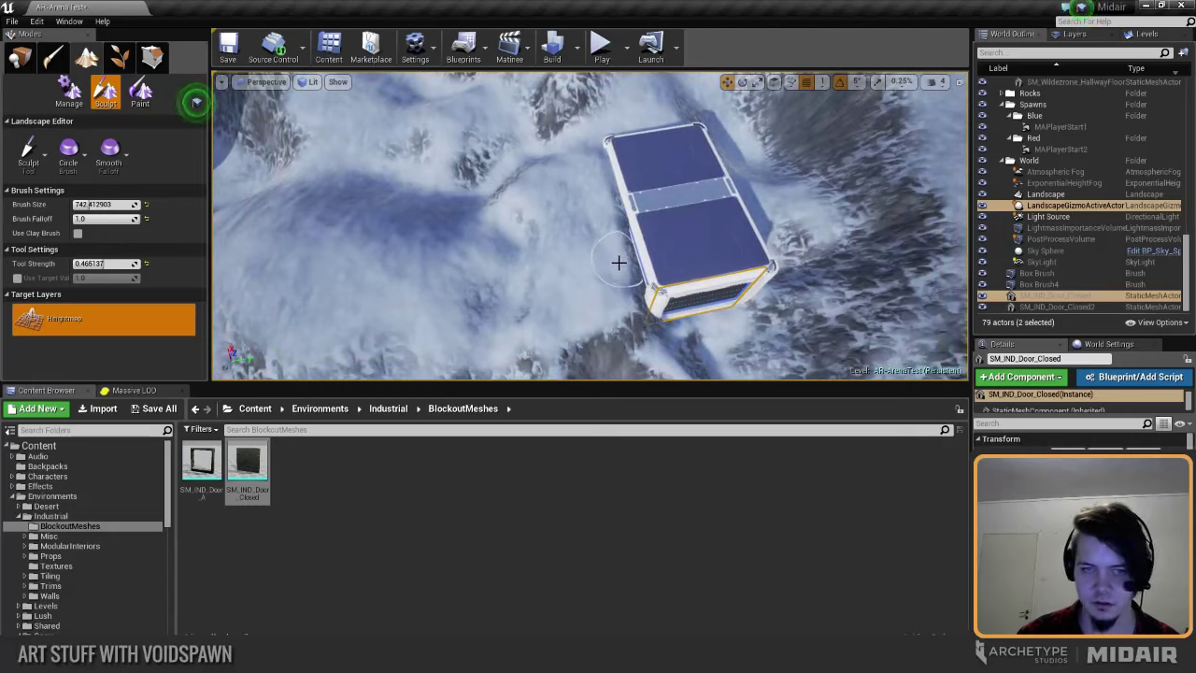
right_drag(618, 263, 584, 280)
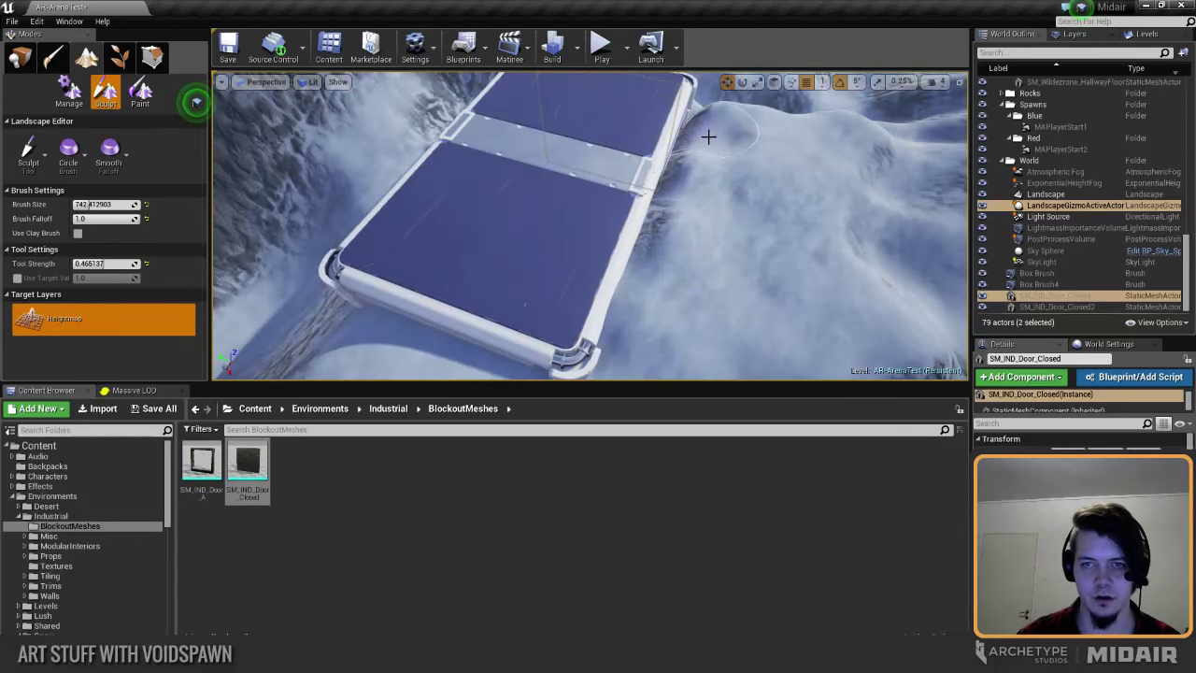
Step: Sculpt the snowy terrain up against the hallway's opposite end to embed the second door in the mountain
right_drag(637, 317, 643, 302)
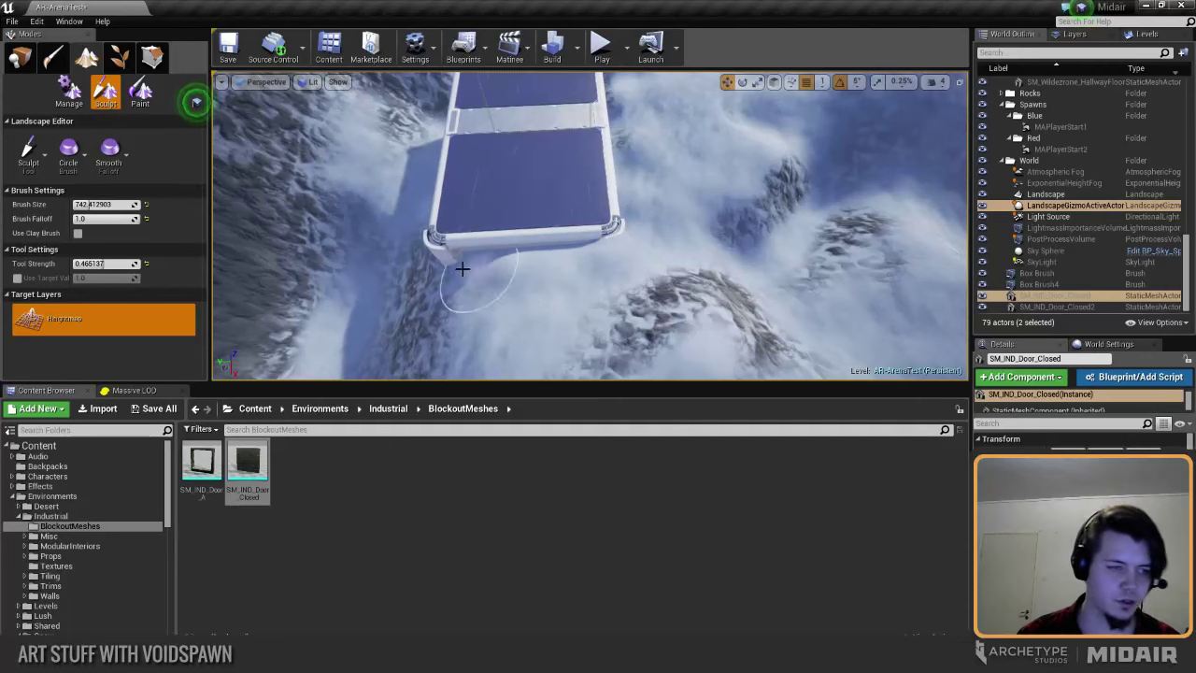
right_drag(462, 270, 580, 277)
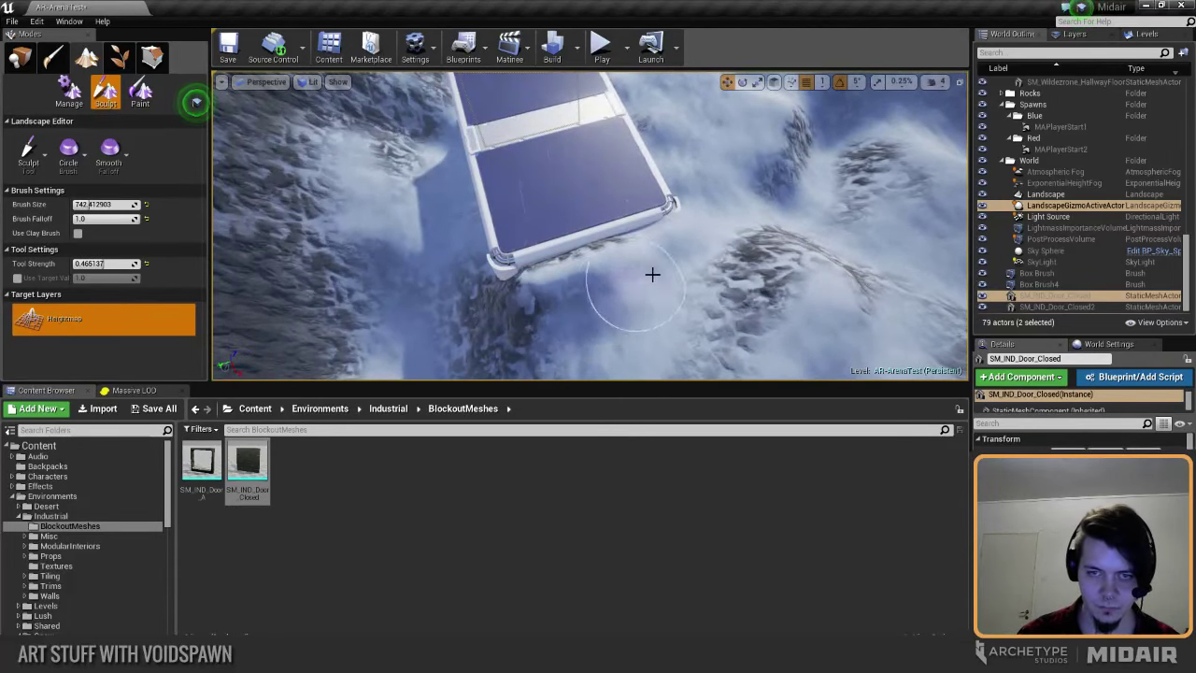
mouse_move(505, 321)
right_down()
mouse_move(561, 309)
mouse_move(523, 271)
mouse_move(537, 270)
right_up()
mouse_move(570, 199)
mouse_down()
mouse_move(547, 206)
mouse_move(642, 217)
mouse_move(513, 201)
mouse_move(667, 187)
mouse_move(649, 169)
mouse_move(616, 174)
mouse_up()
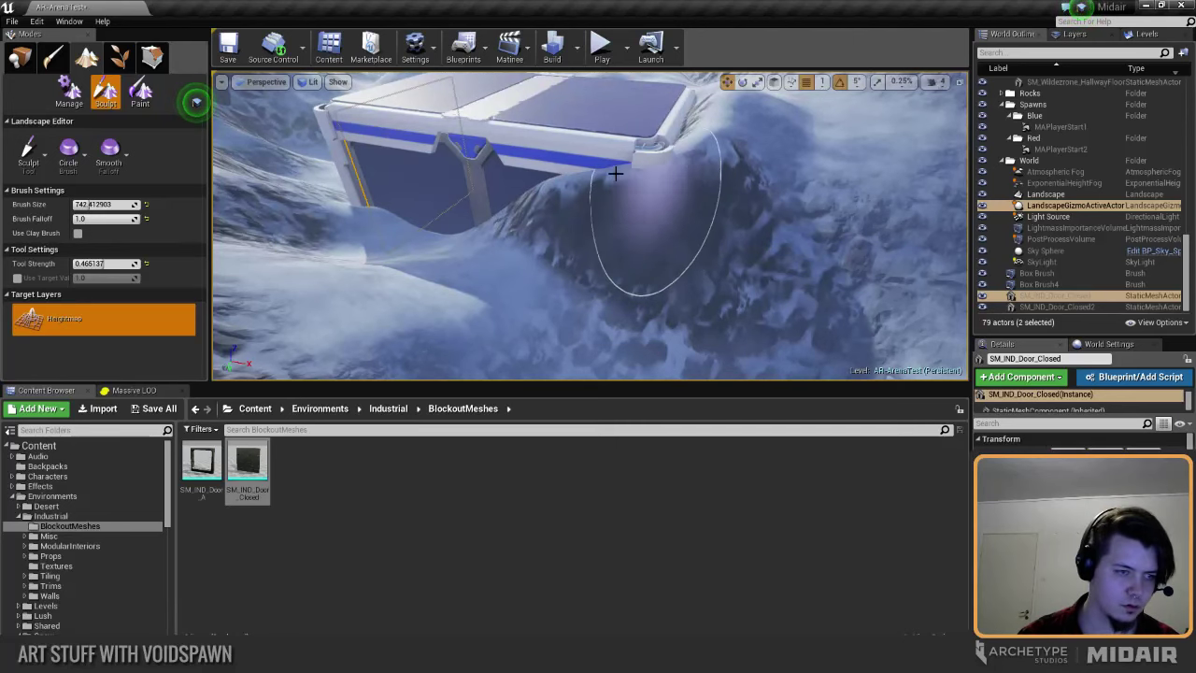
right_drag(615, 174, 516, 229)
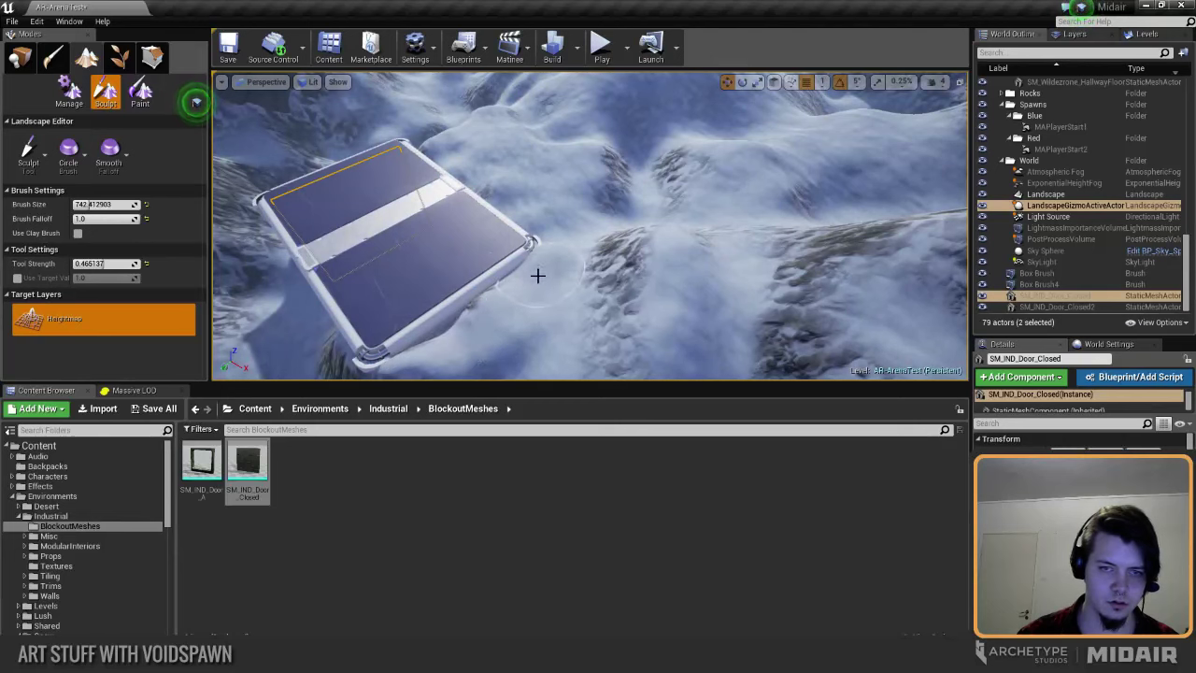
right_drag(568, 301, 579, 326)
mouse_move(654, 312)
right_down()
mouse_move(644, 346)
mouse_move(598, 270)
right_up()
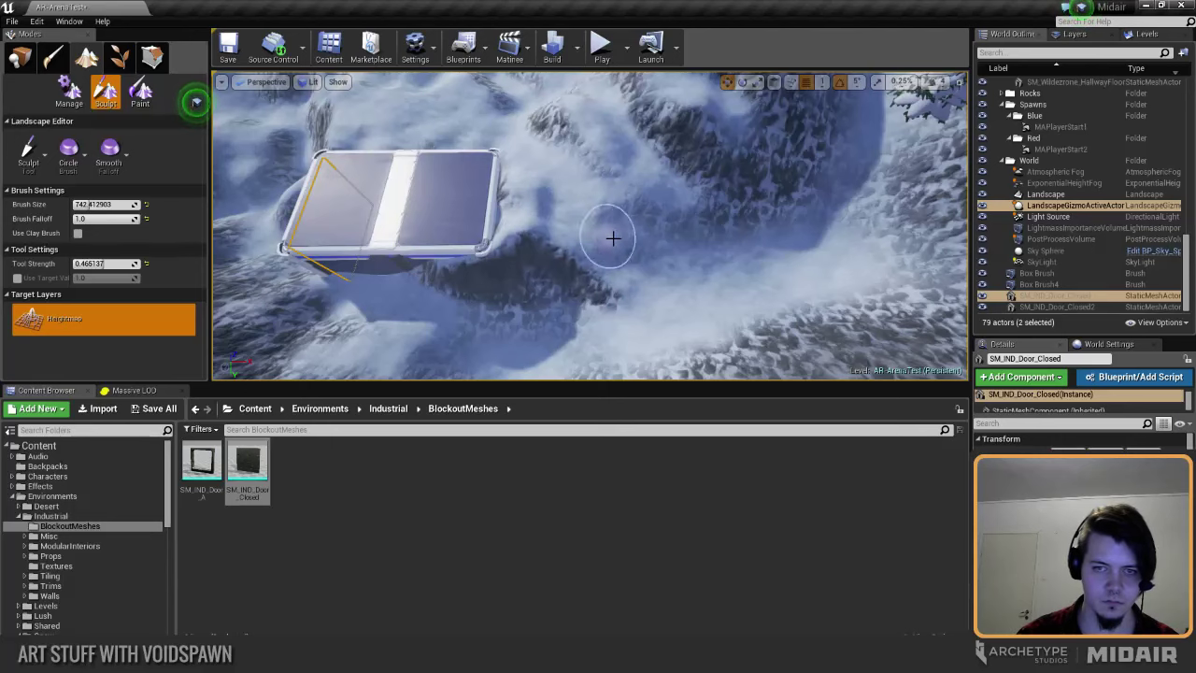
mouse_move(700, 290)
right_down()
mouse_move(654, 332)
mouse_move(626, 339)
right_up()
mouse_move(614, 235)
right_down()
mouse_move(692, 255)
mouse_move(549, 229)
mouse_move(577, 257)
mouse_move(617, 266)
mouse_move(583, 283)
right_up()
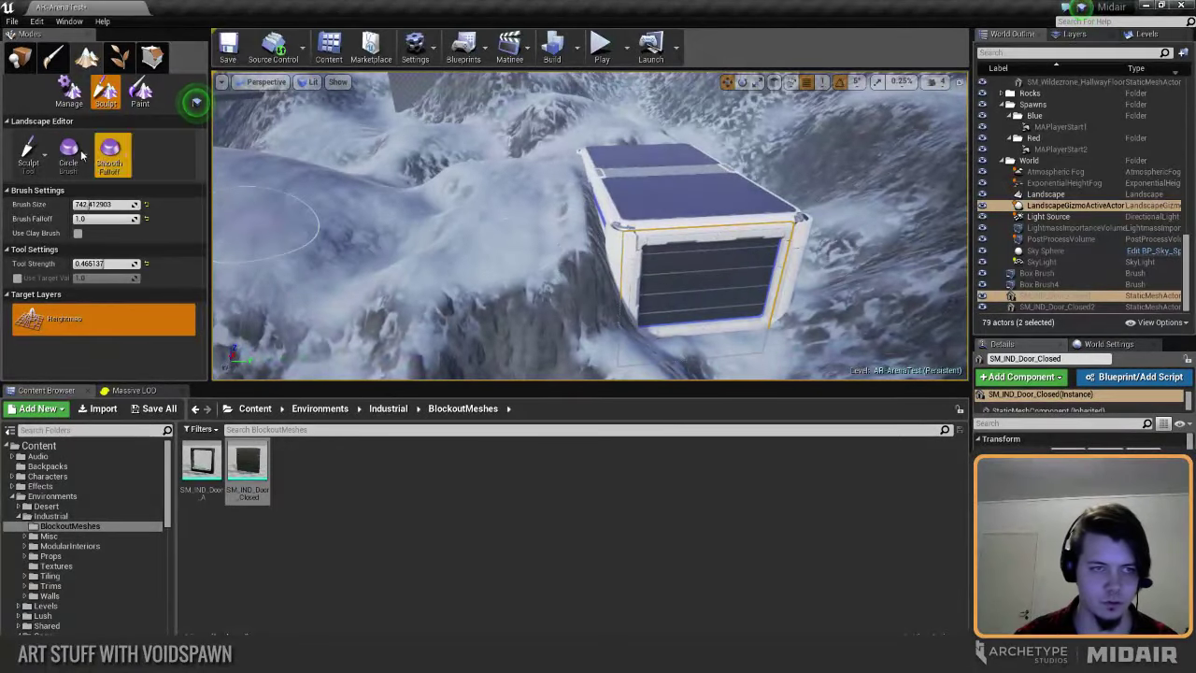
Step: Flatten the landscape beside the hallway and across the rocky mound at its buried end
click(28, 150)
click(42, 285)
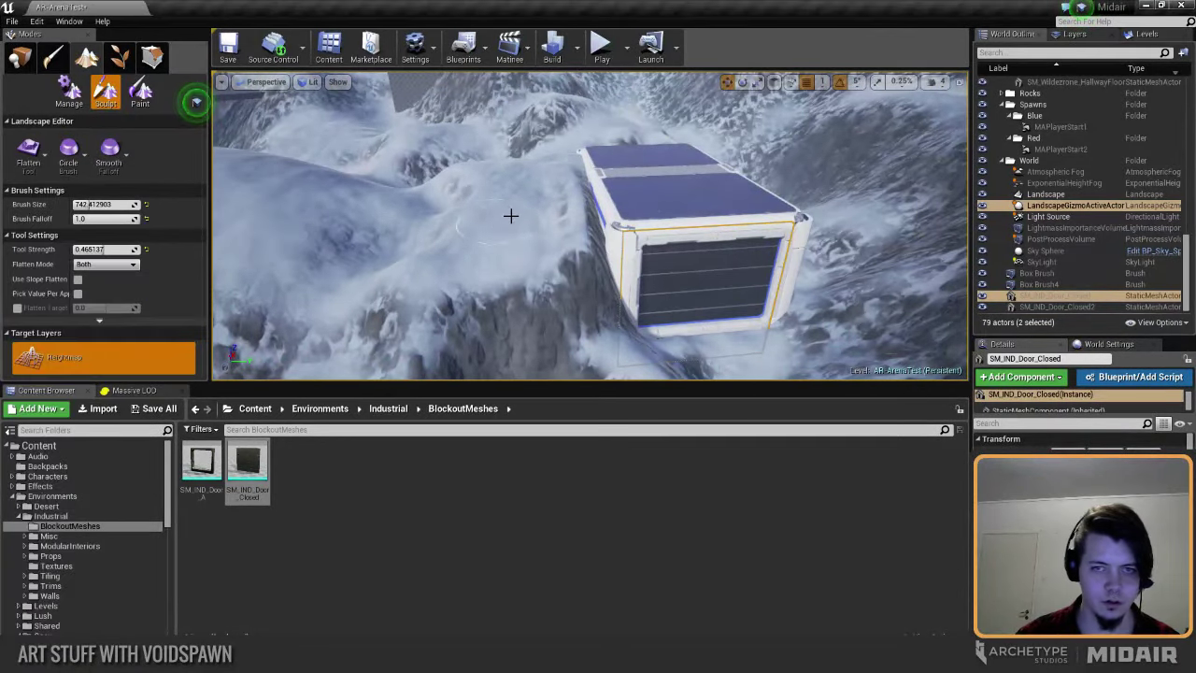
mouse_move(569, 224)
right_down()
mouse_move(574, 213)
mouse_move(561, 257)
mouse_move(566, 237)
right_up()
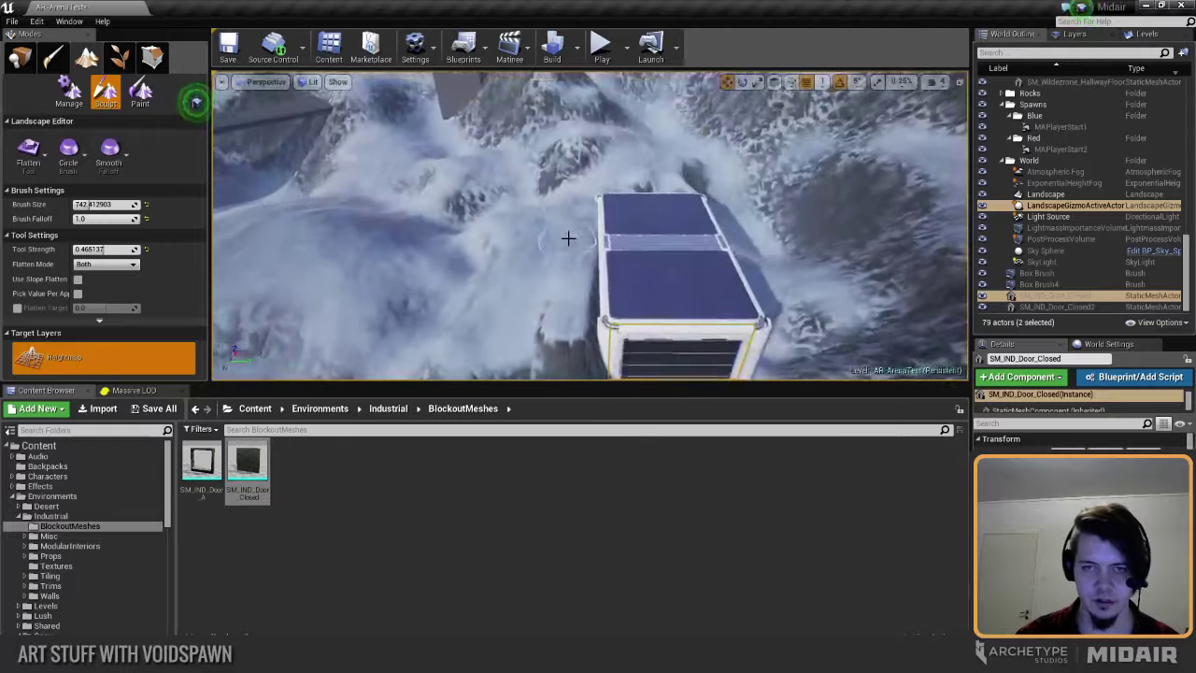
mouse_move(592, 316)
right_down()
mouse_move(574, 211)
mouse_move(565, 220)
mouse_move(557, 254)
mouse_move(667, 187)
right_up()
mouse_move(684, 181)
mouse_down()
mouse_move(708, 194)
mouse_move(747, 255)
mouse_move(687, 240)
mouse_move(676, 276)
mouse_up()
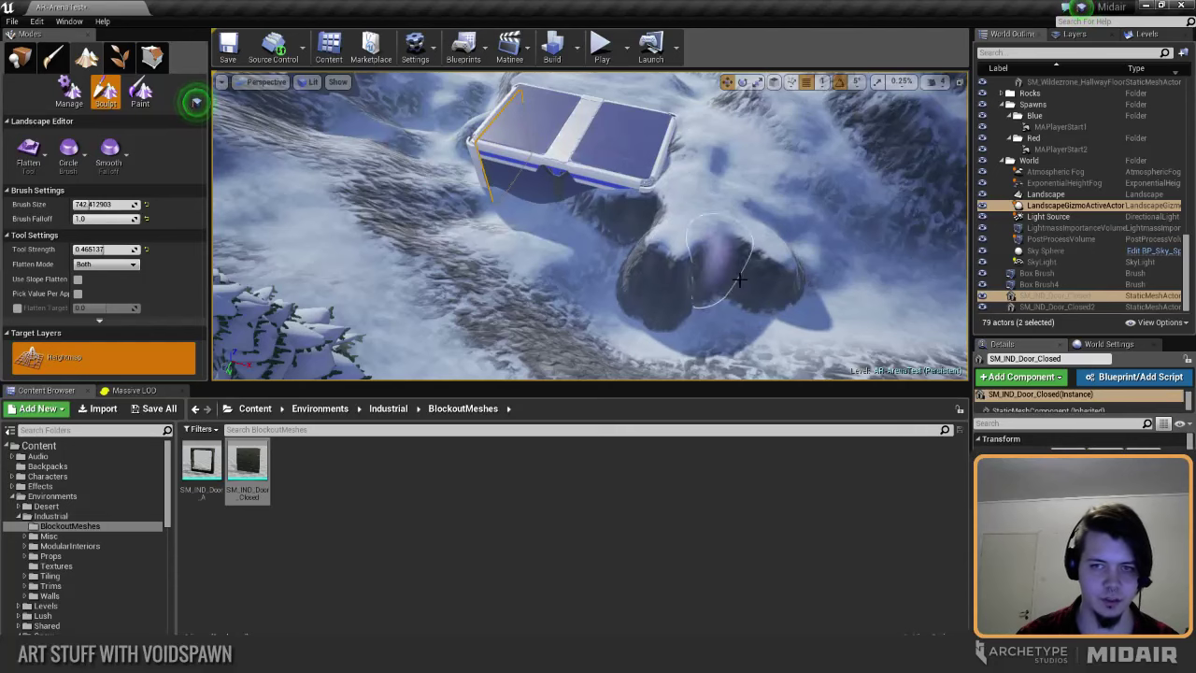
Step: Smooth the rocky mound at the hallway's buried end with the Smooth tool
click(28, 150)
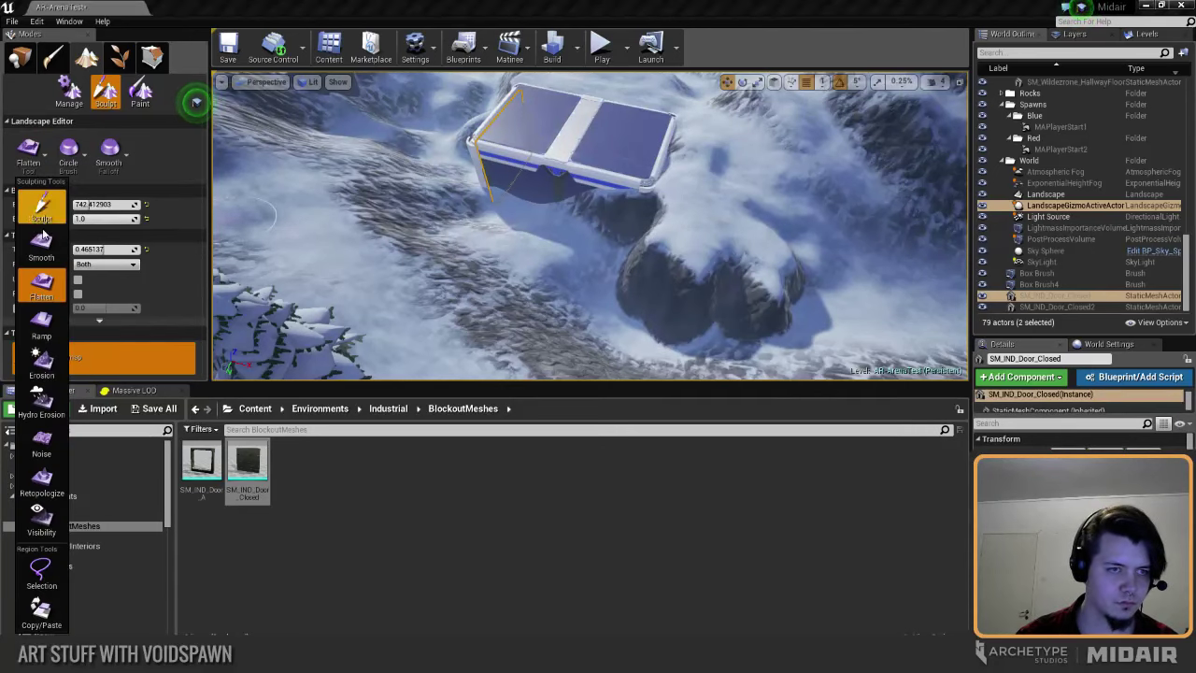
click(41, 243)
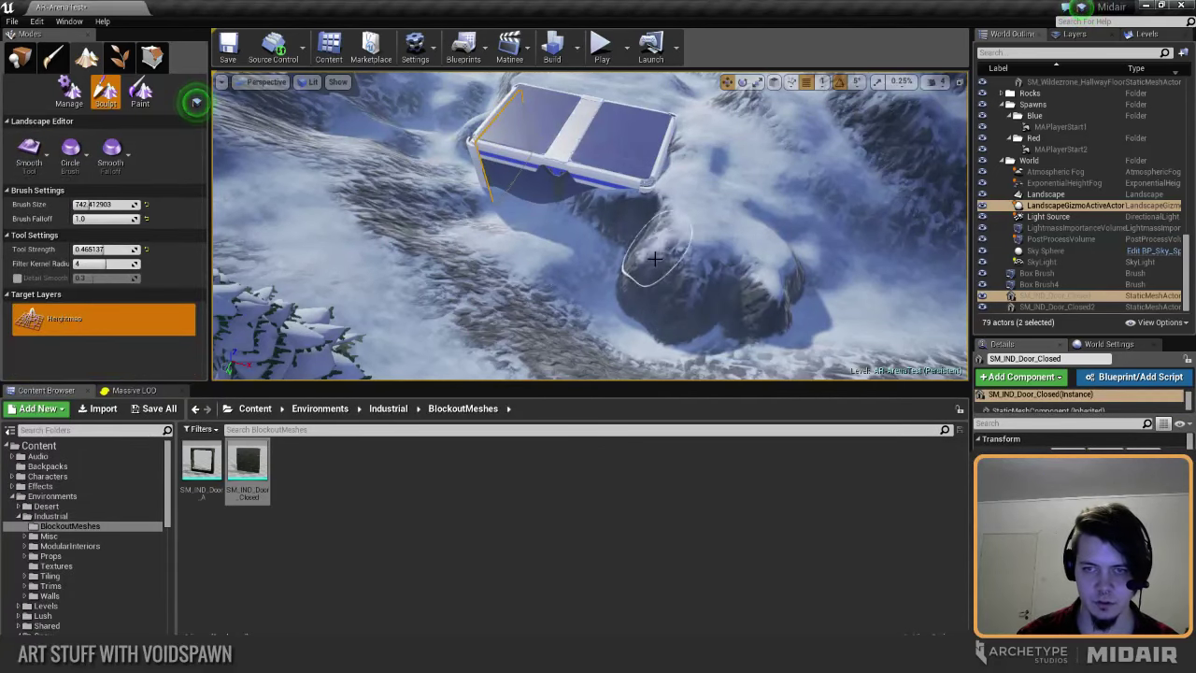
mouse_move(655, 259)
mouse_down()
mouse_move(775, 299)
mouse_move(710, 279)
mouse_up()
Step: Apply Hydro Erosion to the rocky mound at the hallway's end with a brush size of about 1593
click(30, 151)
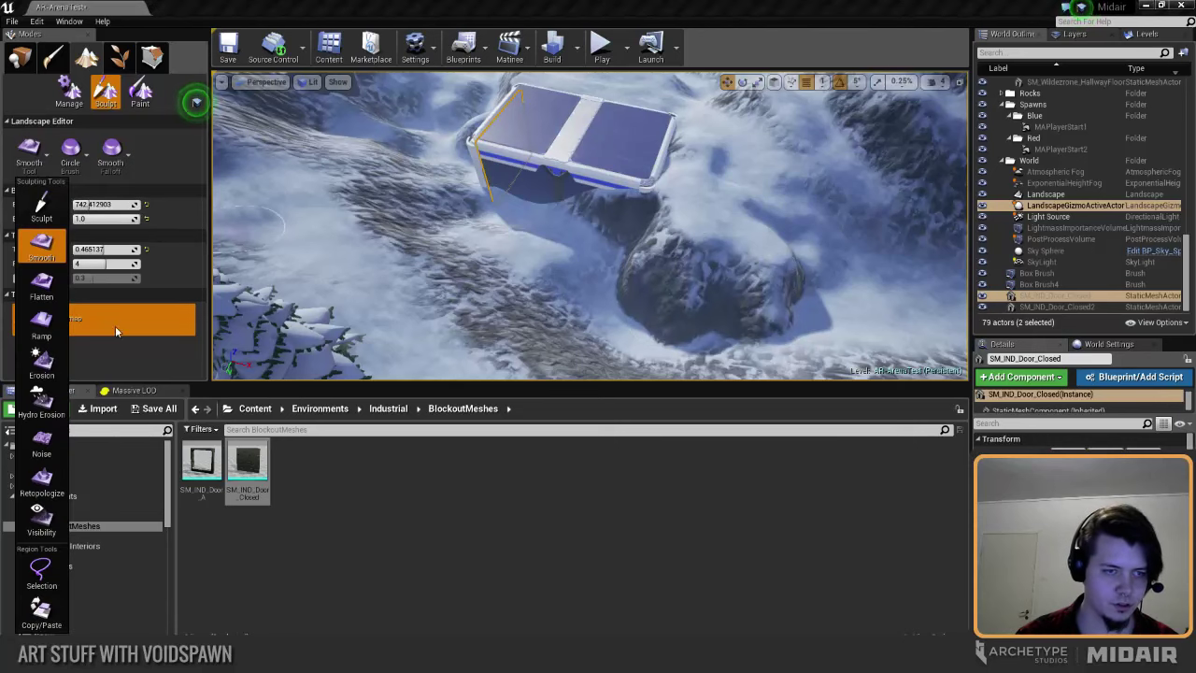
click(41, 404)
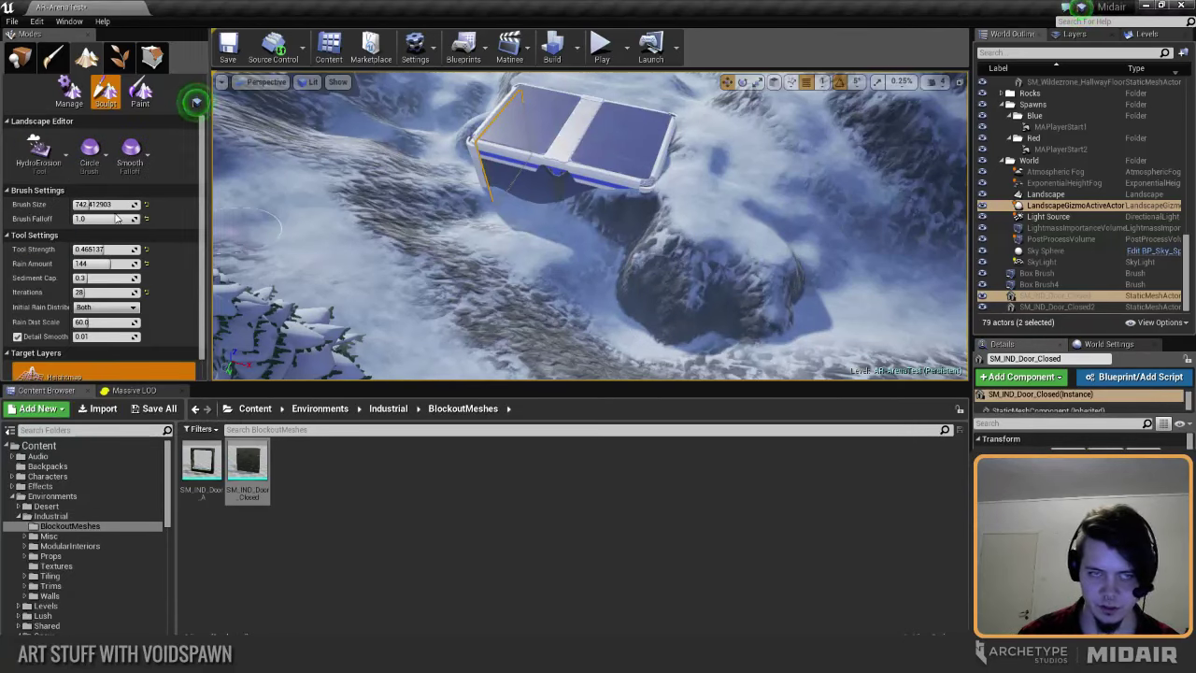
drag(89, 205, 106, 205)
mouse_move(676, 261)
mouse_down()
mouse_move(682, 272)
mouse_move(660, 258)
mouse_move(764, 274)
mouse_up()
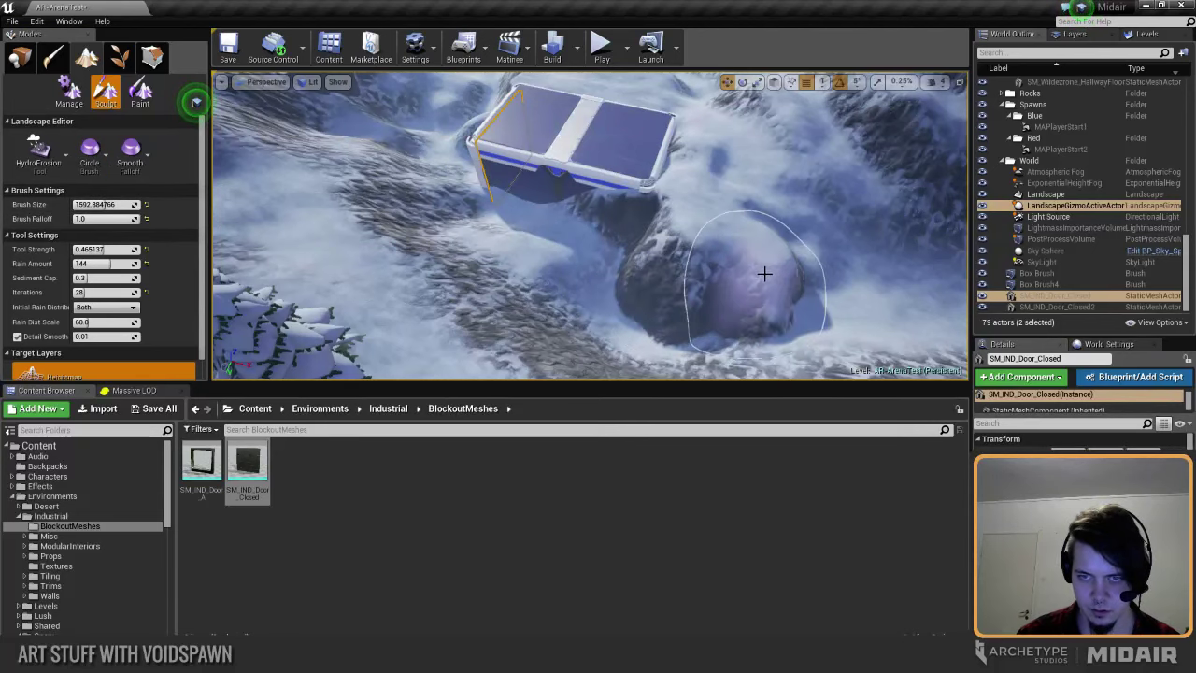
mouse_move(729, 287)
right_down()
mouse_move(822, 253)
mouse_move(842, 224)
right_up()
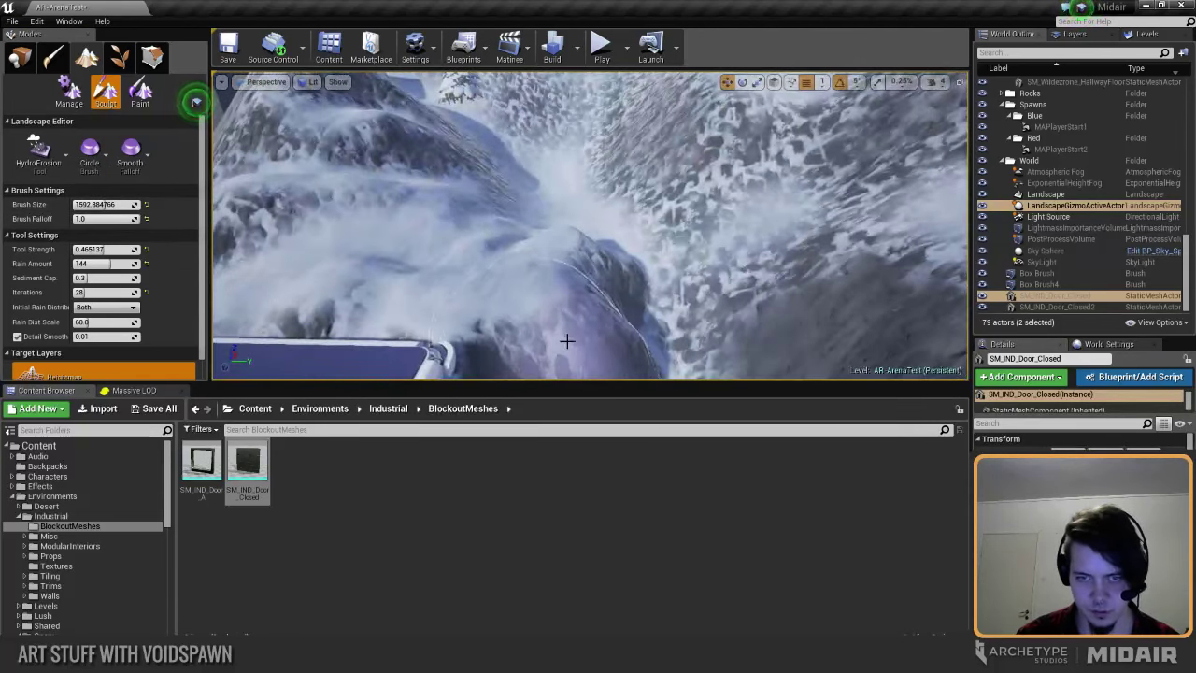
mouse_move(566, 342)
right_down()
mouse_move(569, 302)
mouse_move(561, 309)
right_up()
Step: Roughen the mound's rock face with the thermal Erosion tool, lowering the tool strength to about 0.23
click(38, 150)
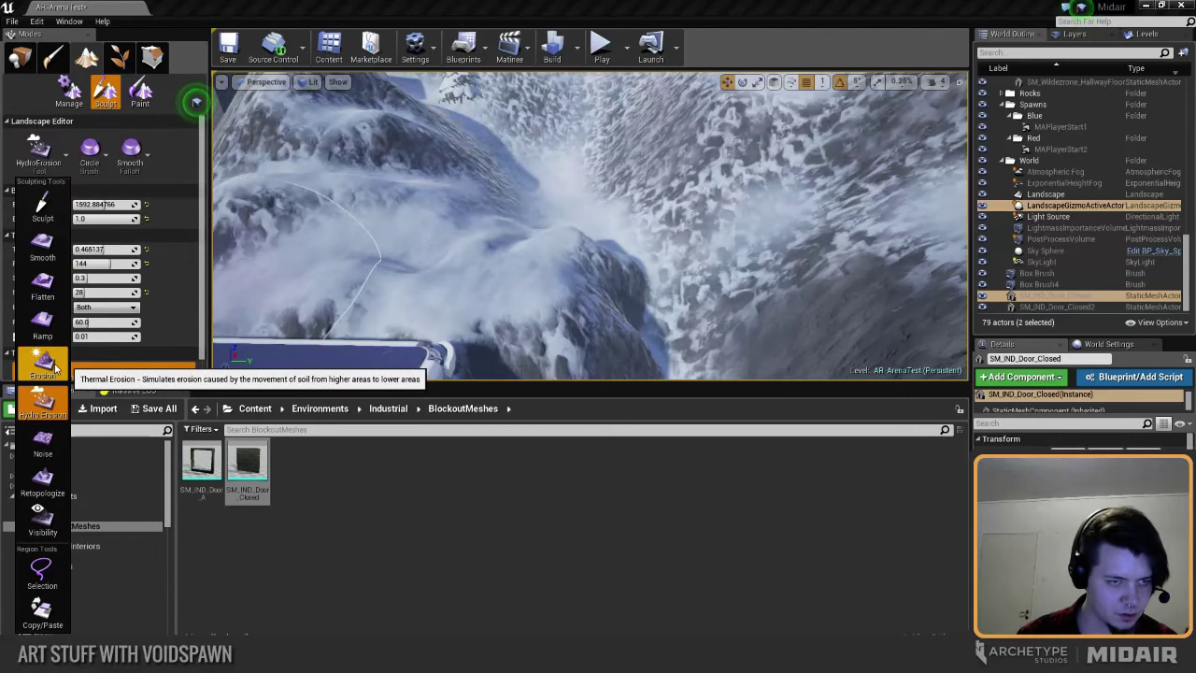
click(54, 369)
right_drag(571, 310, 635, 259)
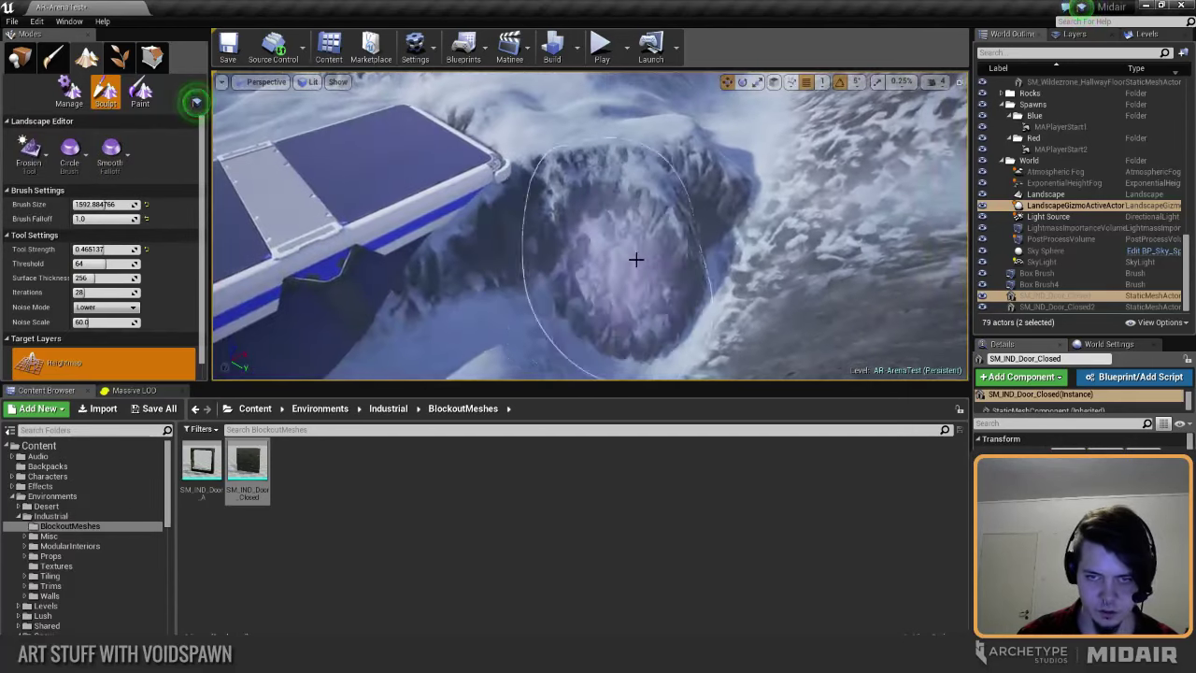
mouse_move(635, 259)
mouse_down()
mouse_move(630, 318)
mouse_move(732, 220)
mouse_move(719, 224)
mouse_up()
right_drag(718, 224, 700, 192)
drag(108, 249, 80, 249)
mouse_move(650, 222)
mouse_down()
mouse_move(542, 265)
mouse_move(520, 305)
mouse_move(570, 326)
mouse_move(467, 346)
mouse_move(502, 355)
mouse_up()
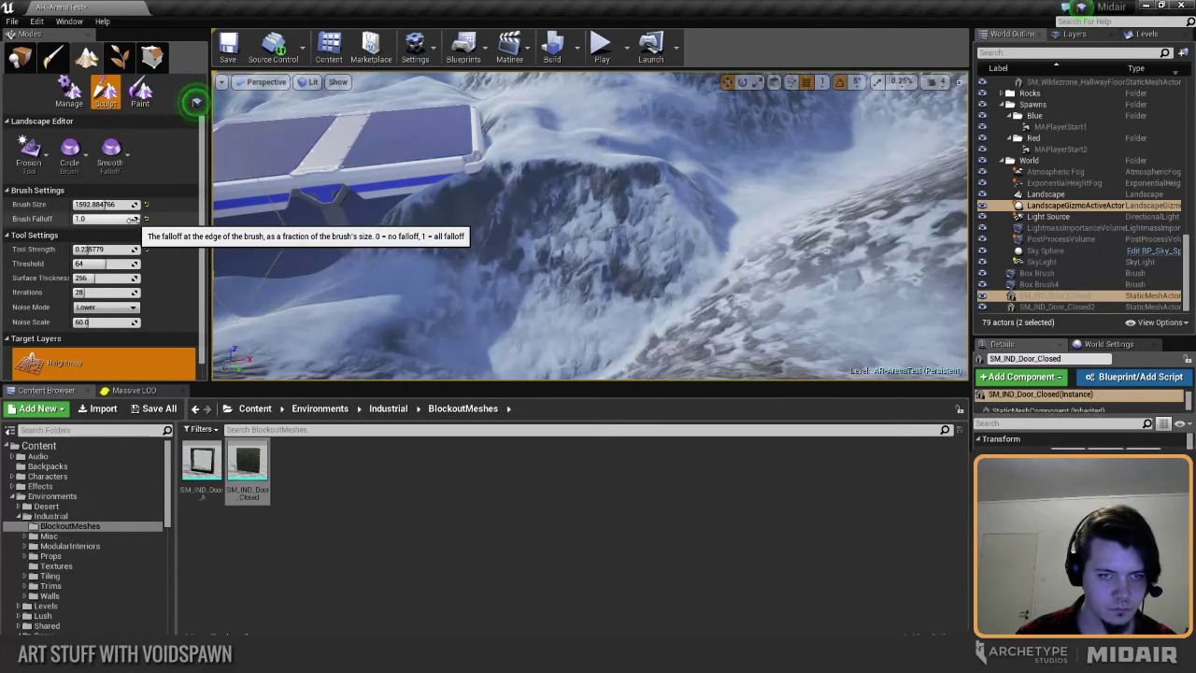
Step: Set the brush falloff to about 0.69 and continue eroding the mound's rock face
drag(132, 219, 79, 218)
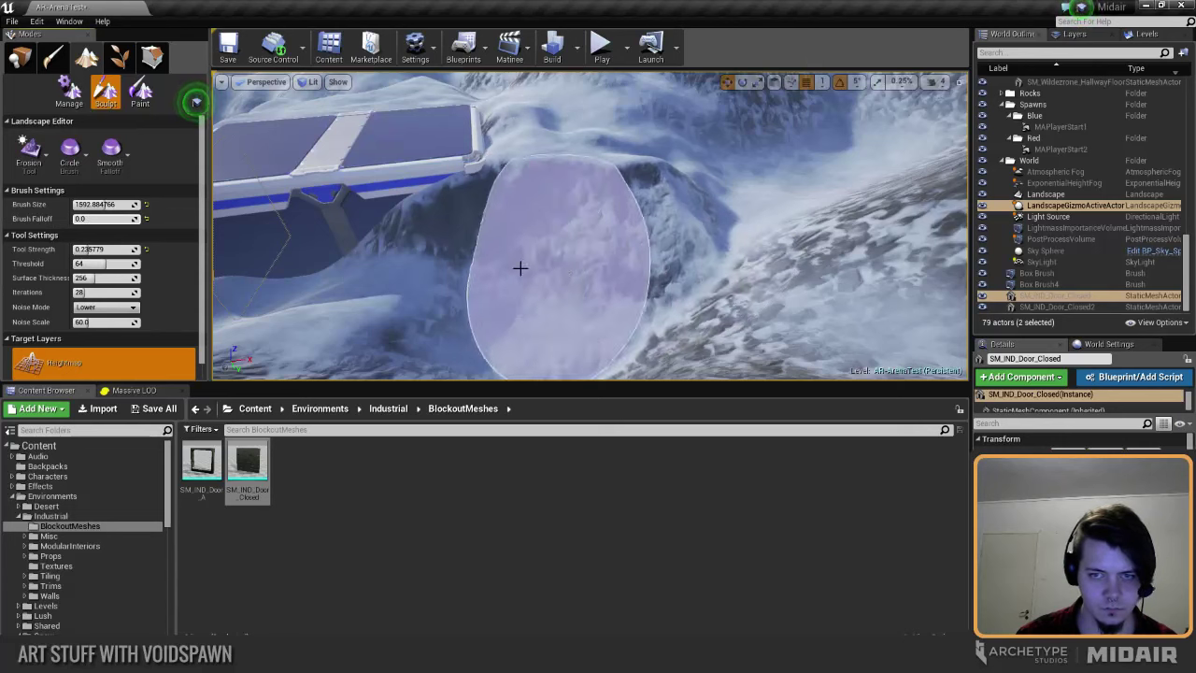
drag(94, 219, 117, 219)
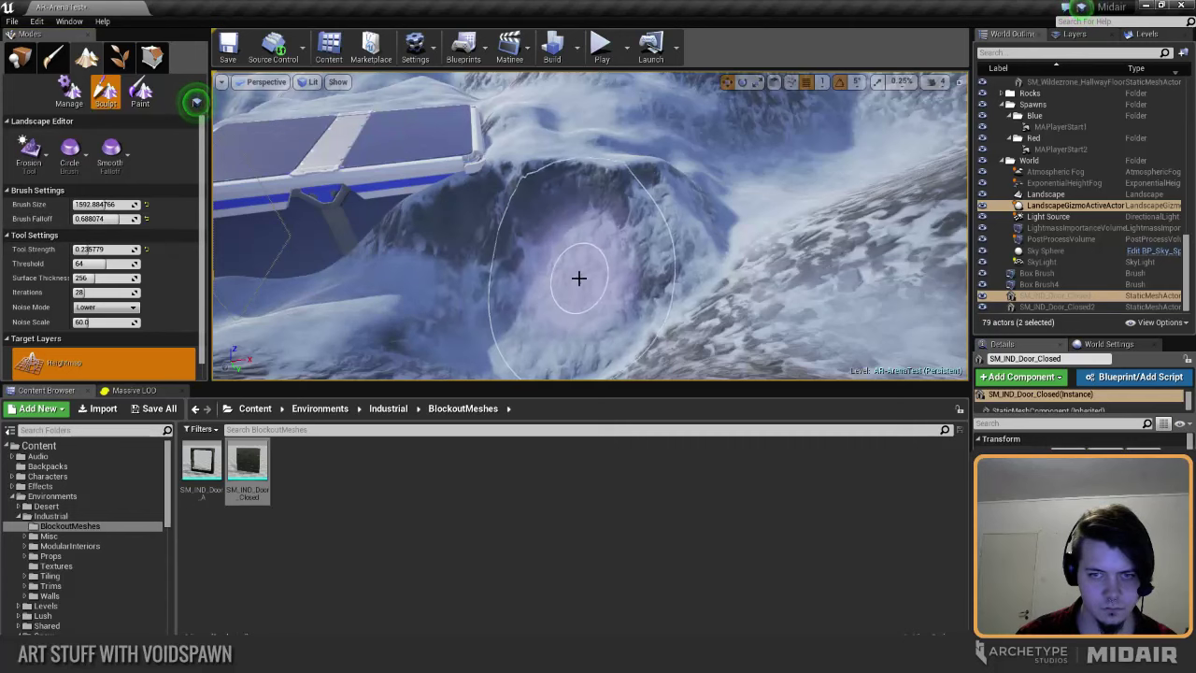
right_drag(627, 230, 614, 233)
mouse_move(527, 242)
right_down()
mouse_move(517, 219)
mouse_move(577, 227)
right_up()
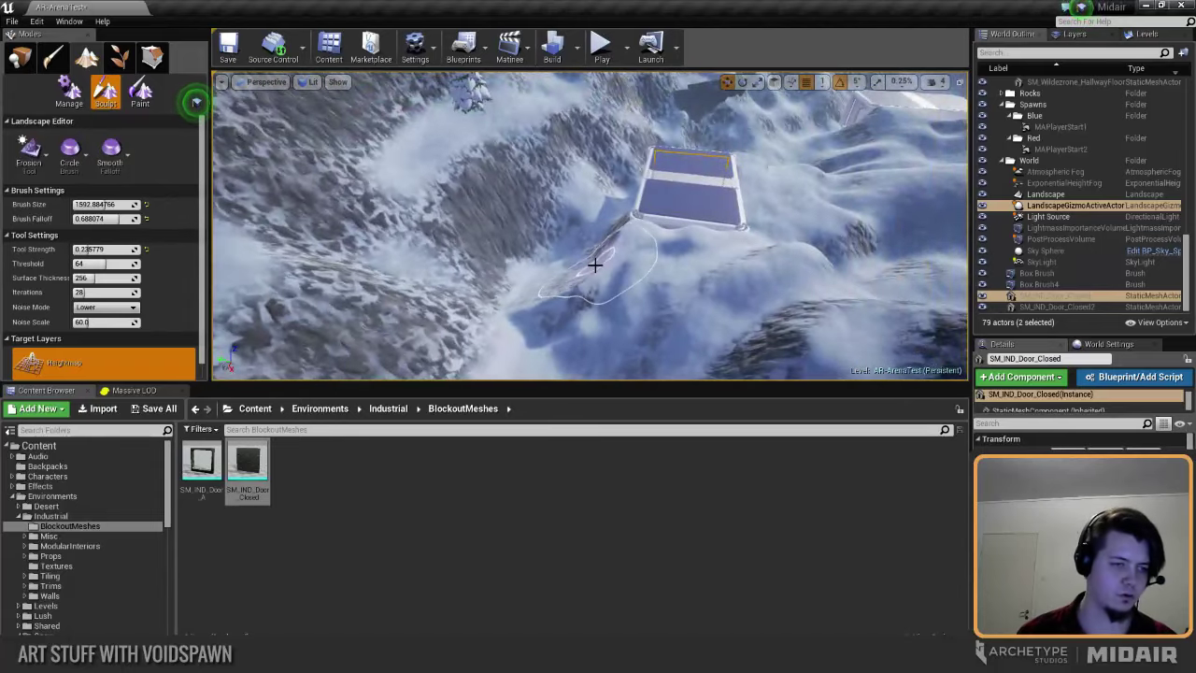
Step: Examine the eroded mound, the hallway and the surrounding slopes from several sides and distances
right_drag(590, 282, 612, 288)
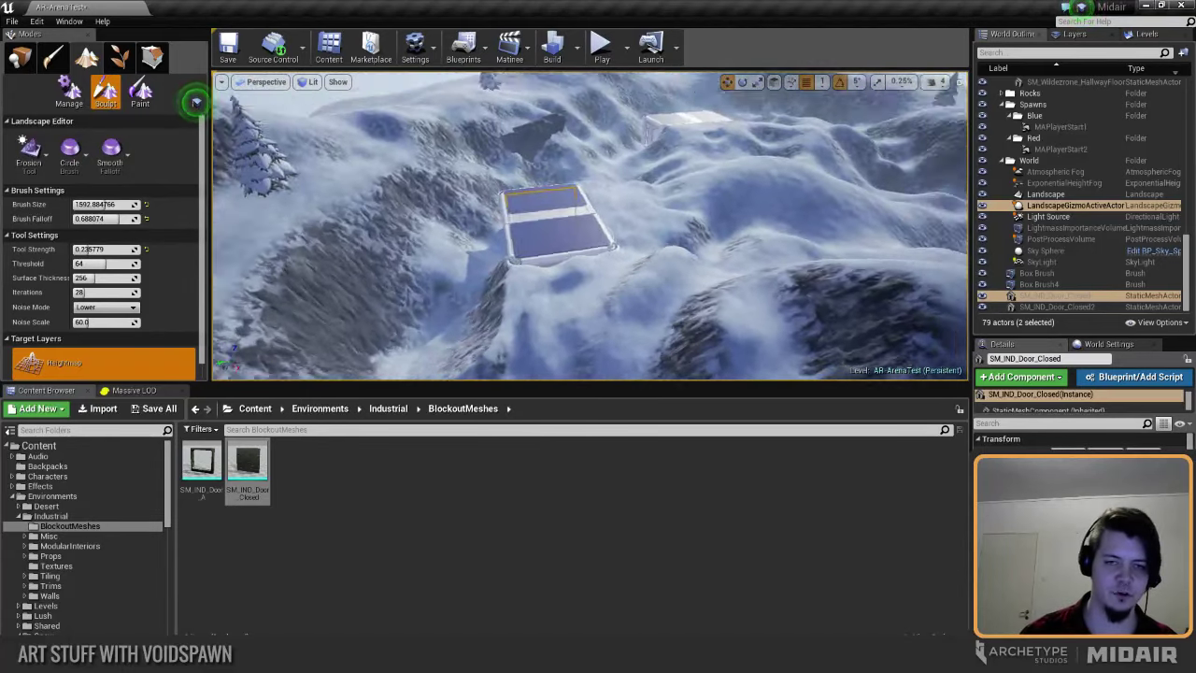
right_drag(766, 275, 795, 278)
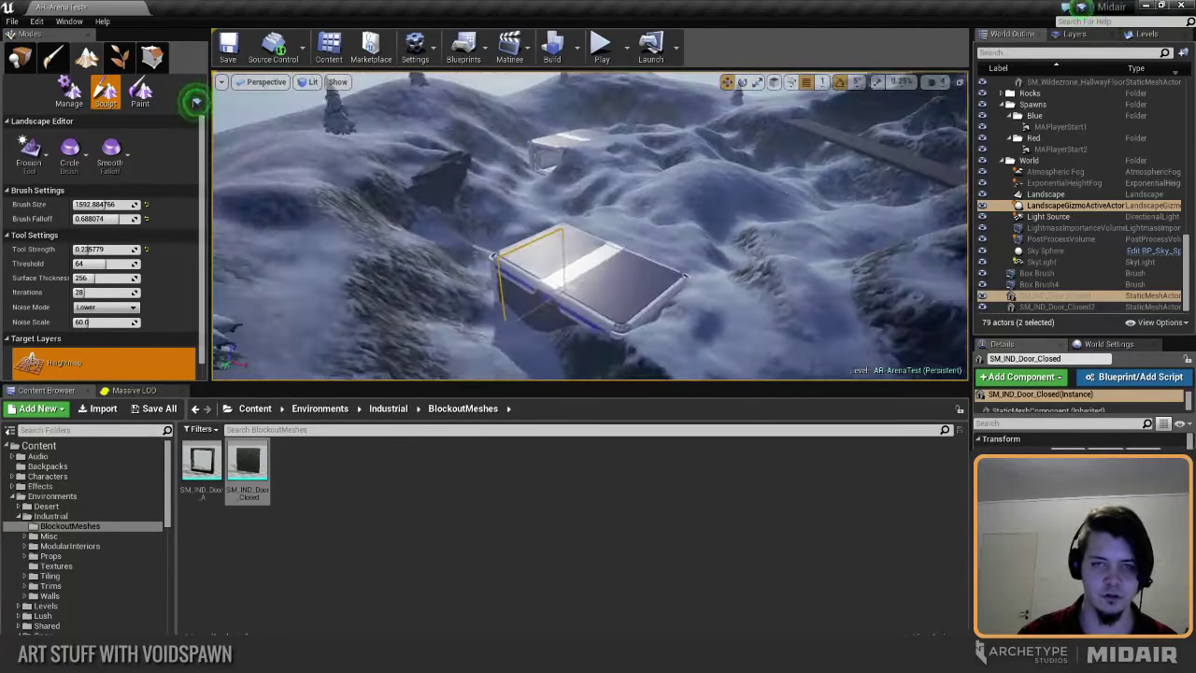
right_drag(591, 252, 601, 303)
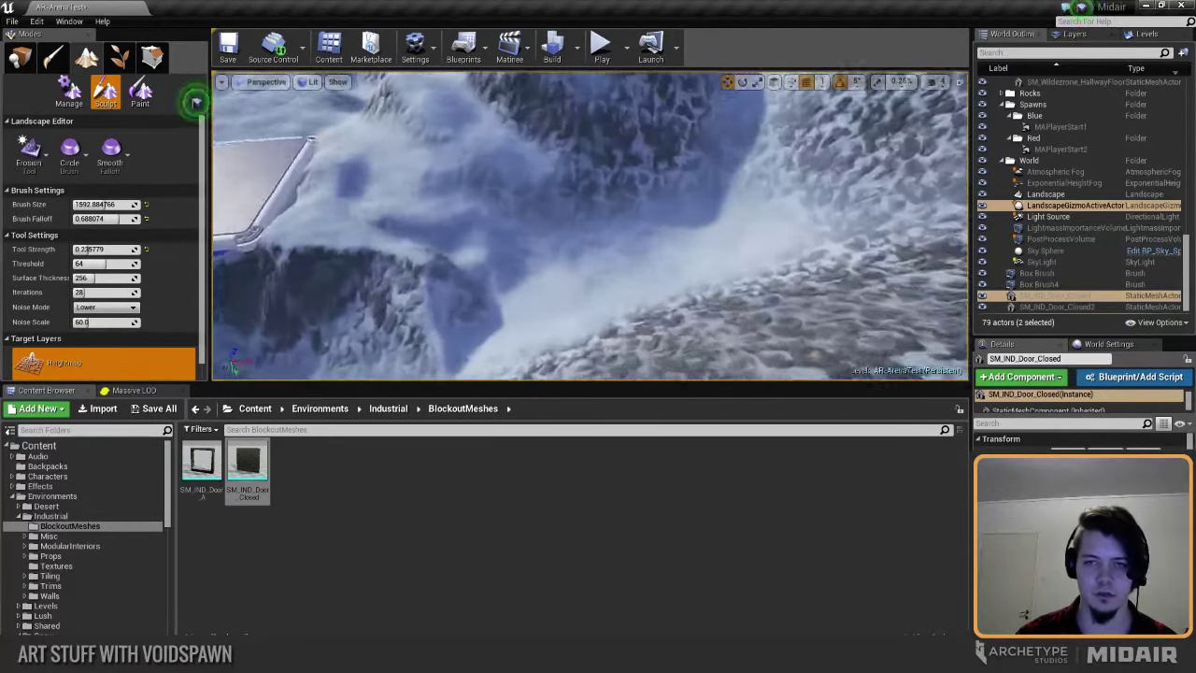
right_drag(590, 252, 599, 210)
right_drag(575, 320, 568, 323)
mouse_move(517, 229)
right_down()
mouse_move(598, 219)
mouse_move(577, 192)
right_up()
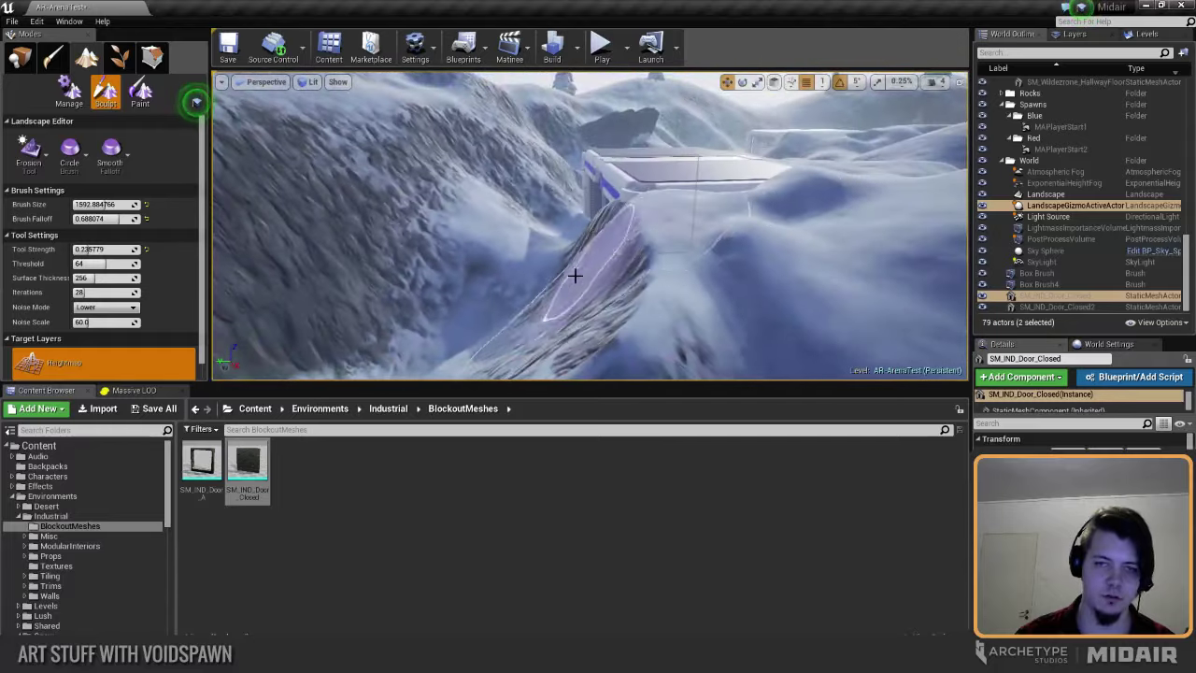
right_drag(578, 192, 608, 193)
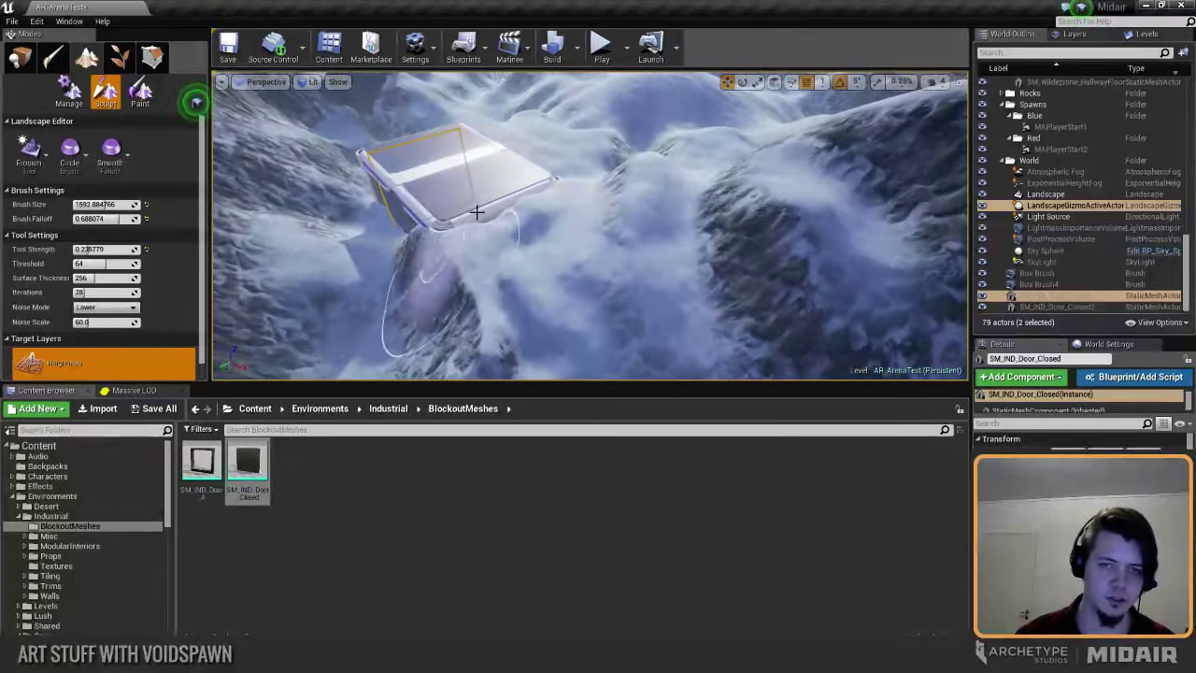
mouse_move(683, 185)
right_down()
mouse_move(681, 140)
mouse_move(654, 119)
right_up()
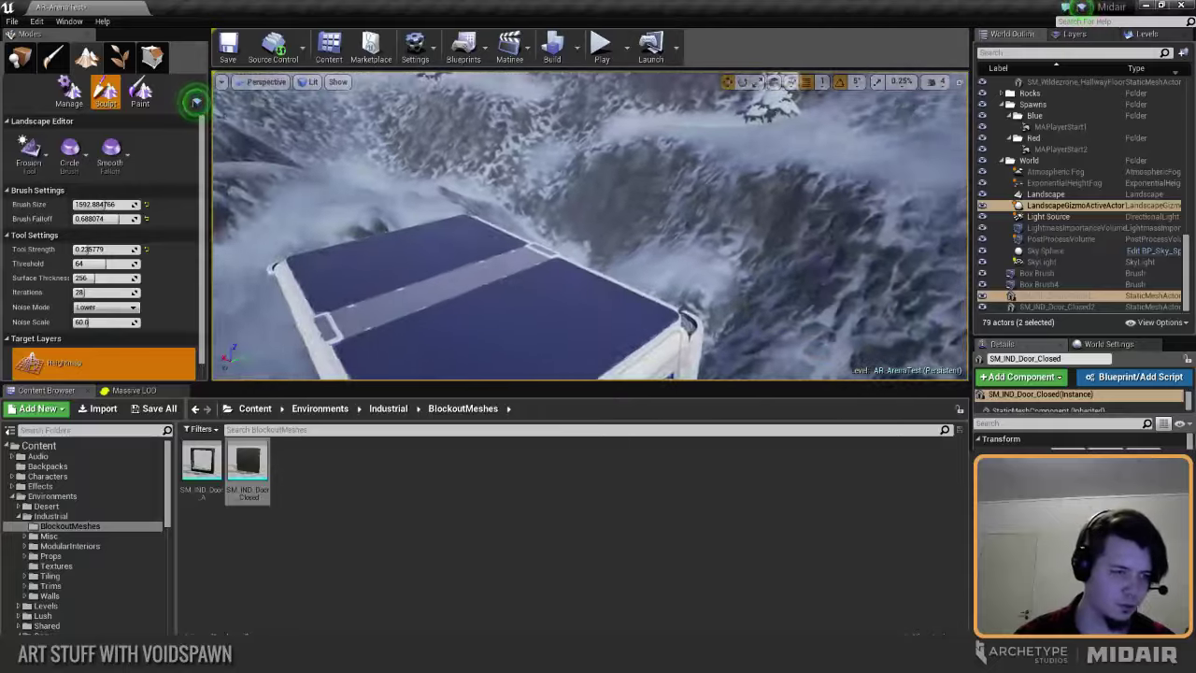
right_drag(591, 224, 664, 224)
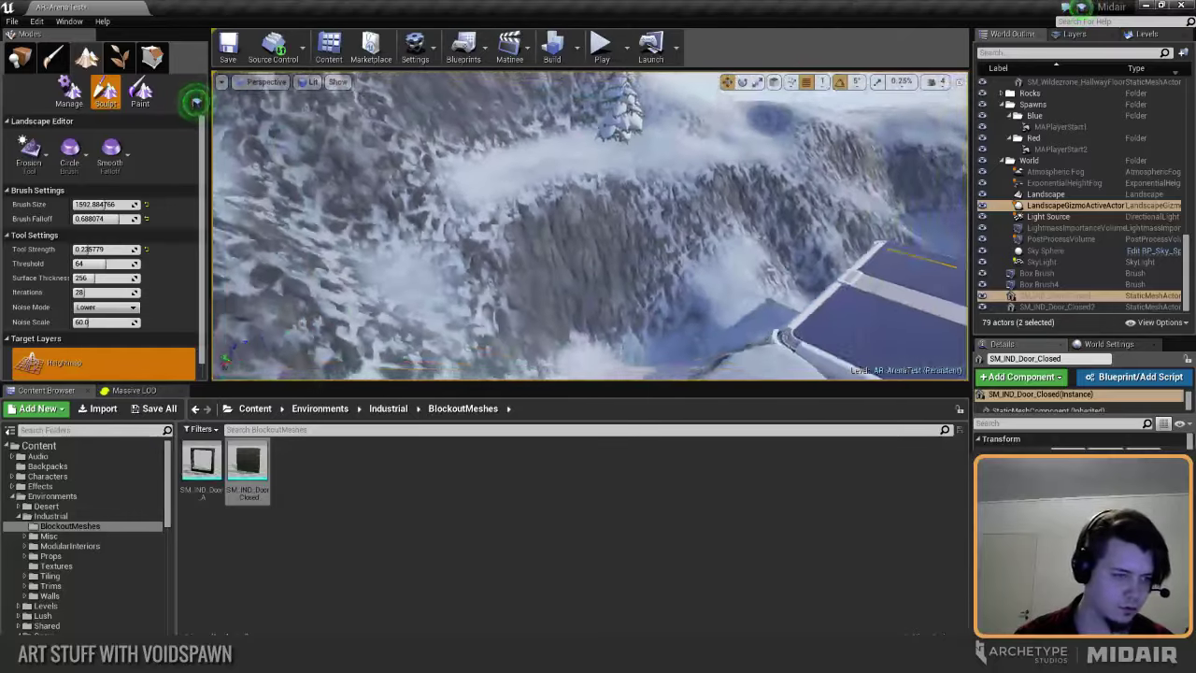
right_drag(590, 224, 558, 225)
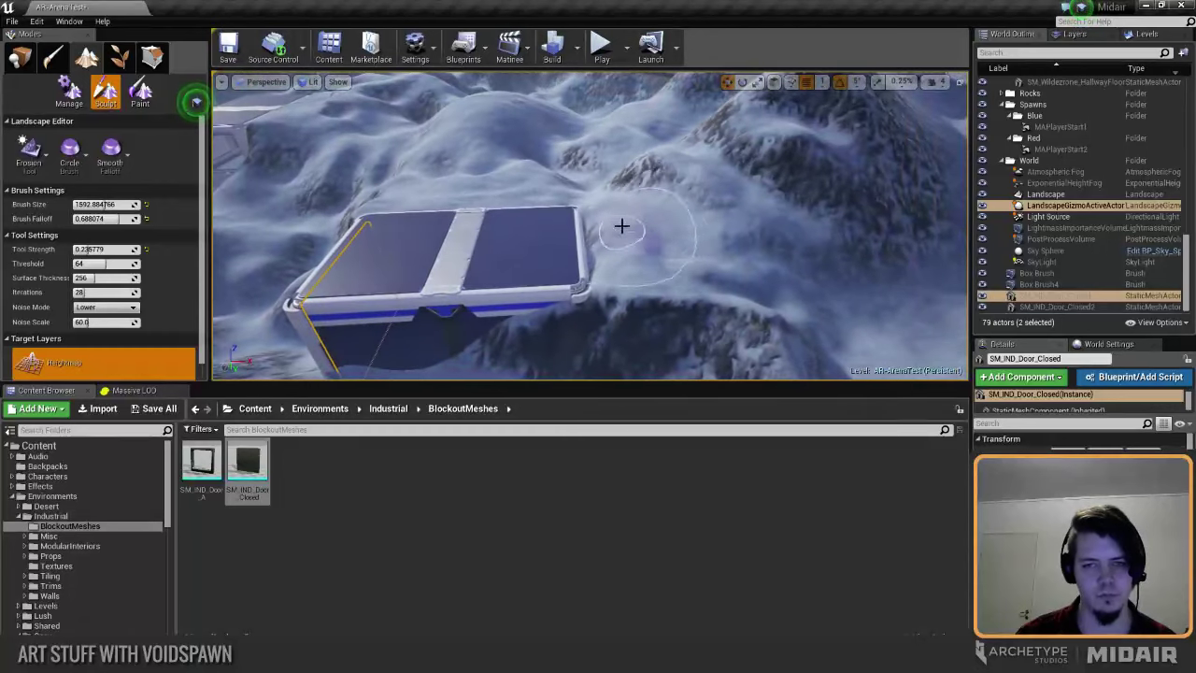
Step: Try another thermal erosion stroke on the mound beside the hallway's buried end, and undo it
drag(670, 244, 646, 261)
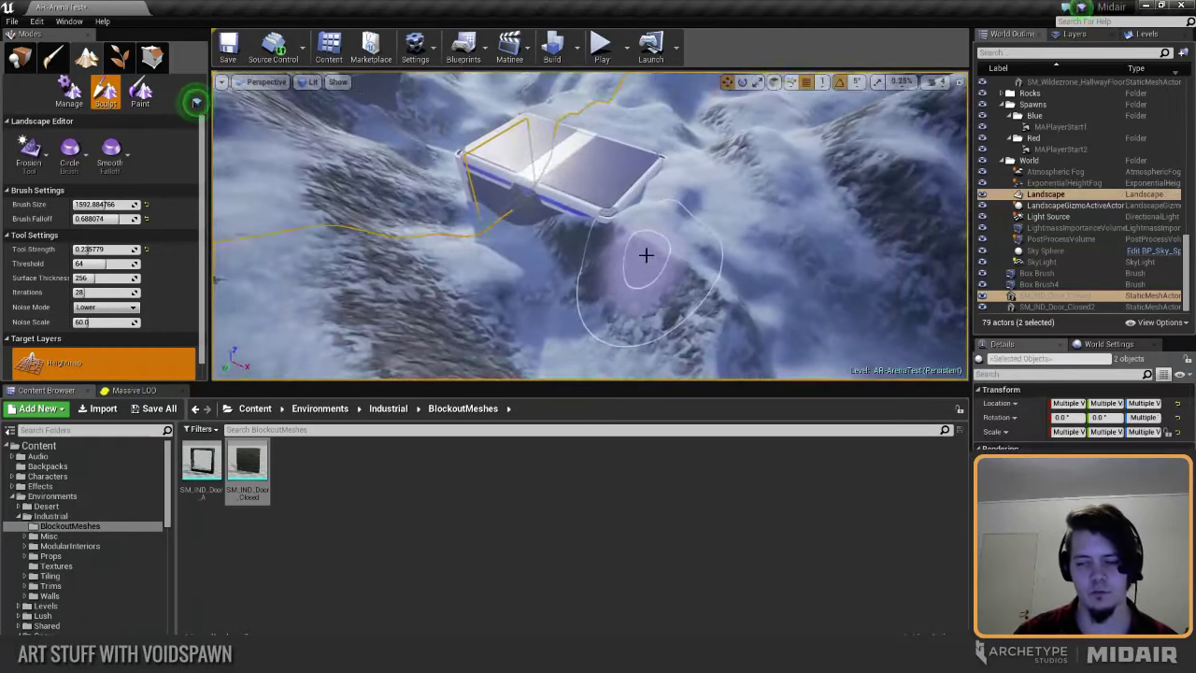
key(ctrl+z)
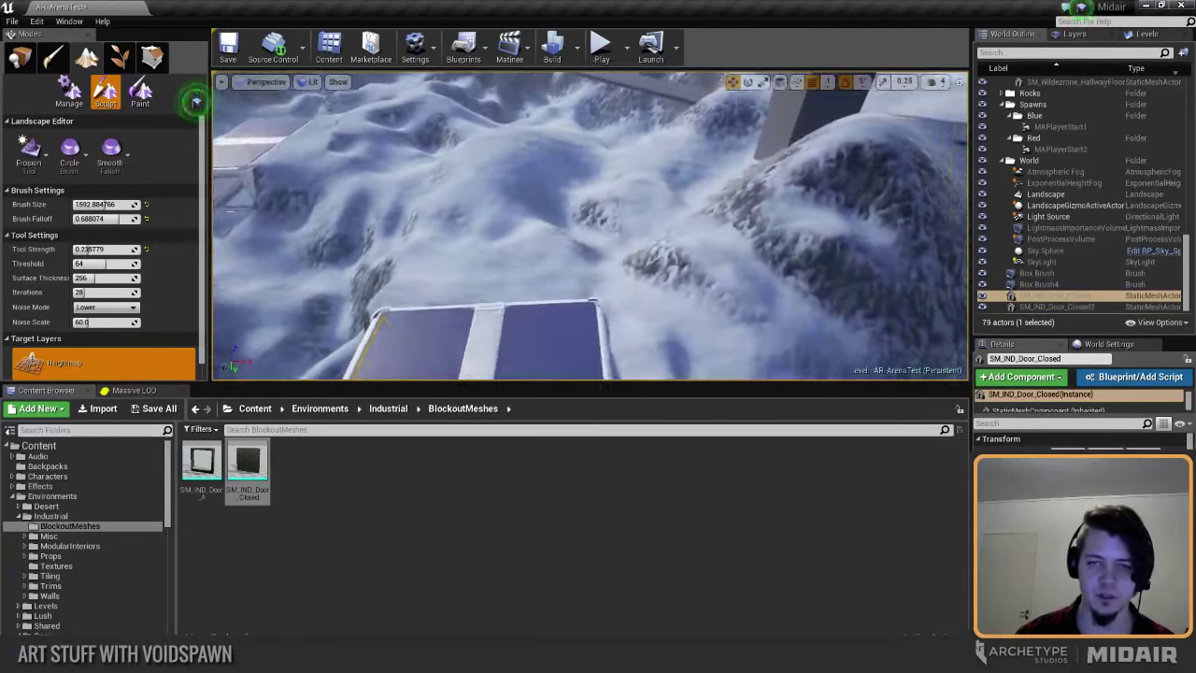
Step: Apply Hydro Erosion to the snowy slopes and rock beside the hallway's exposed closed door
right_drag(590, 226, 668, 253)
right_drag(537, 221, 420, 251)
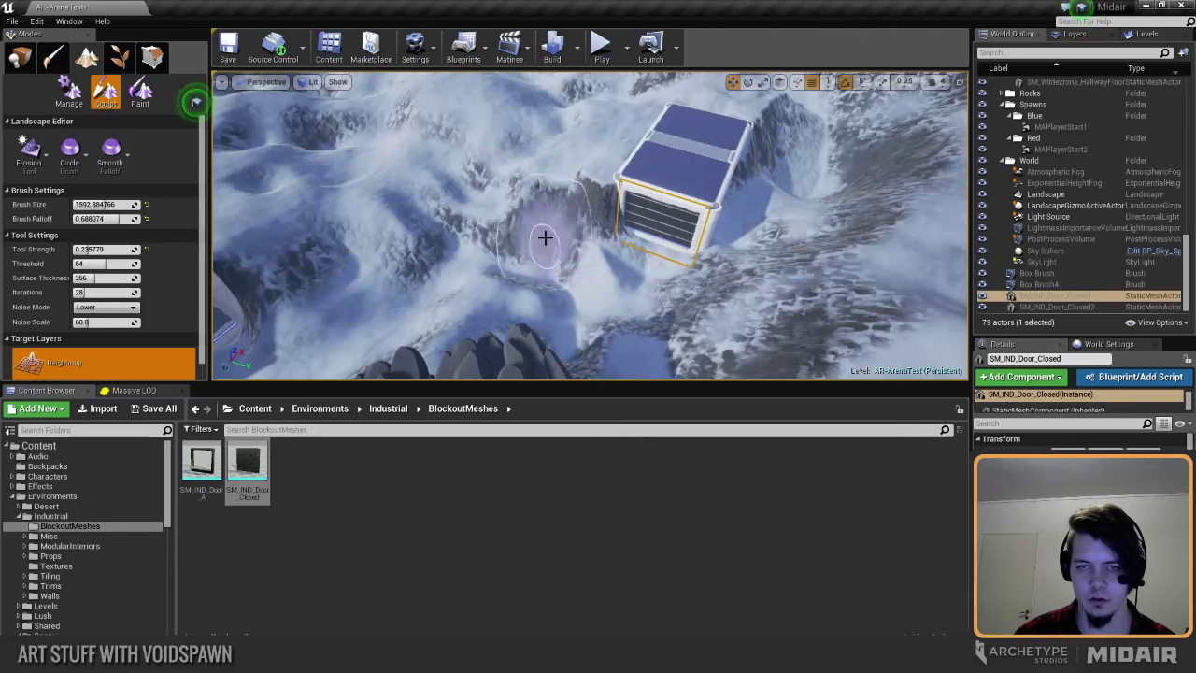
right_drag(504, 224, 550, 249)
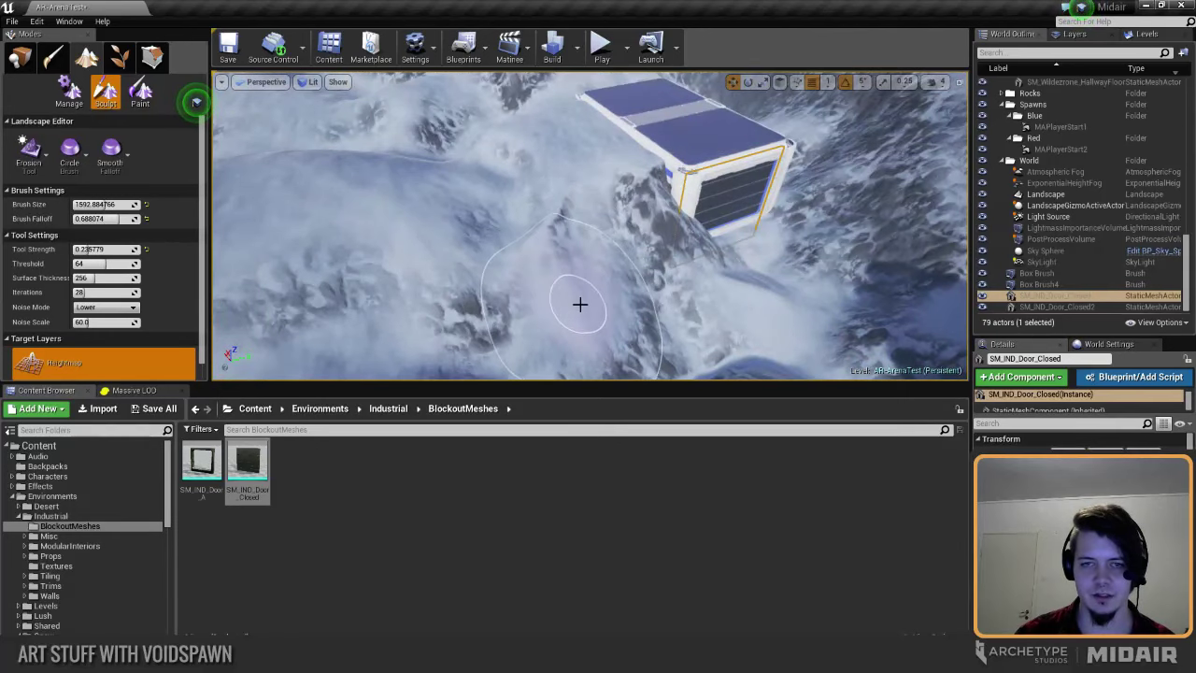
click(30, 149)
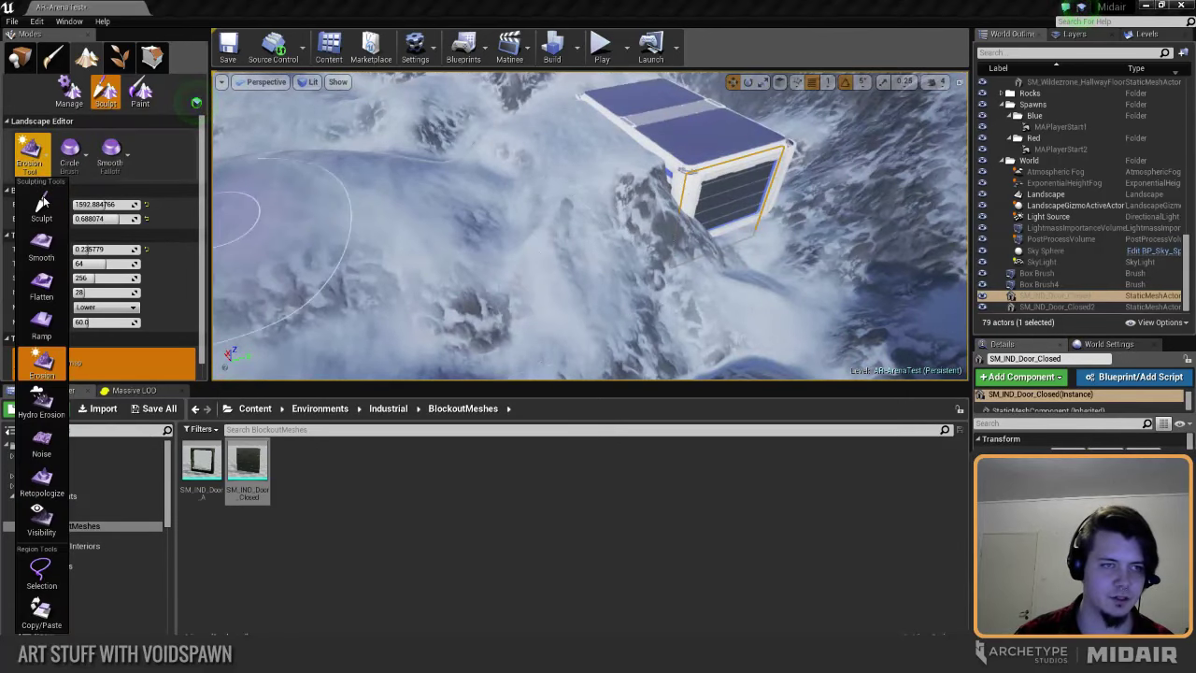
click(28, 419)
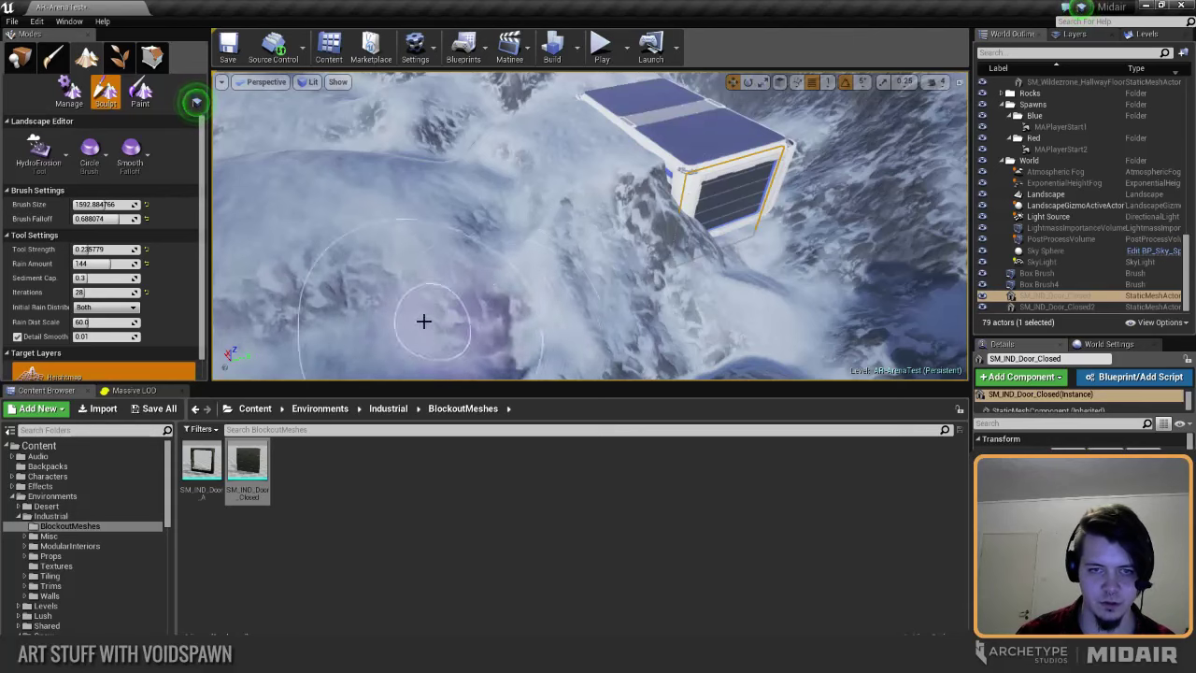
right_drag(422, 321, 336, 317)
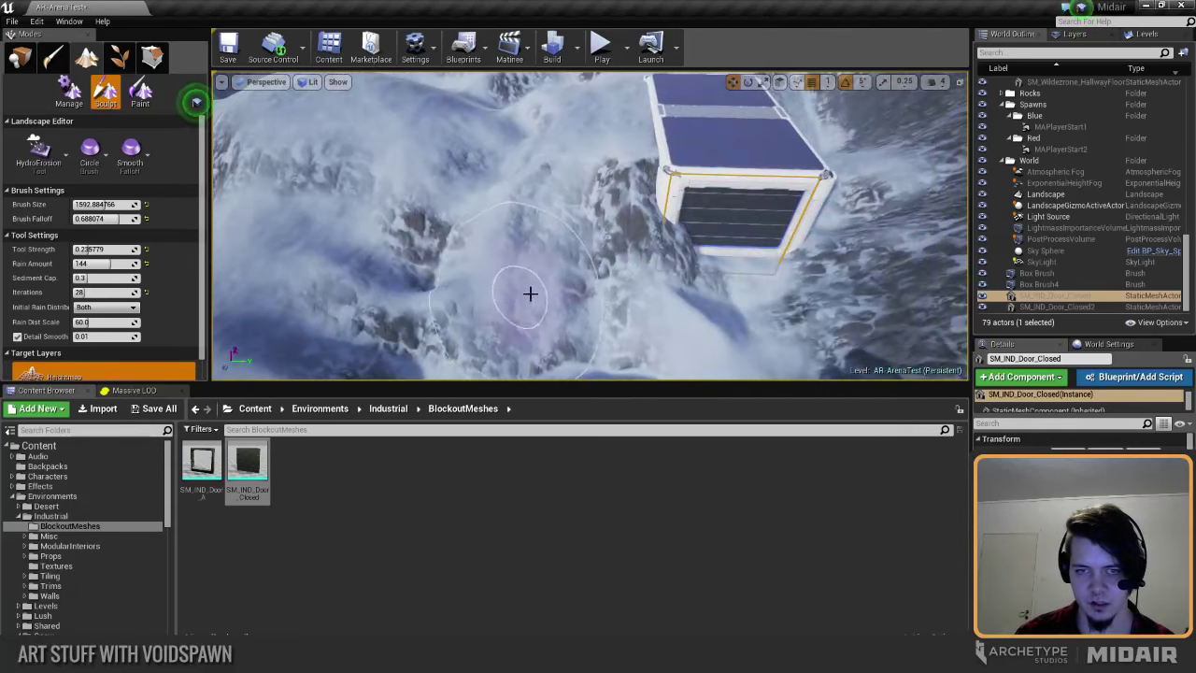
mouse_move(561, 322)
right_down()
mouse_move(583, 296)
mouse_move(576, 281)
mouse_move(537, 290)
right_up()
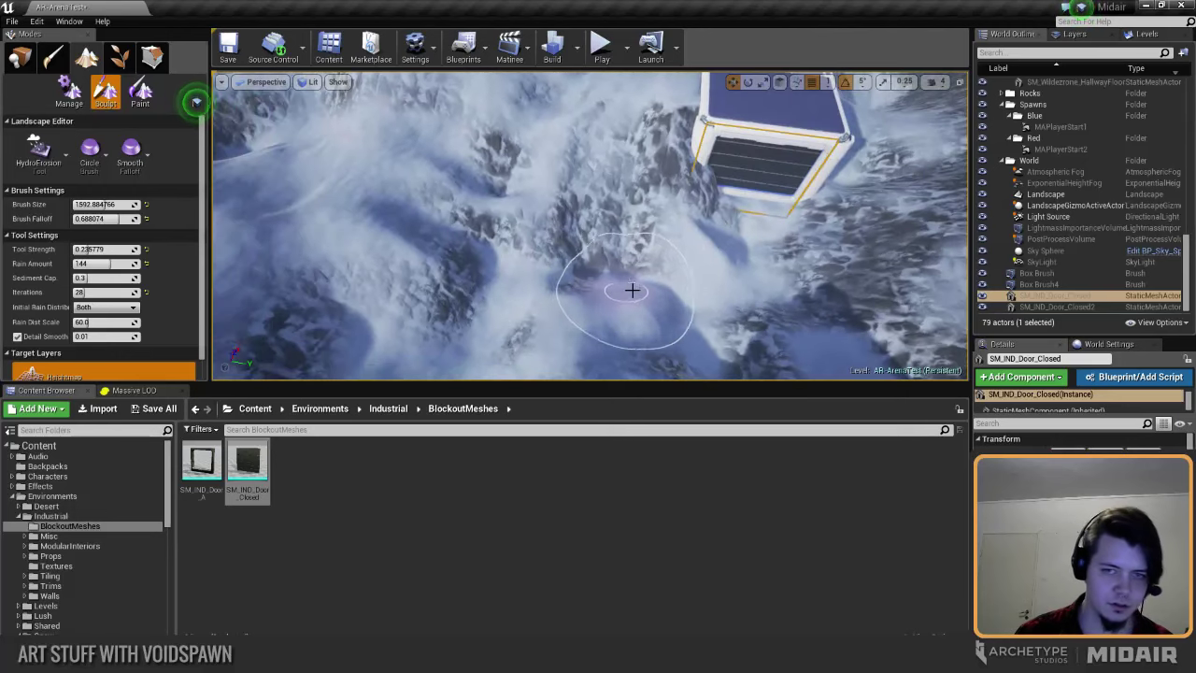
mouse_move(568, 250)
right_down()
mouse_move(548, 214)
mouse_move(575, 201)
mouse_move(565, 224)
mouse_move(556, 210)
mouse_move(628, 226)
right_up()
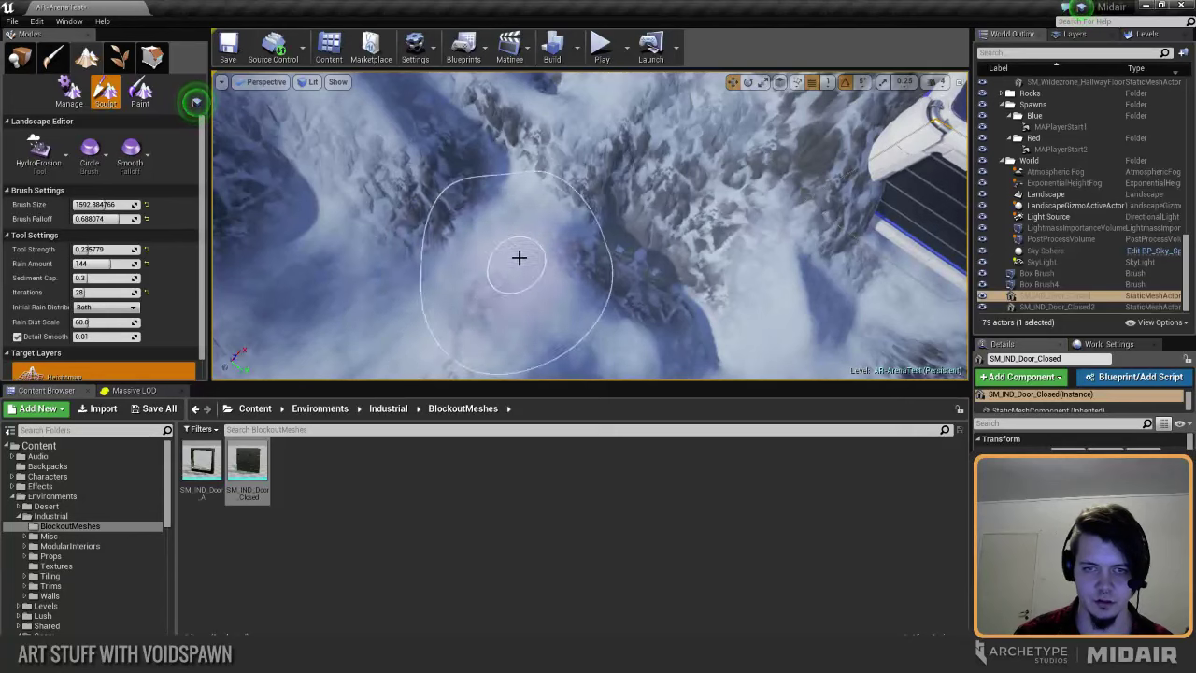
Step: Switch to the Smooth landscape tool and examine the terrain around the hallway and across the arena
click(37, 149)
click(42, 205)
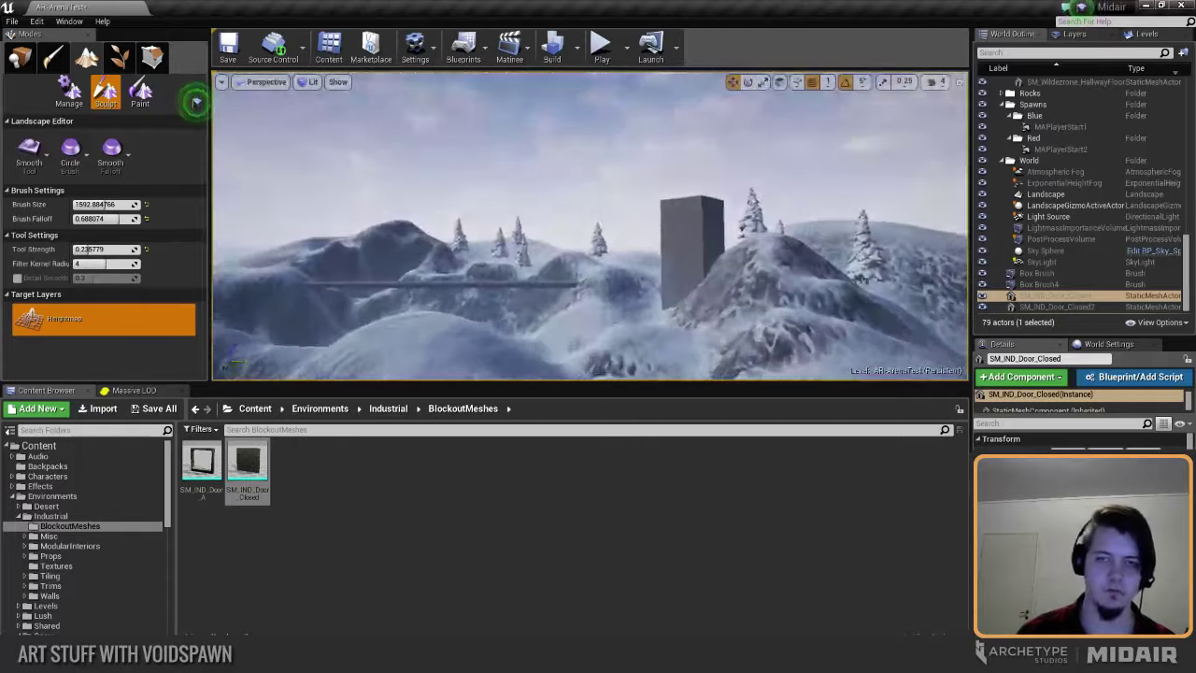
right_drag(589, 224, 678, 243)
right_drag(590, 225, 687, 257)
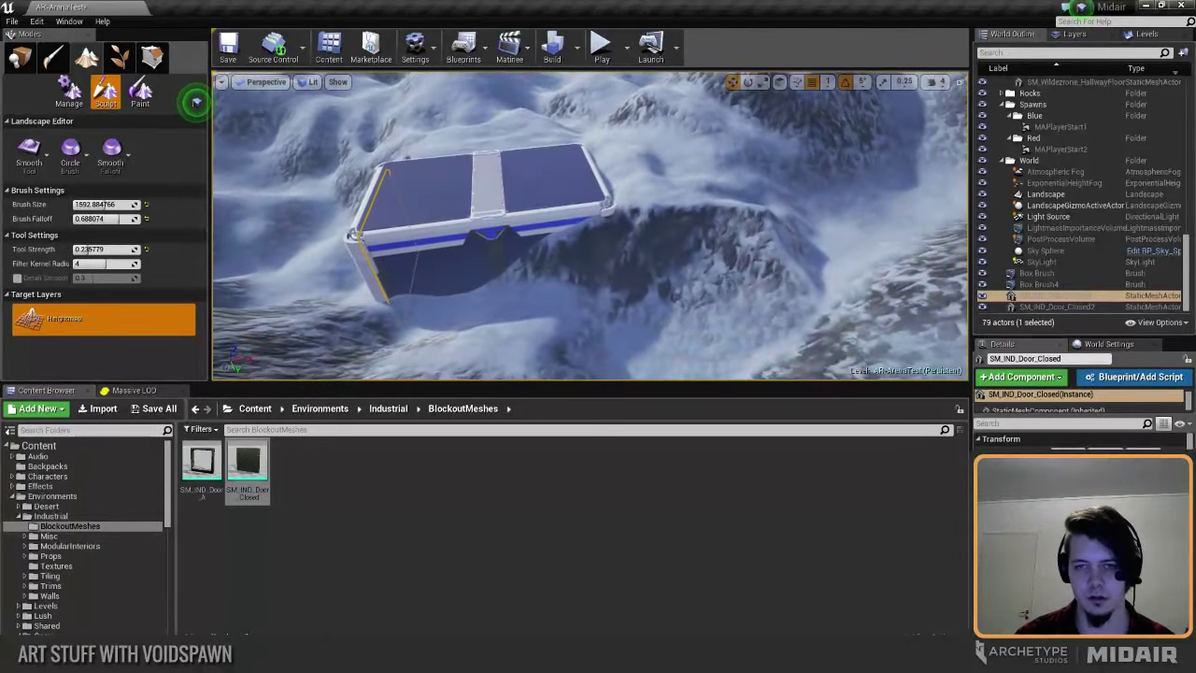
right_drag(590, 224, 603, 201)
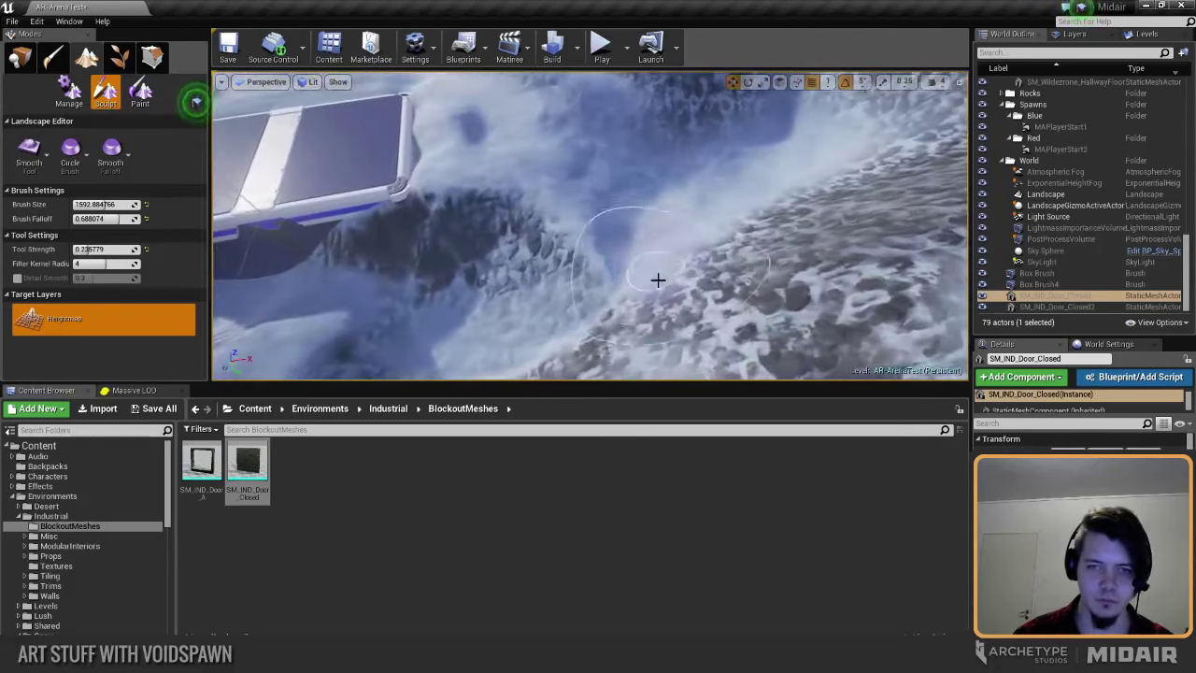
right_drag(591, 226, 533, 192)
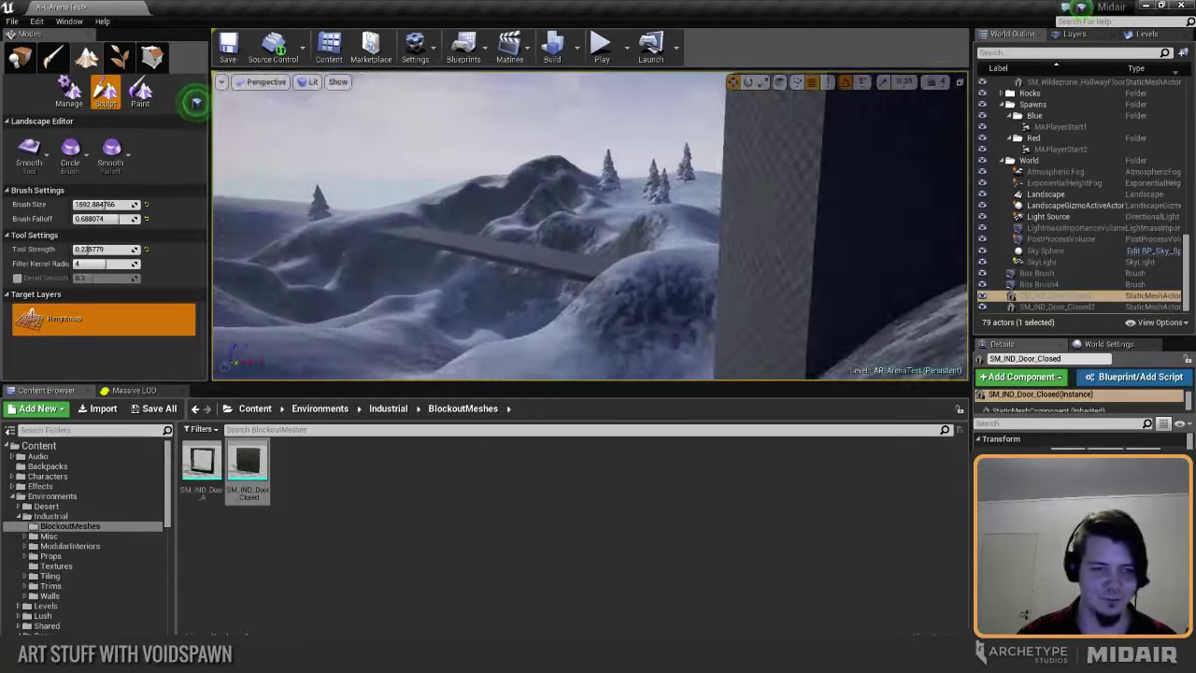
right_drag(590, 226, 486, 272)
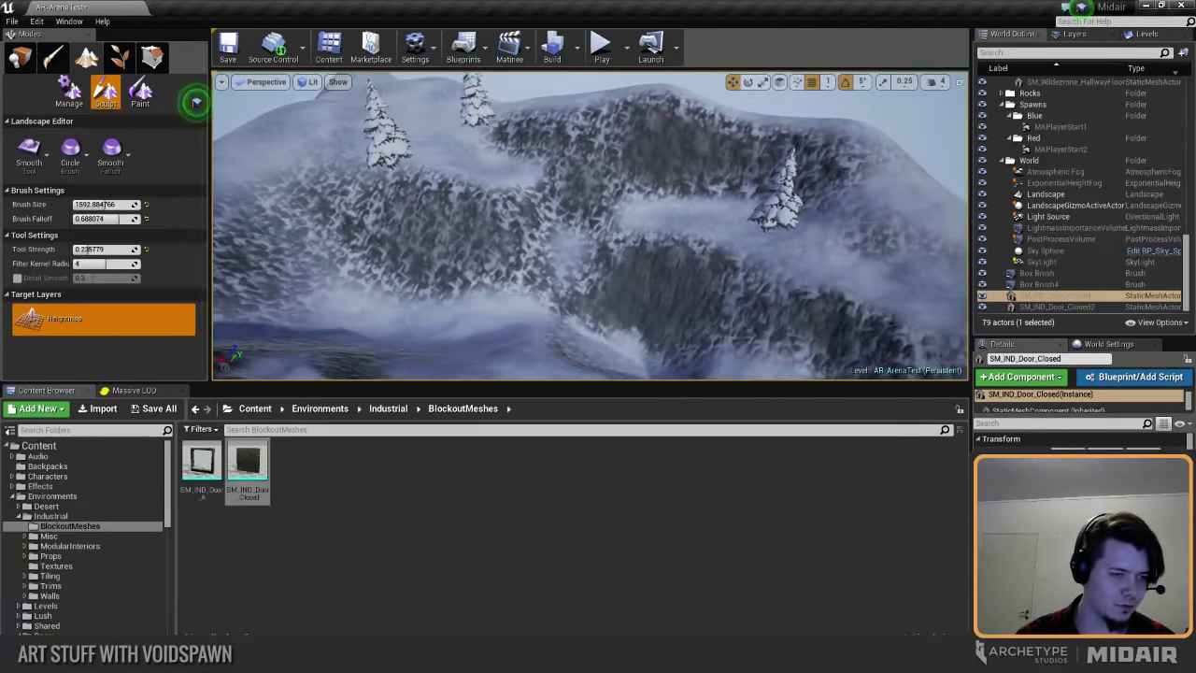
right_drag(590, 226, 645, 191)
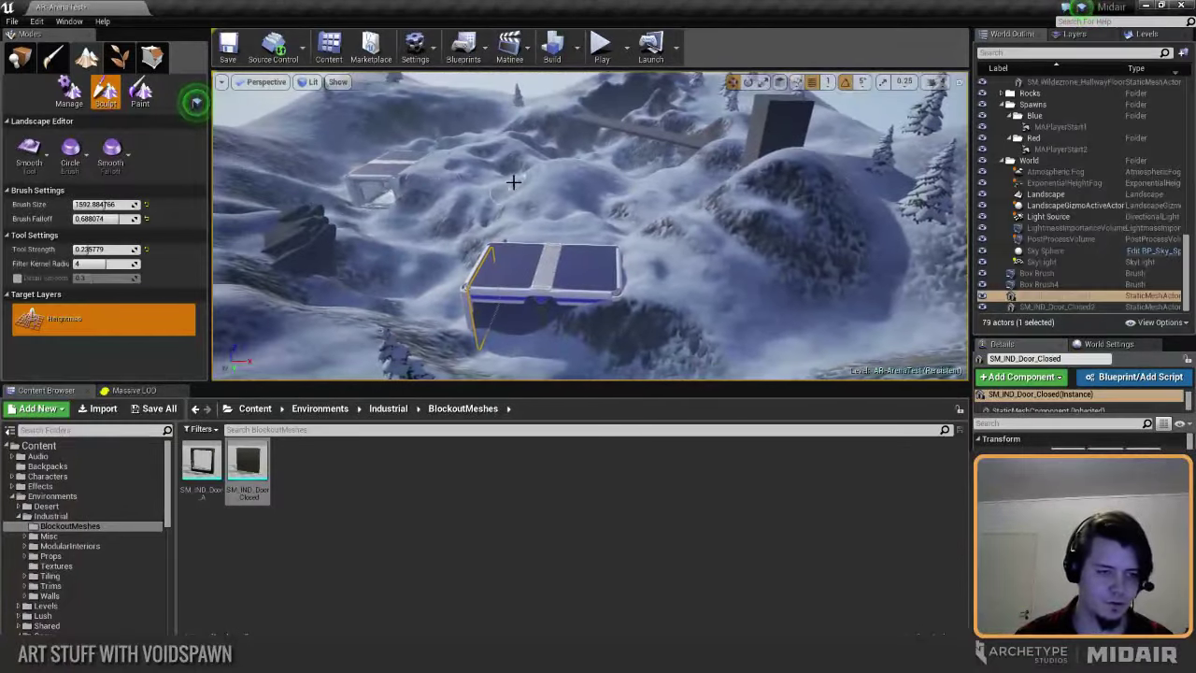
Step: Switch to the Sculpt landscape tool and raise a rocky ridge between the mound beside the hallway and the steep slope
mouse_move(474, 201)
right_down()
mouse_move(537, 290)
mouse_move(617, 281)
mouse_move(673, 257)
mouse_move(654, 227)
mouse_move(686, 229)
right_up()
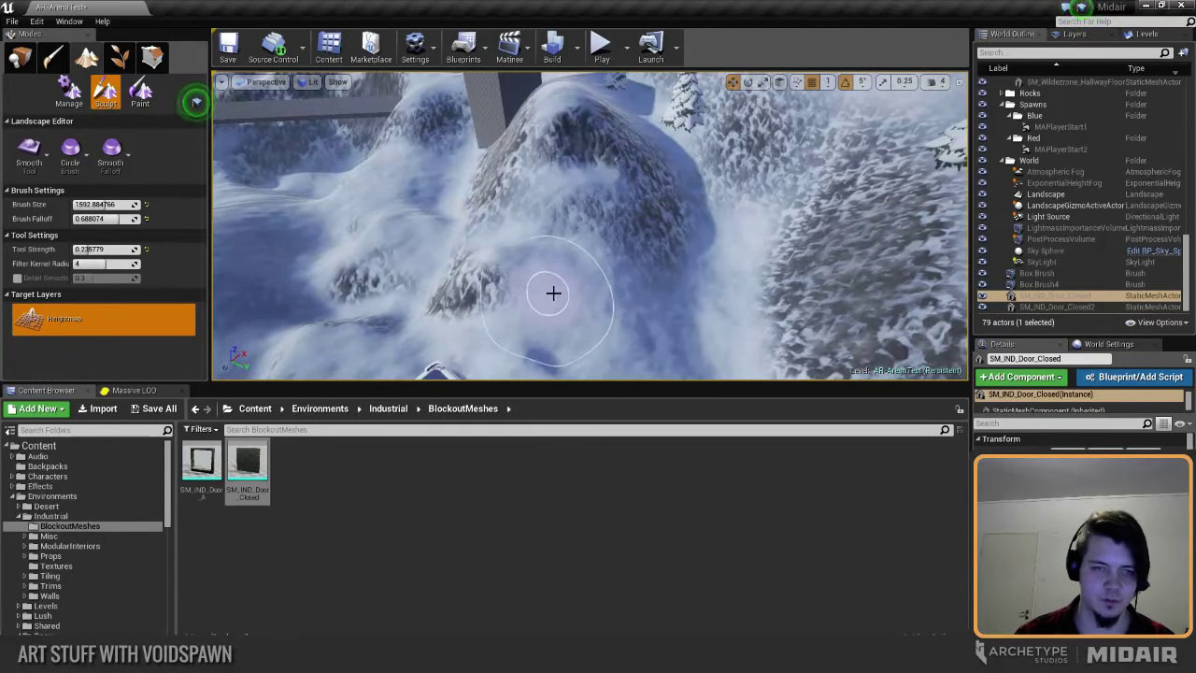
right_drag(619, 316, 608, 240)
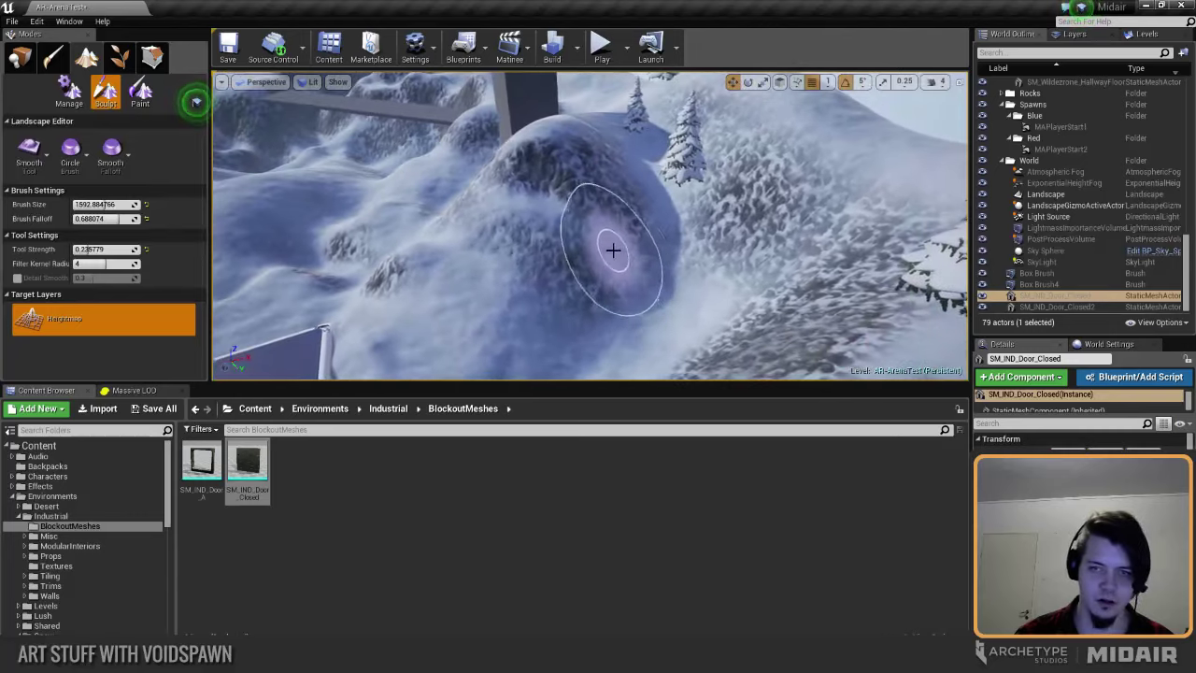
click(29, 150)
click(41, 207)
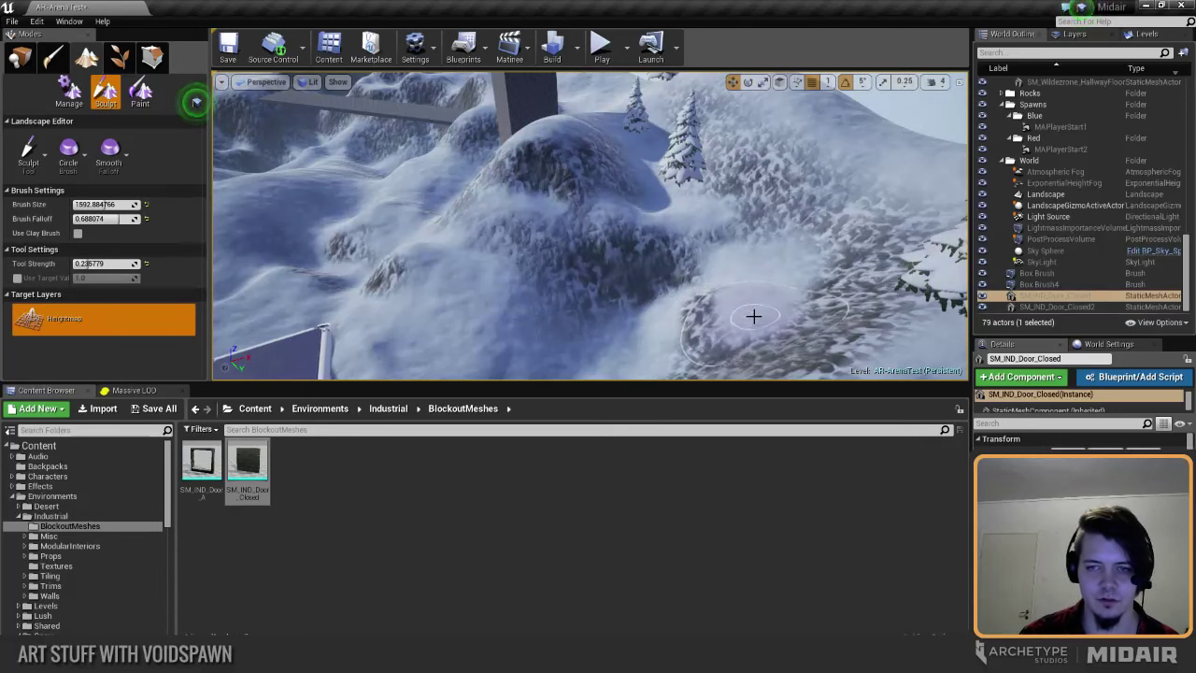
right_drag(784, 299, 859, 291)
right_drag(702, 319, 661, 288)
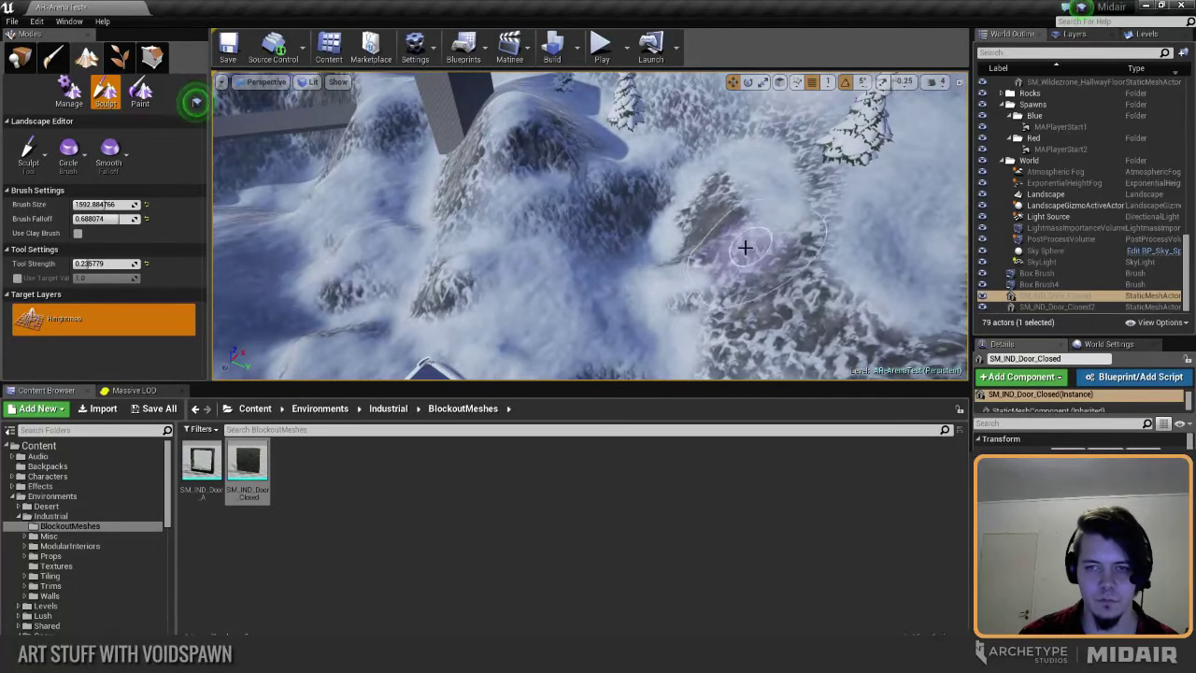
mouse_move(696, 313)
right_down()
mouse_move(640, 312)
mouse_move(643, 277)
mouse_move(665, 276)
mouse_move(696, 178)
right_up()
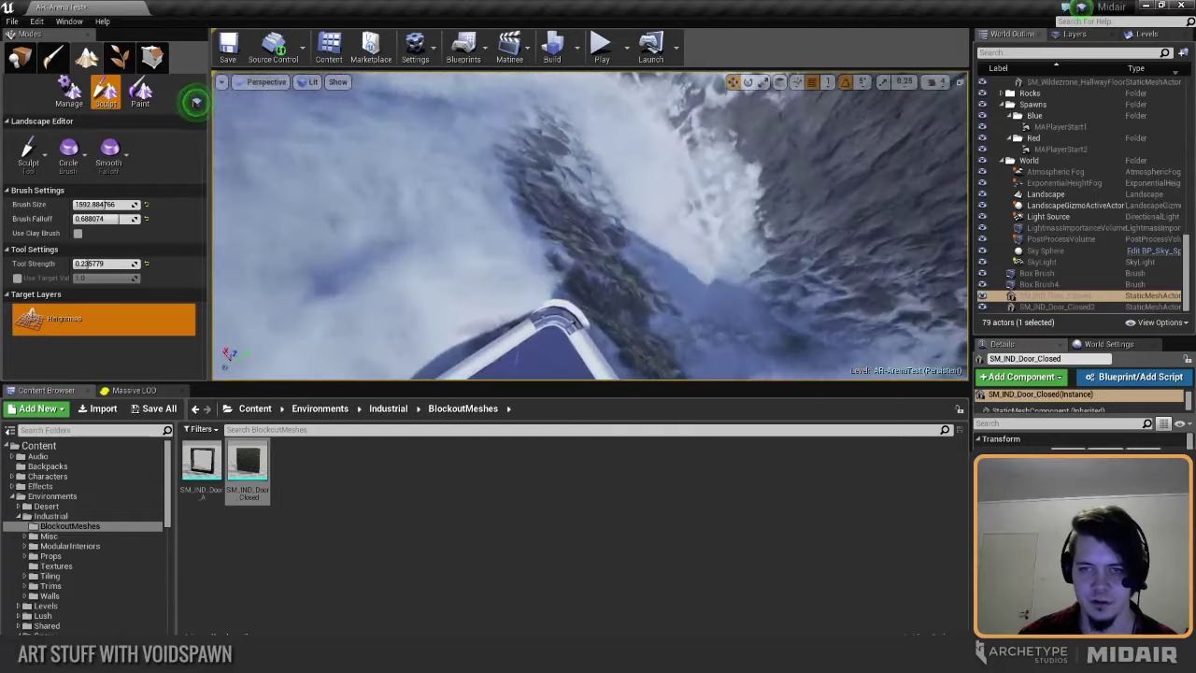
right_drag(602, 257, 602, 257)
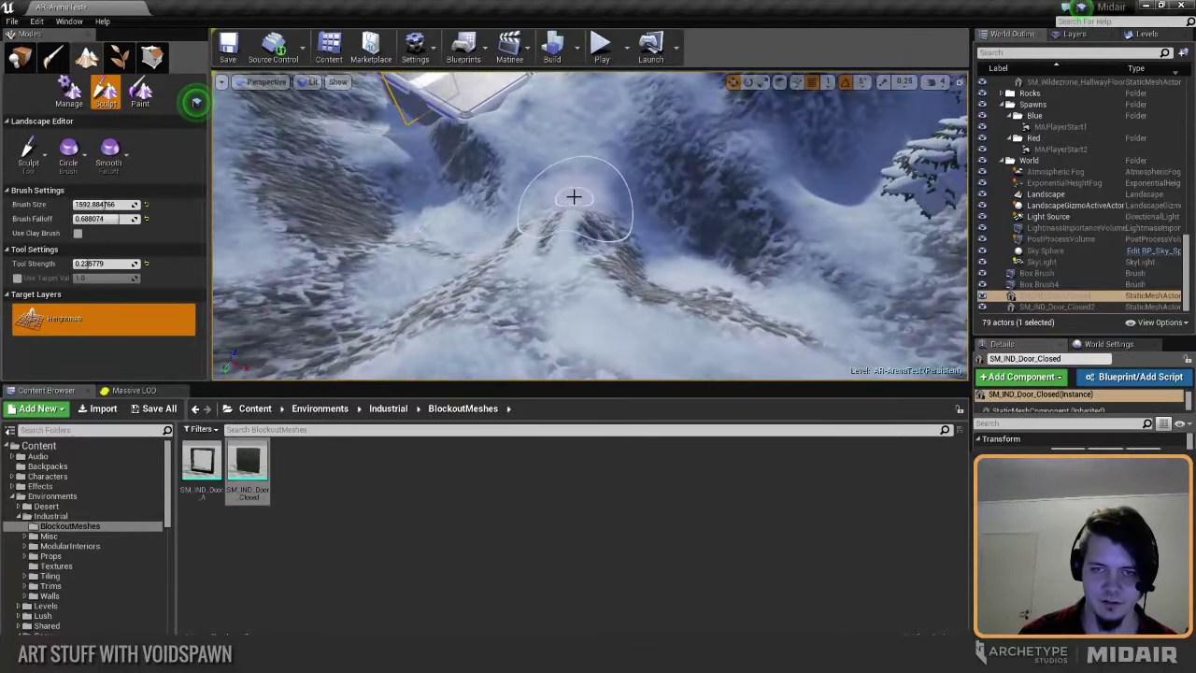
mouse_move(573, 197)
mouse_down()
mouse_move(554, 193)
mouse_move(590, 169)
mouse_move(591, 150)
mouse_up()
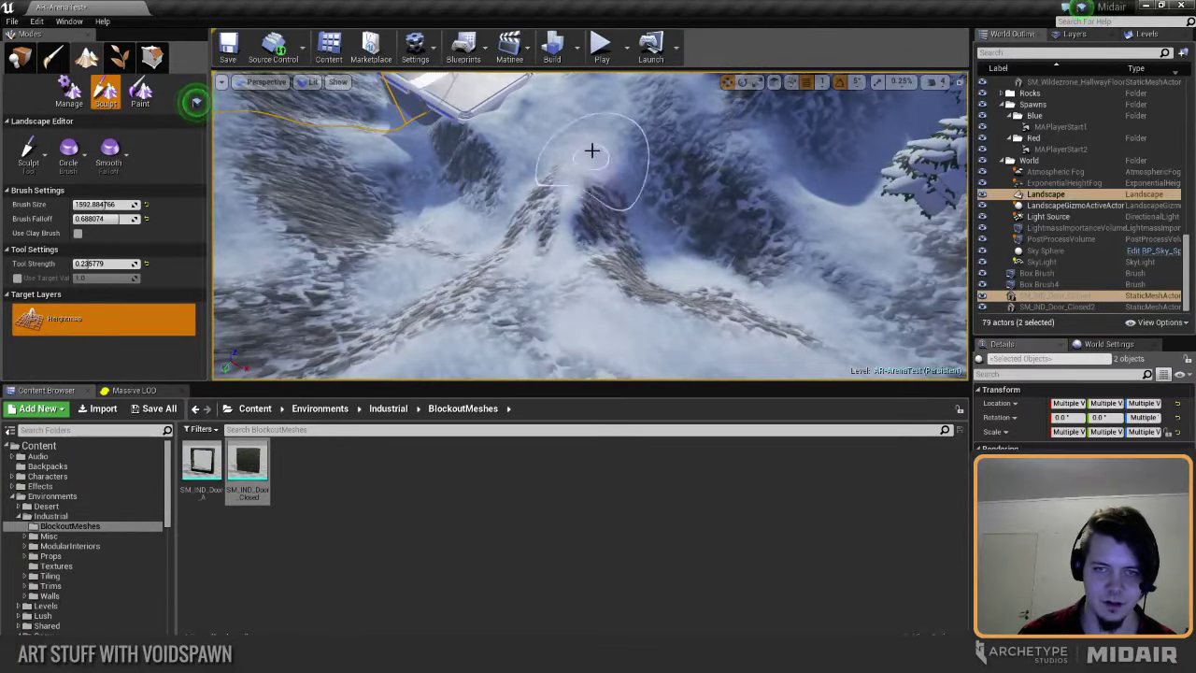
Step: Switch to the Smooth landscape tool and soften the raised rocky ridge below the hallway
right_drag(580, 208, 567, 230)
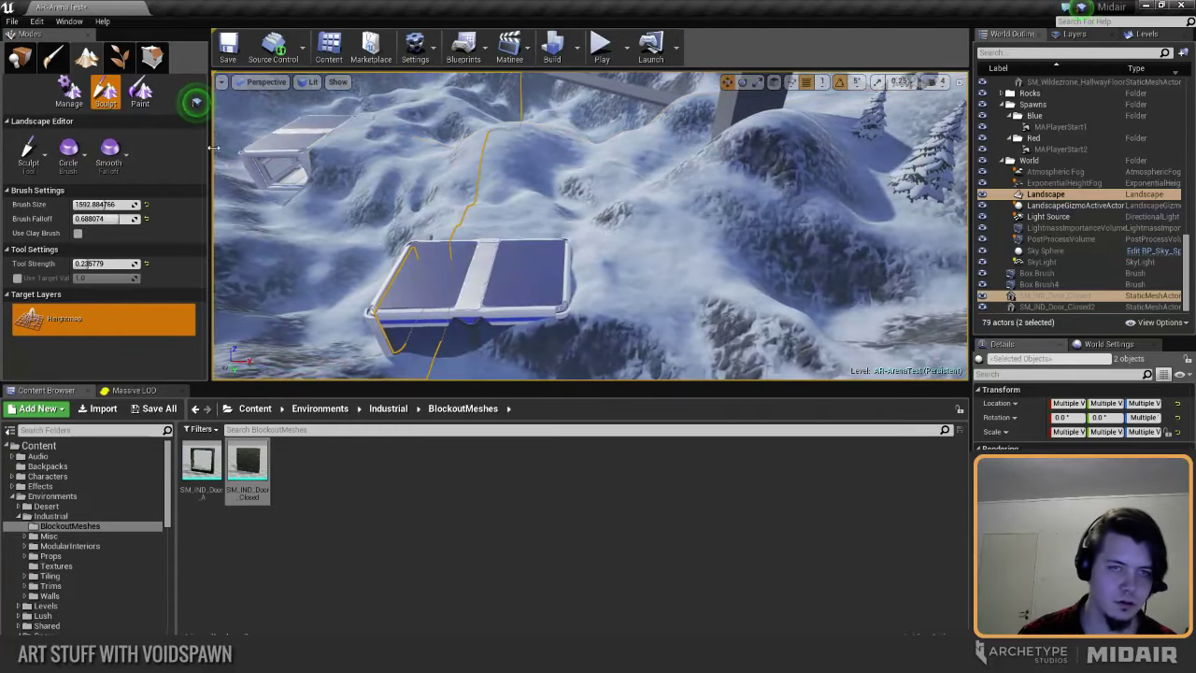
right_drag(224, 149, 225, 150)
right_drag(583, 259, 582, 259)
right_drag(218, 210, 217, 211)
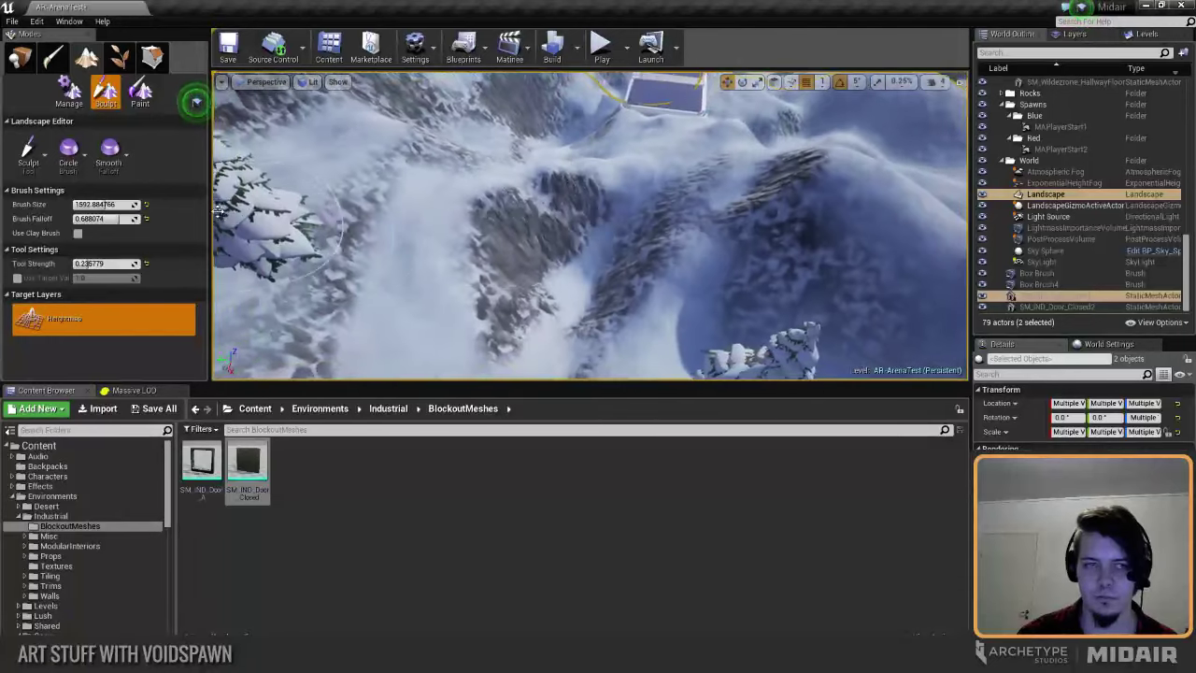
click(109, 166)
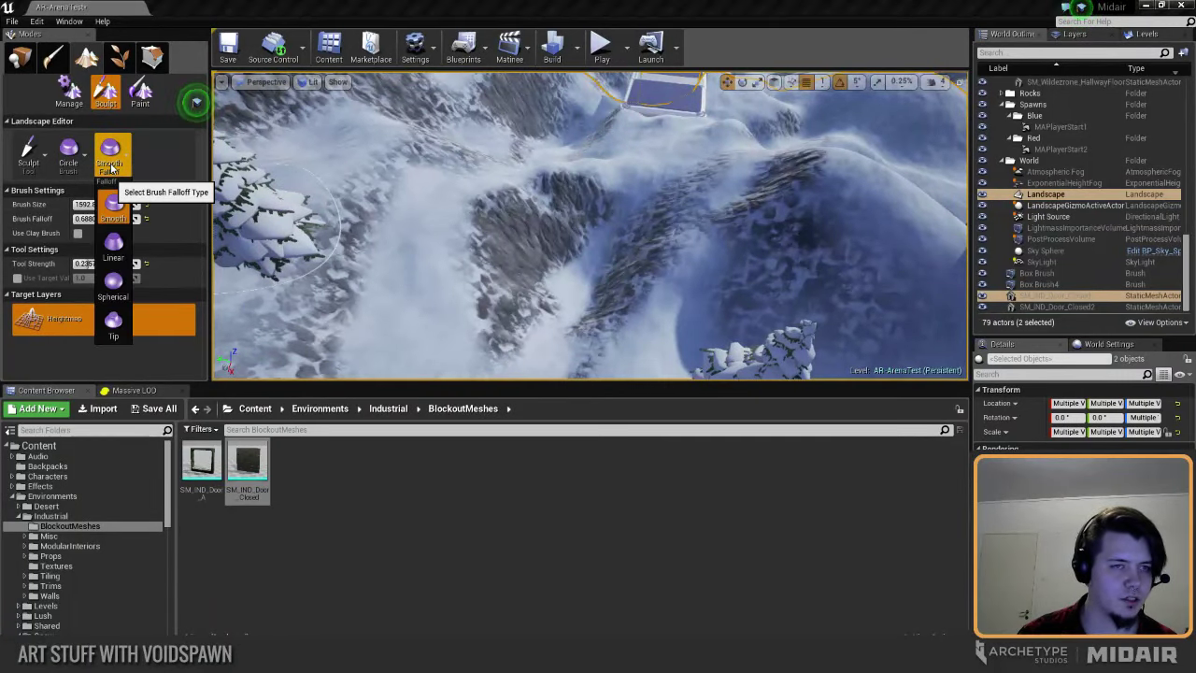
click(28, 151)
click(43, 201)
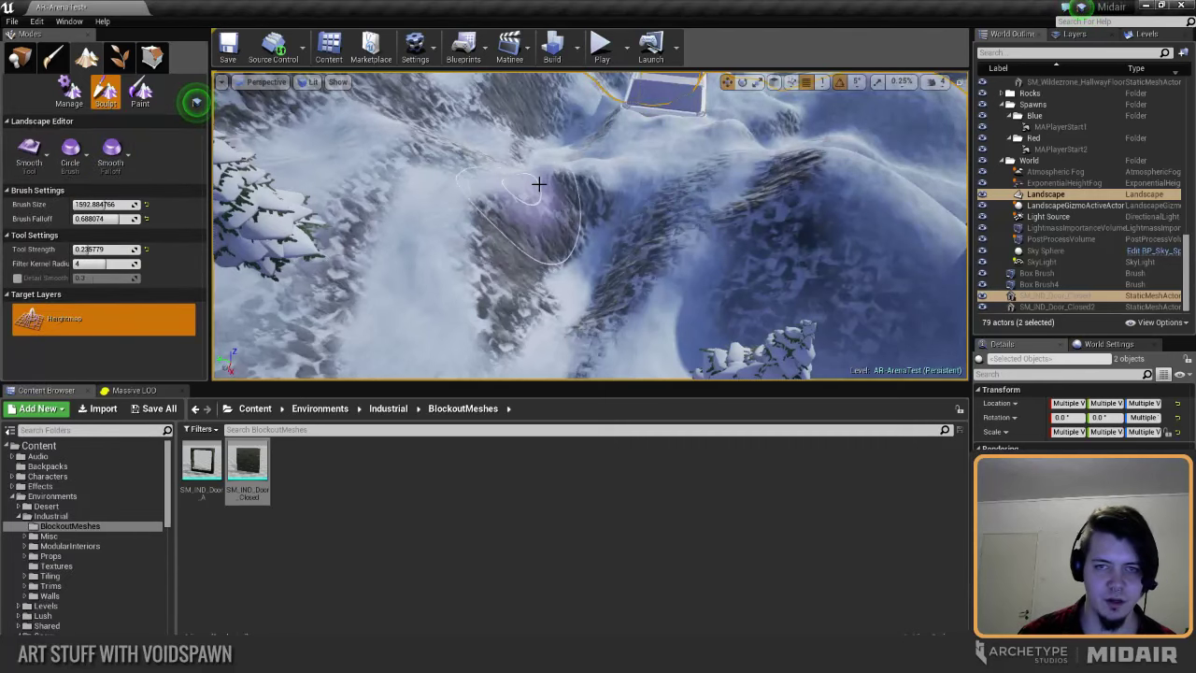
right_drag(502, 202, 558, 187)
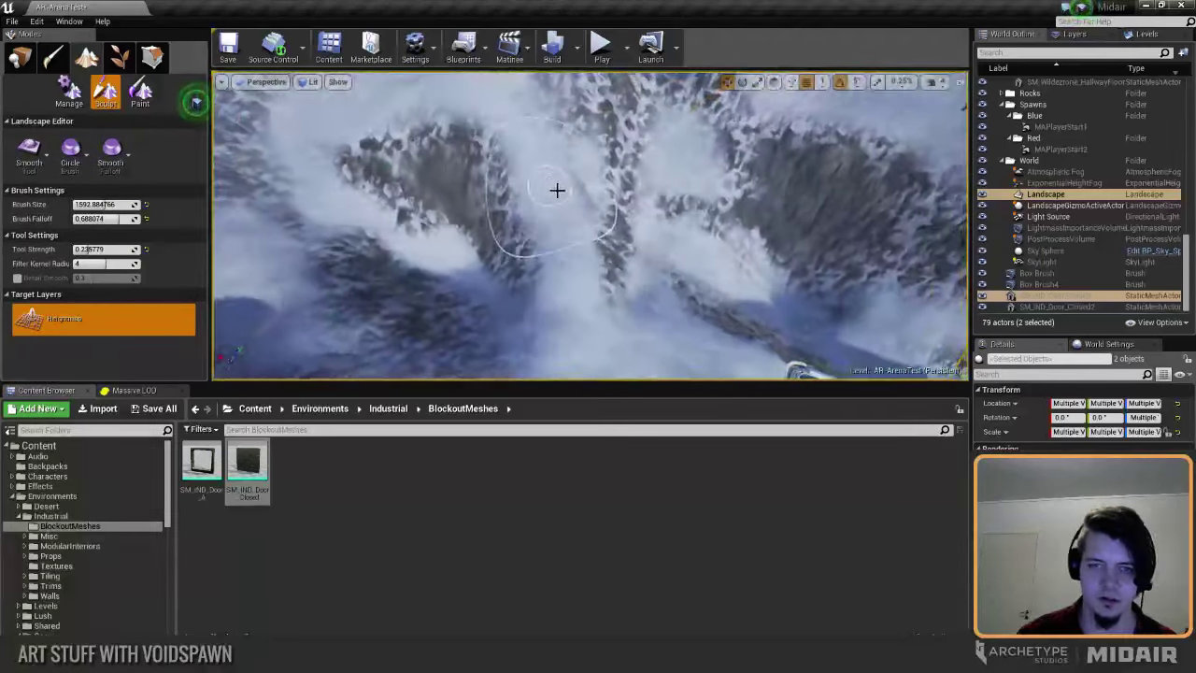
right_drag(575, 253, 586, 247)
ctrl+click(575, 250)
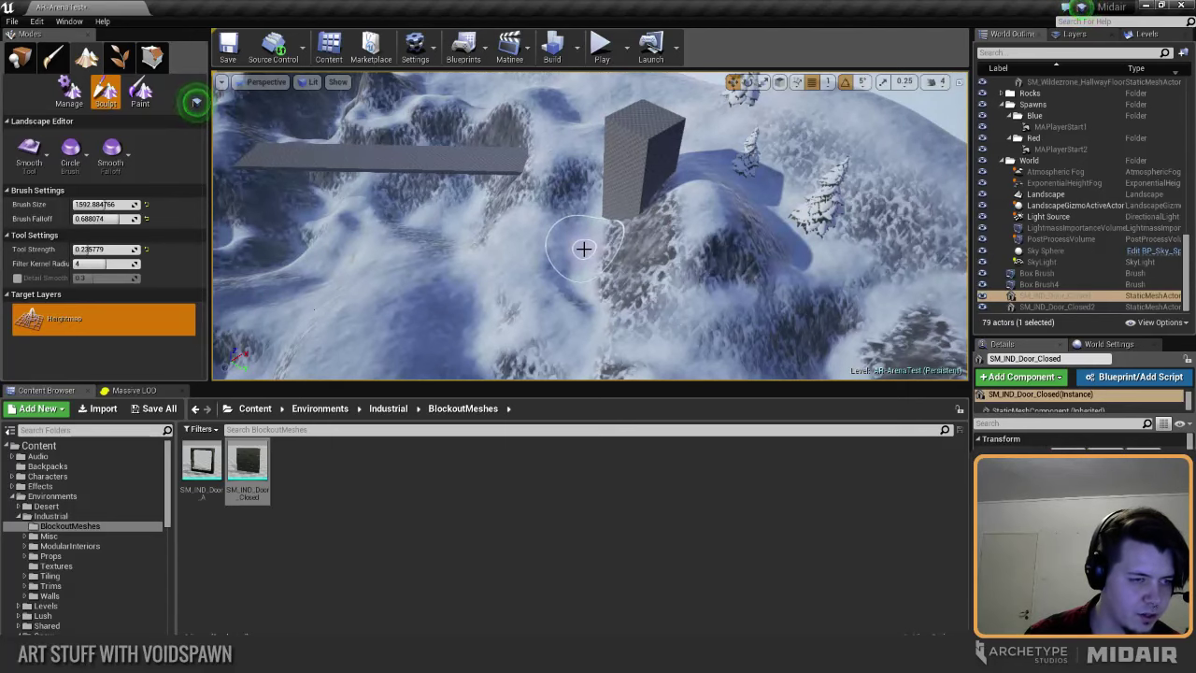
Step: Switch back to the Sculpt tool and build up the snowy ridge behind the tall box brush and the long beam's end
mouse_move(533, 245)
right_down()
mouse_move(512, 185)
mouse_move(560, 233)
right_up()
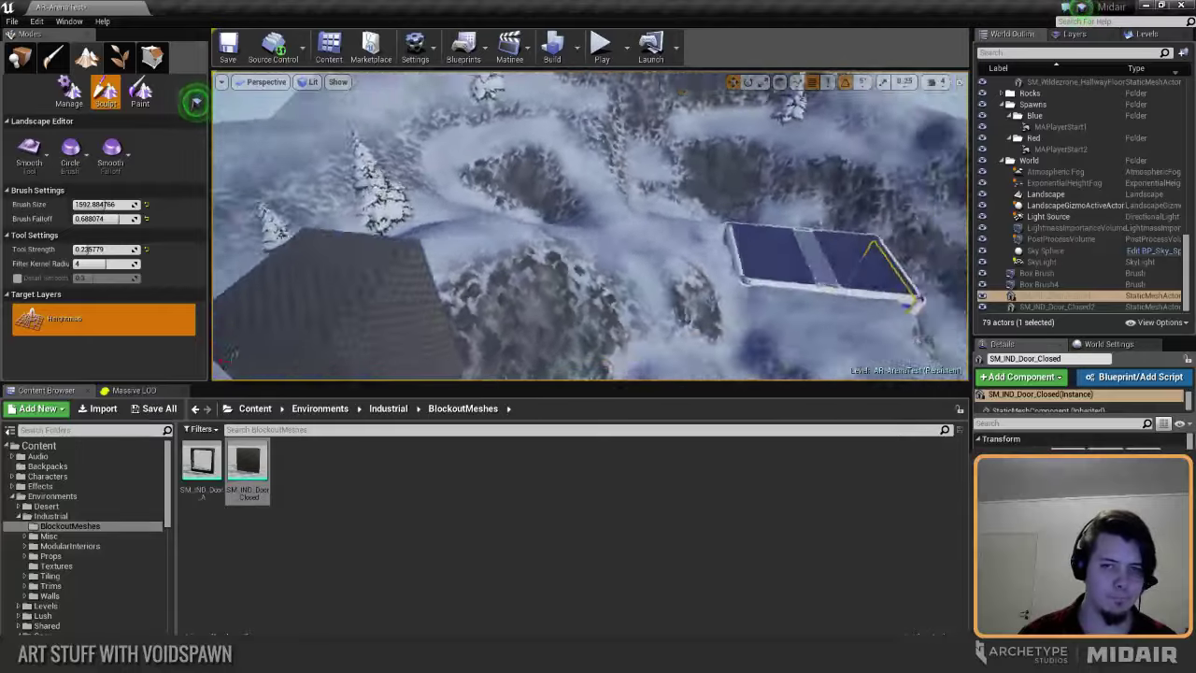
right_drag(560, 232, 560, 233)
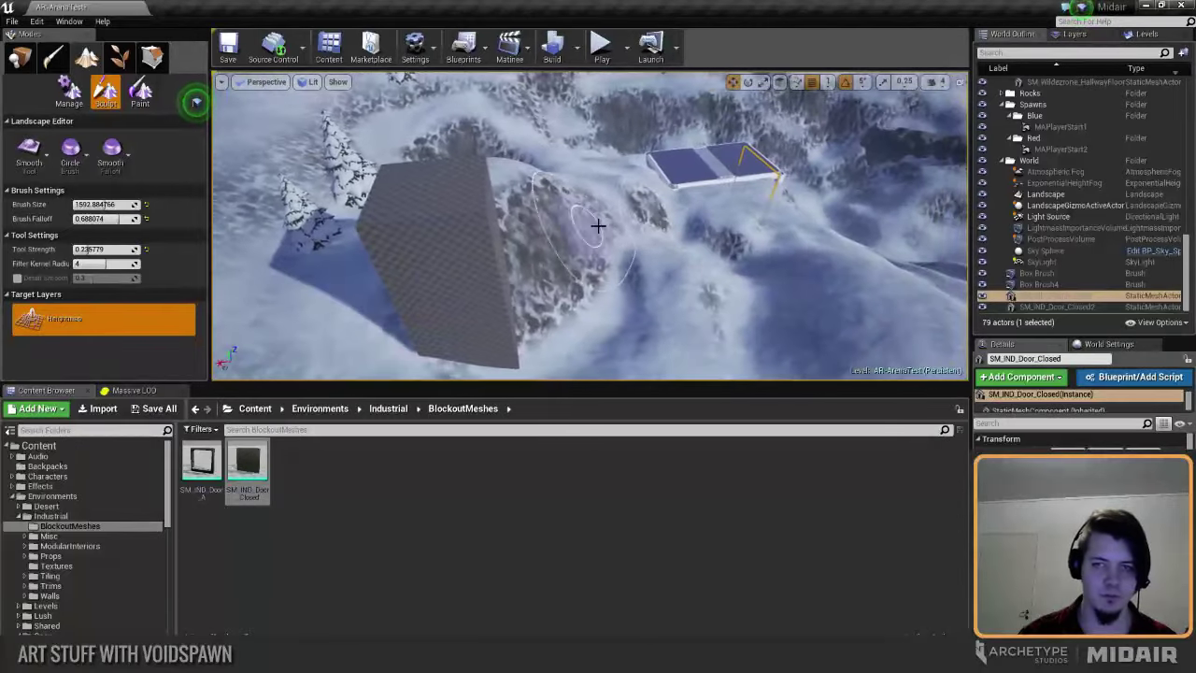
right_drag(614, 230, 586, 207)
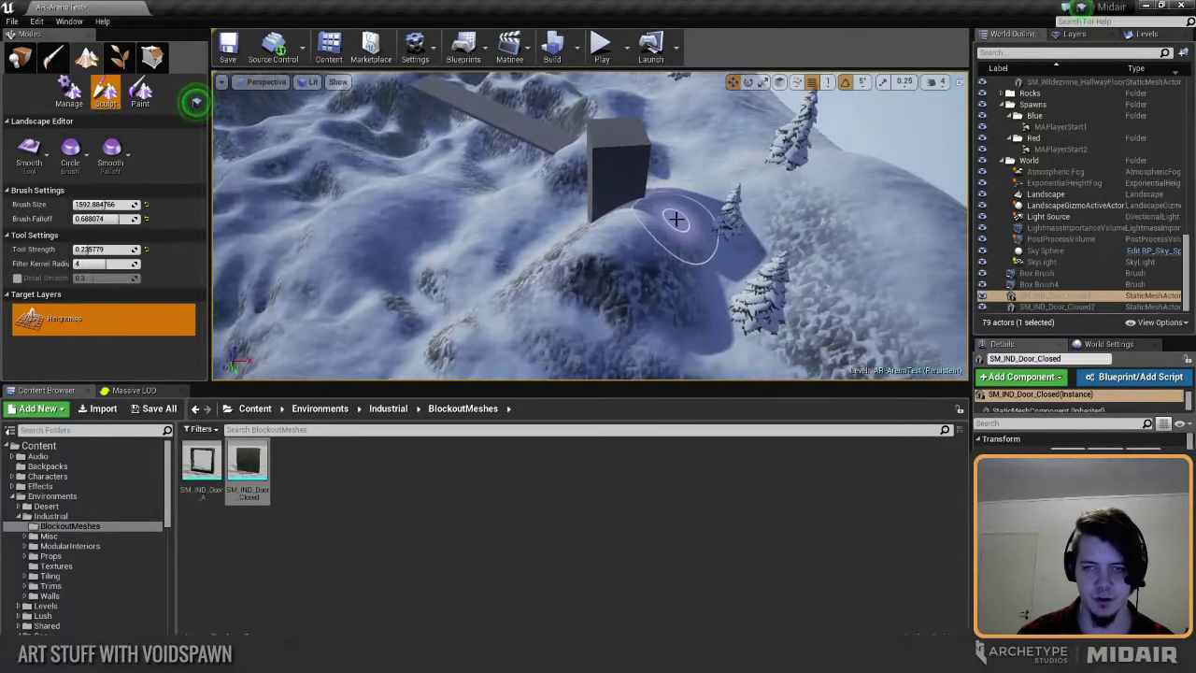
mouse_move(577, 258)
right_down()
mouse_move(606, 248)
mouse_move(570, 243)
mouse_move(598, 238)
right_up()
right_drag(363, 234, 243, 308)
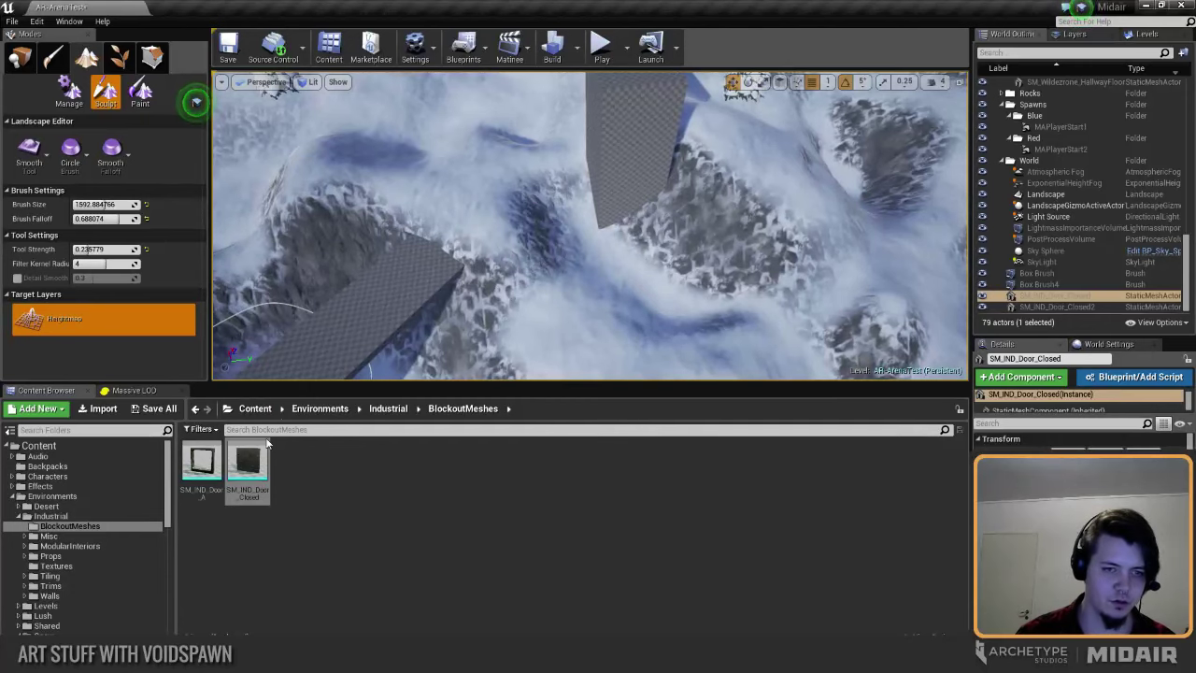
click(47, 159)
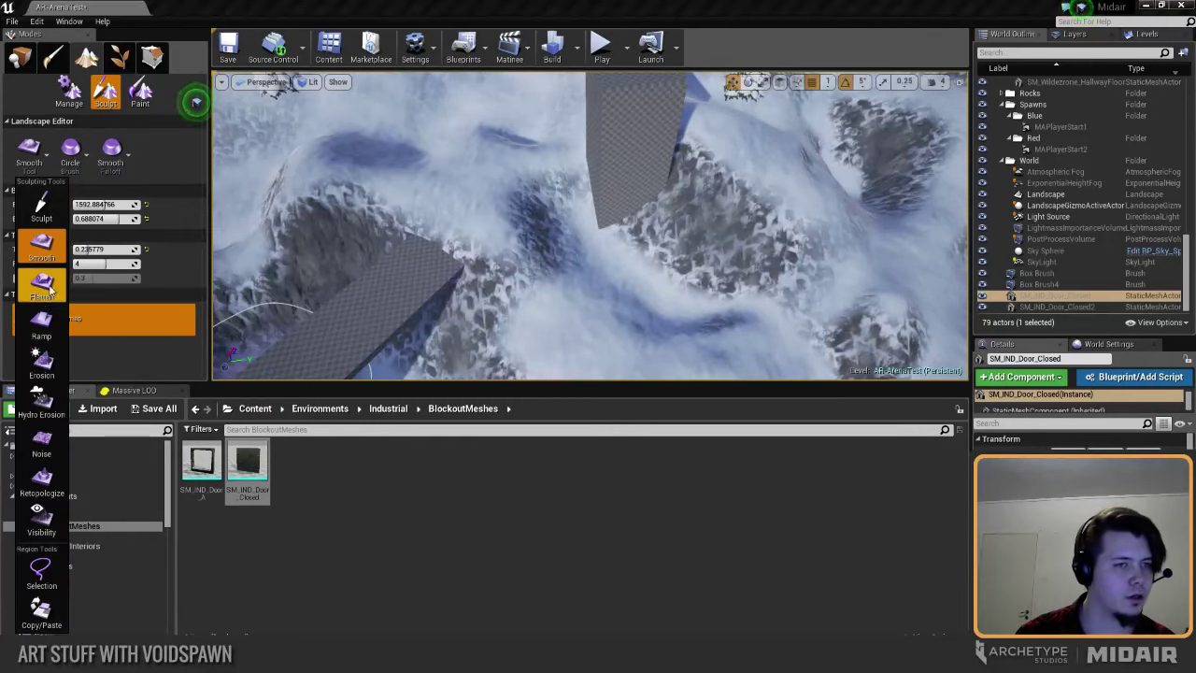
click(42, 207)
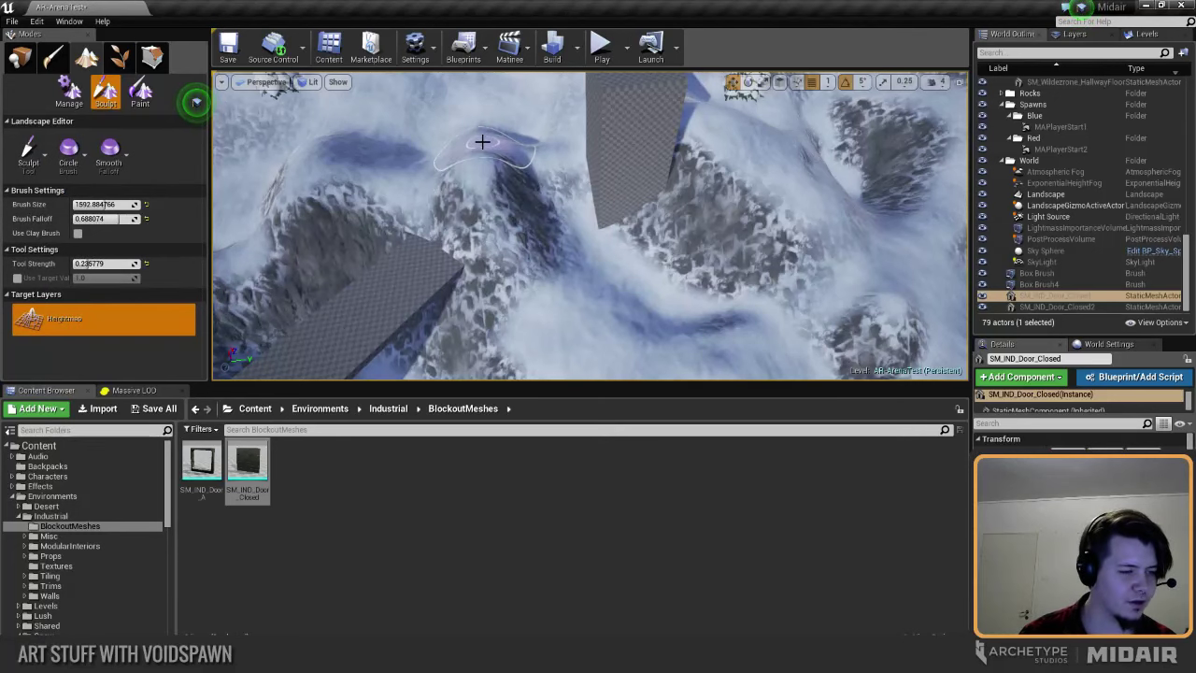
right_drag(482, 142, 511, 245)
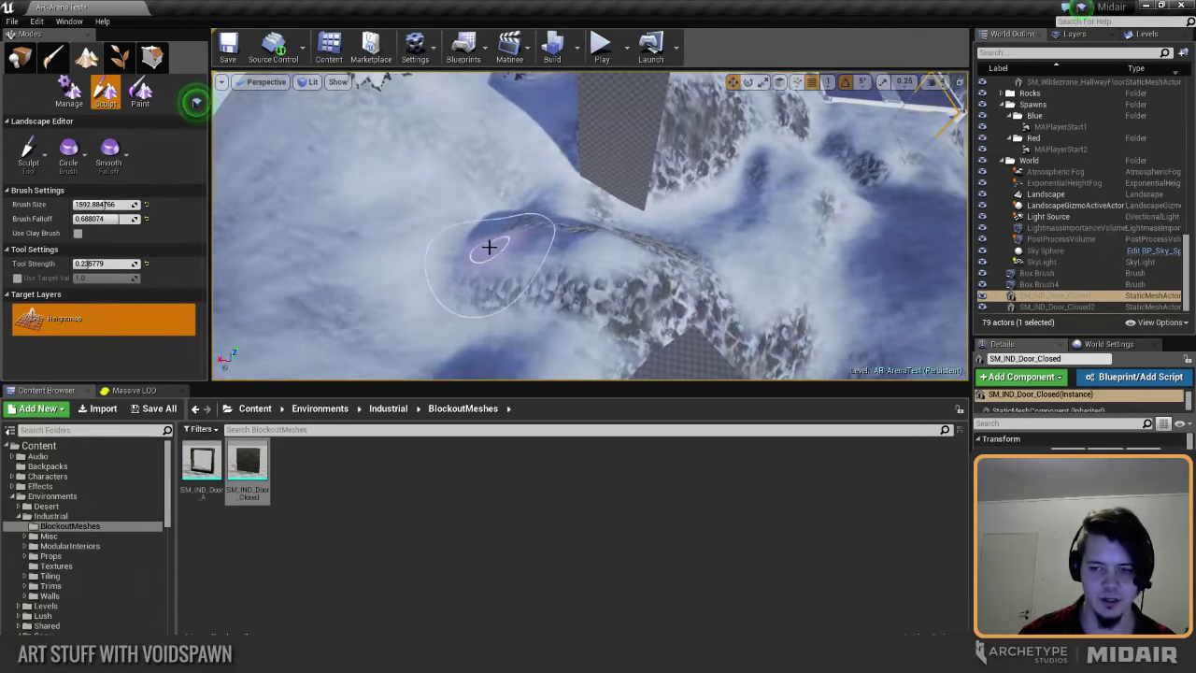
mouse_move(525, 246)
mouse_down()
mouse_move(654, 267)
mouse_move(492, 254)
mouse_up()
right_drag(524, 257, 563, 269)
mouse_move(563, 269)
mouse_down()
mouse_move(468, 243)
mouse_move(480, 249)
mouse_move(489, 181)
mouse_move(563, 192)
mouse_move(506, 163)
mouse_up()
drag(468, 251, 464, 208)
right_drag(464, 208, 568, 150)
mouse_move(568, 150)
mouse_down()
mouse_move(526, 214)
mouse_move(589, 131)
mouse_up()
right_drag(589, 131, 557, 265)
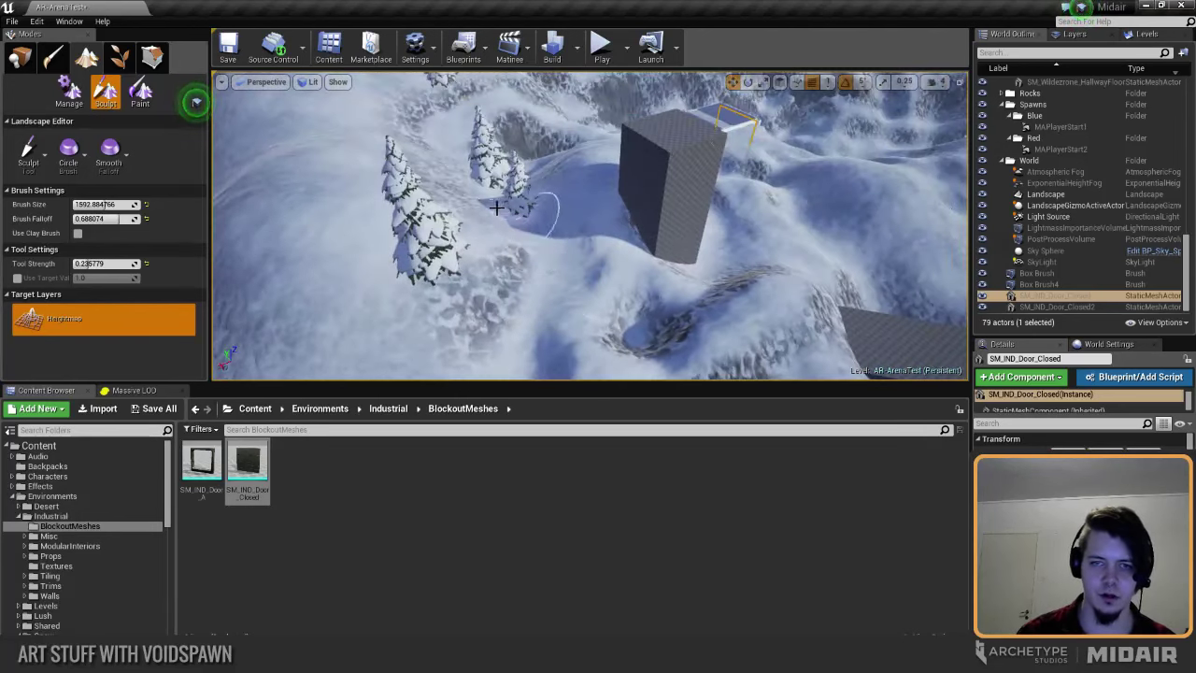
Step: Sculpt the snow and rock upward around the end of the long beam where it meets the mountainside
mouse_move(545, 217)
right_down()
mouse_move(654, 260)
mouse_move(666, 320)
right_up()
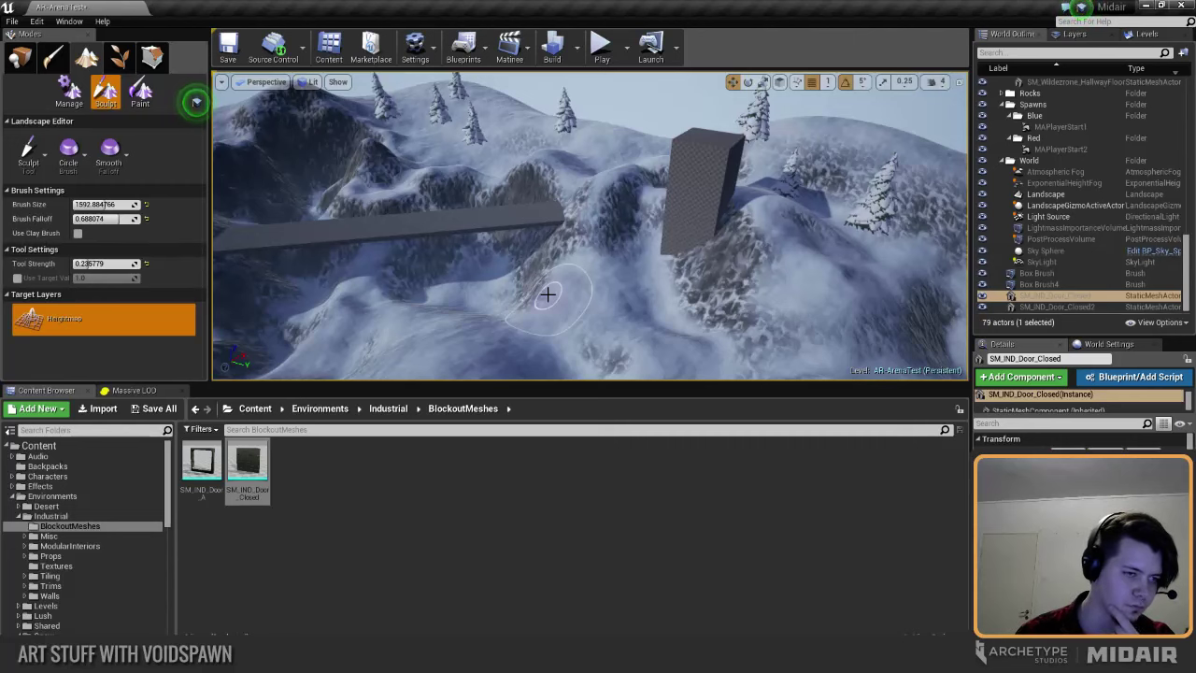
right_drag(550, 295, 453, 247)
right_drag(553, 267, 547, 308)
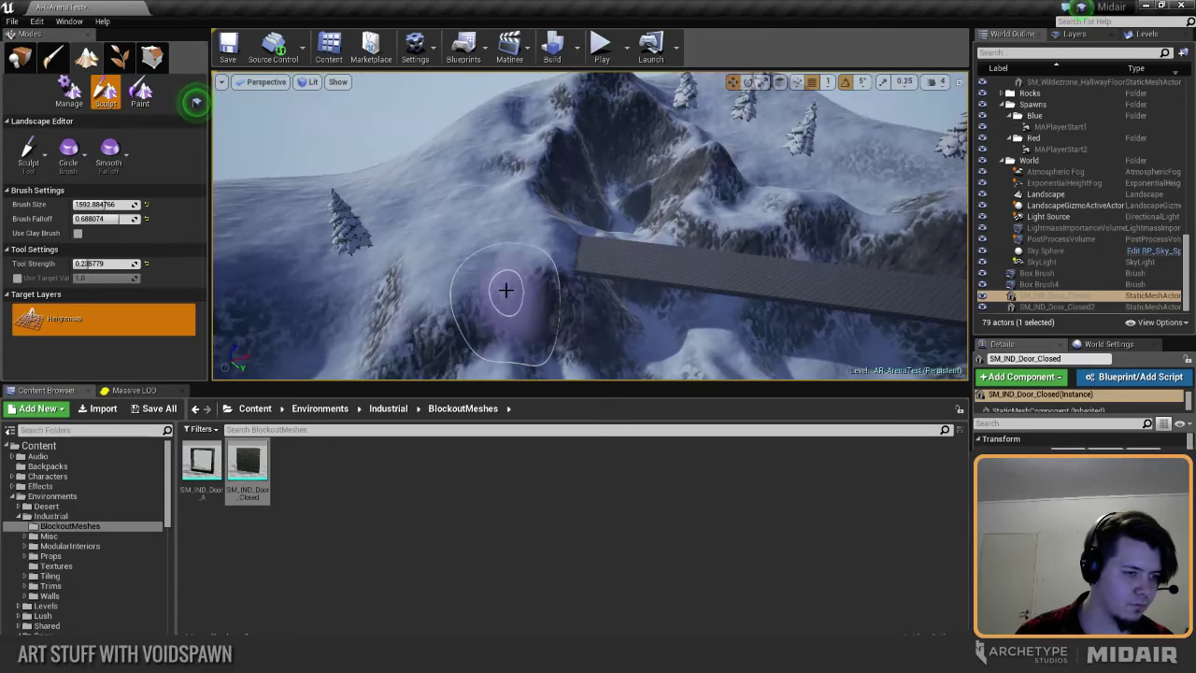
mouse_move(506, 291)
right_down()
mouse_move(529, 305)
mouse_move(458, 286)
mouse_move(278, 278)
right_up()
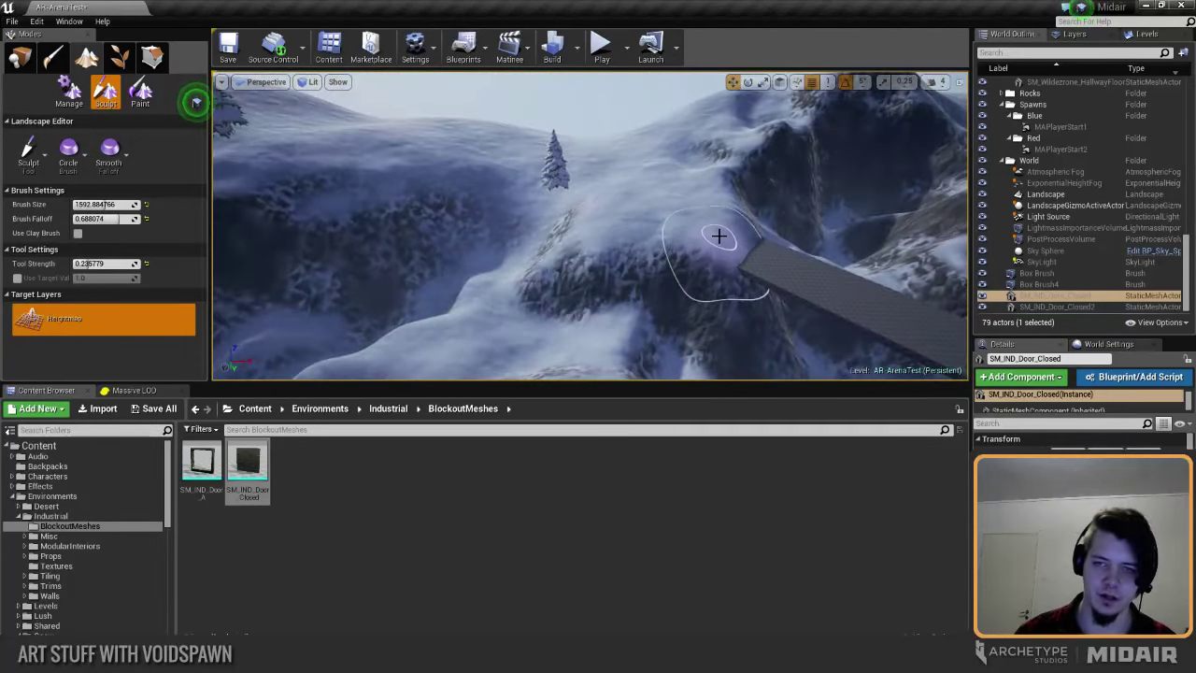
mouse_move(737, 224)
right_down()
mouse_move(752, 232)
mouse_move(721, 266)
right_up()
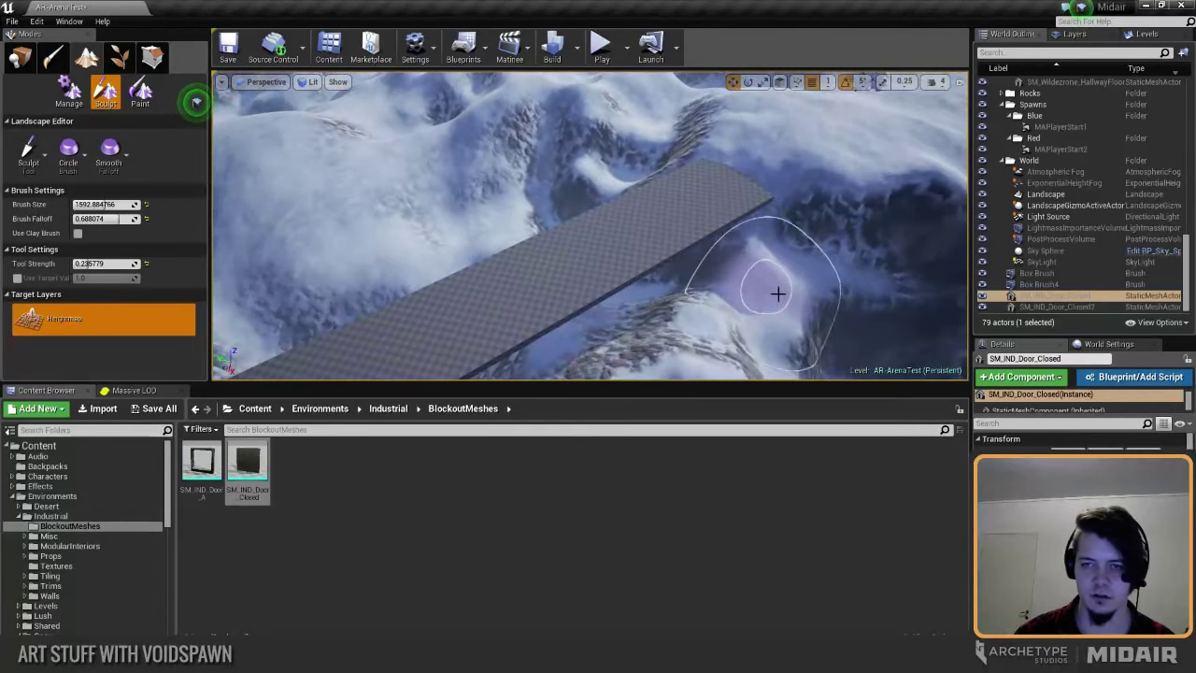
ctrl+click(792, 298)
mouse_move(794, 299)
right_down()
mouse_move(808, 314)
mouse_move(668, 274)
mouse_move(689, 230)
right_up()
ctrl+click(676, 269)
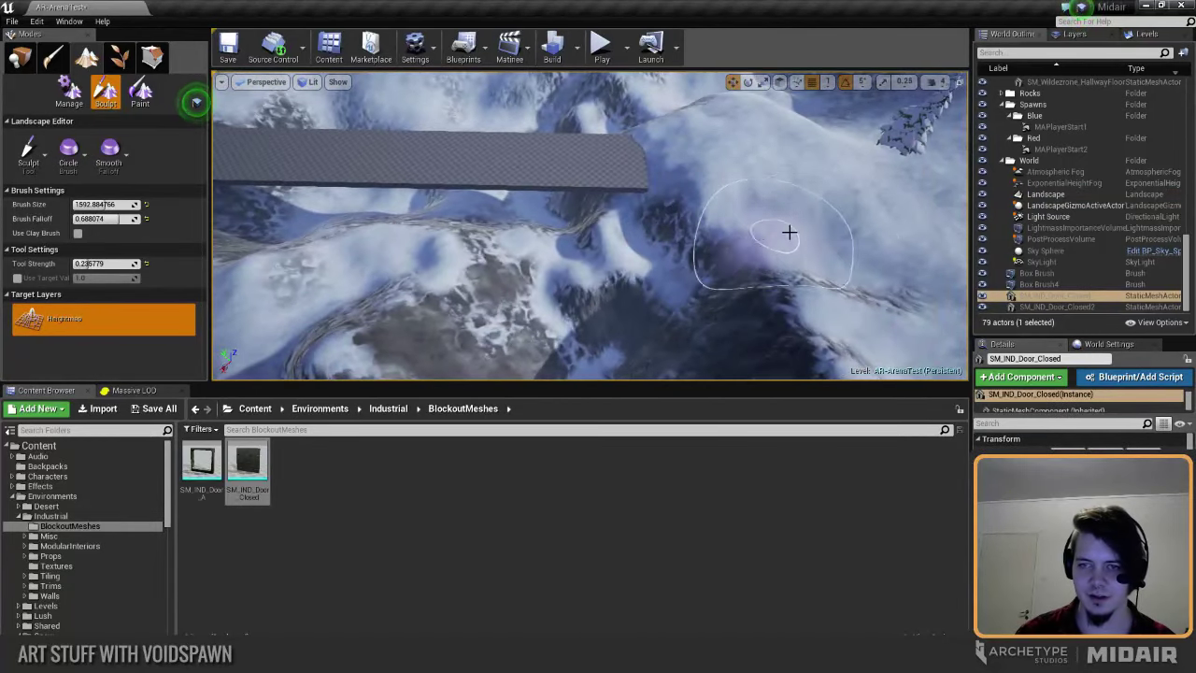
Step: Examine the sculpted terrain around the beam's end, the tall box brush and the hallways from several sides
right_drag(834, 202, 742, 206)
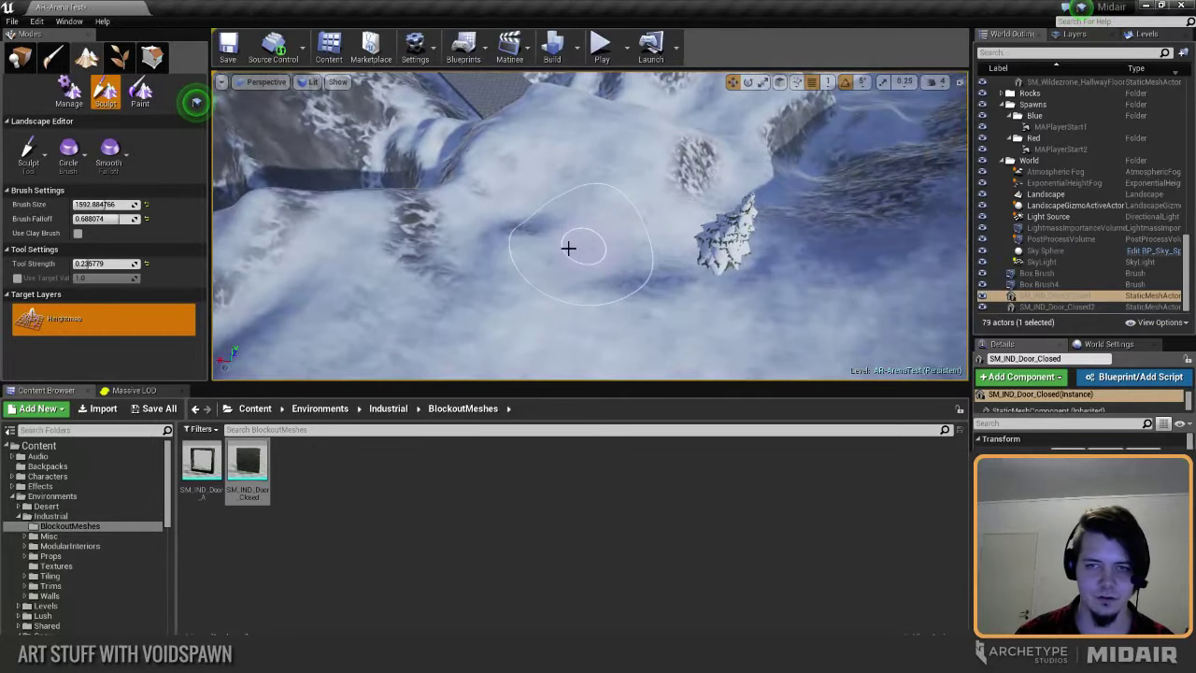
mouse_move(573, 281)
right_down()
mouse_move(564, 314)
mouse_move(535, 307)
mouse_move(574, 307)
right_up()
key(w)
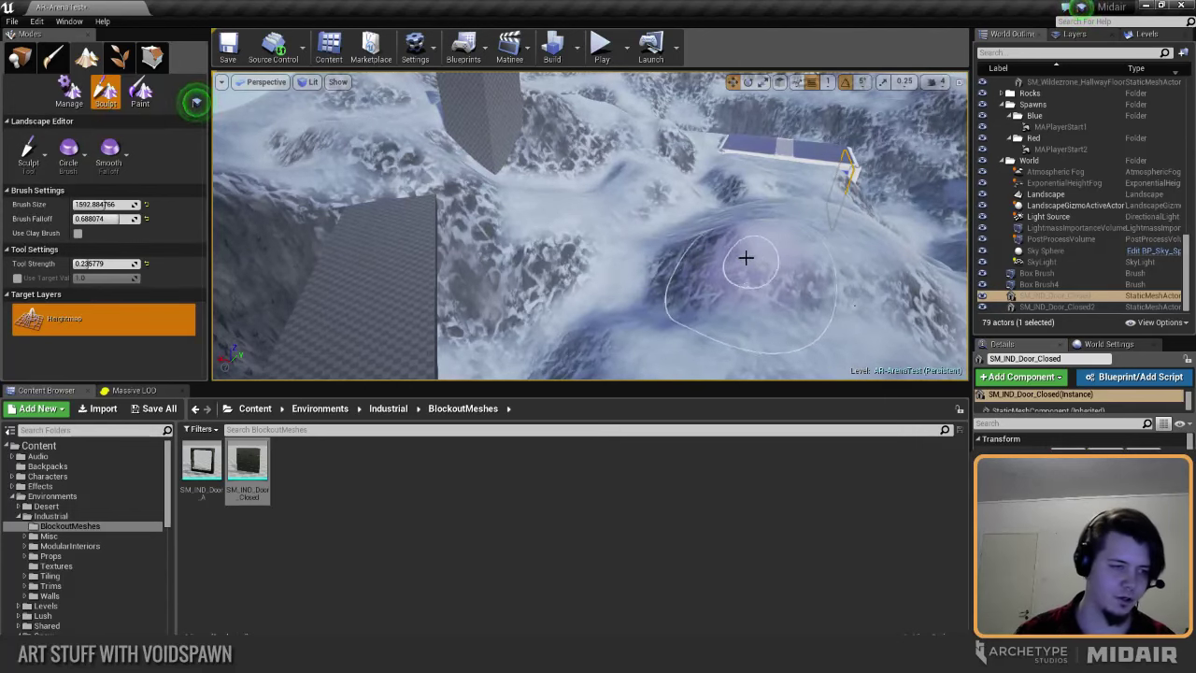
right_drag(720, 248, 635, 246)
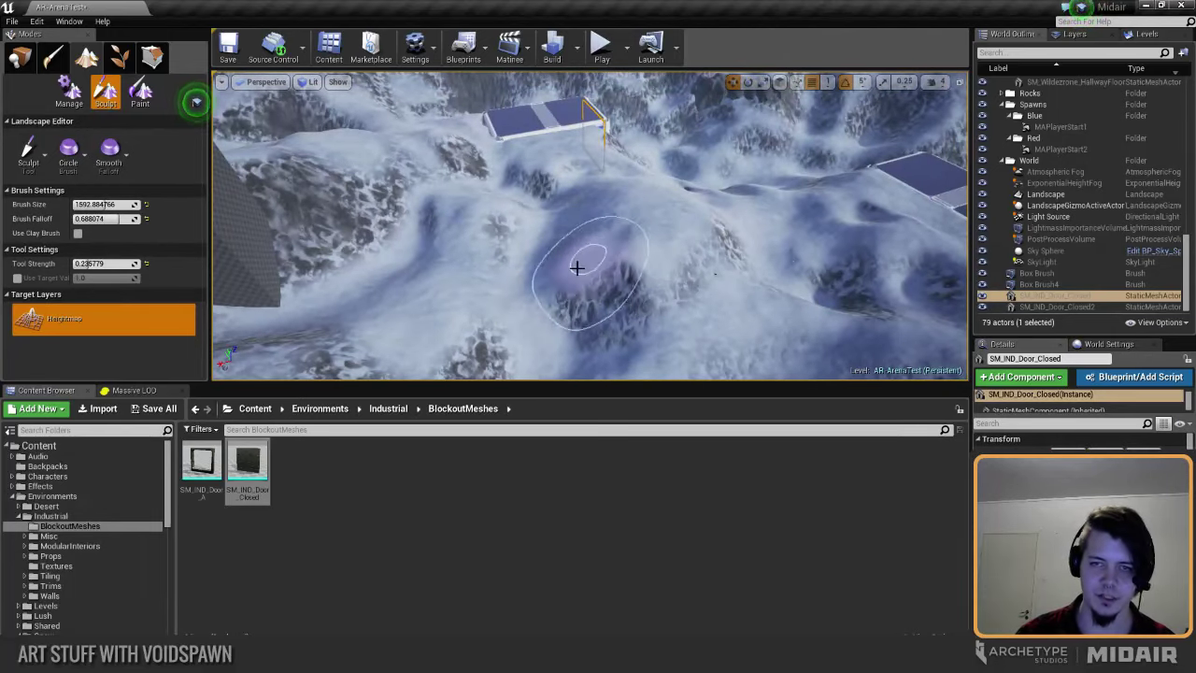
mouse_move(640, 249)
right_down()
mouse_move(636, 275)
mouse_move(591, 237)
mouse_move(603, 182)
right_up()
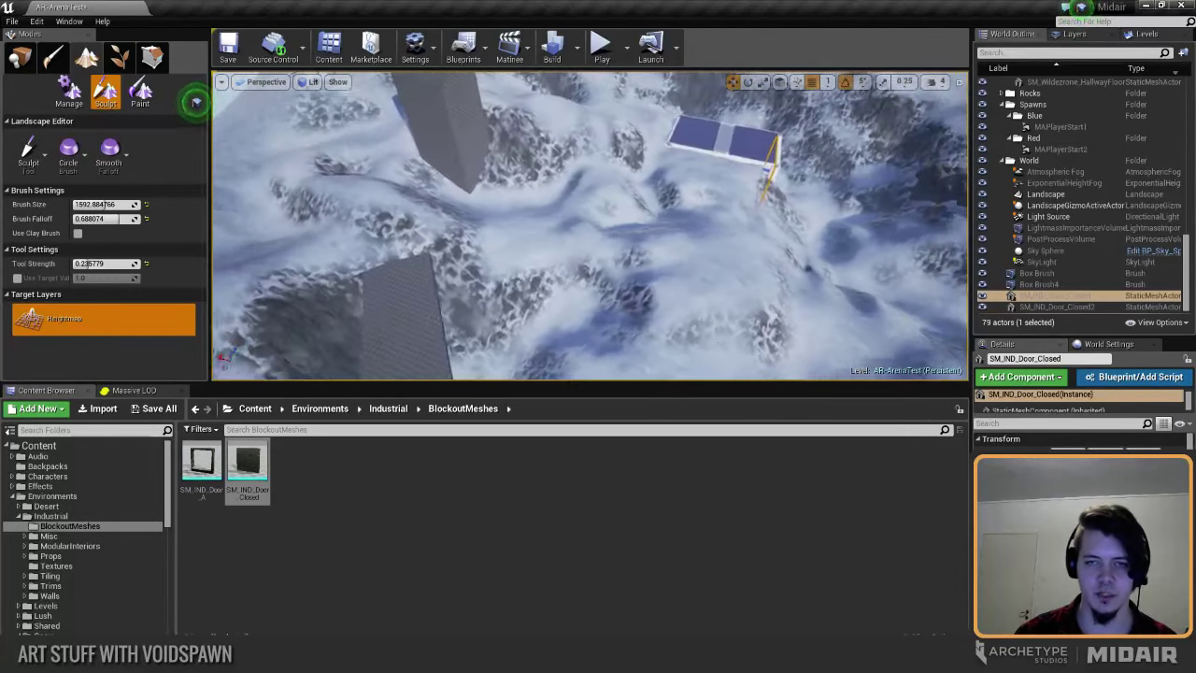
right_drag(545, 247, 554, 261)
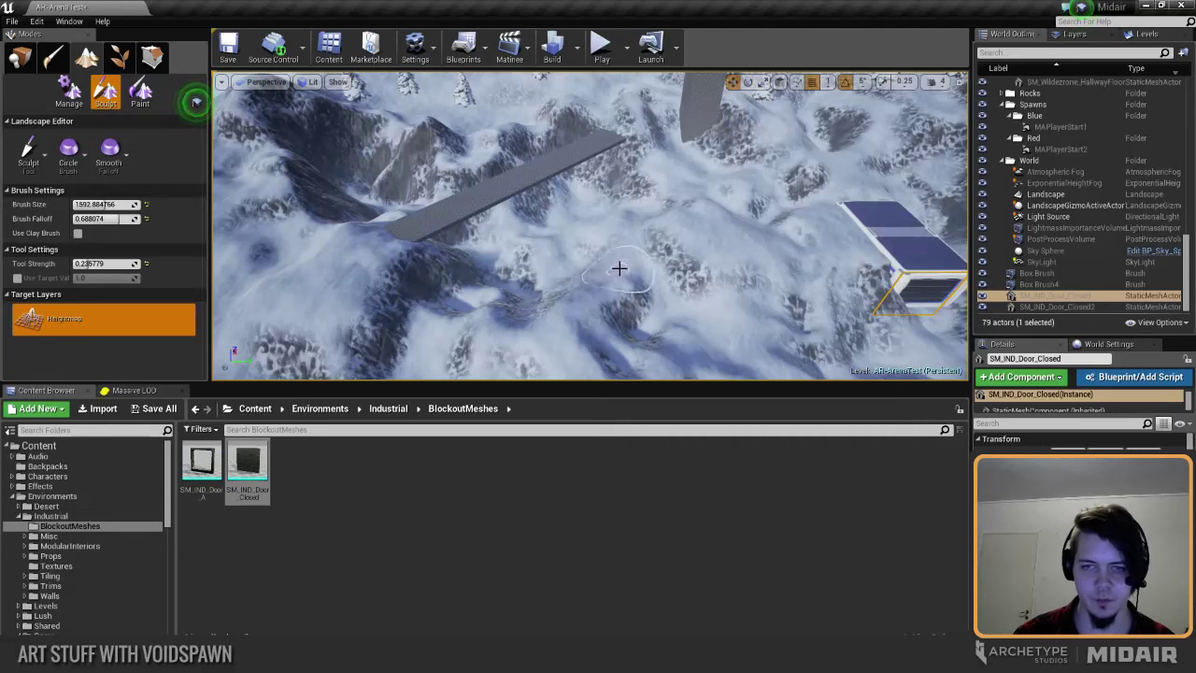
mouse_move(618, 265)
right_down()
mouse_move(672, 289)
mouse_move(684, 268)
mouse_move(653, 266)
mouse_move(671, 254)
mouse_move(653, 285)
mouse_move(637, 269)
right_up()
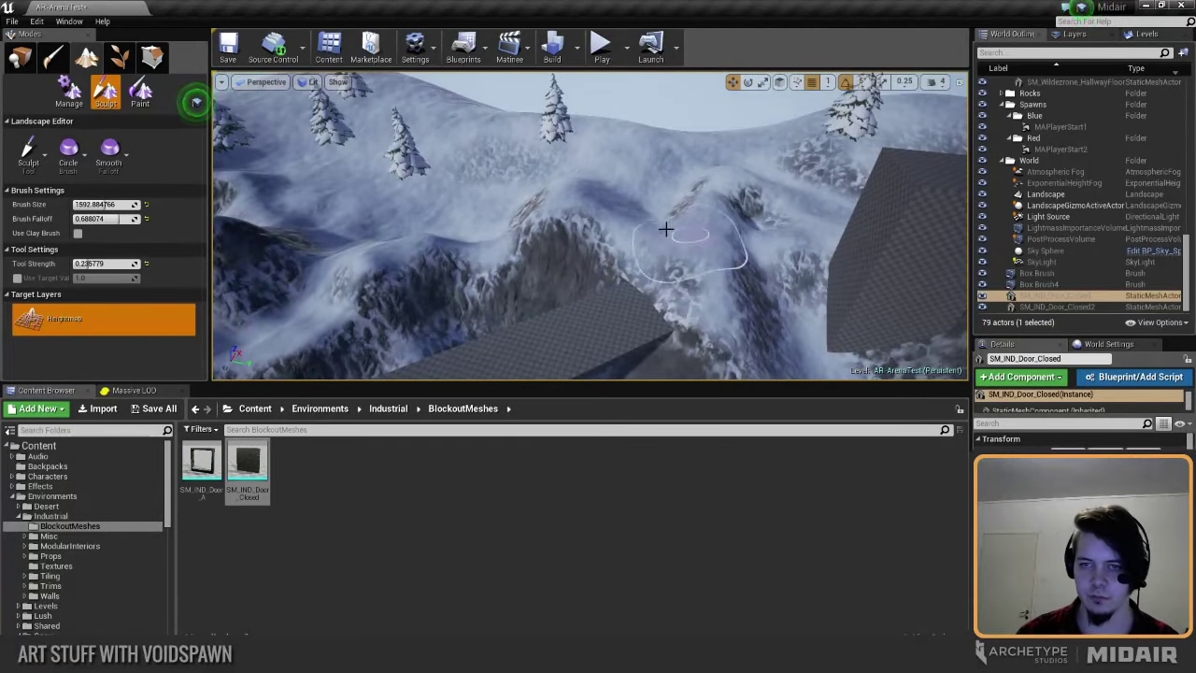
right_drag(651, 208, 657, 244)
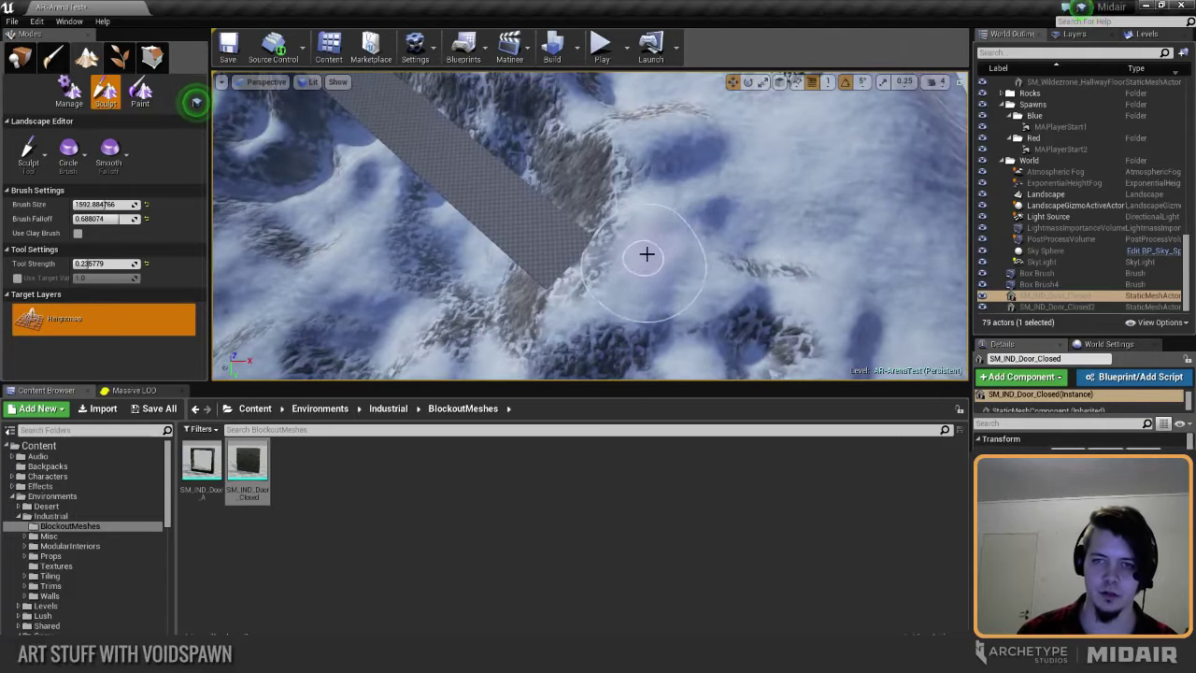
right_drag(700, 213, 678, 198)
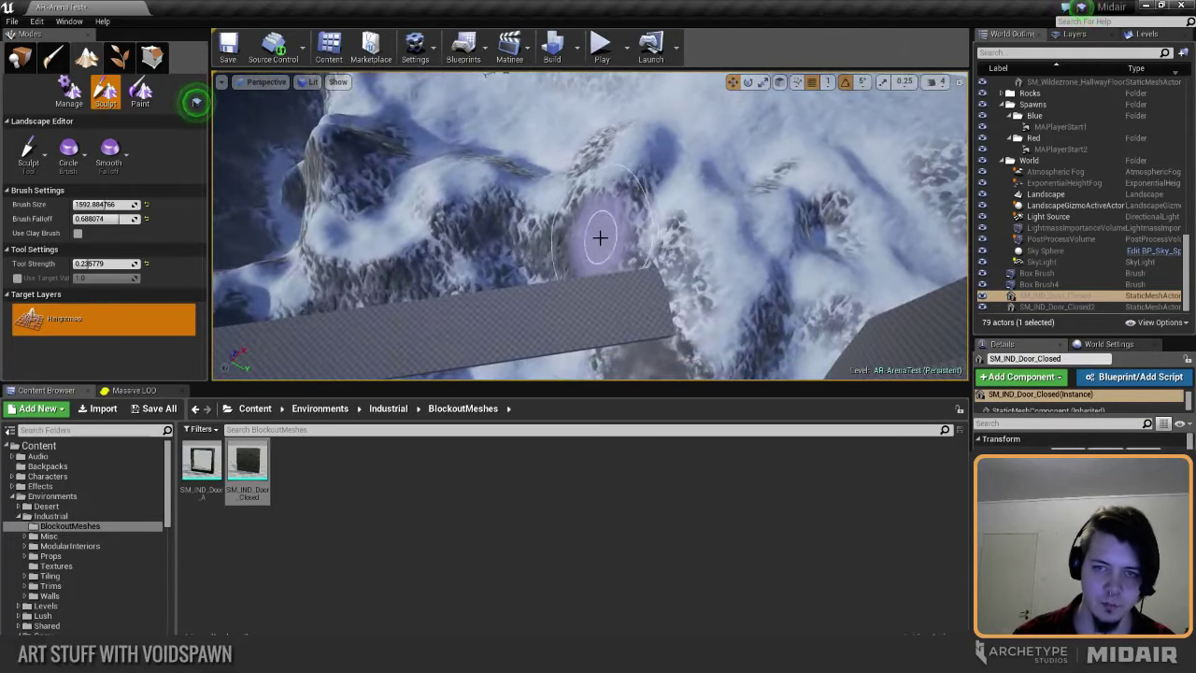
right_drag(574, 203, 590, 216)
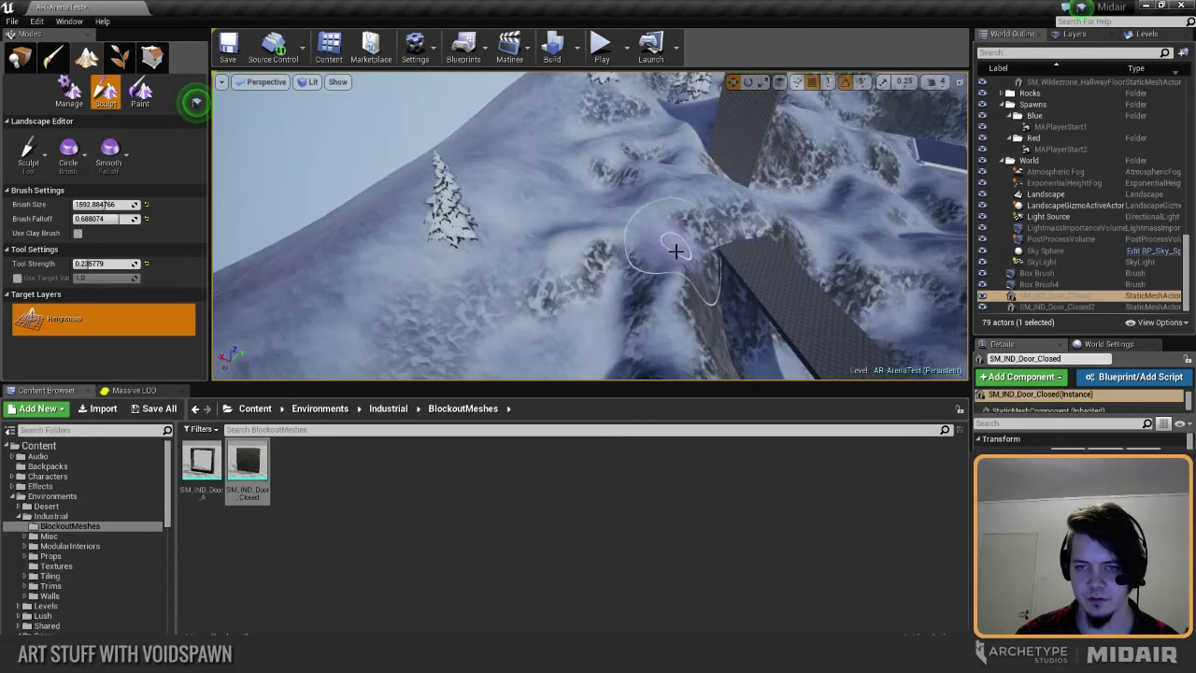
Step: Leave landscape sculpting for Place mode and inspect how the beam, tall box brush and hallways sit in the terrain
mouse_move(688, 276)
right_down()
mouse_move(643, 298)
mouse_move(593, 273)
mouse_move(589, 249)
right_up()
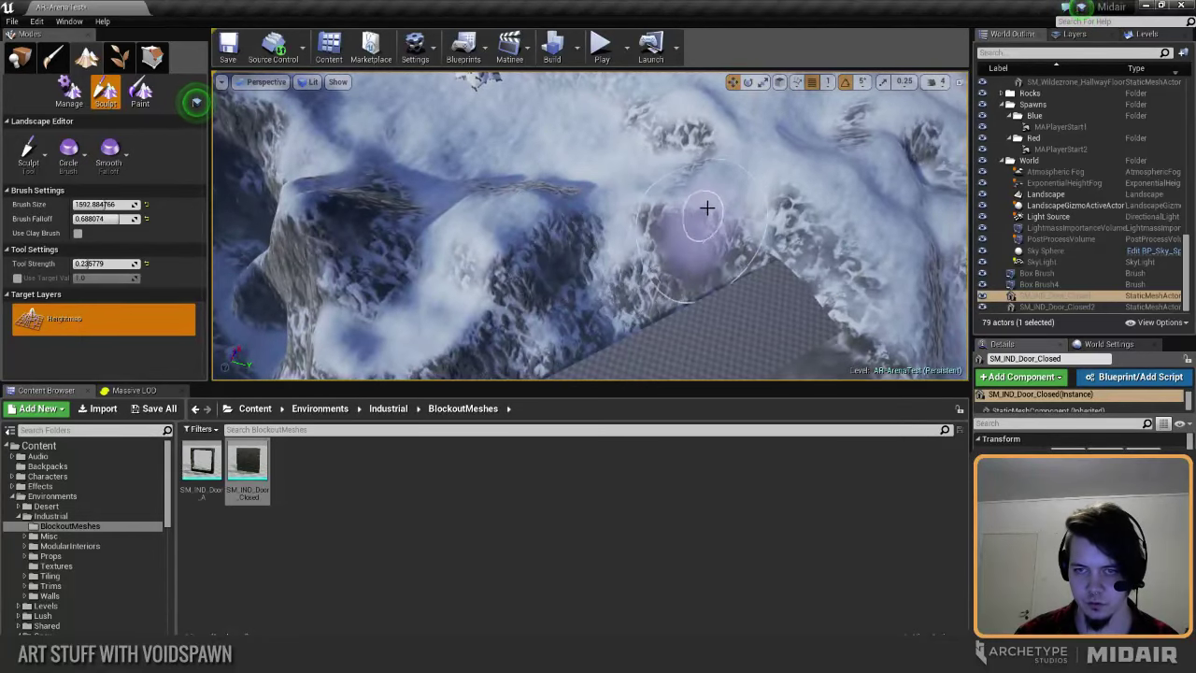
right_drag(707, 208, 678, 235)
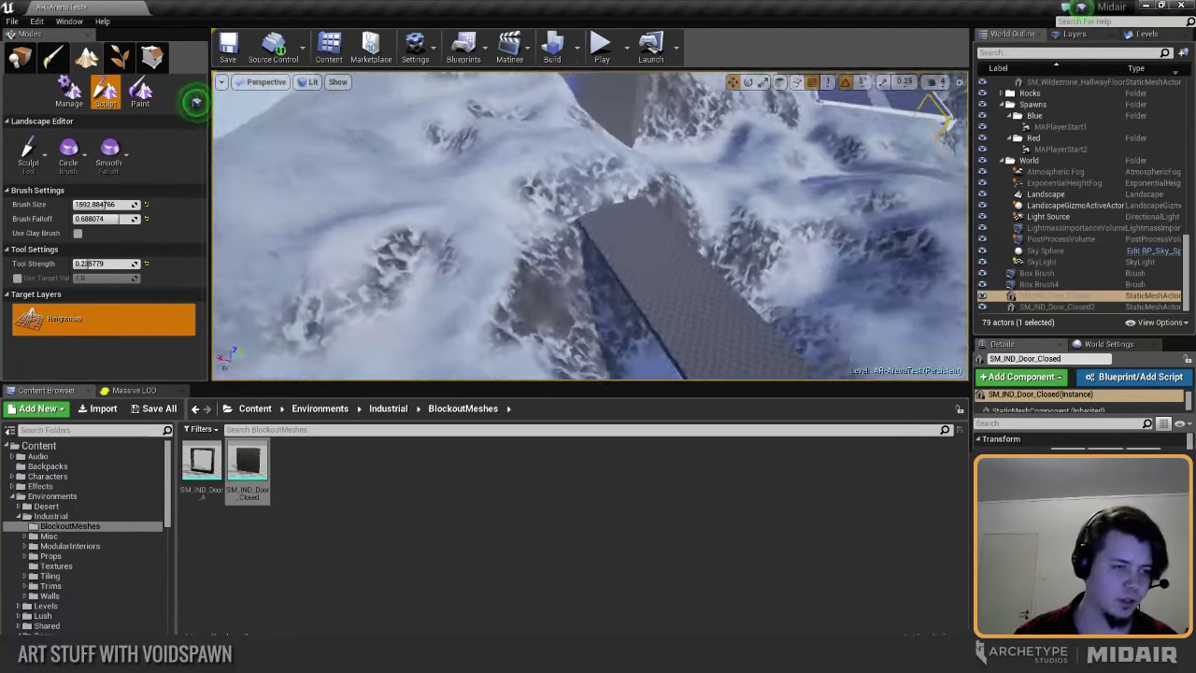
right_drag(682, 297, 710, 313)
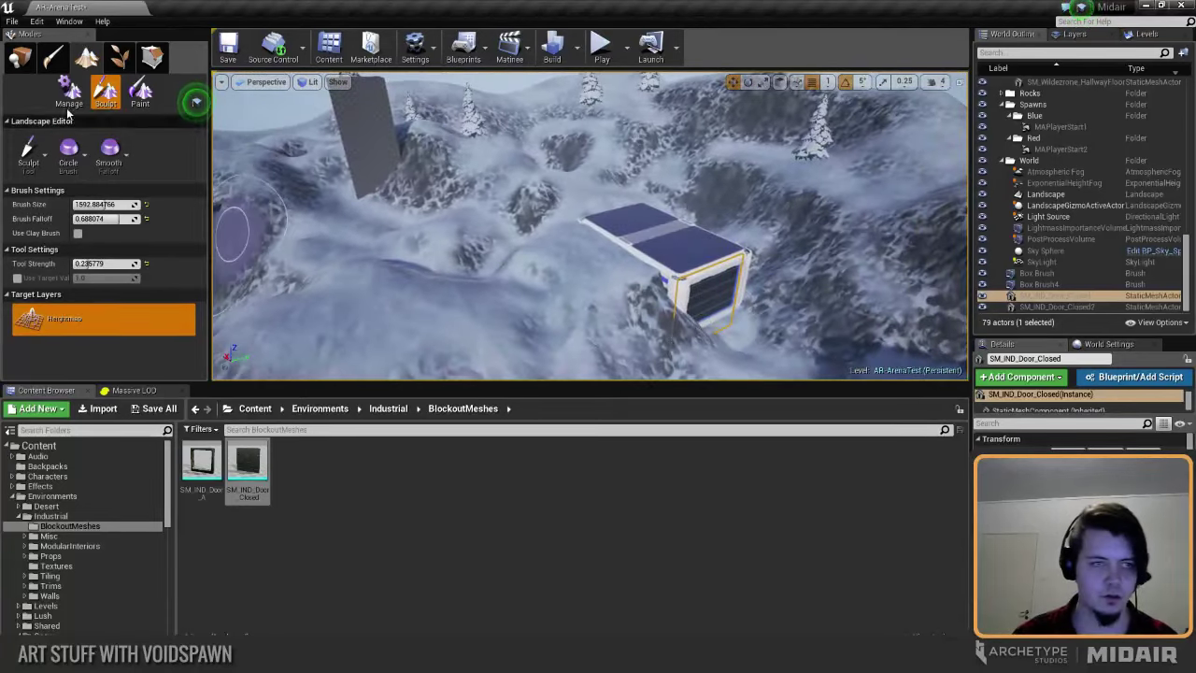
click(20, 58)
right_drag(468, 253, 467, 252)
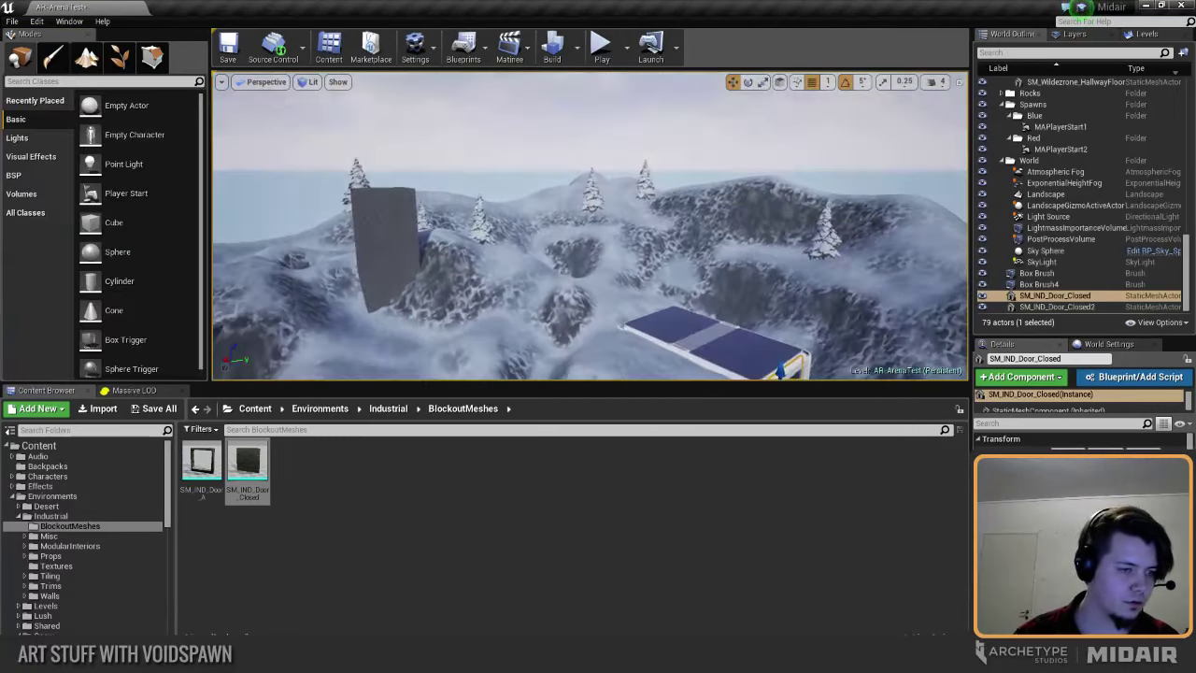
right_drag(589, 225, 589, 224)
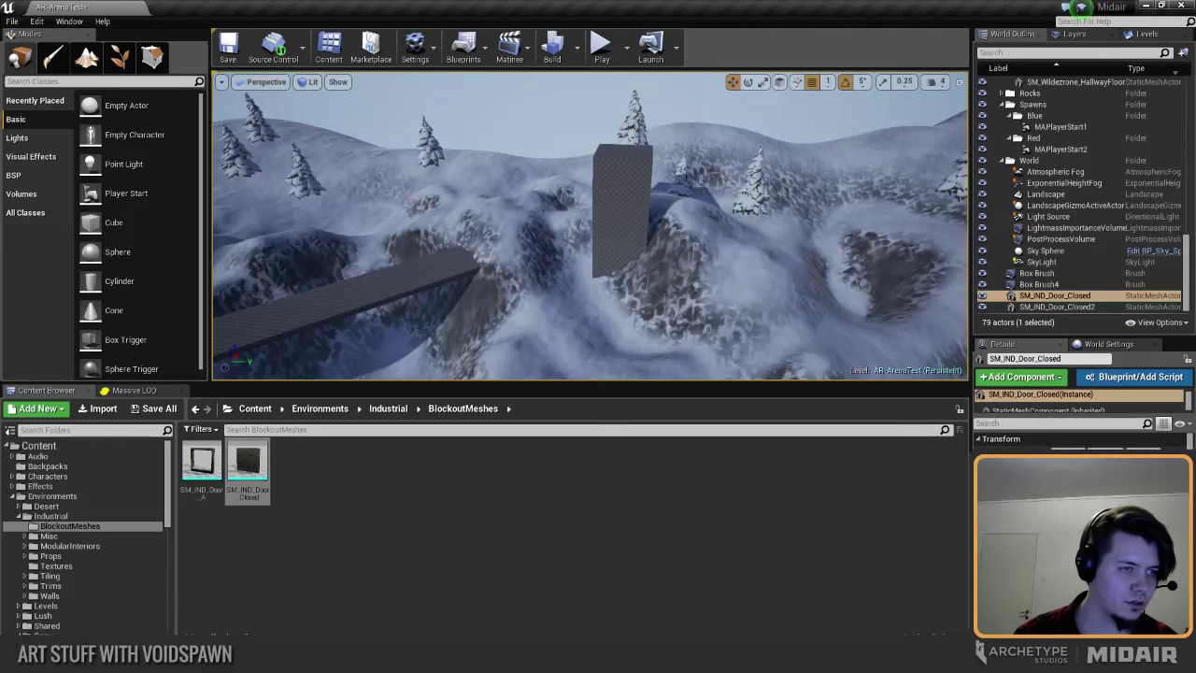
right_drag(387, 274, 446, 274)
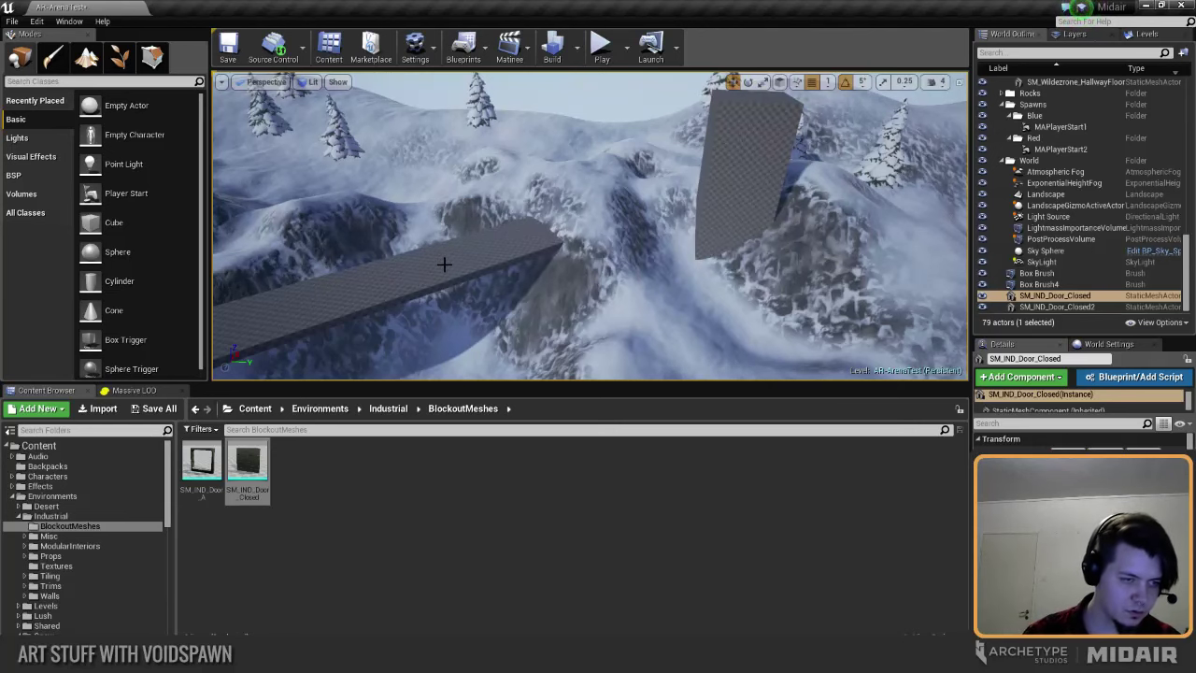
right_drag(443, 265, 439, 264)
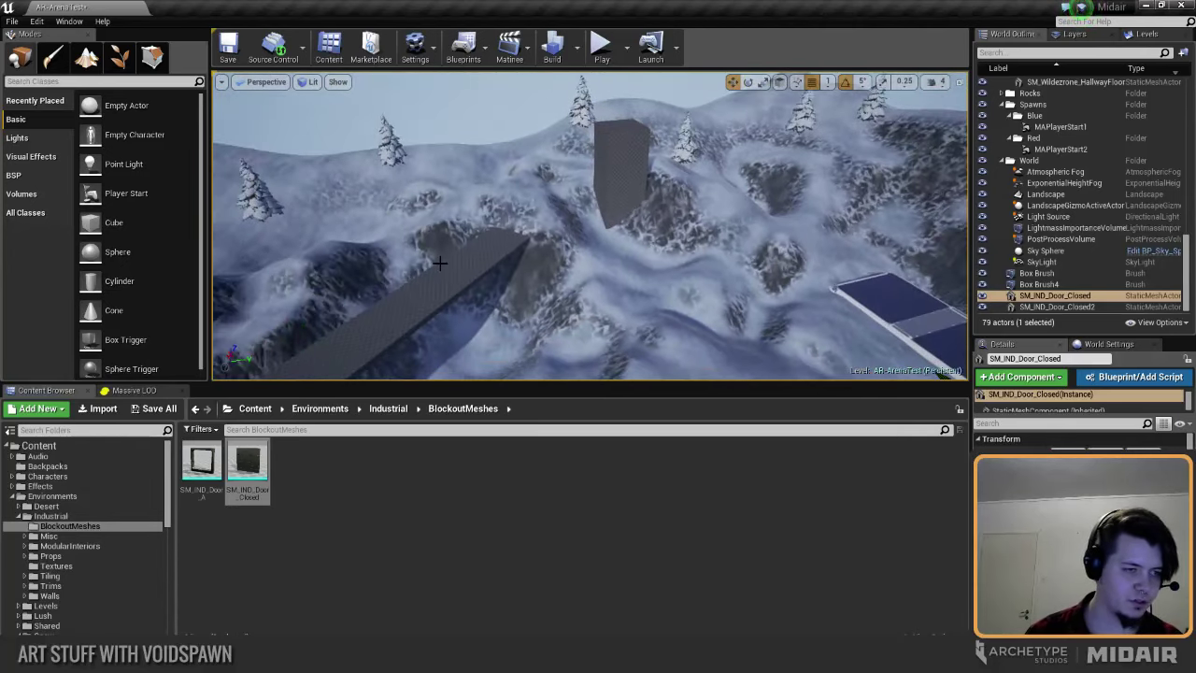
Step: Start a full-screen play test and traverse the snowy ridges past the long beam and the tall box brush
key(F11)
key(alt+p)
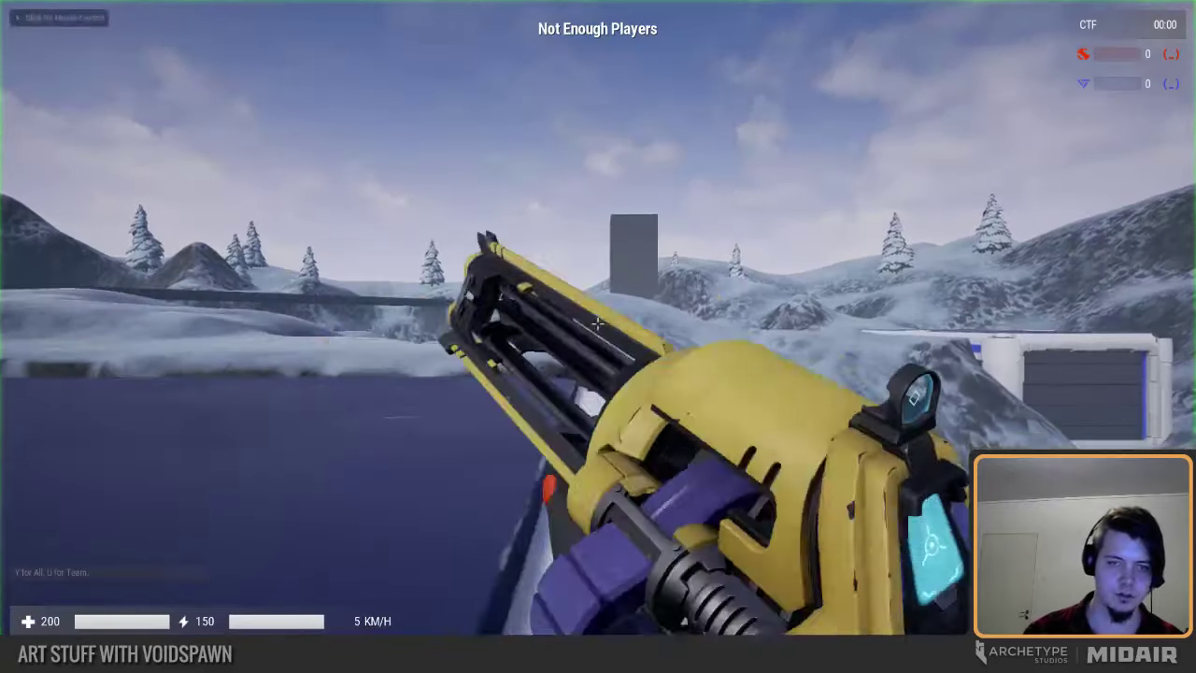
key(w)
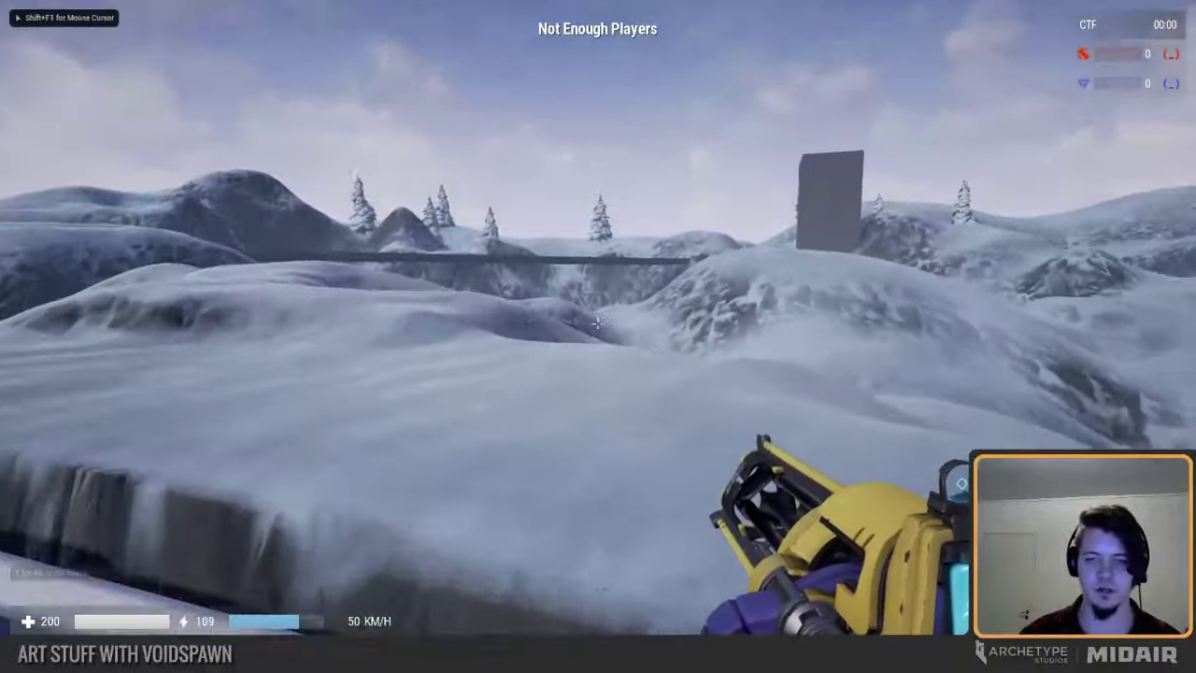
key(w)
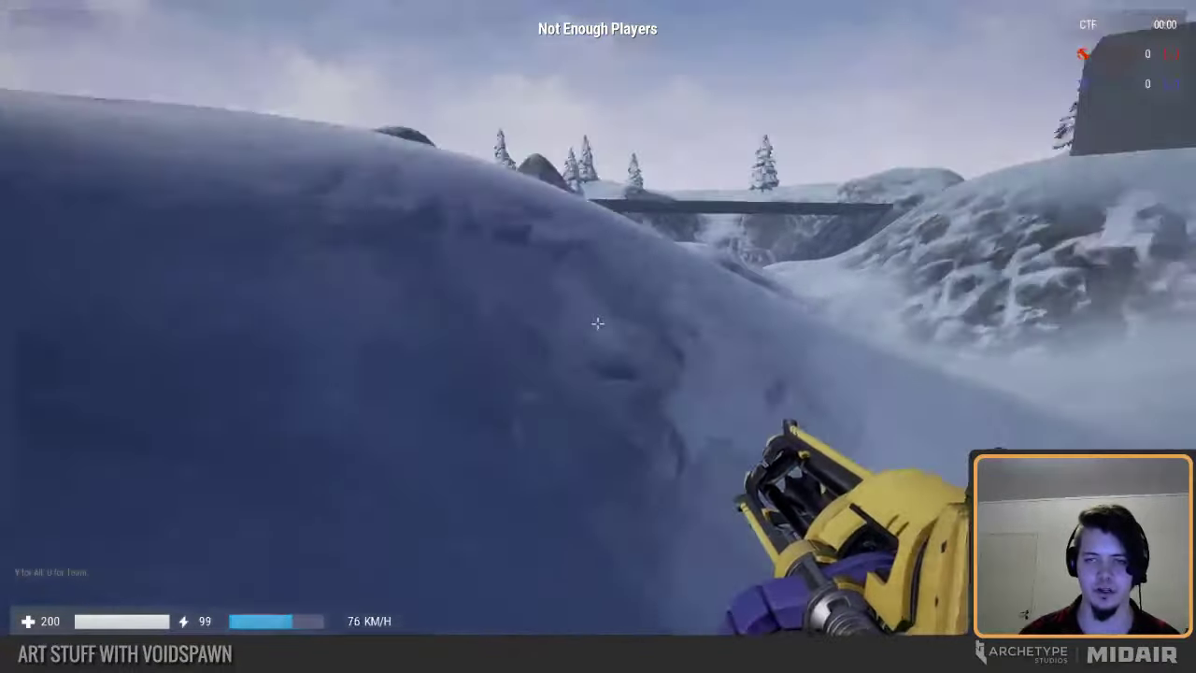
key(w)
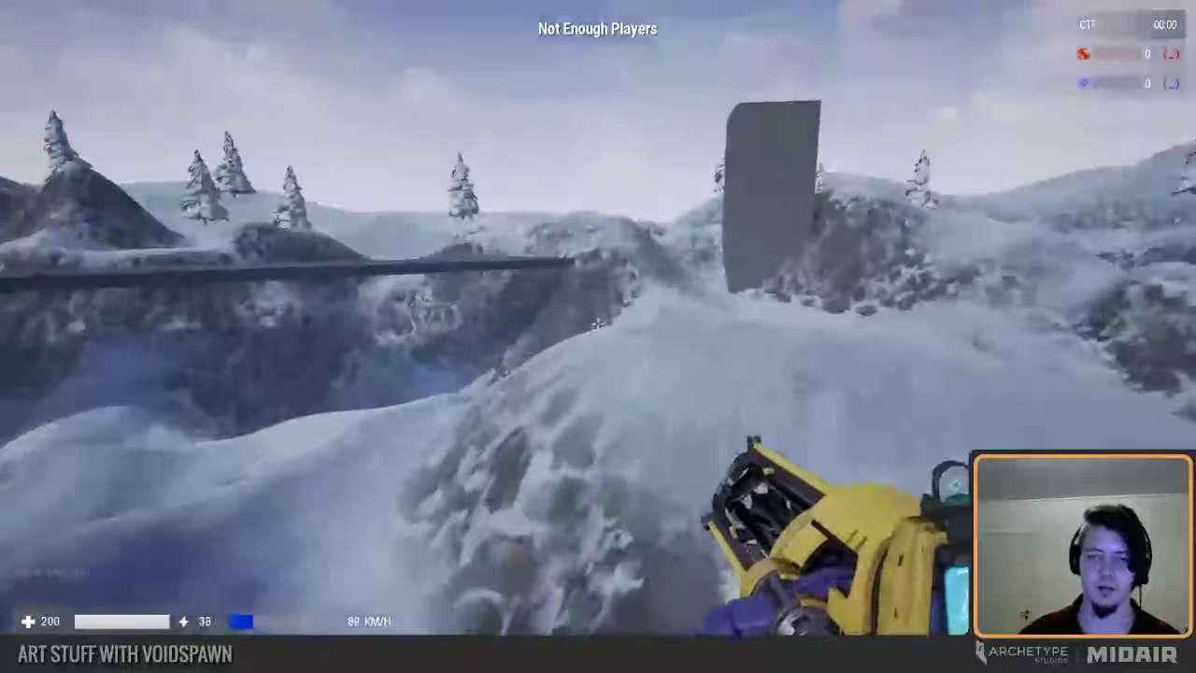
key(w)
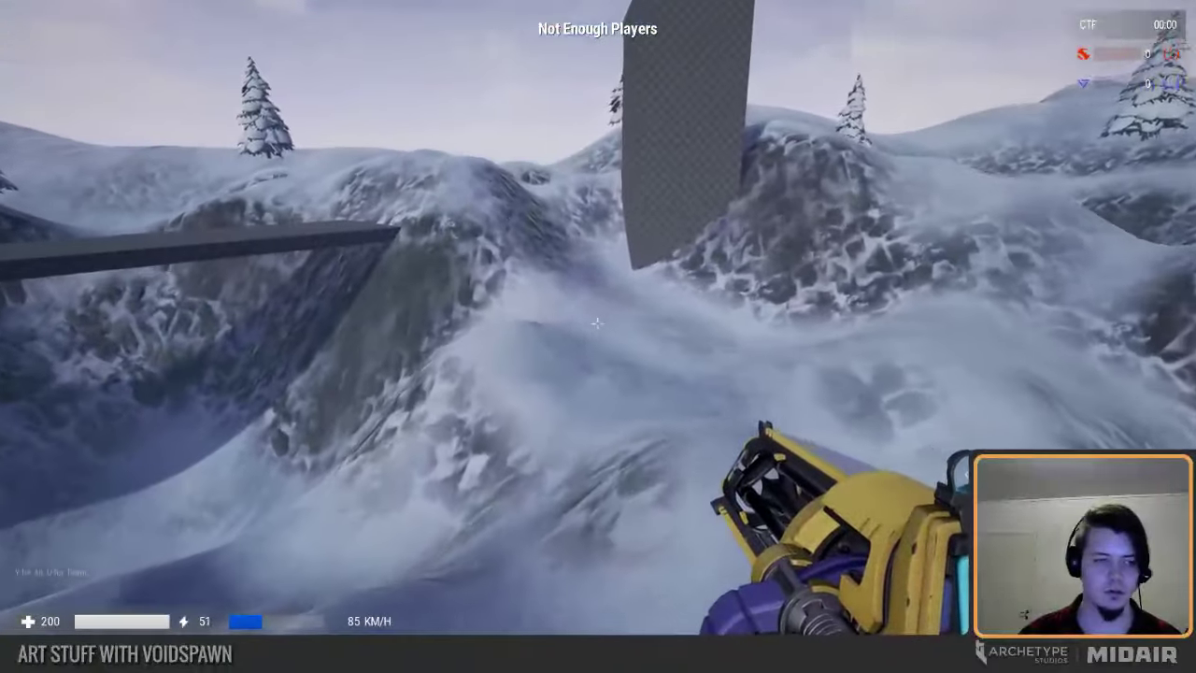
key(w)
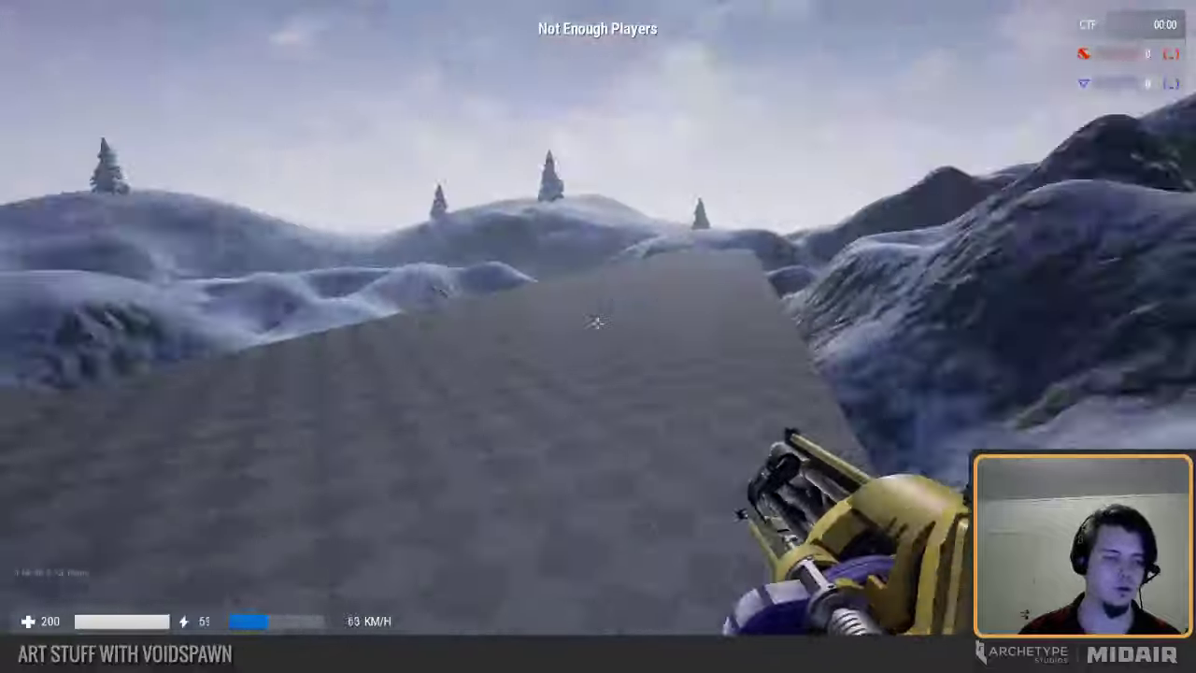
key(w)
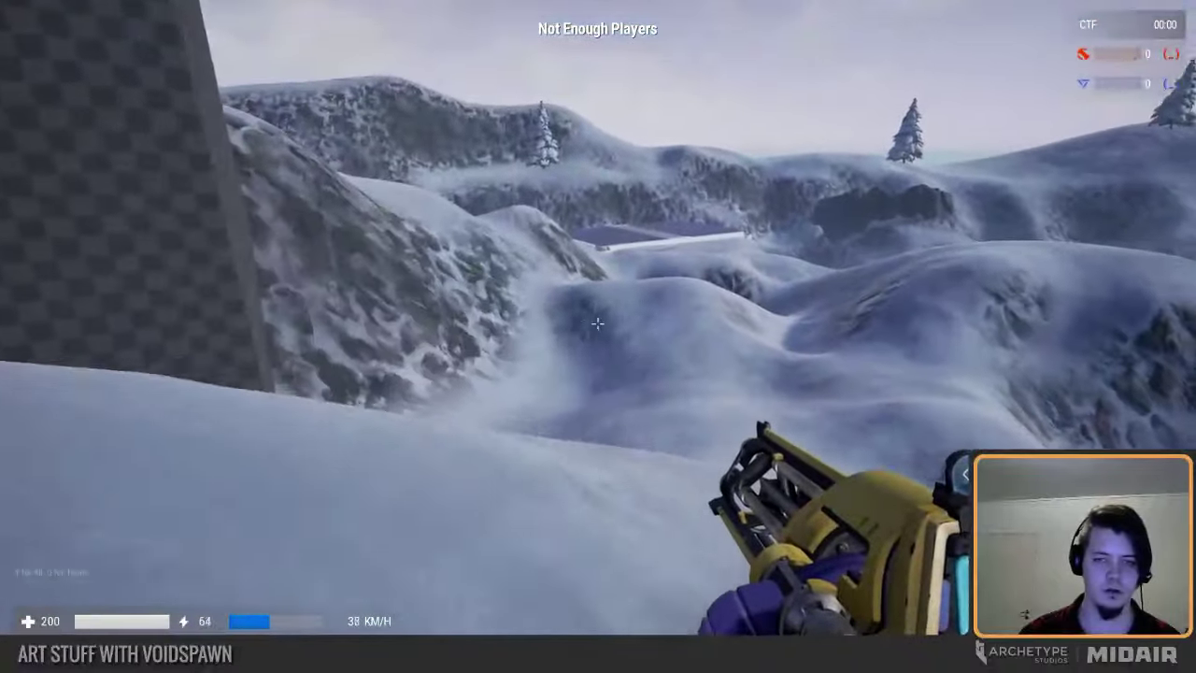
key(w)
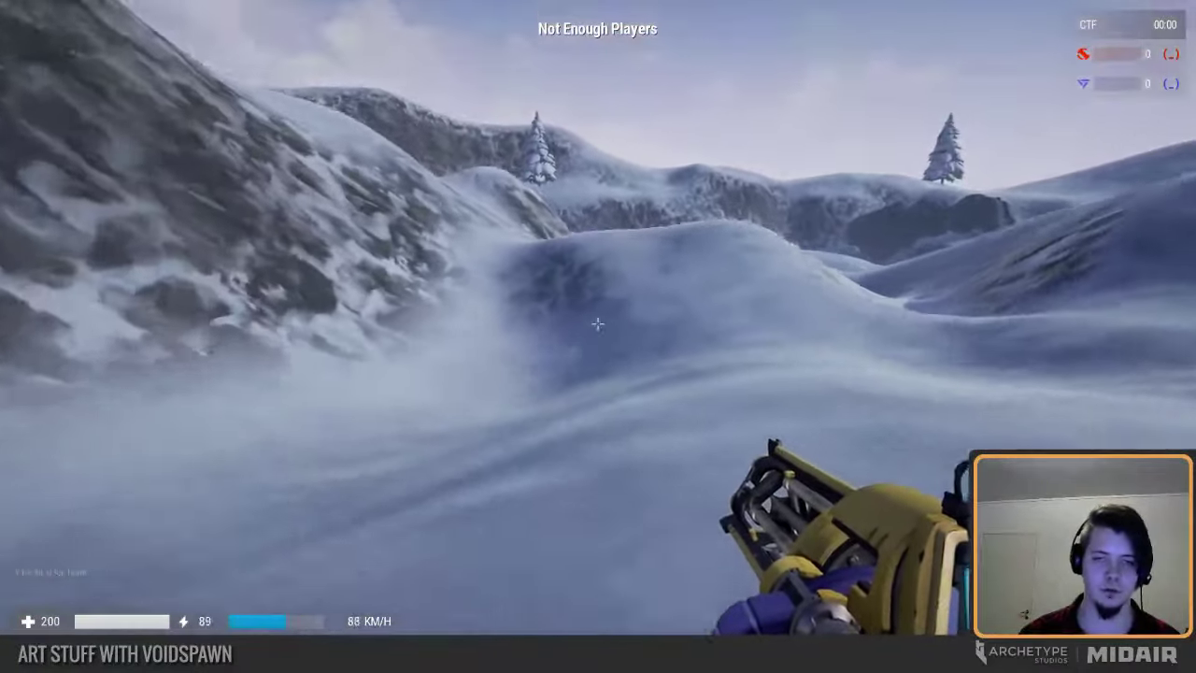
Step: Test movement across the hallway roofs, steep slopes and box brush top, and end the play session
key(w)
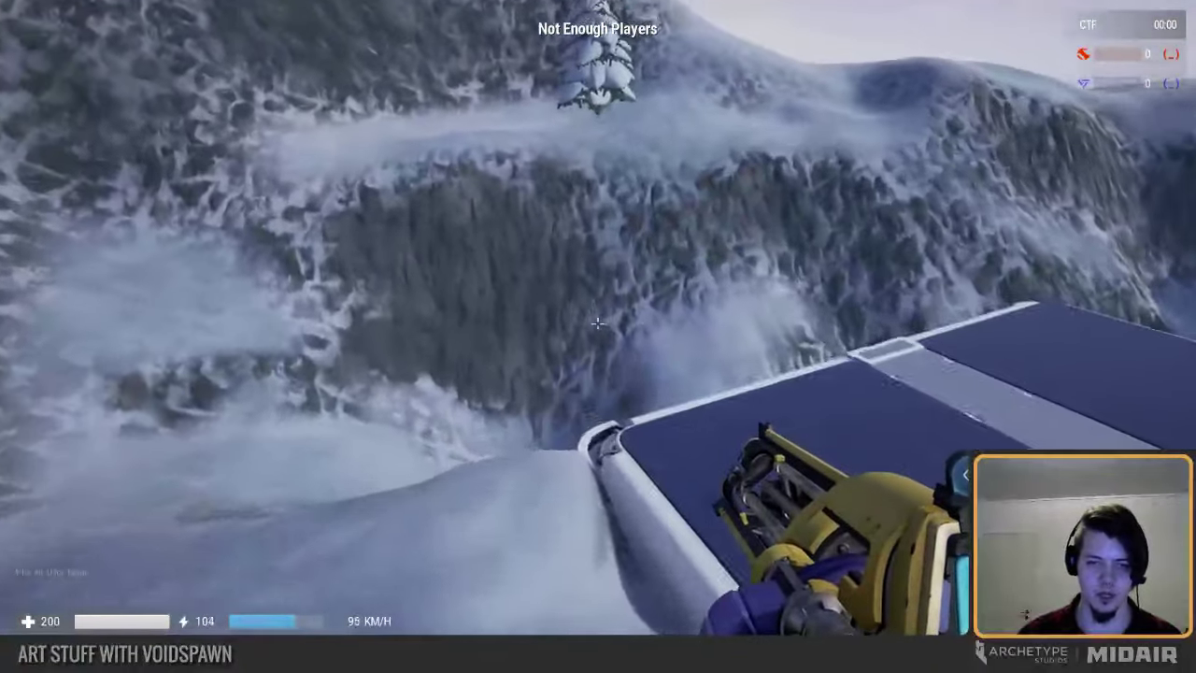
key(w)
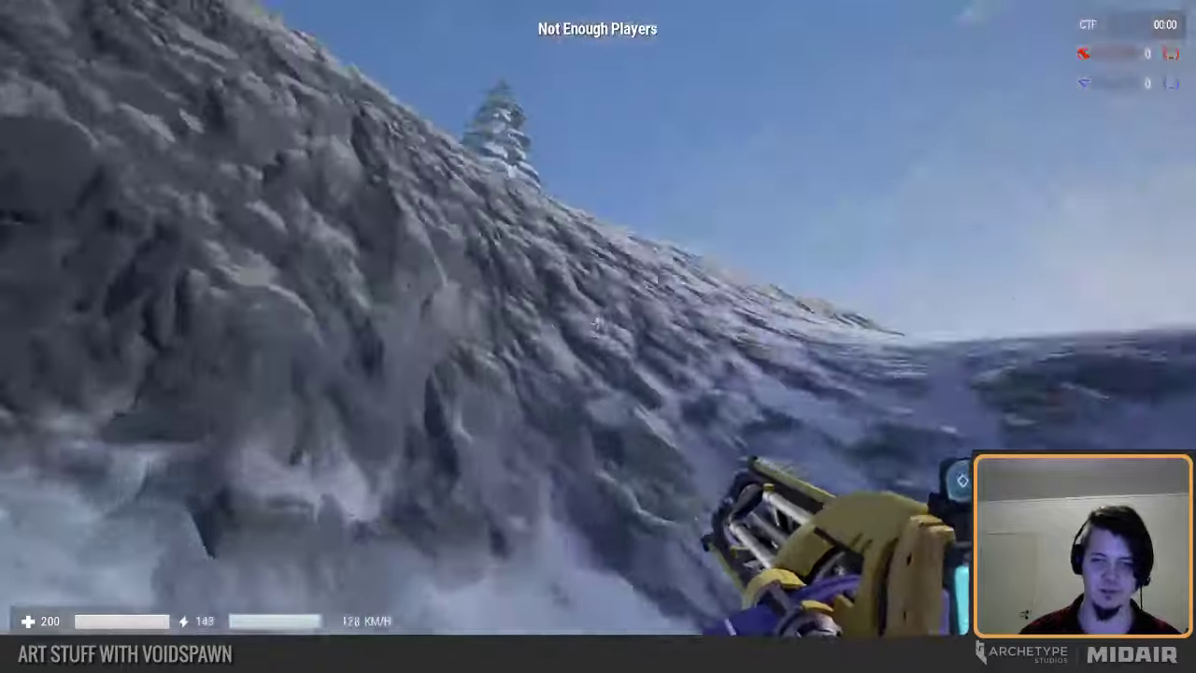
key(w)
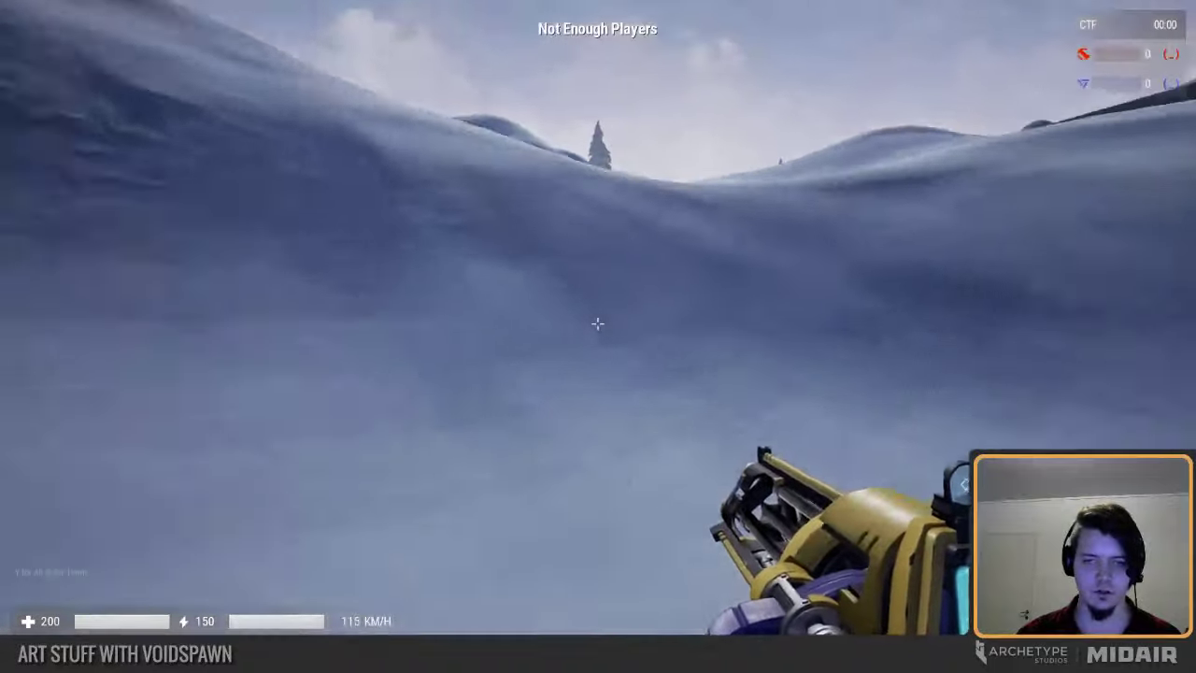
right_click(598, 323)
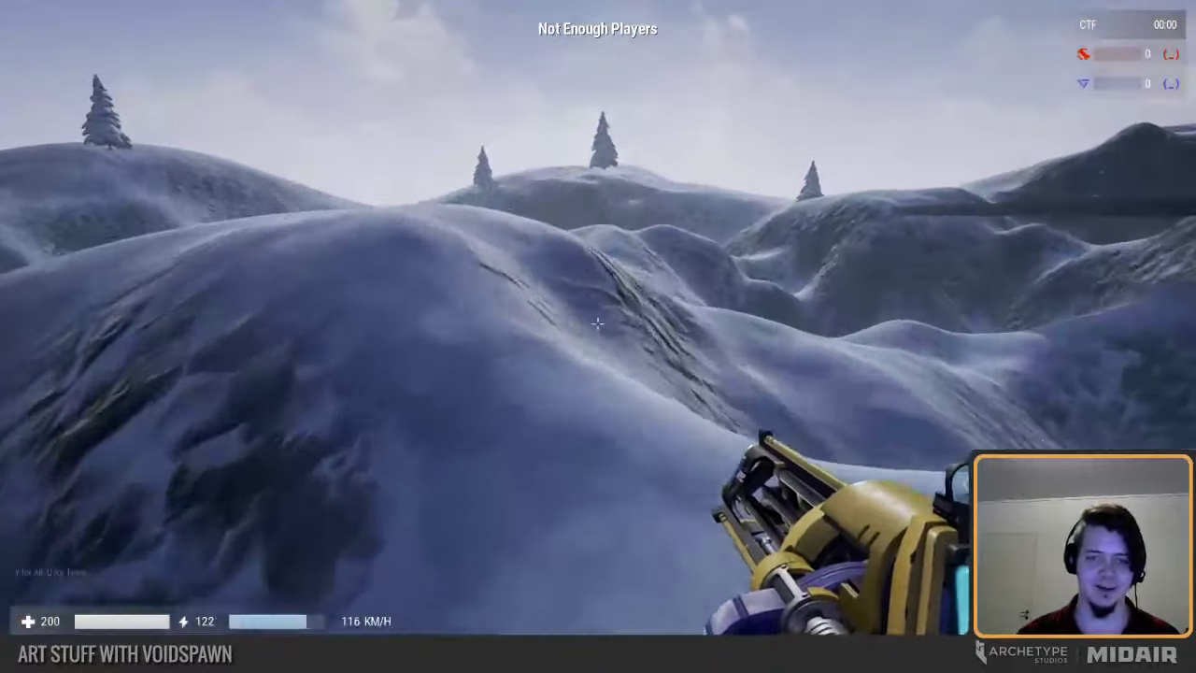
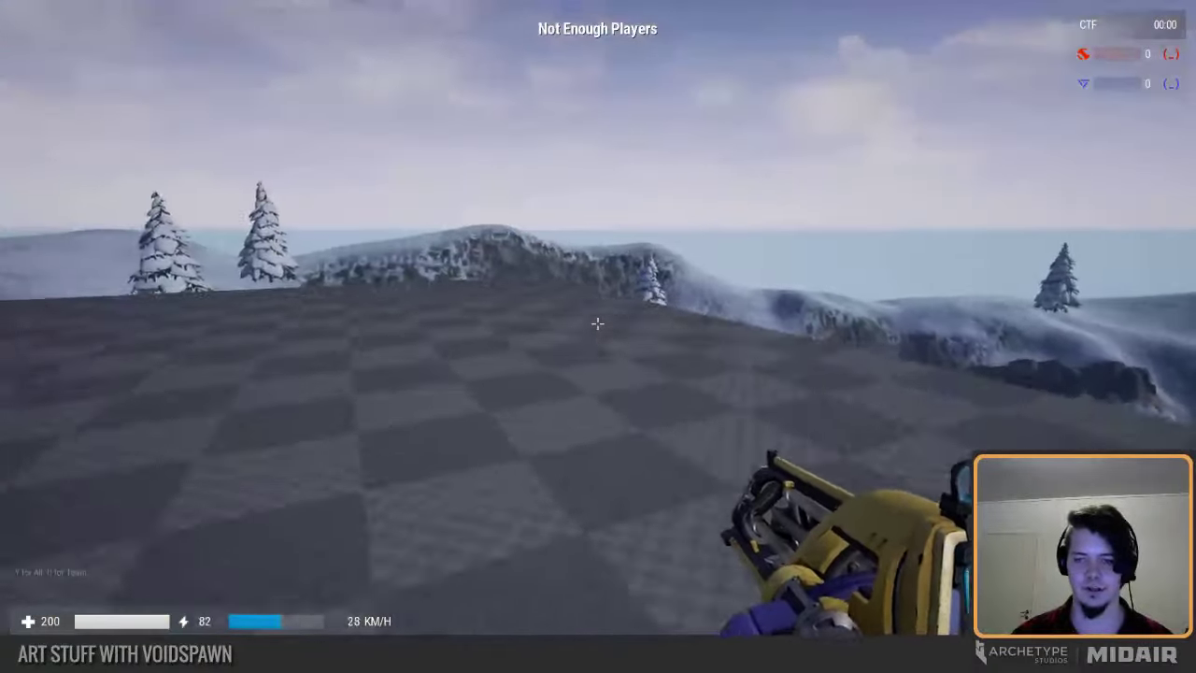
key(w)
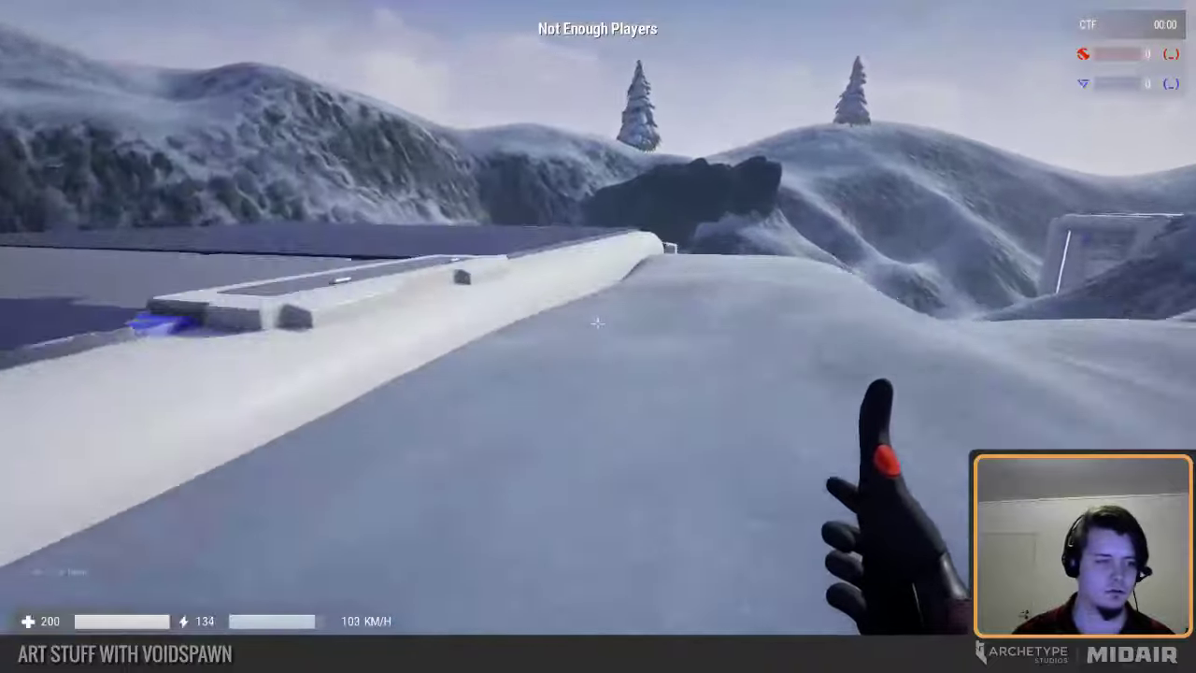
right_click(598, 324)
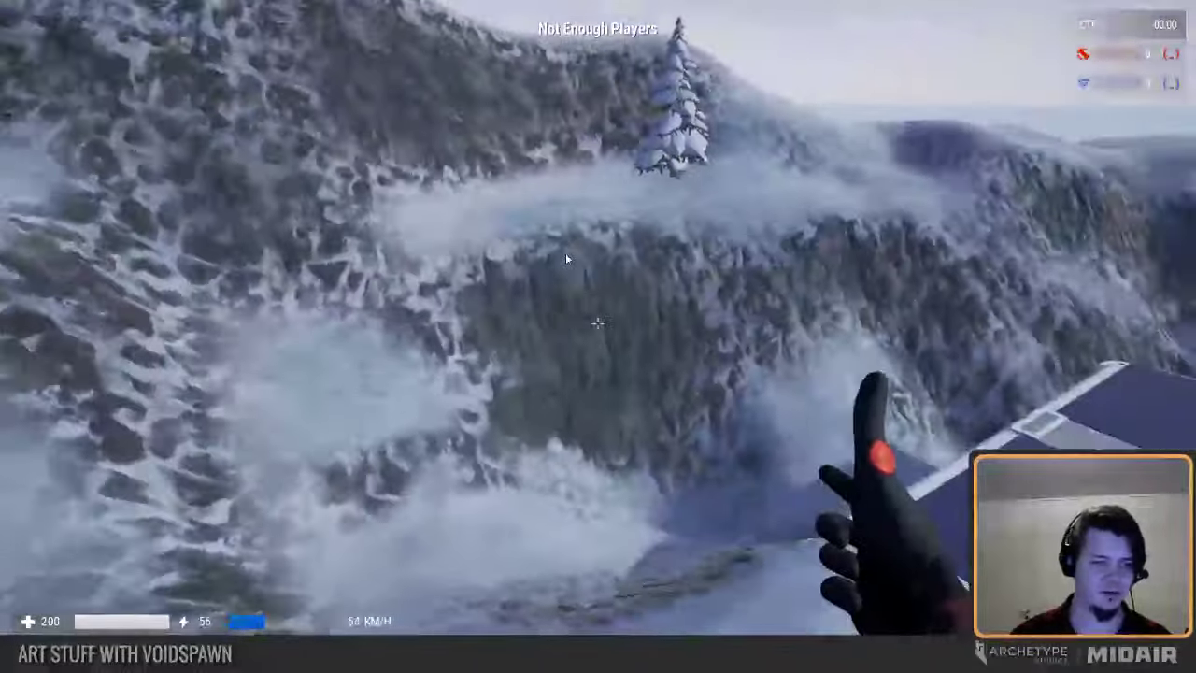
key(Escape)
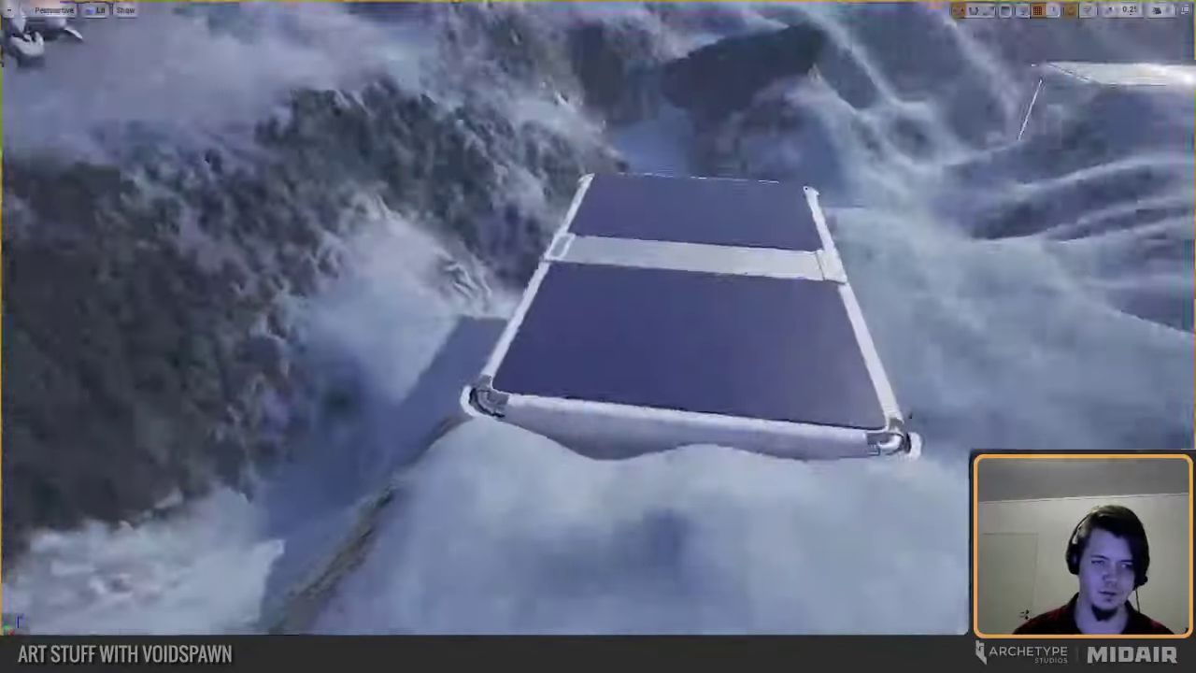
Step: Examine both hallways from above, restore the viewport from full screen and inspect the tall box brush from several sides
key(s)
mouse_move(502, 248)
right_down()
mouse_move(524, 215)
mouse_move(560, 201)
mouse_move(561, 249)
mouse_move(608, 248)
mouse_move(506, 260)
right_up()
right_drag(442, 377, 442, 377)
right_drag(519, 343, 471, 334)
right_drag(672, 171, 672, 171)
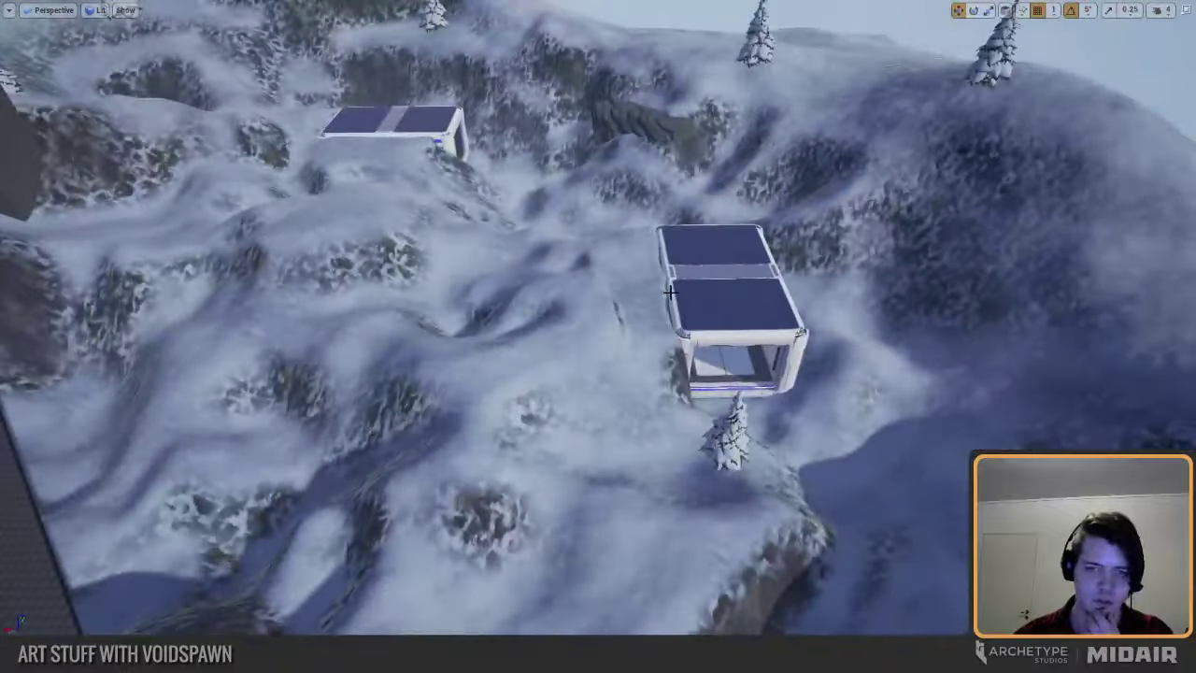
right_drag(658, 278, 657, 278)
key(F11)
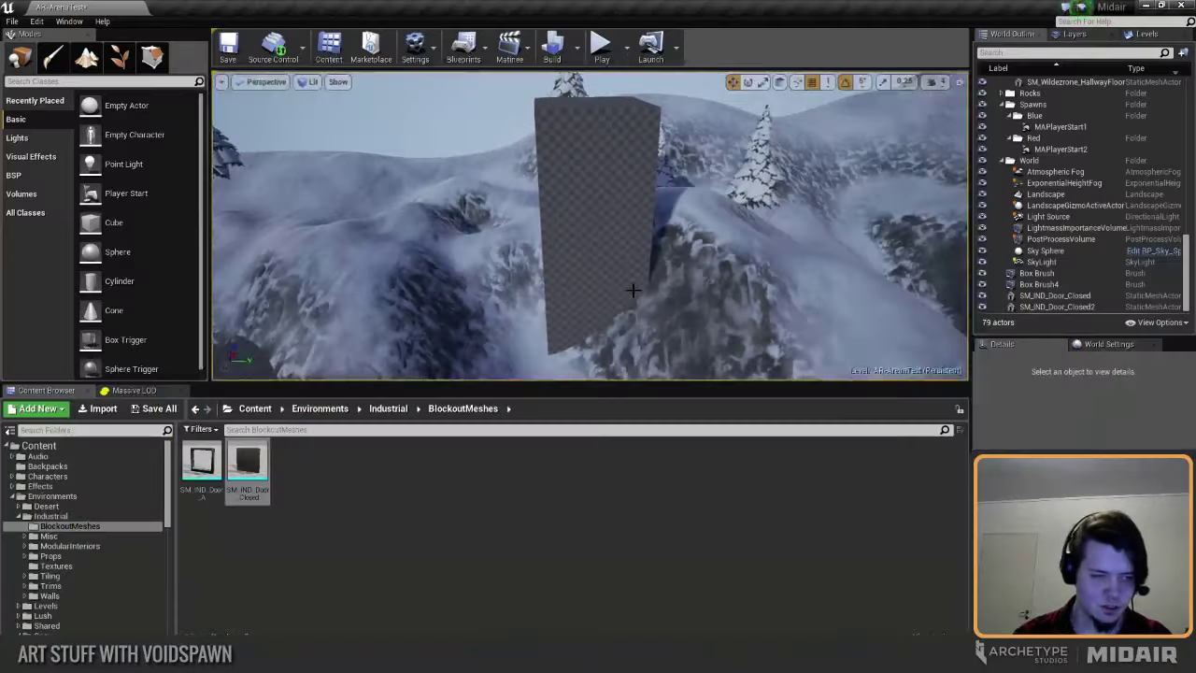
click(606, 227)
right_drag(606, 227, 598, 232)
key(Escape)
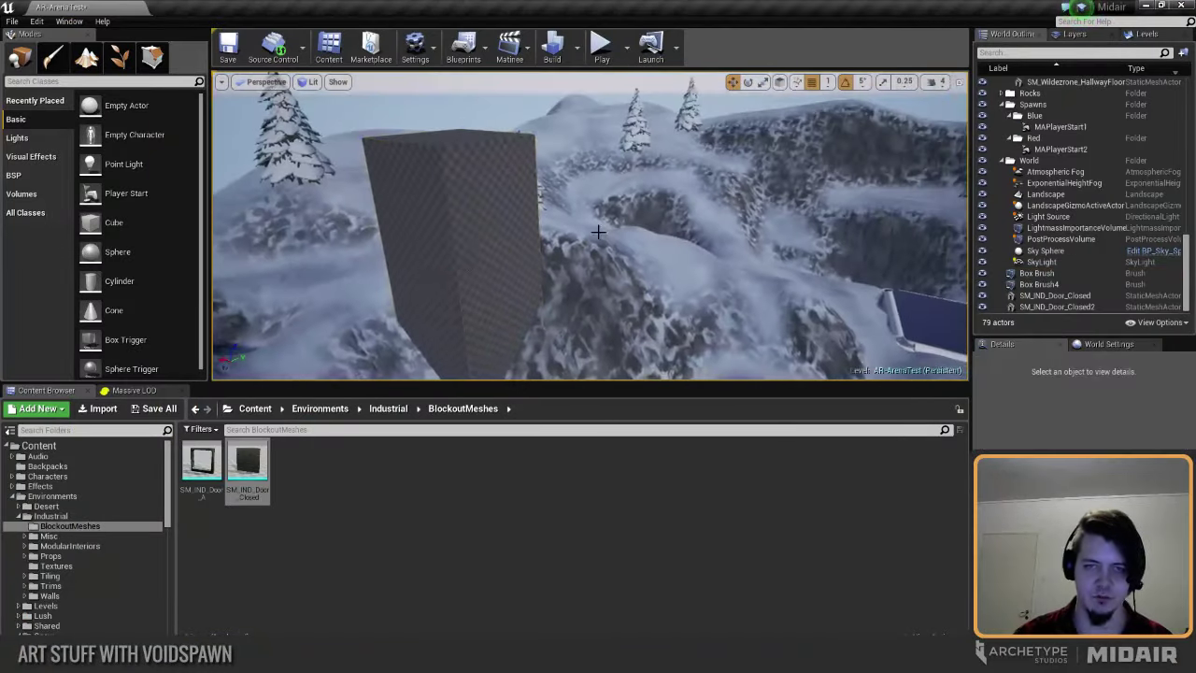
right_drag(465, 276, 465, 276)
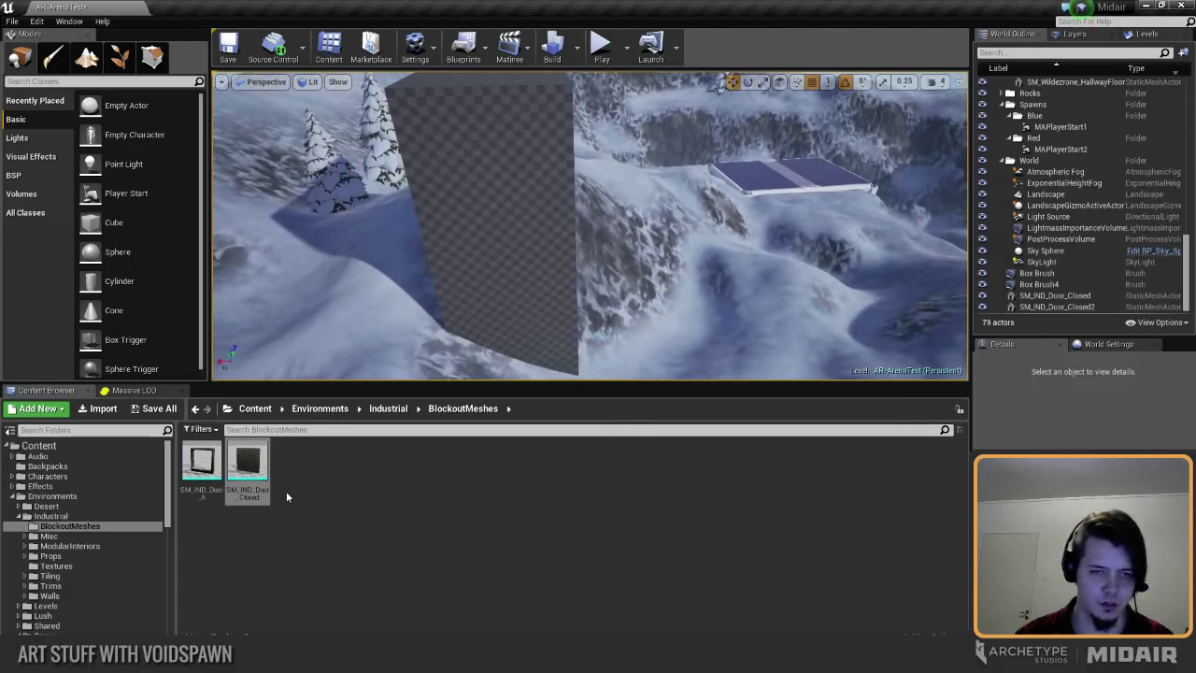
Step: Browse the project content to the Meshes folder of the Icewind Base under Environments/Levels
click(56, 567)
right_drag(381, 313, 463, 332)
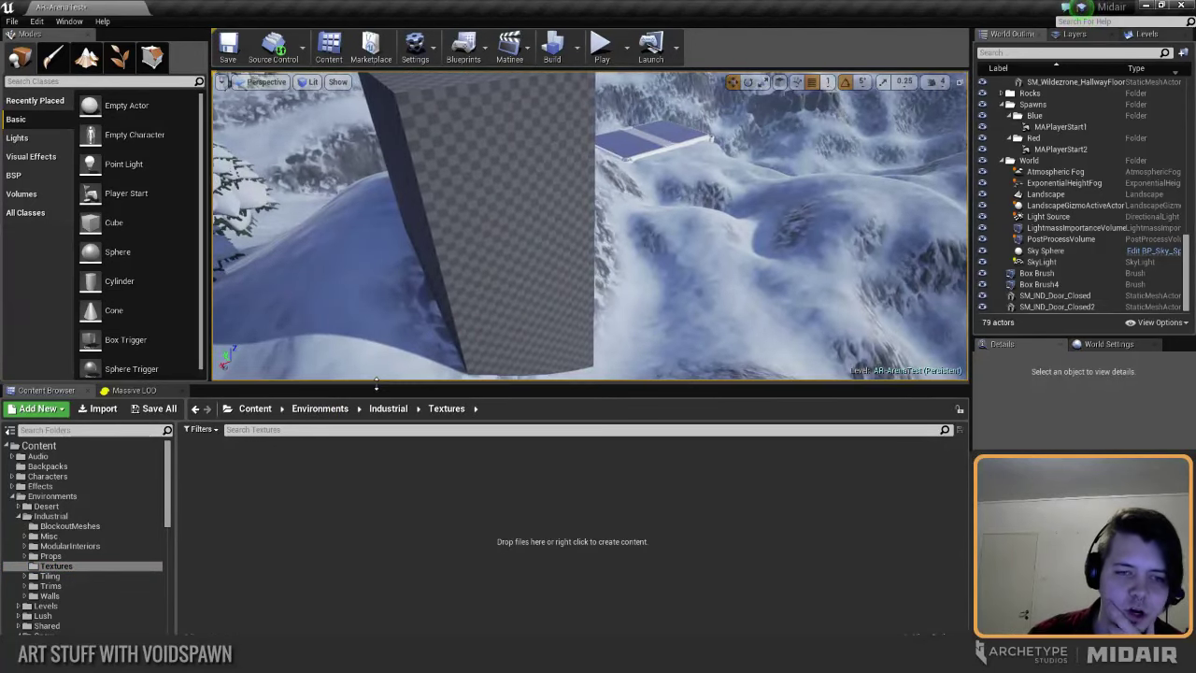
mouse_move(374, 382)
mouse_down()
mouse_move(371, 392)
mouse_move(367, 381)
mouse_up()
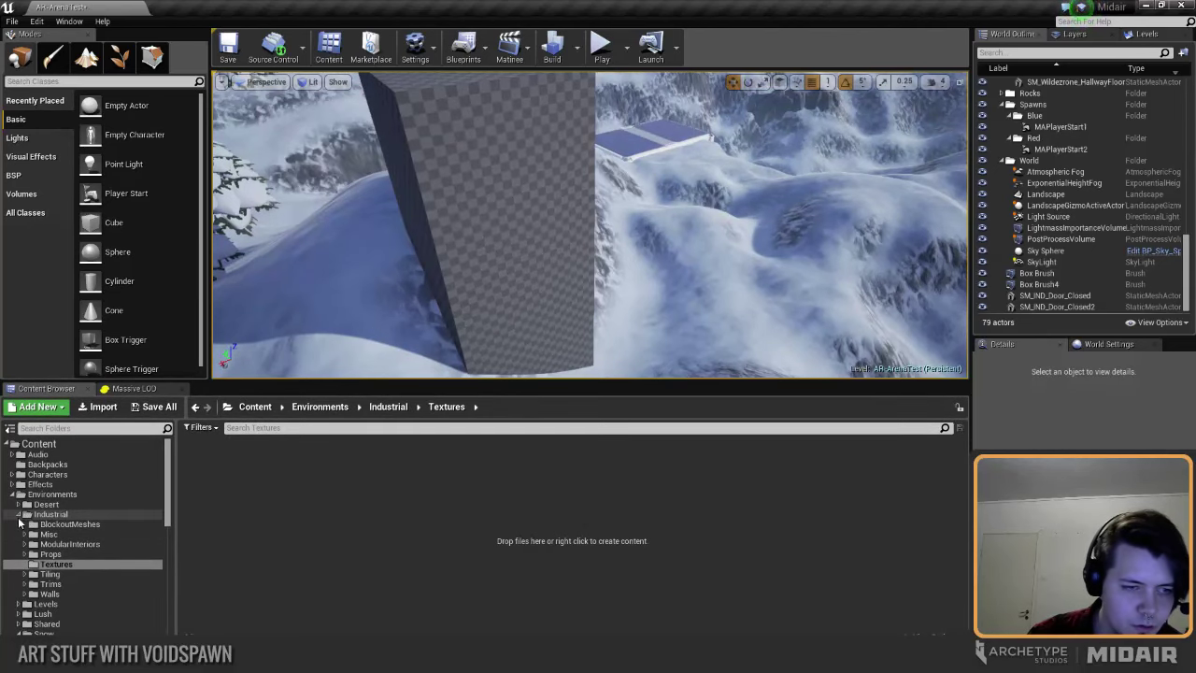
click(19, 515)
click(20, 556)
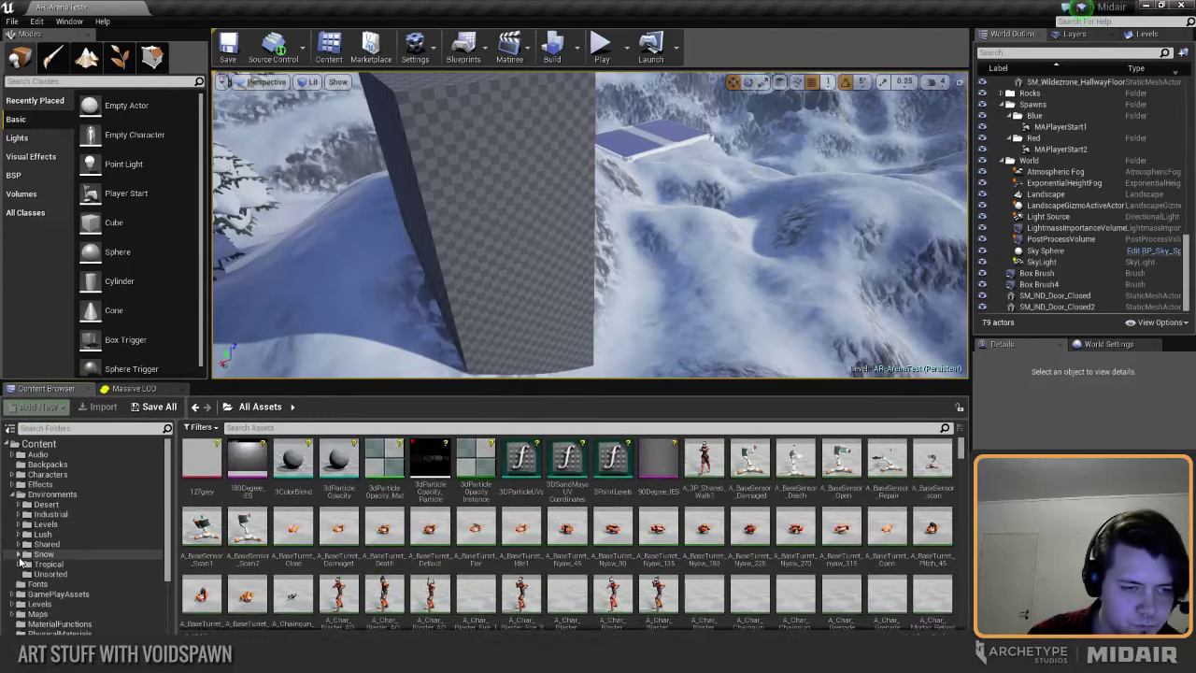
click(18, 525)
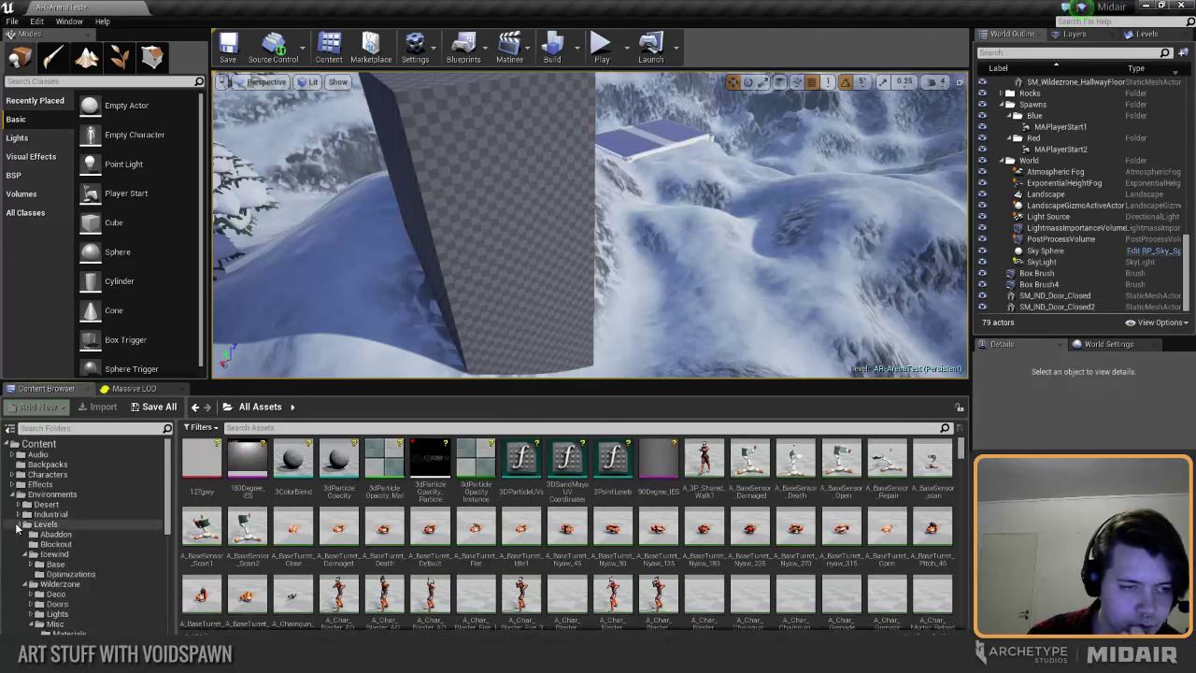
click(53, 574)
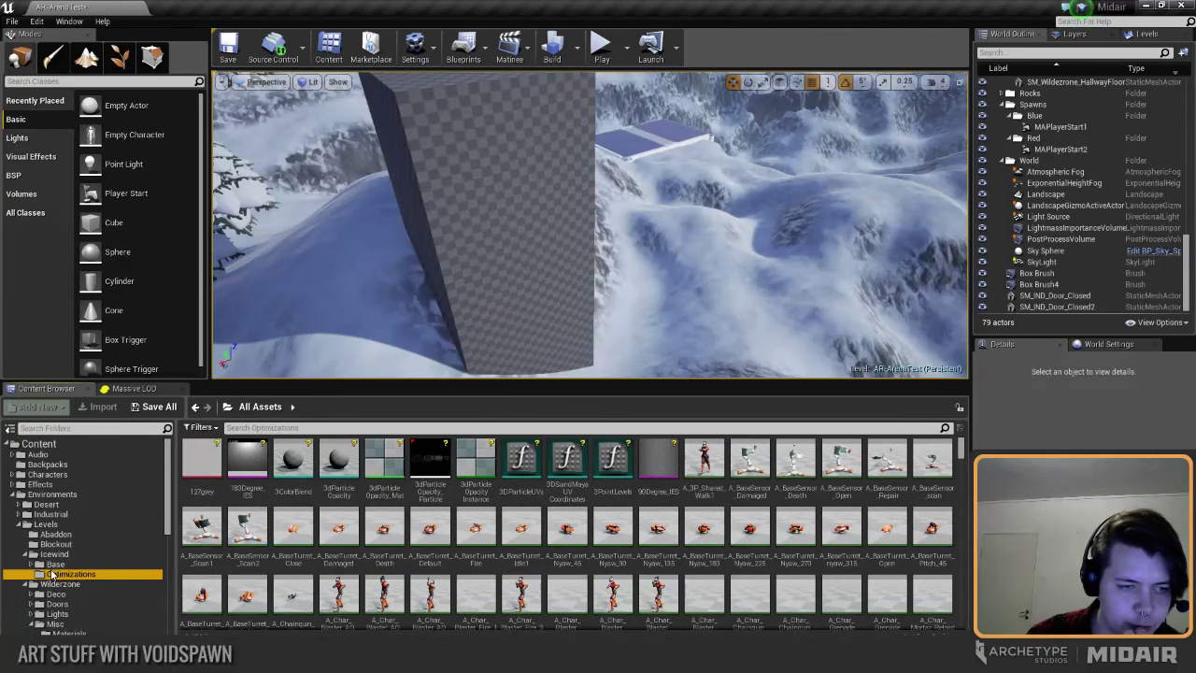
click(50, 566)
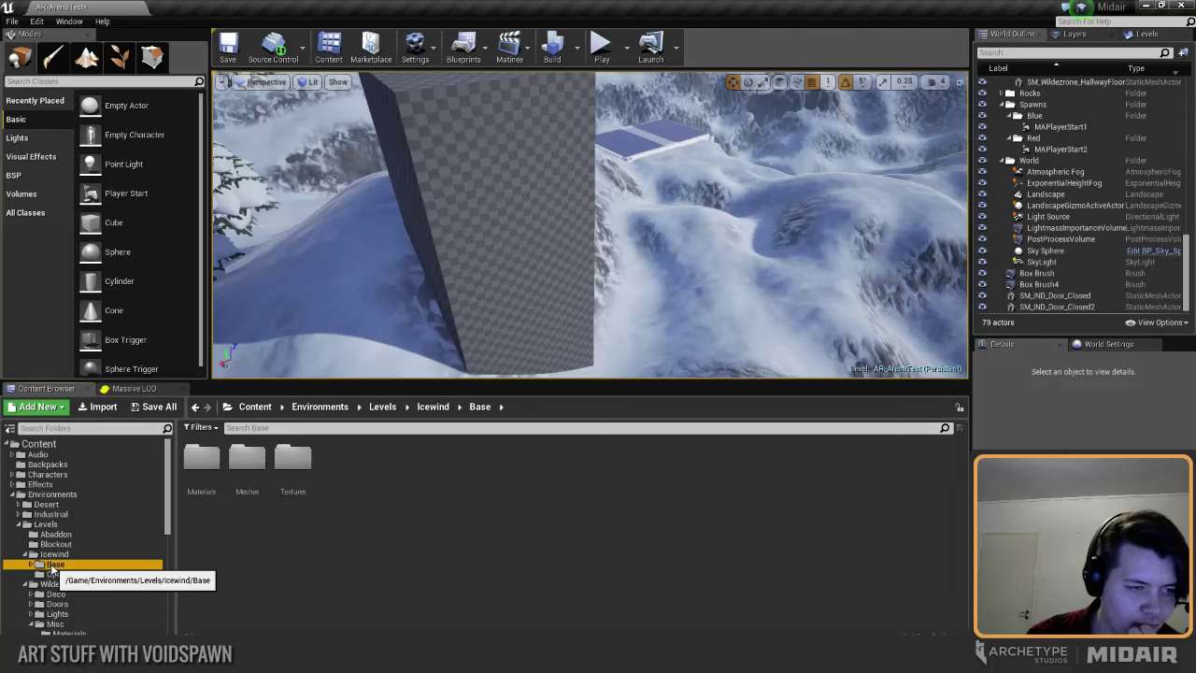
double_click(247, 460)
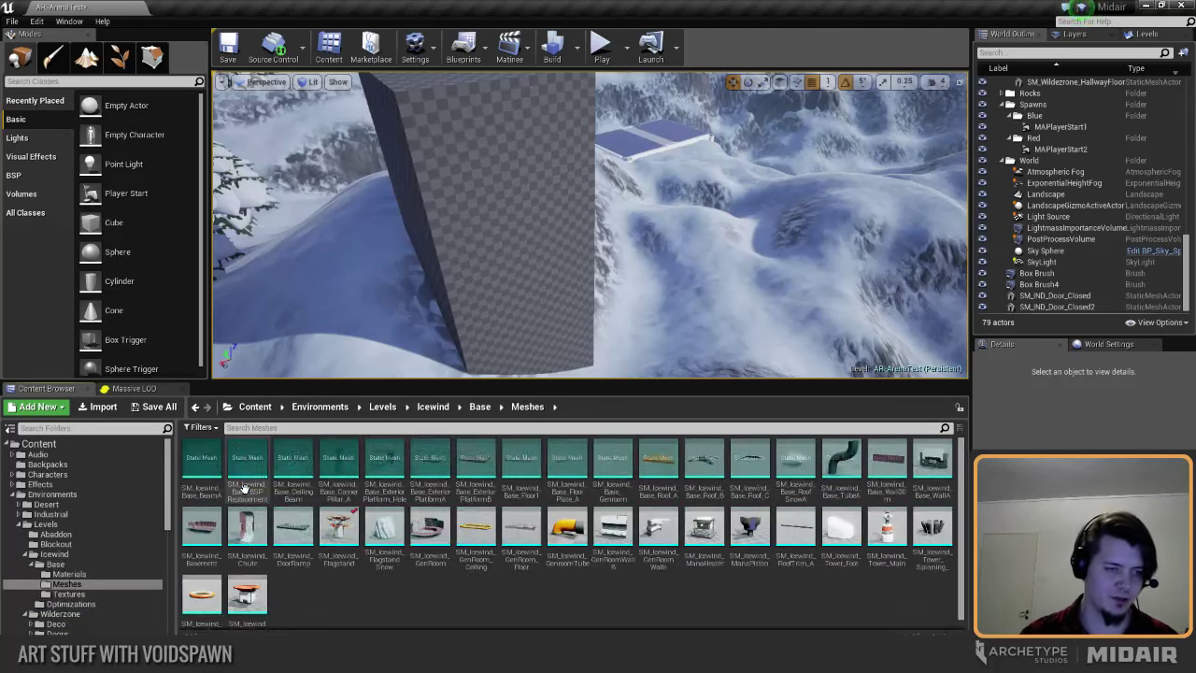
mouse_move(658, 212)
right_down()
mouse_move(720, 201)
mouse_move(701, 192)
mouse_move(658, 212)
right_up()
key(s)
right_drag(646, 270, 661, 241)
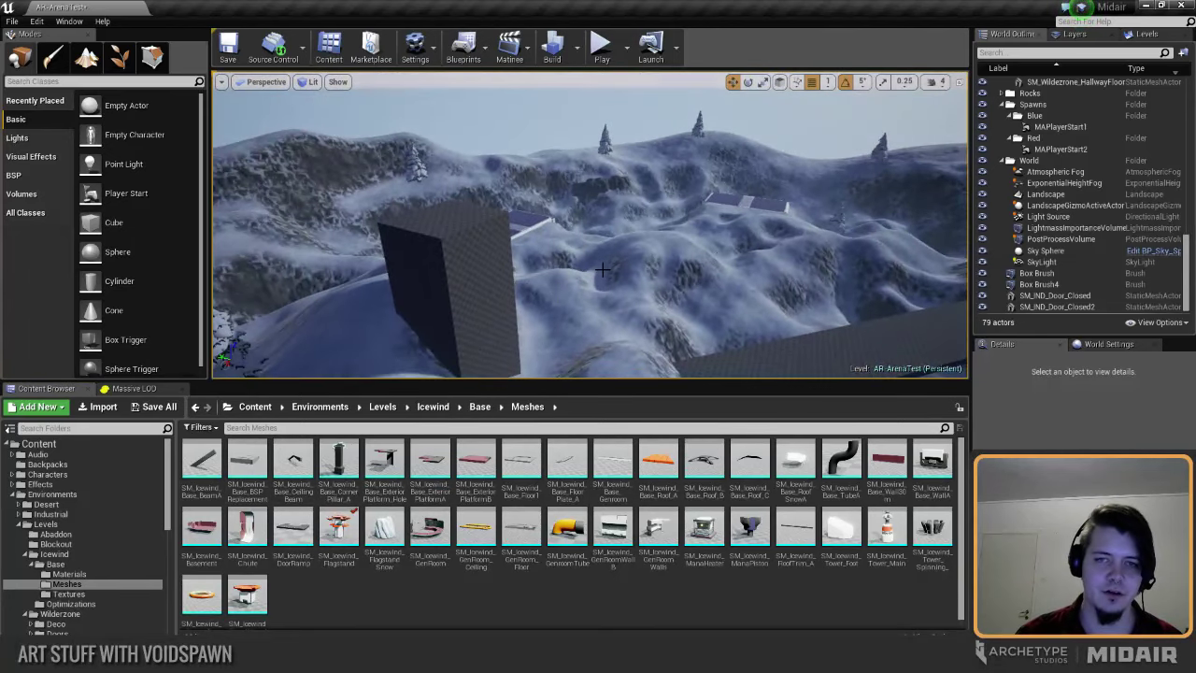
Step: Browse the level environment assets to the Optimizations folder of Wilderzone
right_drag(603, 271, 601, 258)
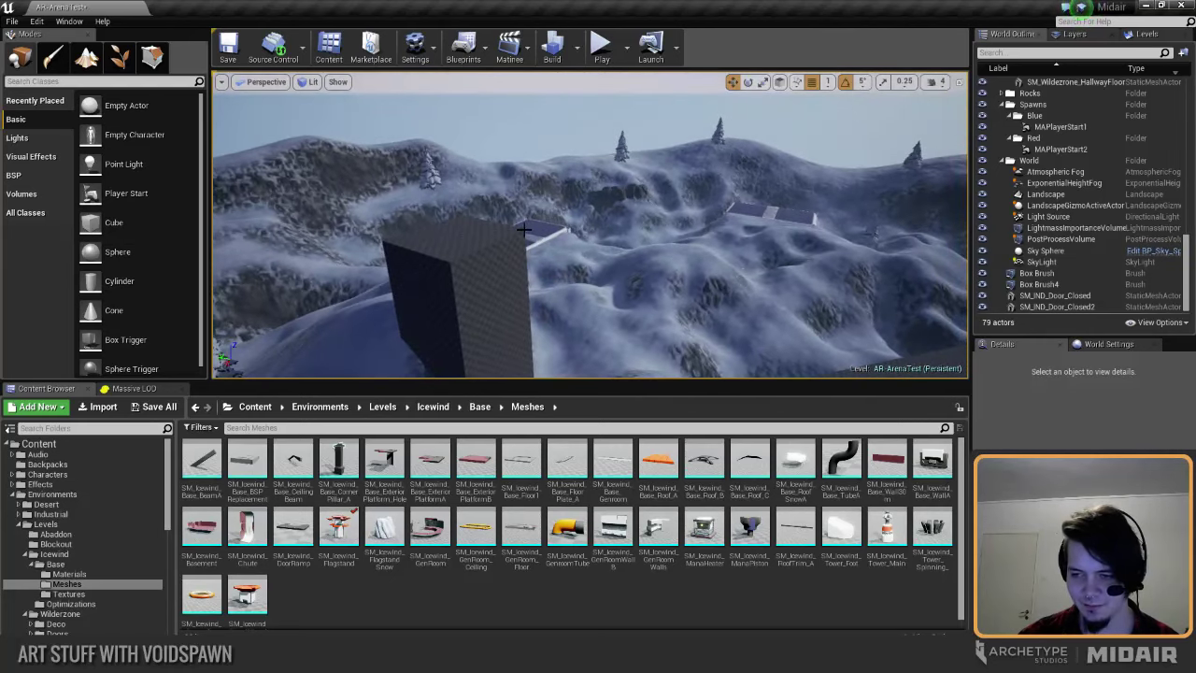
right_drag(524, 230, 524, 230)
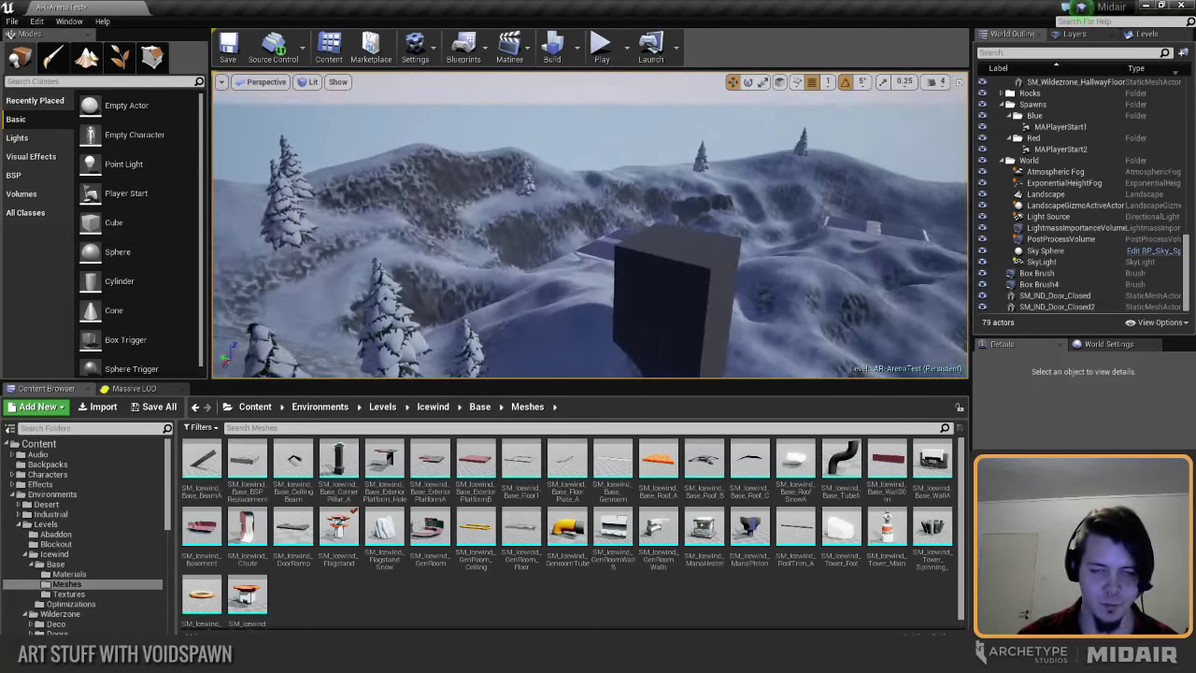
right_drag(445, 229, 445, 229)
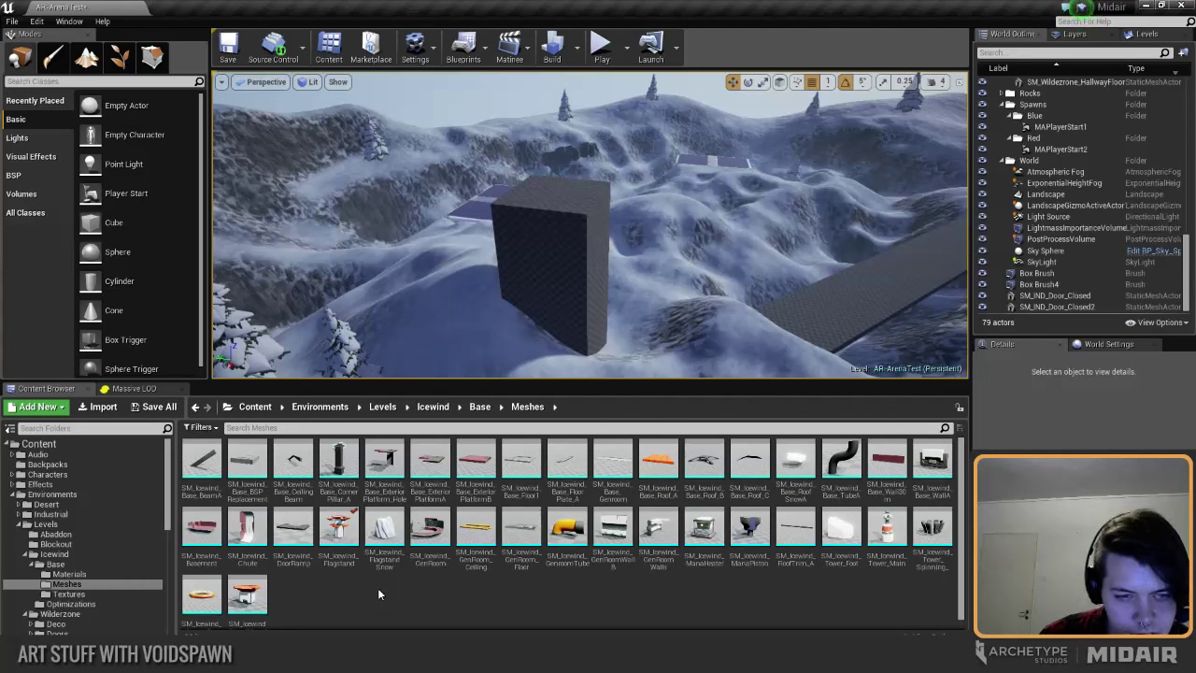
click(26, 555)
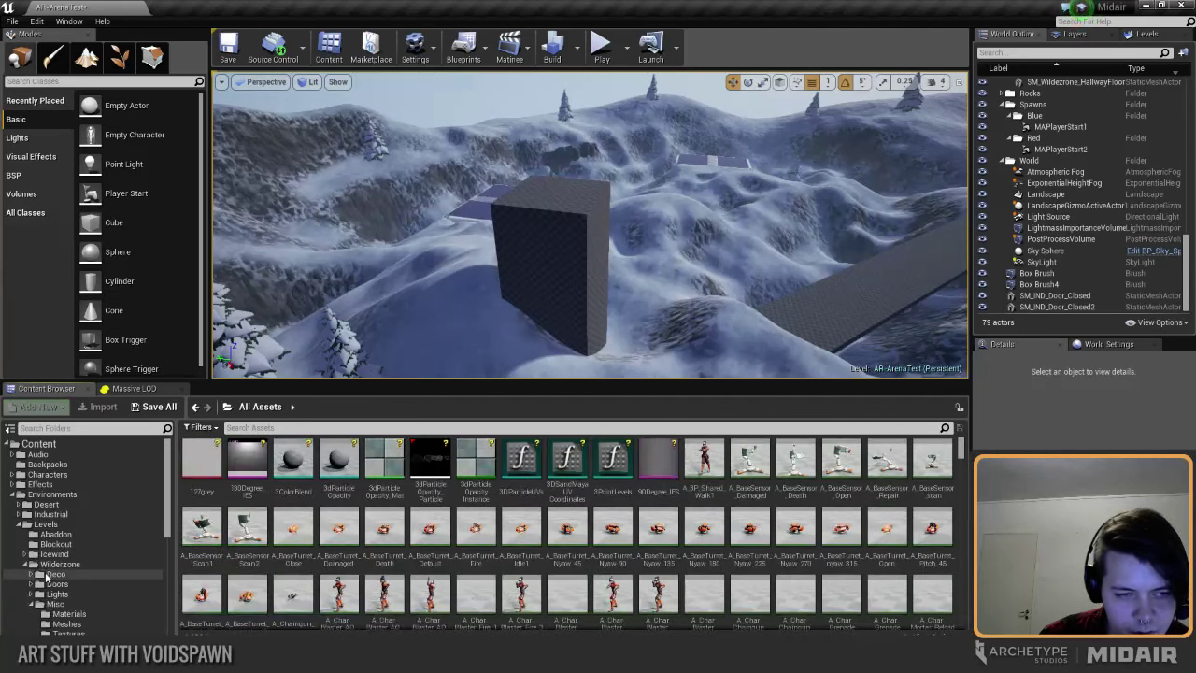
scroll(75, 574, down, 3)
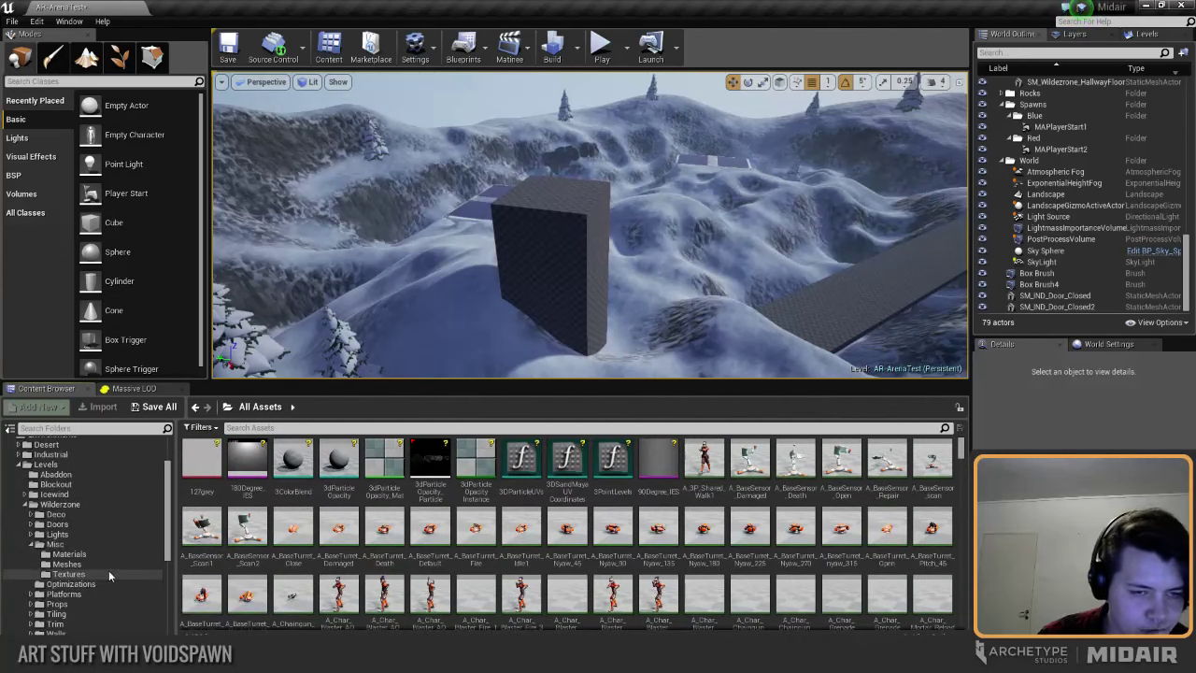
scroll(108, 570, down, 2)
click(85, 545)
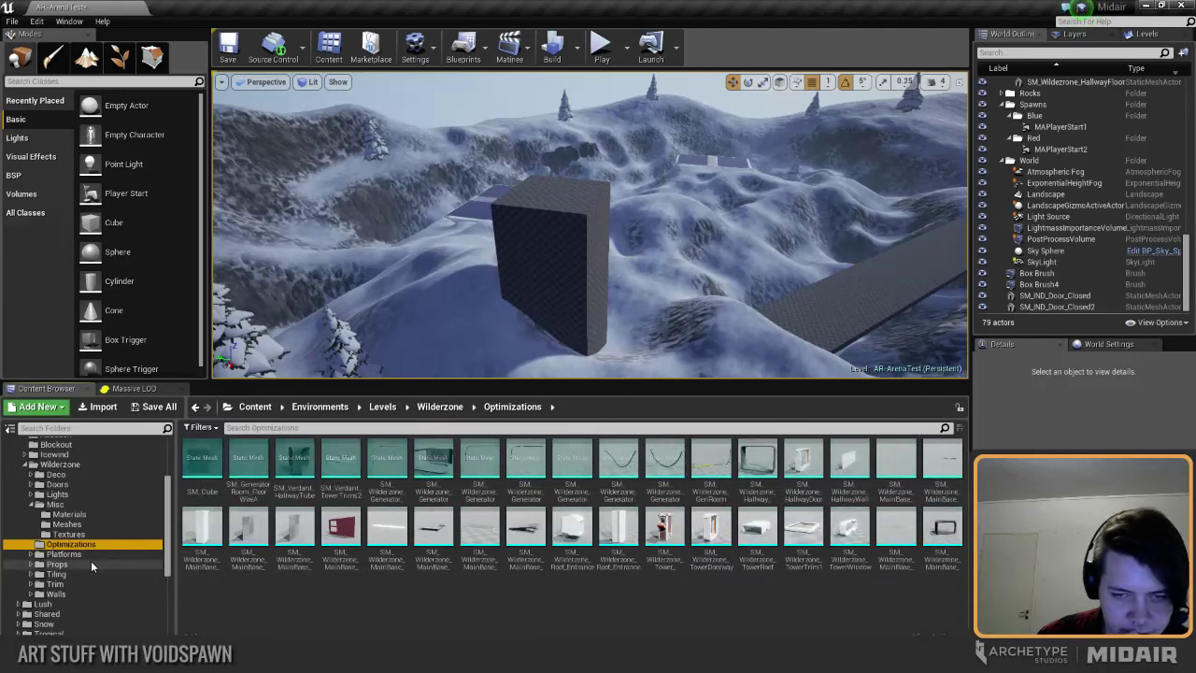
Step: Try the SM_Wilderzone_Tower_Combined mesh in front of the tall box brush, and delete it
drag(663, 531, 485, 342)
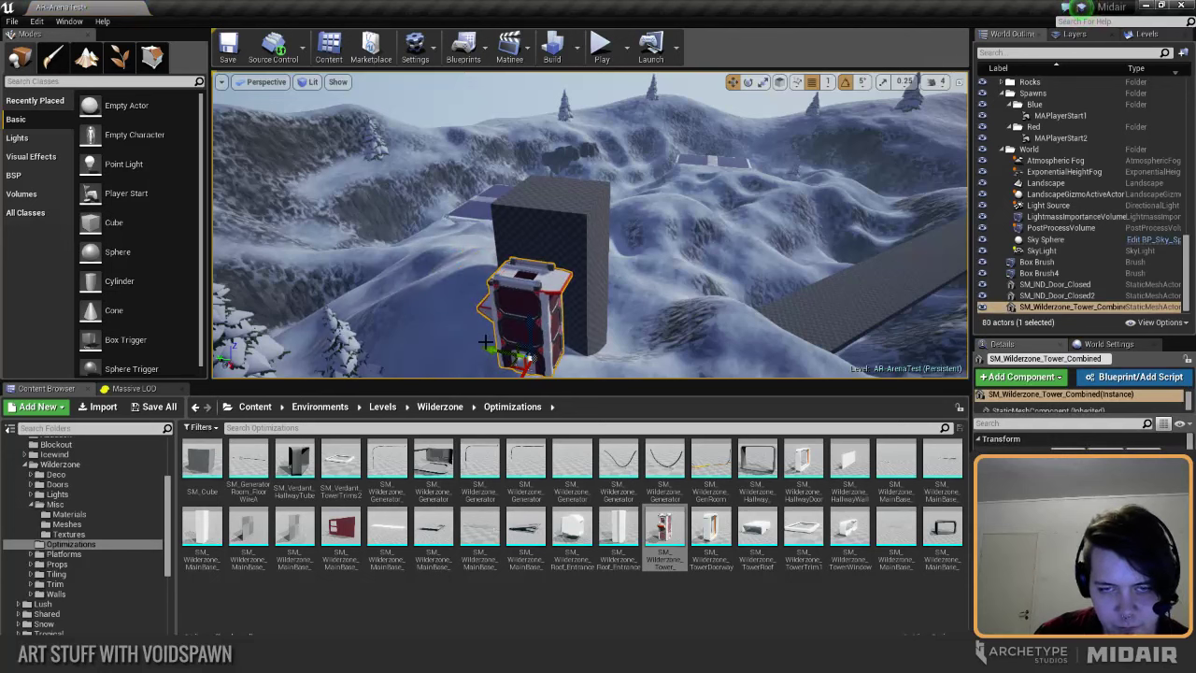
key(Delete)
right_drag(464, 355, 486, 397)
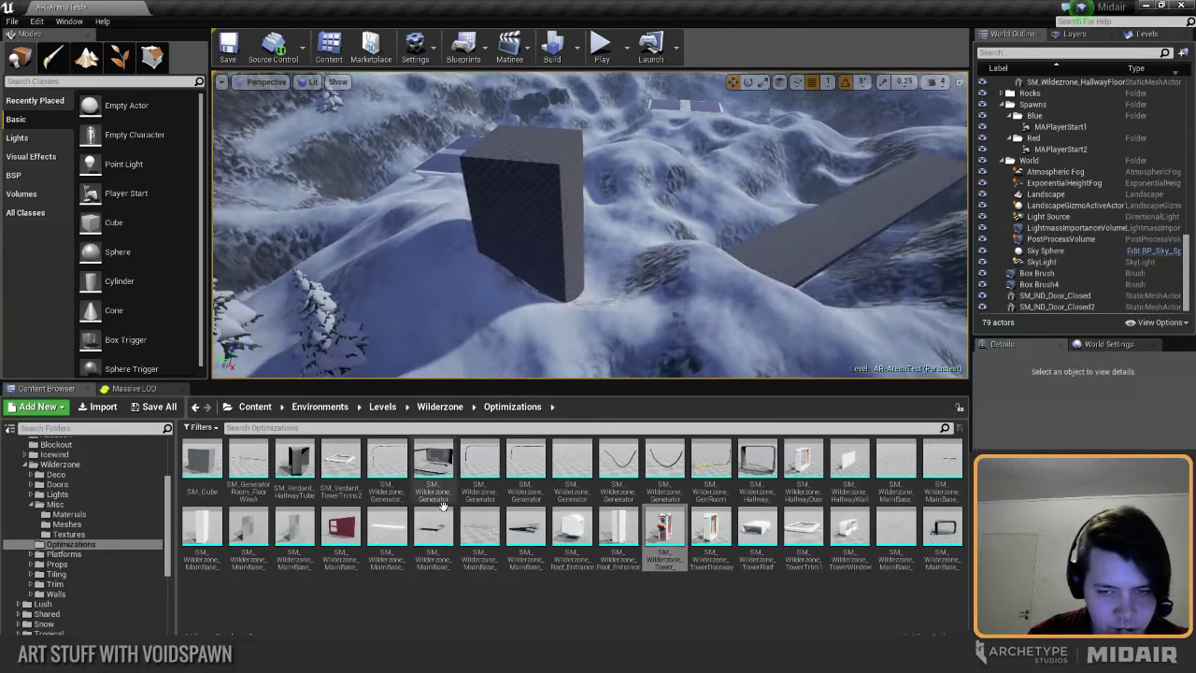
click(437, 615)
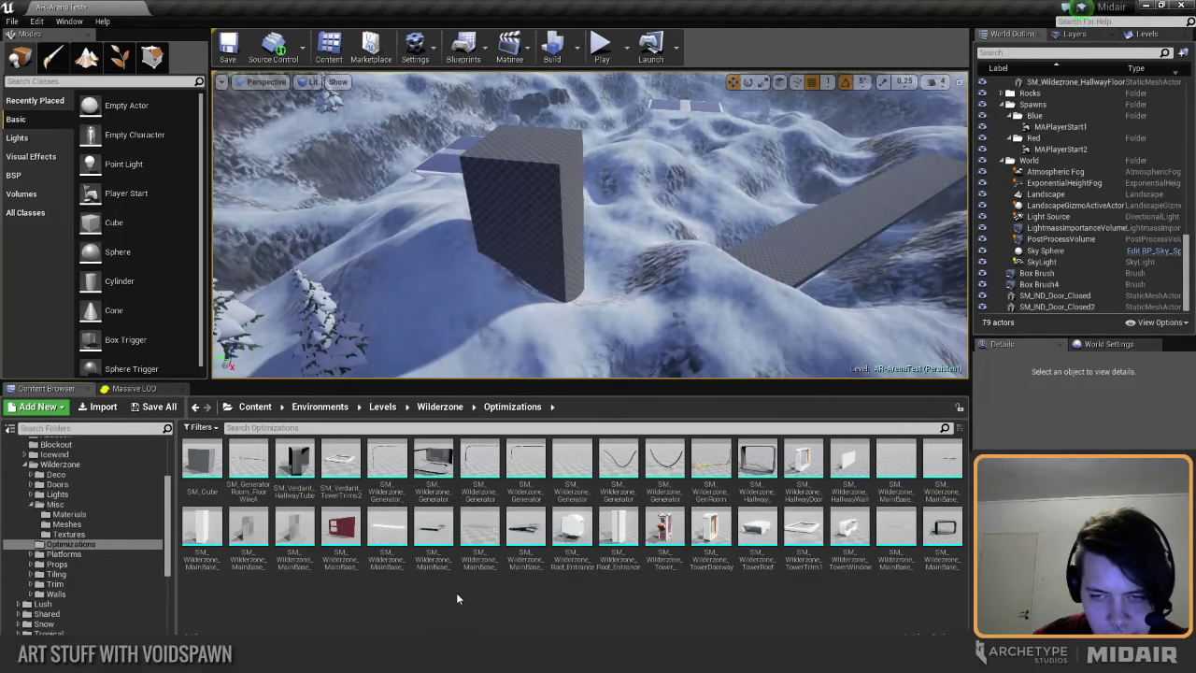
Step: Examine the tall box brush and its snowy surroundings from several angles to judge which meshes could replace it
click(501, 233)
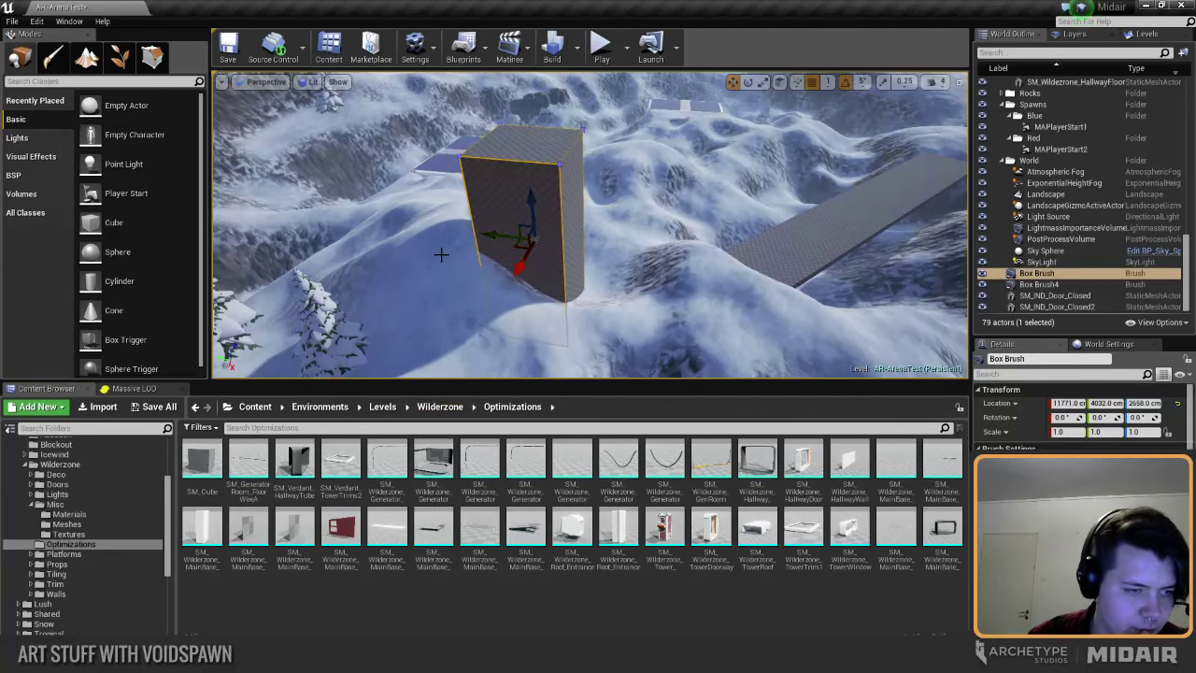
mouse_move(407, 291)
right_down()
mouse_move(299, 275)
mouse_move(347, 300)
mouse_move(349, 315)
right_up()
key(Escape)
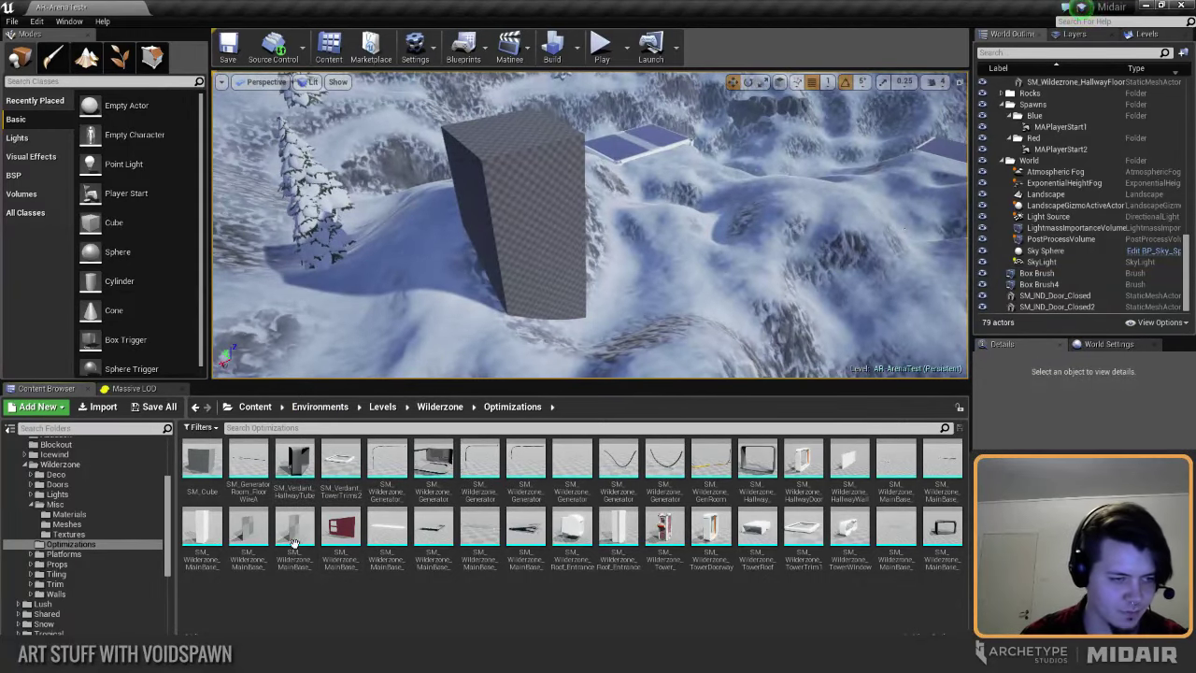
mouse_move(382, 301)
right_down()
mouse_move(407, 306)
mouse_move(387, 299)
mouse_move(413, 294)
right_up()
click(507, 266)
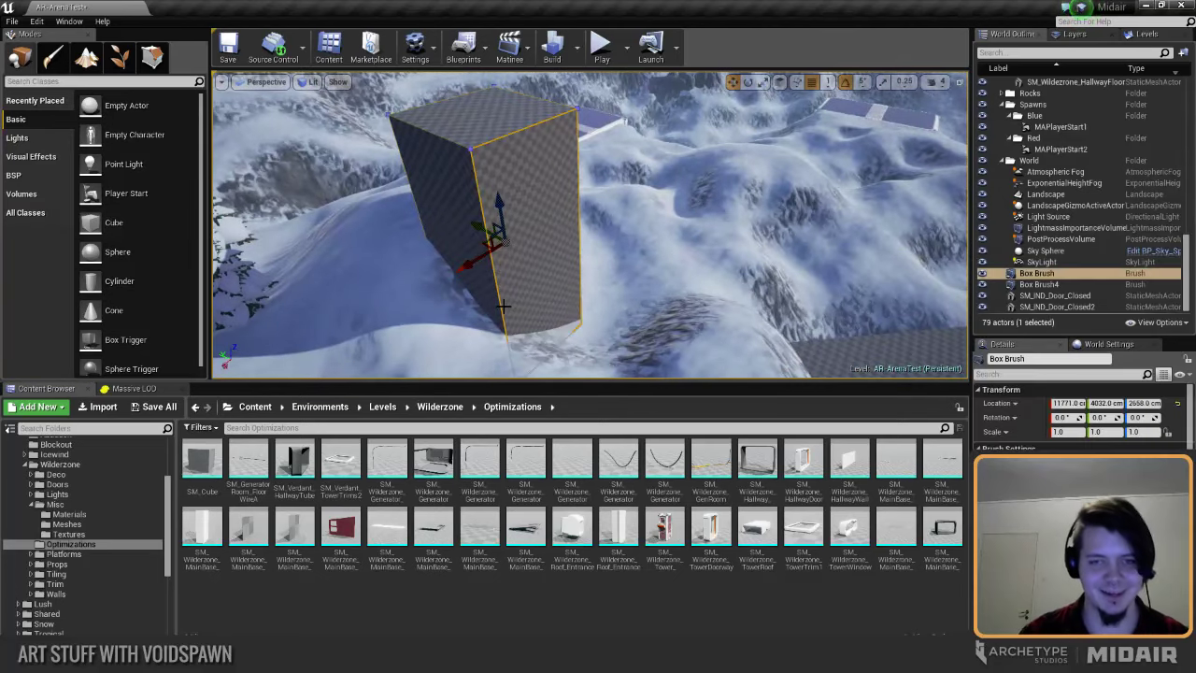
key(Escape)
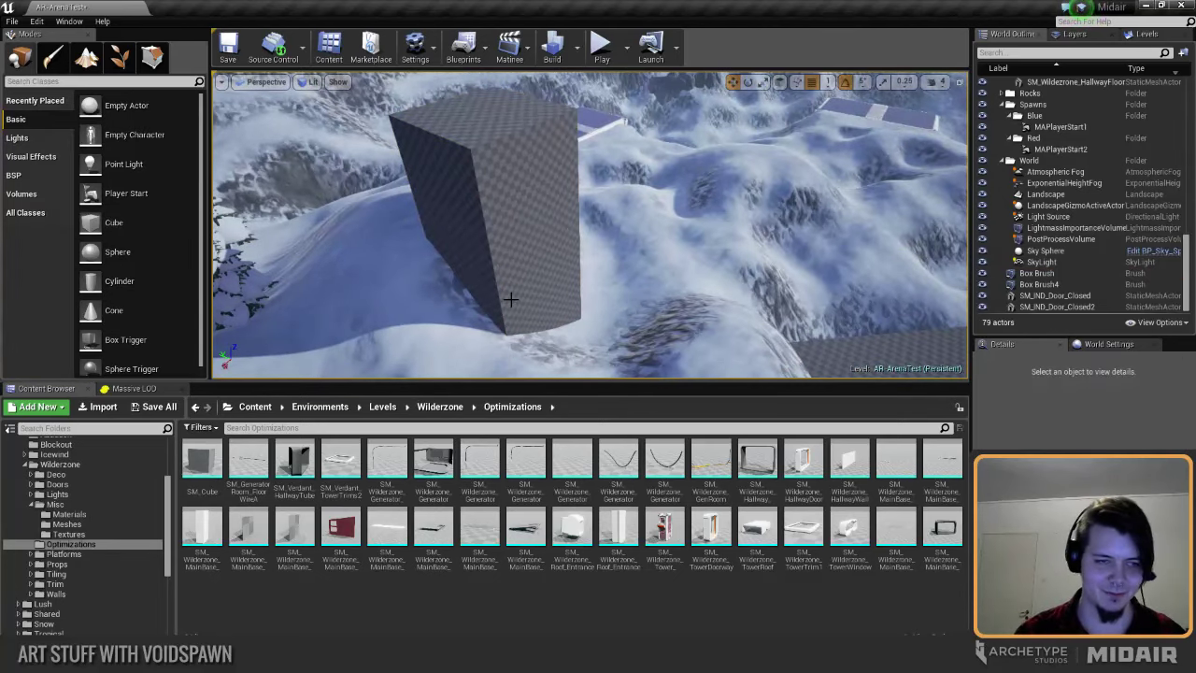
right_drag(472, 282, 478, 253)
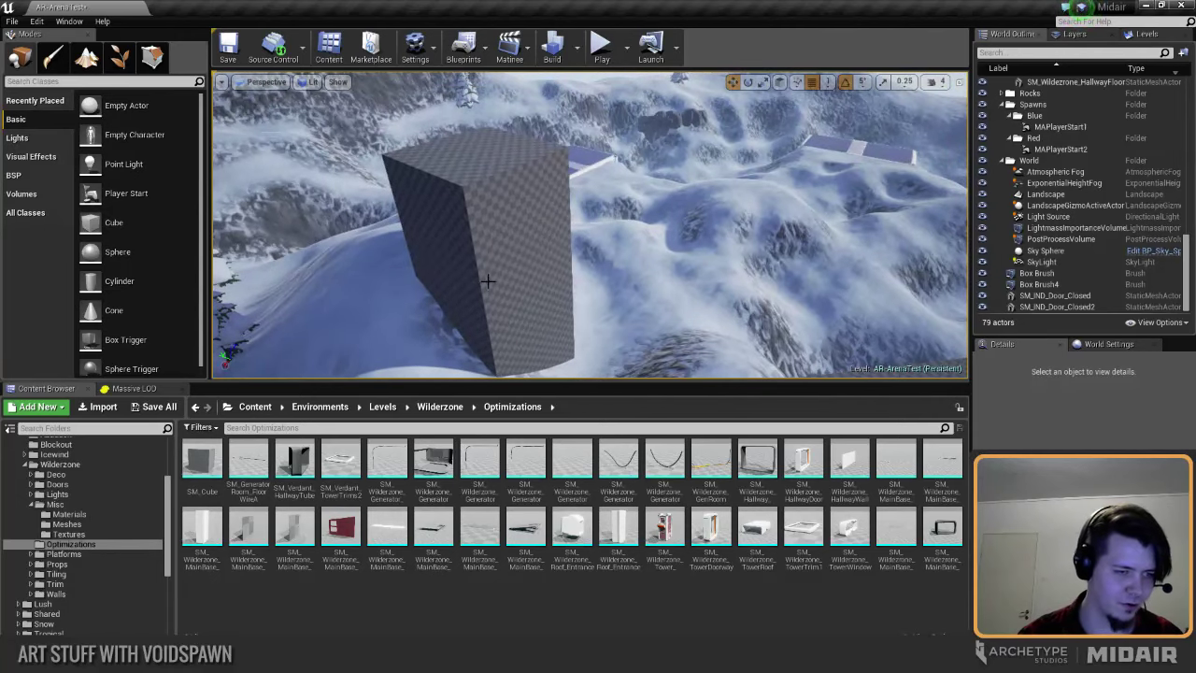
right_drag(550, 306, 558, 315)
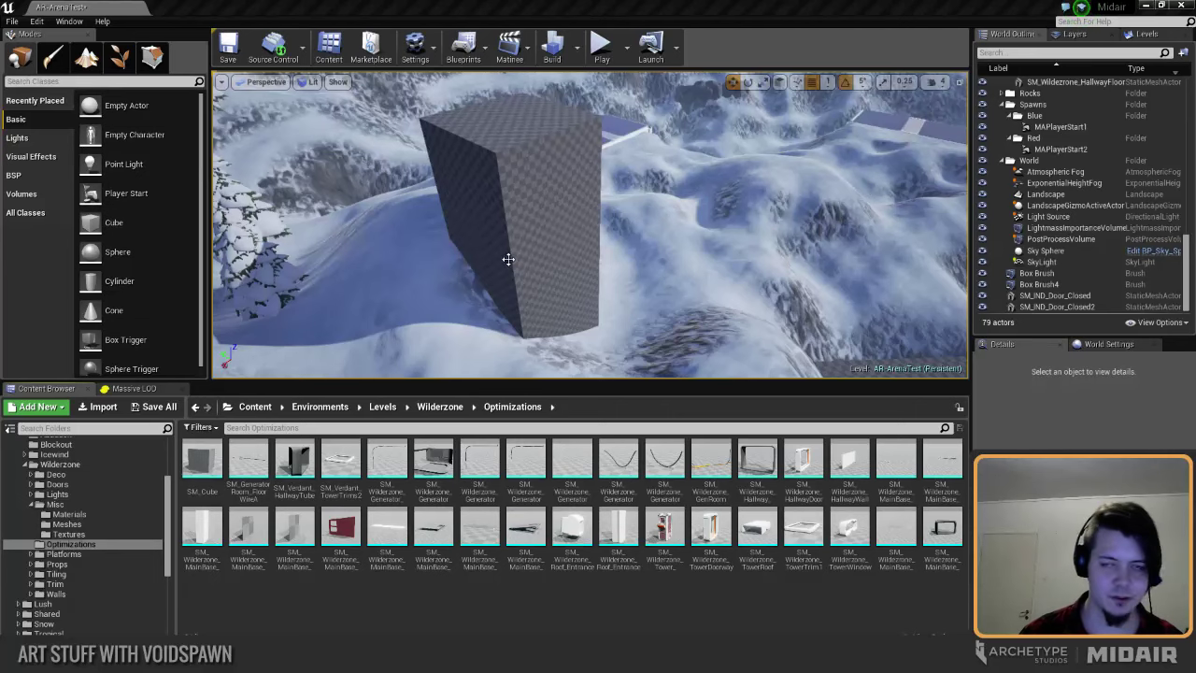
mouse_move(503, 245)
right_down()
mouse_move(444, 245)
mouse_move(486, 239)
mouse_move(514, 257)
mouse_move(502, 245)
right_up()
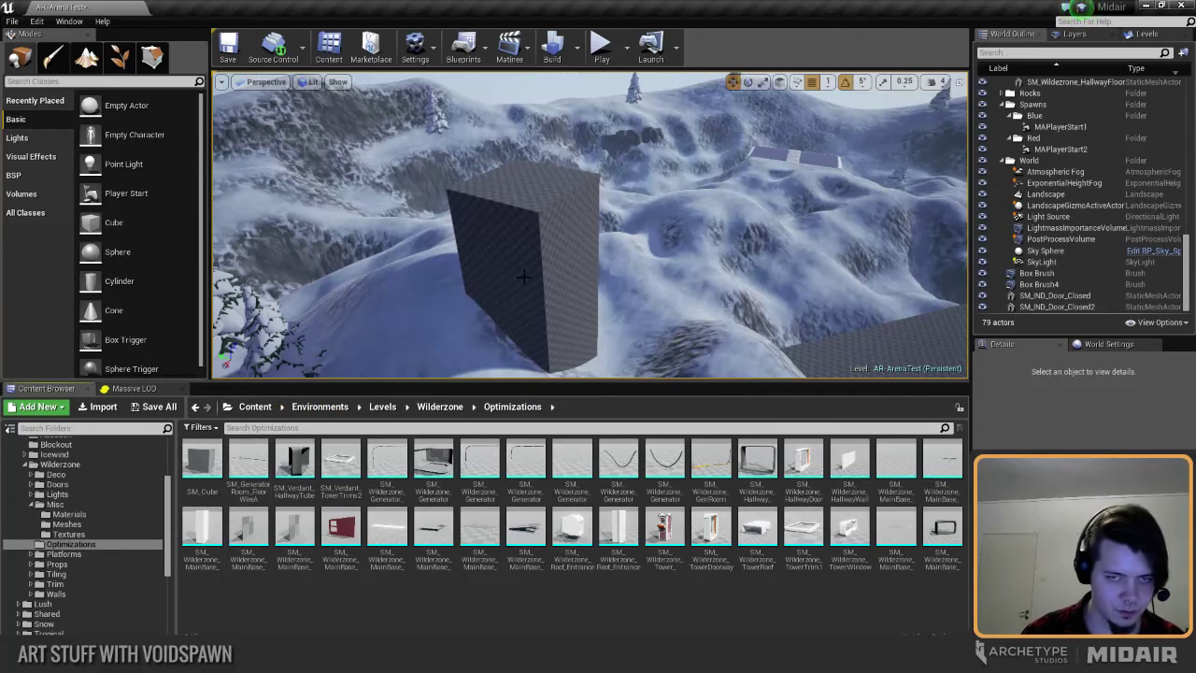
mouse_move(418, 321)
right_down()
mouse_move(402, 327)
mouse_move(418, 322)
right_up()
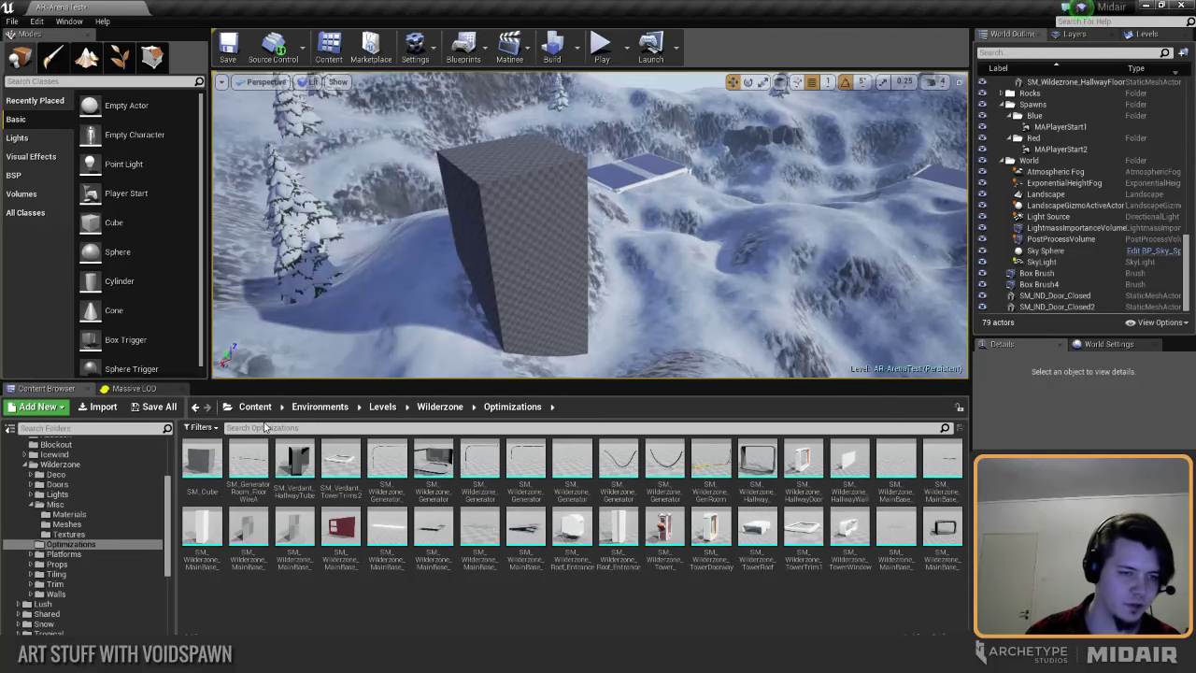
click(477, 273)
right_drag(467, 319, 458, 322)
key(Escape)
right_drag(534, 338, 532, 338)
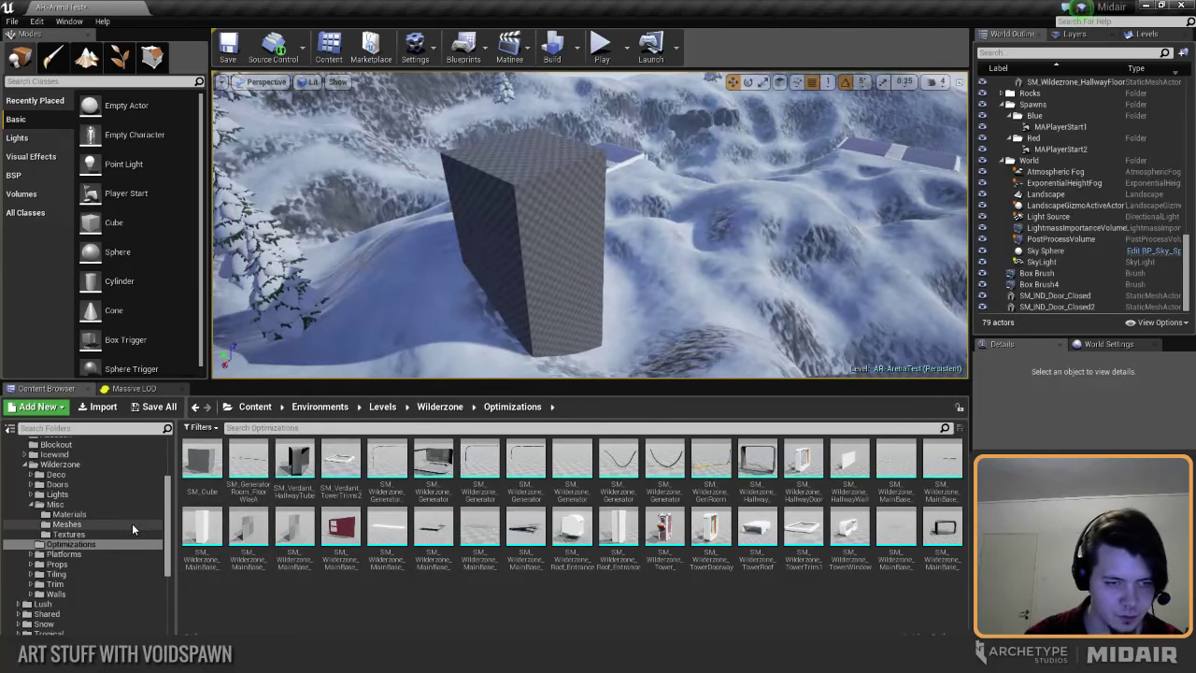
Step: Check the Wilderzone Tiling folder and open the Meshes folder under Wilderzone Walls
click(74, 573)
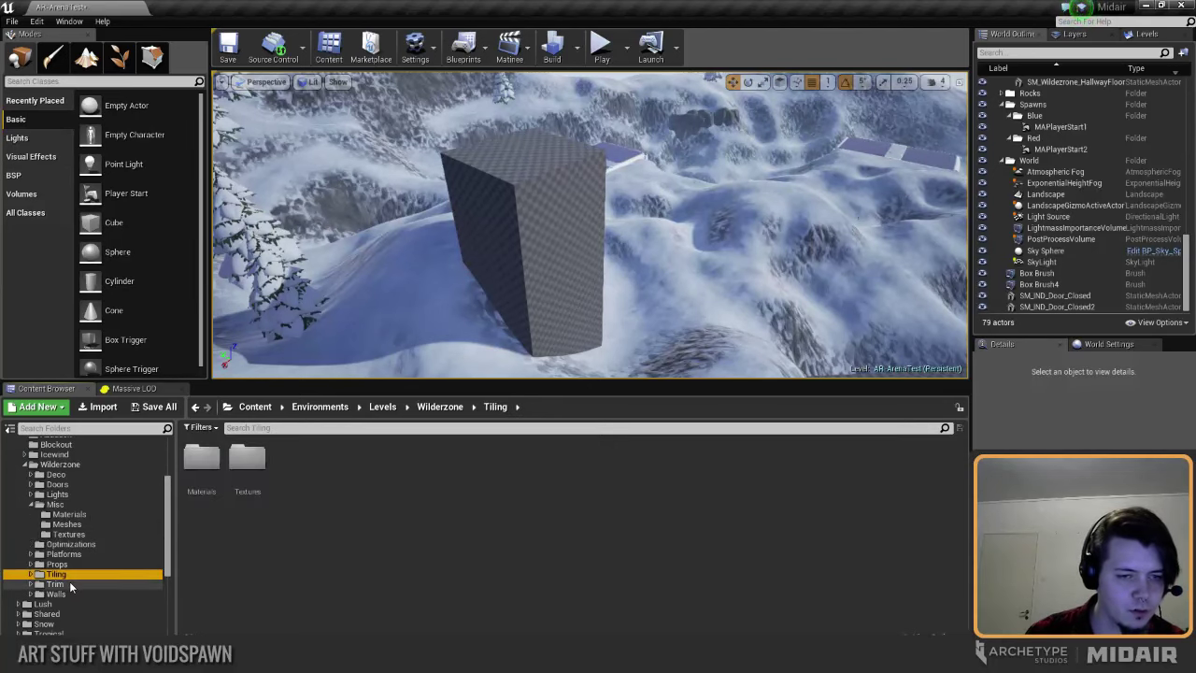
right_drag(420, 292, 435, 326)
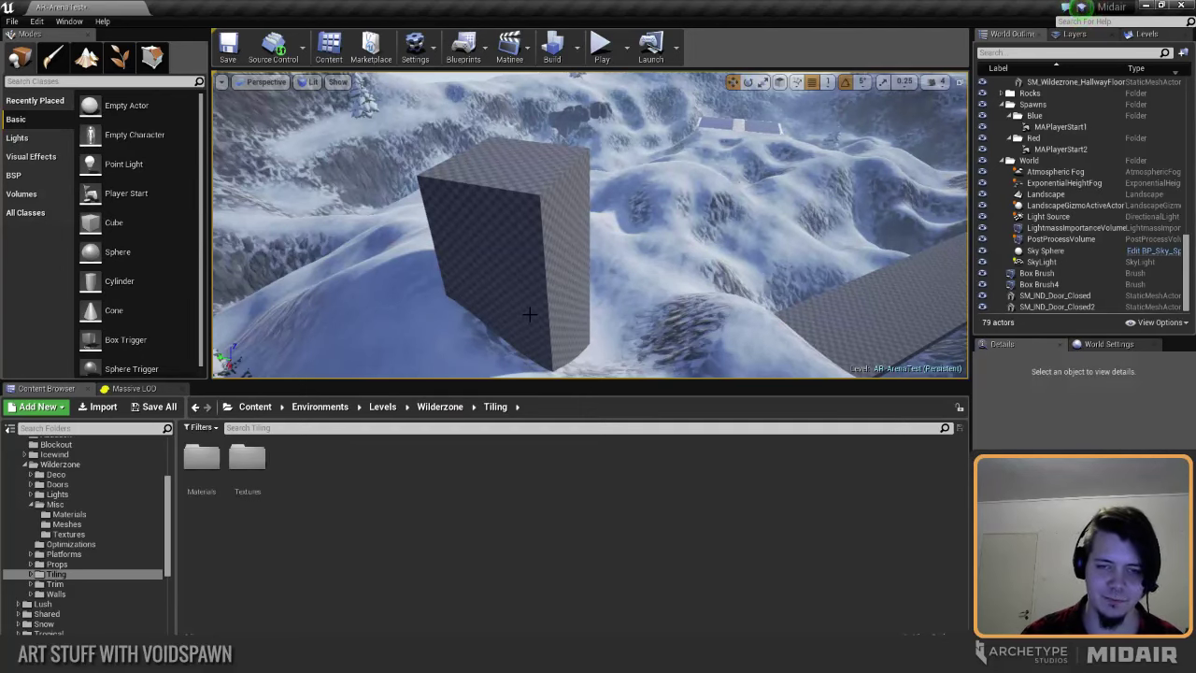
scroll(533, 311, down, 5)
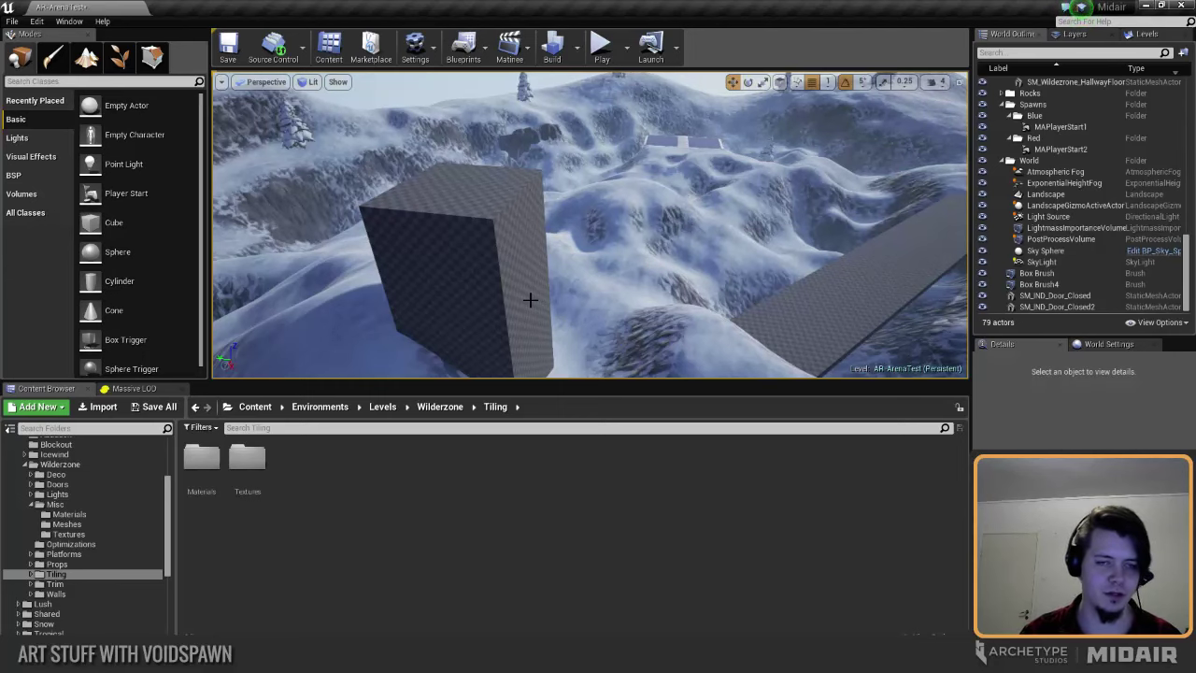
right_drag(524, 296, 512, 293)
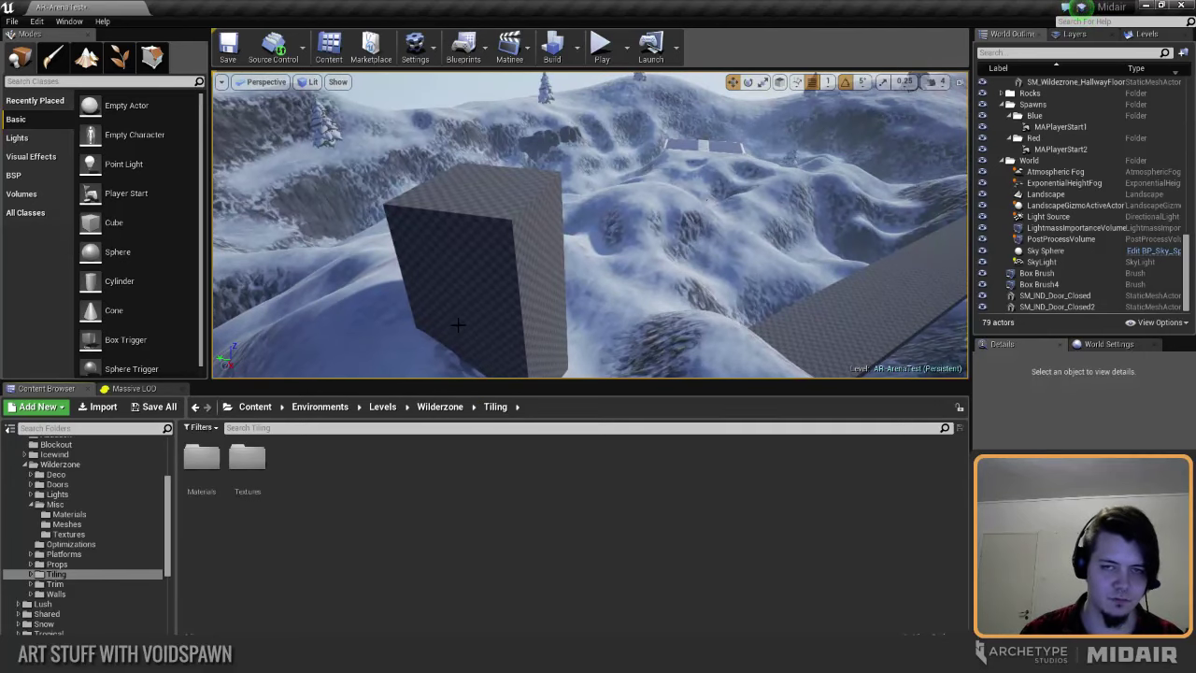
right_drag(458, 324, 379, 322)
click(251, 469)
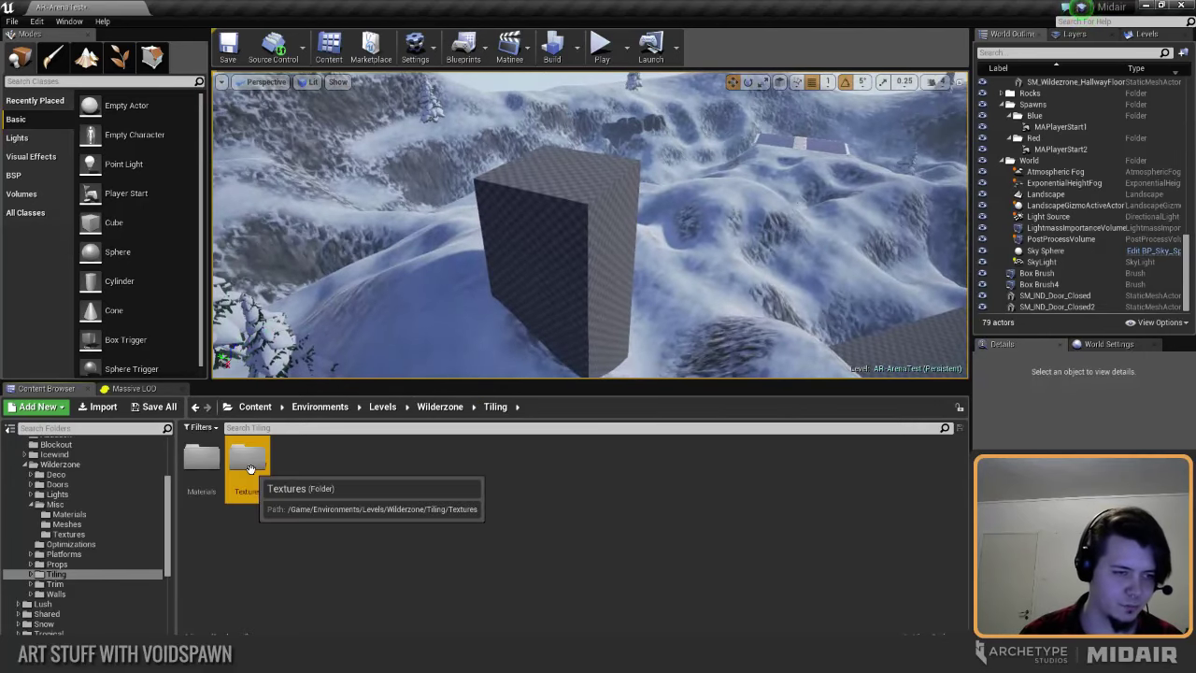
click(313, 527)
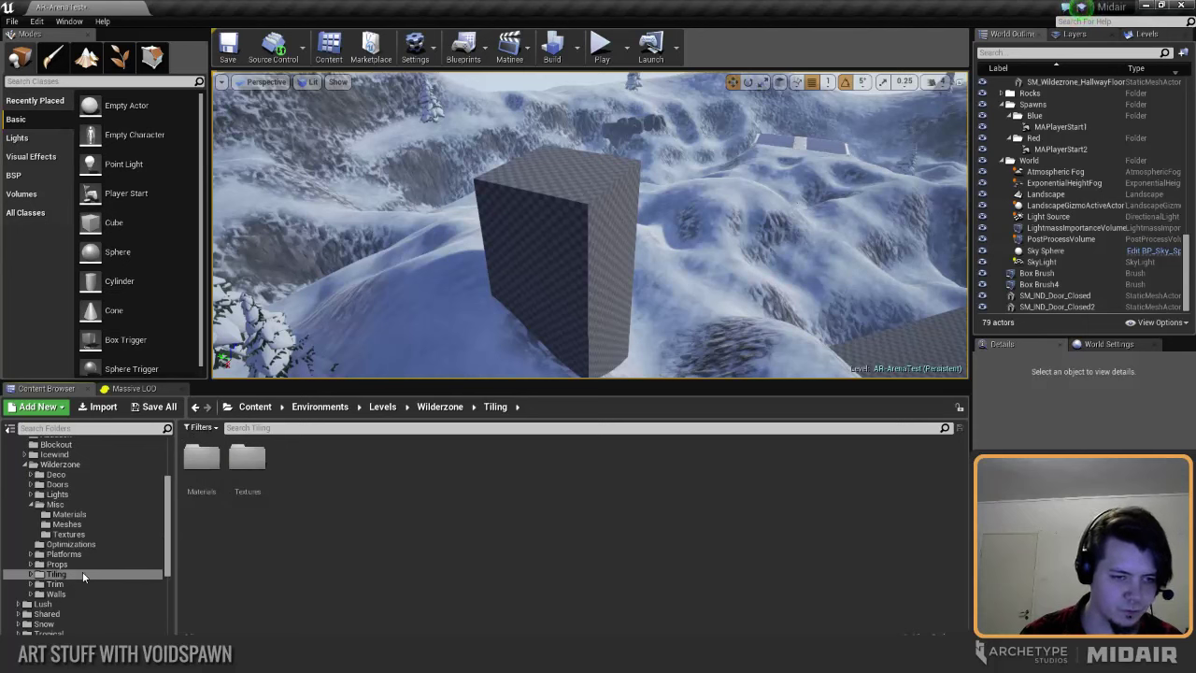
click(65, 595)
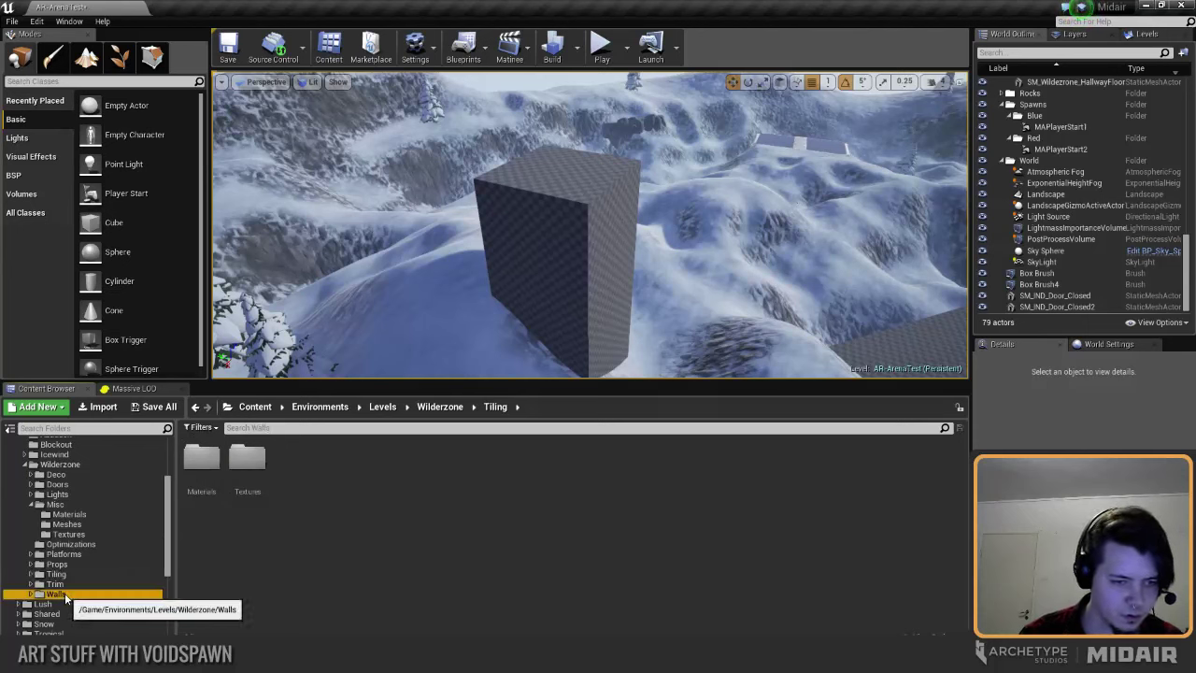
double_click(247, 460)
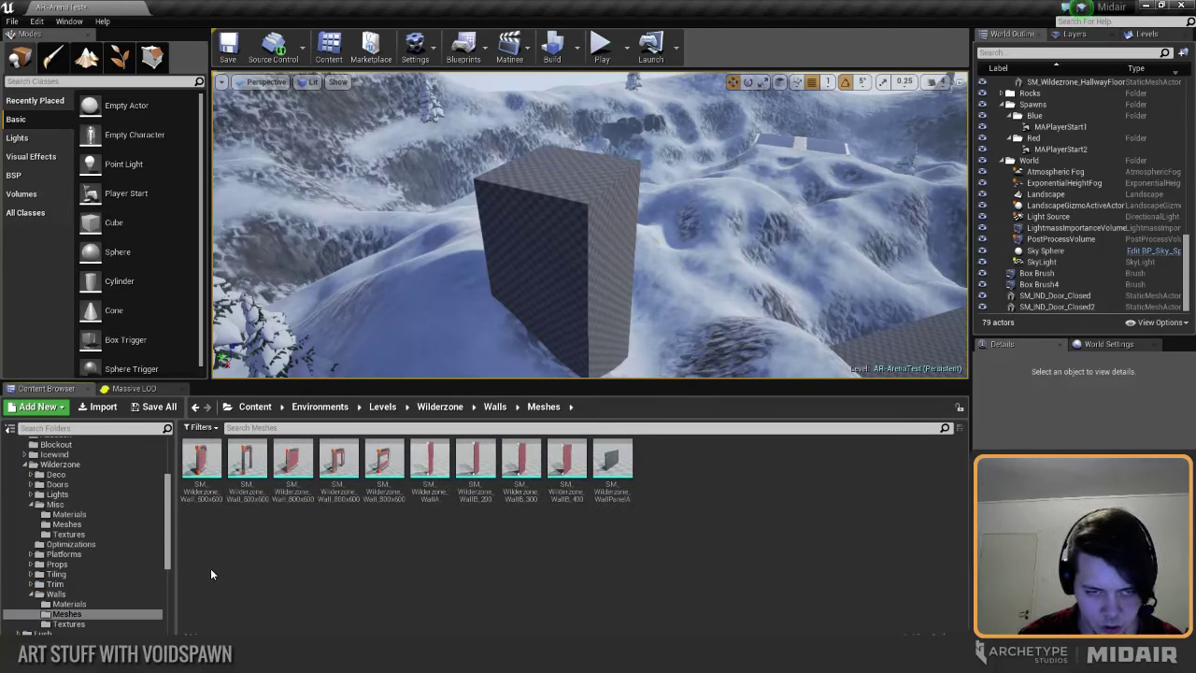
Step: Place the SM_Wilderzone_Wall_800x600 mesh on the front face of the tall box brush and shift it sideways
drag(291, 462, 555, 292)
right_drag(555, 292, 624, 271)
drag(568, 245, 471, 243)
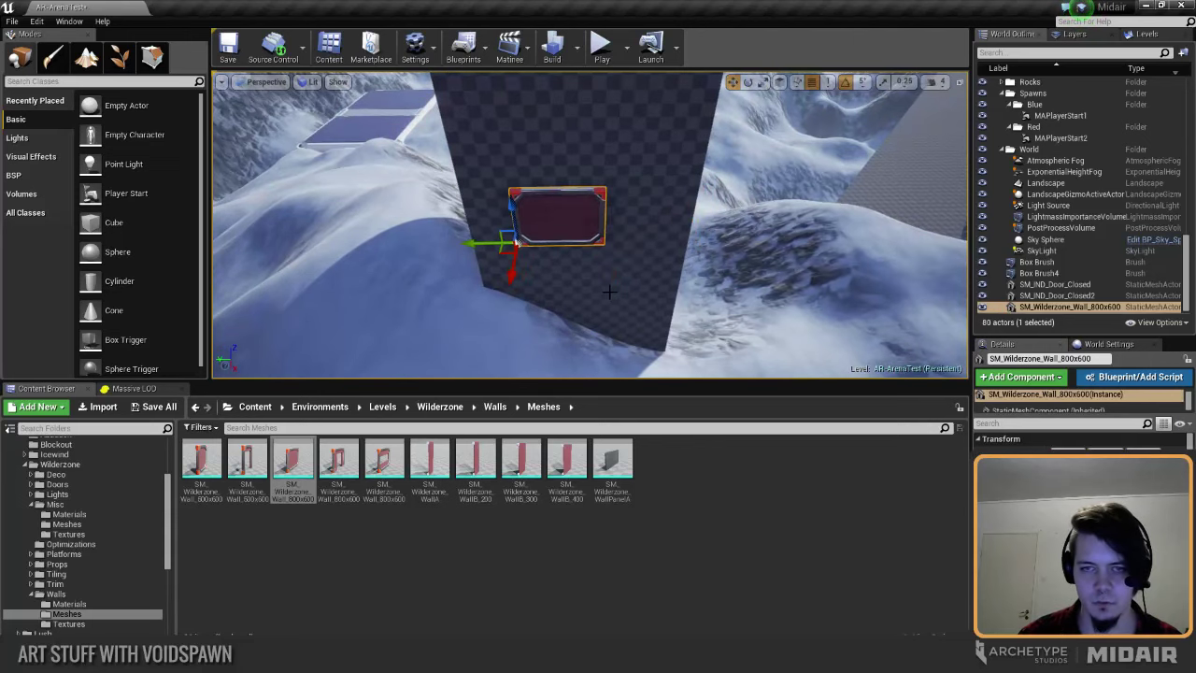
Step: Scale the wall panel uniformly to 2.0 and move it to the lower corner of the box brush's front face
right_drag(609, 292, 670, 345)
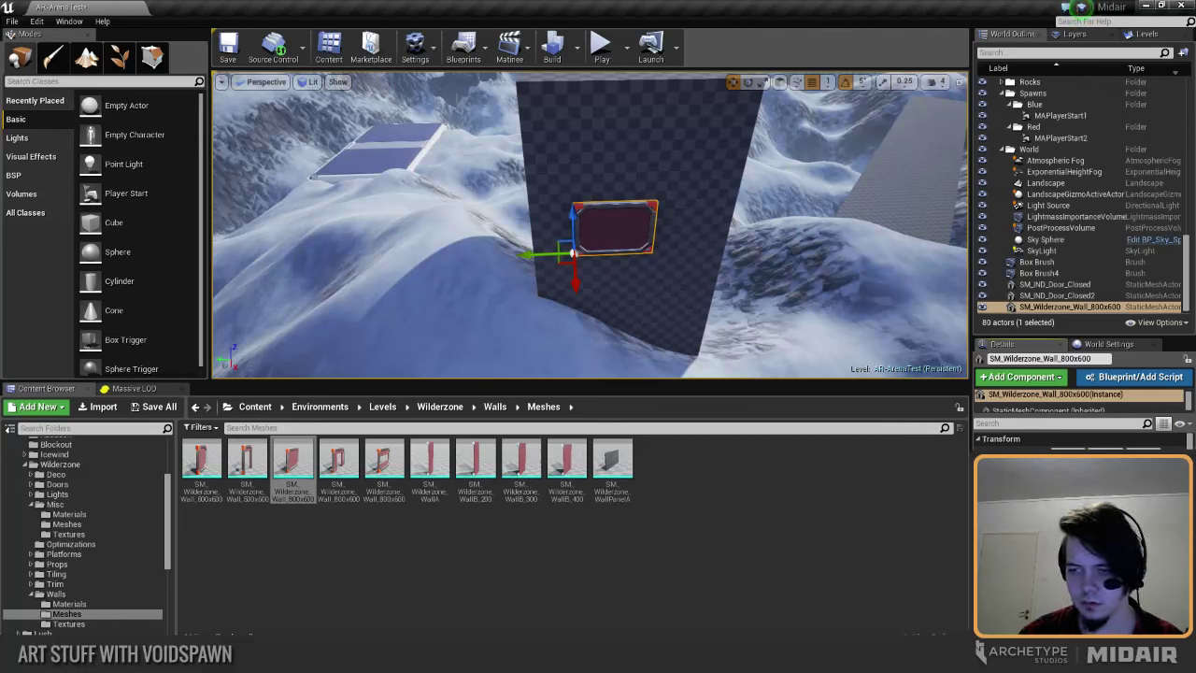
key(Return)
drag(529, 254, 511, 339)
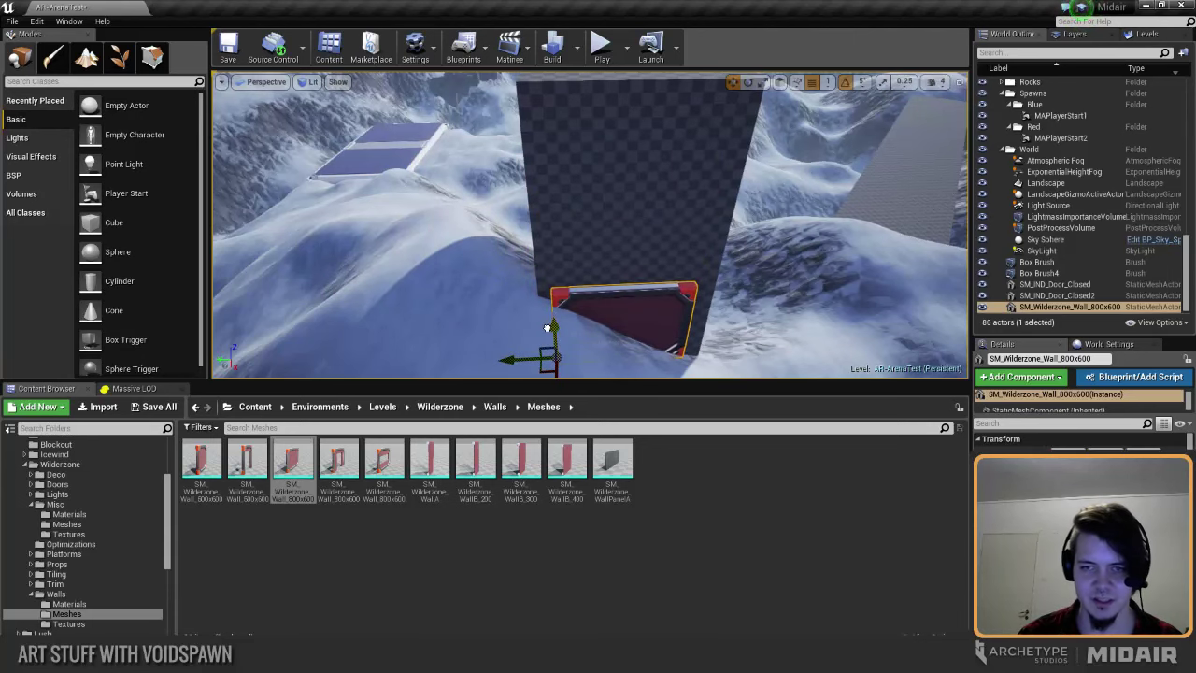
Step: Duplicate the wall panel upward and align the copy's lower edge with the top edge of the original
right_drag(603, 362, 635, 366)
alt+drag(484, 316, 476, 226)
key(w)
mouse_move(475, 226)
right_down()
mouse_move(494, 260)
mouse_move(411, 252)
mouse_move(462, 233)
right_up()
key(s)
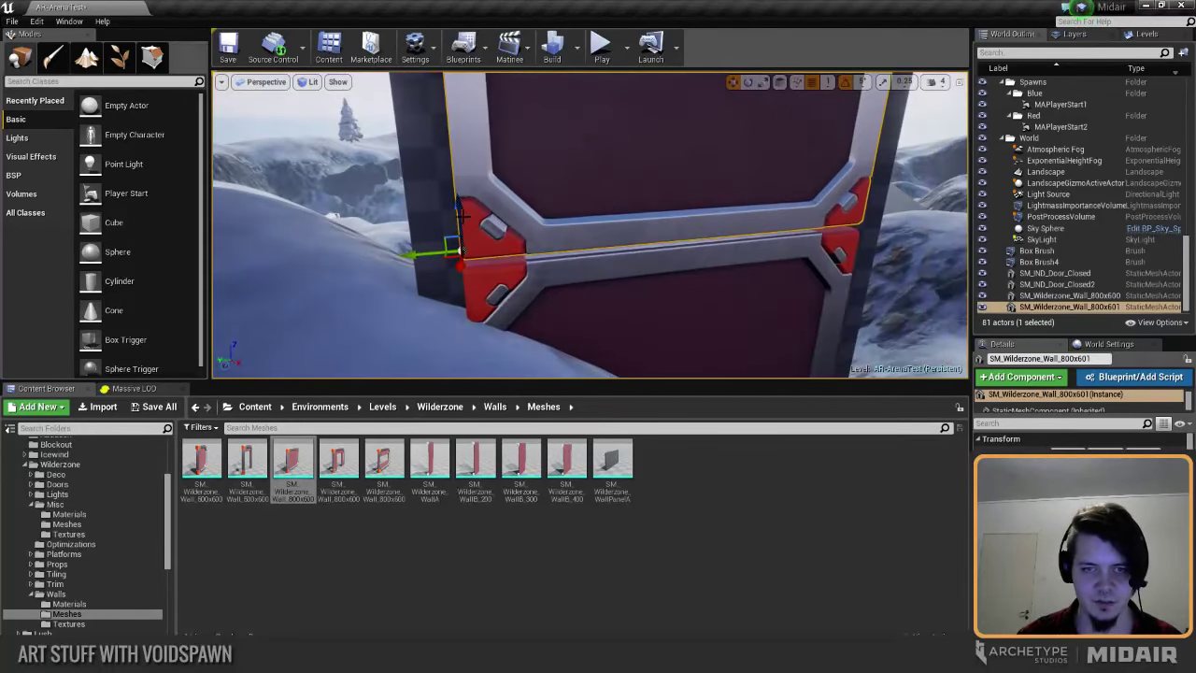
drag(457, 213, 457, 219)
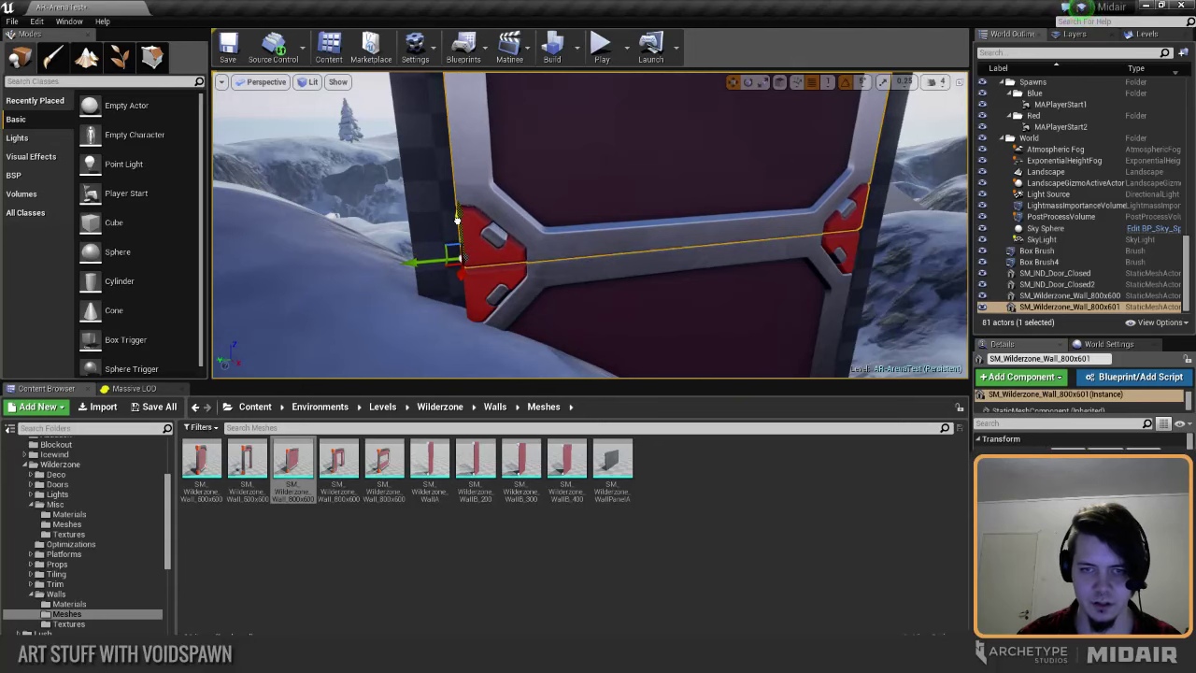
key(w)
mouse_move(458, 219)
right_down()
mouse_move(472, 234)
mouse_move(491, 229)
mouse_move(449, 216)
right_up()
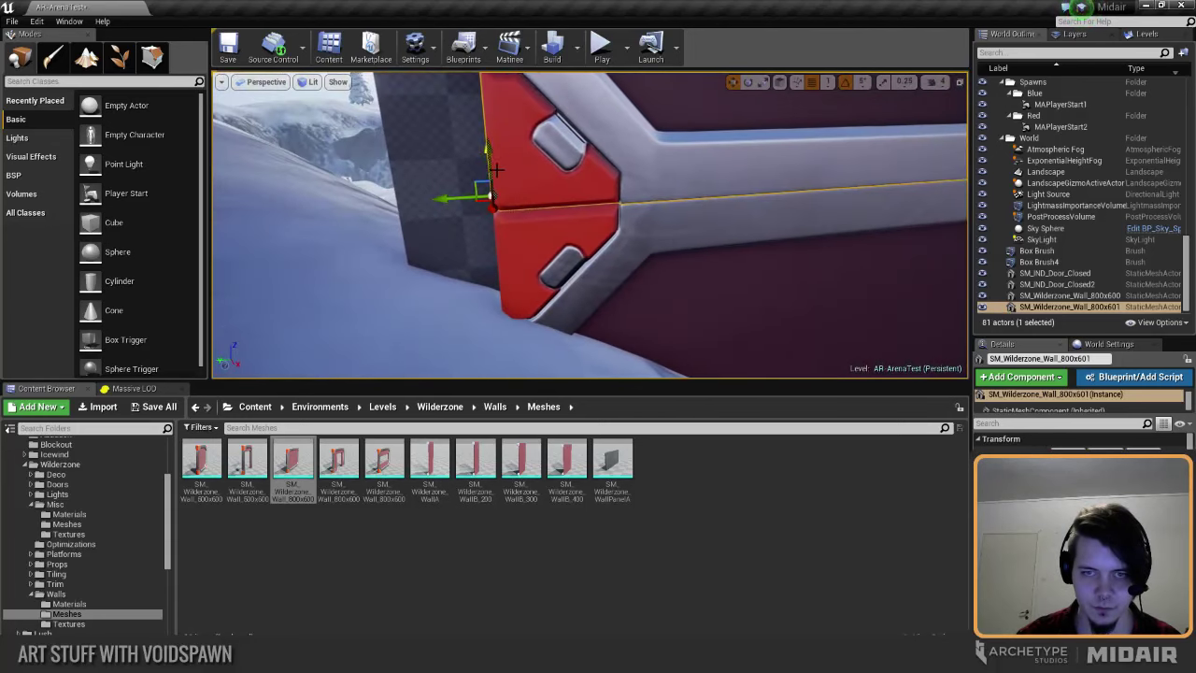
drag(491, 149, 490, 150)
key(s)
right_drag(490, 150, 453, 205)
Step: Select both wall panels, set their scale to 1.0 and move them up along the box brush's front face
ctrl+click(572, 262)
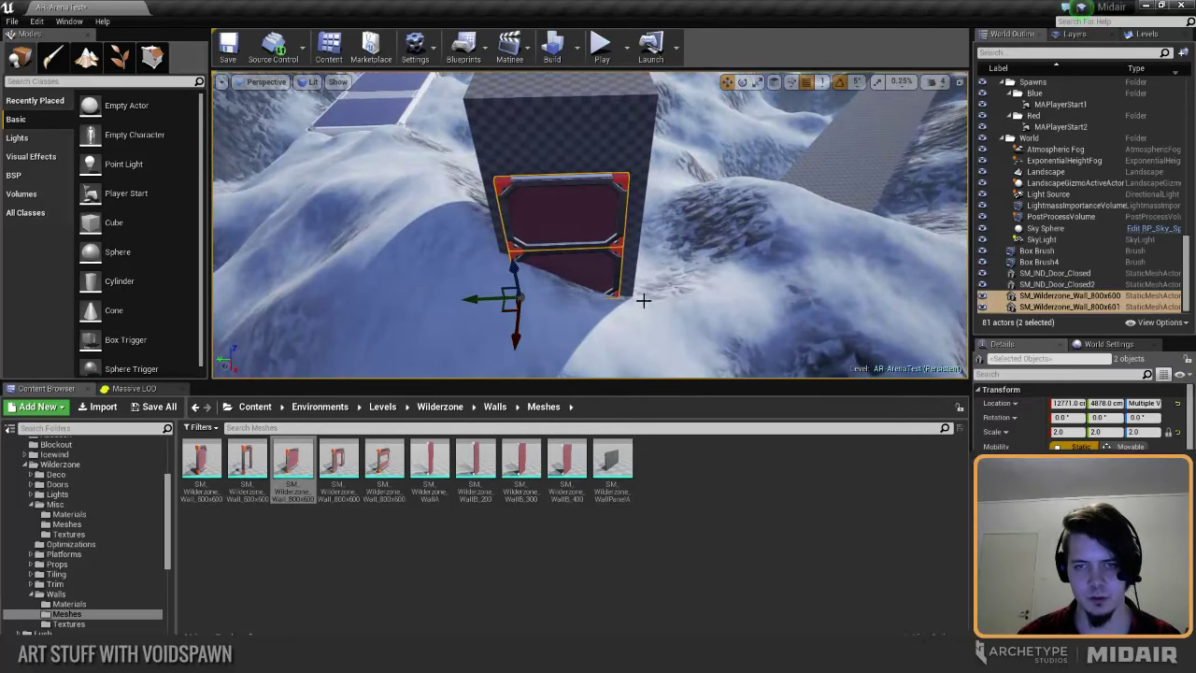
text(1)
key(Return)
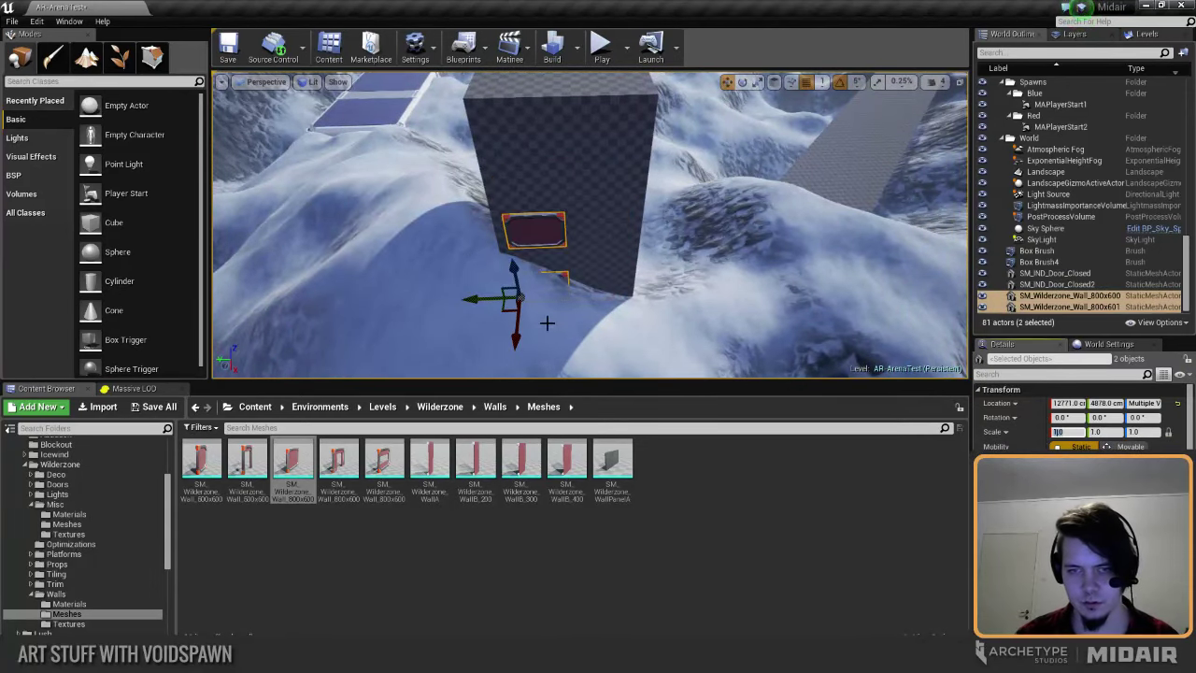
drag(518, 273, 502, 192)
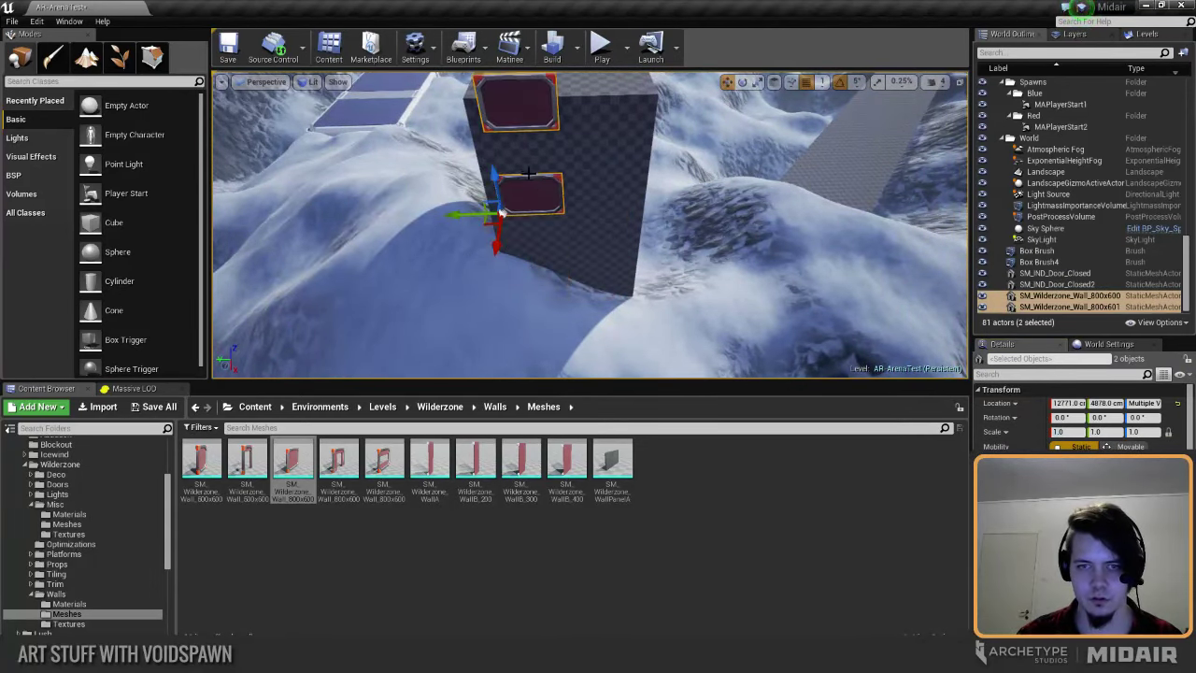
Step: Set the position grid snap to 50 and delete the upper of the two wall panels on the box brush
click(824, 82)
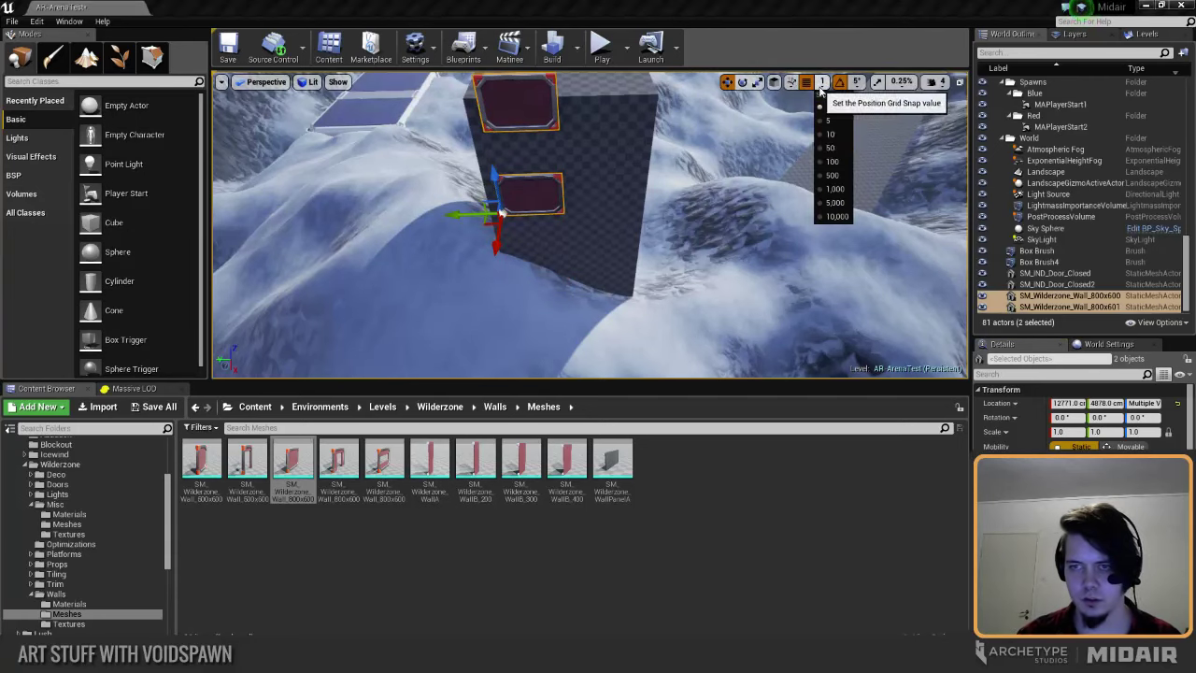
click(827, 149)
click(534, 108)
key(Delete)
click(505, 204)
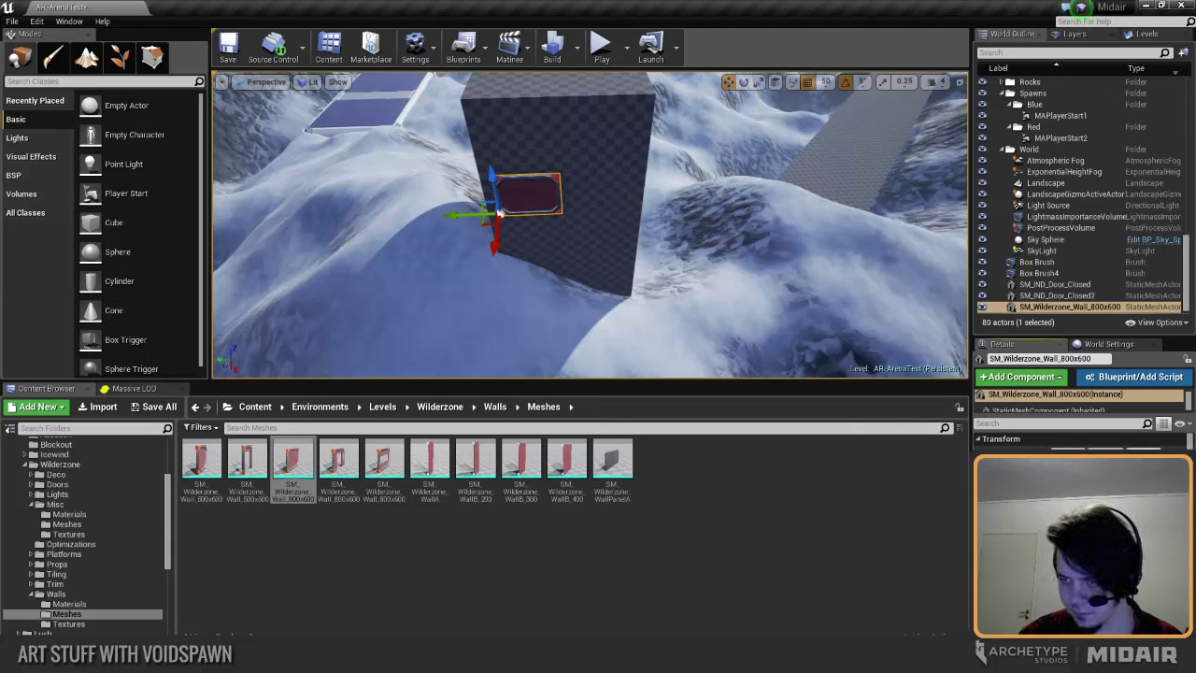
Step: Duplicate the remaining wall panel upward, and copy the resulting pair sideways to form a two-by-two block of panels
drag(500, 213, 523, 198)
key(f)
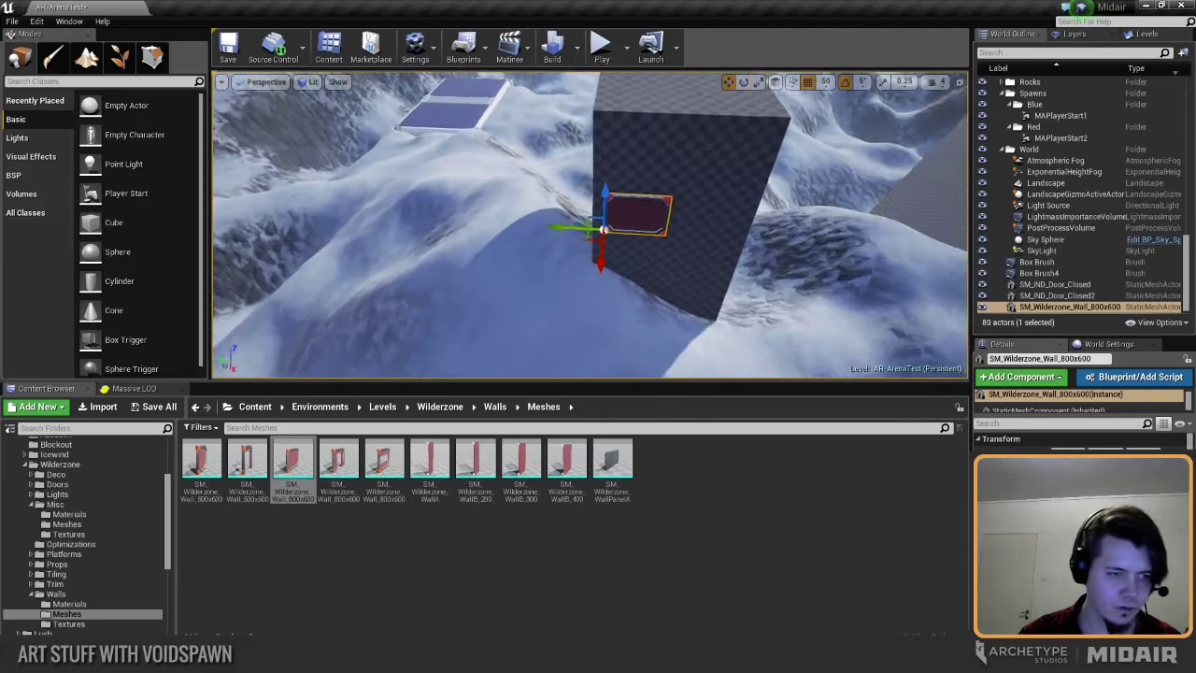
alt+drag(608, 198, 612, 142)
right_drag(561, 225, 590, 224)
ctrl+click(590, 227)
alt+drag(491, 265, 586, 254)
Step: Select all four wall panels and move the block down toward the base of the box brush's front face
click(624, 243)
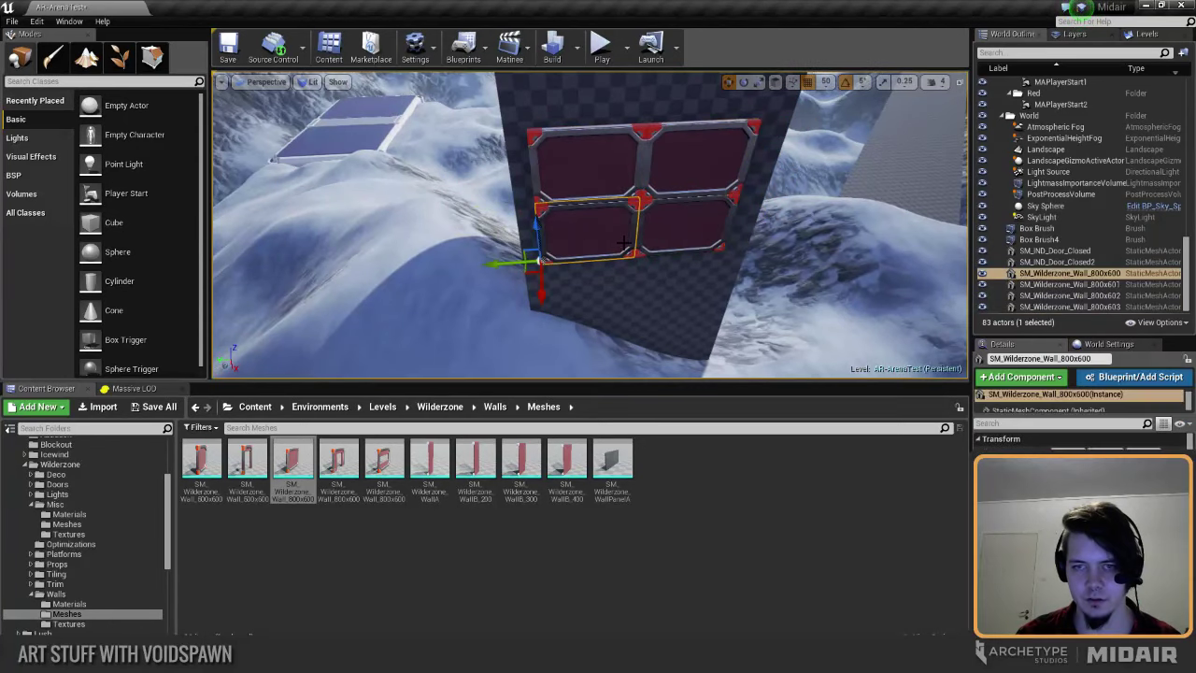
click(596, 179)
click(671, 224)
click(601, 230)
click(598, 181)
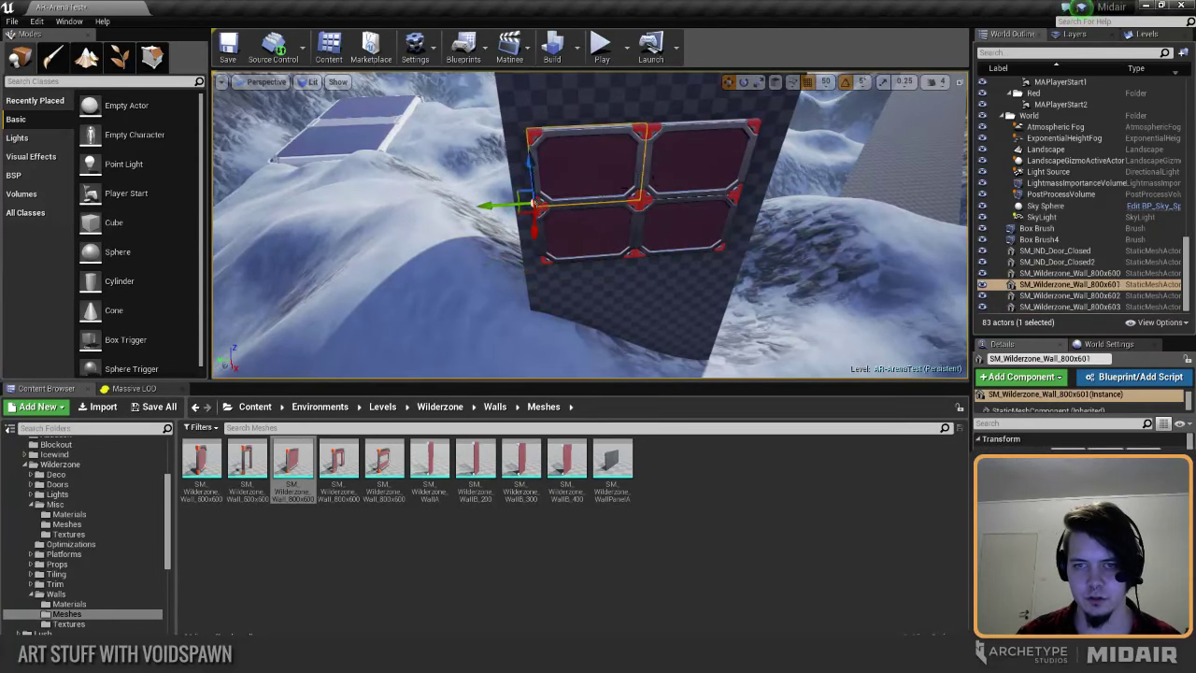
click(663, 185)
ctrl+click(564, 237)
ctrl+click(672, 241)
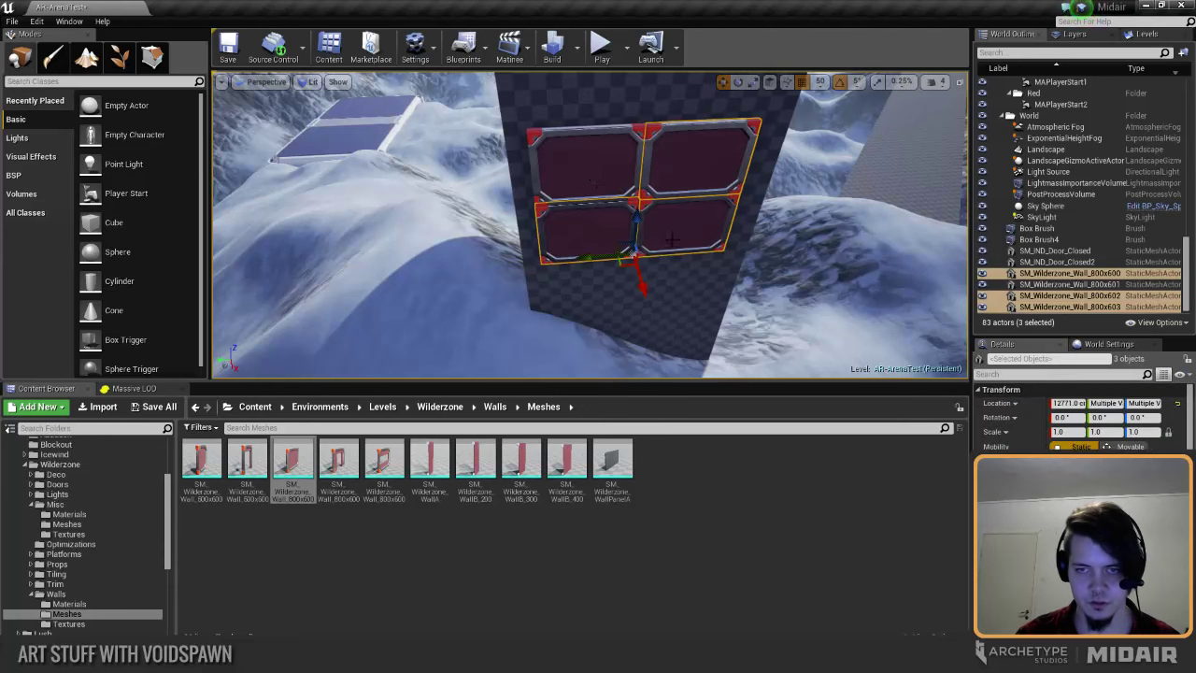
drag(544, 161, 522, 252)
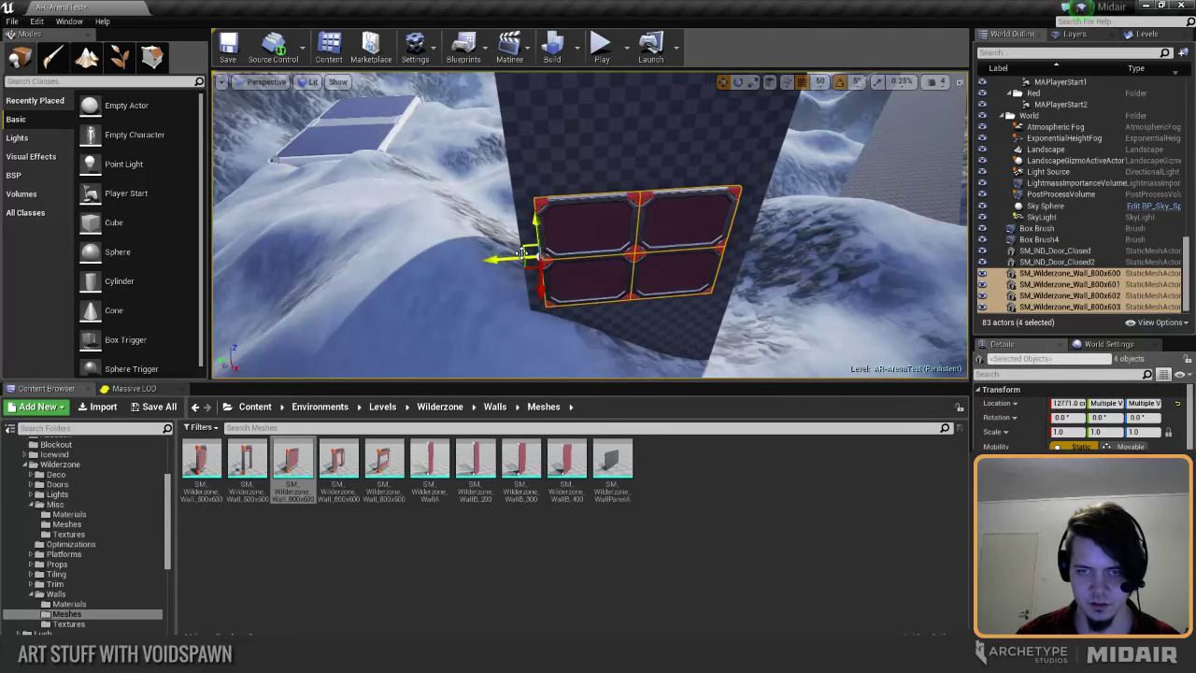
Step: Duplicate the block of four wall panels upward so the copies sit directly above the originals
right_drag(512, 260, 506, 199)
key(w)
key(s)
drag(483, 228, 484, 291)
key(s)
right_drag(484, 291, 490, 323)
right_drag(474, 169, 460, 138)
alt+drag(523, 254, 527, 149)
key(Escape)
Step: Delete the four wall panels in the column farther from the original panel, leaving a single stack on the box brush
right_drag(526, 149, 567, 187)
key(w)
key(s)
key(w)
key(a)
click(585, 172)
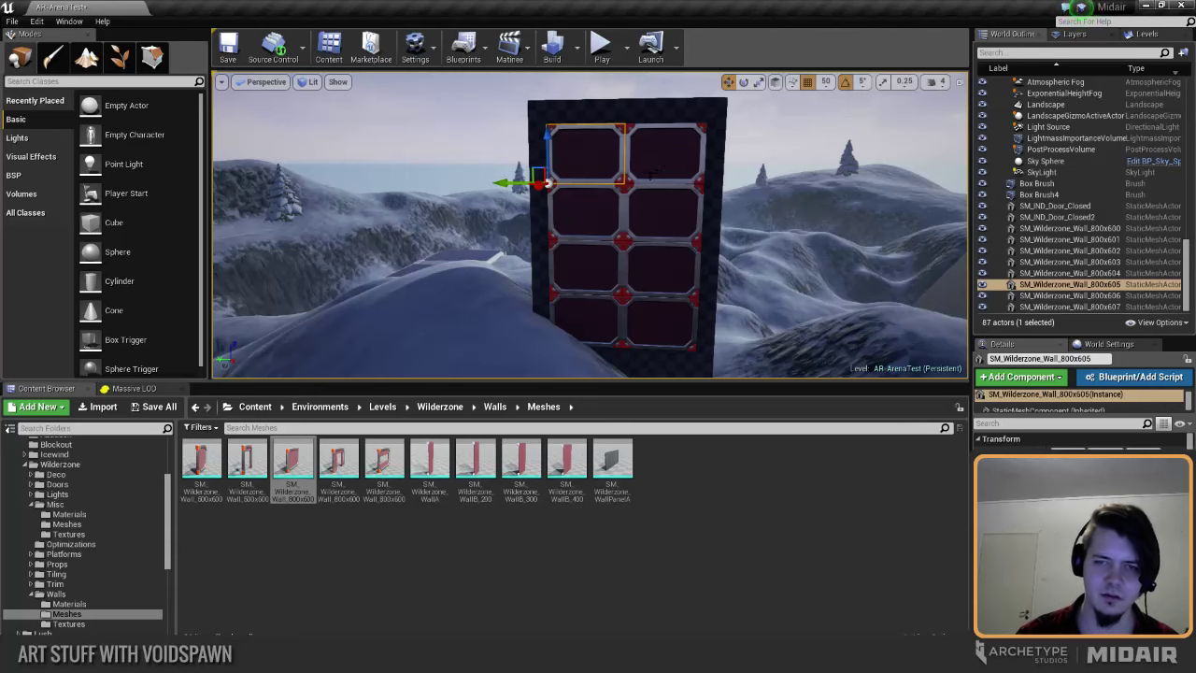
ctrl+click(655, 159)
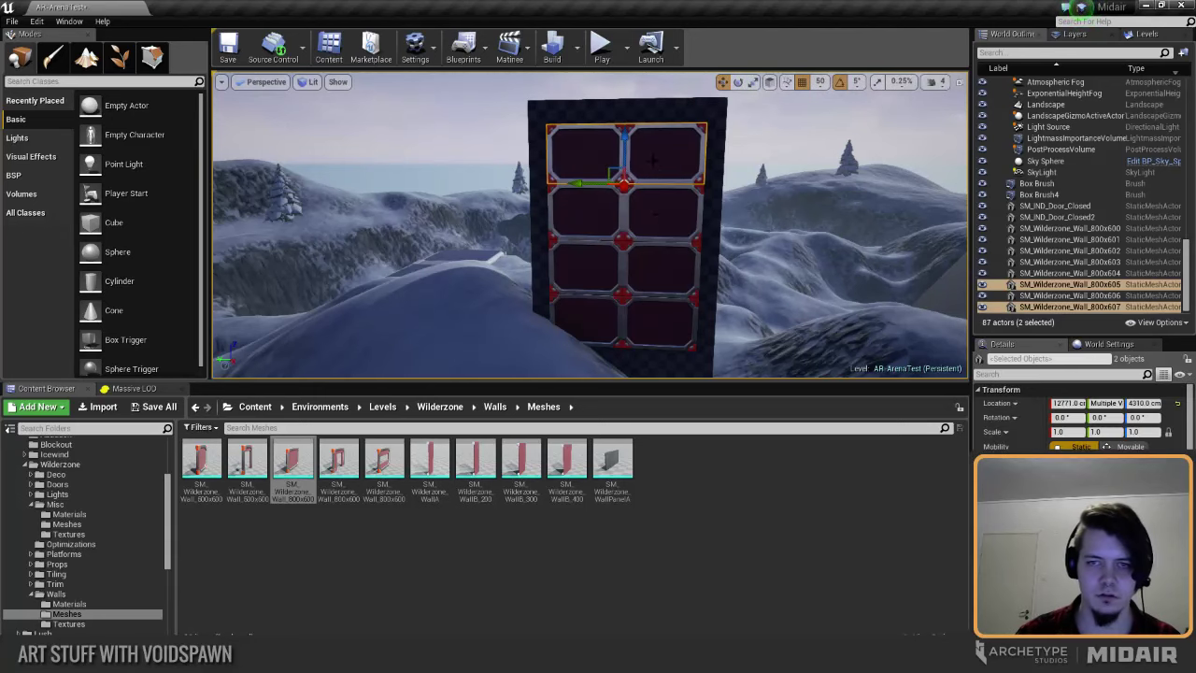
click(655, 160)
key(Delete)
click(658, 214)
key(Delete)
click(658, 270)
key(Delete)
click(655, 318)
key(Delete)
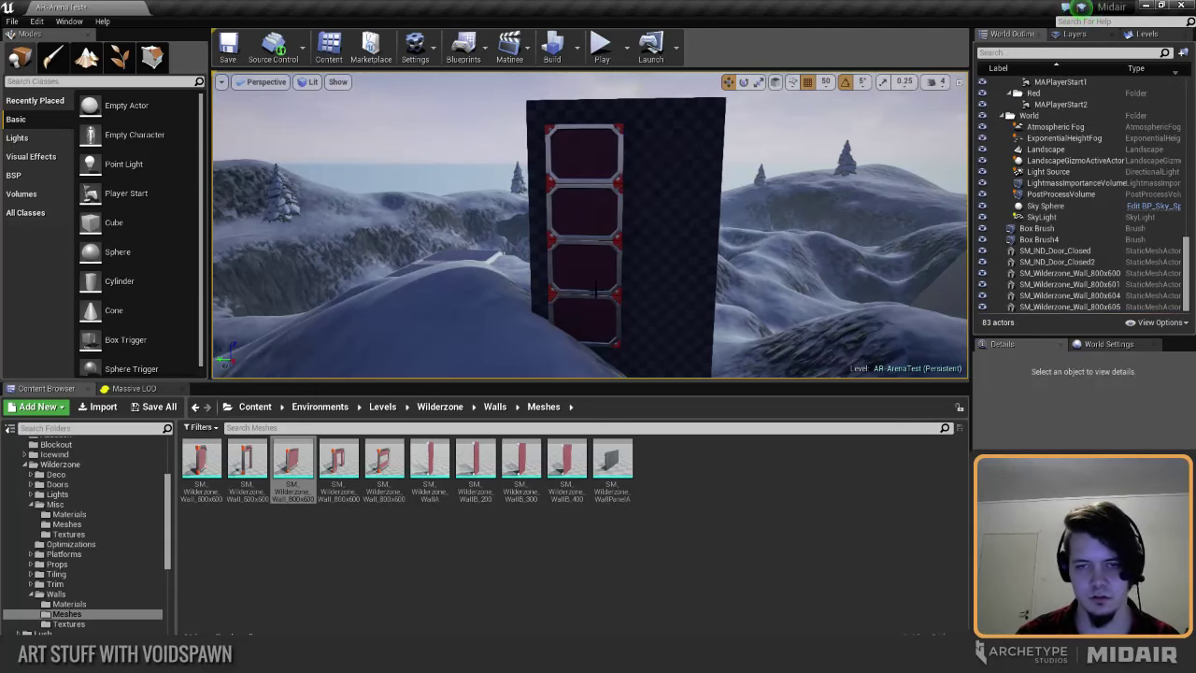
Step: Delete the three upper panels of the remaining stack and select the lowest one
click(596, 308)
click(598, 271)
click(593, 227)
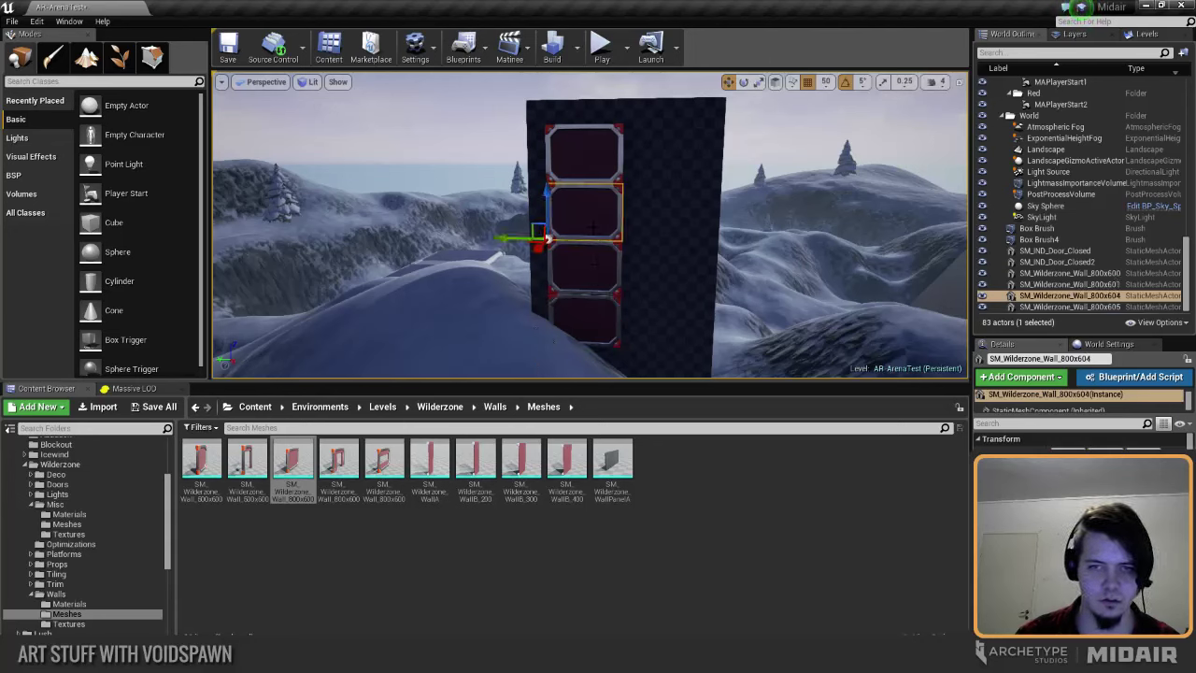
ctrl+click(586, 149)
ctrl+click(580, 279)
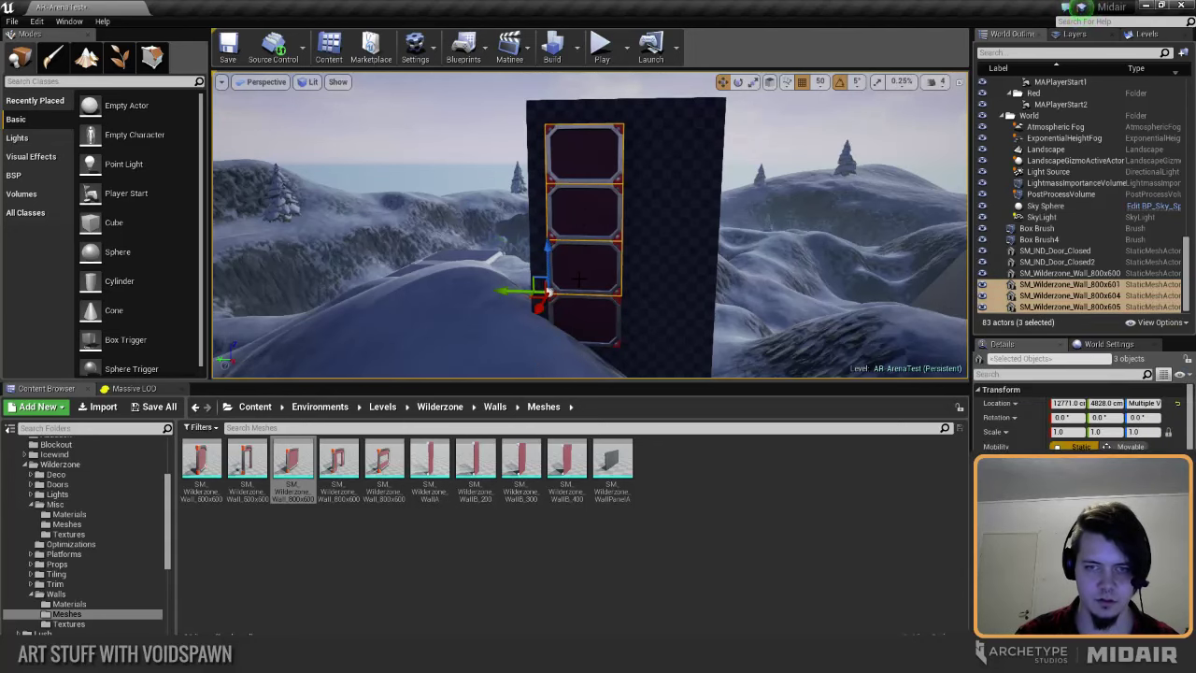
key(Delete)
click(584, 318)
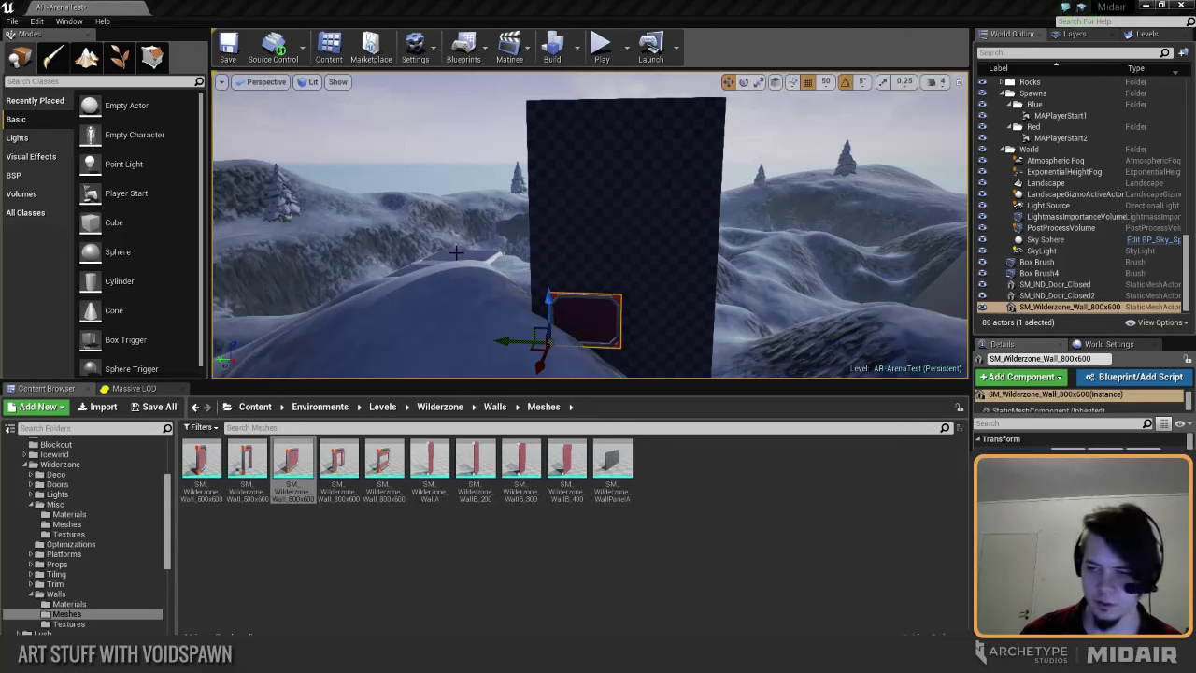
Step: Examine the box brush and its single wall panel against the surrounding mountains from several distances
mouse_move(488, 259)
right_down()
mouse_move(500, 337)
mouse_move(496, 275)
right_up()
key(s)
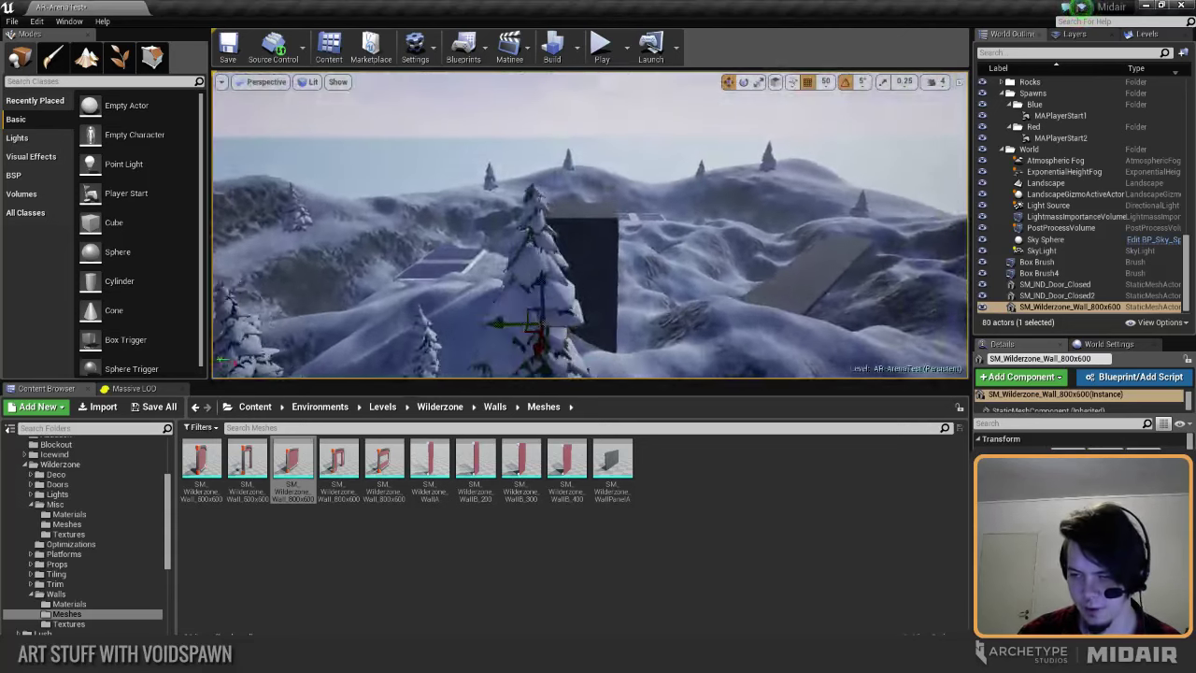
key(w)
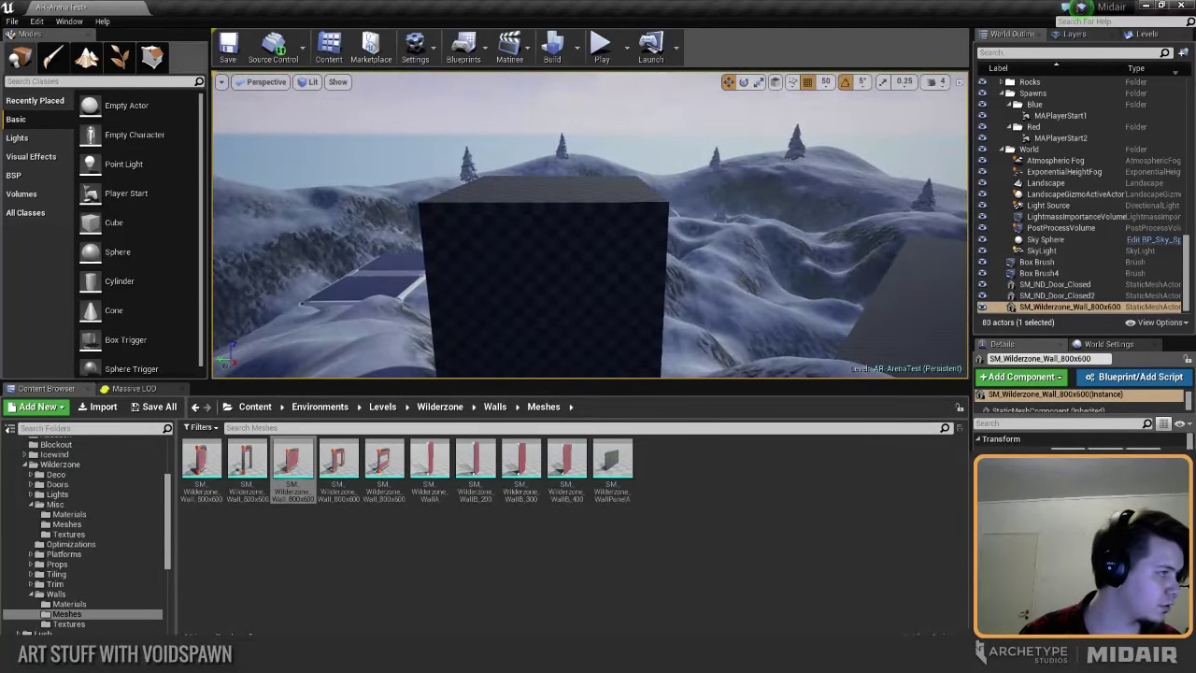
key(s)
right_drag(495, 276, 500, 313)
key(w)
right_drag(425, 264, 484, 245)
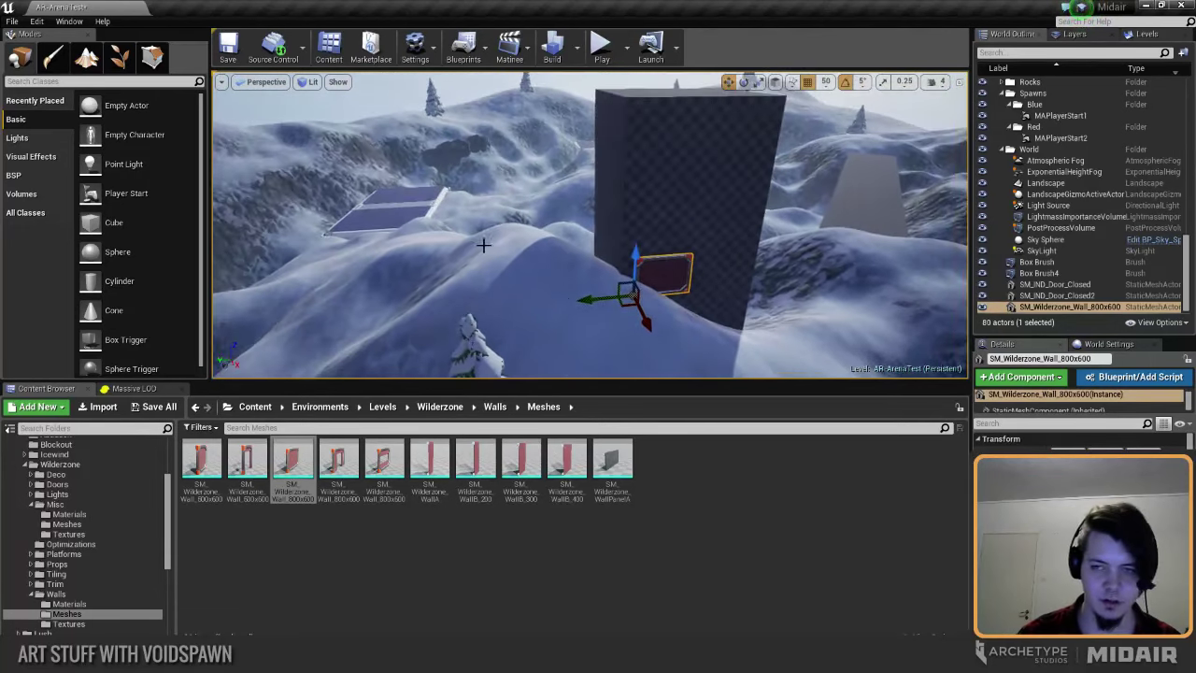
Step: Enlarge the level viewport by shrinking the content browser, and clear the selection
right_drag(571, 273, 605, 374)
drag(610, 379, 610, 521)
right_drag(598, 299, 561, 308)
right_drag(504, 342, 504, 342)
key(Escape)
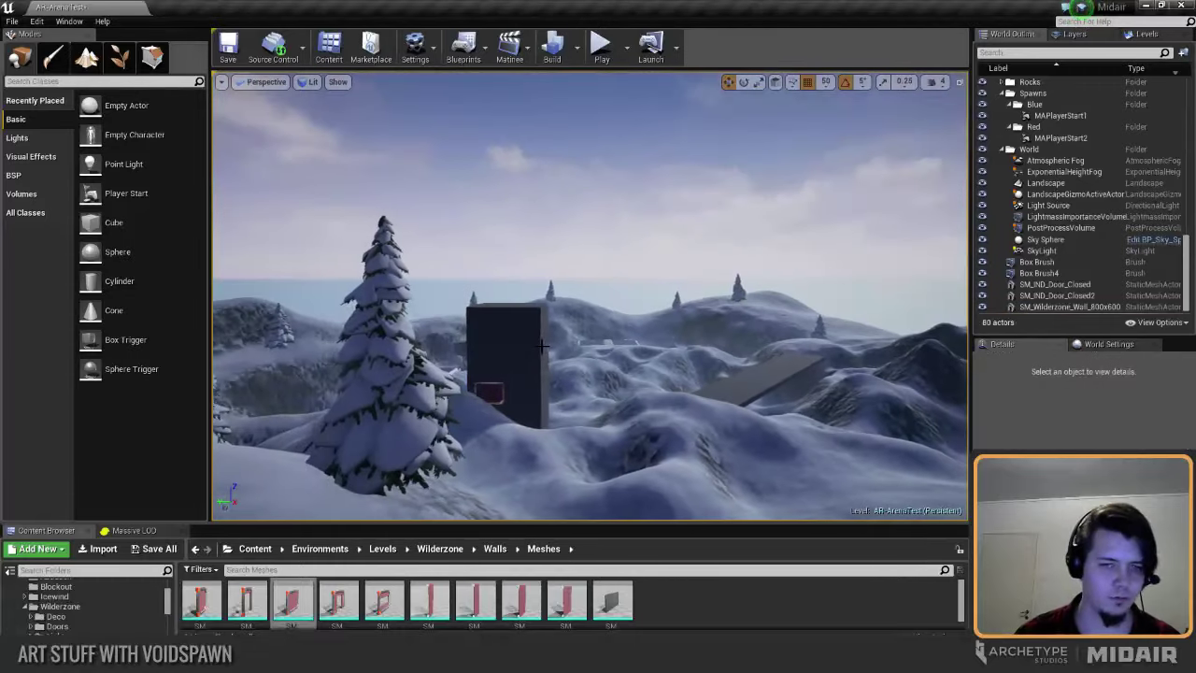
Step: Examine the sun's position in the sky above the snowy hills
right_drag(948, 176, 948, 177)
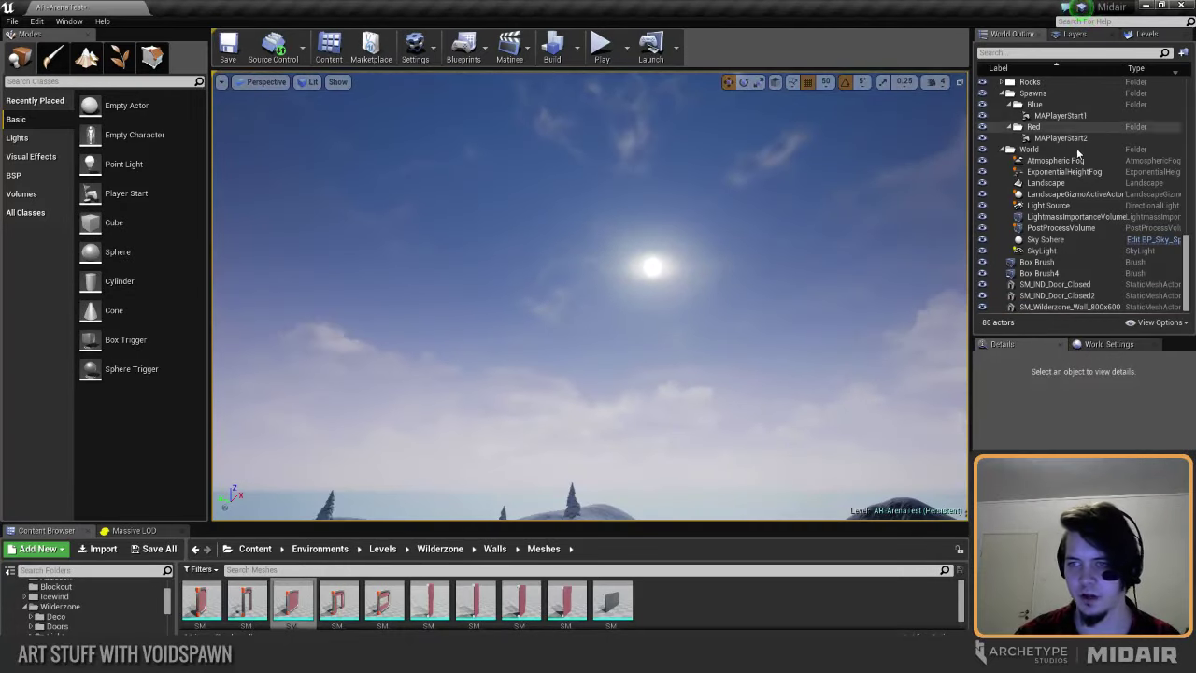
right_drag(743, 276, 743, 275)
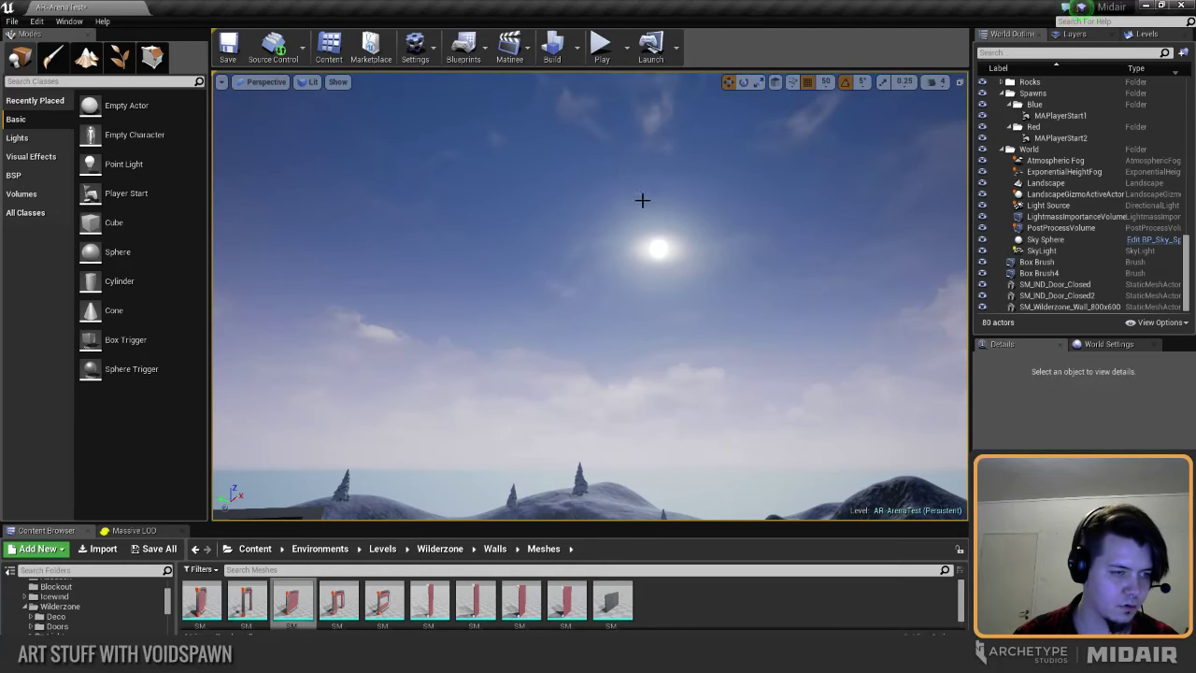
right_drag(642, 200, 642, 200)
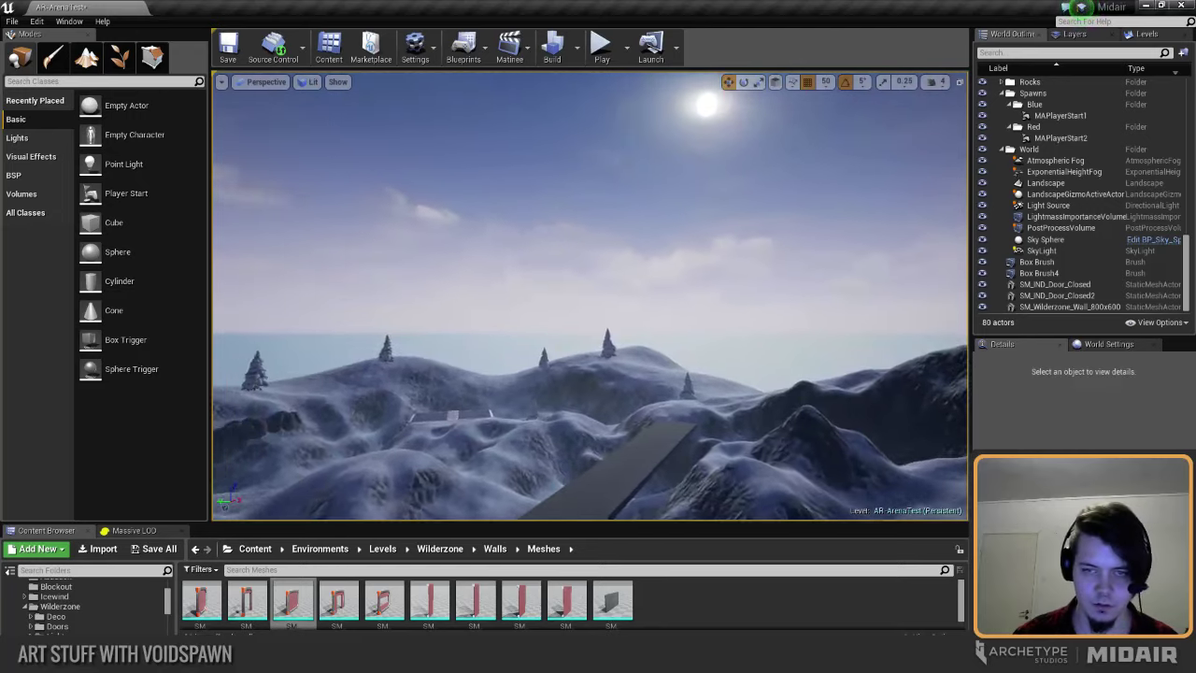
right_drag(733, 202, 733, 203)
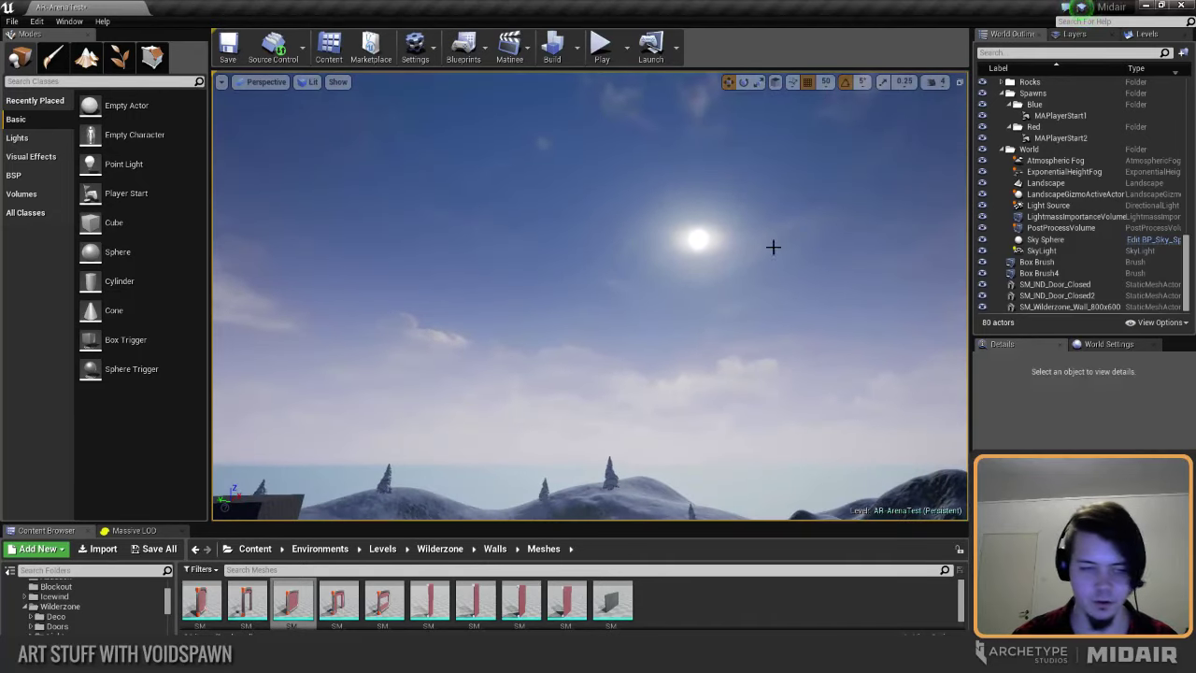
right_drag(733, 202, 733, 203)
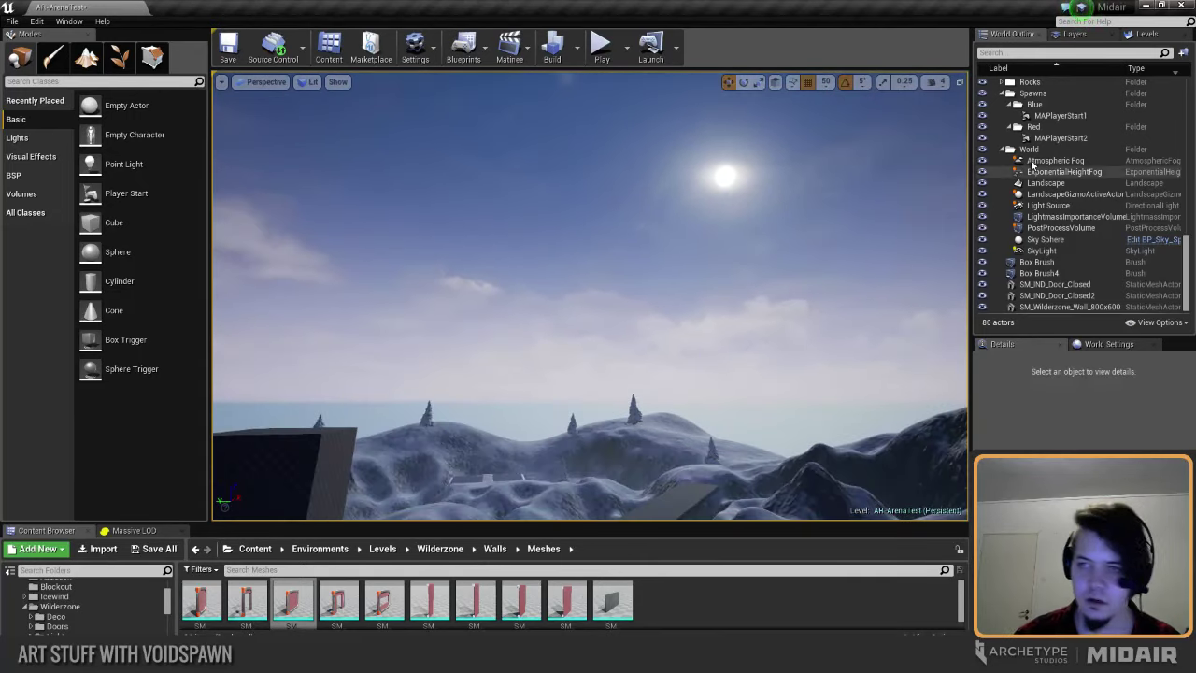
Step: Rotate the Light Source directional light to change the direction of the sunlight over the arena
click(1049, 228)
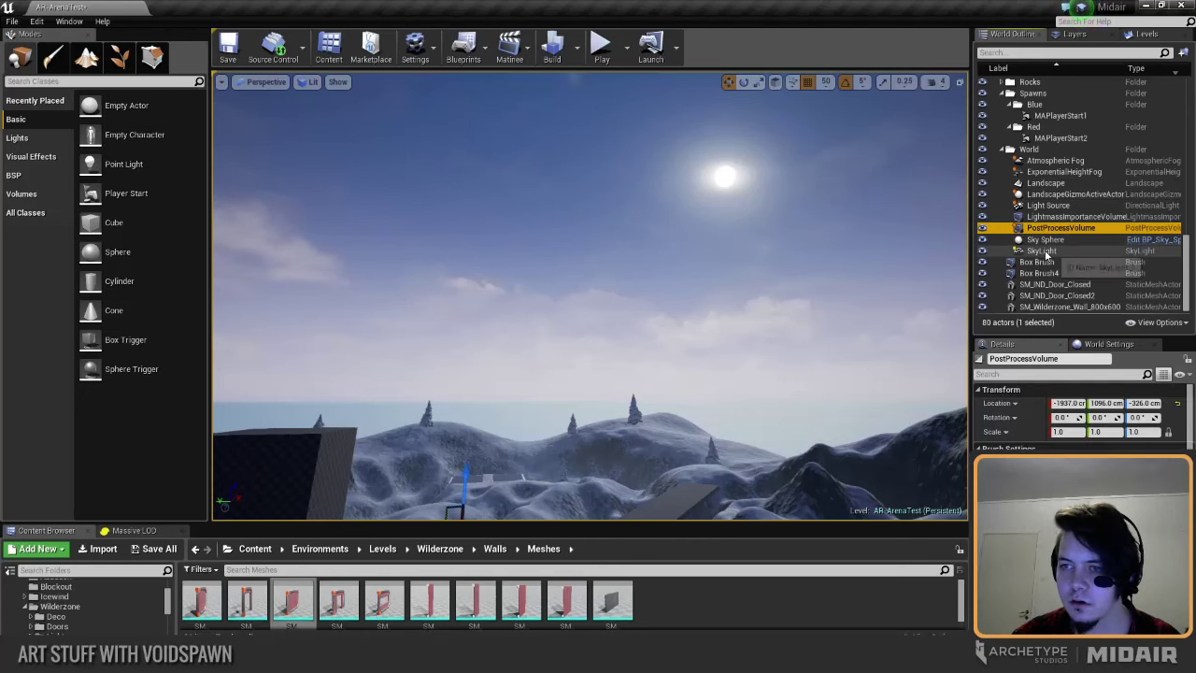
click(1046, 239)
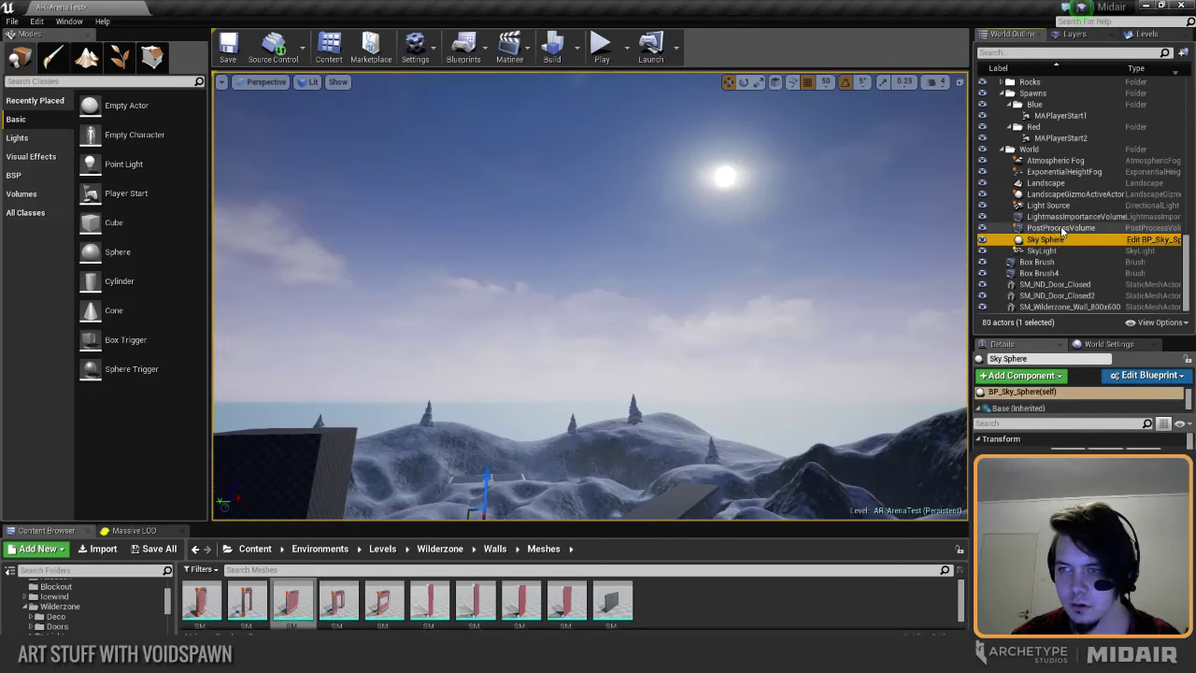
click(1049, 205)
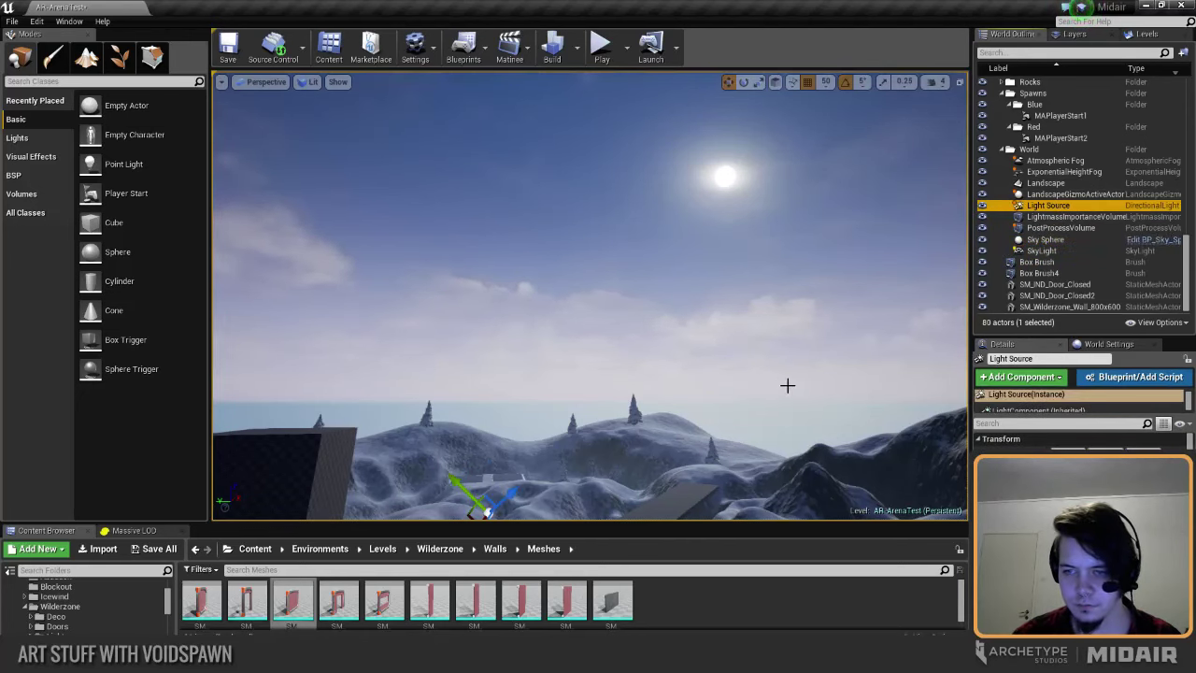
right_drag(784, 380, 724, 402)
key(e)
mouse_move(504, 437)
mouse_down()
mouse_move(497, 420)
mouse_move(506, 441)
mouse_up()
drag(514, 493, 505, 486)
mouse_move(599, 499)
mouse_down()
mouse_move(572, 505)
mouse_move(495, 432)
mouse_move(504, 486)
mouse_move(517, 490)
mouse_up()
right_drag(440, 396, 456, 389)
key(w)
key(e)
drag(533, 407, 506, 400)
right_drag(505, 400, 589, 309)
key(w)
Step: Check the SkyLight, Sky Sphere and LandscapeGizmoActiveActor entries among the level's world actors
click(1112, 250)
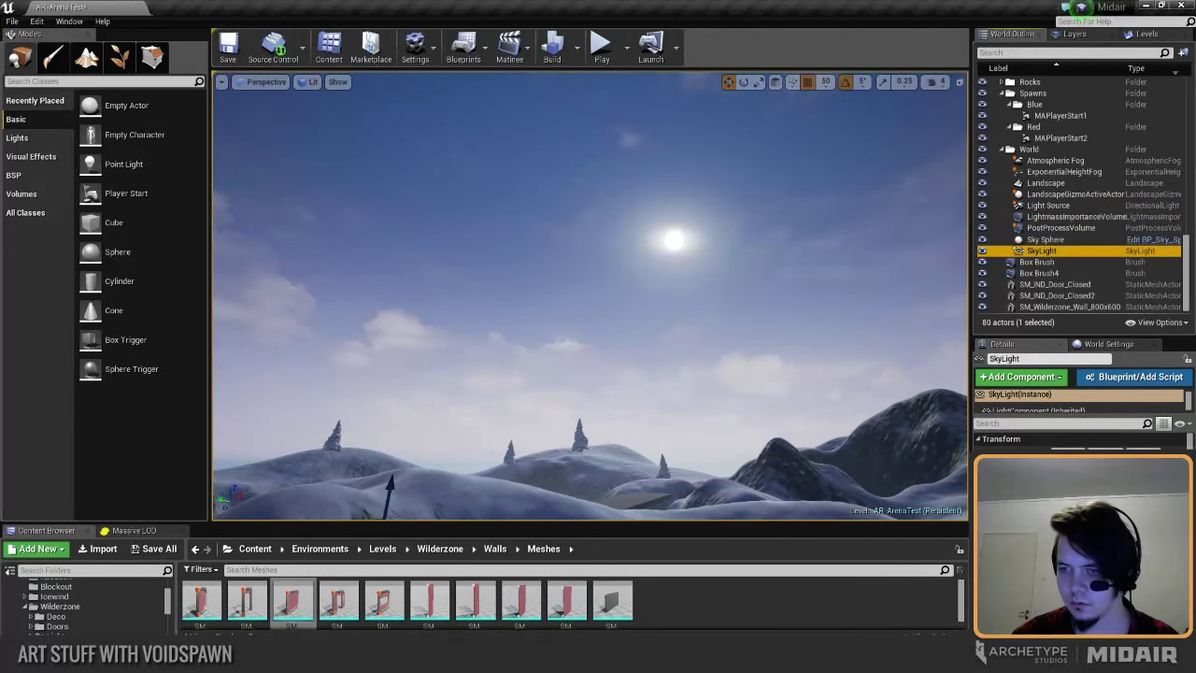
click(1045, 240)
click(1055, 251)
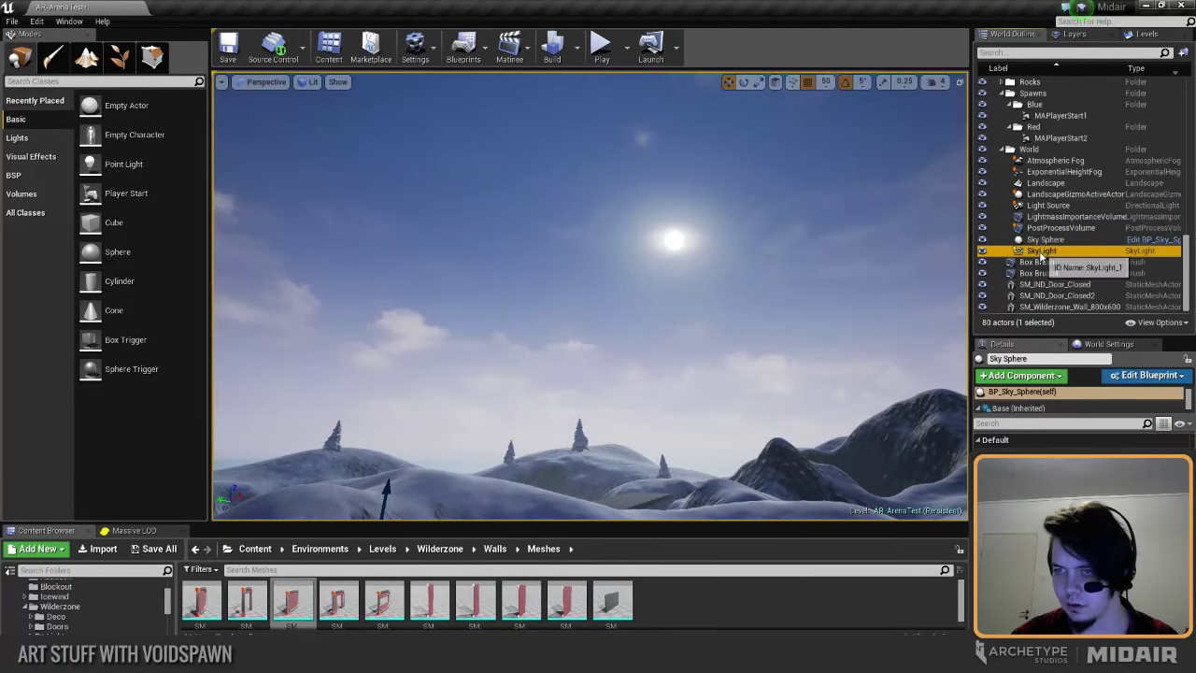
click(1074, 195)
scroll(1061, 268, up, 3)
scroll(1057, 265, down, 3)
Step: Search the level's actors for "sky", select the Sky Sphere and clear the search filter
click(1010, 54)
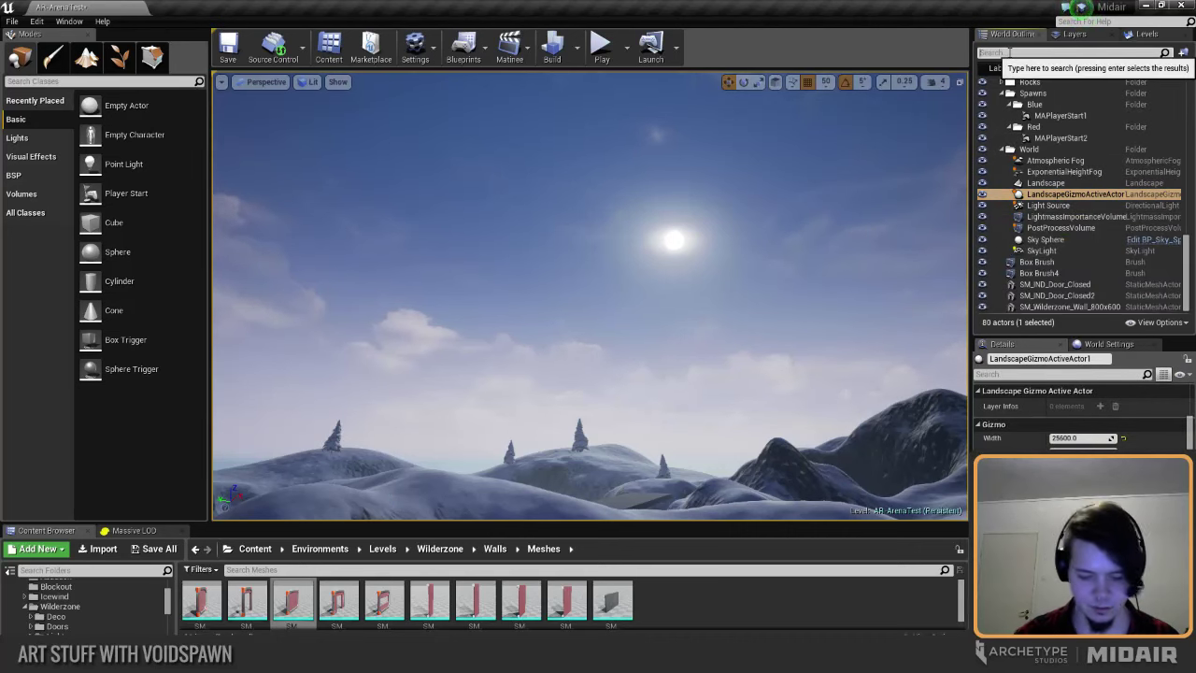
text(sky)
click(1039, 105)
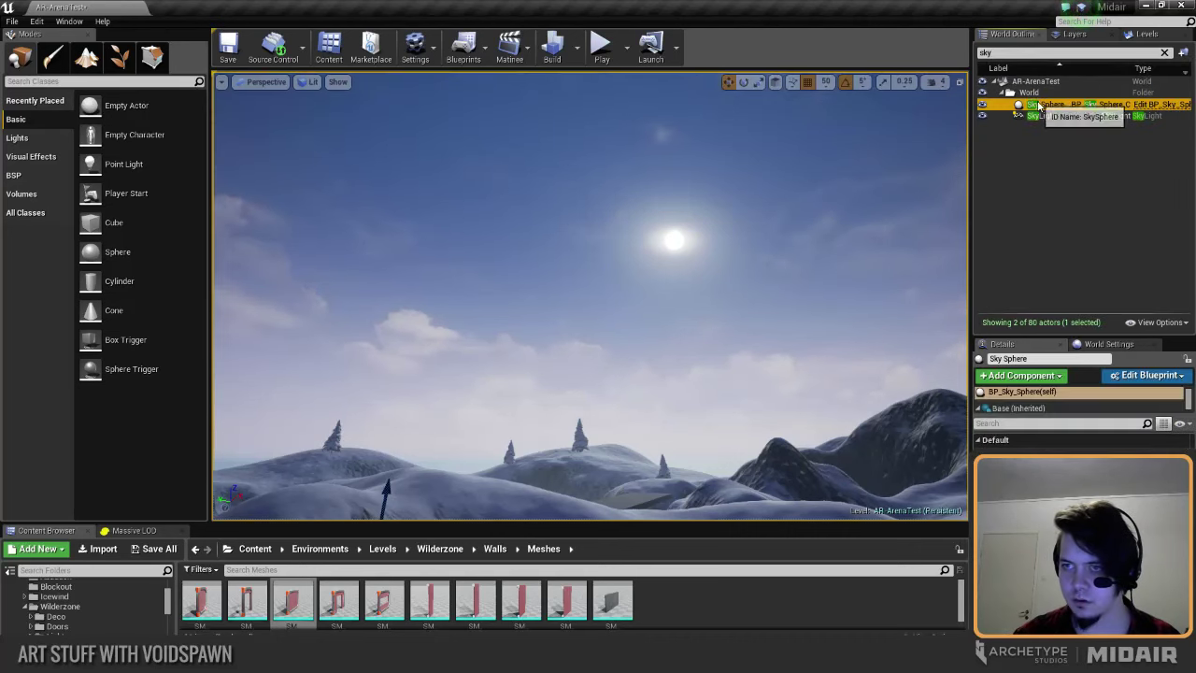
click(1165, 52)
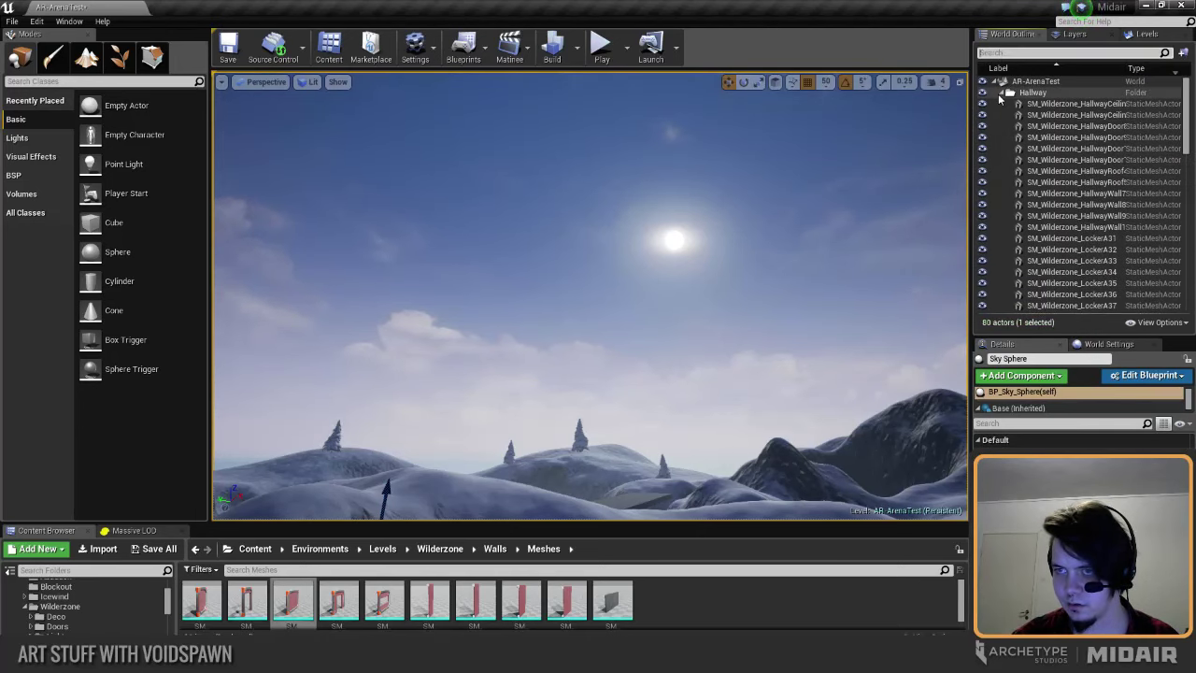
Step: Collapse the Hallway folder in the actor list and select the Sky Sphere
click(998, 93)
click(1000, 92)
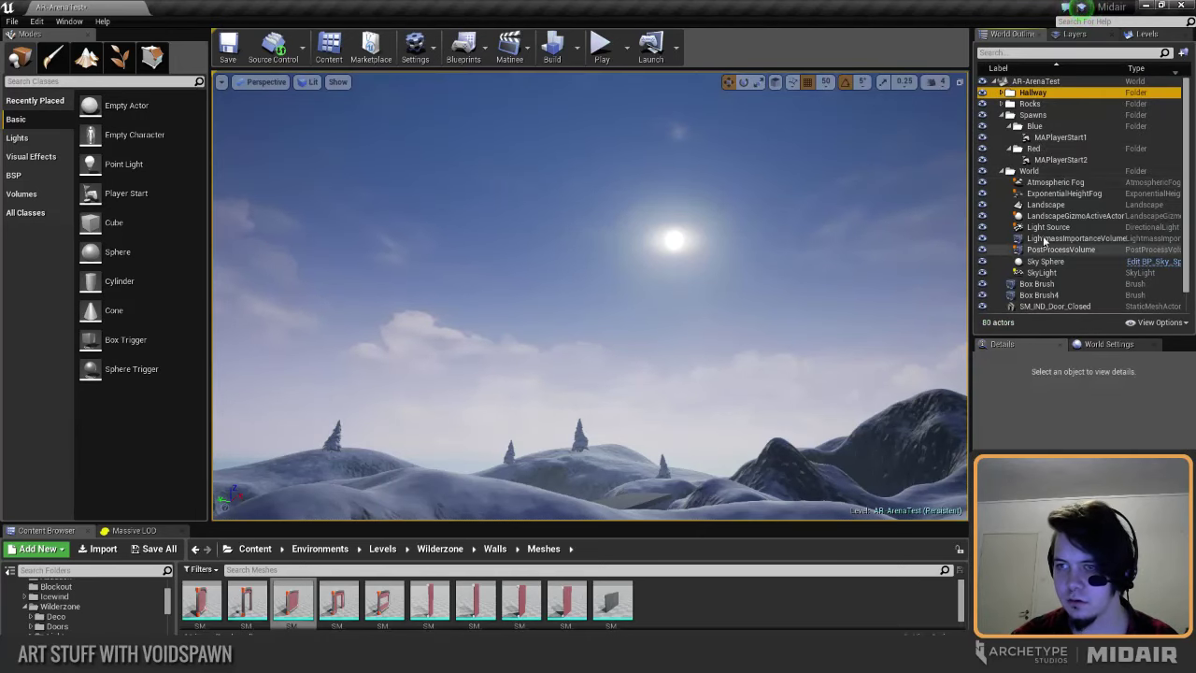
click(1050, 183)
click(1045, 262)
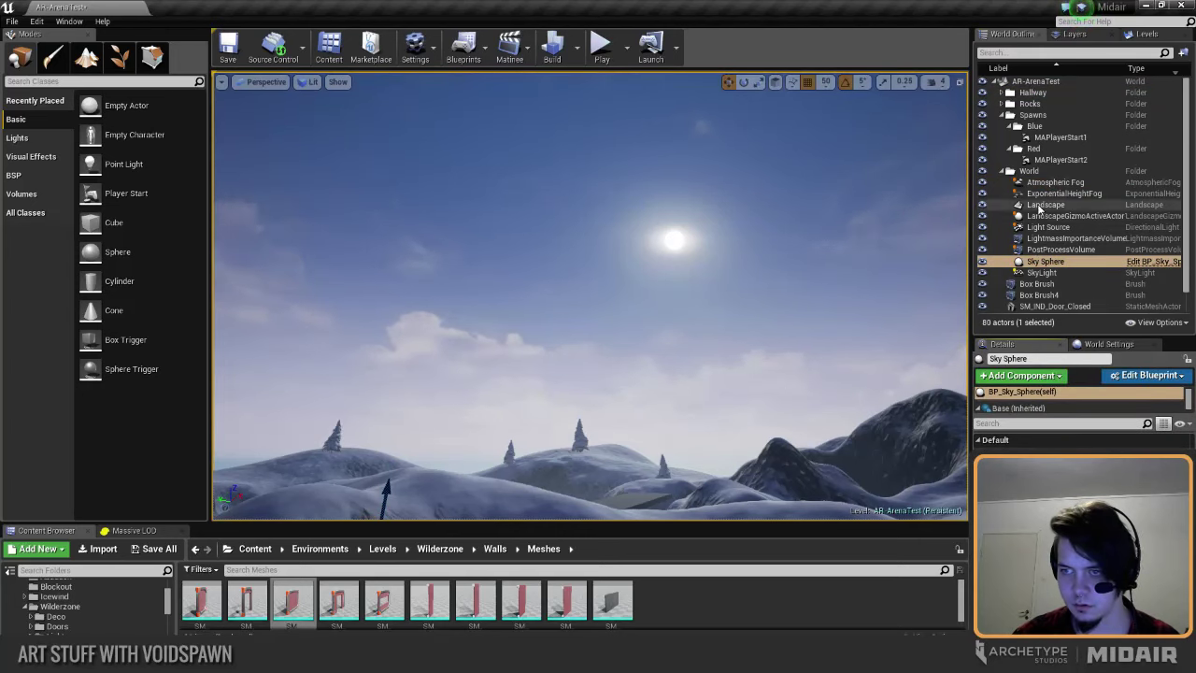
Step: Rotate the Light Source so the sunlight comes in at a lower angle, closer to the horizon
click(1038, 228)
right_drag(598, 374, 559, 411)
key(e)
right_drag(446, 464, 450, 490)
drag(486, 463, 469, 386)
drag(384, 471, 400, 457)
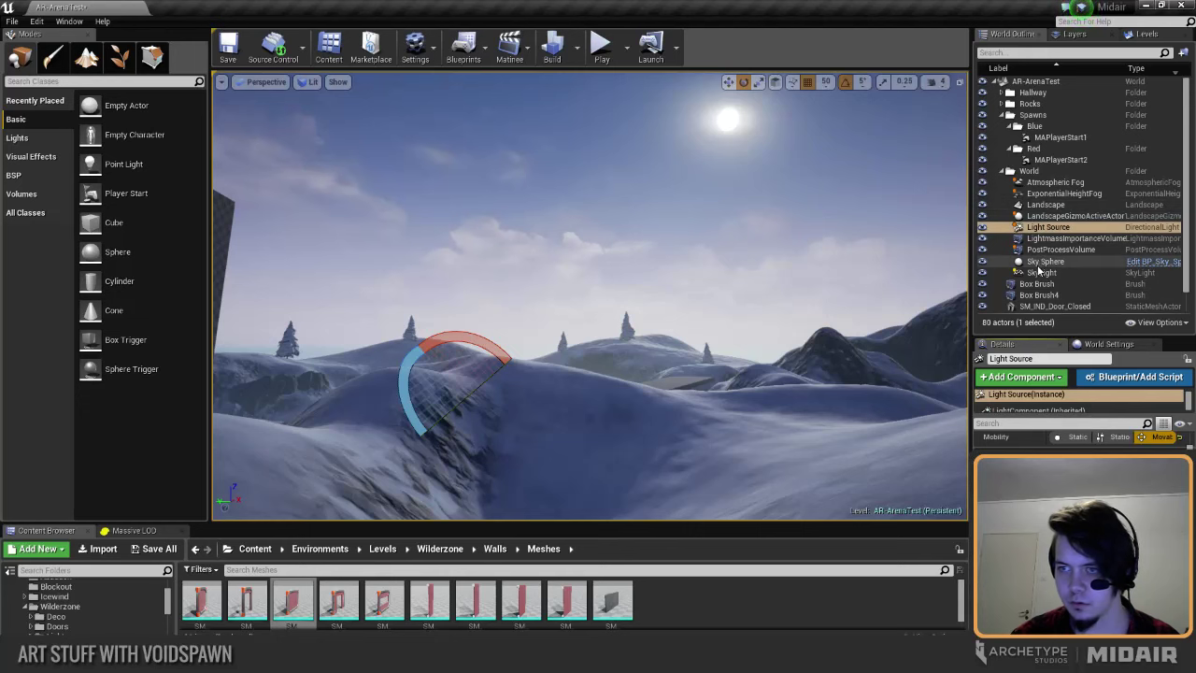
Step: Refresh the Sky Sphere so its sun and sky colours match the rotated Light Source, and clear the selection
click(1042, 261)
click(1077, 453)
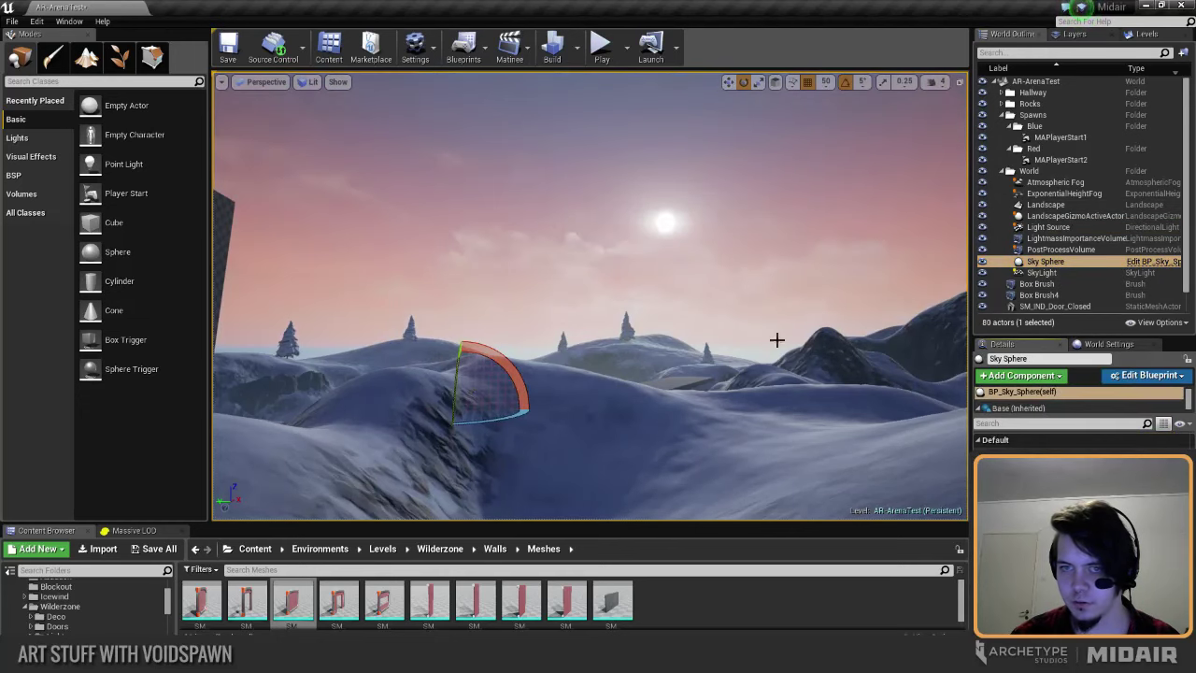
mouse_move(749, 321)
right_down()
mouse_move(693, 319)
mouse_move(695, 289)
mouse_move(747, 323)
mouse_move(785, 320)
mouse_move(748, 320)
right_up()
key(w)
key(Escape)
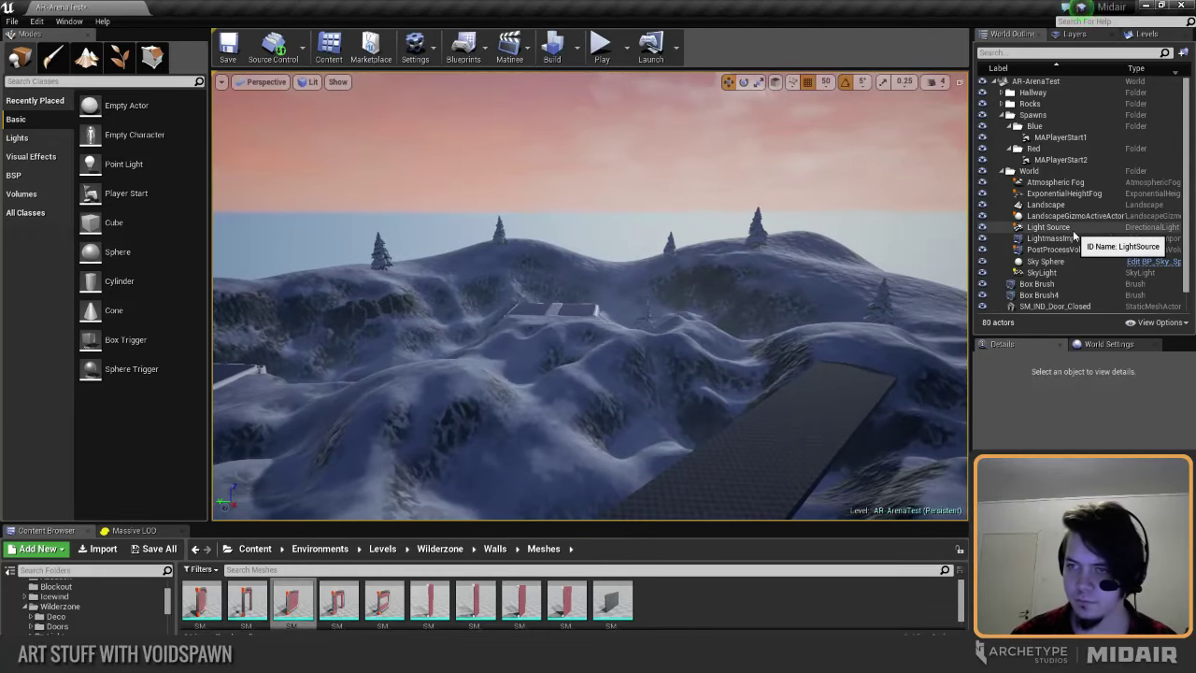
Step: Tint the Light Source's color a warm off-white with R 1.0, G 0.916 and B 0.857, and clear the selection
click(1073, 228)
click(1137, 473)
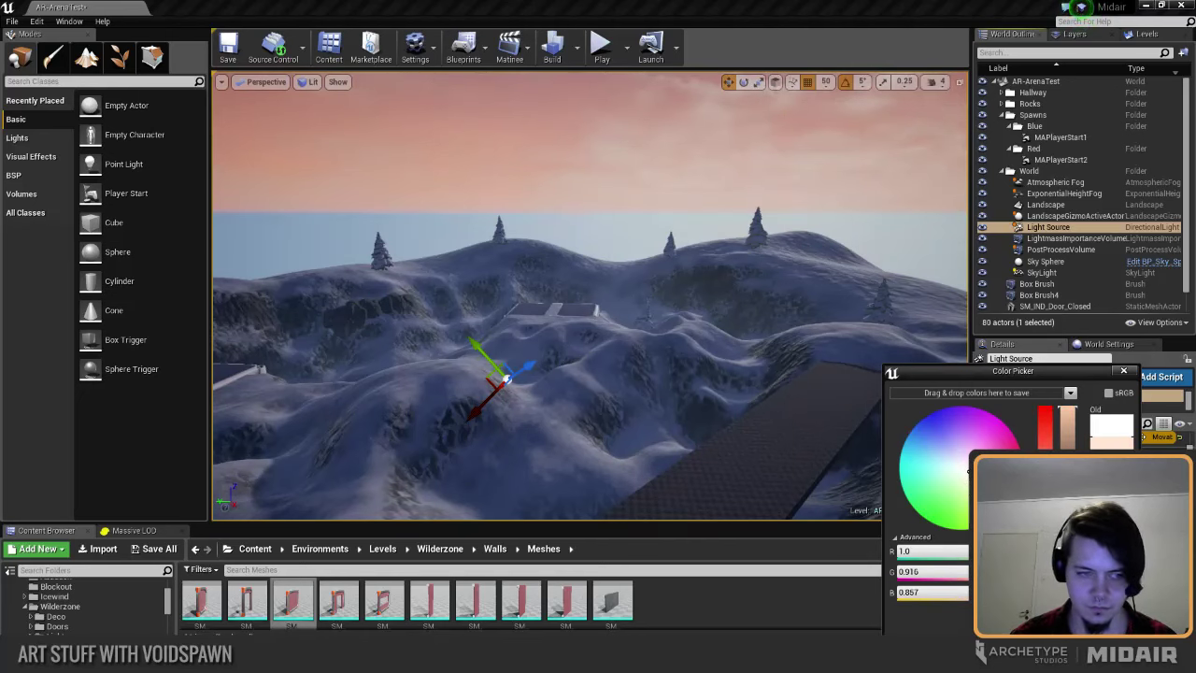
click(1056, 645)
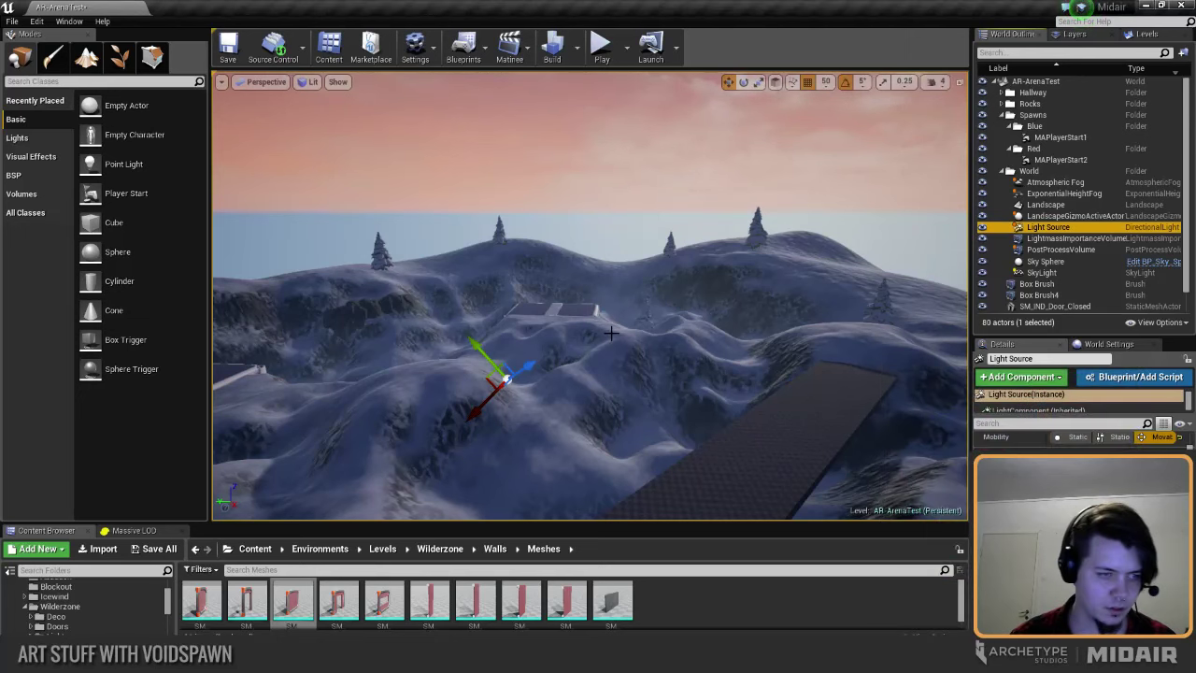
right_drag(608, 329, 369, 355)
key(Escape)
Step: Enlarge the content browser area so the mesh names show, and widen the viewport
right_drag(591, 296, 476, 297)
key(s)
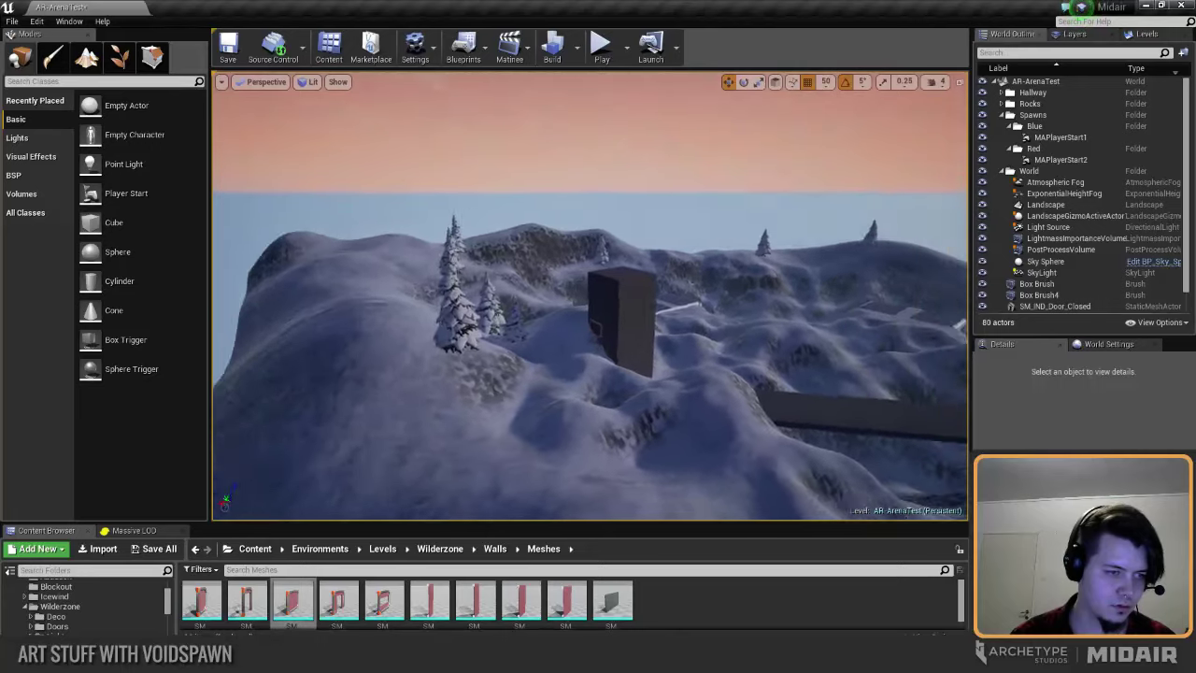
right_drag(610, 327, 692, 334)
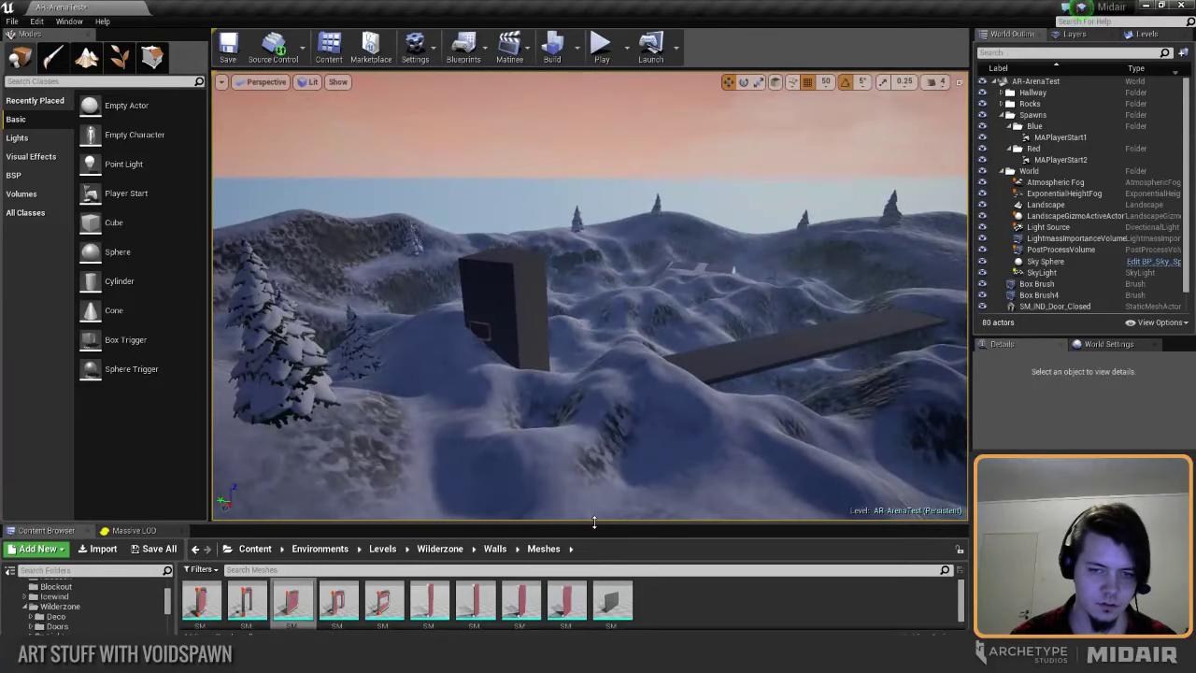
drag(594, 522, 594, 487)
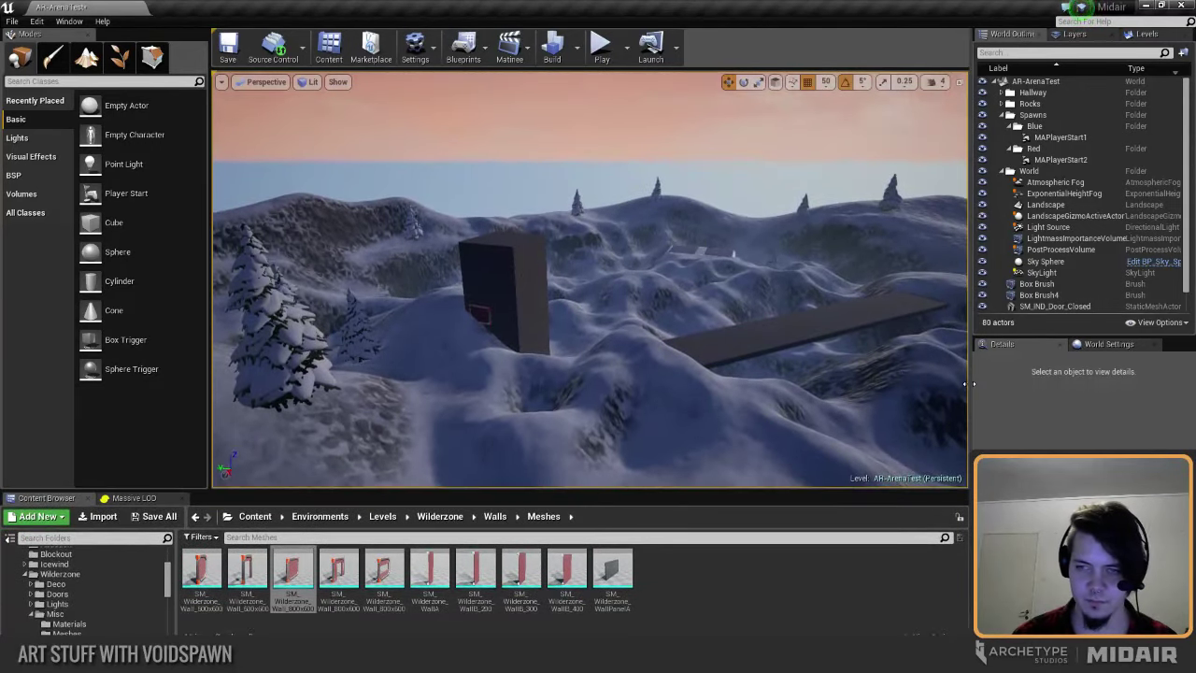
drag(970, 385, 1050, 387)
Step: Examine the sun and clouds, inspect the Sky Sphere's settings in a widened details area, and clear the selection
right_drag(748, 327, 846, 299)
right_drag(635, 280, 635, 280)
right_drag(428, 242, 440, 244)
right_drag(526, 244, 613, 248)
click(801, 259)
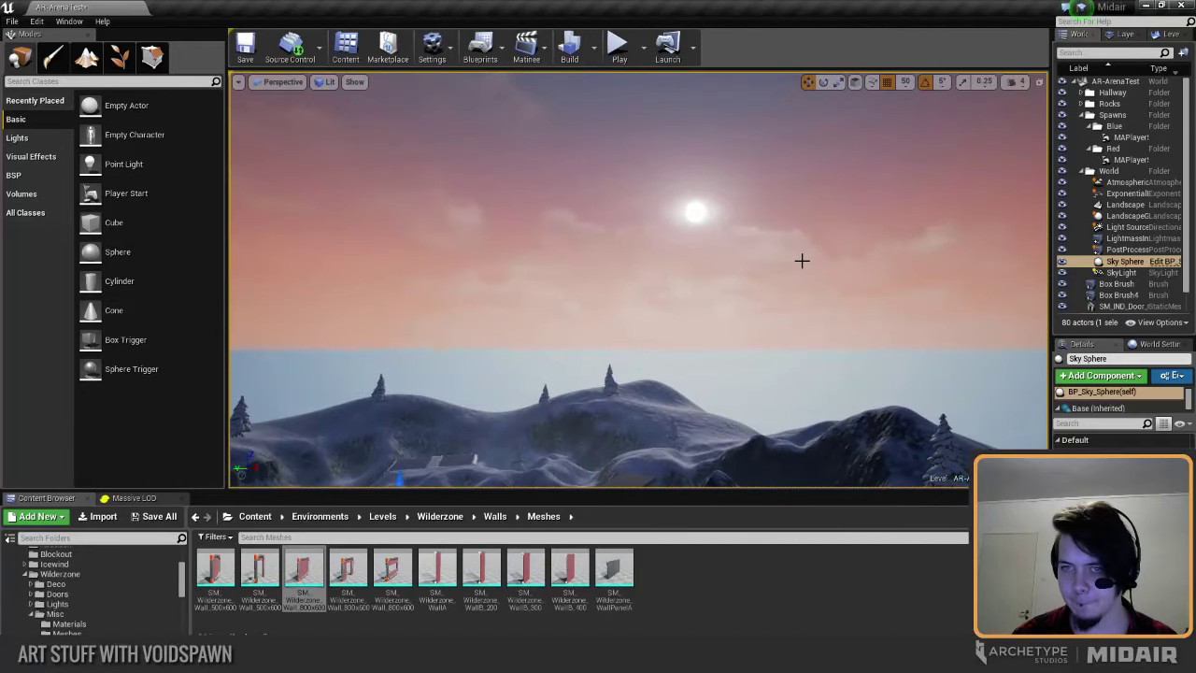
right_drag(801, 259, 801, 259)
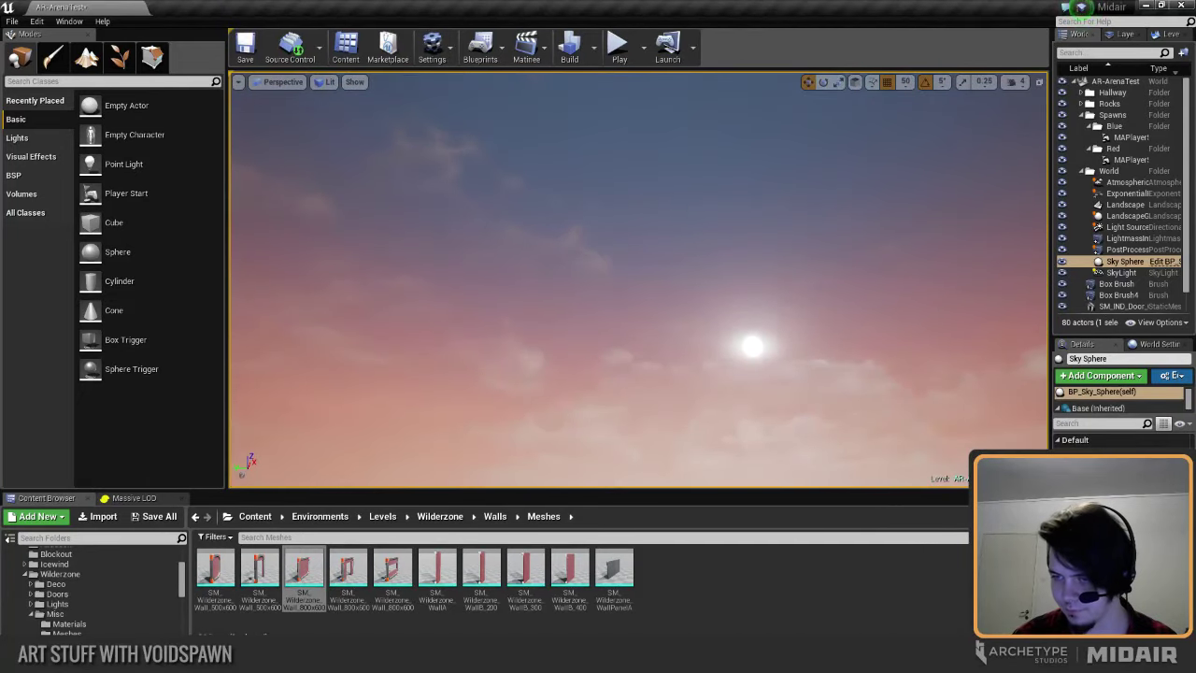
drag(1050, 446, 945, 450)
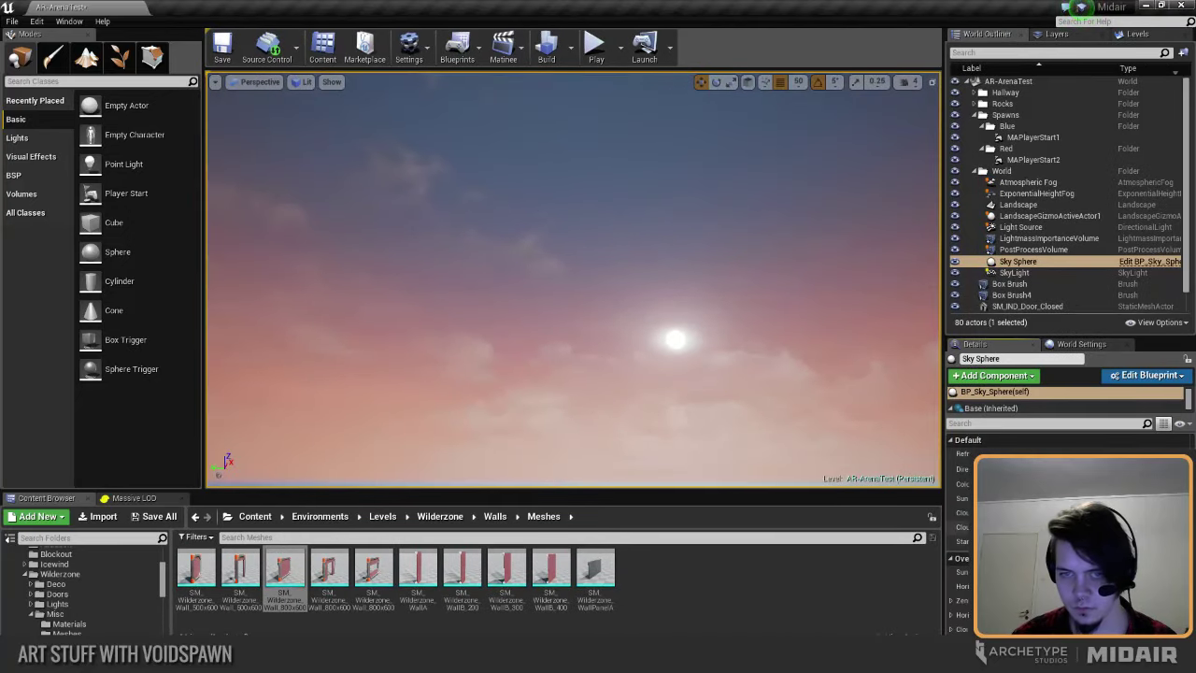
right_drag(574, 280, 574, 281)
key(Escape)
Step: Scale the SM_Wilderzone_Wall_800x600 panel on the tall box brush to 2.0 and stack two duplicates above it
right_drag(590, 351, 649, 382)
key(w)
right_drag(650, 302, 649, 334)
click(453, 374)
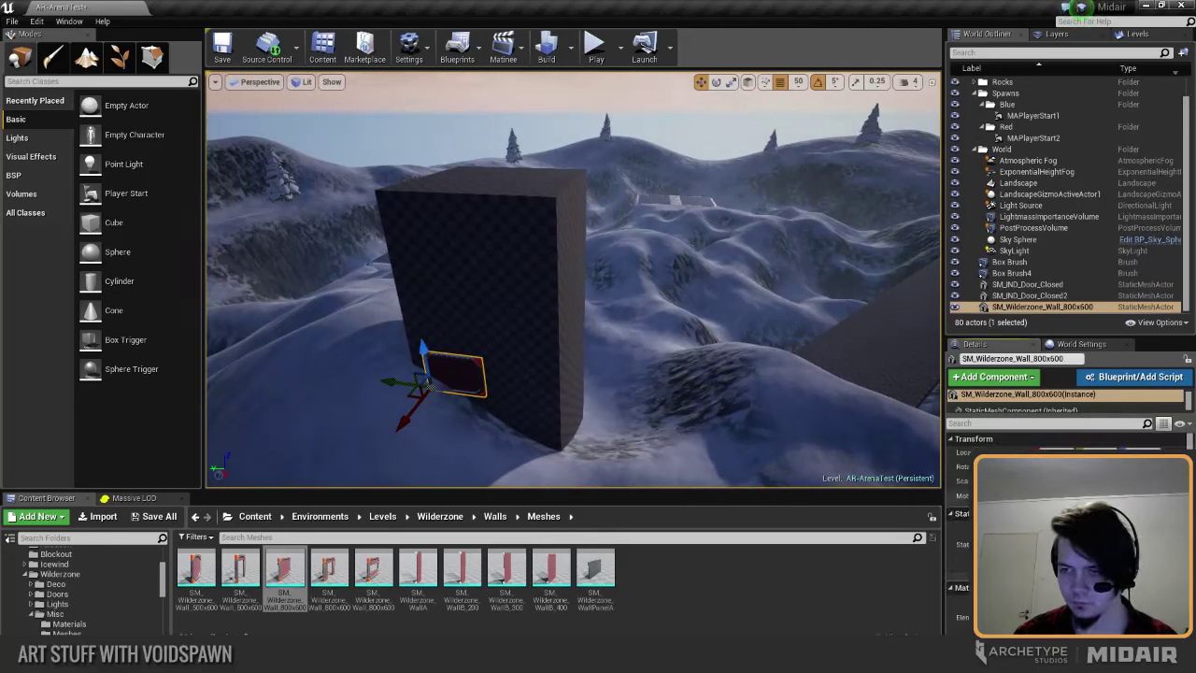
click(1176, 482)
drag(422, 355, 400, 273)
key(ctrl+z)
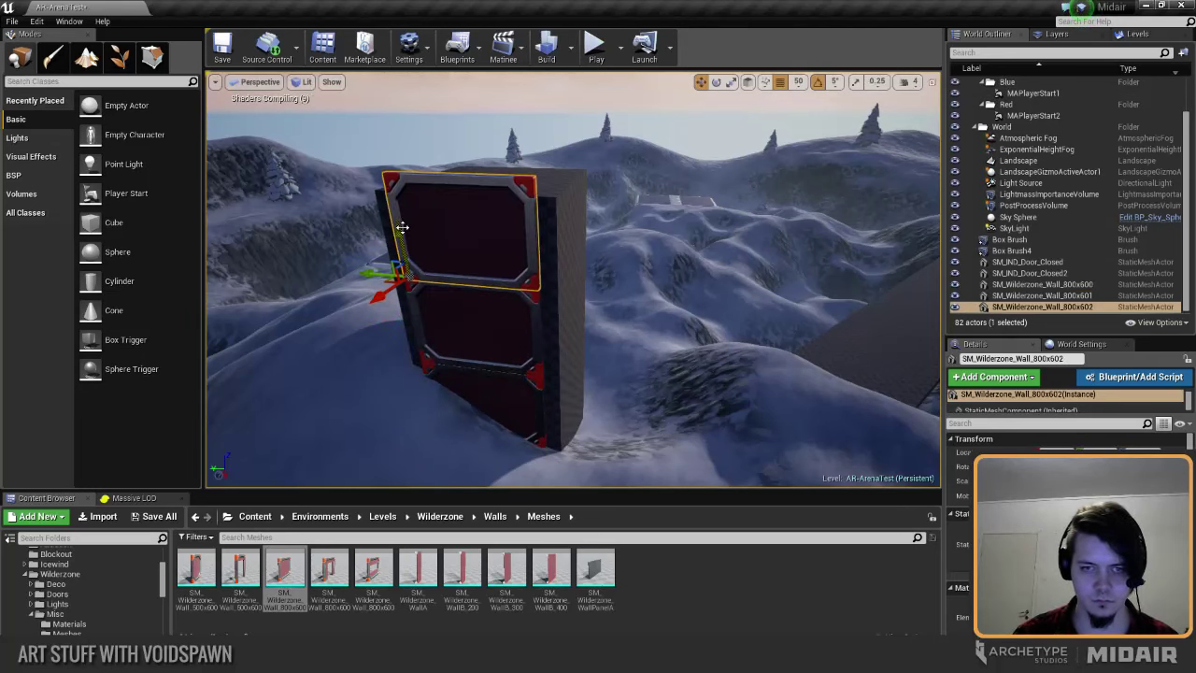
Step: Select all three stacked wall panels and shift them sideways so they stand beside the tall box brush
ctrl+click(422, 356)
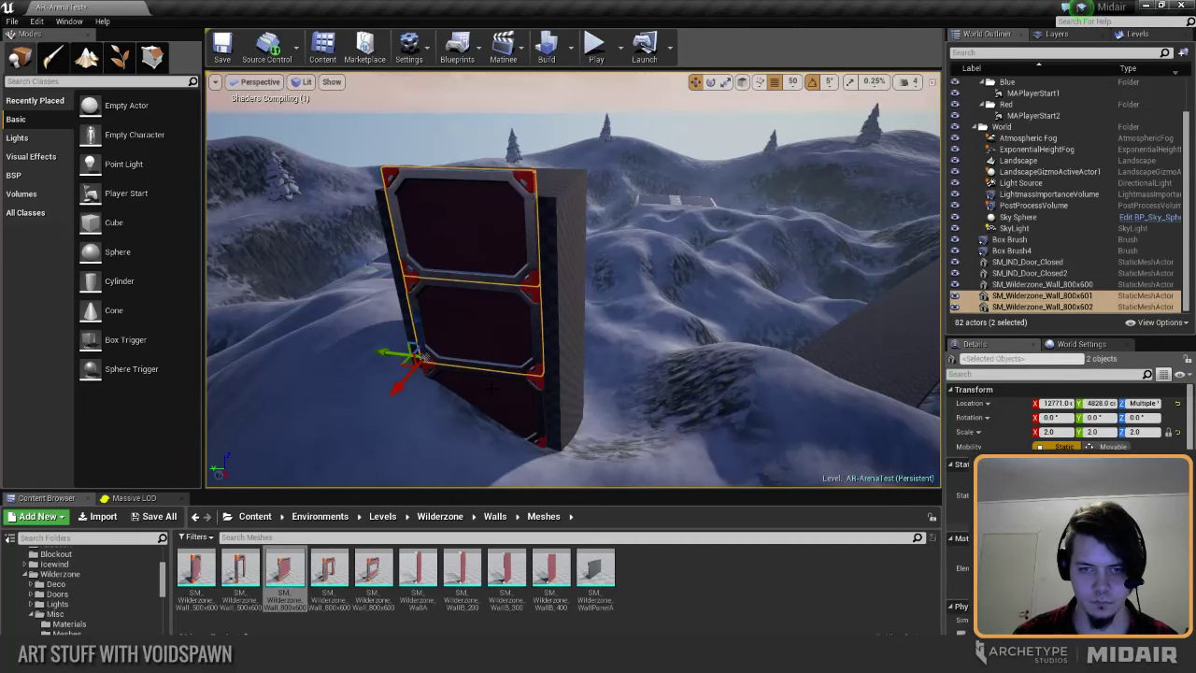
ctrl+click(428, 419)
mouse_move(430, 391)
mouse_down()
mouse_move(437, 417)
mouse_move(438, 406)
mouse_up()
key(a)
right_drag(471, 387, 471, 387)
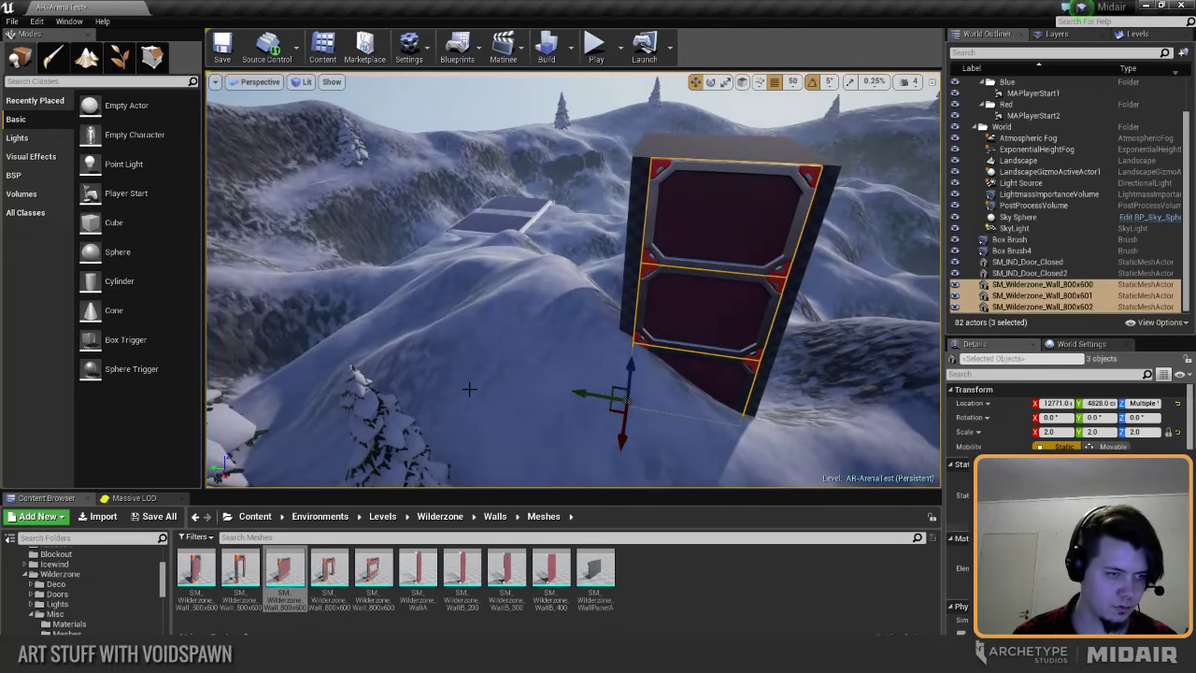
right_drag(468, 395, 464, 393)
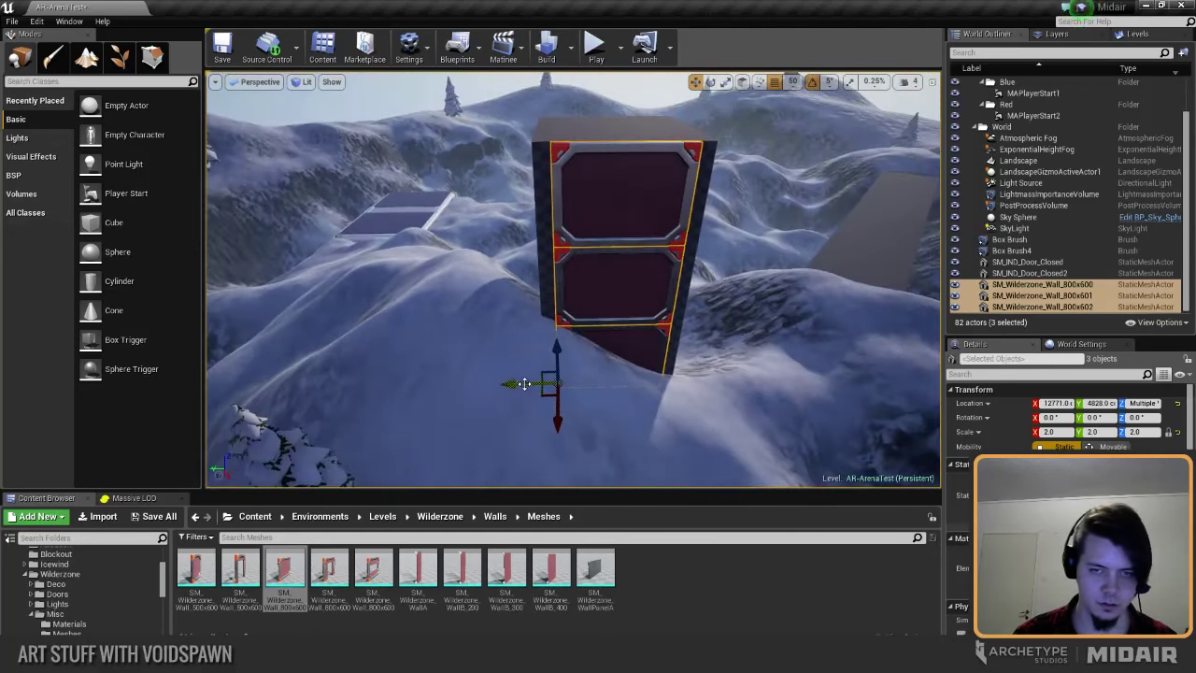
drag(526, 384, 601, 384)
key(Escape)
Step: Locate the Wilderzone Trim meshes folder and place SM_Wilderzone_Pillar_Outside in front of the box brush at scale 2.0
click(697, 367)
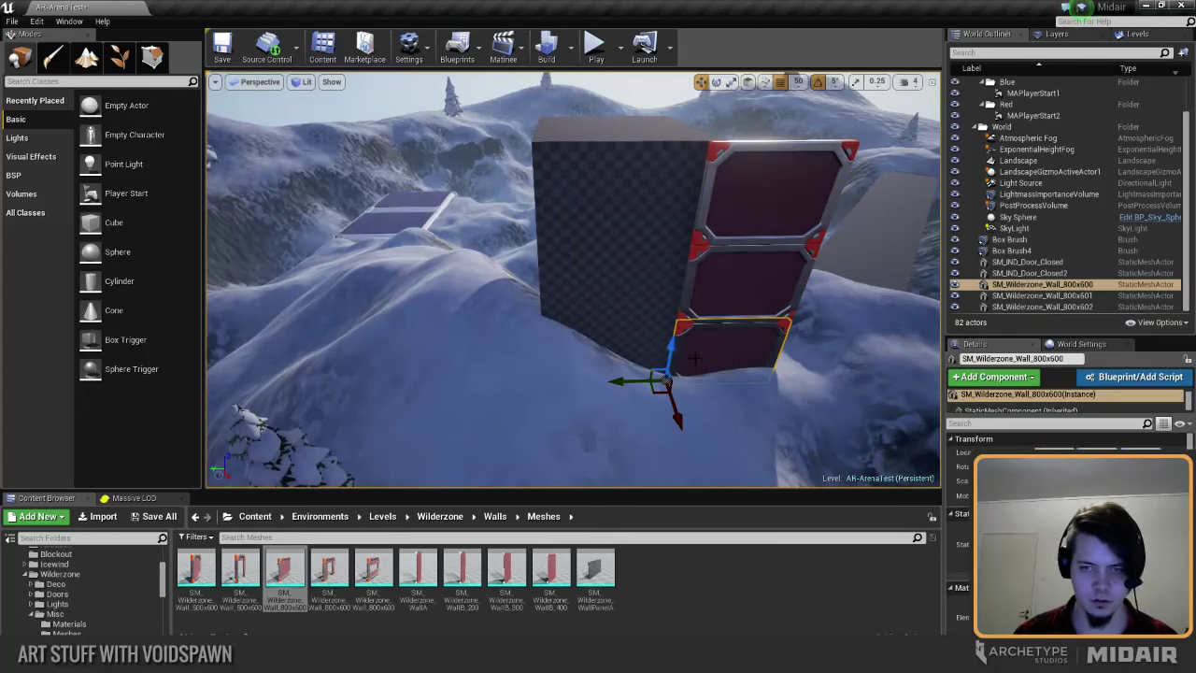
key(ctrl+b)
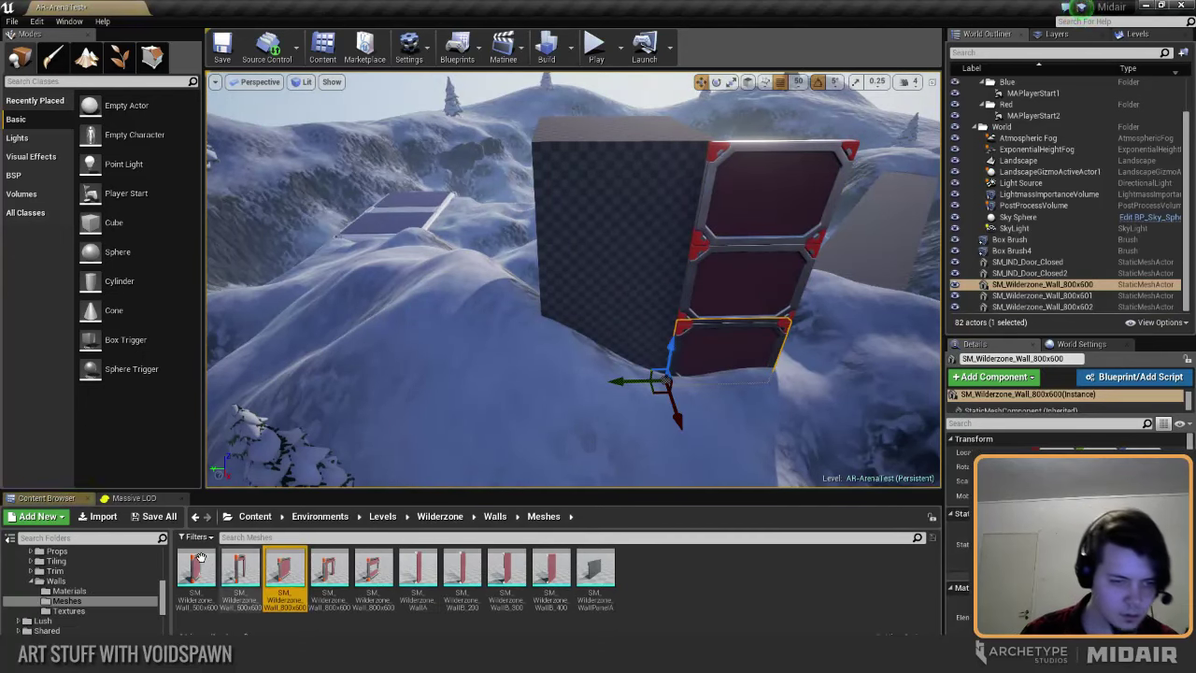
click(75, 595)
double_click(241, 565)
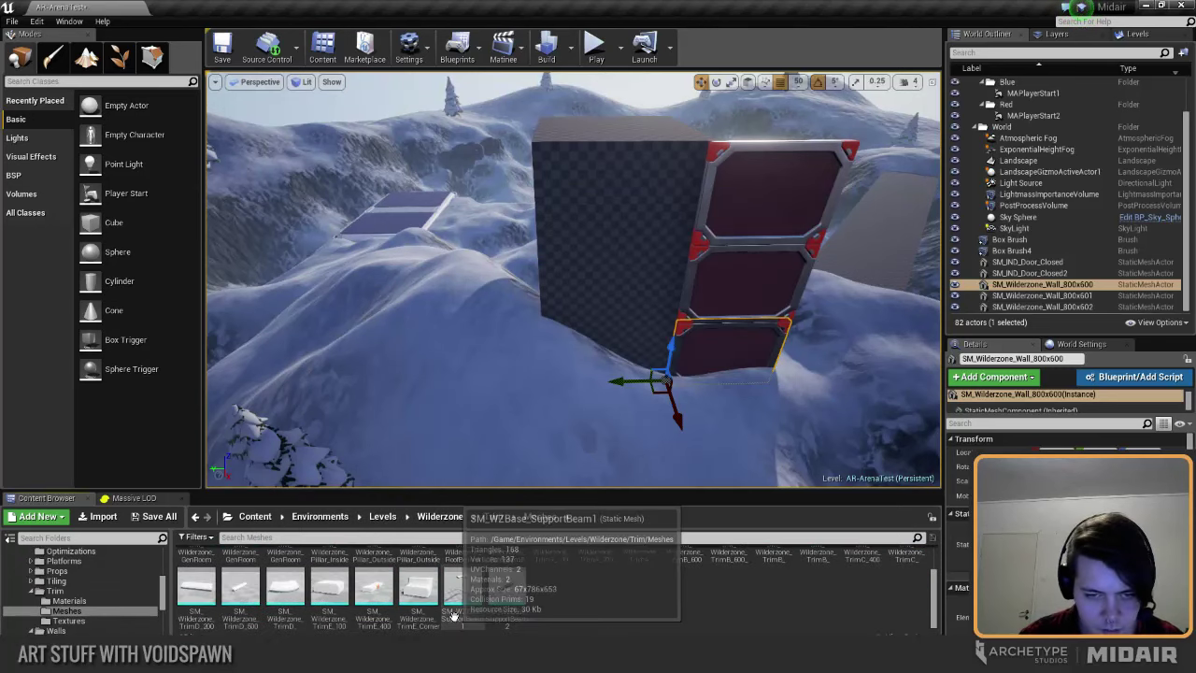
drag(374, 565, 585, 370)
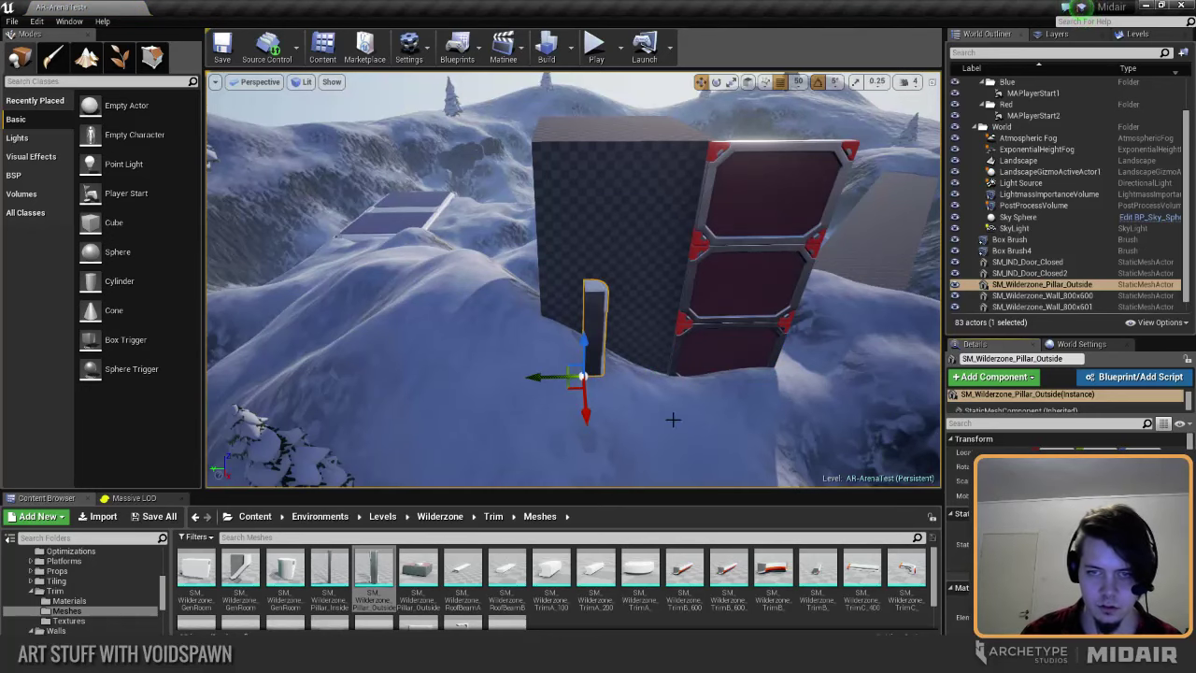
Step: Rotate the outside pillar and move it against the edge of the middle wall panel next to the box brush
right_drag(568, 353, 570, 356)
key(e)
mouse_move(589, 425)
mouse_down()
mouse_move(467, 421)
mouse_move(603, 430)
mouse_up()
key(w)
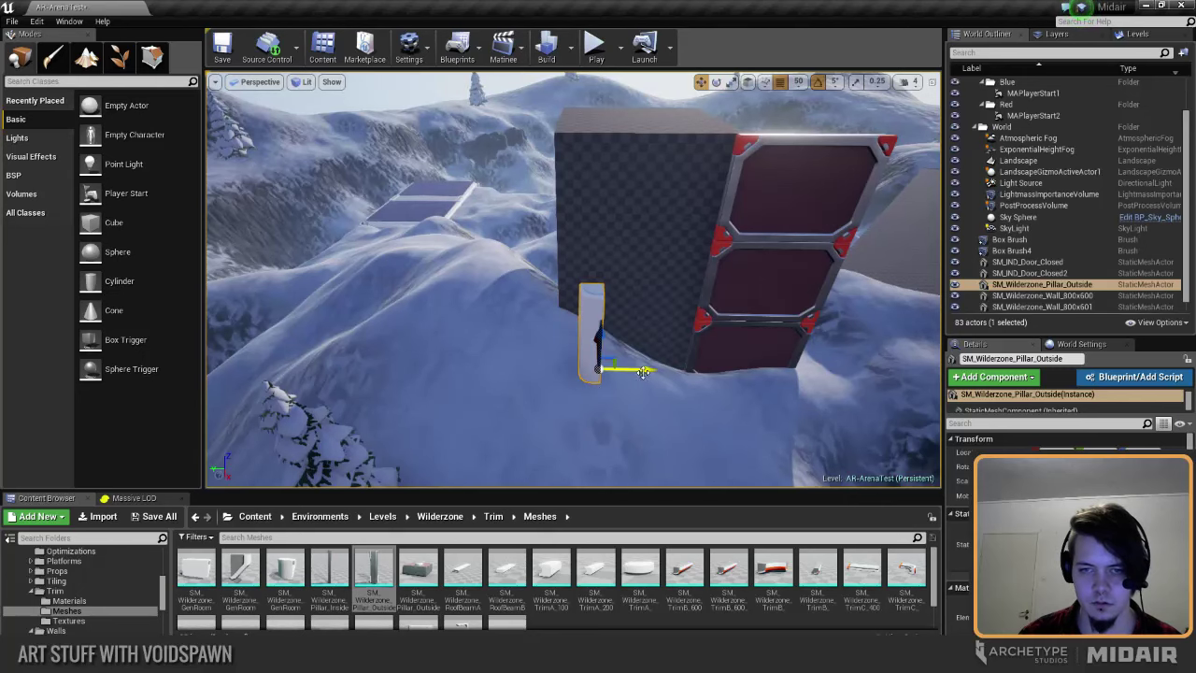
mouse_move(588, 401)
right_down()
mouse_move(645, 403)
mouse_move(551, 400)
mouse_move(588, 401)
right_up()
drag(520, 321, 601, 321)
right_drag(601, 320, 523, 313)
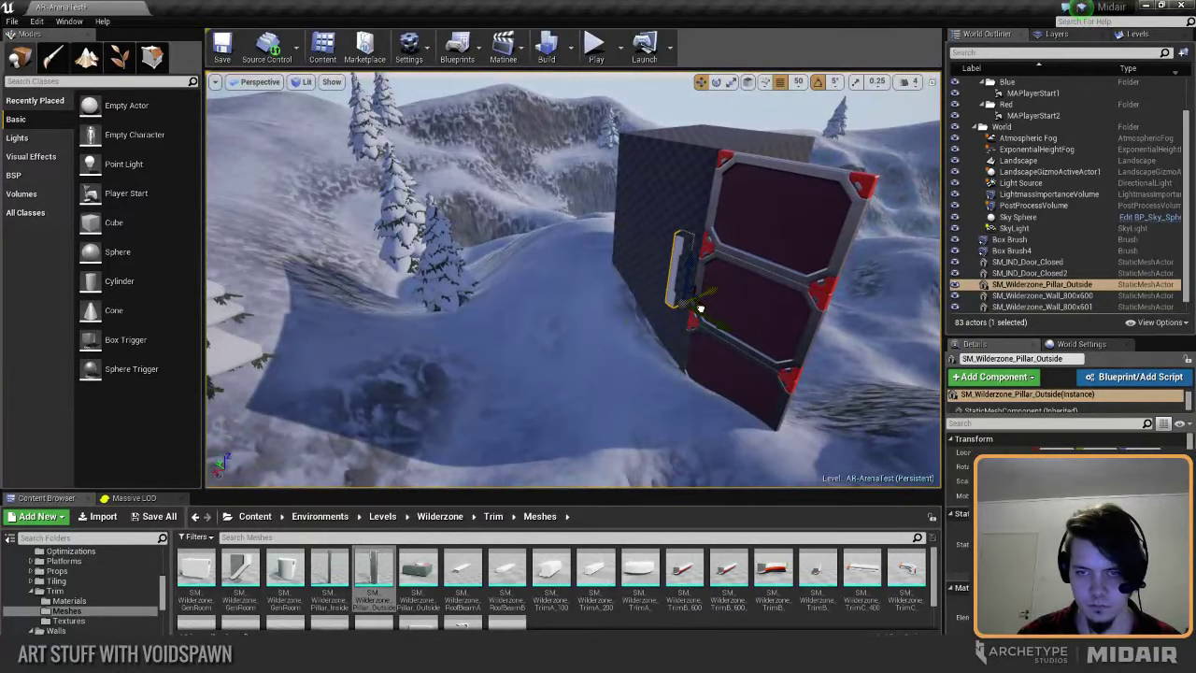
key(f)
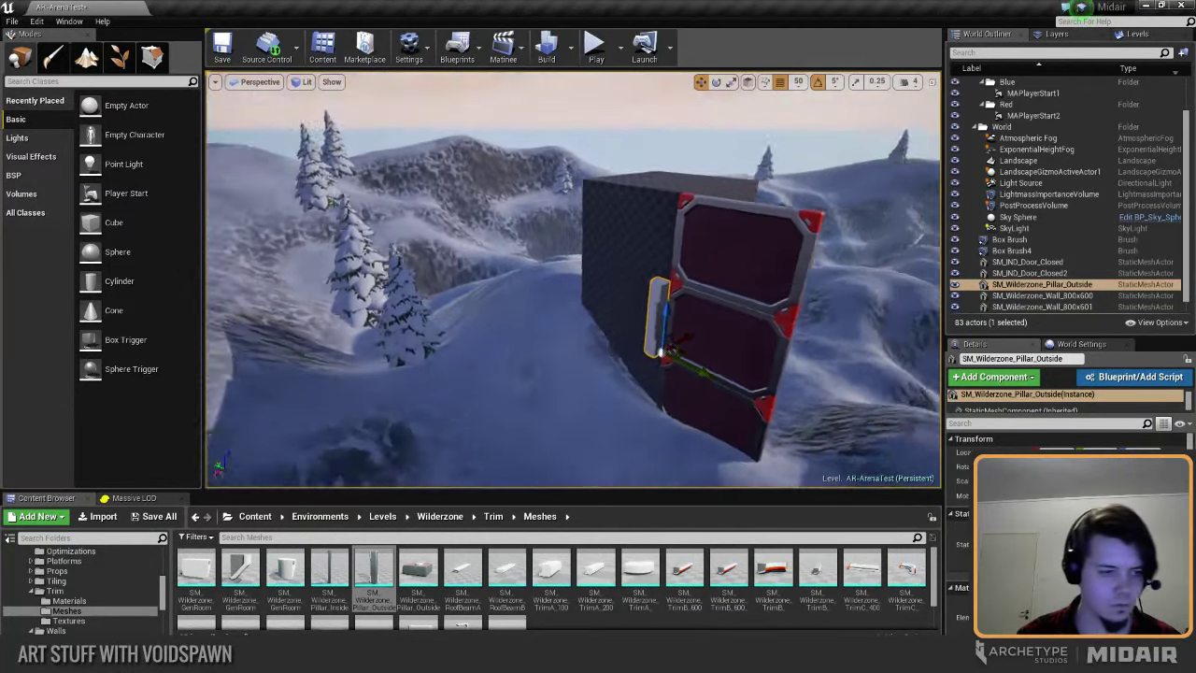
right_drag(634, 391, 578, 363)
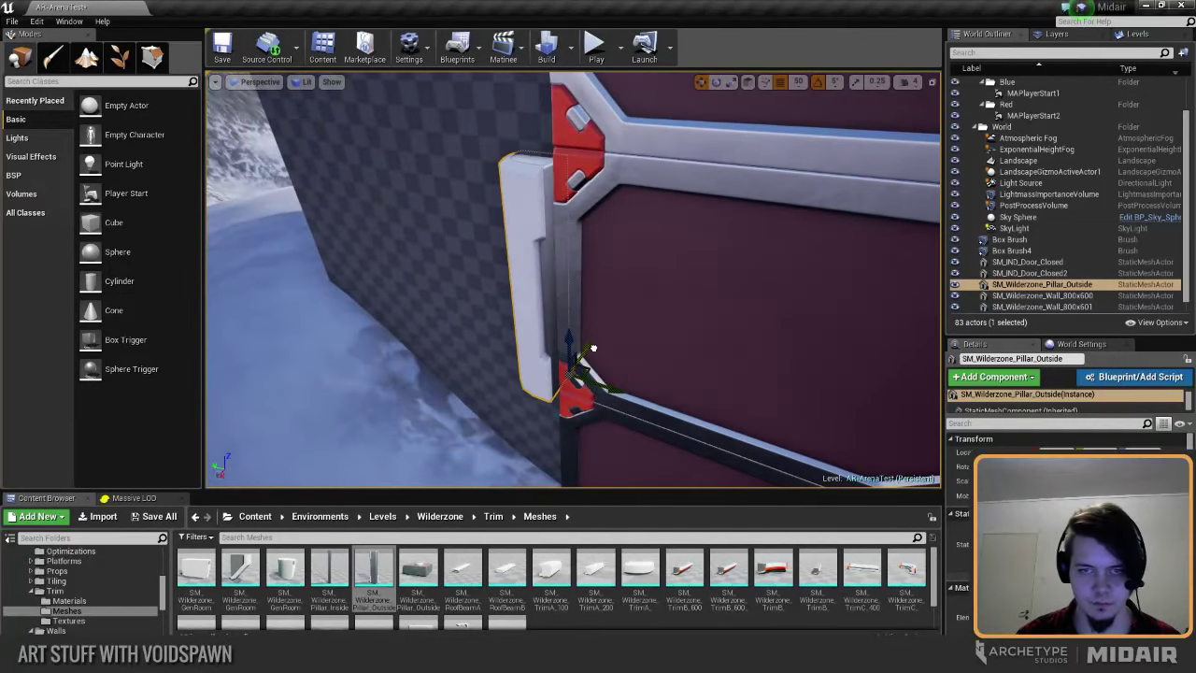
alt+drag(575, 329, 486, 381)
mouse_move(567, 361)
right_down()
mouse_move(549, 340)
mouse_move(595, 342)
mouse_move(566, 383)
mouse_move(579, 371)
right_up()
key(Escape)
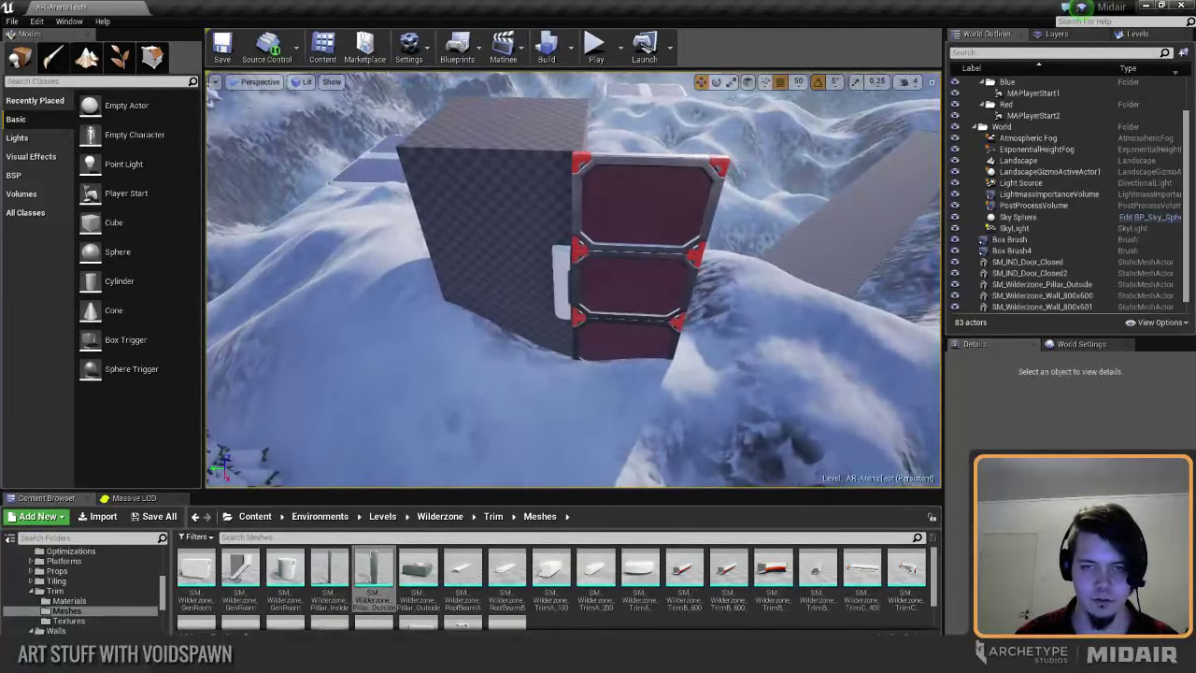
Step: Duplicate the outside pillar to the opposite edge of the middle wall panel and rotate the copy -90°
click(562, 284)
alt+drag(607, 311, 717, 317)
right_drag(717, 319, 719, 336)
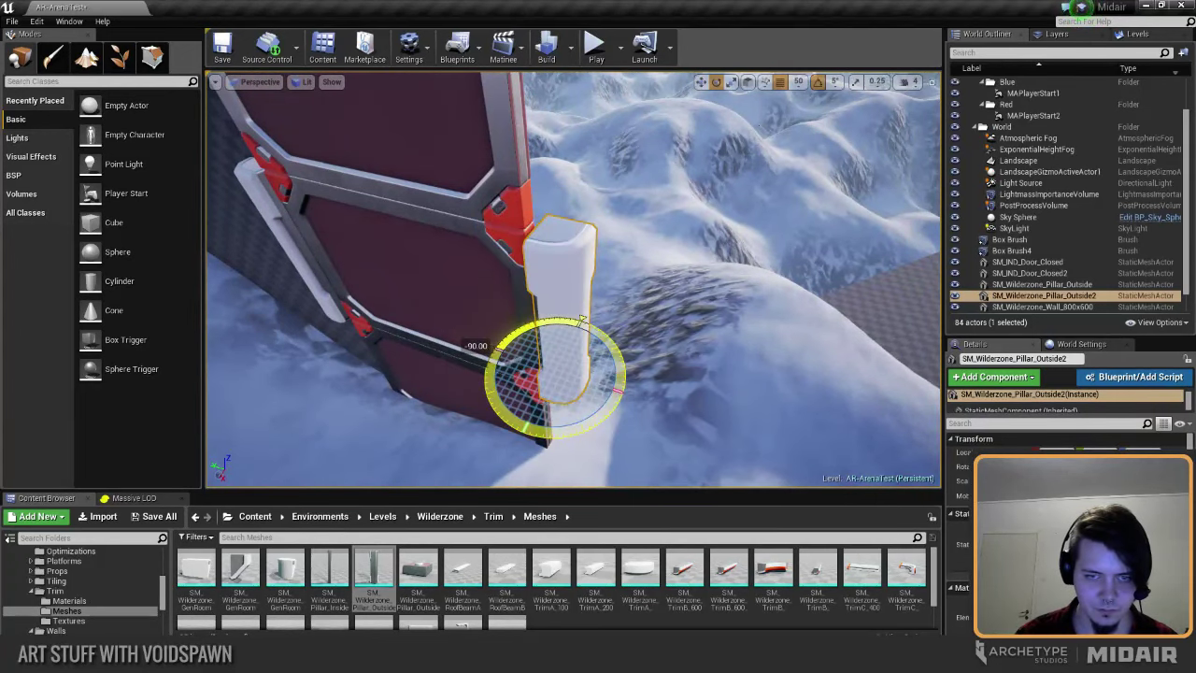
right_drag(582, 321, 618, 324)
key(w)
Step: Set the position grid snap to 10 and align the duplicated pillar flush with the wall panel's edge
click(739, 134)
click(581, 249)
click(801, 83)
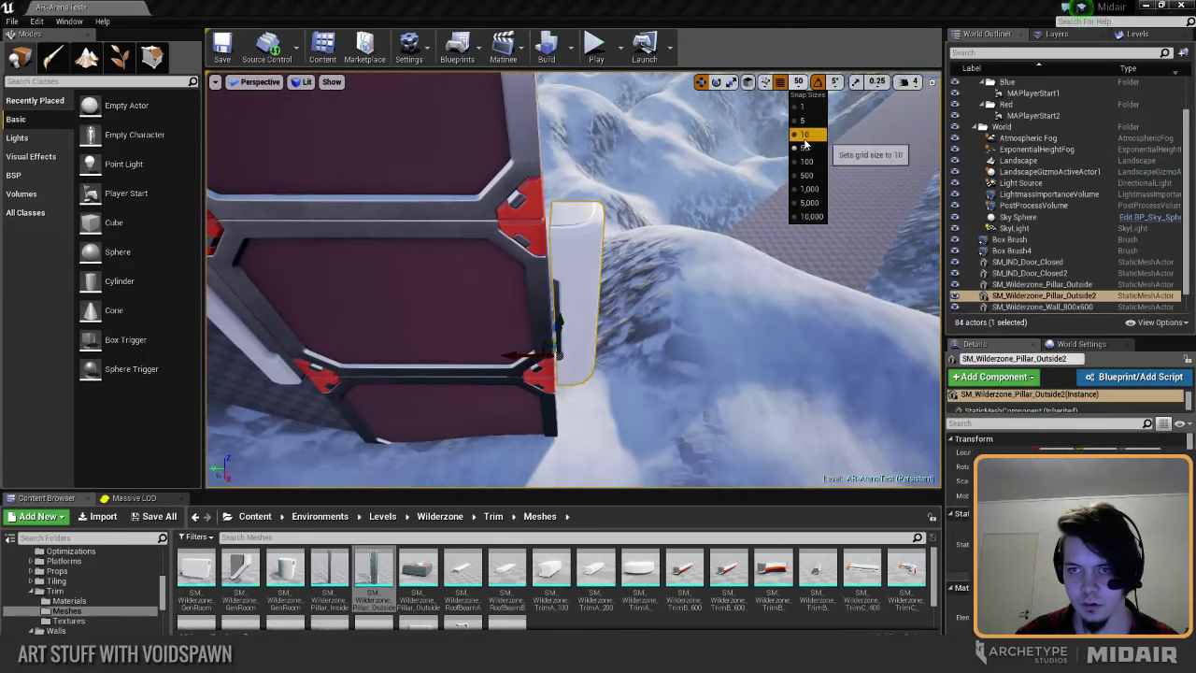
click(804, 137)
right_drag(645, 227, 621, 262)
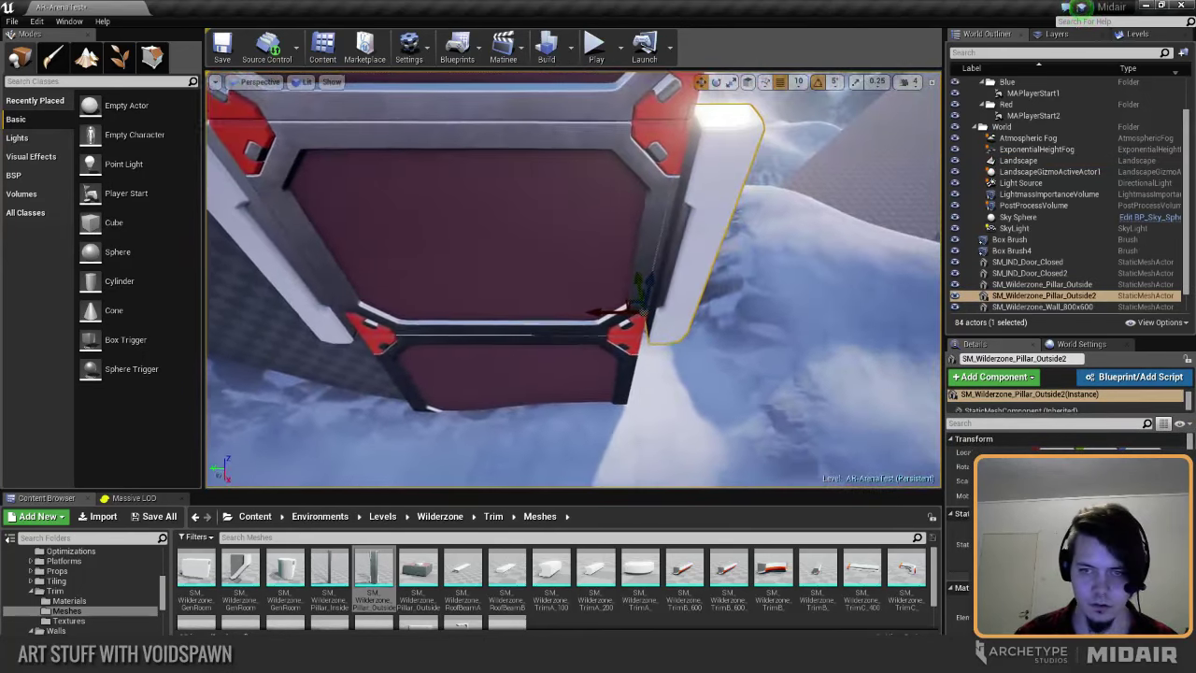
alt+drag(589, 252, 572, 259)
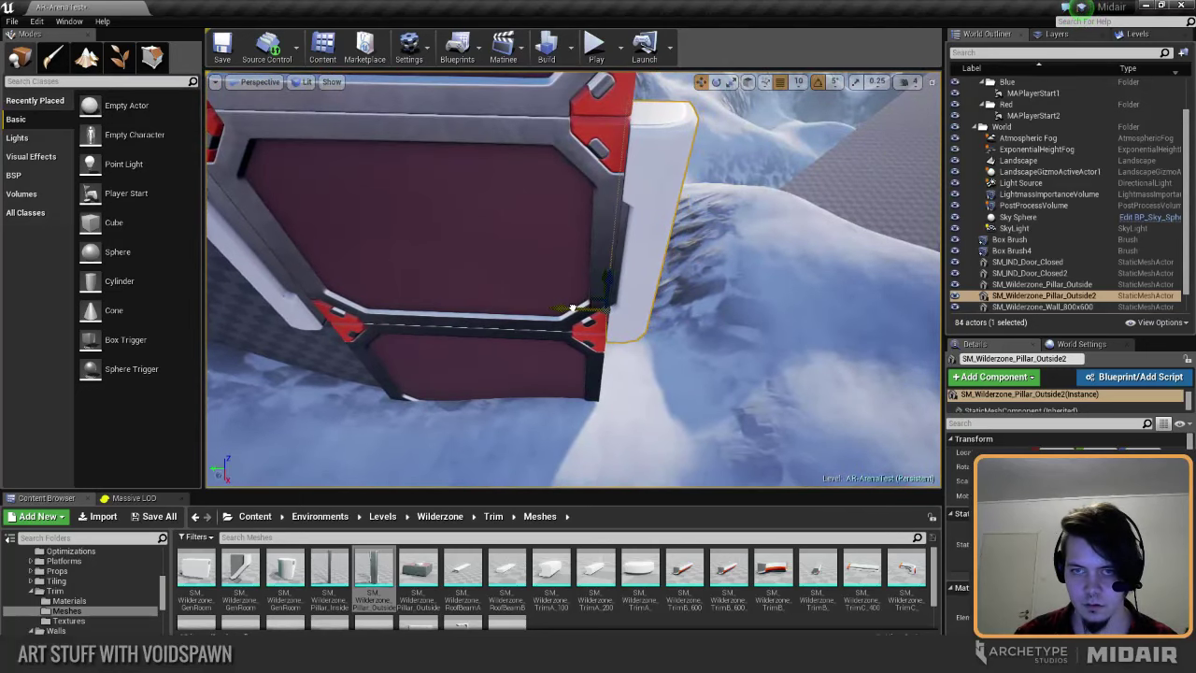
right_drag(574, 305, 582, 305)
alt+drag(580, 303, 609, 221)
ctrl+click(618, 110)
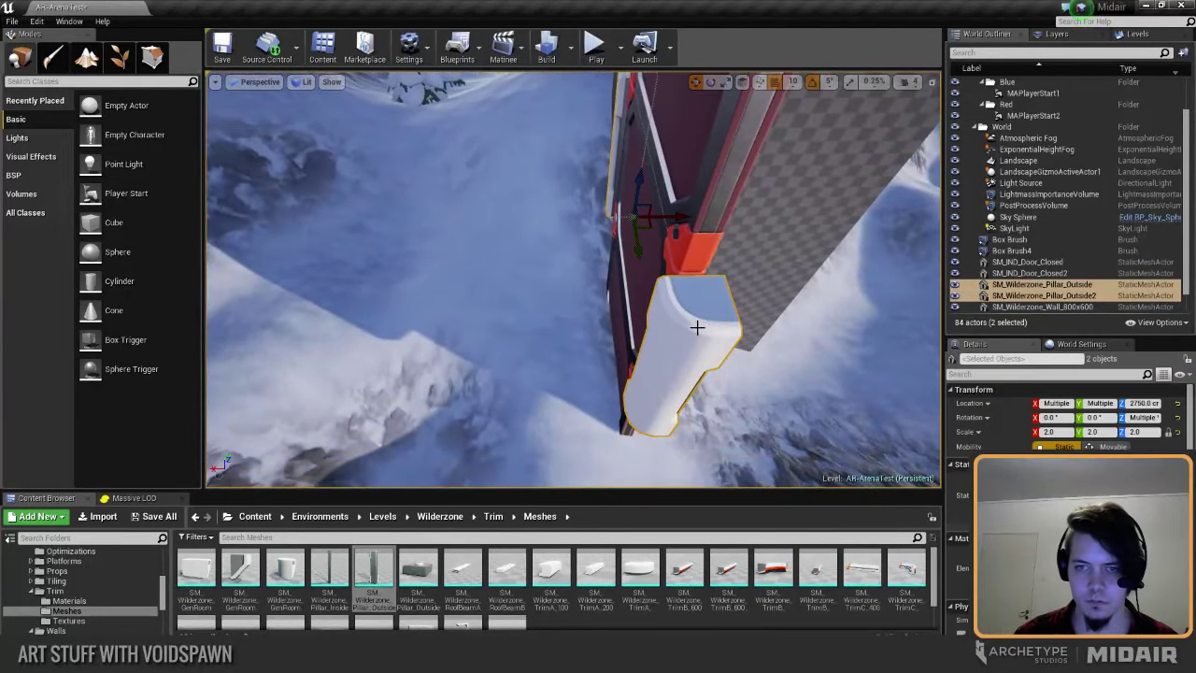
key(f)
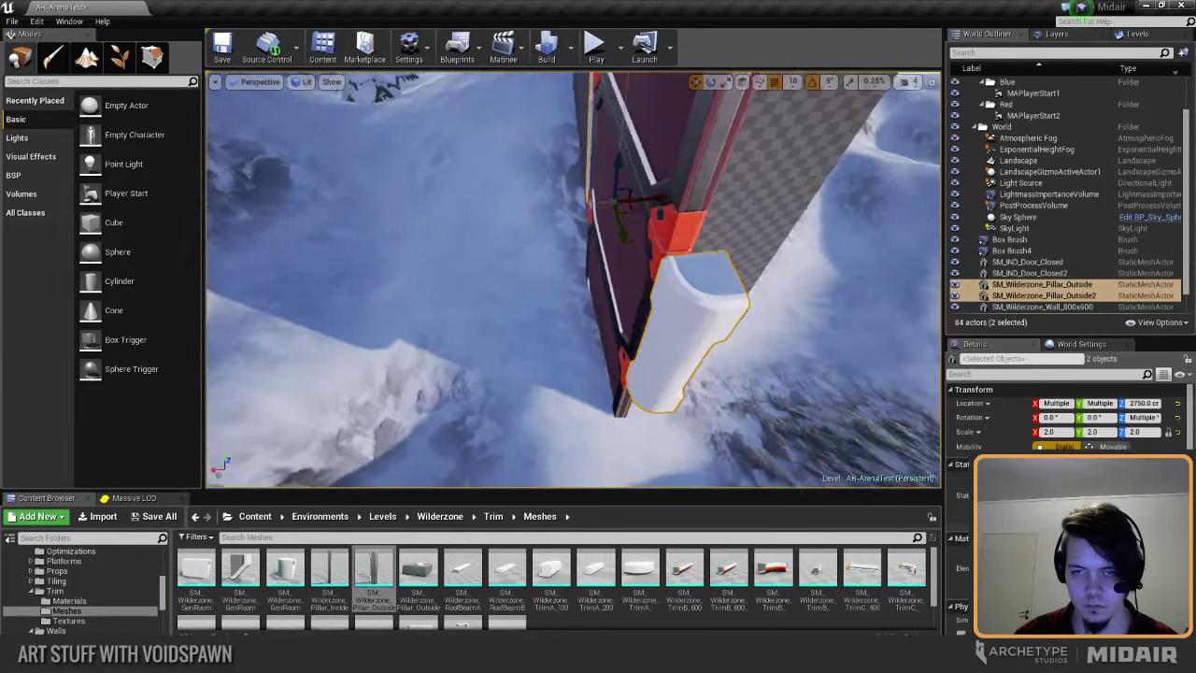
key(Escape)
right_drag(687, 225, 706, 181)
click(604, 253)
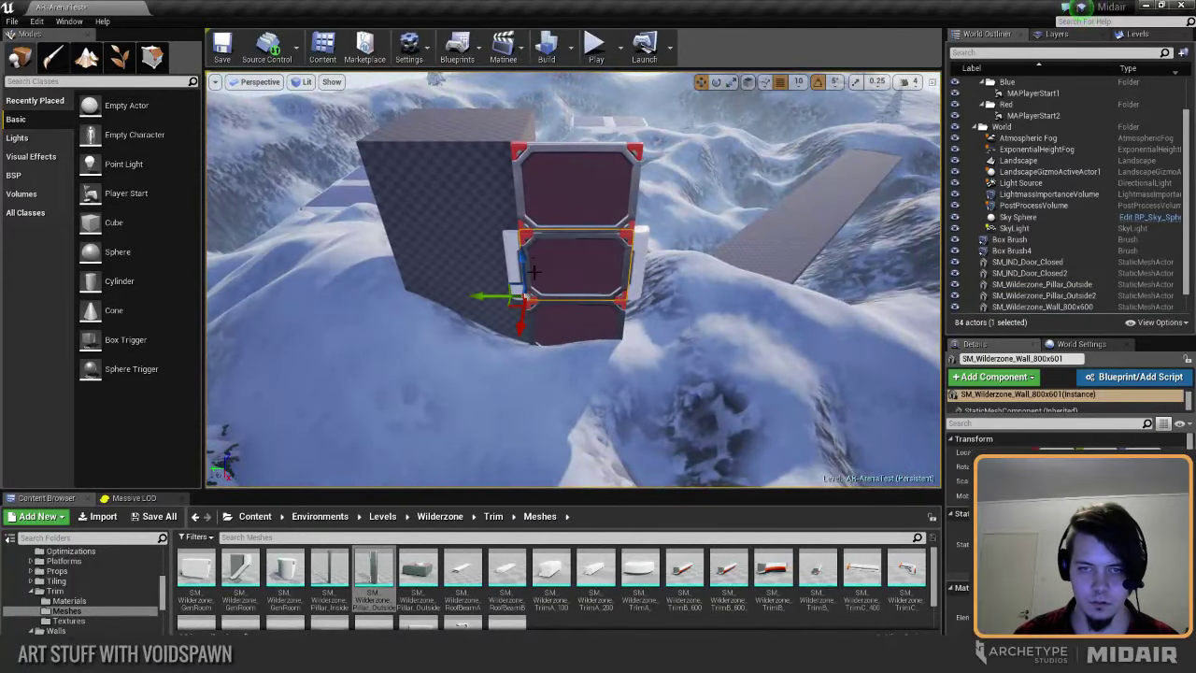
click(495, 270)
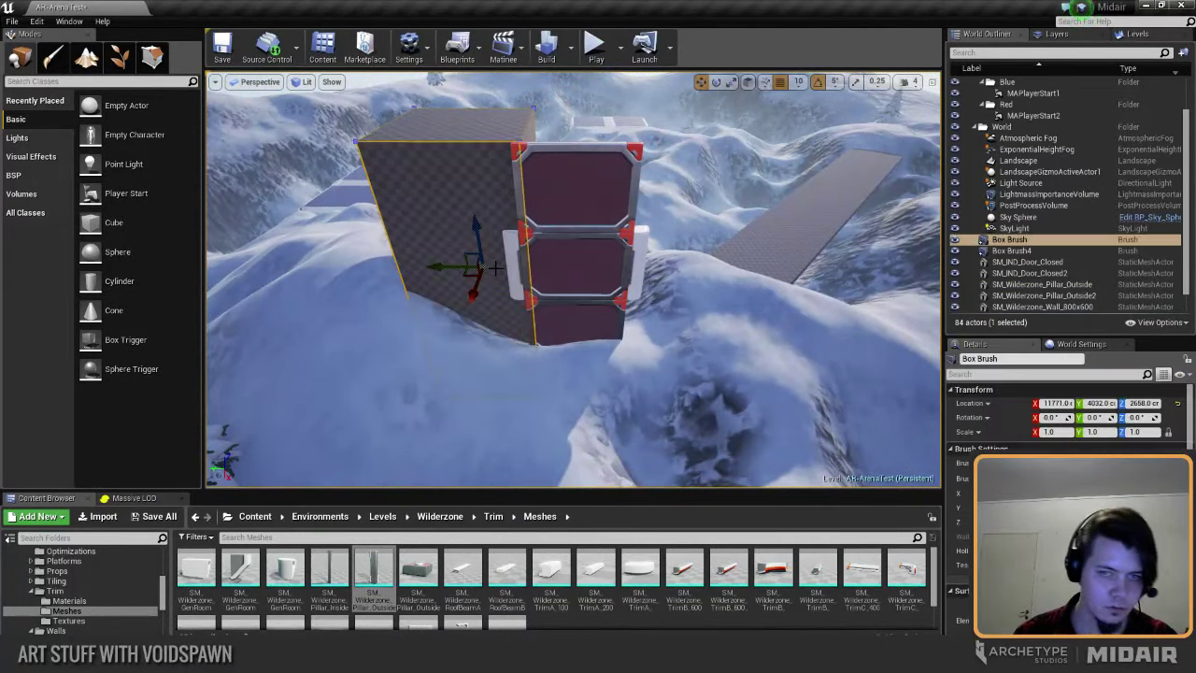
Step: Duplicate both outside pillars upward beside the top wall panel and align the copies at a Z location of 3950
click(512, 259)
ctrl+click(645, 246)
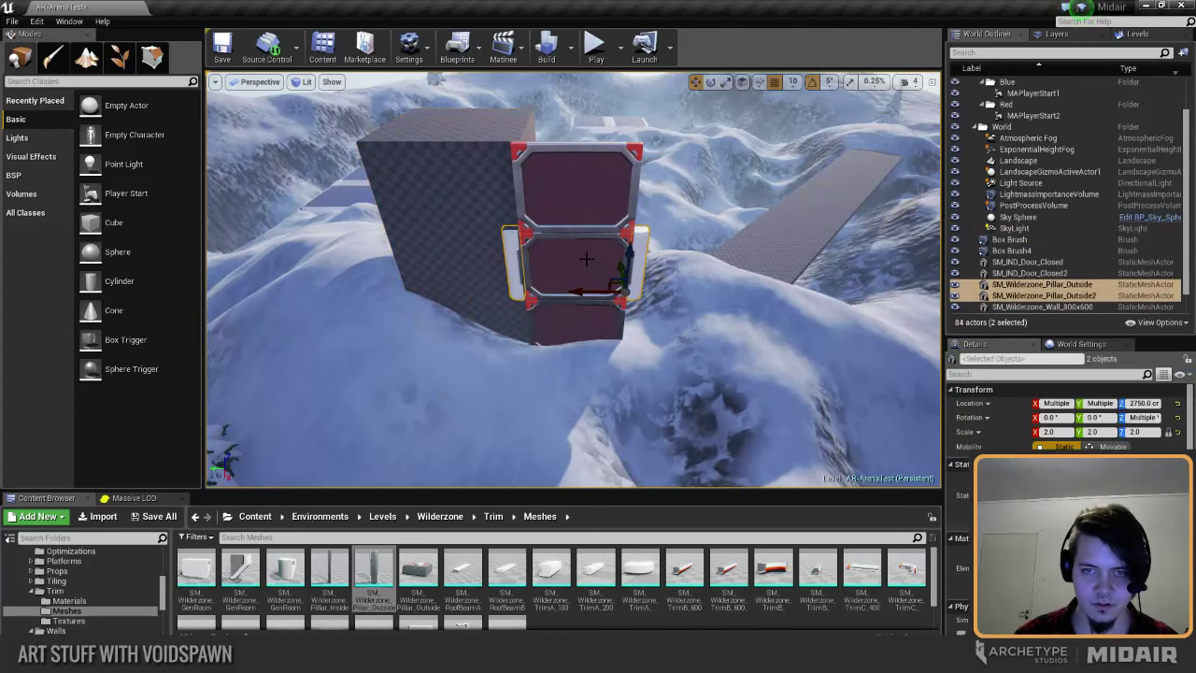
alt+drag(627, 259, 638, 175)
right_drag(639, 175, 561, 103)
key(w)
right_drag(654, 297, 664, 232)
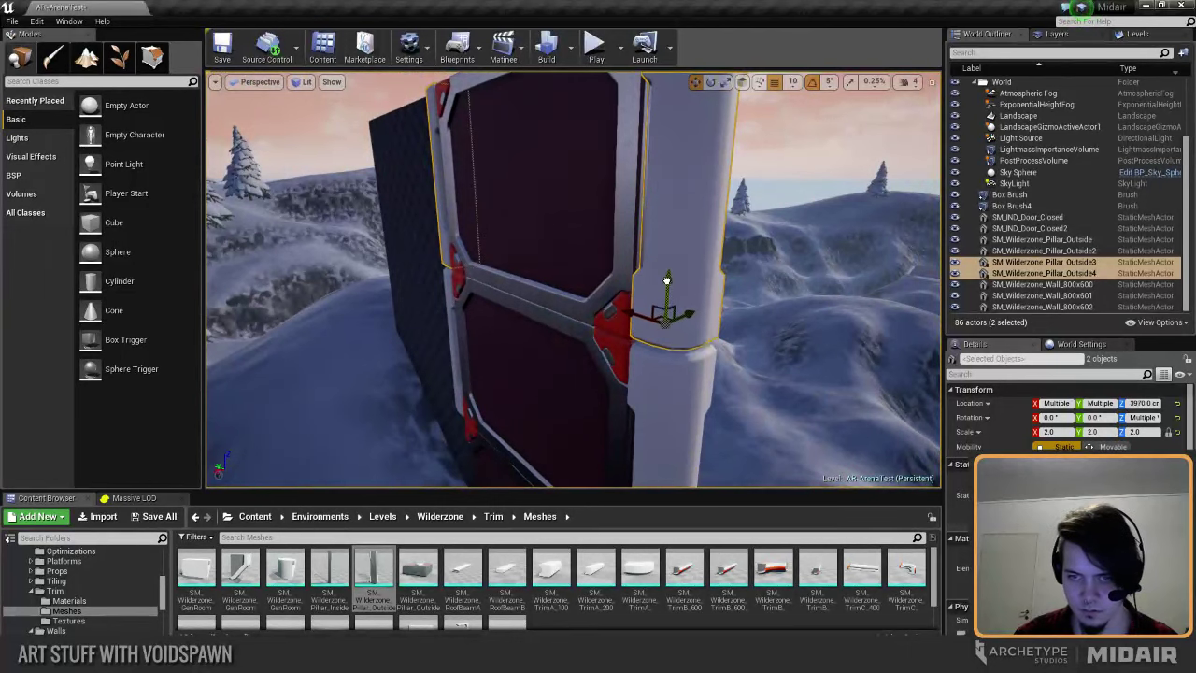
right_drag(666, 287, 552, 243)
drag(539, 194, 537, 204)
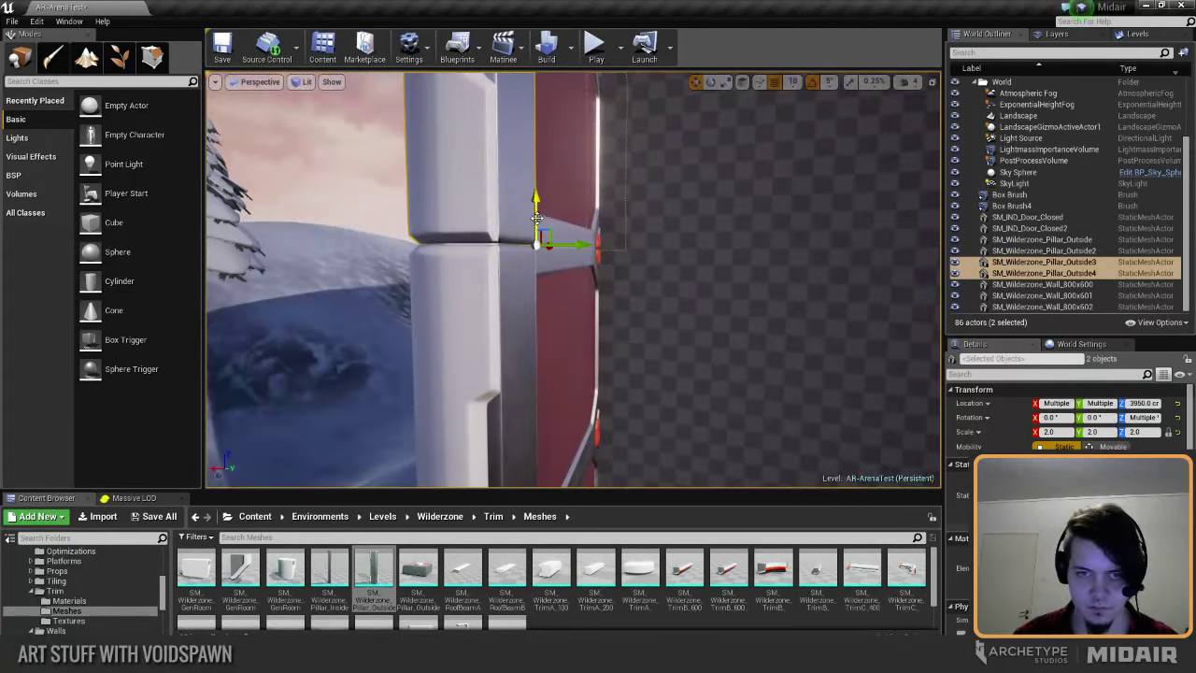
key(Escape)
Step: Duplicate the two outside pillars beside the middle wall panel downward and align the copies beside the bottom panel
mouse_move(573, 236)
right_down()
mouse_move(542, 234)
mouse_move(561, 271)
mouse_move(584, 248)
right_up()
click(551, 298)
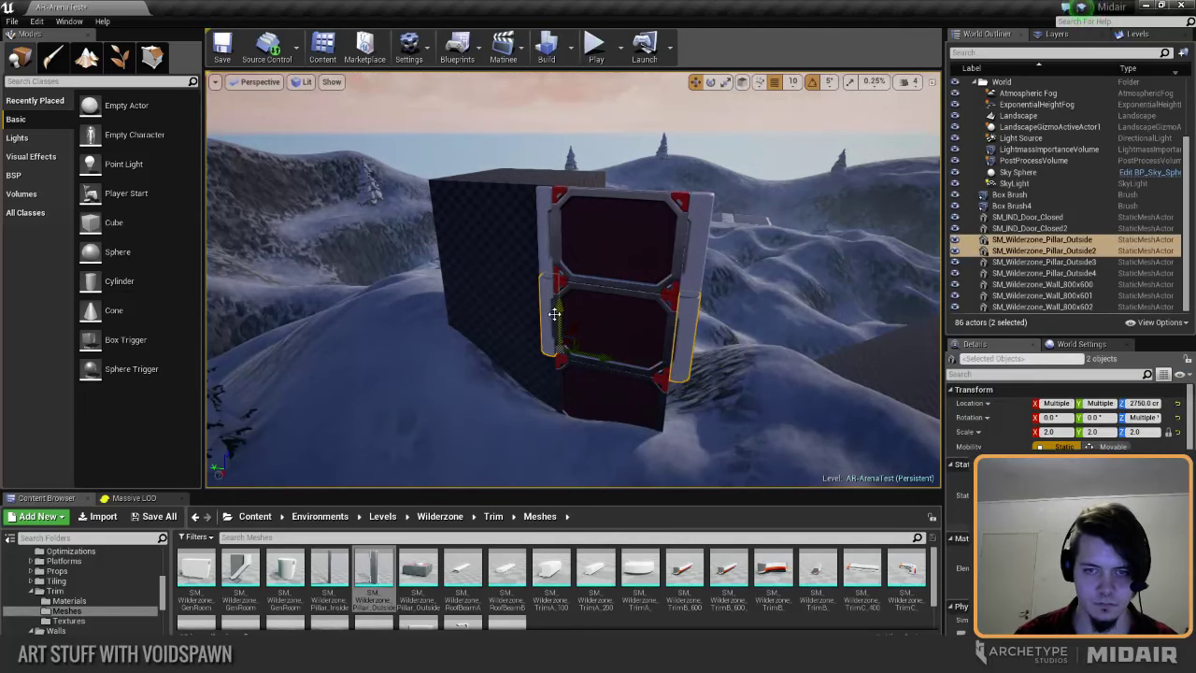
alt+drag(558, 309, 552, 362)
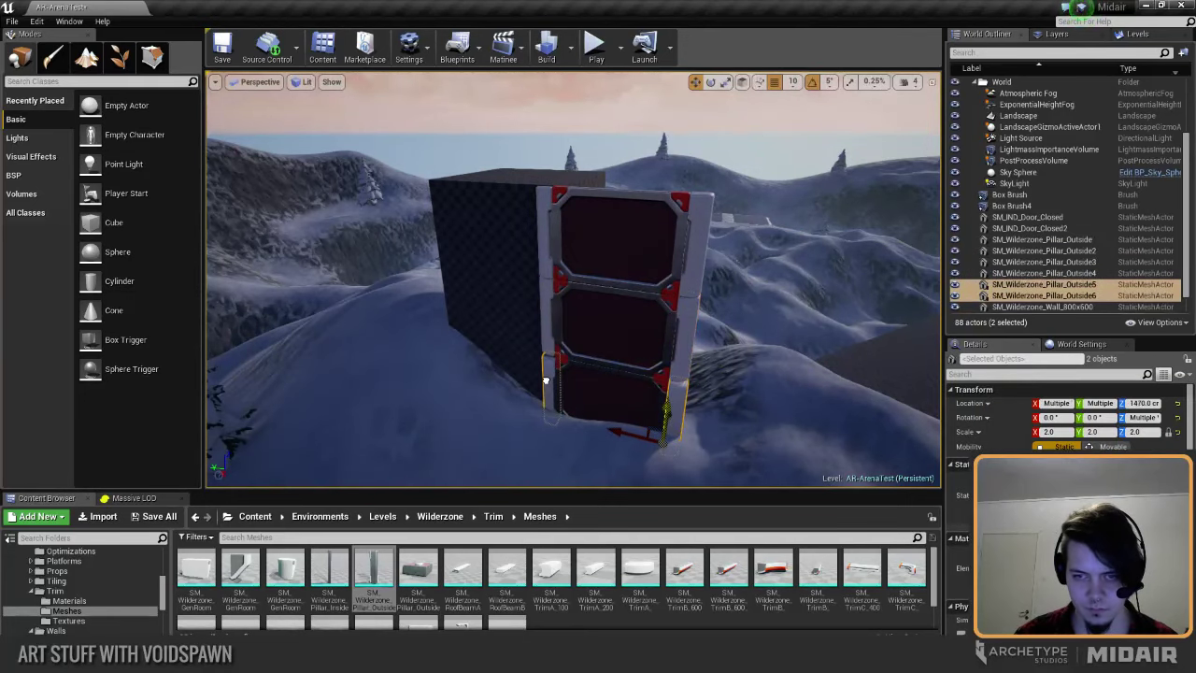
right_drag(546, 378, 521, 373)
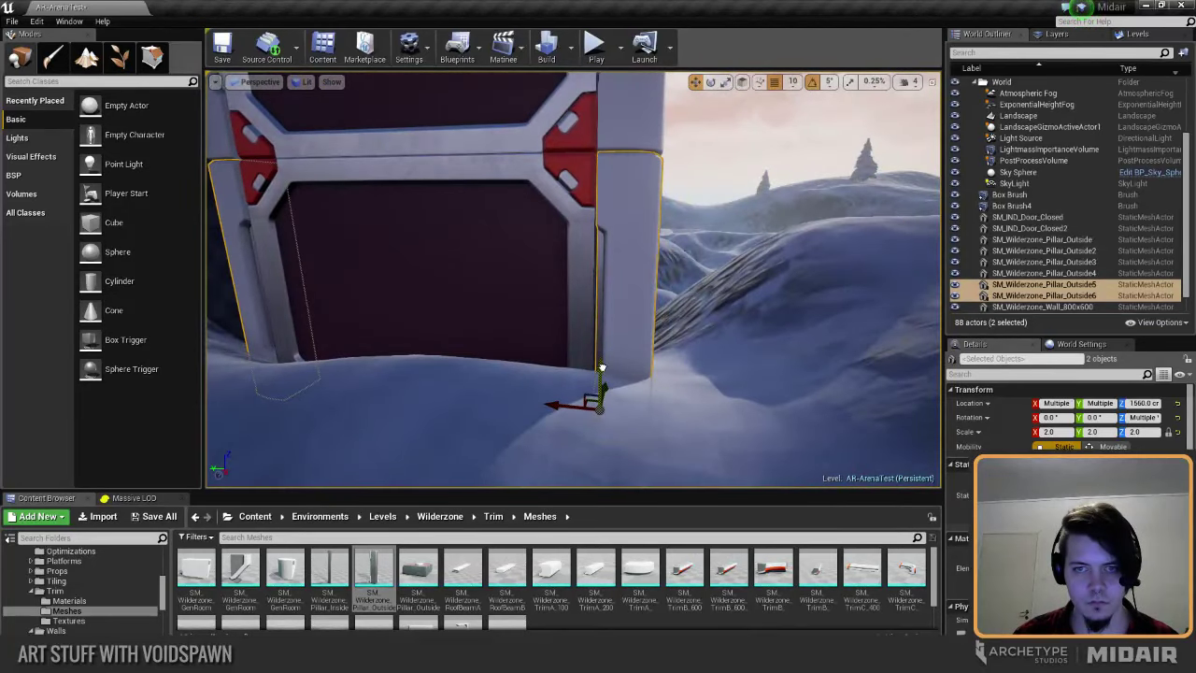
right_drag(525, 322, 521, 367)
key(Escape)
Step: Apply the M_Wilderzone_Walls01_Yellow material to all three stacked Wilderzone wall panels
click(520, 368)
ctrl+click(521, 304)
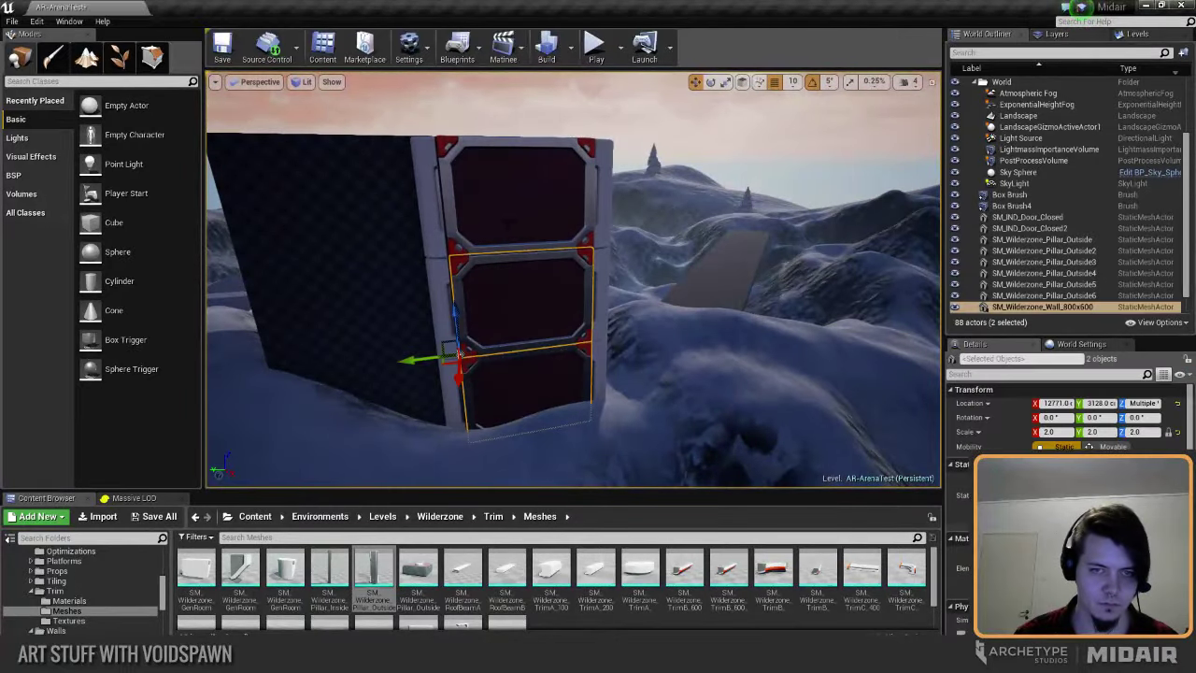
ctrl+click(522, 210)
right_drag(521, 211, 486, 256)
click(1092, 577)
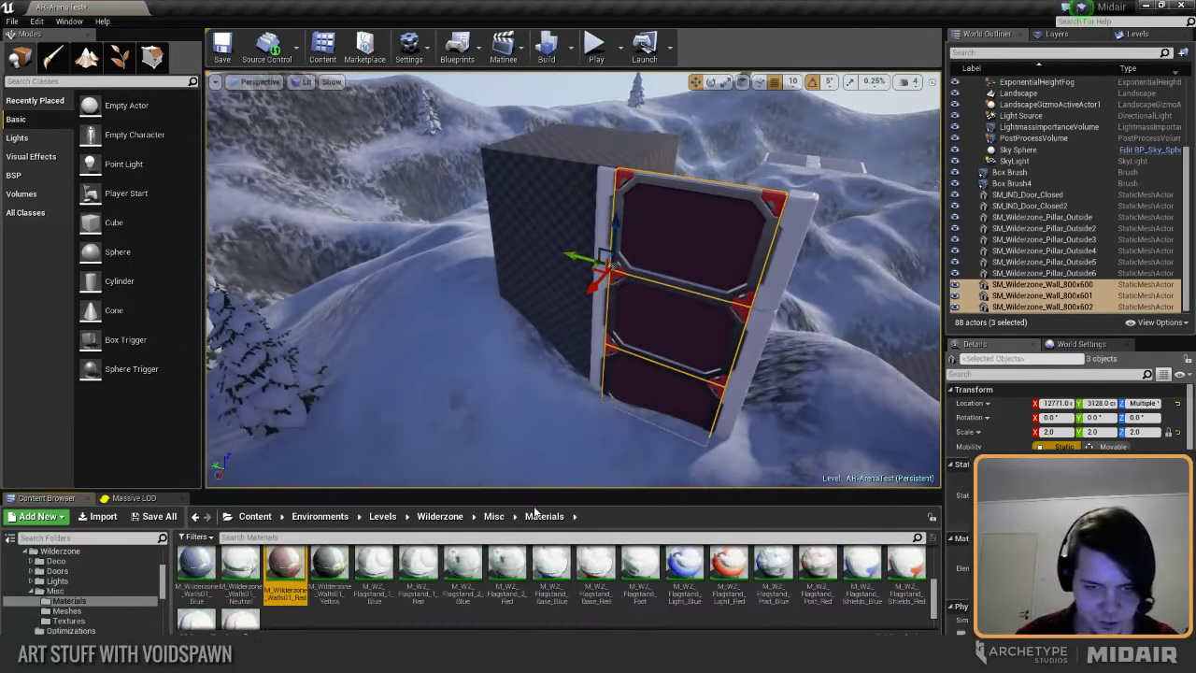
drag(550, 491, 559, 411)
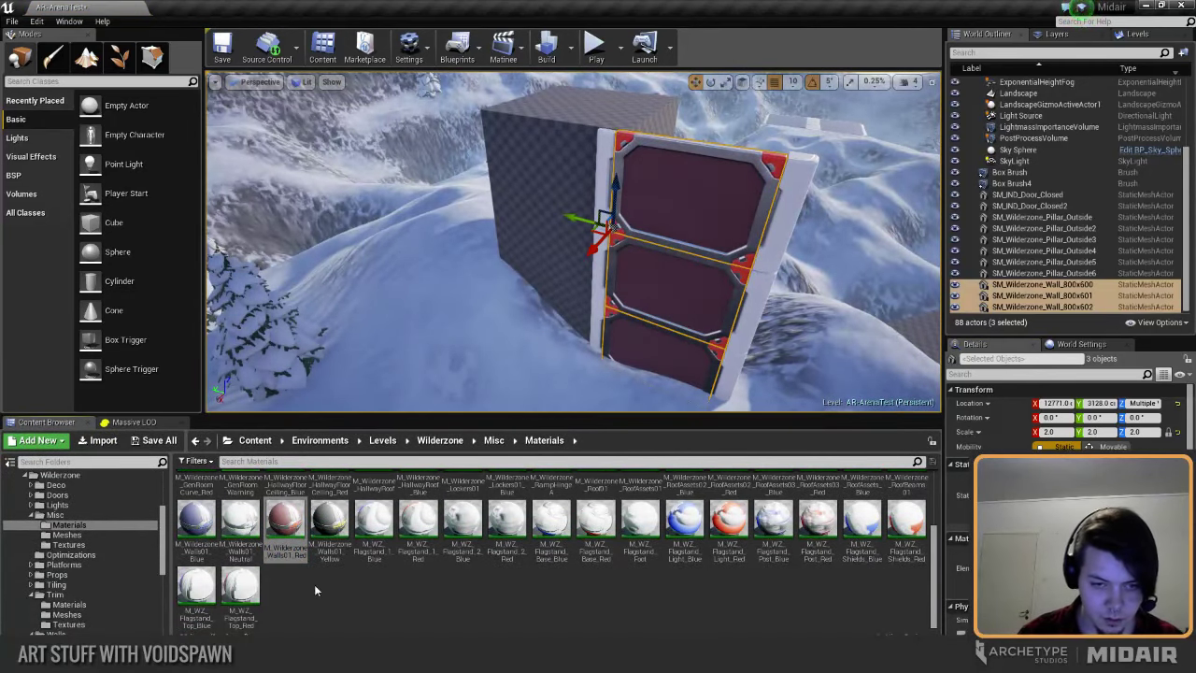
click(329, 520)
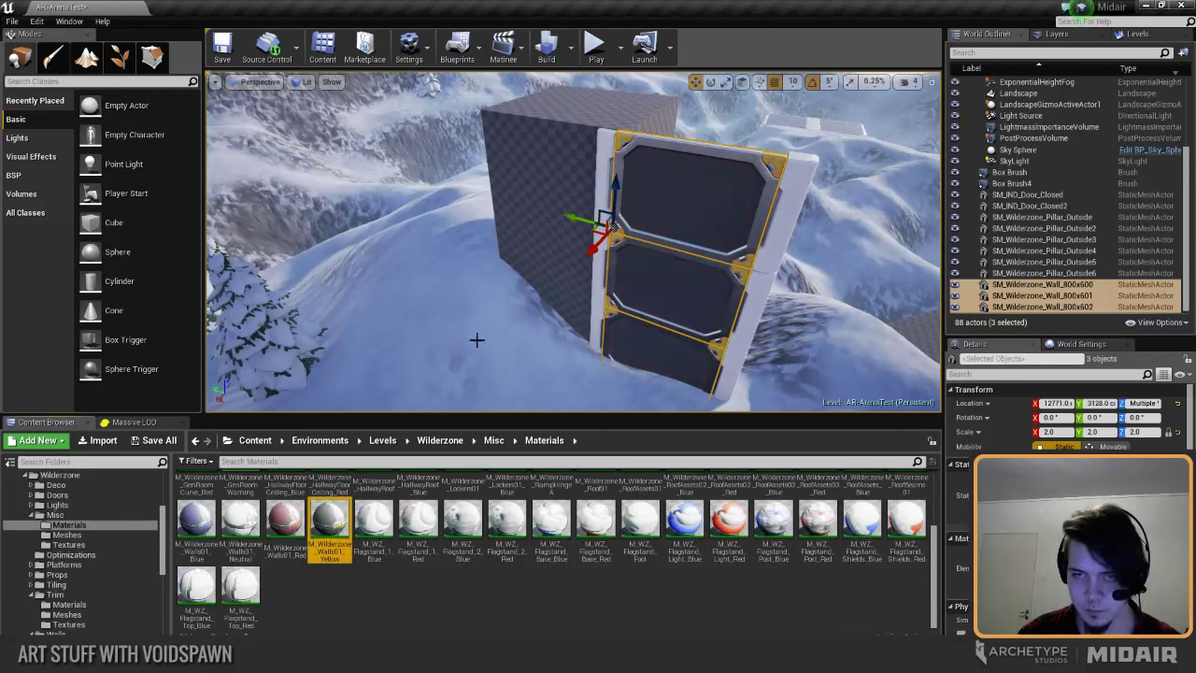
key(Escape)
Step: Select all six outside pillars together with the three wall panels
mouse_move(477, 341)
right_down()
mouse_move(571, 342)
mouse_move(561, 383)
mouse_move(477, 344)
right_up()
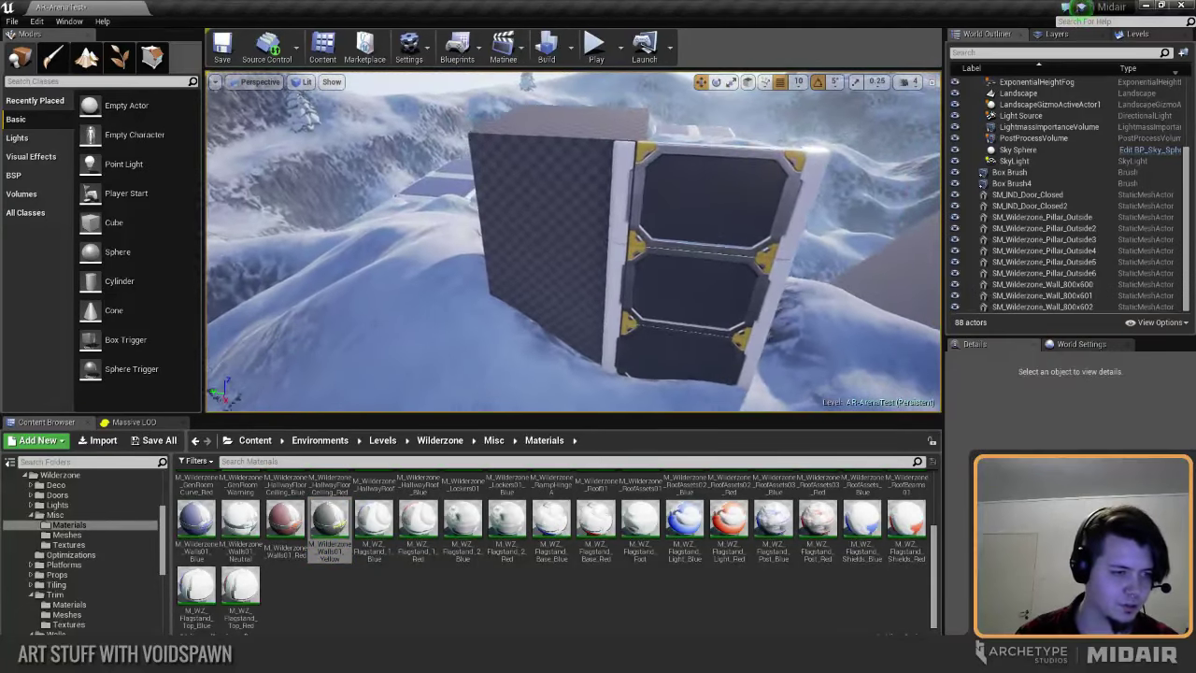
mouse_move(507, 233)
right_down()
mouse_move(500, 191)
mouse_move(519, 201)
mouse_move(528, 248)
mouse_move(507, 233)
right_up()
click(507, 234)
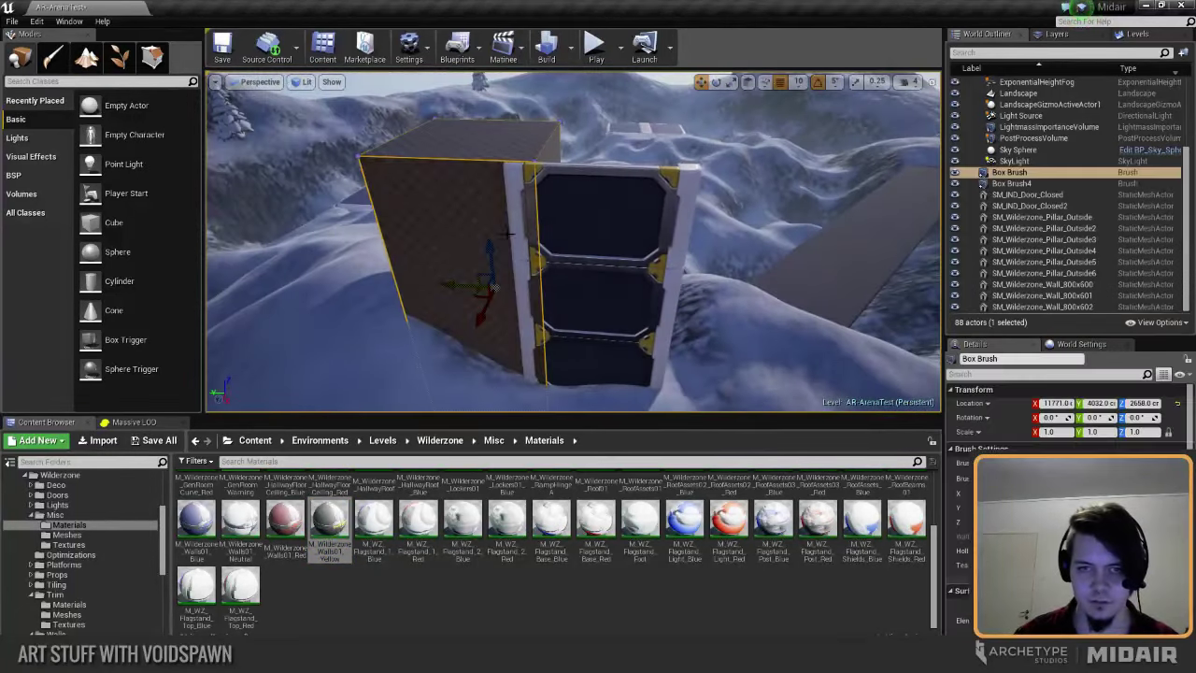
click(515, 278)
ctrl+click(522, 320)
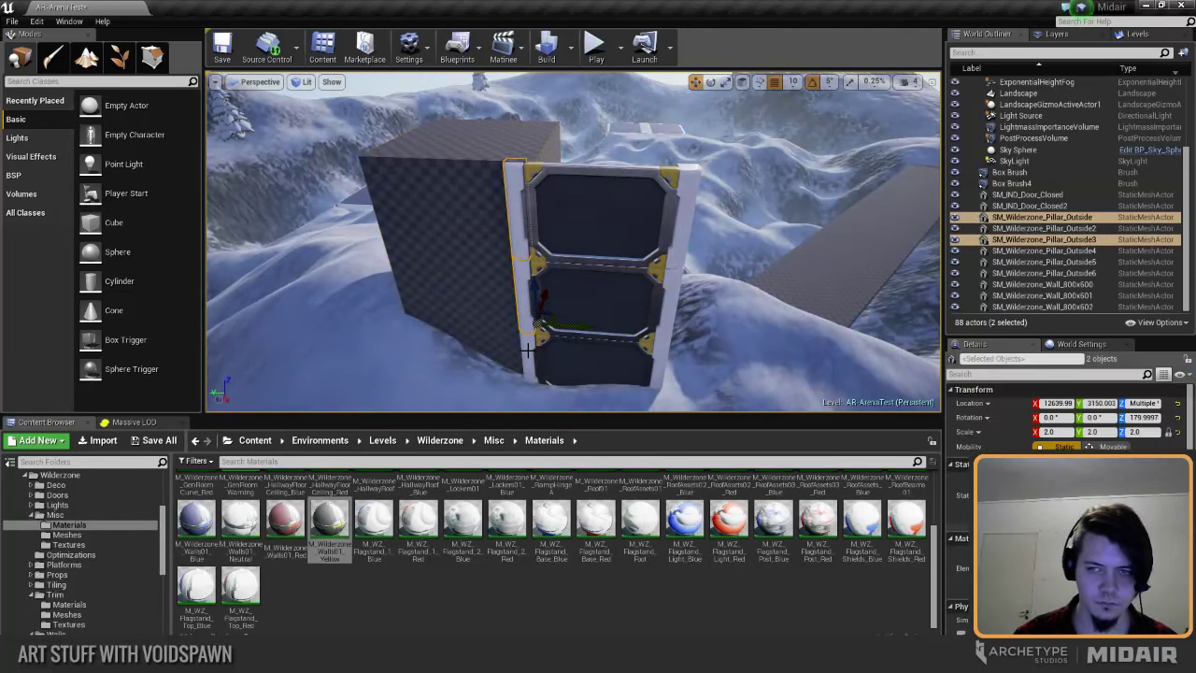
ctrl+click(666, 337)
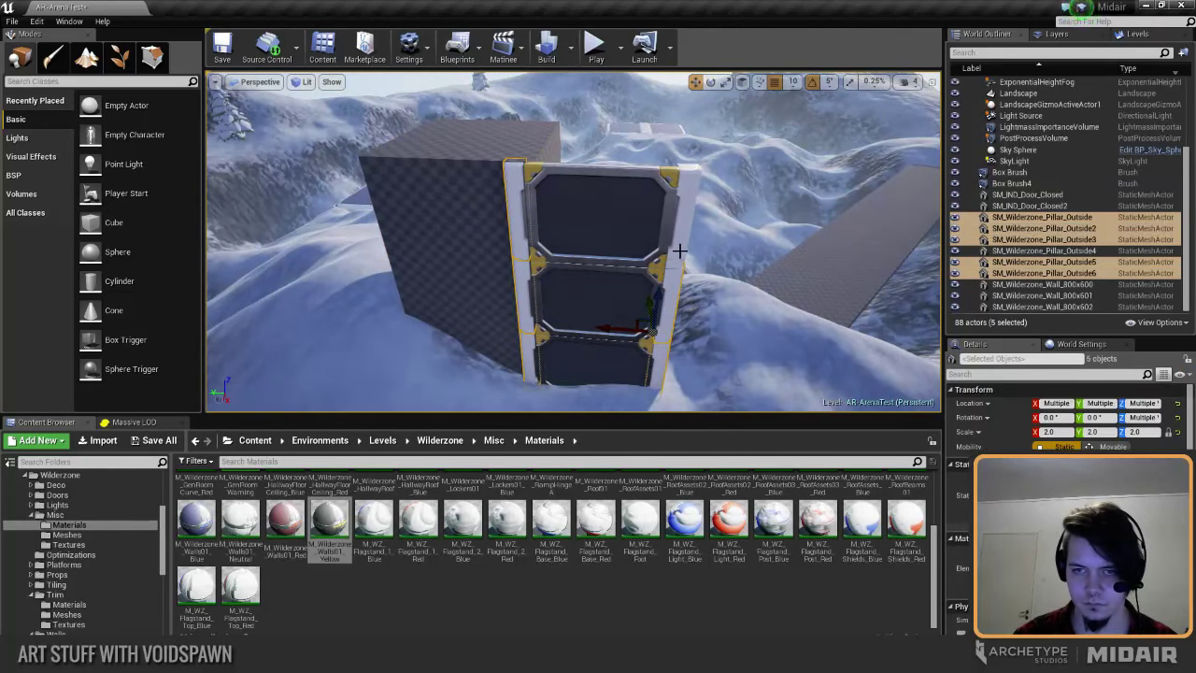
ctrl+click(618, 257)
ctrl+click(599, 313)
ctrl+click(598, 360)
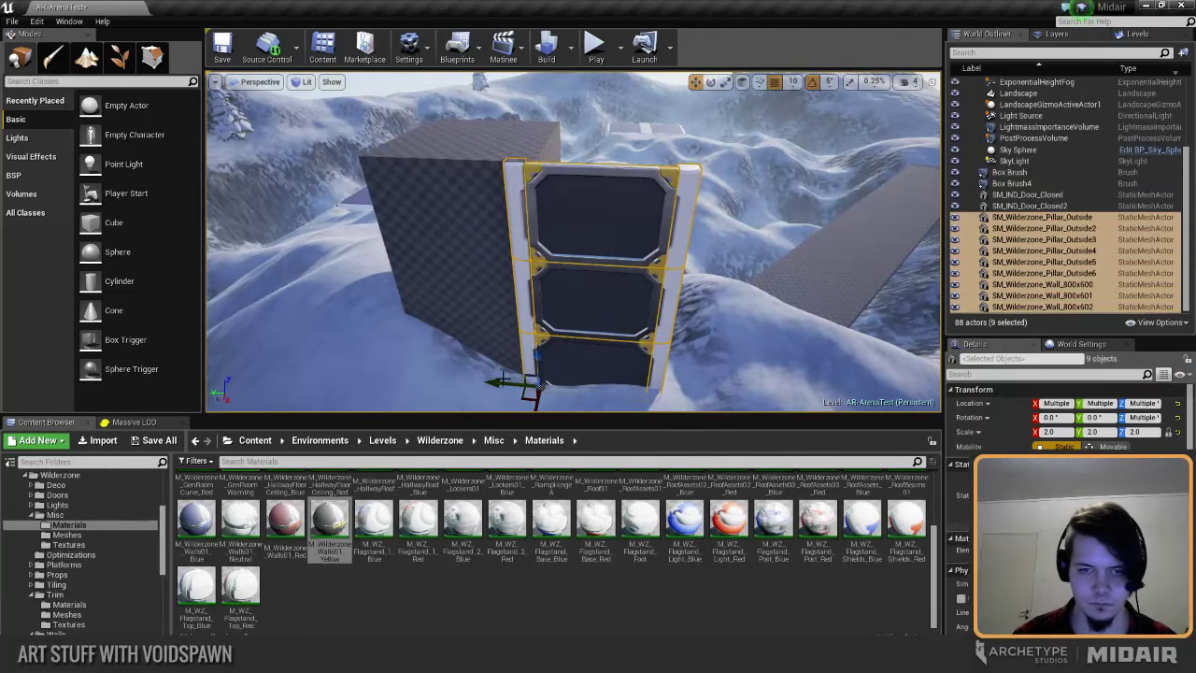
right_drag(501, 384, 512, 406)
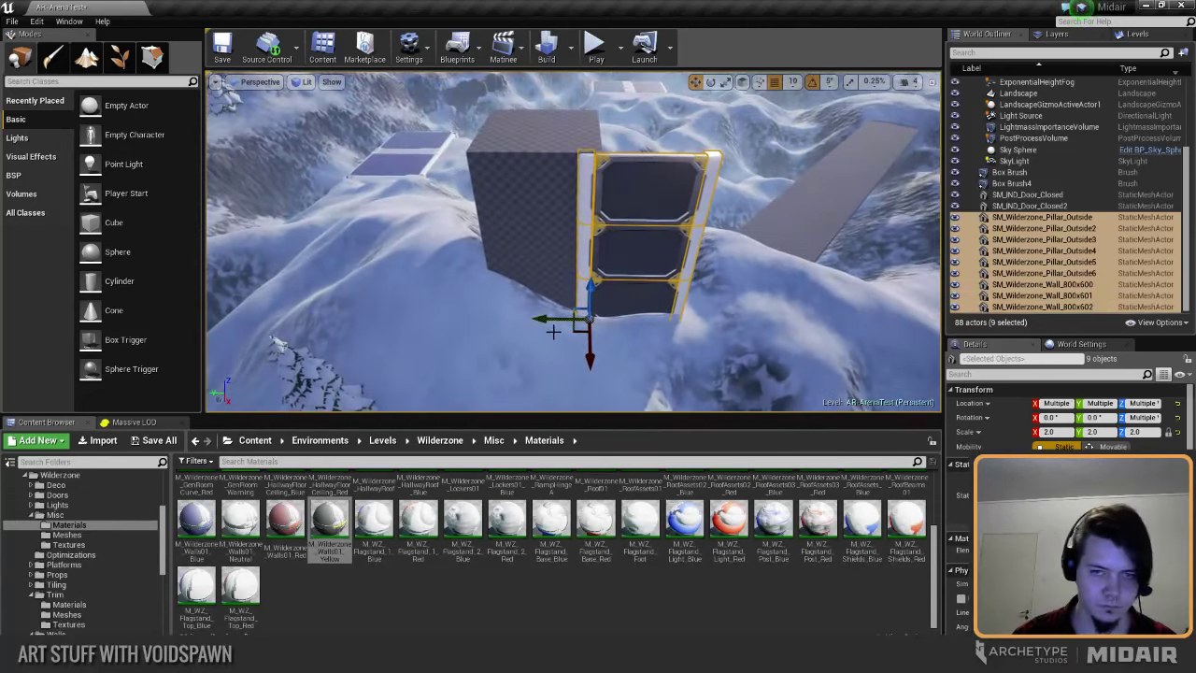
drag(554, 320, 479, 273)
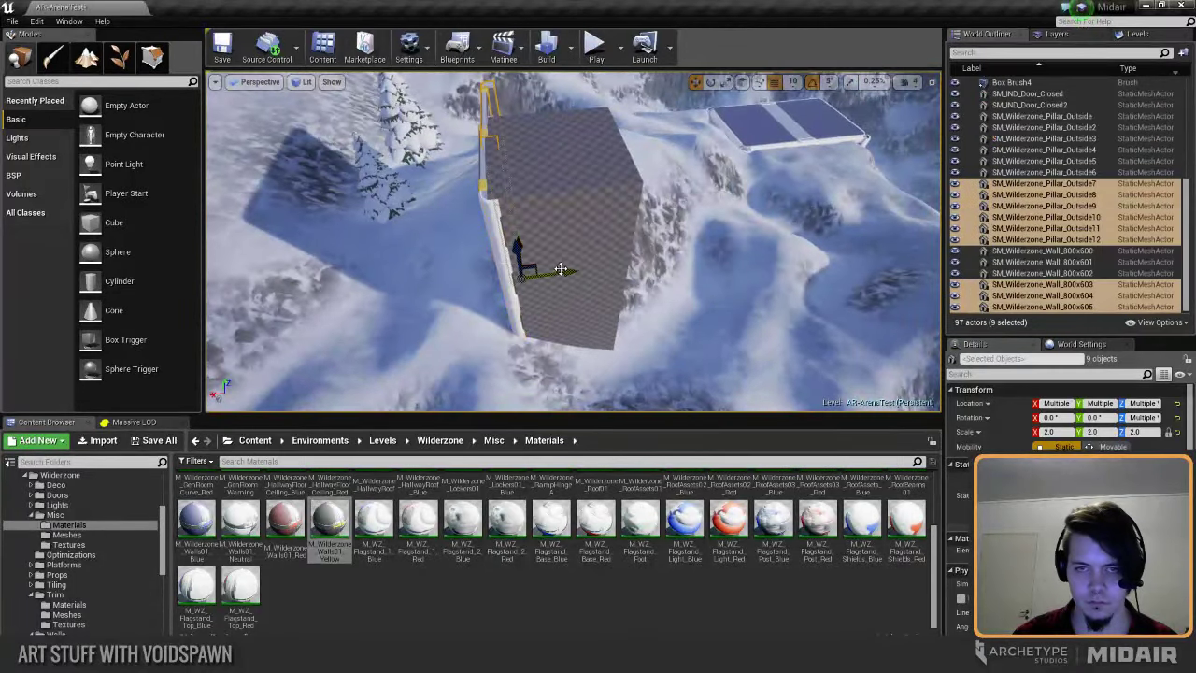
alt+drag(465, 273, 553, 289)
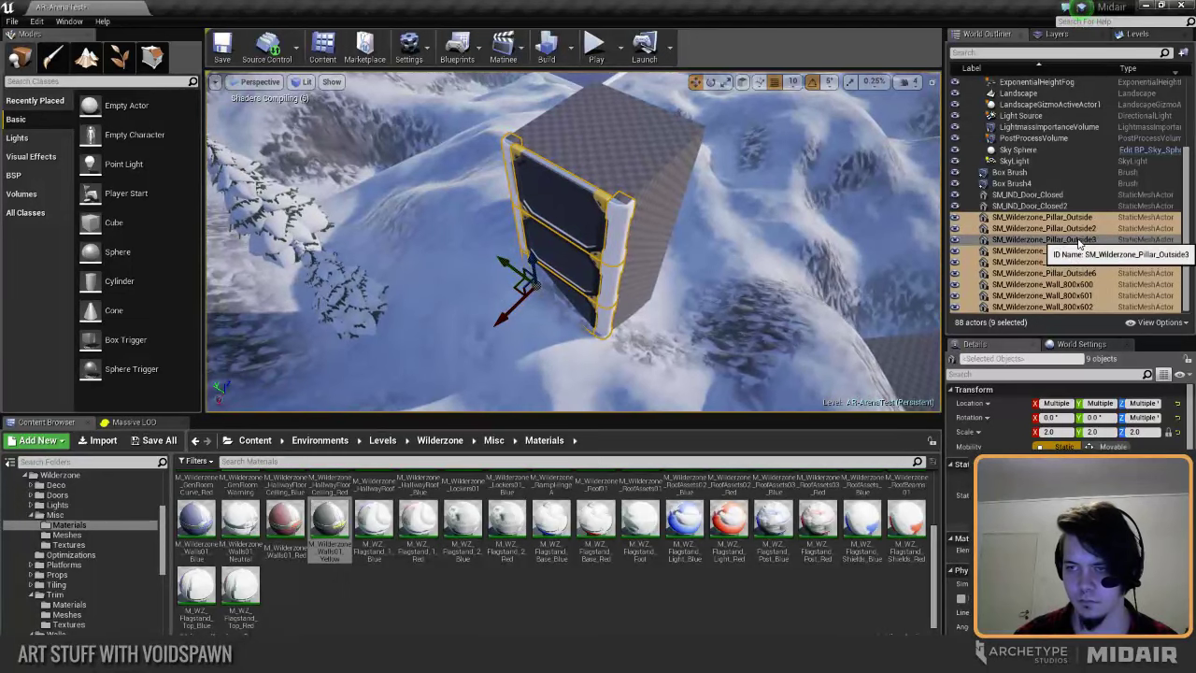
Step: Move the selected pillars and wall panels into a new outliner folder named Tower
right_click(1052, 229)
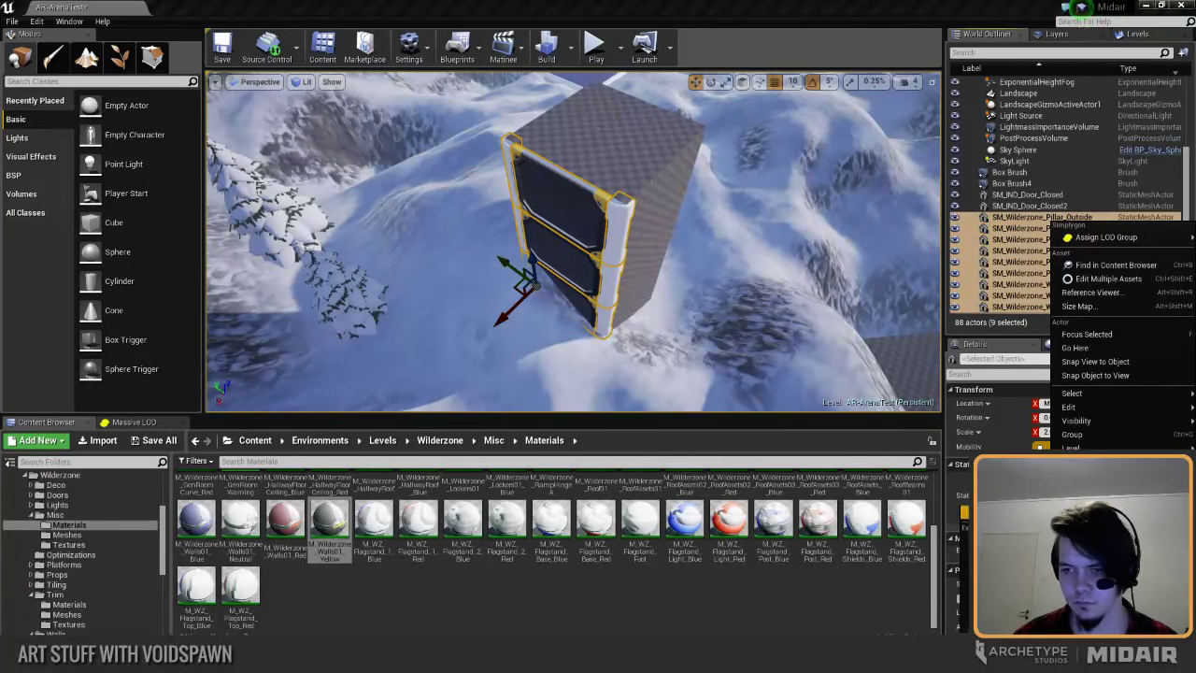
click(1009, 512)
text(Tower)
key(Return)
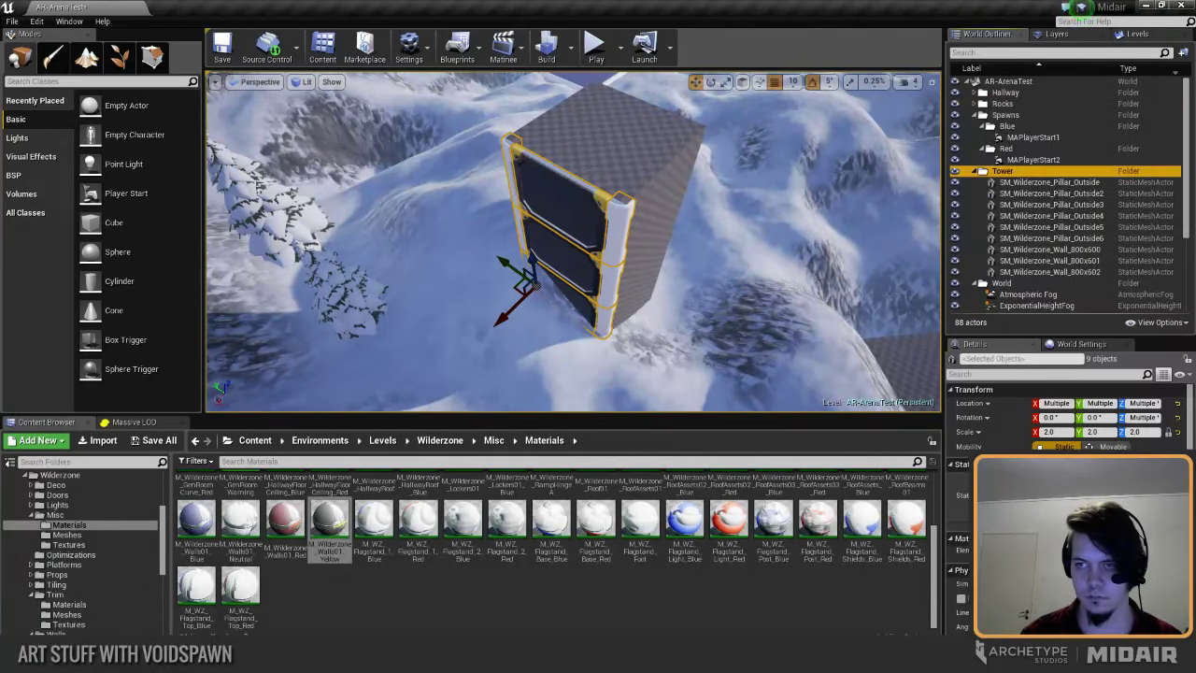
Step: Duplicate all nine pieces in the Tower folder and rotate the copy to face the opposite side of the box brush
alt+drag(628, 296, 648, 286)
right_drag(648, 286, 659, 285)
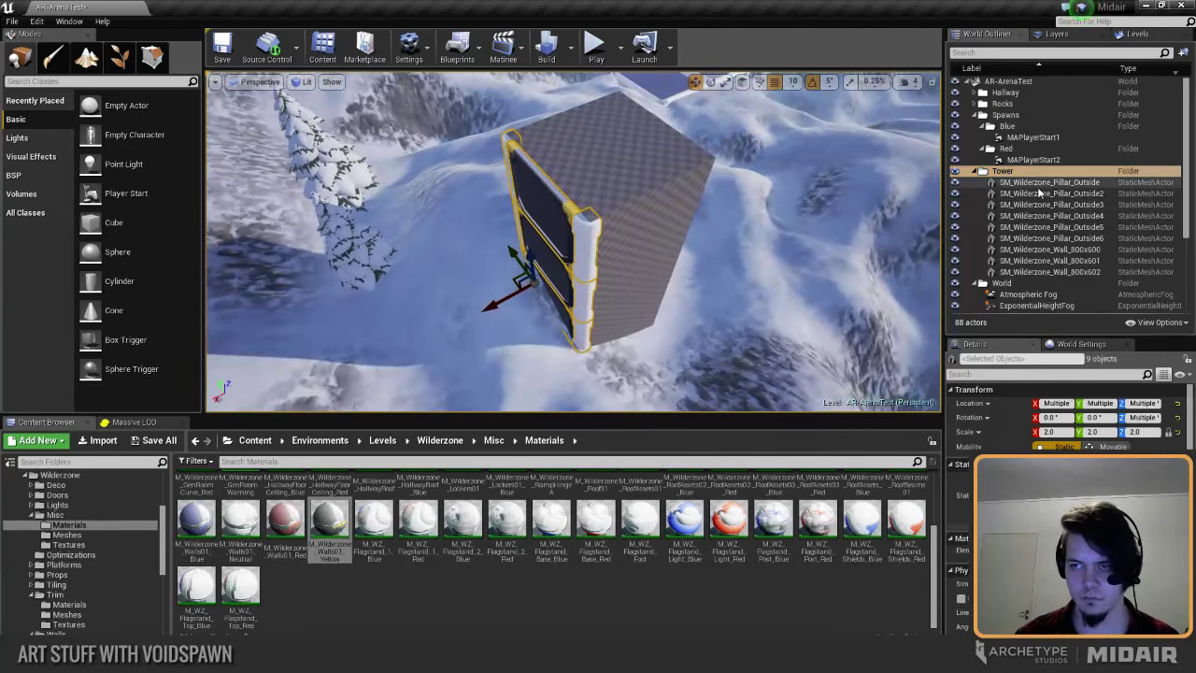
click(1042, 183)
shift+click(1041, 272)
alt+drag(489, 225, 716, 292)
key(e)
right_drag(676, 337, 509, 352)
drag(559, 351, 453, 287)
Step: Move the rotated wall copy against the box brush's opposite face and line its side pillars up with the brush edges
key(w)
right_drag(442, 293, 472, 271)
drag(600, 384, 615, 381)
right_drag(595, 377, 692, 388)
drag(532, 325, 542, 328)
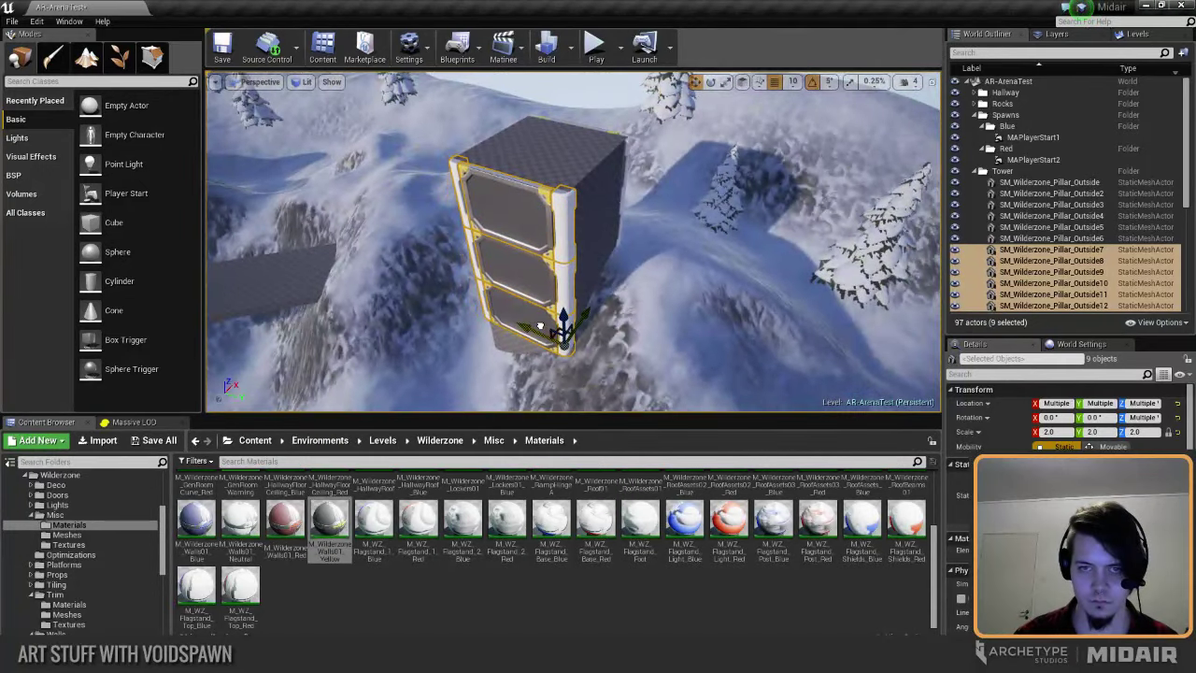
right_drag(534, 327, 645, 280)
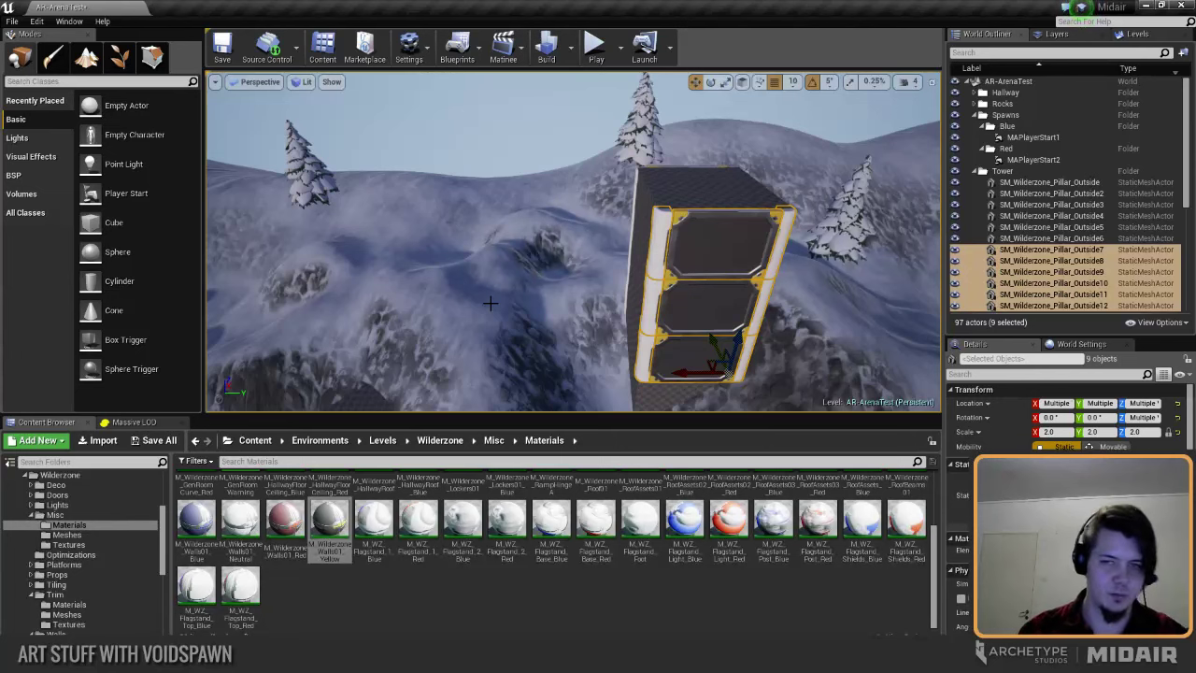
right_drag(490, 302, 717, 272)
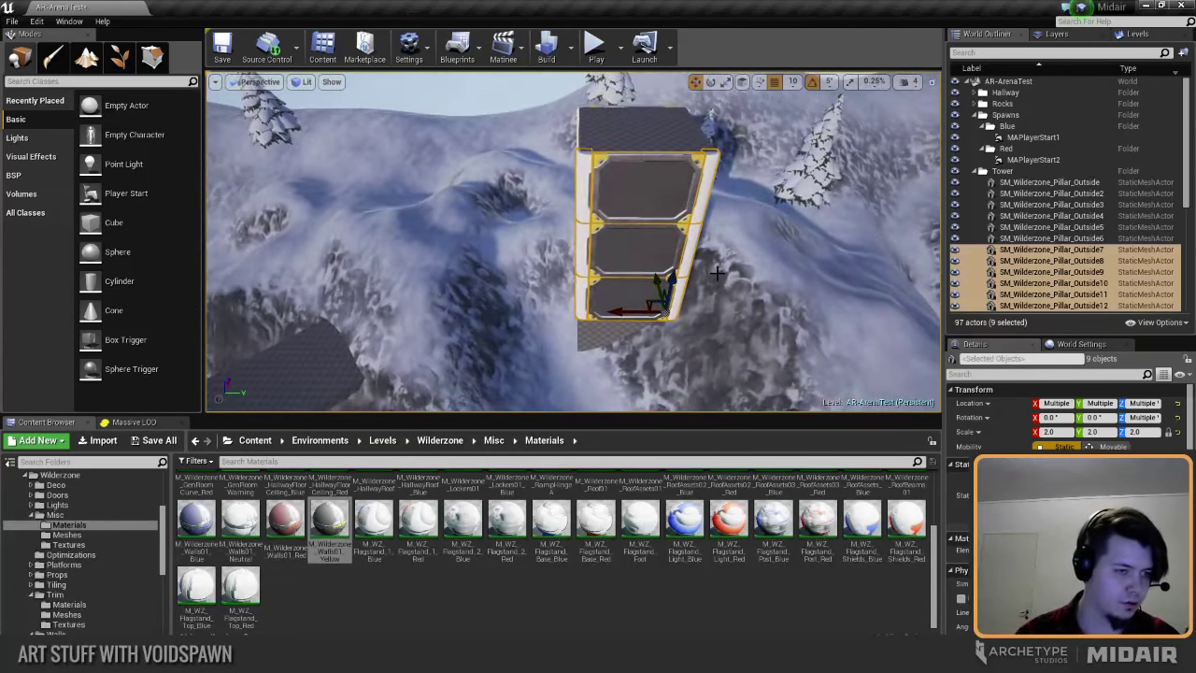
mouse_move(609, 297)
right_down()
mouse_move(588, 297)
mouse_move(610, 298)
right_up()
drag(586, 311, 583, 311)
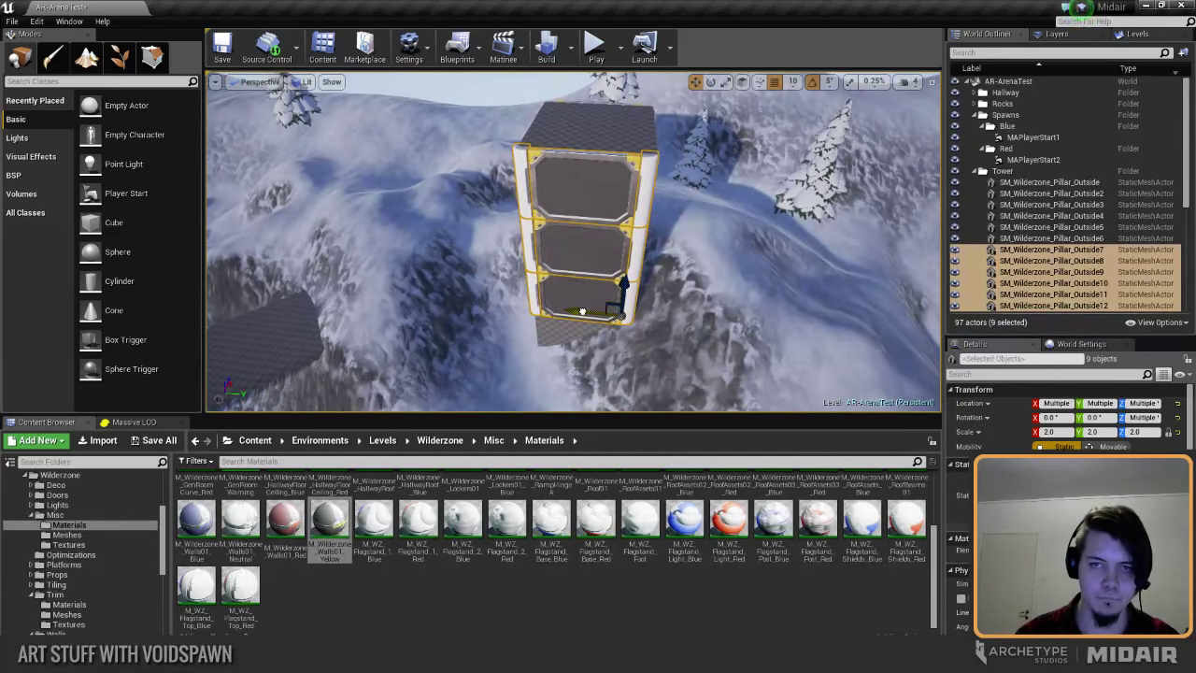
right_drag(582, 311, 491, 319)
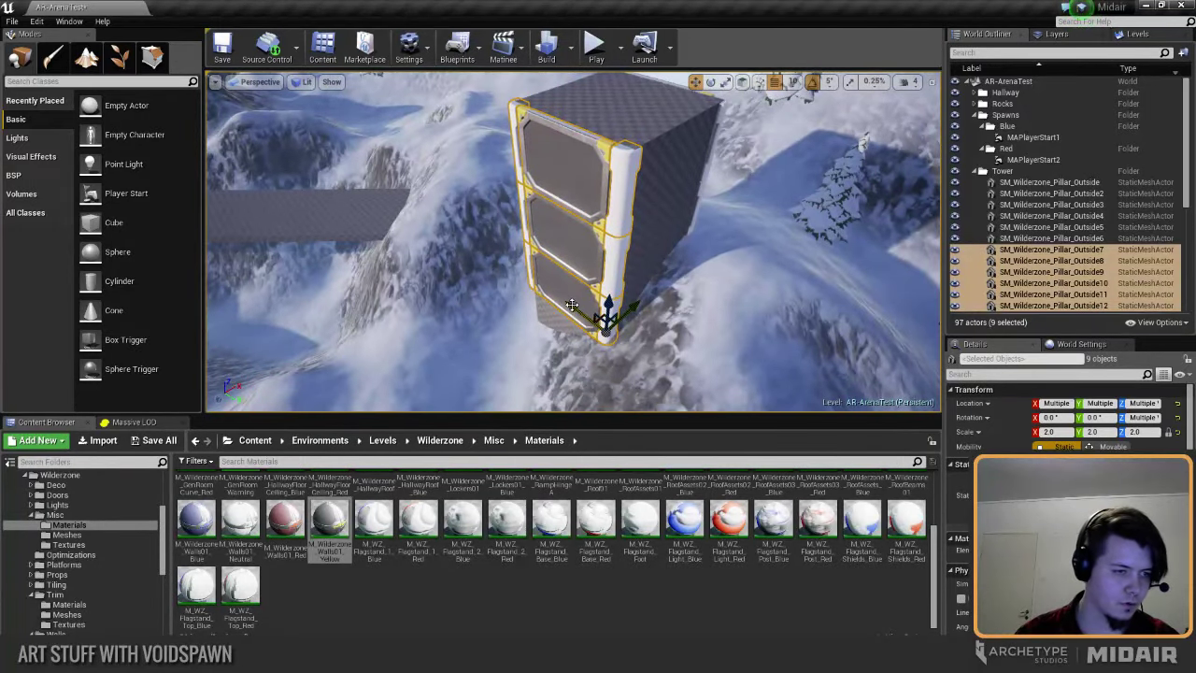
key(f)
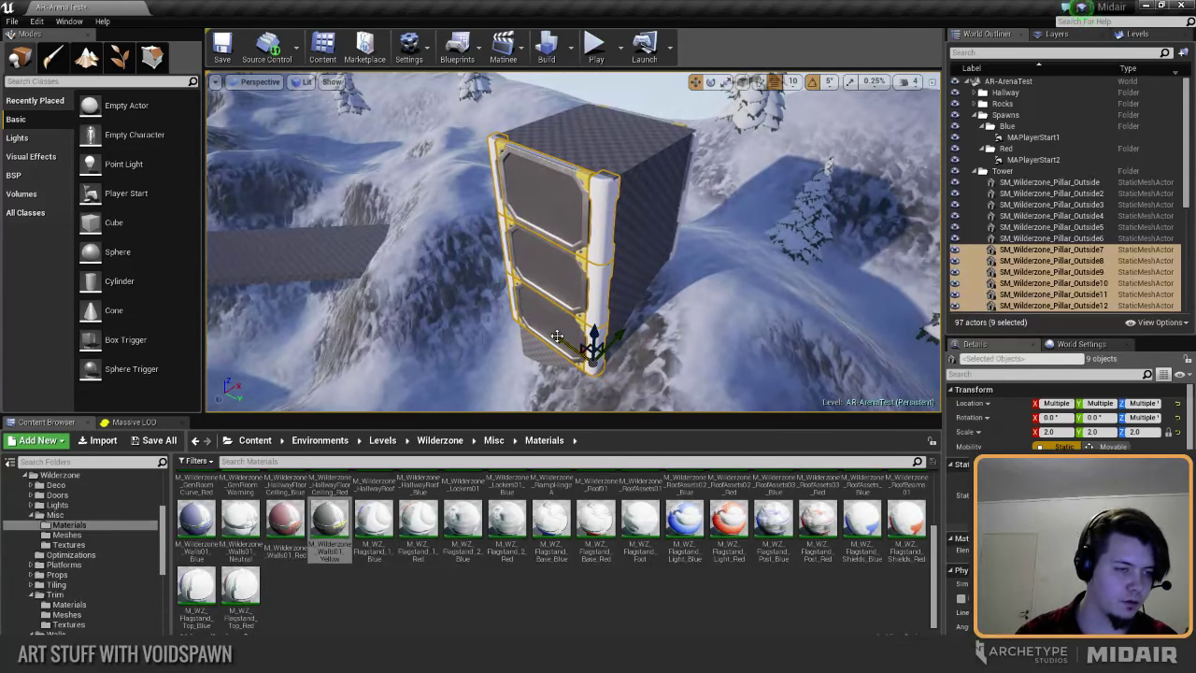
right_drag(538, 333, 541, 334)
key(Escape)
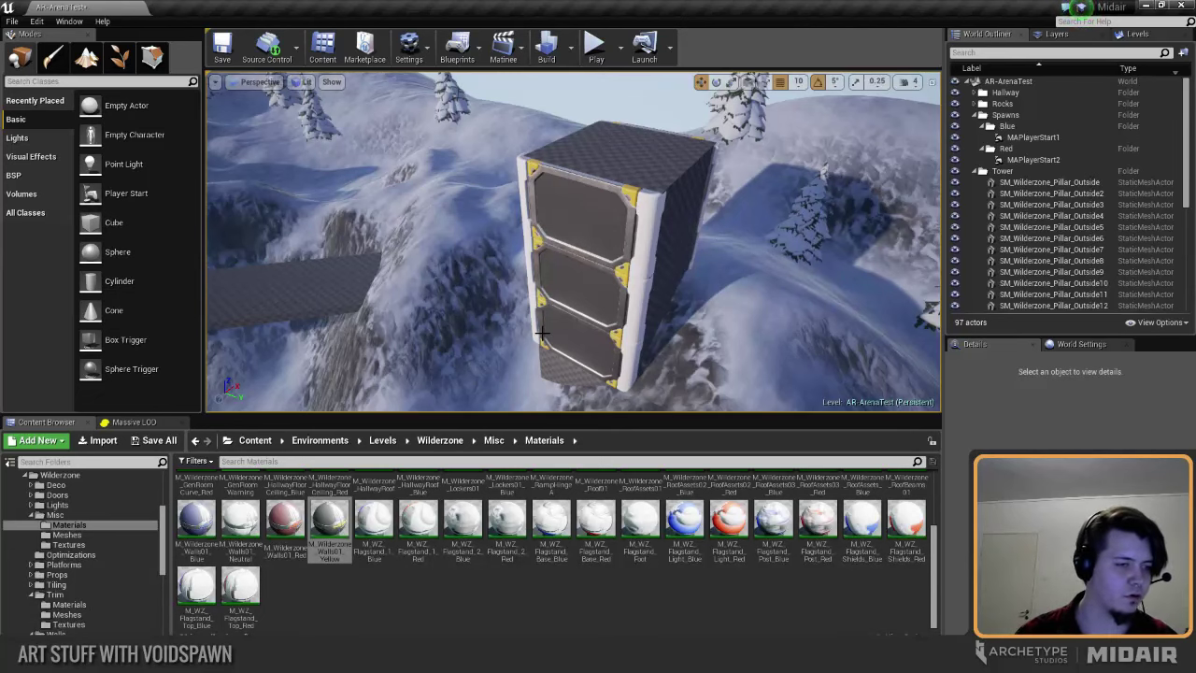
Step: Save all changes and check out the M_Desert_RockA and M_Desert_RockD material instances
right_drag(625, 301, 566, 316)
key(ctrl+shift+s)
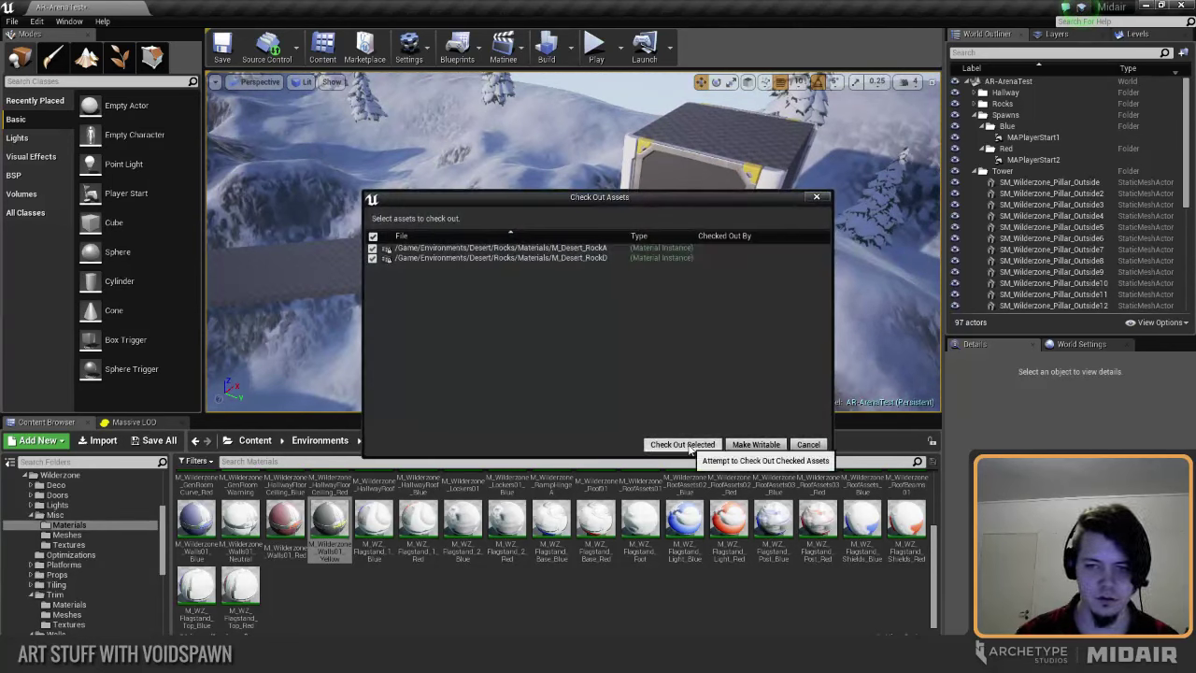
click(682, 444)
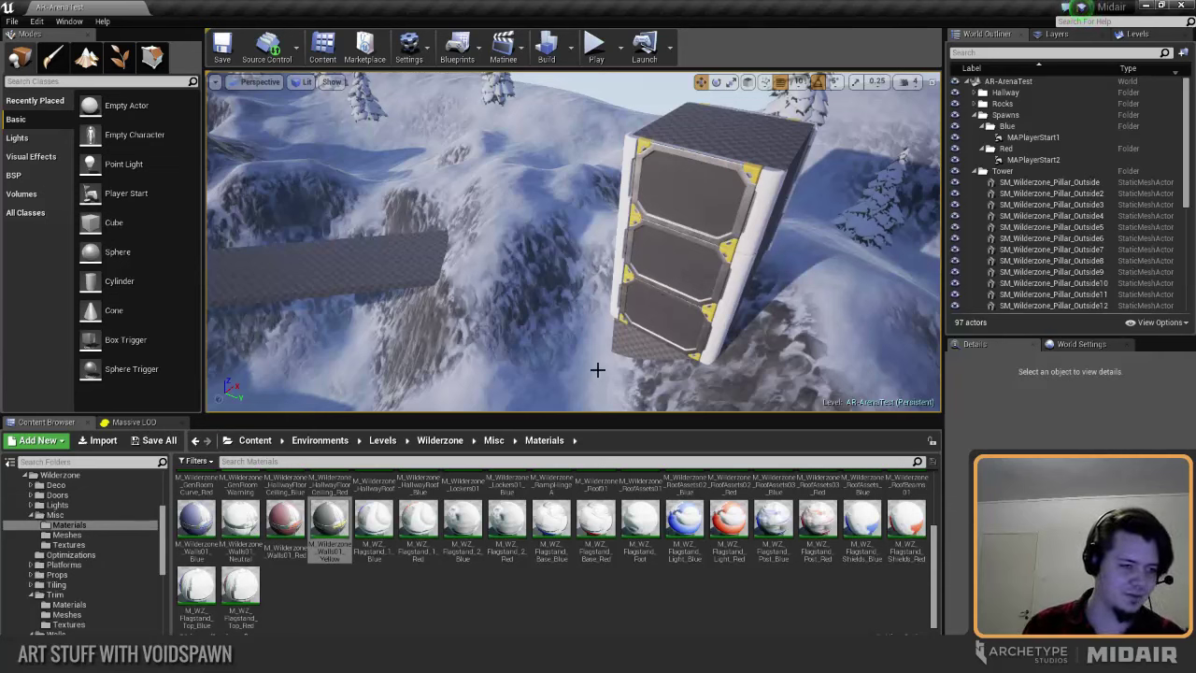
mouse_move(566, 268)
right_down()
mouse_move(794, 224)
mouse_move(888, 229)
mouse_move(570, 271)
right_up()
right_drag(575, 314, 569, 267)
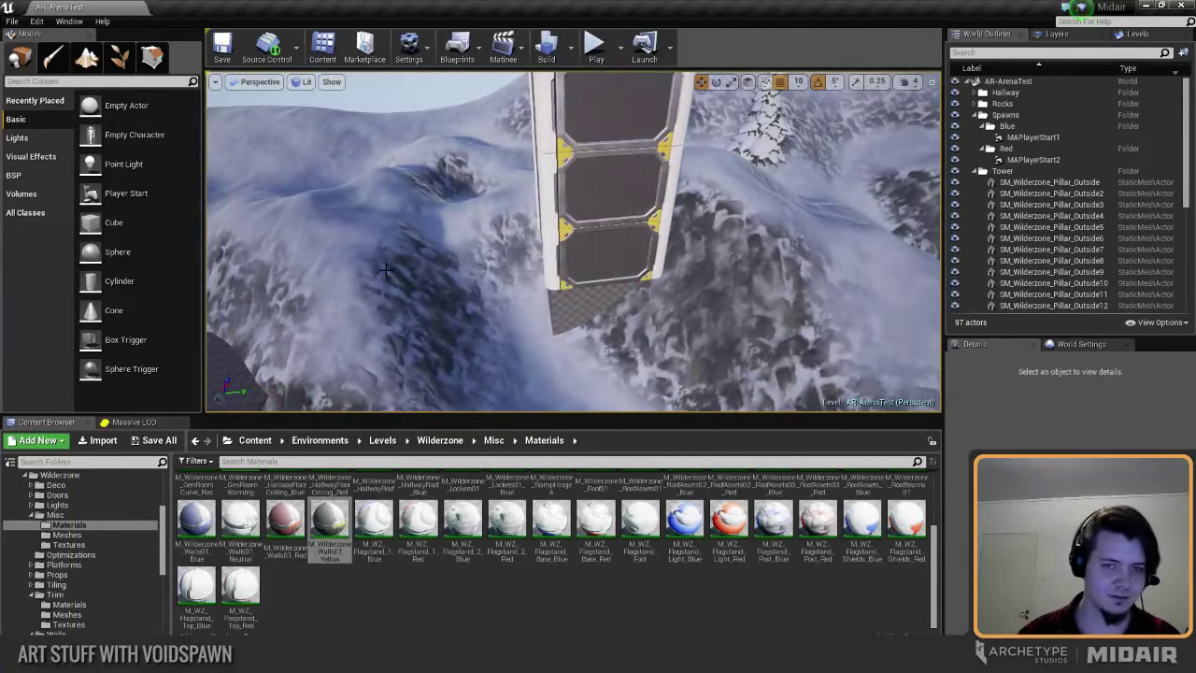
right_drag(422, 293, 467, 248)
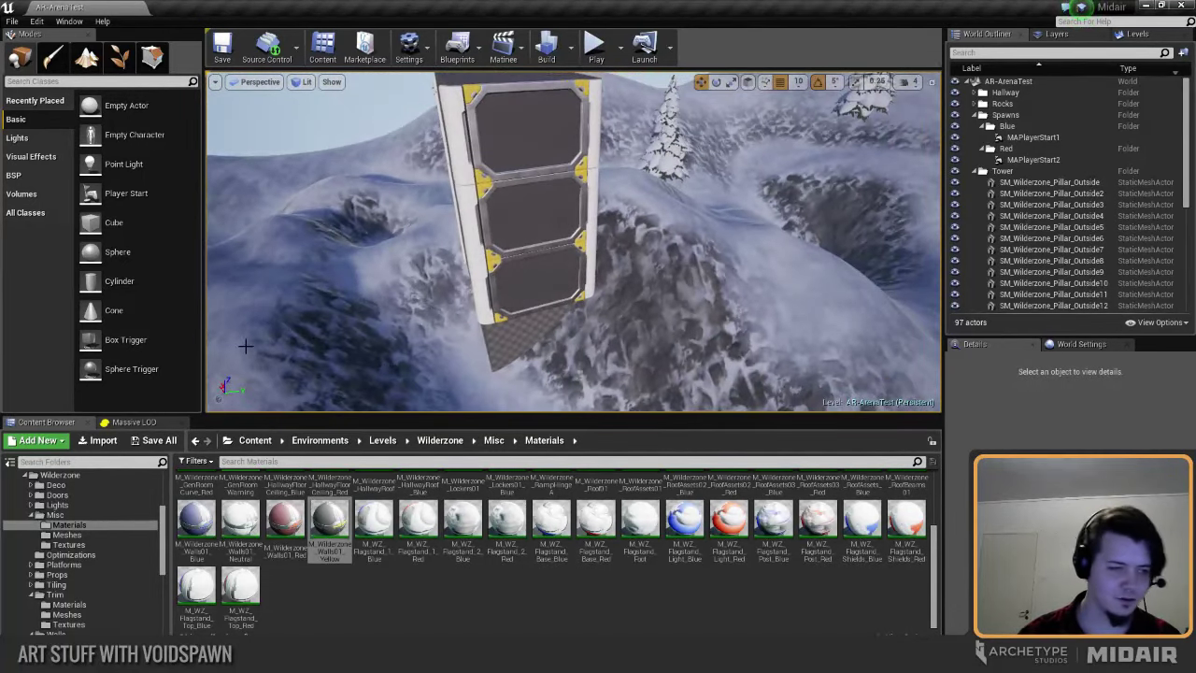